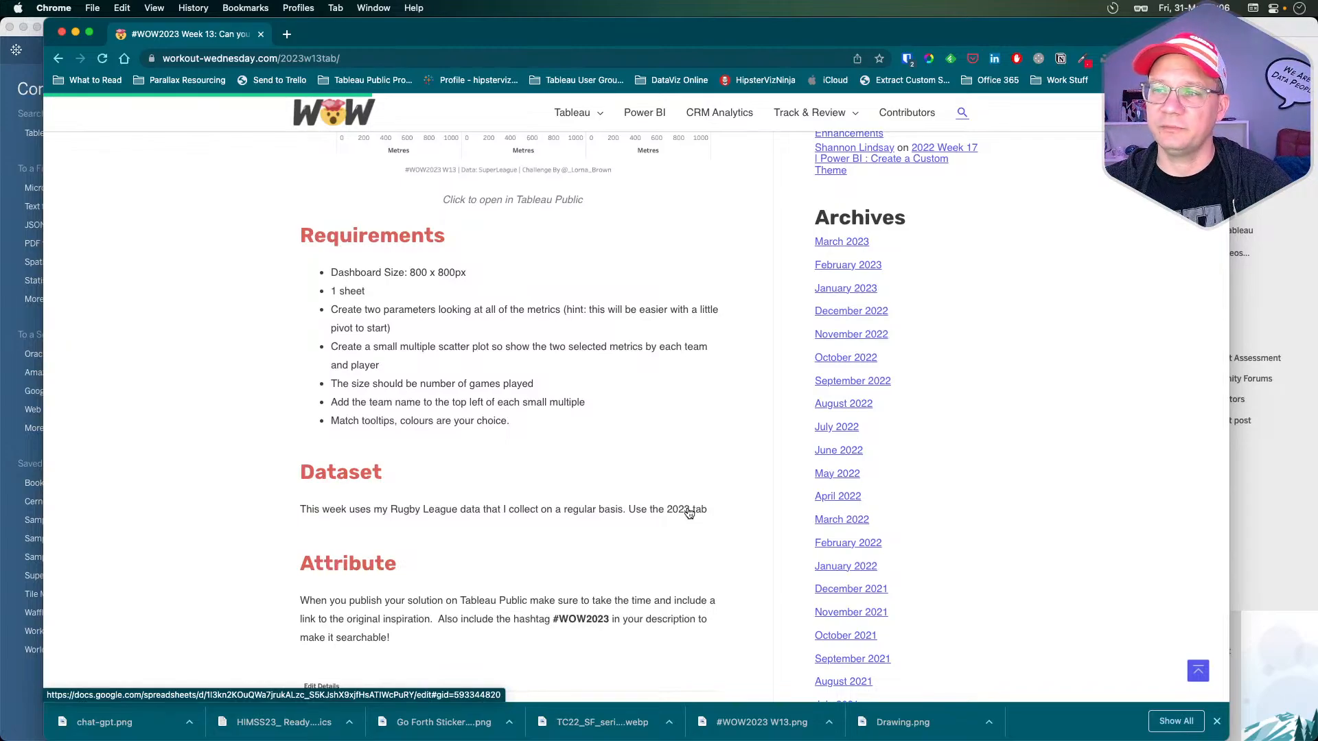
- Open the challenge's 2023 dataset spreadsheet and download it as a Microsoft Excel (.xlsx) file
left_click(690, 510)
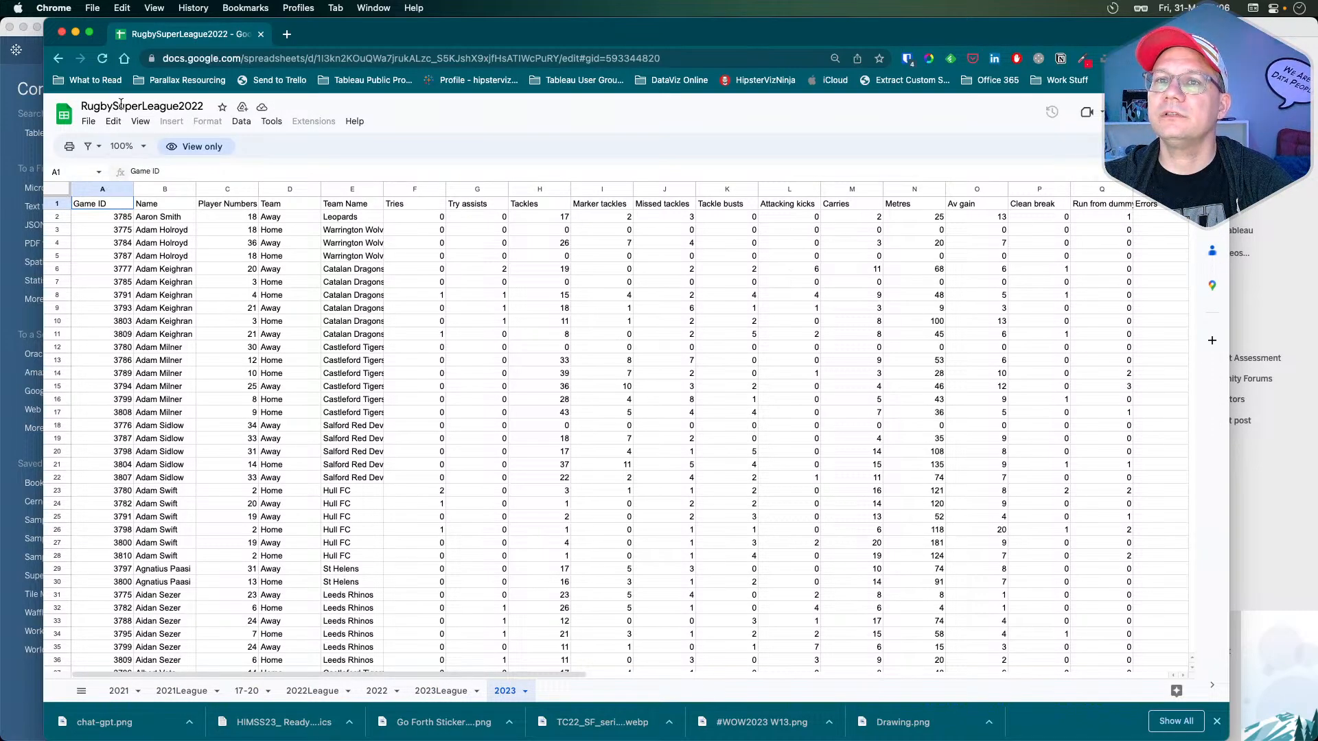
left_click(89, 123)
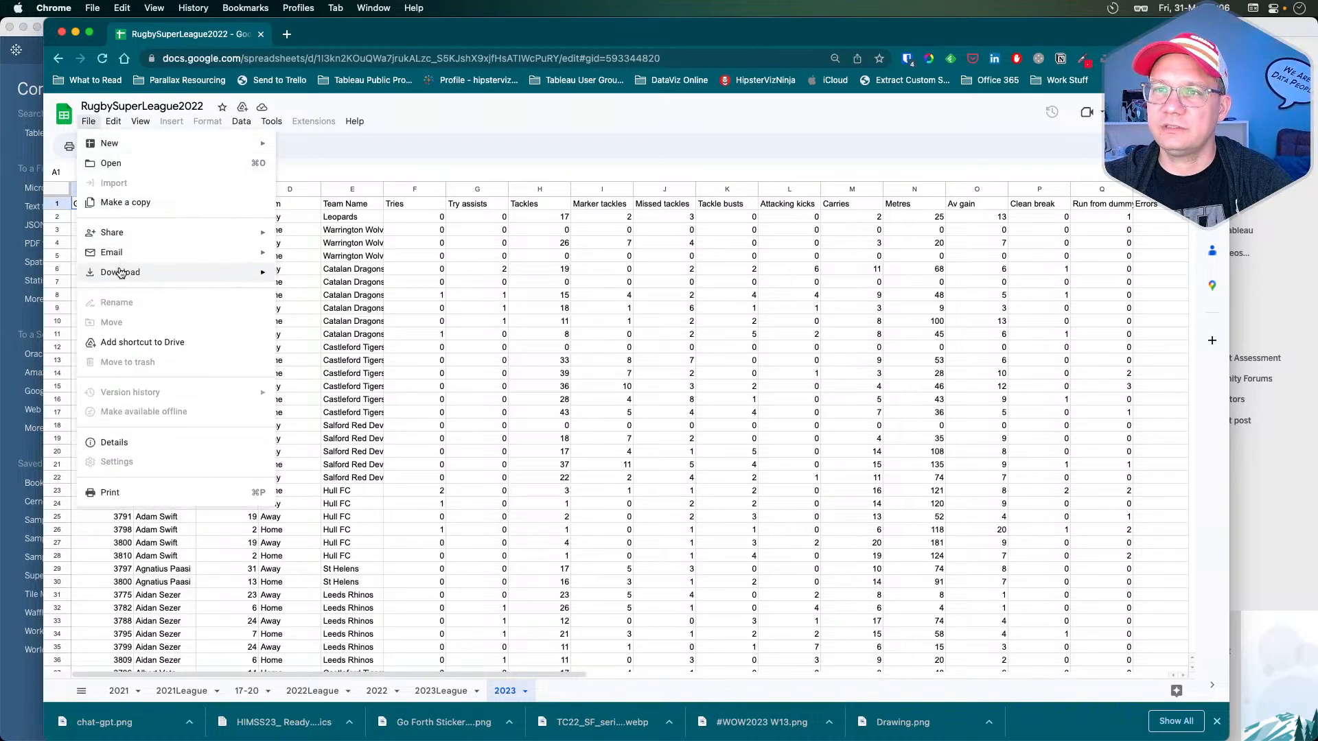
mouse_move(251, 274)
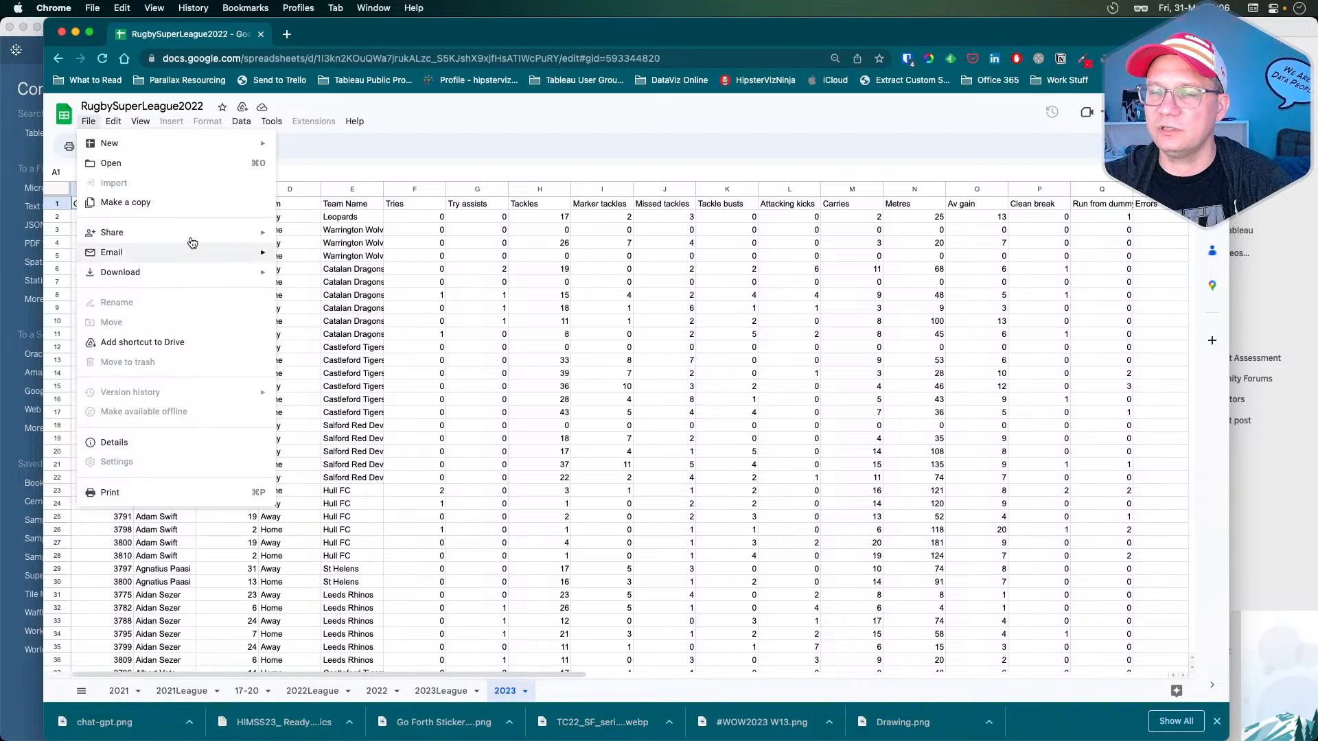
mouse_move(138, 242)
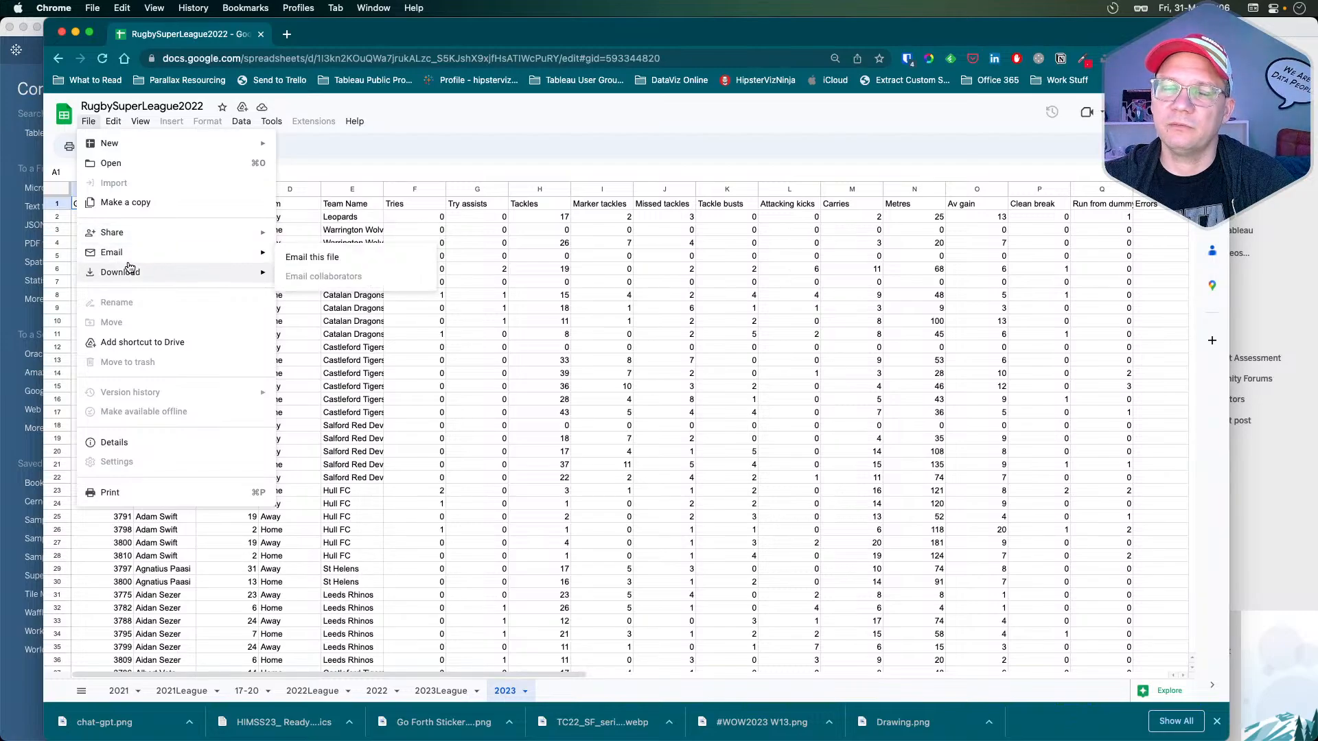
mouse_move(128, 273)
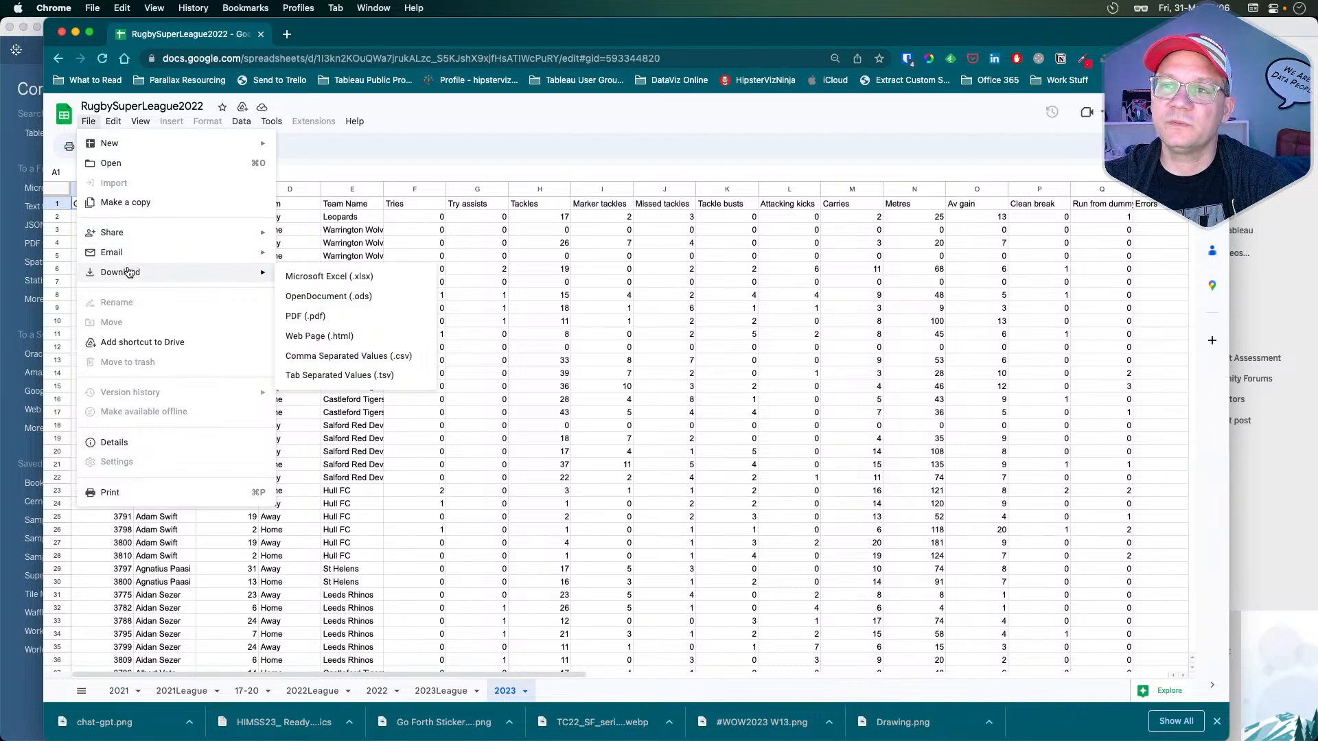
left_click(332, 276)
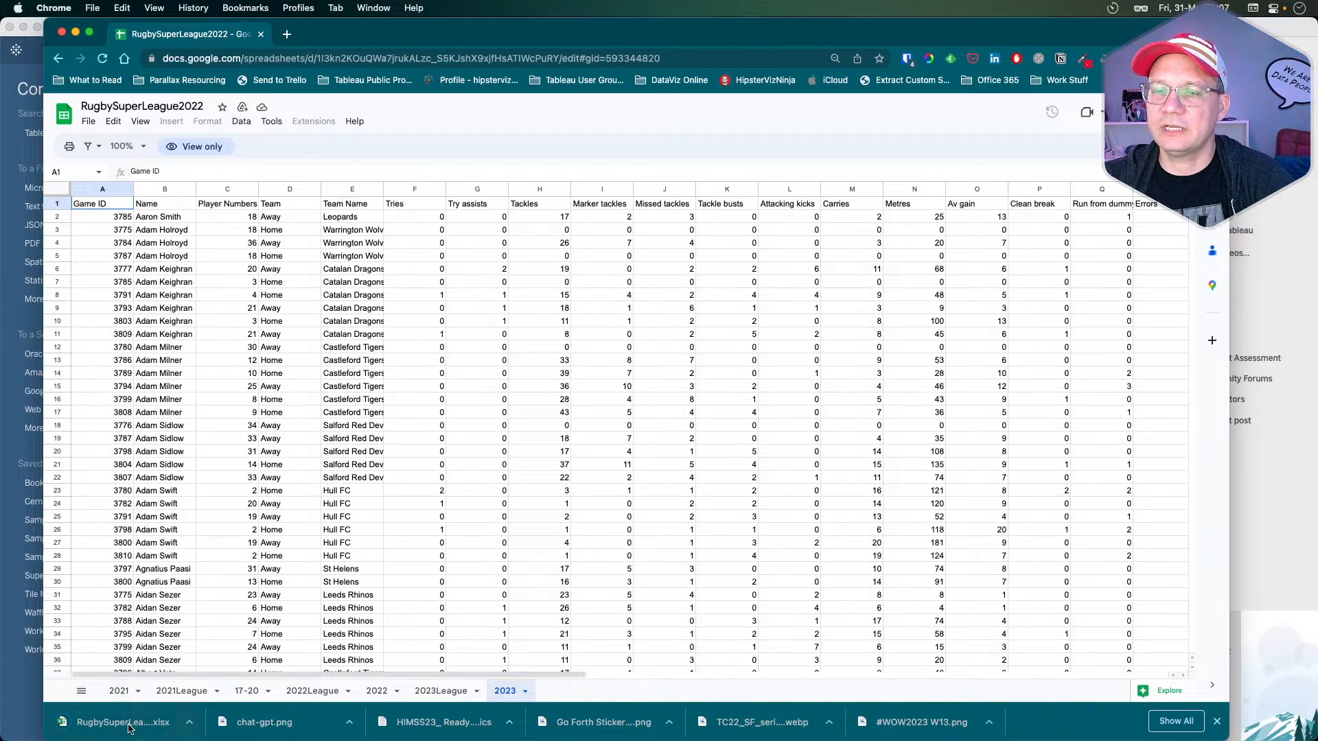
- Connect Tableau to the downloaded RugbySuperLeague2022 Excel file and add its 2023 sheet to the data source
left_click_drag(134, 722, 493, 527)
key("super+Tab")
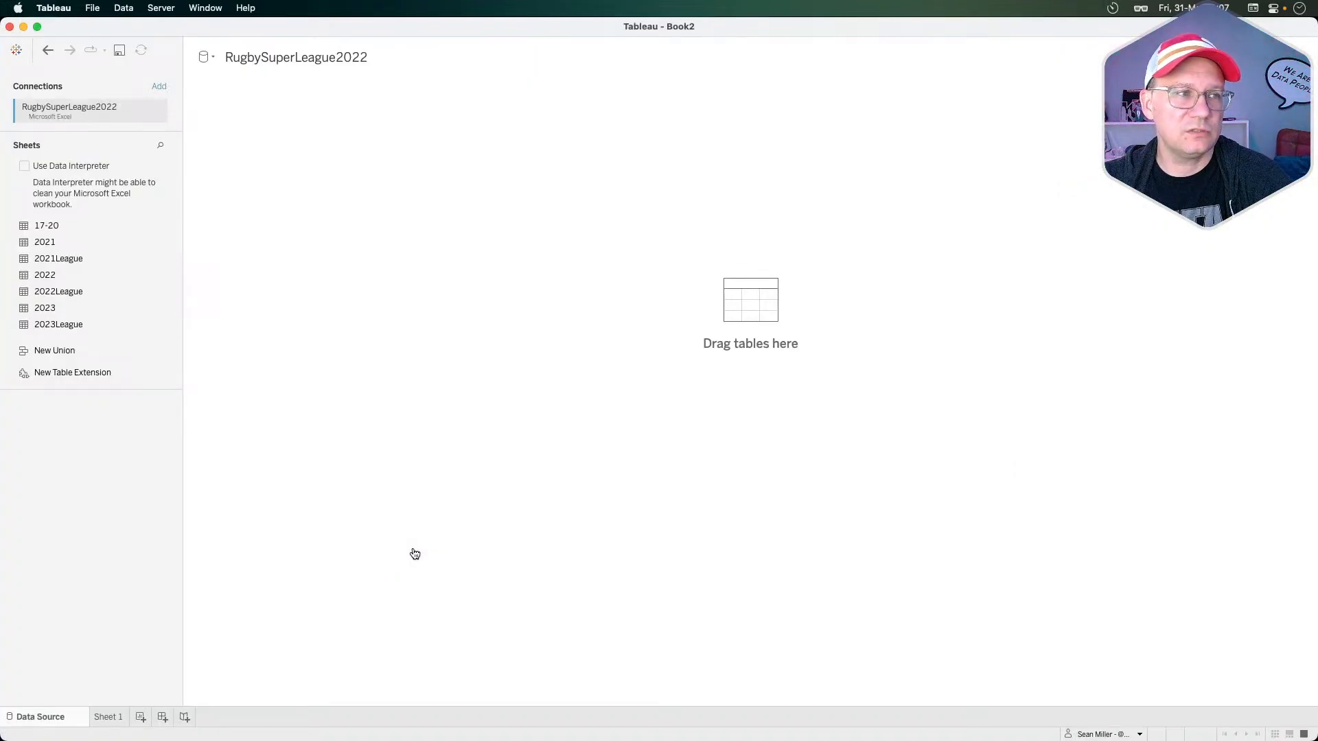
key("super+Tab")
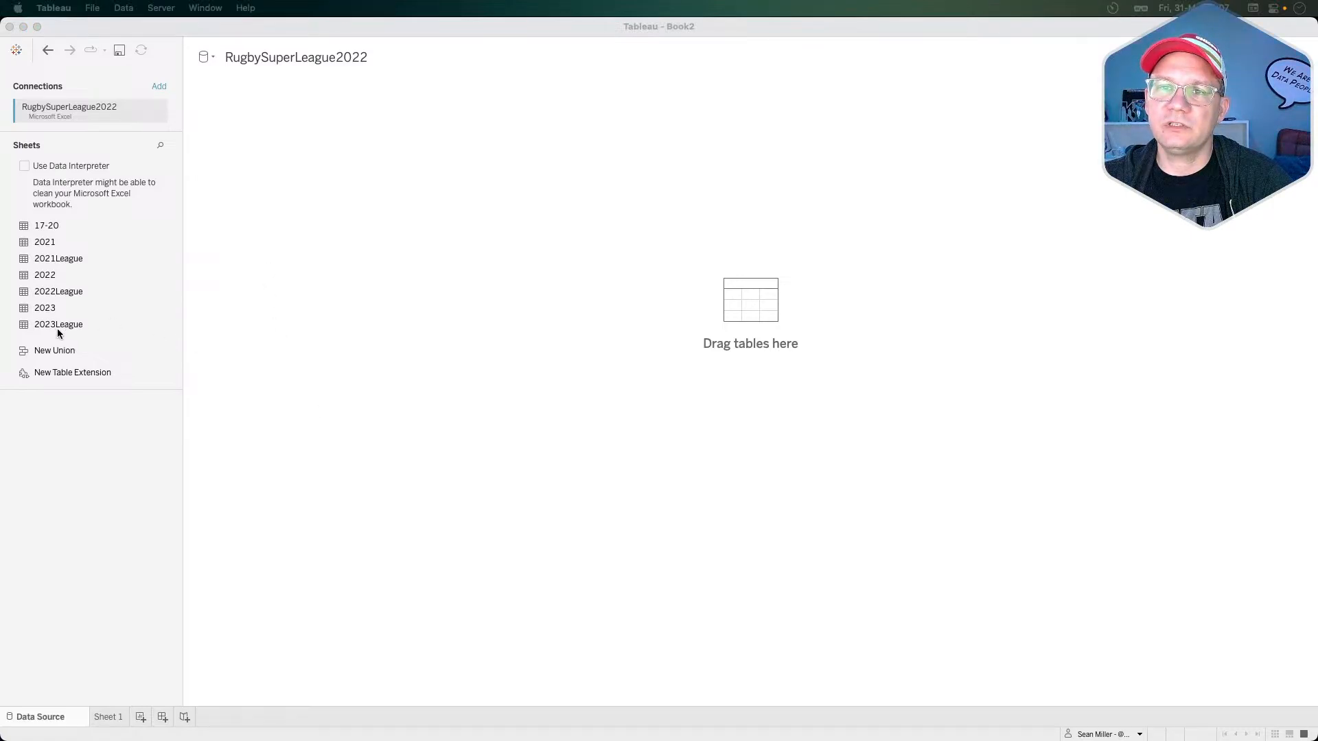
left_click(58, 308)
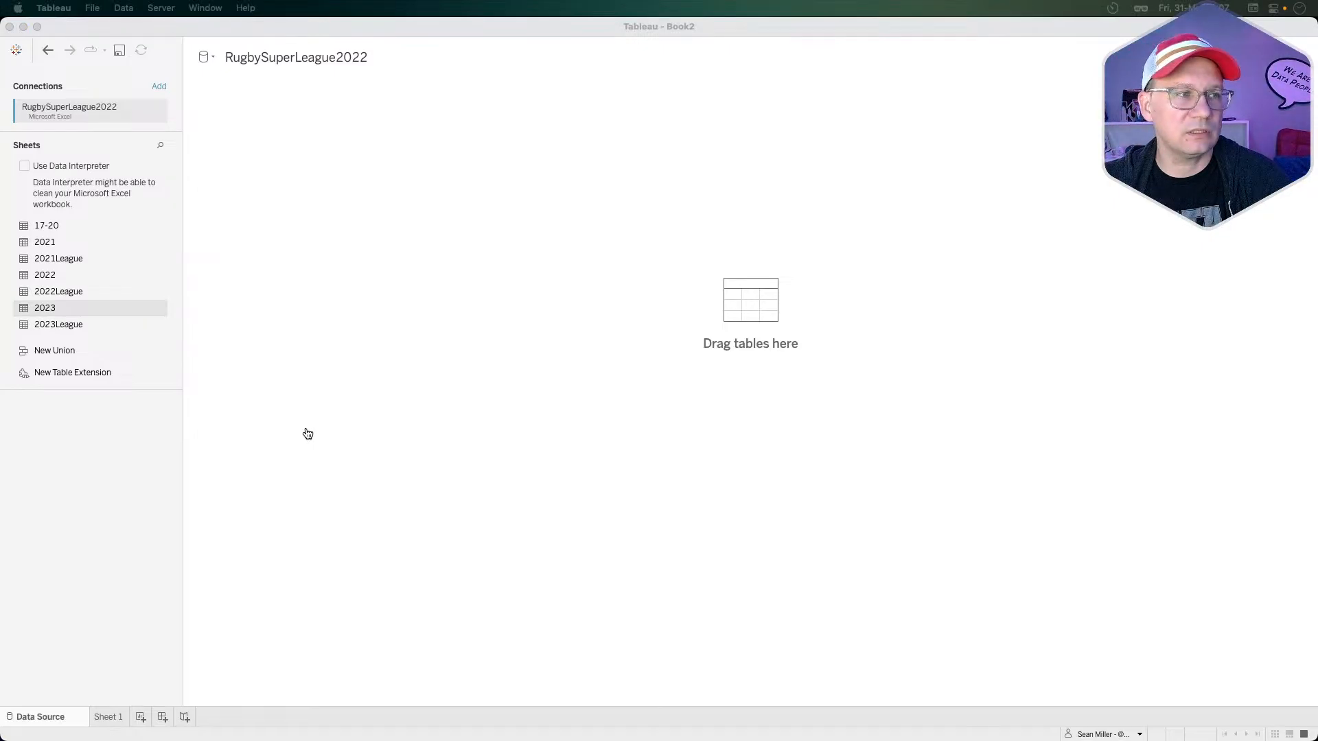
key("super+Tab")
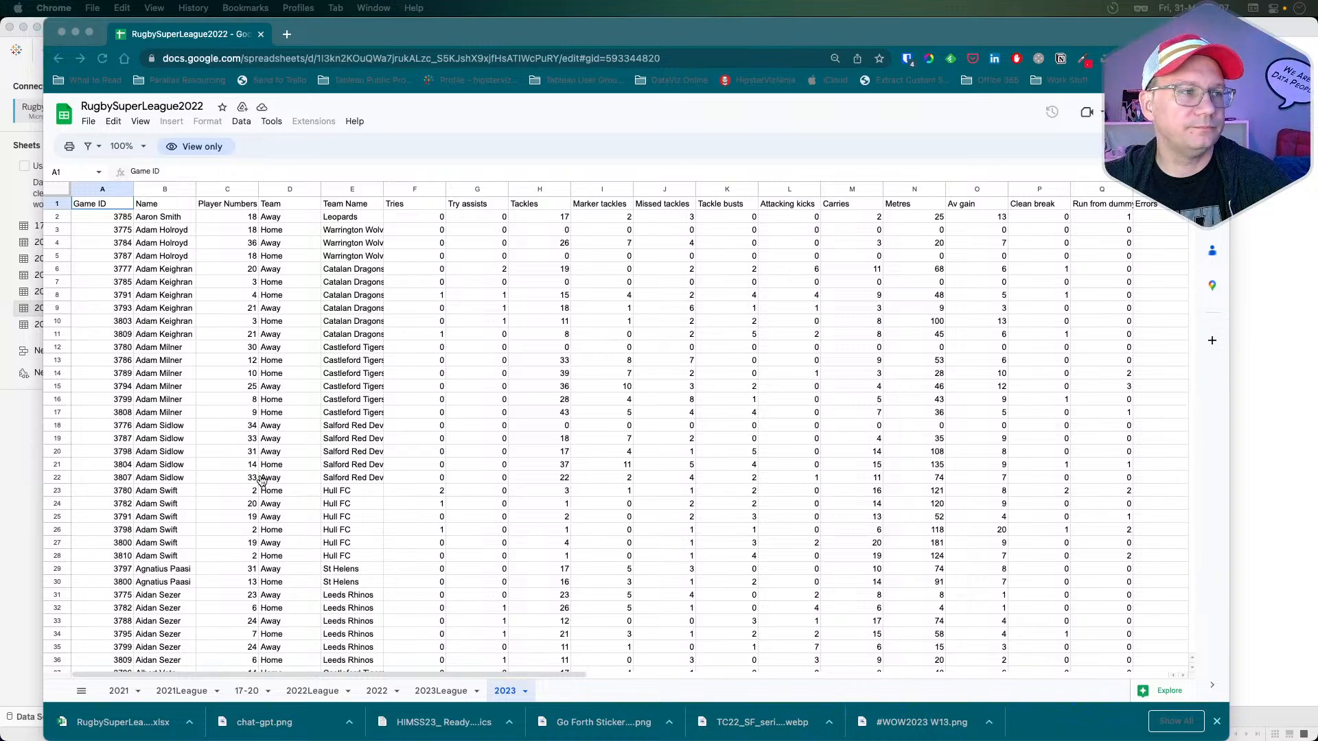
key("super+Tab")
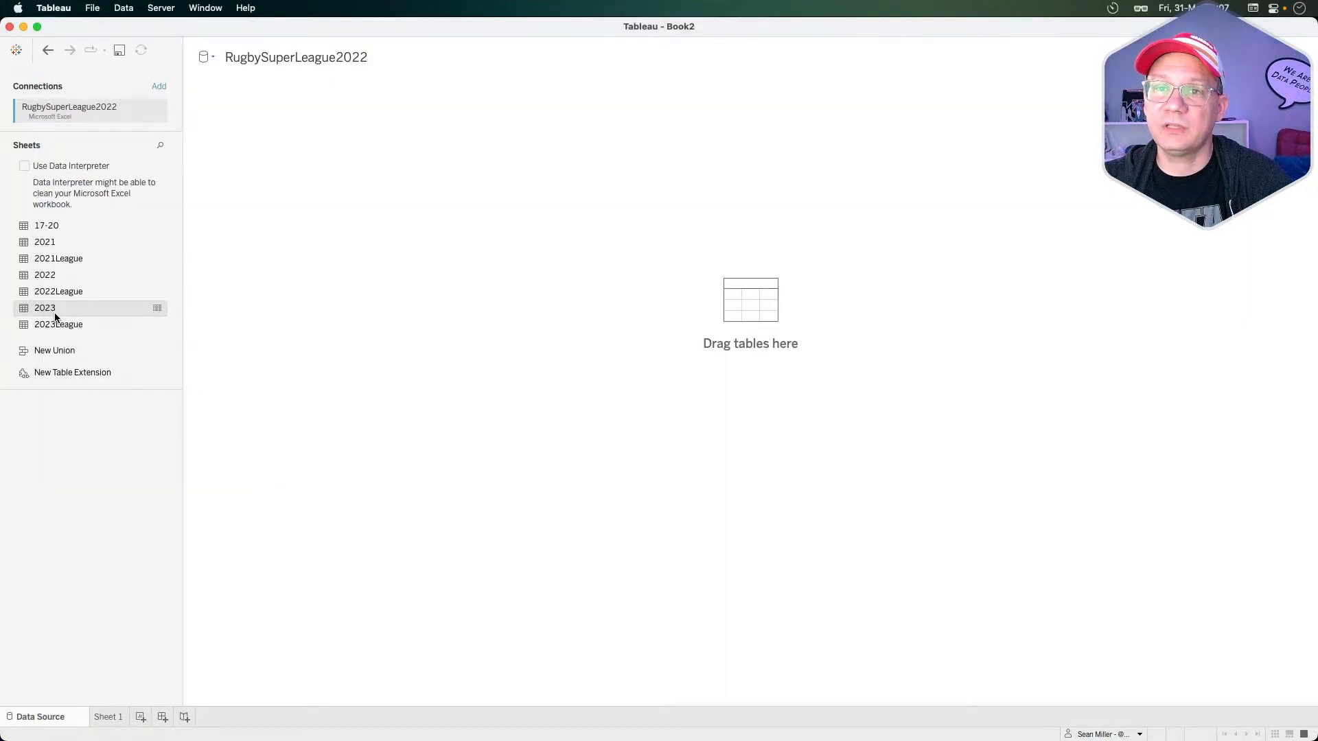
left_click_drag(51, 315, 299, 242)
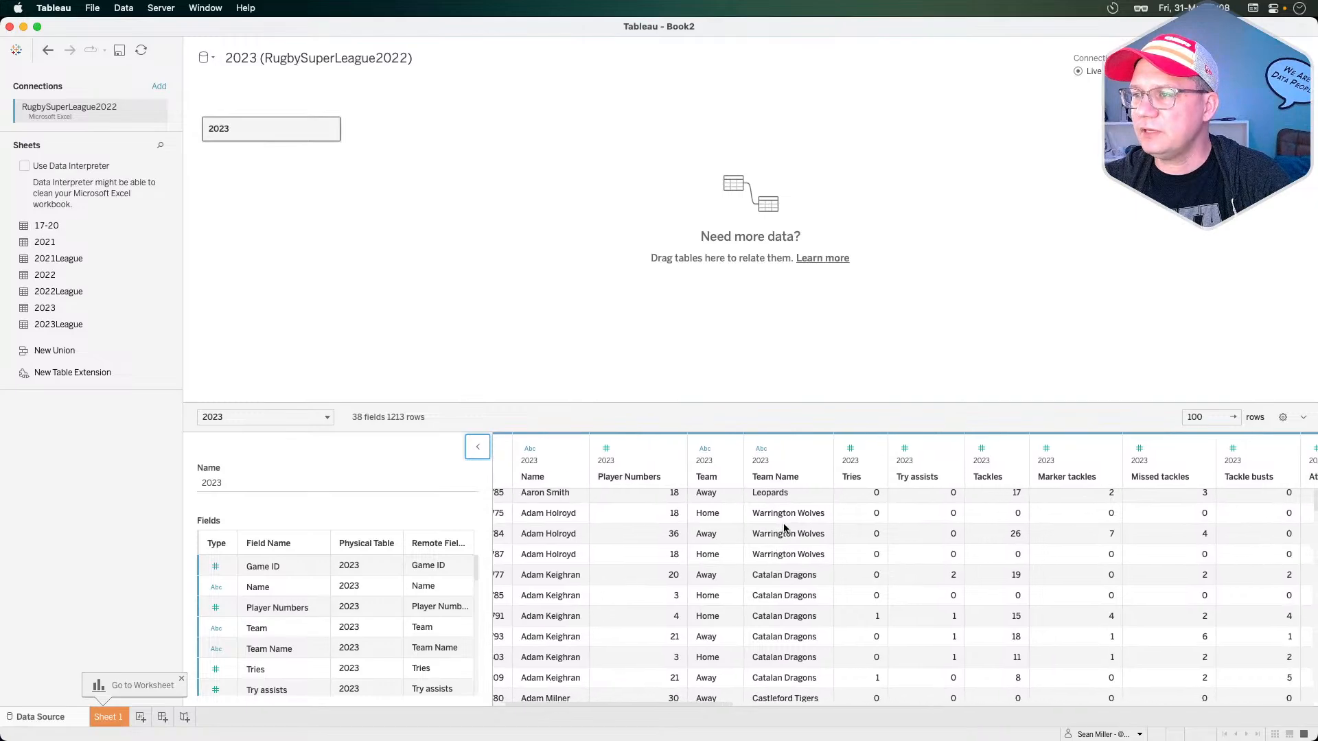
- Set the 2023 data source to use an extract, go to Sheet 1 and save the extract in Downloads
scroll(666, 540, "down", 1)
scroll(667, 541, "left", 1)
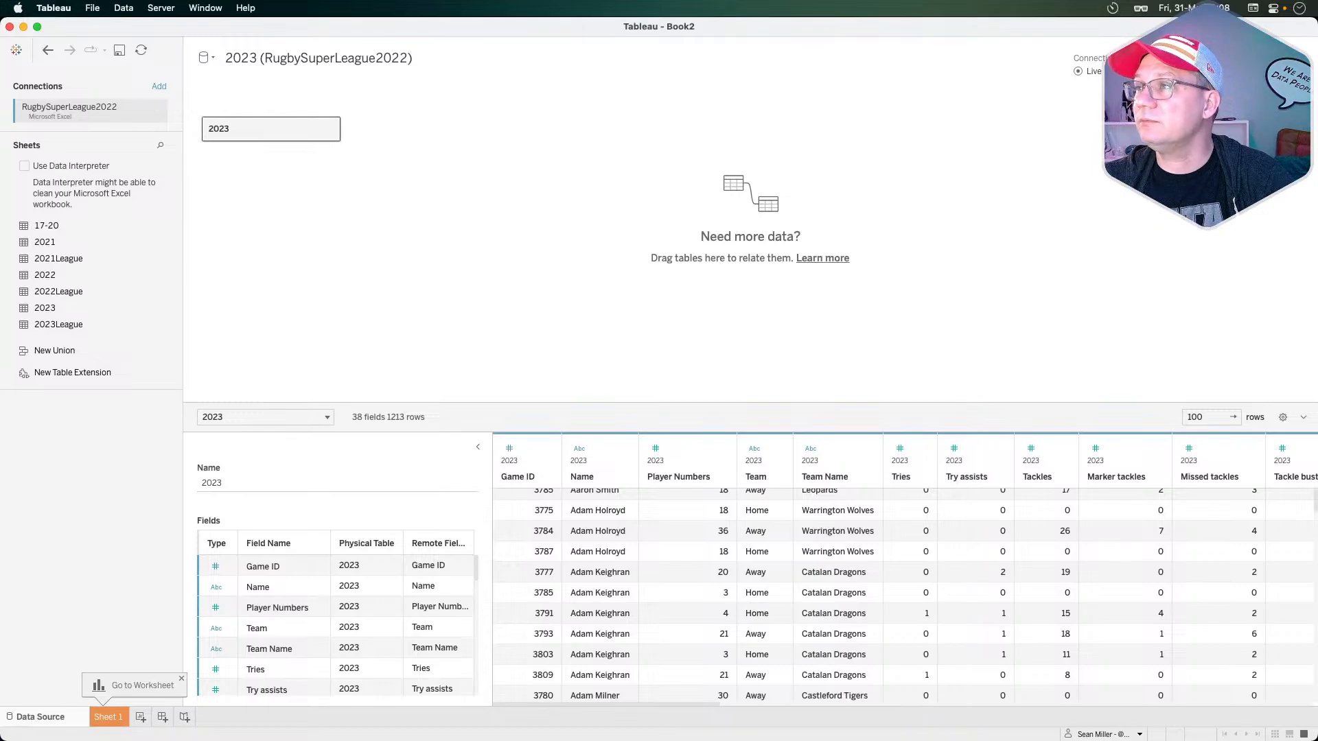
left_click(1078, 84)
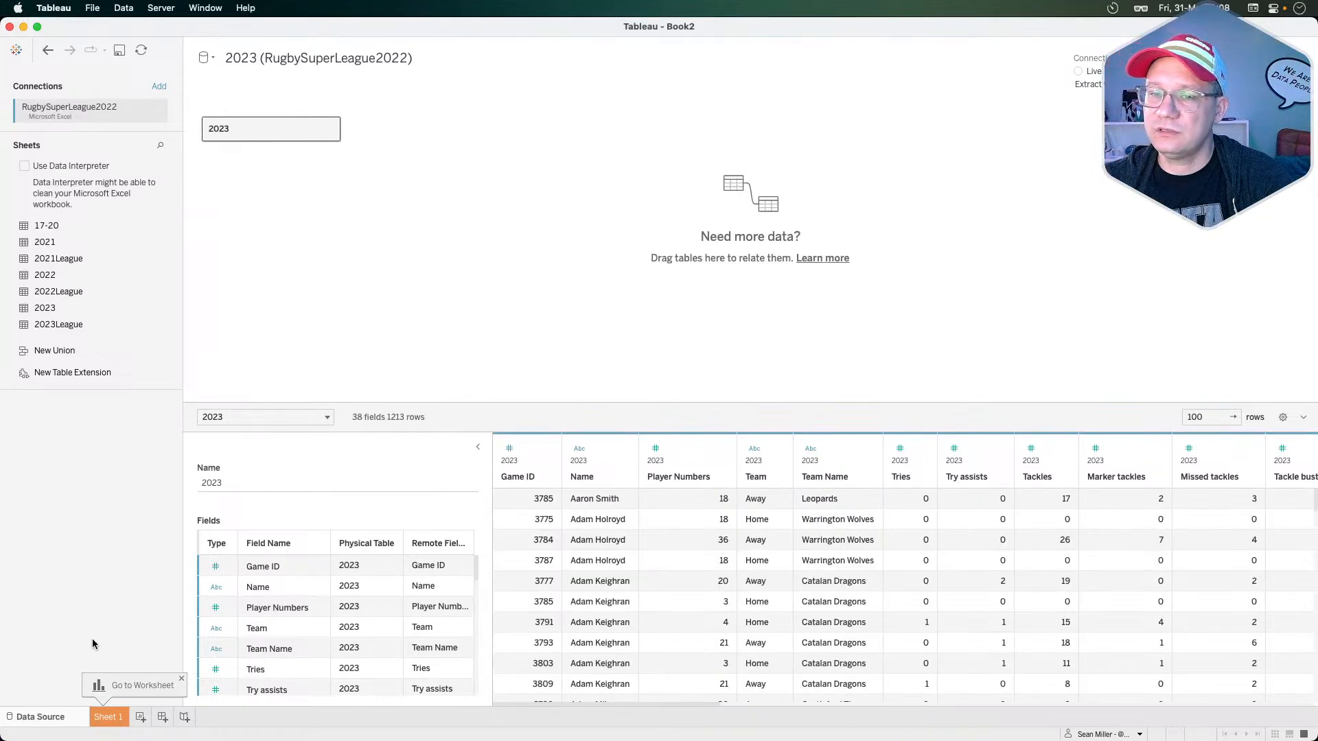
left_click(106, 717)
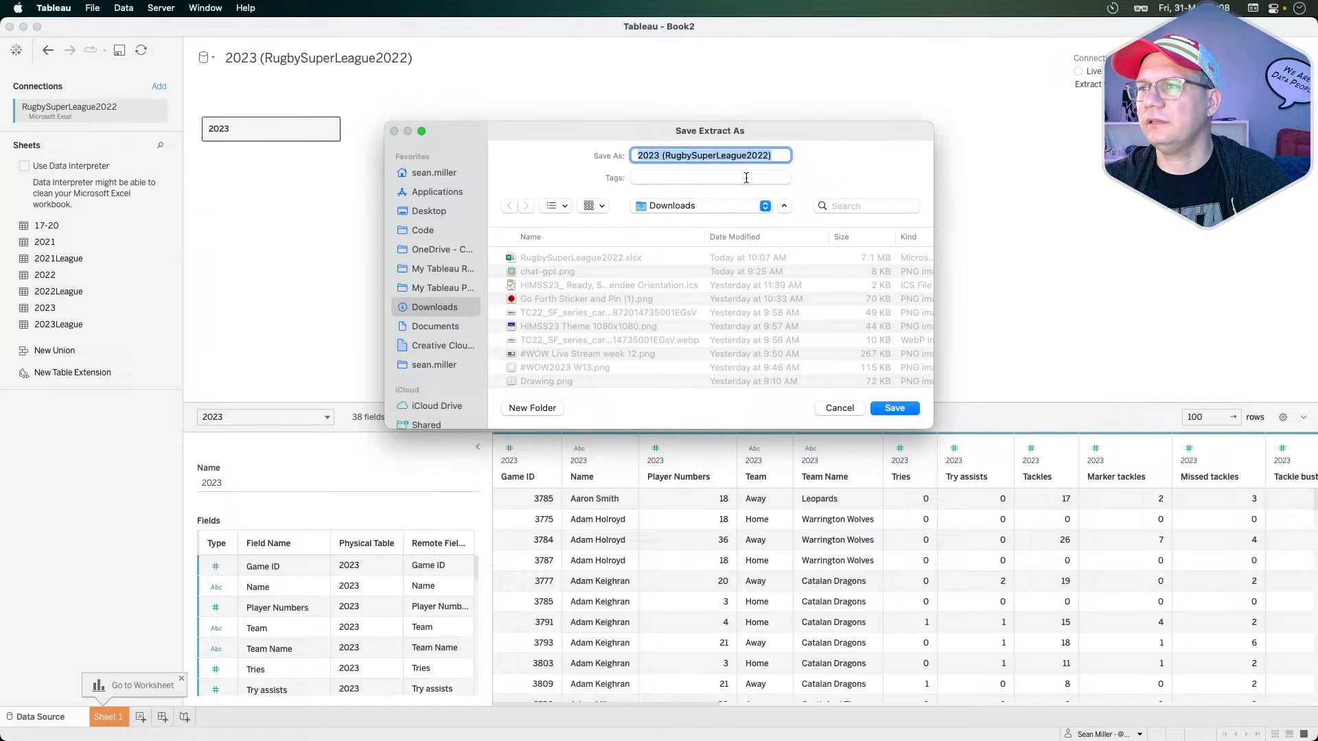
left_click(895, 409)
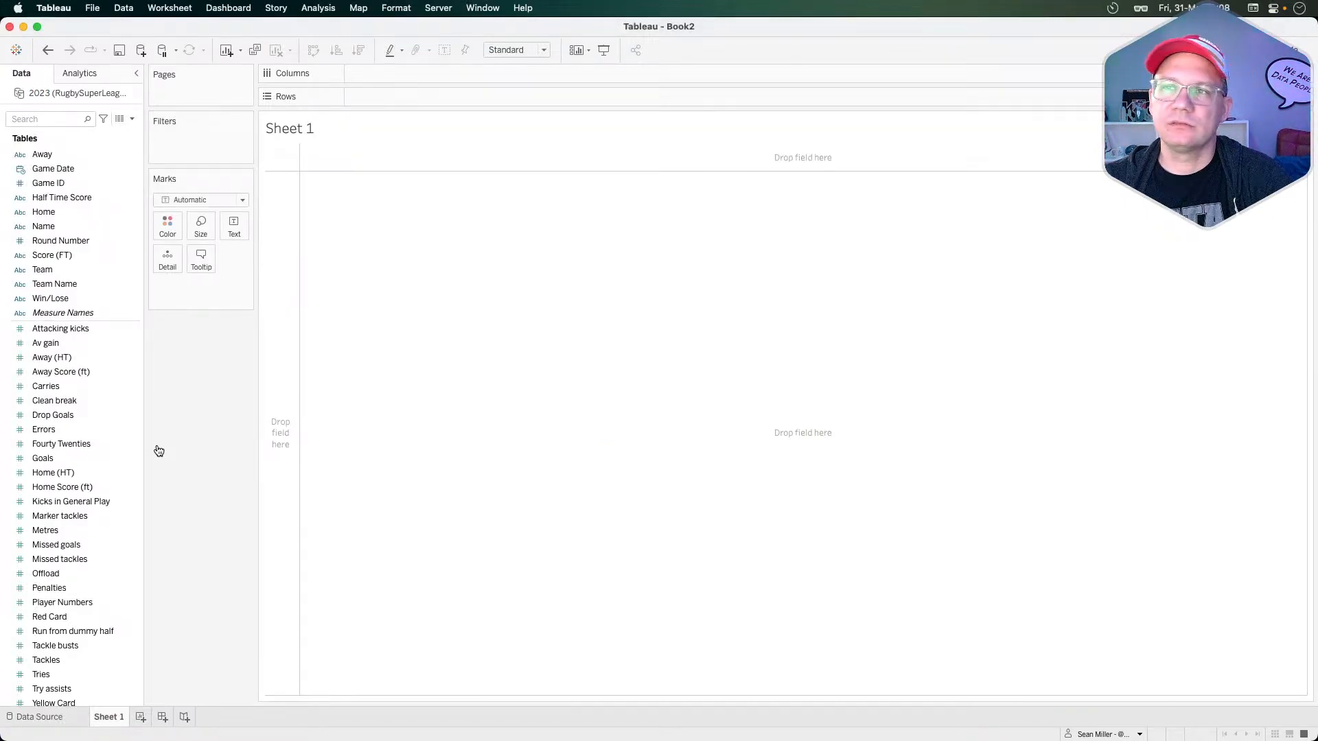
- Switch to the browser, return to the Week 13 challenge page and read its Requirements list
key("super+Tab")
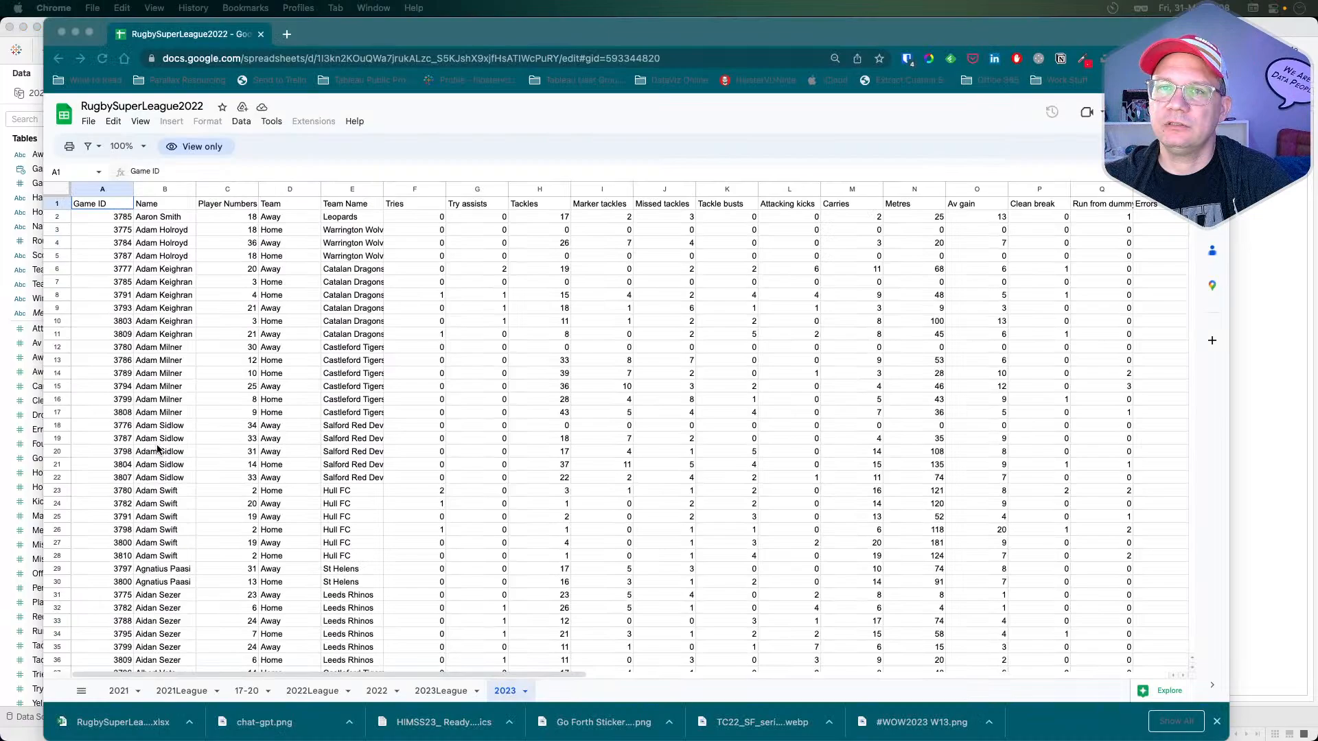
left_click(59, 63)
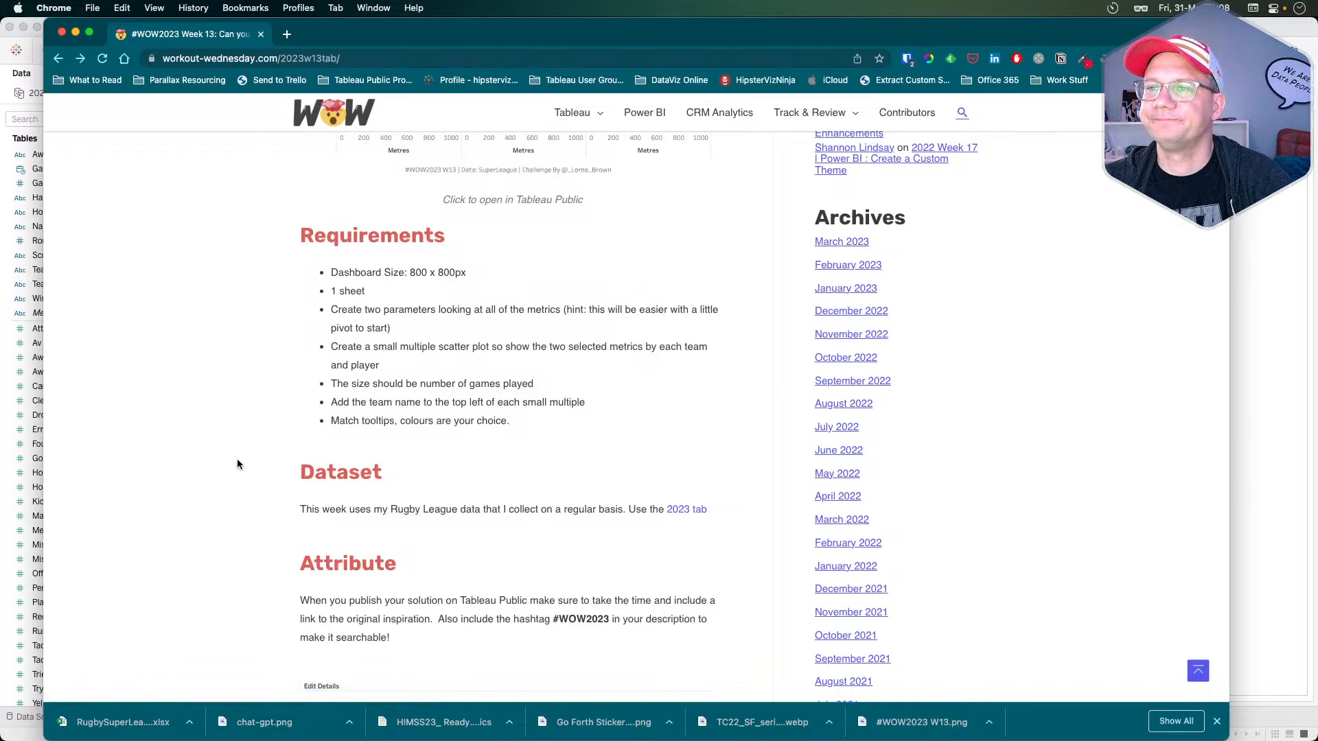
scroll(236, 459, "down", 1)
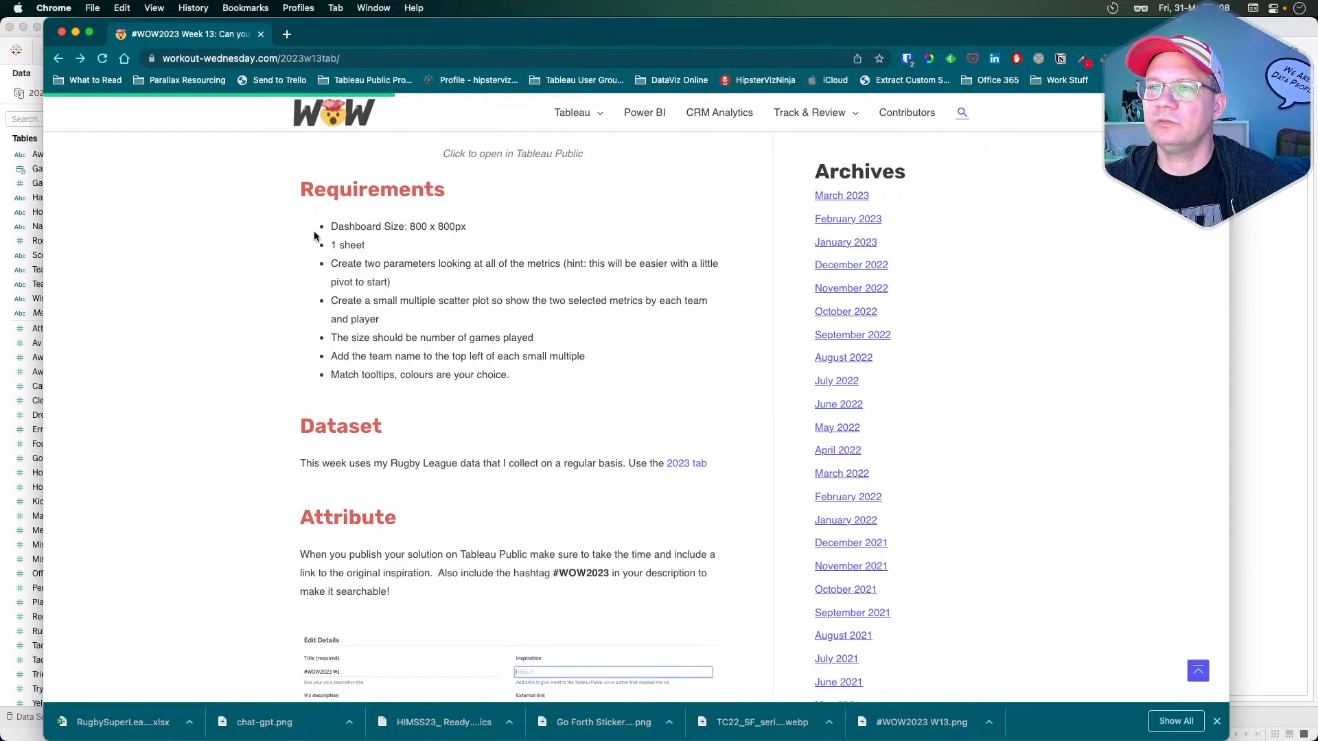
scroll(312, 276, "down", 1)
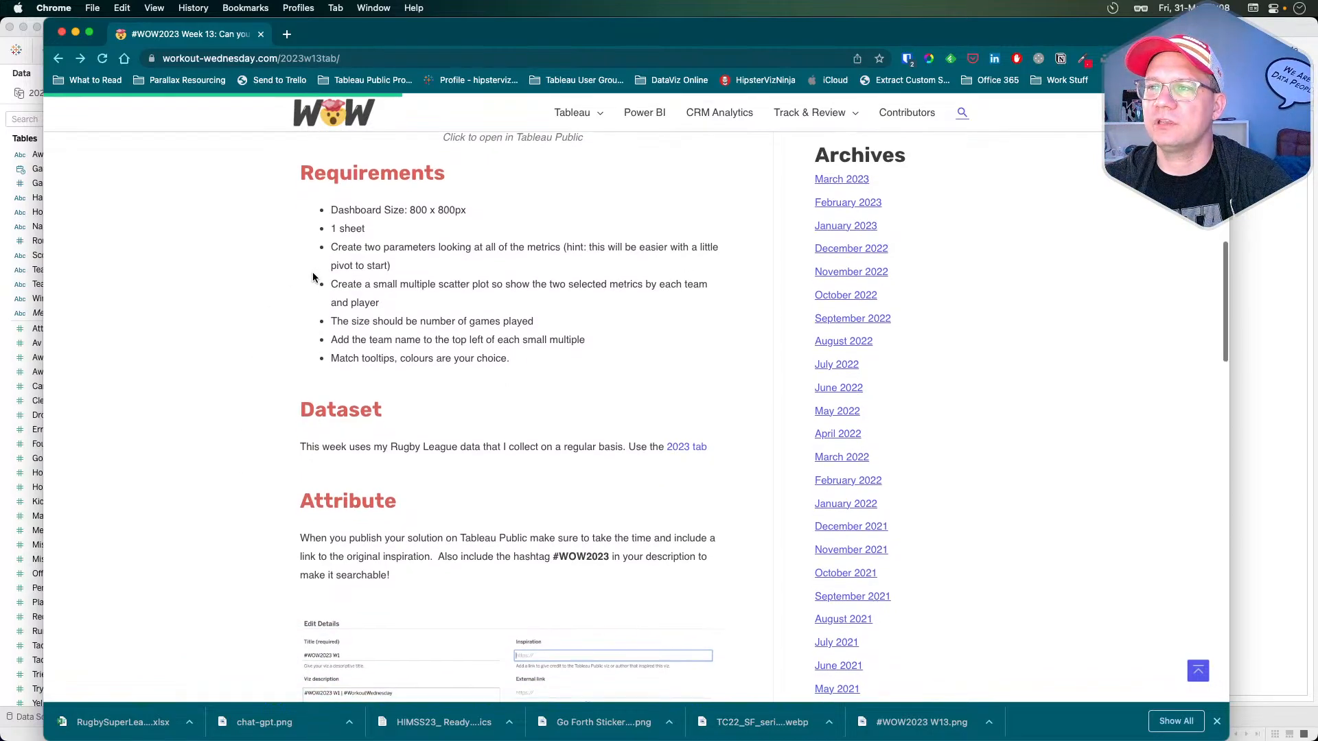
scroll(312, 276, "down", 2)
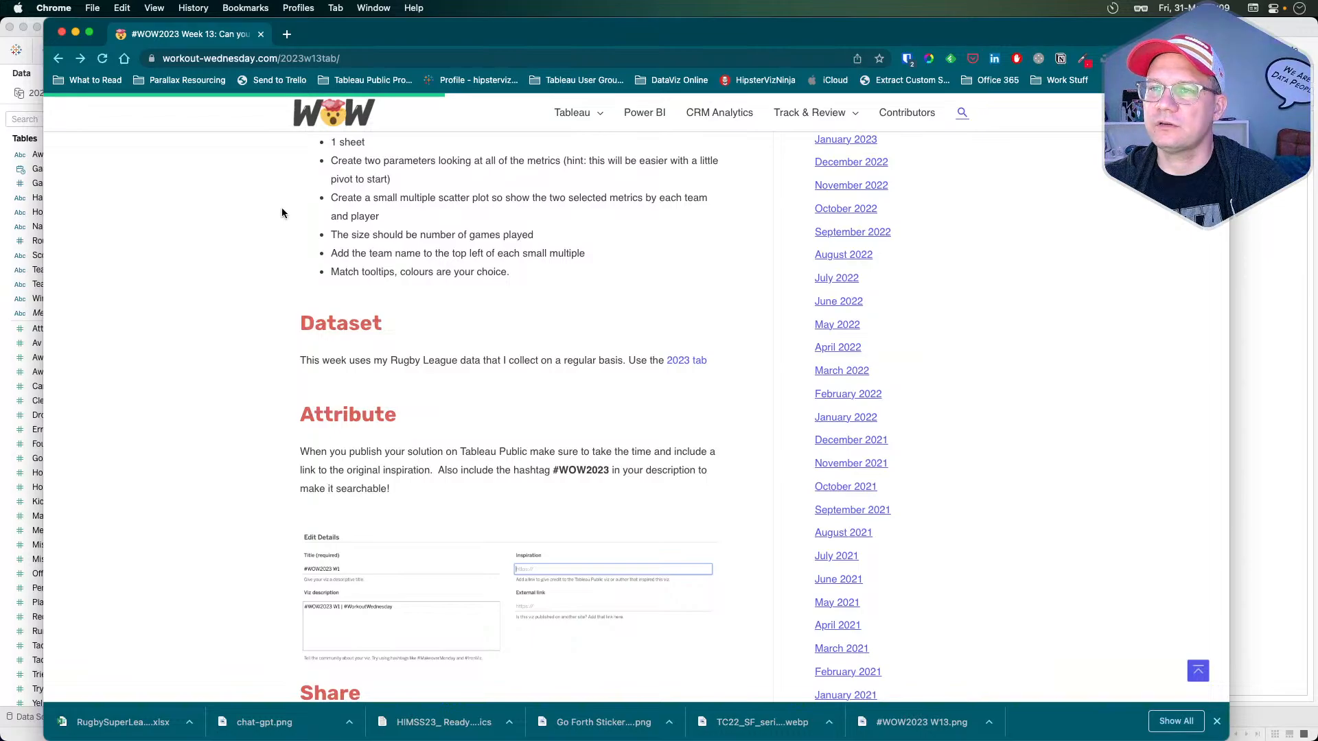
scroll(281, 212, "down", 1)
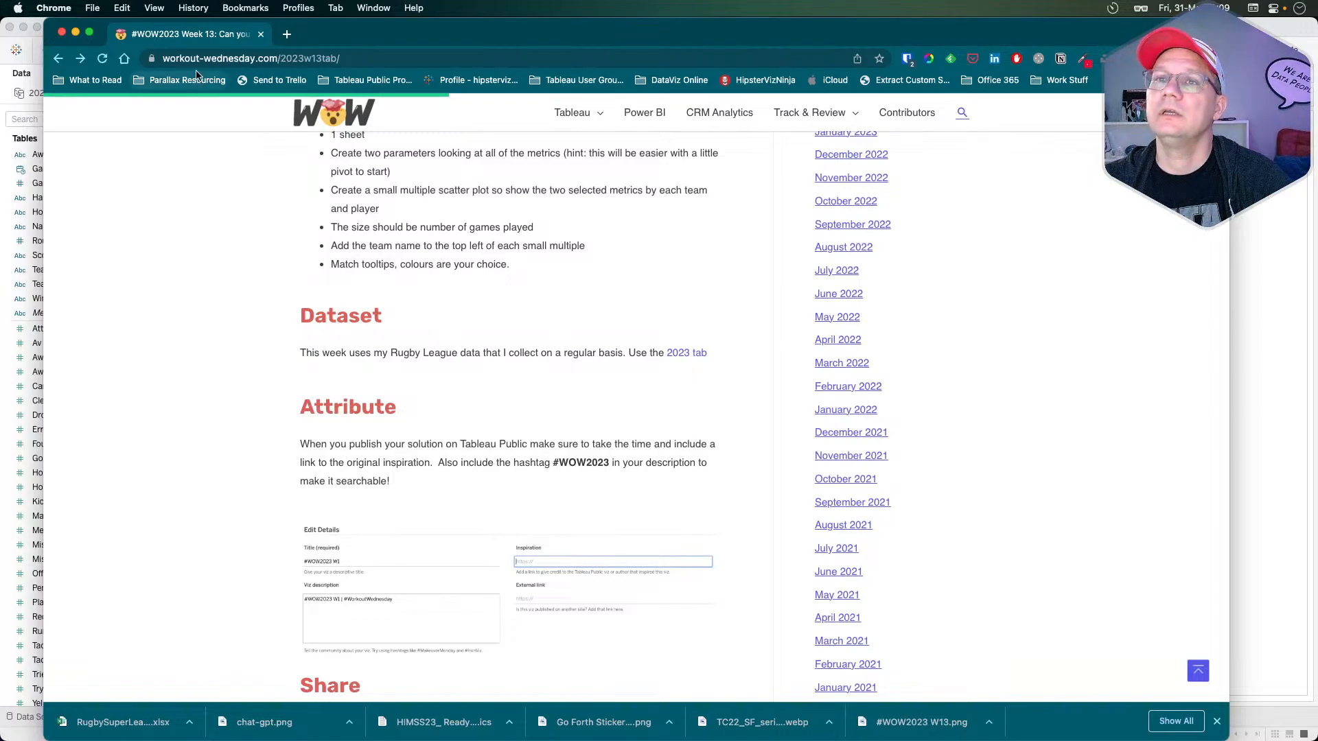
- Switch back to Tableau and try to transform the measures from Attacking kicks through Yellow Card as one selection
key("super+Tab")
key("super+Tab")
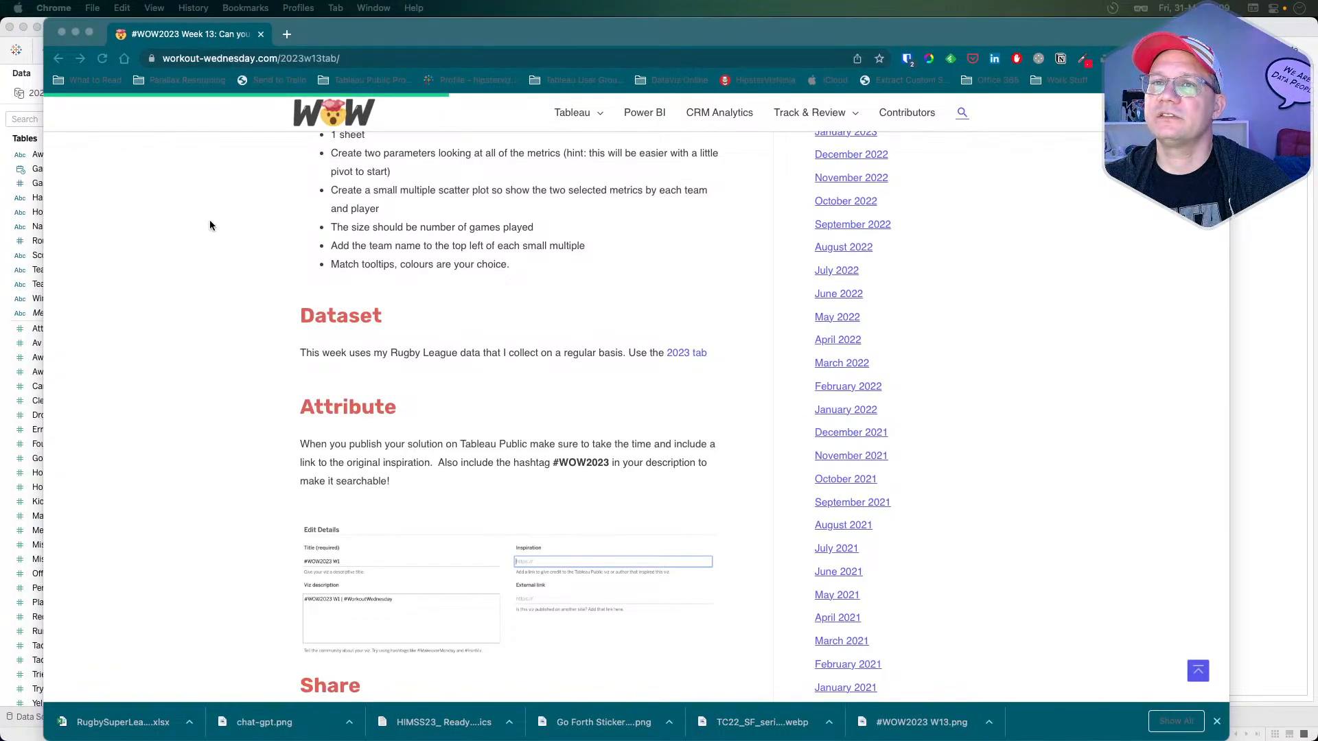
key("super+Tab")
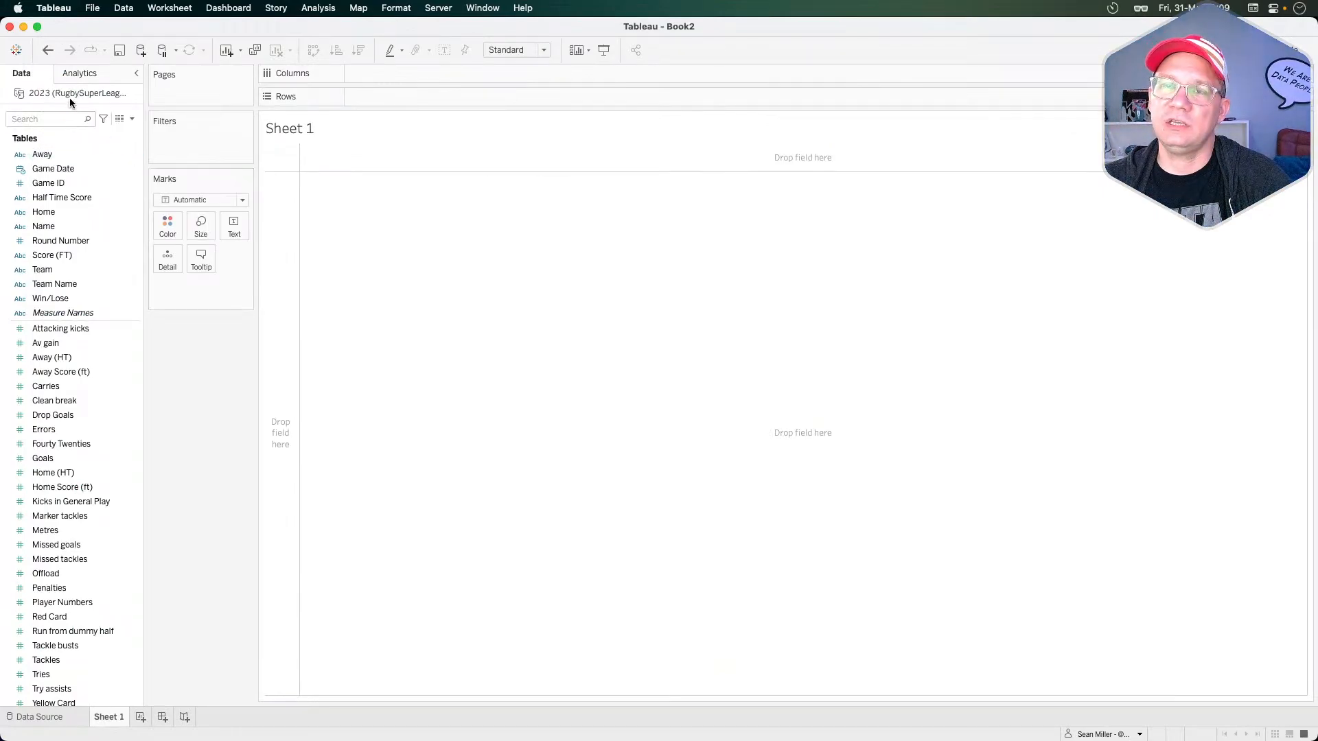
left_click(78, 413)
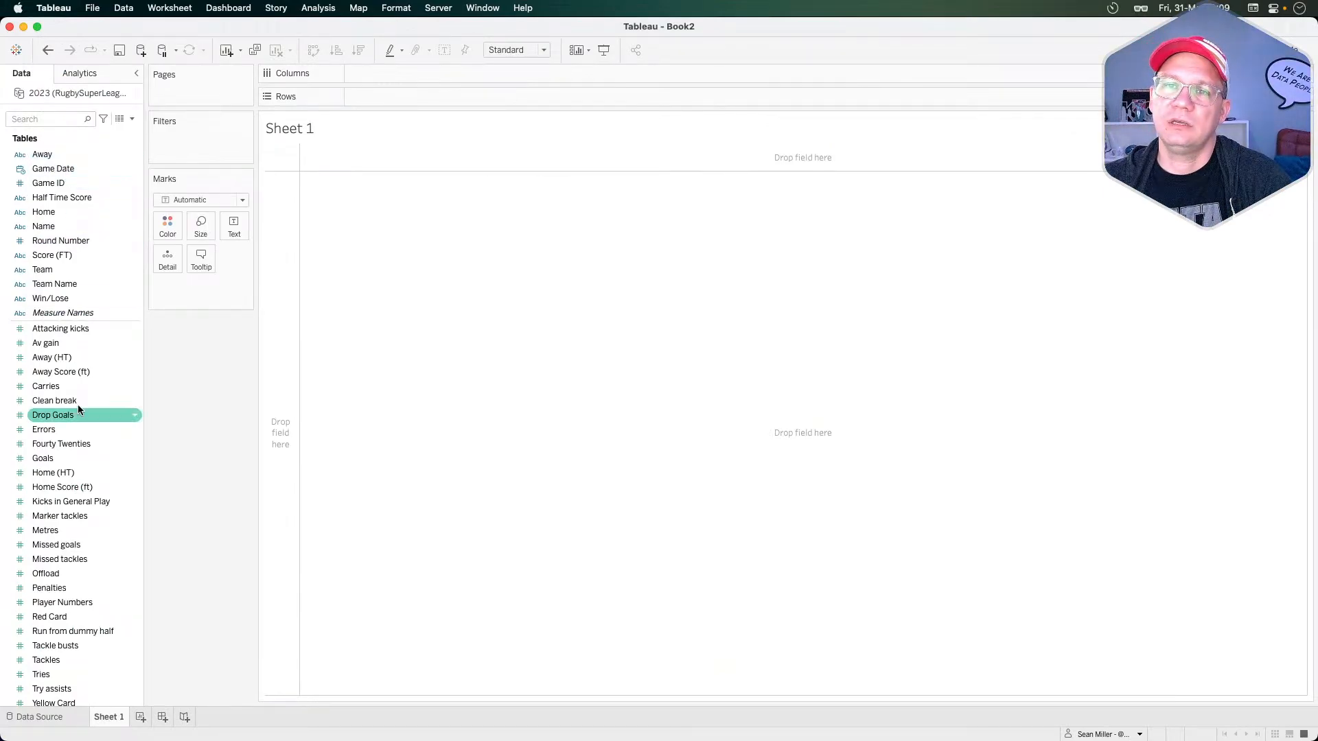
left_click(66, 331)
scroll(65, 350, "down", 1)
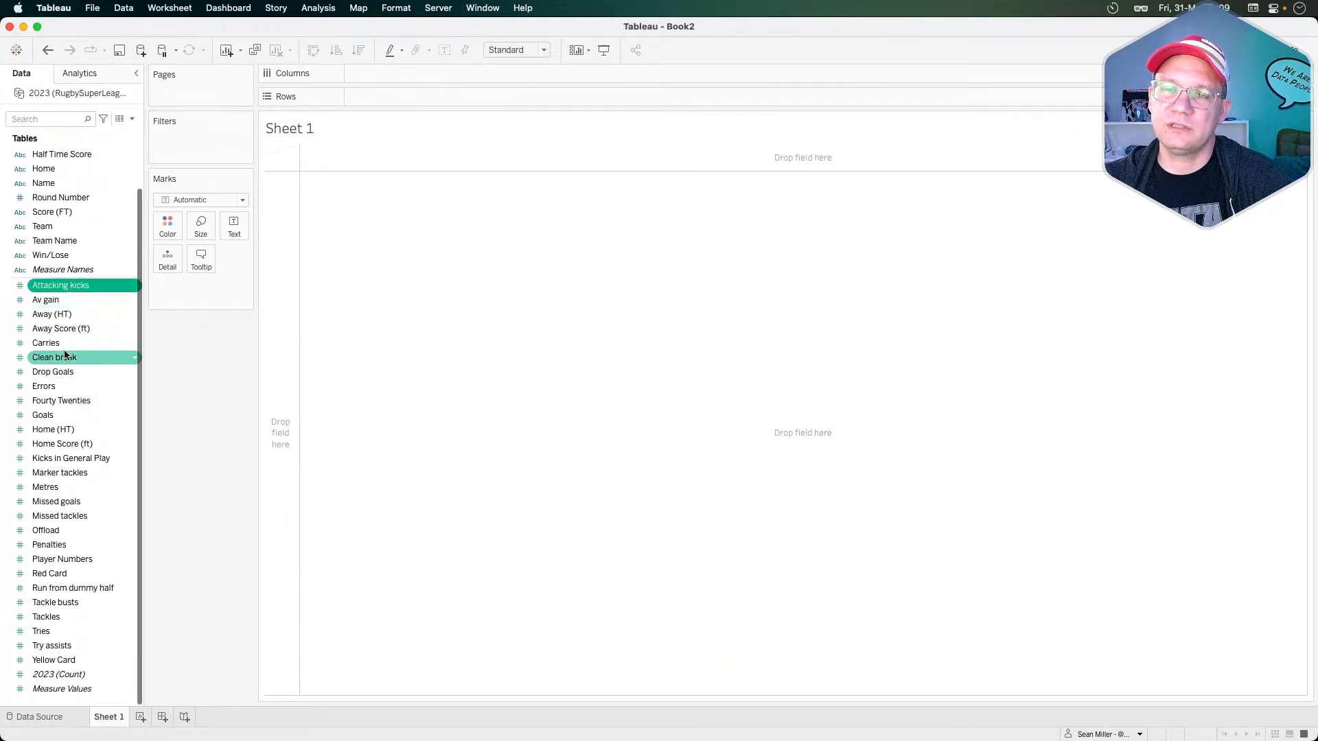
right_click(54, 661)
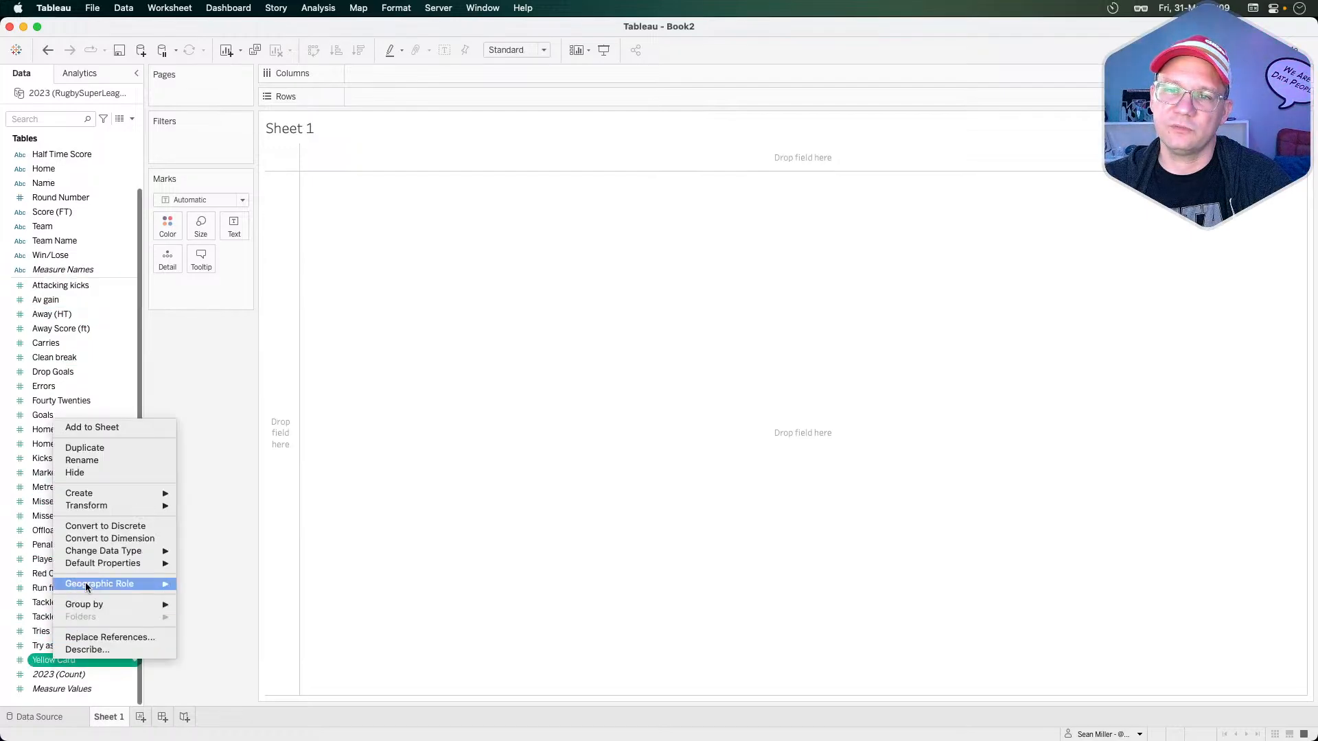
left_click(44, 508)
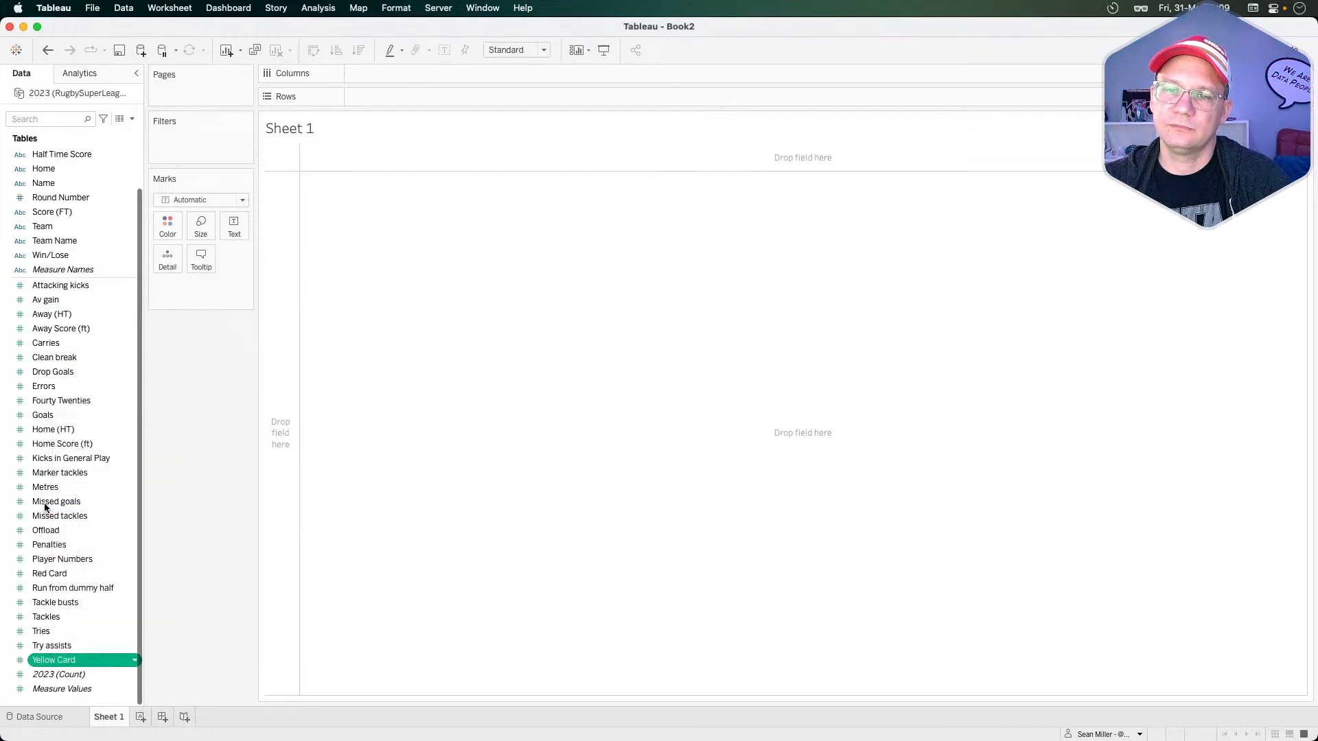
left_click(51, 291, "shift")
right_click(52, 295)
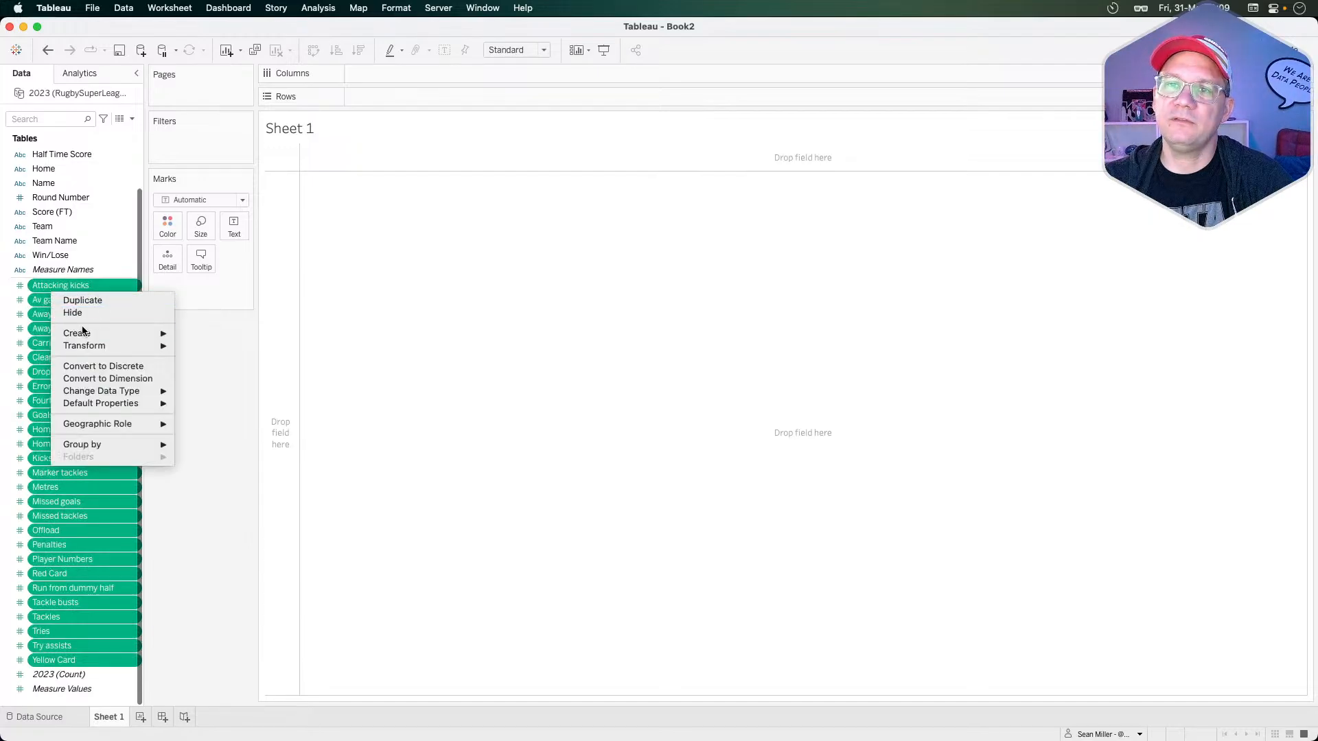
mouse_move(98, 346)
left_click(208, 319)
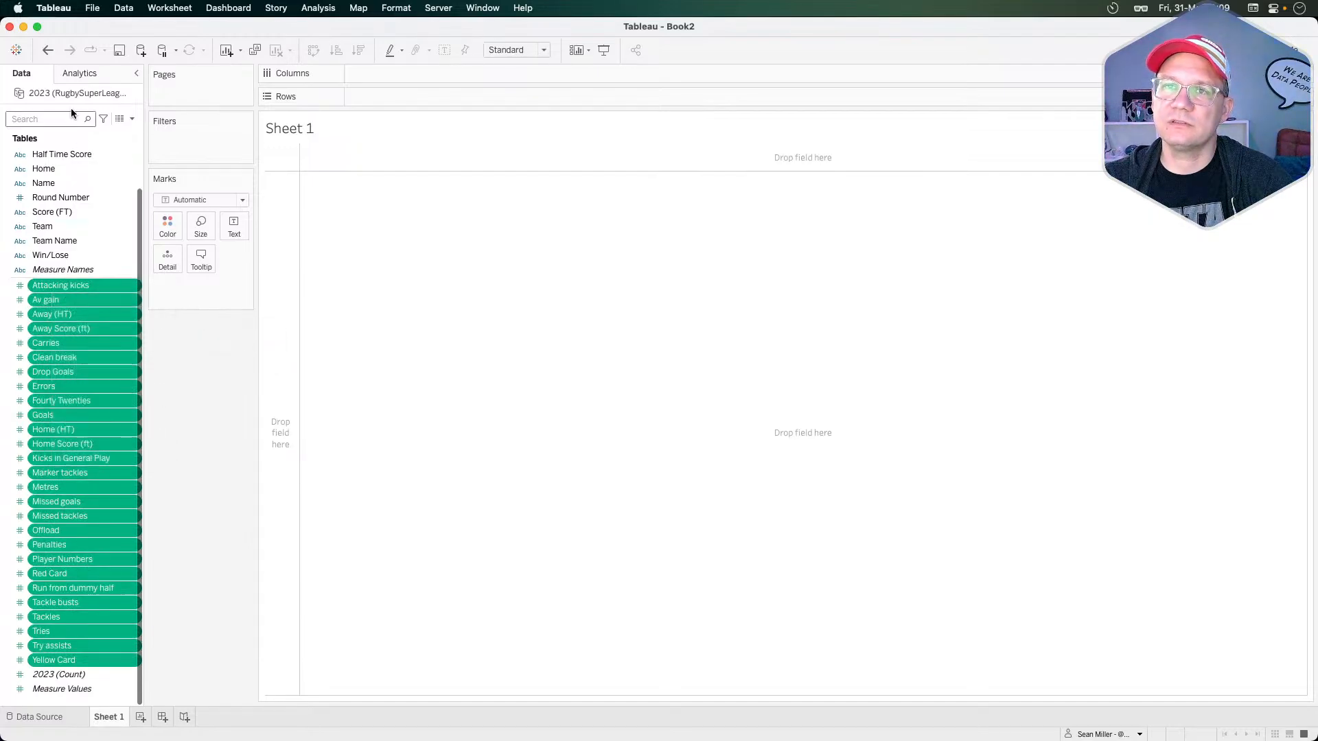
- Remove the extract from the 2023 (RugbySuperLeague2022) data source and delete the extract file
right_click(65, 89)
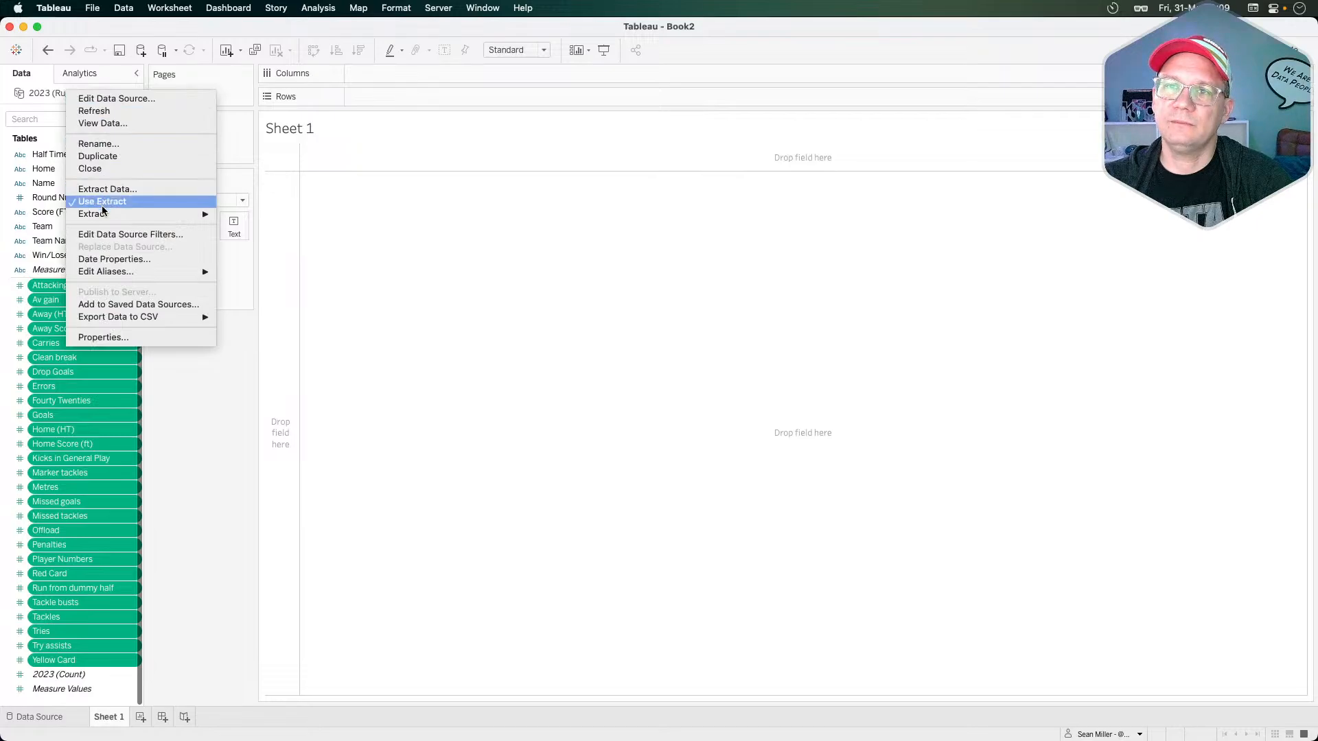
mouse_move(141, 215)
left_click(257, 268)
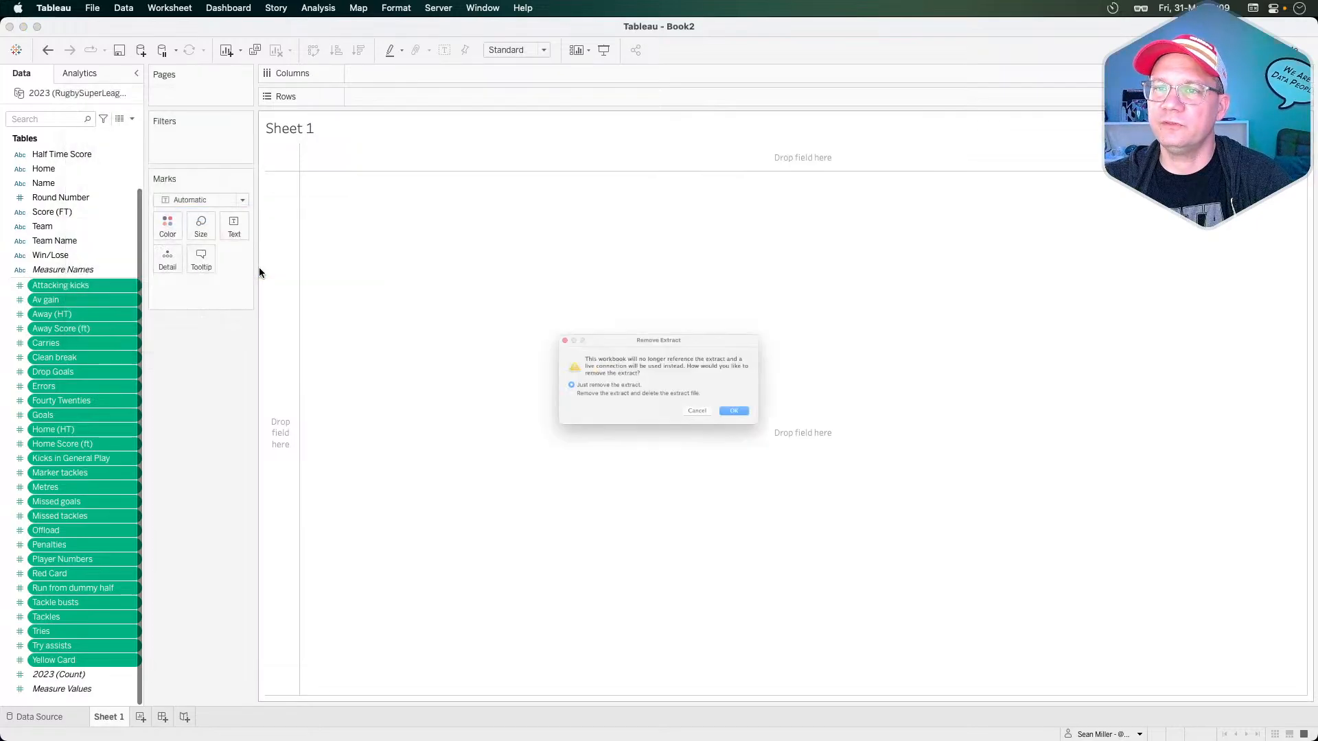
left_click(671, 404)
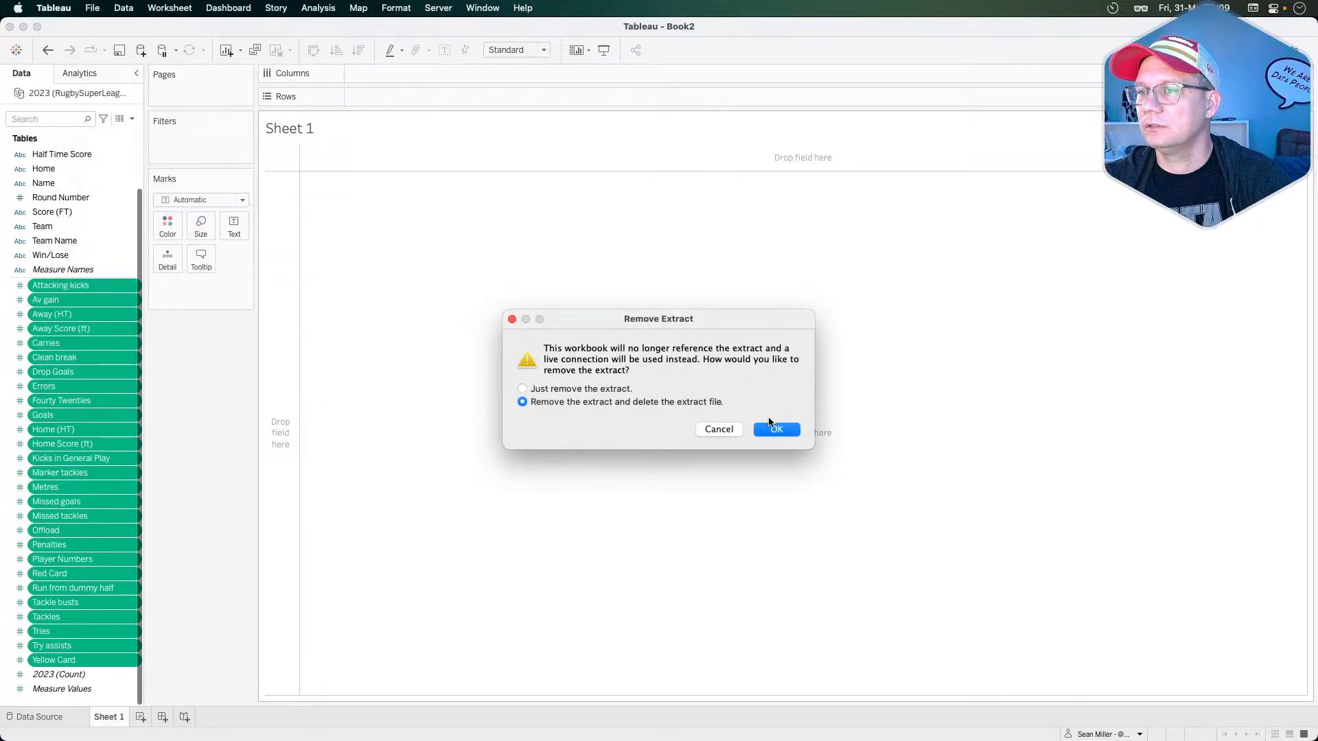
left_click(794, 431)
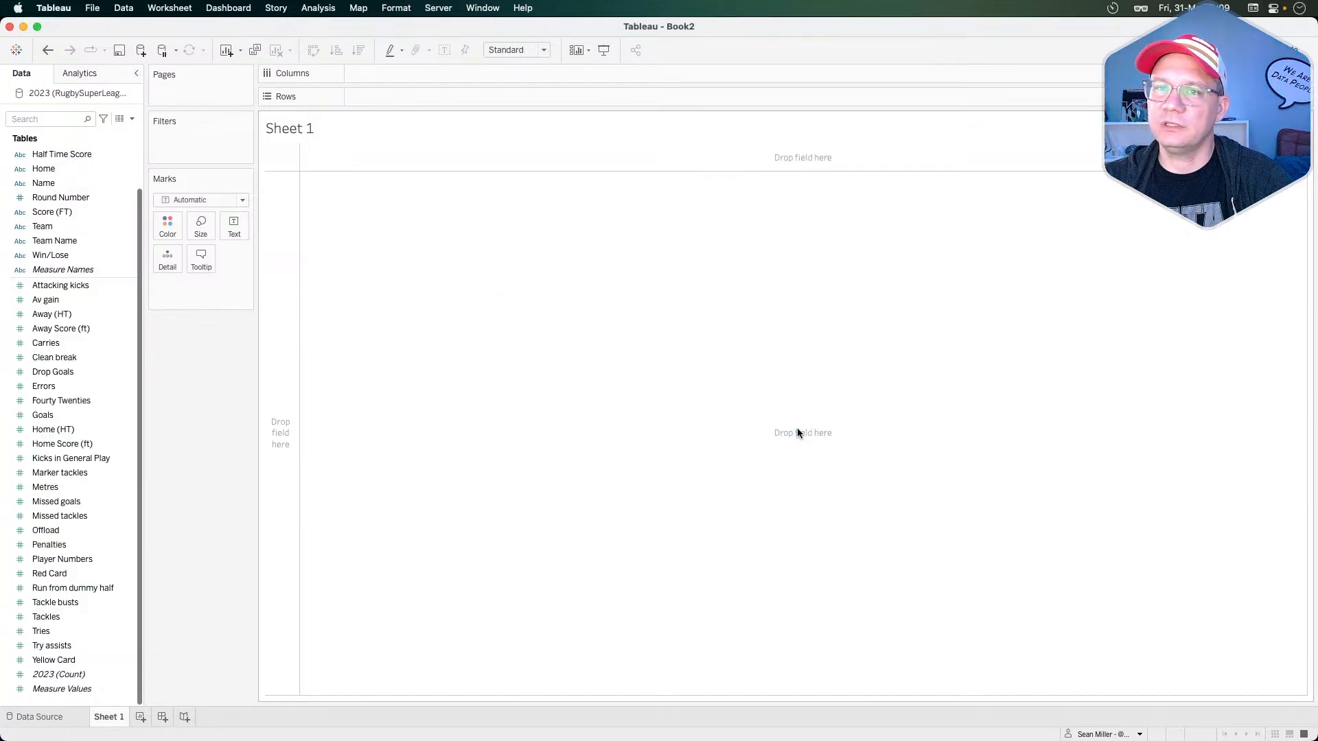
- Pivot all the measures from Attacking kicks through Yellow Card into name and value fields
left_click(98, 286)
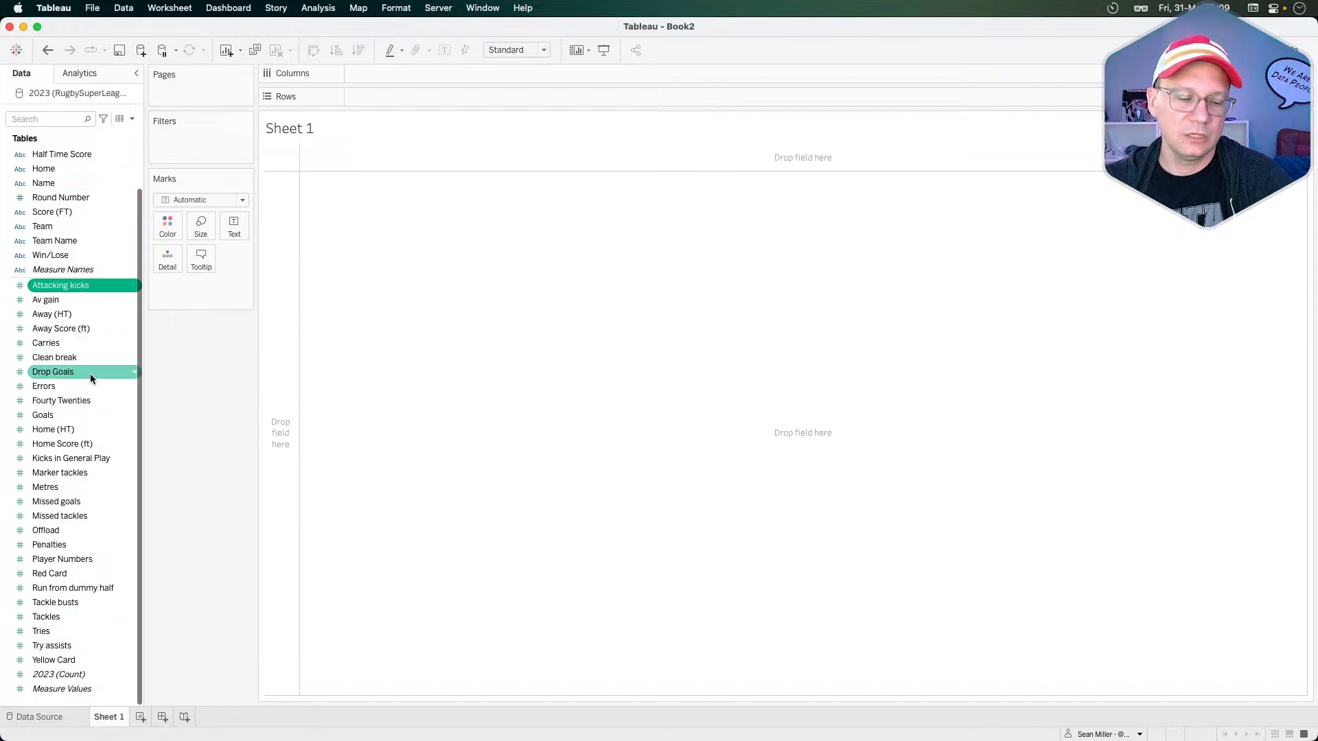
left_click(66, 661, "shift")
right_click(65, 659)
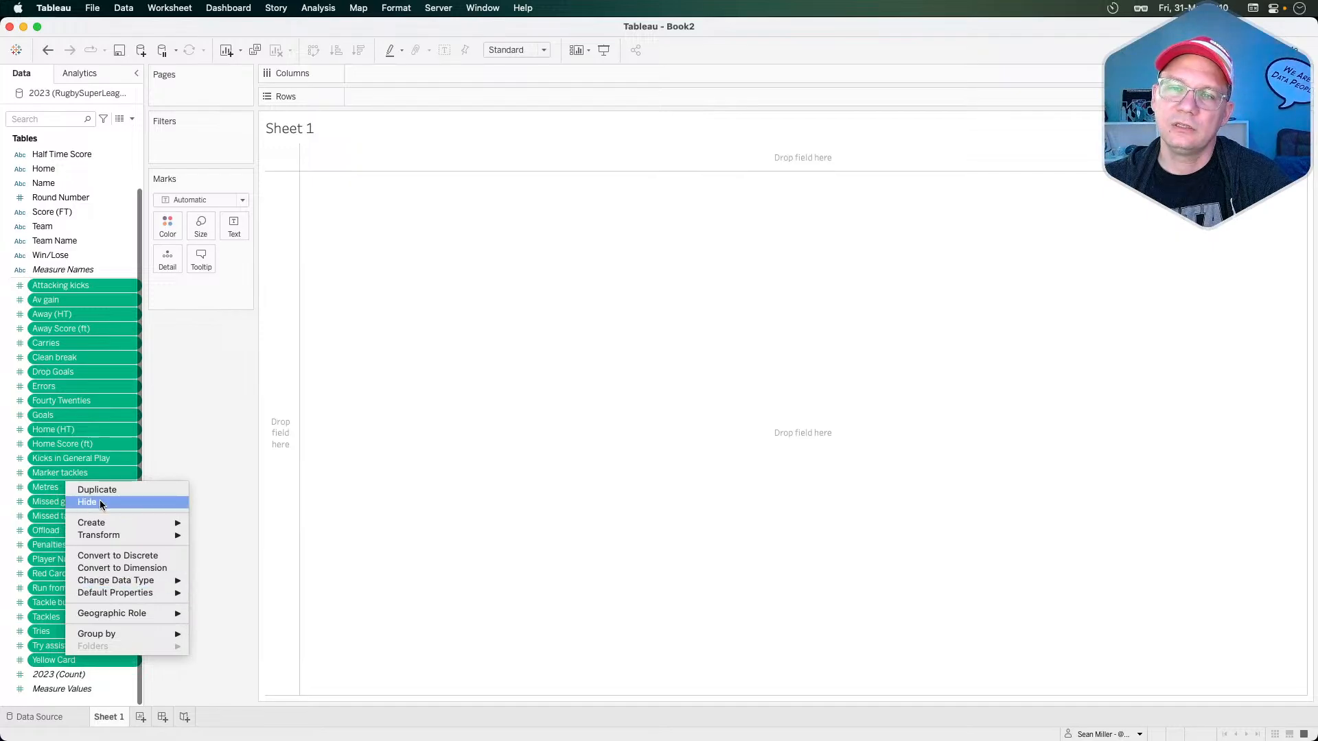
mouse_move(106, 537)
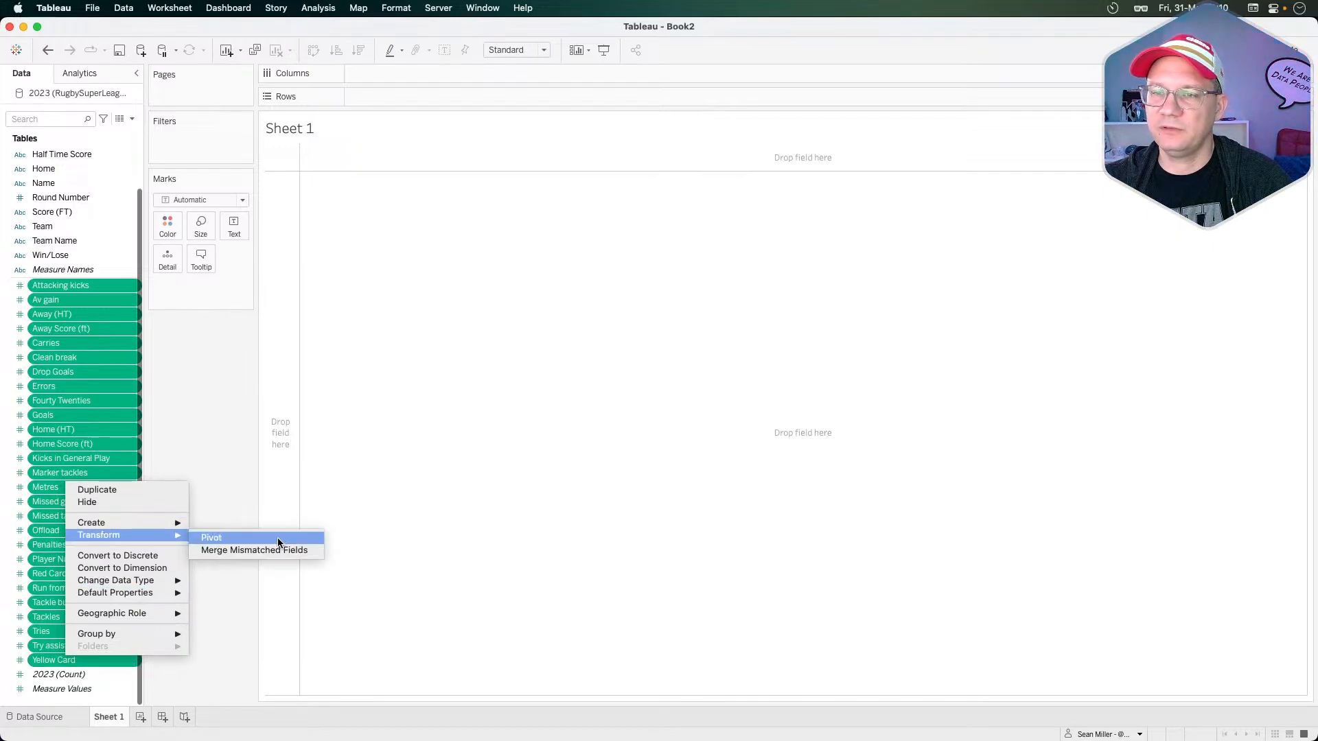
left_click(278, 538)
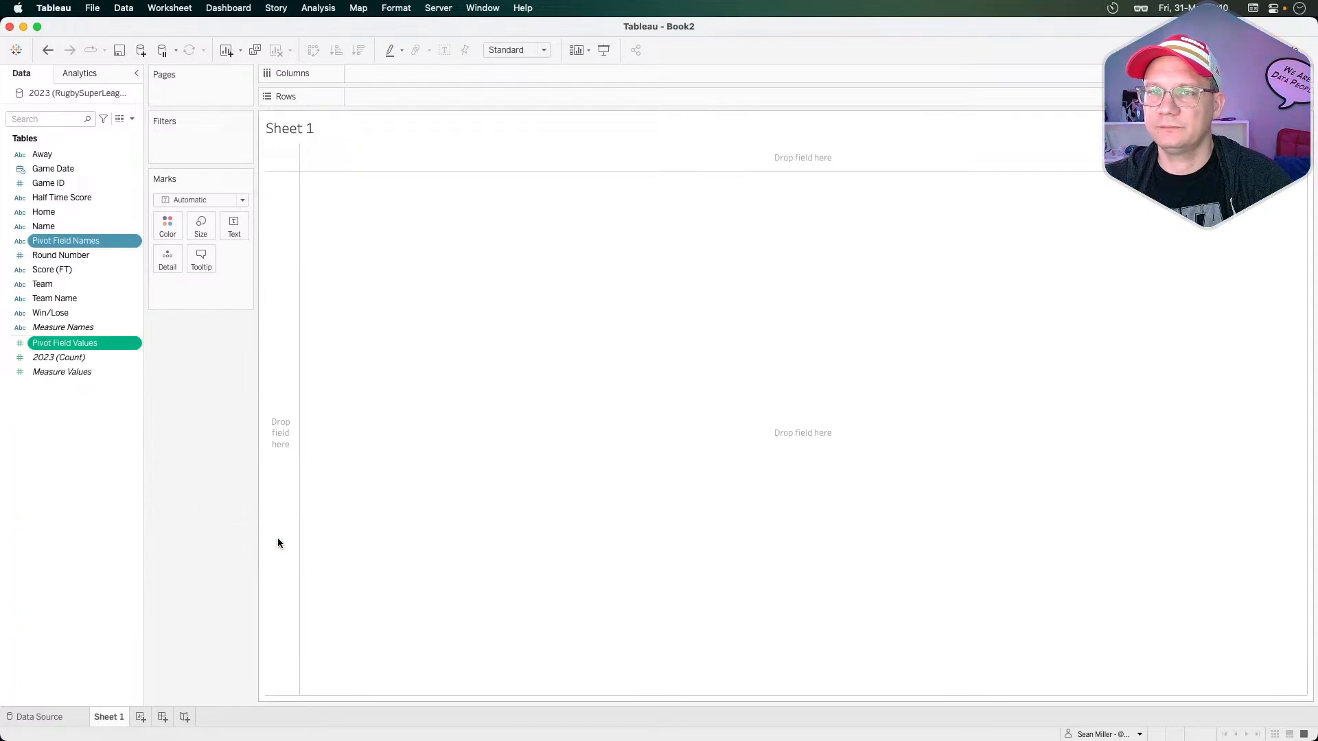
- Check the members of Pivot Field Names by placing it on Rows, and clear it from the sheet
left_click(81, 242)
double_click(81, 241)
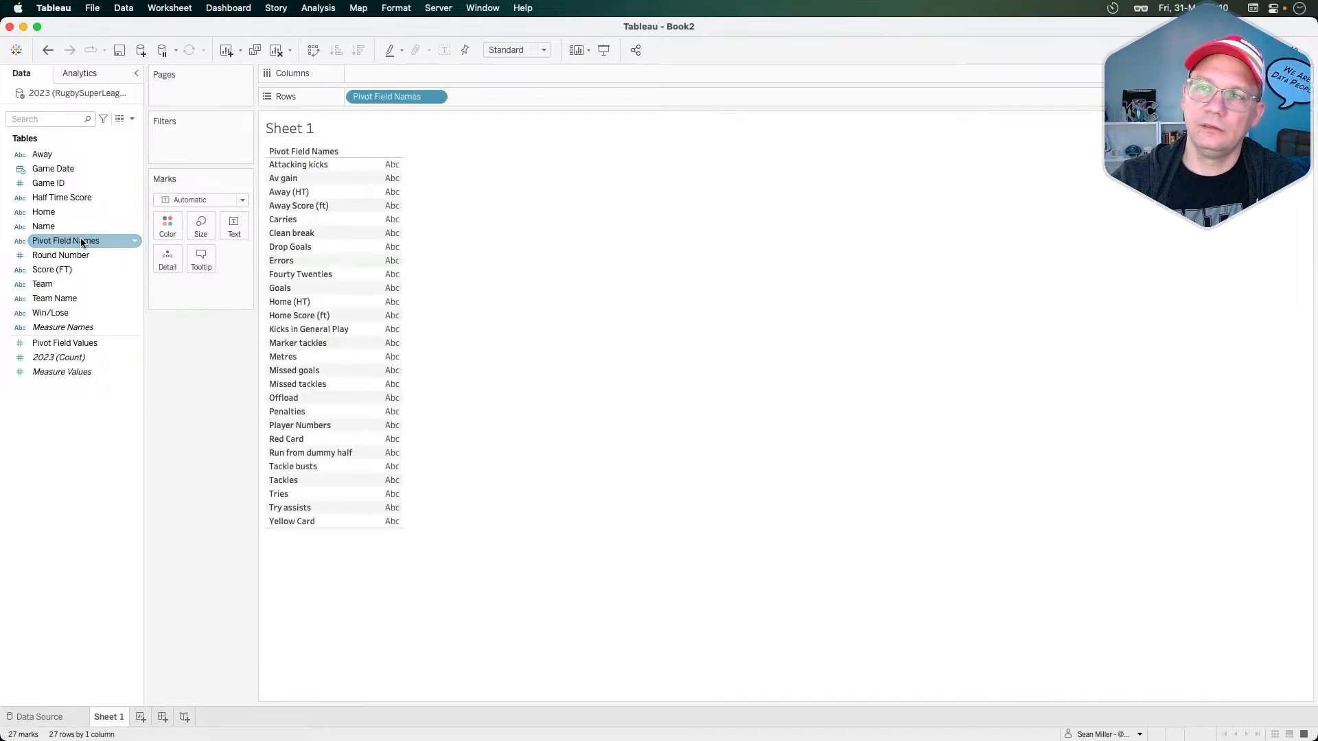
left_click_drag(377, 97, 157, 381)
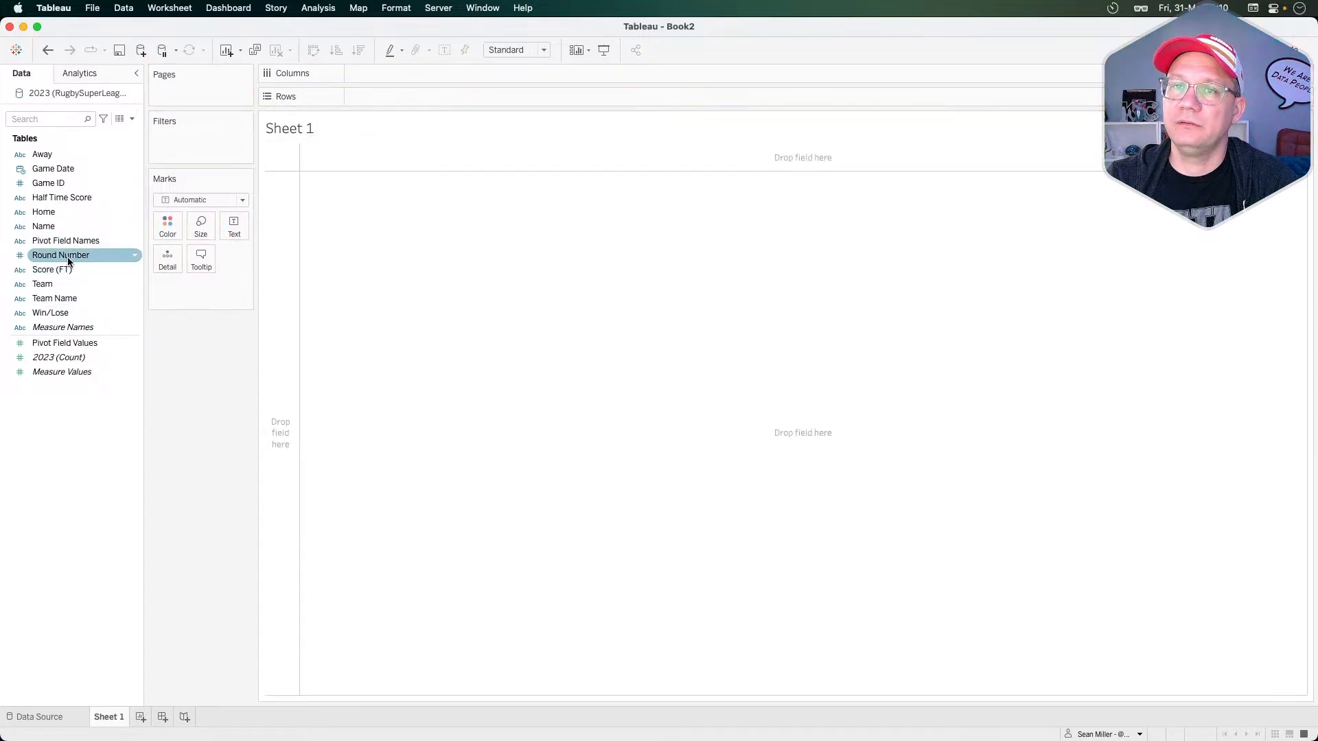
- Rename the Pivot Field Names dimension as Rugby Names
right_click(56, 245)
left_click(96, 284)
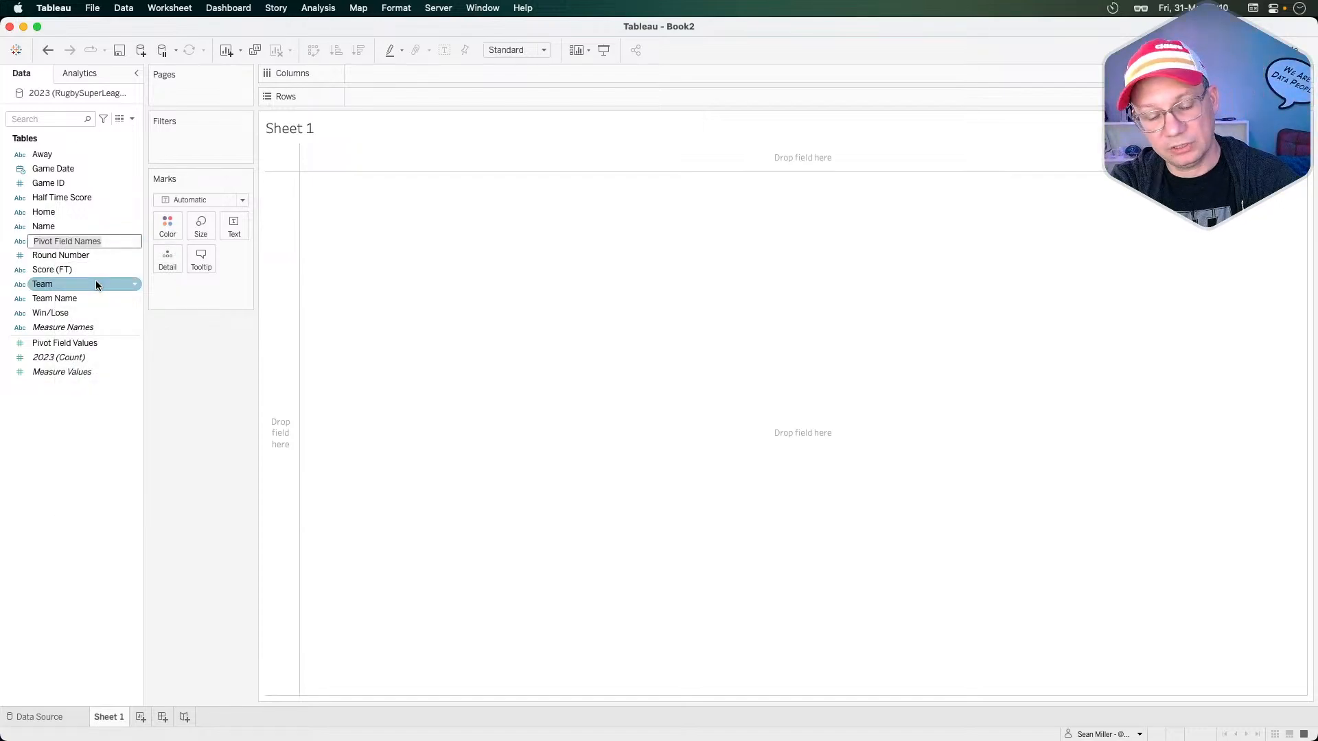
type("Rubg")
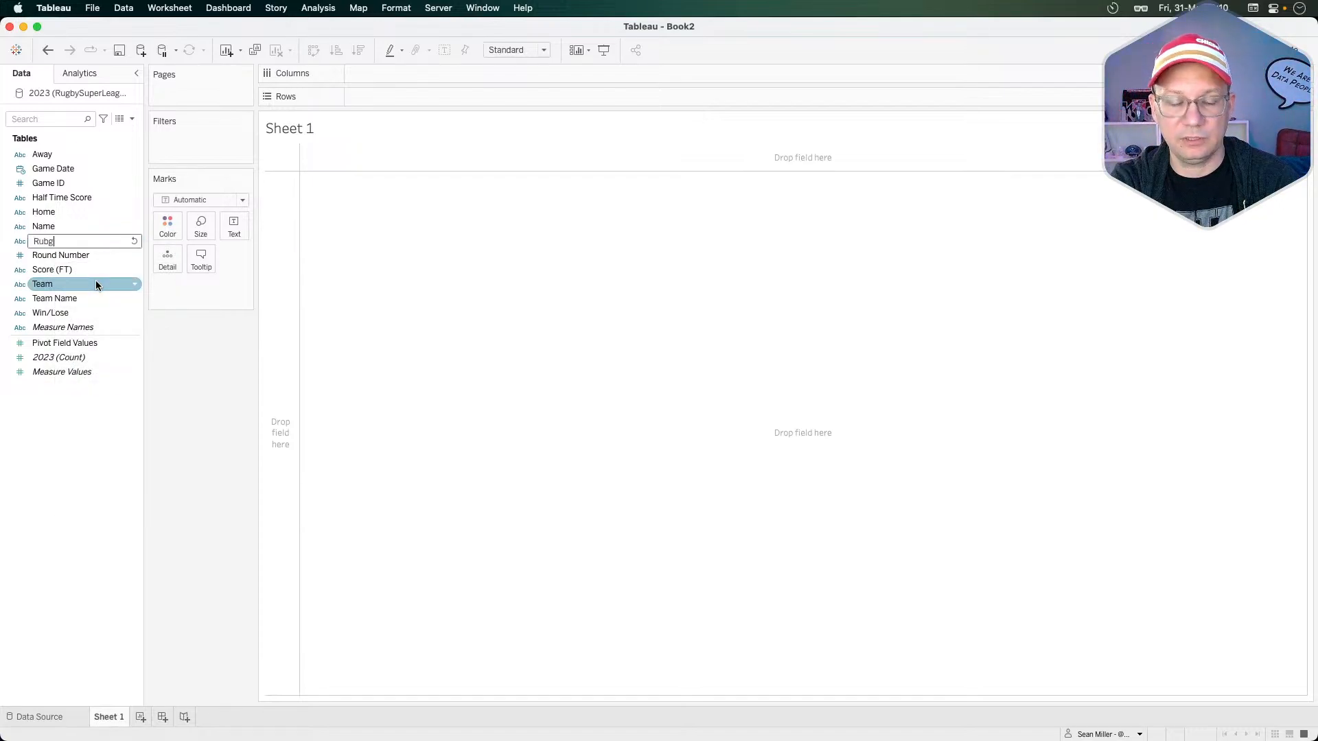
key("BackSpace")
type("fb")
key("BackSpace")
key("BackSpace")
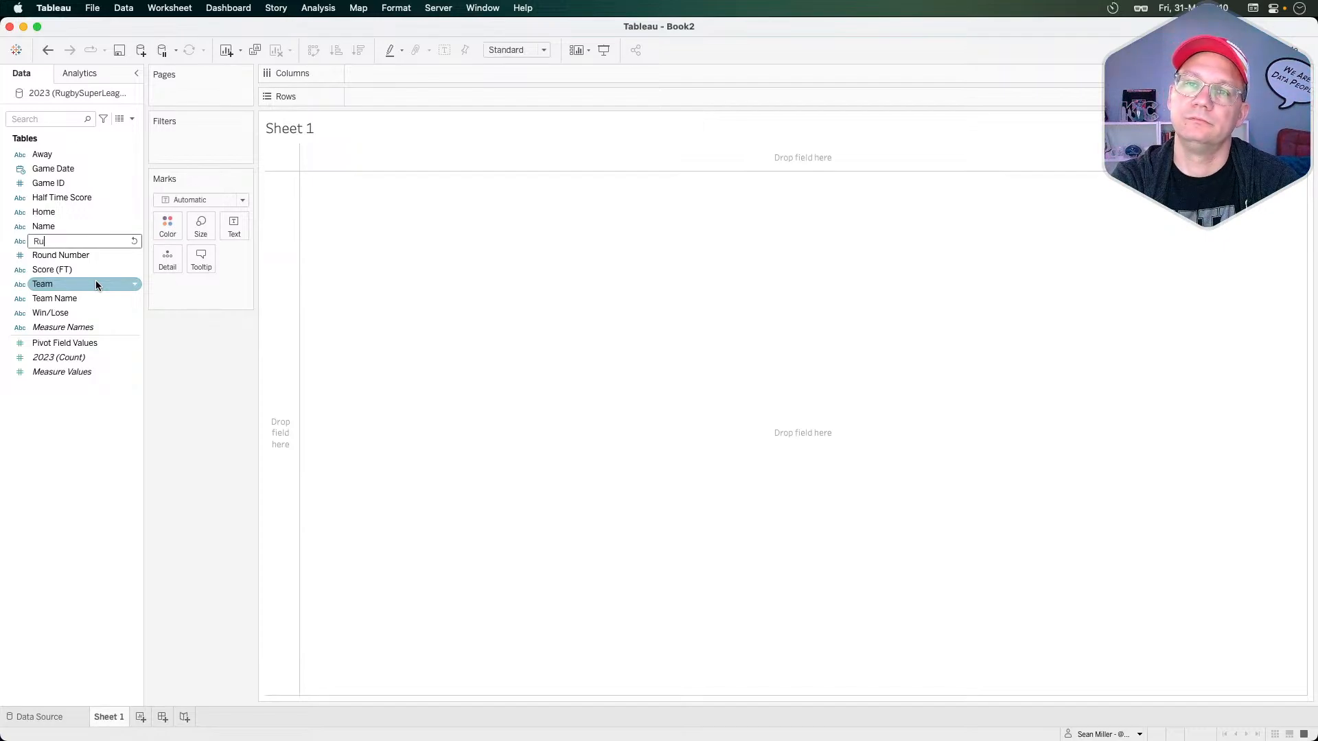
type("fby")
key("BackSpace")
key("BackSpace")
key("BackSpace")
type("fby")
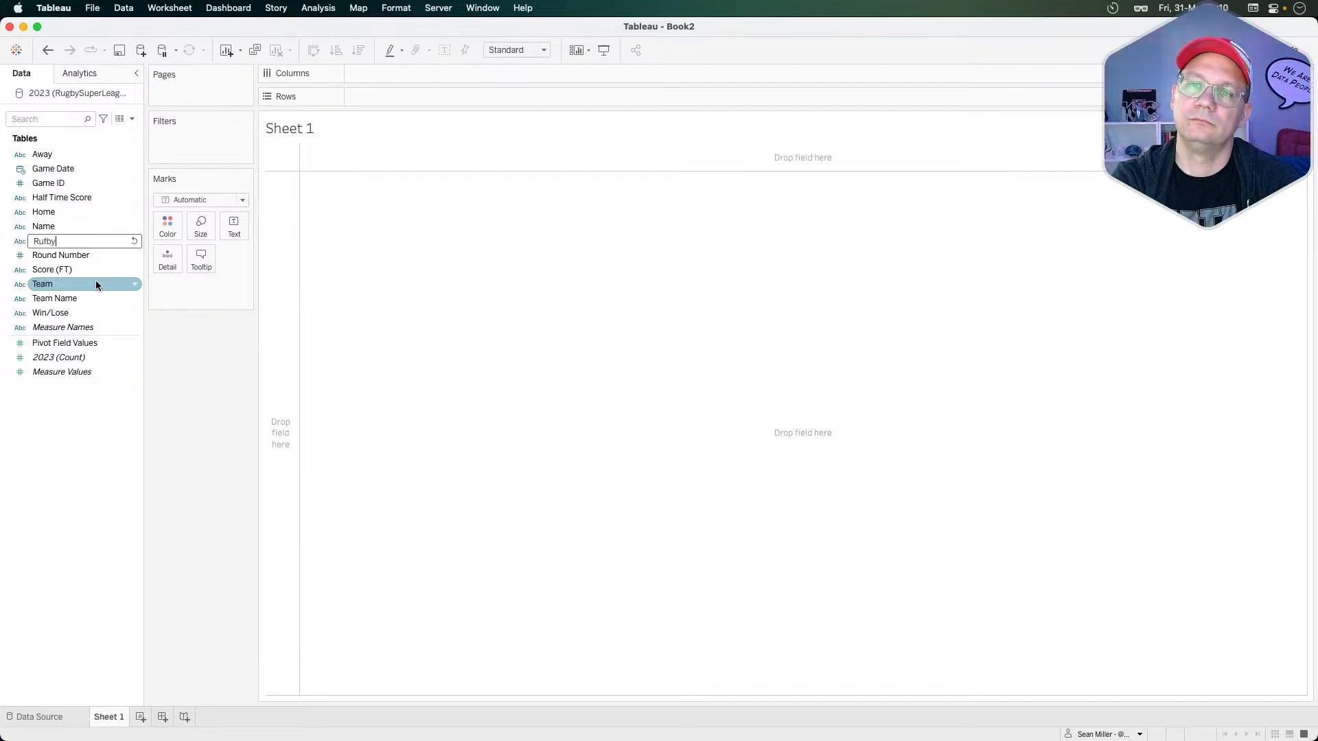
key("BackSpace")
key("BackSpace")
type("gby Names")
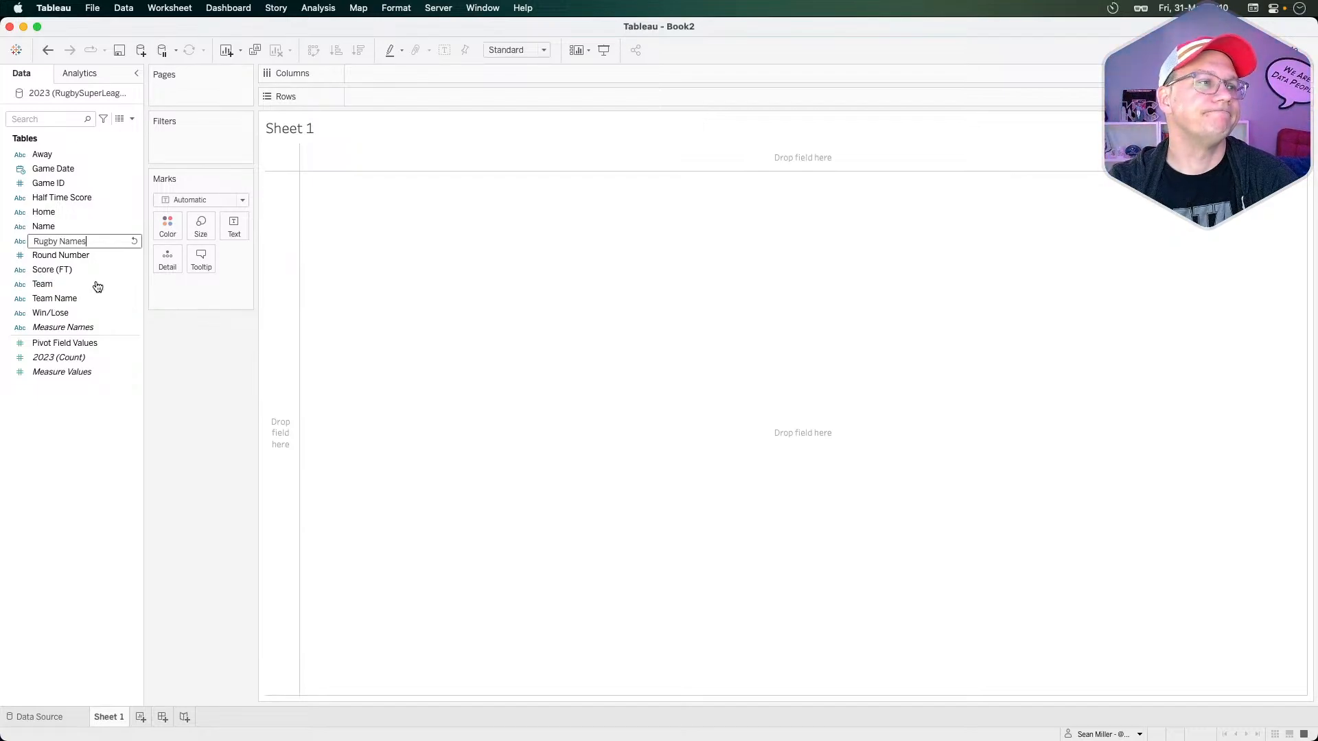
key("Return")
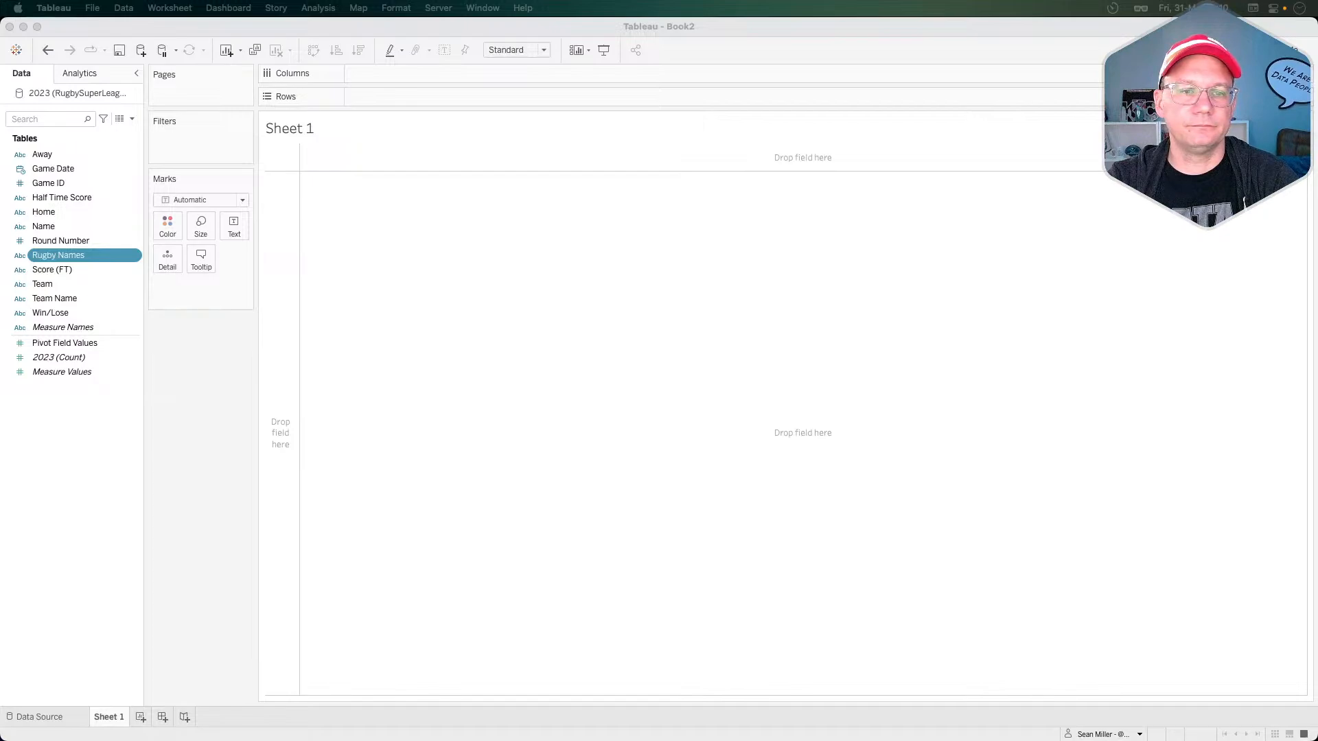
- Undo the last rename of the pivoted names dimension
left_click(176, 413)
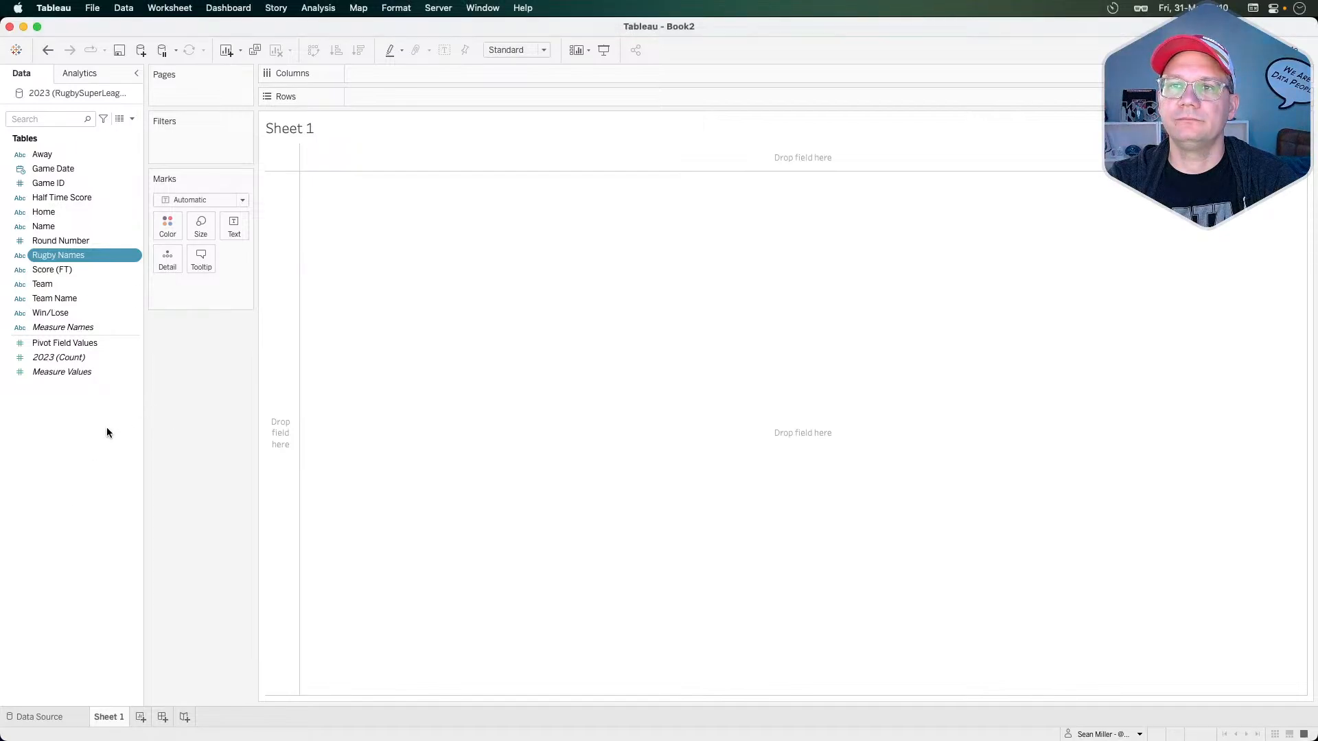
left_click(64, 344)
right_click(64, 345)
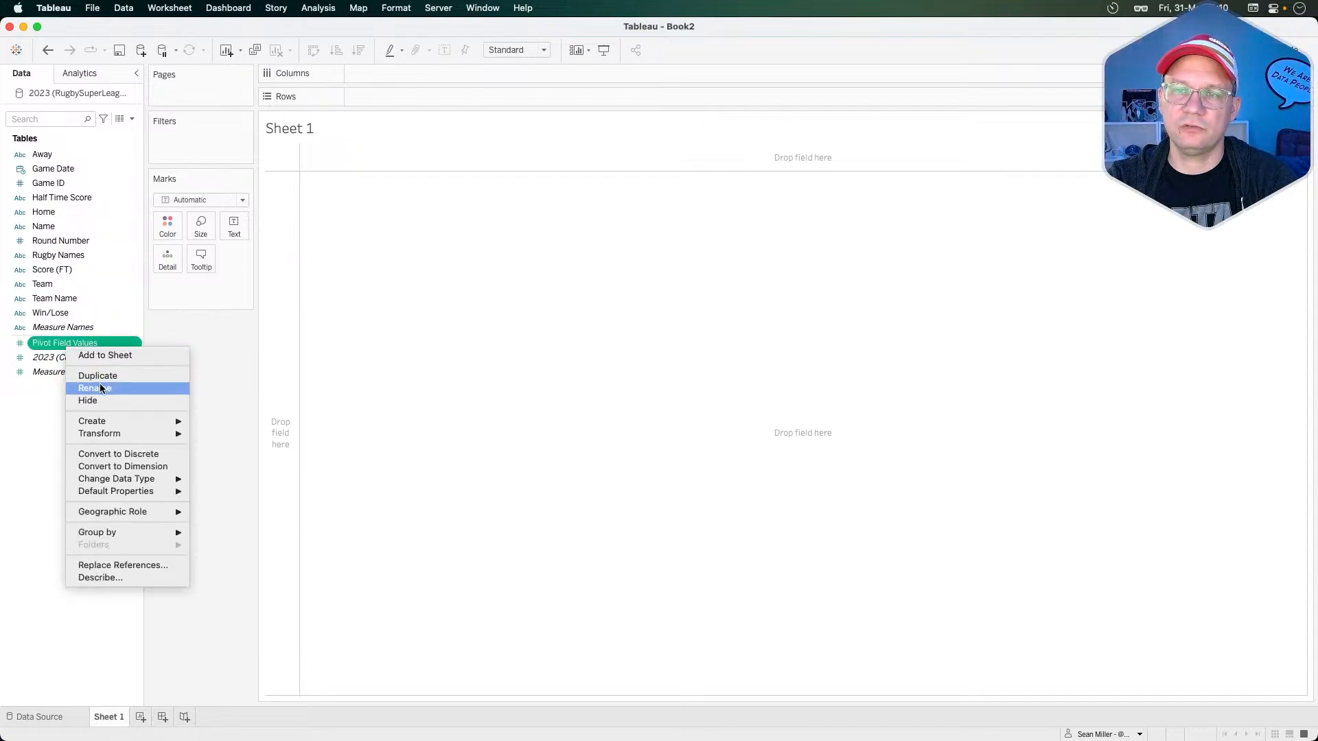
left_click(74, 242)
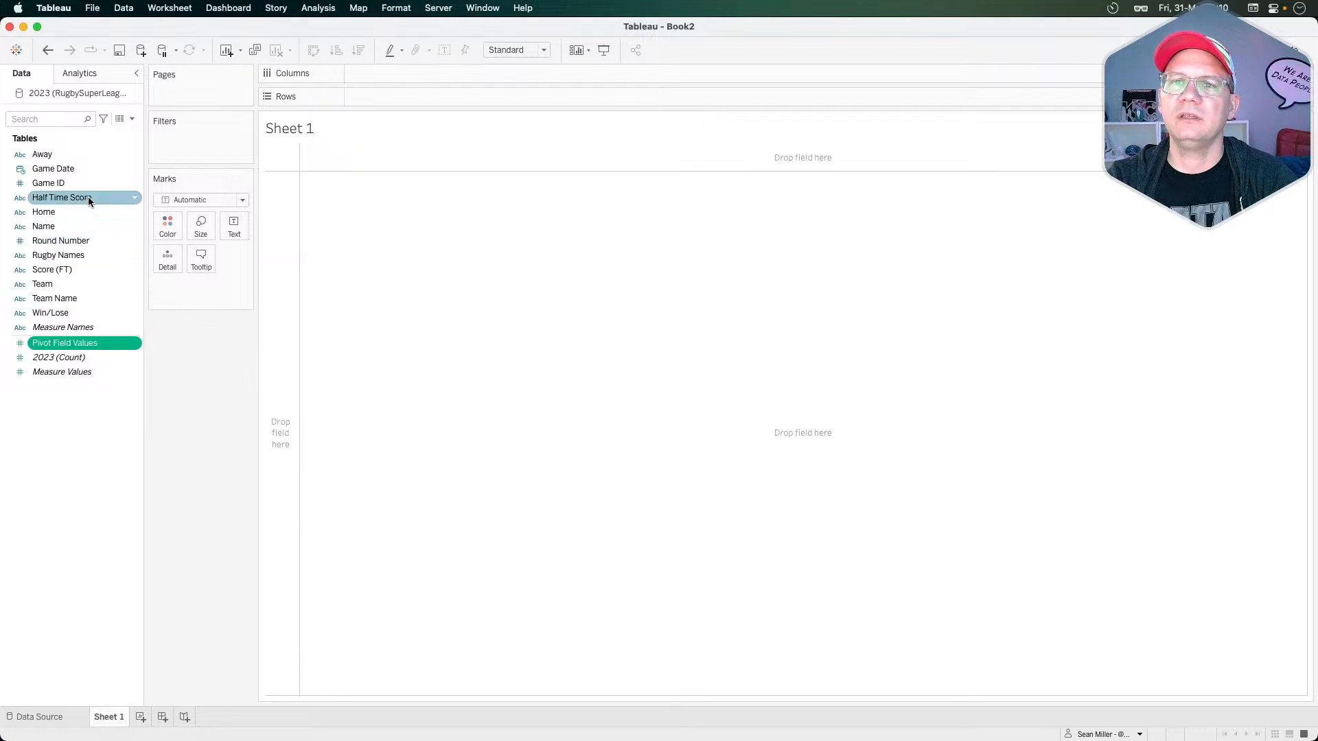
left_click(70, 467)
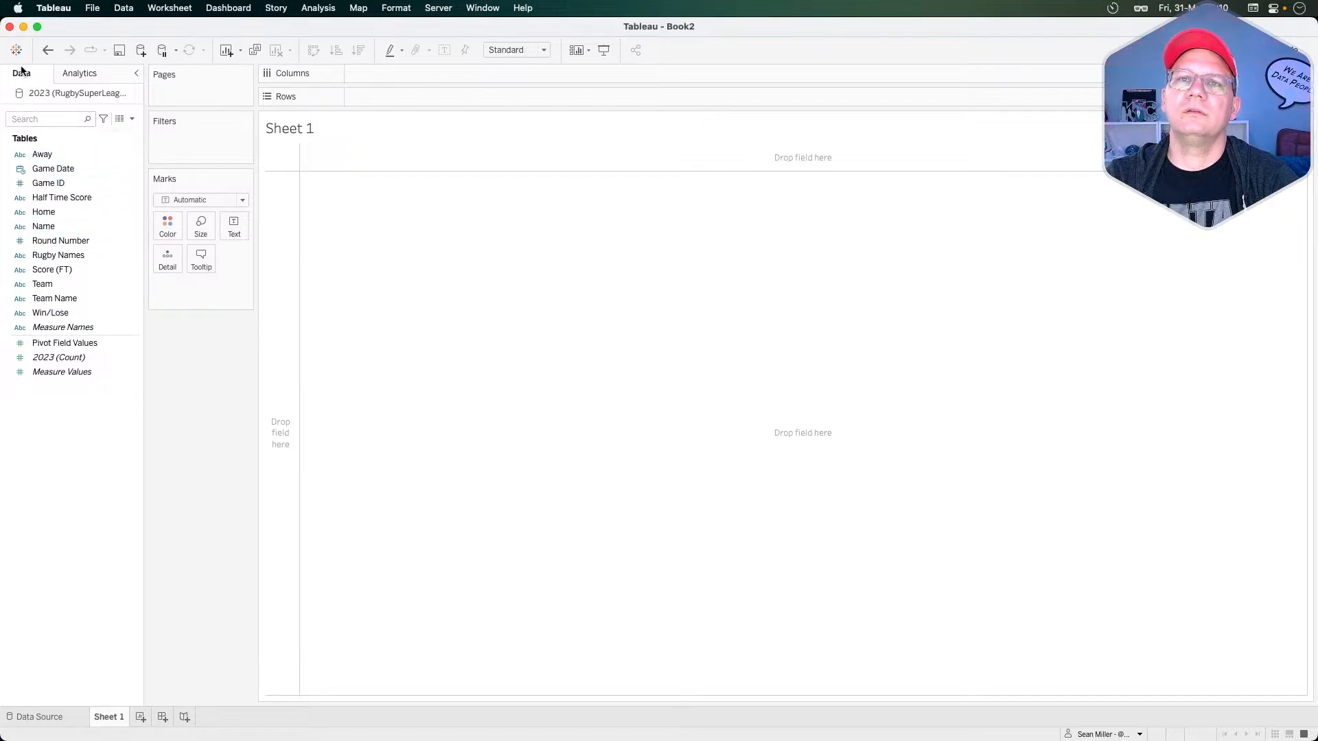
left_click(48, 50)
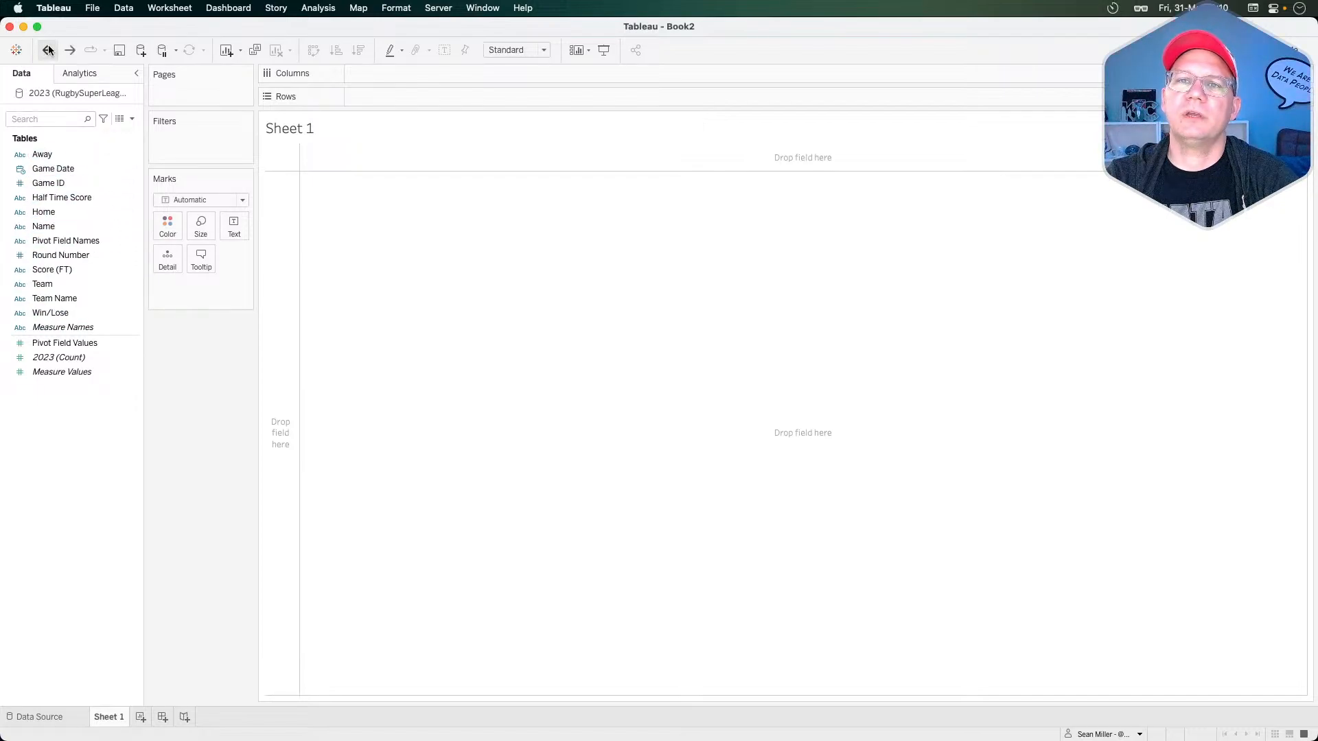
- Rename the Pivot Field Names dimension as Rugby Measures
right_click(64, 240)
left_click(92, 282)
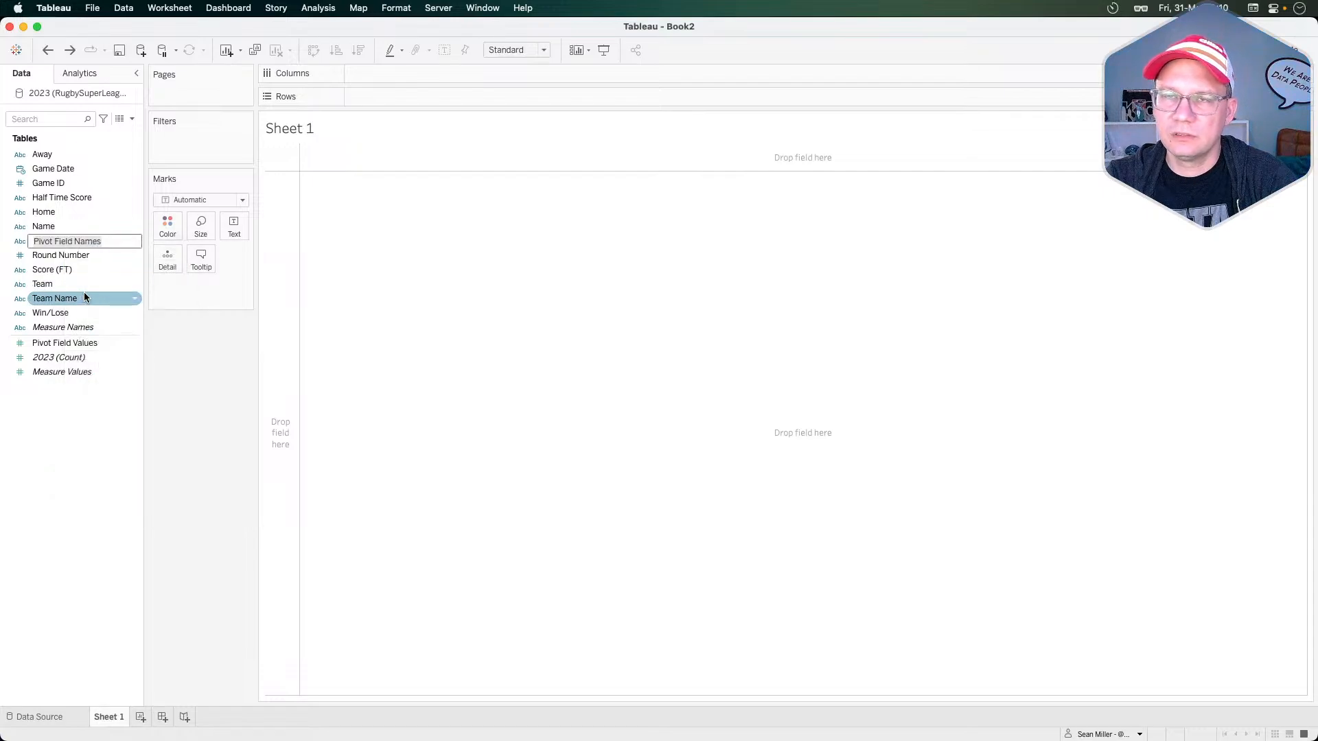
type("Ru")
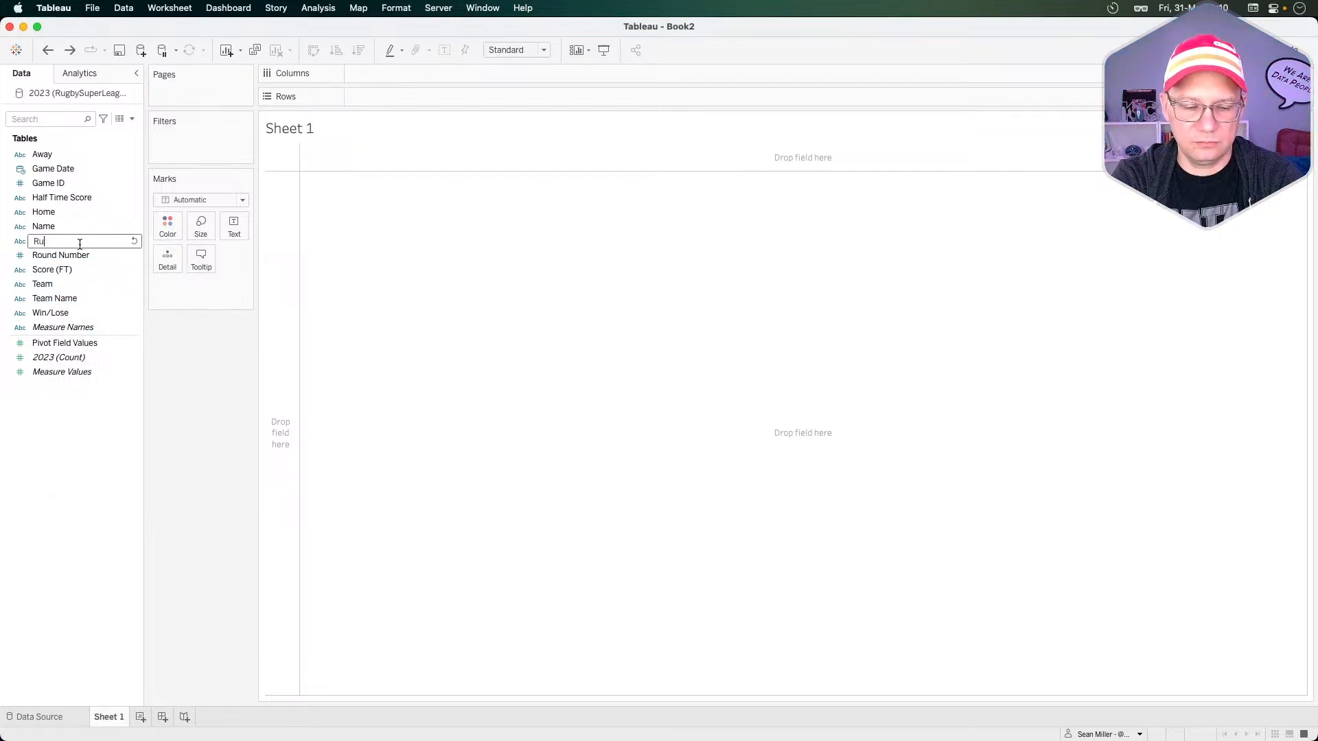
type("gby Mea")
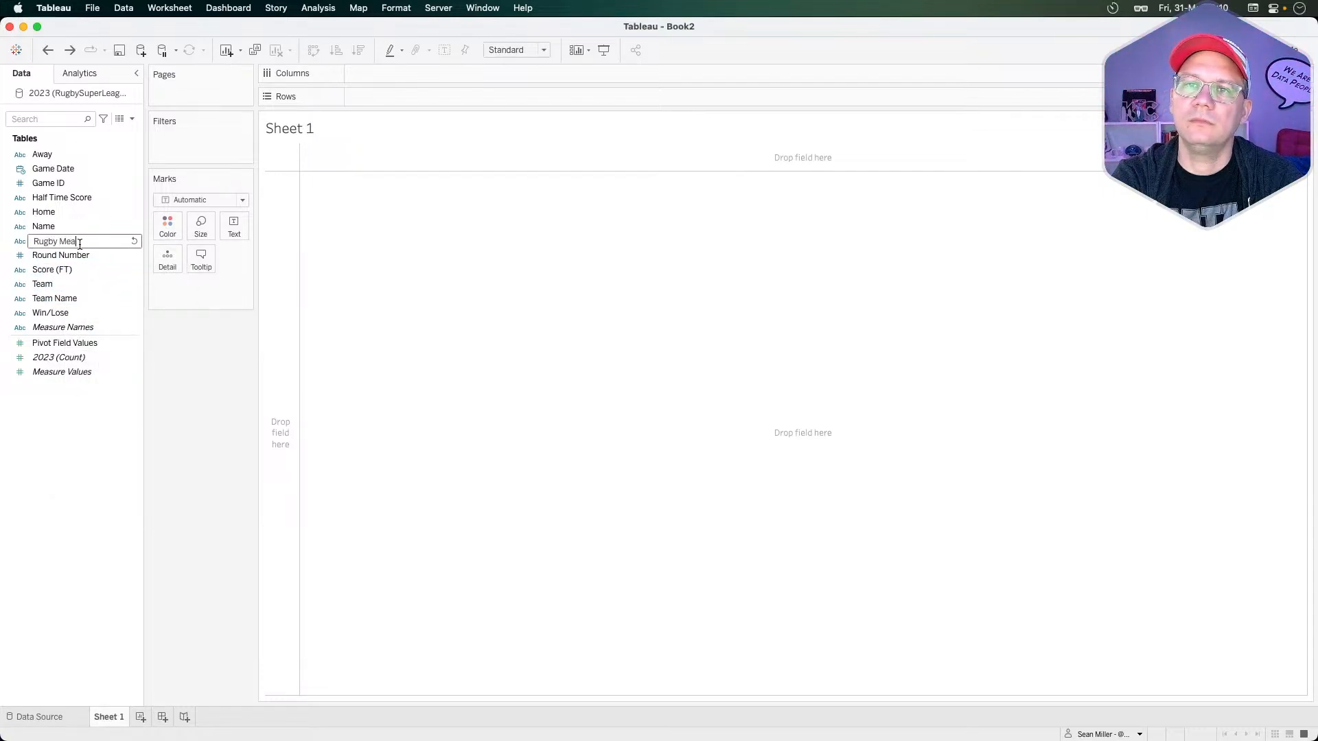
type("sures")
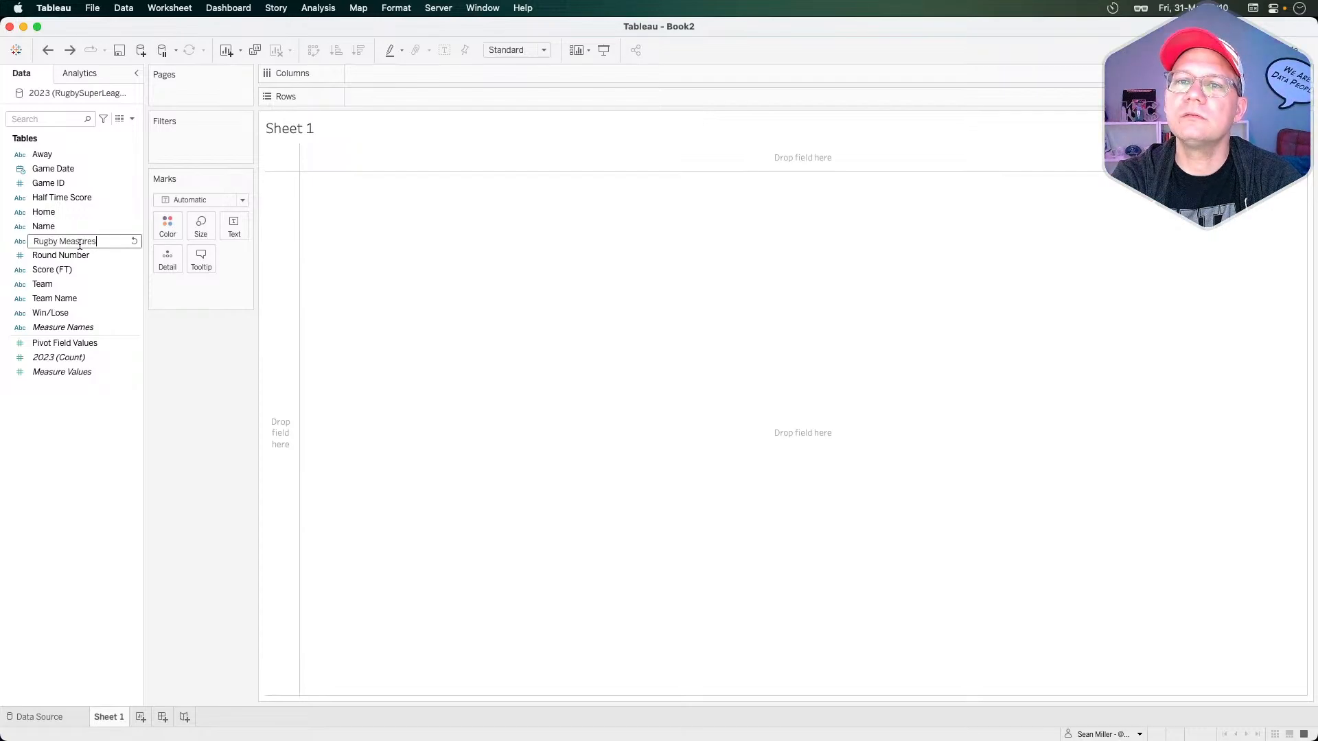
key("Return")
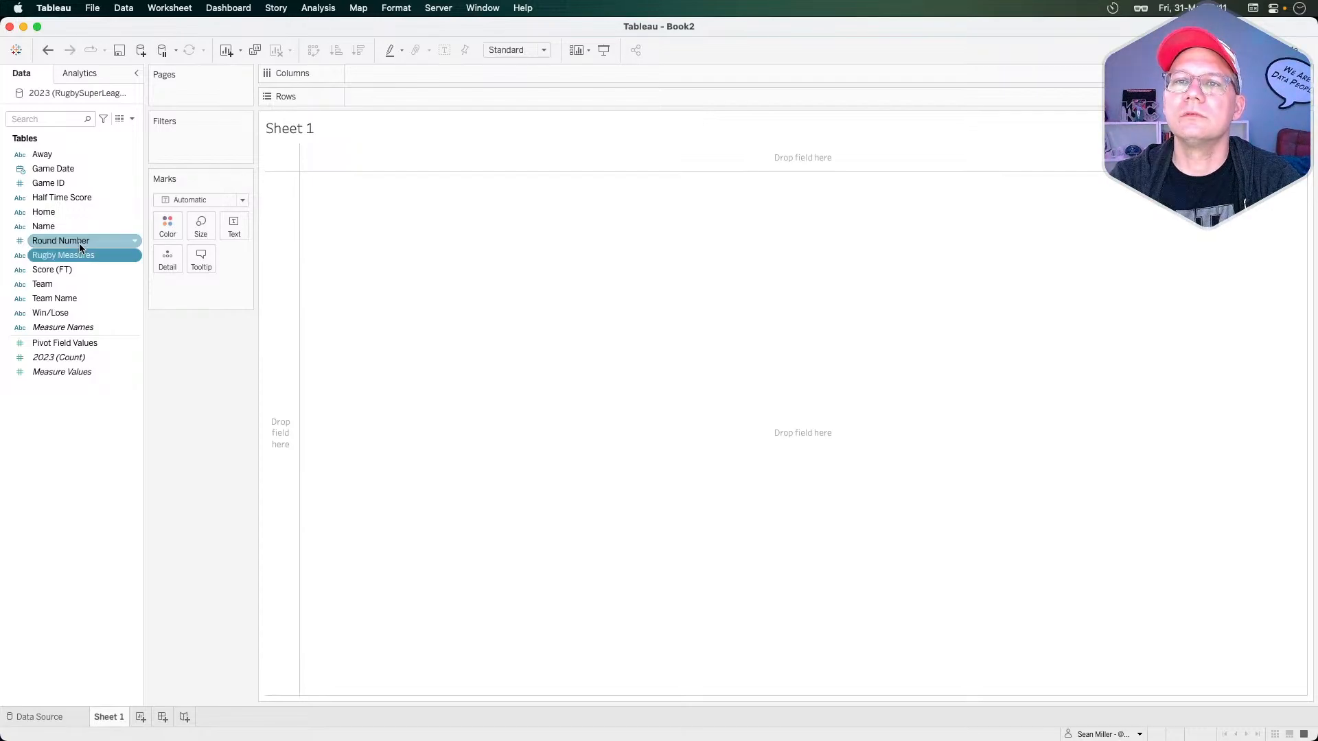
- Rename the Pivot Field Values measure as Rugby Values
right_click(79, 343)
left_click(91, 381)
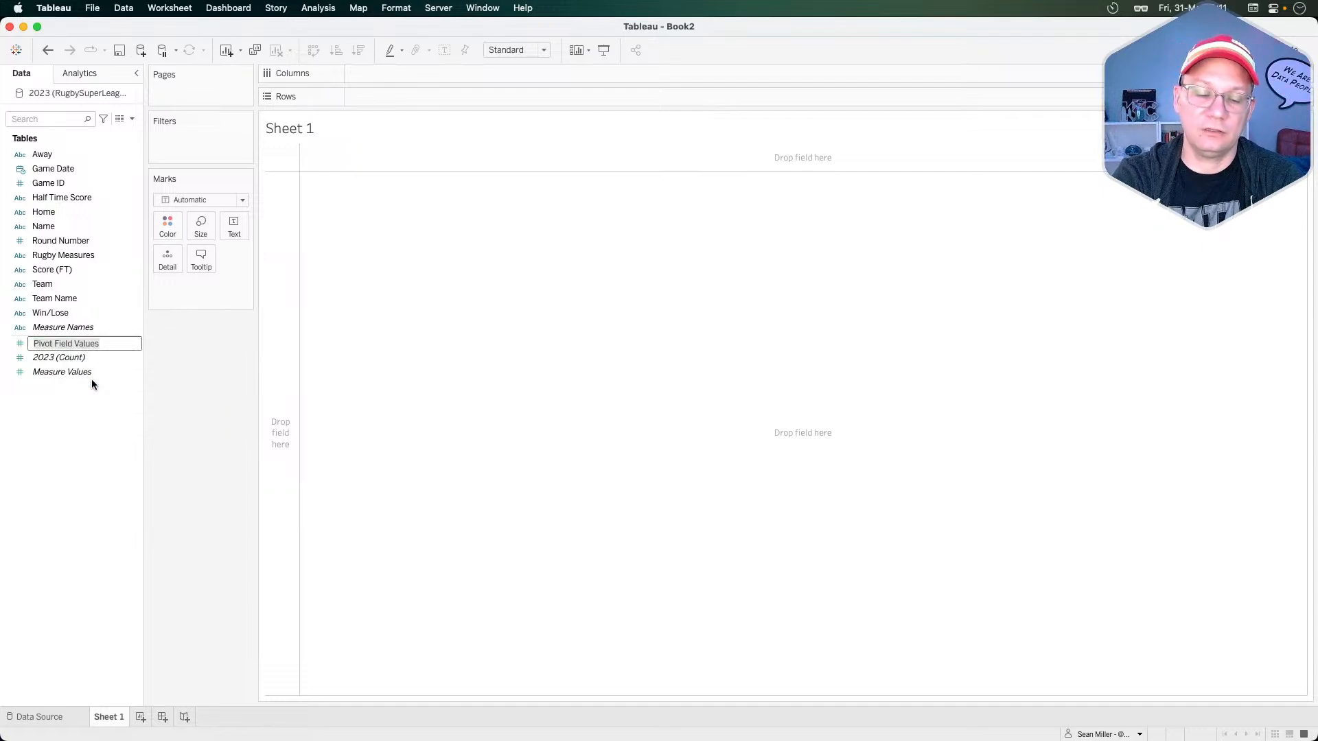
type("Ru")
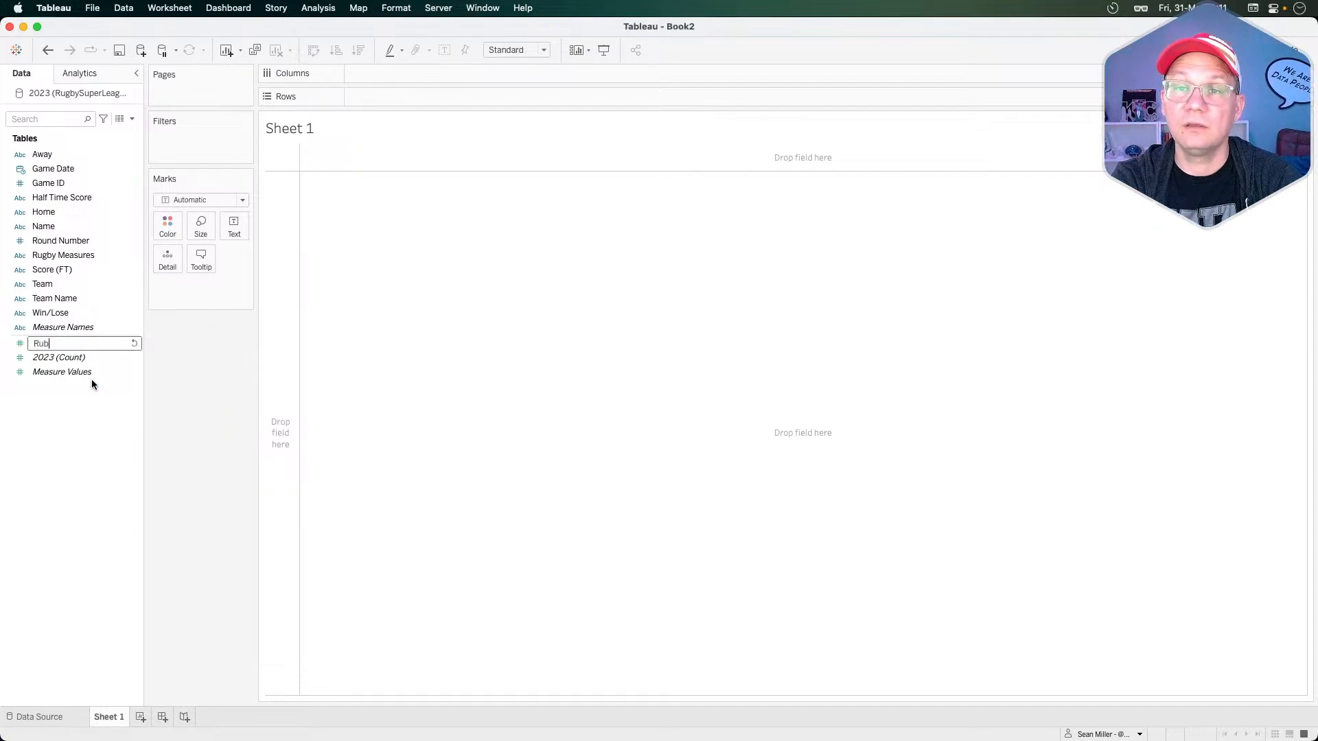
type("bb")
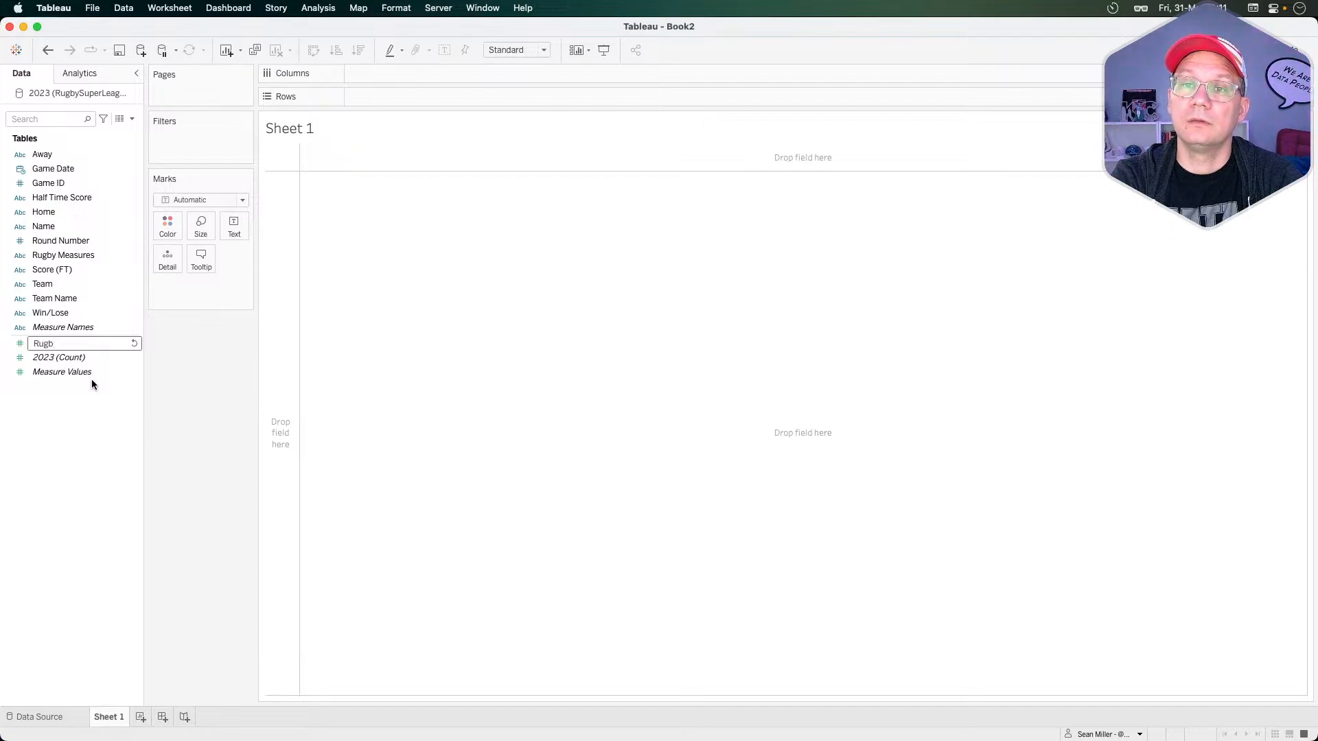
type("y Values")
key("Return")
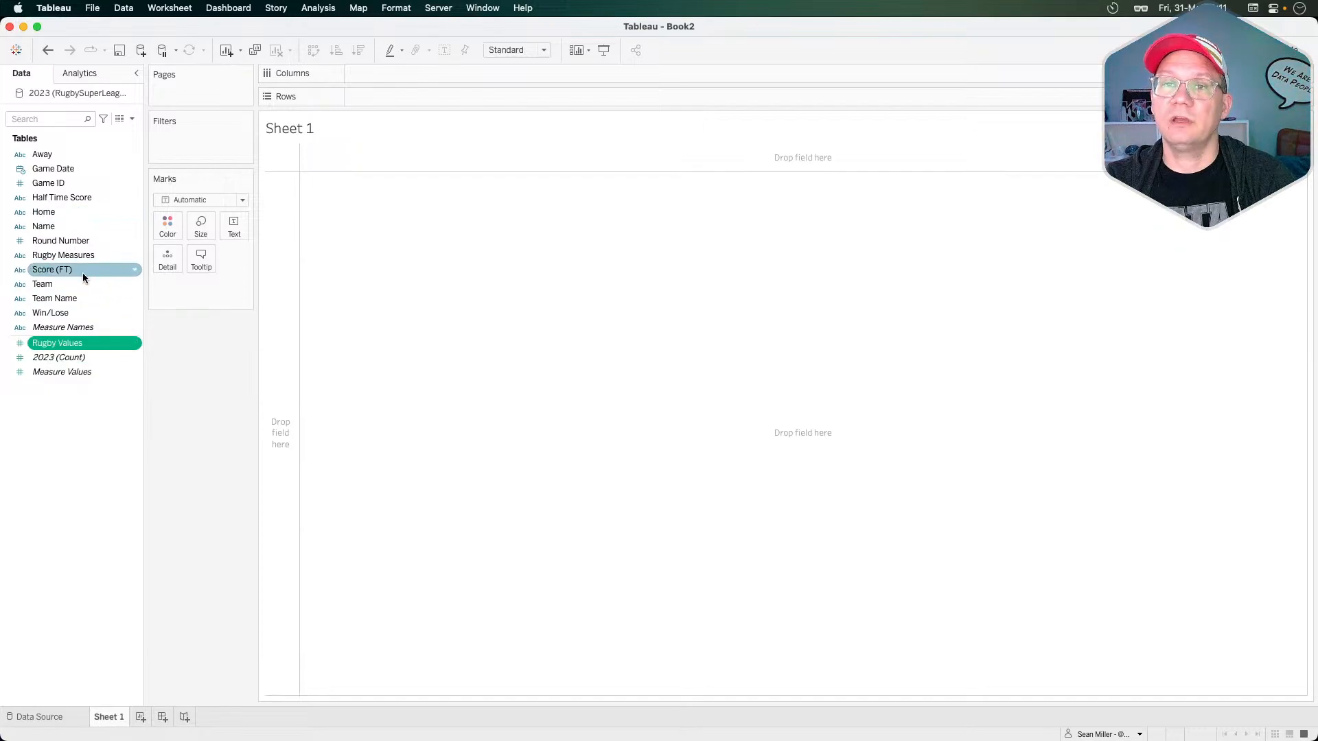
- Start a new parameter named Column Parameter and set its data type to String
right_click(62, 404)
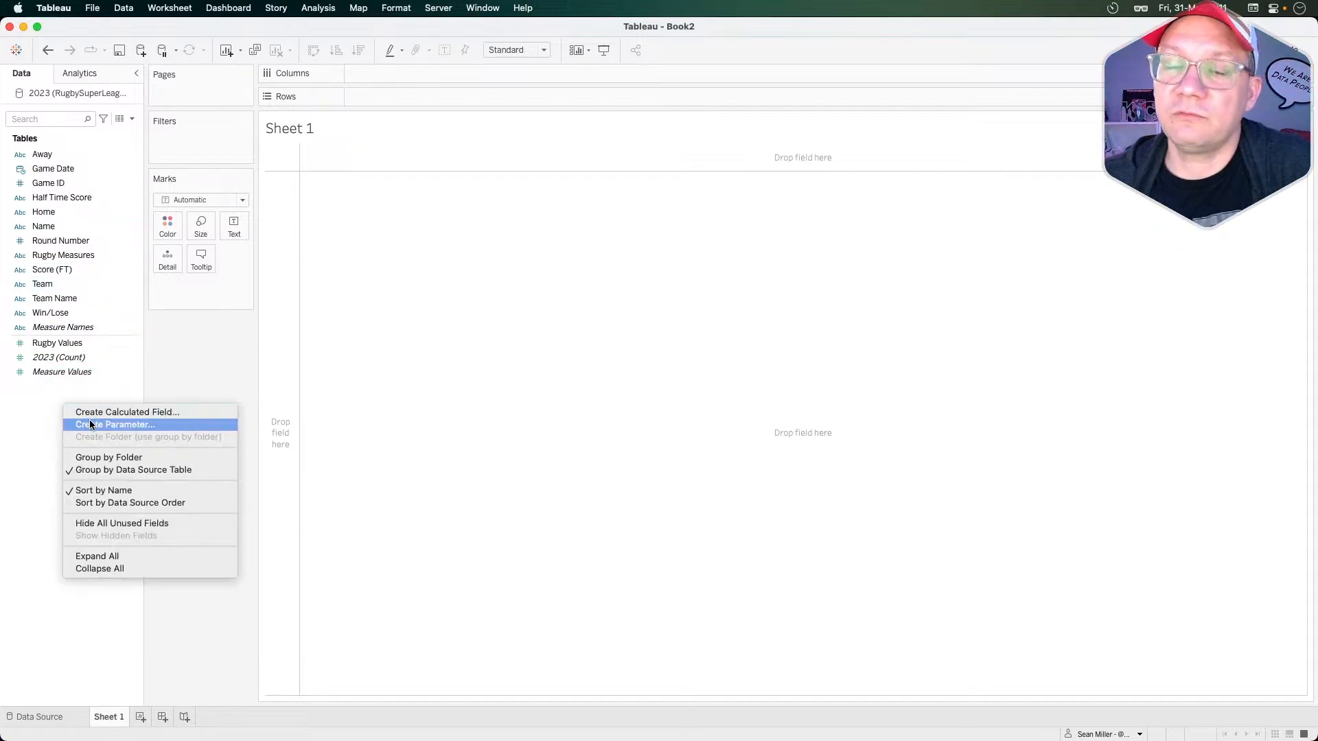
left_click(86, 424)
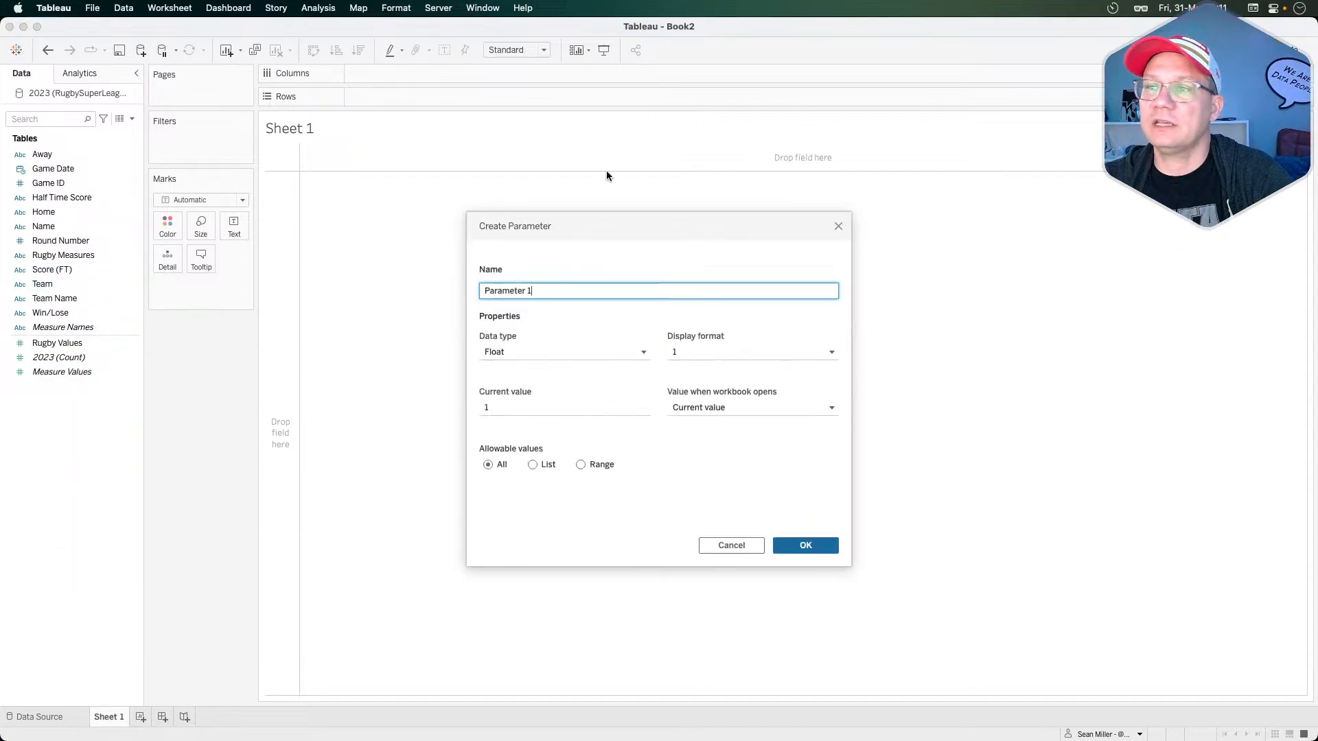
left_click_drag(627, 226, 479, 217)
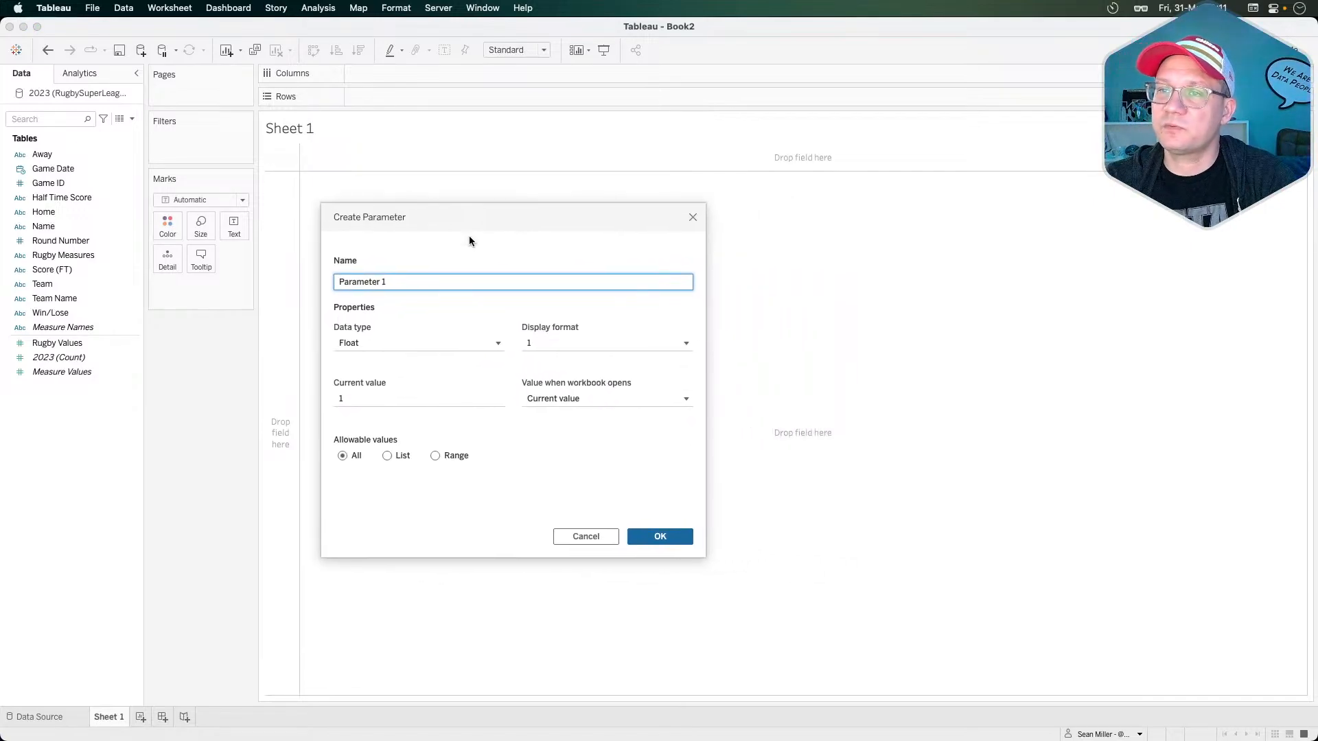
triple_click(404, 281)
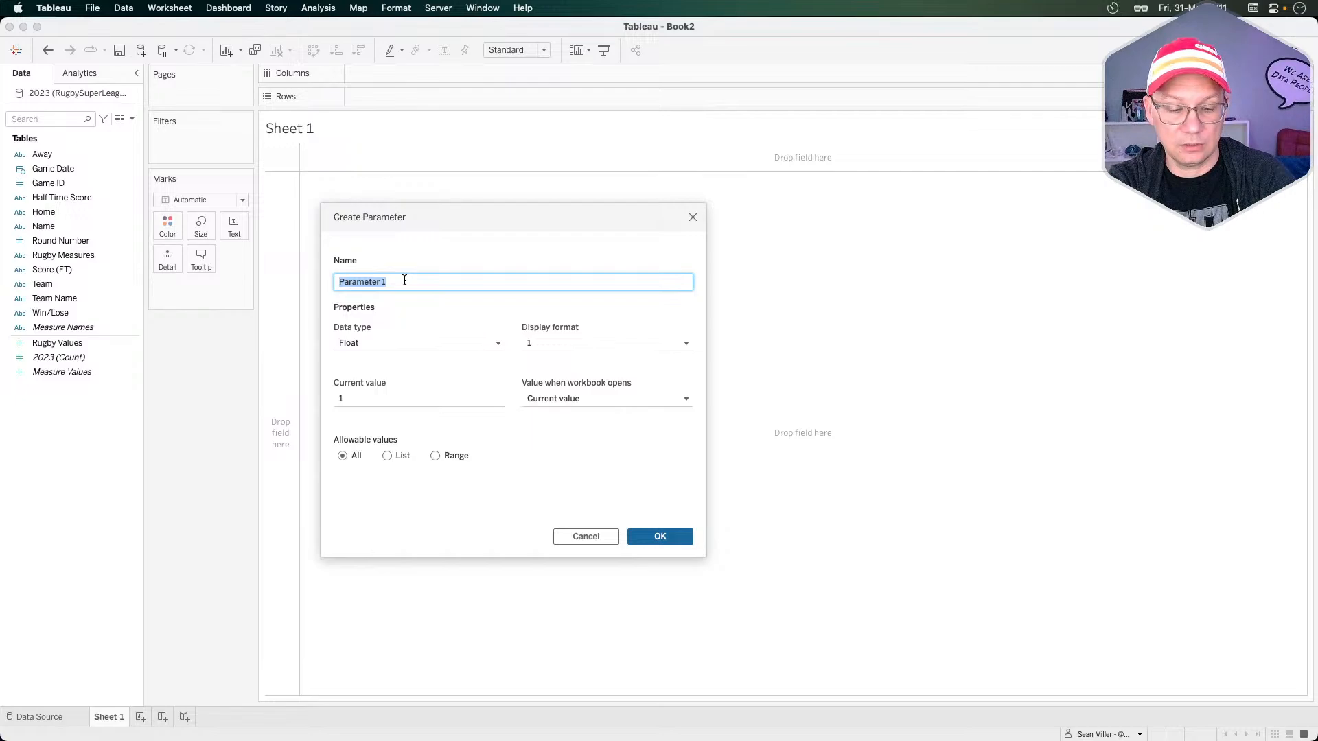
type("Column ")
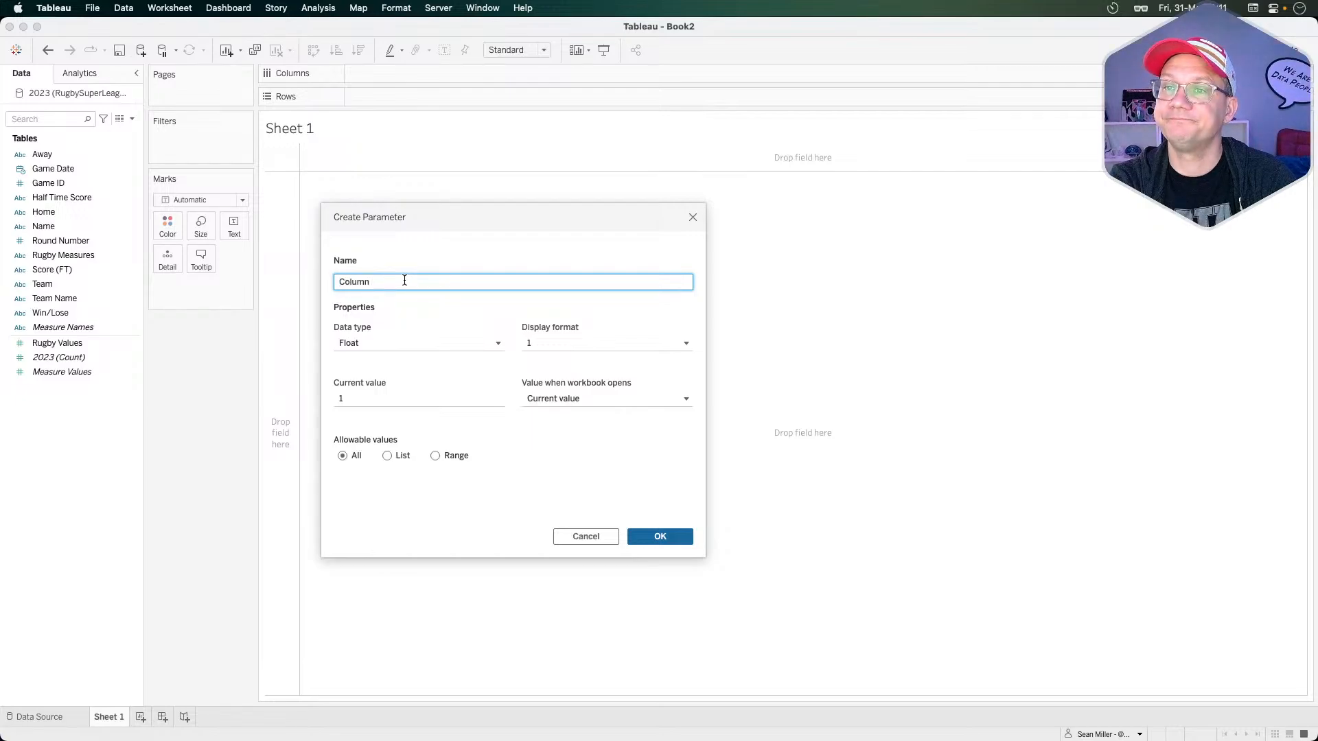
type("Paramet")
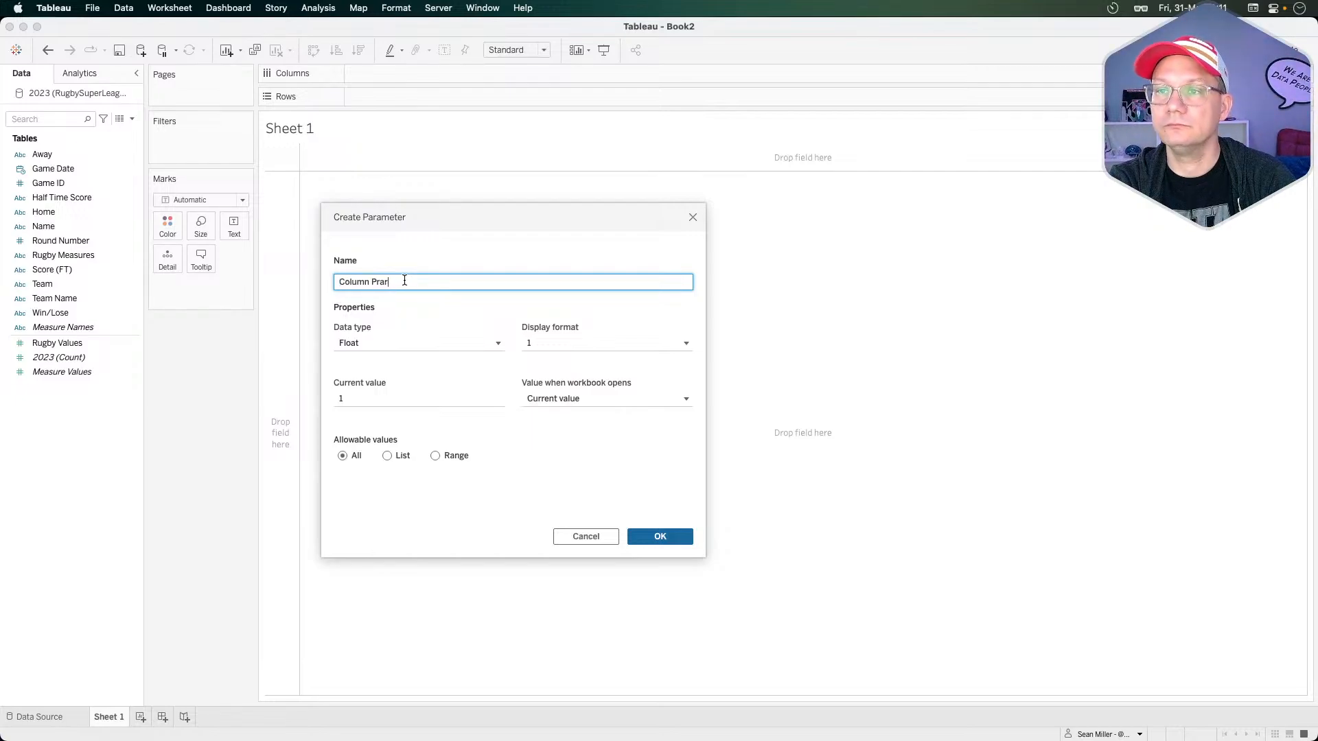
type("er")
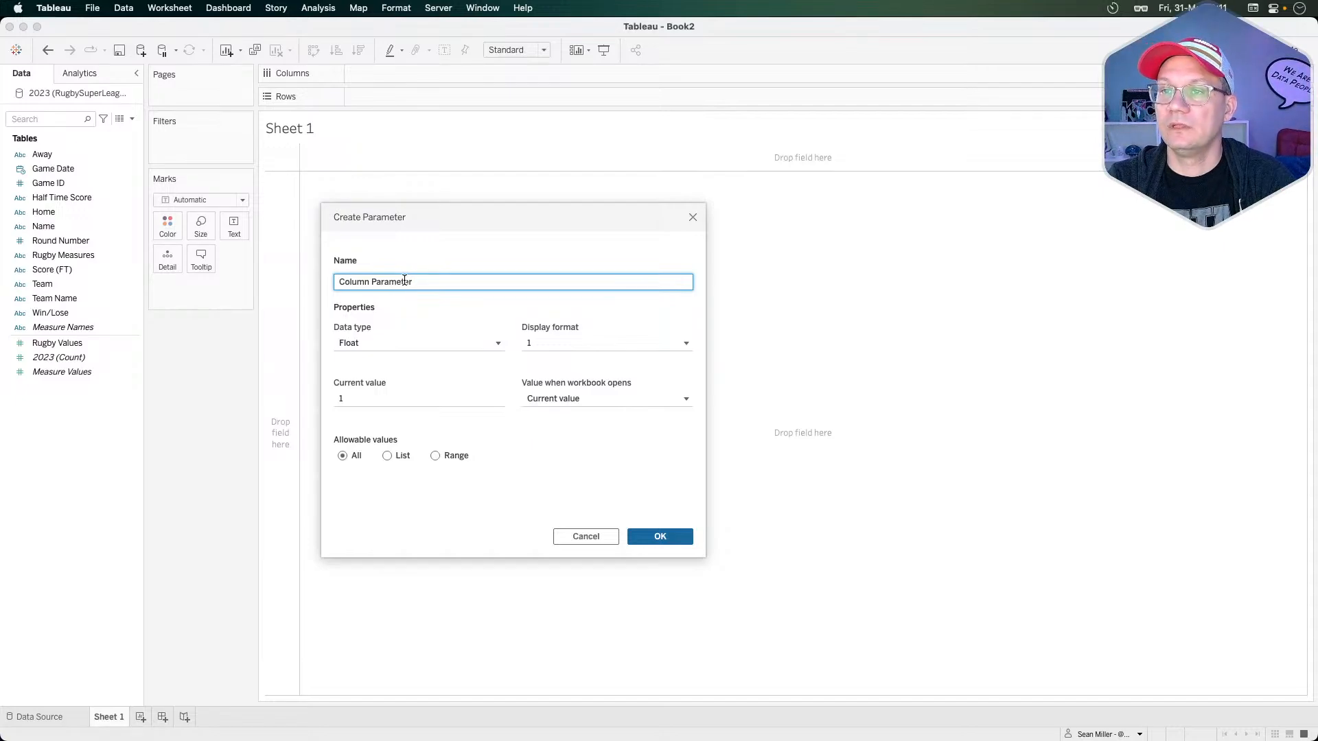
left_click(423, 342)
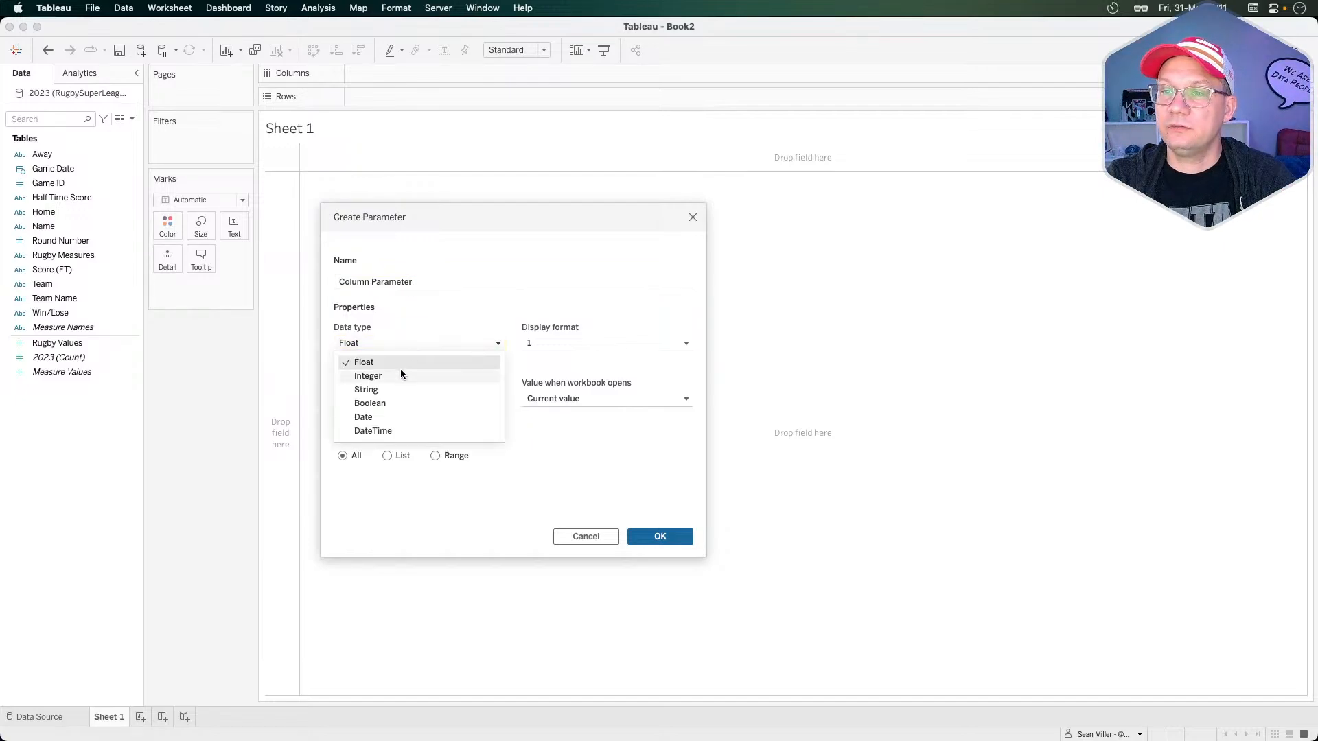
left_click(388, 388)
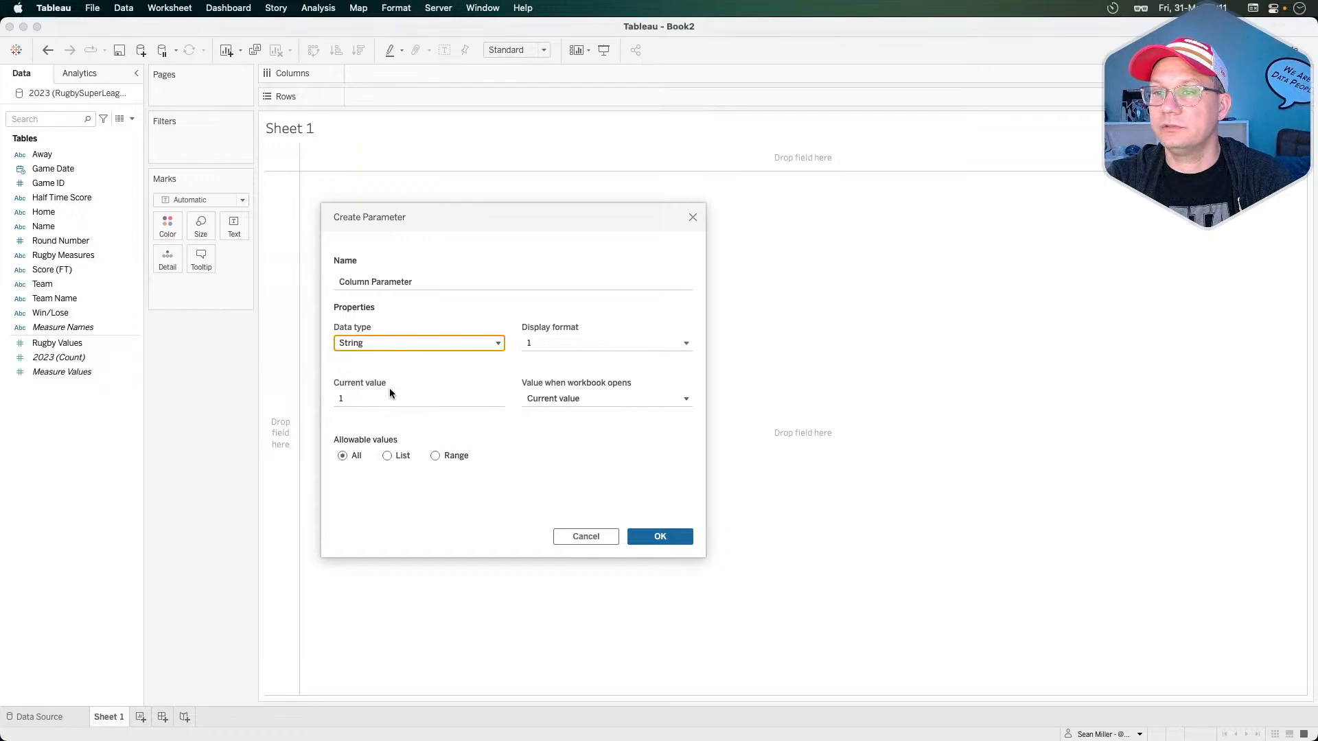
- Restrict Column Parameter to a list of allowable values taken from the Rugby Measures field and create the parameter
left_click(403, 456)
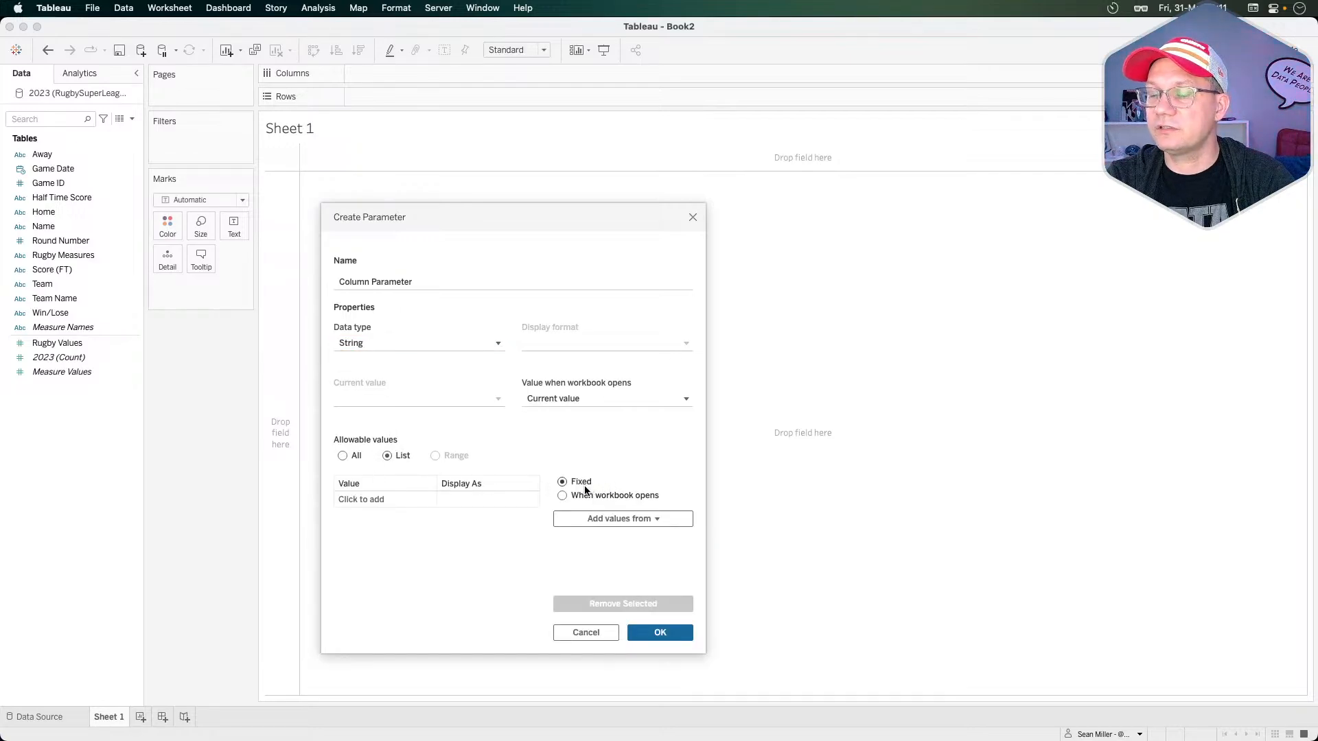
left_click(589, 520)
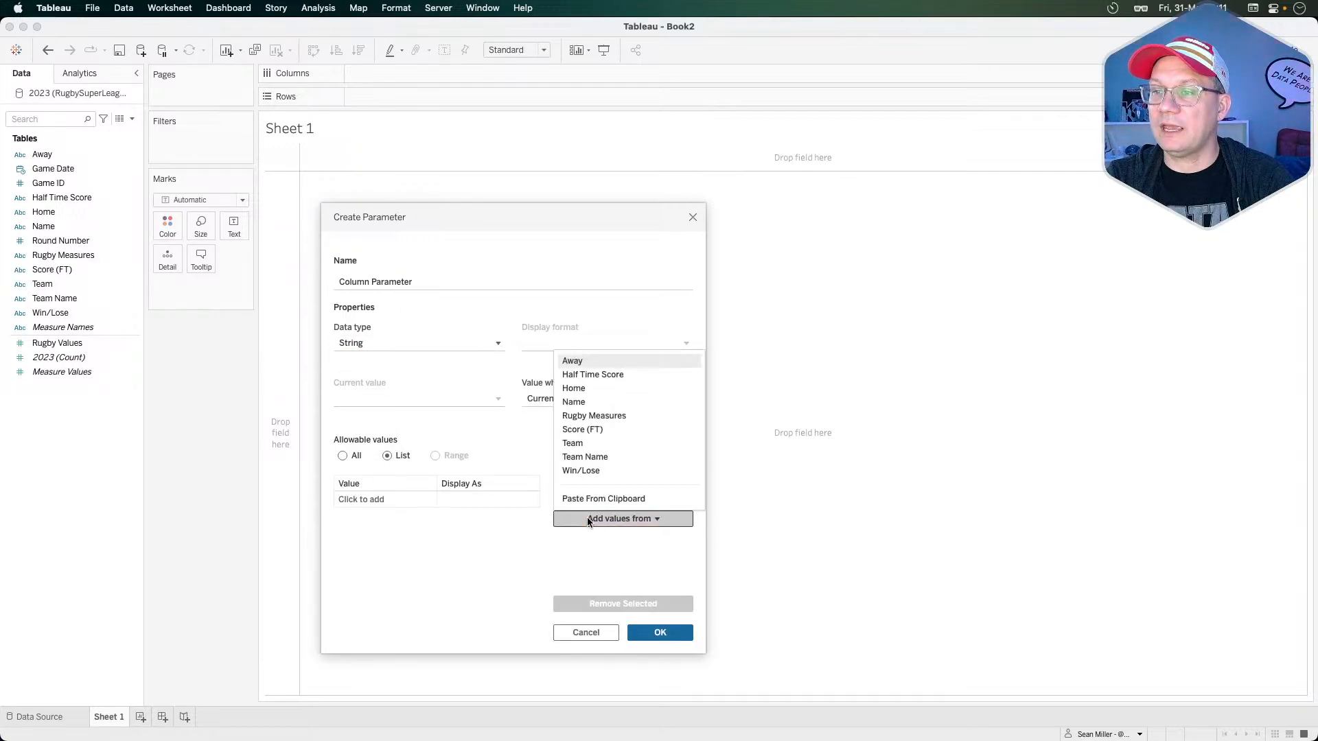
left_click(609, 416)
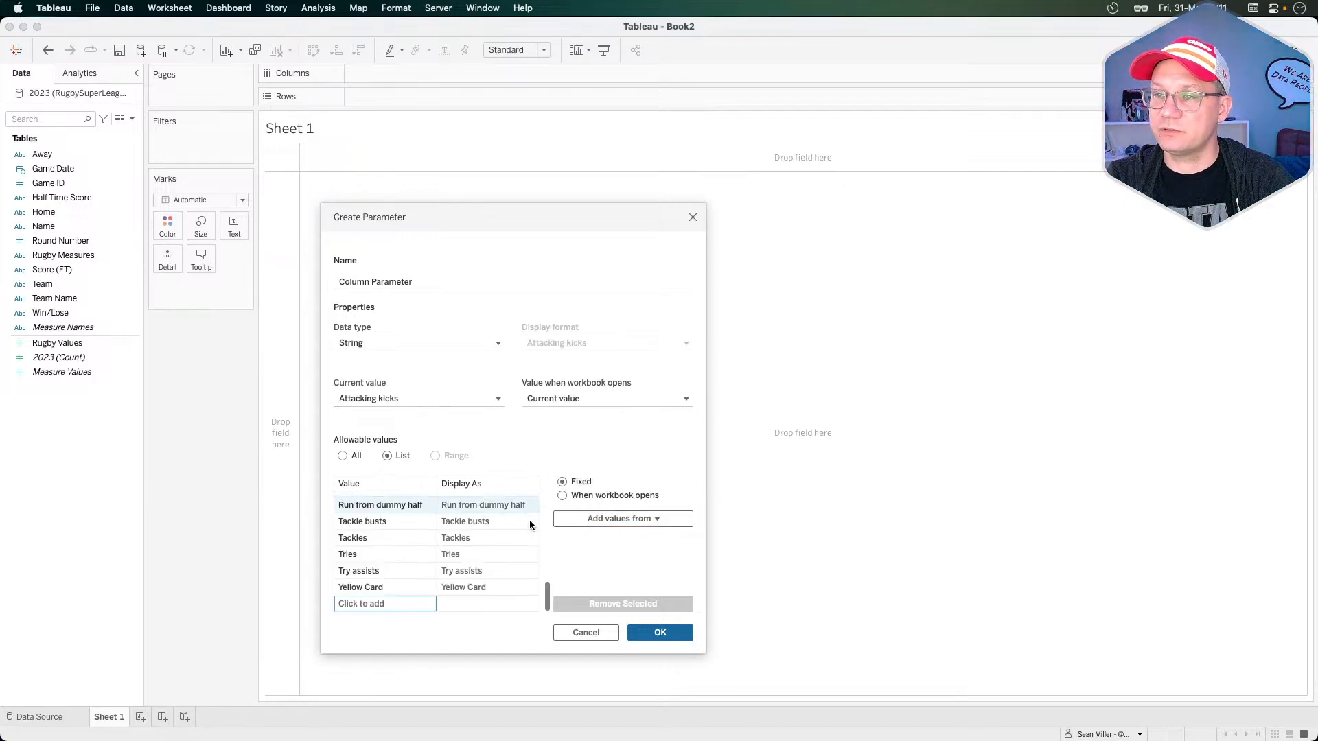
left_click(654, 634)
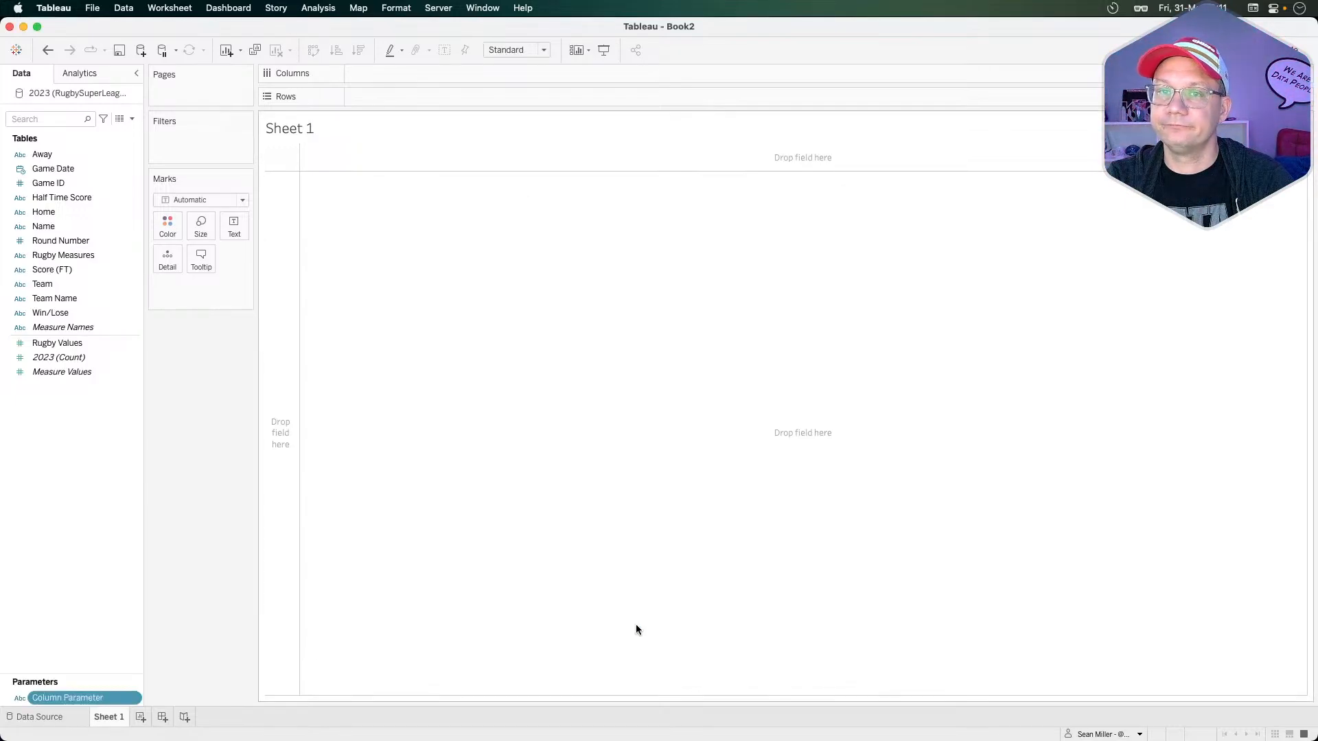
- Duplicate Column Parameter and rename the copy as Row Parameter
right_click(28, 557)
left_click(64, 524)
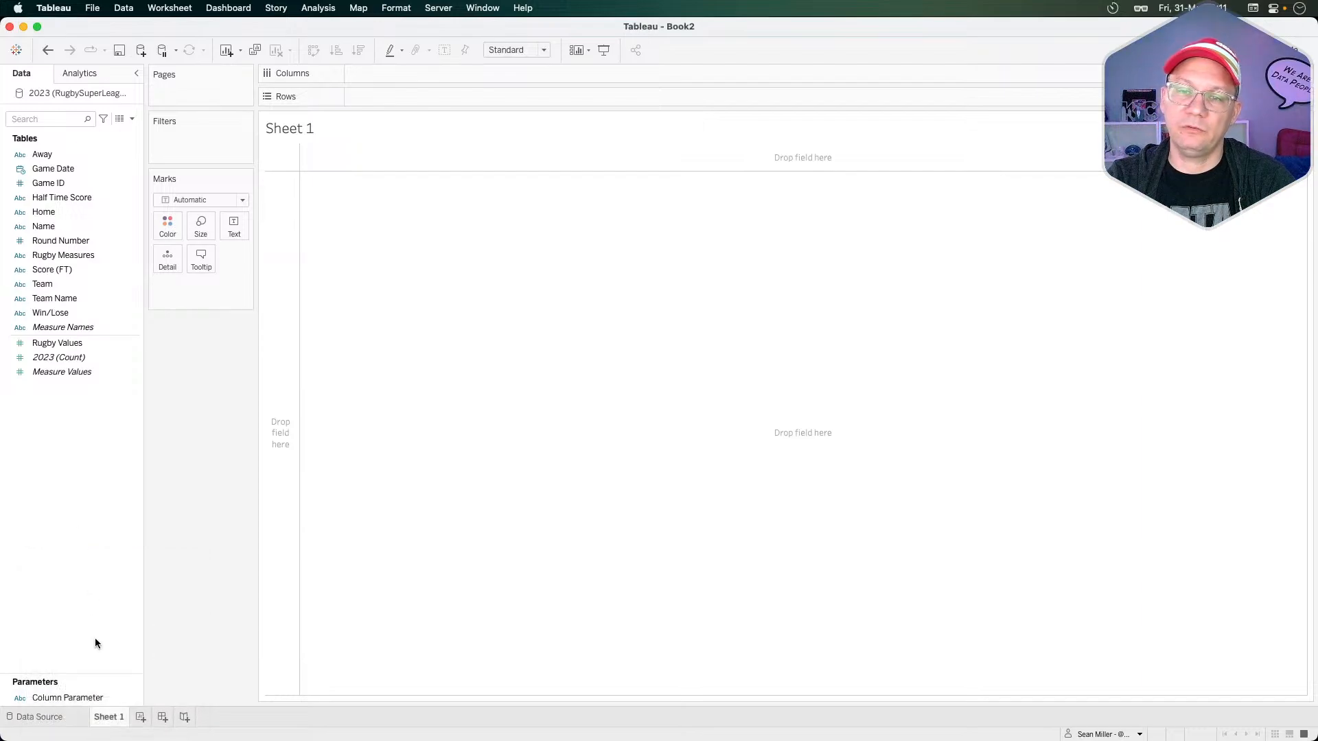
left_click(68, 698)
right_click(68, 698)
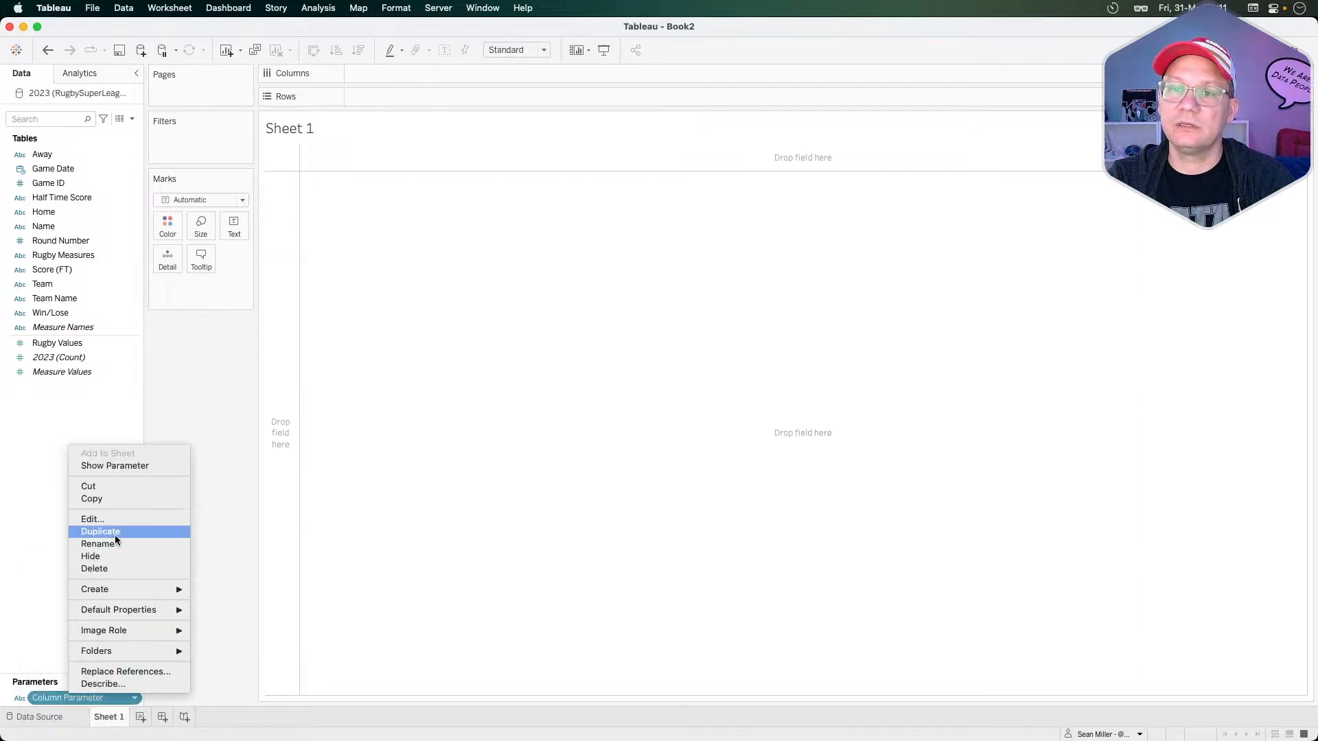
left_click(114, 533)
right_click(68, 698)
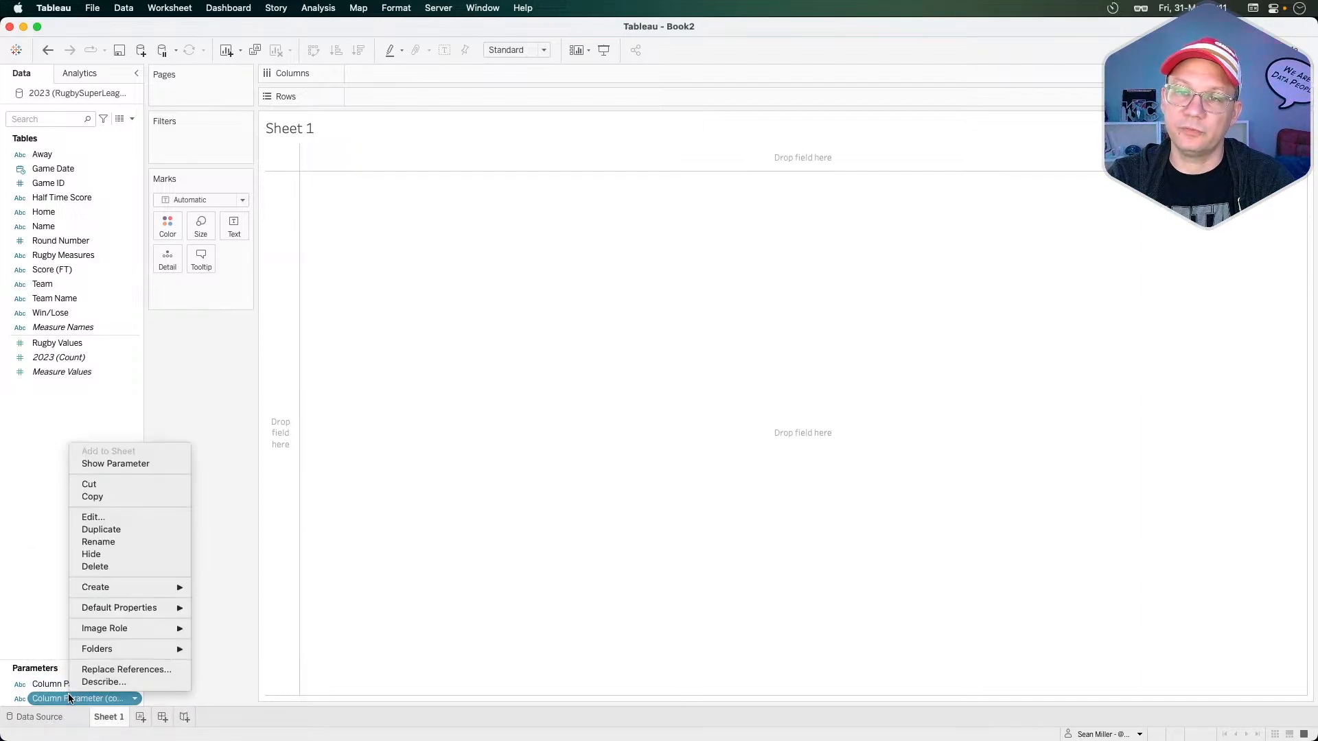
left_click(105, 543)
type("Ro")
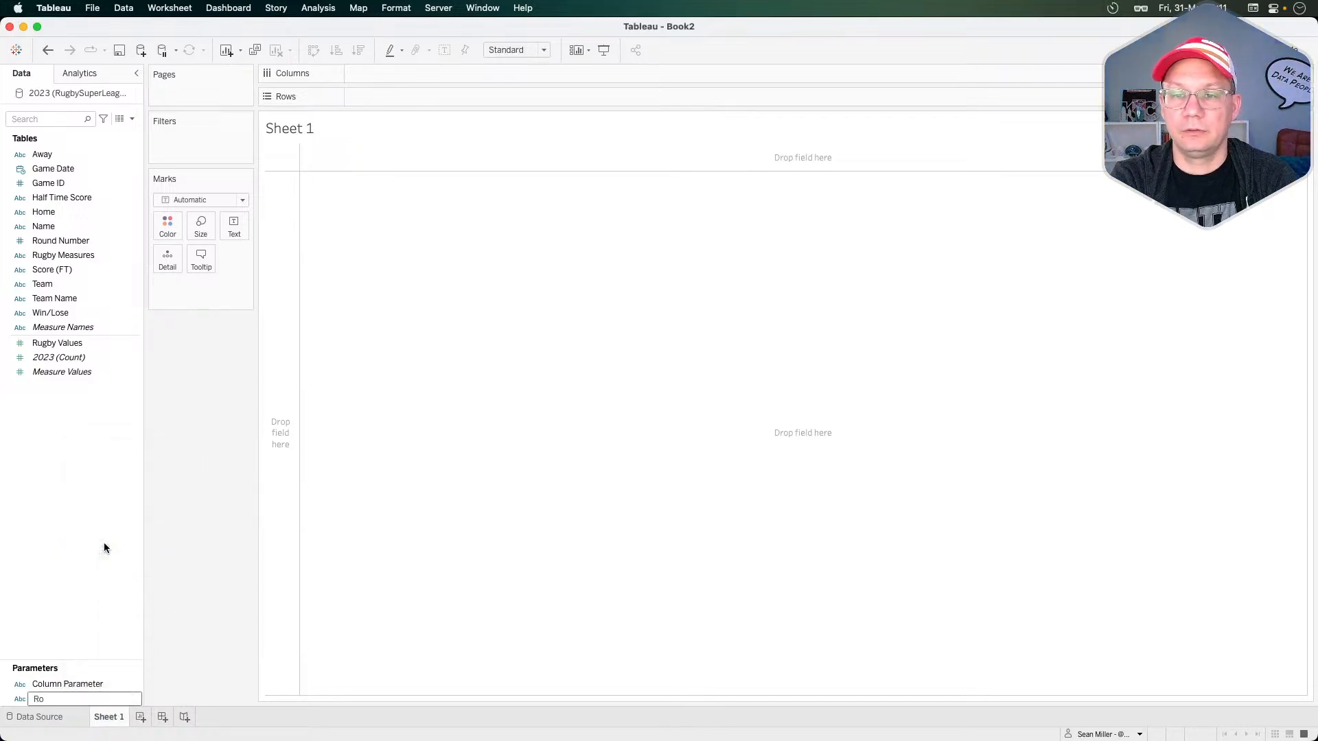
type("w Parameter")
key("Return")
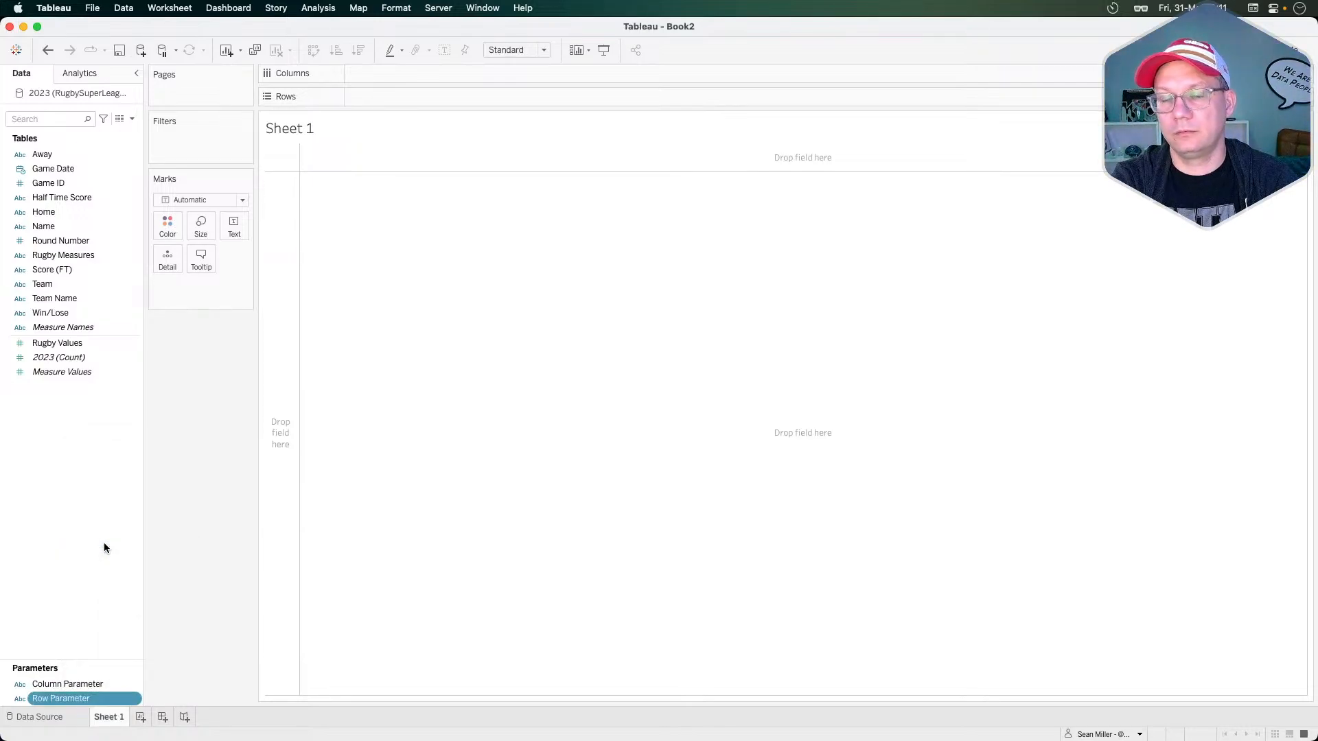
- Start a calculated field with an IIF function that tests whether [Column Parameter] equals [Rugby Measures]
right_click(76, 489)
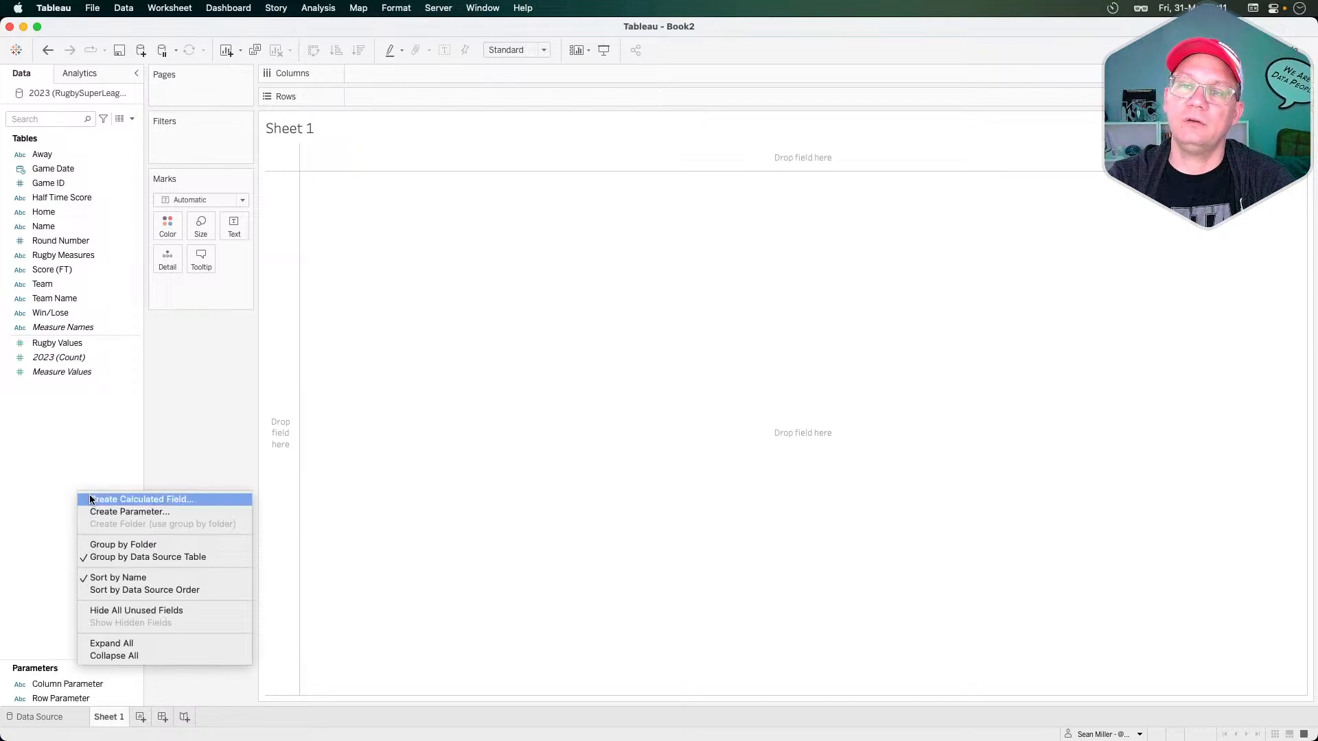
left_click(90, 494)
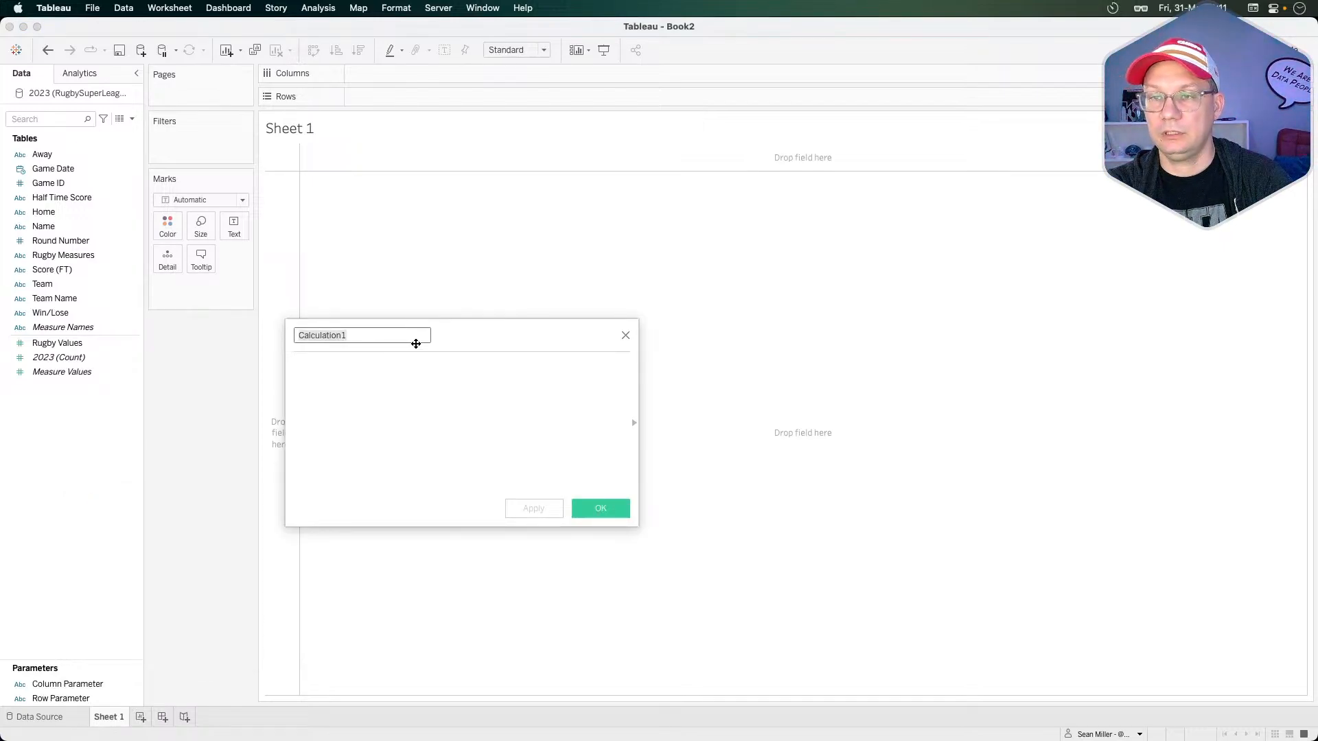
left_click(375, 385)
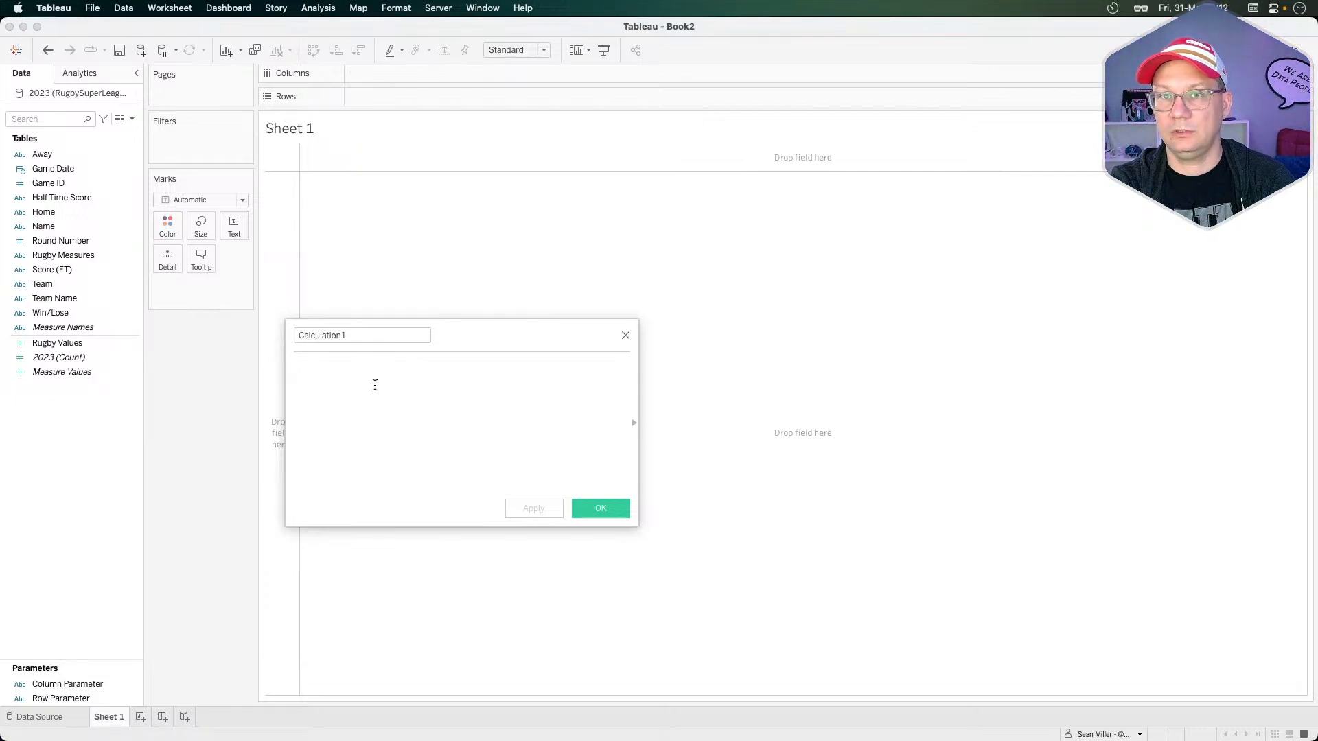
type("iif(")
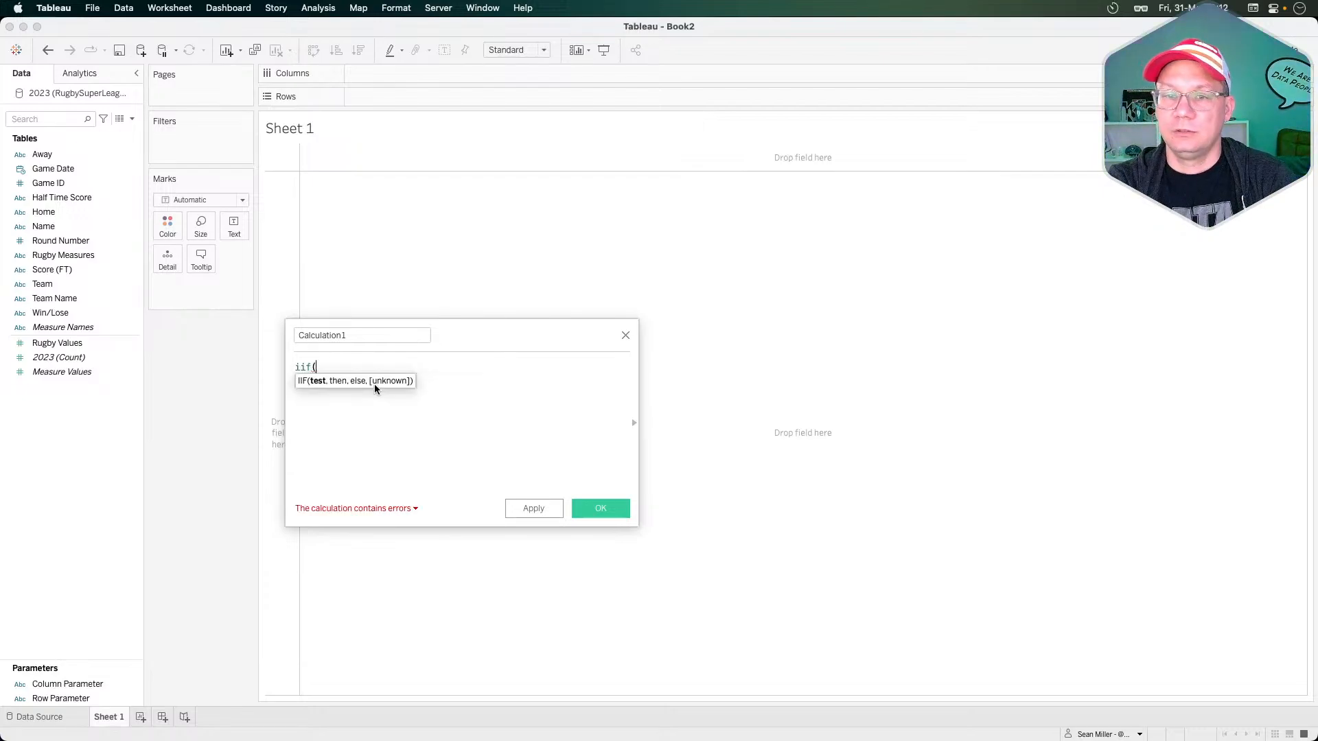
type("col")
key("Down")
key("Return")
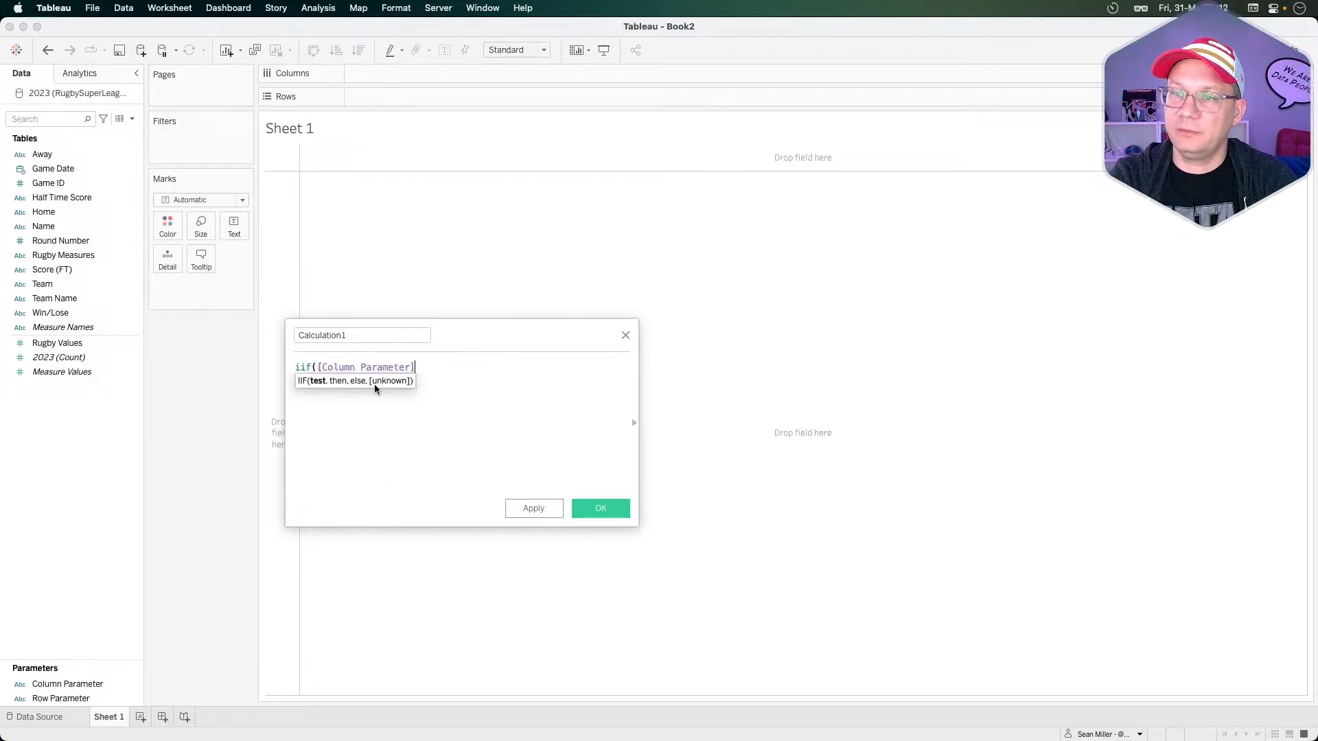
type("=")
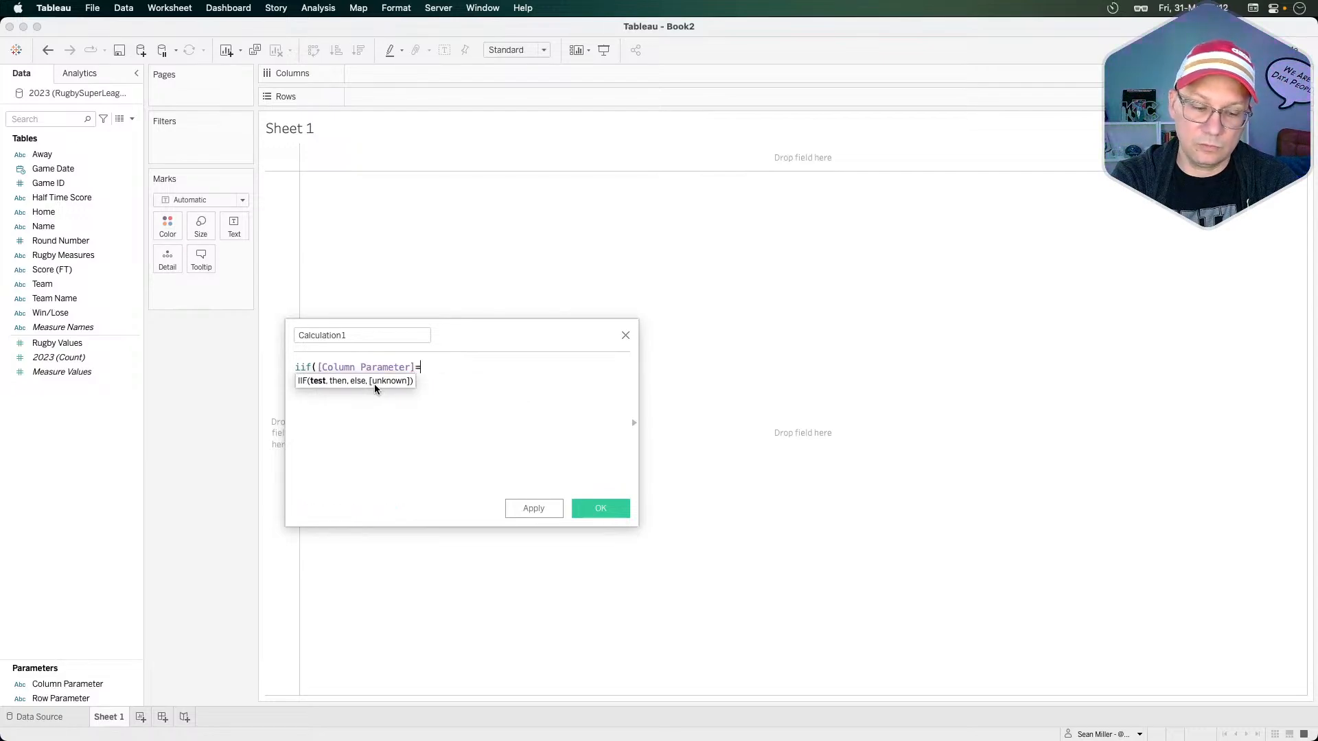
type("mea")
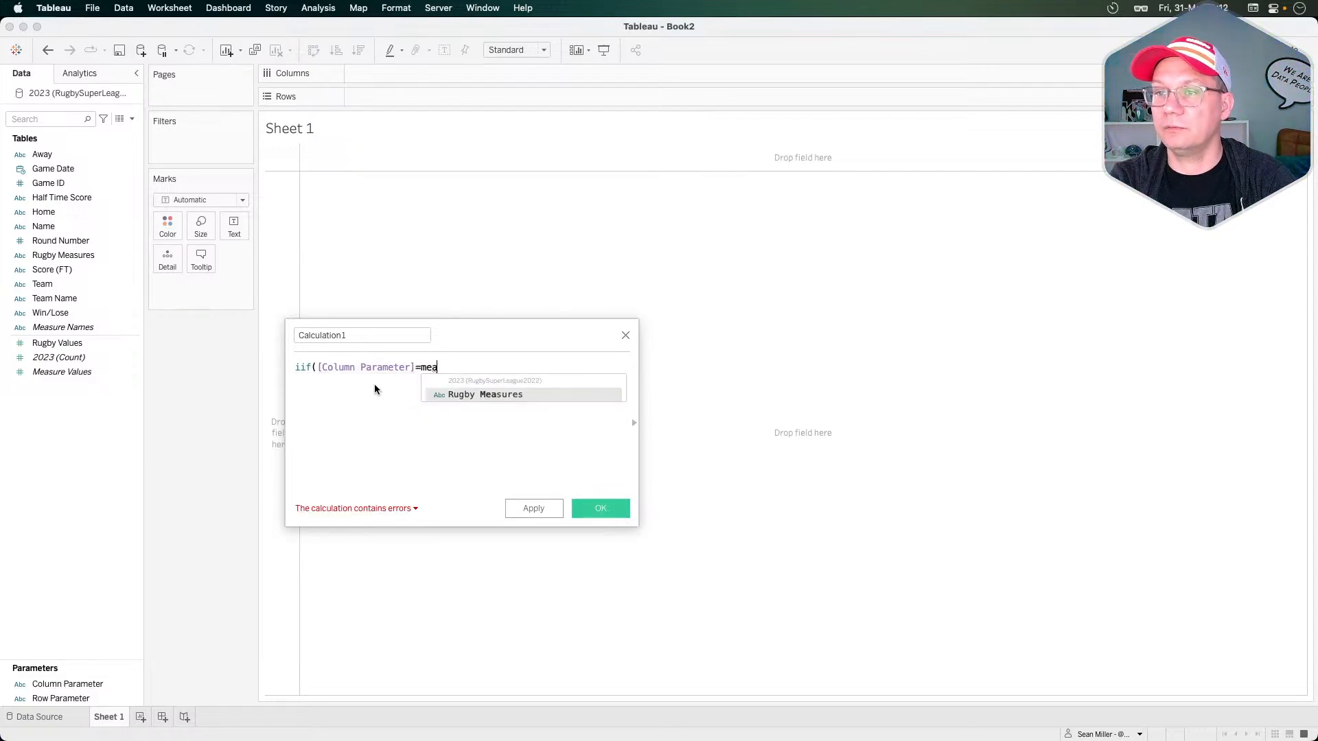
key("Return")
- Complete the IIF formula so it returns [Rugby Values] when the test is true and null otherwise
type(",va")
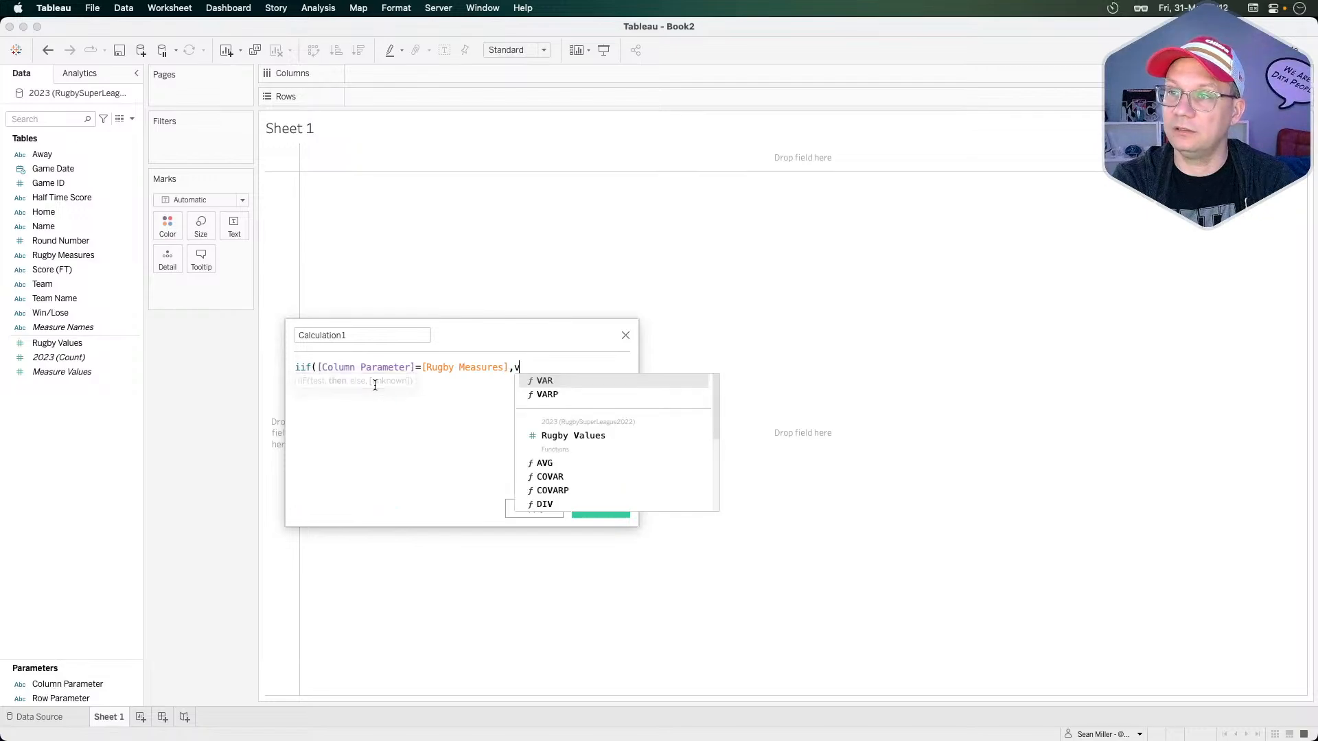
key("Down")
key("Down")
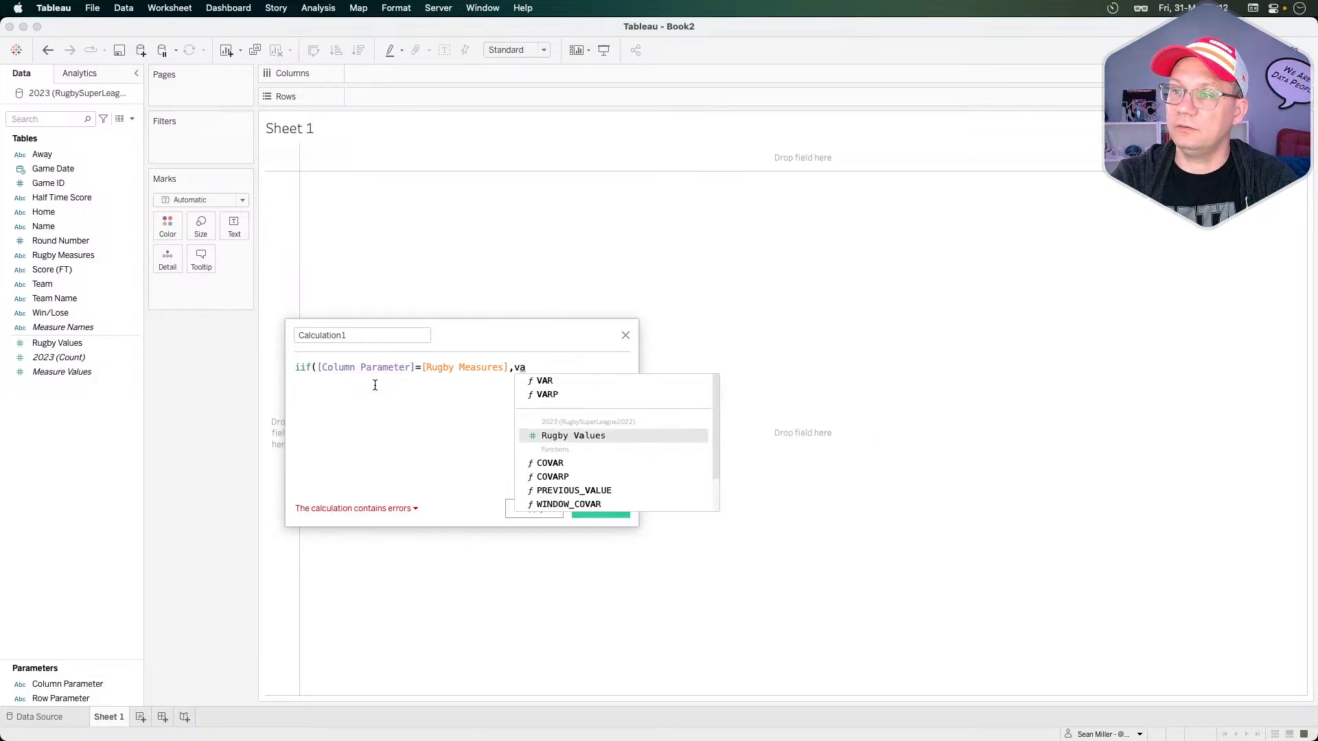
key("Return")
type(")")
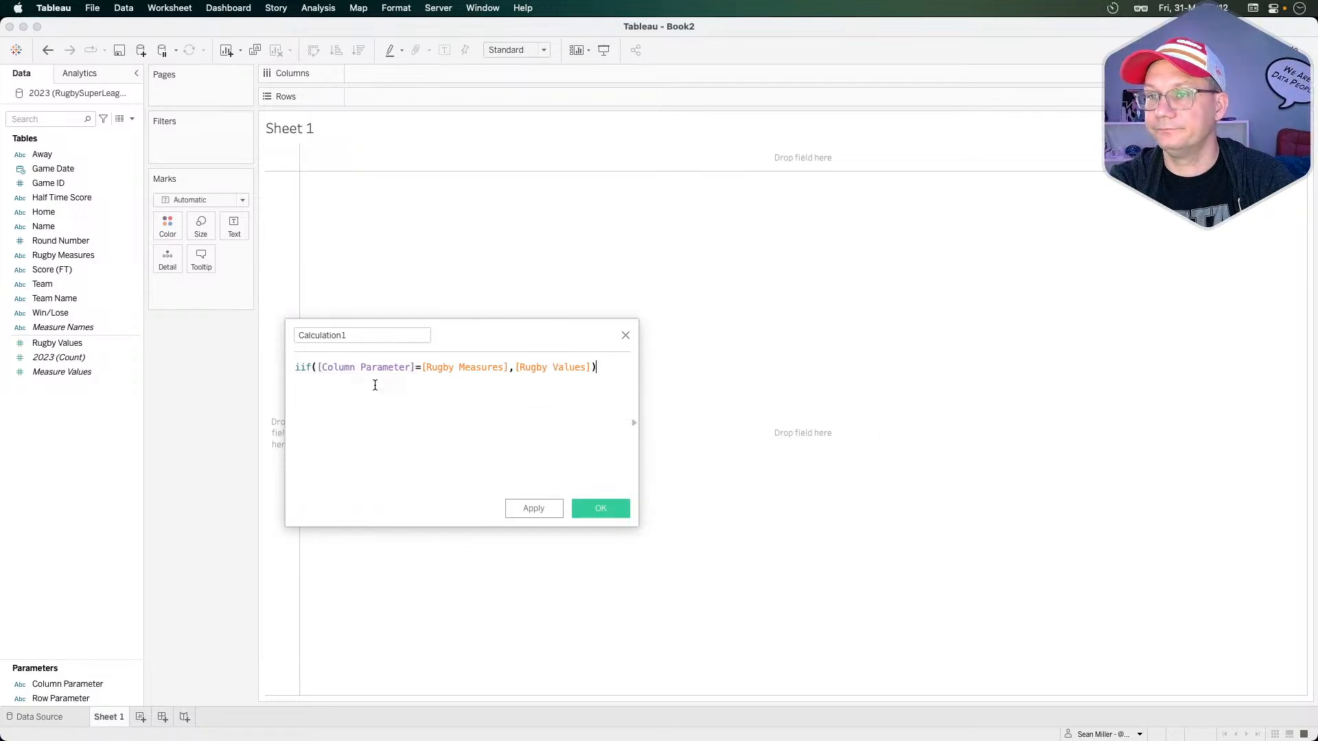
key("Left")
type(",null")
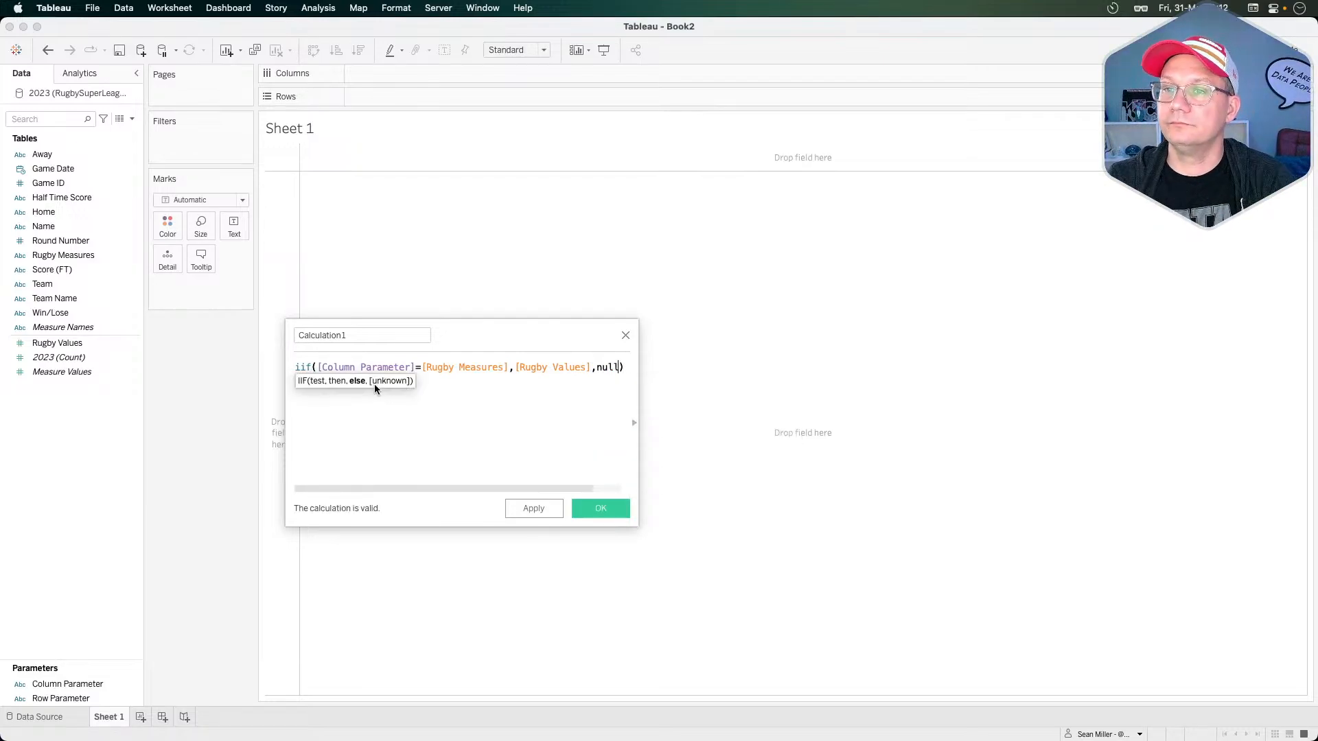
- Name the calculated field Column Measure and save it
left_click(365, 337)
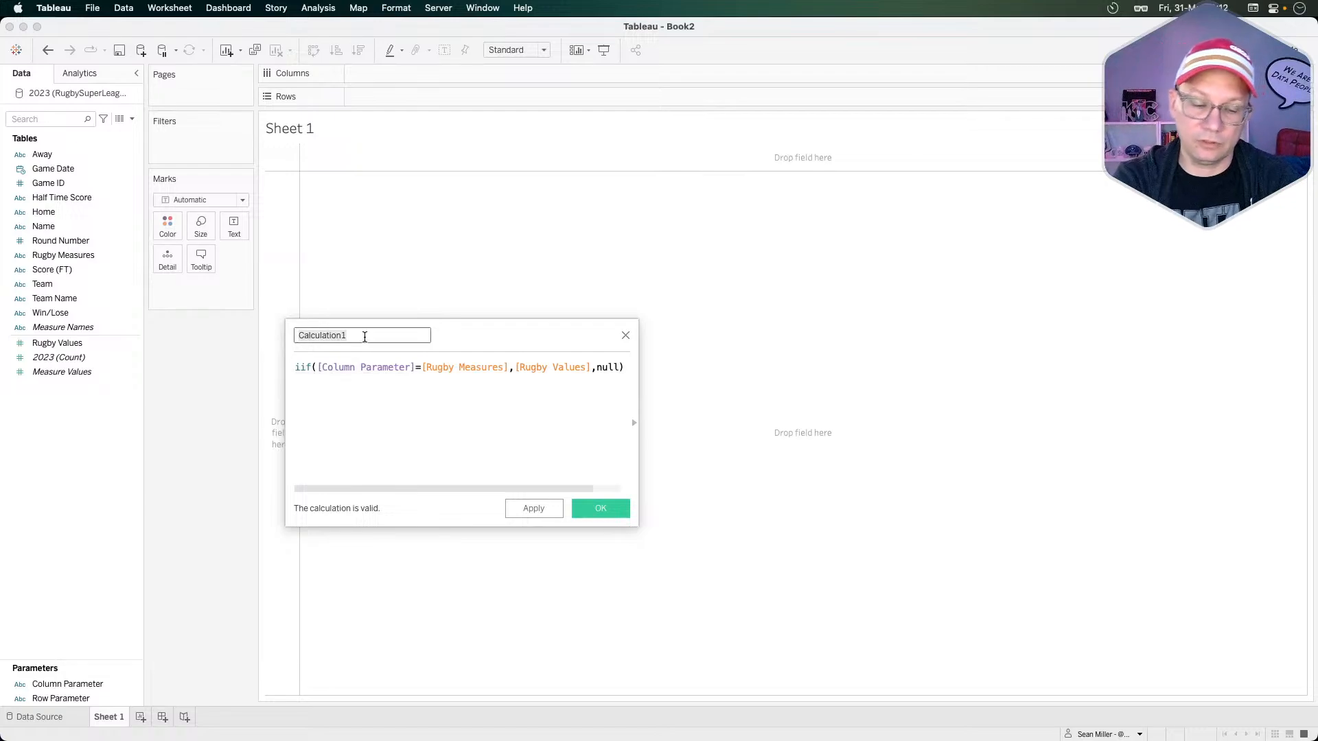
type("Co")
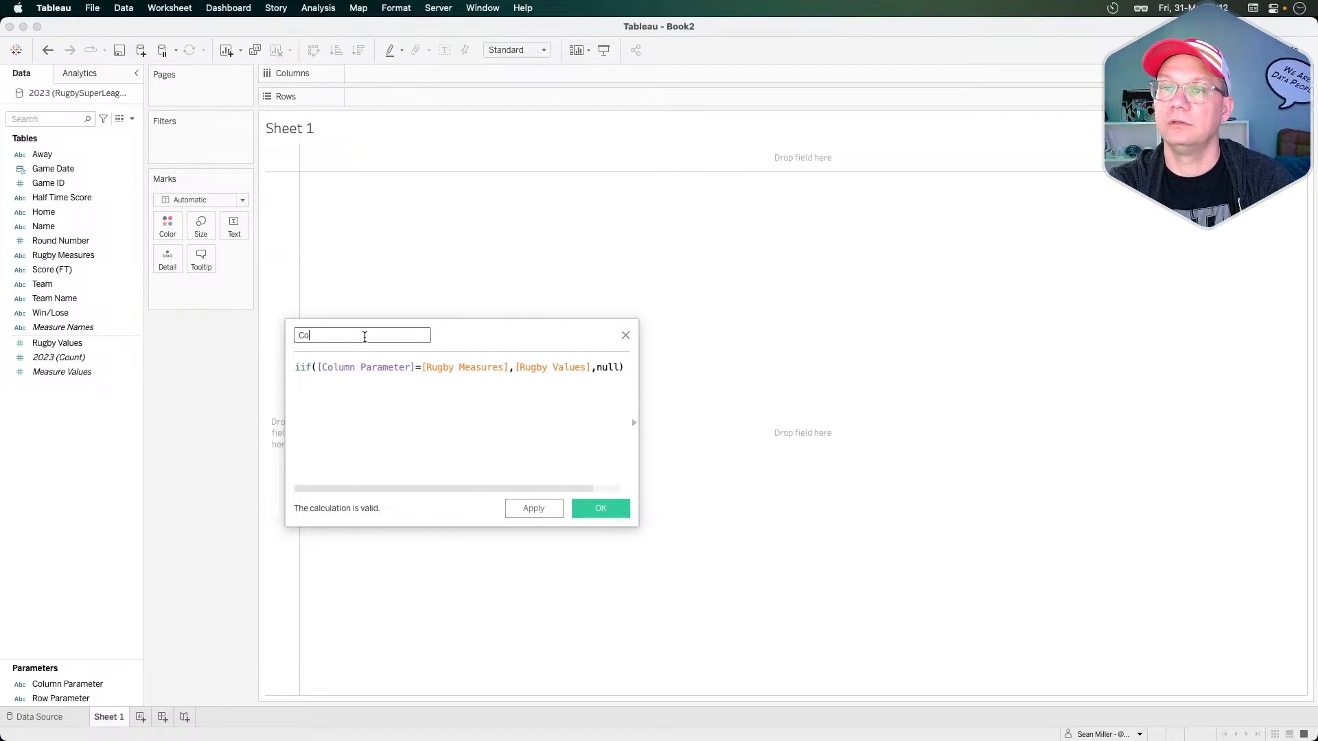
type("lumn ")
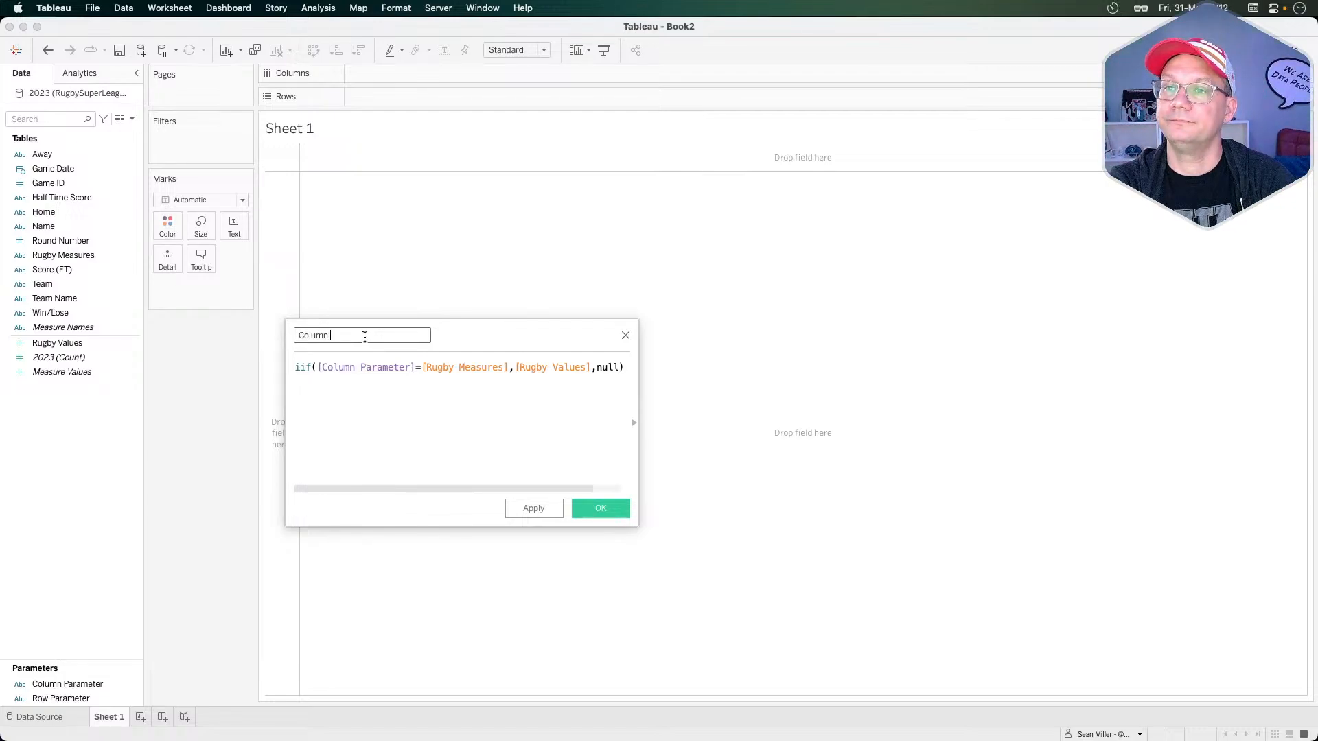
type("Measure")
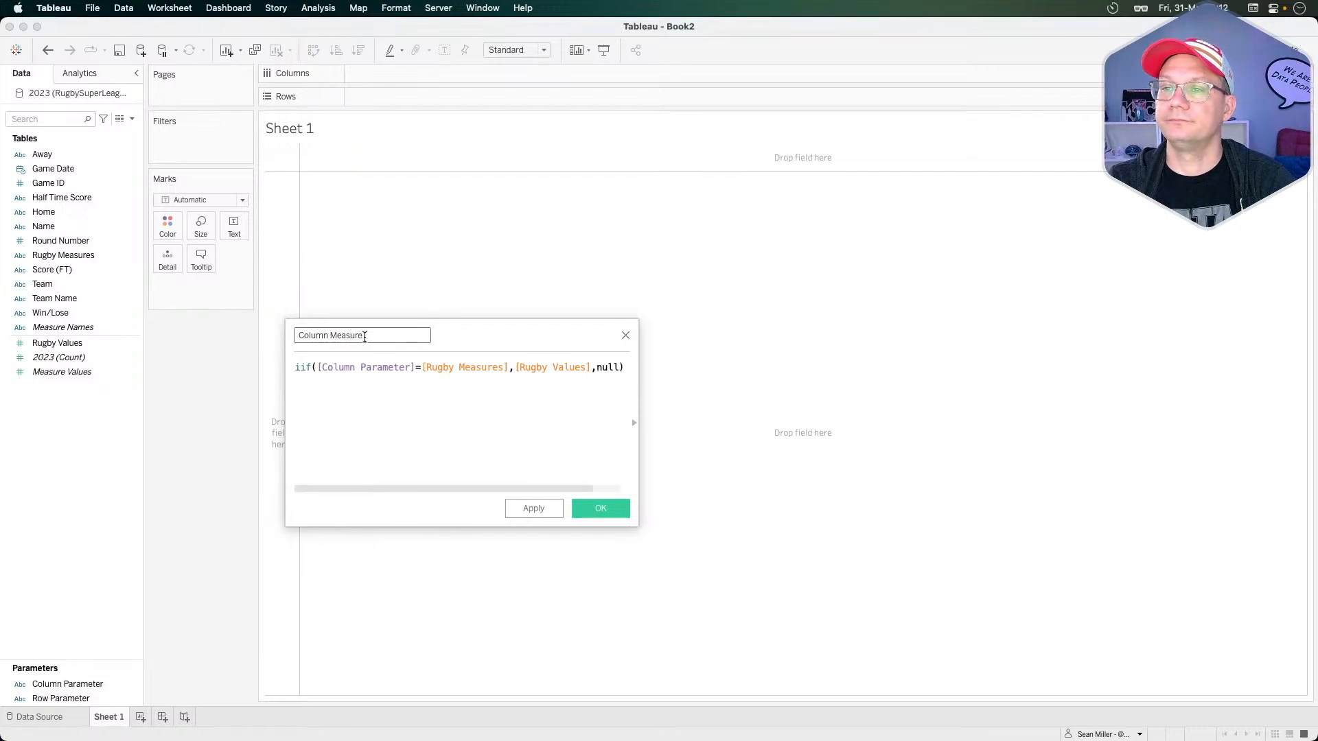
left_click(591, 510)
- Duplicate the Column Measure calculated field and rename the copy as Row Measure in its calculation editor
right_click(63, 458)
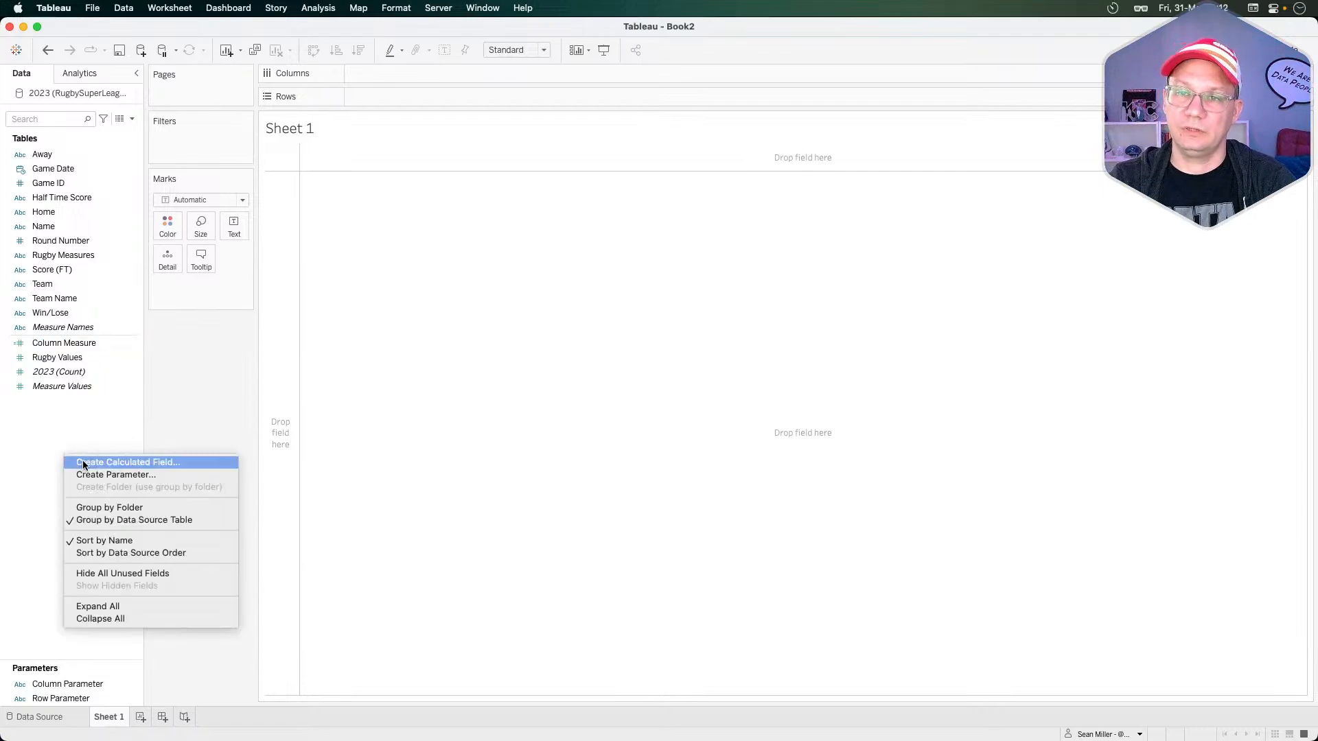
left_click(77, 346)
right_click(57, 344)
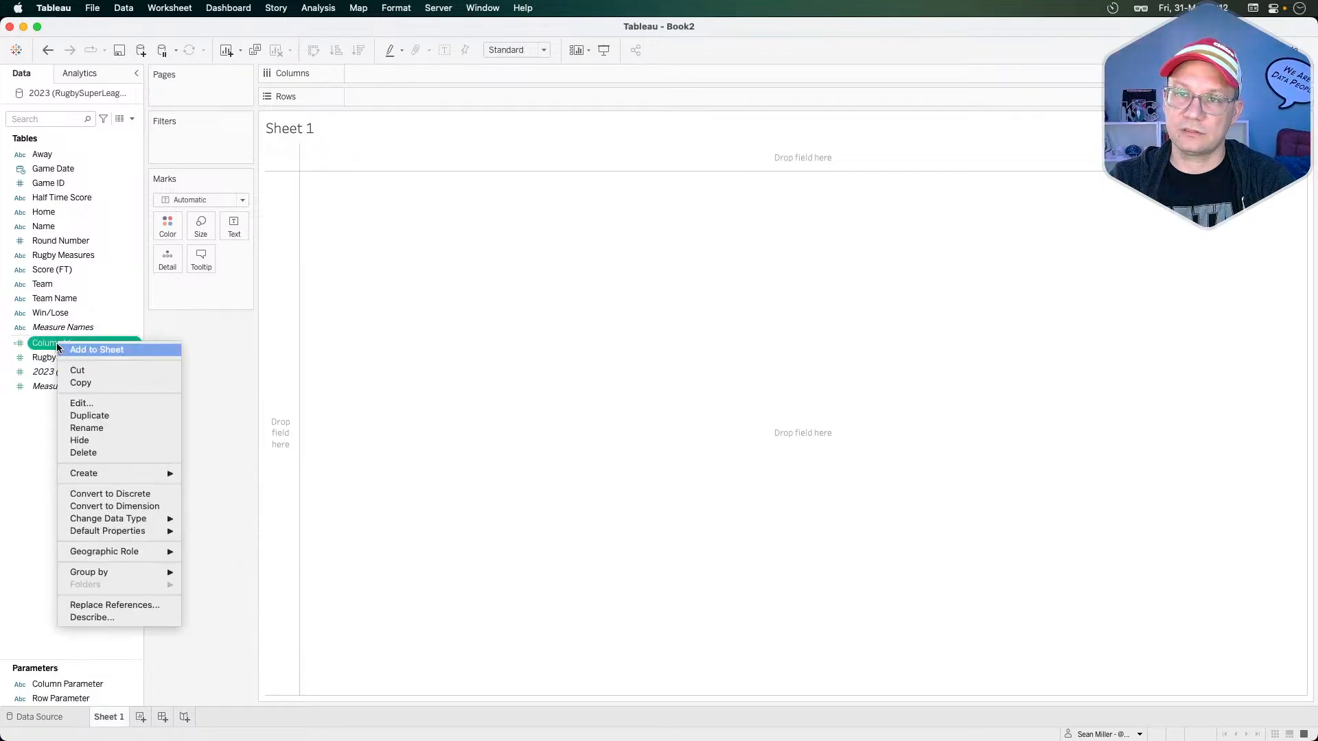
left_click(77, 413)
right_click(72, 361)
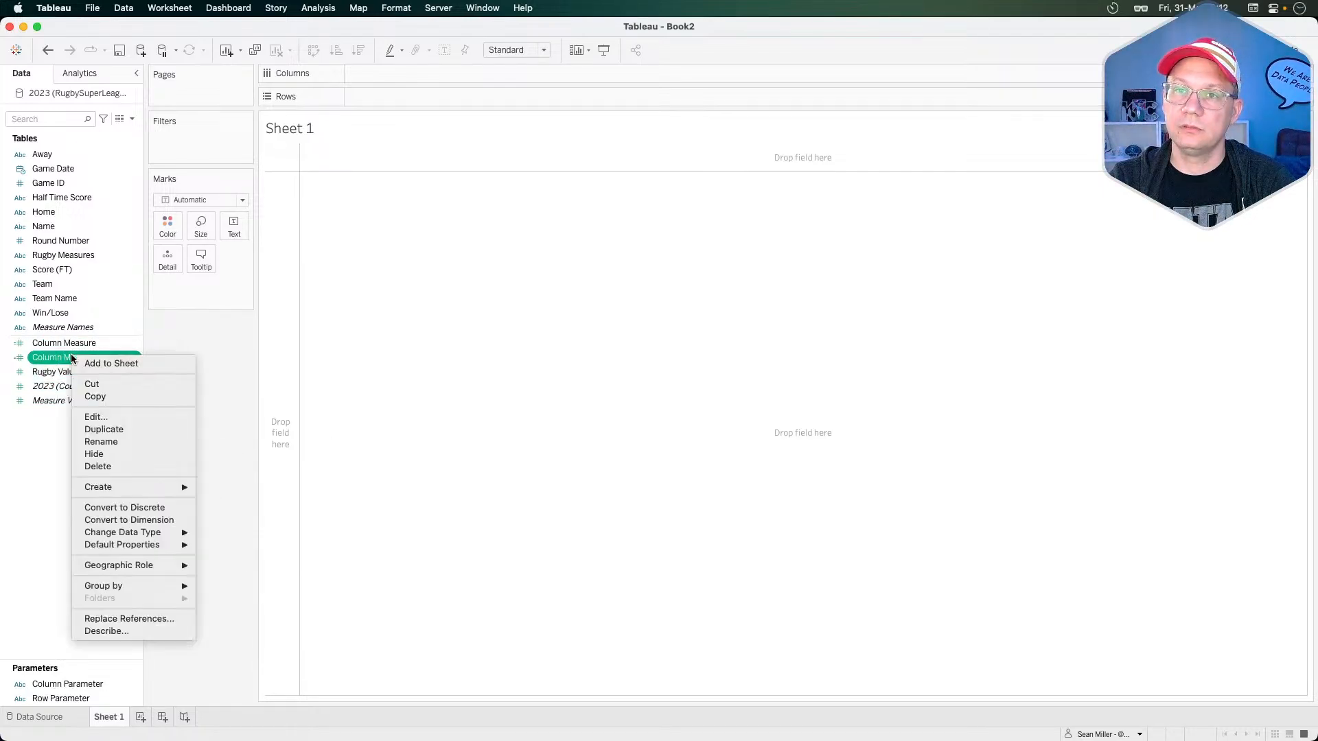
left_click(102, 418)
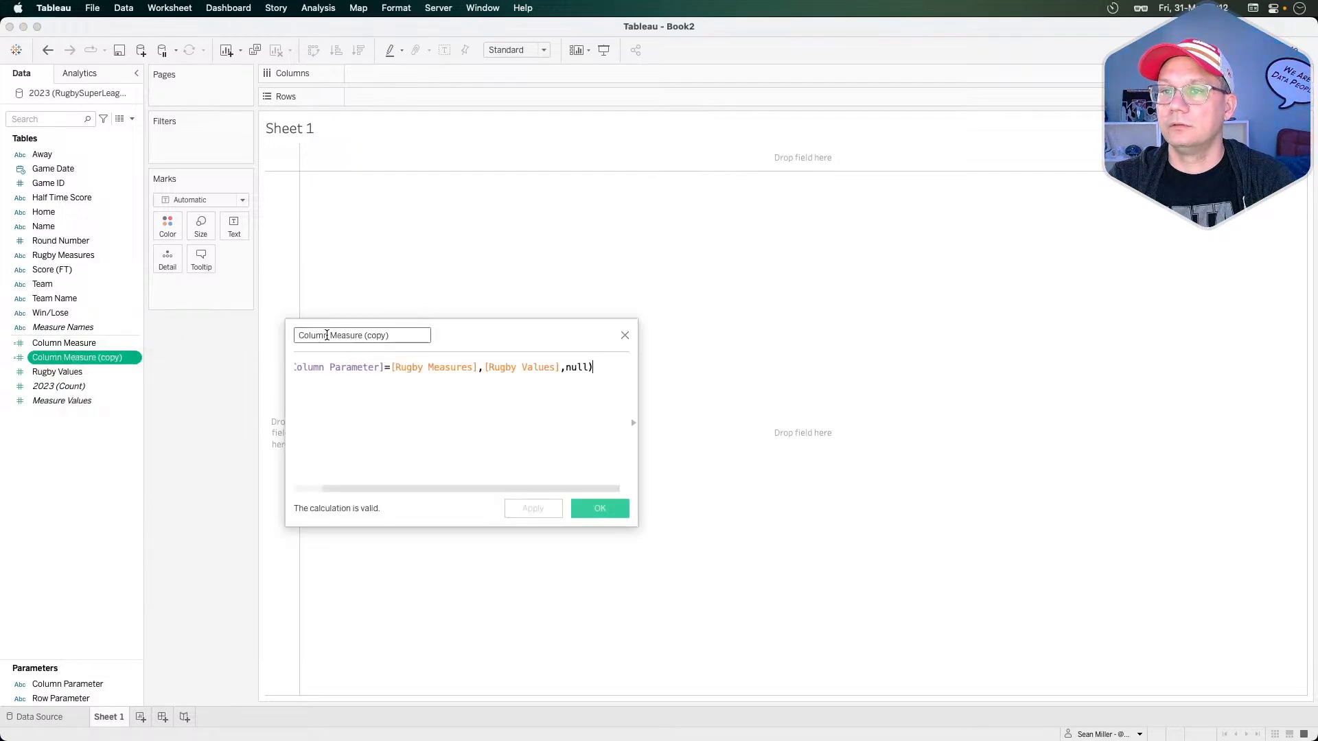
left_click_drag(329, 335, 208, 334)
type("Row")
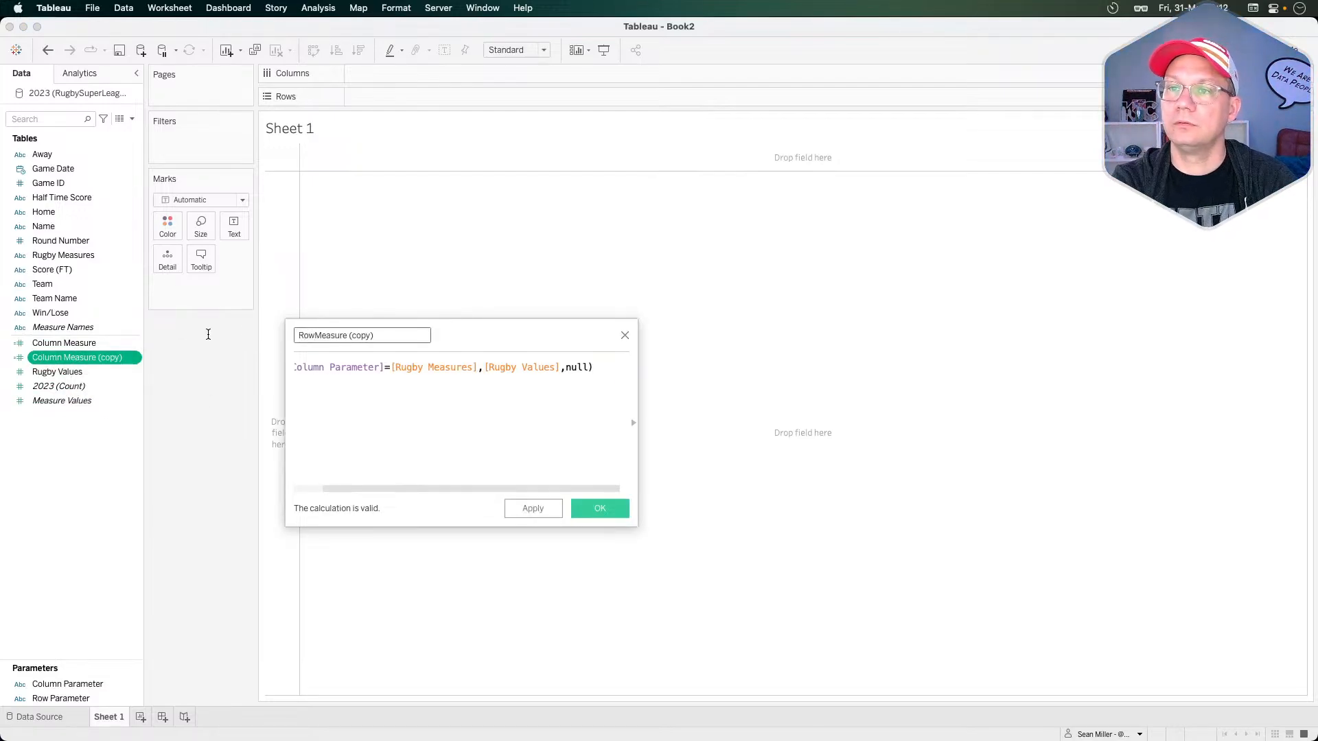
left_click(315, 335)
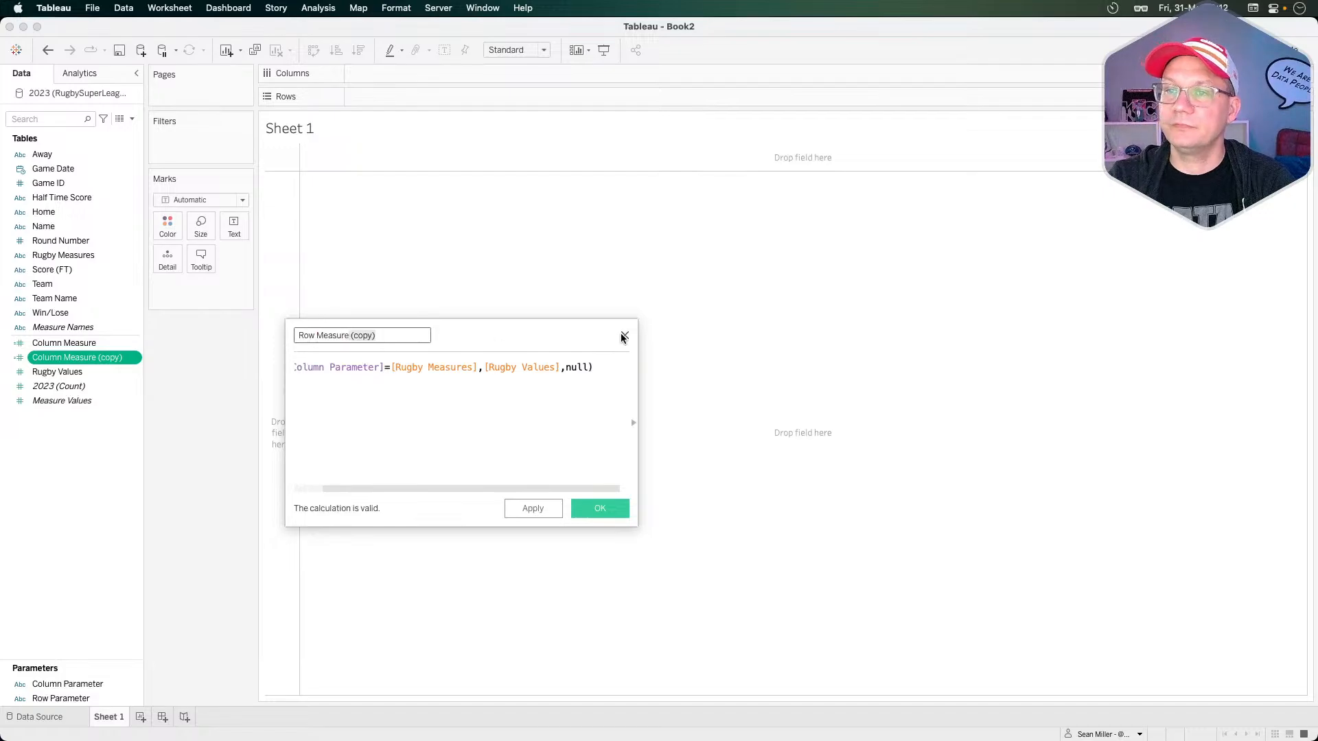
key("BackSpace")
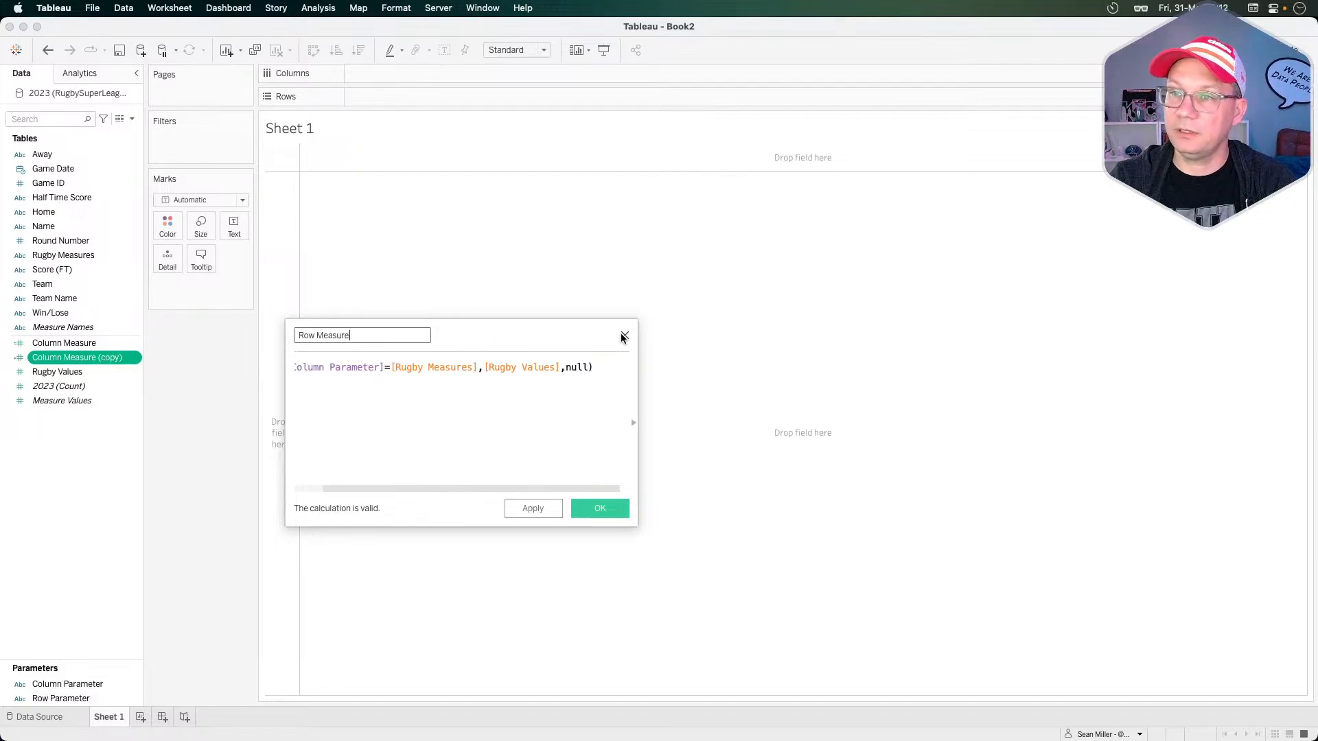
- Replace [Column Parameter] with [Row Parameter] in the Row Measure formula and save the calculation
double_click(349, 368)
type("rw")
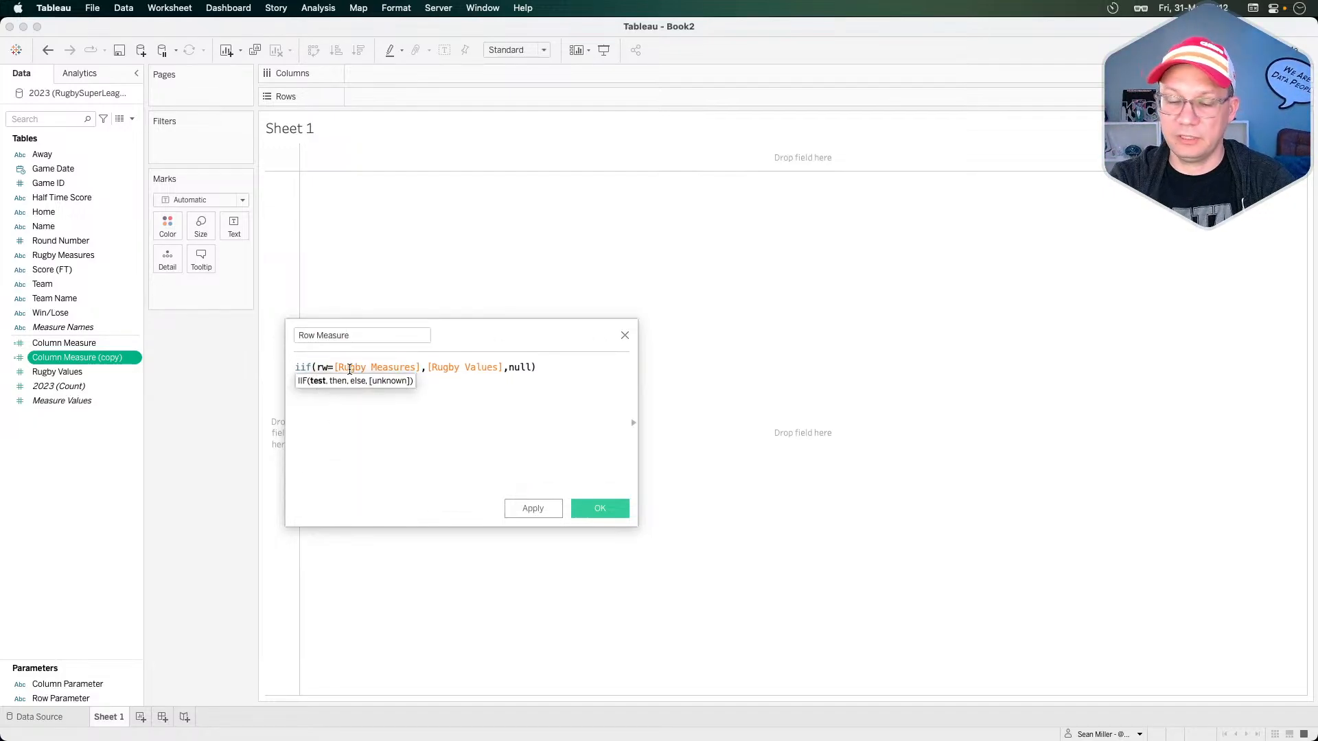
key("BackSpace")
type("opw")
key("BackSpace")
key("BackSpace")
type("w")
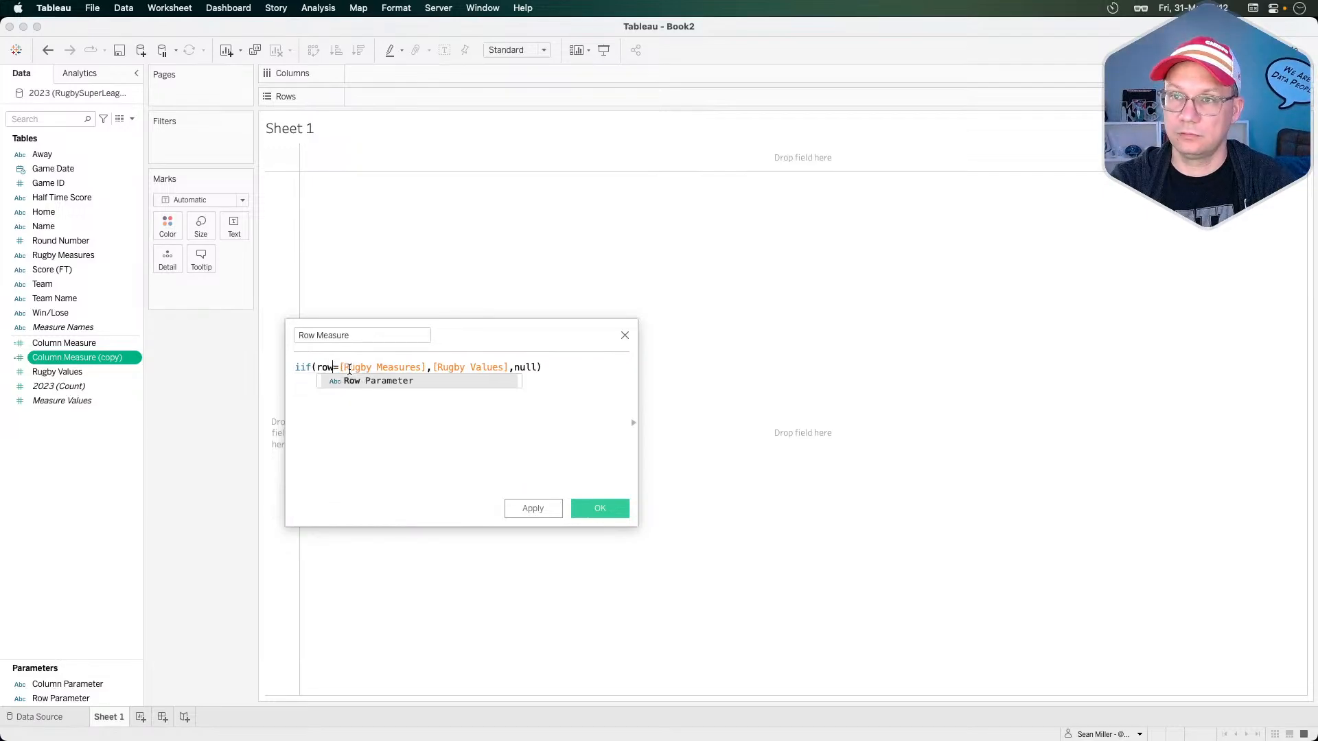
left_click(372, 380)
left_click(594, 507)
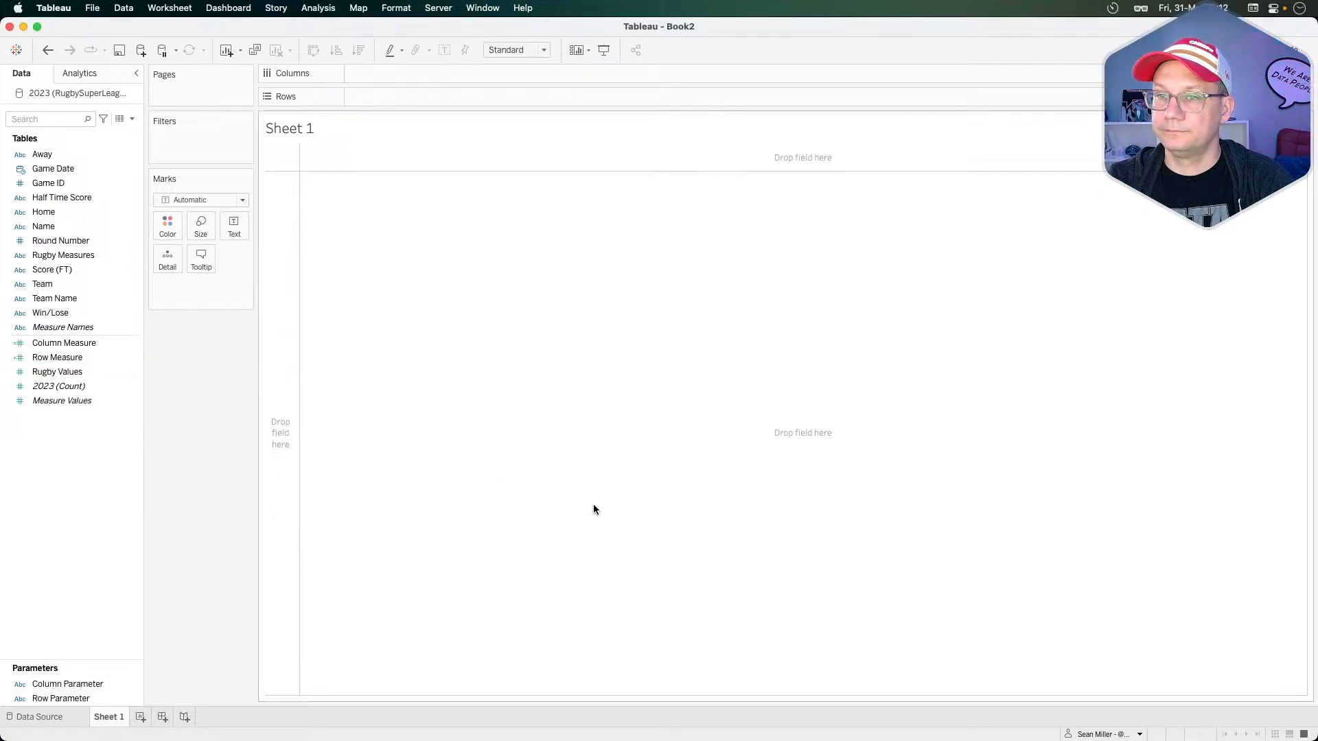
- Add Column Measure to Columns and Row Measure to Rows as summed measures
left_click_drag(67, 343, 409, 73)
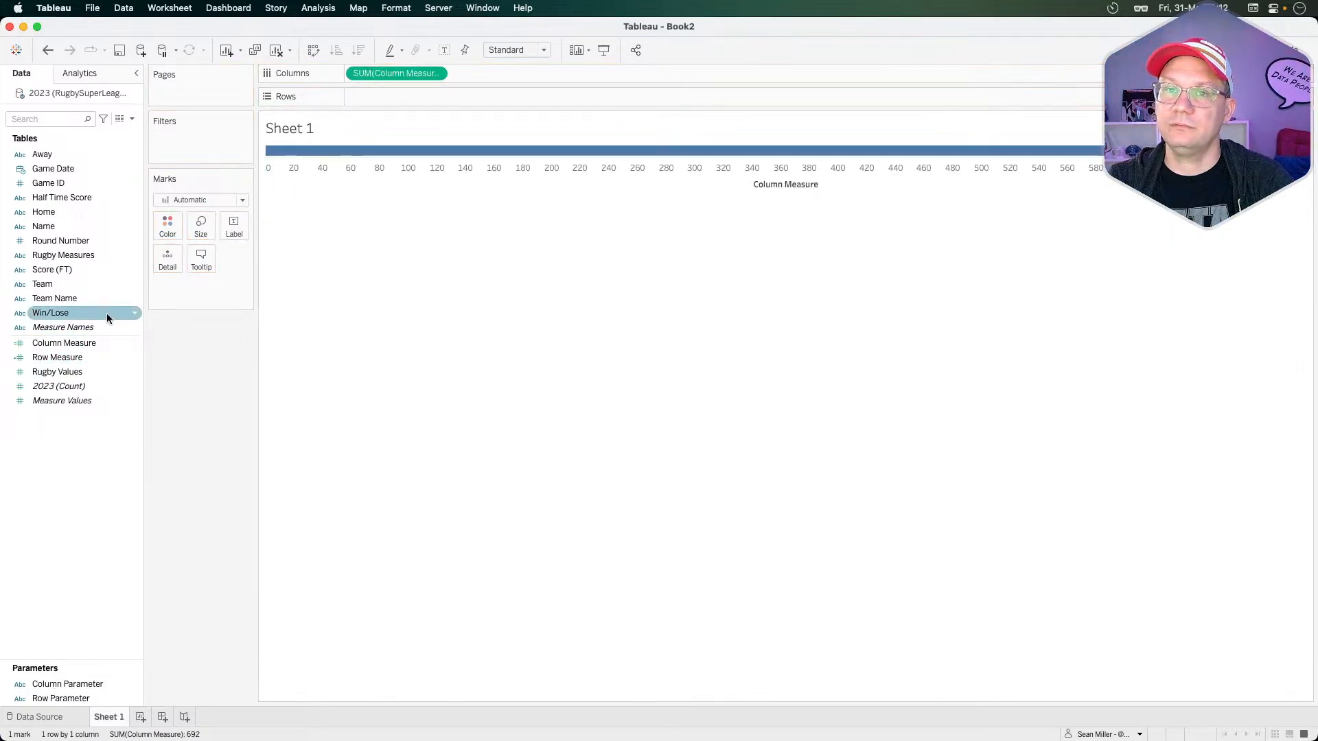
left_click_drag(61, 357, 388, 101)
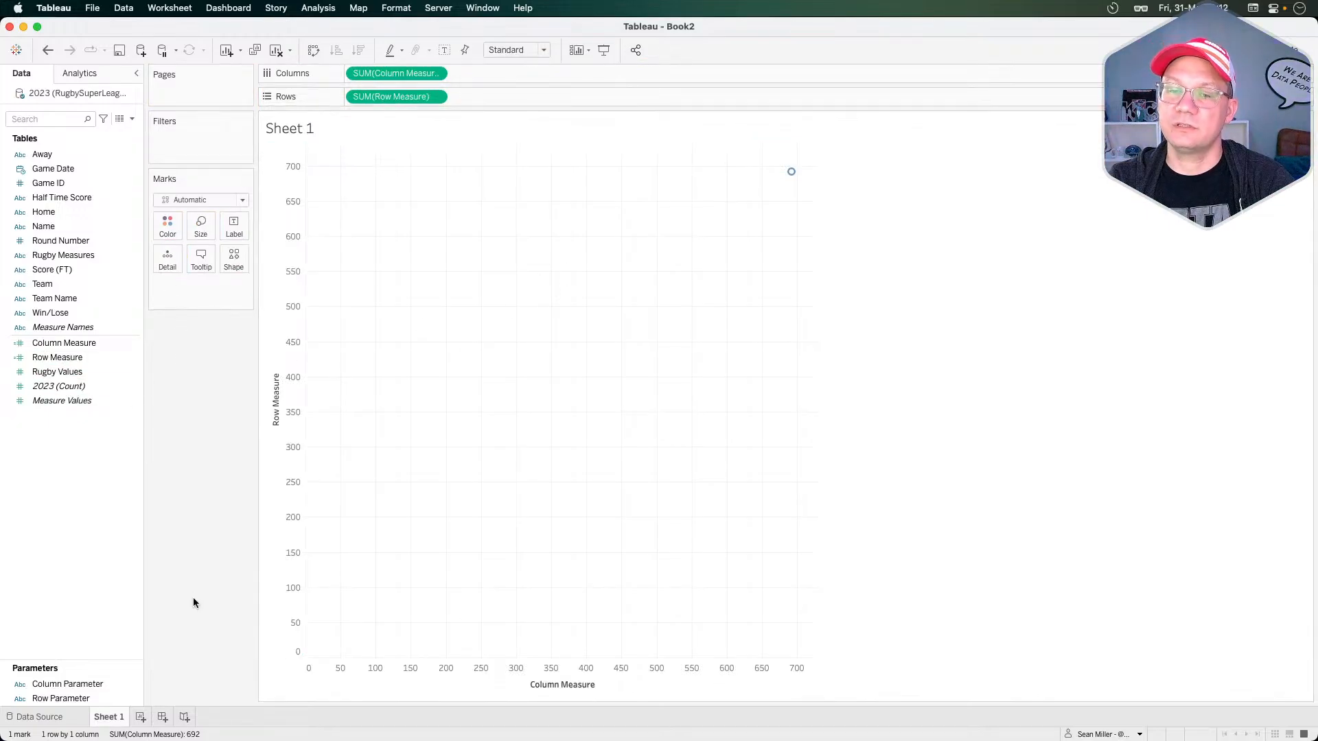
- Show the Column Parameter and Row Parameter controls and stack them beneath the Marks card, Column Parameter first
right_click(86, 683)
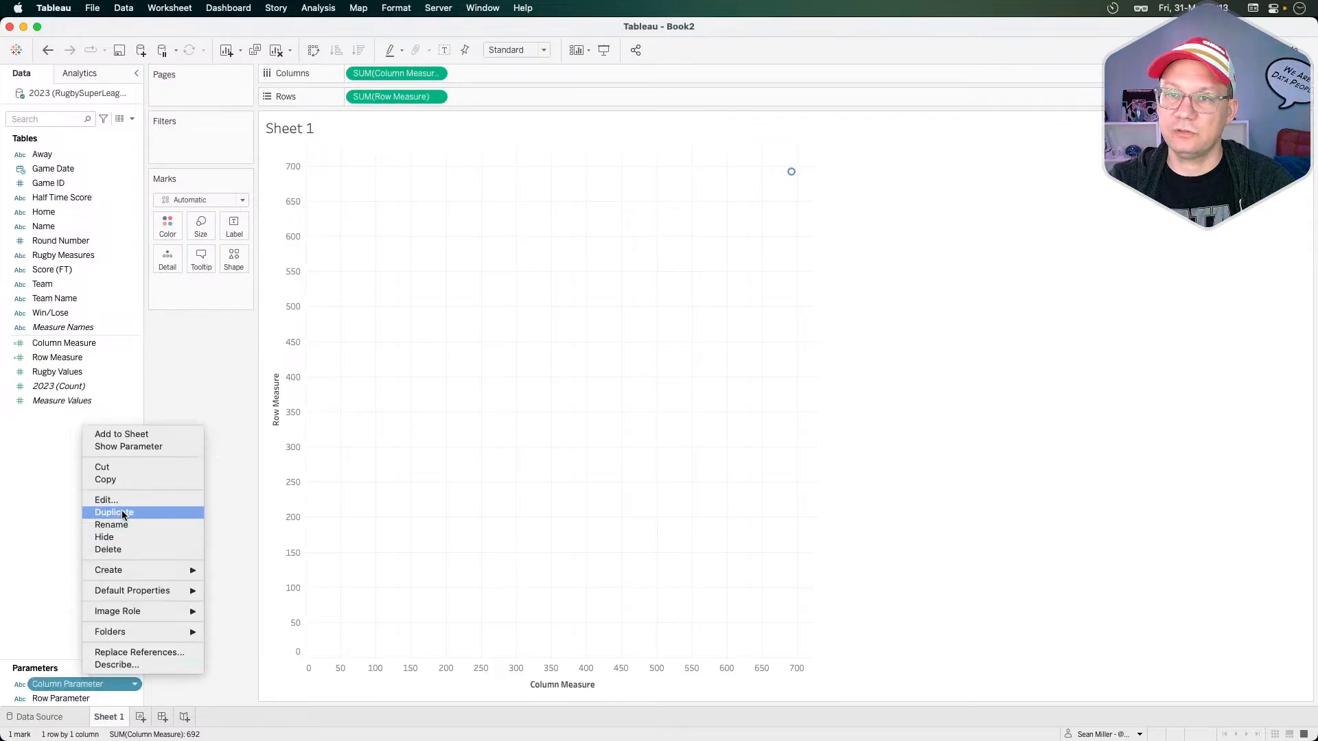
left_click(135, 446)
right_click(64, 698)
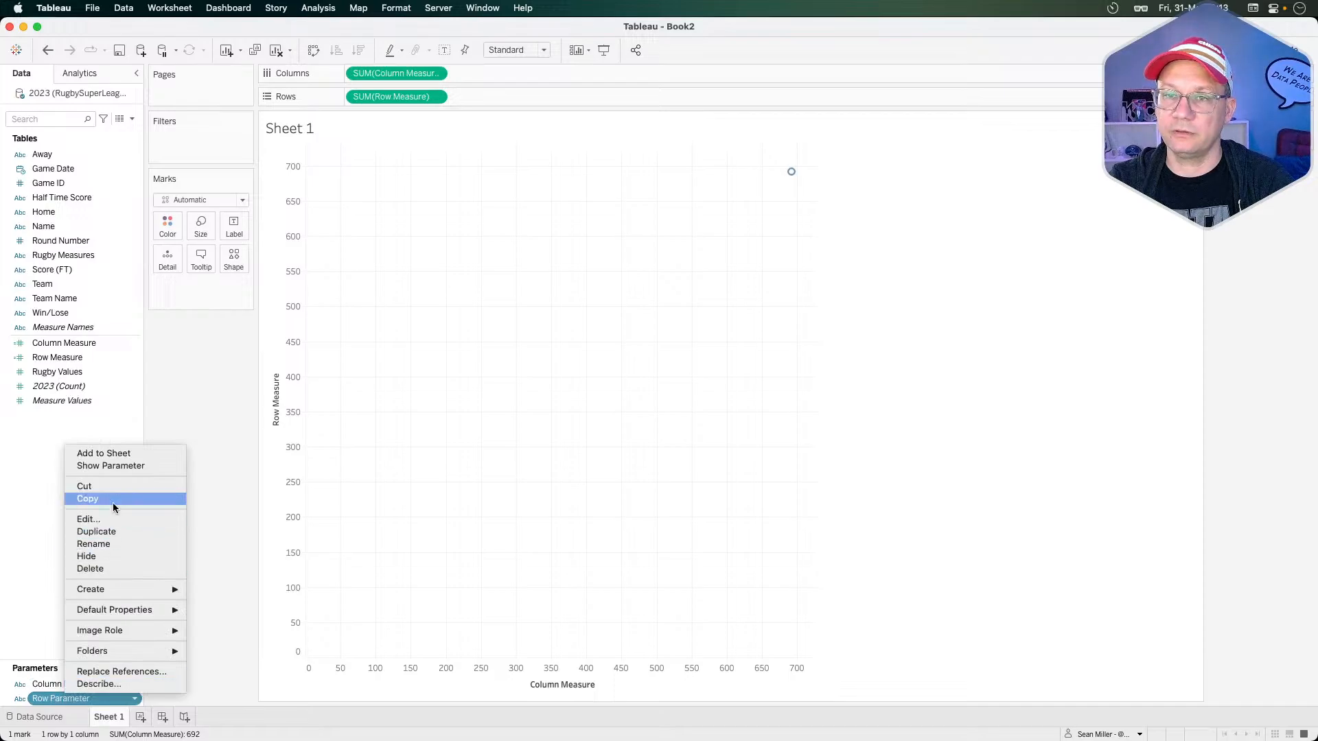
left_click(120, 466)
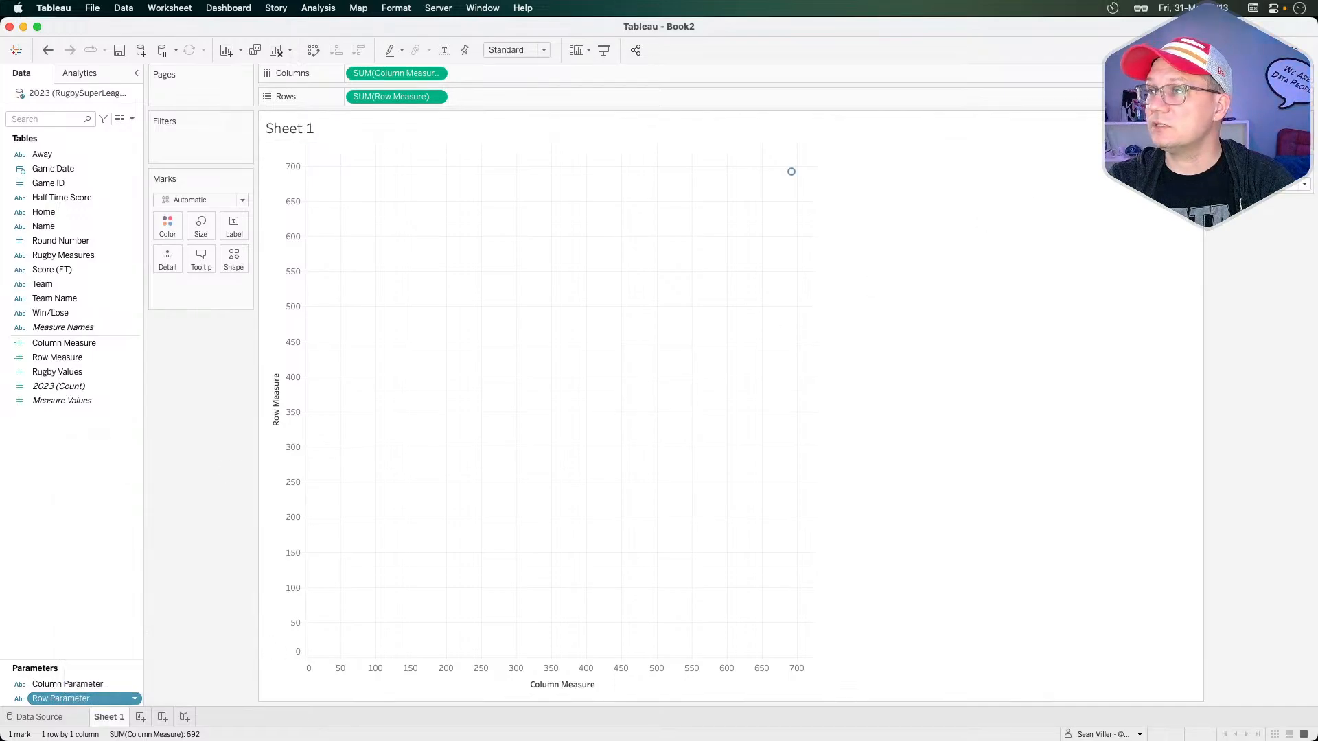
left_click_drag(1241, 161, 187, 326)
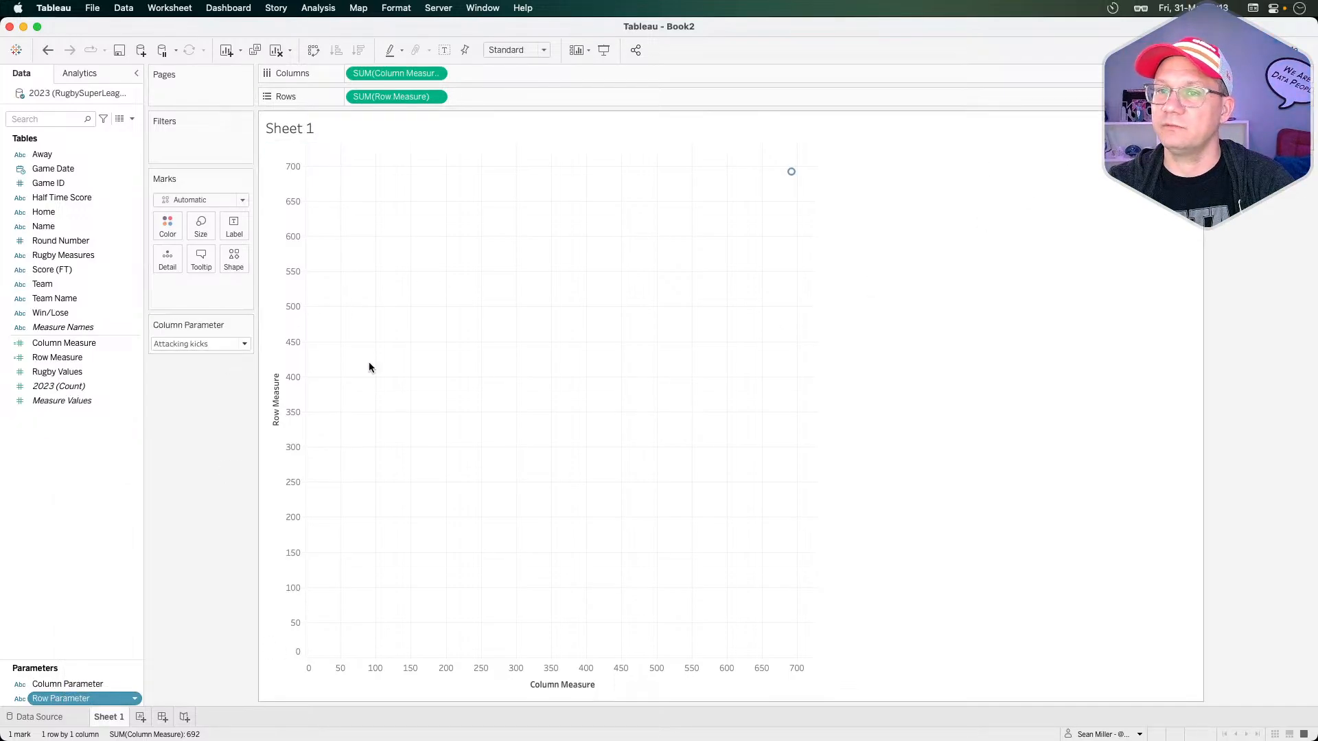
left_click_drag(556, 250, 172, 365)
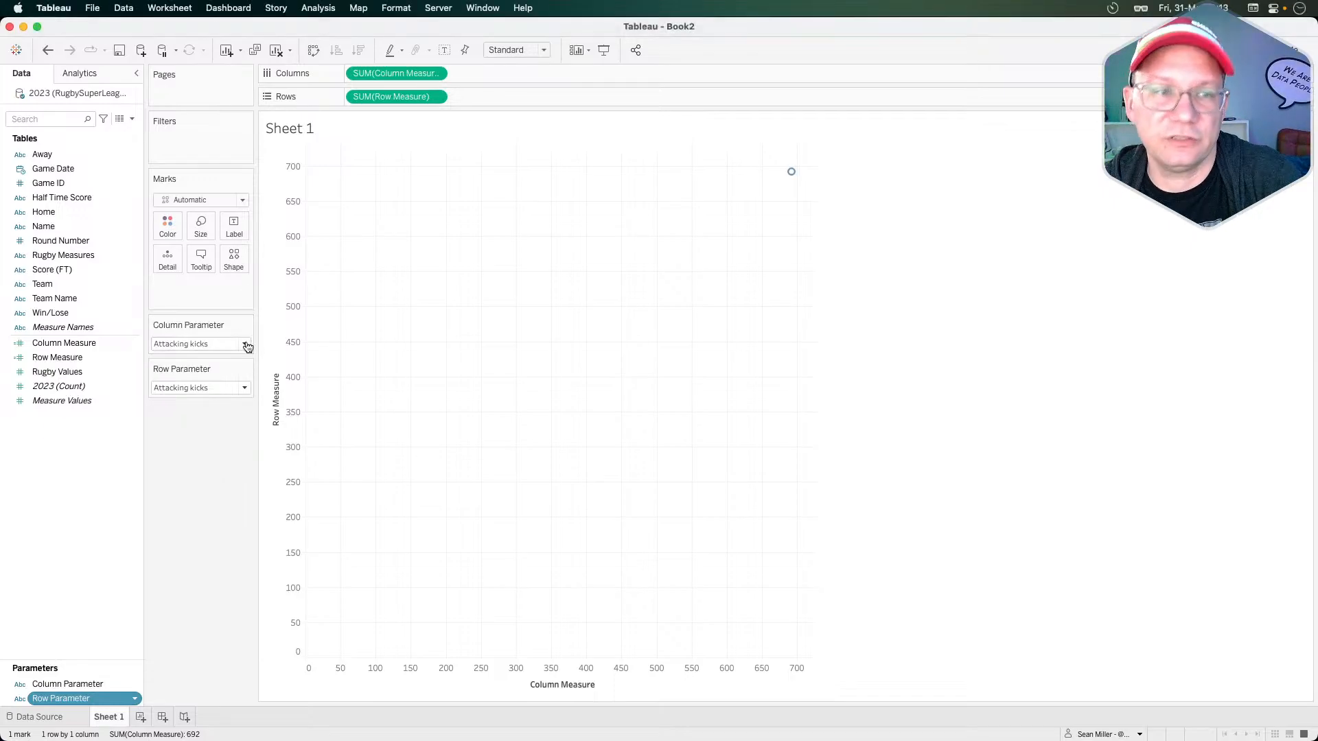
- Check the reference chart's metrics on the Workout Wednesday page in Chrome, and in Tableau set Column Parameter to Metres and Row Parameter to Tackles
key("super+Tab")
scroll(241, 405, "up", 5)
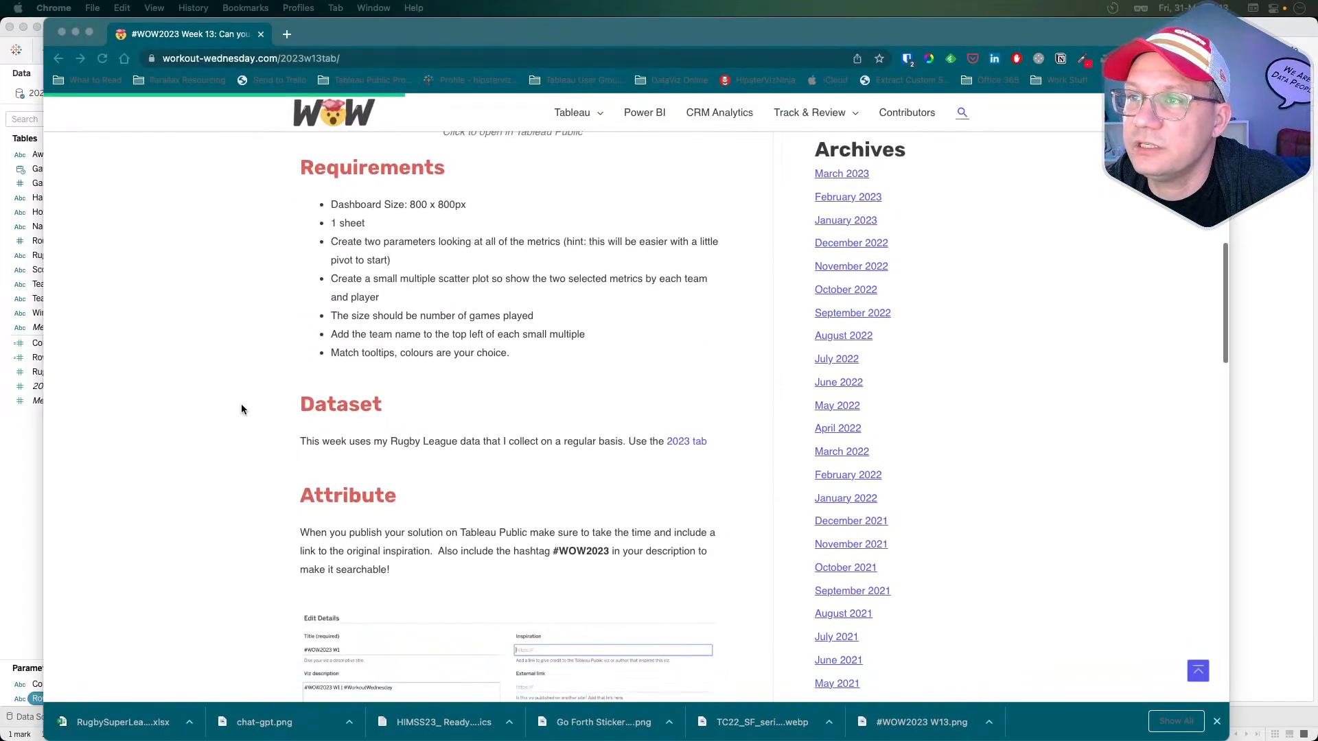
scroll(241, 409, "up", 3)
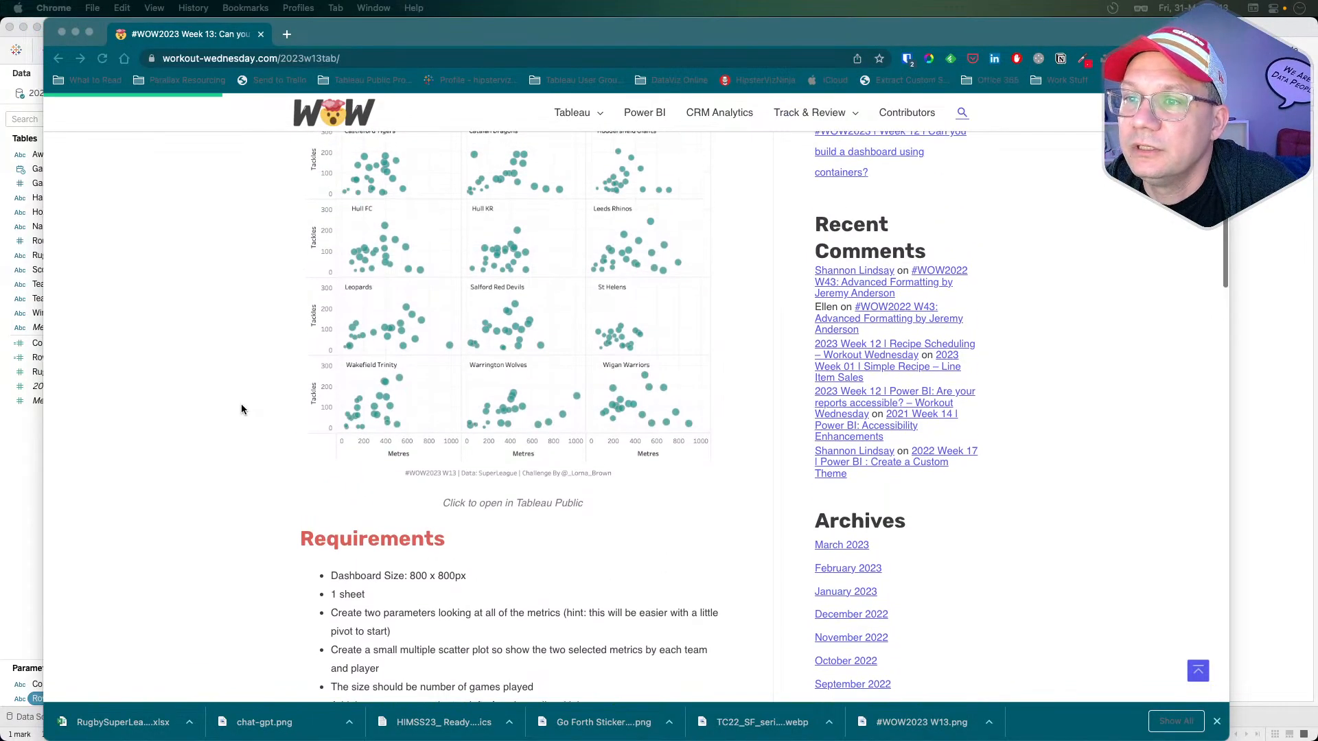
key("super+Tab")
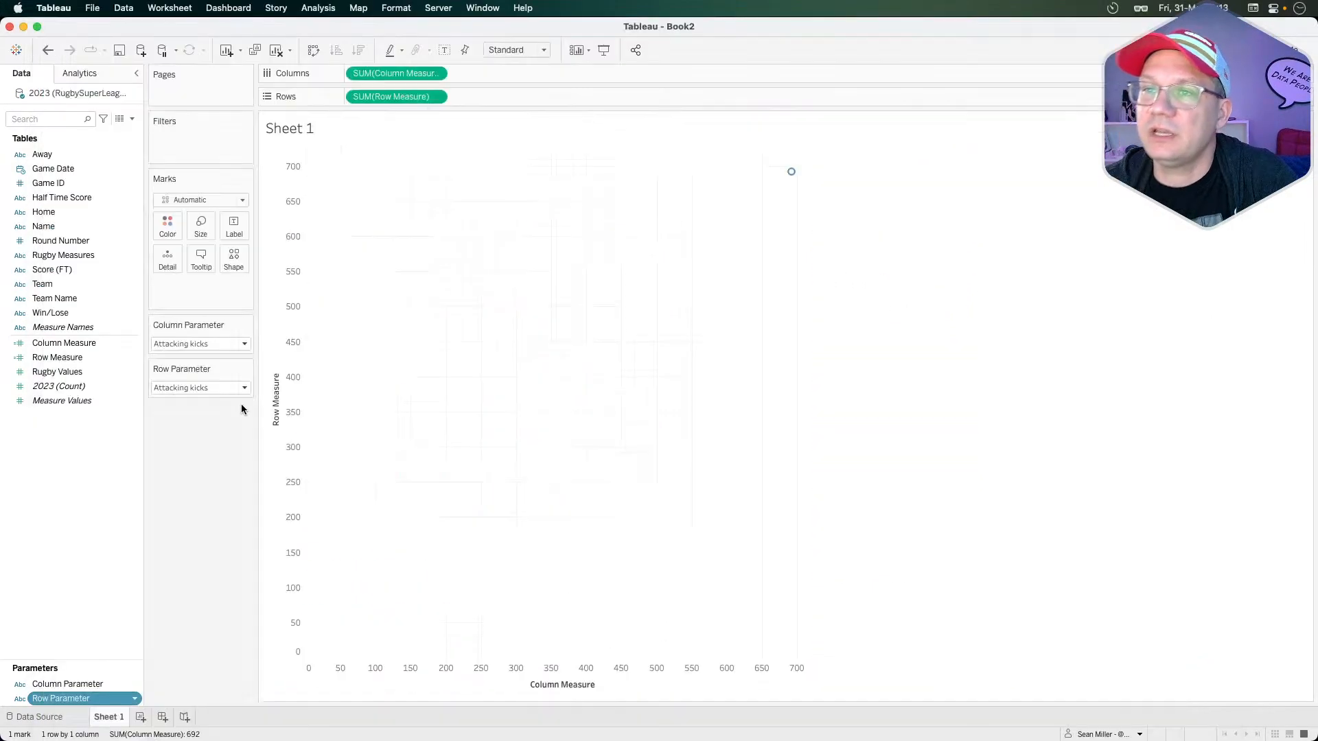
left_click(244, 345)
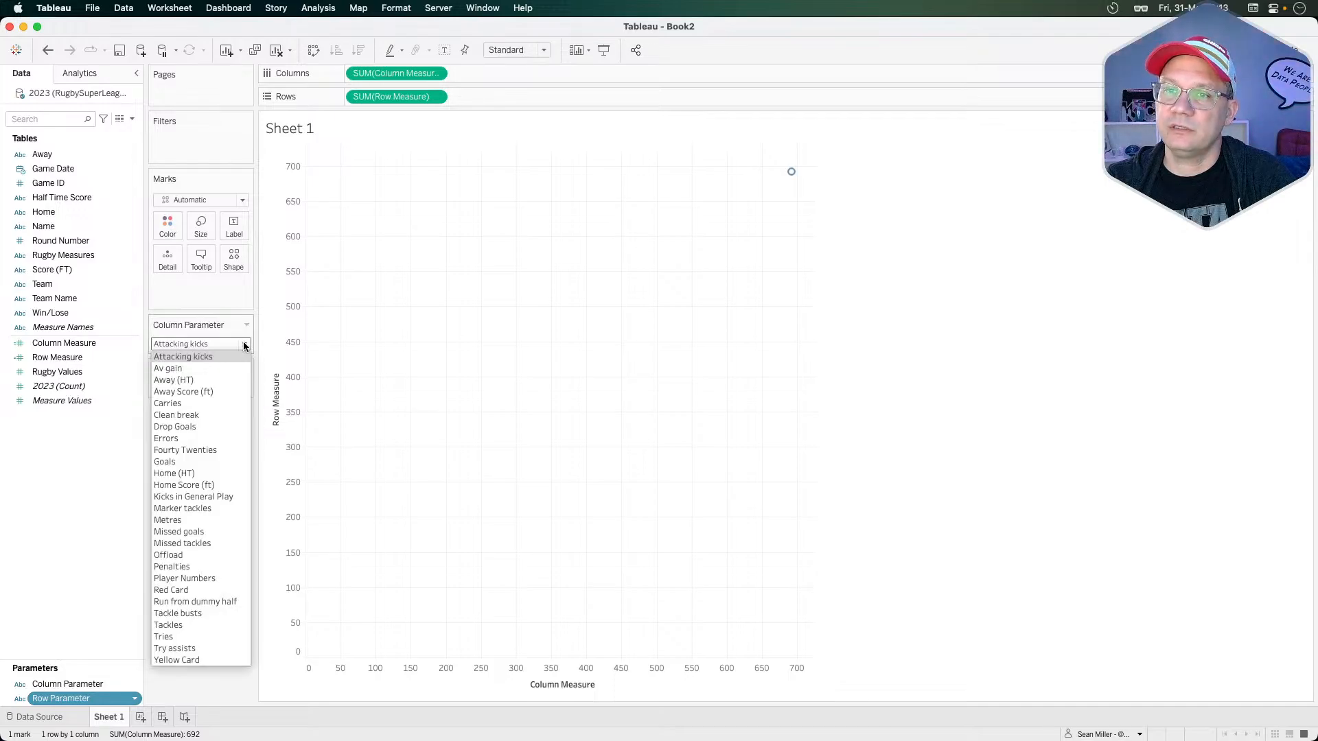
type("me")
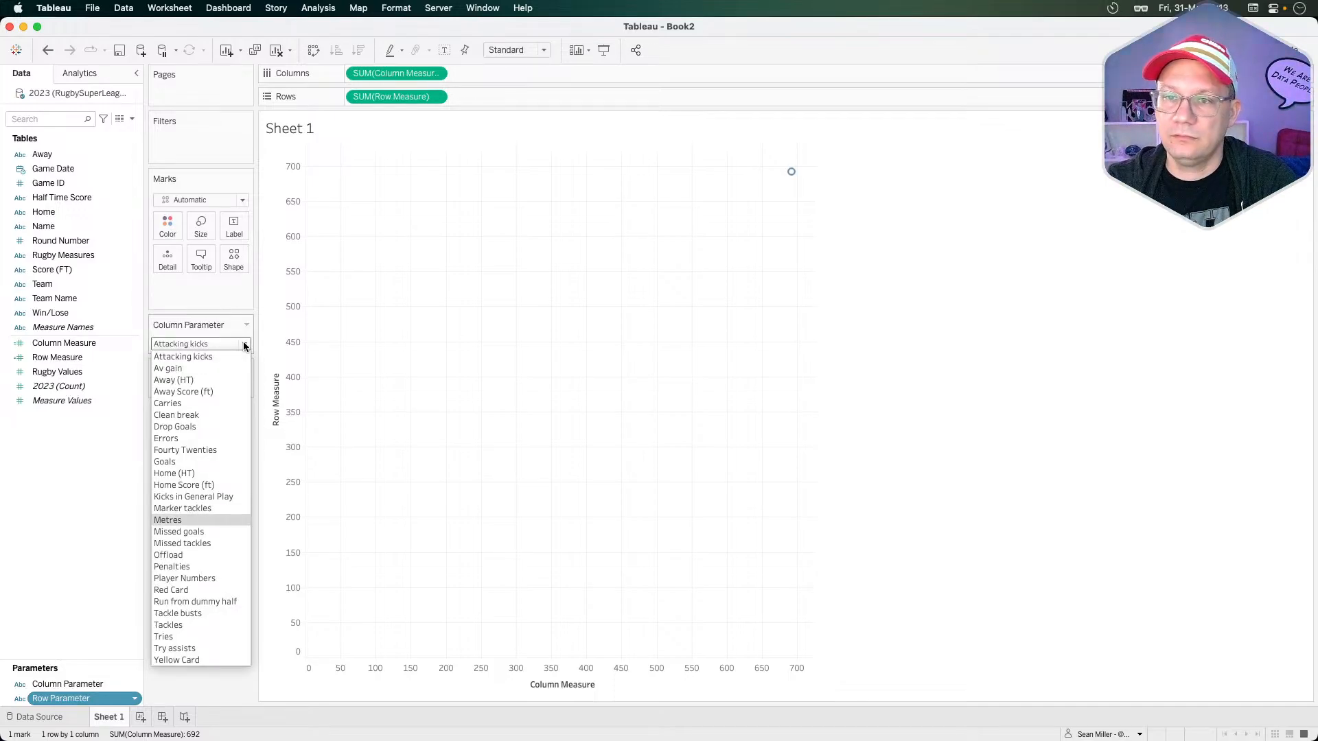
left_click(186, 518)
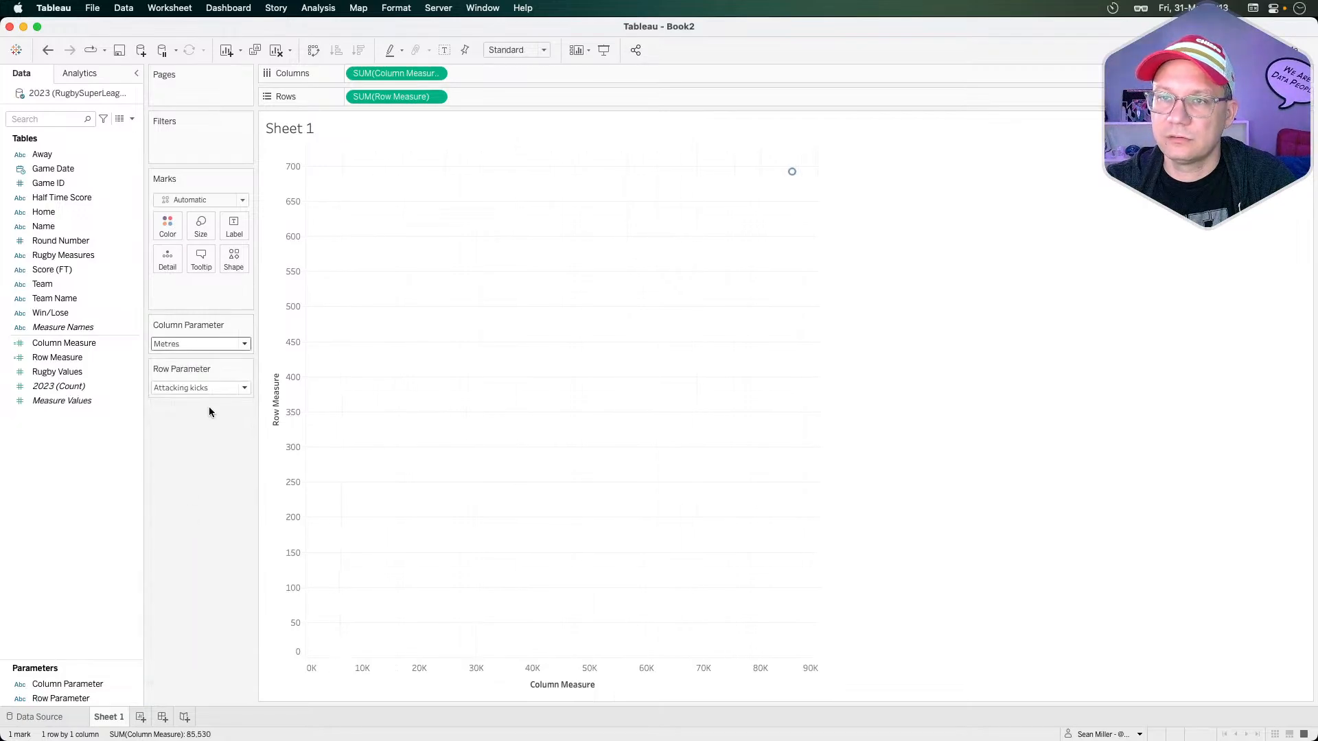
left_click(245, 389)
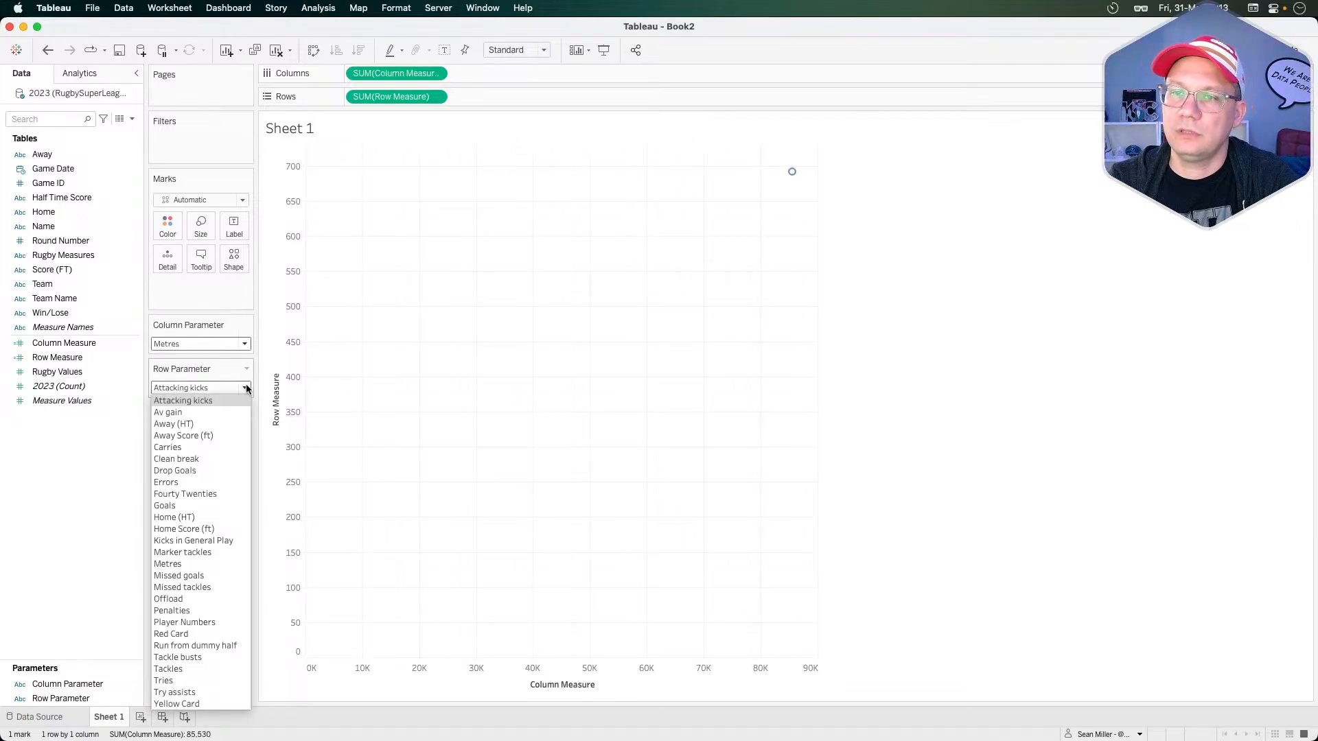
type("c")
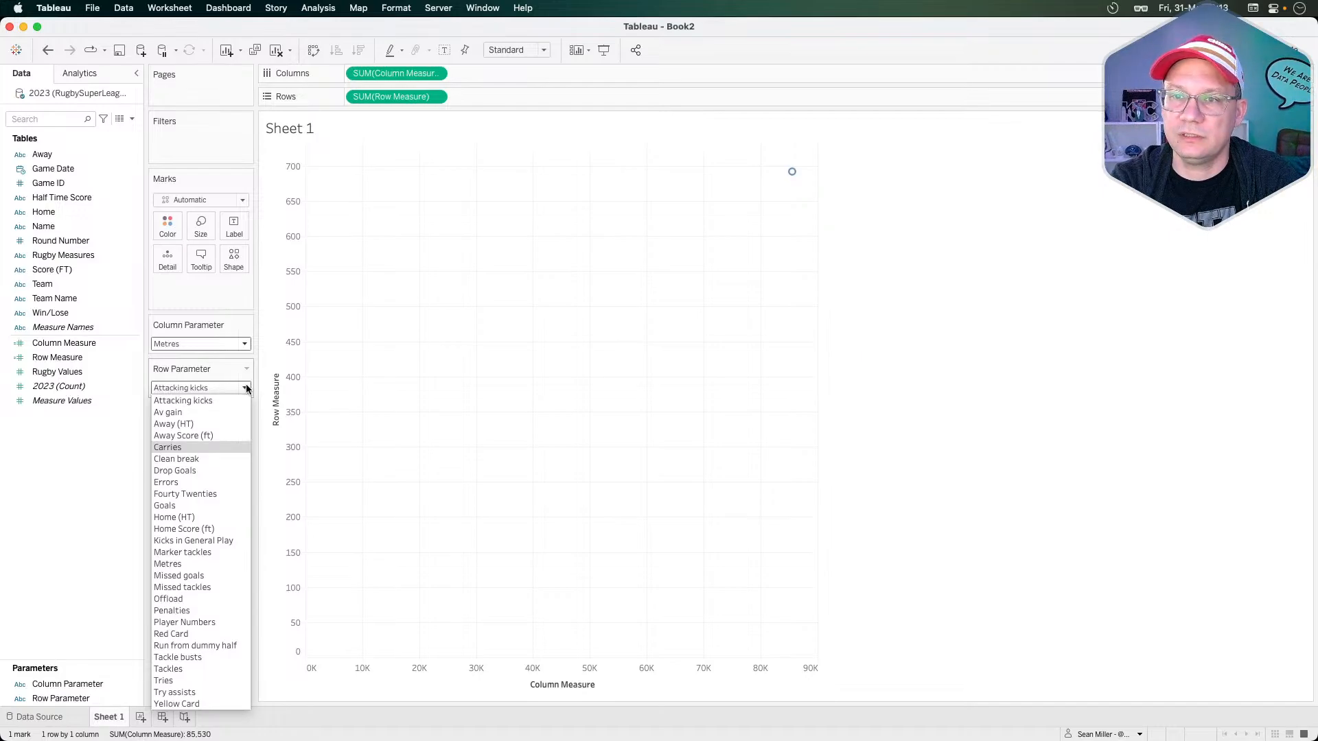
left_click(183, 669)
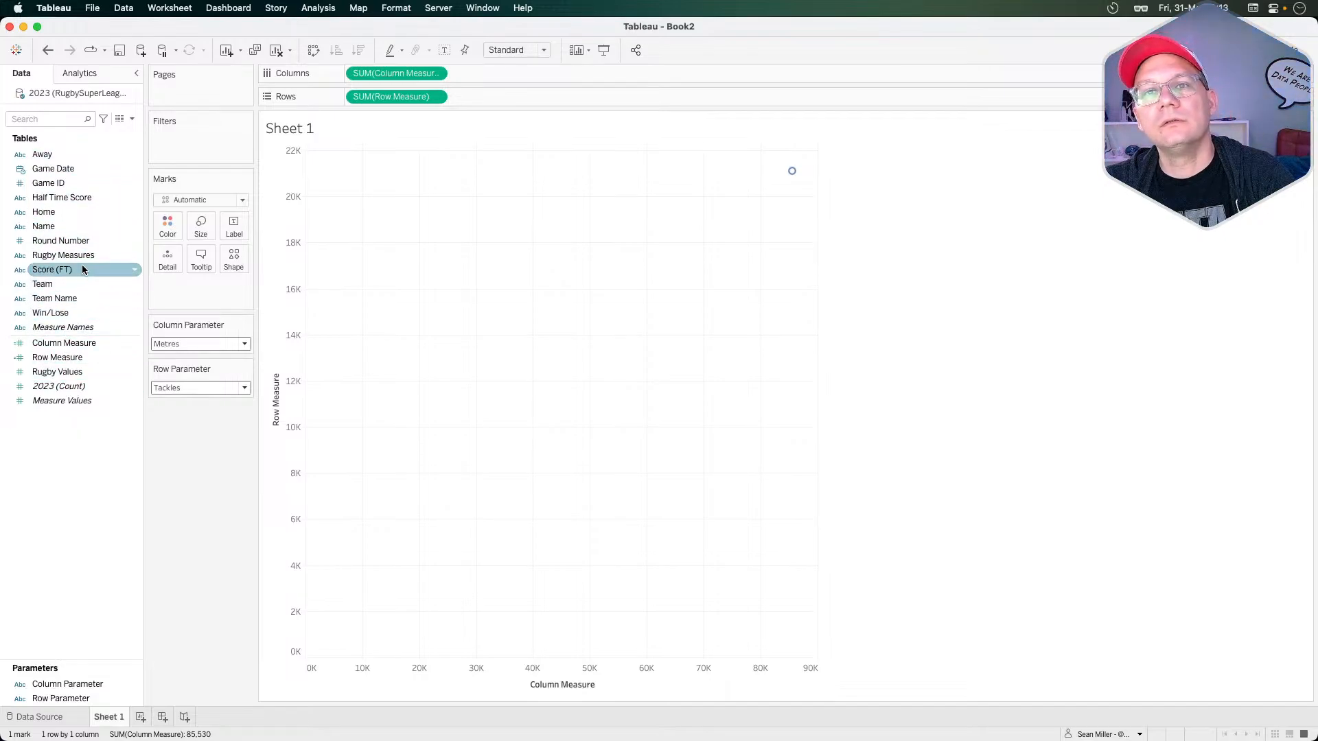
- Break the scatter plot down by Name as a detail and change the mark type to Circle
left_click_drag(83, 228, 166, 259)
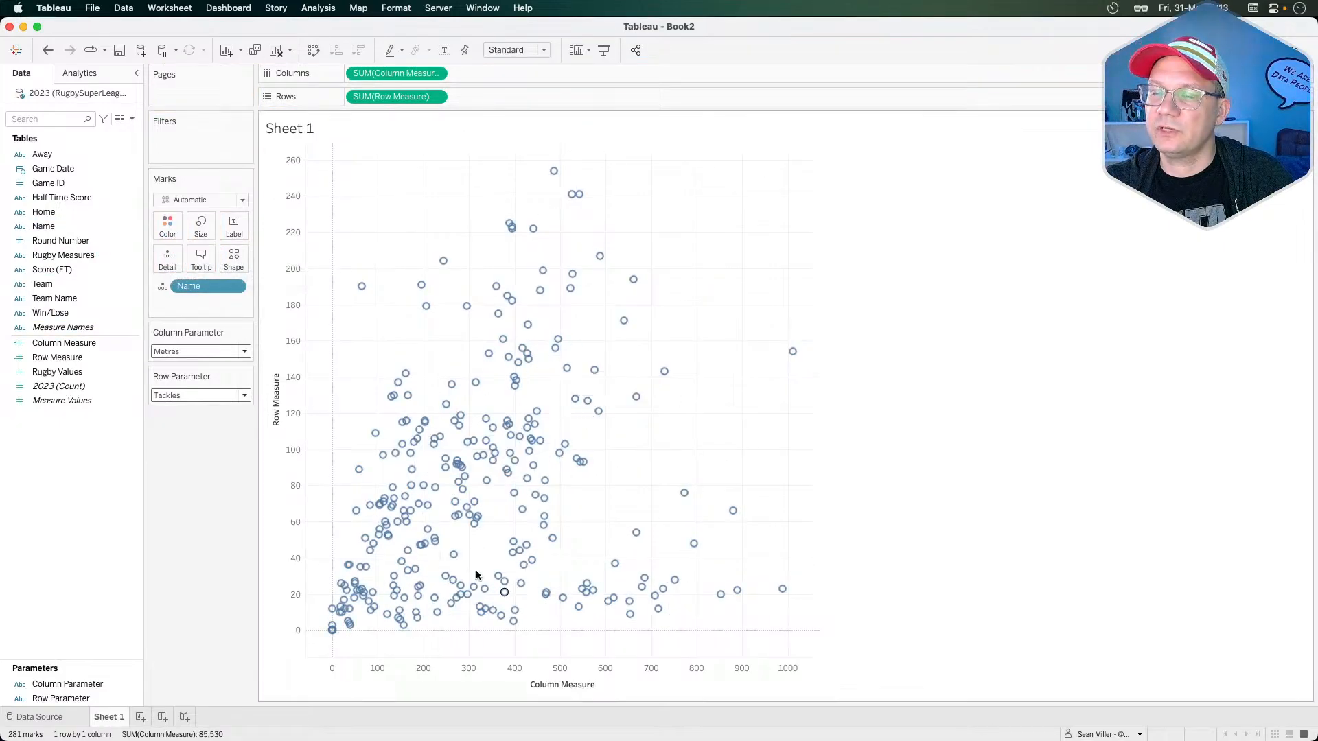
left_click(205, 200)
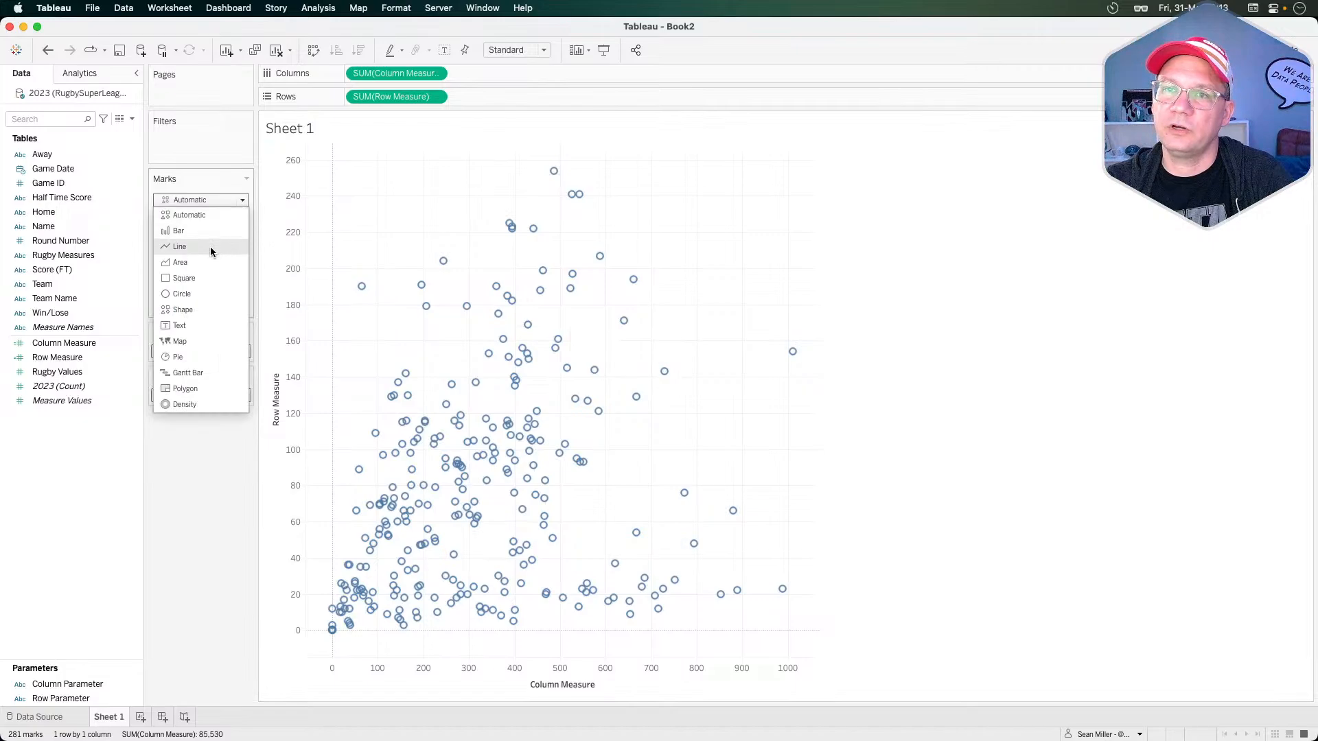
left_click(195, 293)
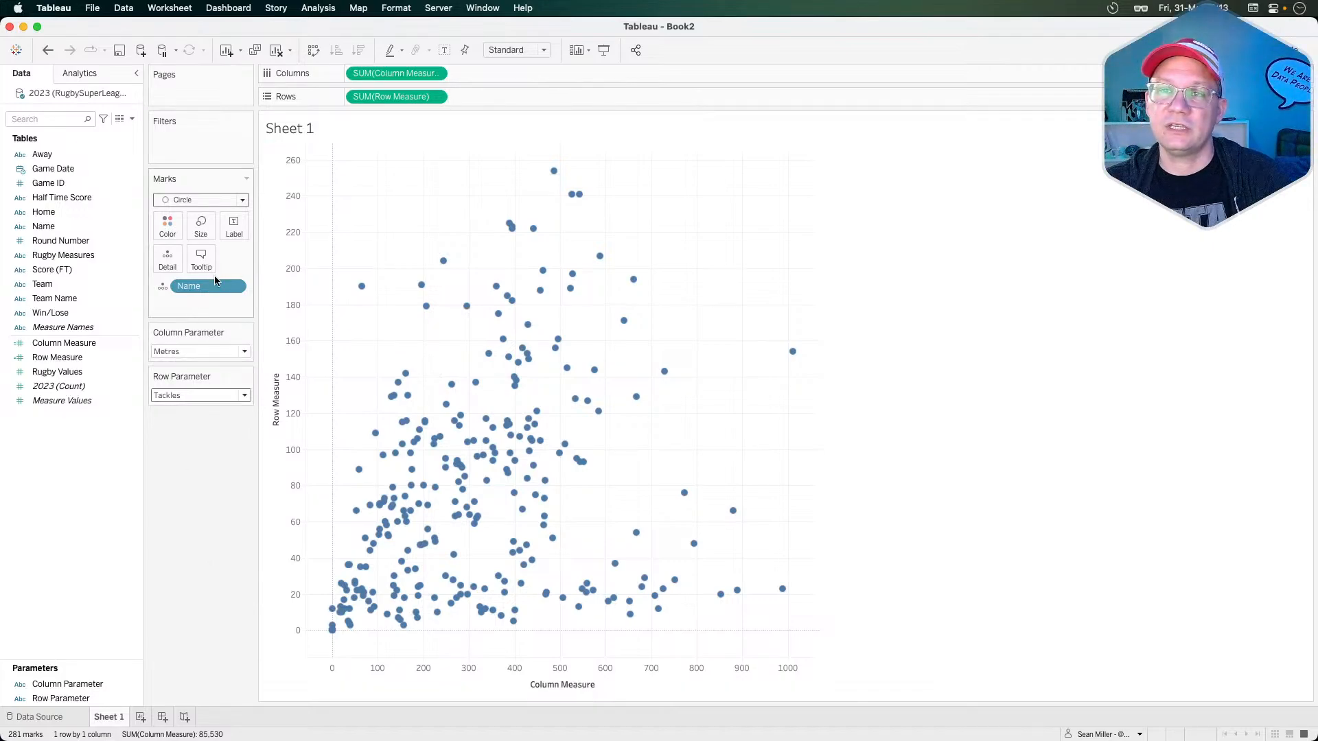
- Create a calculated field named No. of Games with the formula COUNTD([Game ID]) and use it to size the circles
right_click(67, 451)
left_click(88, 461)
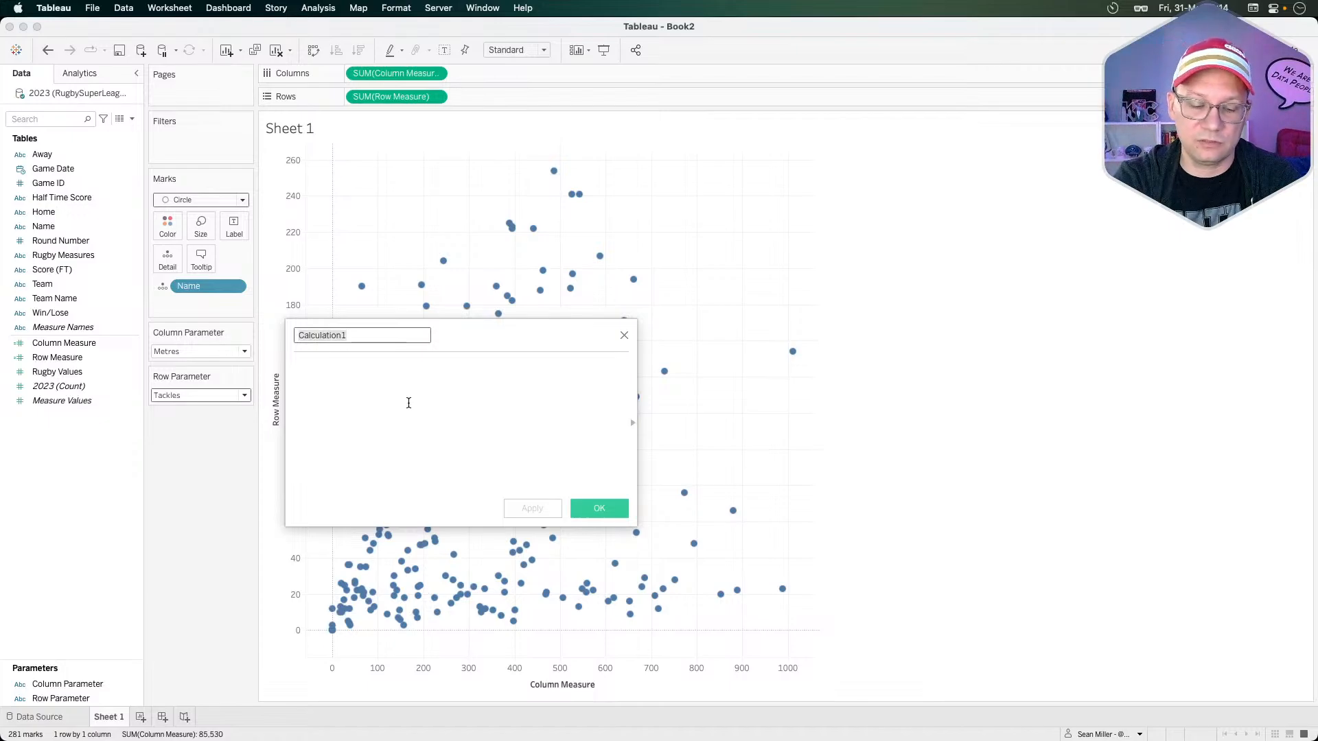
type("No. of Games")
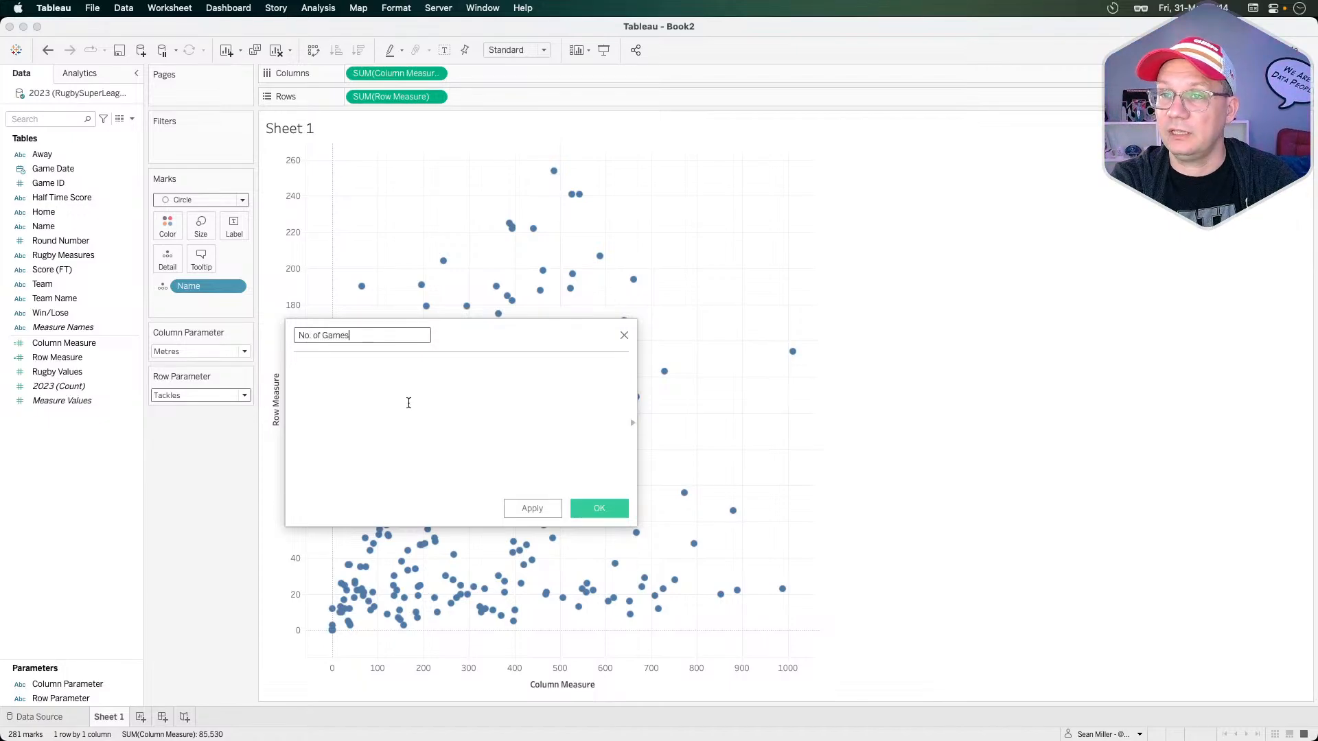
left_click(408, 403)
type("countd")
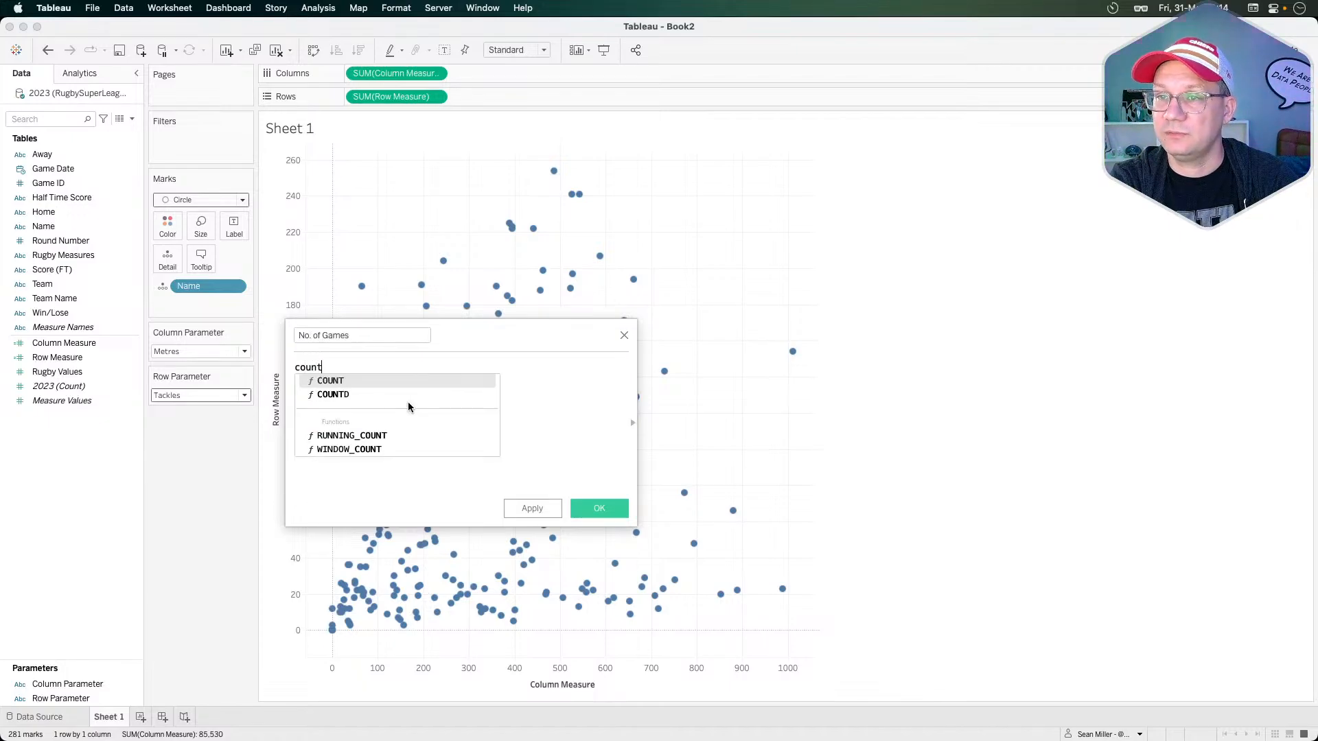
key("Return")
type("game")
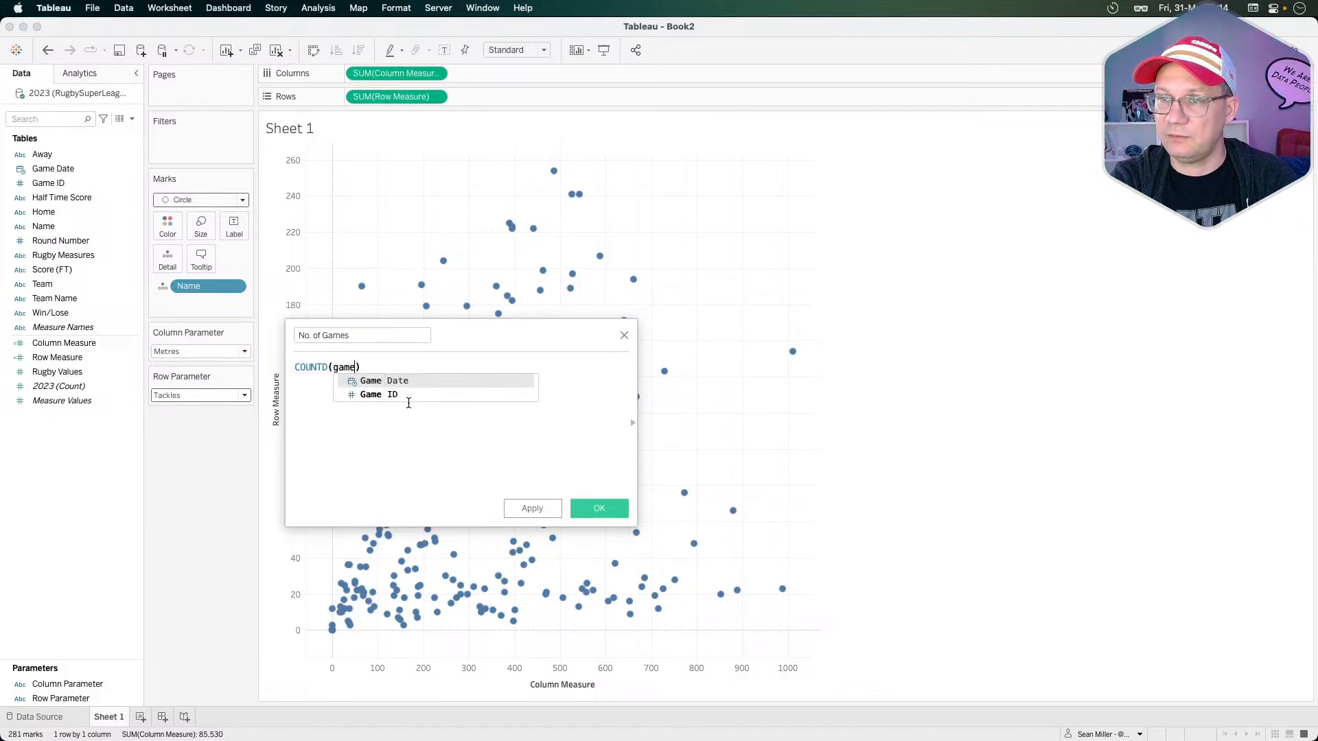
key("Down")
key("Return")
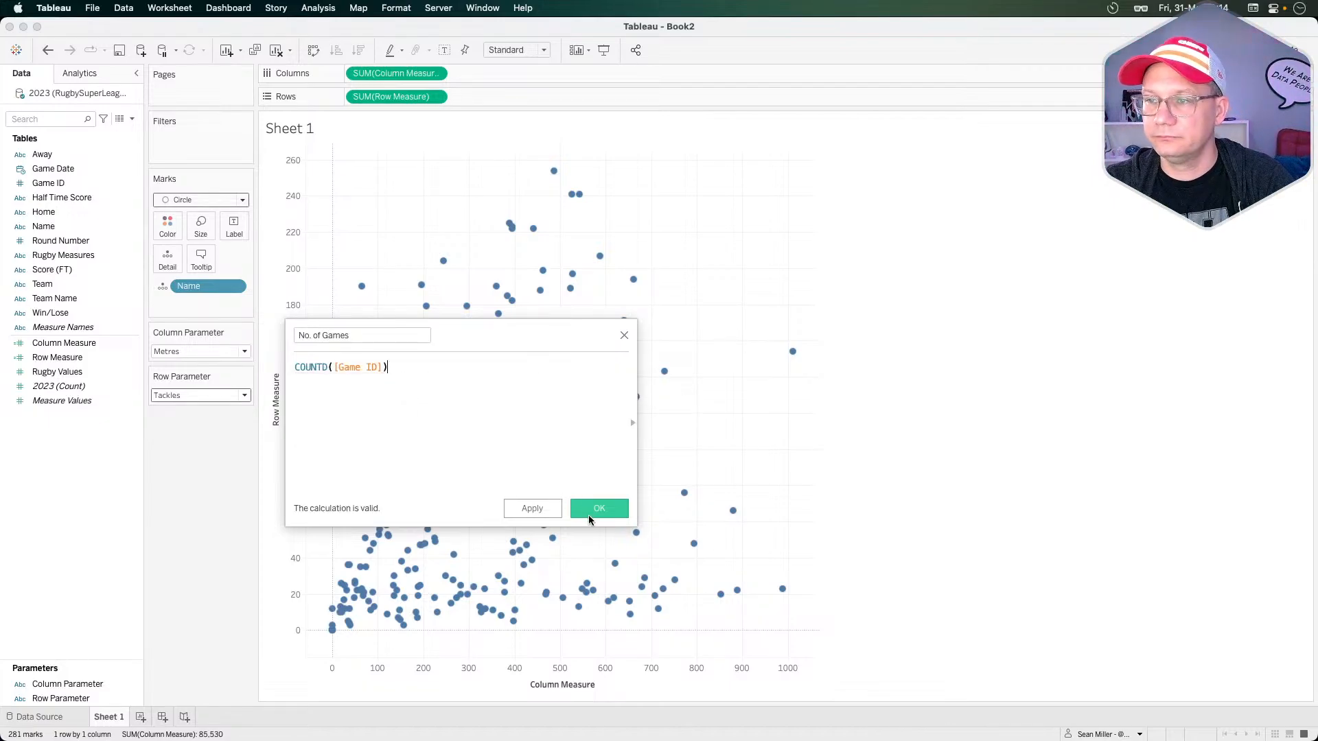
left_click(597, 509)
left_click_drag(67, 358, 197, 232)
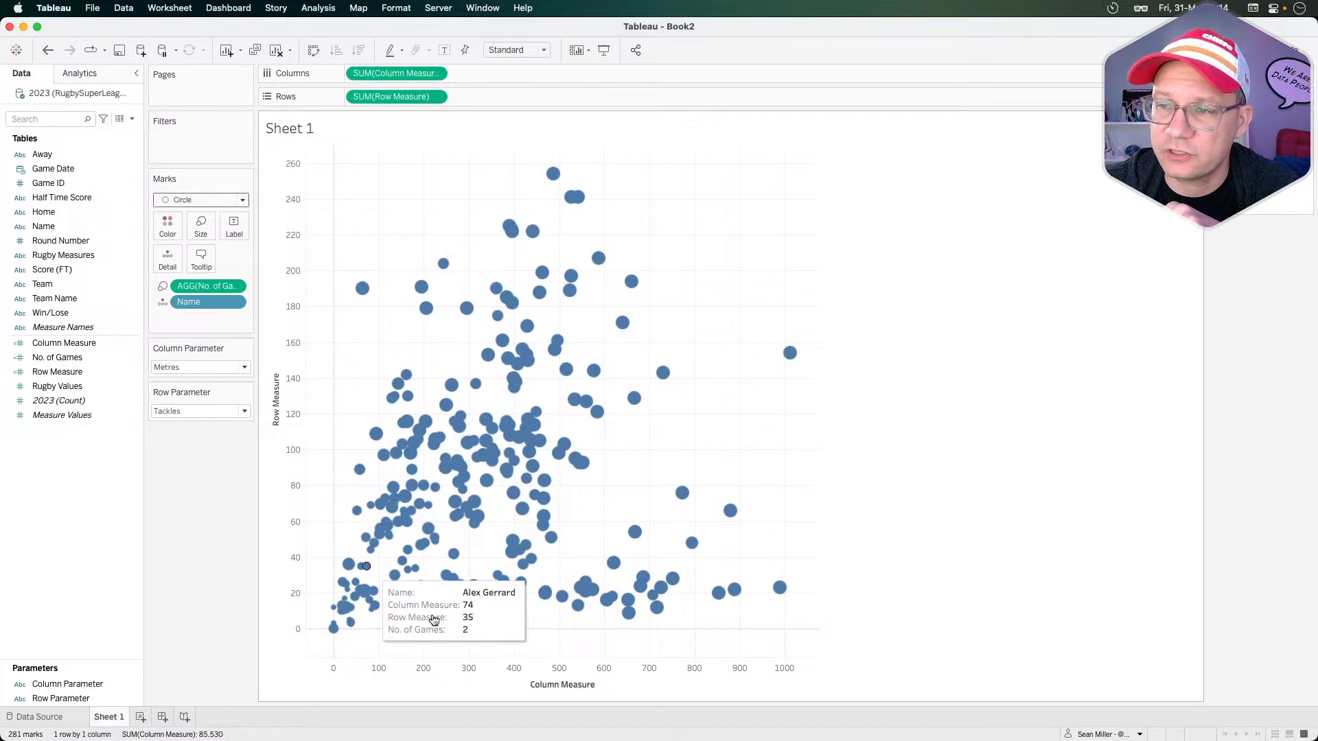
- Test the chart by switching Column Parameter to Attacking kicks and back to Metres
left_click(249, 365)
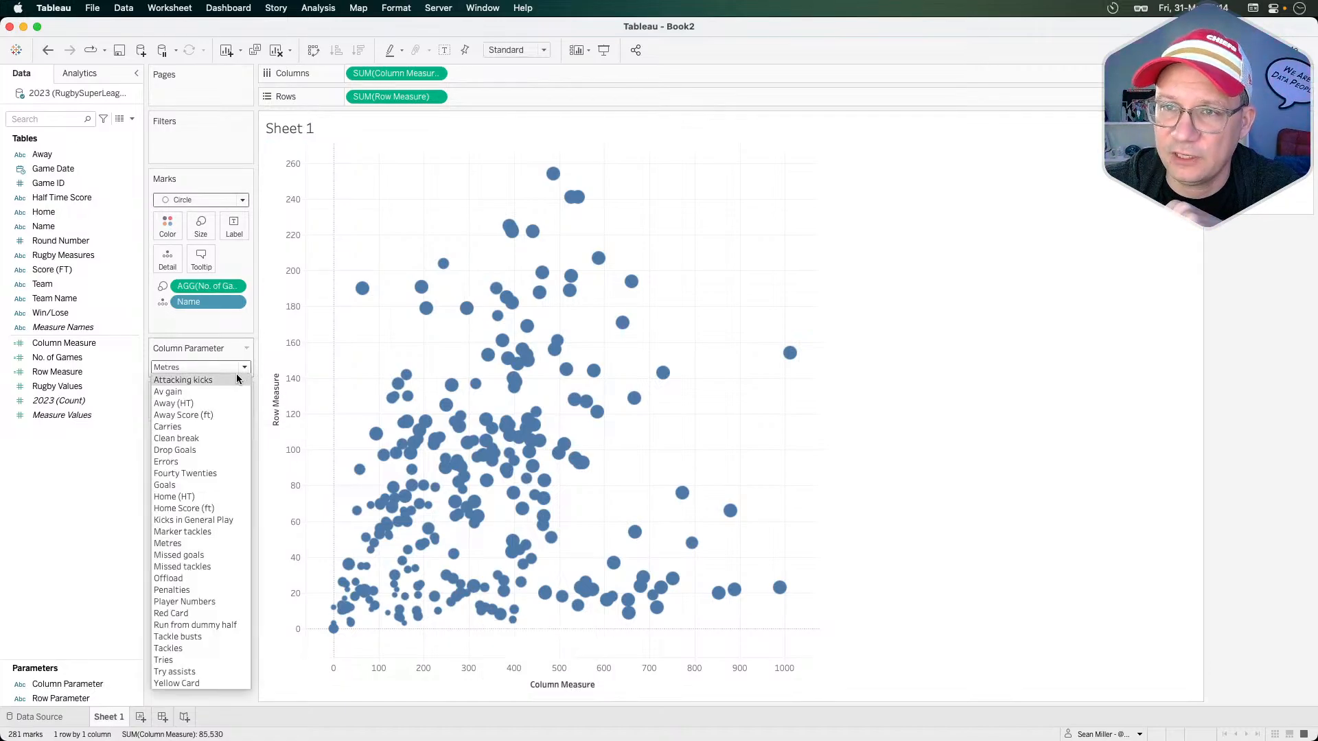
left_click(224, 380)
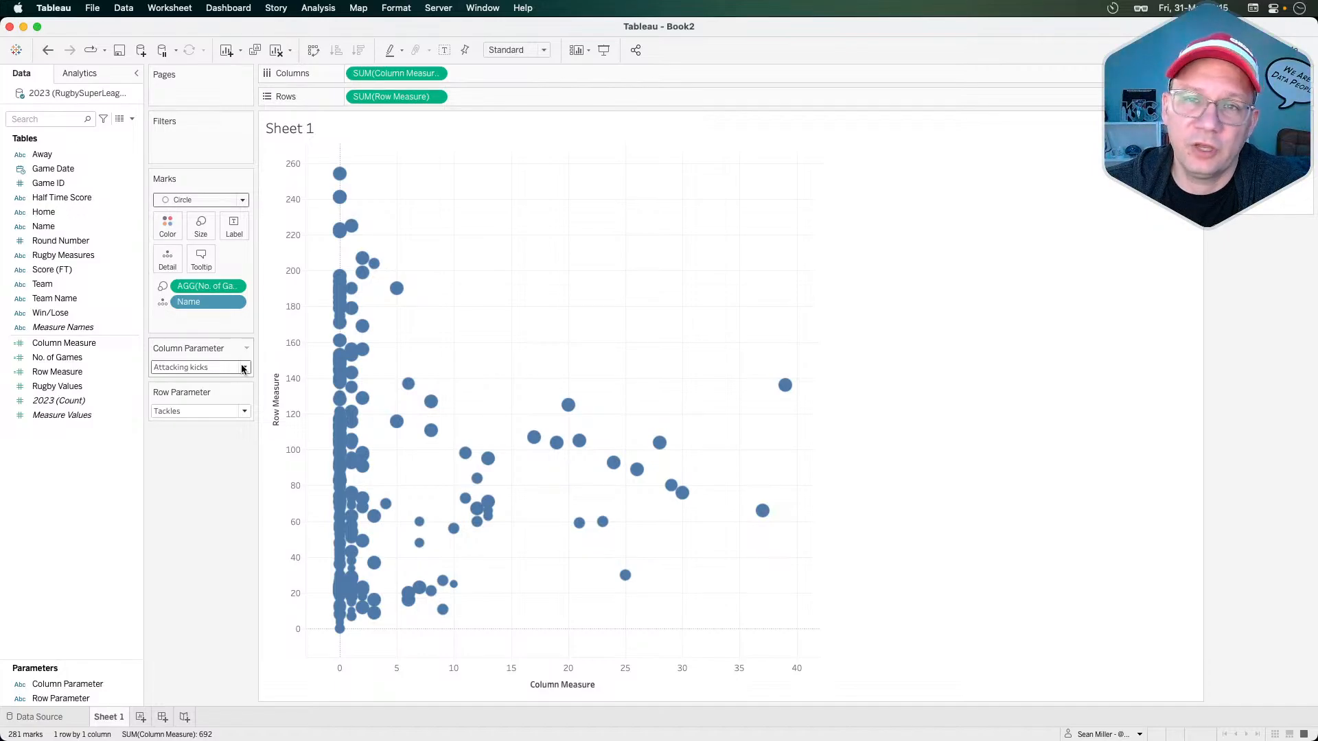
left_click(242, 368)
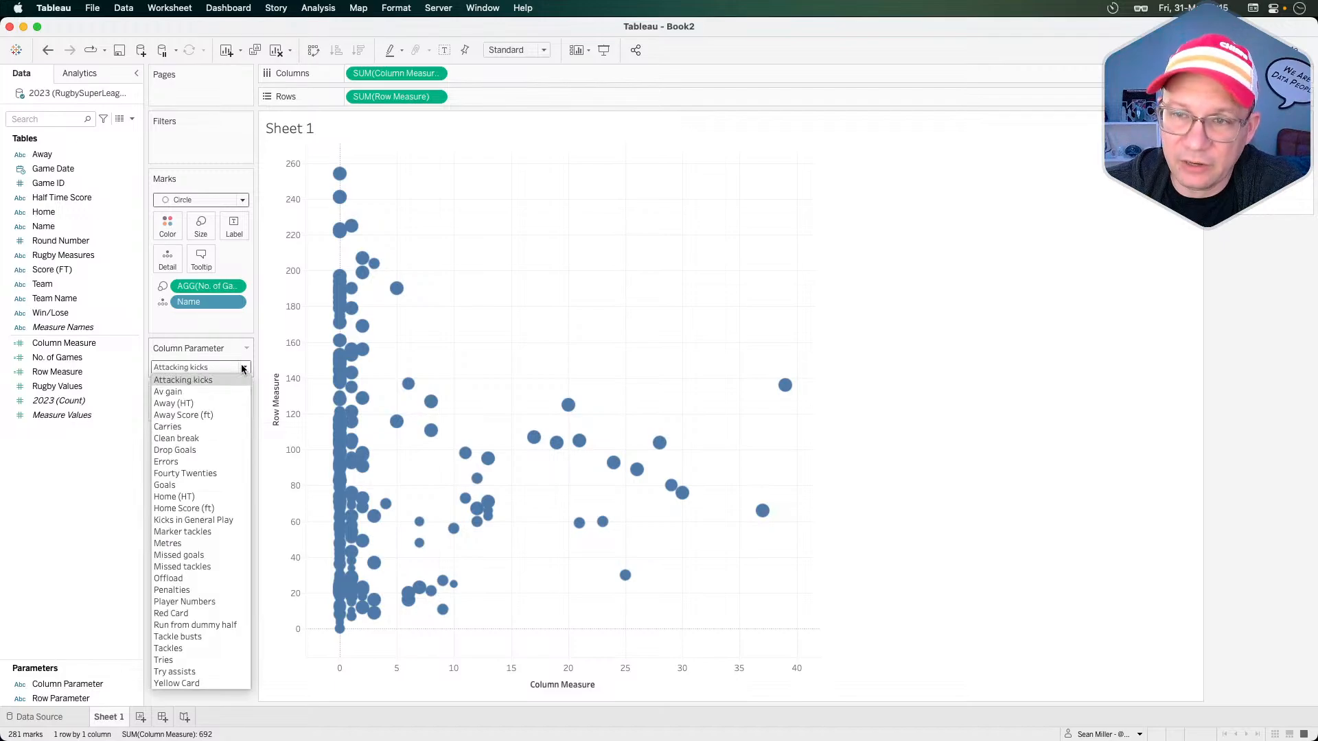
left_click(209, 540)
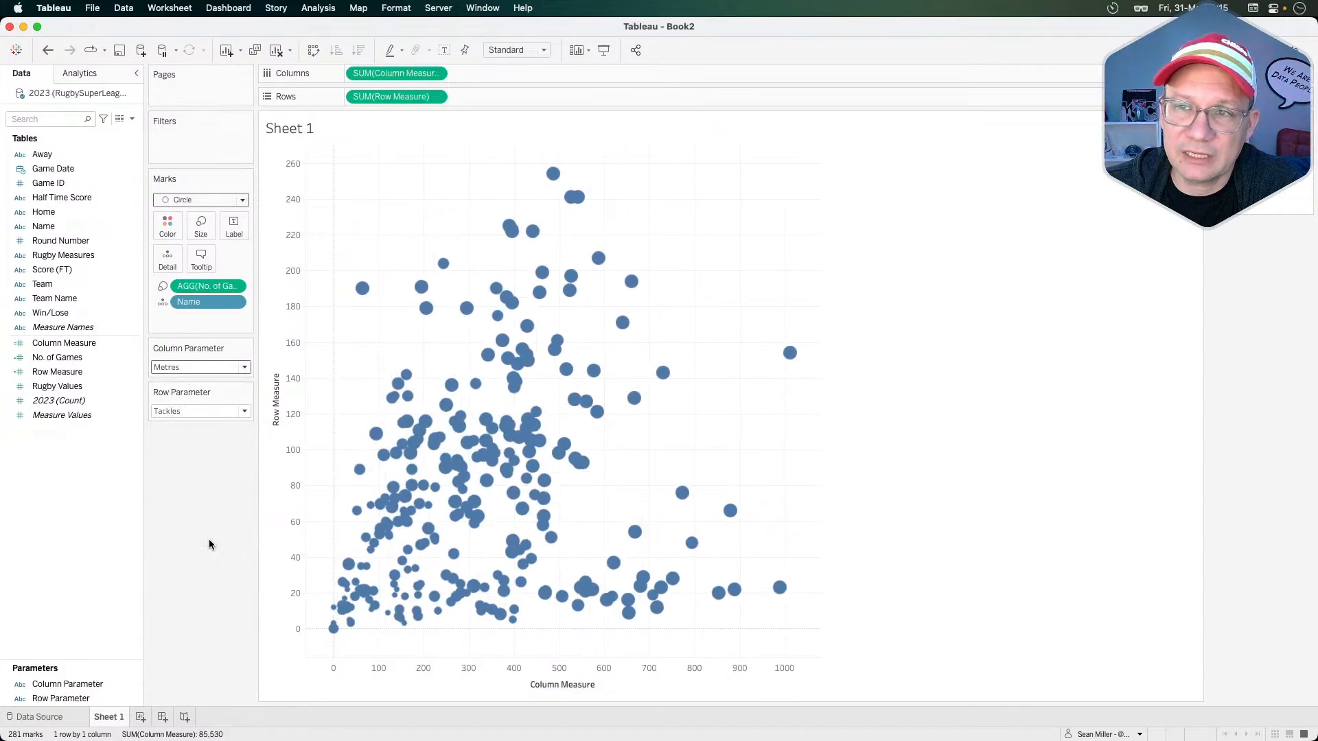
- Make the Row Measure axis title use the value of Row Parameter
right_click(277, 393)
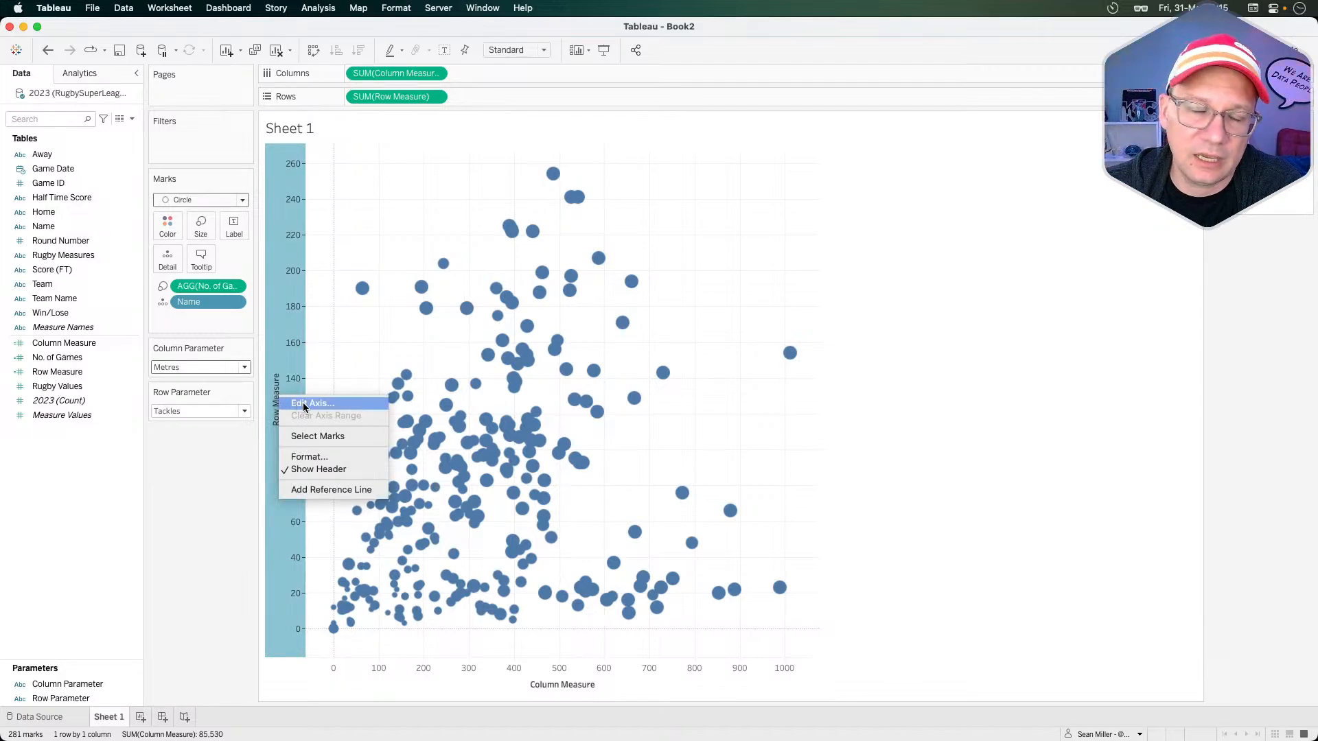
left_click(304, 405)
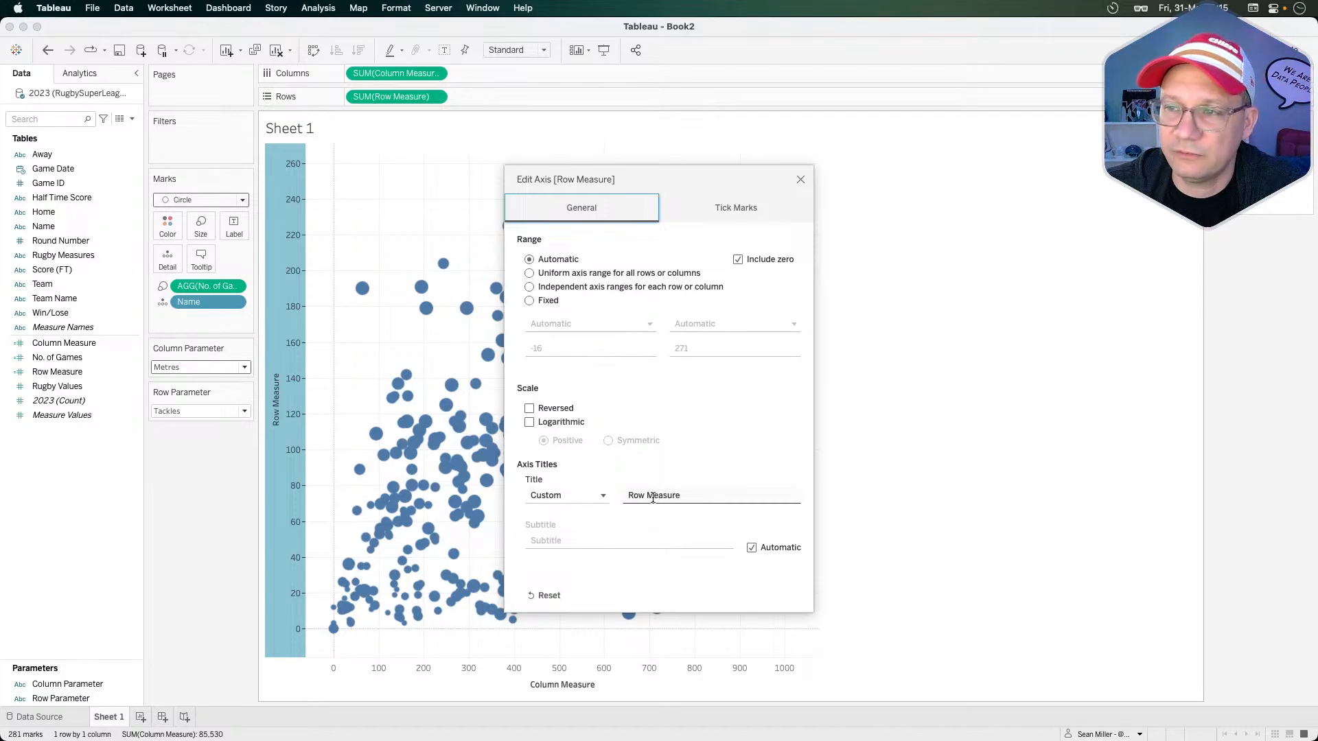
left_click(604, 496)
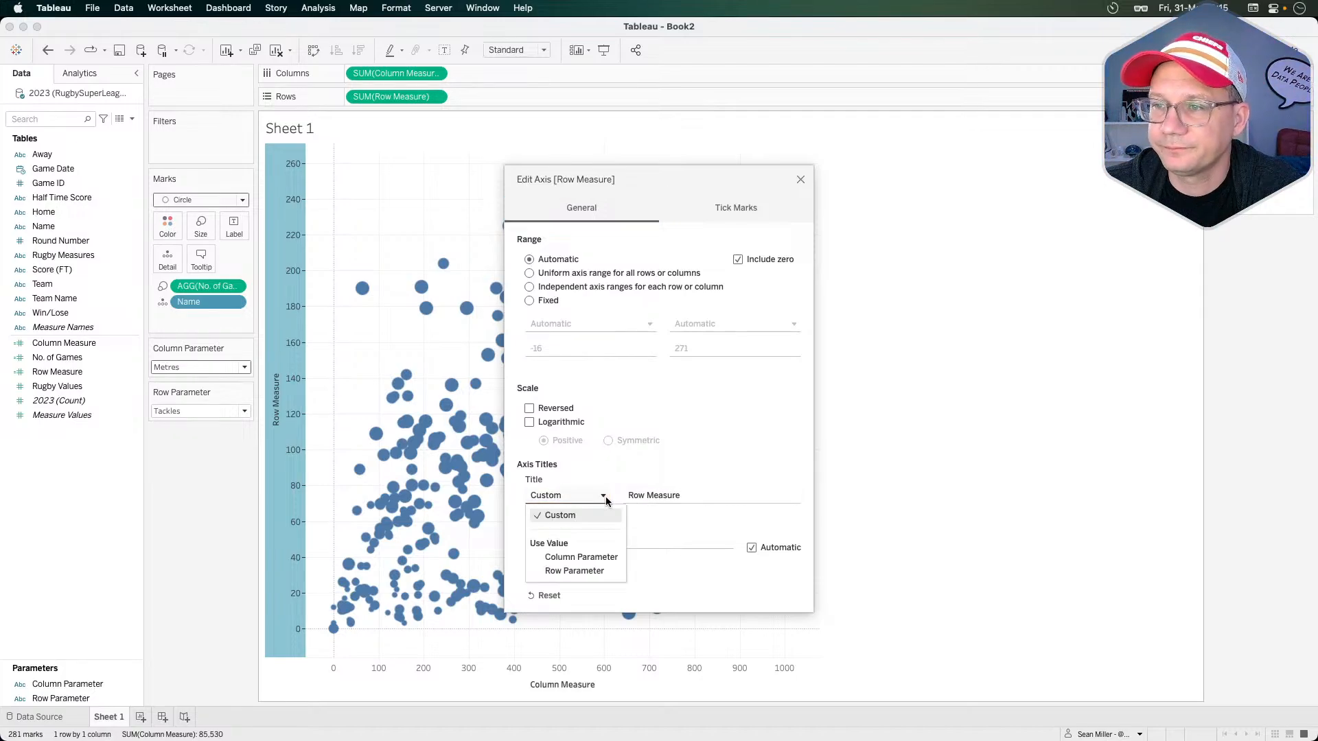
left_click(591, 571)
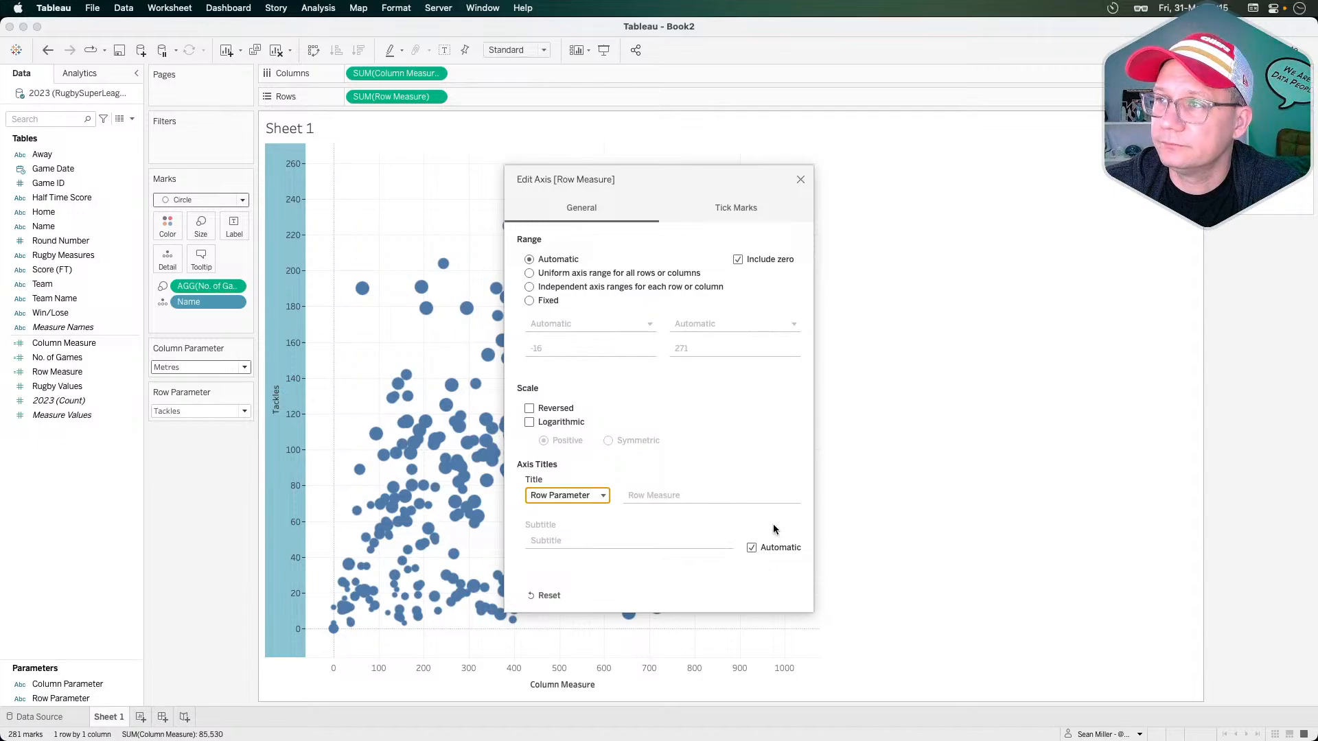
left_click(801, 180)
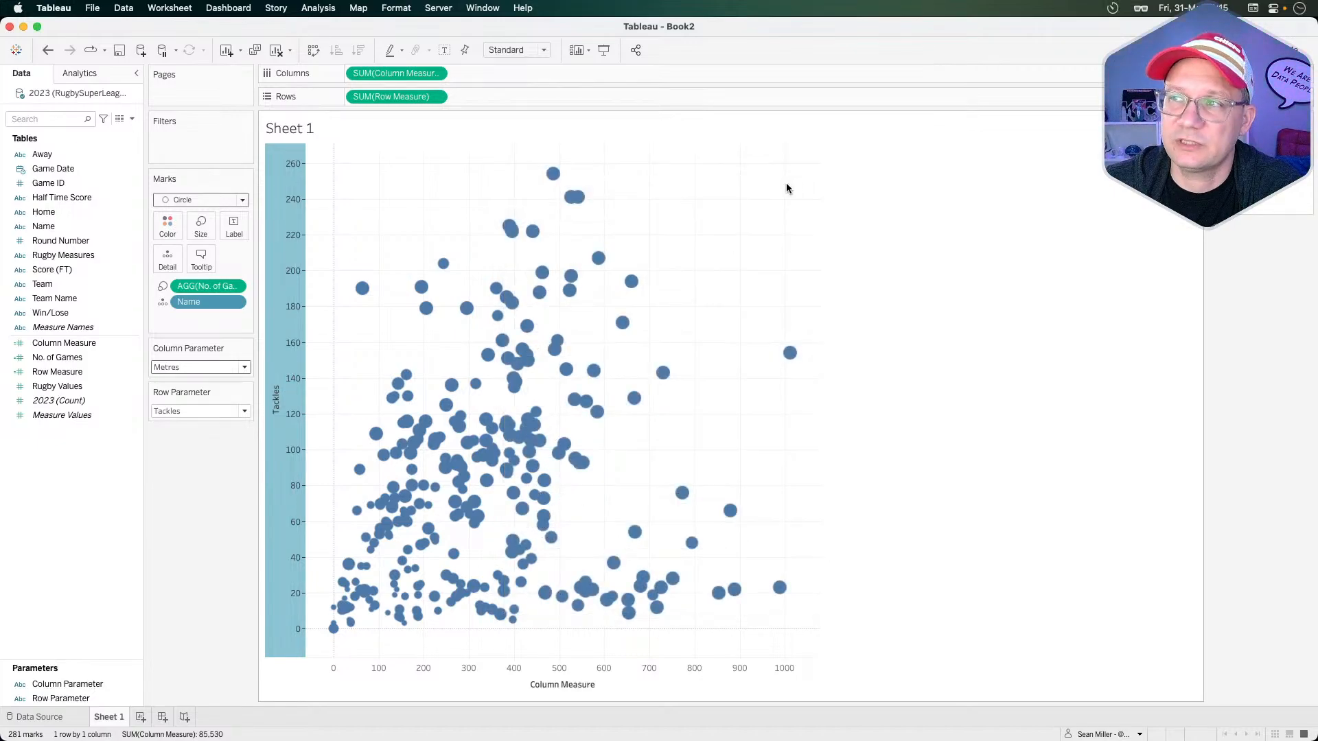
- Make the Column Measure axis title use the value of Column Parameter
right_click(562, 682)
left_click(603, 584)
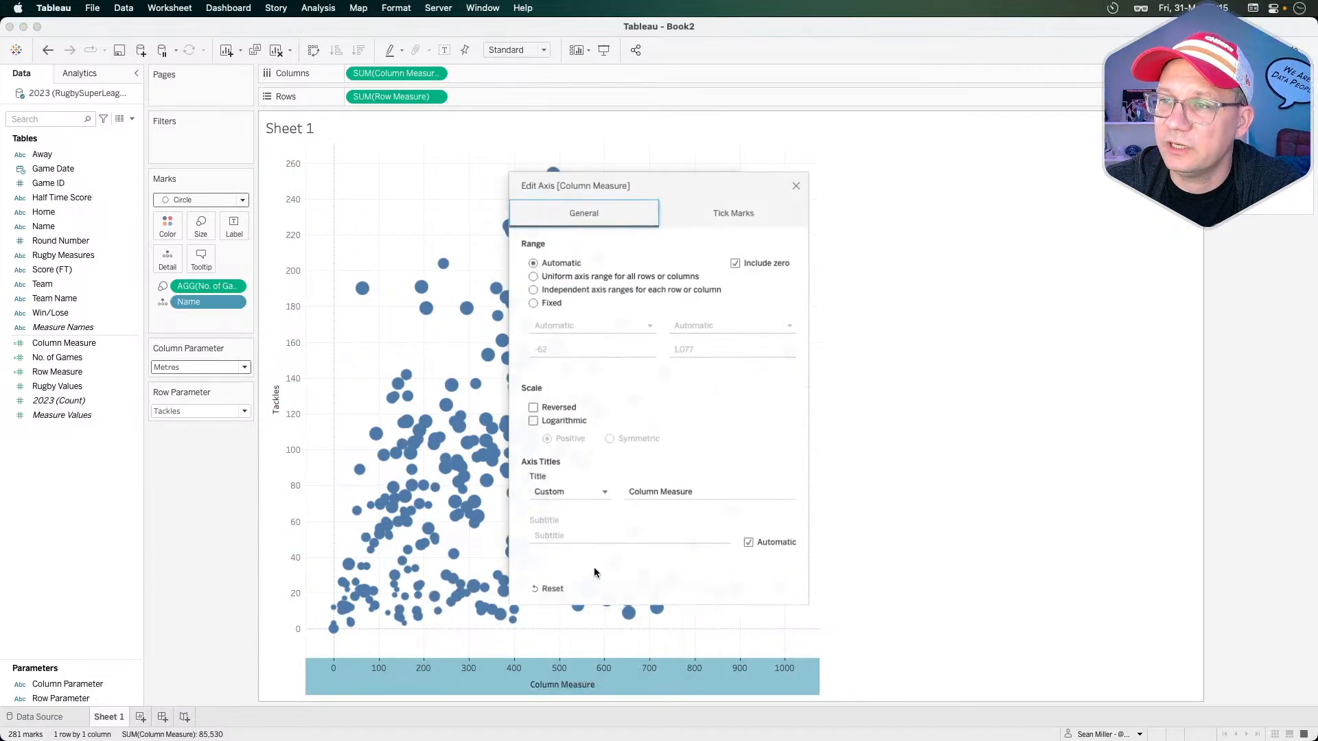
left_click(566, 495)
left_click(573, 559)
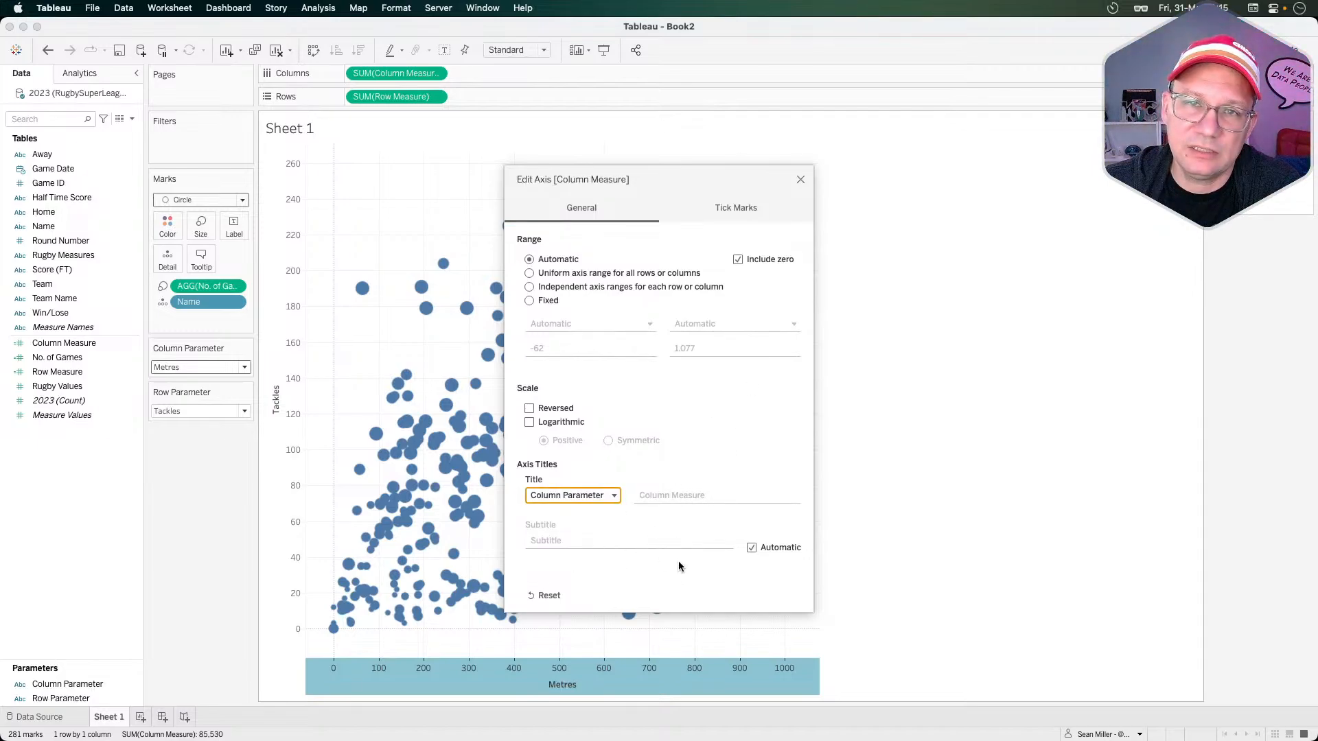
left_click(800, 181)
mouse_move(407, 430)
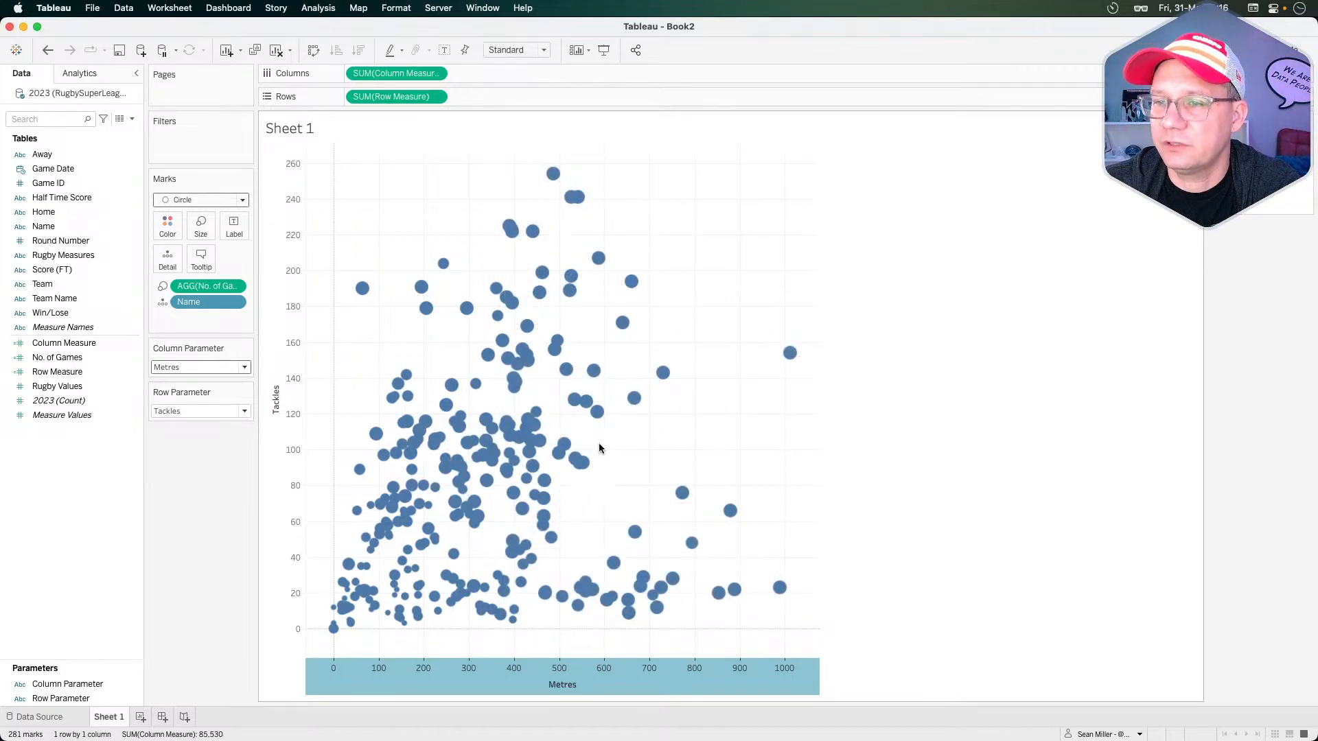
left_click(181, 470)
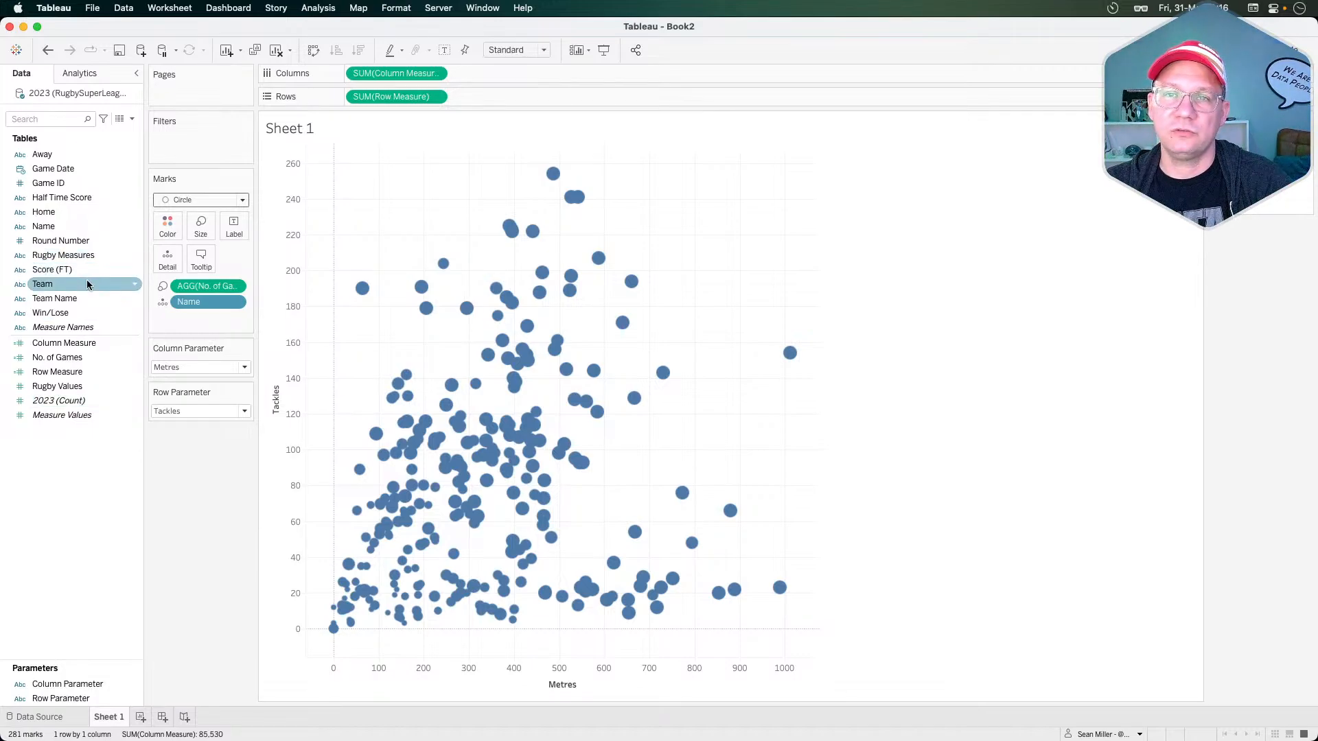
- Try splitting the scatter plot into columns by Team Name, and take the field off again
left_click_drag(74, 300, 356, 74)
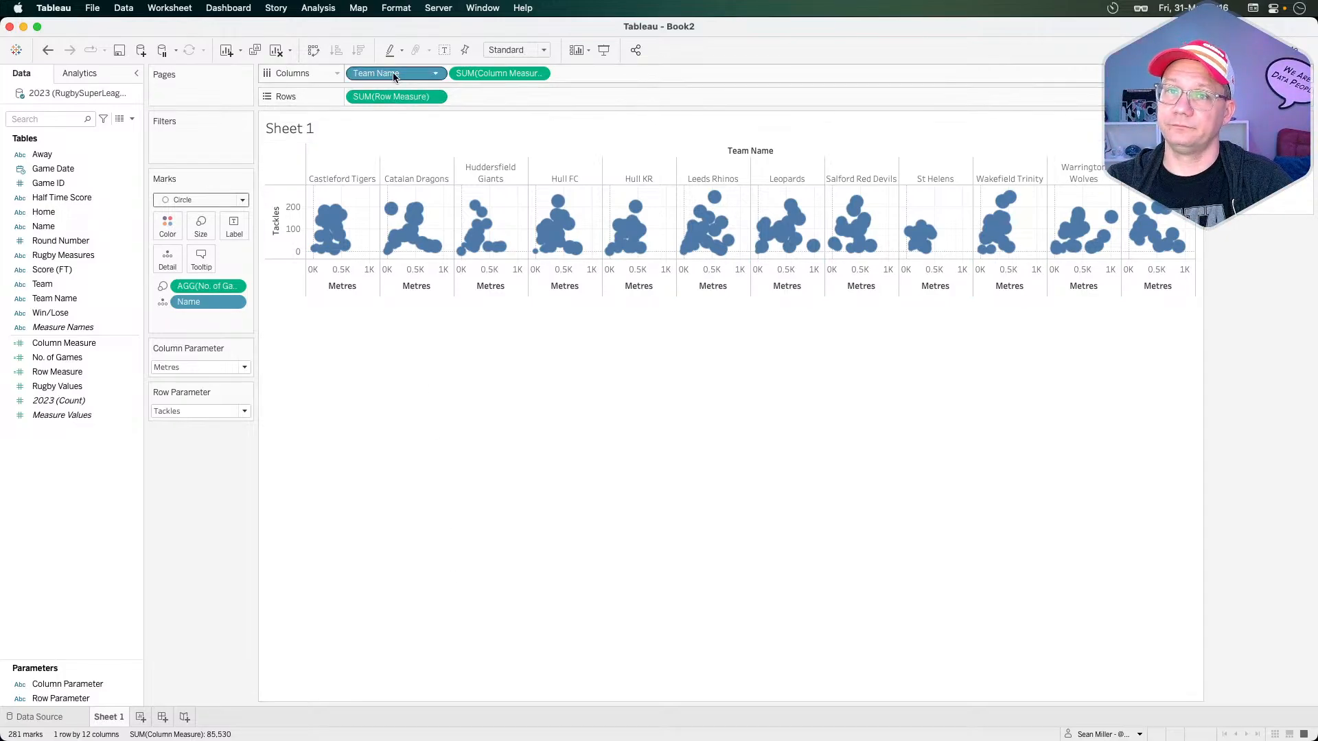
left_click_drag(393, 75, 196, 532)
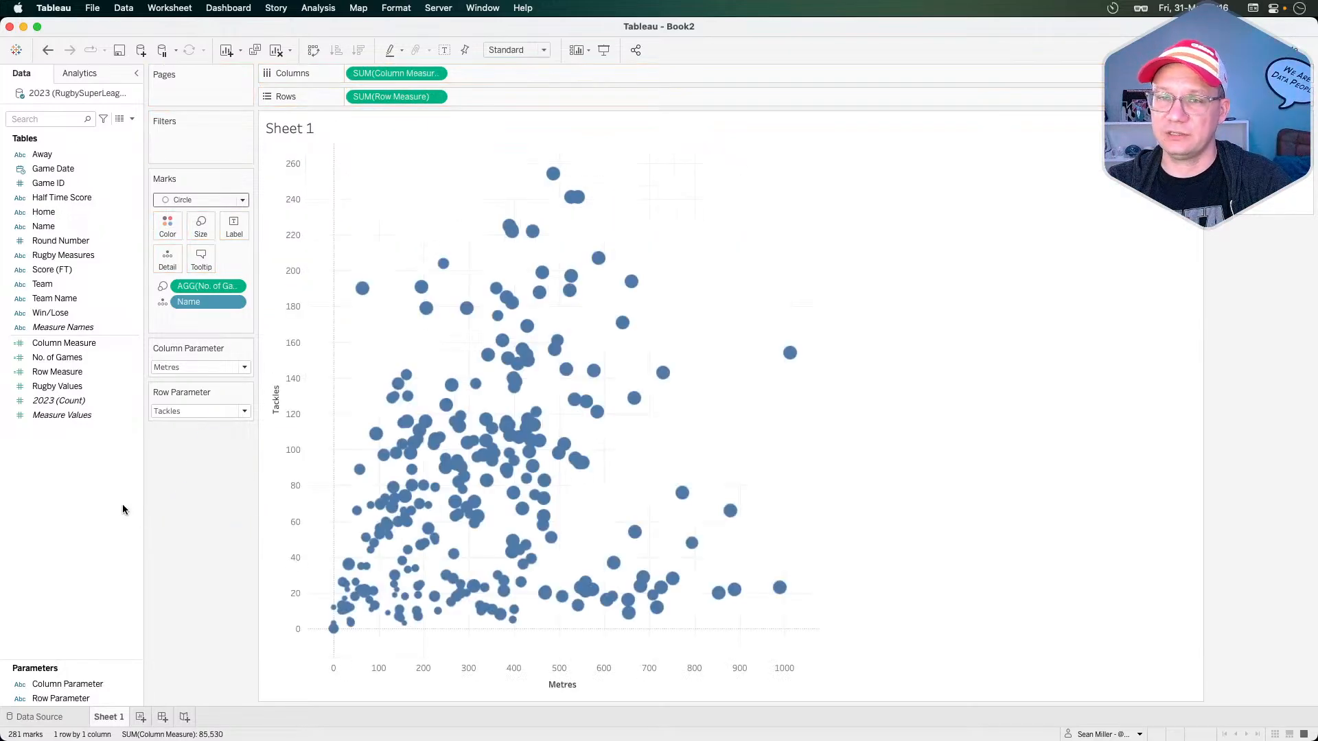
- Switch to Chrome and search the web for "tableau trellis chart" in a new tab
key("super+Tab")
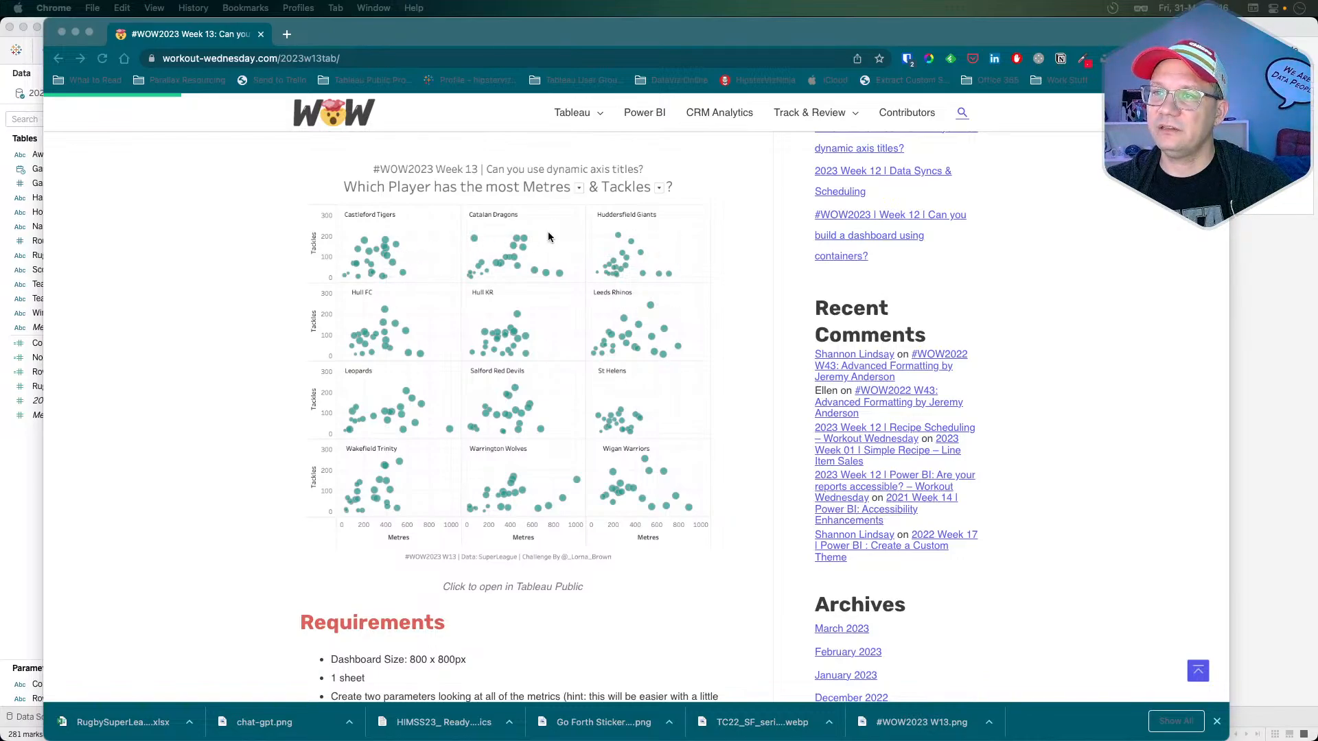
left_click(176, 392)
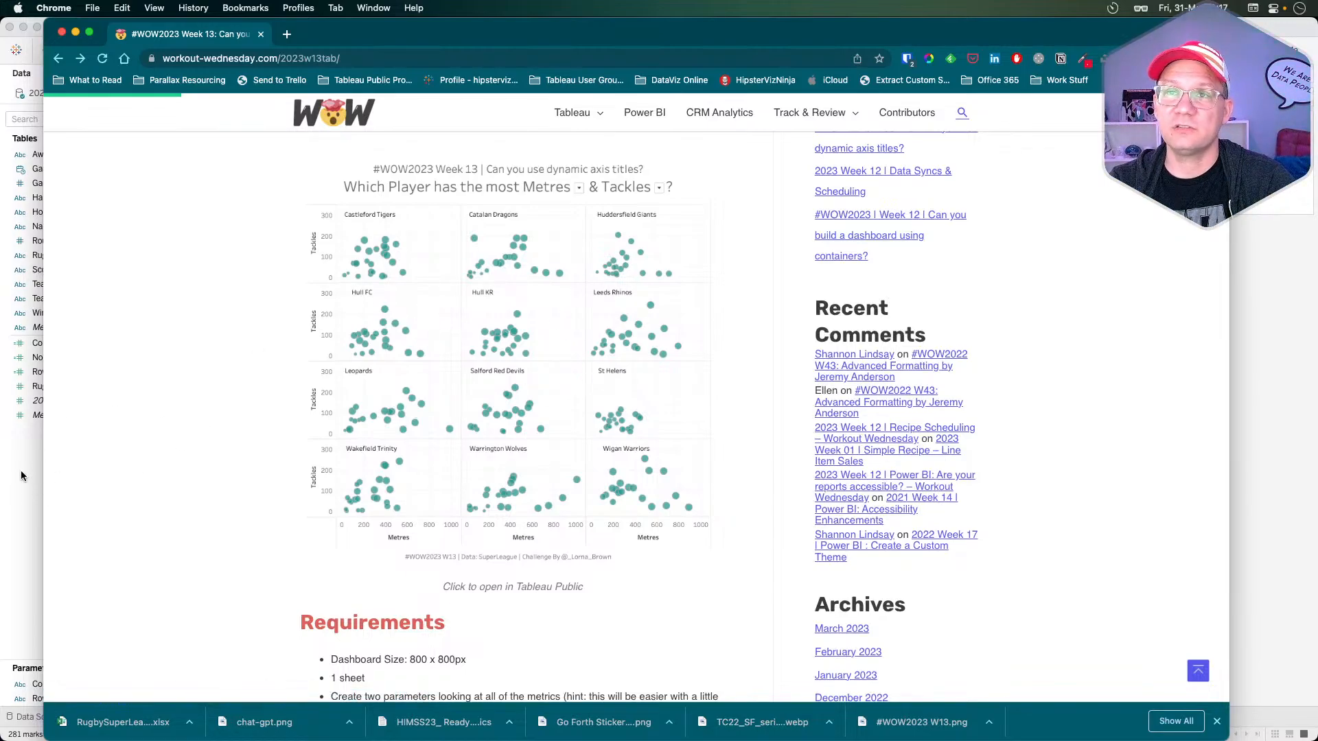
left_click(286, 36)
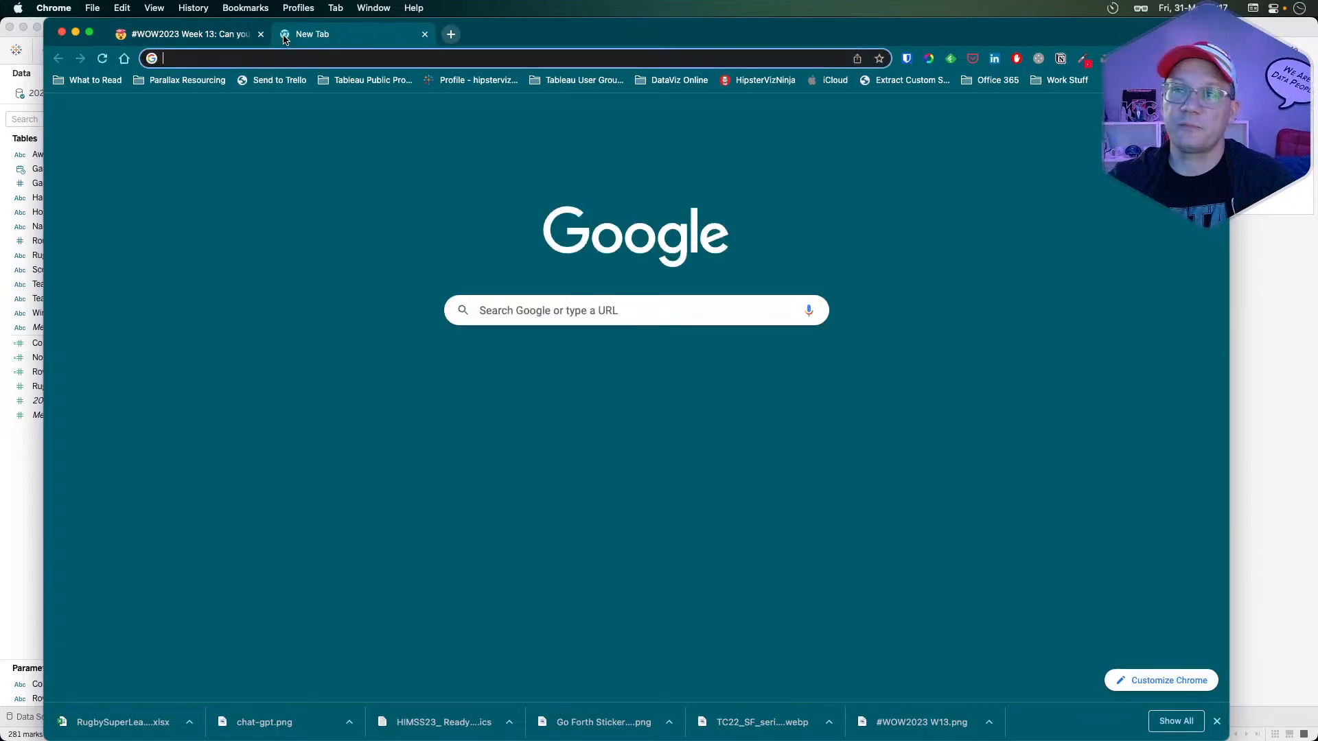
type("tableau")
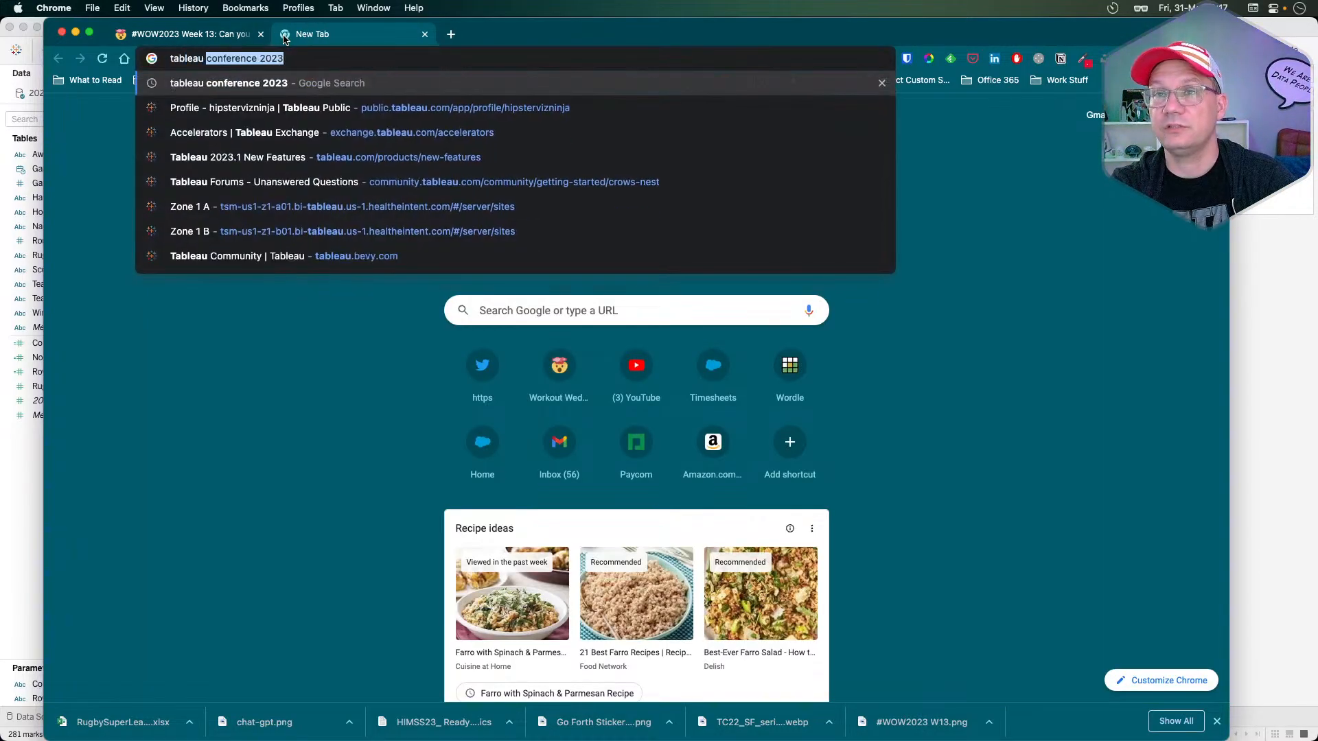
type(" trellis")
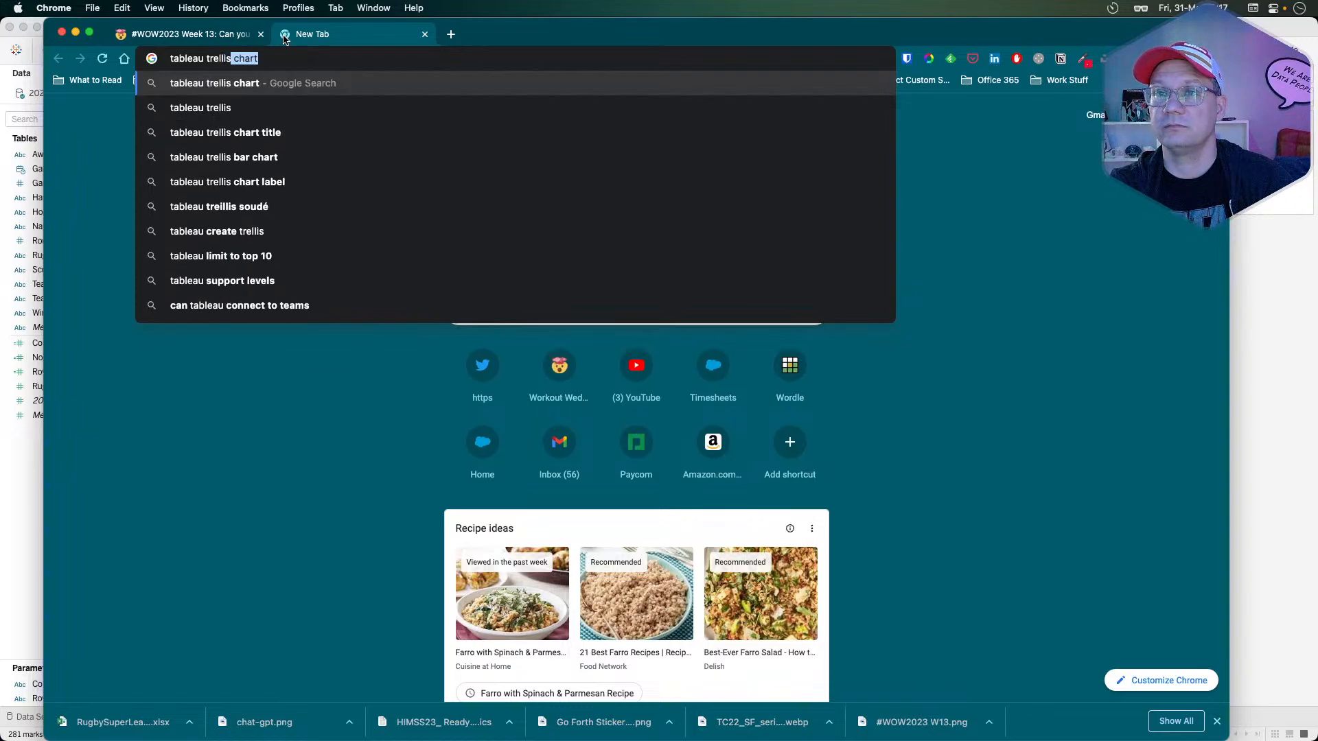
key("Return")
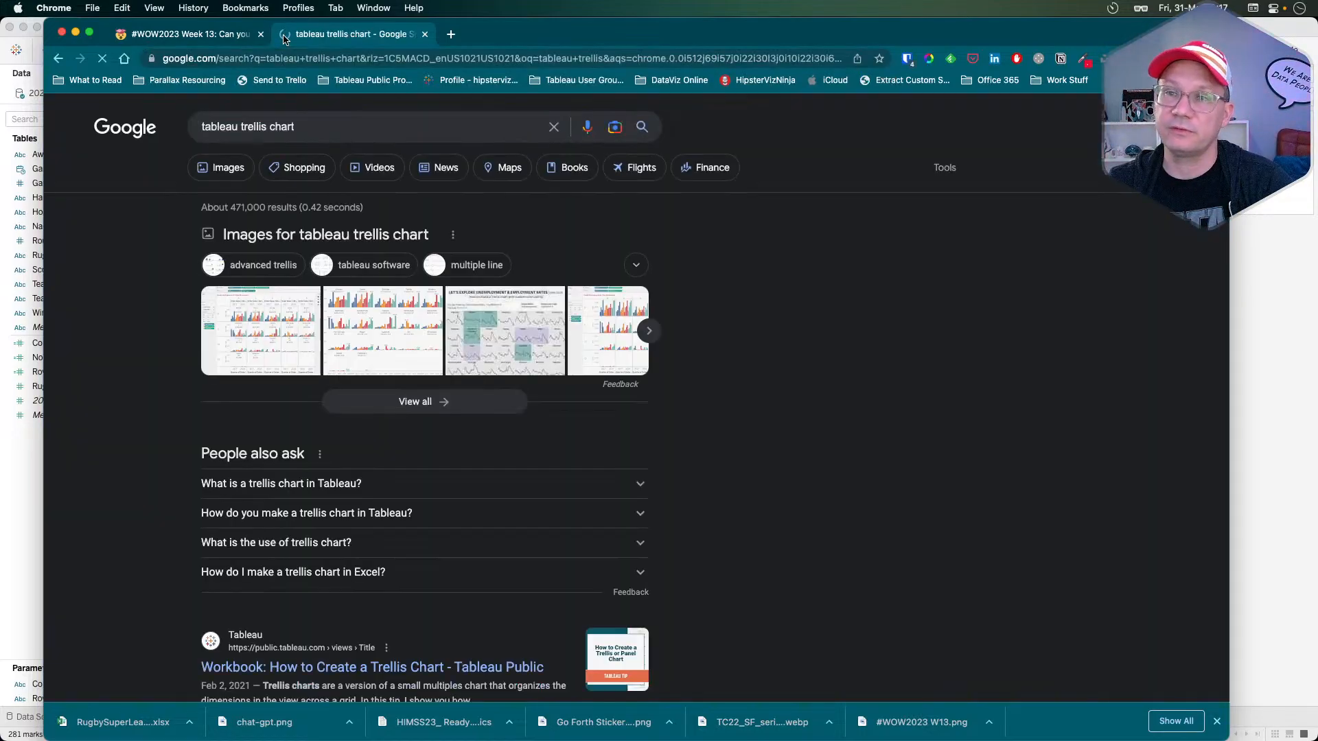
- Open the phData article Trellis Chart in Tableau and copy its Column formula ([Index] - 1) % [Total Columns]
scroll(143, 499, "down", 6)
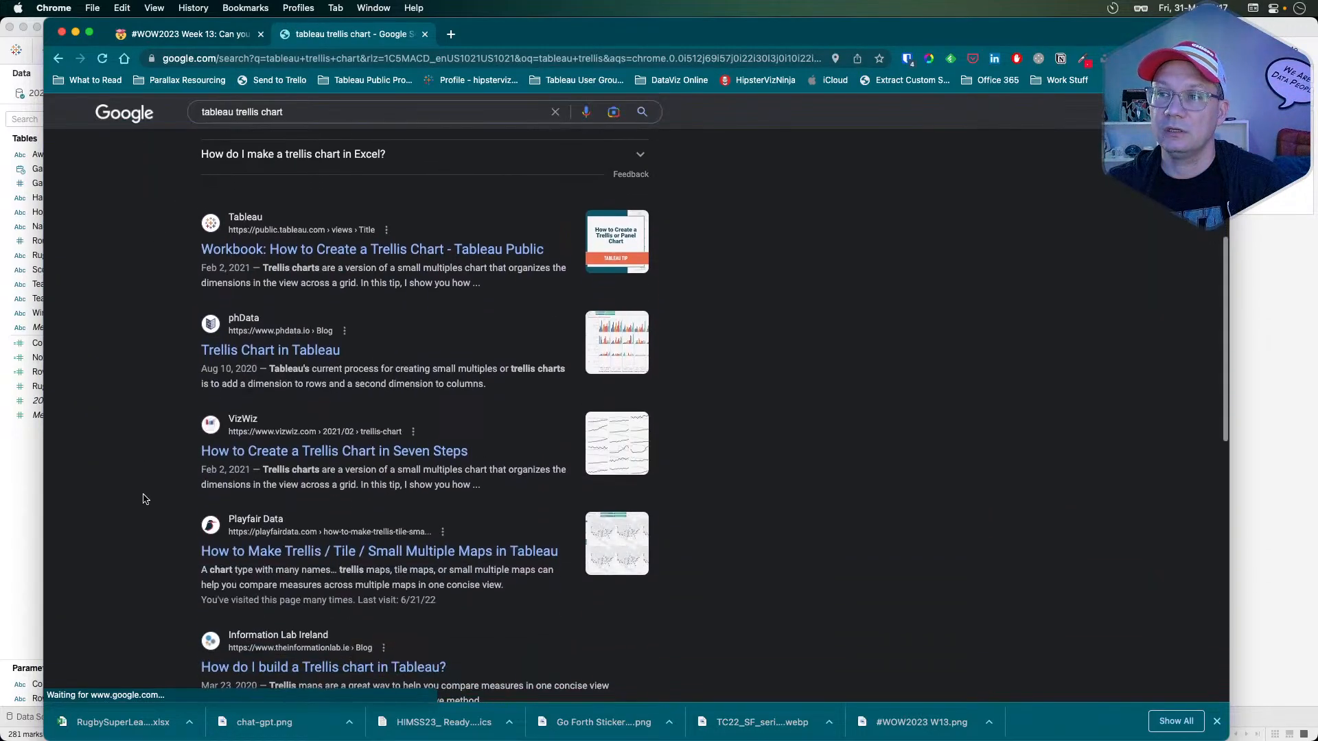
left_click(259, 346)
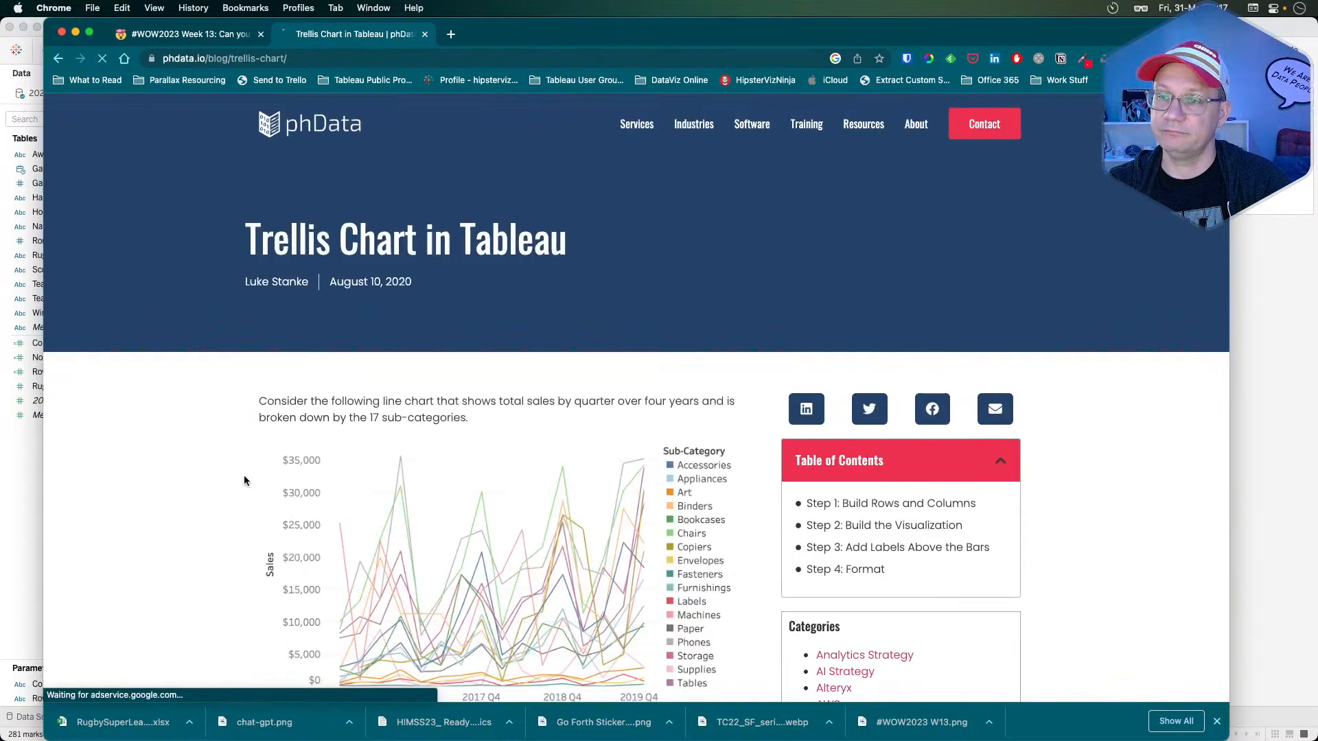
scroll(244, 475, "down", 8)
scroll(244, 478, "down", 4)
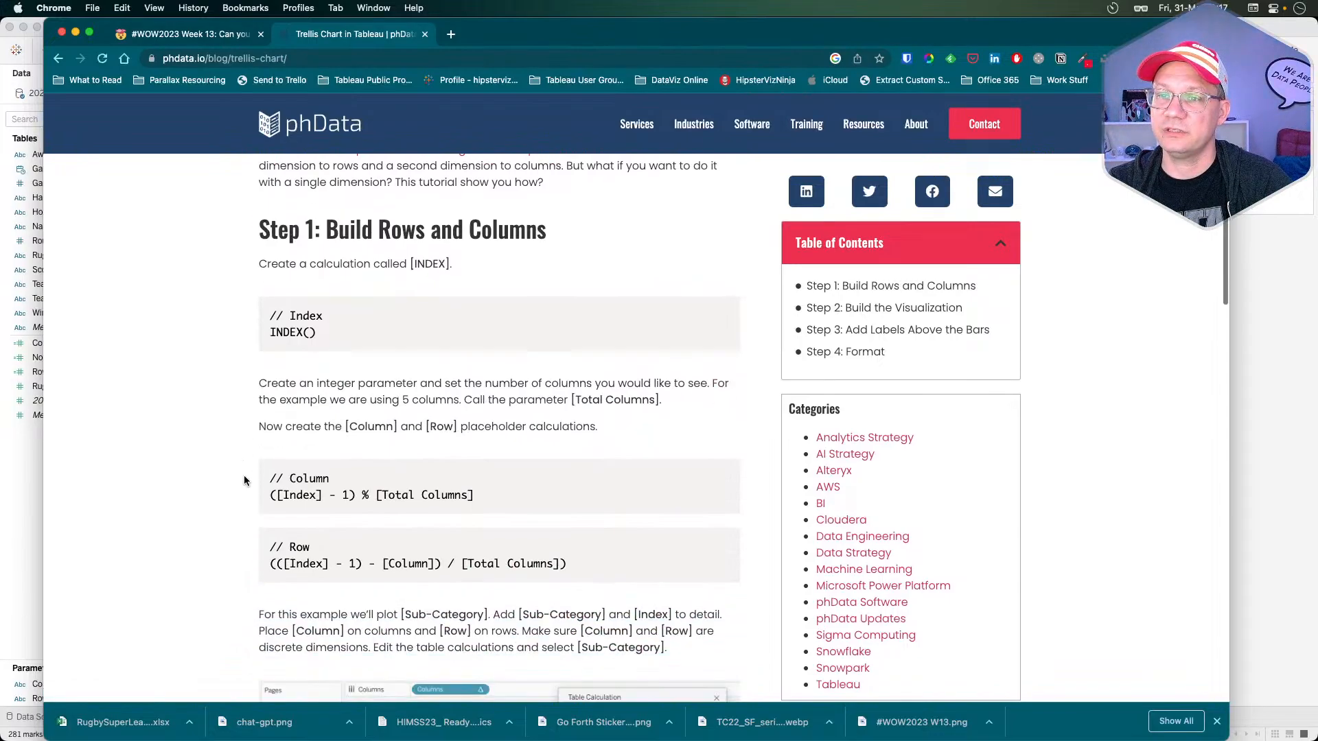
left_click_drag(516, 431, 270, 427)
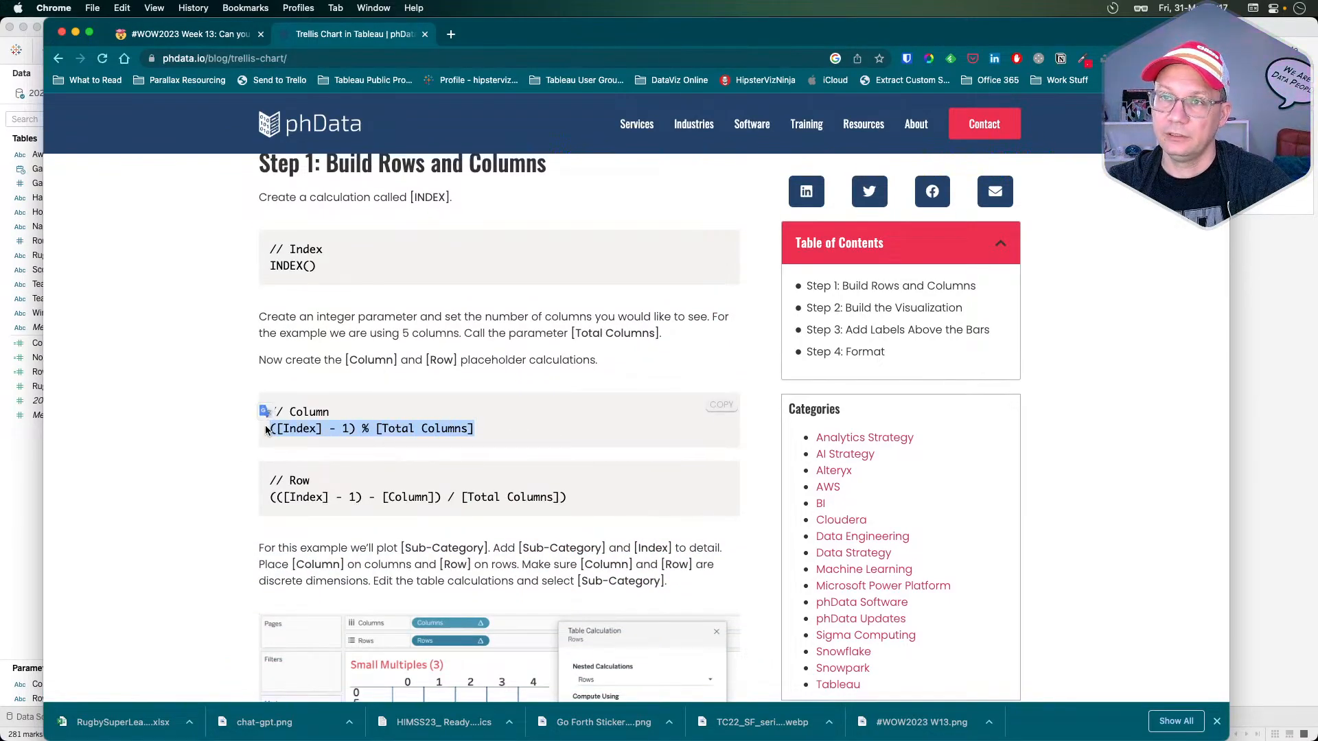
- Switch back to Tableau and create a calculated field named Index with the formula Index()
key("super+Tab")
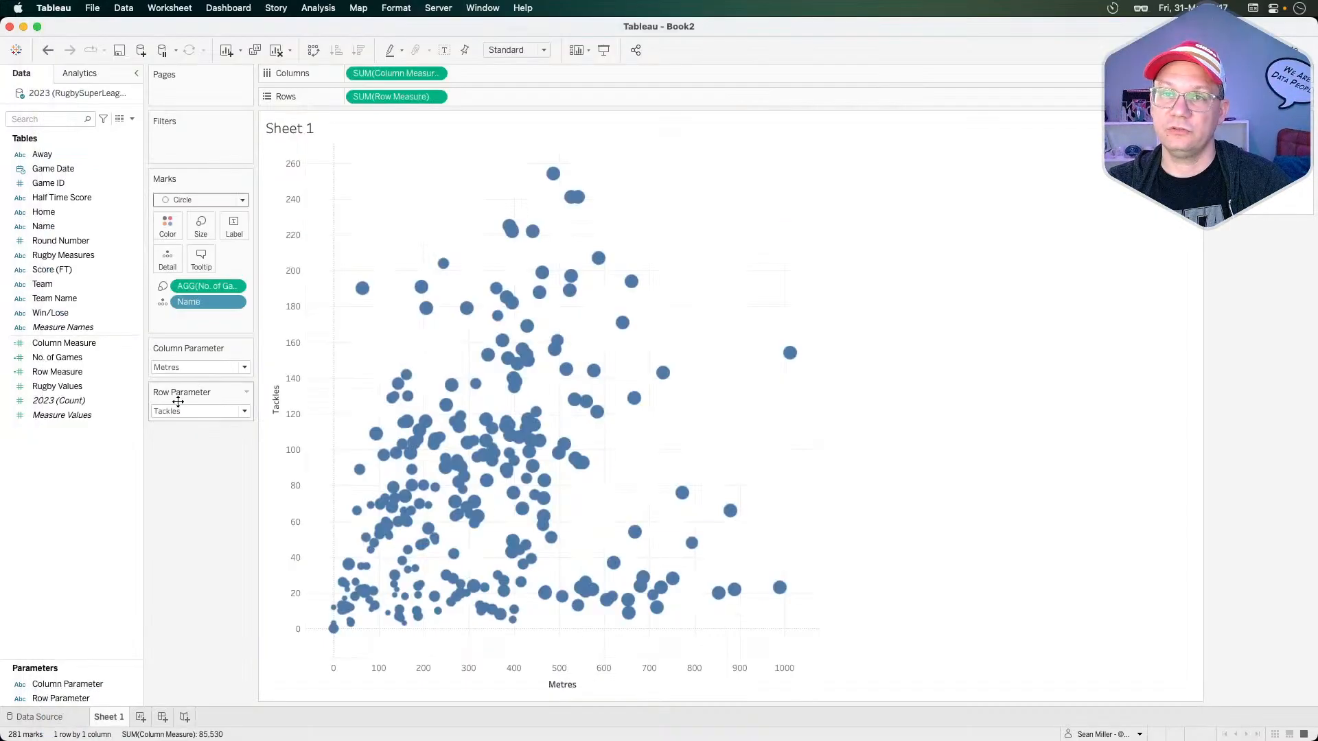
right_click(73, 480)
left_click(93, 489)
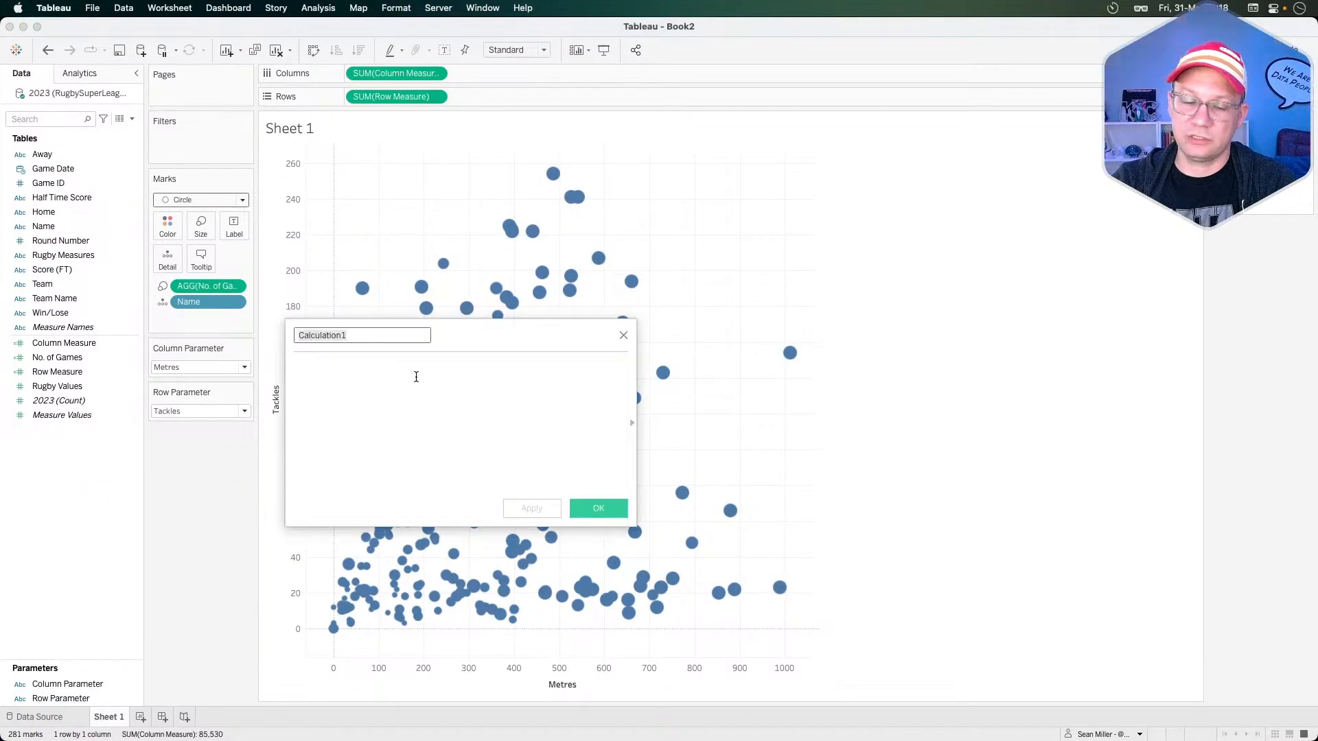
type("d")
type("Index")
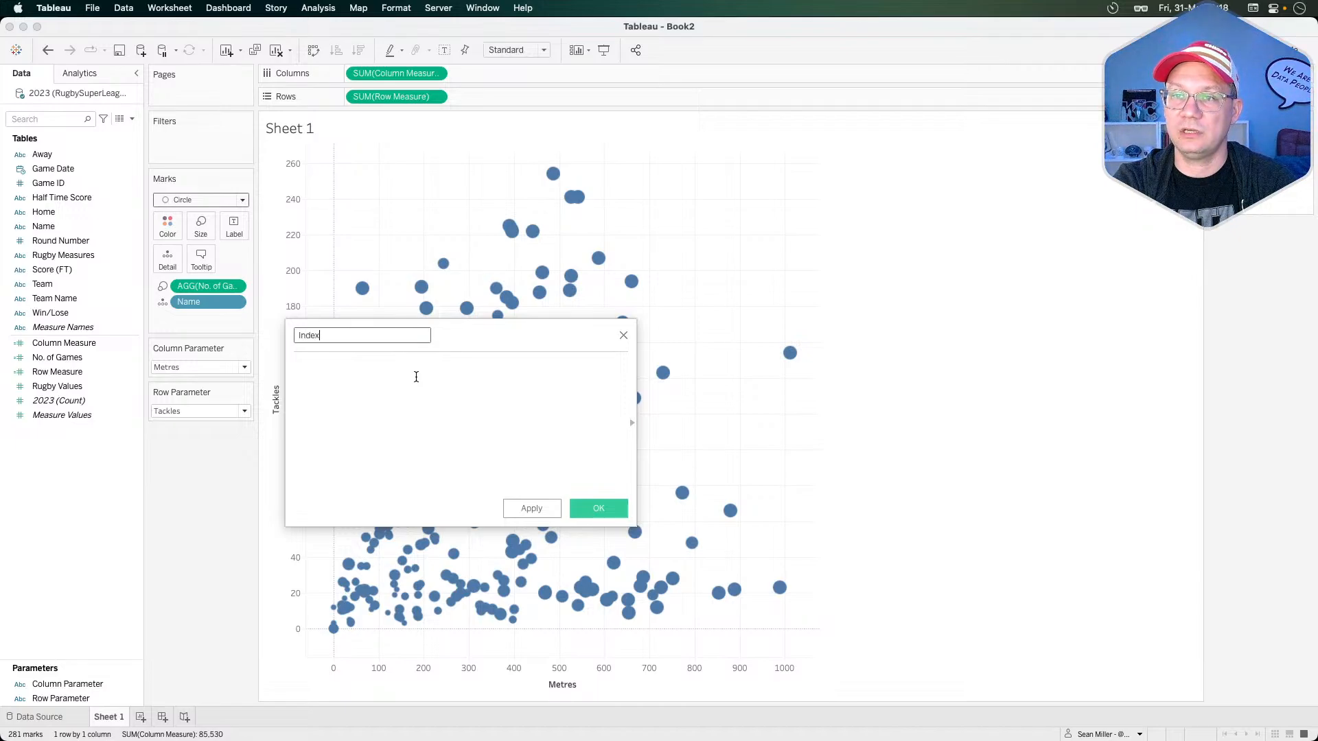
key("BackSpace")
key("BackSpace")
left_click(416, 376)
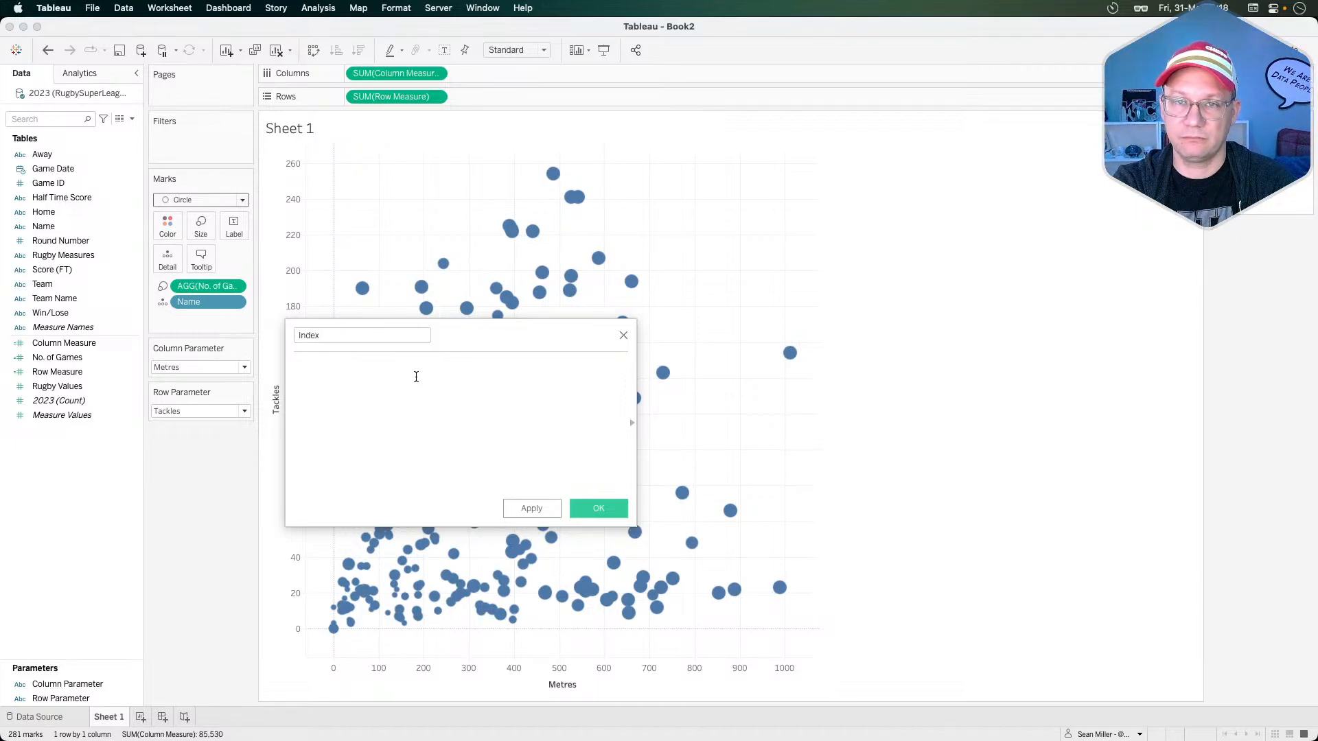
type("Ind()")
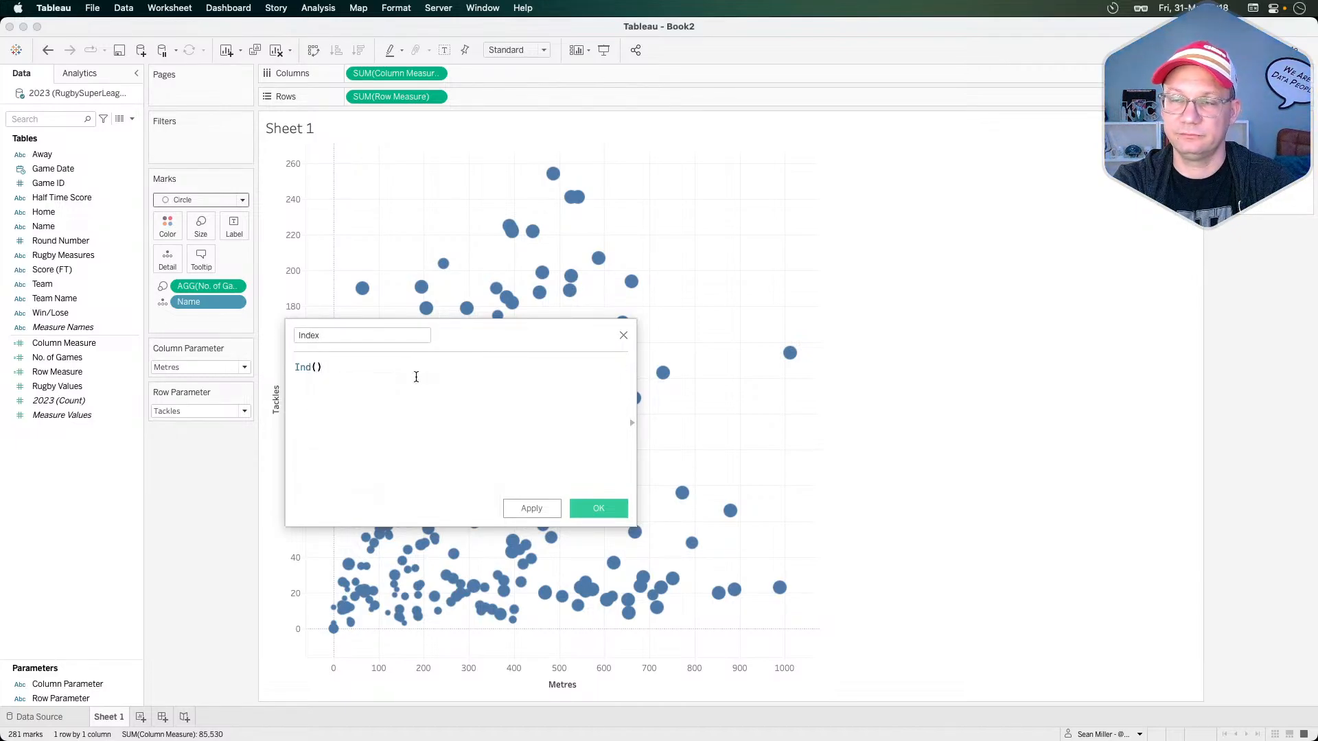
key("BackSpace")
key("BackSpace")
key("BackSpace")
key("BackSpace")
key("BackSpace")
type("In")
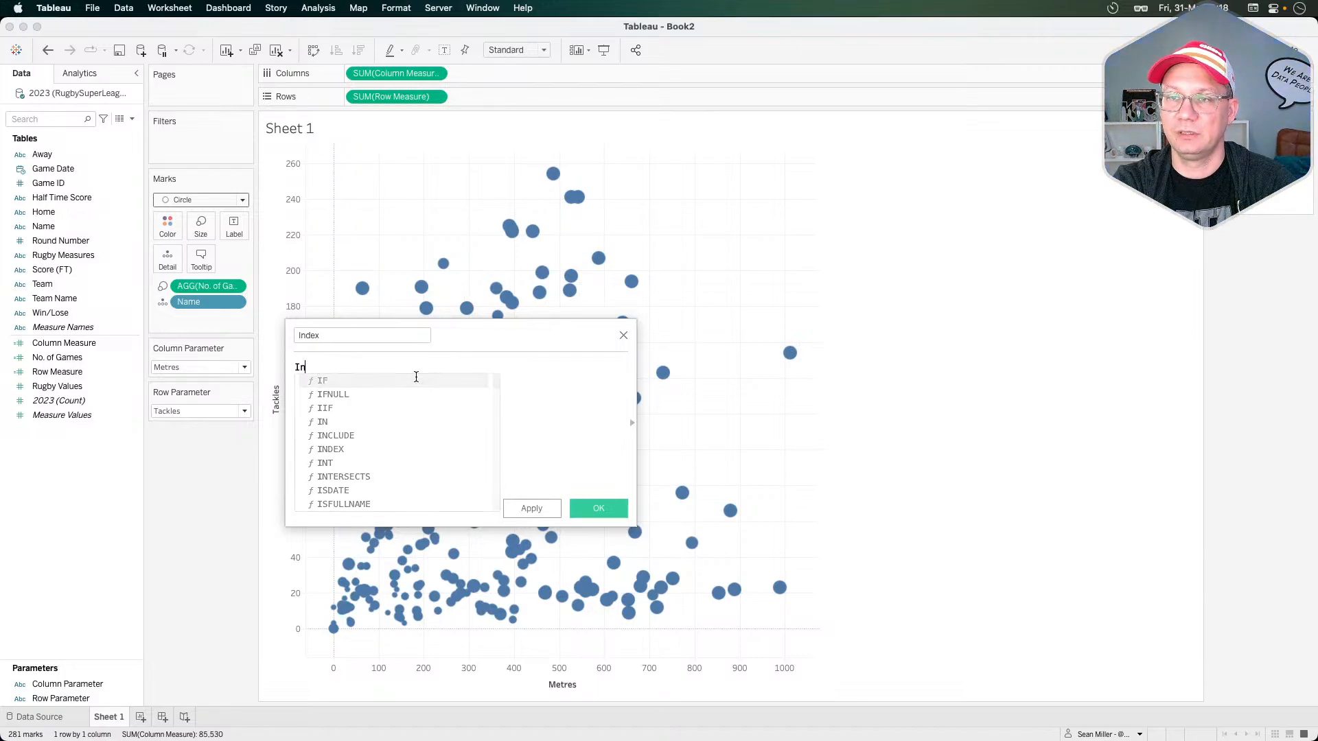
type("dex")
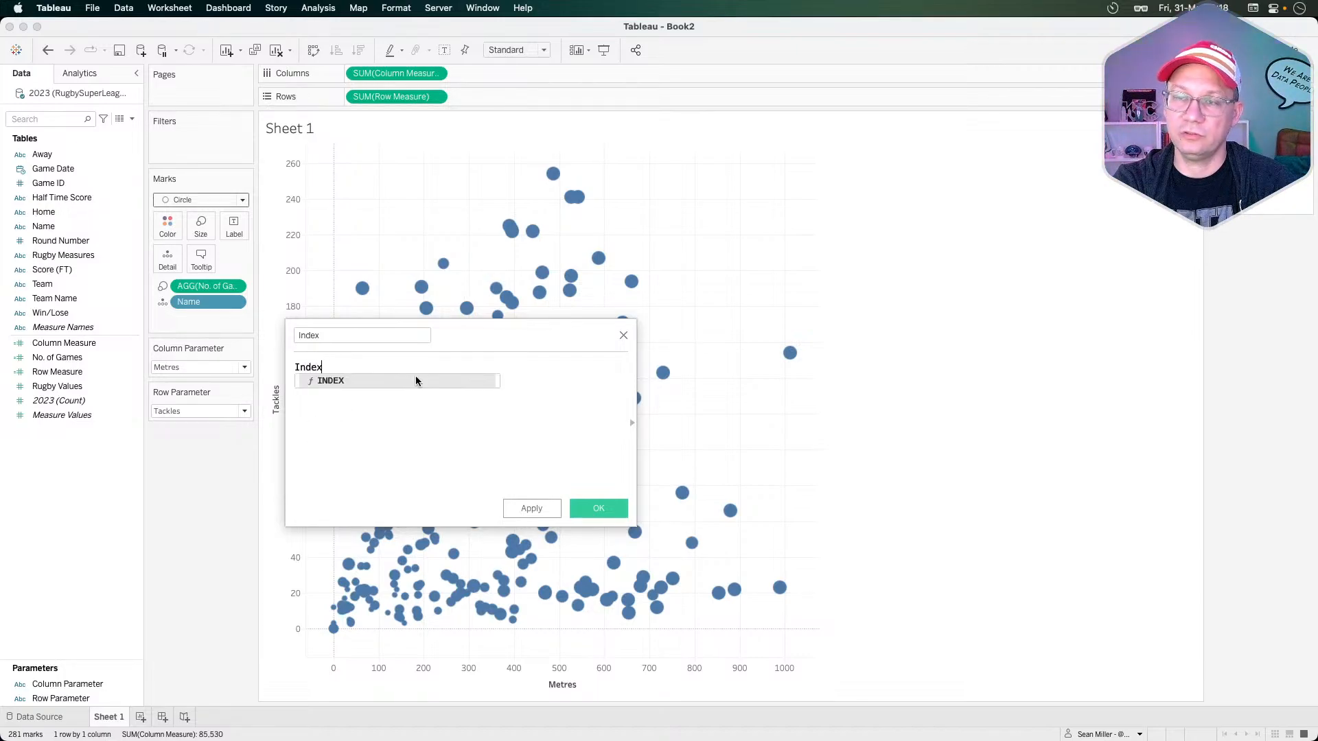
type("()")
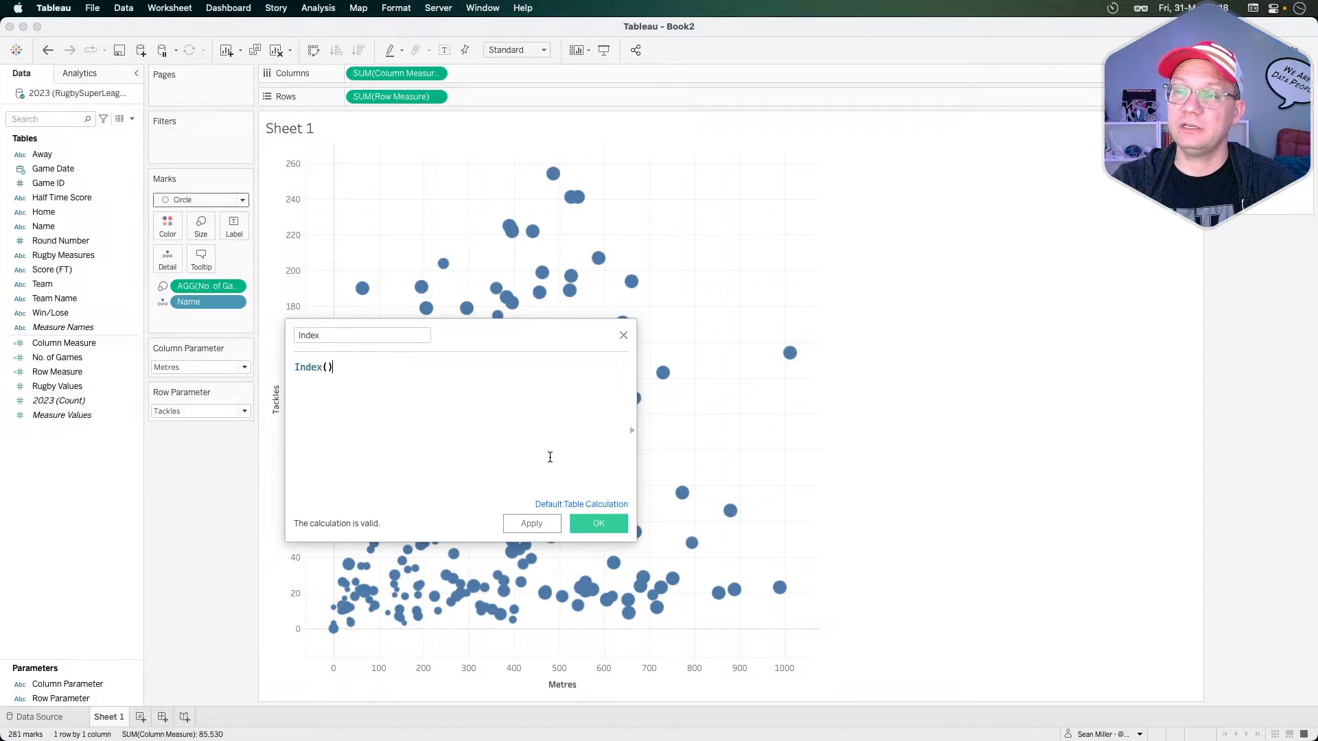
left_click(593, 523)
- Start a calculated field named Column position with the formula ([Index] - 1) % [Total Columns]
right_click(82, 523)
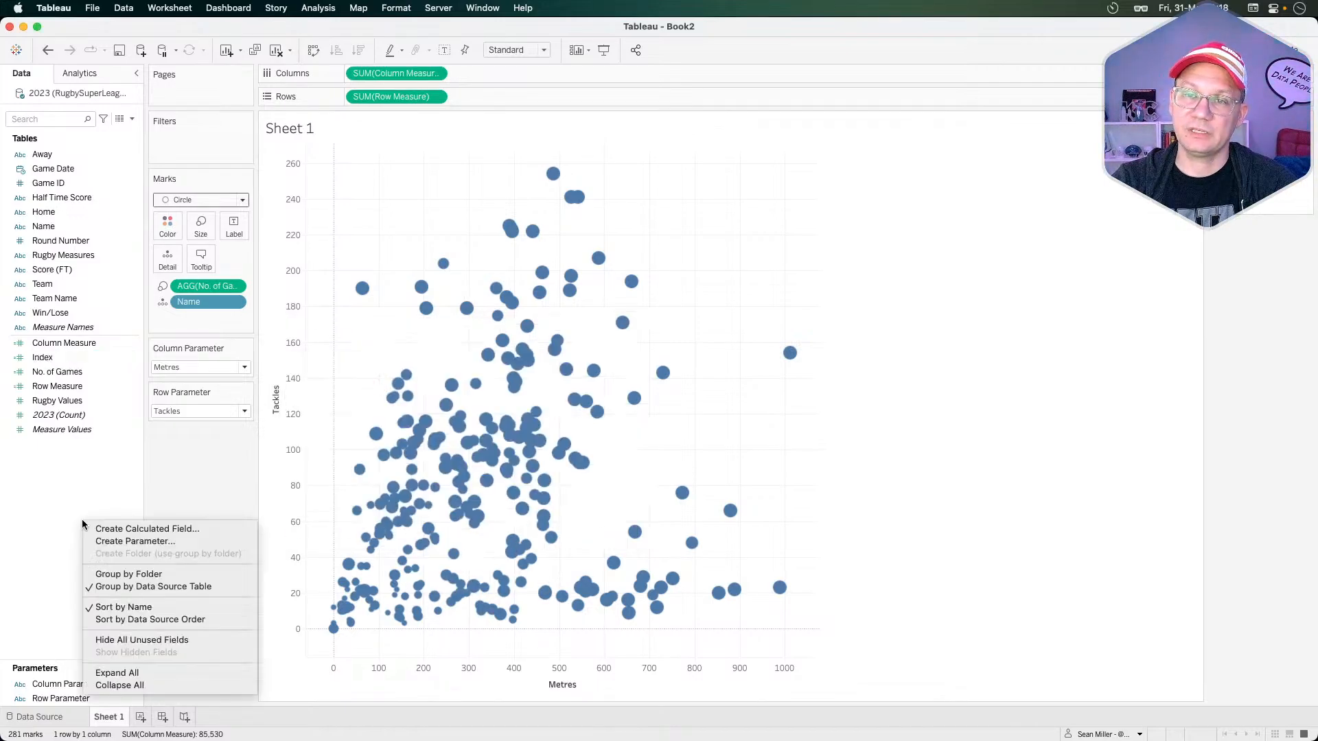
left_click(107, 529)
key("super+Tab")
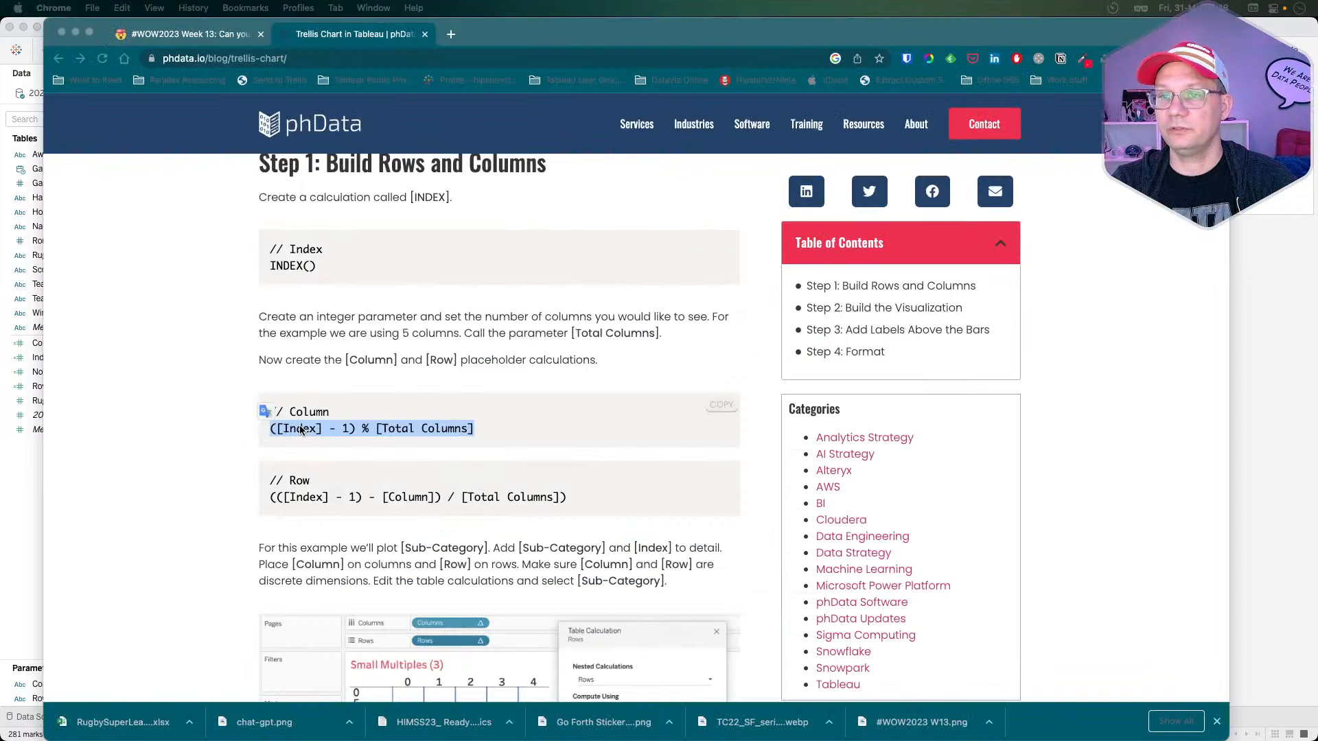
key("super+Tab")
type("Colu")
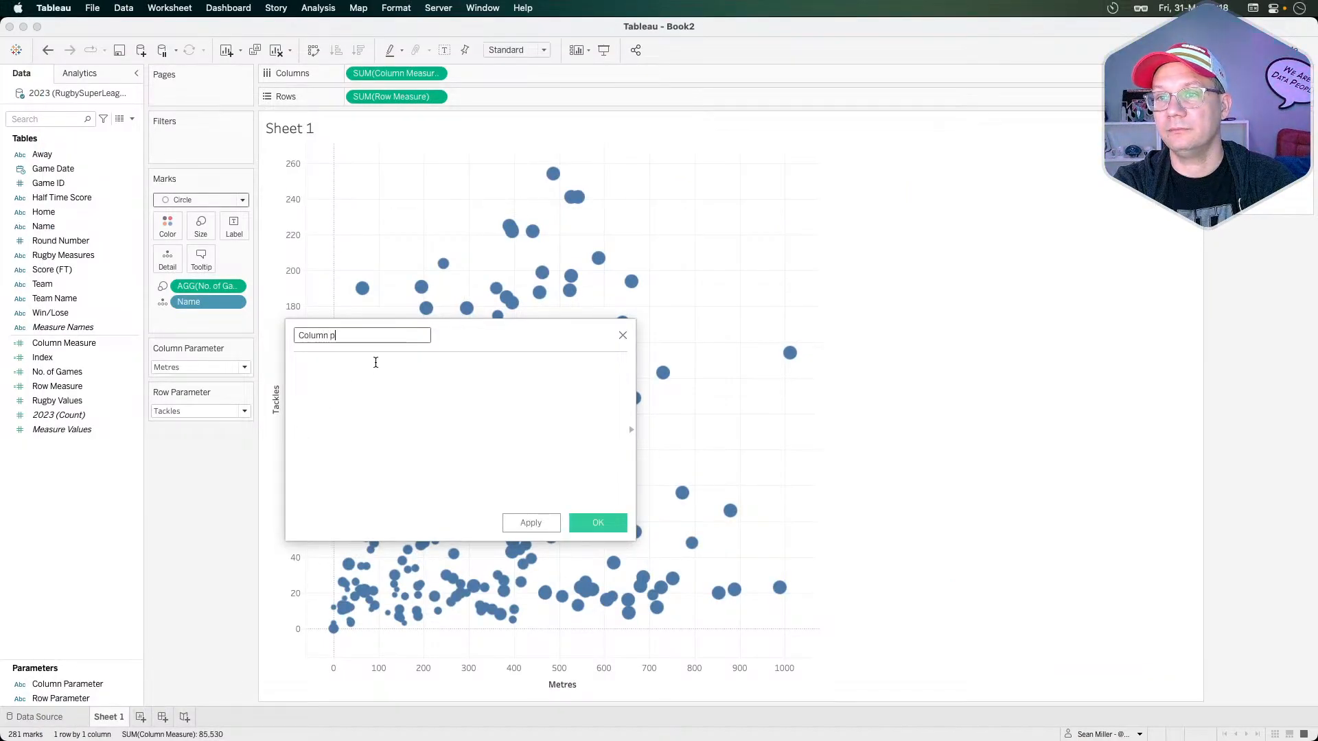
type("mn position")
left_click(375, 362)
type("([Index] - 1) % [Total Columns]")
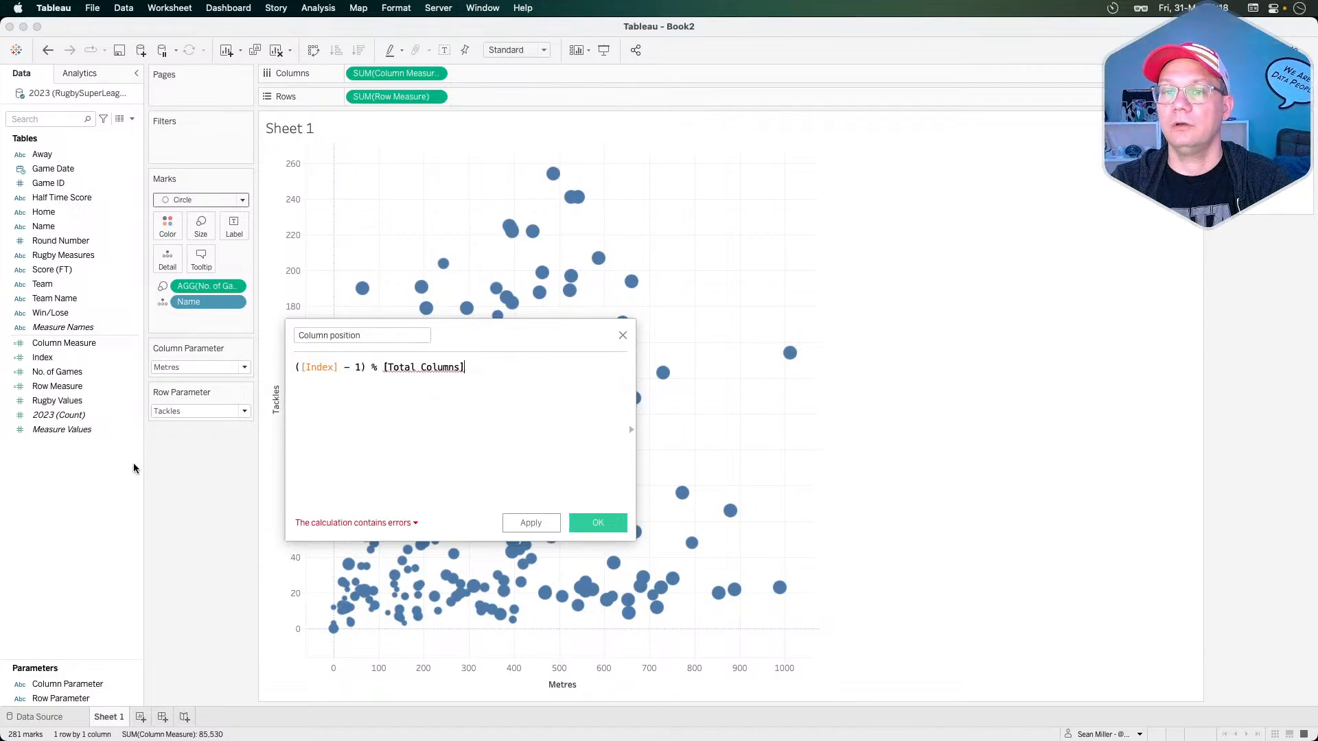
- Create a Float parameter named Total Columns with a current value of 3, allowing all values
right_click(107, 471)
left_click(158, 494)
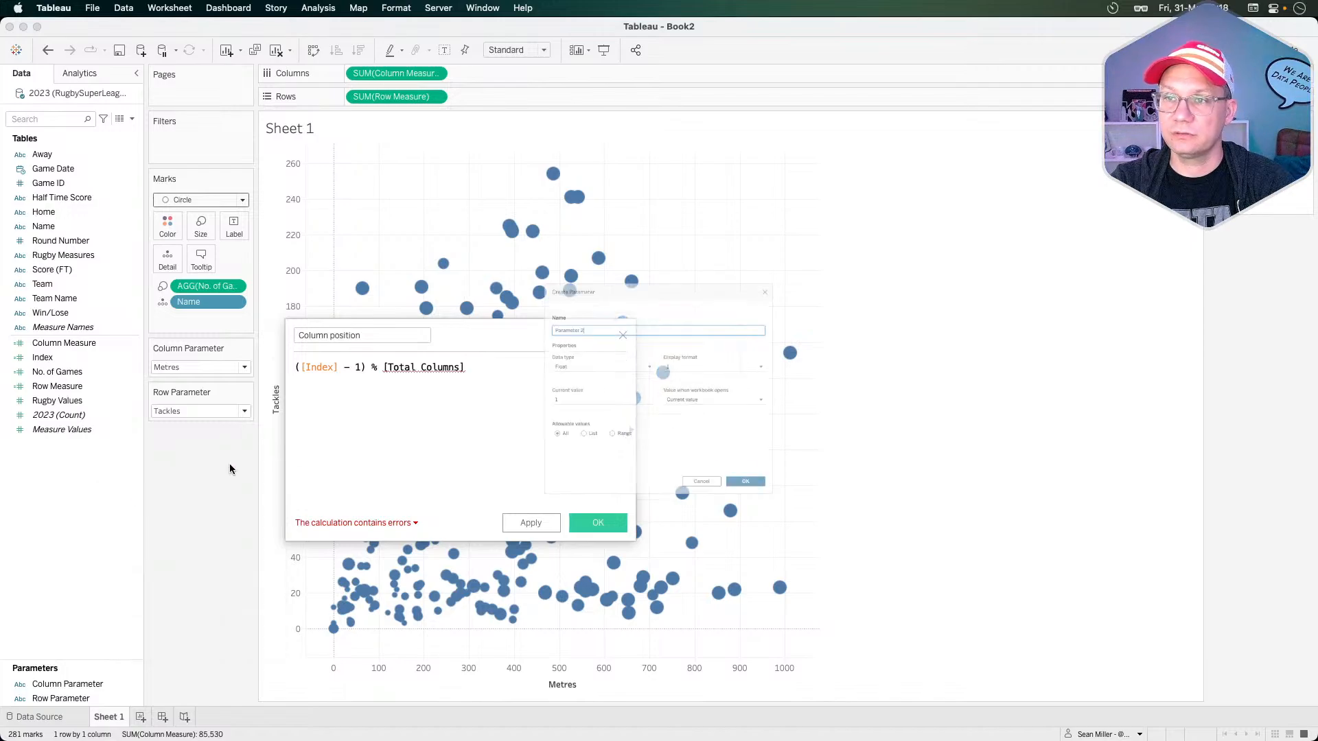
triple_click(541, 290)
type("Tot")
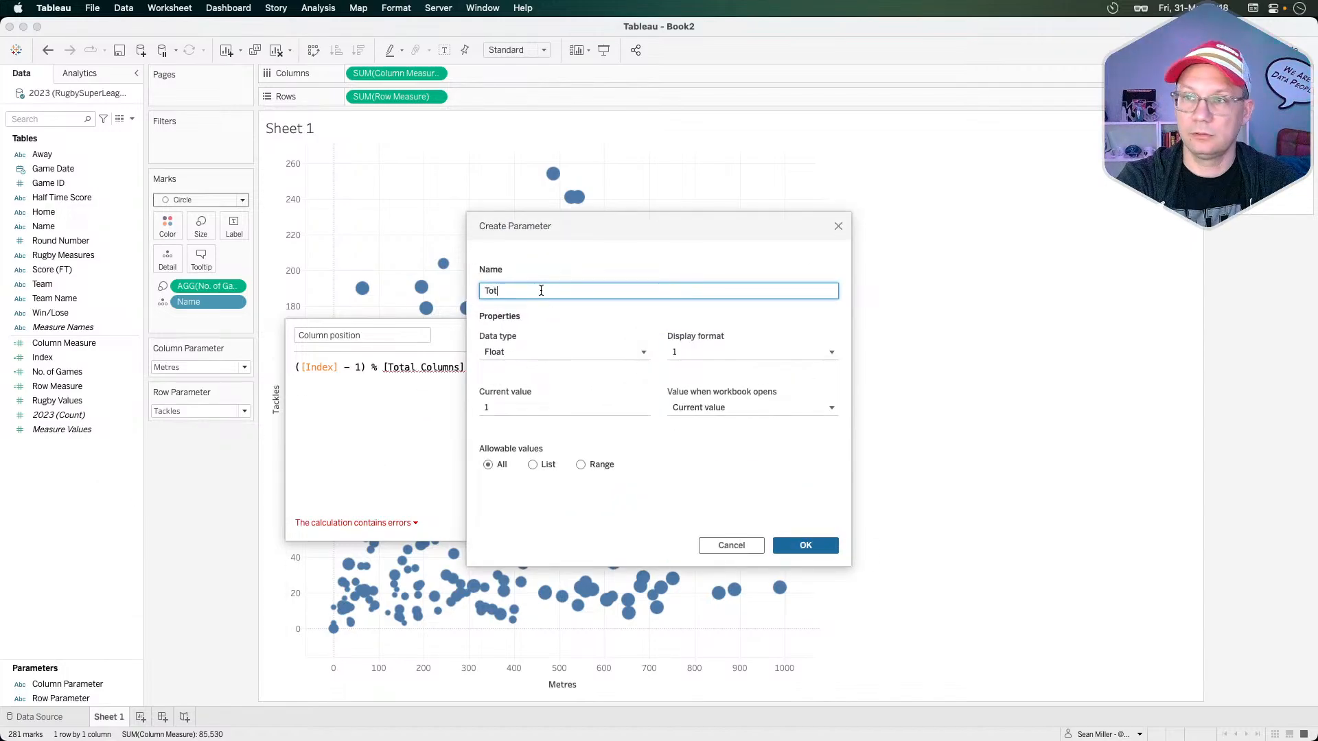
type("al Columns")
key("BackSpace")
key("BackSpace")
key("BackSpace")
key("BackSpace")
key("BackSpace")
key("BackSpace")
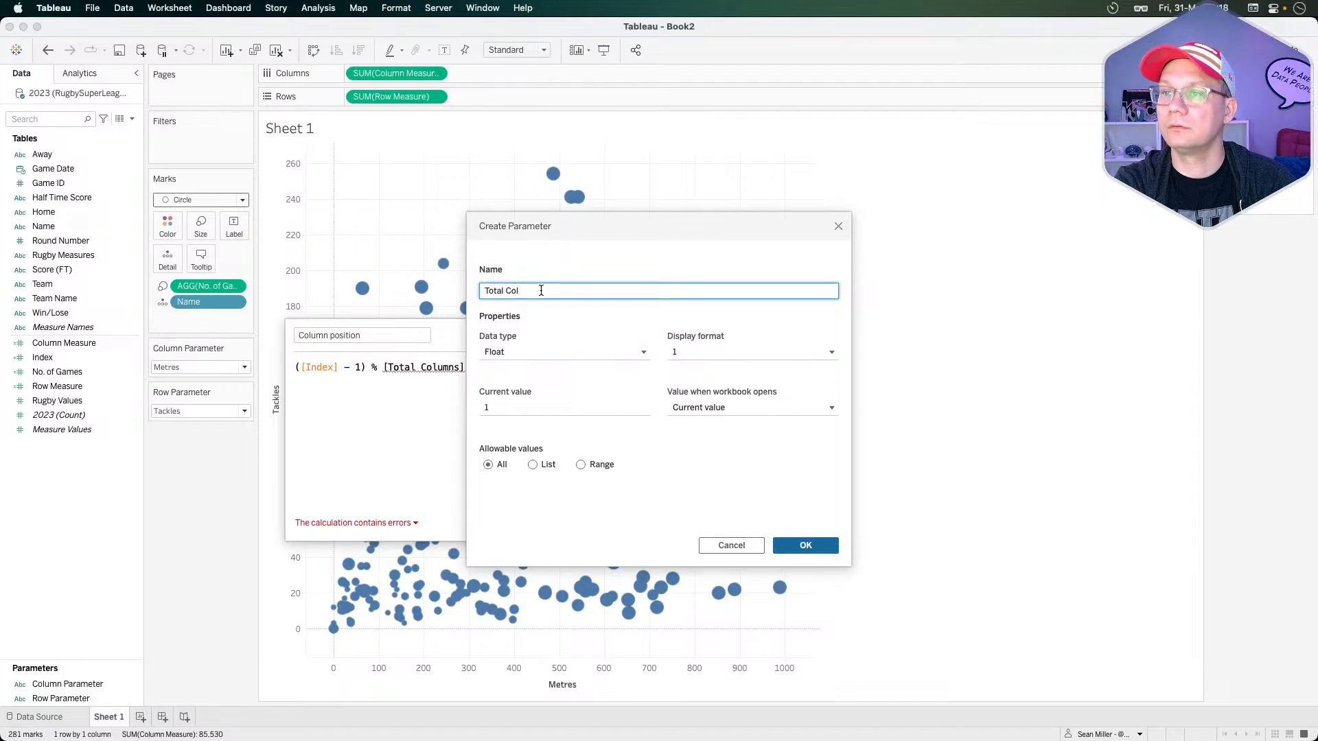
left_click(646, 354)
left_click(671, 352)
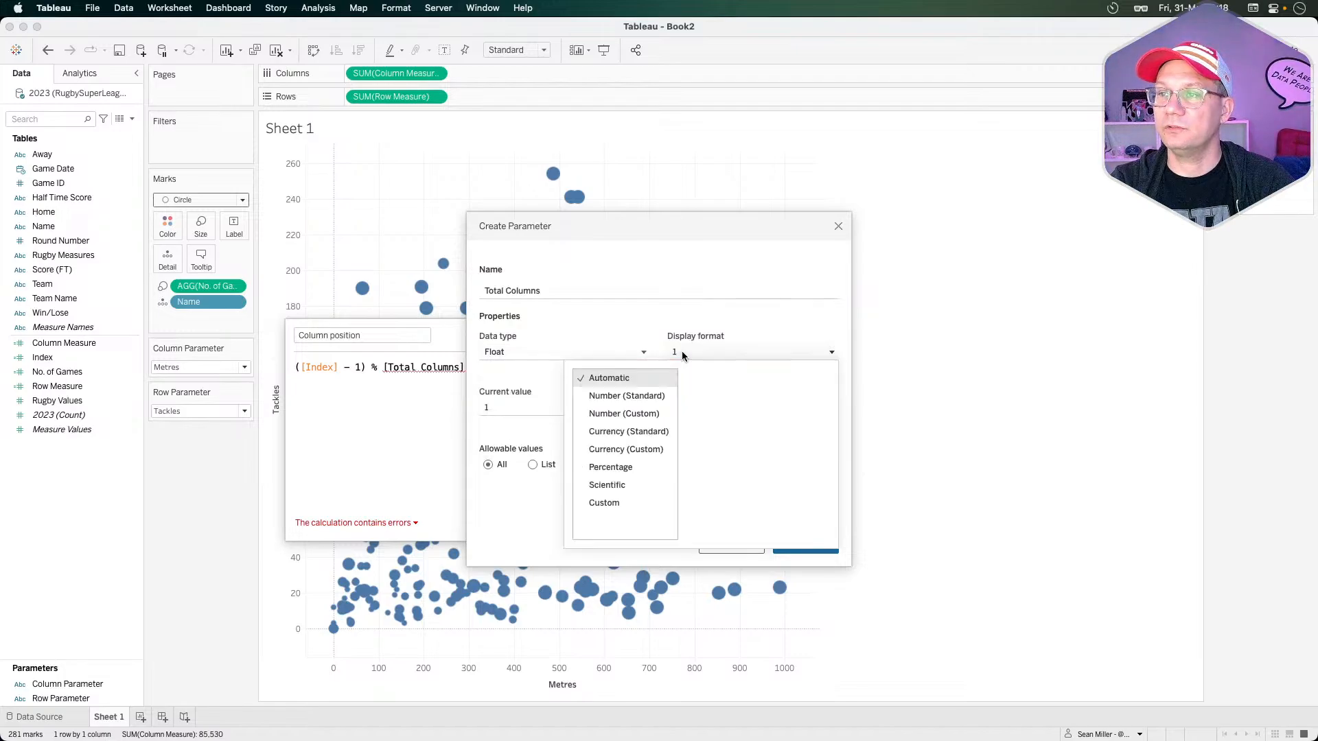
left_click(585, 353)
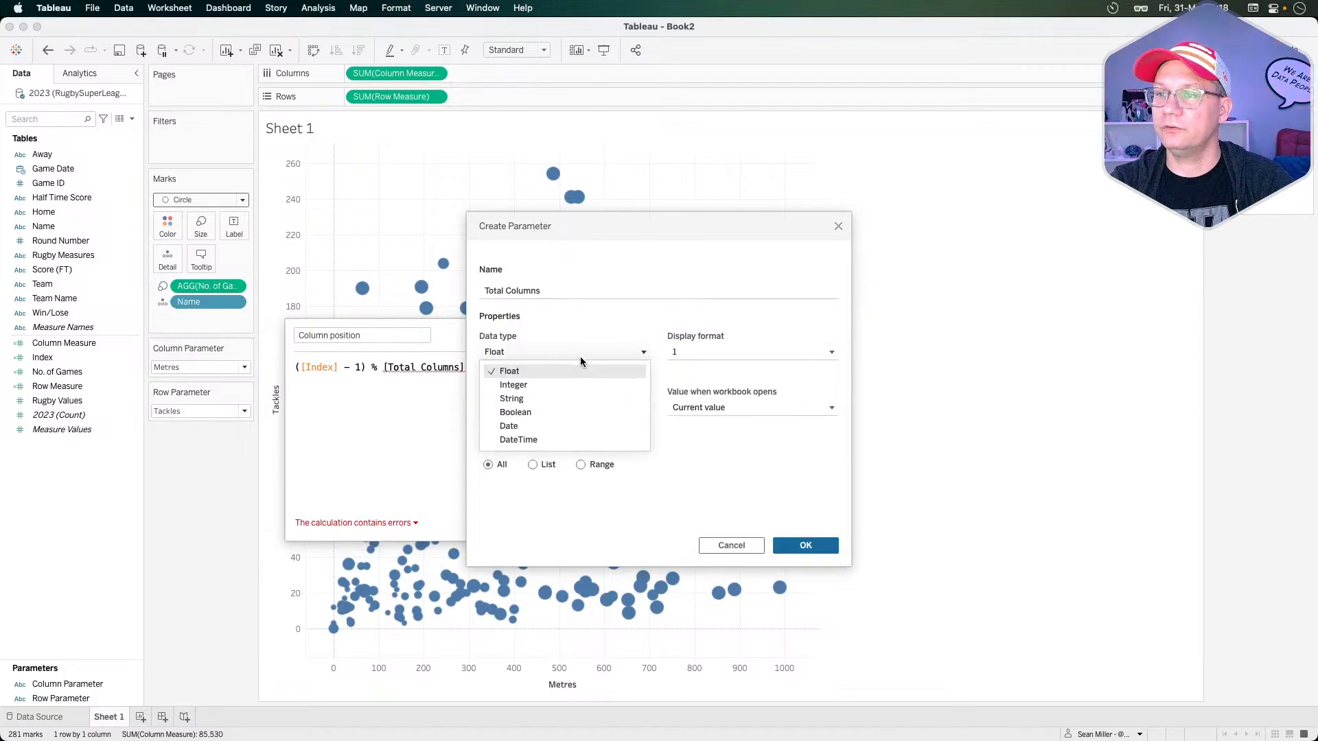
left_click(580, 356)
left_click(512, 406)
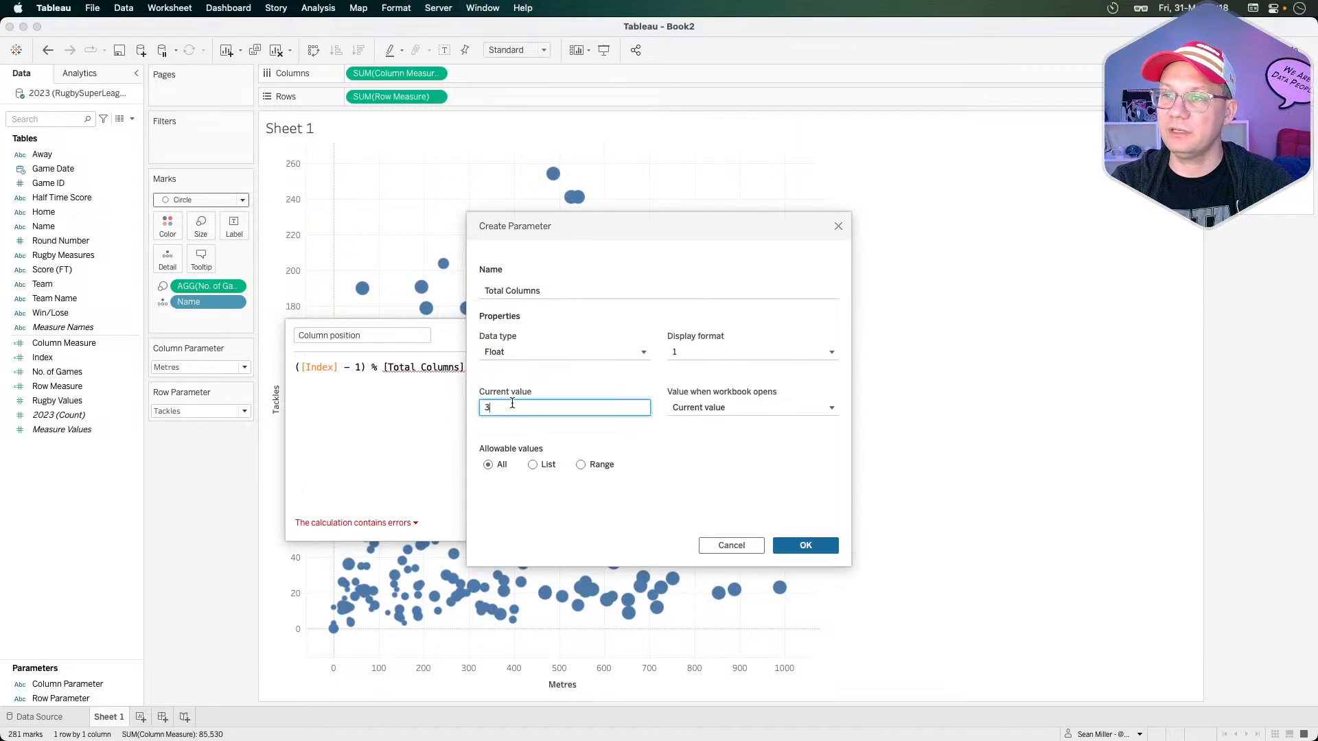
type("3")
left_click(808, 546)
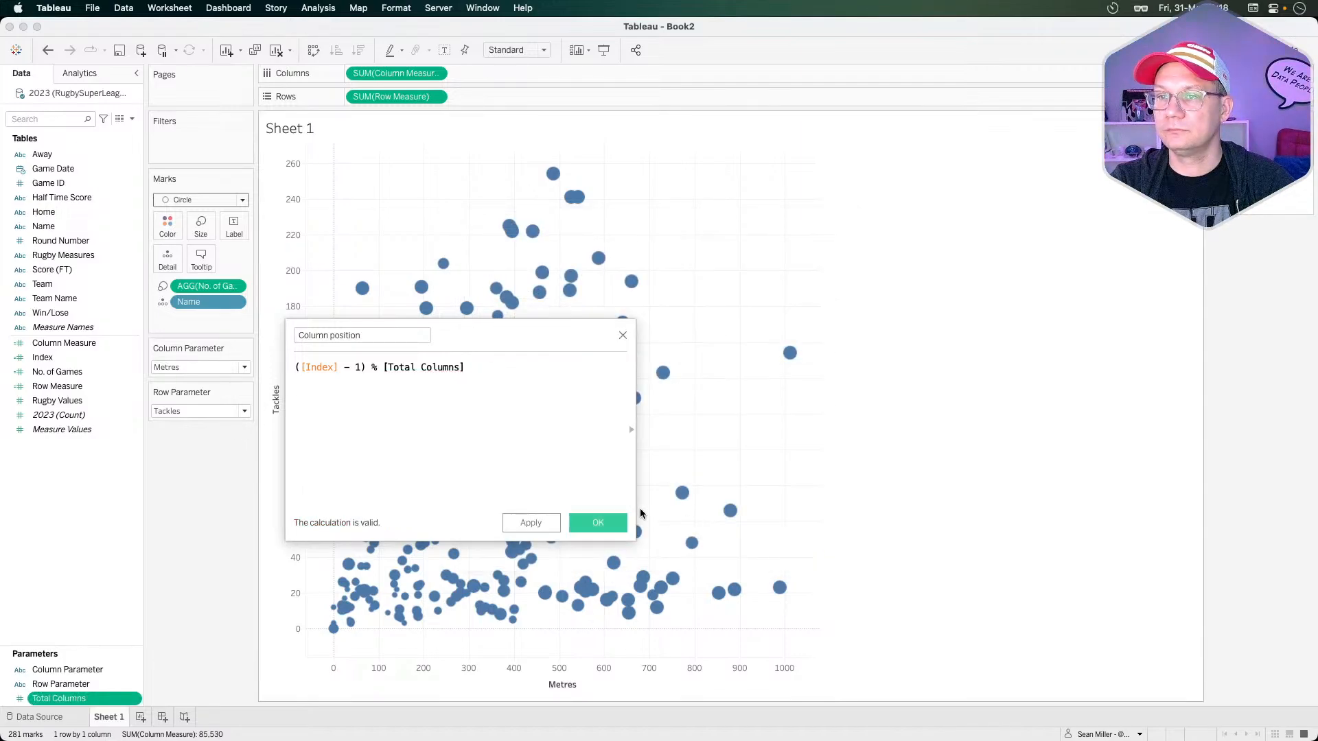
- Save the Column position calculated field with the formula ([Index] - 1) % [Total Columns]
left_click(598, 524)
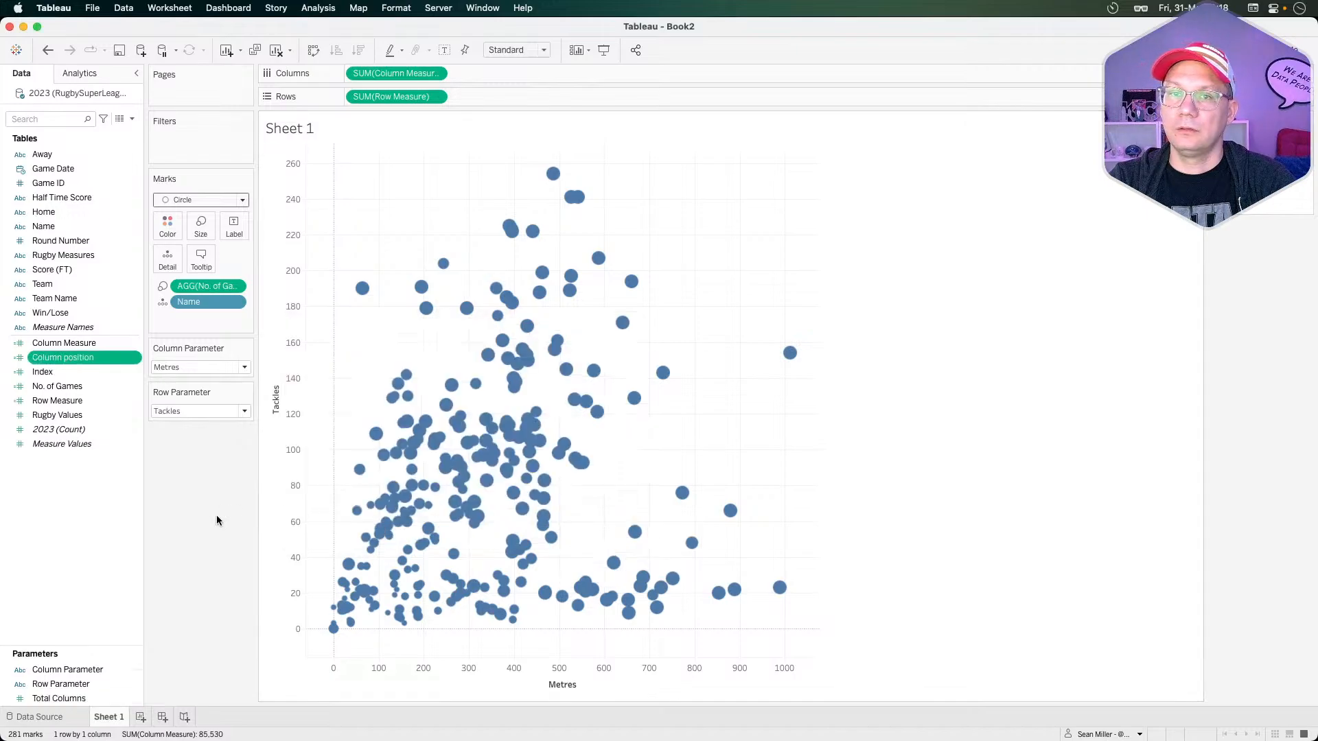
right_click(59, 484)
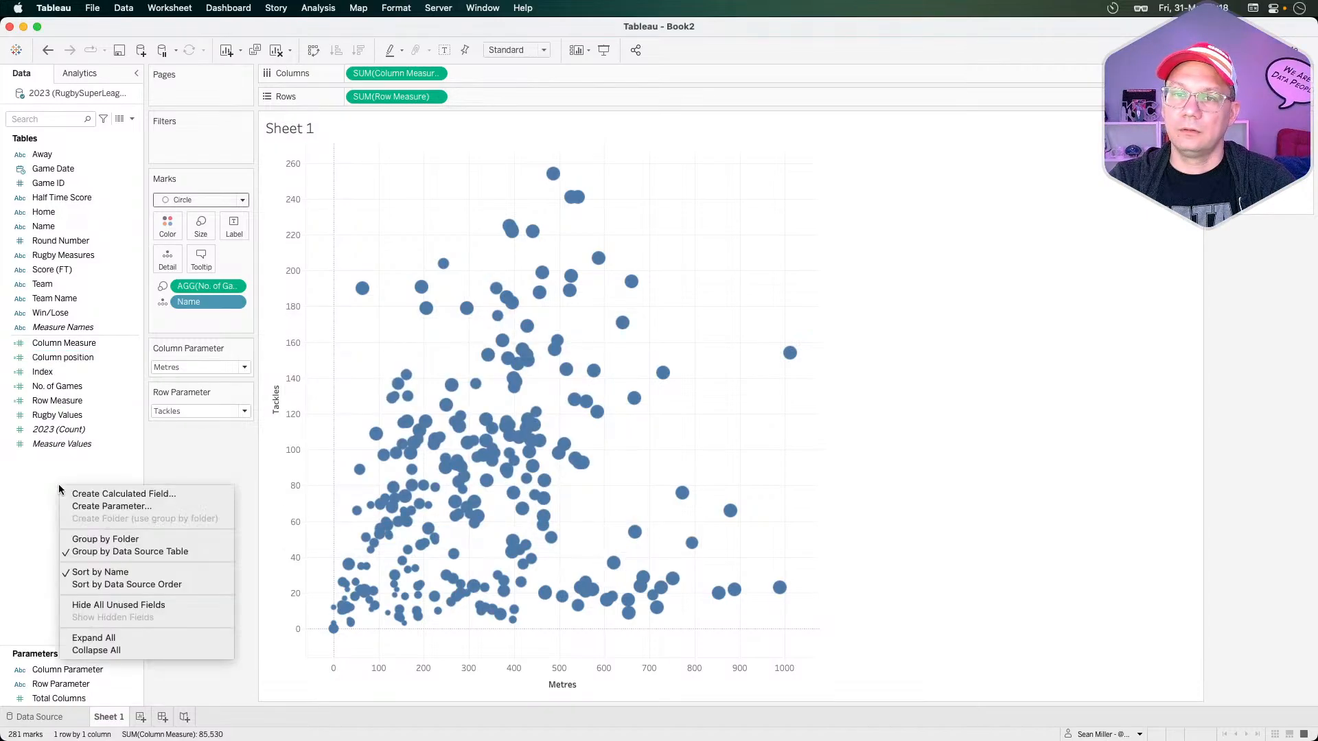
left_click(98, 493)
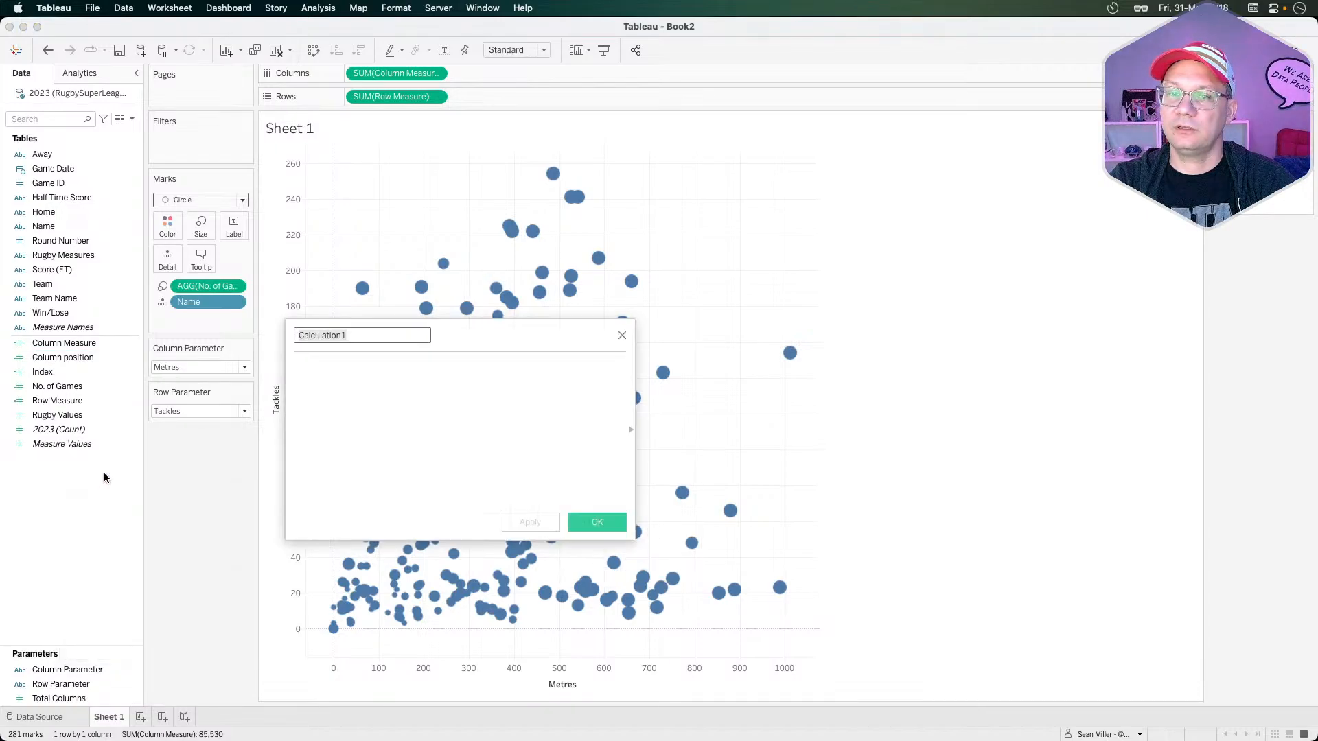
left_click(622, 335)
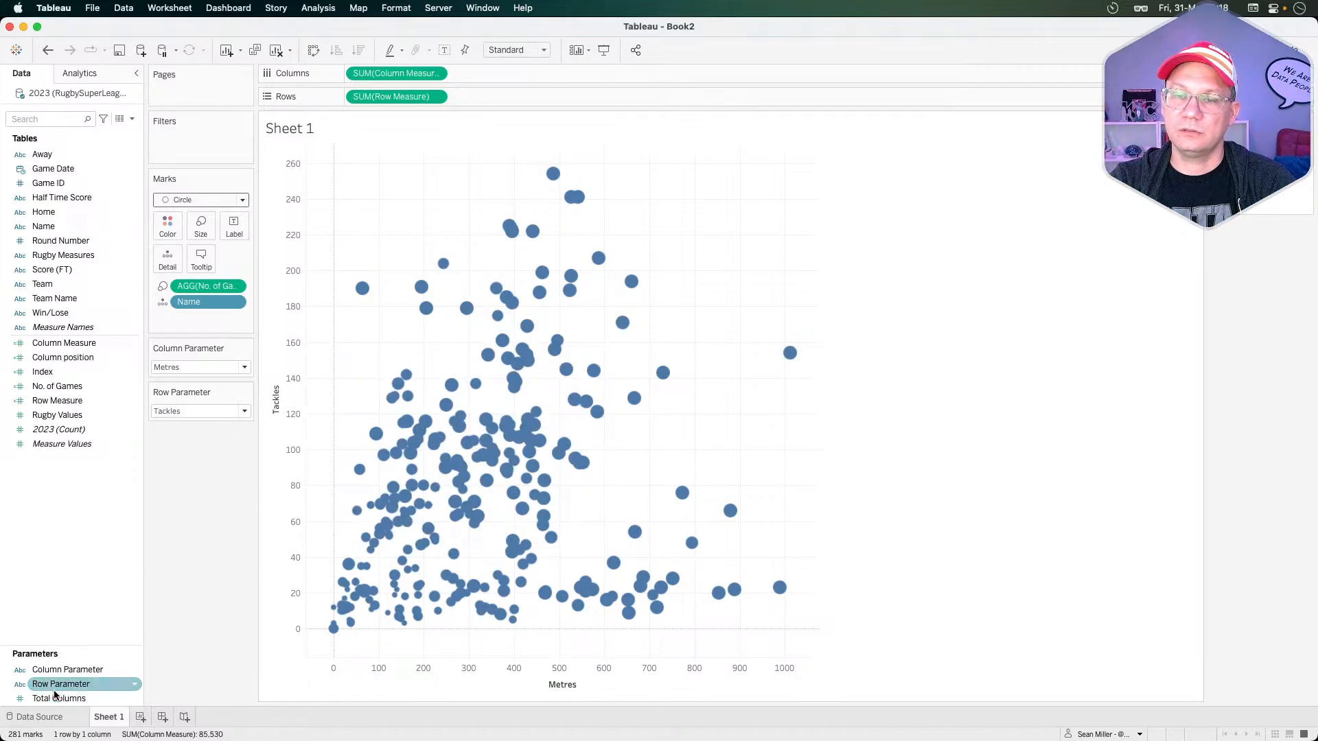
- Switch to Chrome and select the Row formula (([Index] - 1) - [Column]) / [Total Columns]) in the phData trellis article
key("super+Tab")
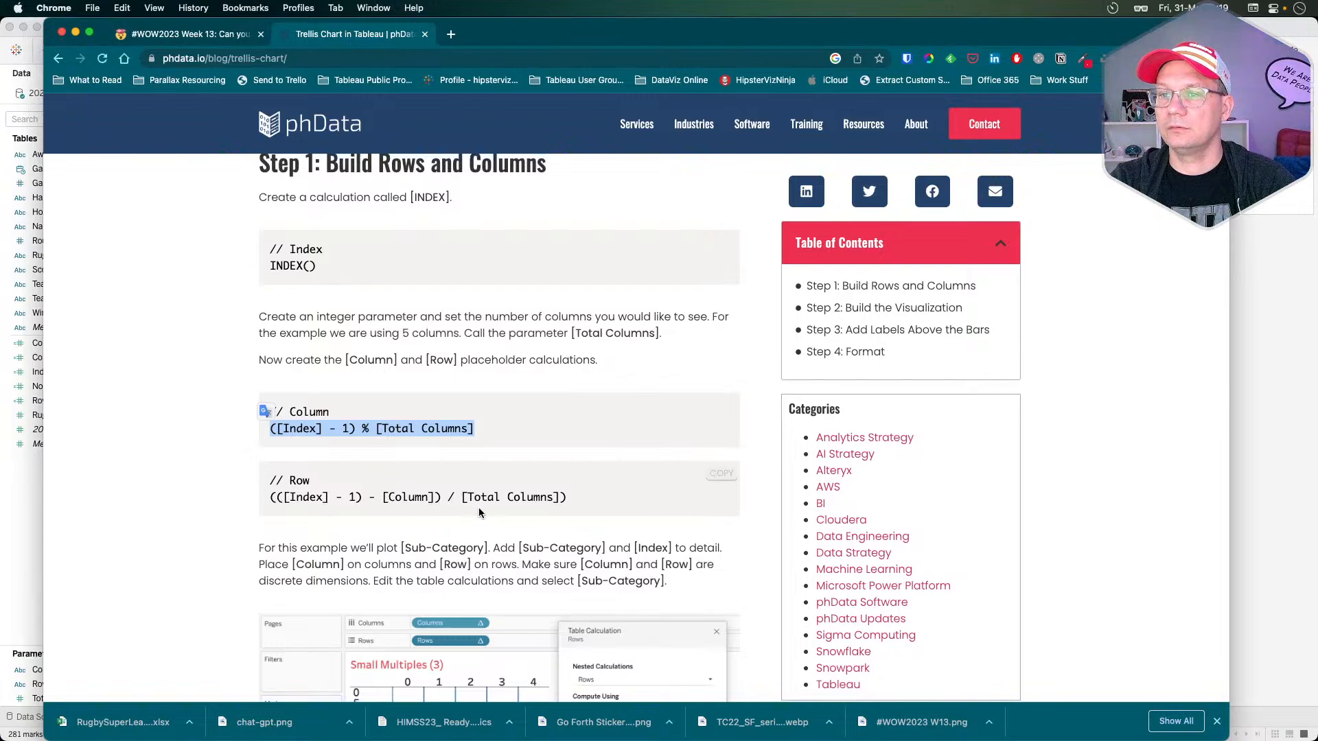
scroll(532, 476, "up", 3)
scroll(532, 476, "up", 8)
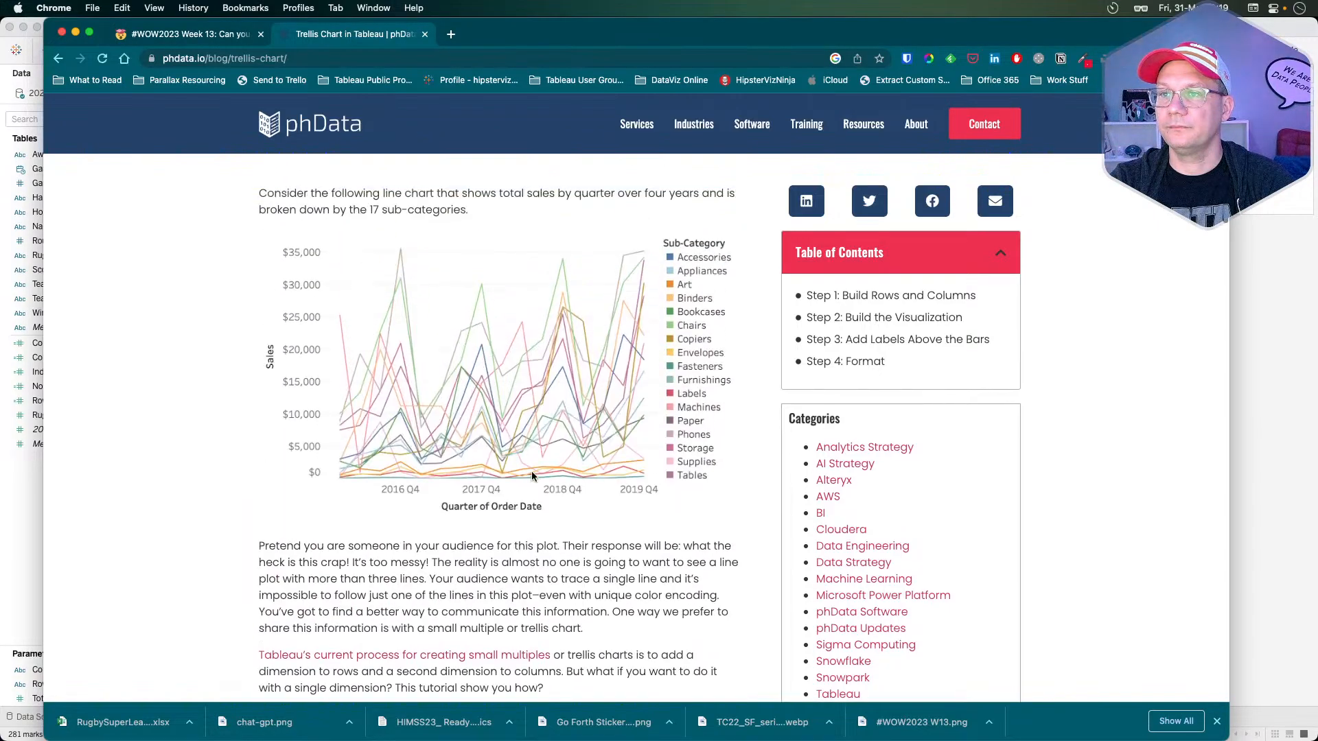
scroll(531, 476, "down", 12)
scroll(532, 475, "up", 3)
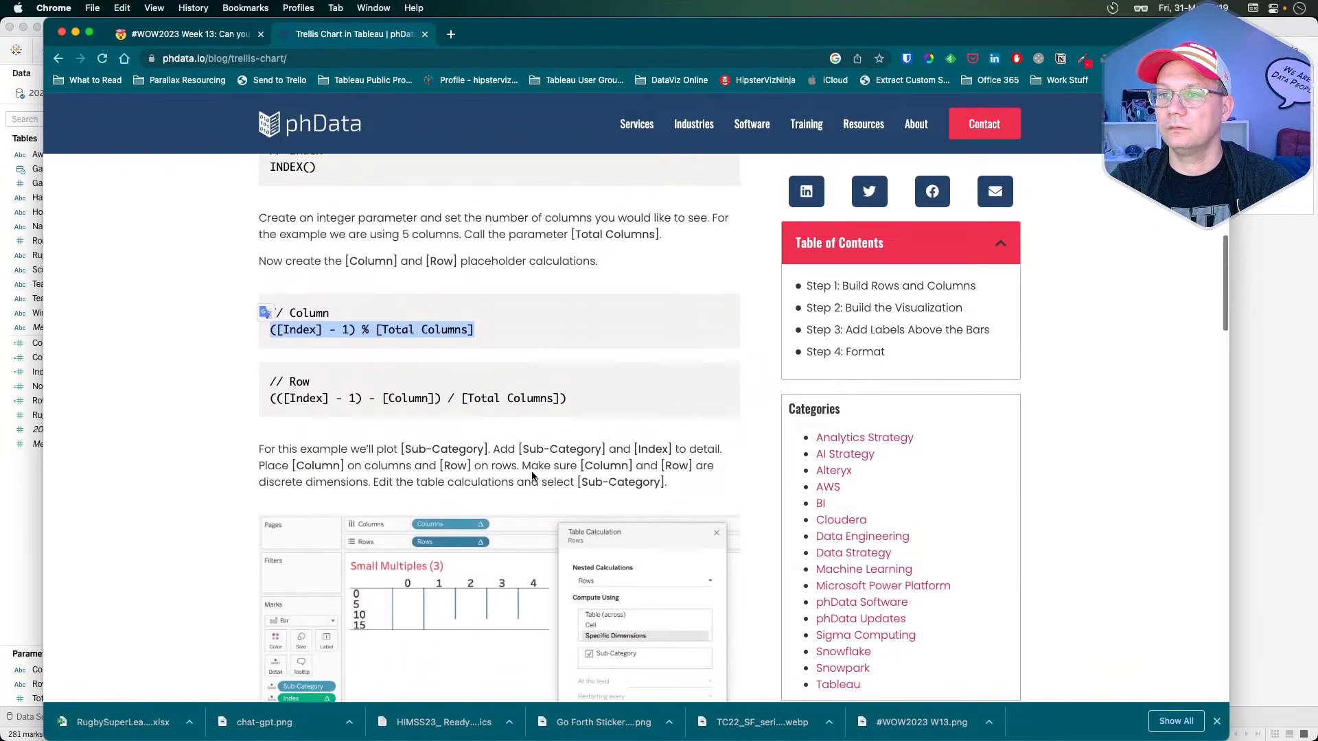
left_click(563, 460)
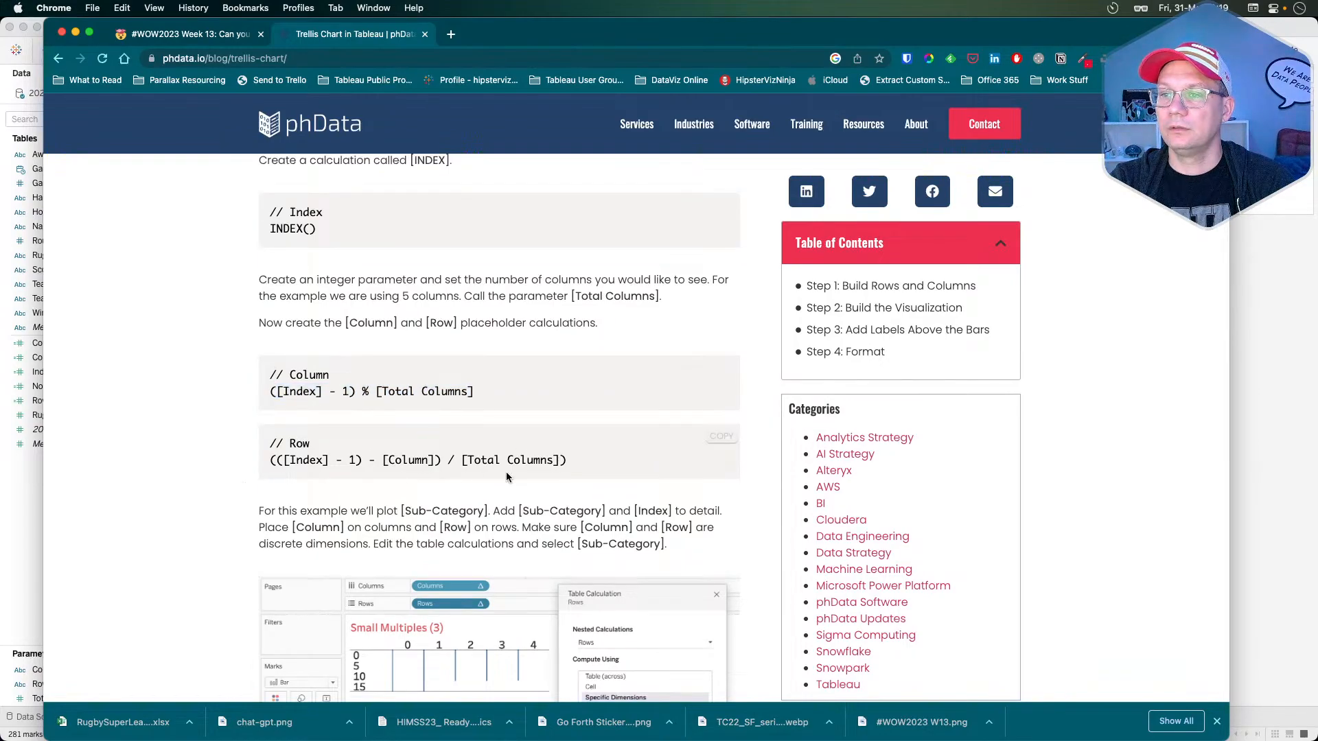
left_click_drag(570, 460, 254, 465)
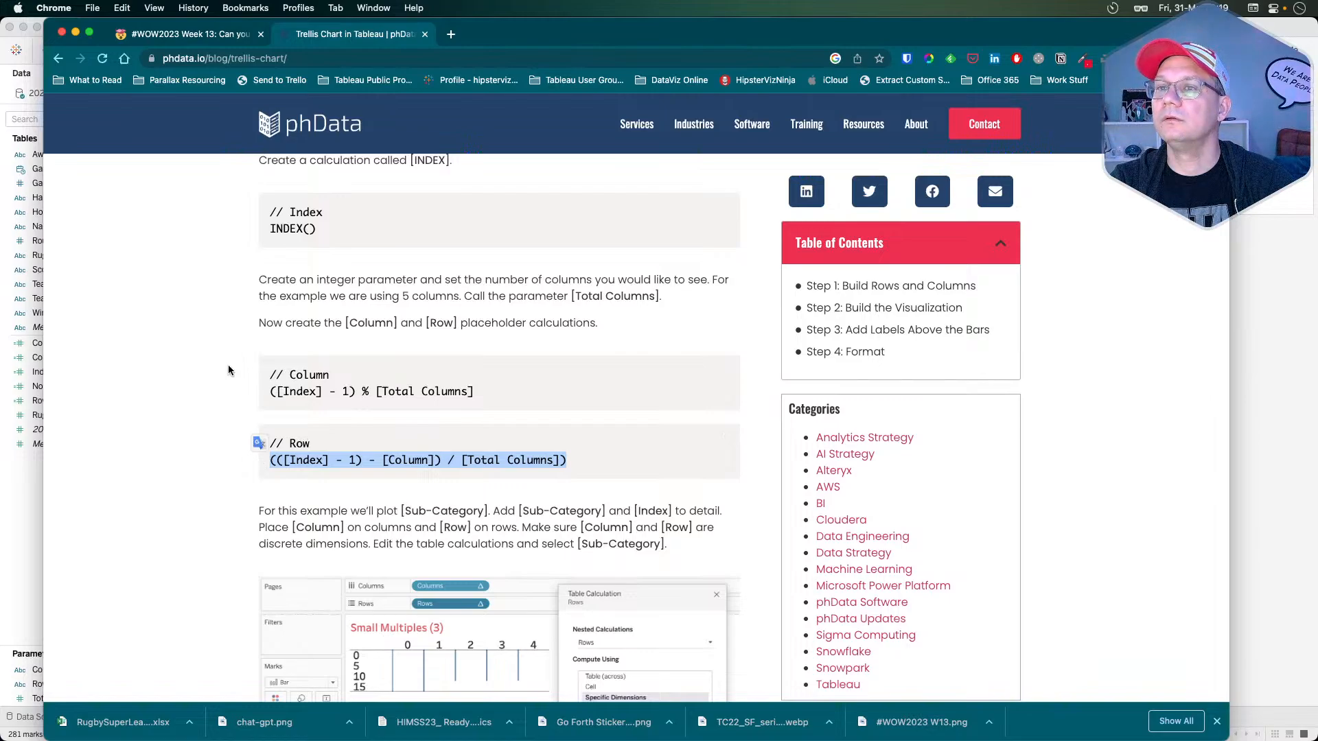
- Review the trellis article's sections on building rows and columns, the visualization and the labels
scroll(229, 370, "up", 2)
scroll(229, 371, "down", 15)
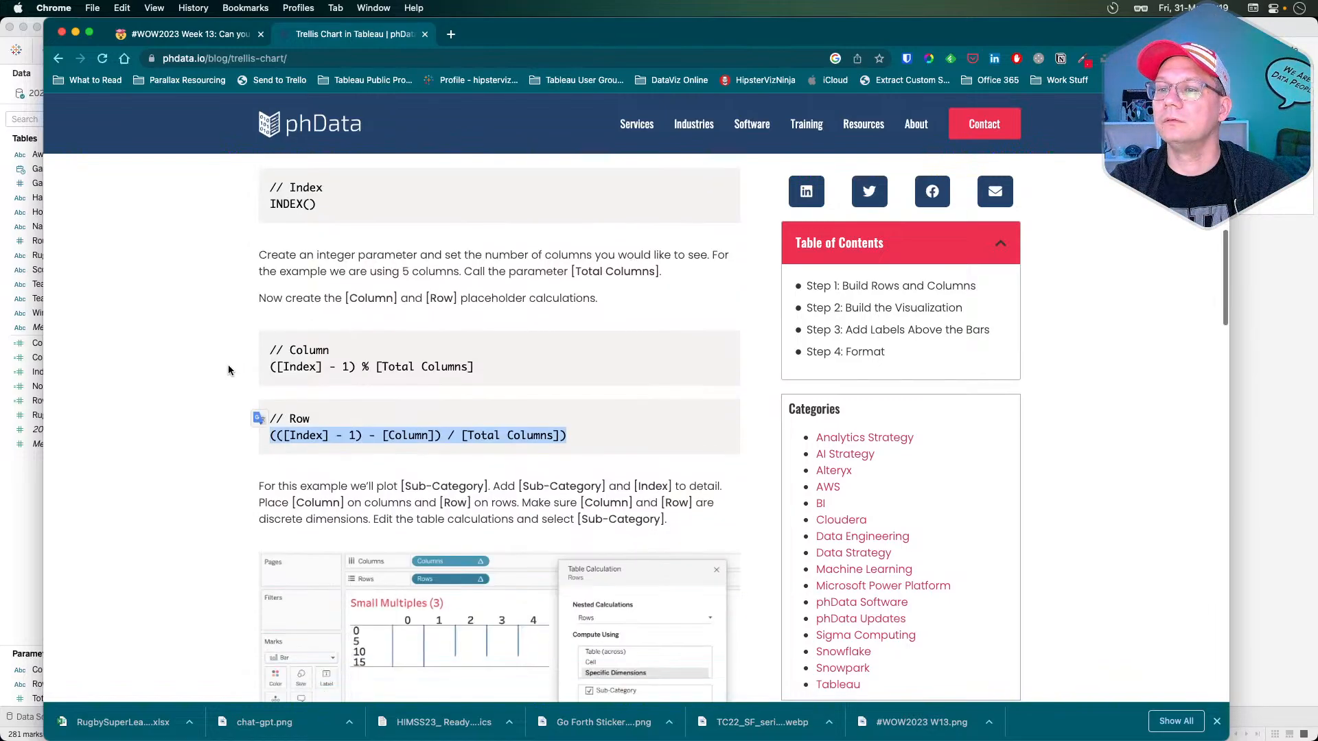
scroll(229, 370, "up", 10)
scroll(229, 371, "up", 3)
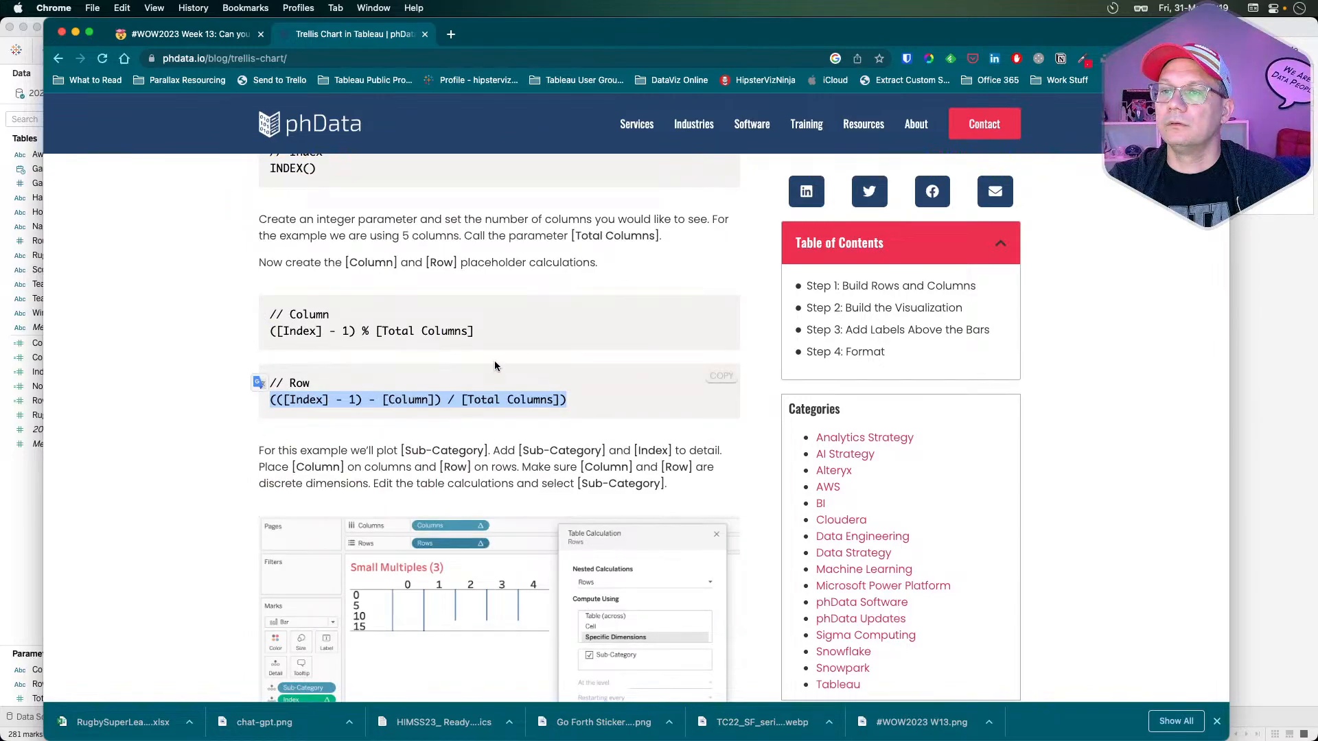
scroll(362, 288, "up", 5)
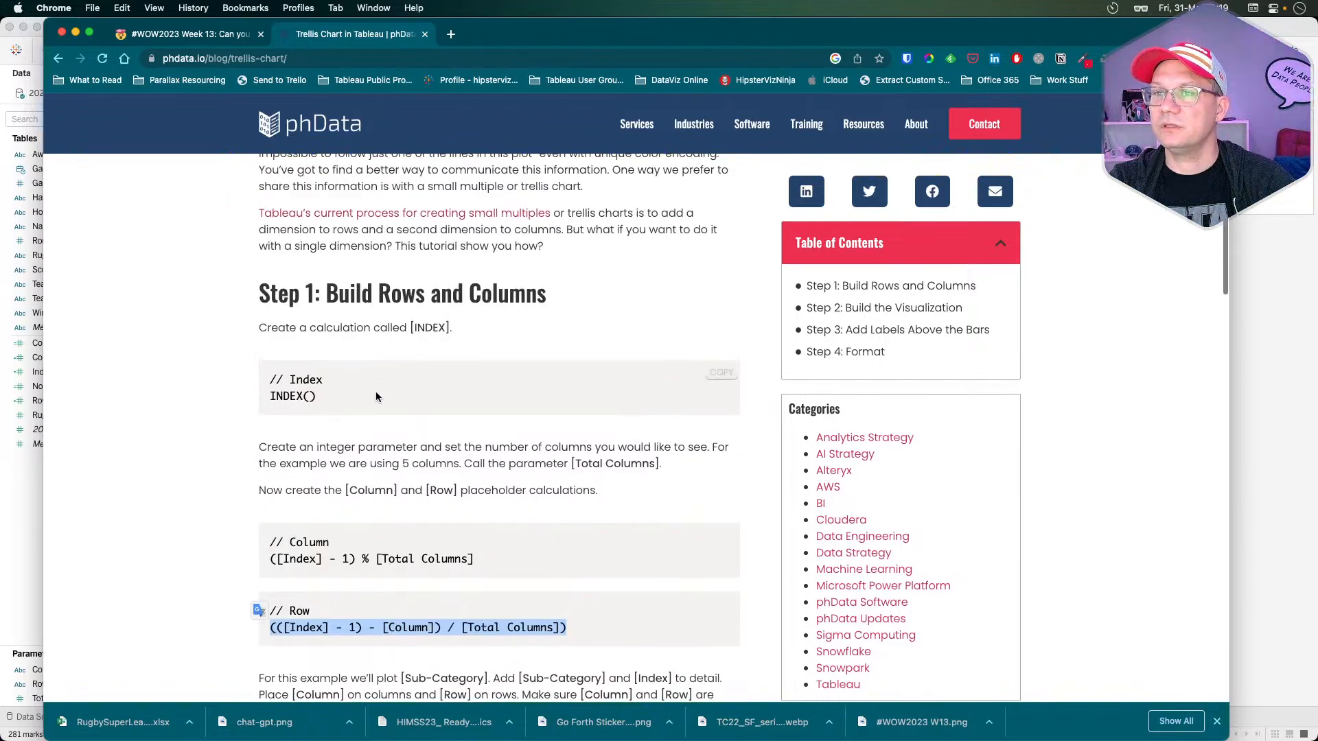
scroll(391, 371, "up", 9)
scroll(376, 393, "up", 4)
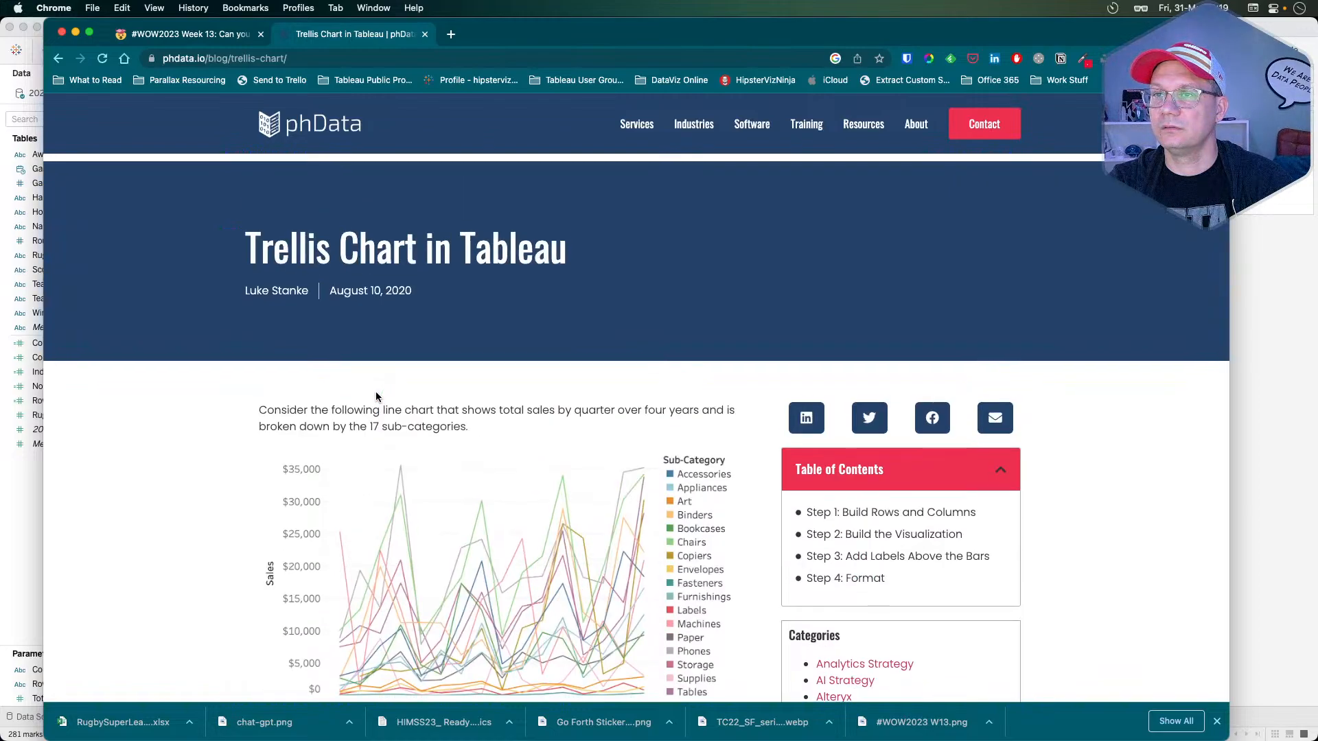
scroll(376, 393, "down", 15)
scroll(376, 393, "down", 10)
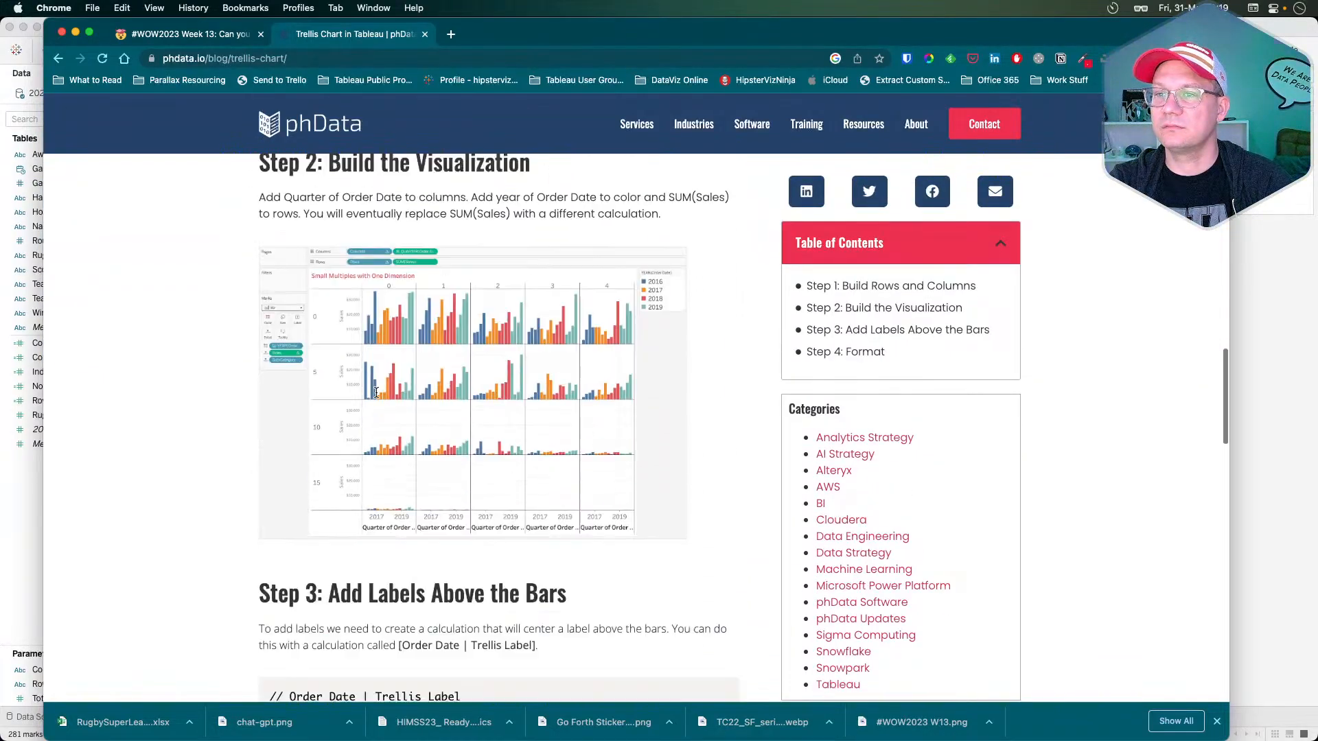
scroll(376, 392, "down", 20)
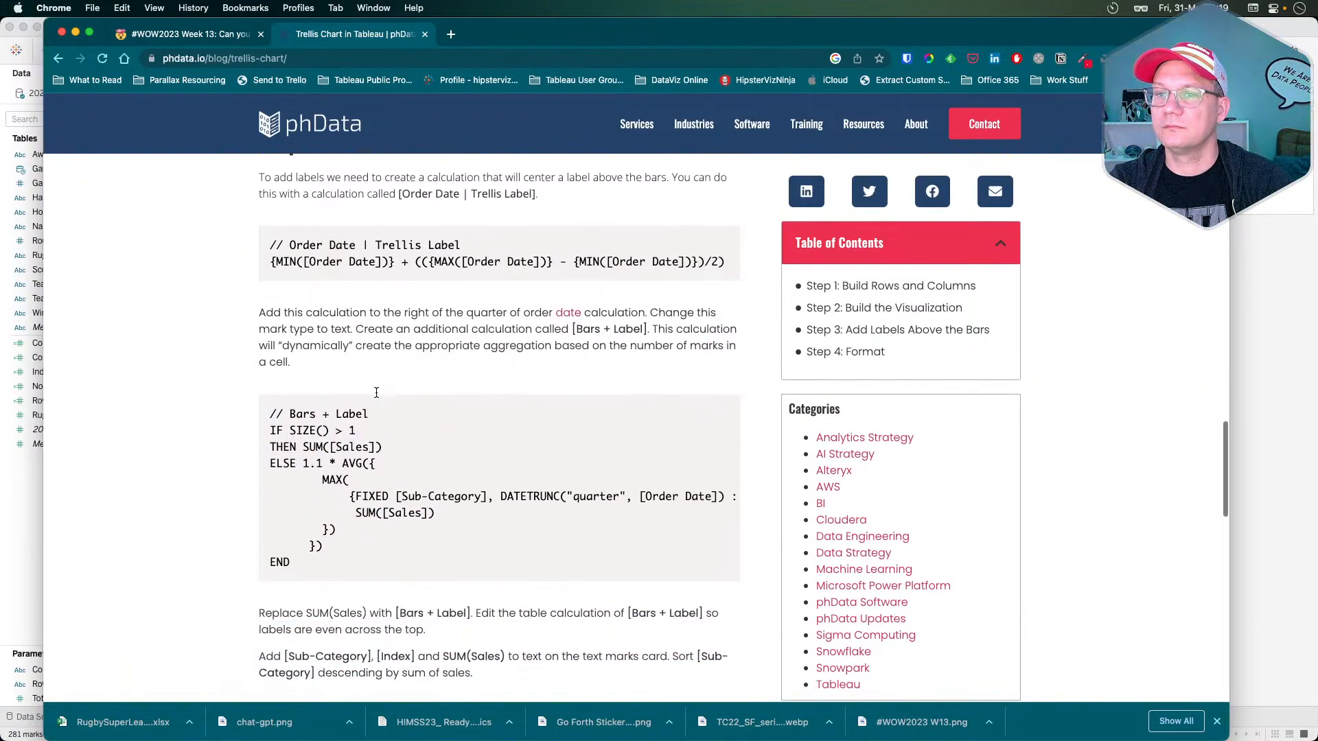
scroll(376, 396, "up", 20)
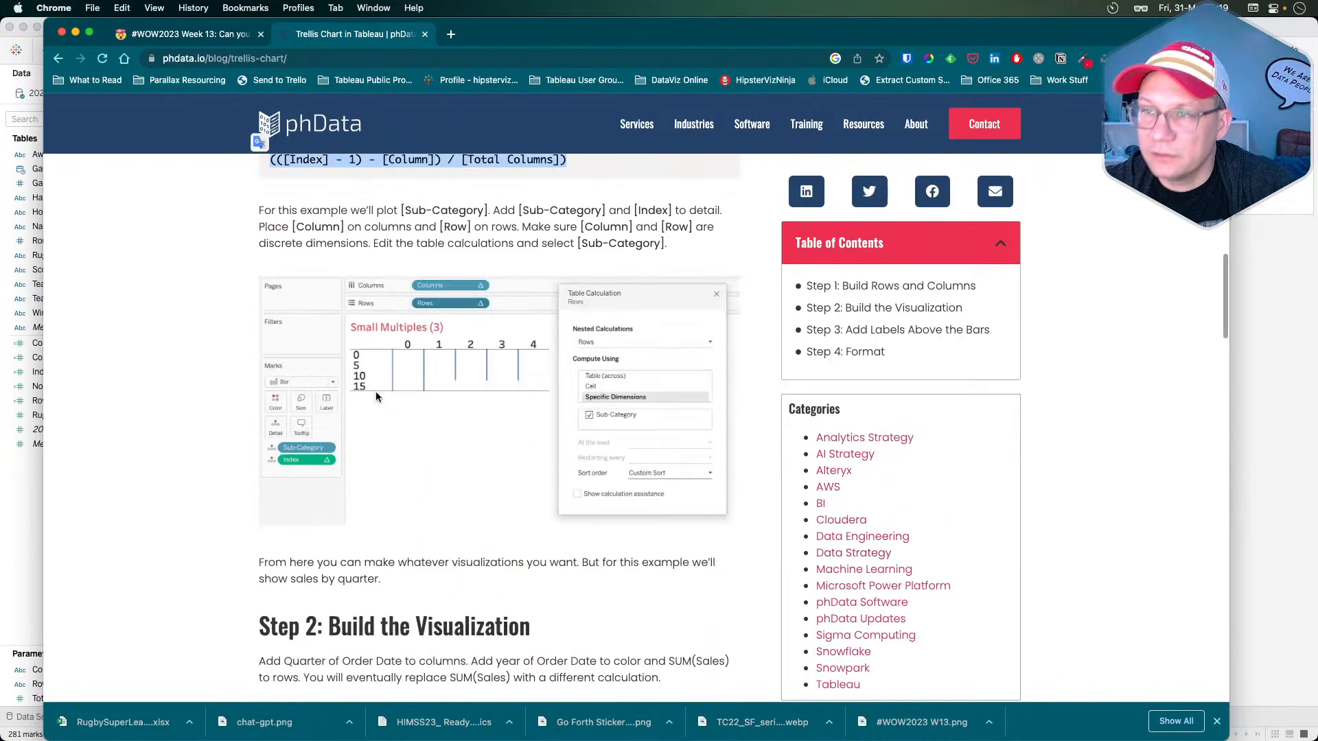
scroll(376, 396, "up", 6)
scroll(377, 391, "down", 1)
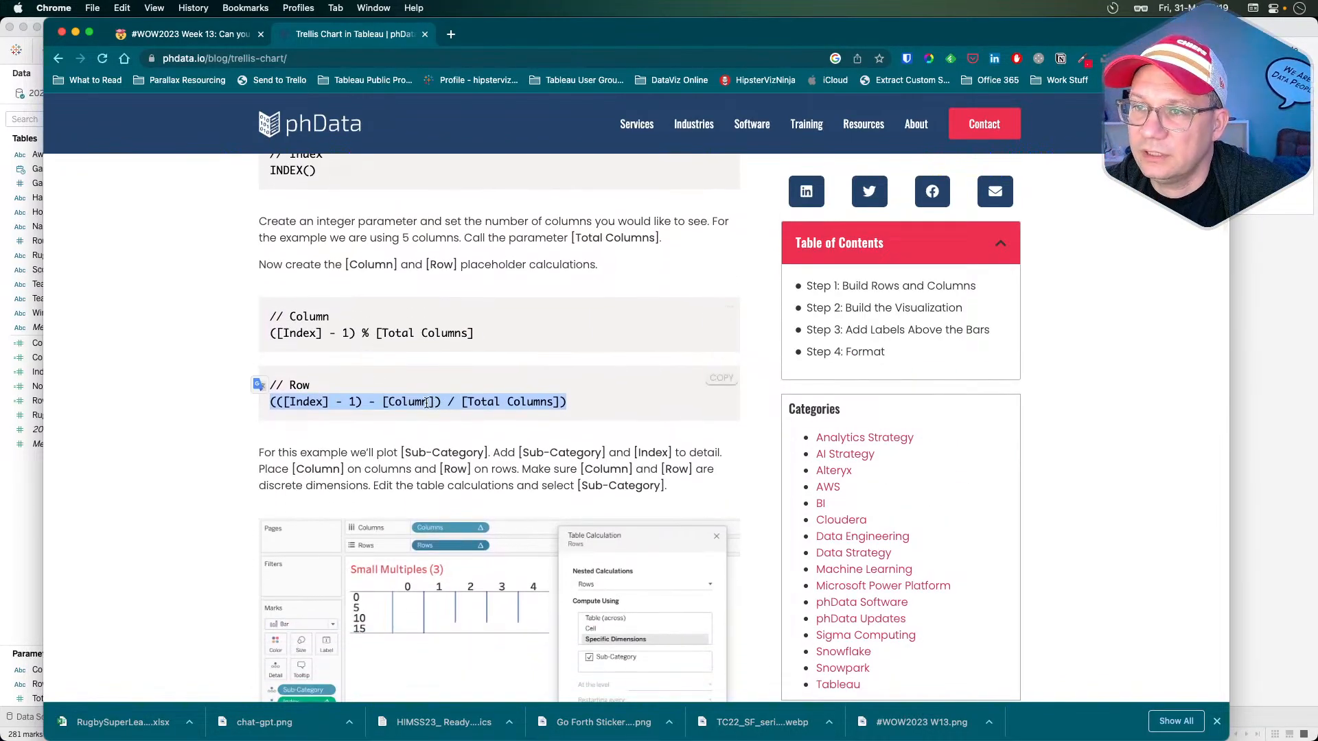
- Copy the article's complete Row formula and switch back to Tableau
left_click(427, 401)
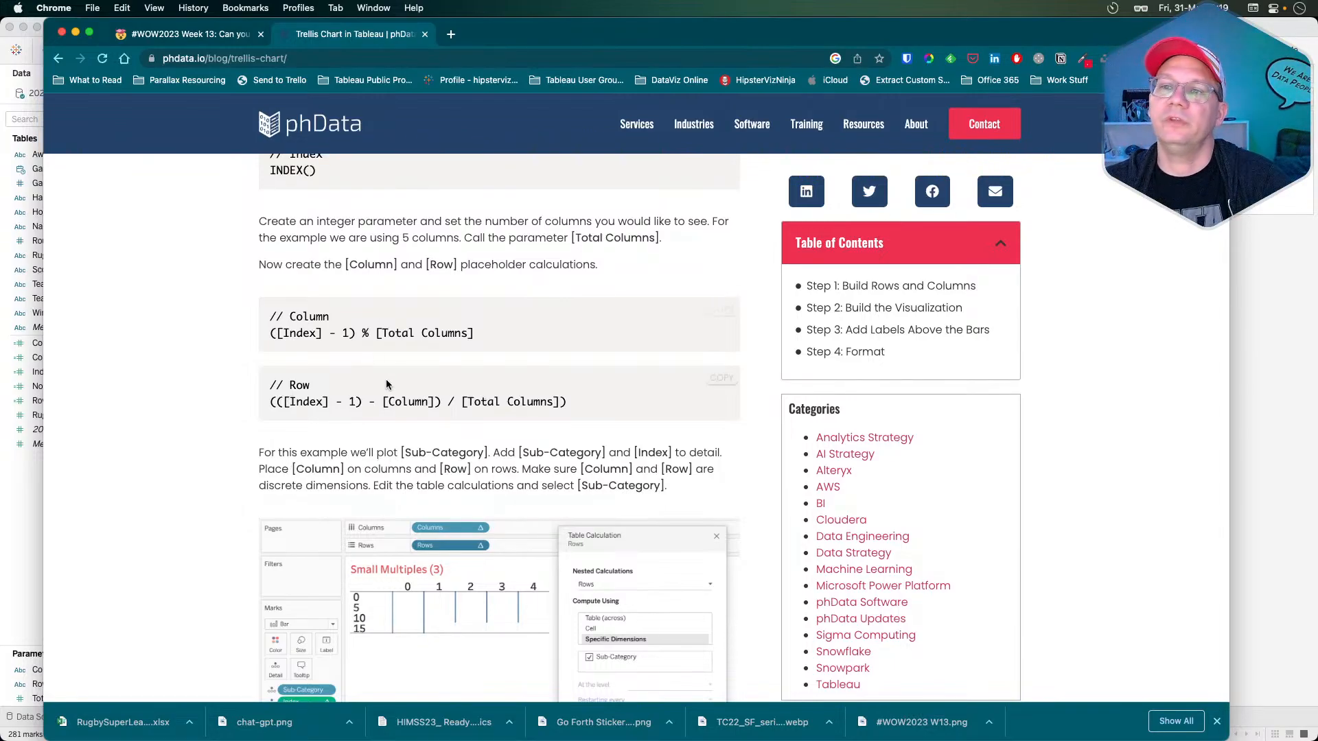
left_click_drag(575, 402, 258, 405)
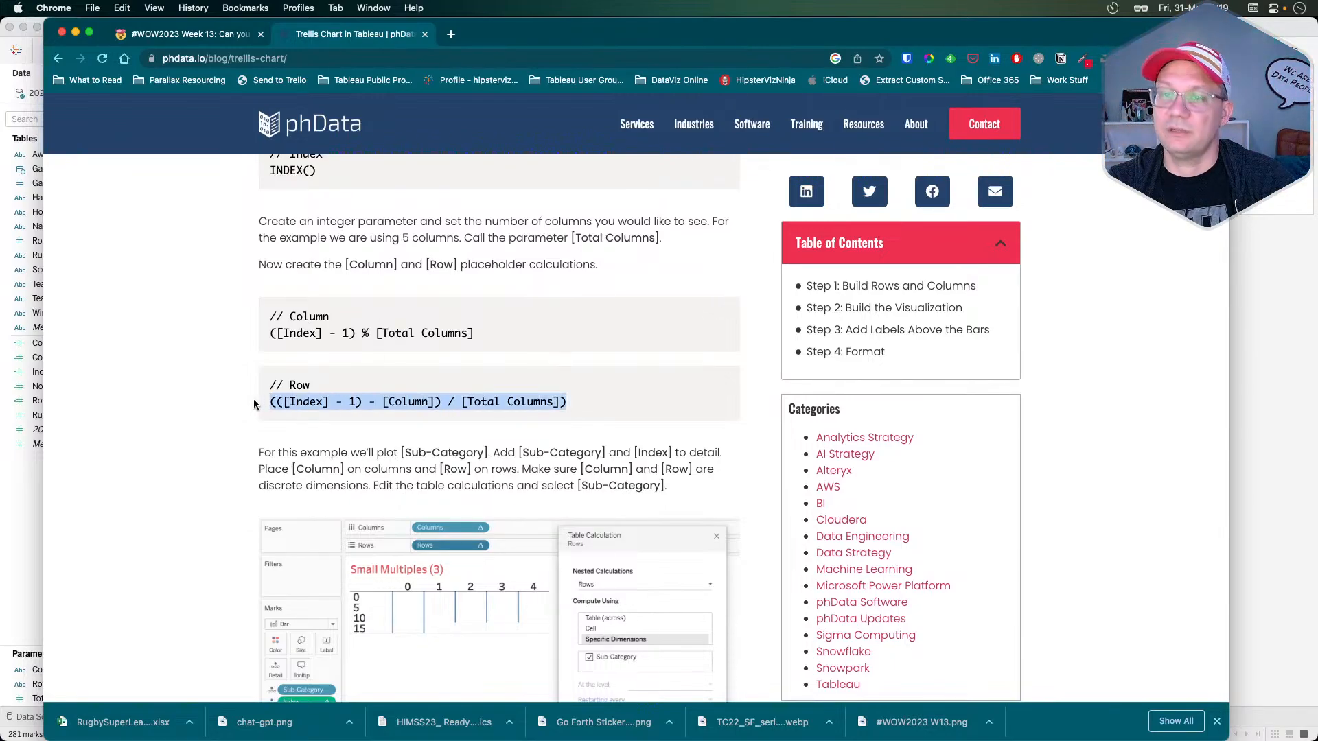
key("super+Tab")
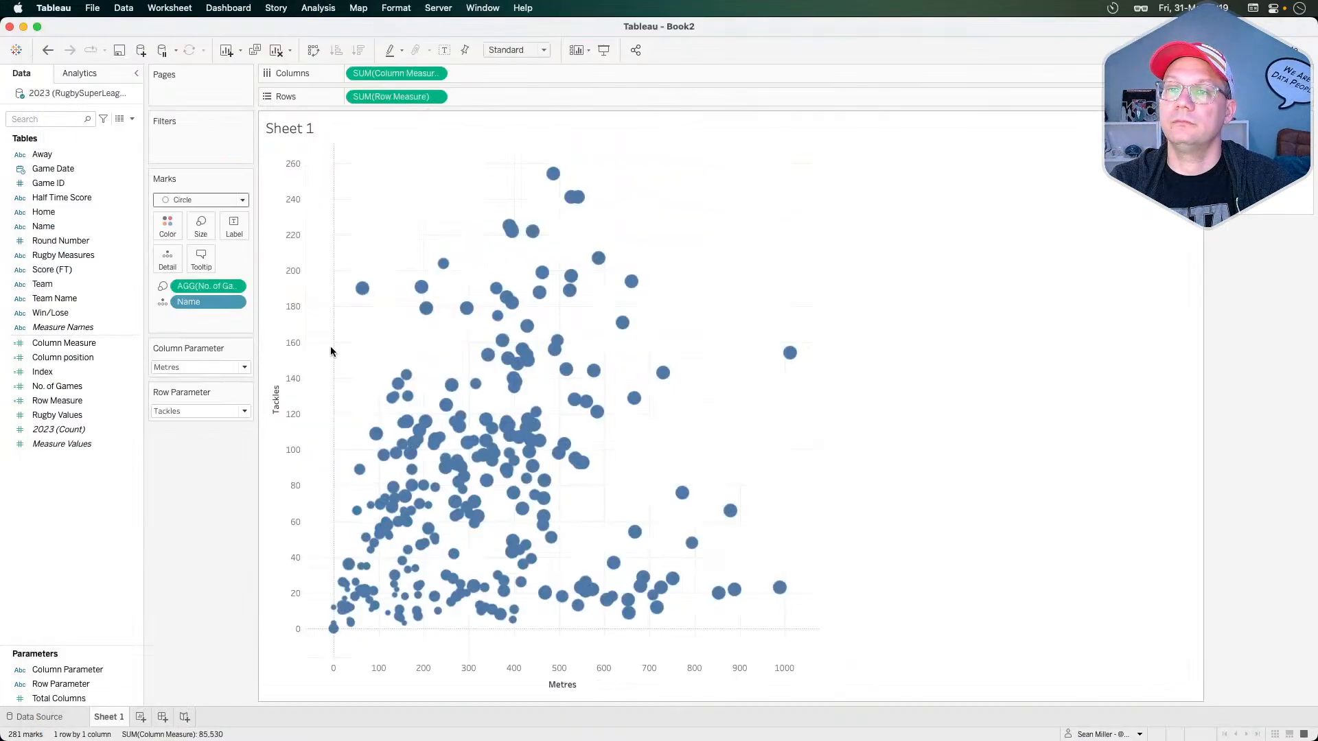
- Start a calculated field named Row Position with the copied formula (([Index] - 1) - [Column]) / [Total Columns])
right_click(76, 499)
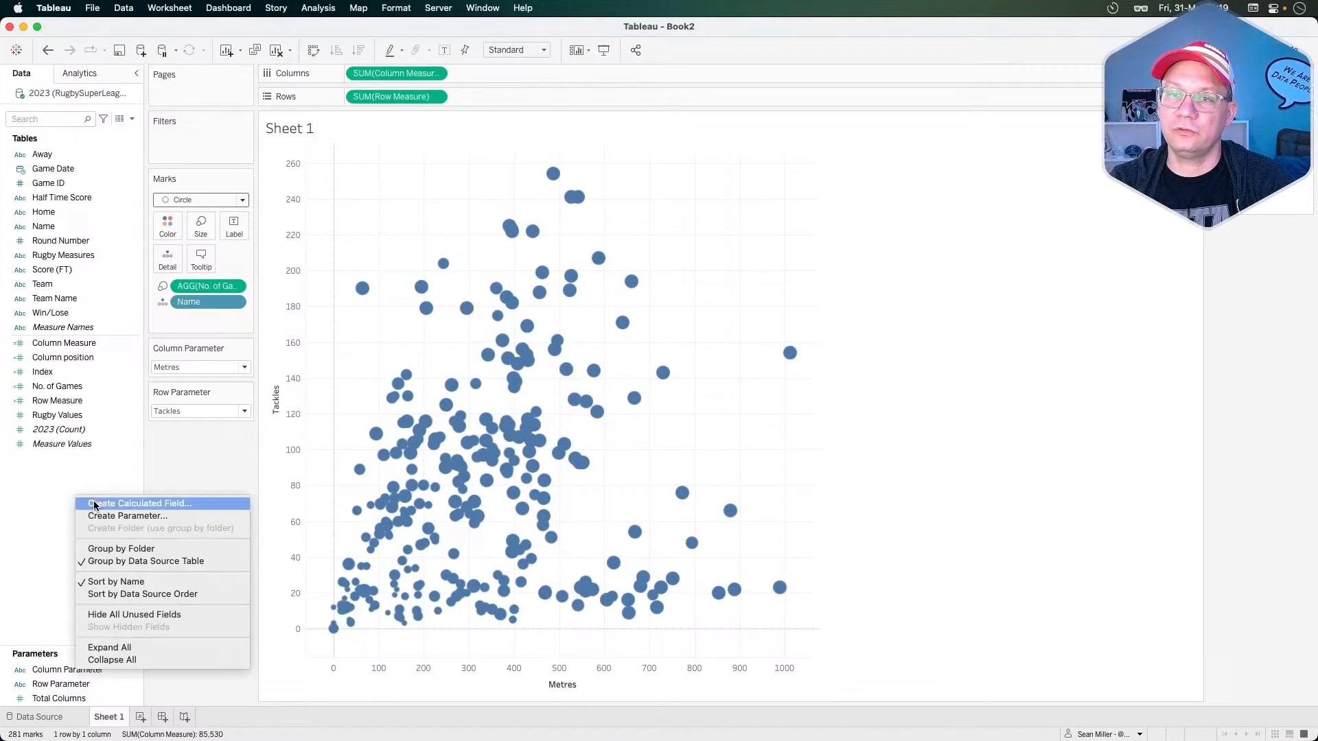
left_click(94, 504)
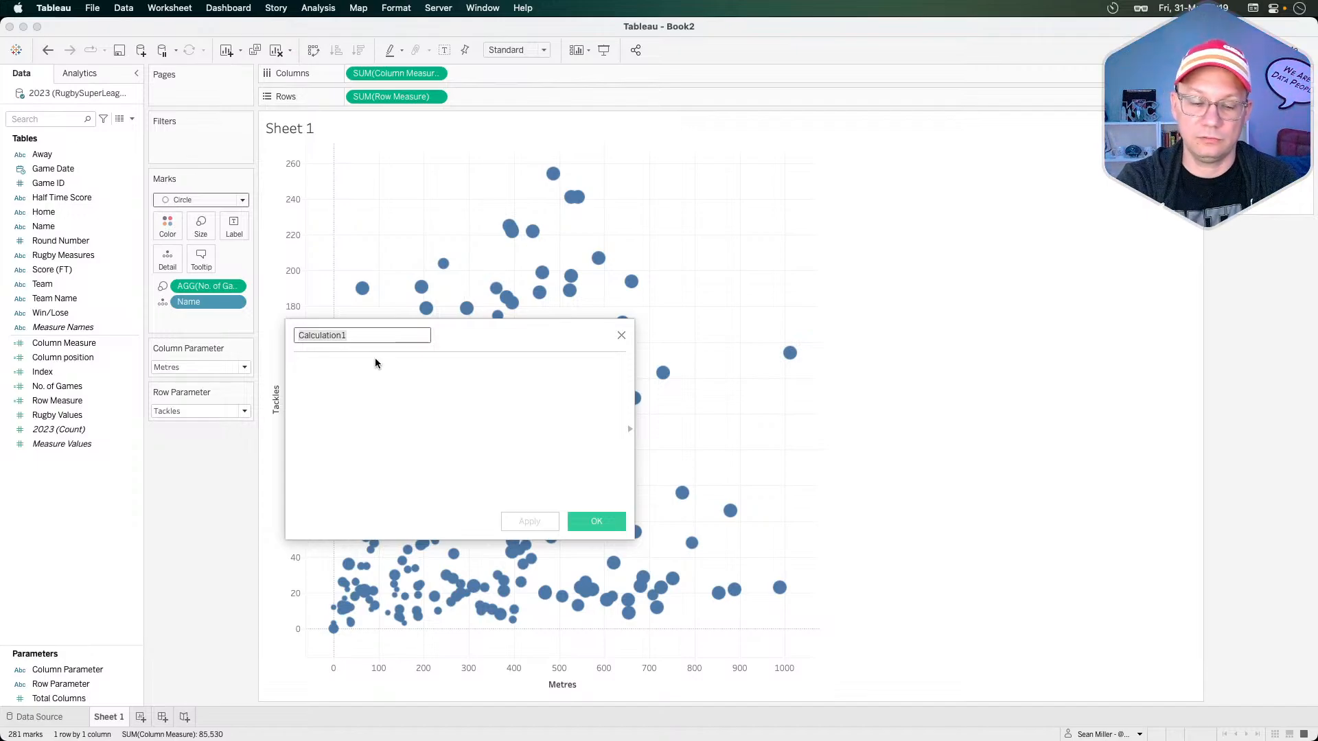
type("Row Po")
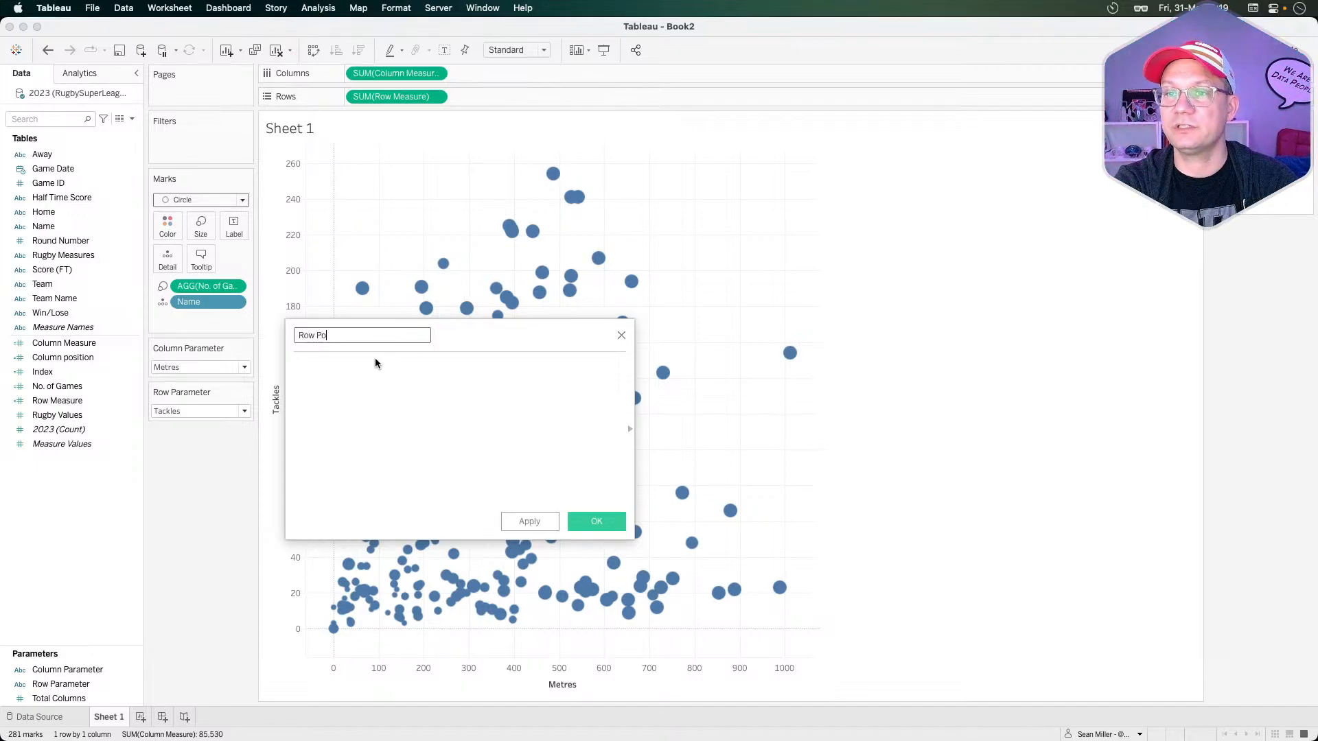
type("sition")
left_click(374, 362)
type("(([Index] - 1) * [Column]) / [Total Columns])")
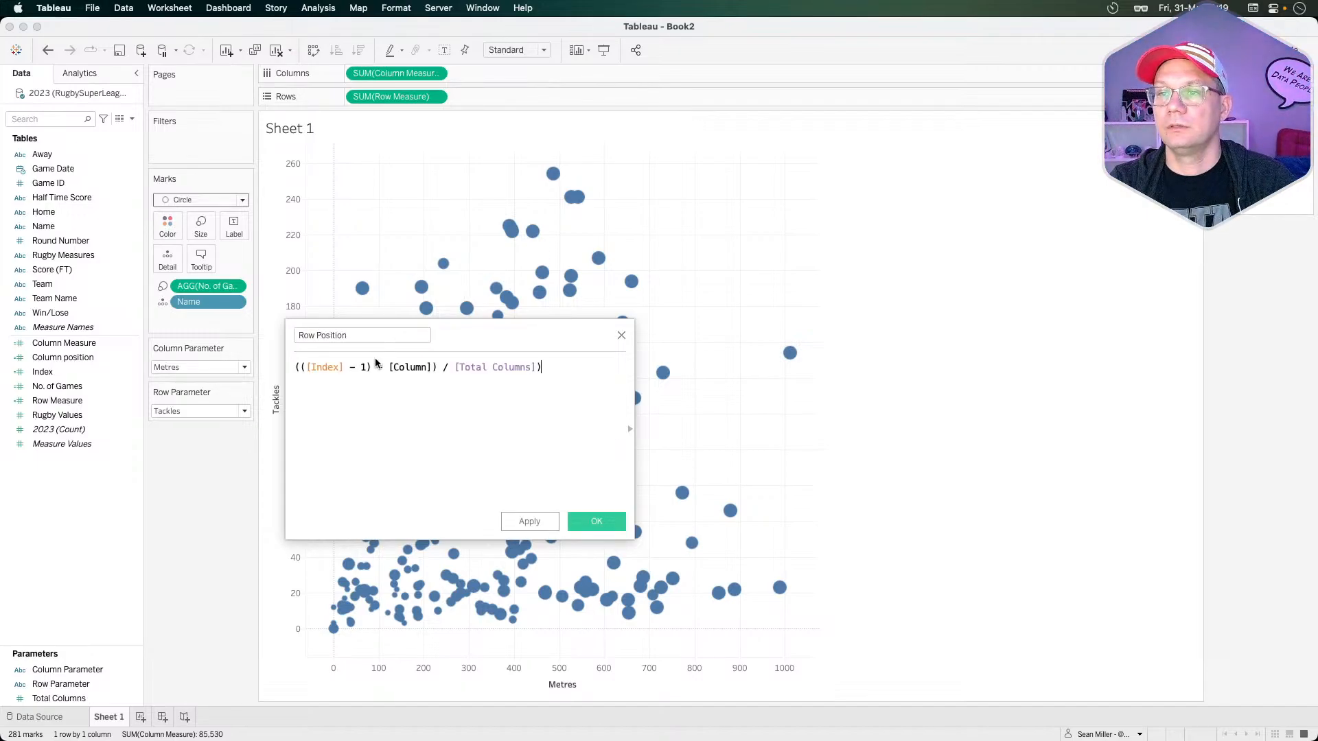
- Correct the Row Position formula to (([Index] - 1) - [Column position]) / ([Total Columns]) and save the field
left_click(428, 367)
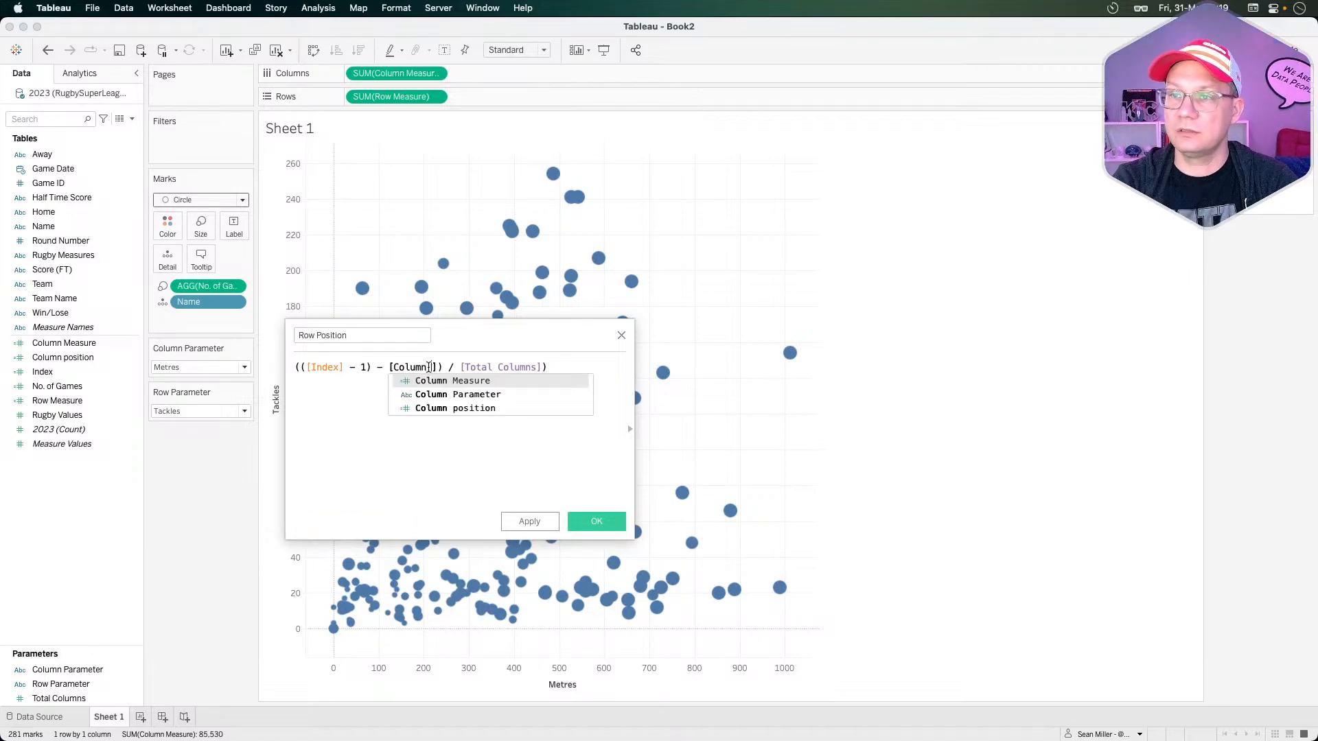
left_click(468, 408)
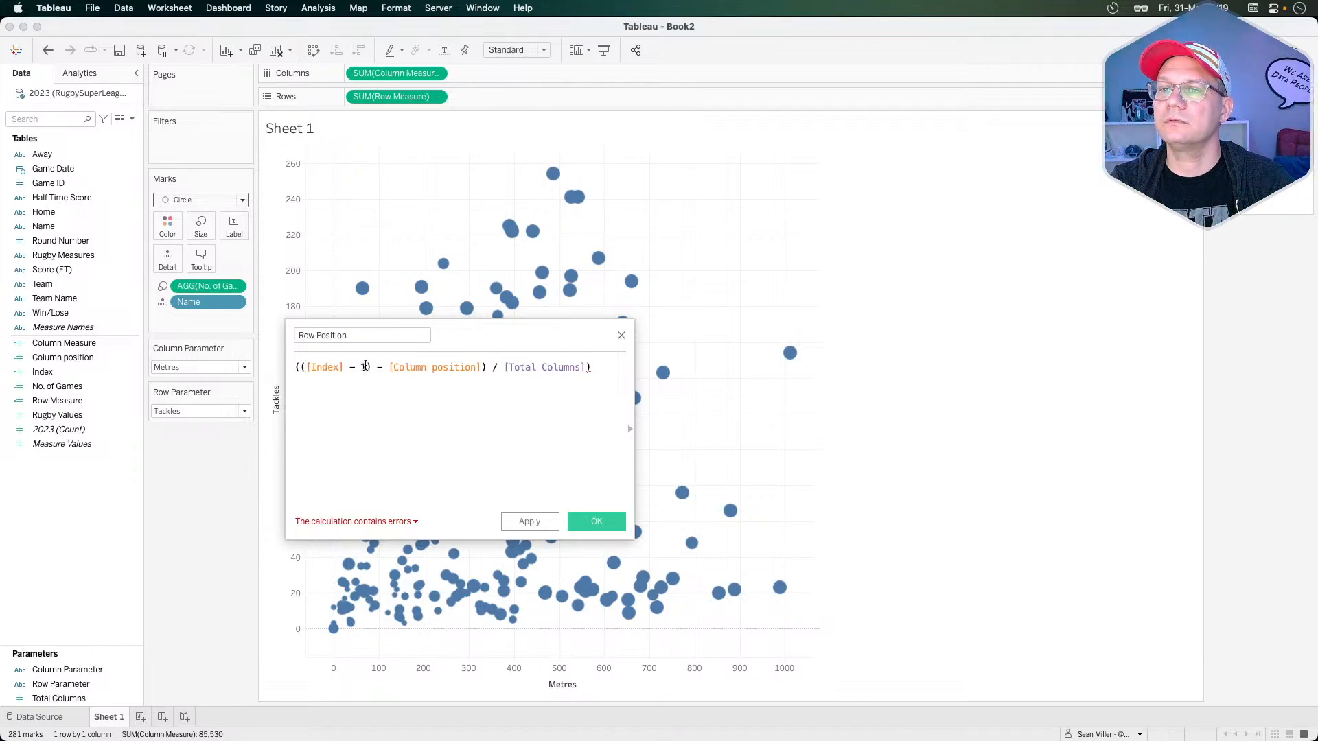
left_click(501, 367)
type("(")
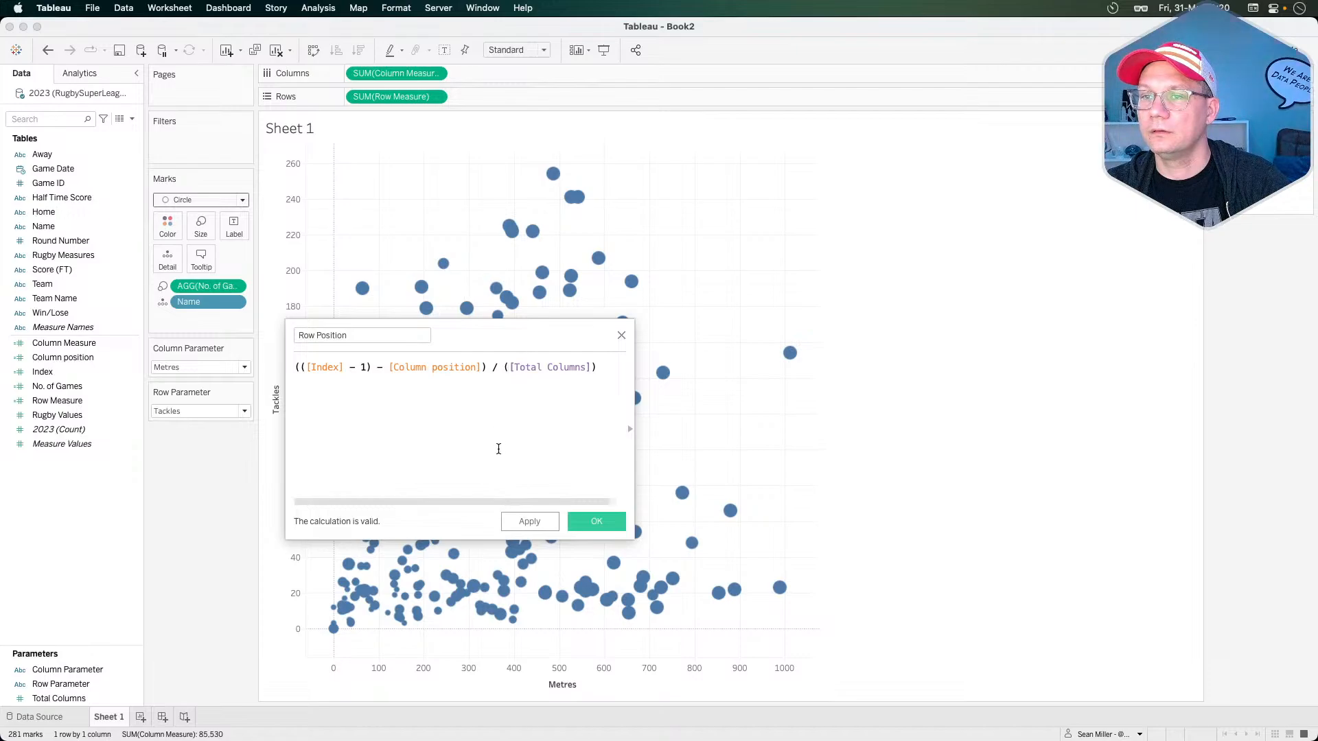
key("super+Tab")
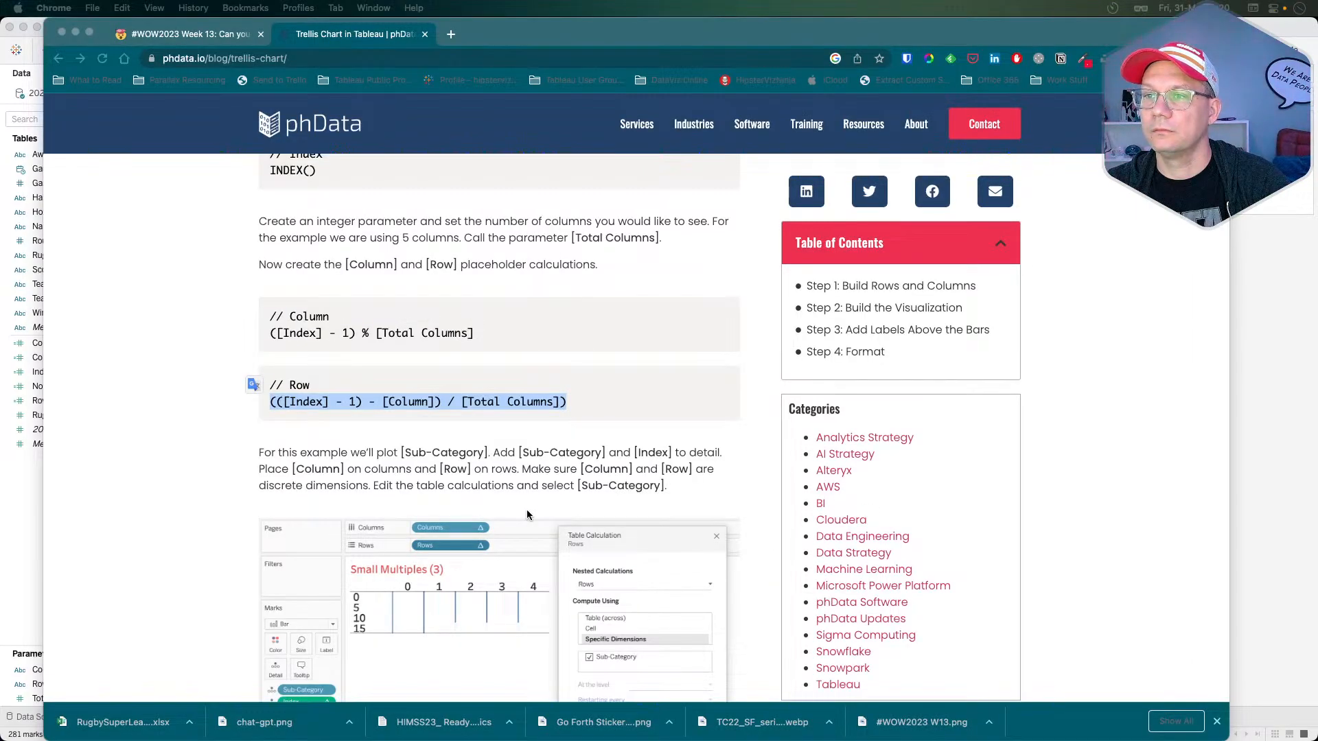
key("super+Tab")
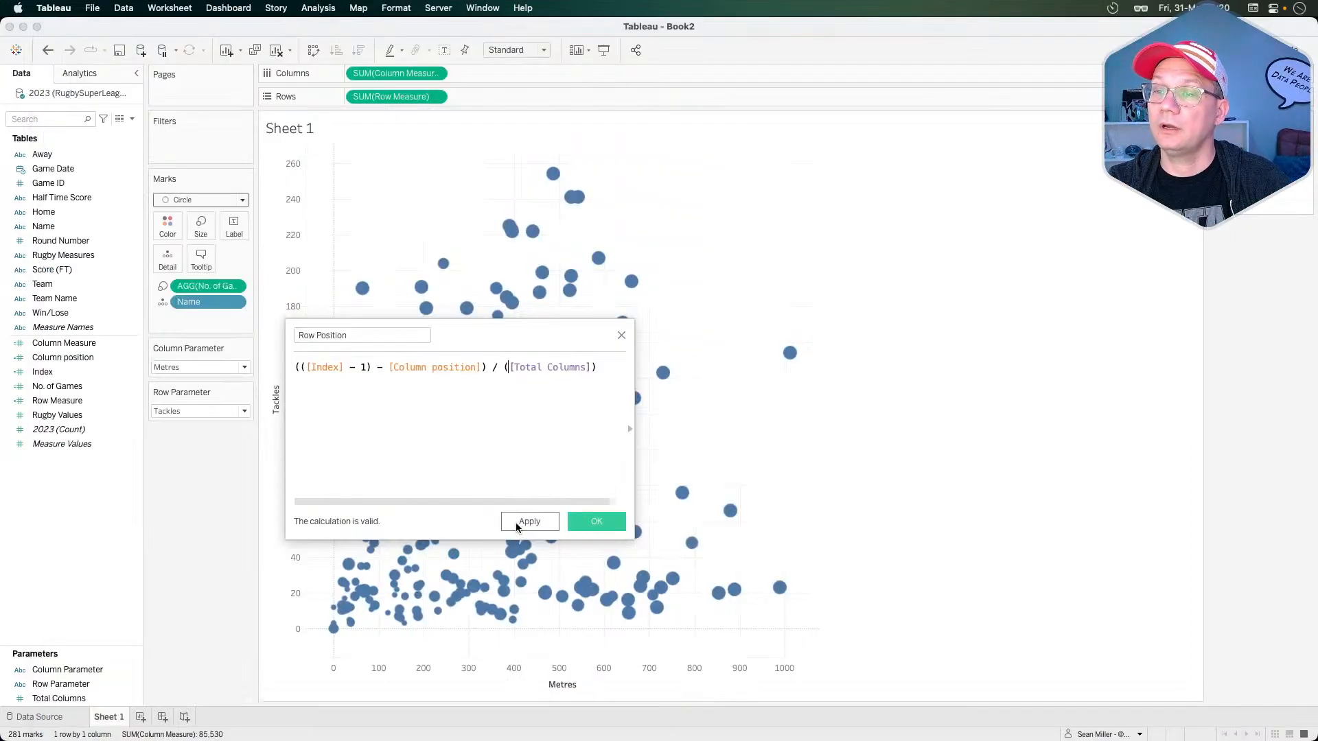
left_click(538, 520)
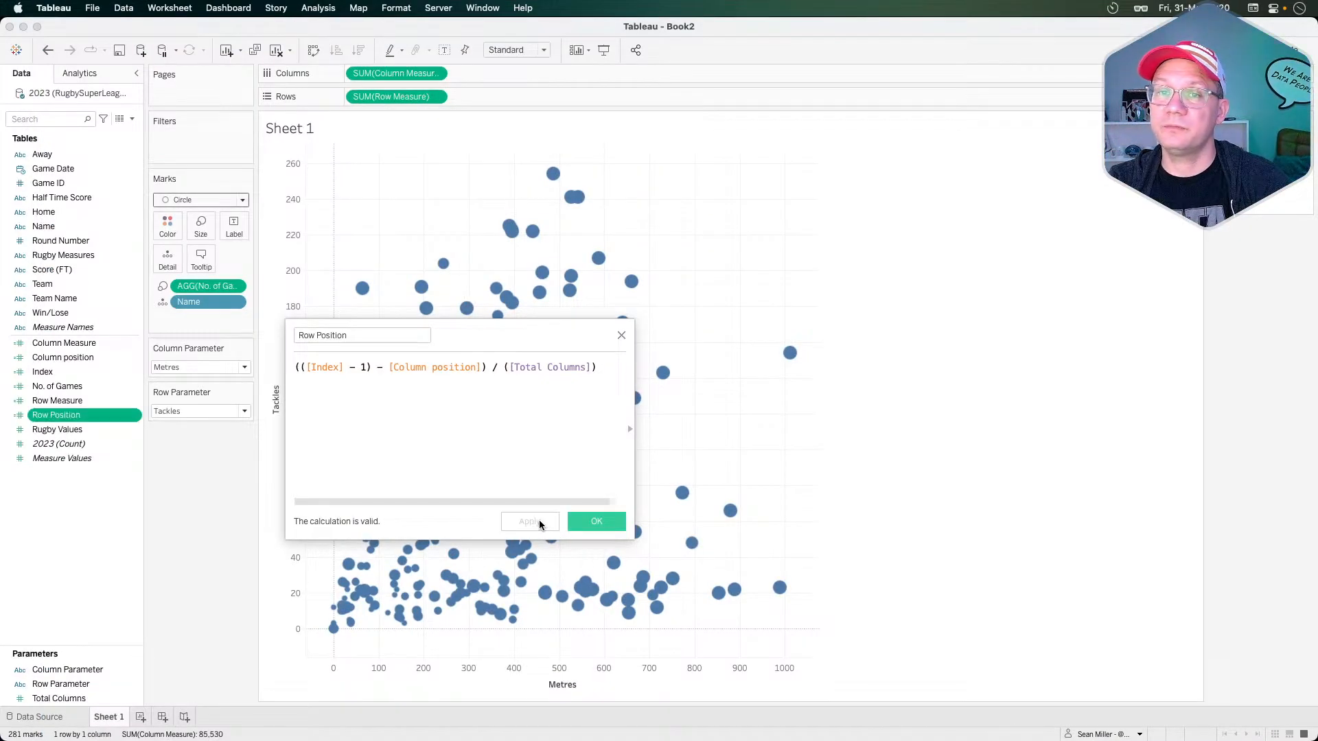
left_click(594, 523)
- Place Column position before SUM(Column Measure) on Columns and make it discrete
left_click(62, 358)
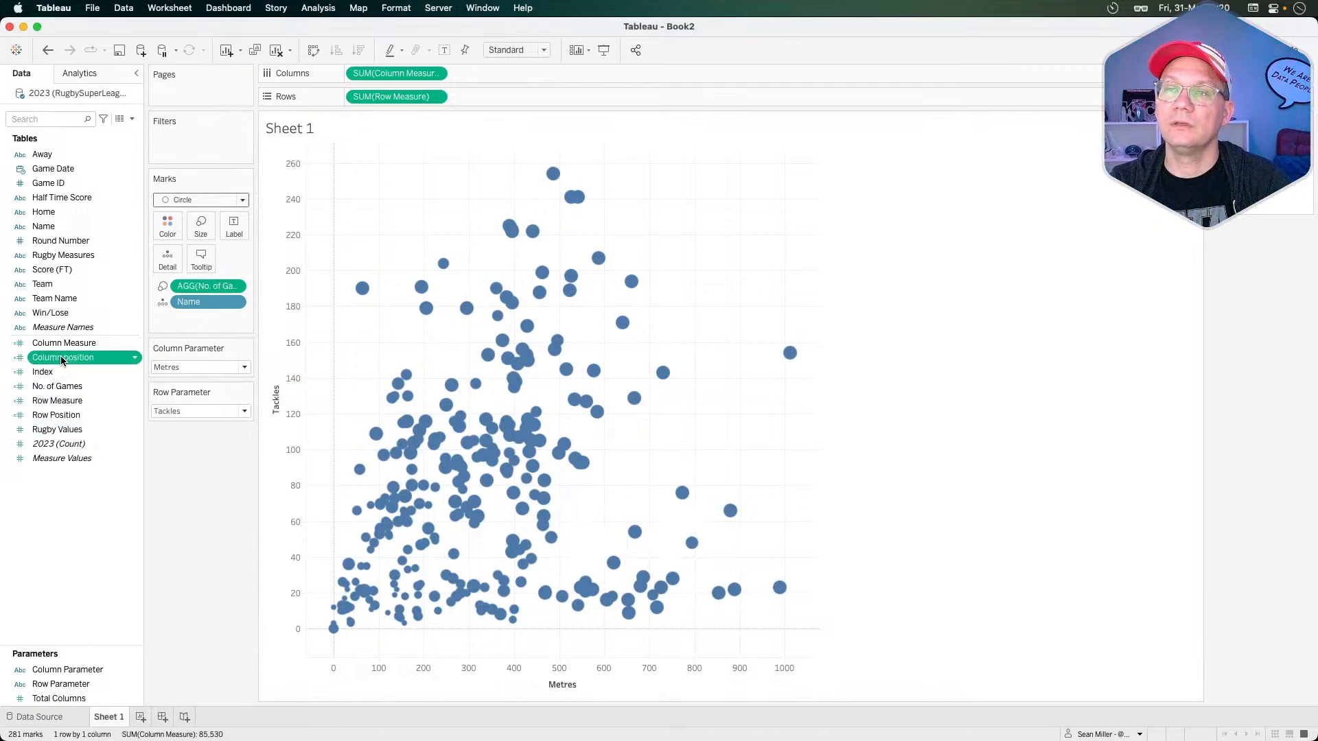
left_click_drag(62, 359, 346, 72)
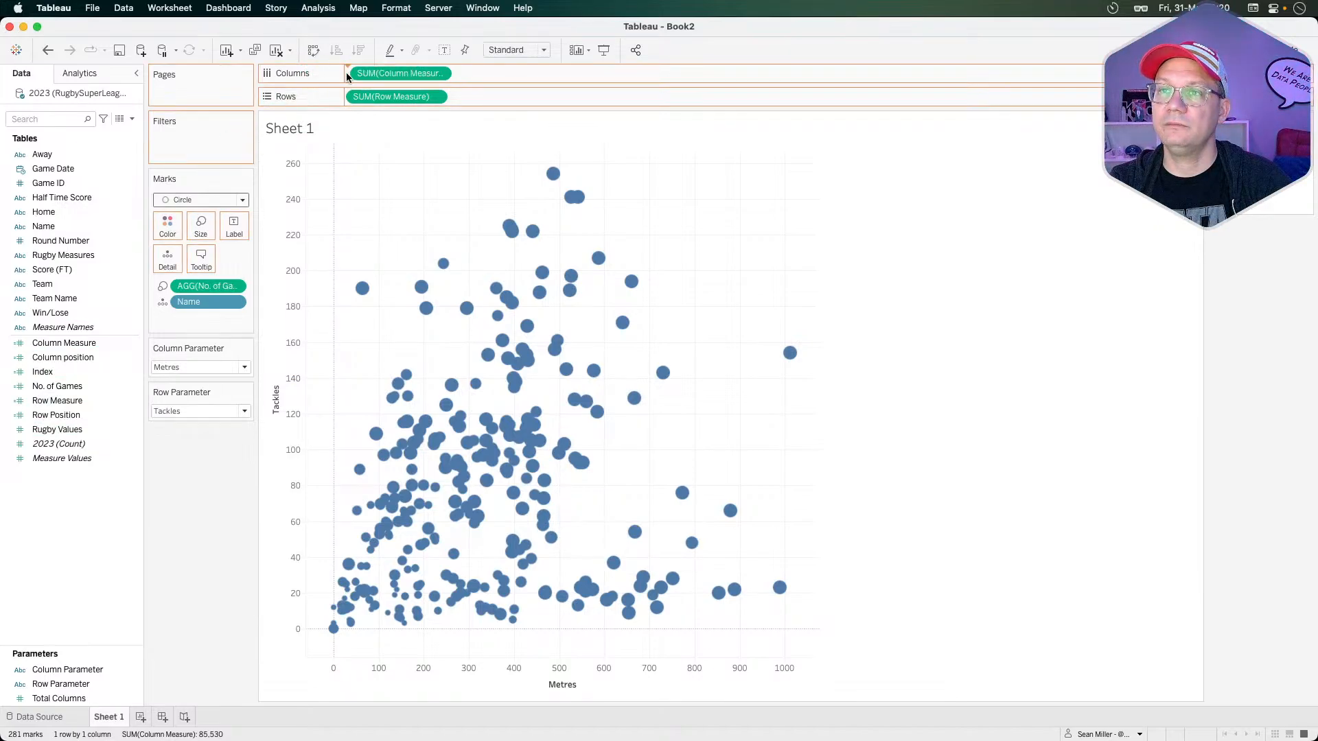
left_click(435, 73)
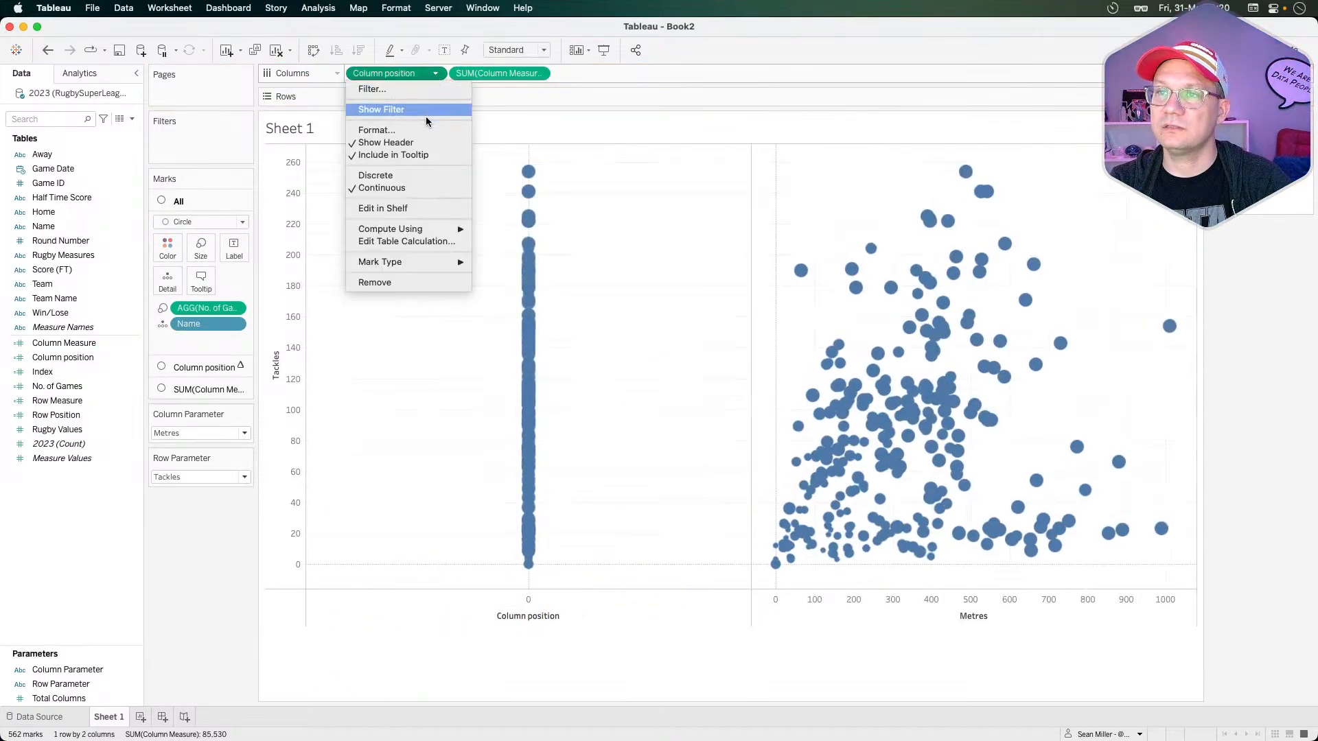
left_click(409, 173)
- Place Row Position before SUM(Row Measure) on Rows and make it discrete
left_click(66, 430)
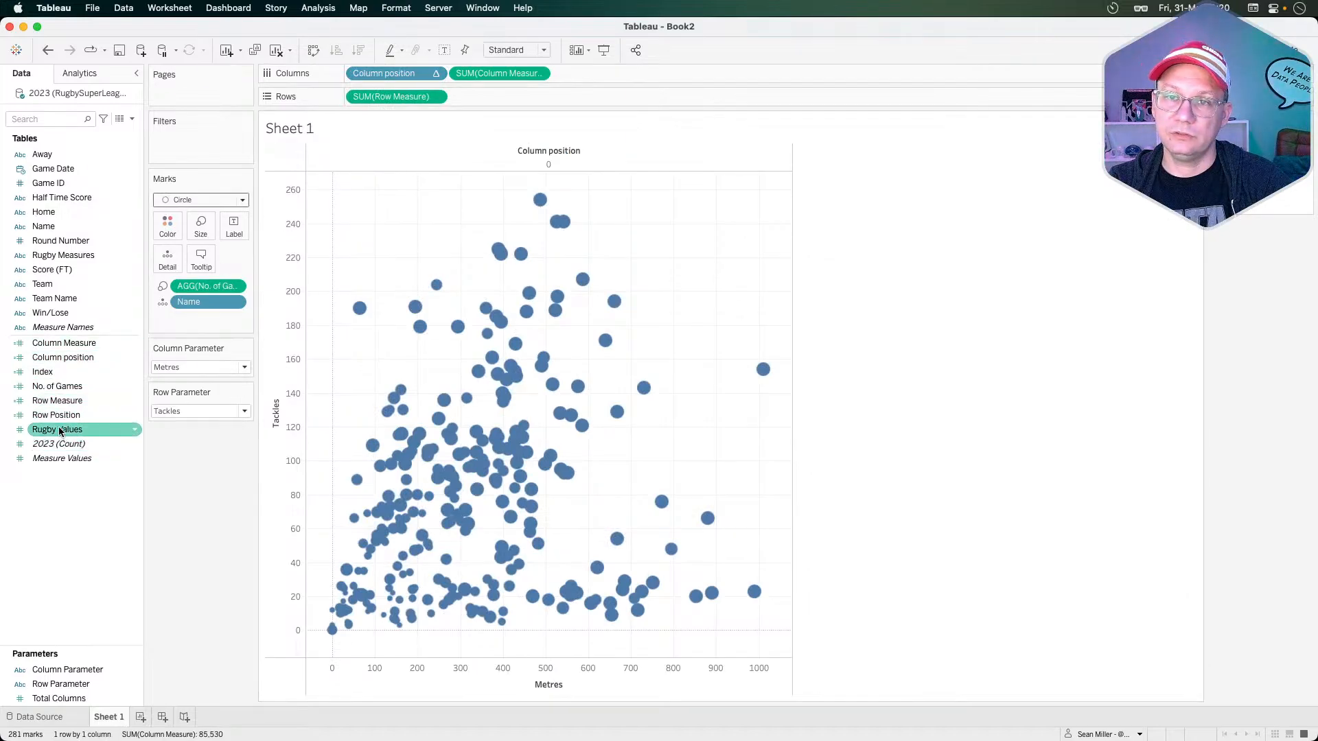
left_click_drag(58, 414, 360, 99)
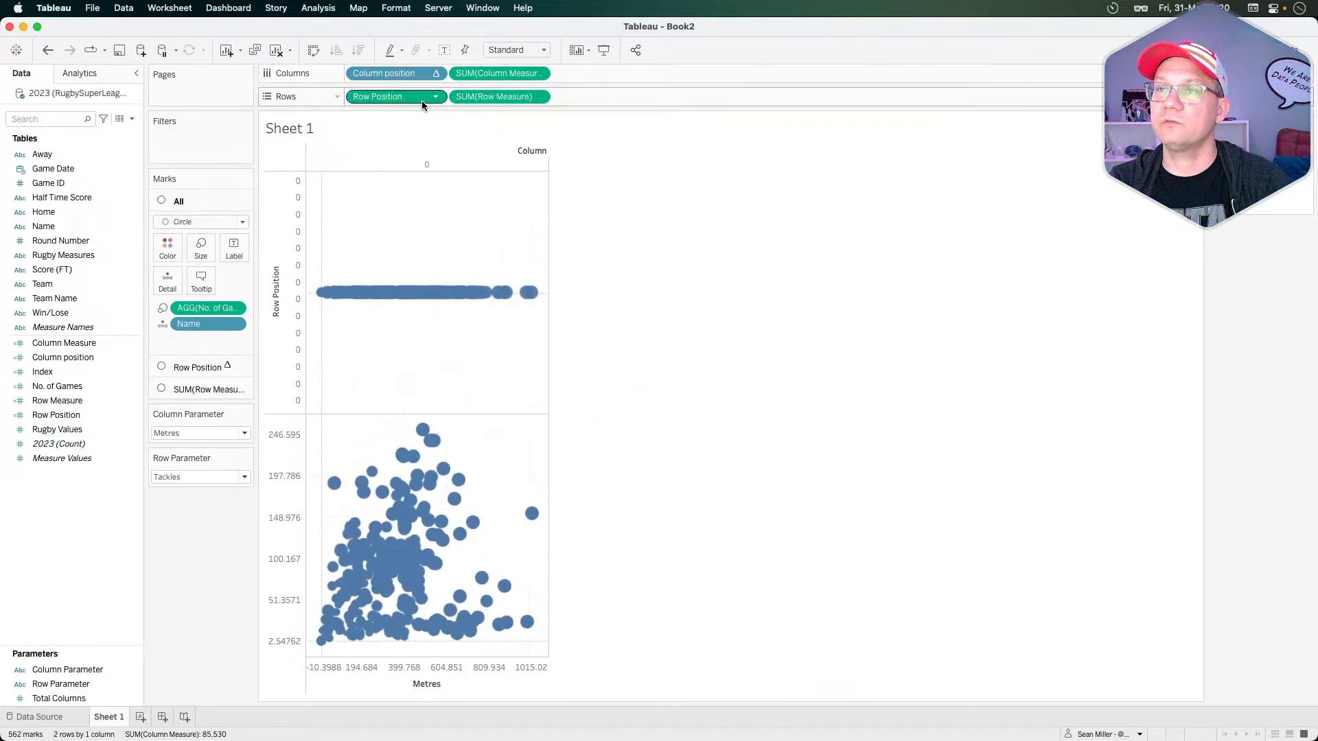
left_click(435, 96)
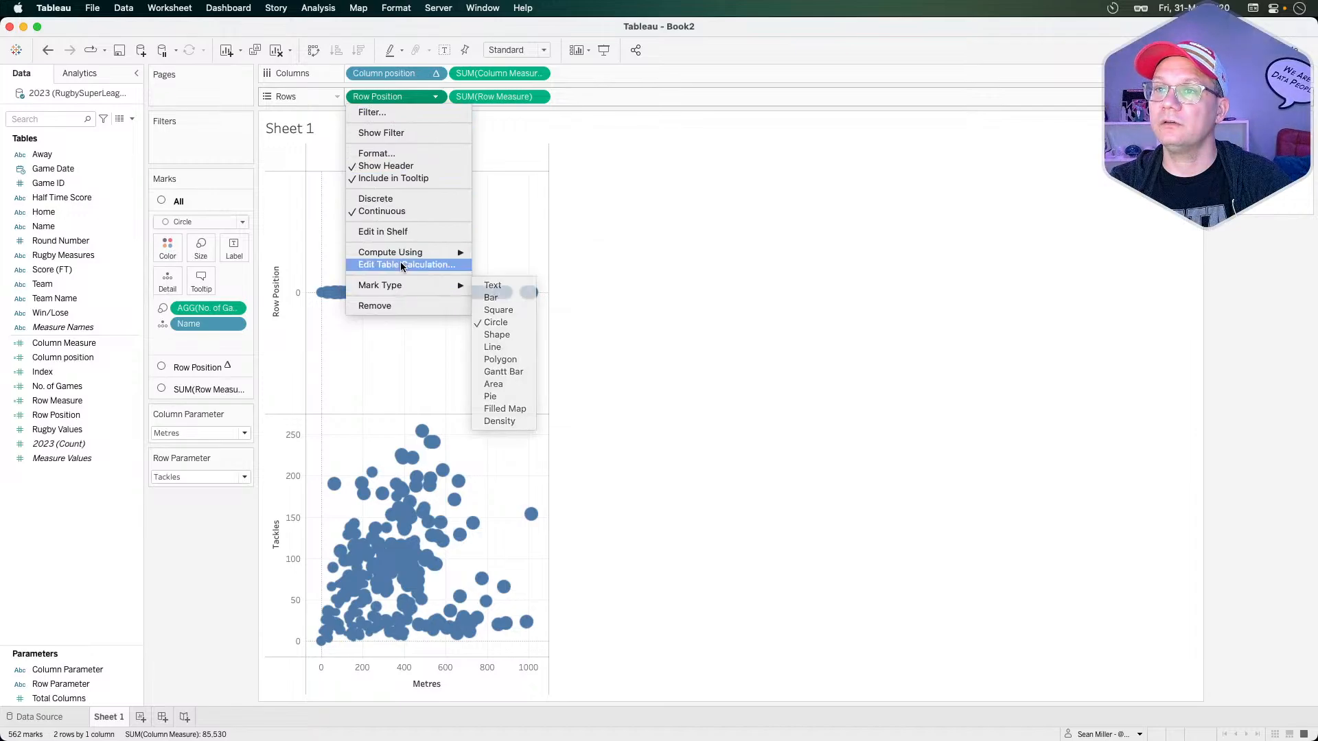
left_click(402, 199)
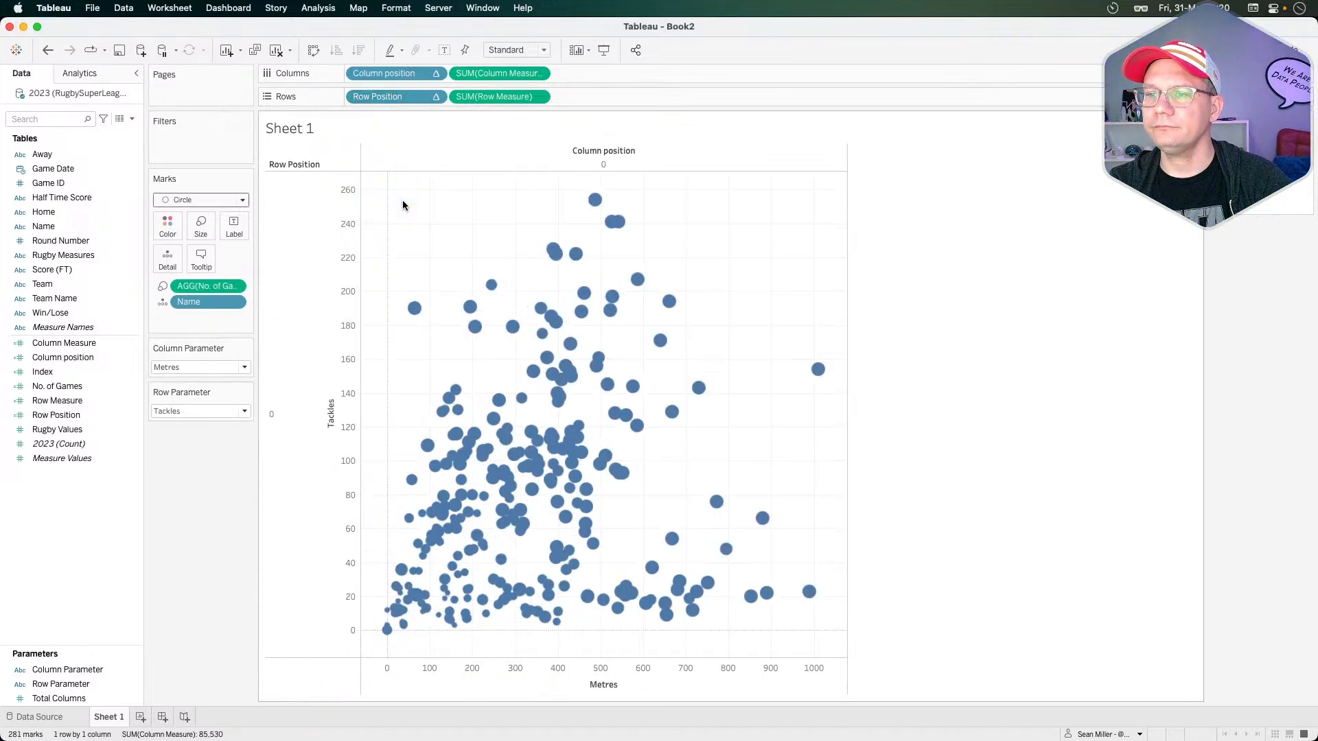
- Set both Column position and Row Position to compute using Name
left_click(435, 73)
mouse_move(428, 258)
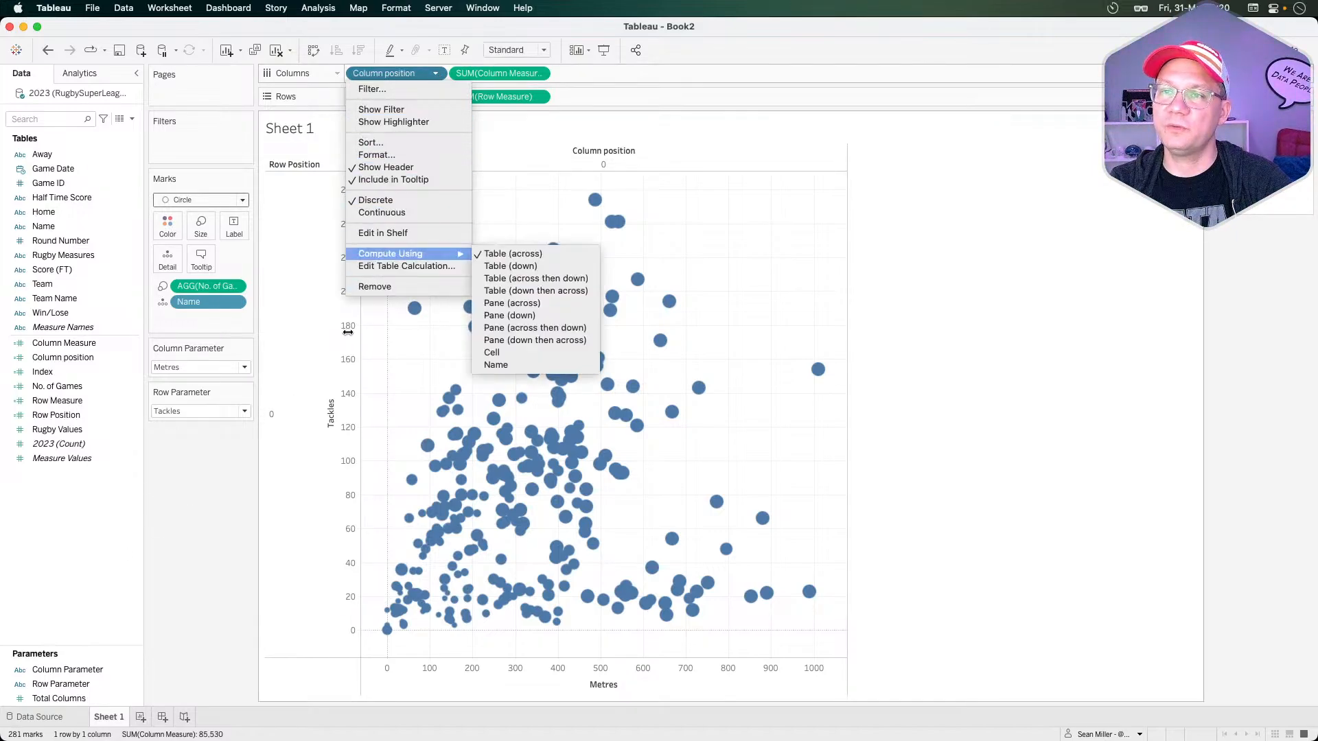
left_click(500, 364)
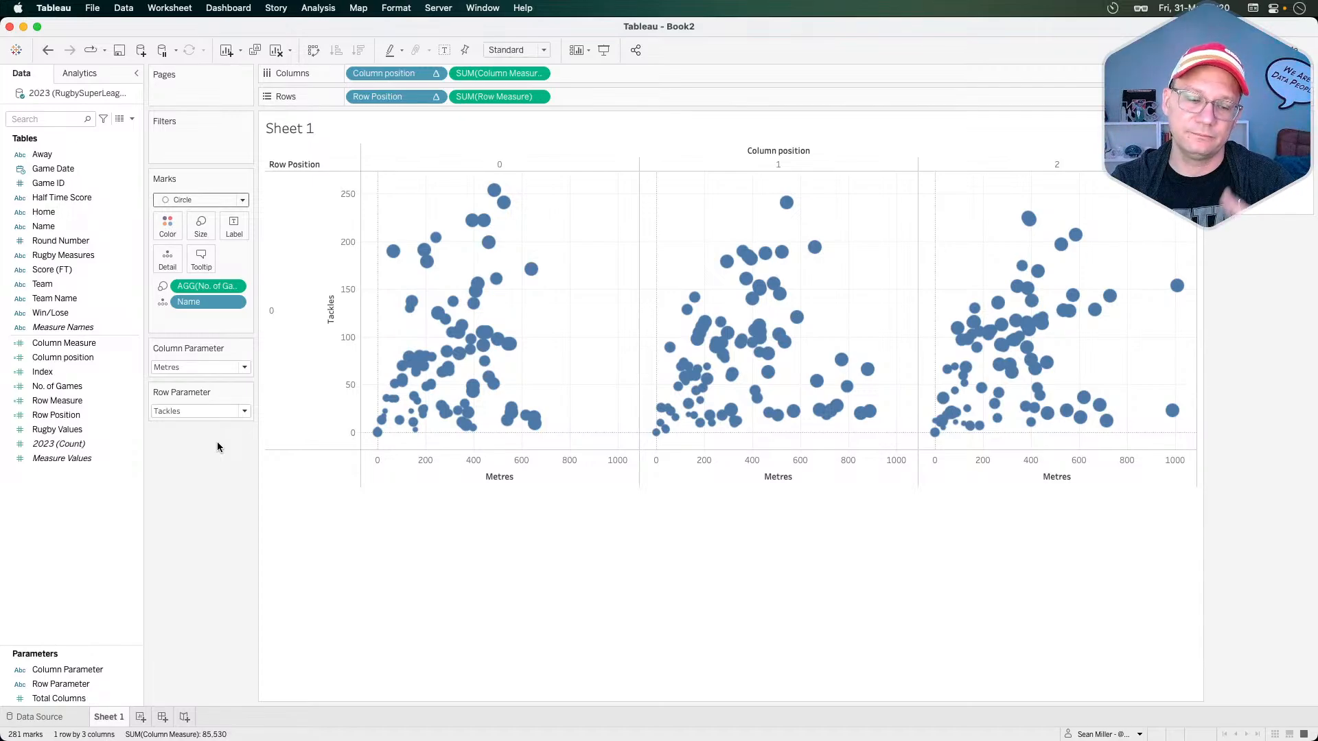
left_click(435, 99)
mouse_move(415, 278)
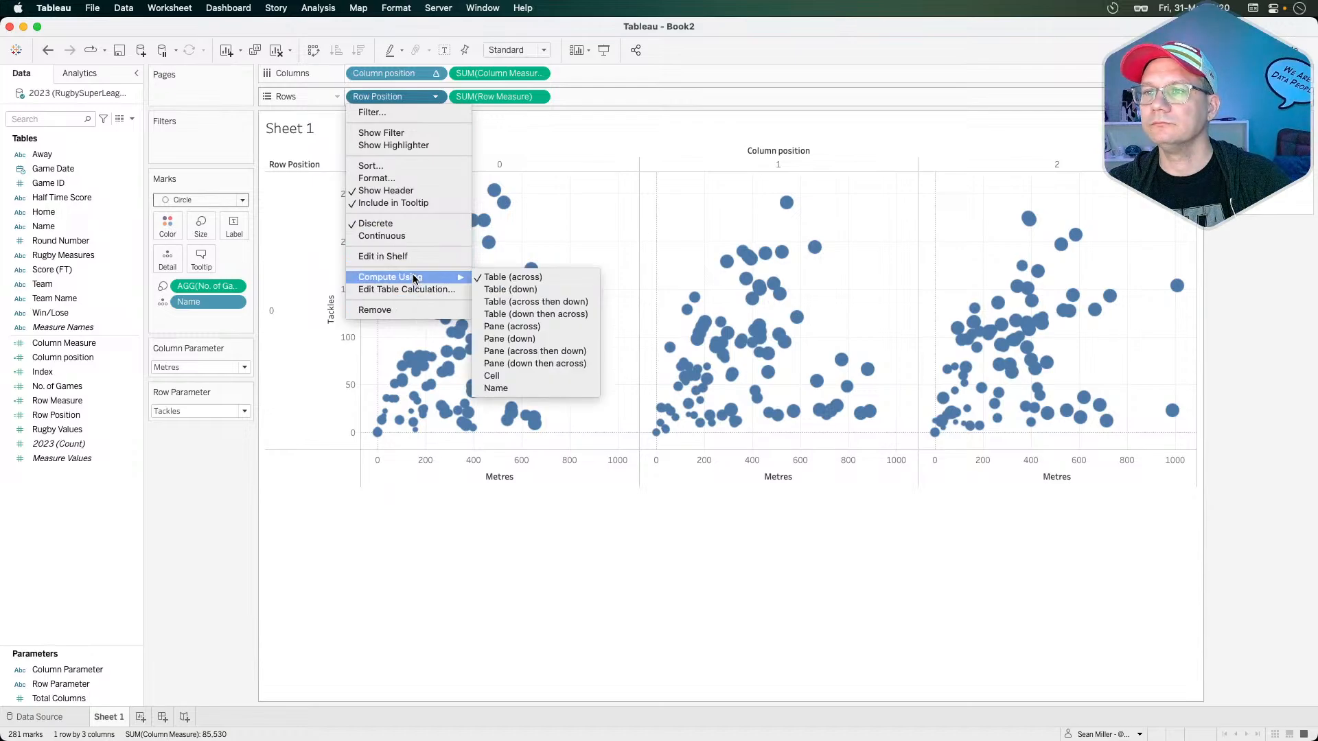
left_click(516, 389)
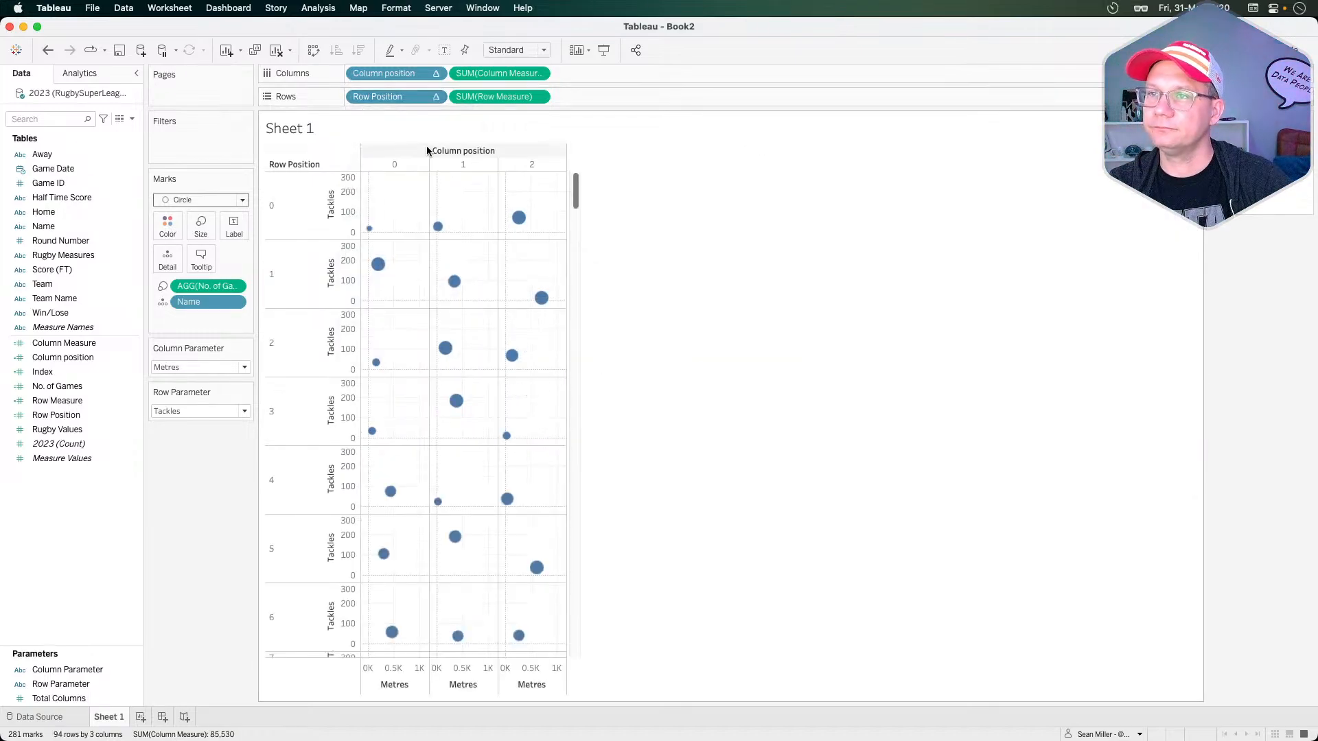
- Add Team Name to Detail on the scatter plot's marks
left_click(435, 74)
mouse_move(427, 258)
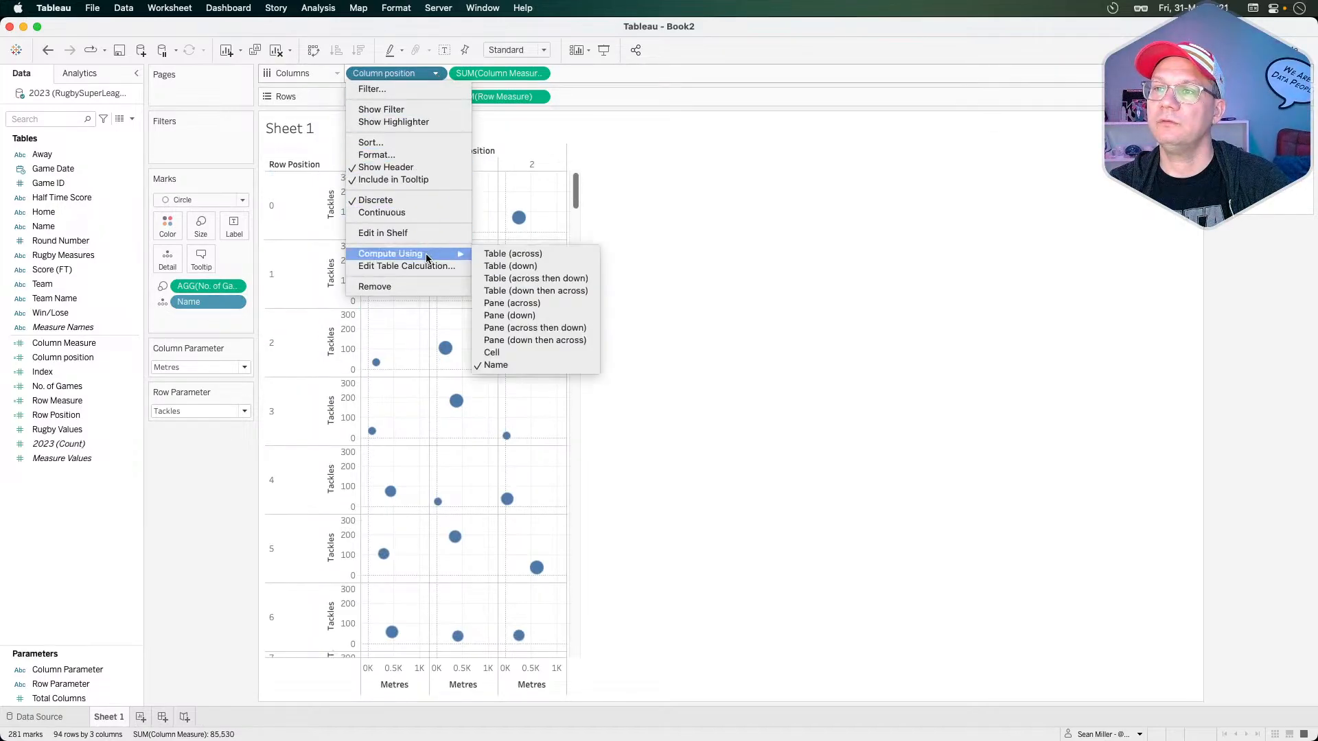
left_click(217, 533)
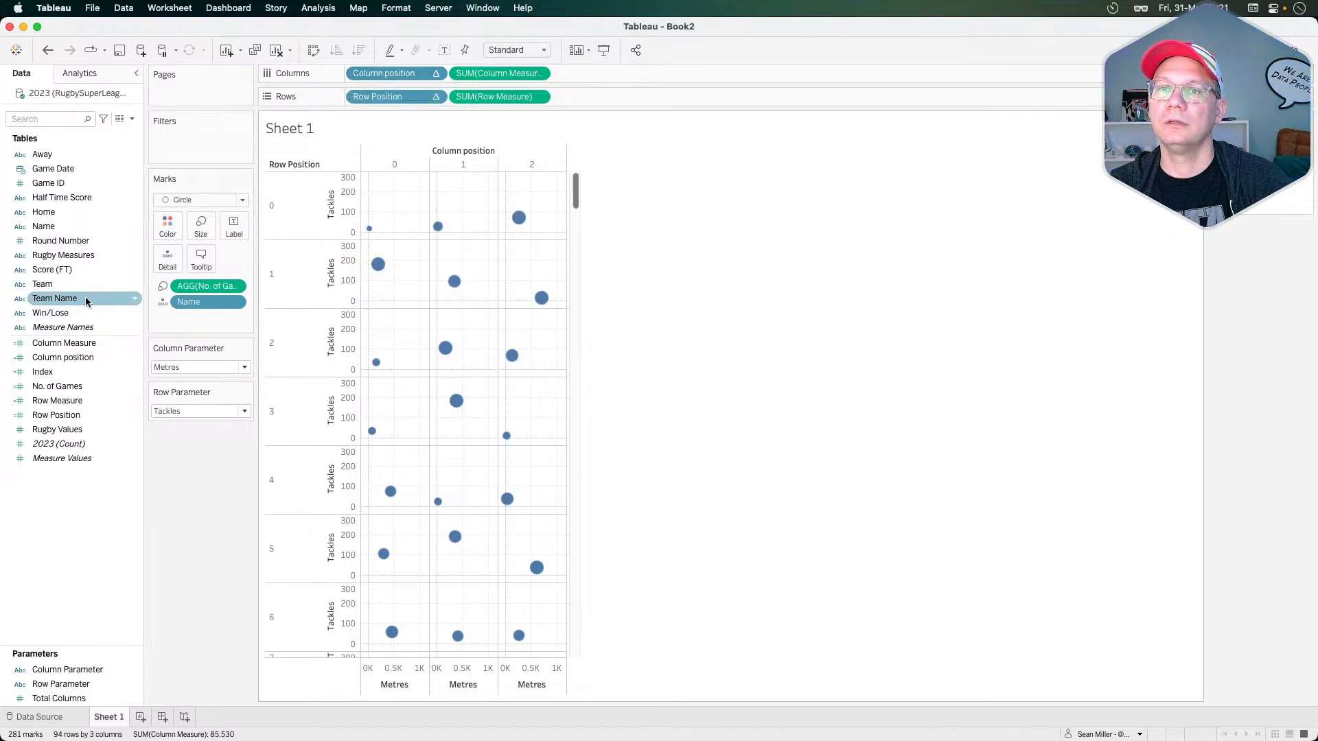
left_click_drag(86, 301, 167, 260)
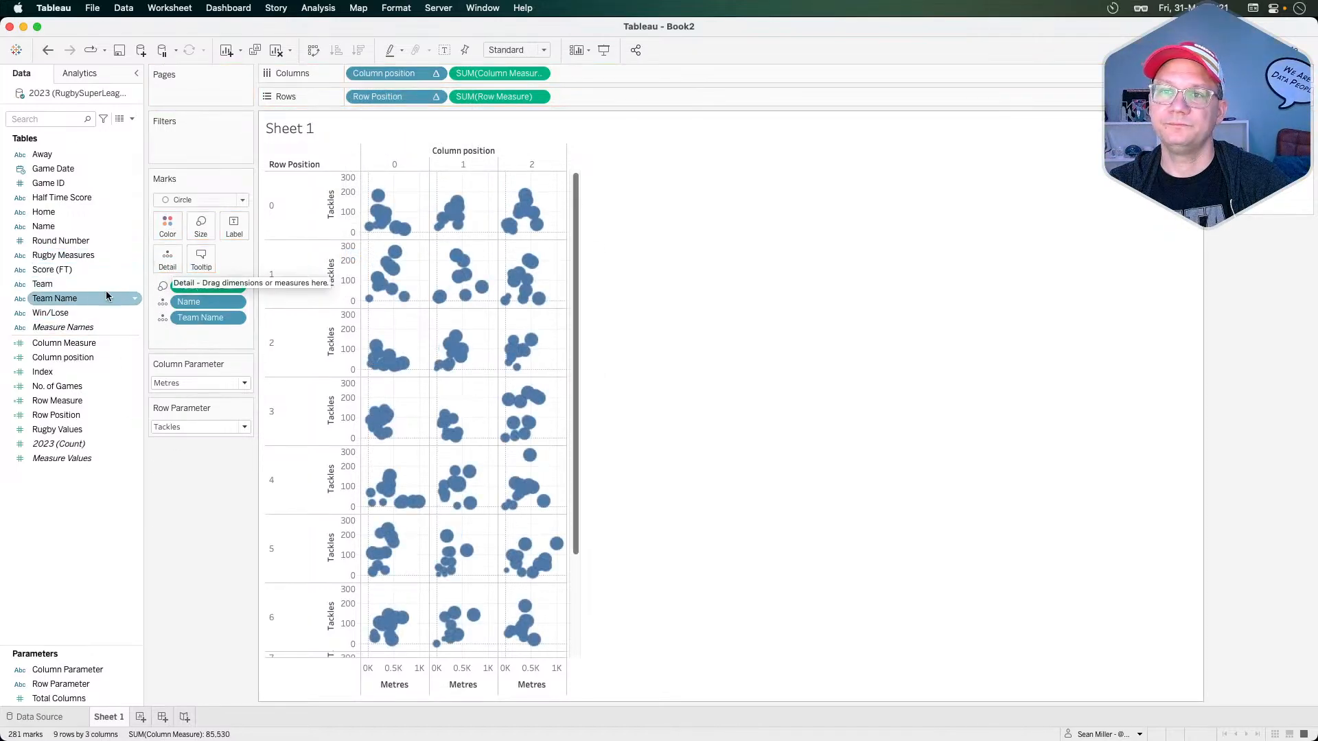
- Set both Column position and Row Position to compute using Team Name
left_click(435, 74)
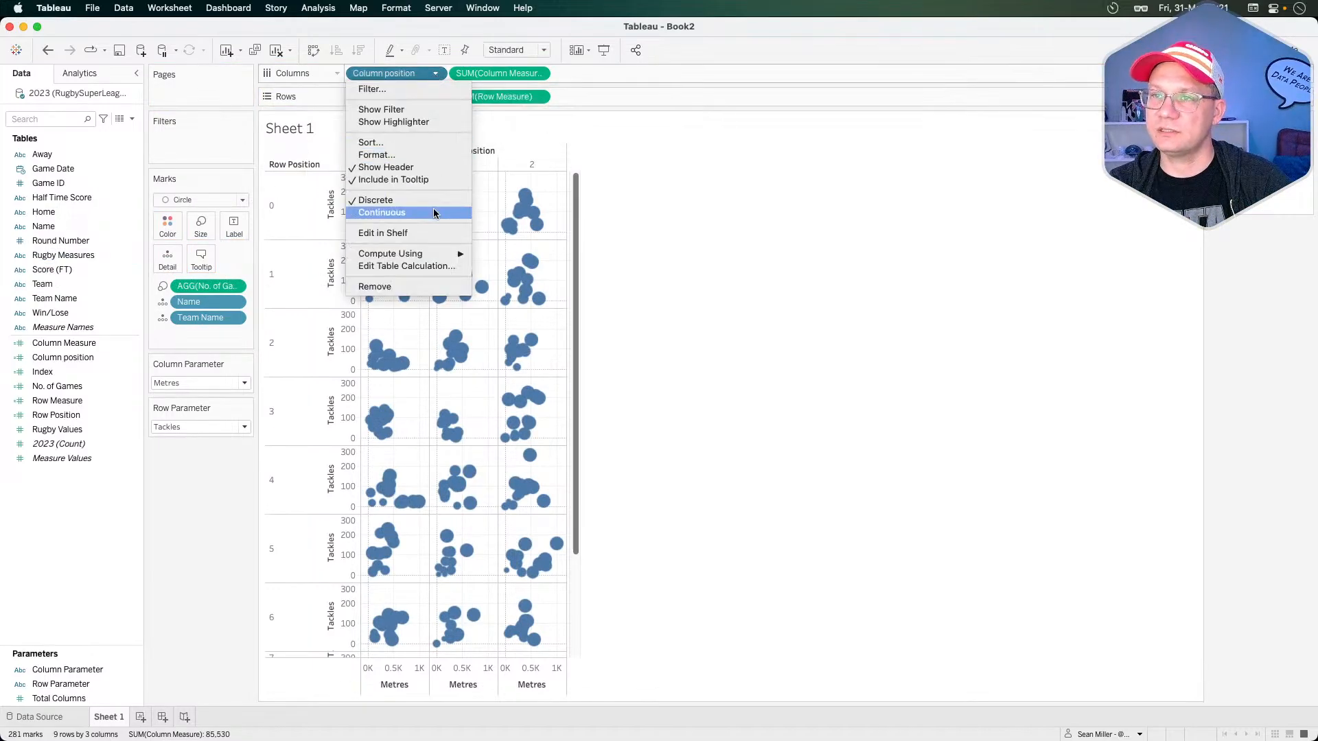
mouse_move(431, 254)
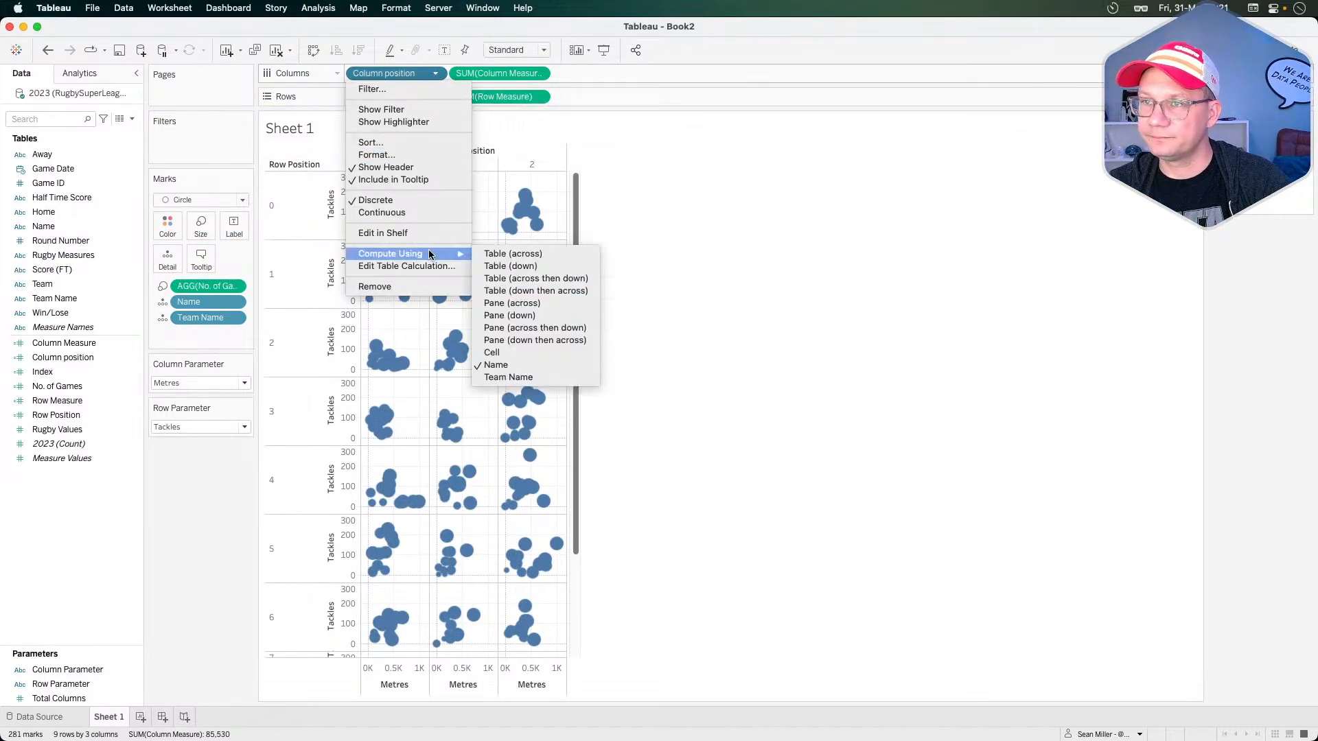
left_click(509, 377)
left_click(435, 97)
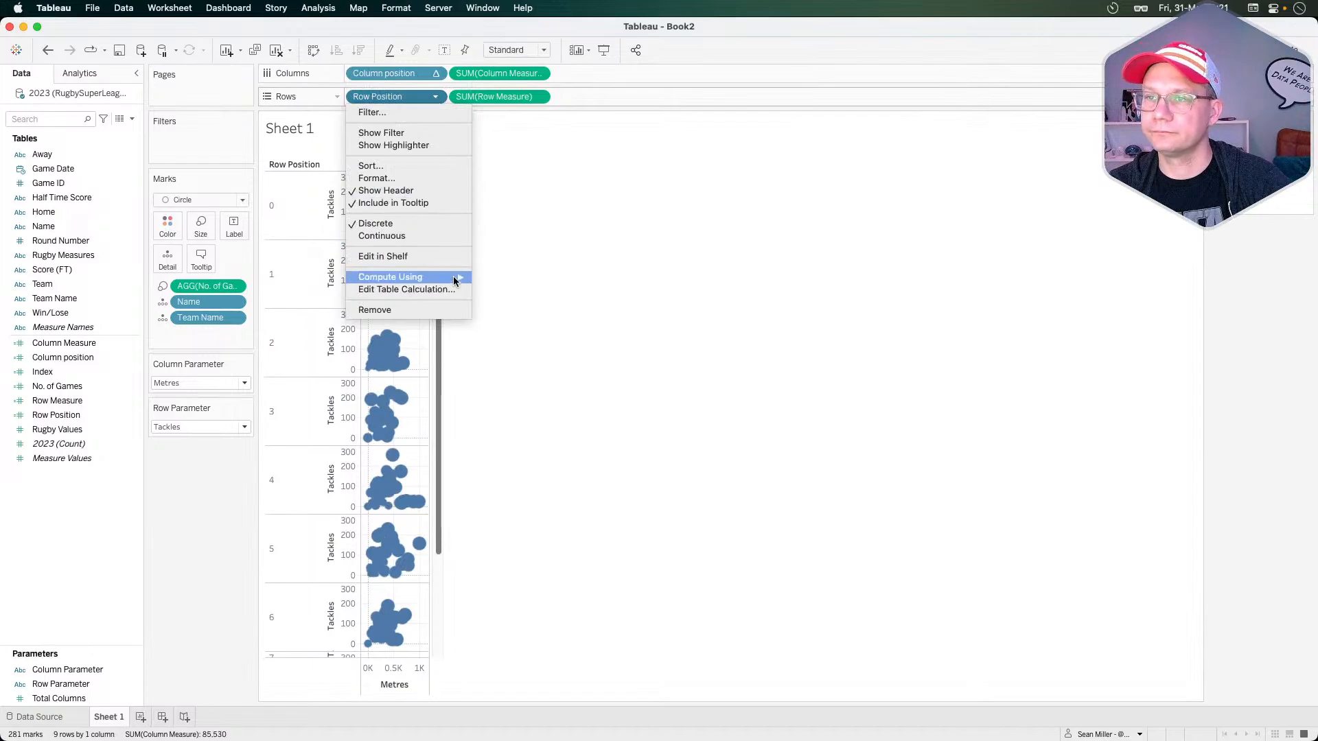
mouse_move(454, 281)
left_click(505, 400)
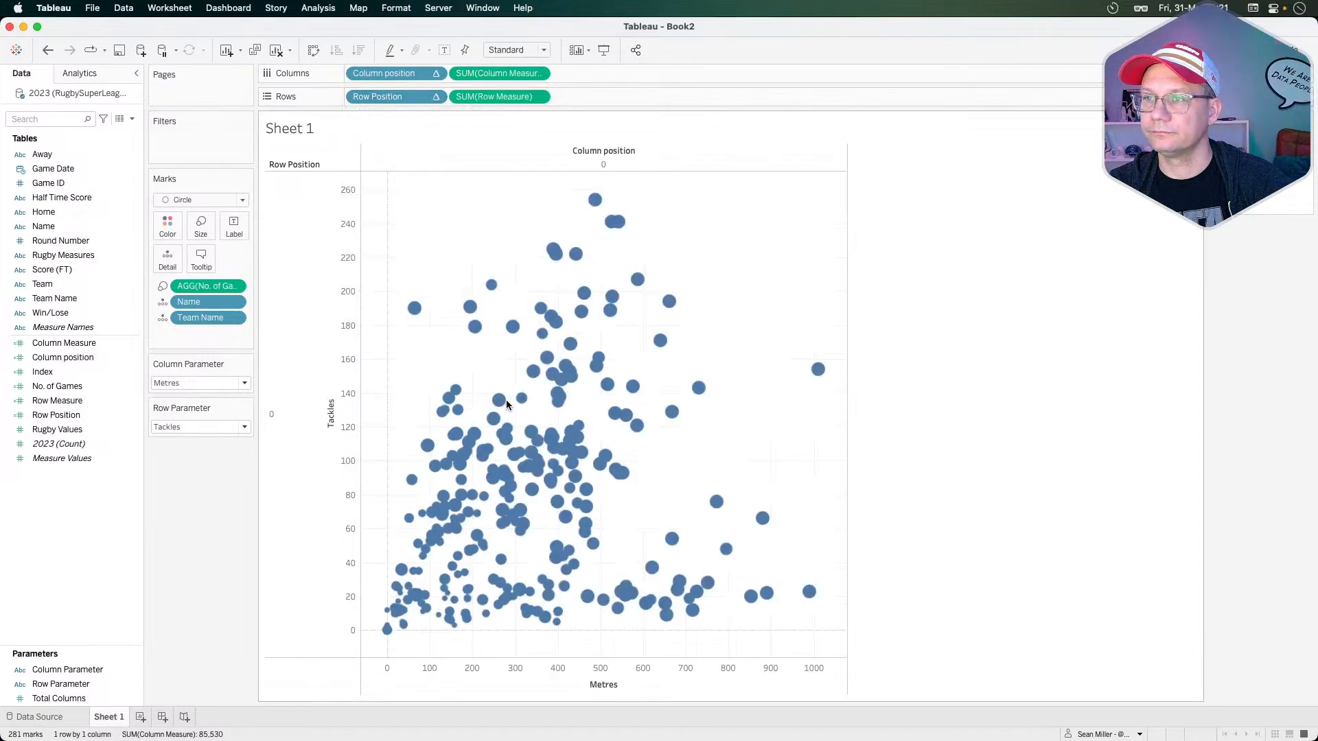
- Check the browser article's table calculation guidance, return to Tableau and compute Column position by Team Name and Name, restarting every Team Name
key("super+Tab")
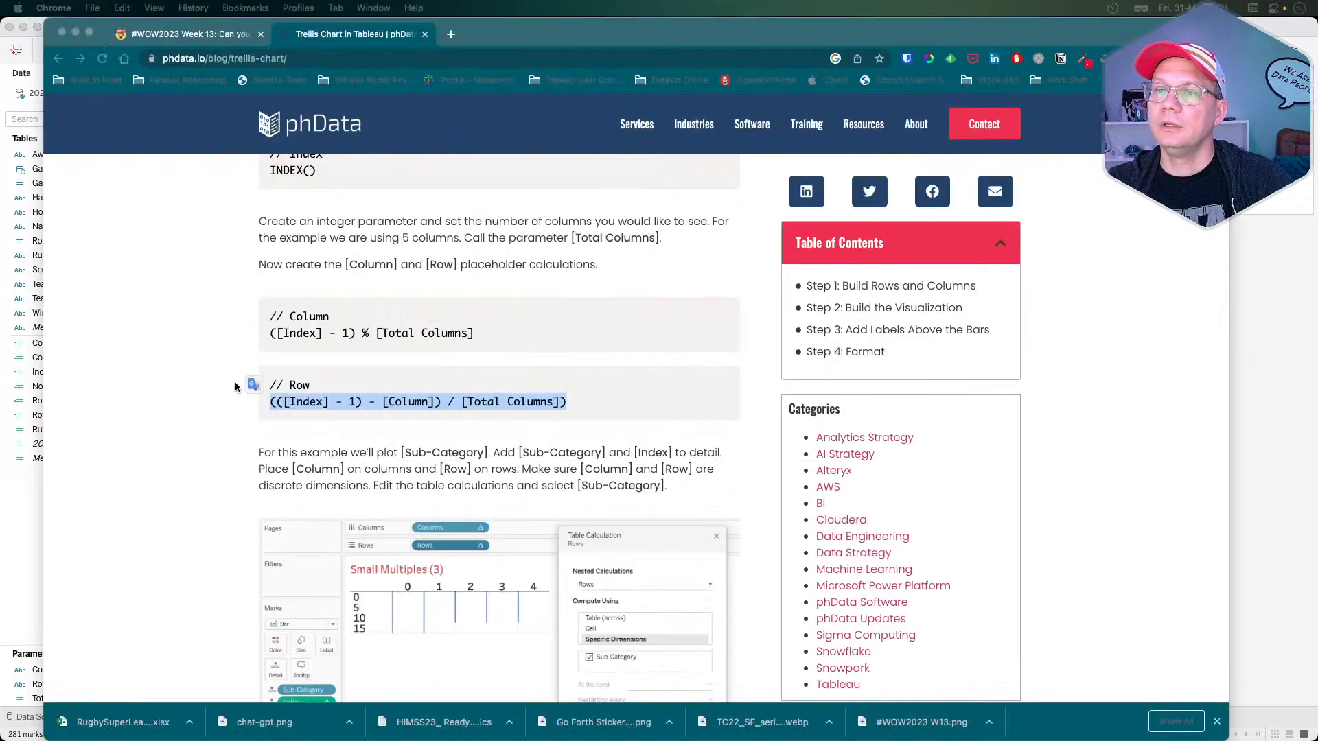
scroll(216, 503, "down", 3)
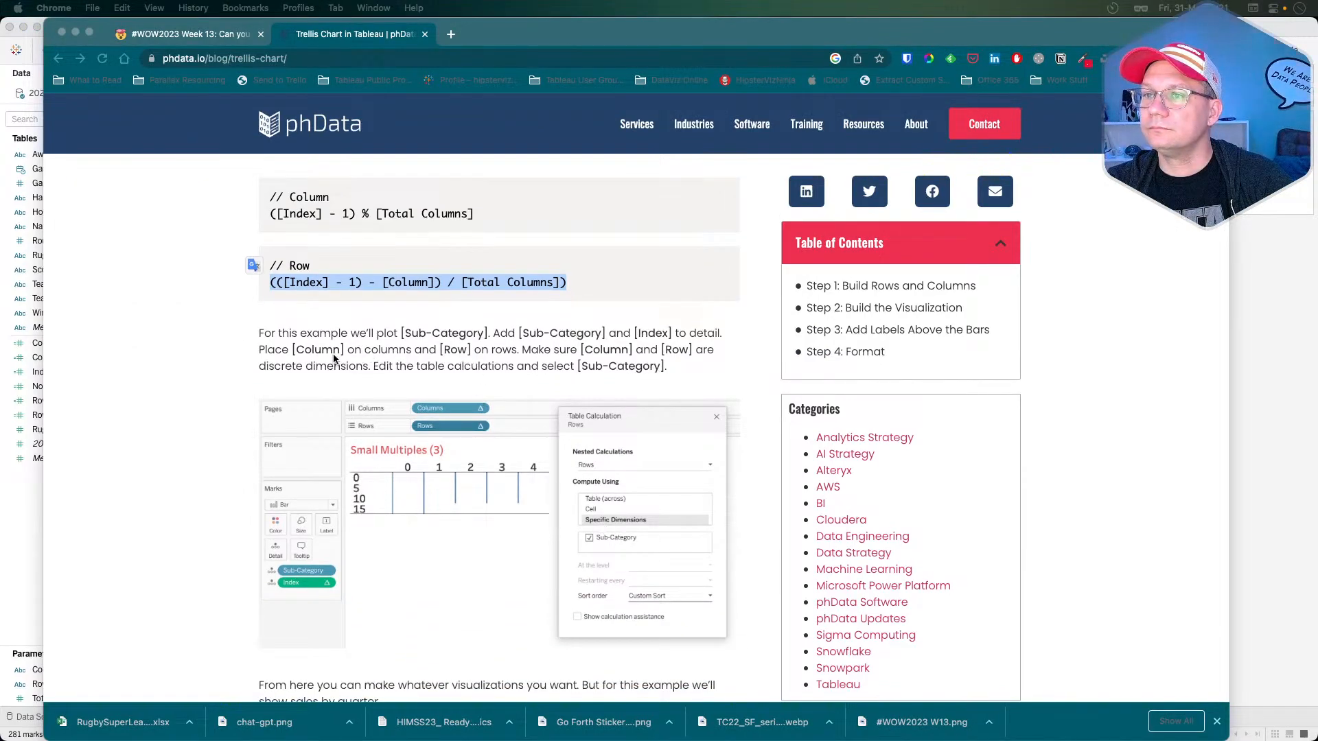
key("super+Tab")
left_click(435, 73)
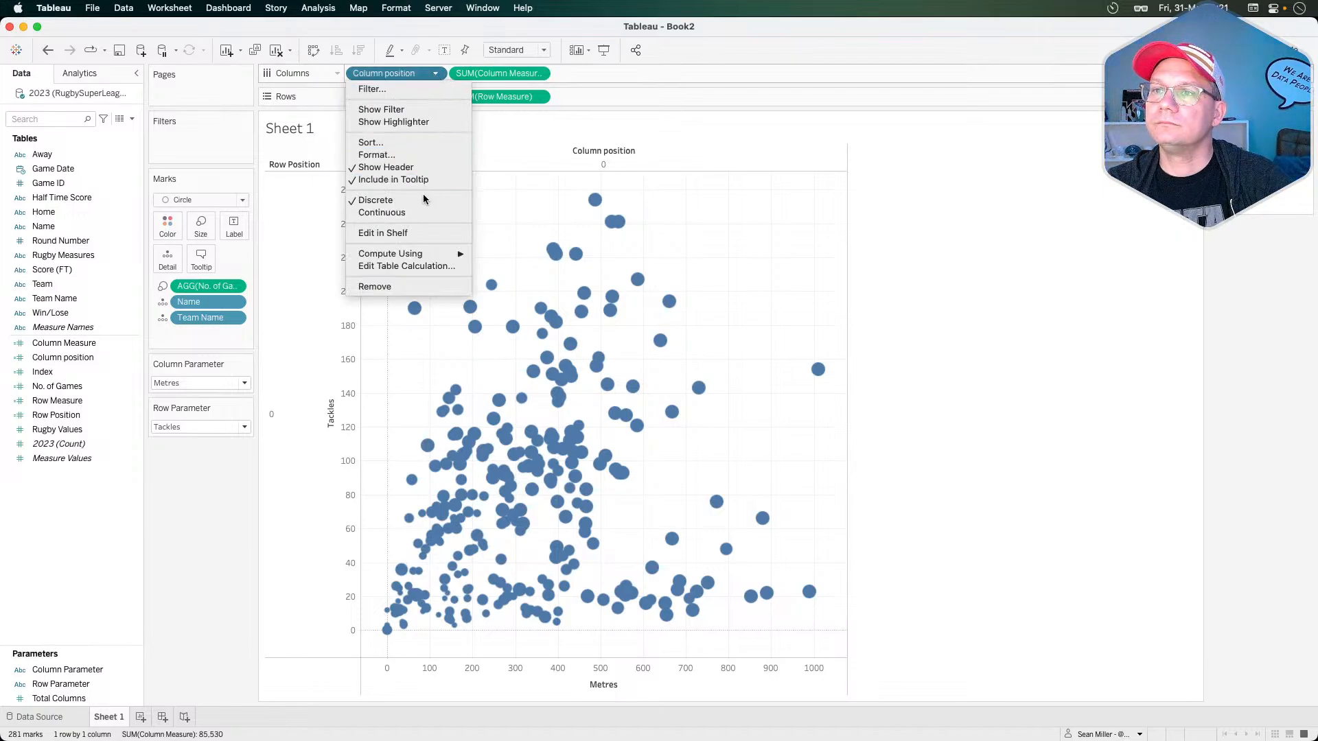
left_click(404, 267)
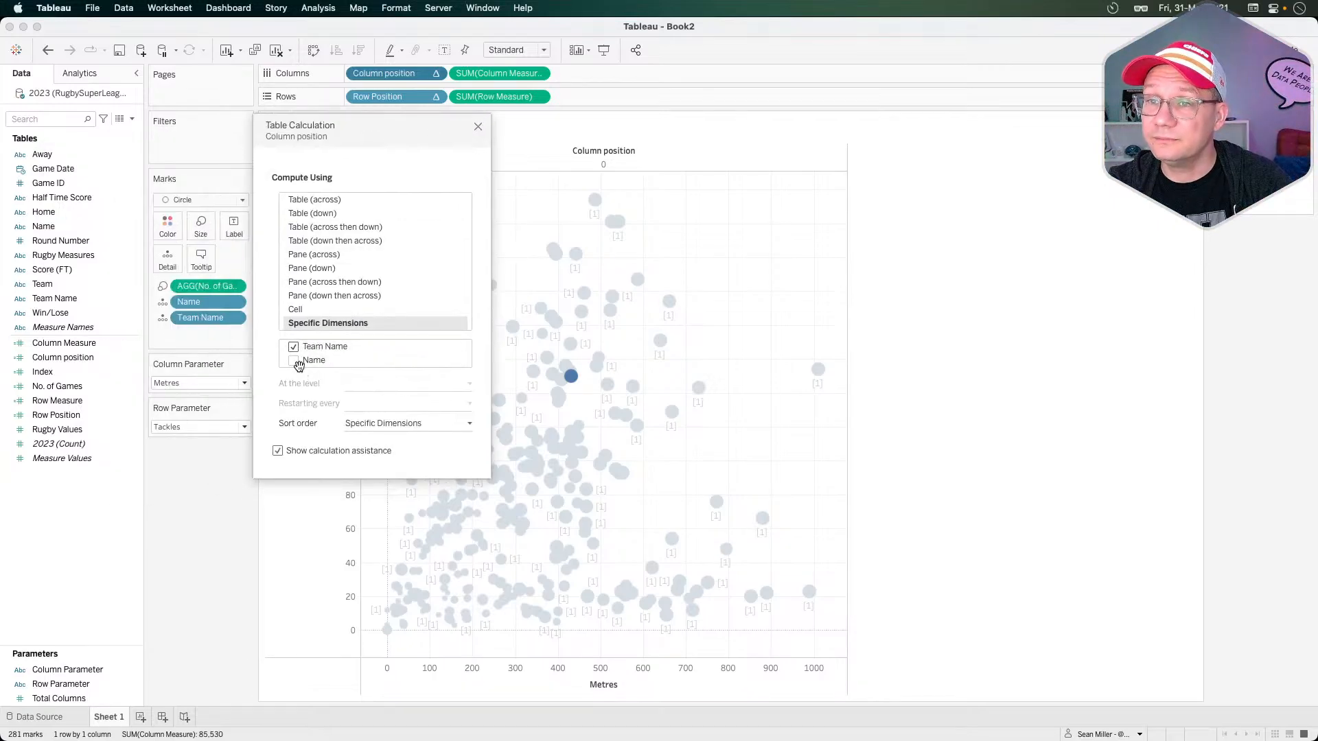
left_click(294, 361)
left_click(390, 404)
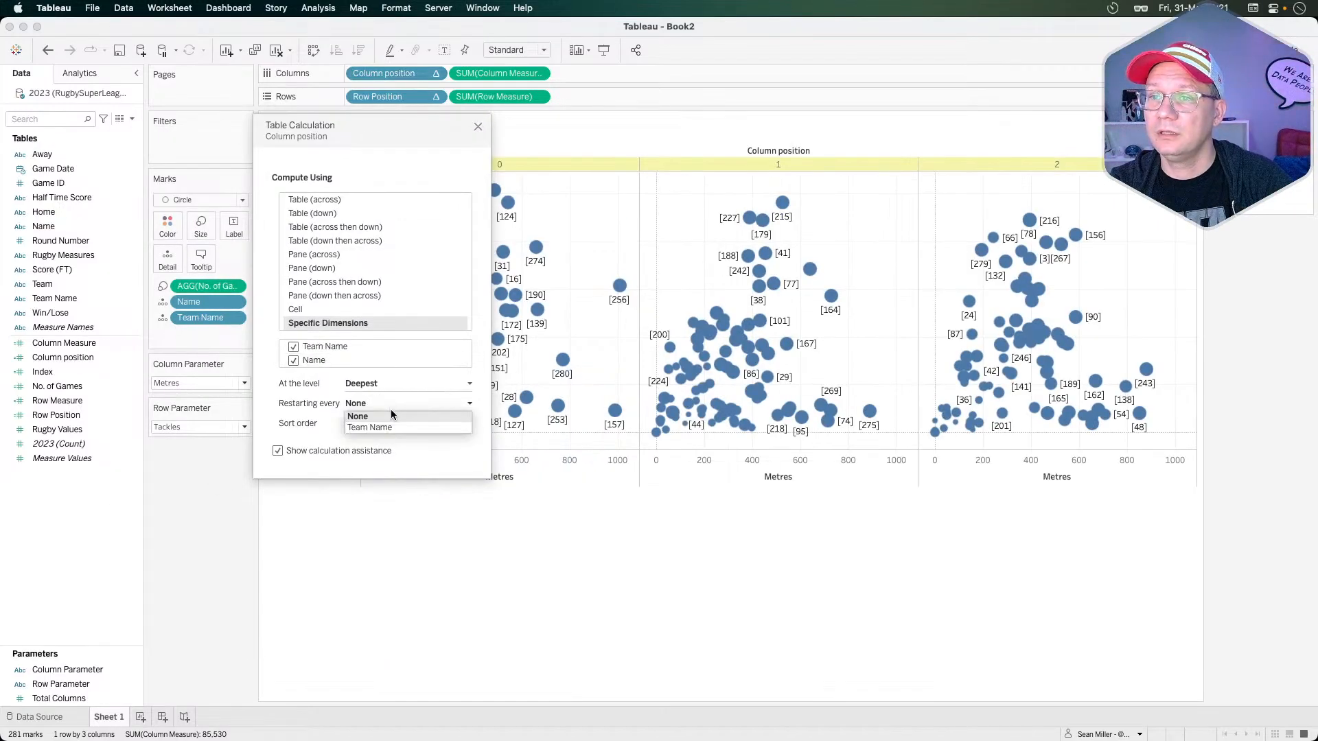
left_click(376, 427)
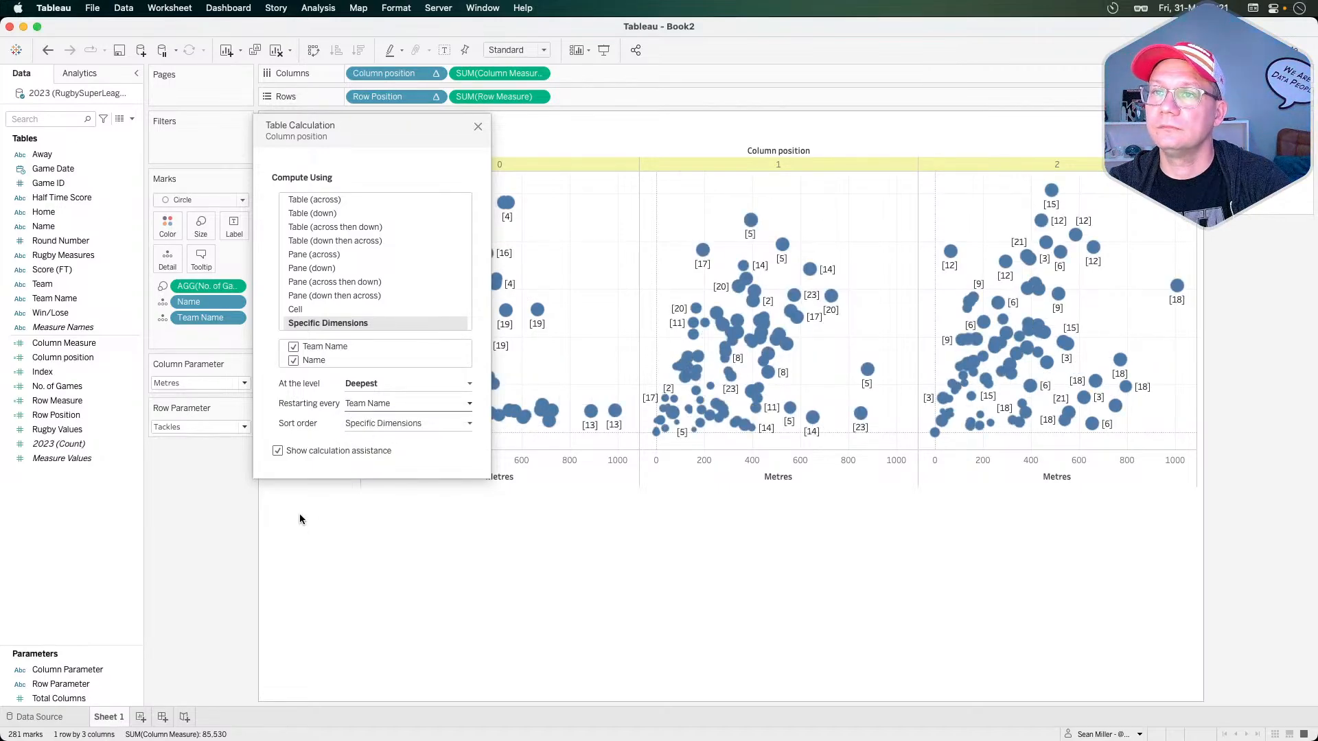
left_click(476, 128)
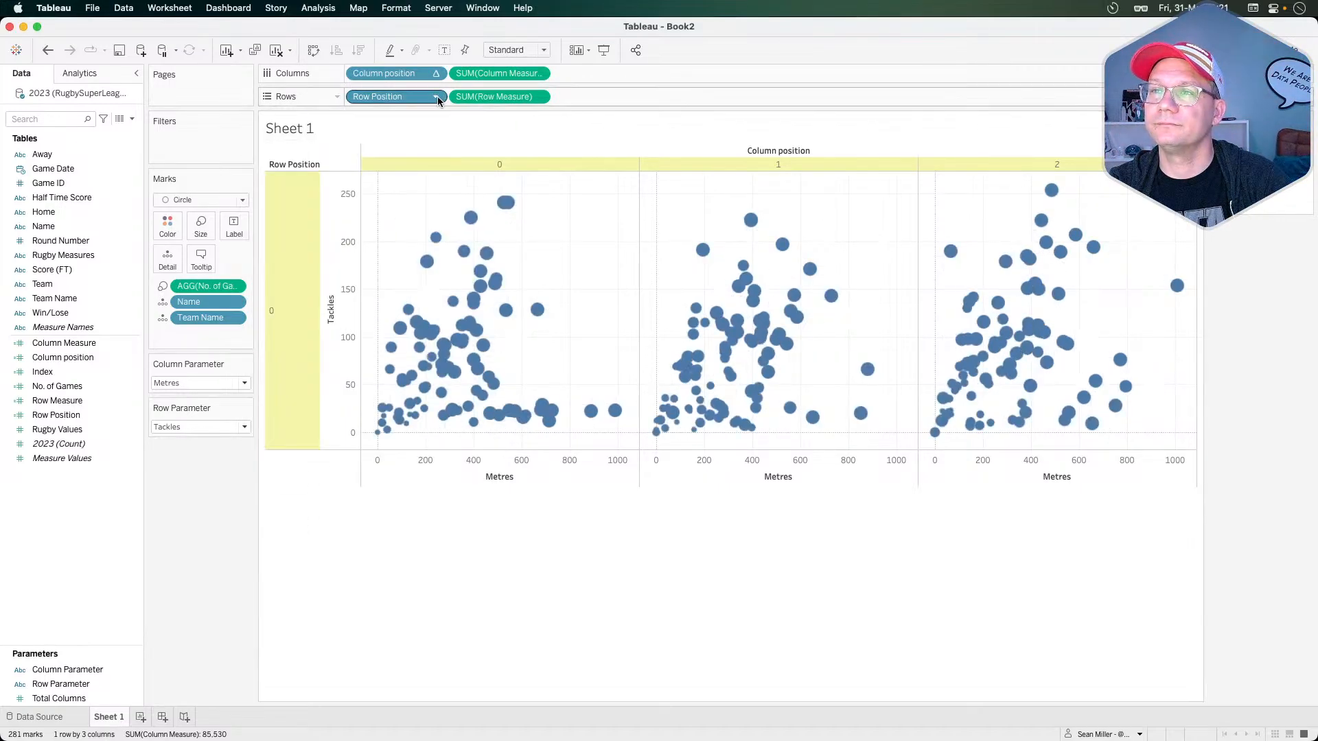
- Set Row Position's table calculation to the specific dimensions Team Name and Name, restarting every Team Name
left_click(437, 97)
left_click(421, 289)
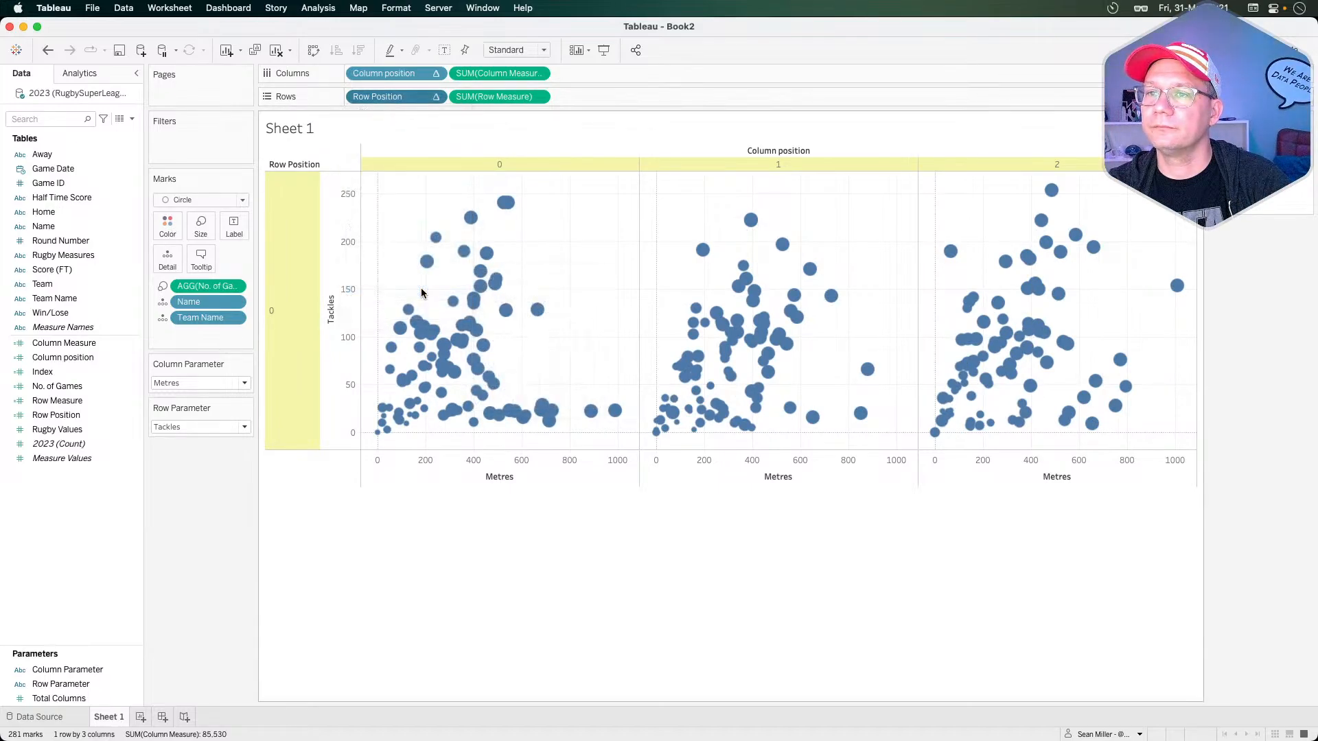
left_click(294, 361)
left_click(370, 407)
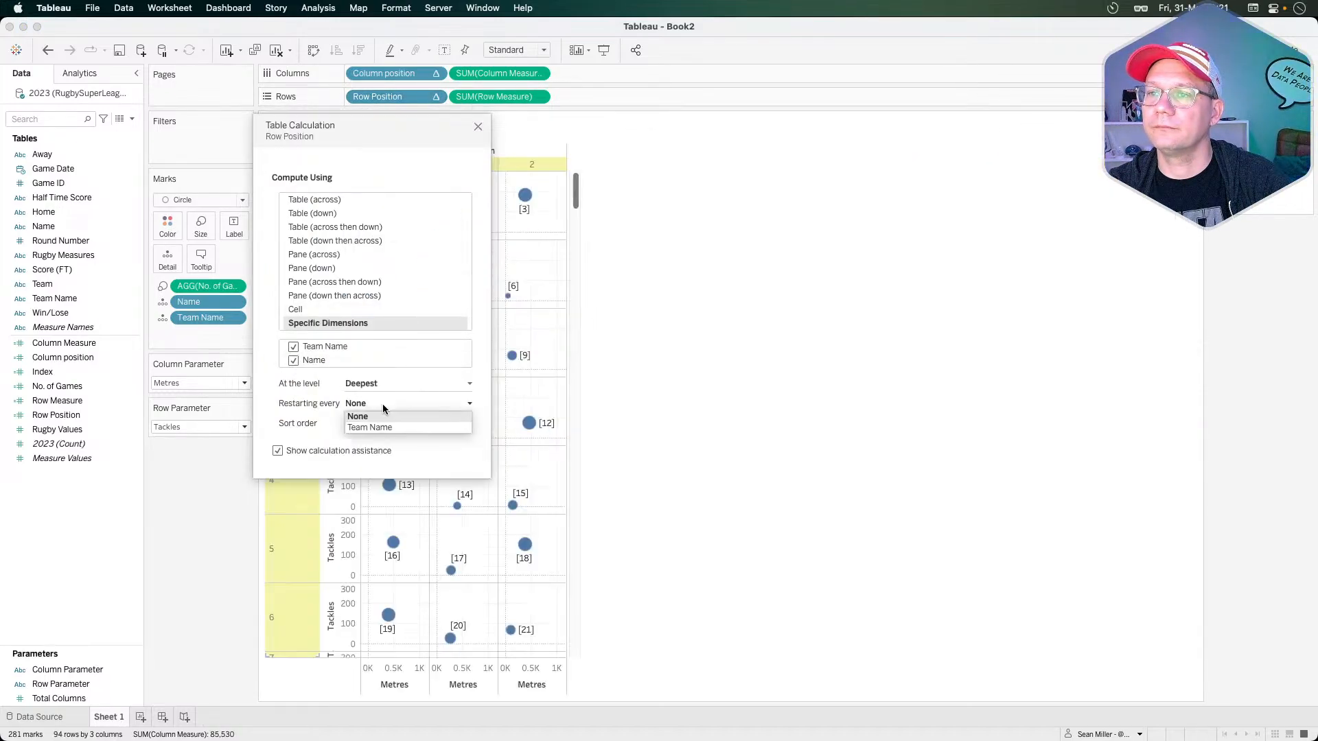
left_click(381, 429)
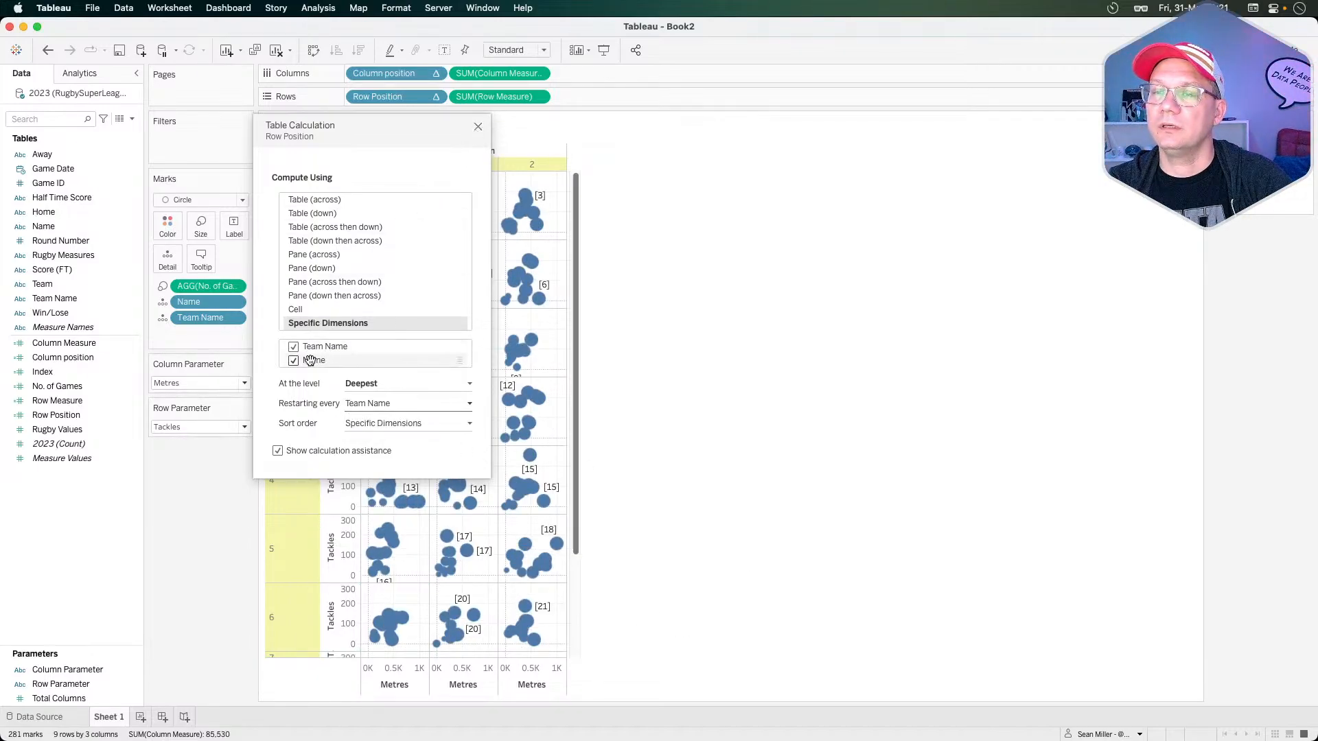
left_click(478, 126)
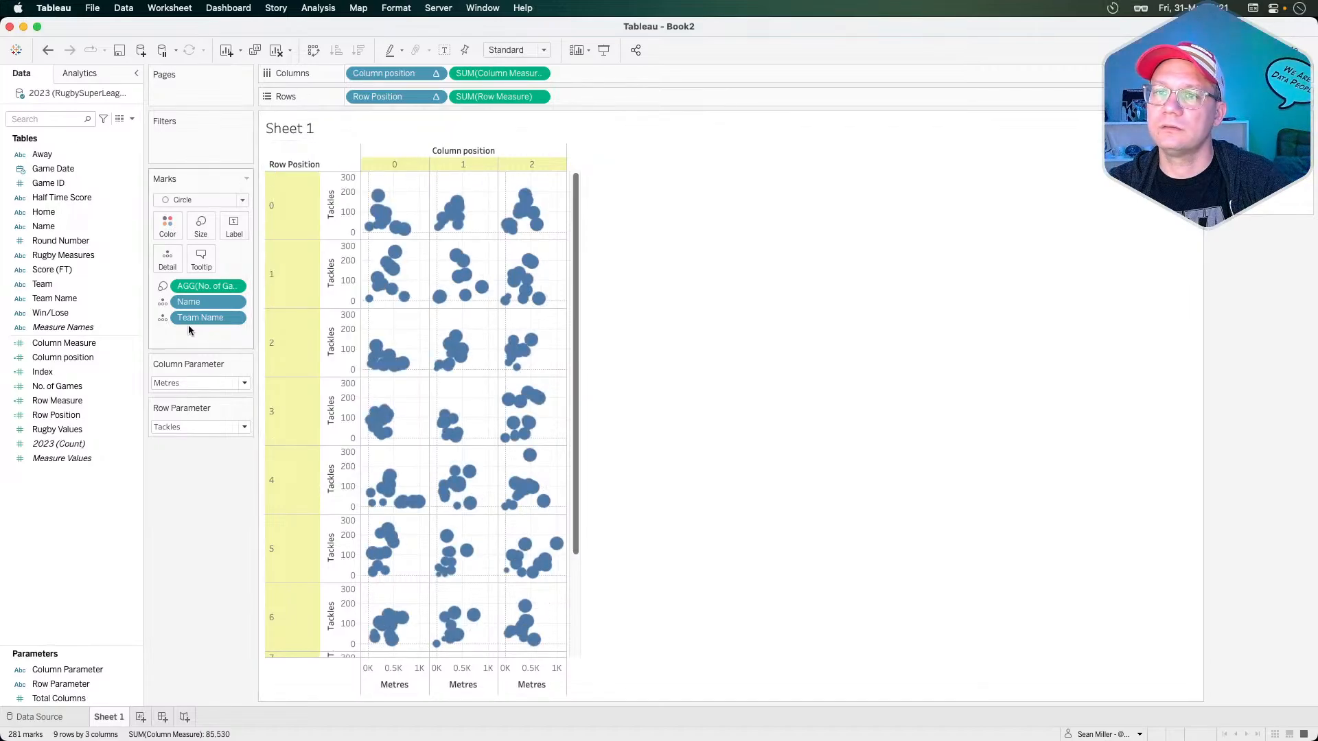
- Remove Name from the marks and compute both Column position and Row Position using only Team Name
left_click_drag(190, 302, 195, 495)
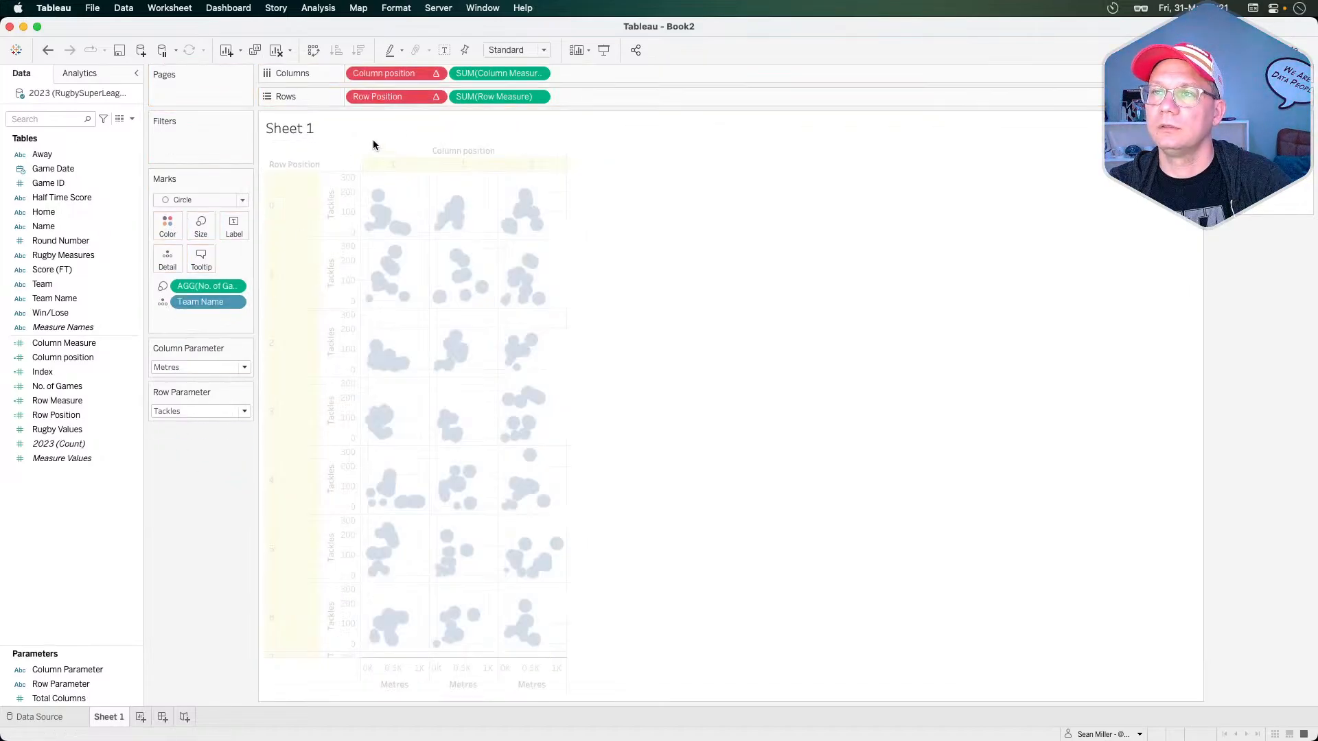
left_click(438, 74)
mouse_move(439, 254)
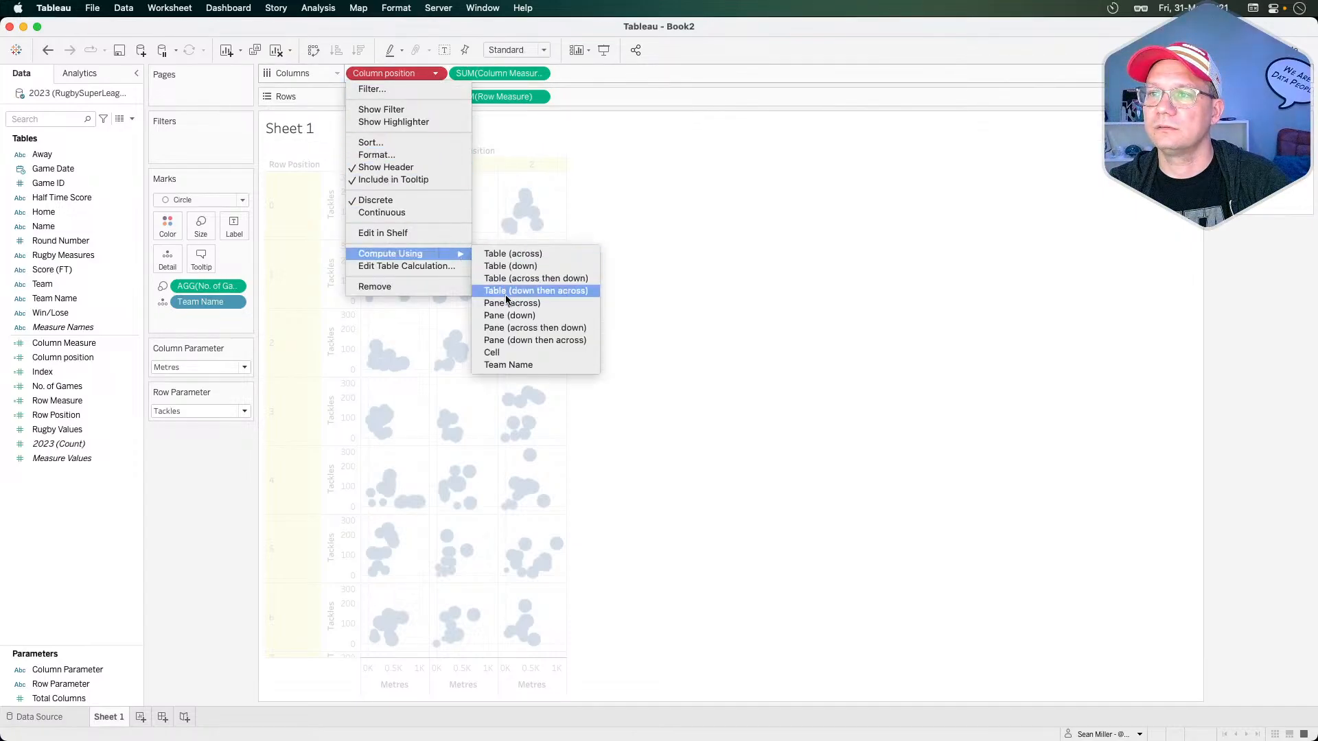
left_click(508, 363)
left_click(435, 97)
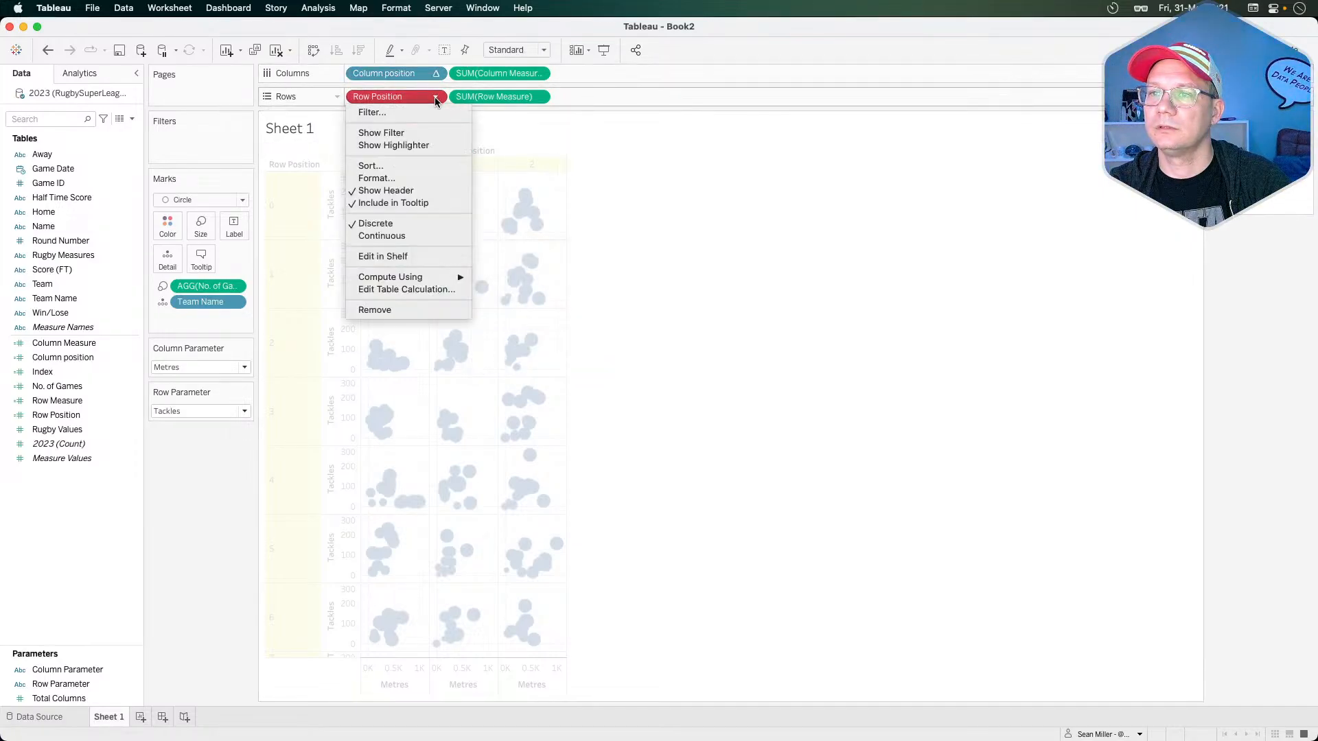
mouse_move(460, 277)
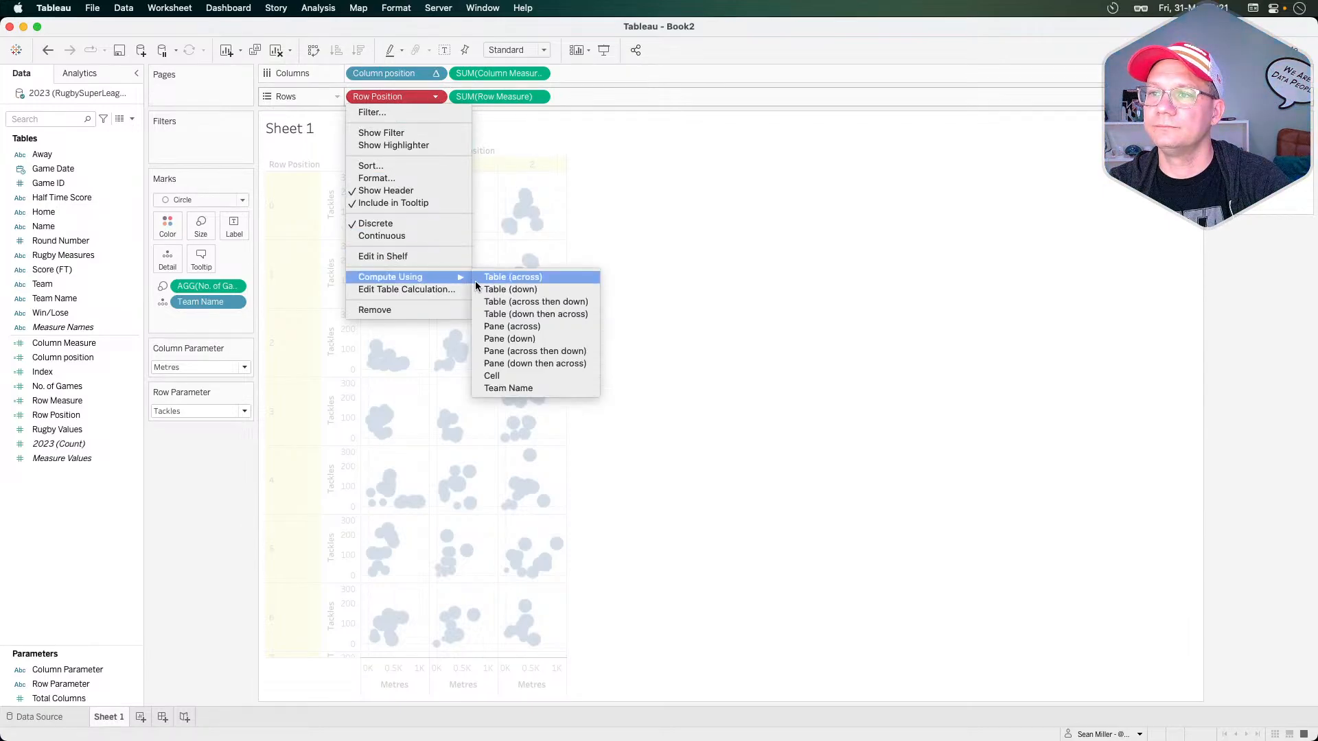
left_click(509, 383)
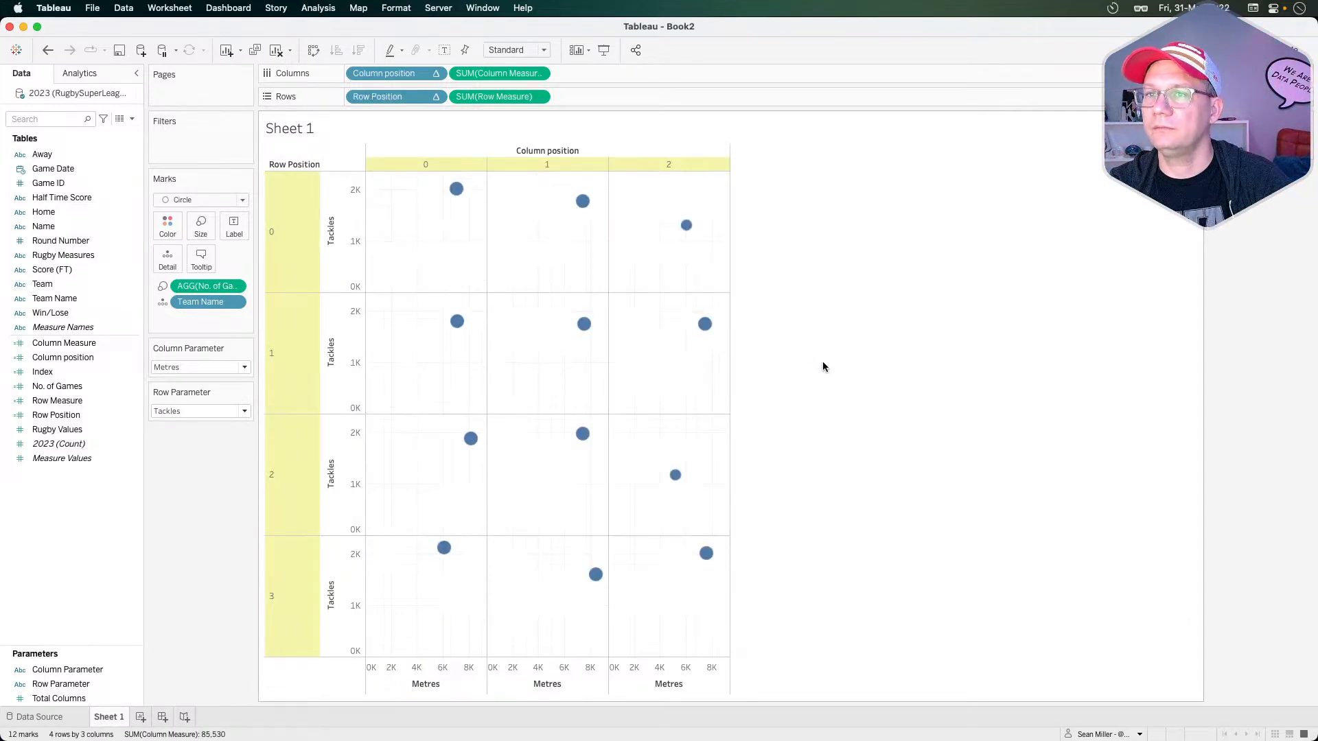
- Clear the header highlighting and fit the trellis to Entire View
left_click(308, 253)
left_click(307, 252)
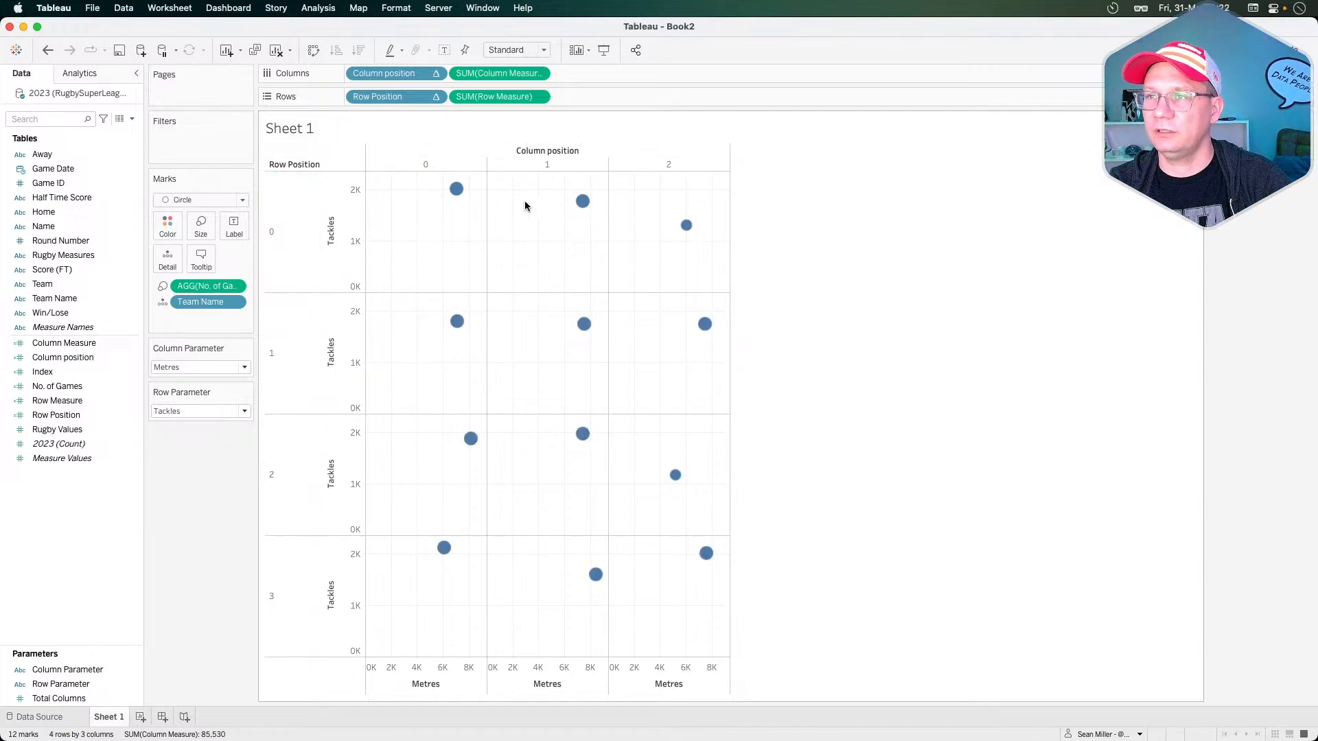
left_click(541, 50)
left_click(508, 96)
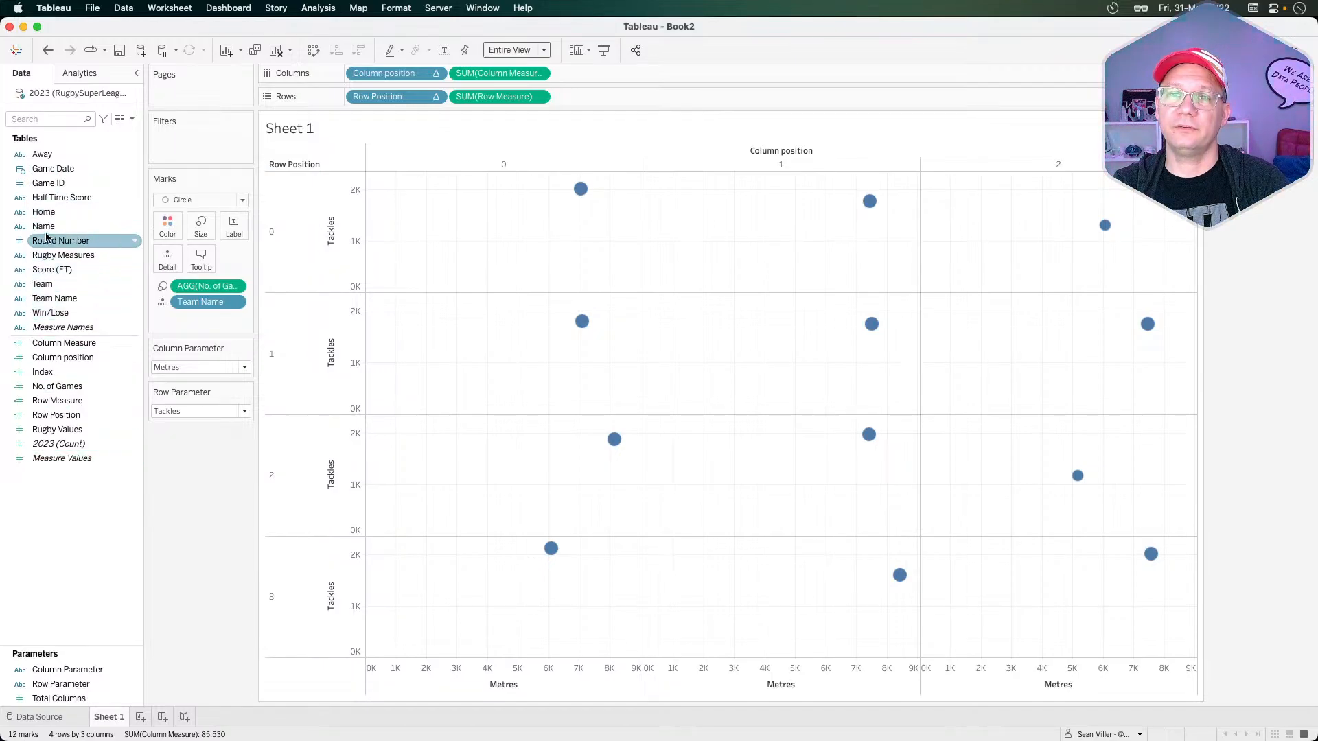
- Add Name to the marks' detail and set Column position's table calculation to compute using only the specific dimension Name
left_click_drag(46, 230, 163, 263)
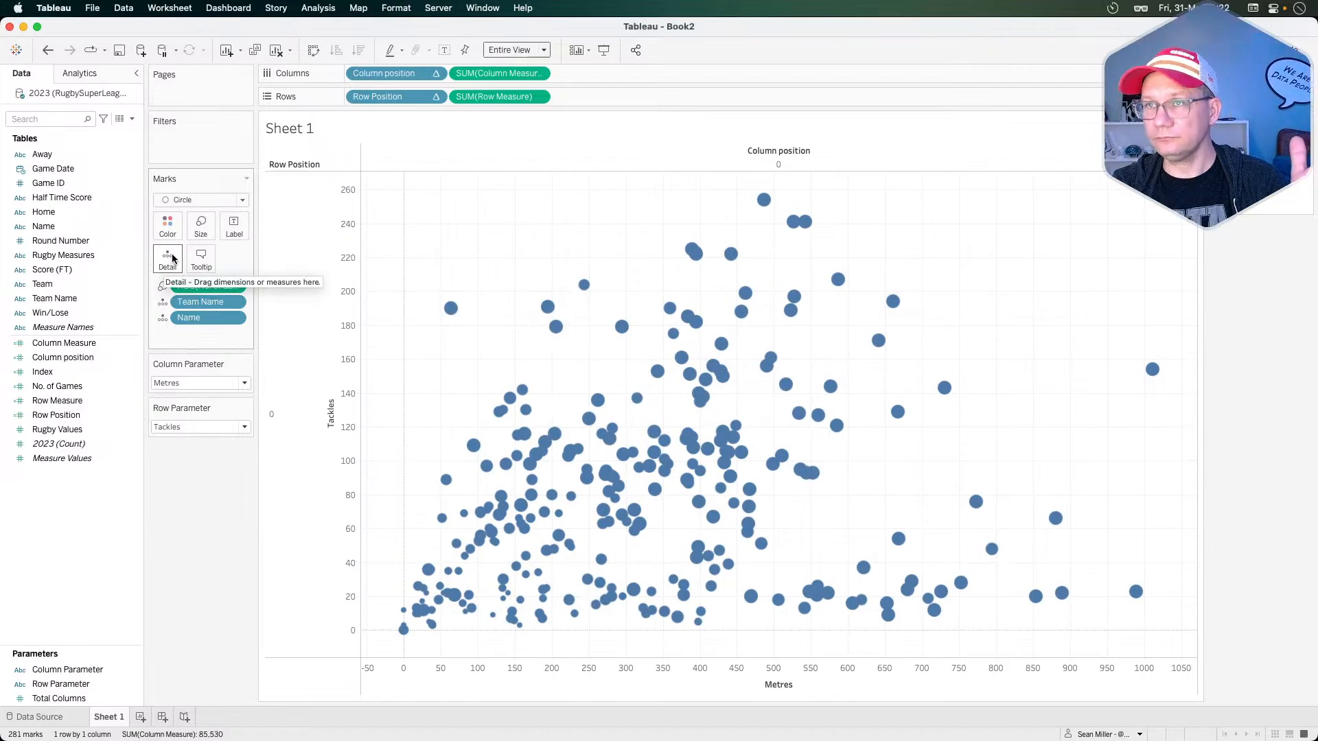
left_click(435, 73)
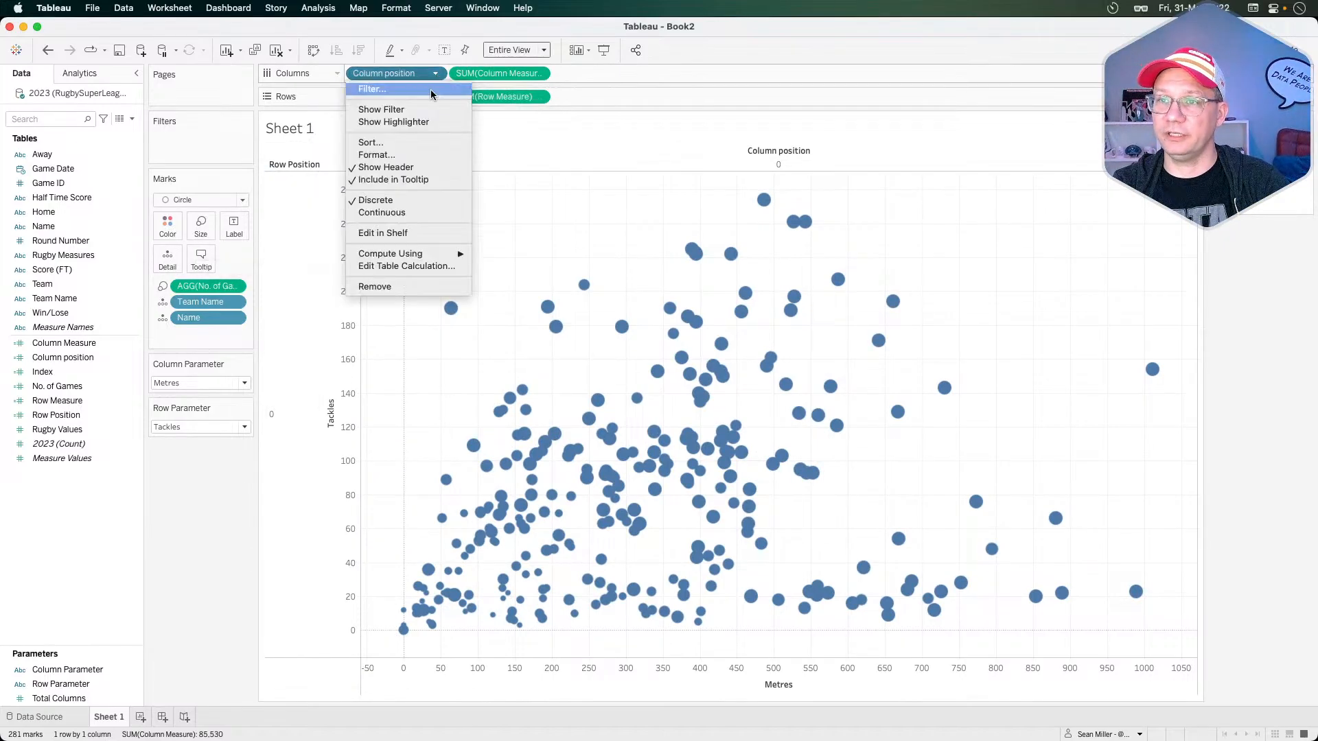
left_click(395, 267)
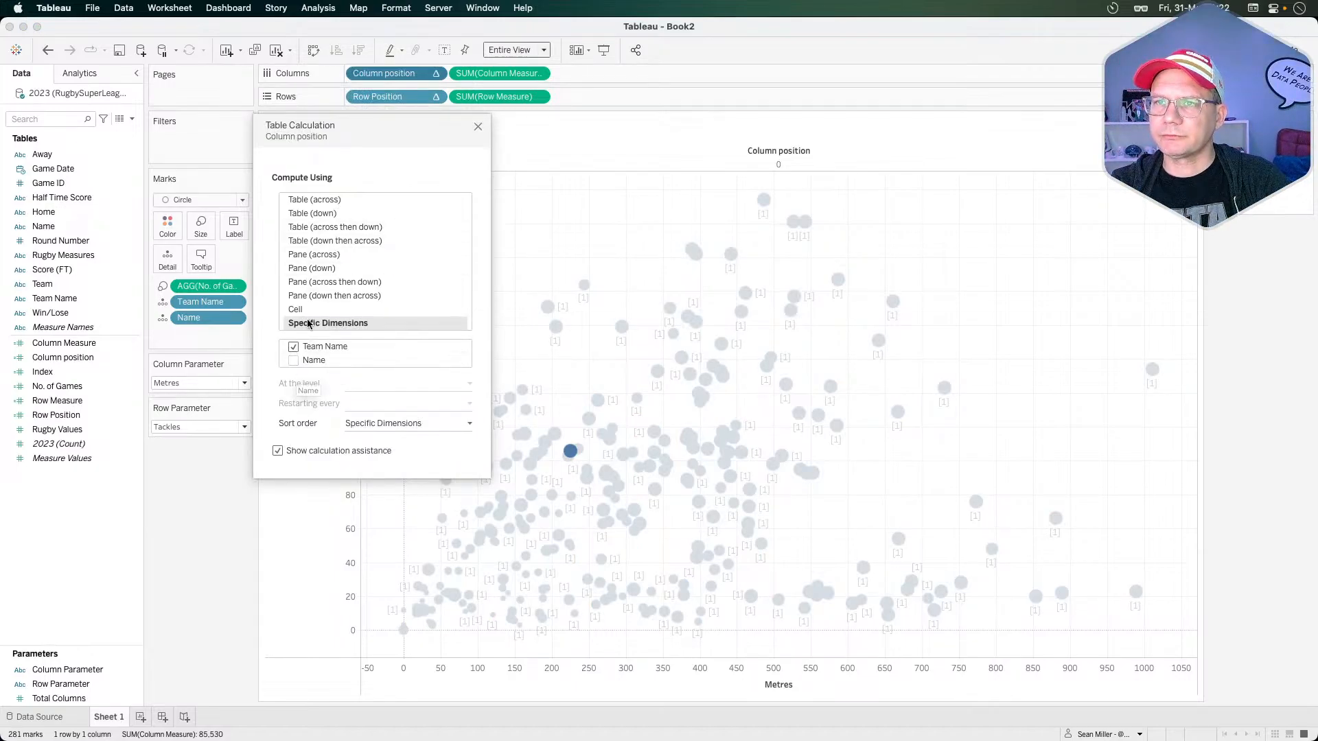
left_click(294, 361)
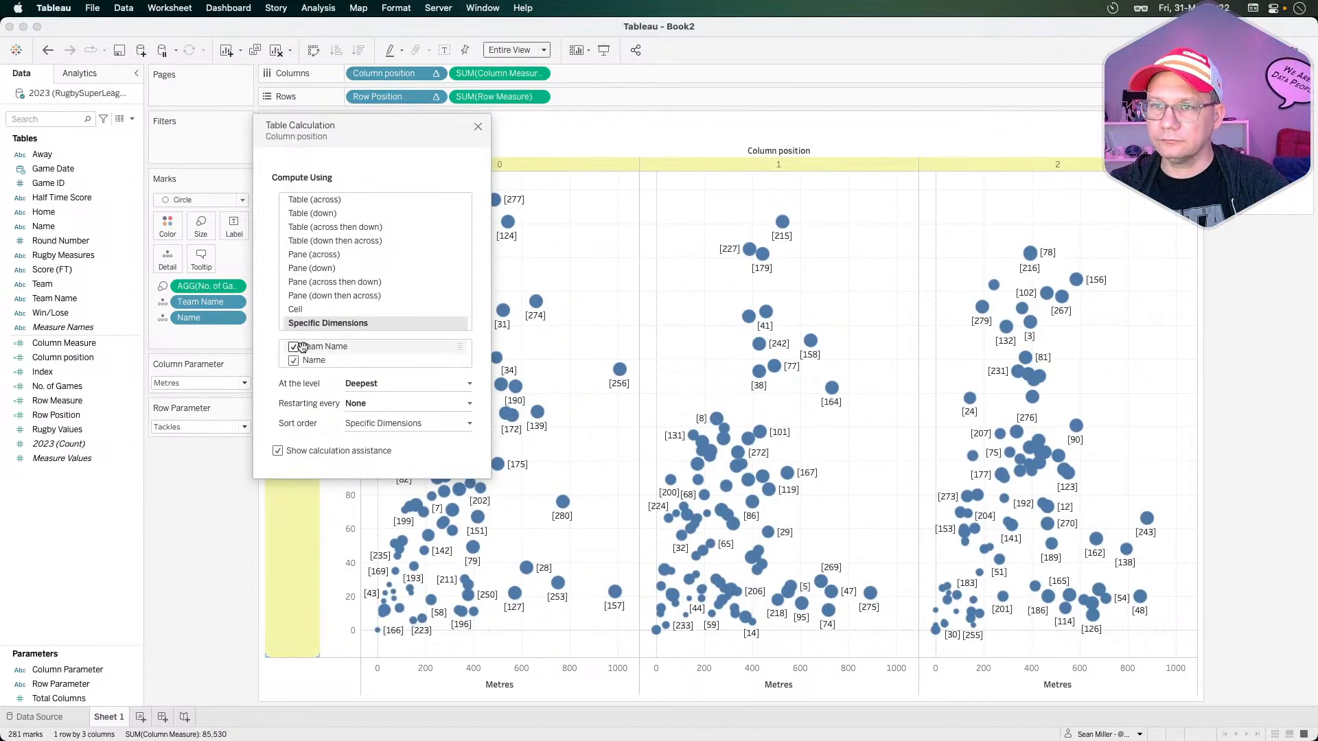
left_click(293, 347)
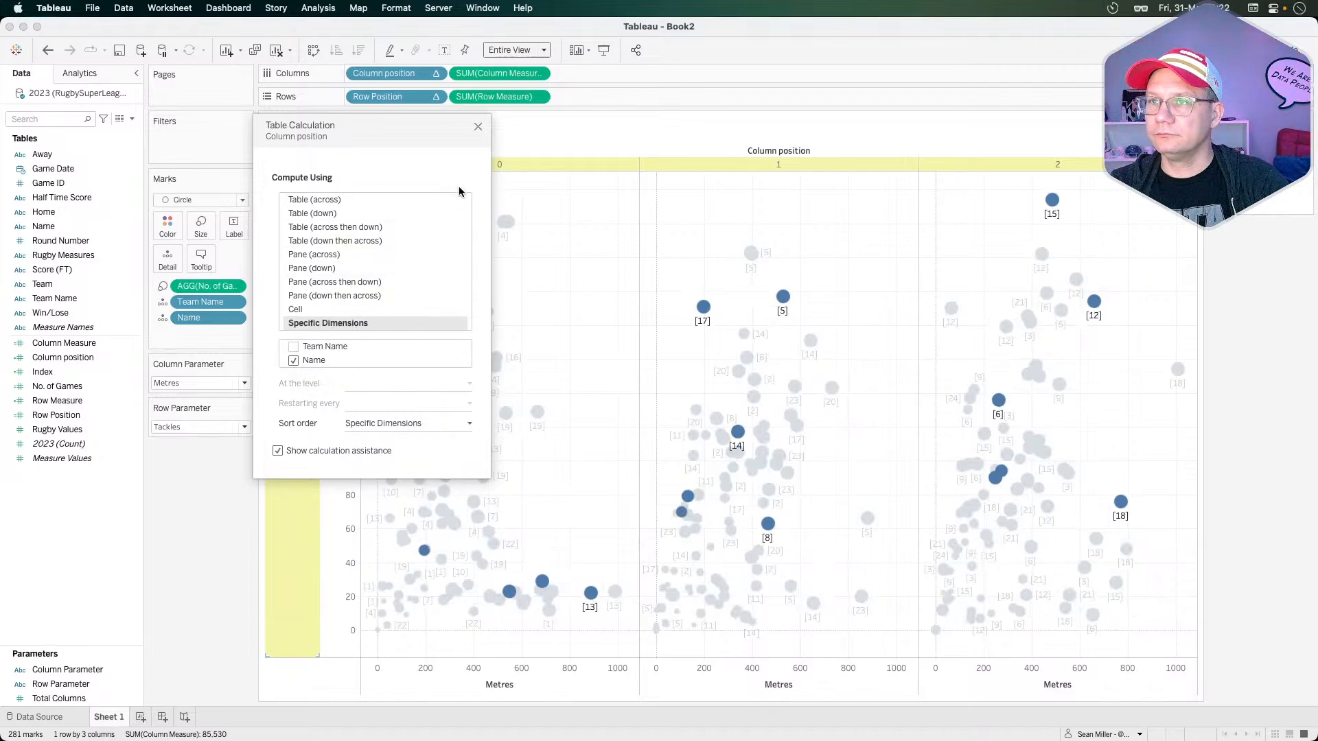
left_click(478, 126)
- Set Row Position's table calculation to compute using only the specific dimension Name
left_click(436, 97)
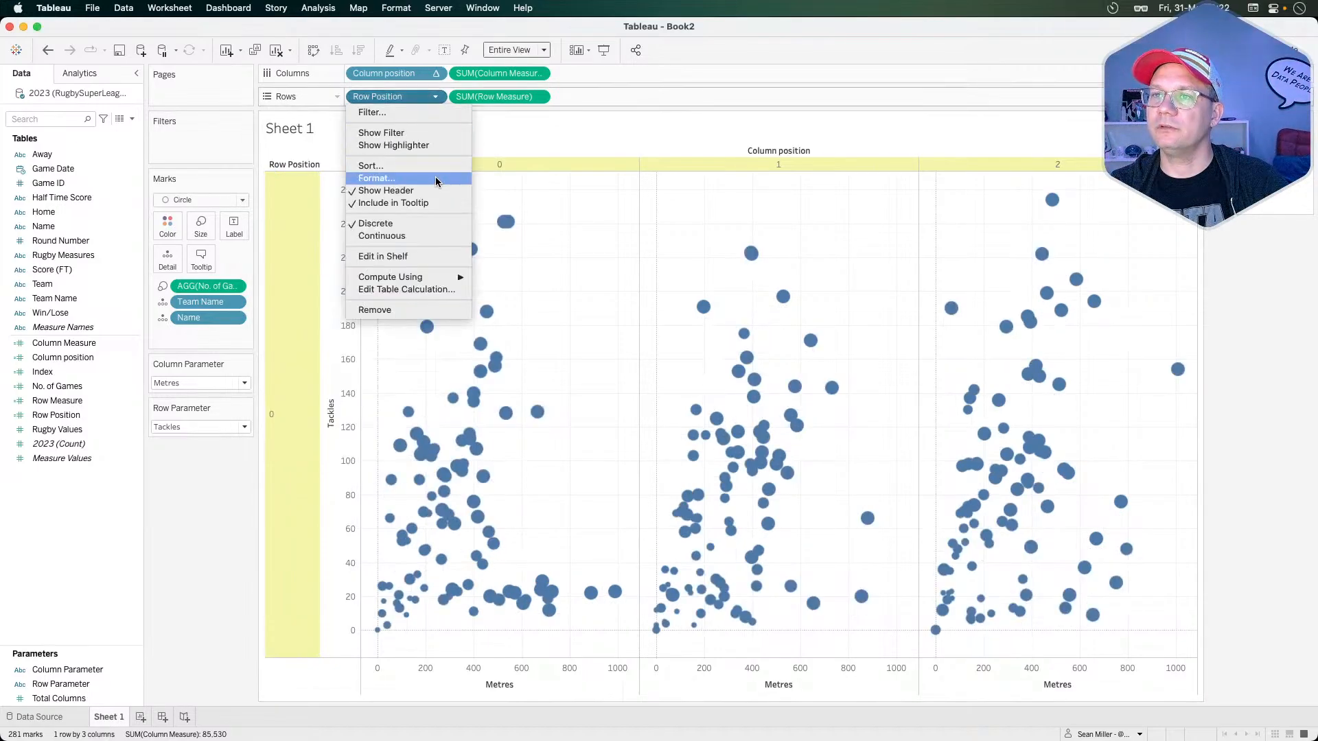
left_click(412, 281)
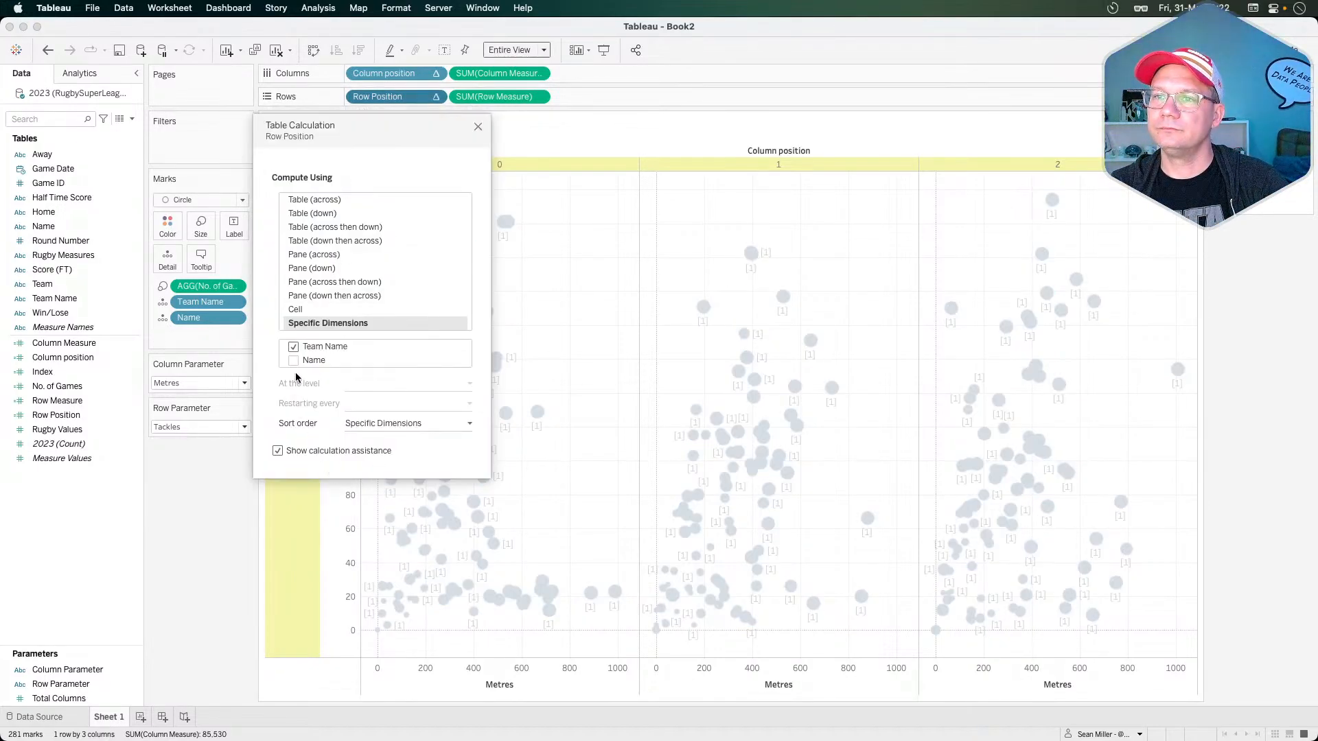
left_click(293, 360)
left_click(293, 346)
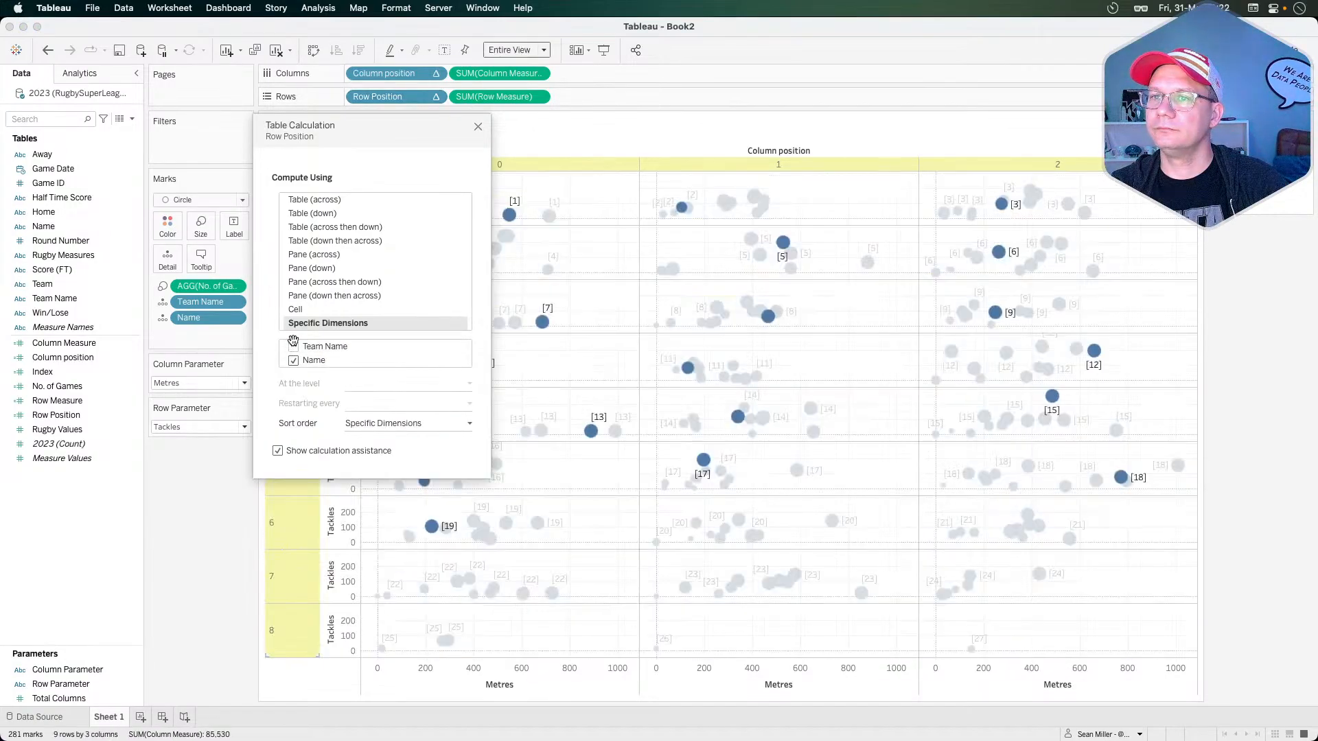
left_click(173, 597)
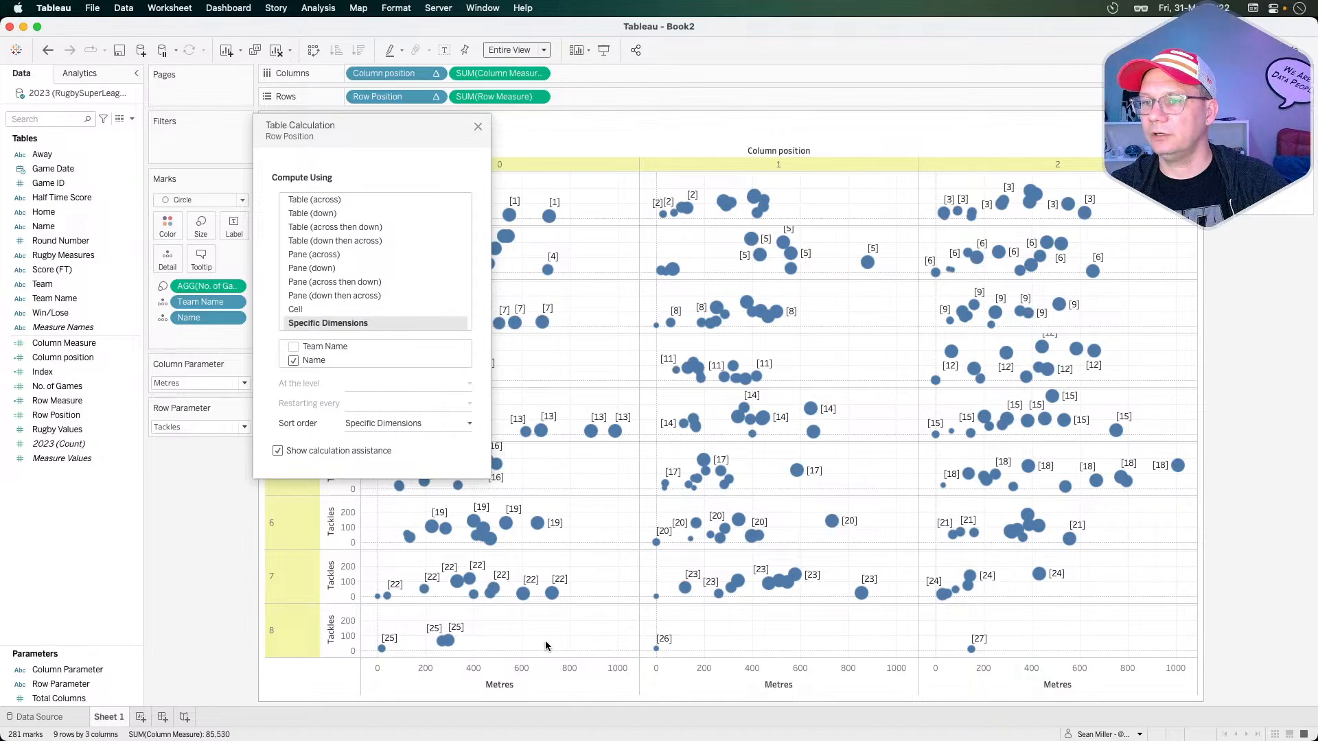
left_click(478, 128)
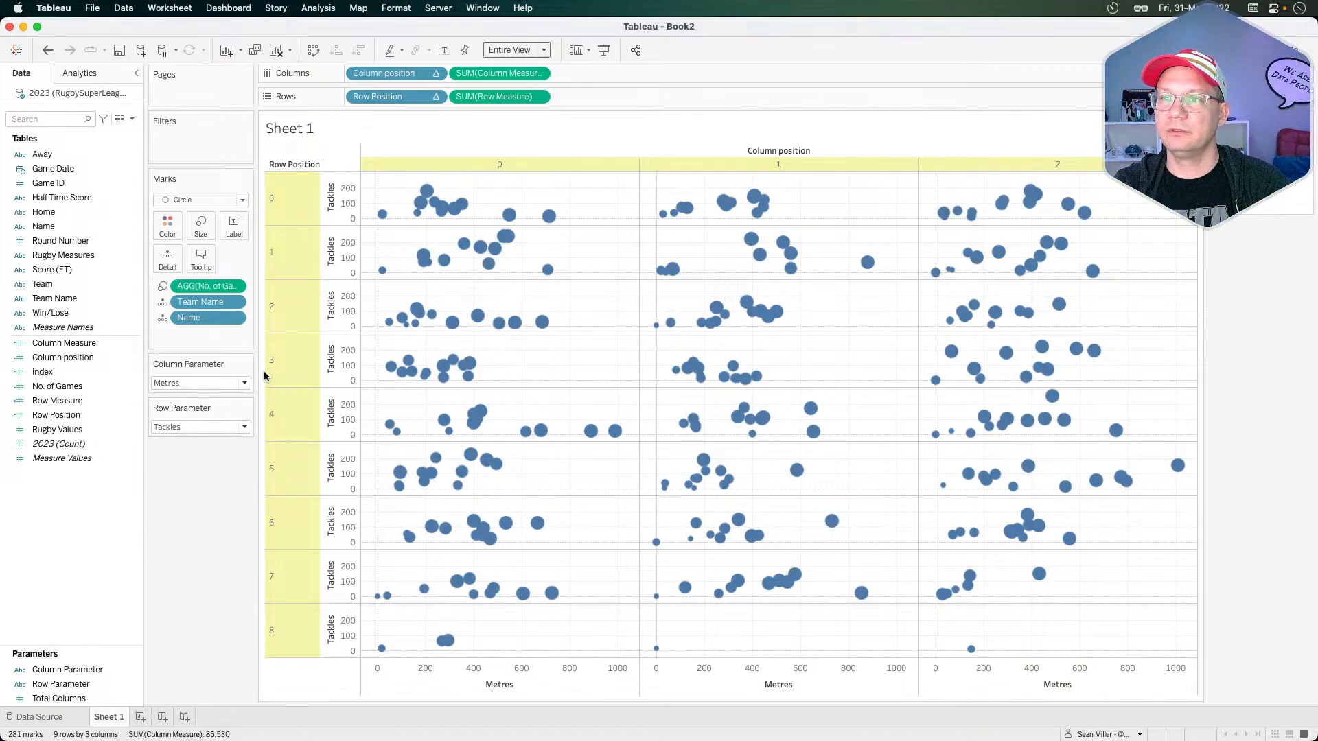
- Clear the header highlighting and reorder the marks so that Team Name sits below Name
left_click(286, 290)
left_click(286, 291)
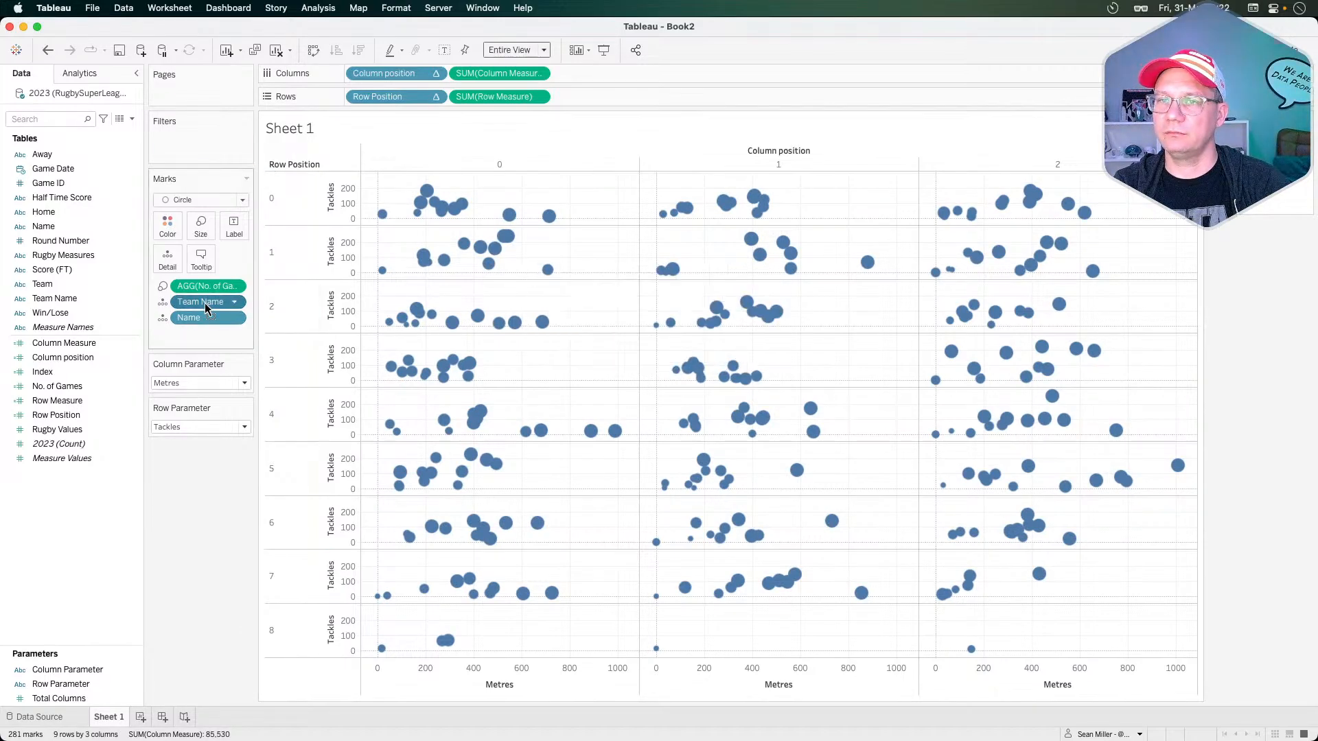
left_click_drag(205, 306, 209, 331)
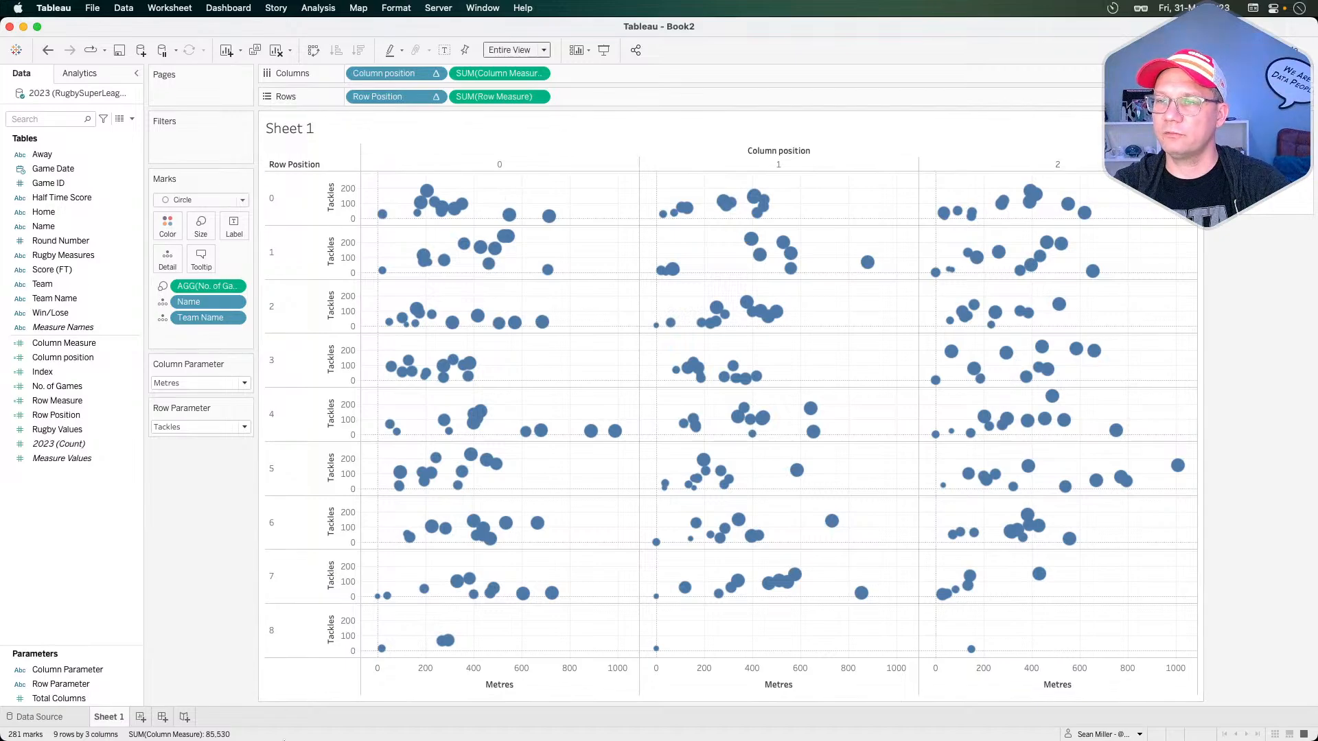
mouse_move(452, 645)
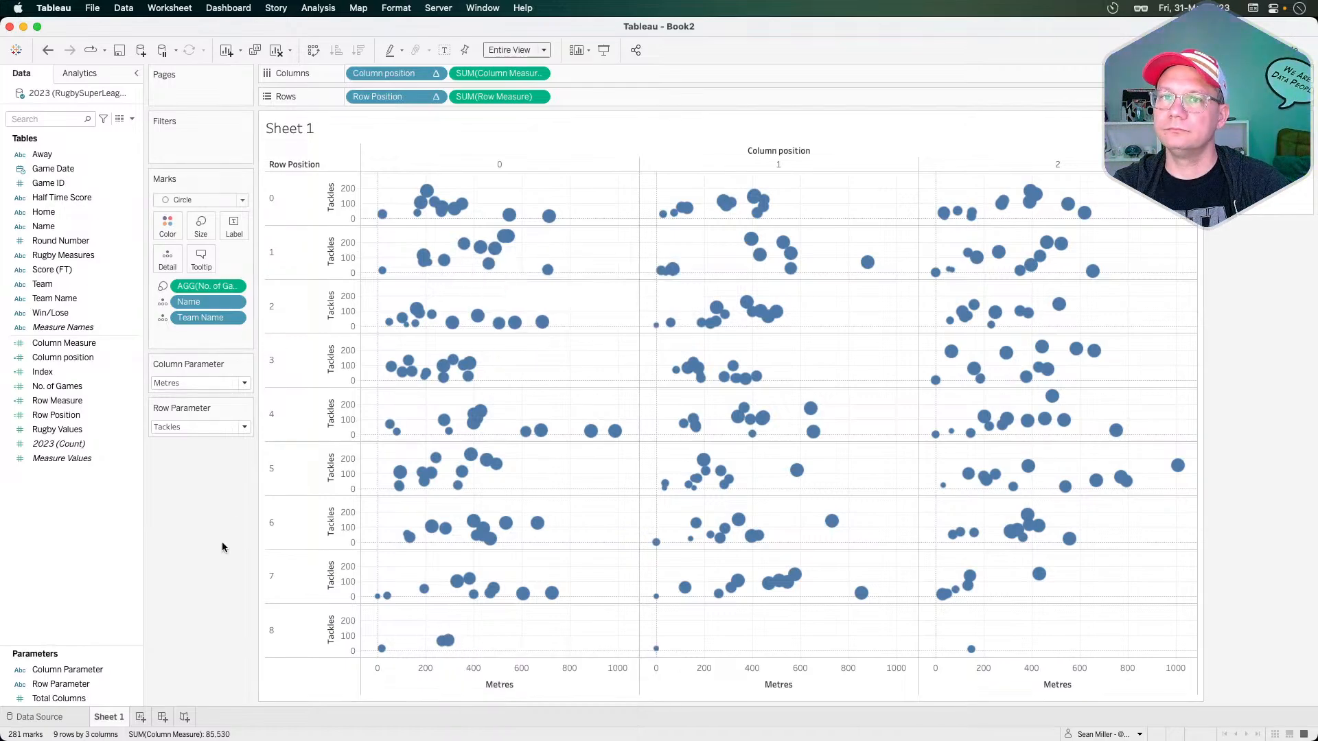
- Switch to Chrome, skim the trellis chart article and search Google for "tableau trellis chart multiple dimensions"
key("super+Tab")
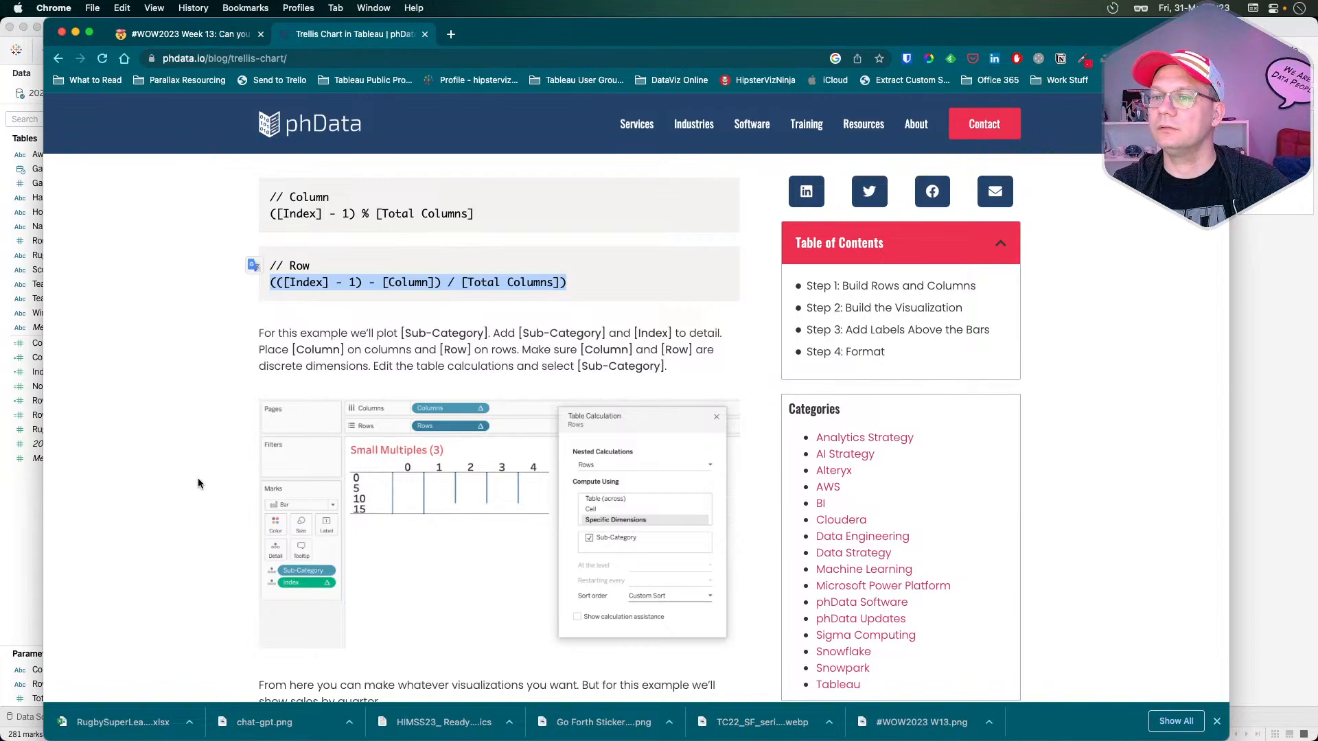
scroll(198, 481, "down", 5)
scroll(197, 480, "up", 10)
left_click(329, 61)
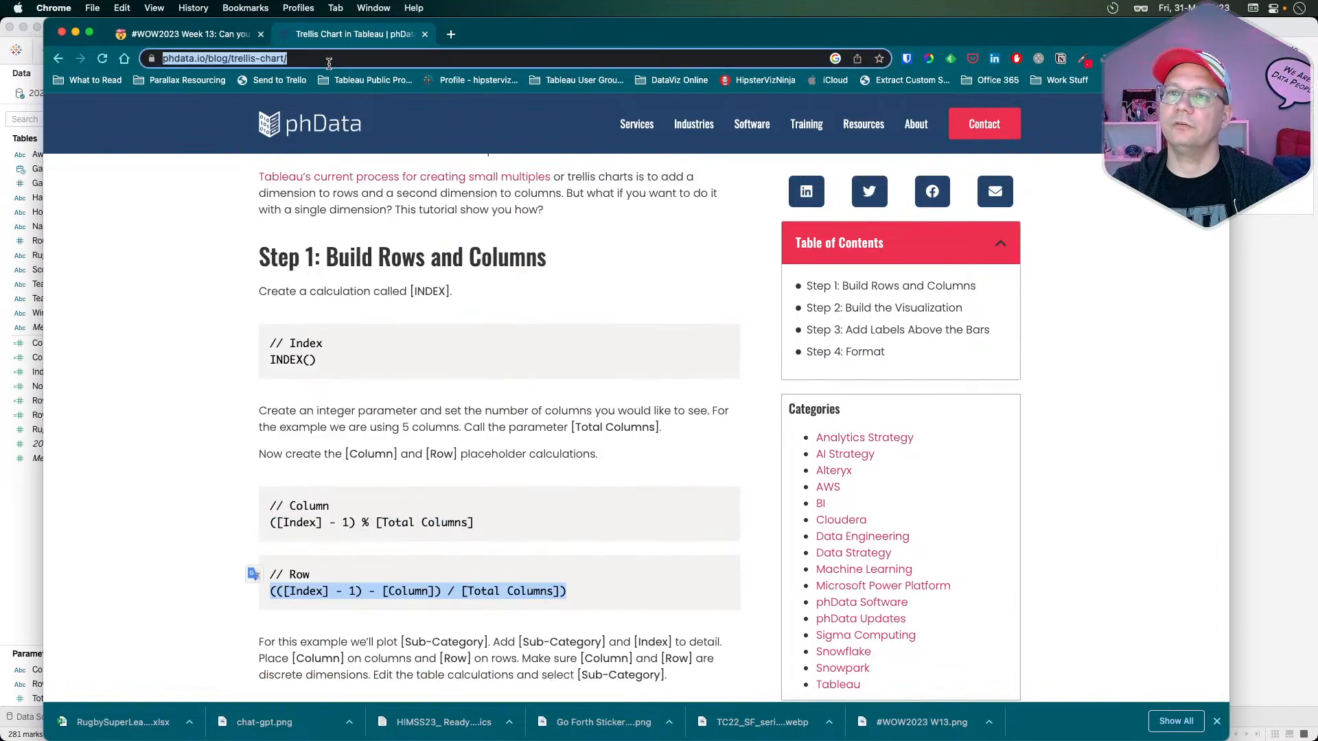
type("tableau tre")
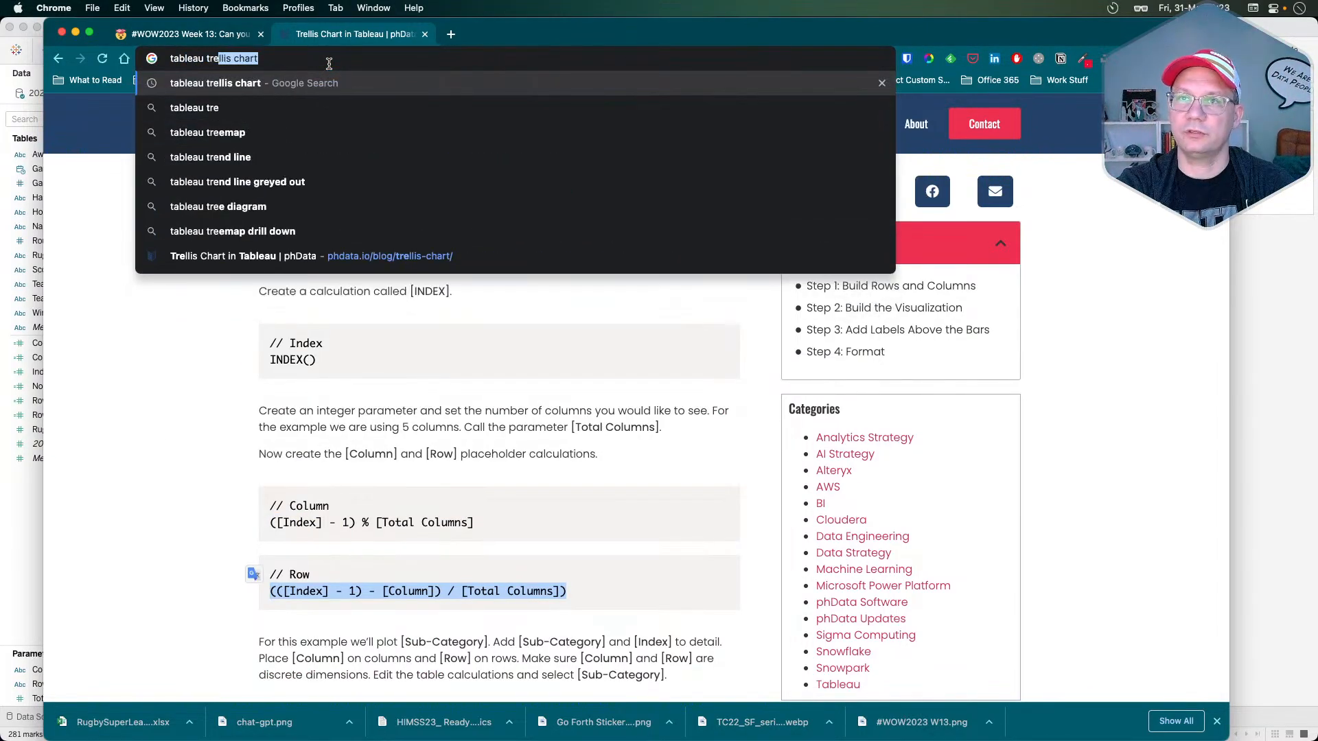
type("llis char")
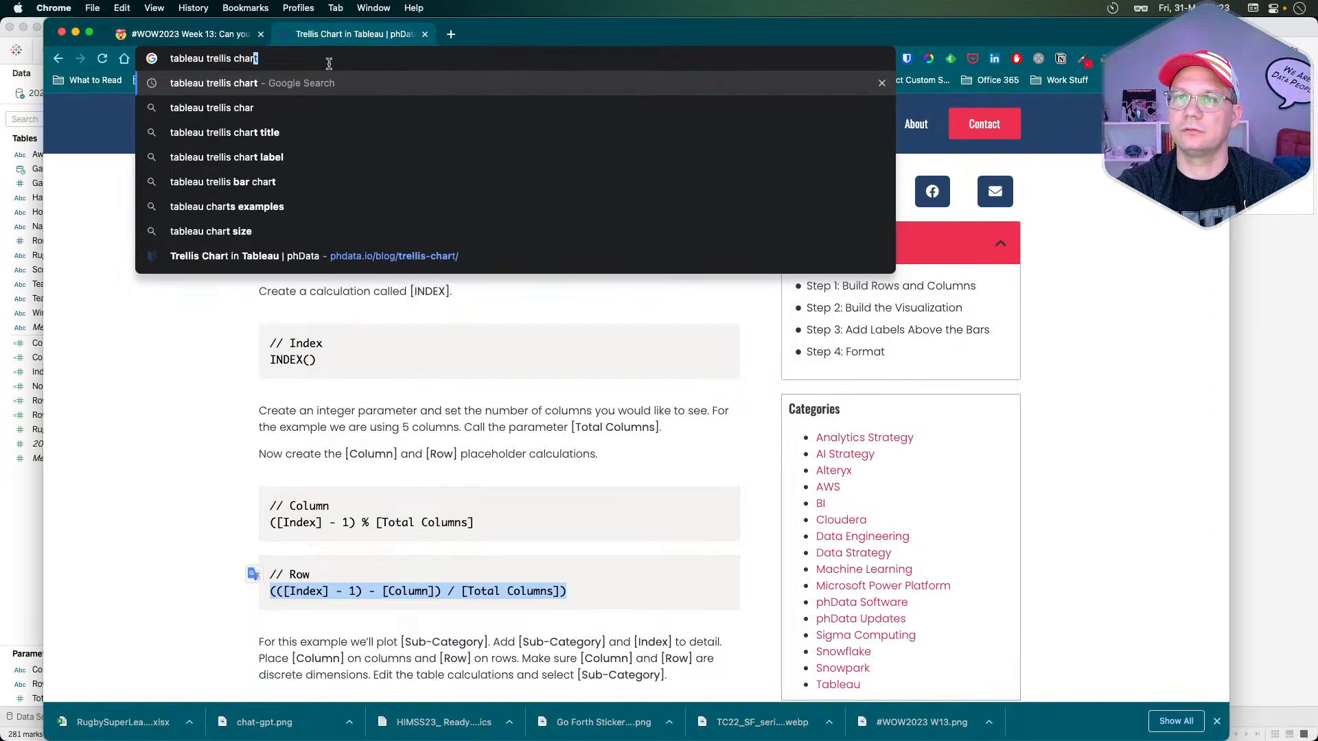
type("t multiple ")
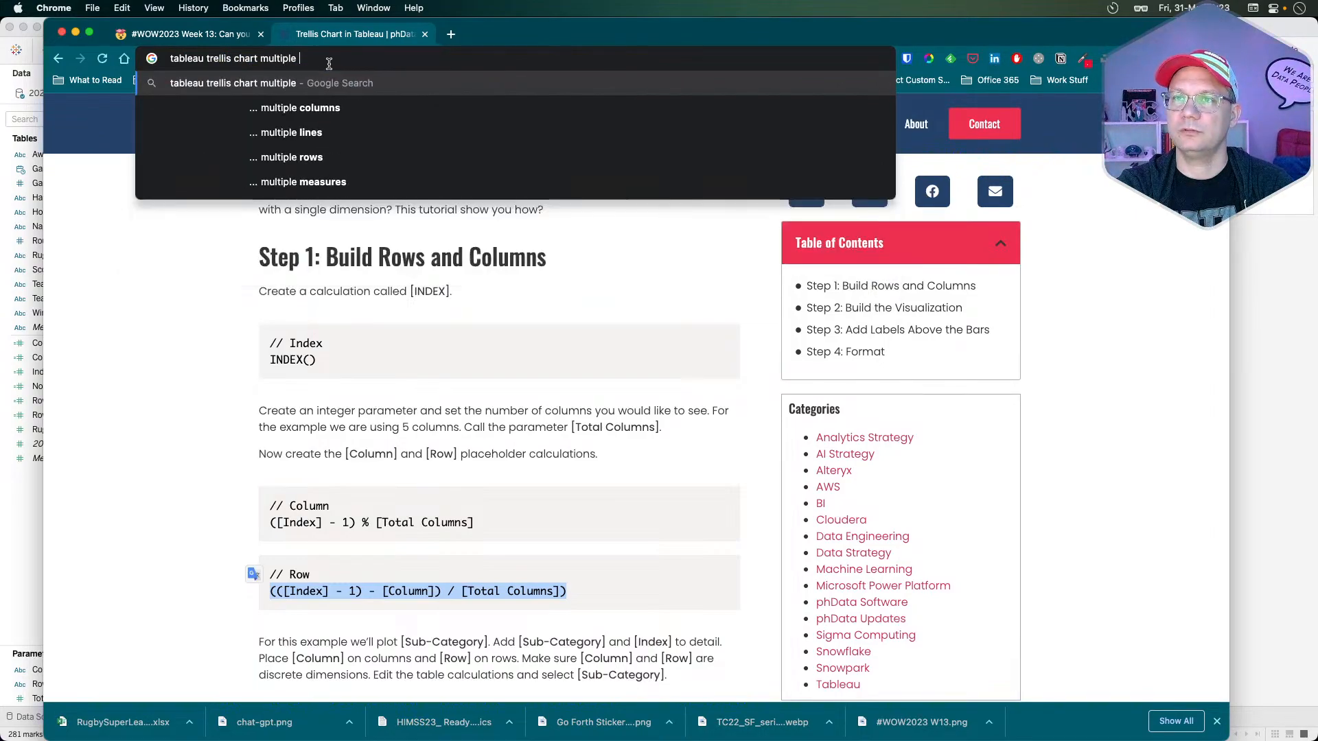
type("dim")
key("Down")
key("Return")
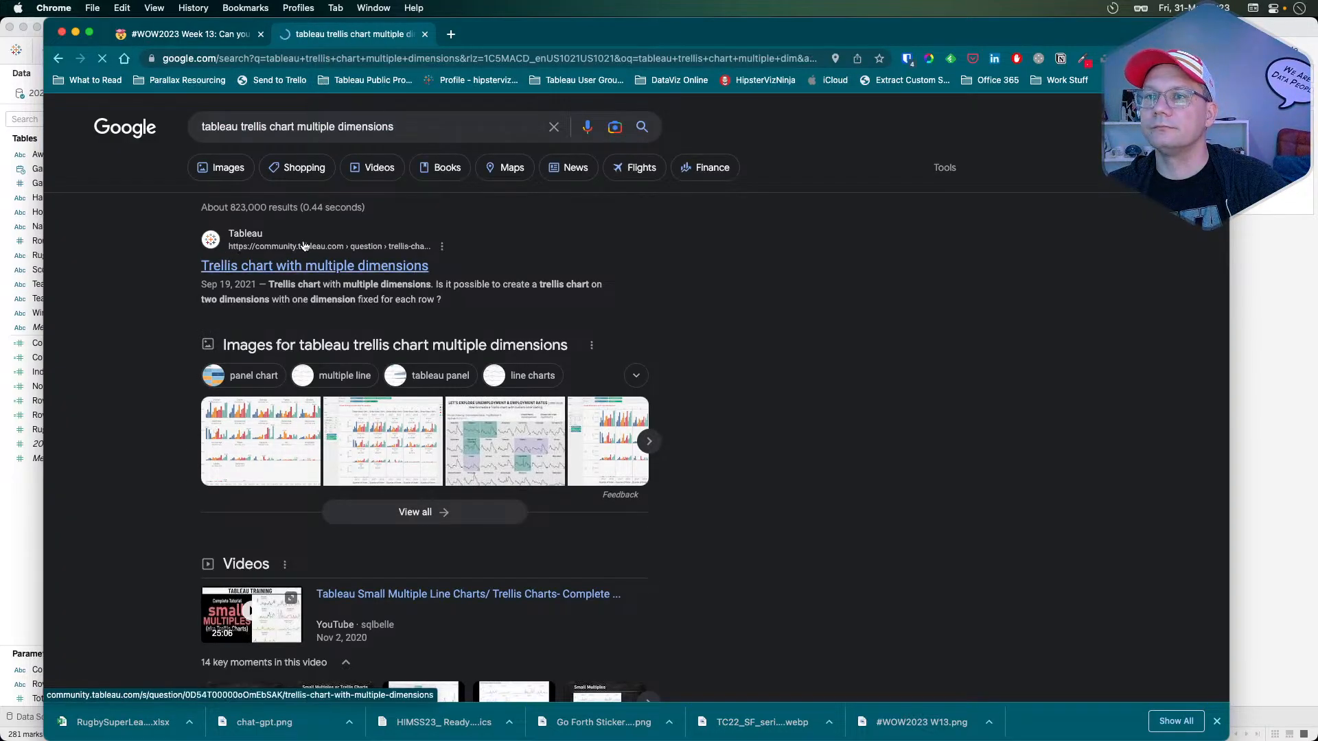
- Read the Tableau community question "Trellis chart with multiple dimensions" and its replies, and return to the search results
left_click(311, 268)
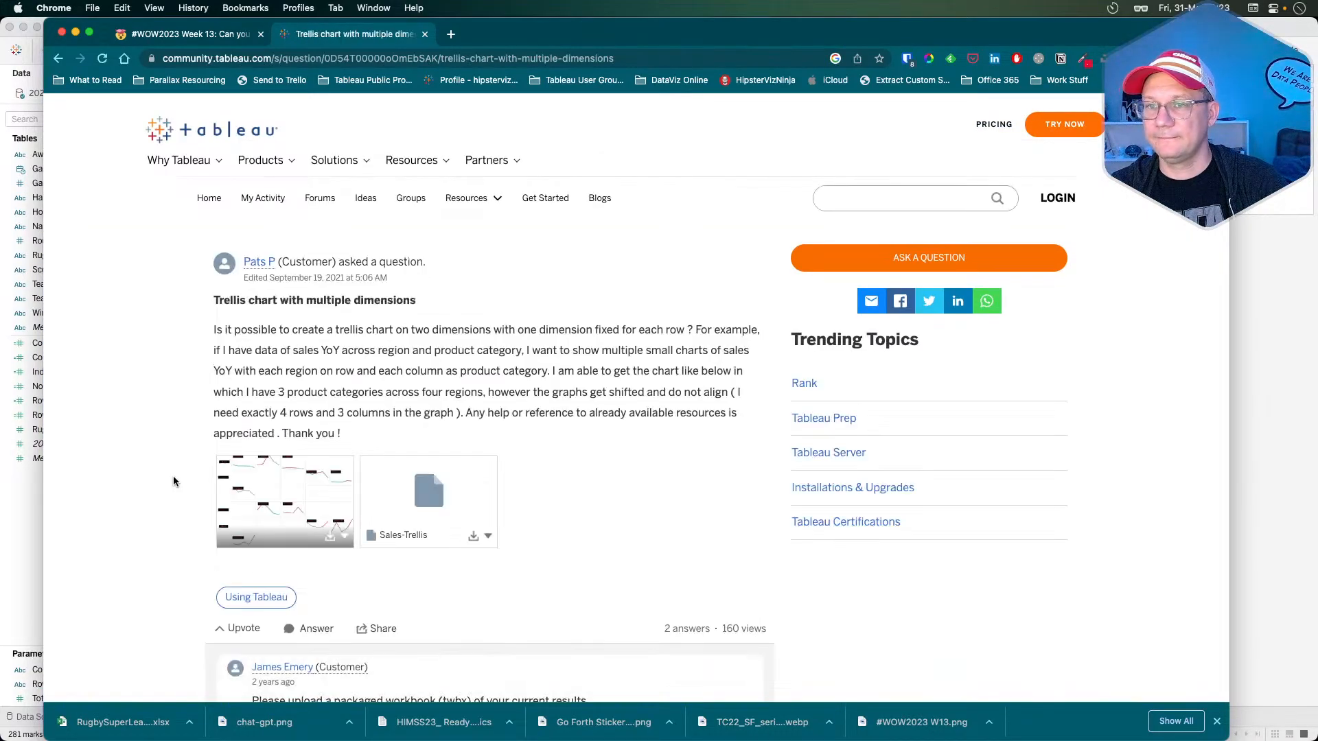
scroll(173, 476, "down", 5)
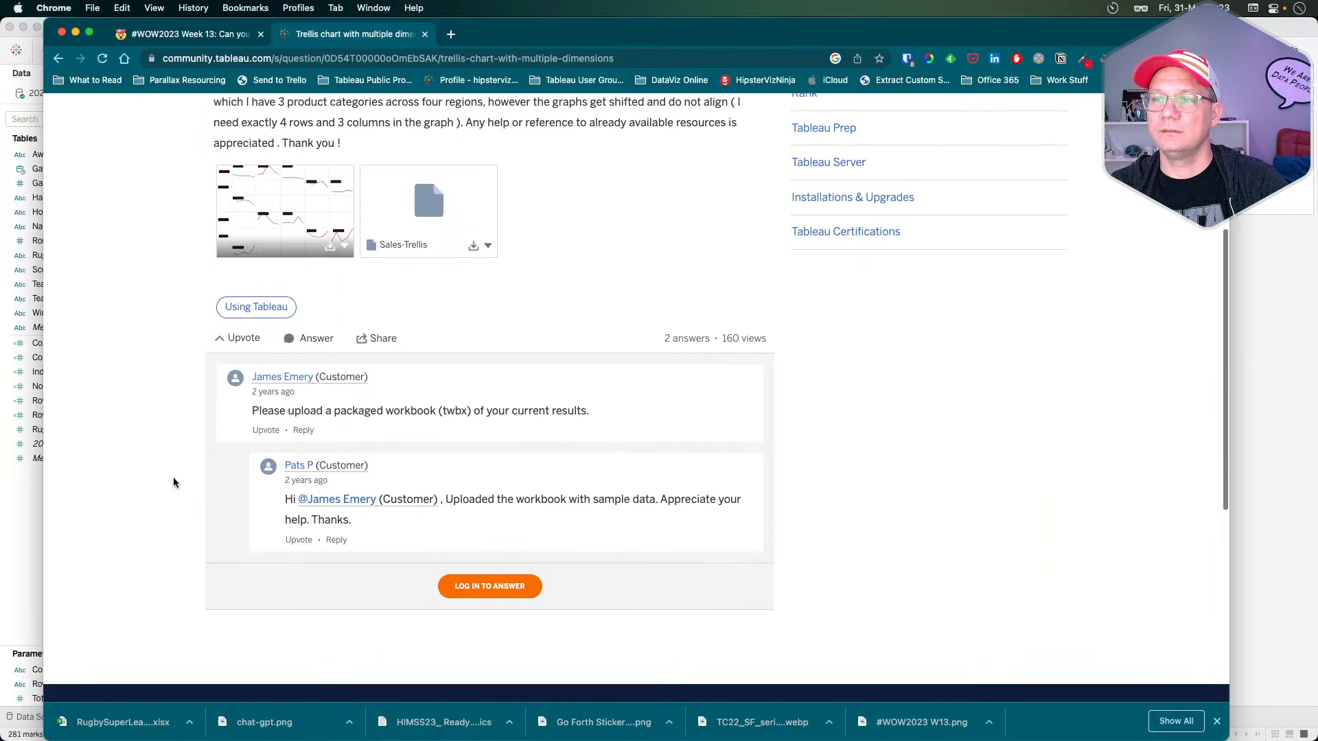
scroll(179, 442, "up", 1)
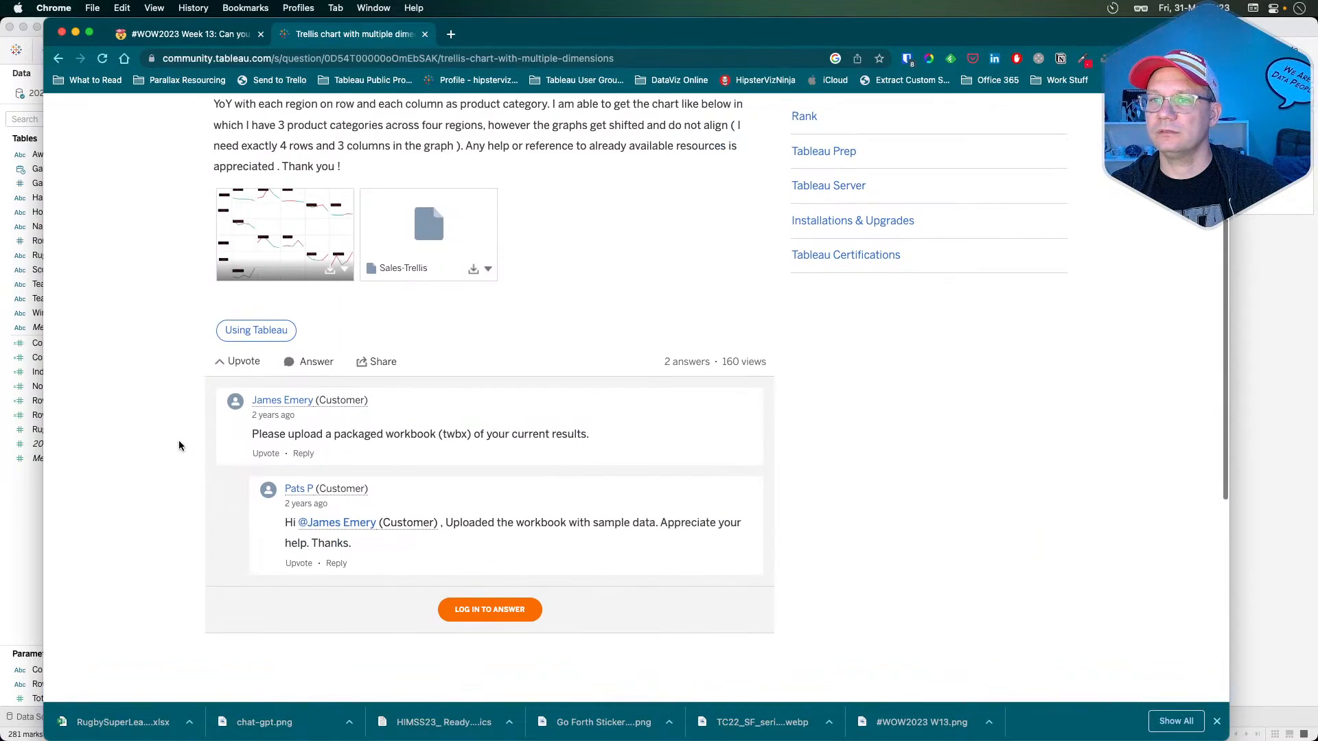
scroll(179, 441, "down", 3)
scroll(179, 441, "up", 2)
scroll(178, 441, "left", 5)
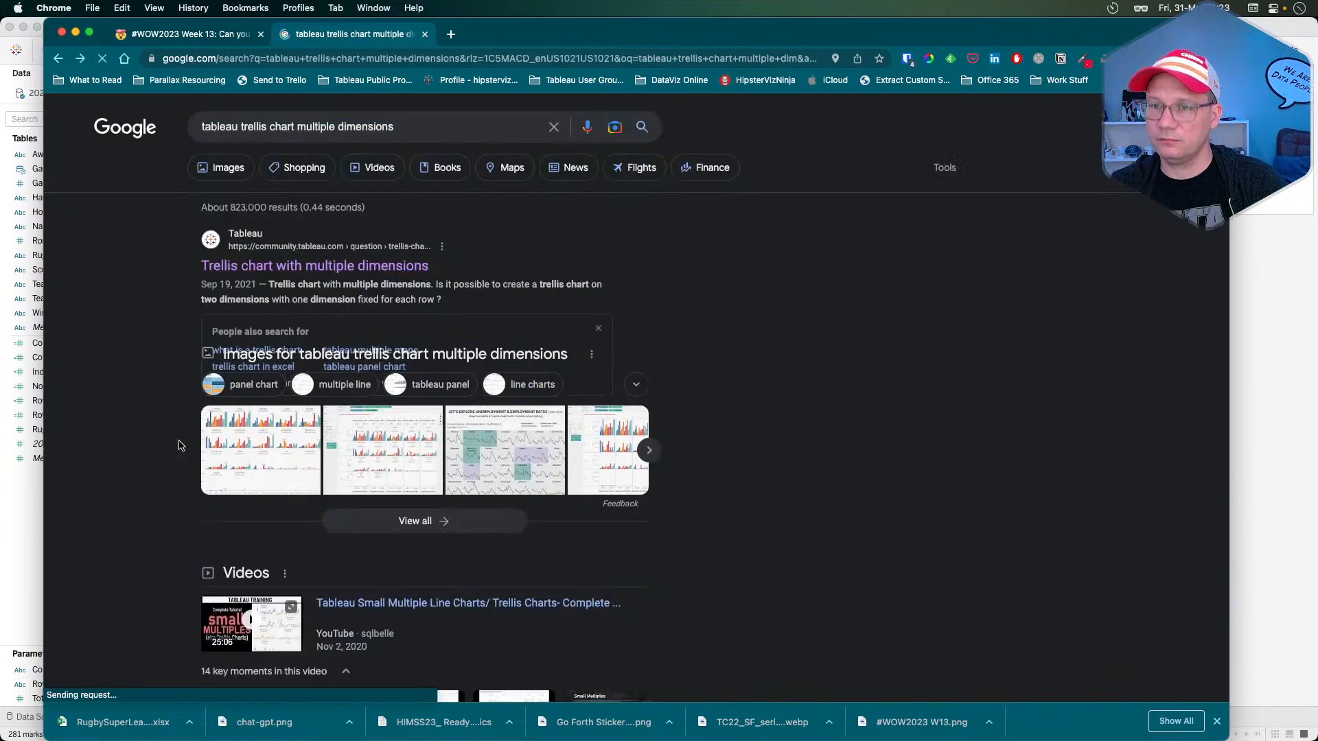
- Look through the remaining search results for guidance on building a trellis chart with multiple dimensions
scroll(147, 539, "down", 3)
scroll(147, 543, "down", 5)
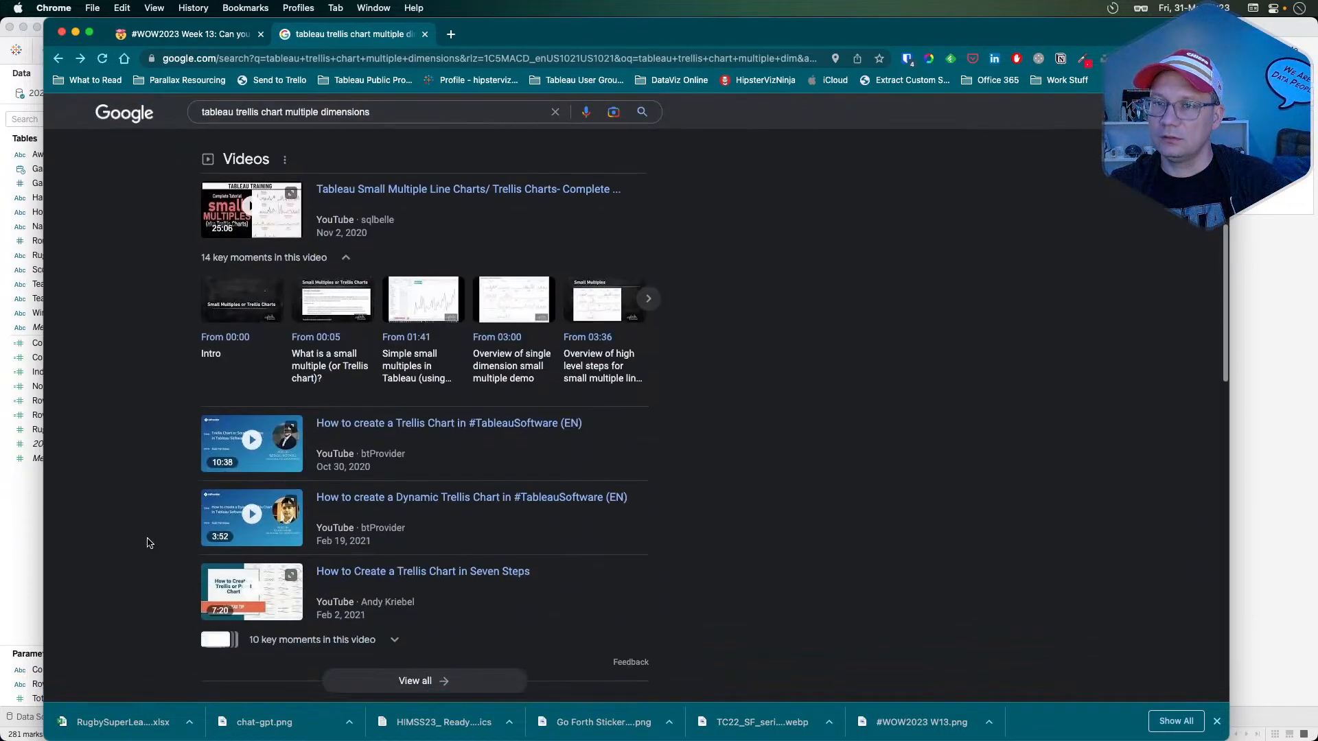
scroll(147, 543, "down", 6)
scroll(147, 543, "down", 3)
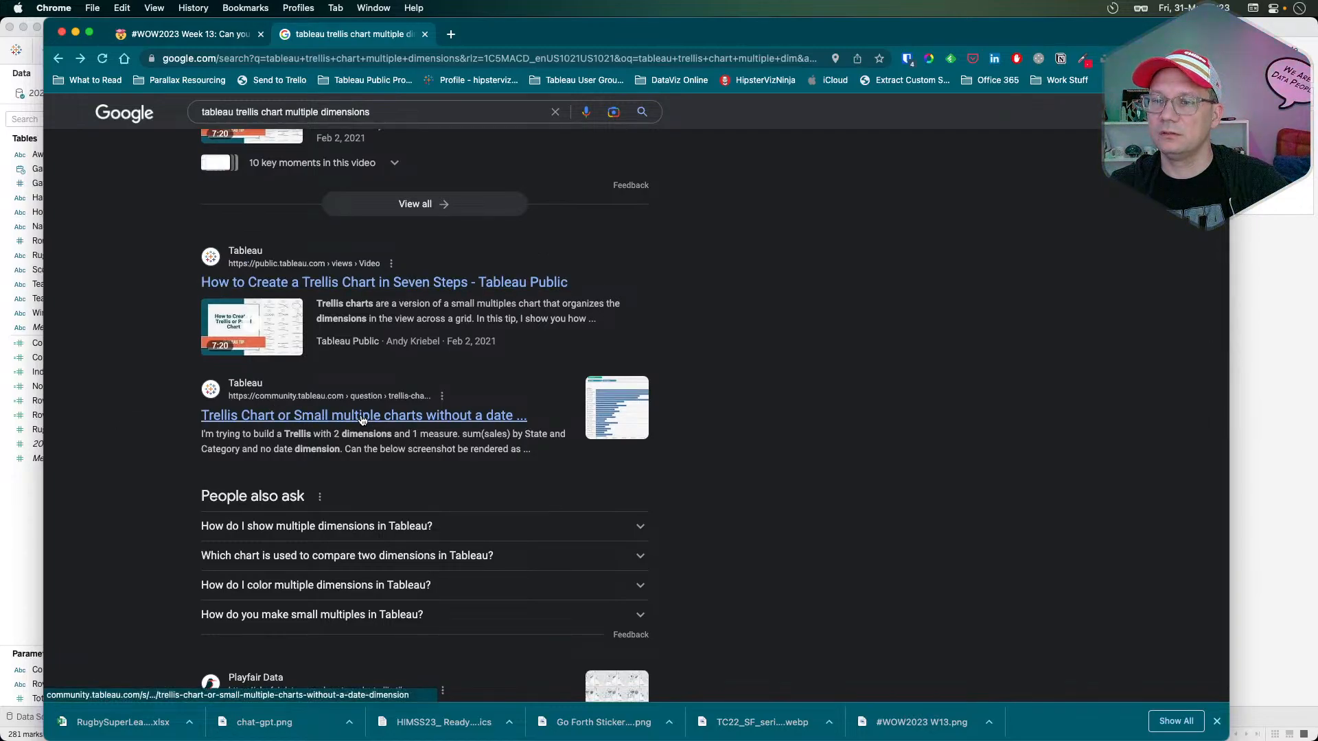
scroll(308, 521, "down", 5)
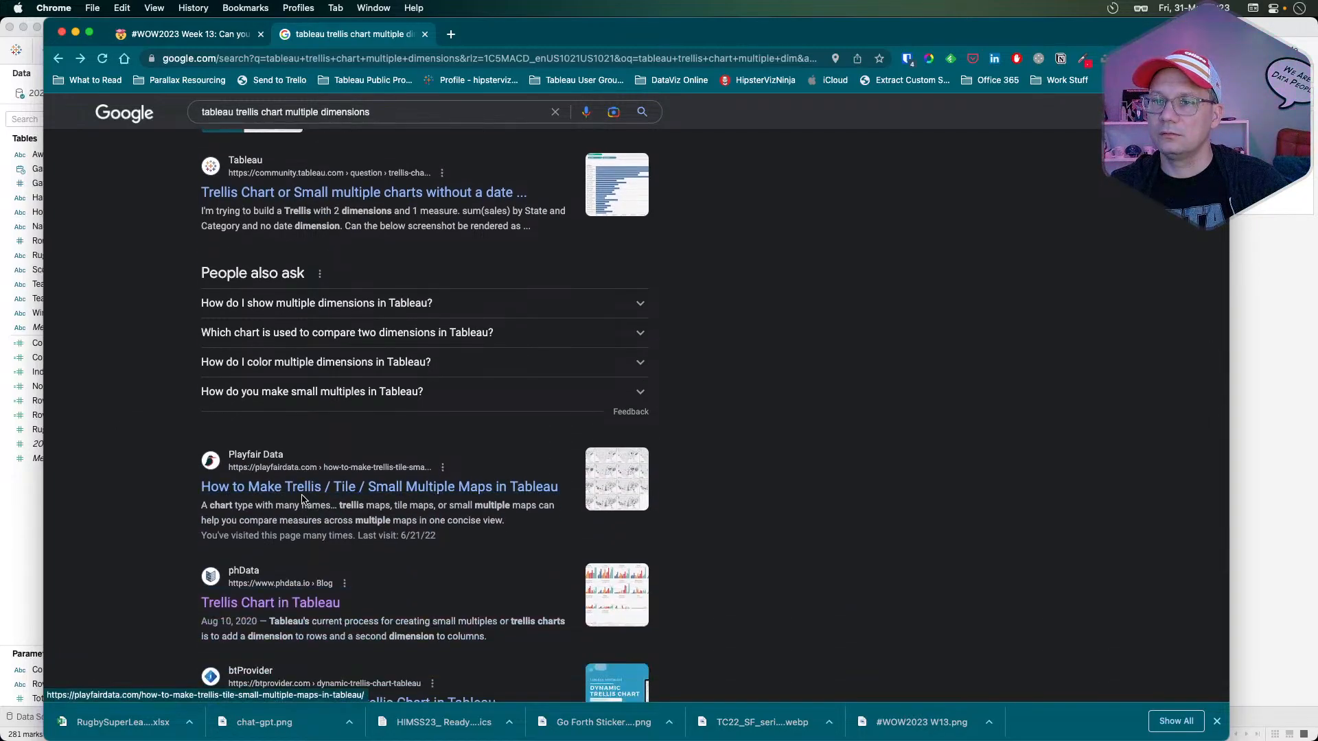
scroll(271, 601, "down", 4)
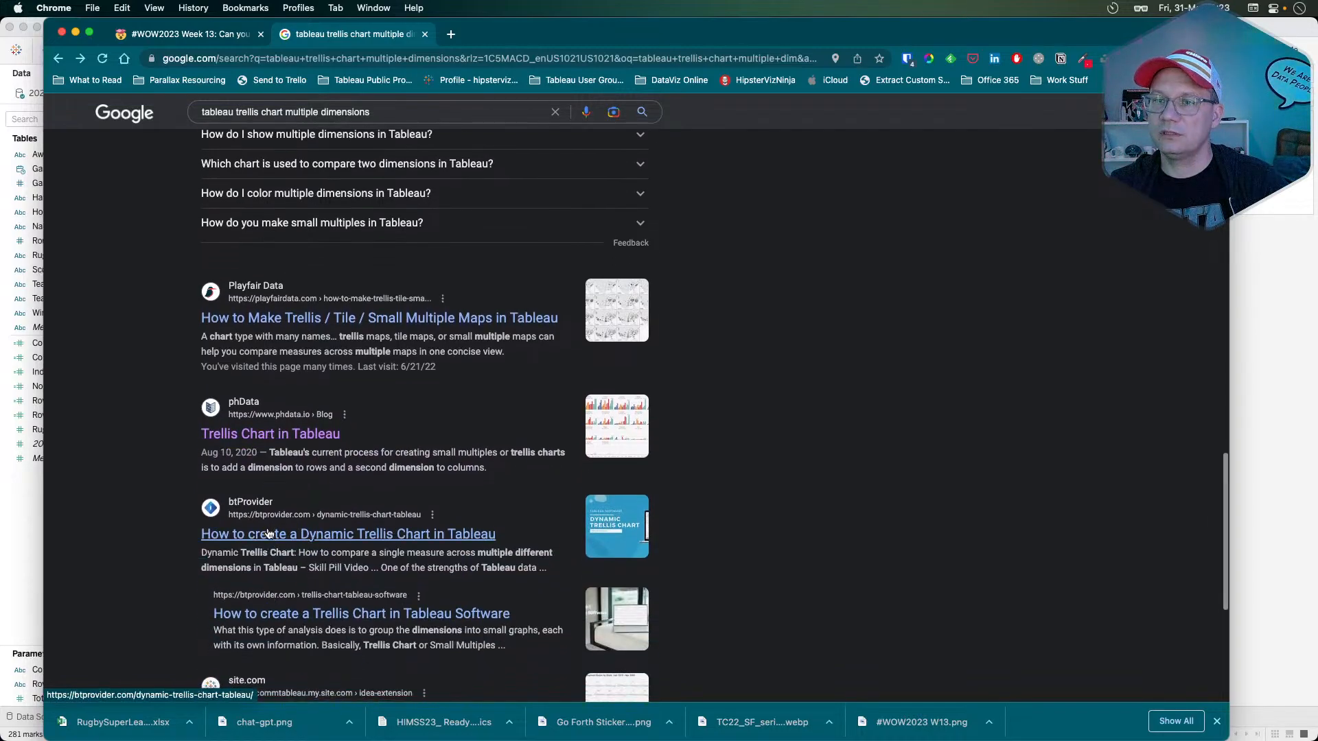
scroll(210, 570, "down", 5)
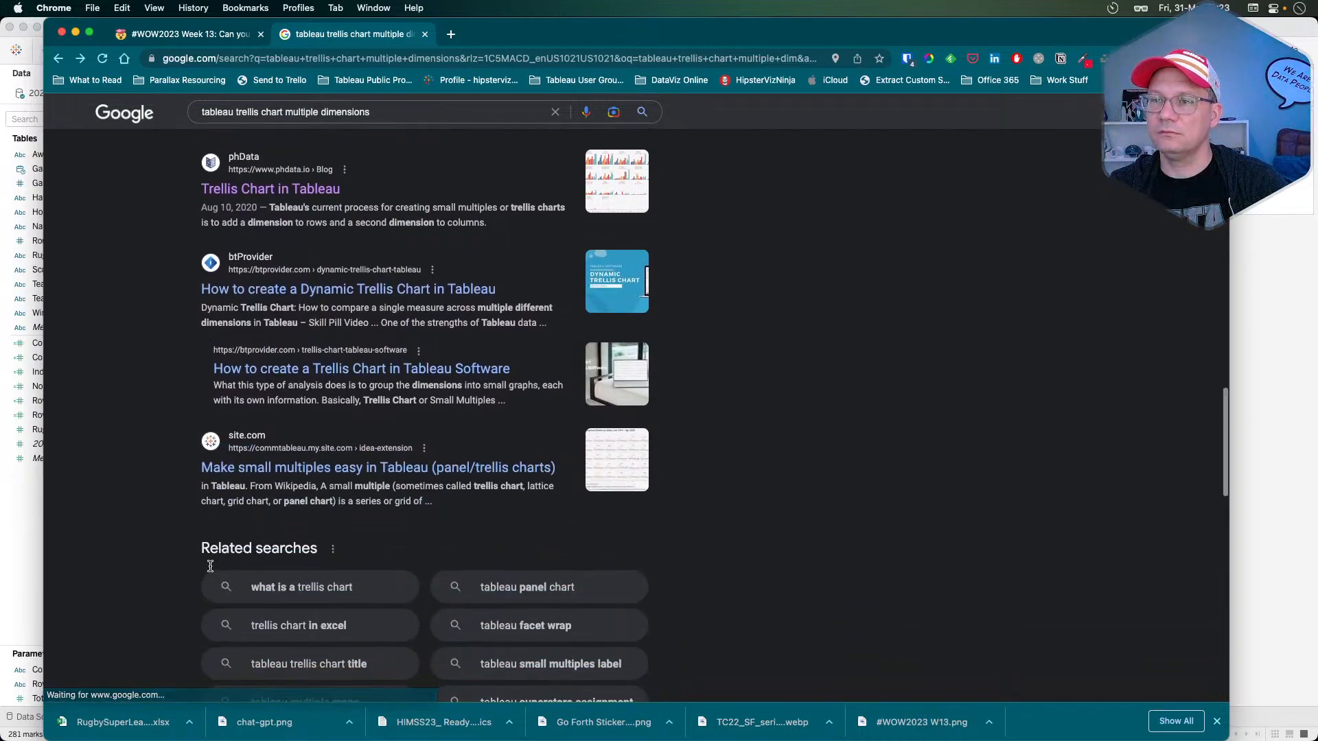
scroll(210, 570, "up", 9)
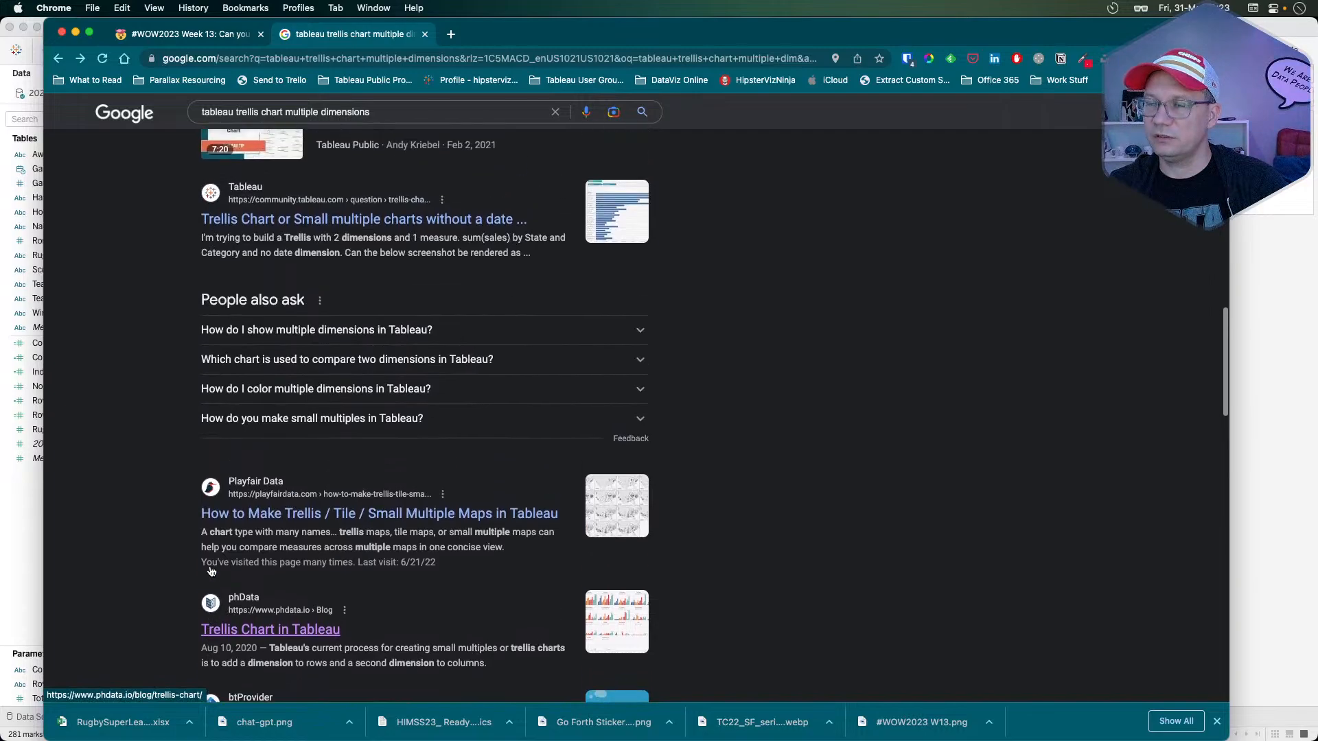
- Return to Tableau and open the Compute Using options for Column position
key("super+Tab")
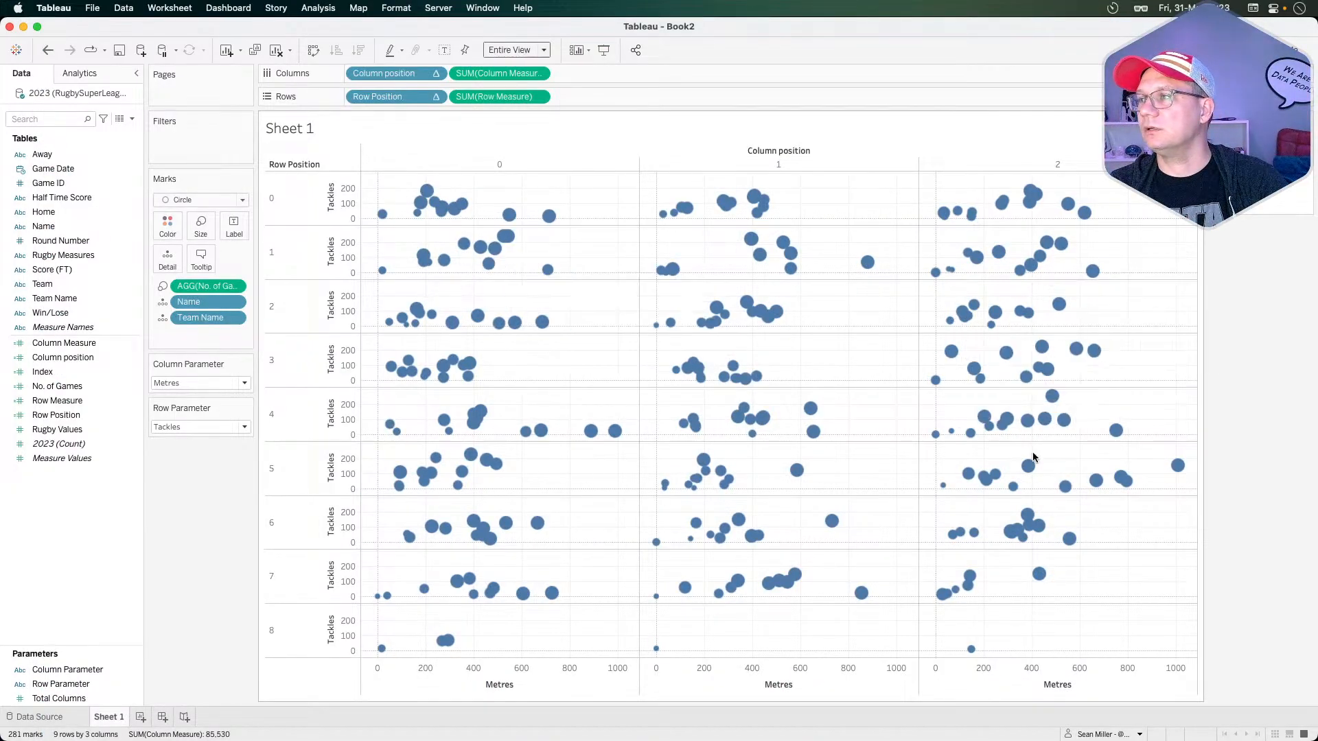
left_click(436, 73)
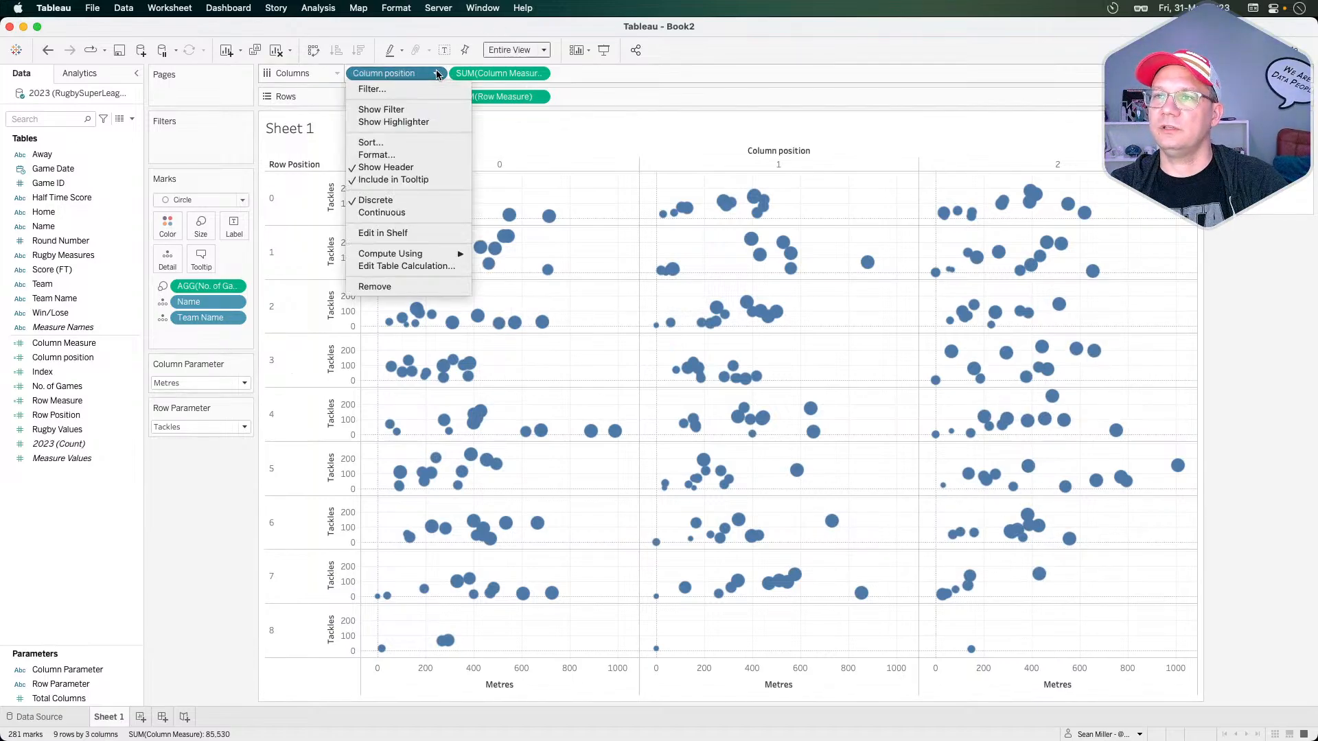
mouse_move(413, 258)
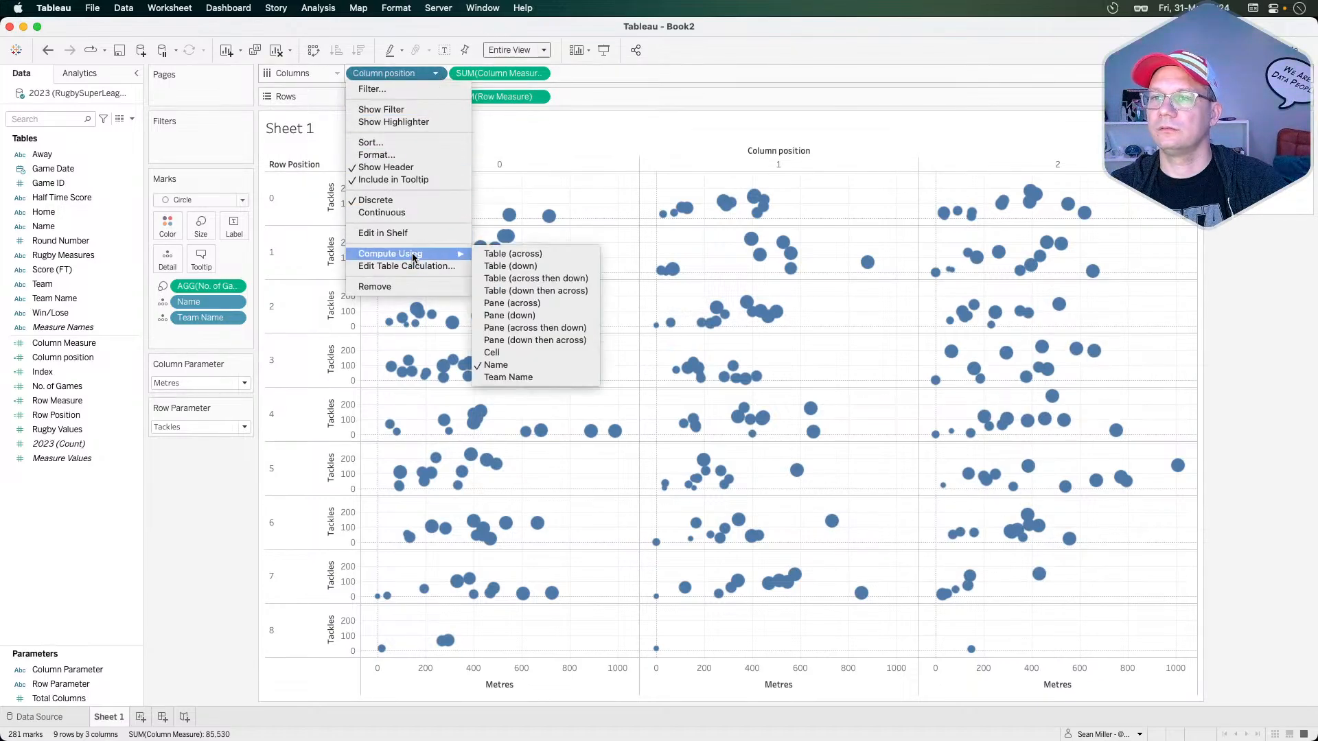
- Remove the Column position field from the columns of Sheet 1
left_click(398, 73)
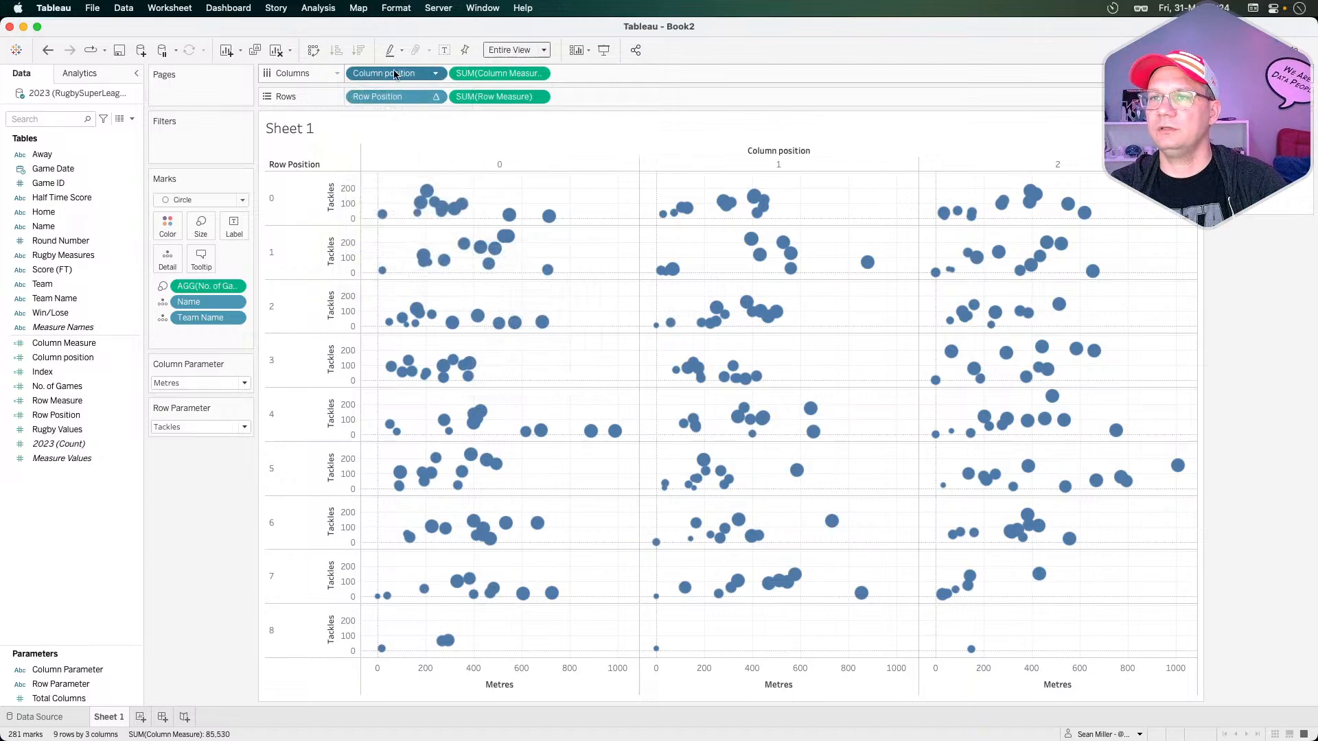
left_click_drag(395, 72, 187, 524)
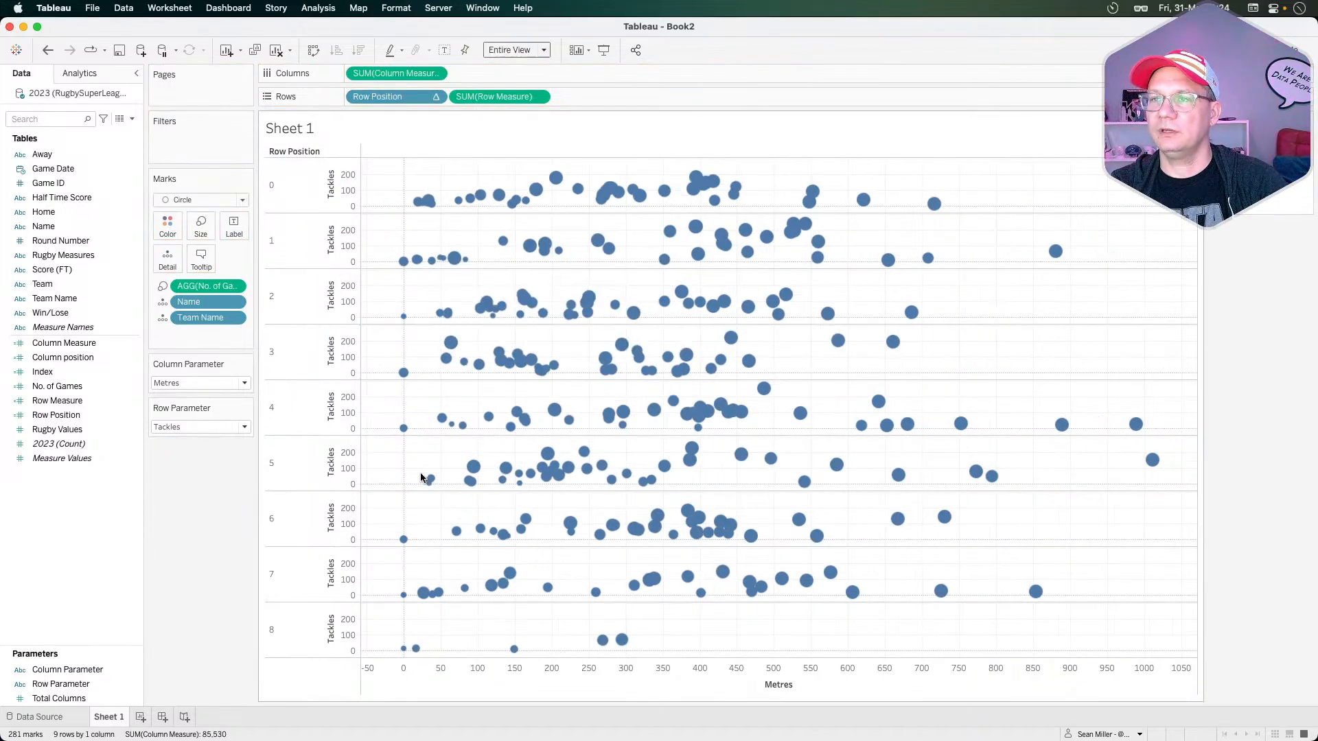
- Add Team Name to the specific dimensions of Row Position's table calculation and restart it every Name
left_click(437, 95)
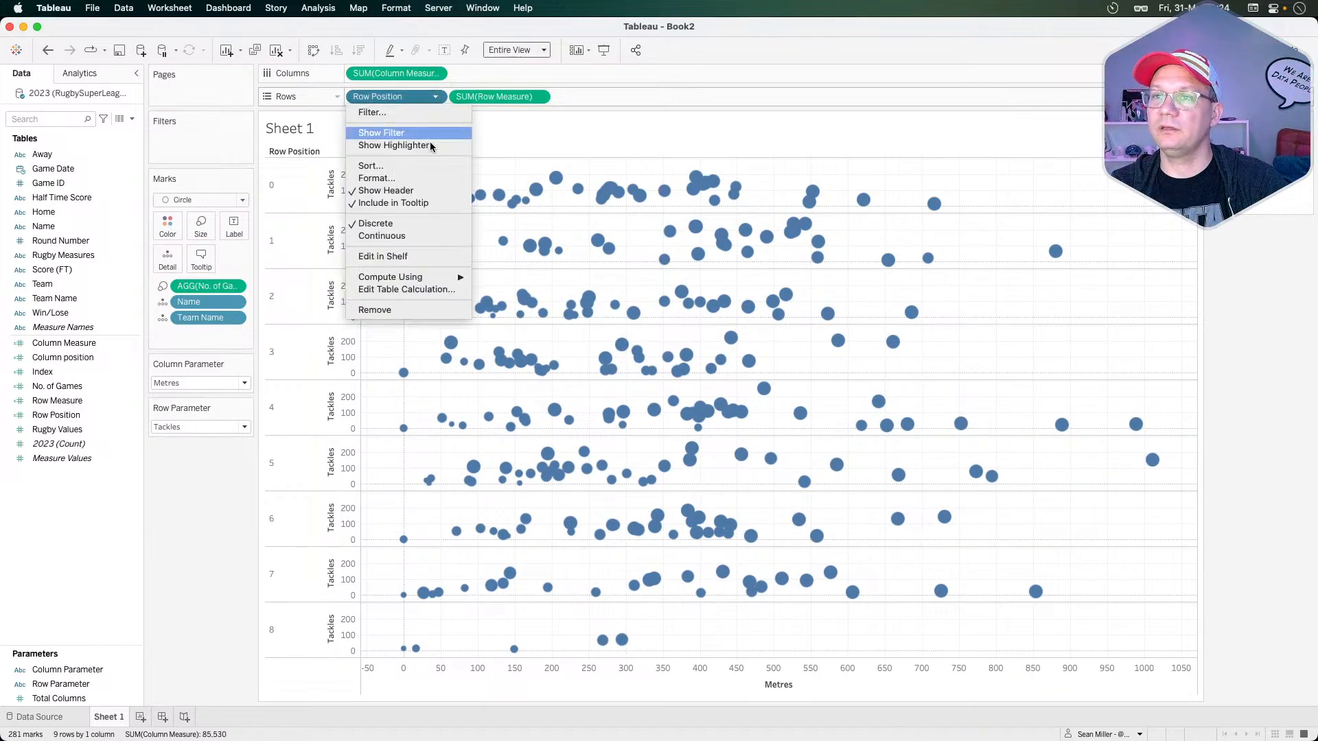
left_click(410, 289)
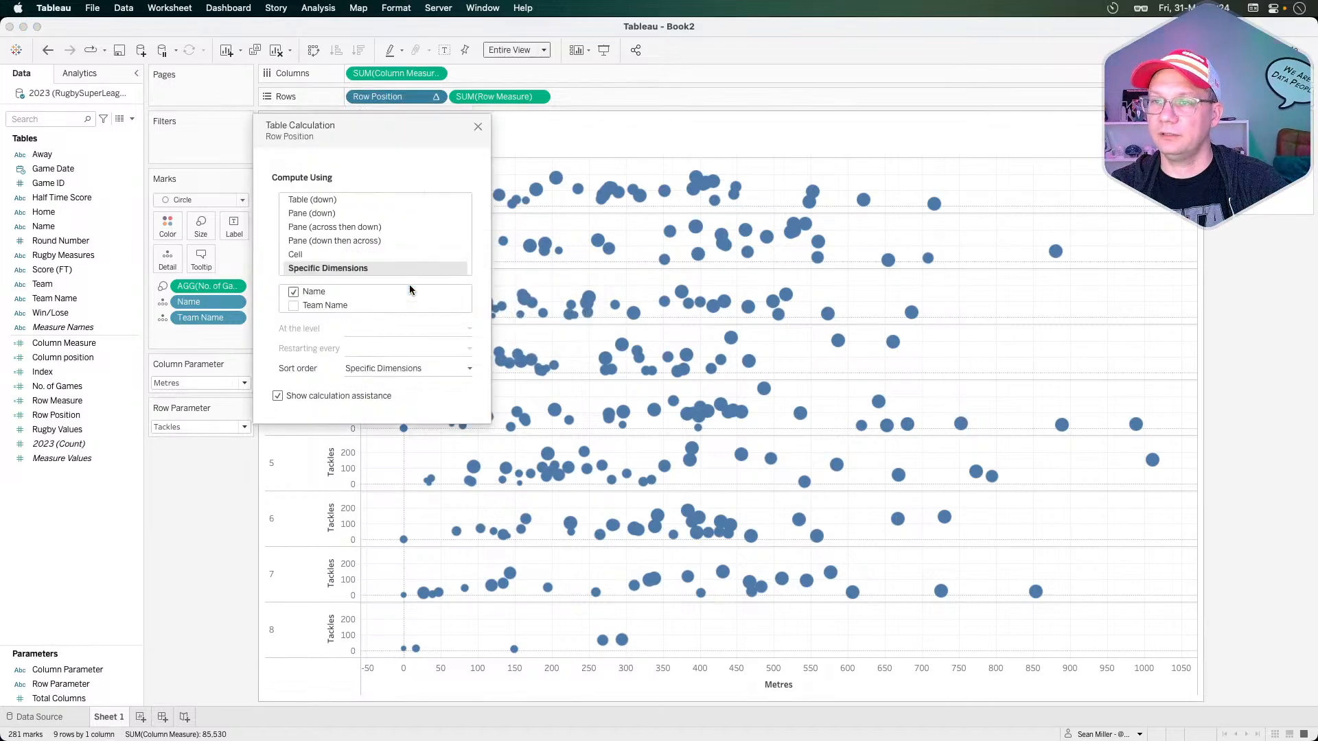
left_click(293, 307)
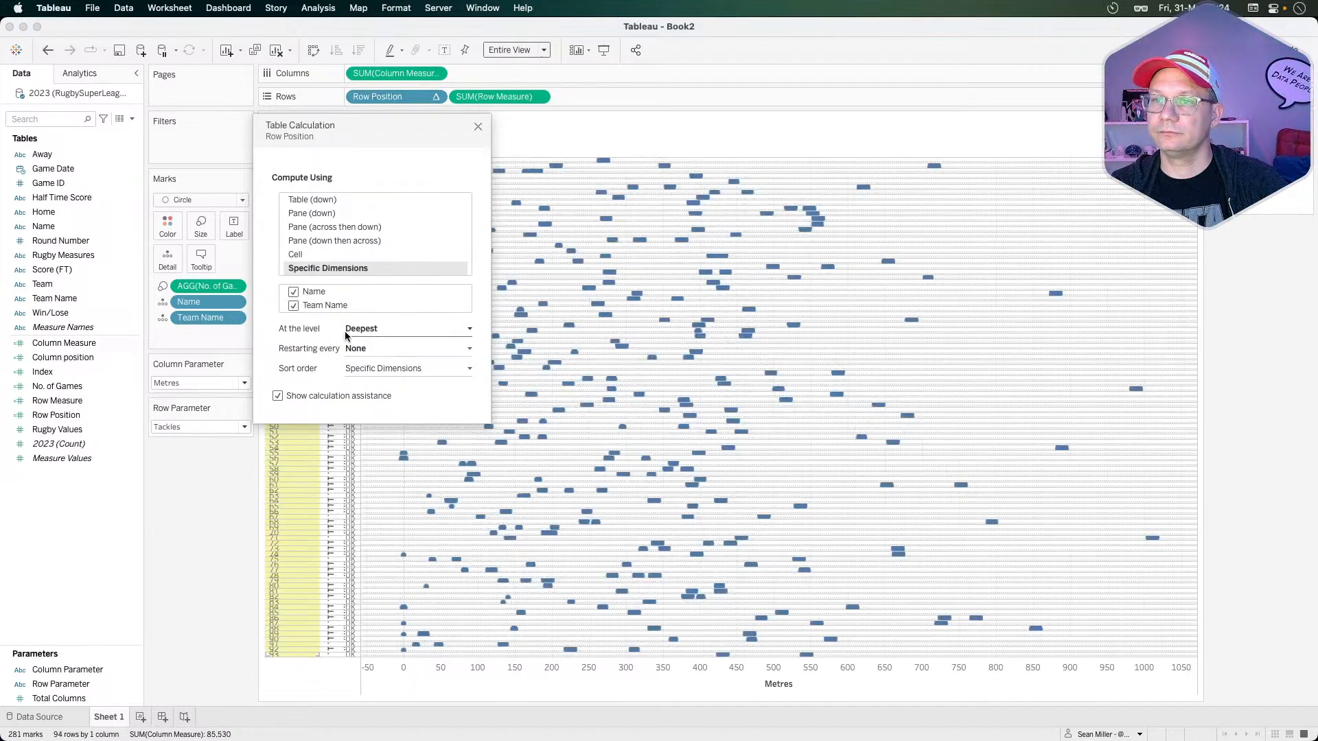
left_click(372, 347)
left_click(372, 372)
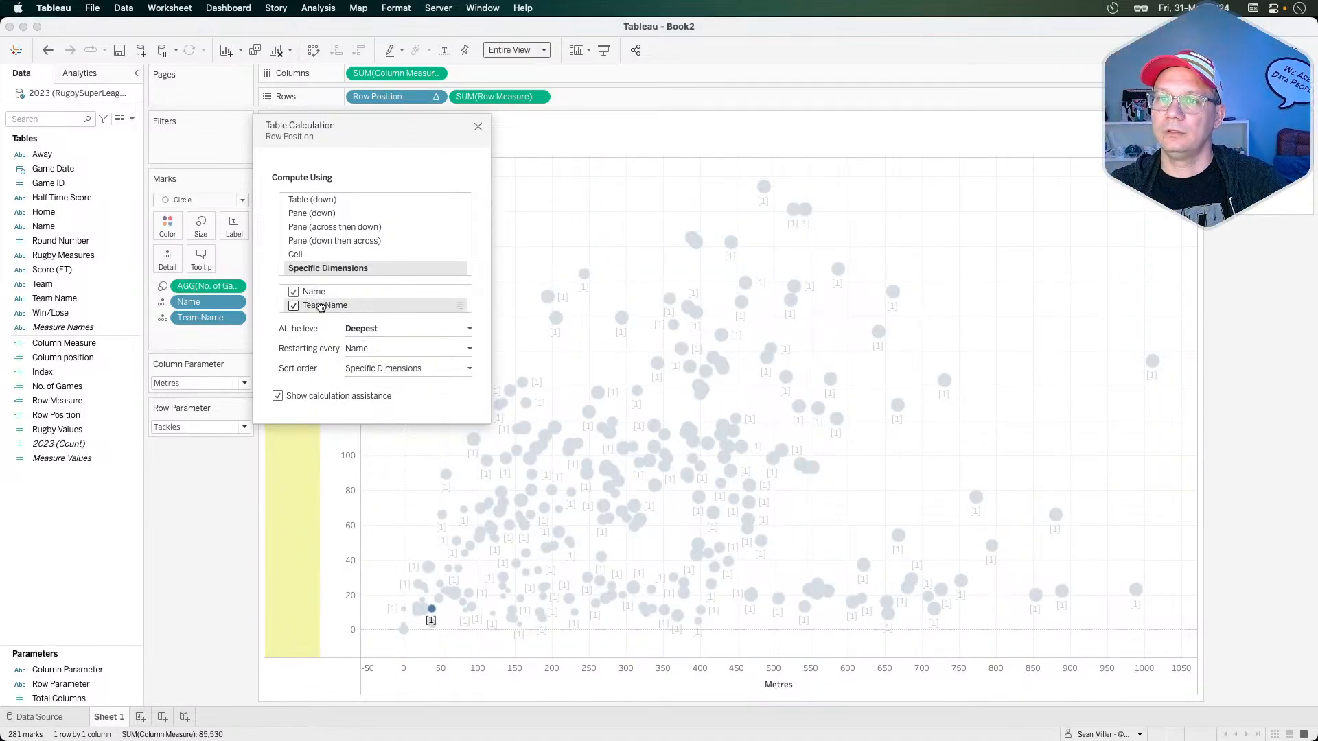
- Place Team Name above Name in the Row Position table calculation and restart it every Team Name
left_click_drag(323, 305, 324, 291)
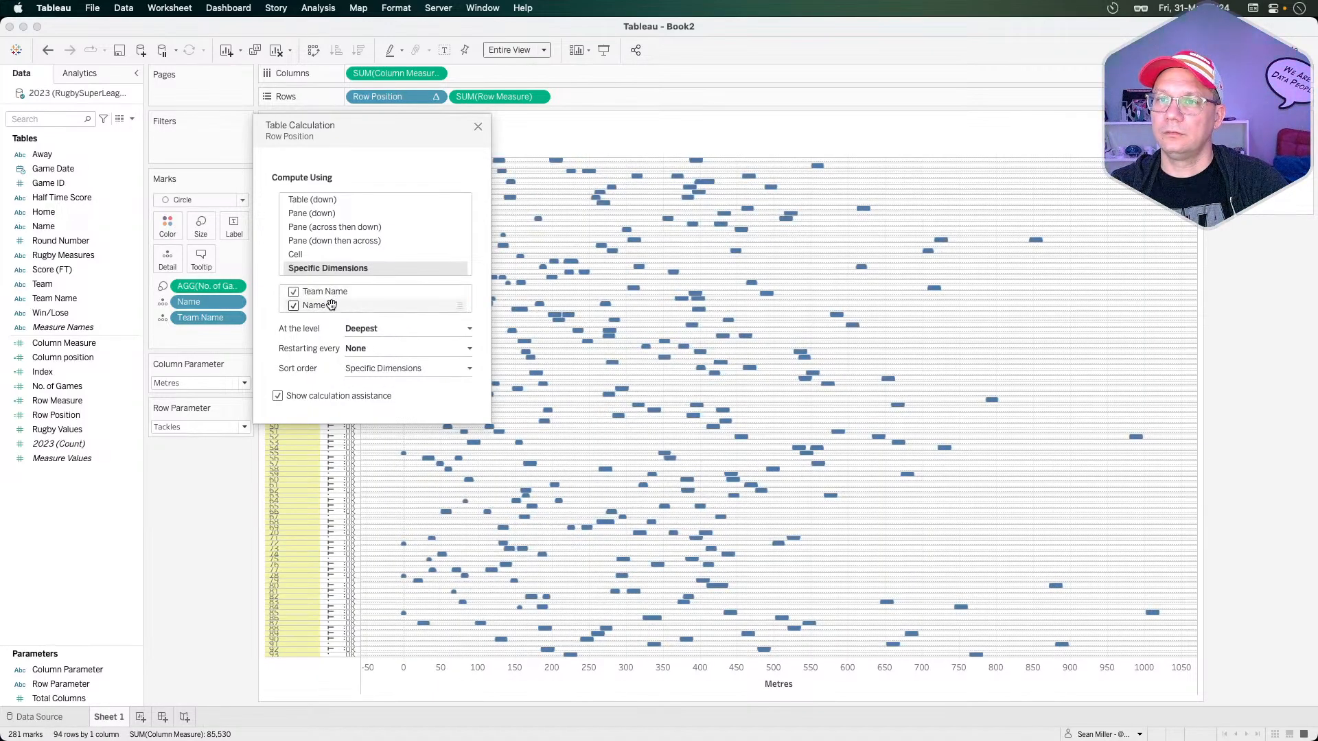
left_click(376, 346)
left_click(375, 373)
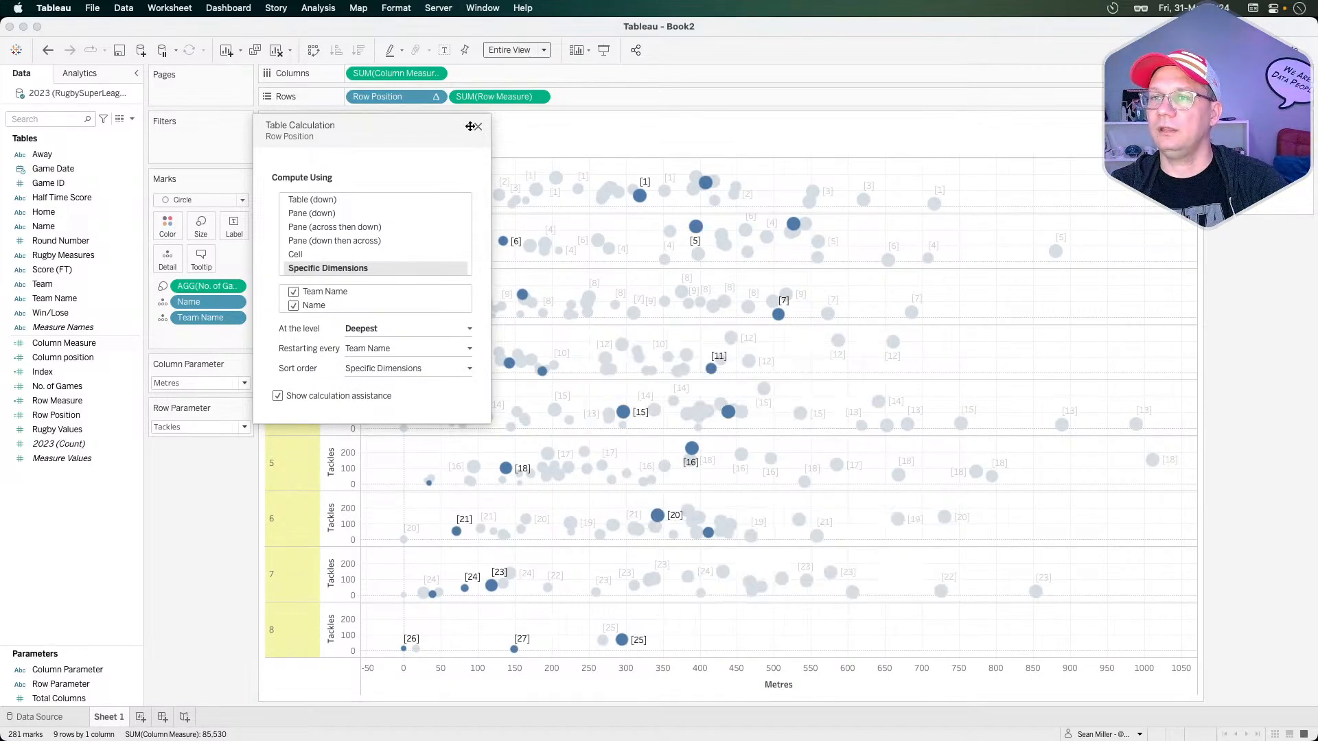
left_click_drag(418, 126, 259, 256)
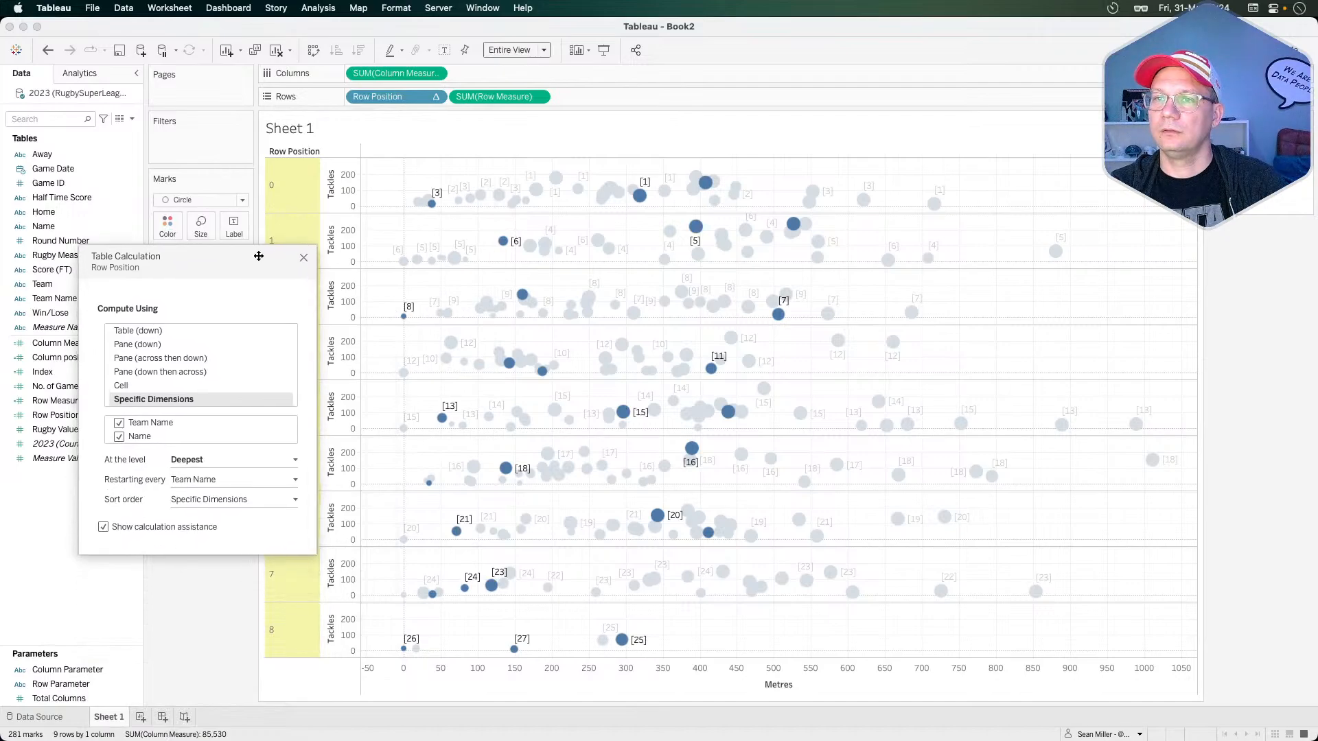
- Switch to Chrome and open phData's "Trellis Chart in Tableau" article from the "tableau trellis chart" search results
key("super+Tab")
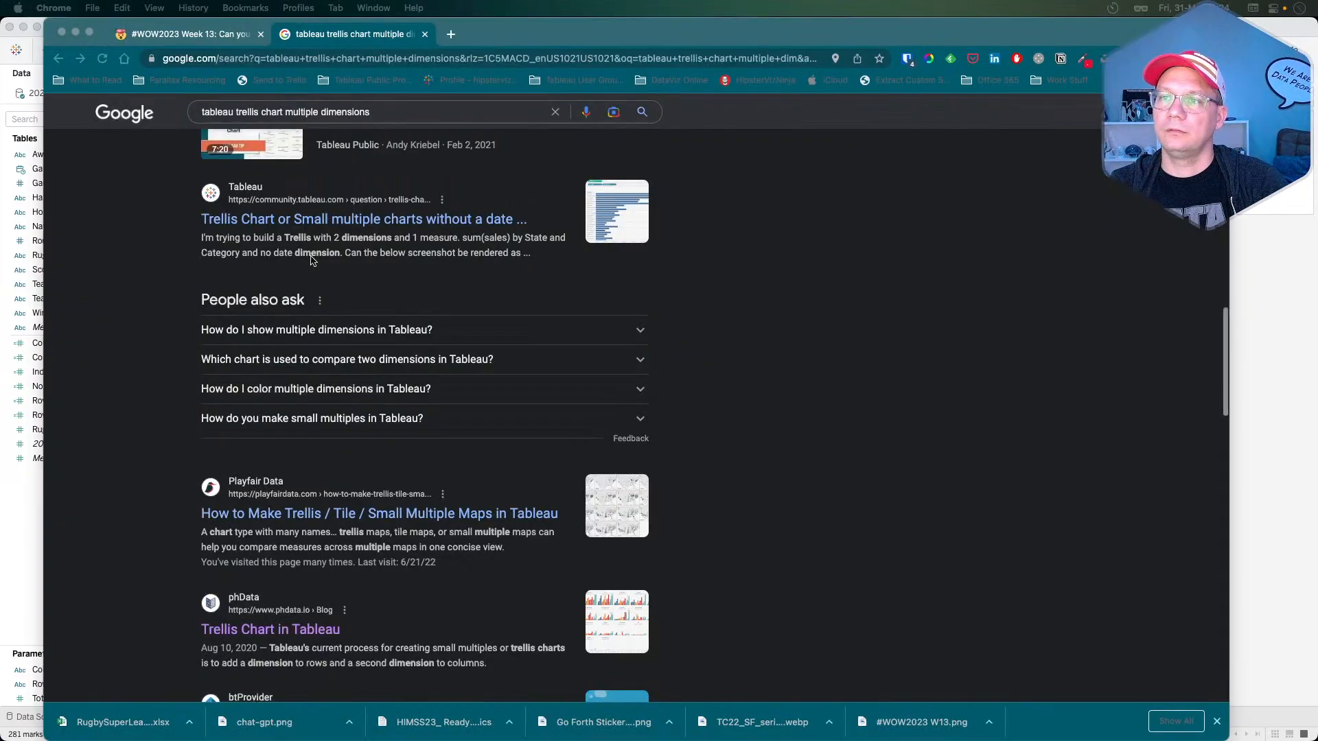
left_click(59, 60)
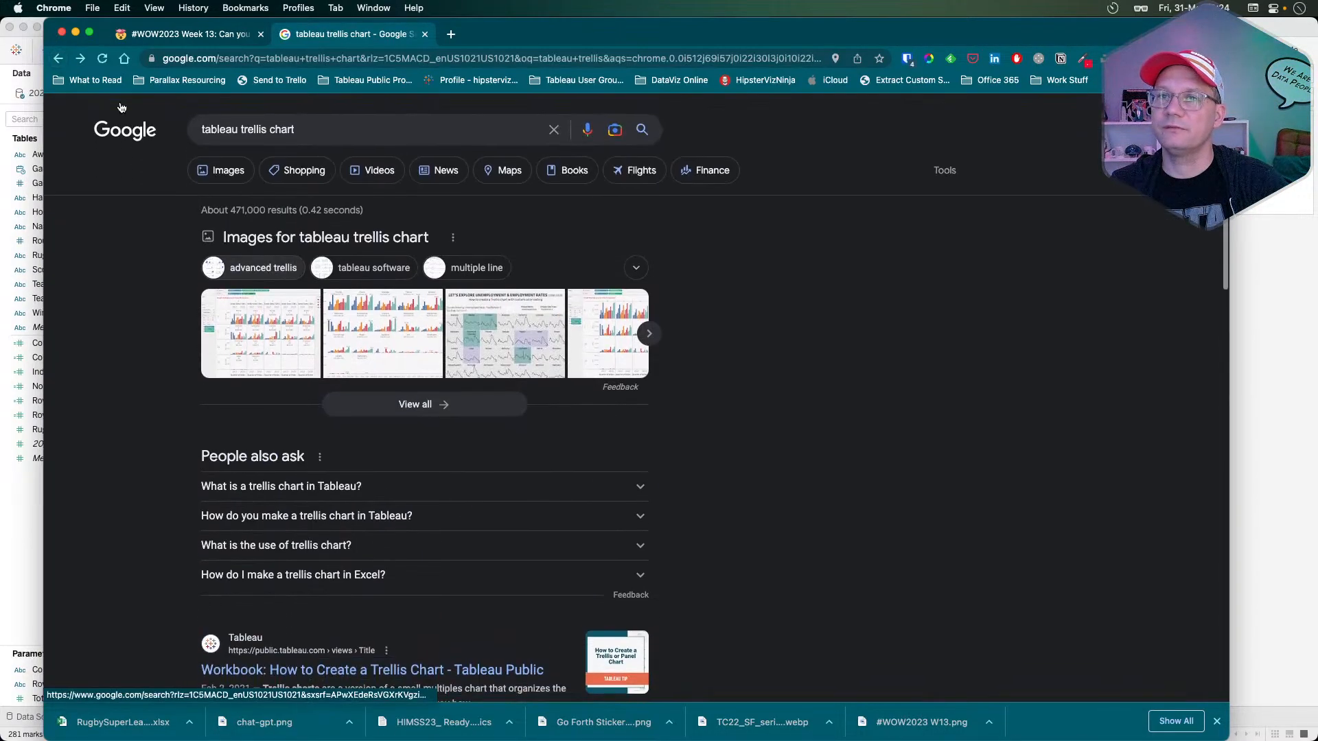
left_click(59, 59)
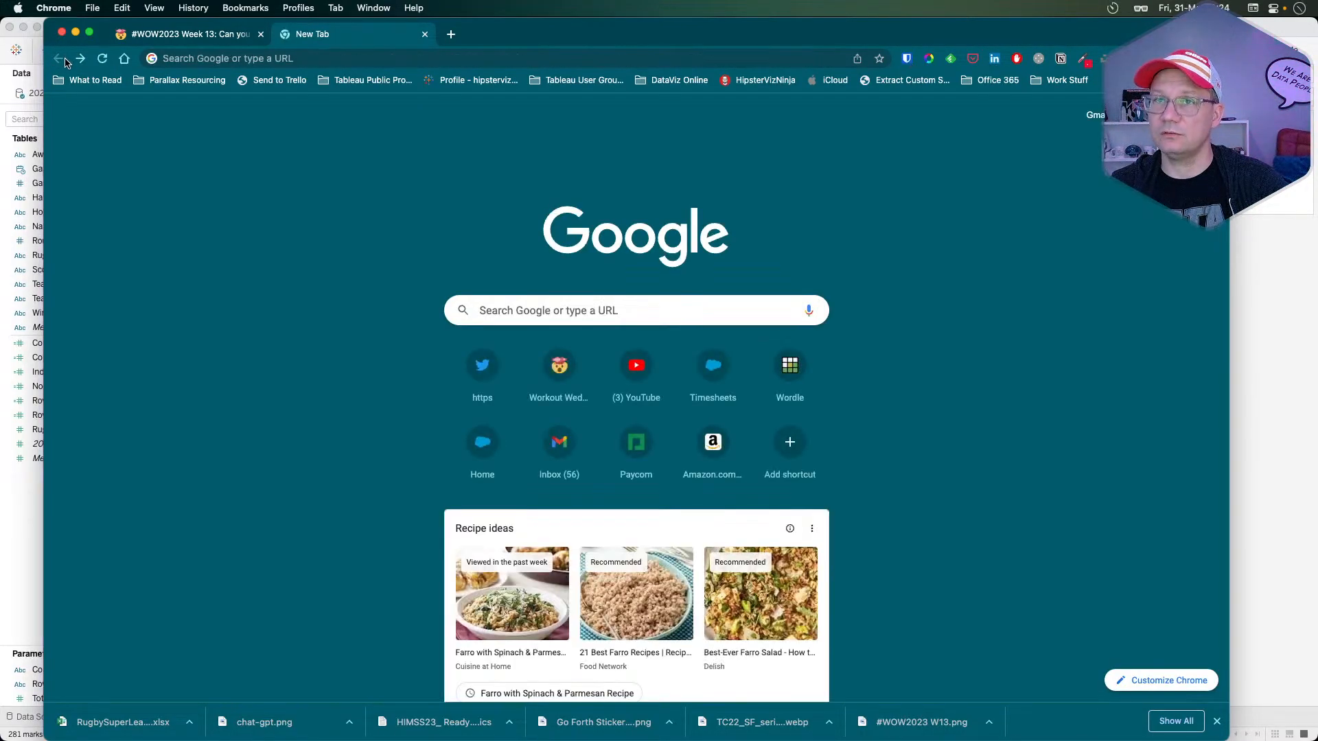
left_click(81, 59)
scroll(118, 226, "down", 5)
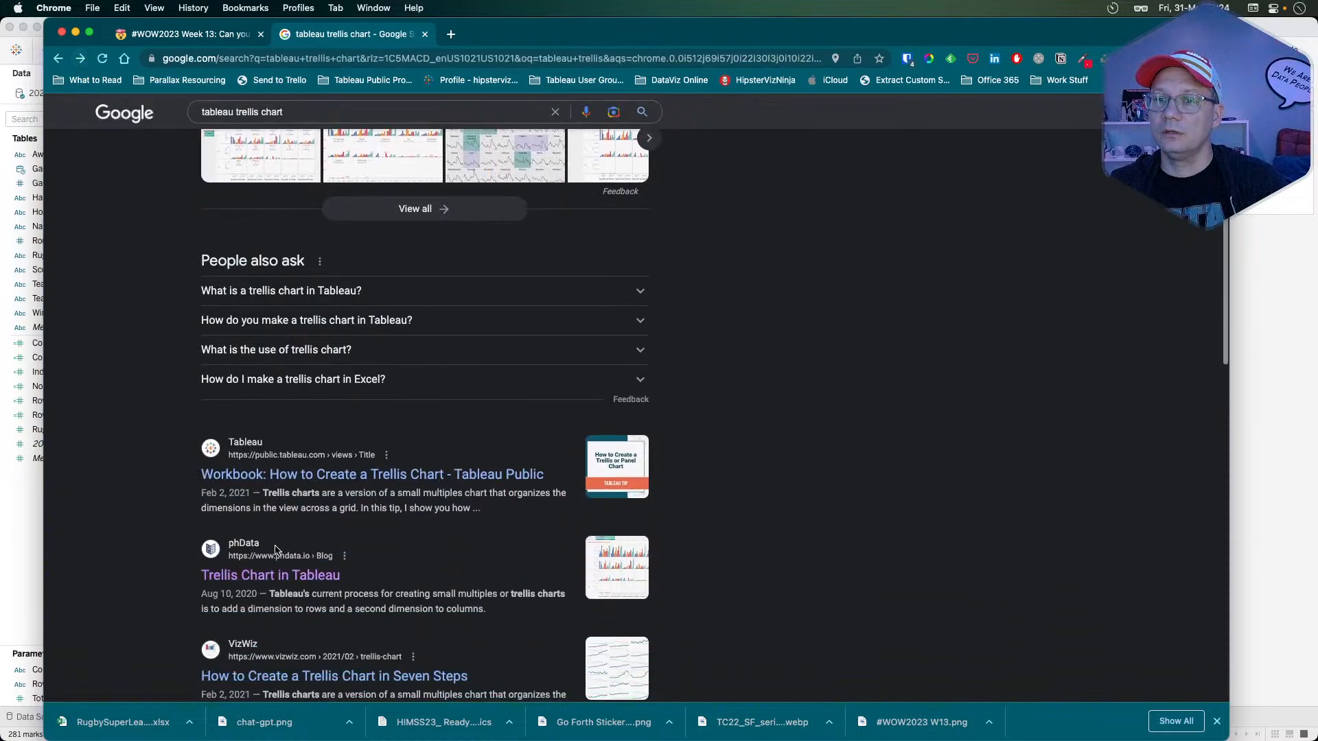
left_click(276, 554)
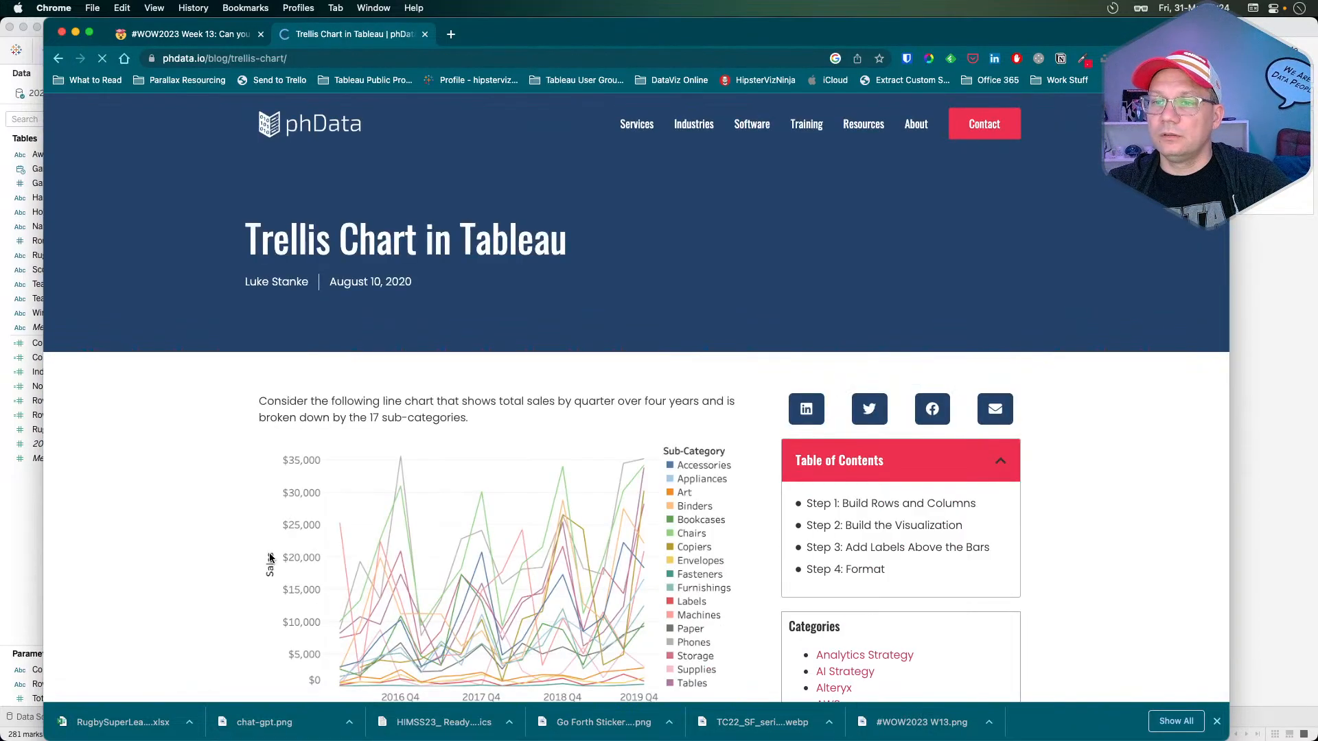
- Read the article's Build Rows and Columns section, including the Index, Column and Row formulas and the table calculation example
scroll(267, 566, "down", 4)
scroll(267, 566, "down", 8)
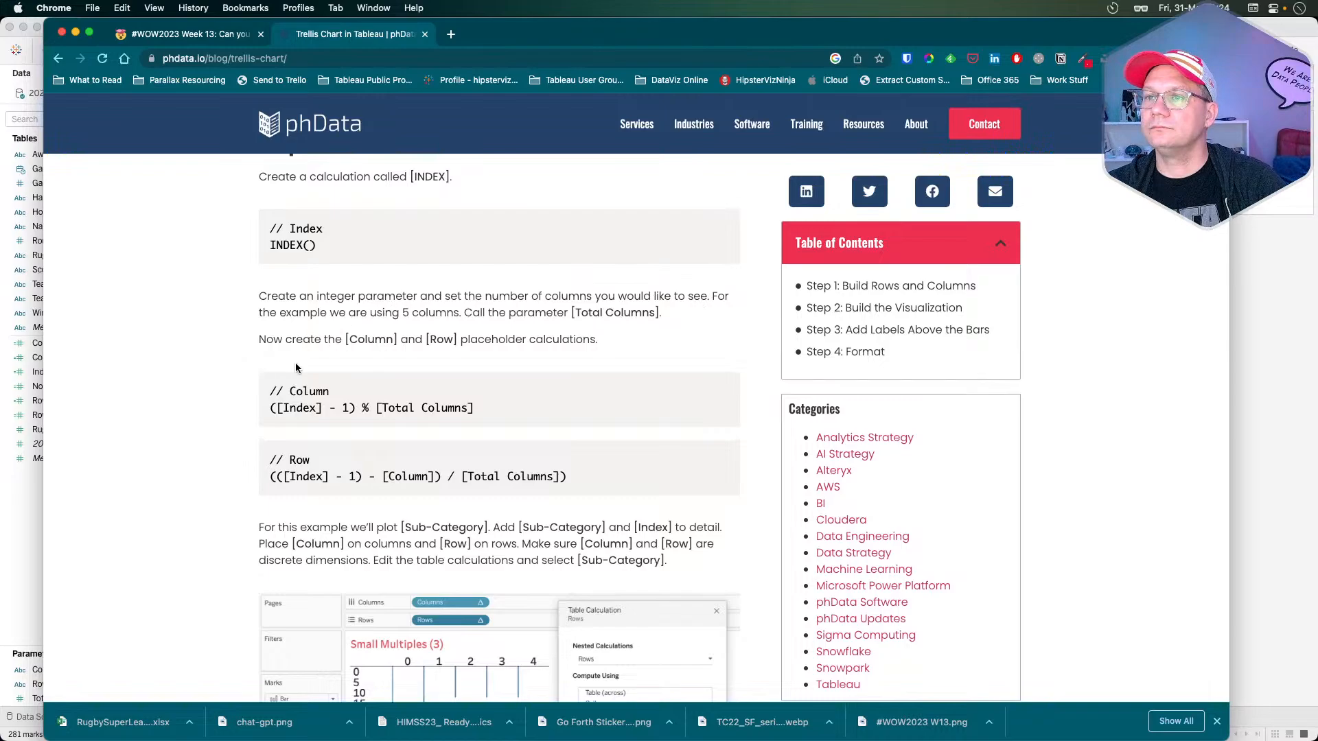
scroll(251, 513, "down", 3)
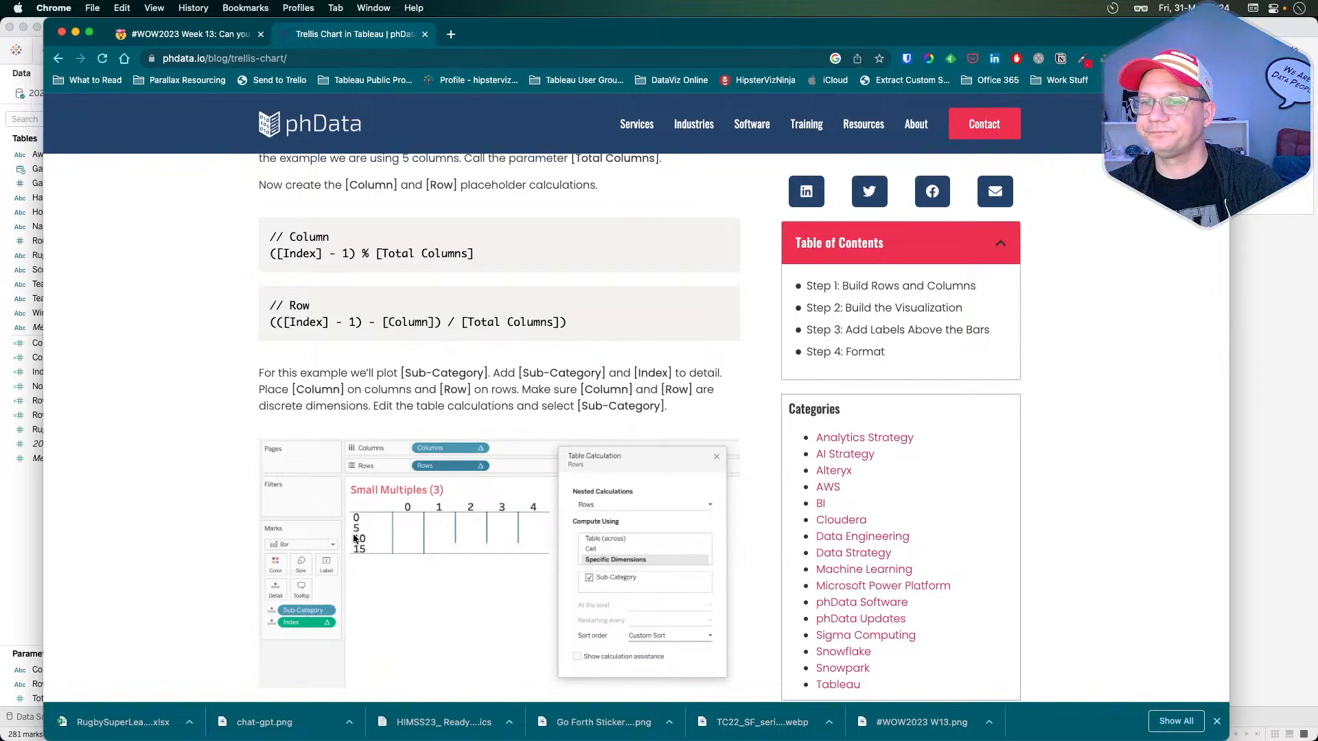
scroll(421, 555, "down", 2)
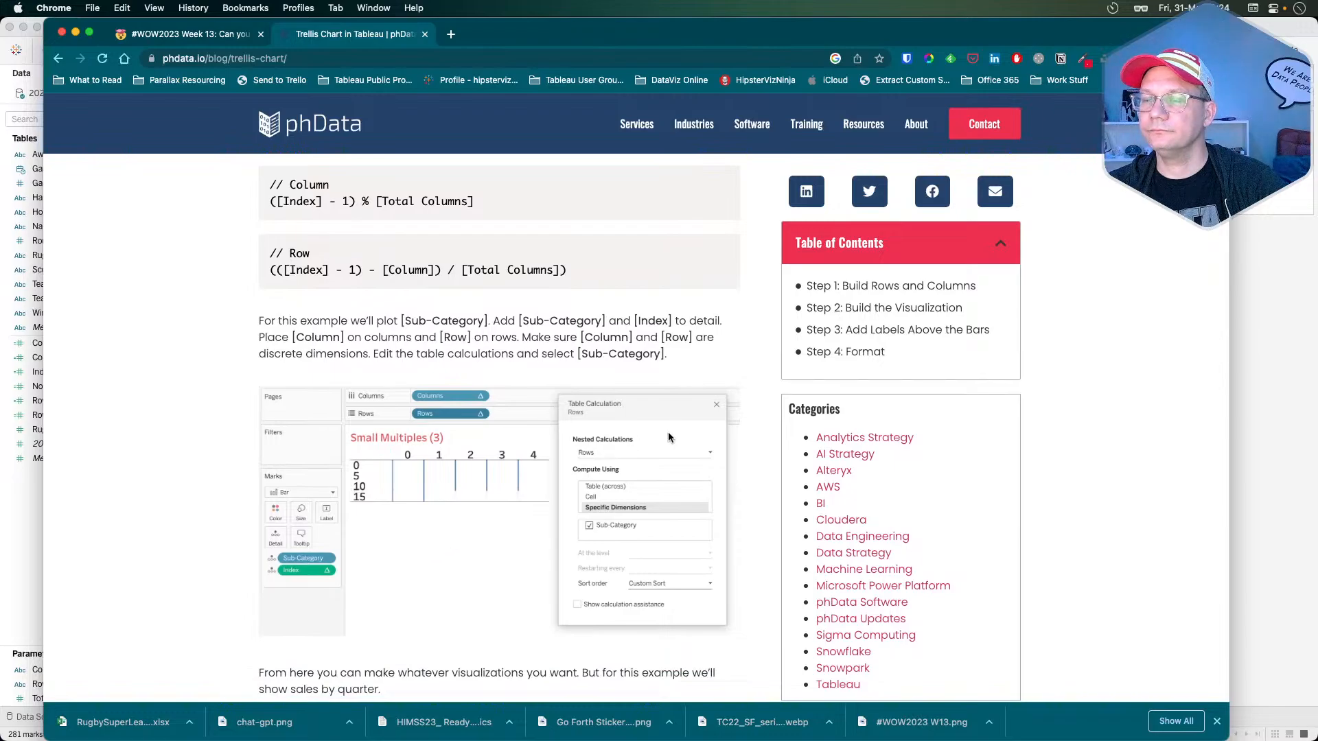
scroll(433, 529, "down", 10)
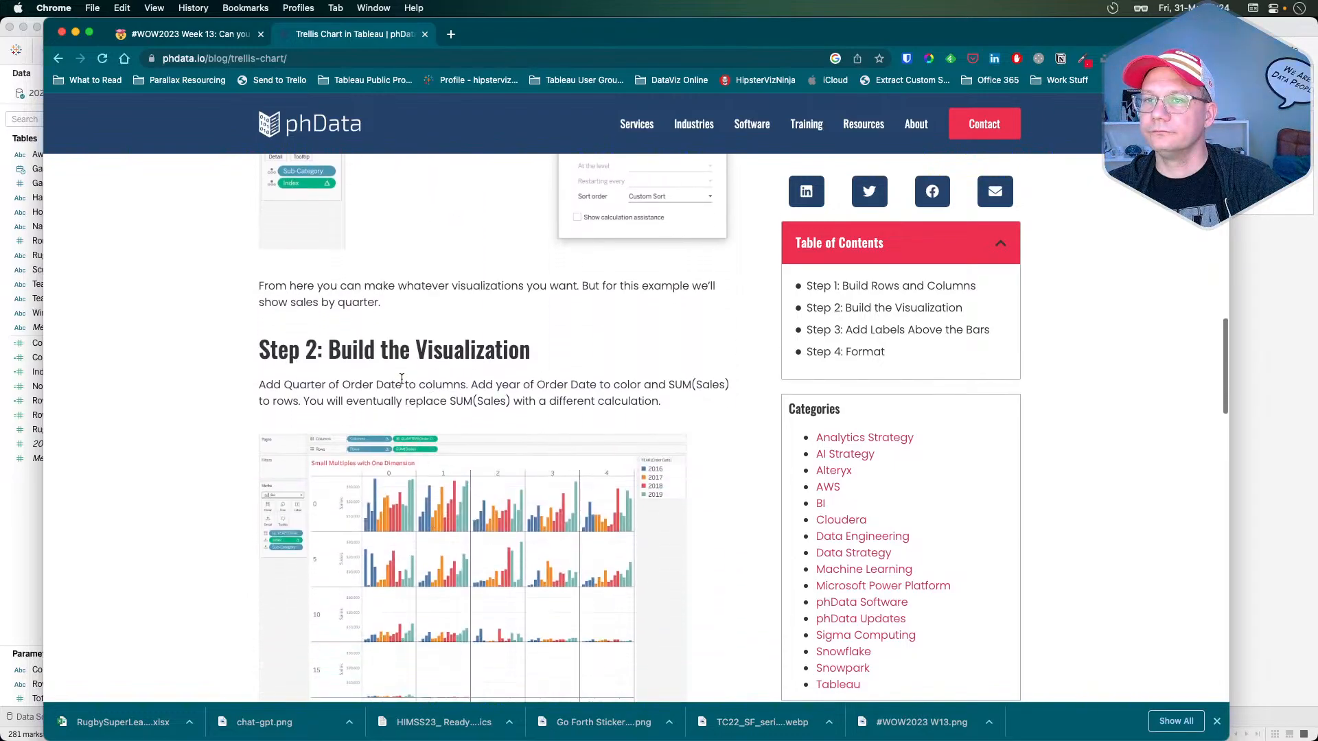
scroll(387, 324, "up", 15)
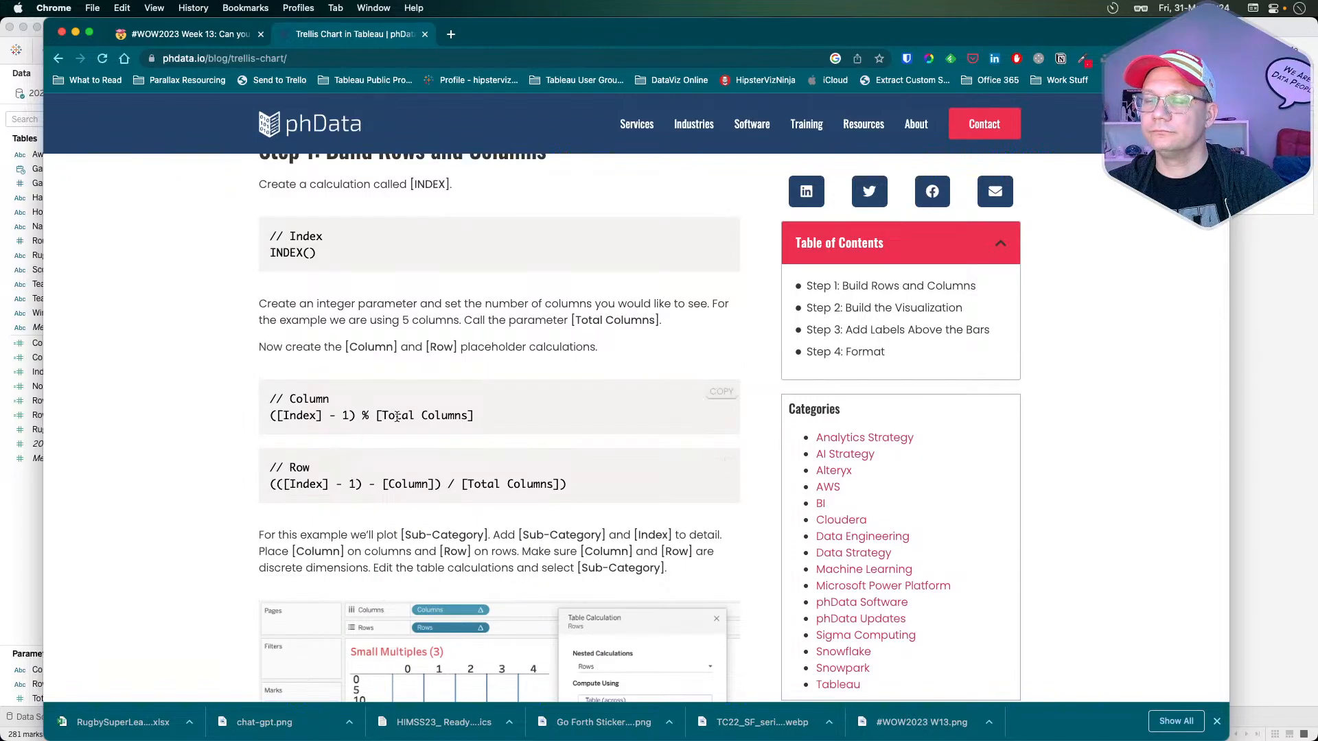
scroll(307, 420, "down", 5)
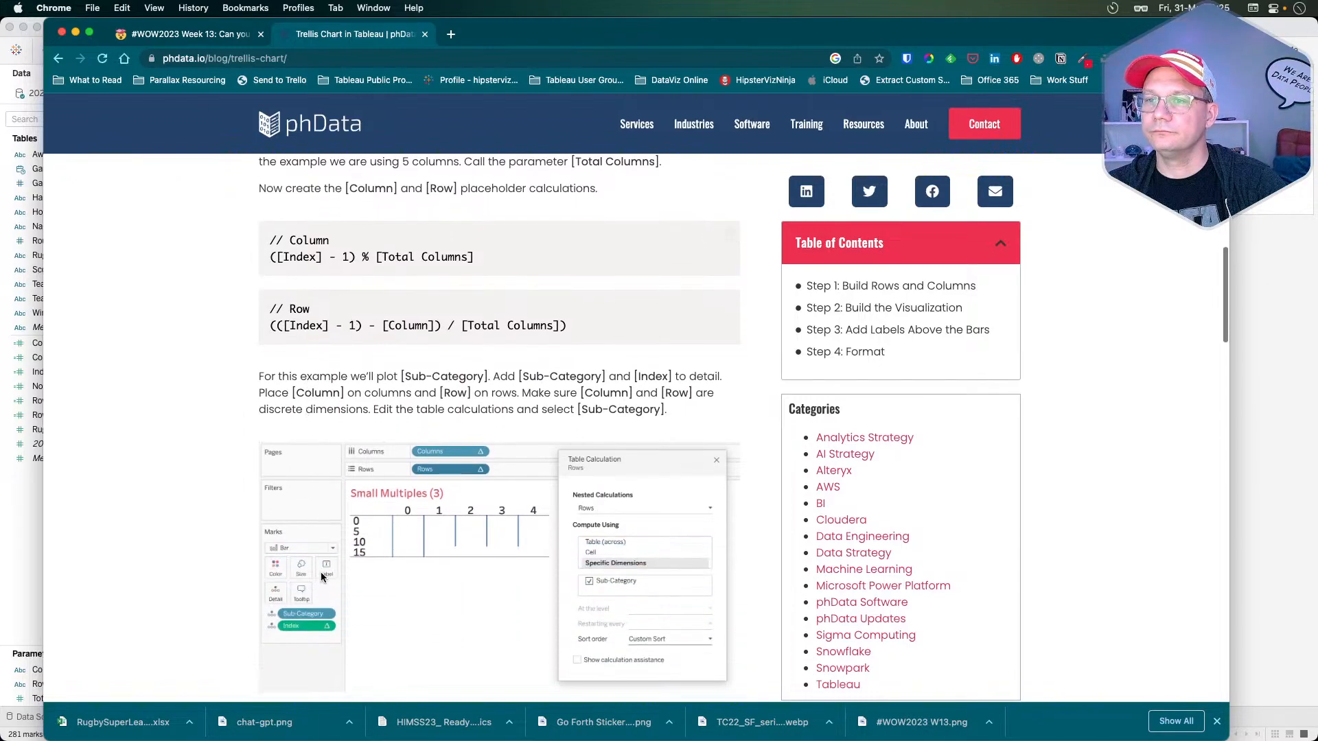
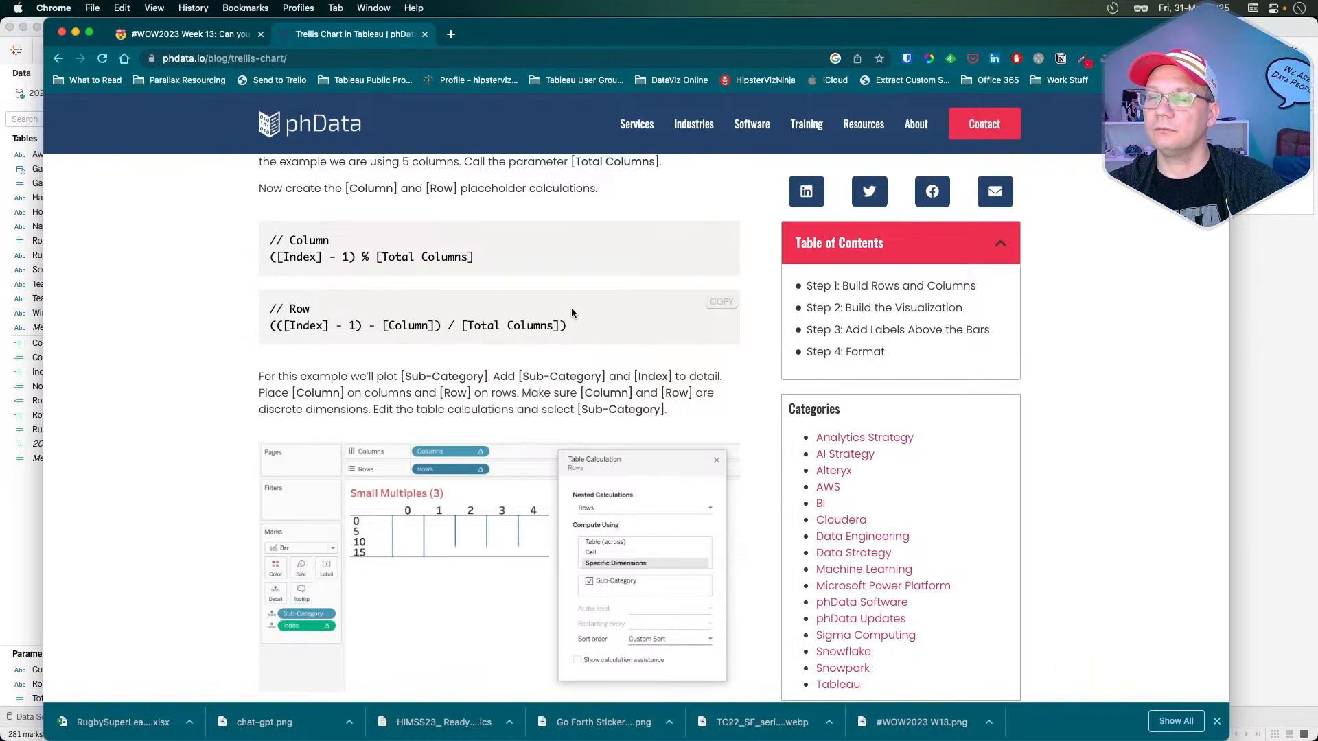
- Compare the article's table calculation example with the Row Position table calculation settings in Tableau
key("super+Tab")
key("super+Tab")
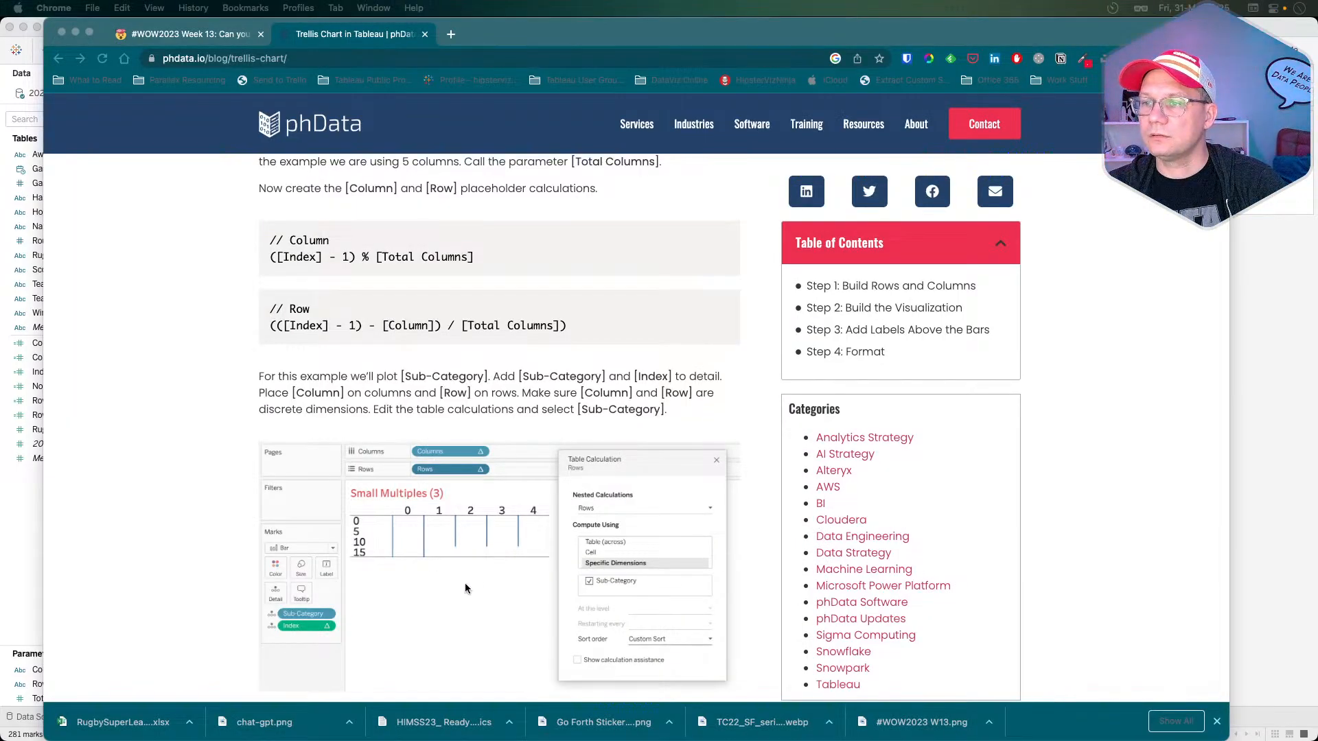
key("super+Tab")
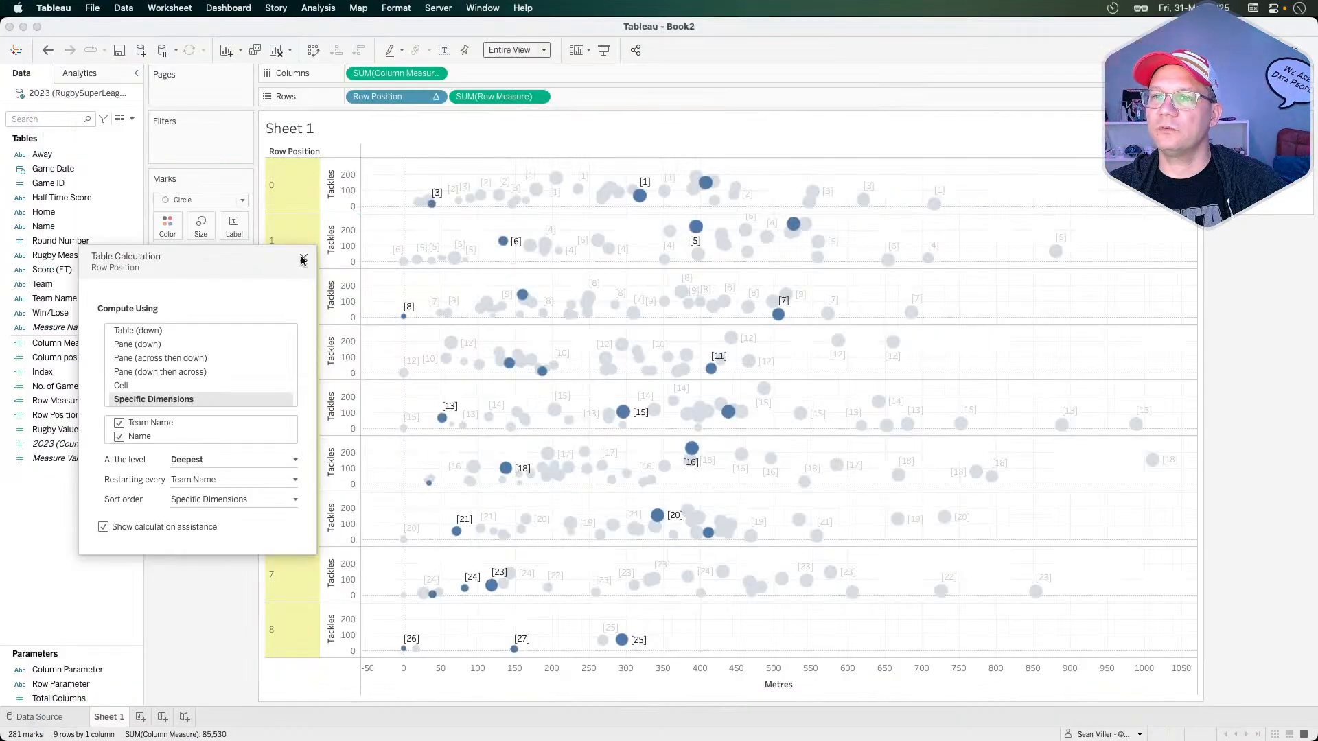
key("super+Tab")
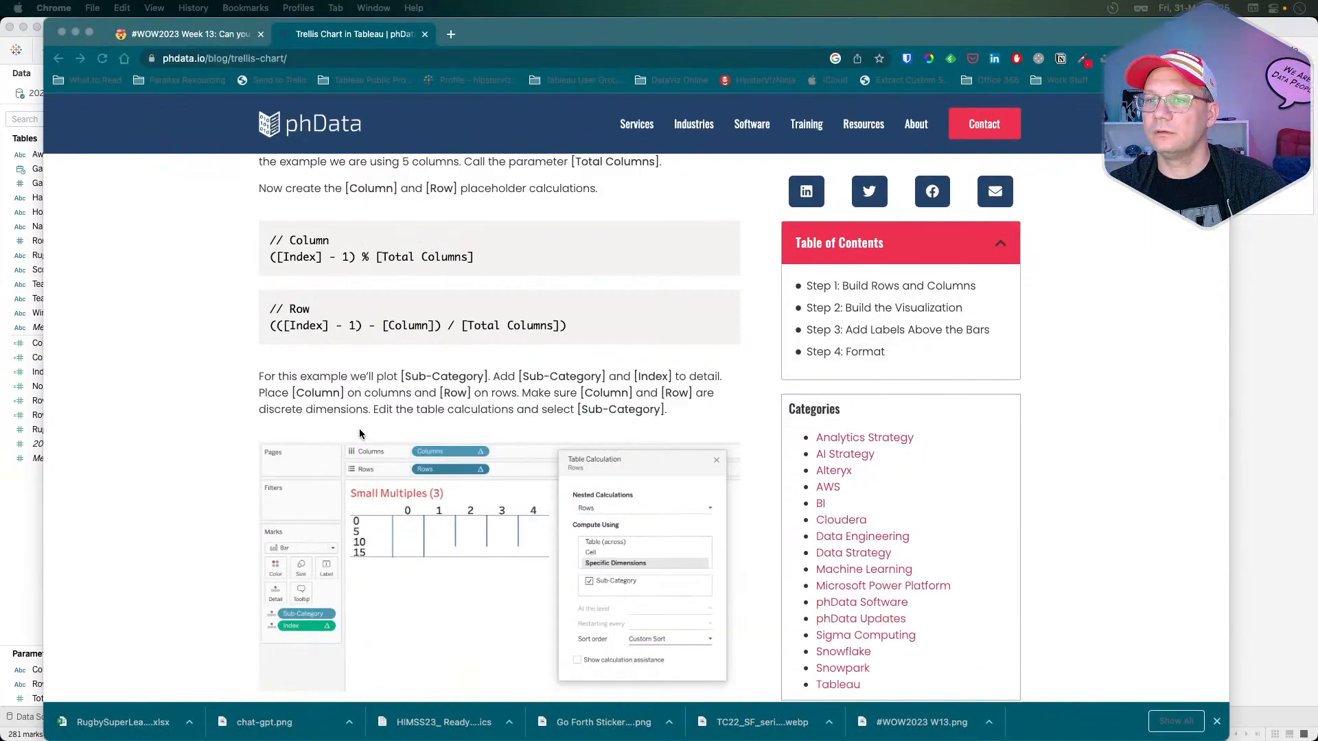
scroll(240, 467, "down", 3)
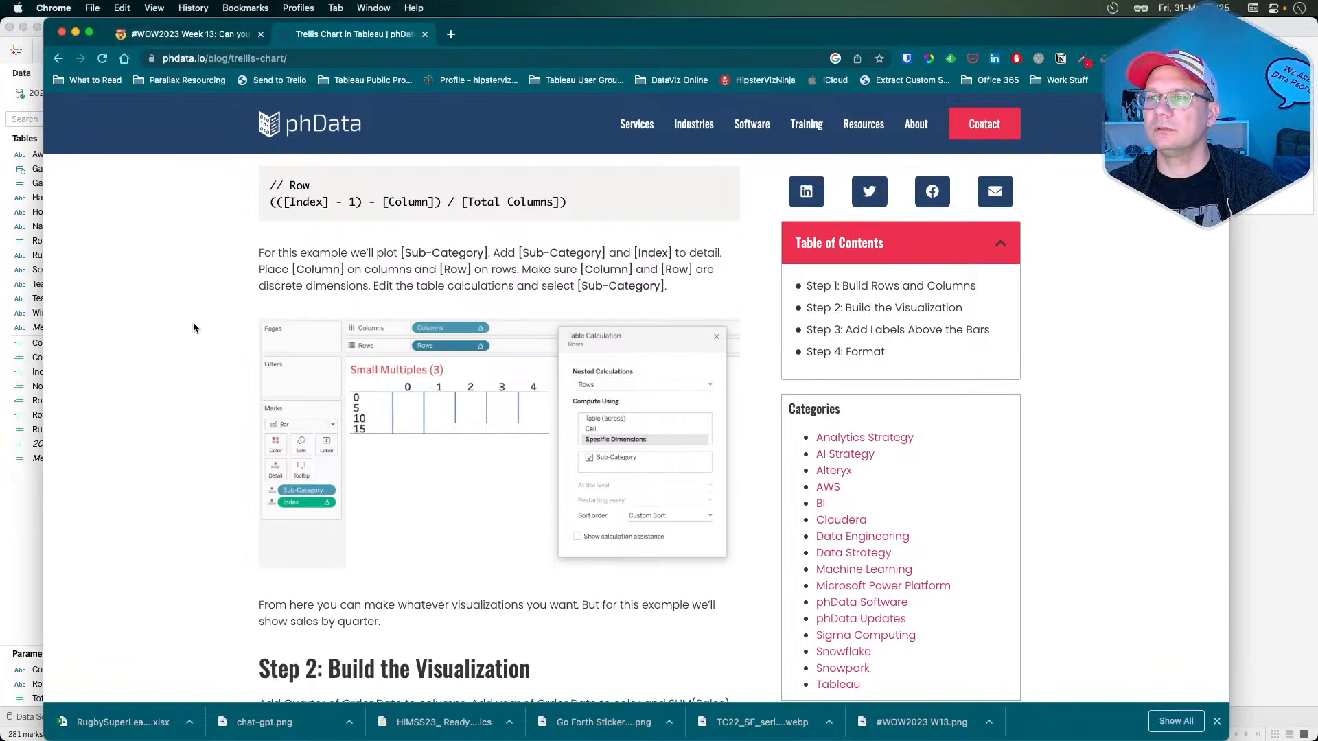
key("super+Tab")
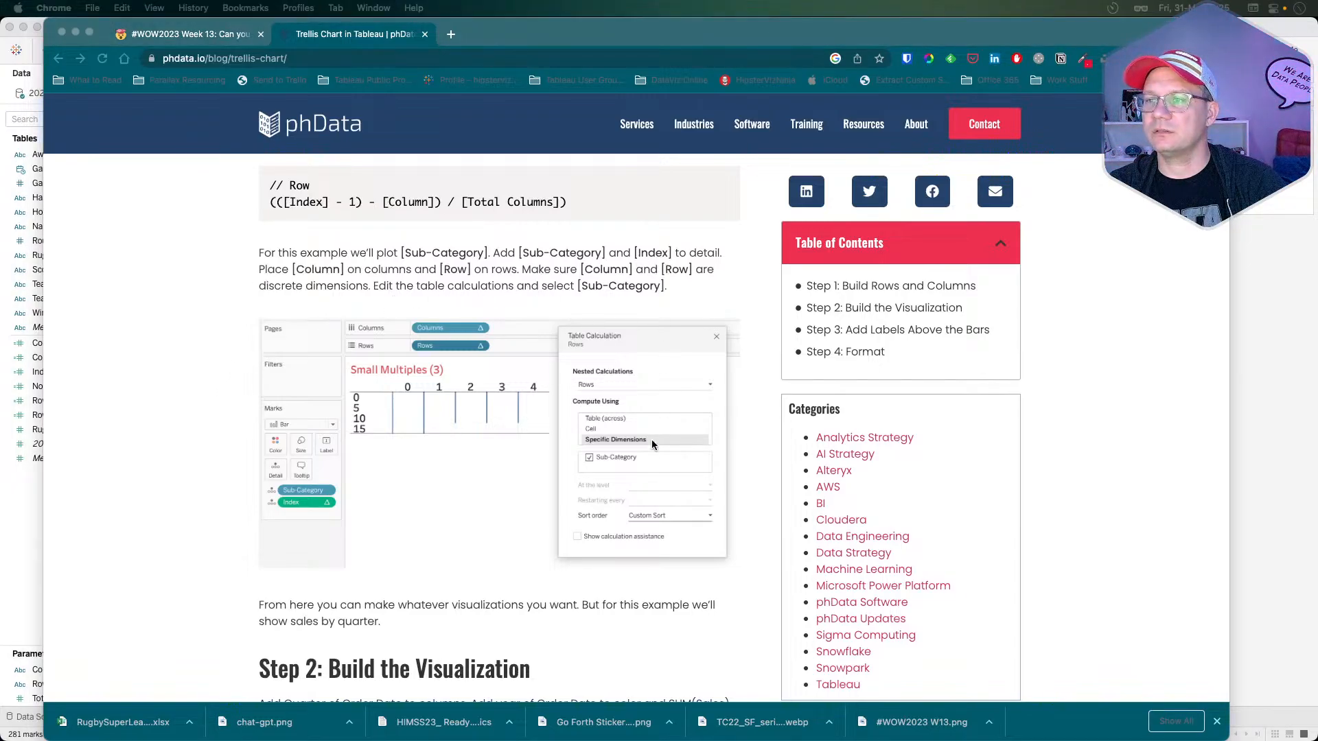
- Examine the article's Build the Visualization and Add Labels Above the Bars sections for handling multiple dimensions
scroll(179, 470, "down", 5)
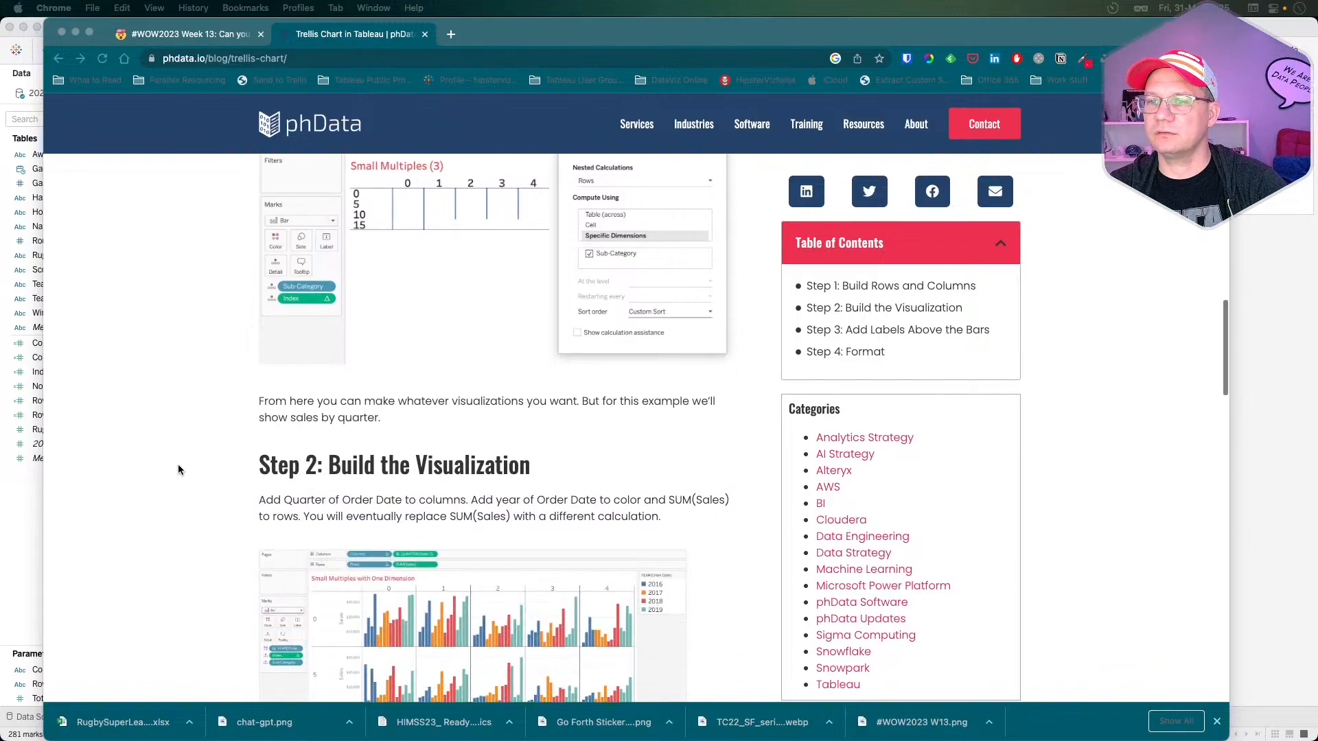
left_click(178, 470)
scroll(178, 470, "down", 7)
scroll(179, 470, "down", 1)
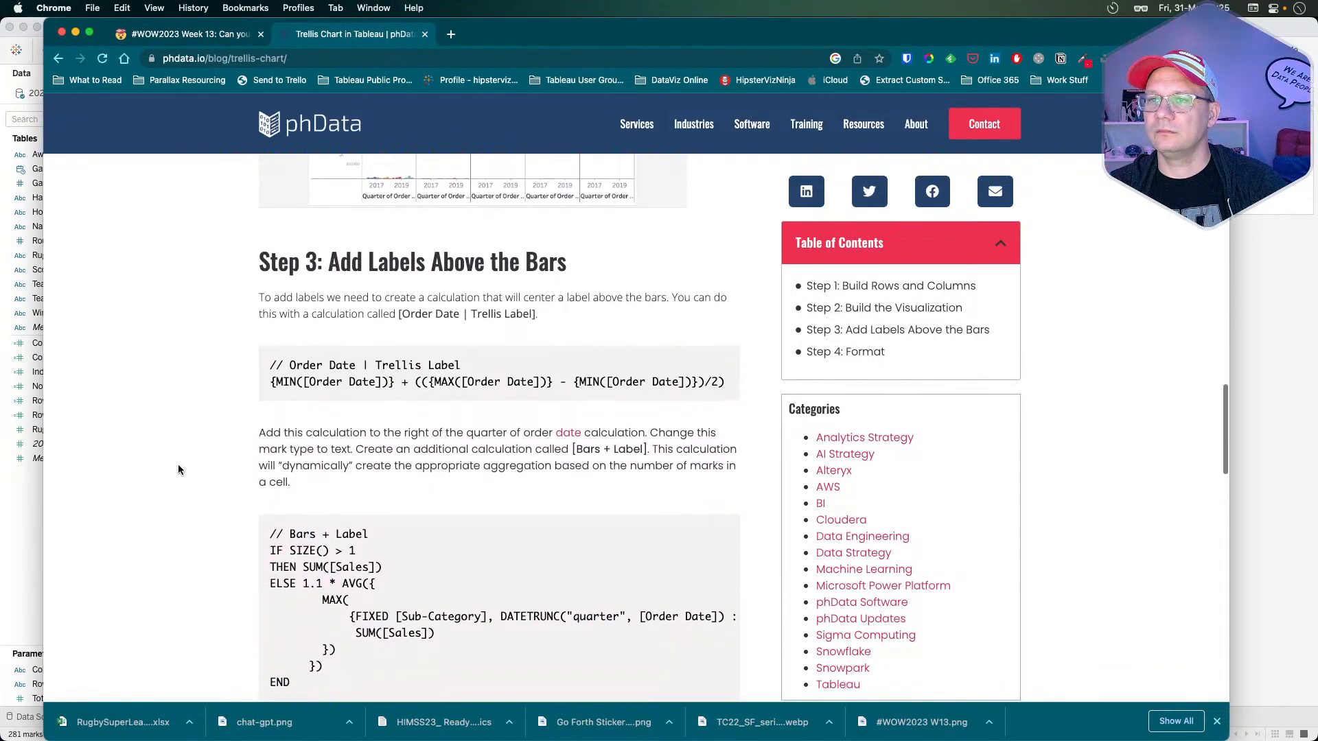
scroll(178, 470, "up", 5)
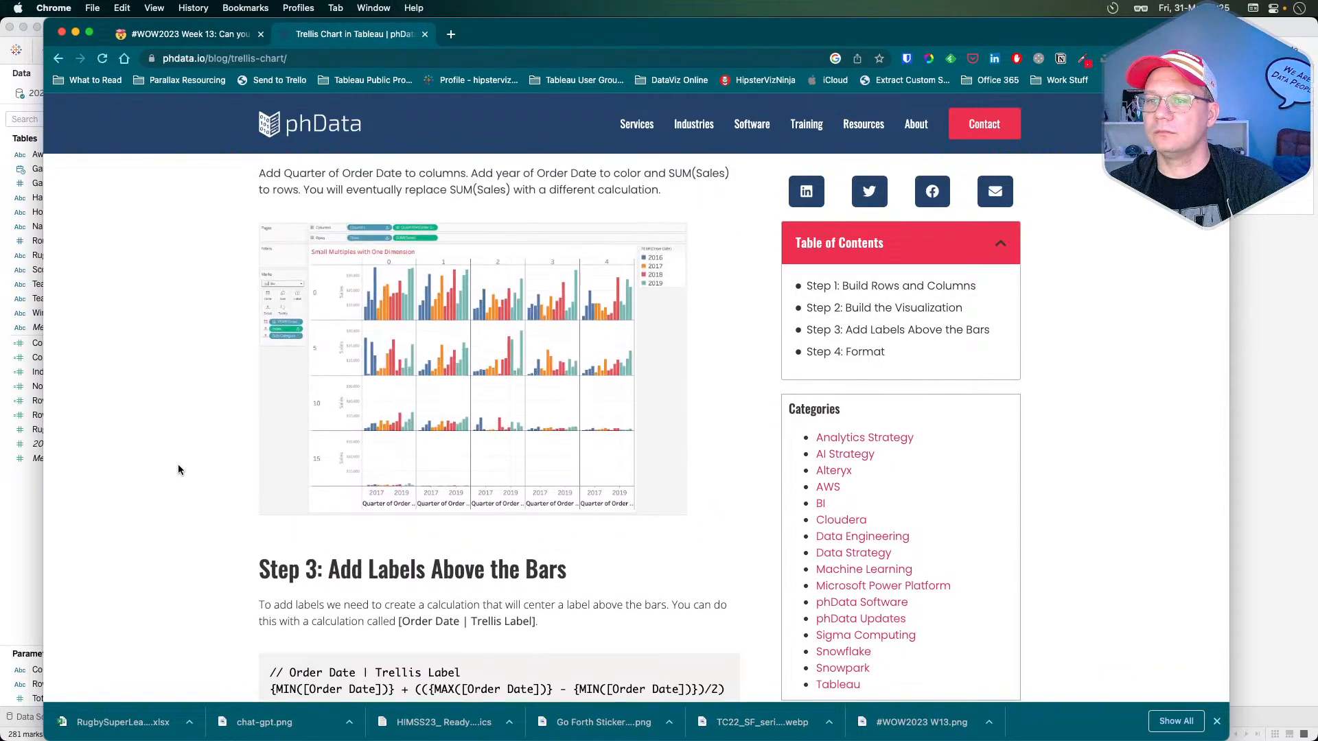
scroll(179, 470, "down", 4)
scroll(179, 470, "down", 2)
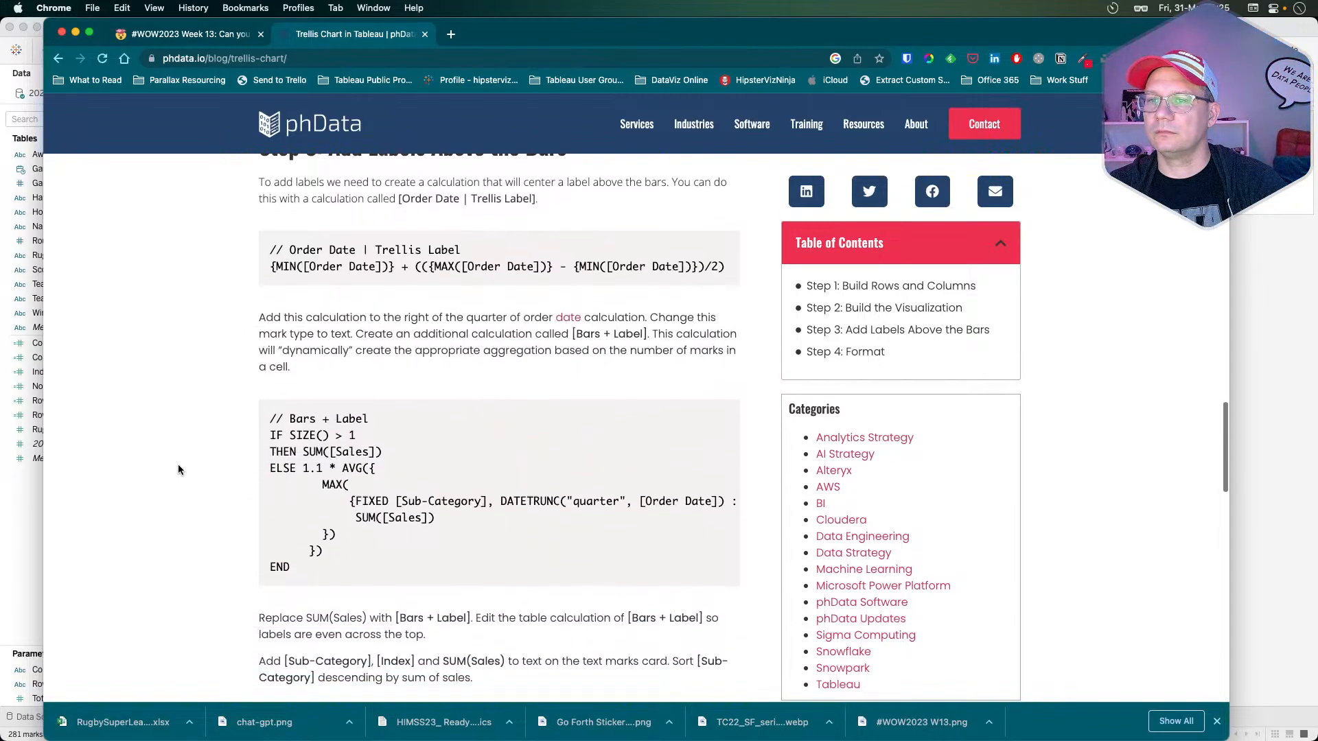
scroll(179, 470, "up", 15)
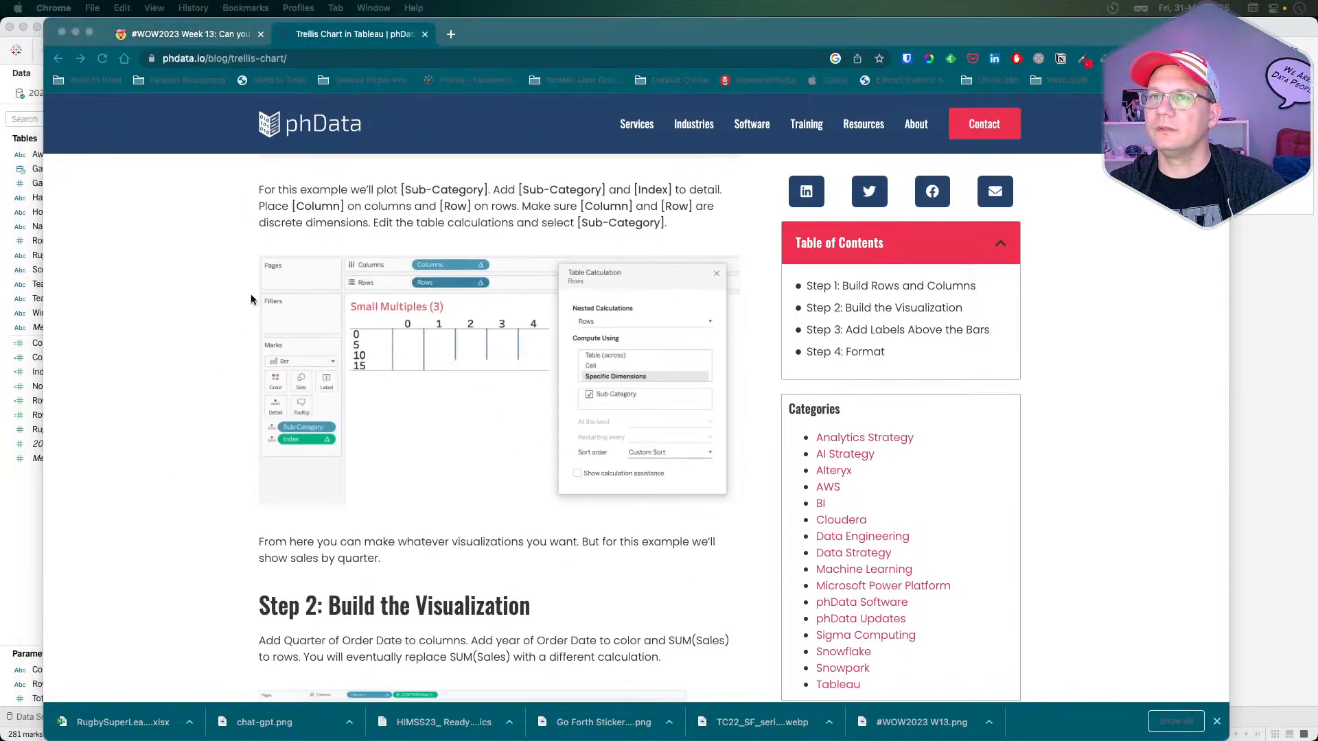
- Search the web for the Donna + DataViz Tableau blog in a new browser tab and open its author page
key("super+Tab")
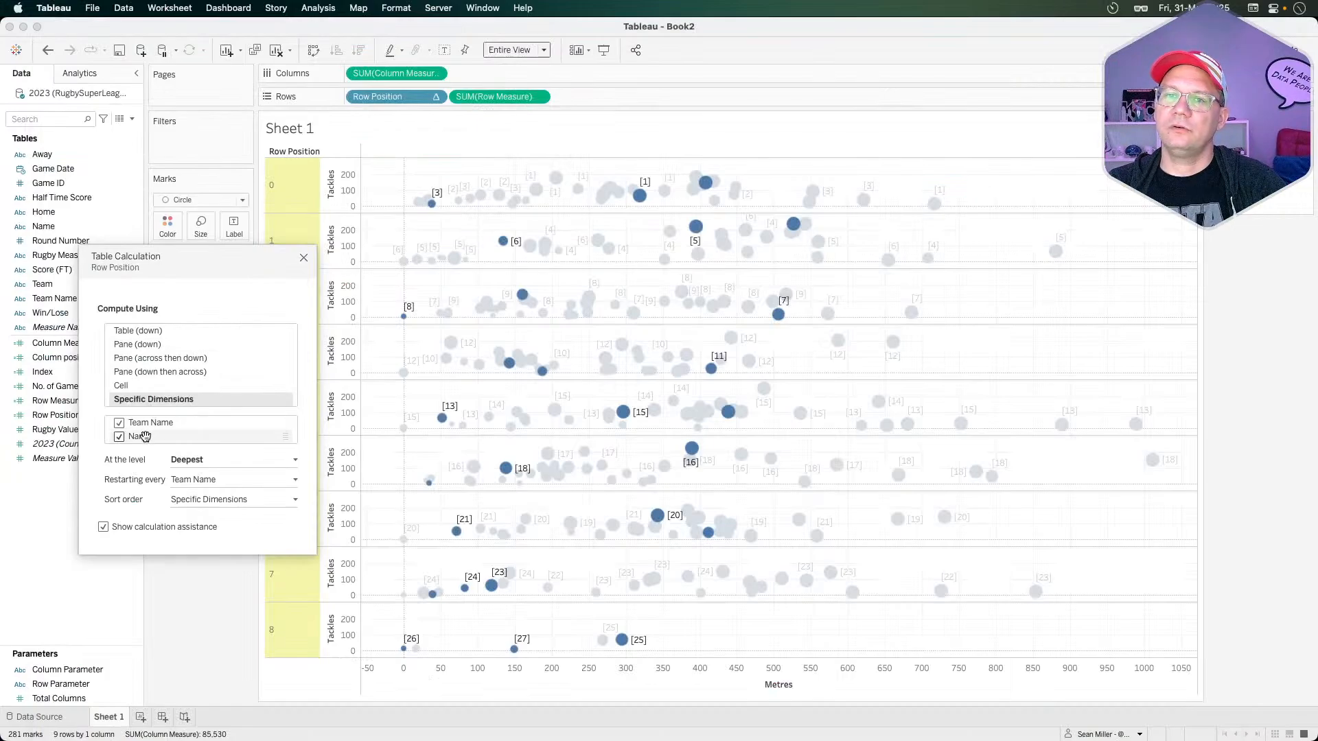
key("super+Tab")
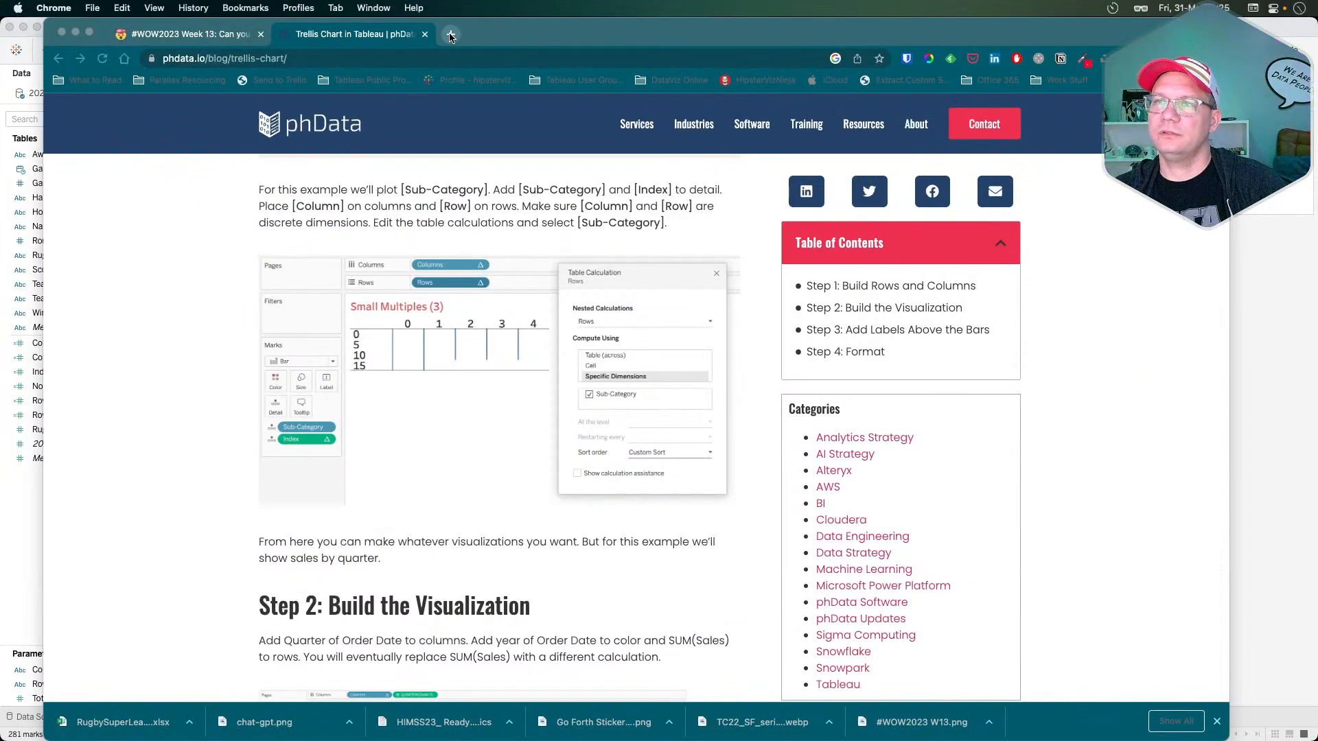
left_click(451, 33)
type("donn")
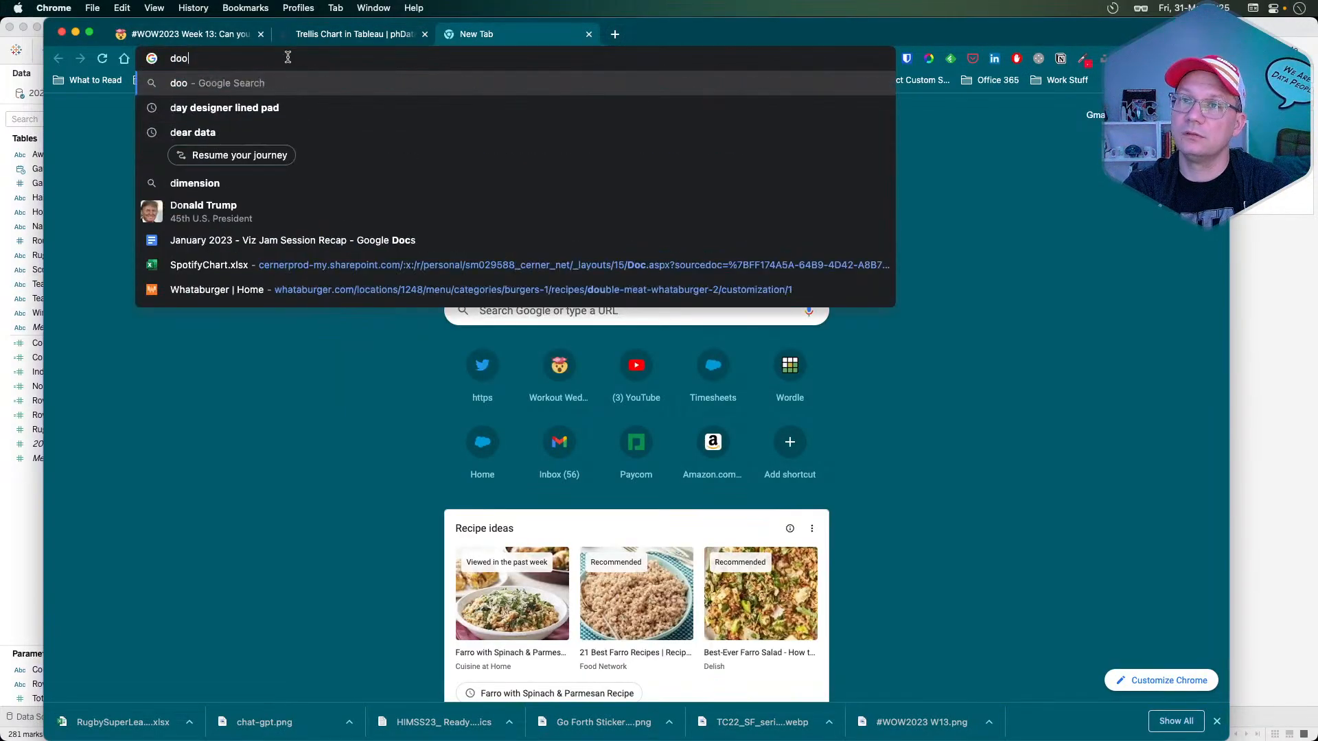
type("a col")
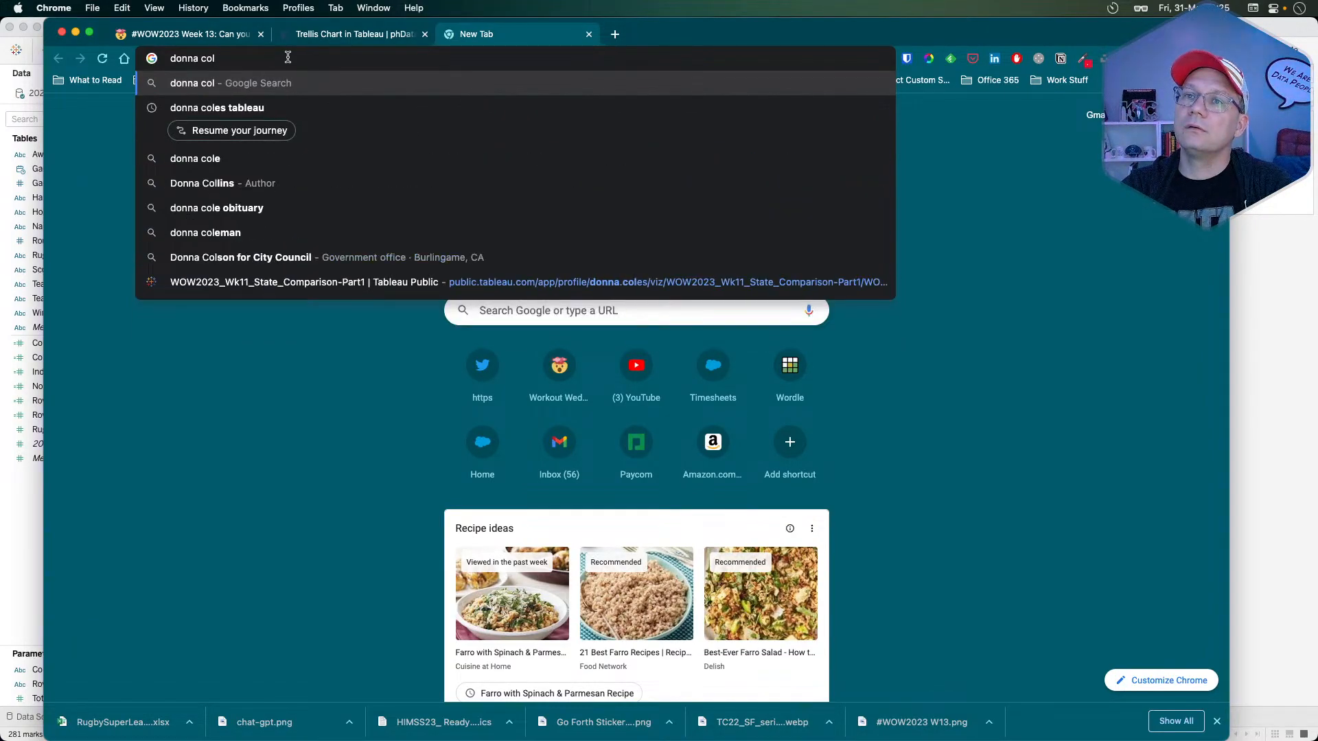
key("Down")
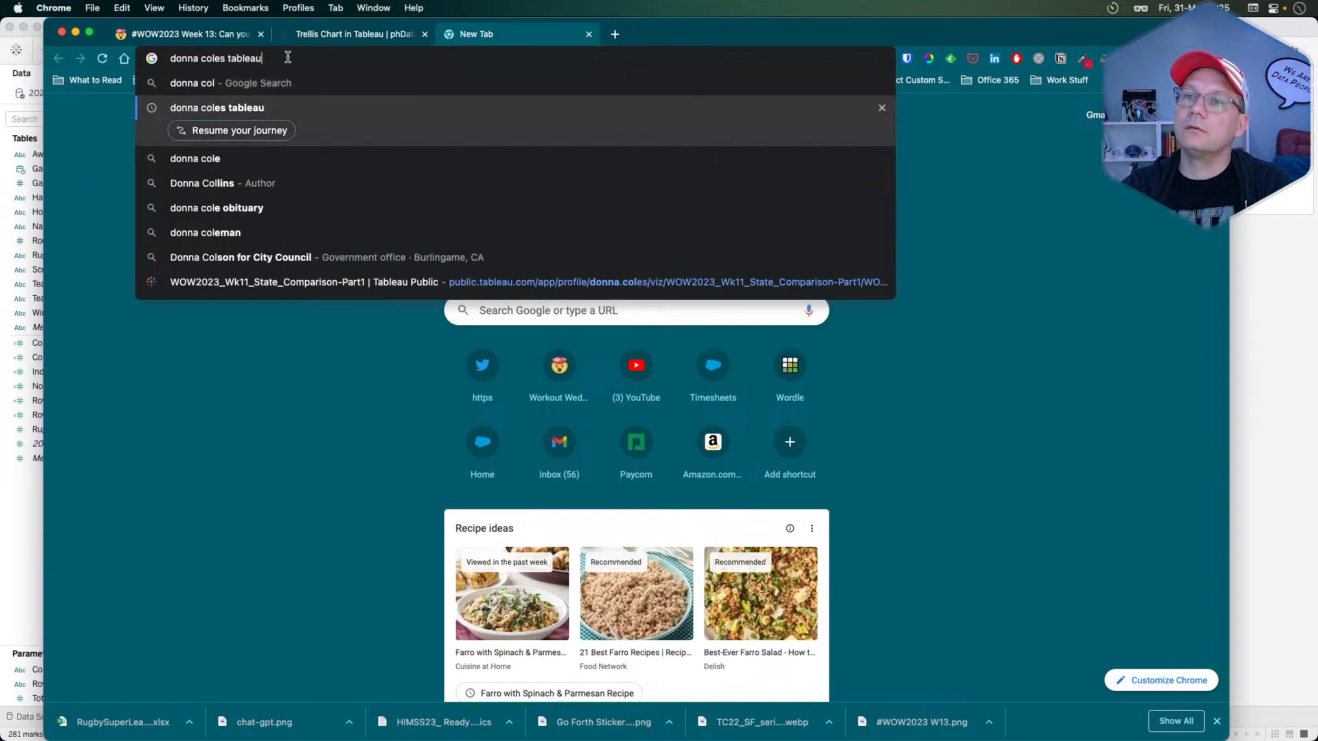
key("Return")
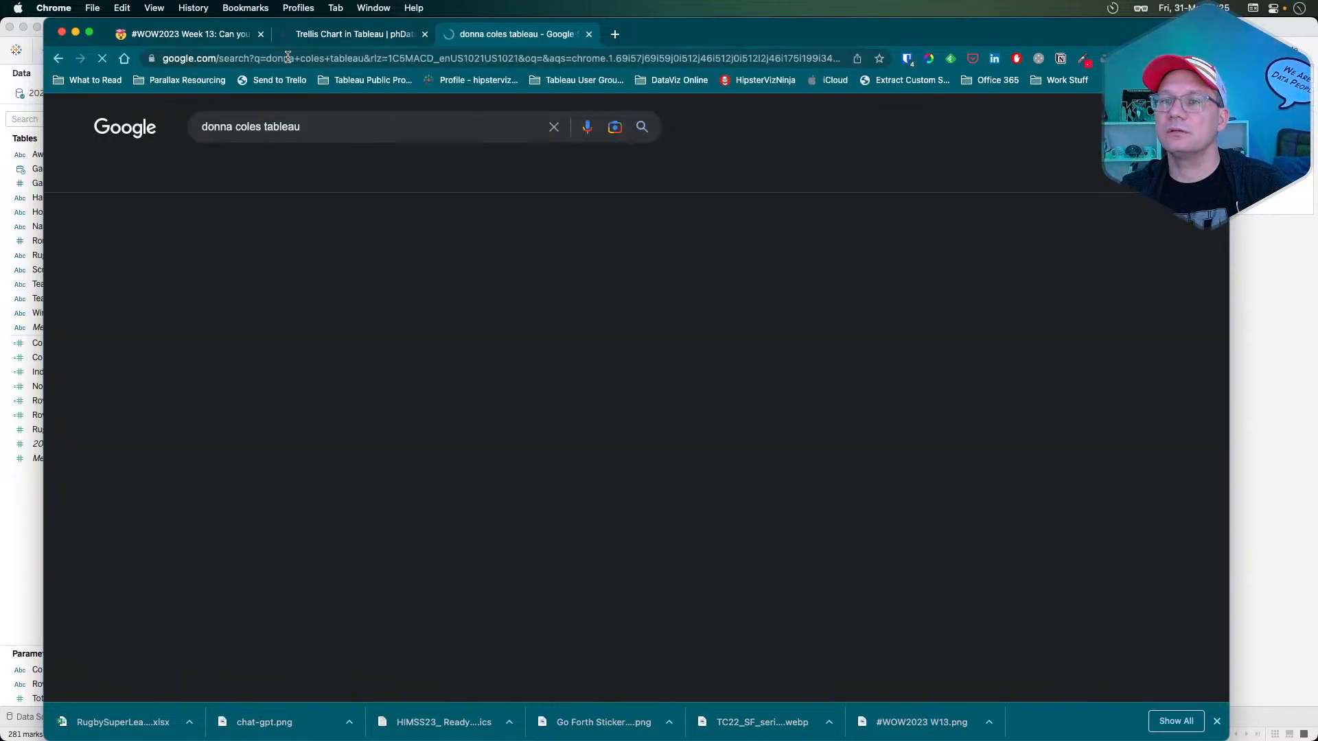
left_click(306, 268)
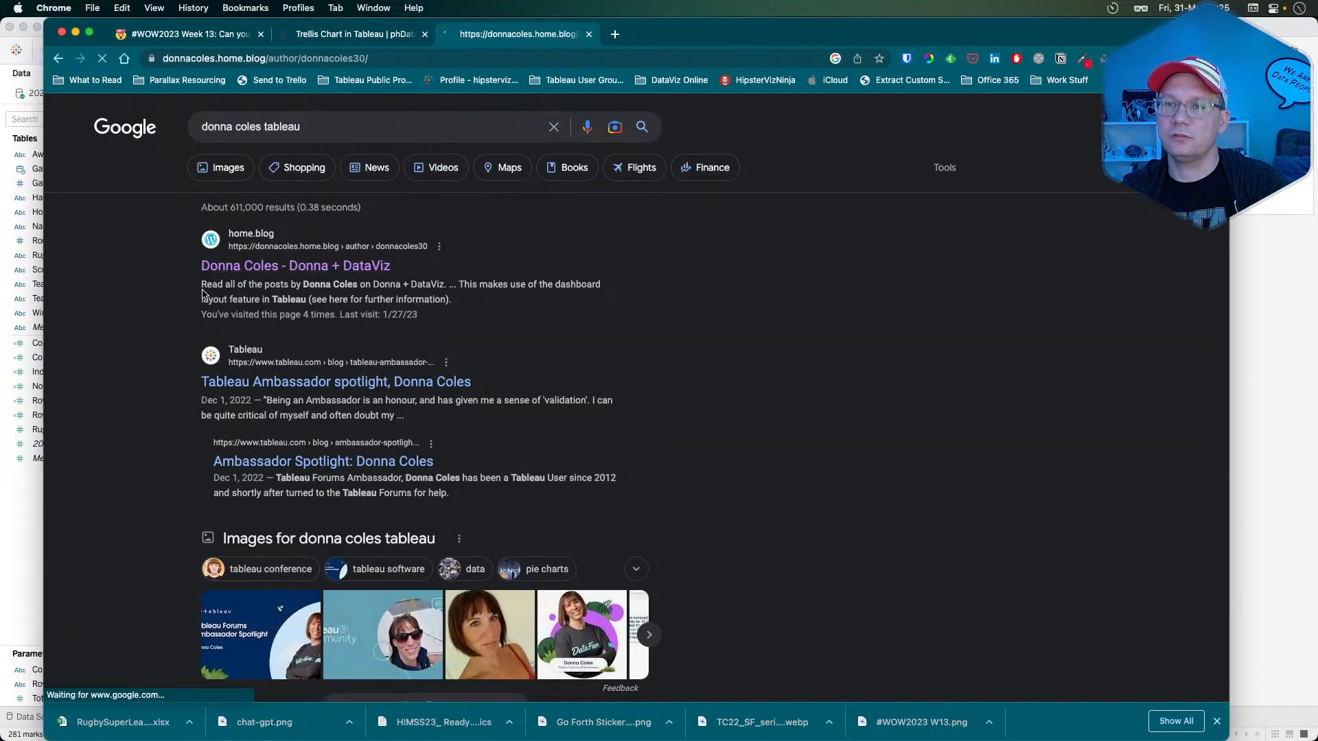
- Read the "Can you use dynamic axis titles?" post's data modelling, basic scatter plot, tooltip and axis title instructions
scroll(155, 450, "down", 7)
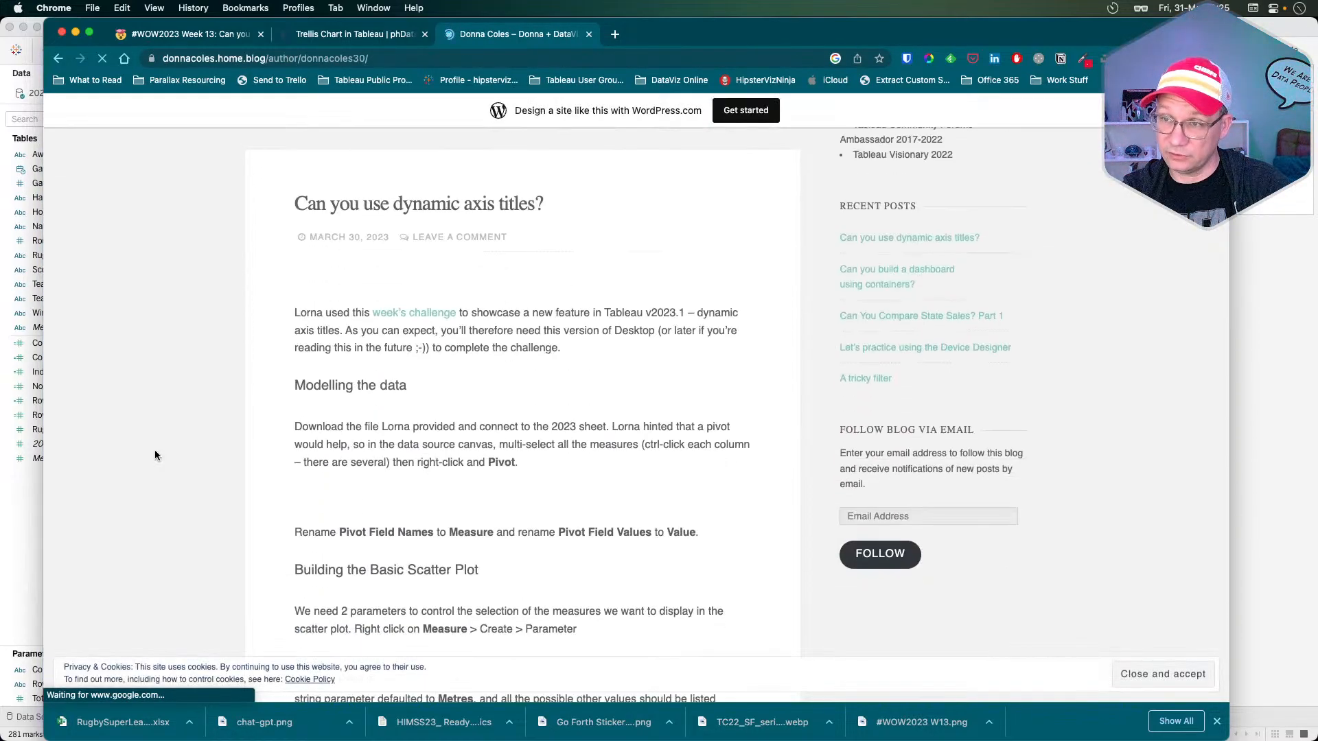
scroll(154, 450, "down", 10)
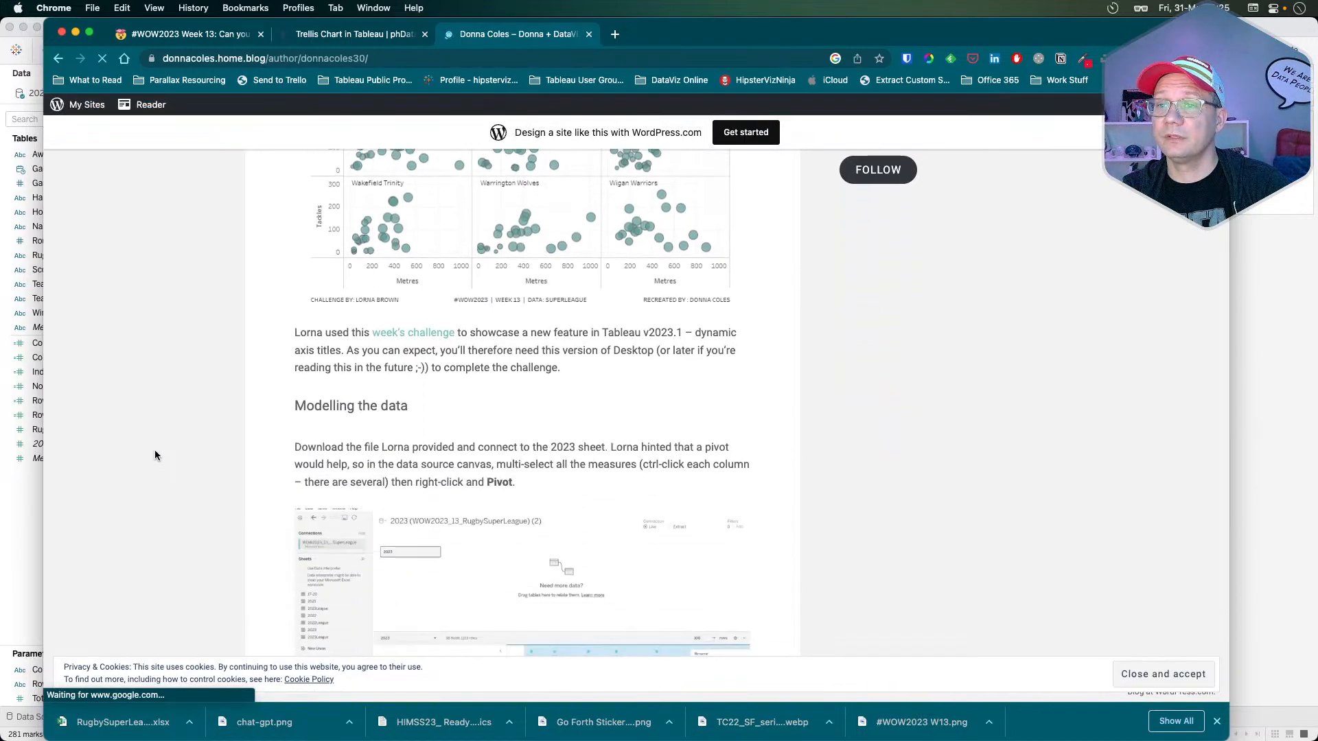
scroll(154, 450, "down", 12)
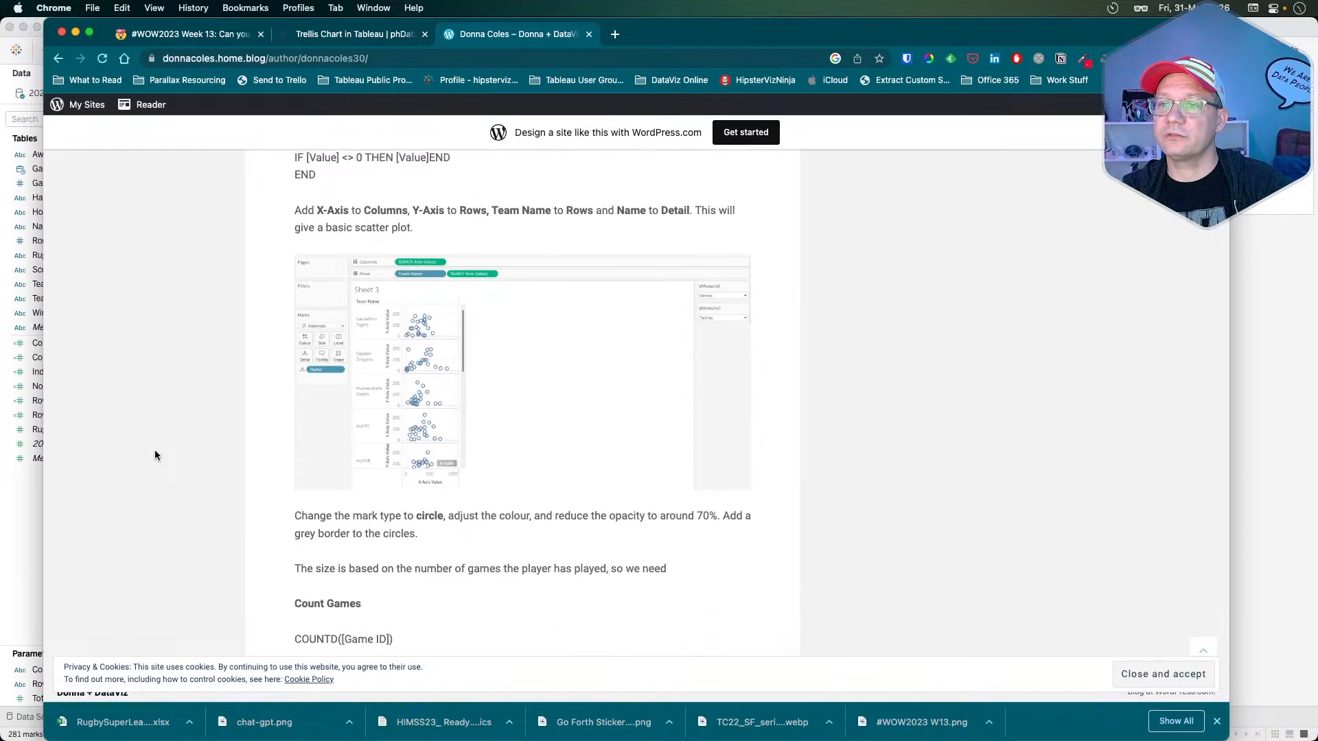
scroll(155, 454, "up", 5)
scroll(154, 455, "up", 2)
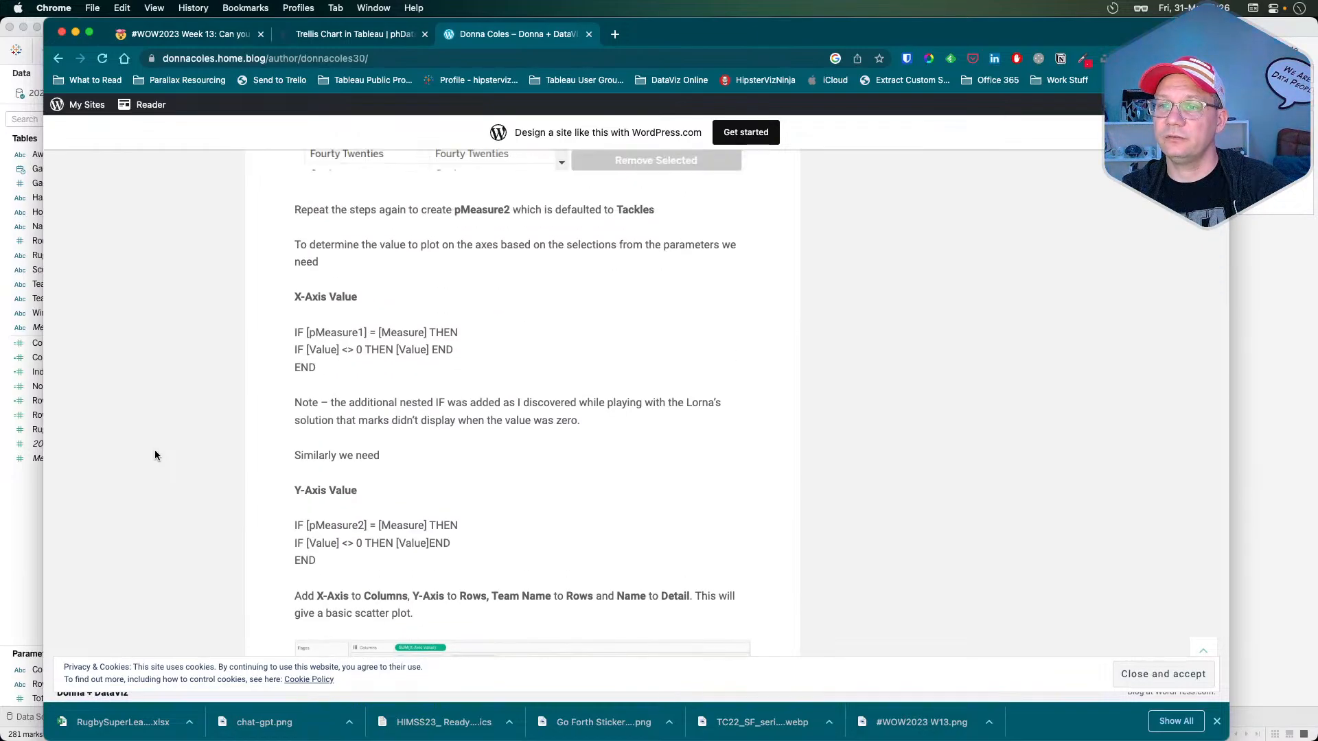
scroll(154, 455, "up", 1)
scroll(154, 455, "down", 15)
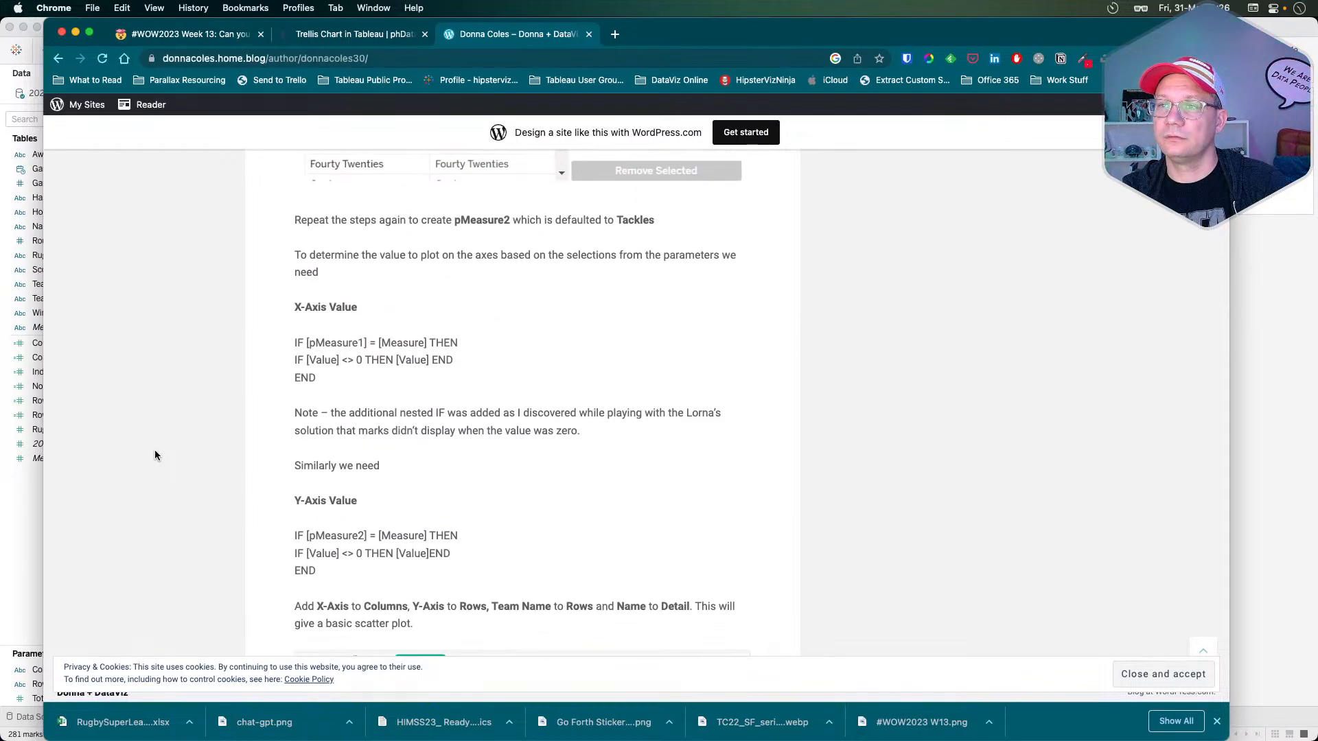
scroll(155, 454, "down", 12)
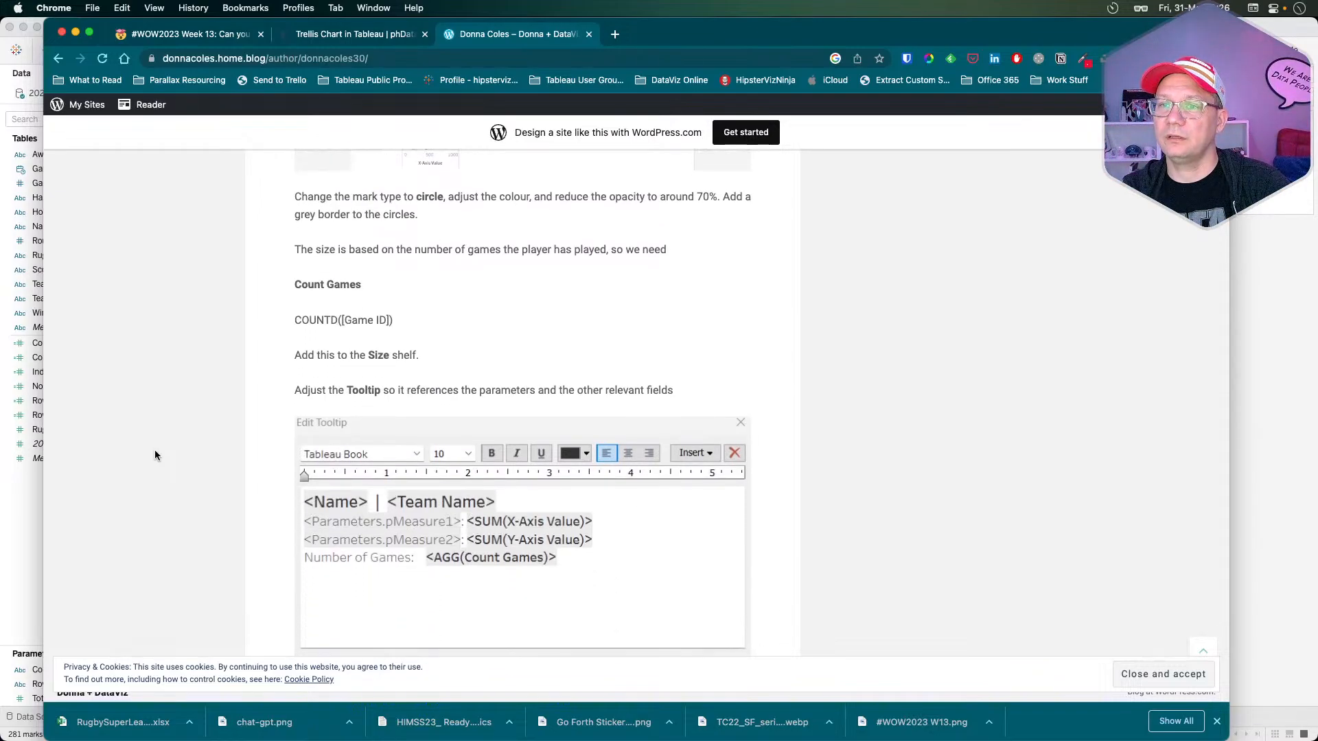
scroll(155, 455, "down", 5)
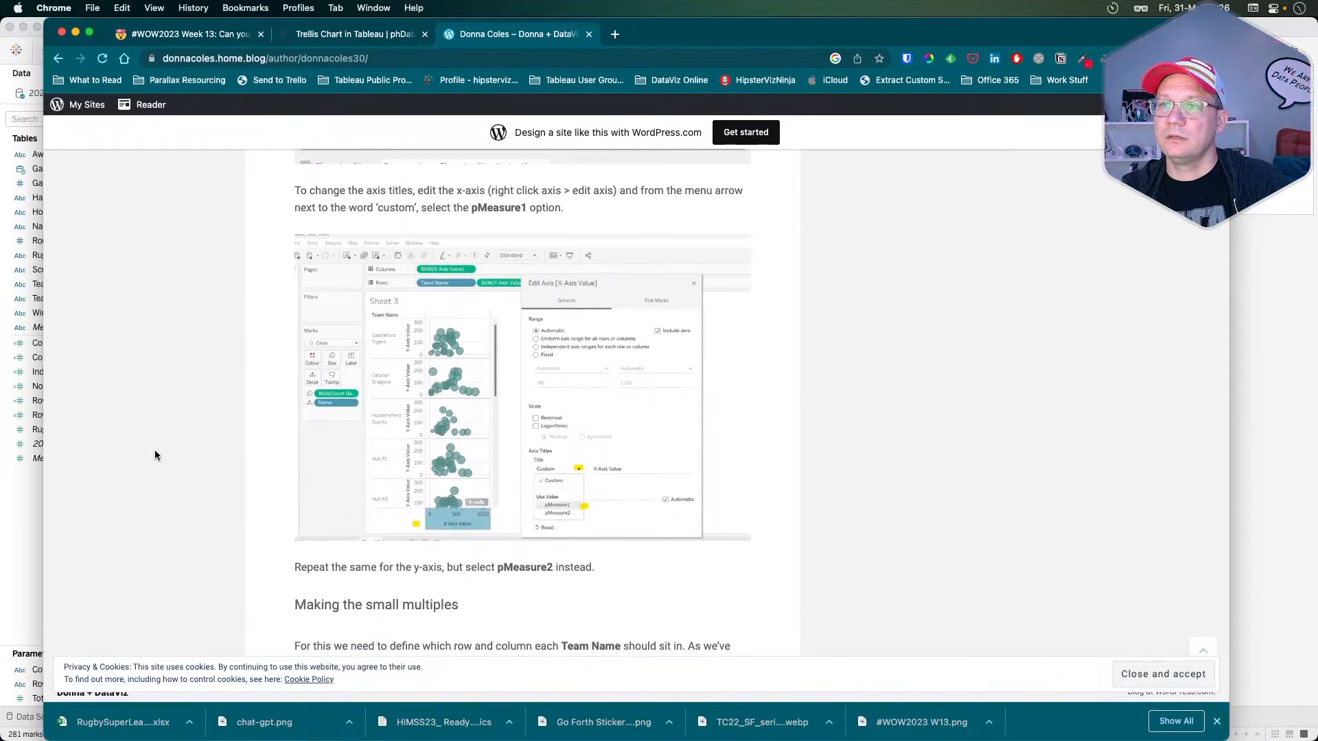
- Examine the post's "Making the small multiples" section for the INDEX, Column and Row formulas
scroll(155, 454, "down", 11)
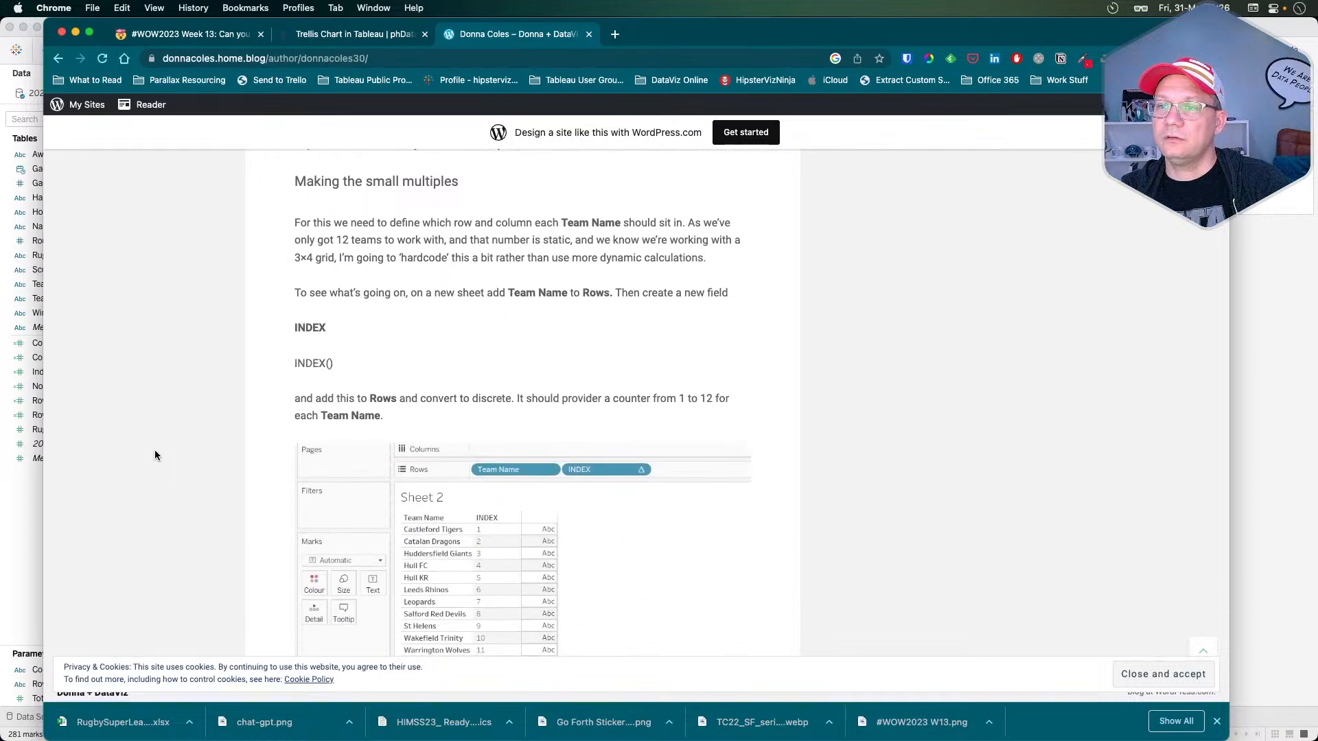
scroll(154, 450, "down", 5)
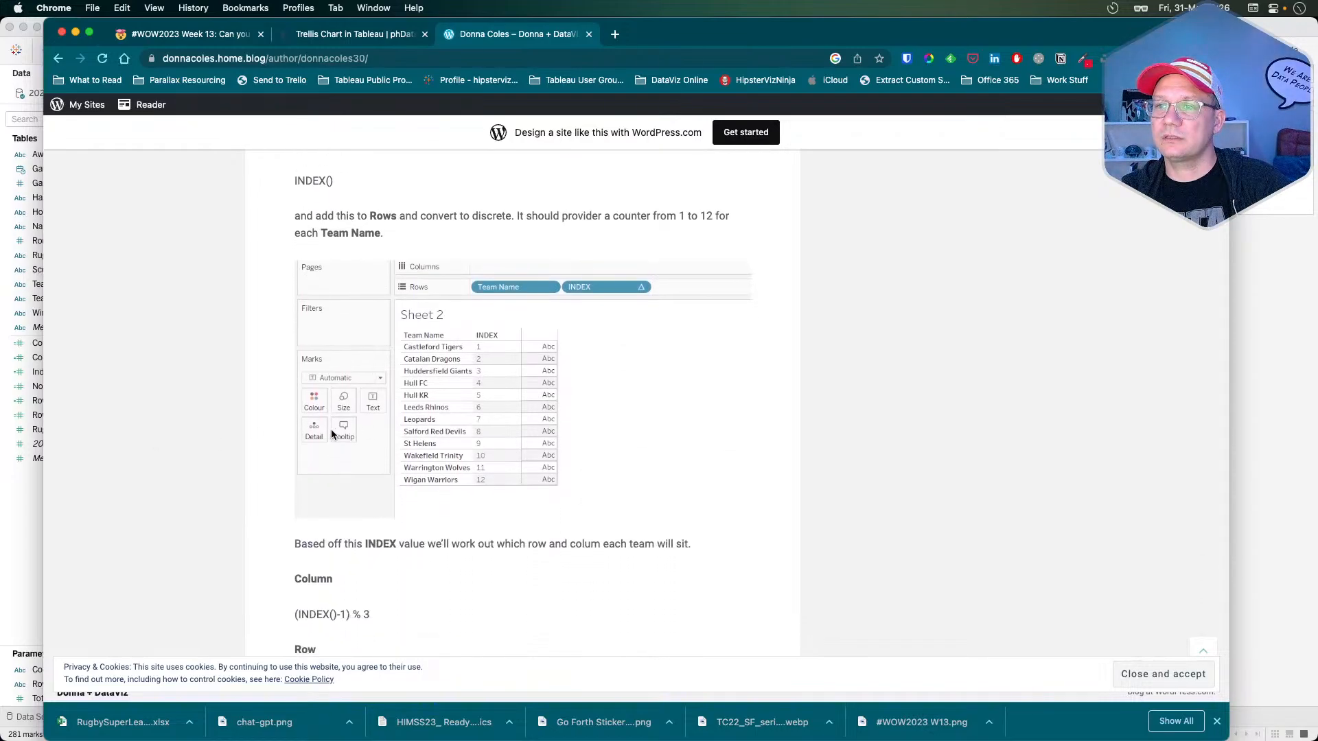
scroll(224, 442, "down", 7)
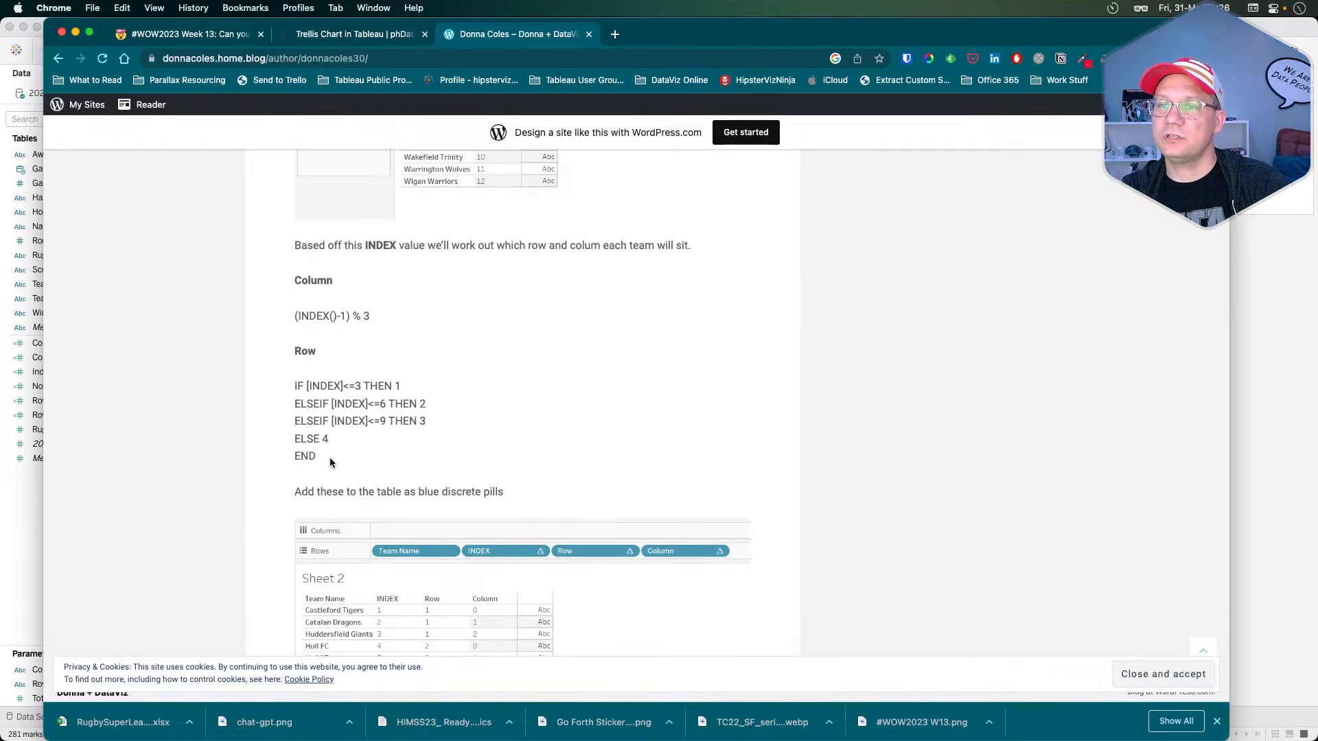
scroll(390, 455, "down", 2)
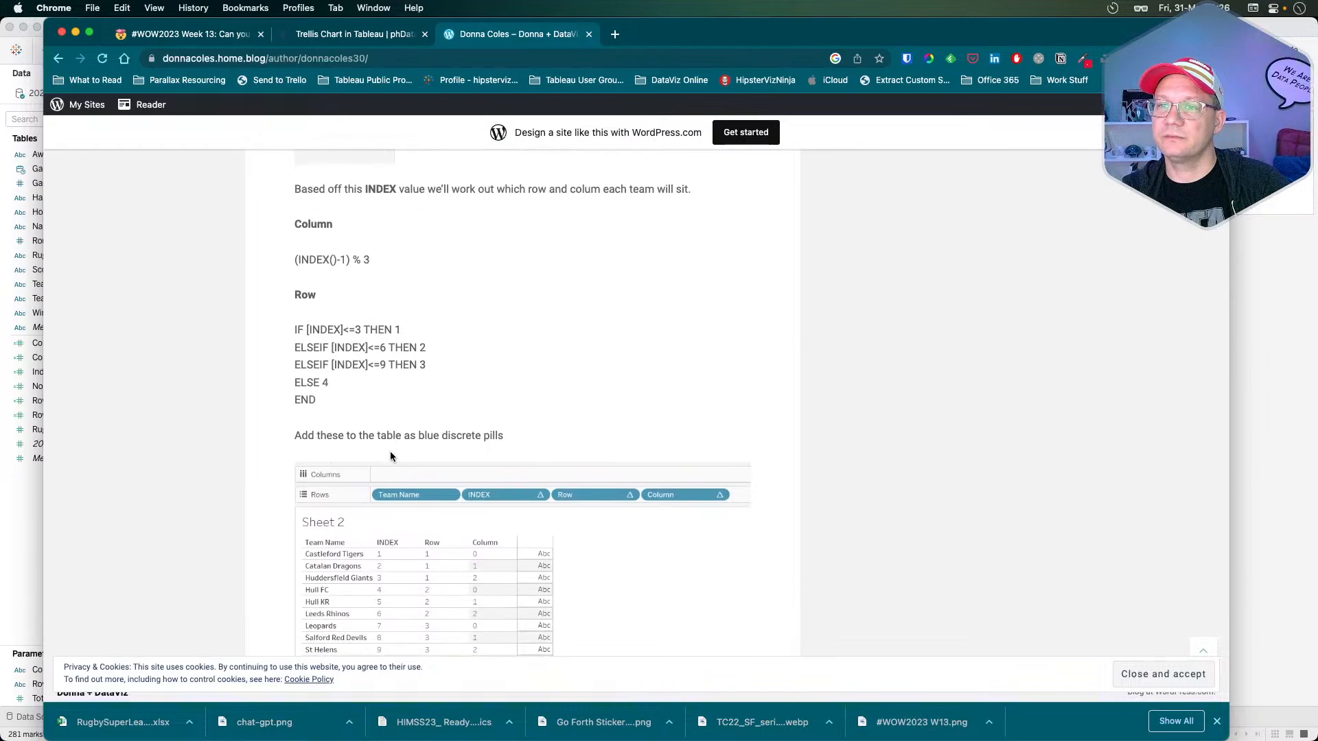
scroll(336, 403, "down", 5)
scroll(336, 404, "up", 6)
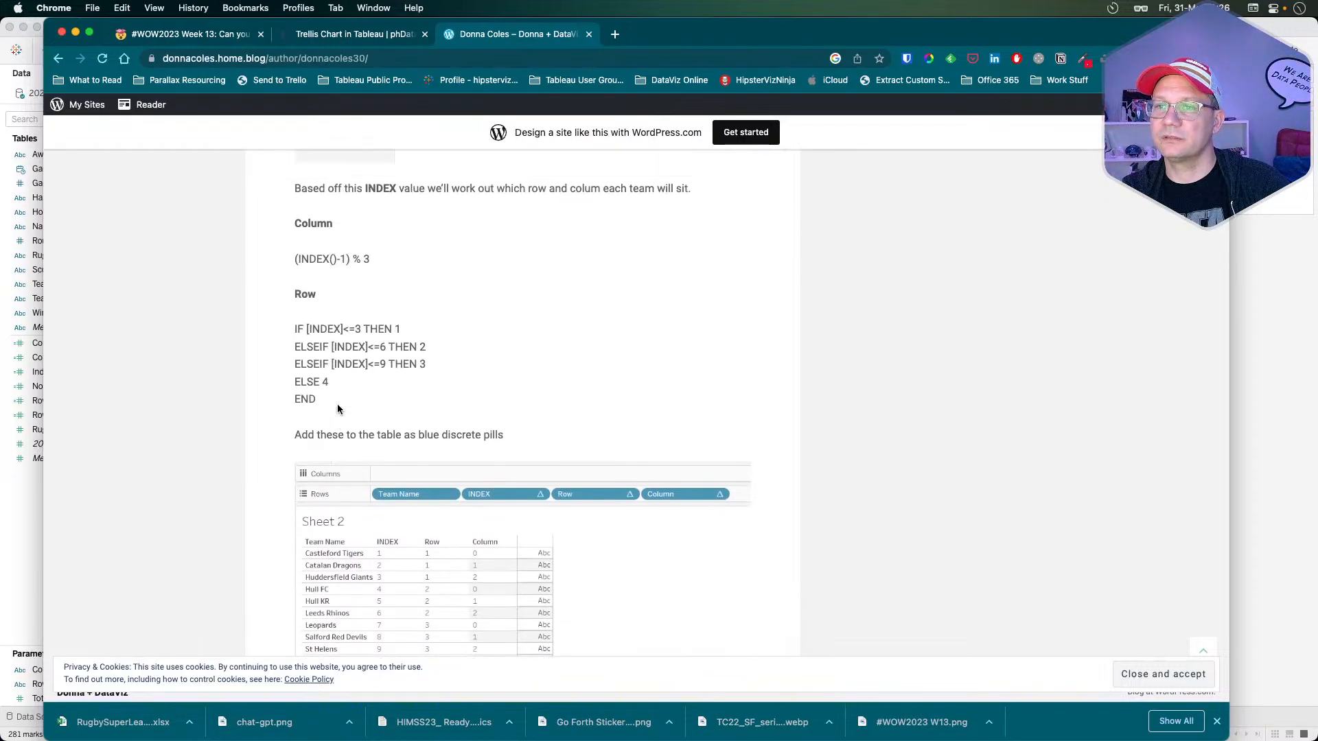
- Copy the post's Row formula, then switch to Tableau and close the Row Position table calculation settings
left_click_drag(327, 431, 299, 368)
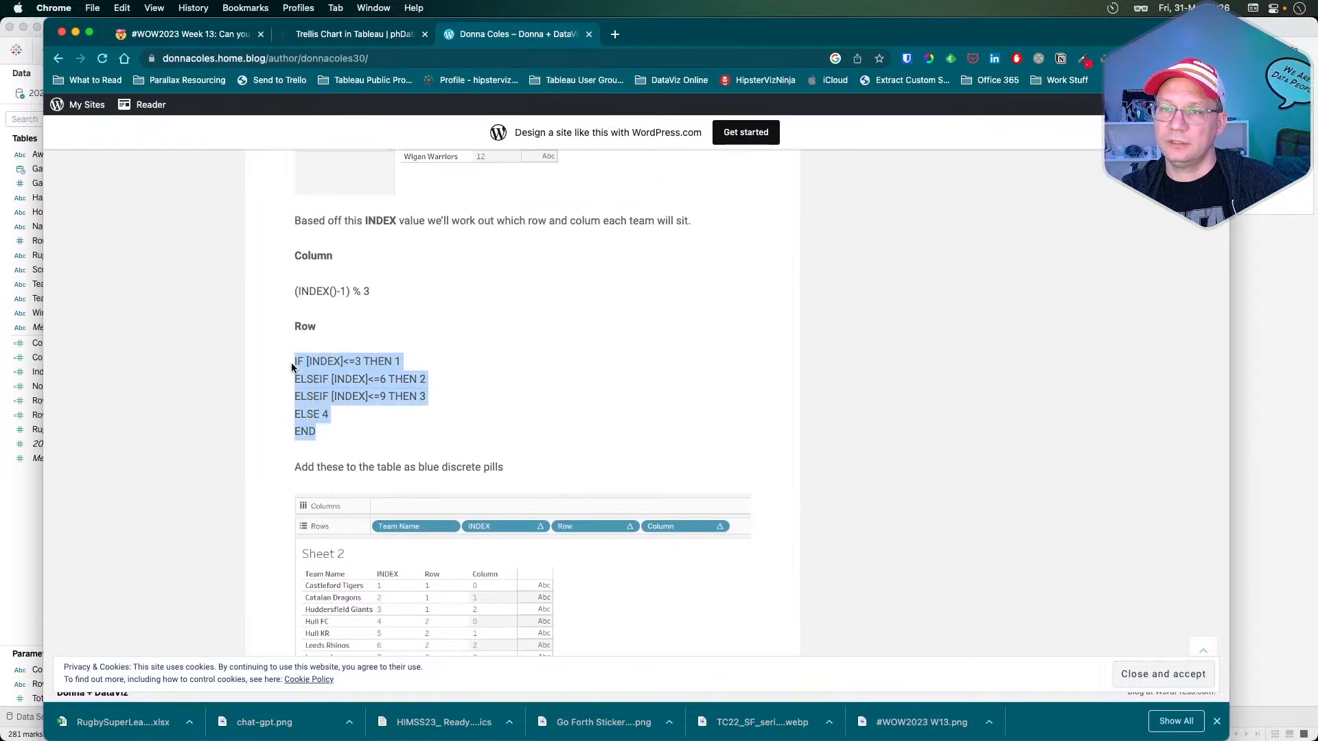
key("super+Tab")
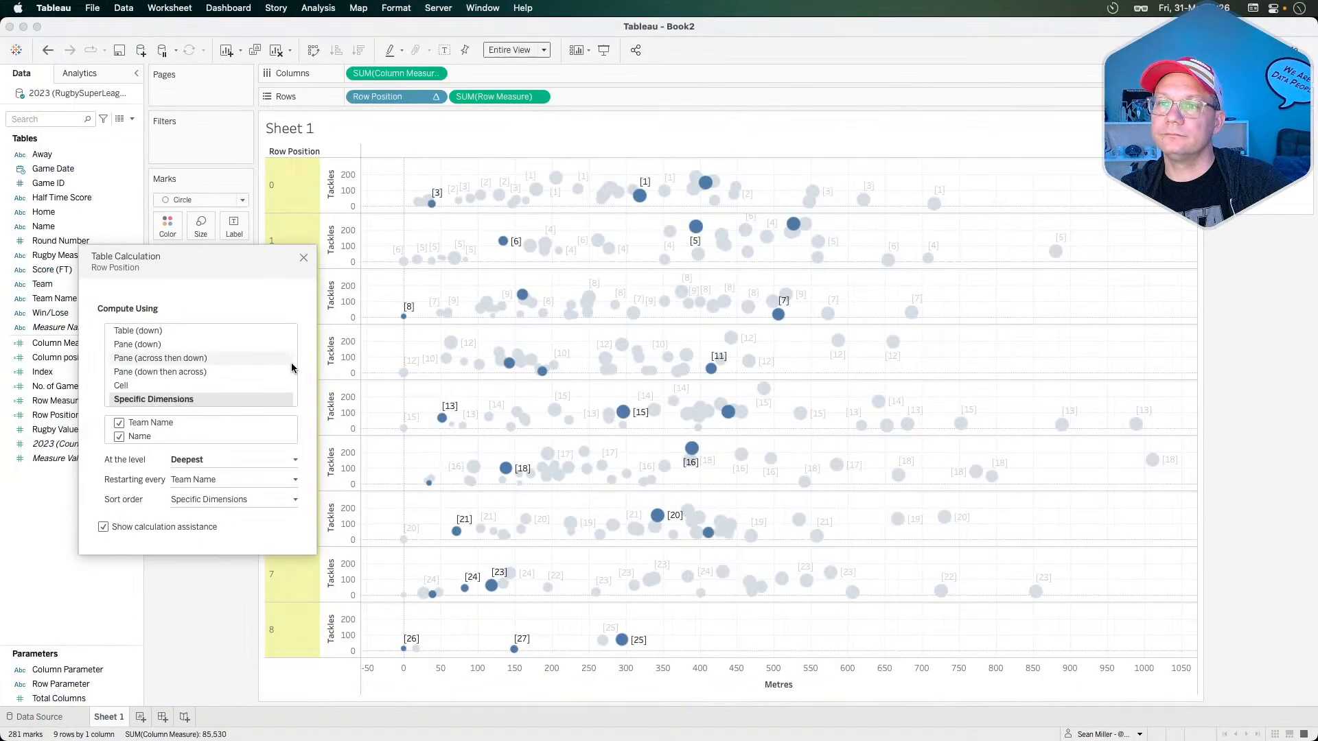
left_click(301, 261)
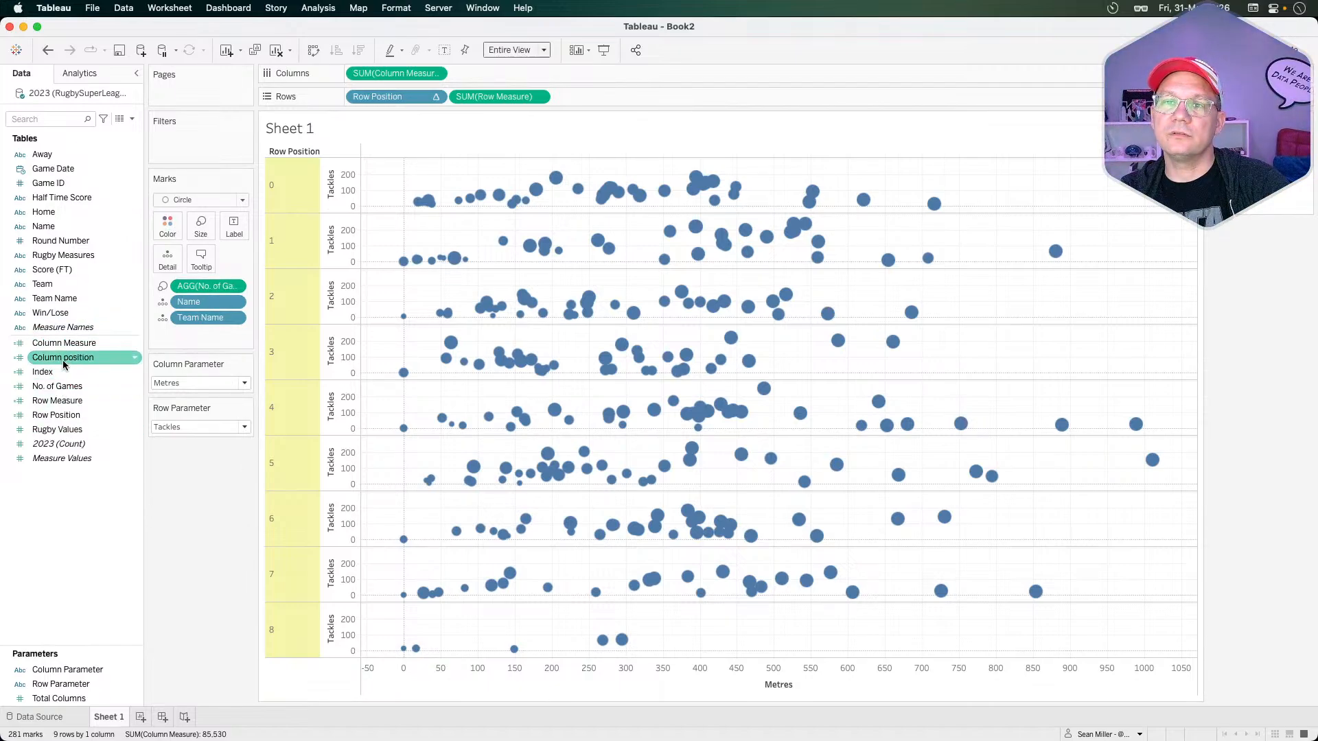
- Place Column position ahead of the column measure on Columns and make it discrete
left_click_drag(63, 357, 353, 71)
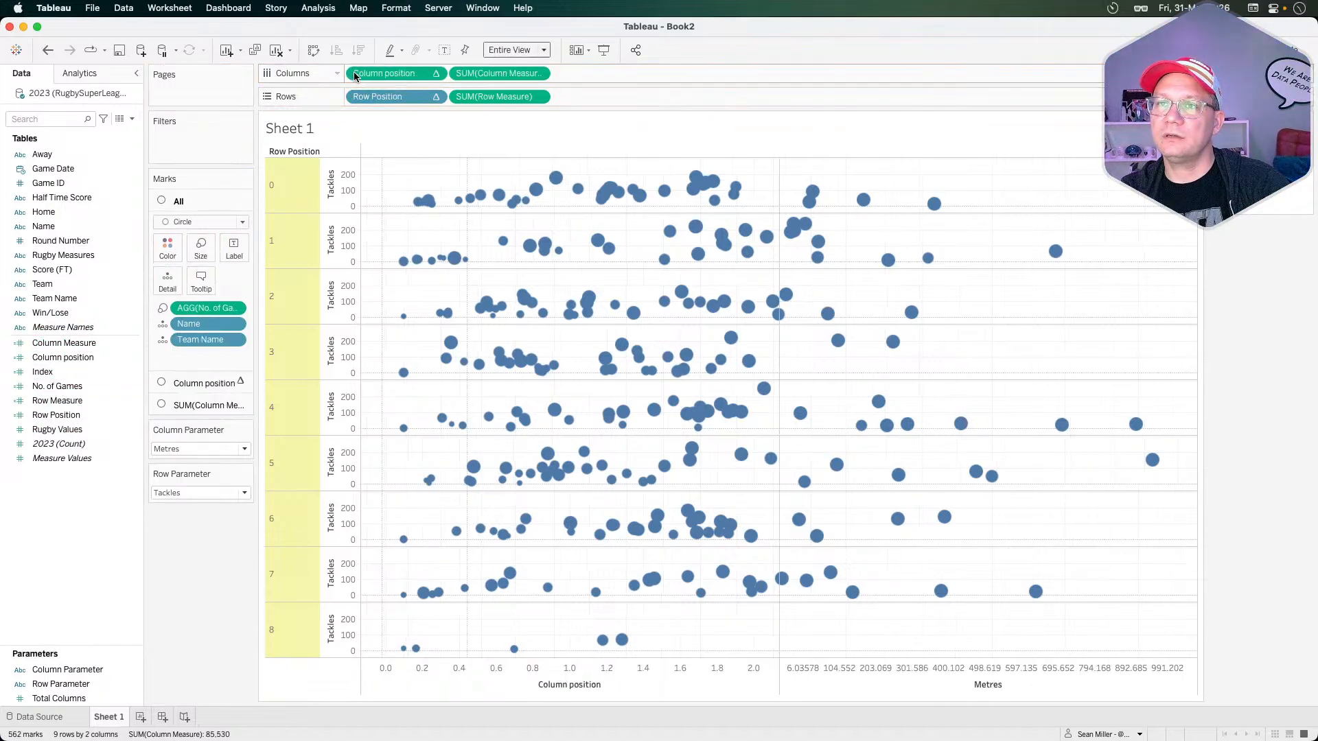
left_click(437, 75)
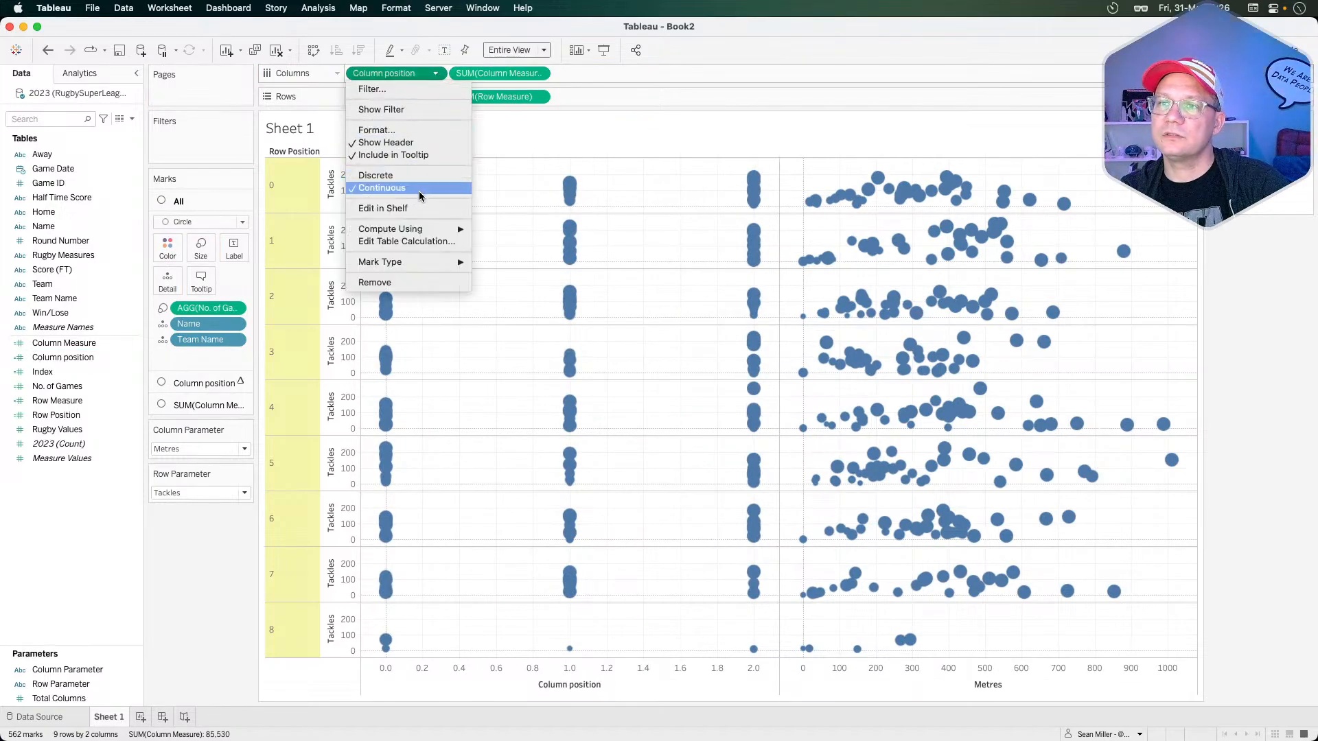
left_click(405, 176)
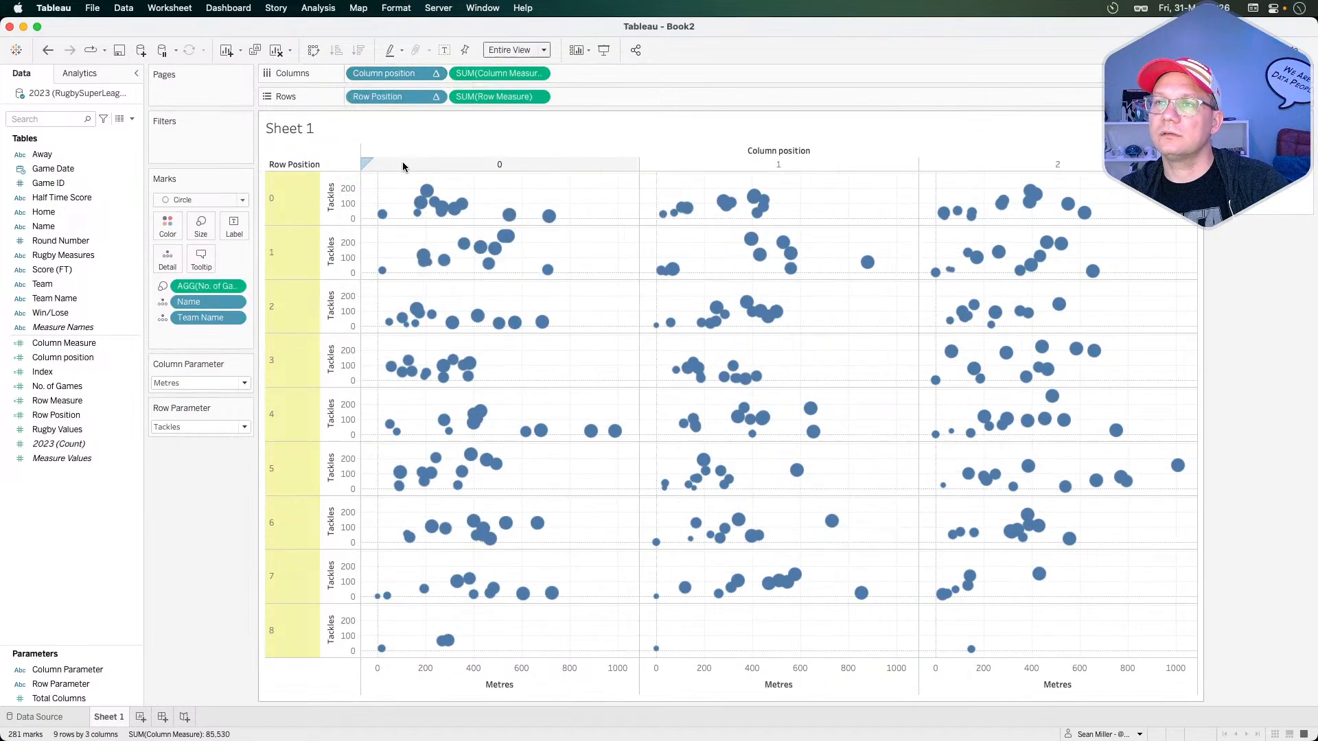
left_click(437, 74)
mouse_move(432, 254)
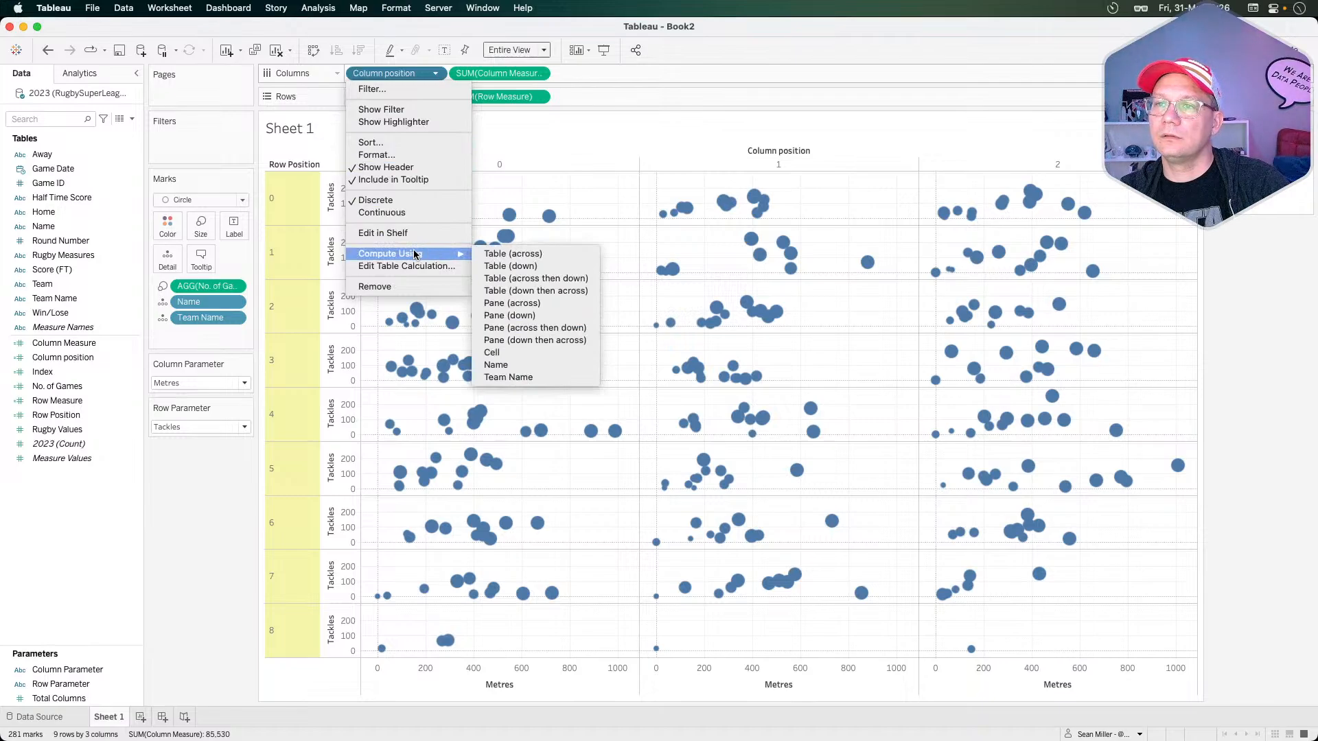
left_click(205, 509)
left_click(57, 386)
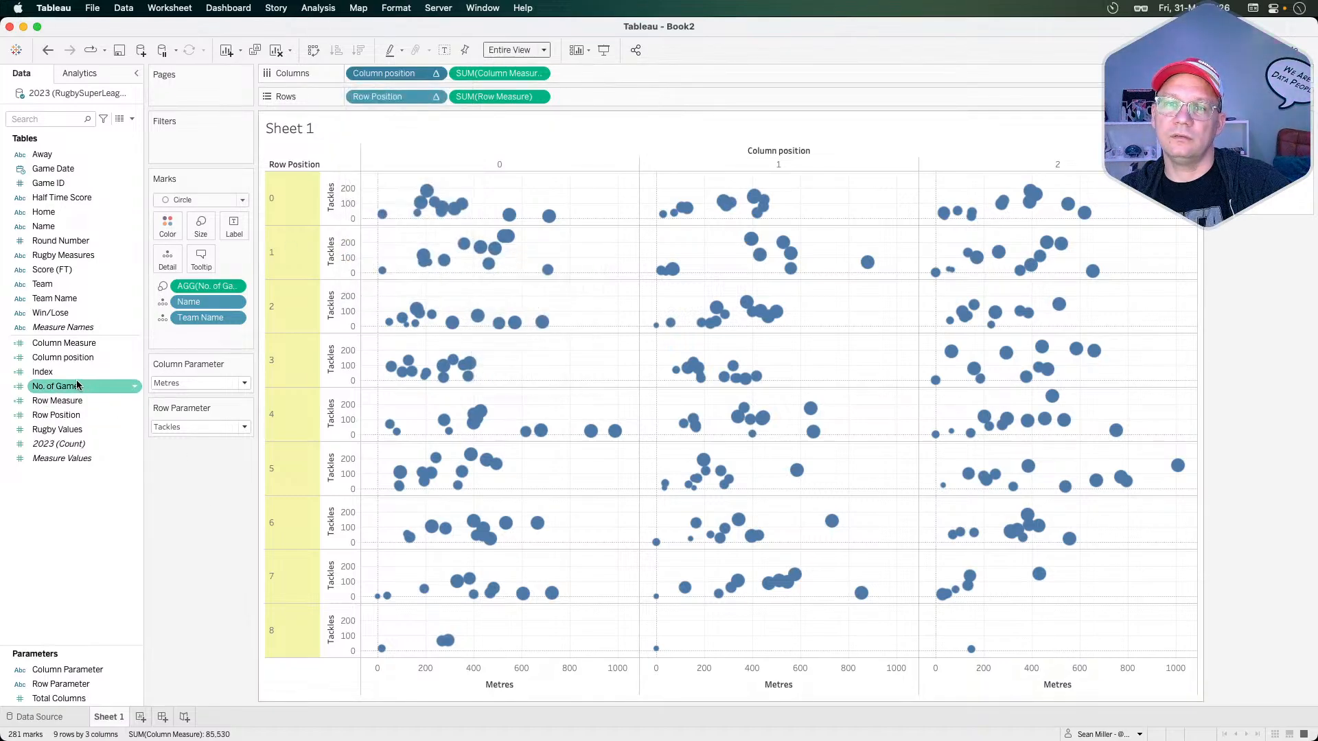
- Try to replace the Total Columns parameter with 3 in the Column position calculation
right_click(78, 357)
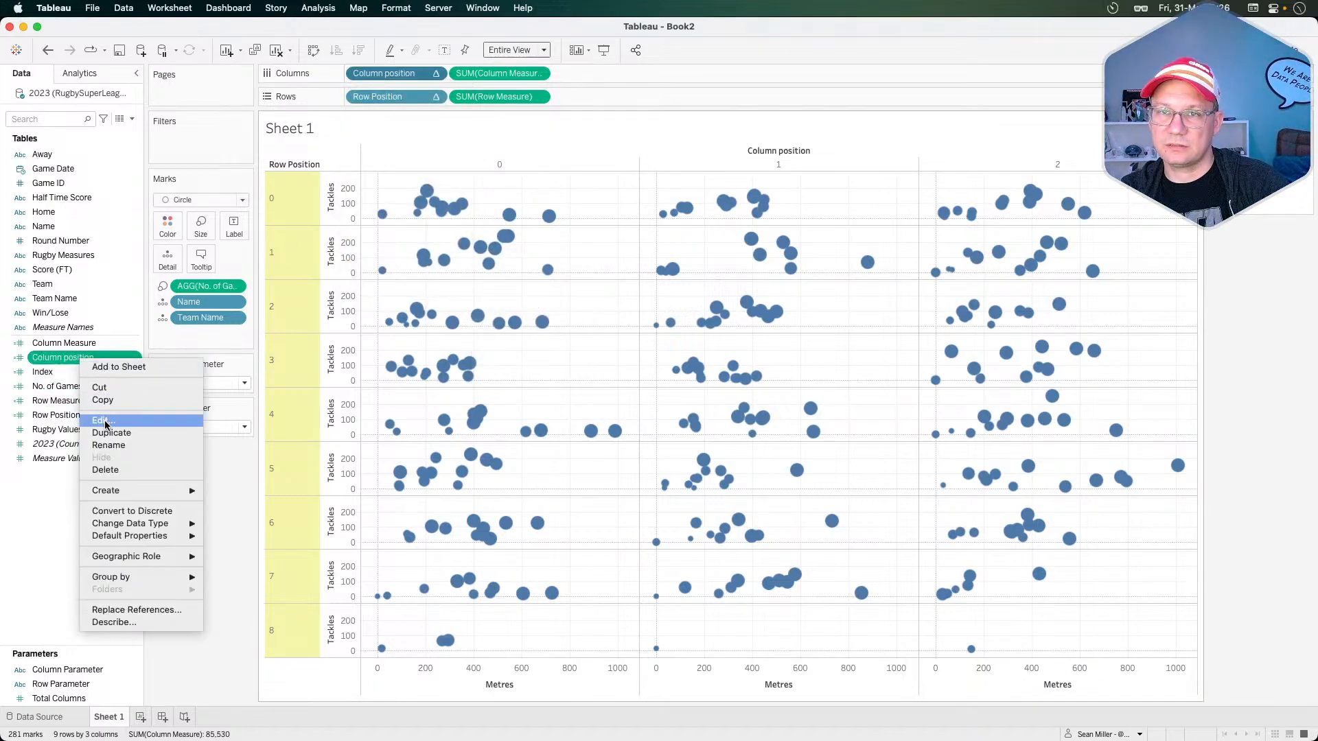
left_click(103, 420)
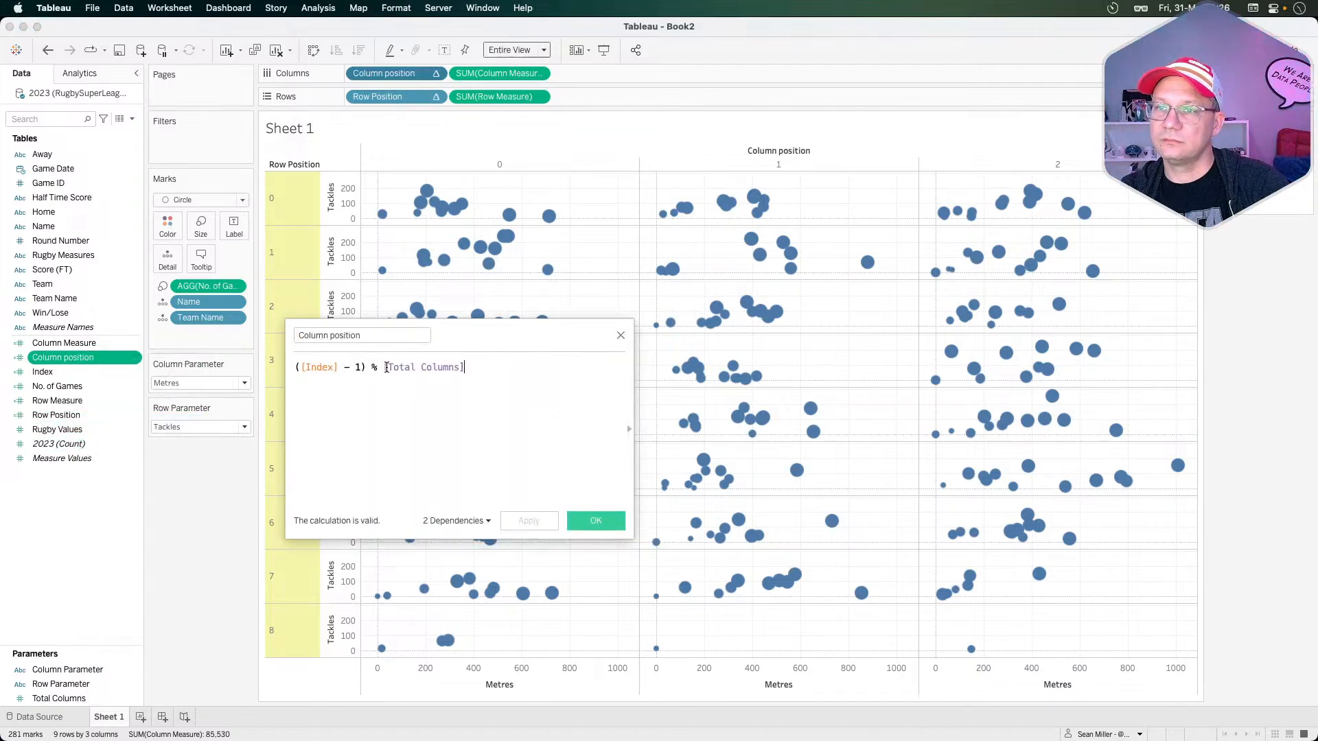
left_click_drag(385, 368, 503, 359)
key("BackSpace")
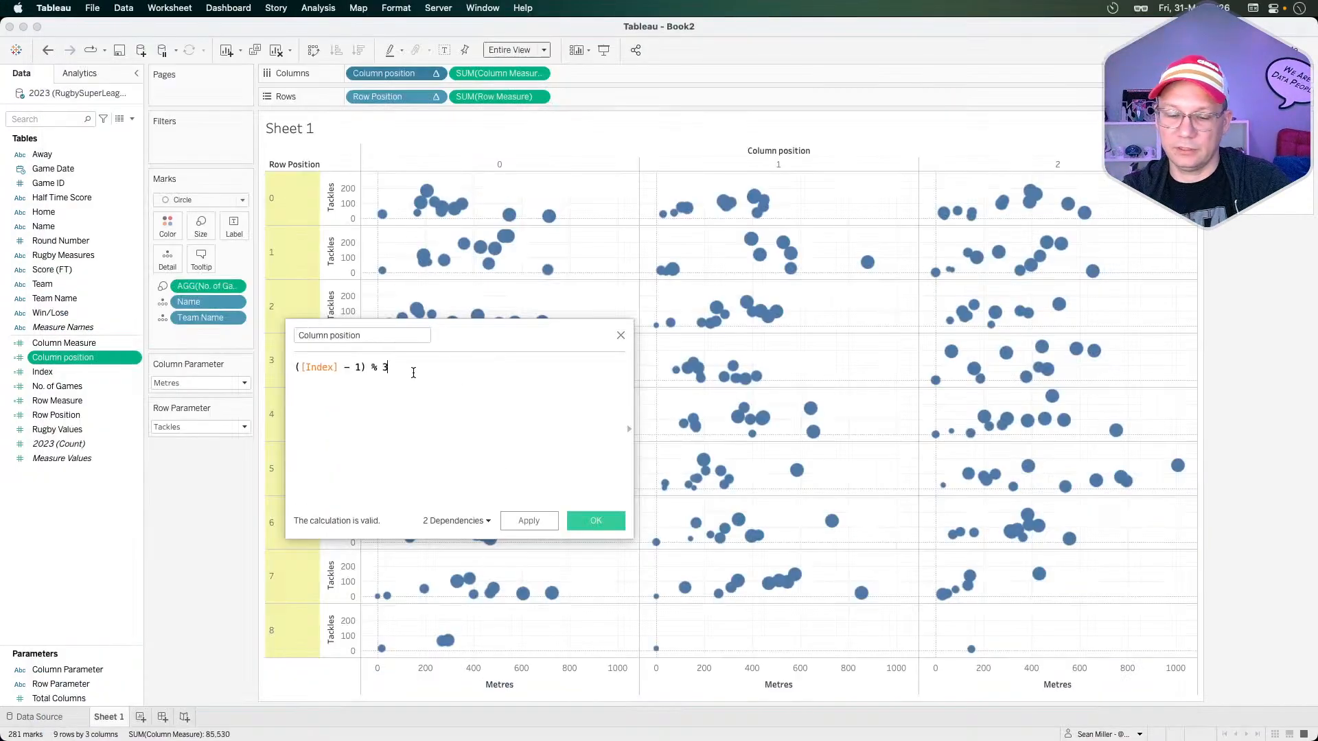
left_click(621, 335)
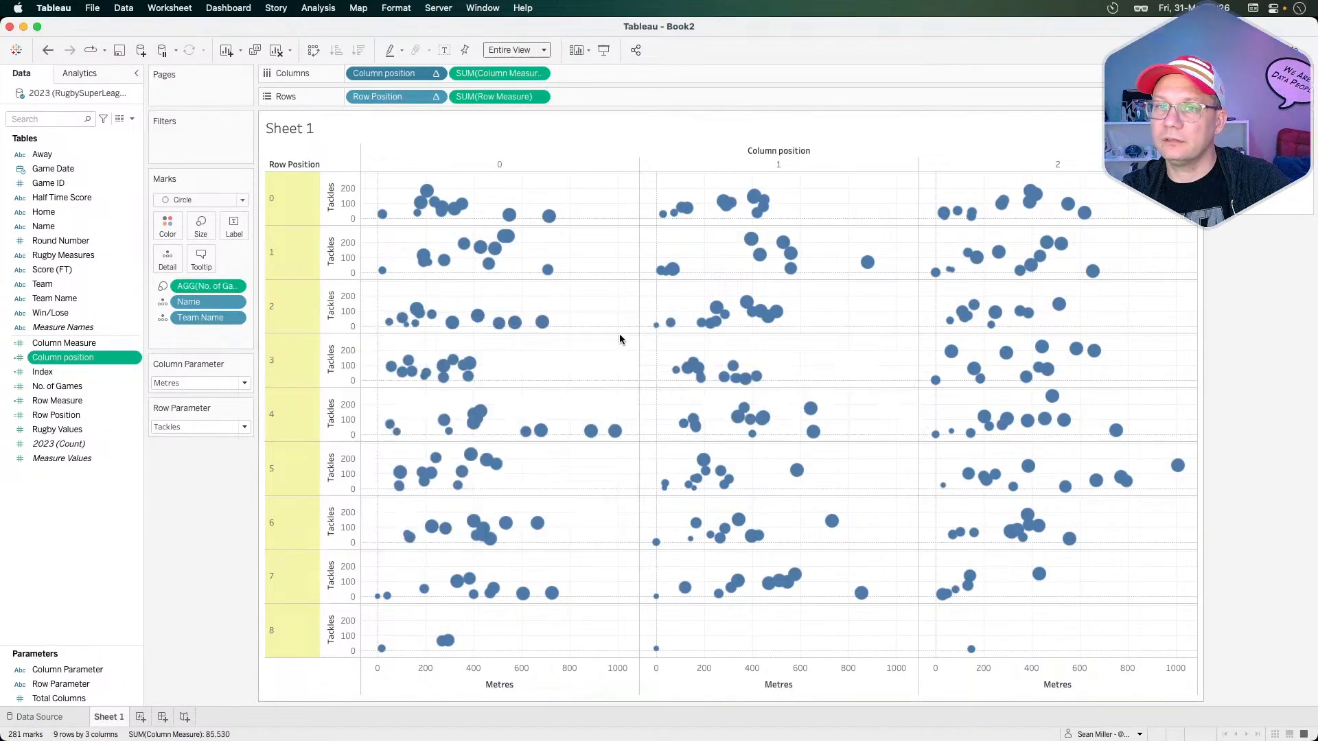
- Replace the Row Position calculation with IF [INDEX]<=3 THEN 1 ELSEIF [INDEX]<=6 THEN 2 ELSEIF [INDEX]<=9 THEN 3 ELSE 4 END
key("super+Tab")
key("super+Tab")
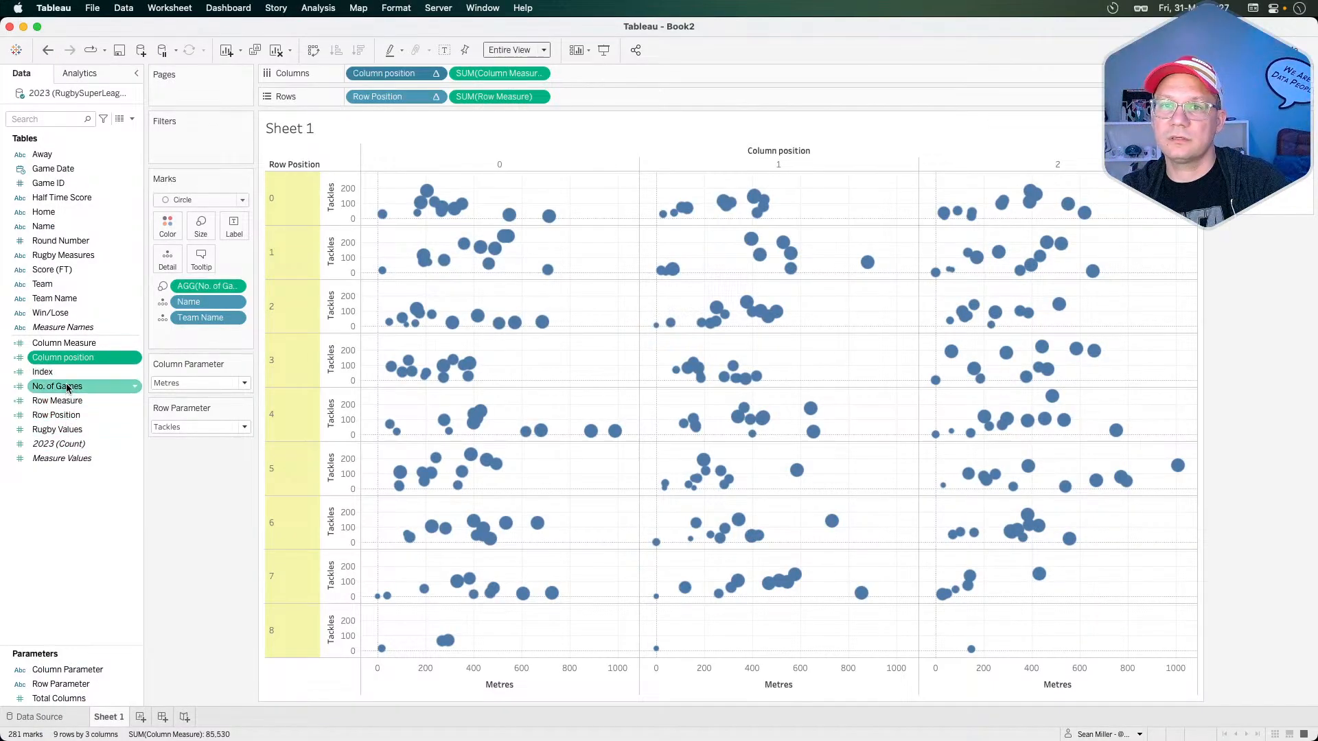
right_click(74, 417)
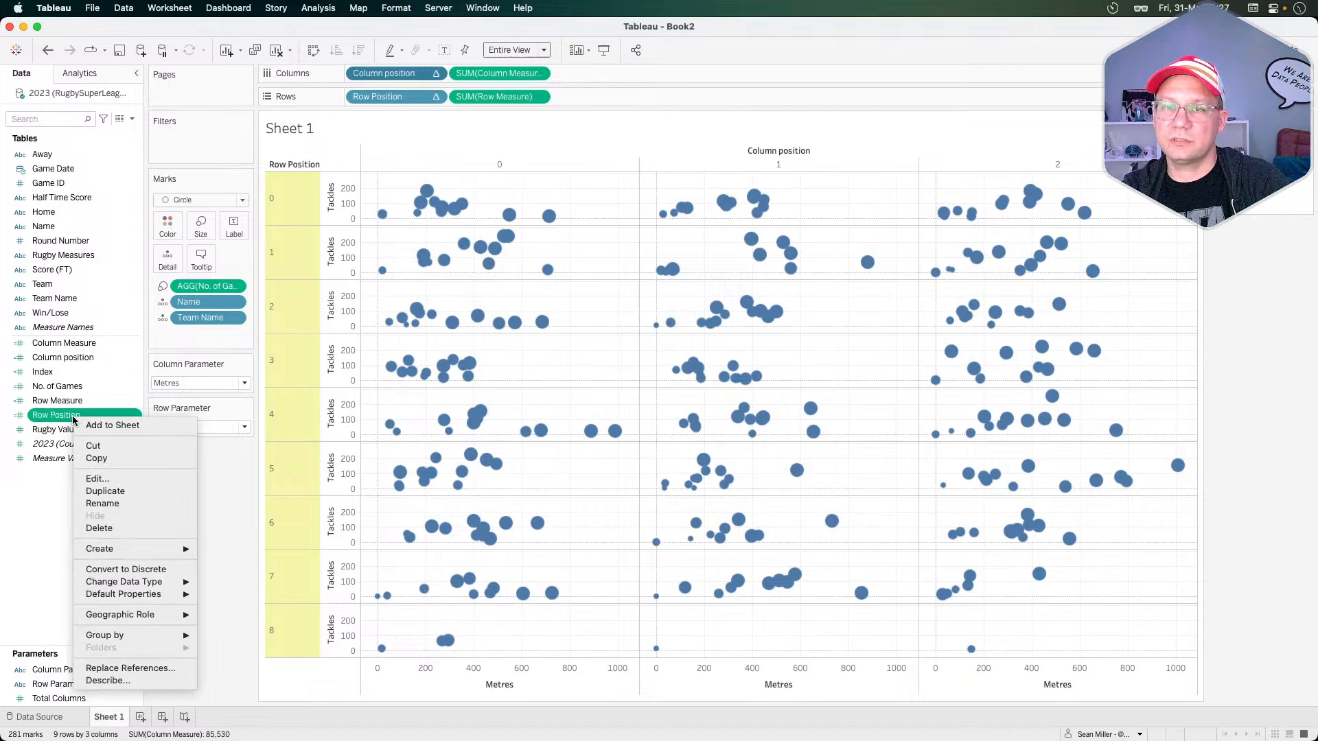
left_click(103, 476)
left_click_drag(598, 367, 287, 368)
type("IF [INDEX]<=3 THEN 1 ELSEIF [INDEX]<=6 THEN 2 ELSEIF [INDEX]<=9 THEN 3 ELSE 4 END")
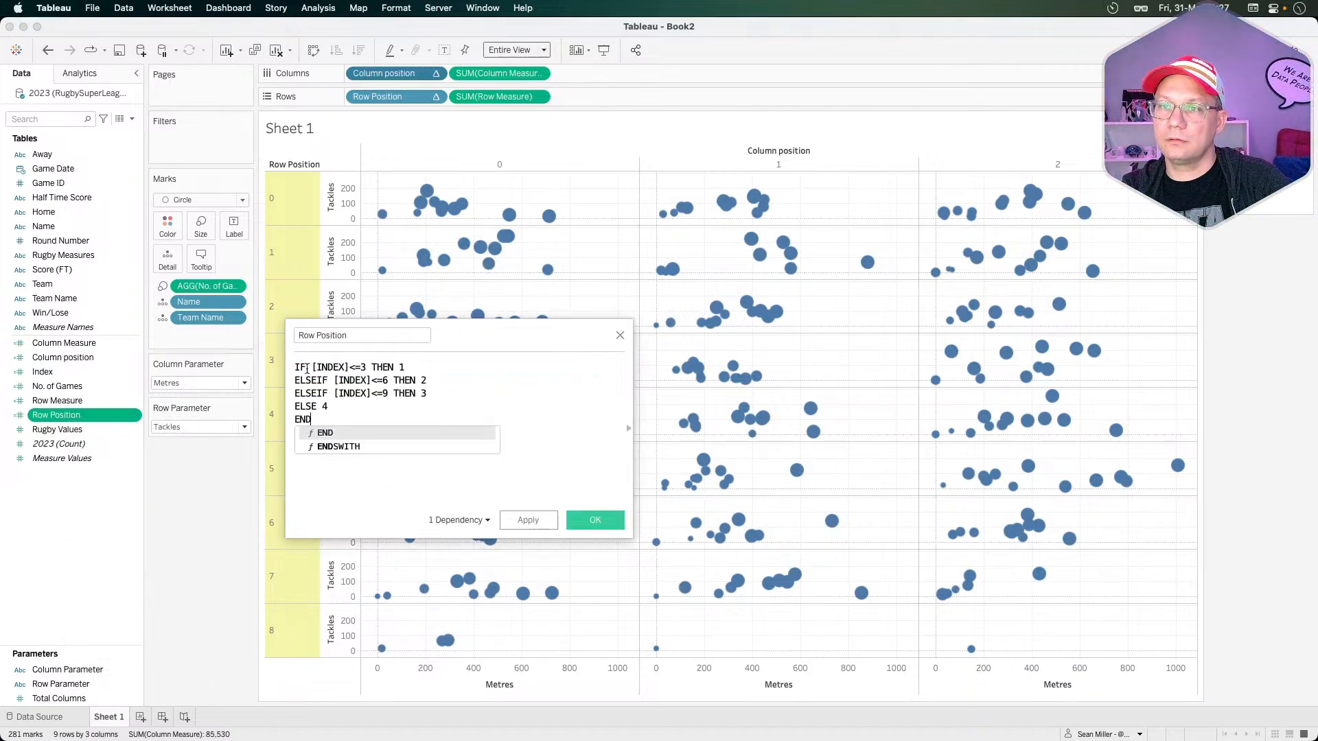
- Replace the three [INDEX] references in the Row Position formula with the Index field and save the calculation
double_click(343, 367)
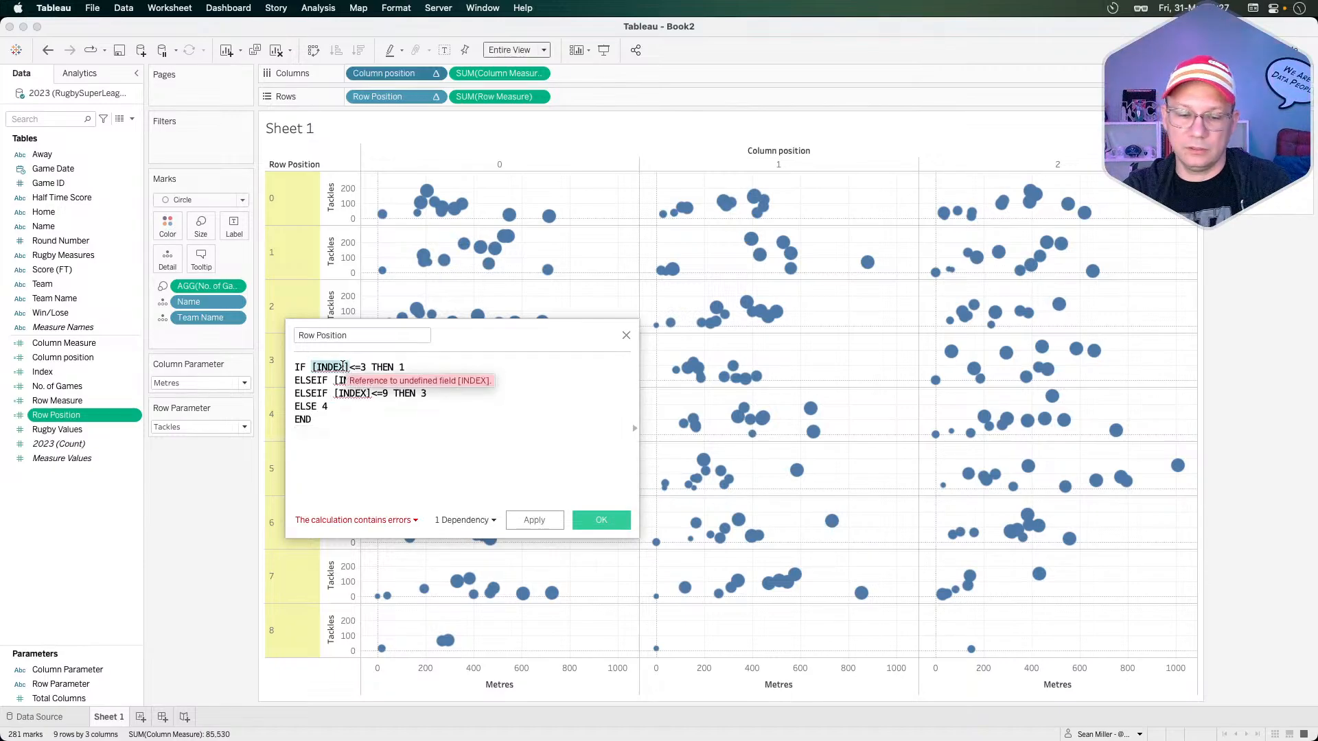
type("ind")
key("Return")
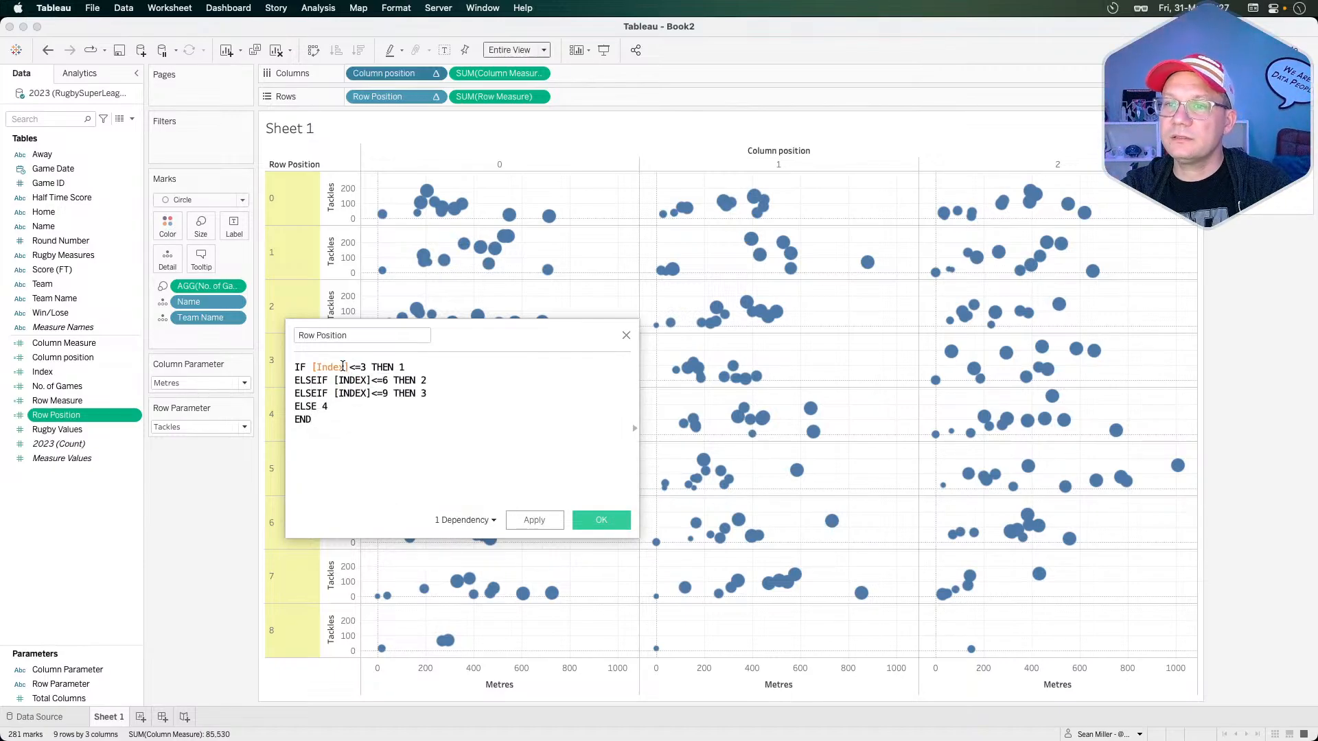
double_click(354, 379)
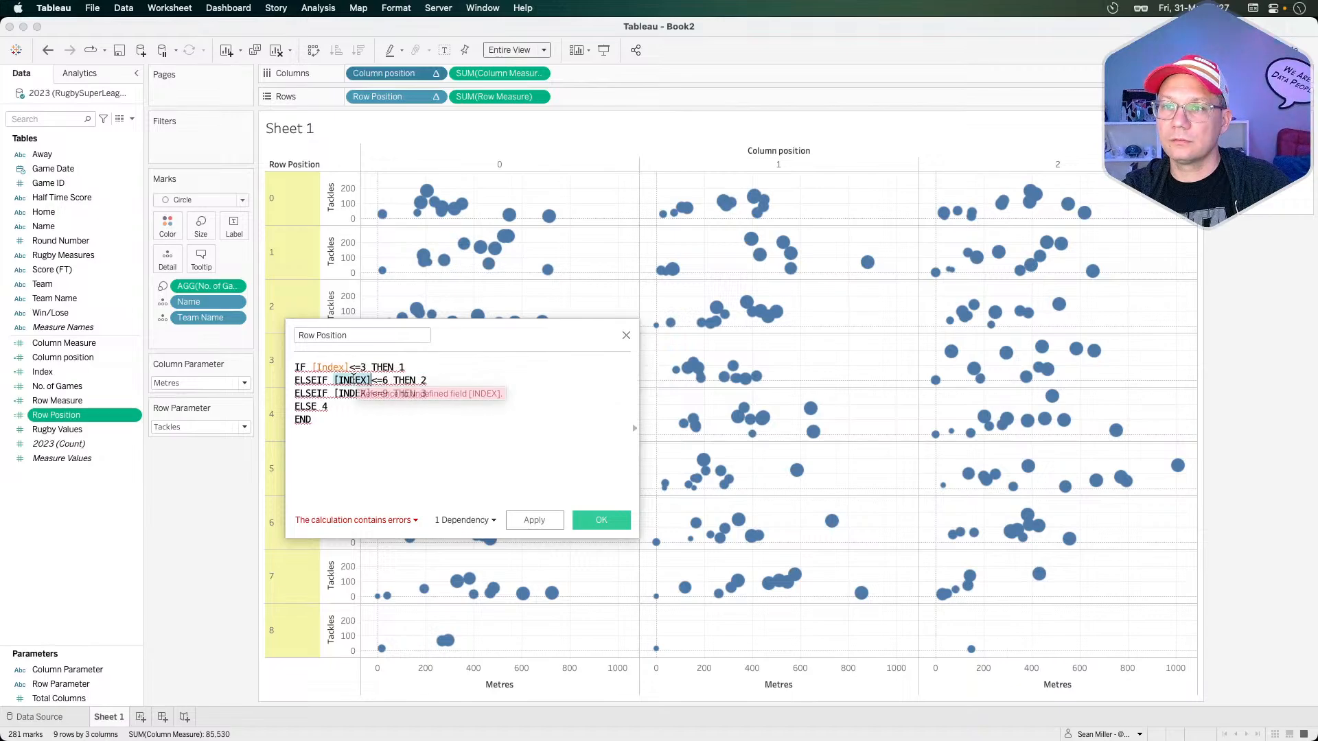
type("[Index]")
double_click(353, 392)
type("[Index]")
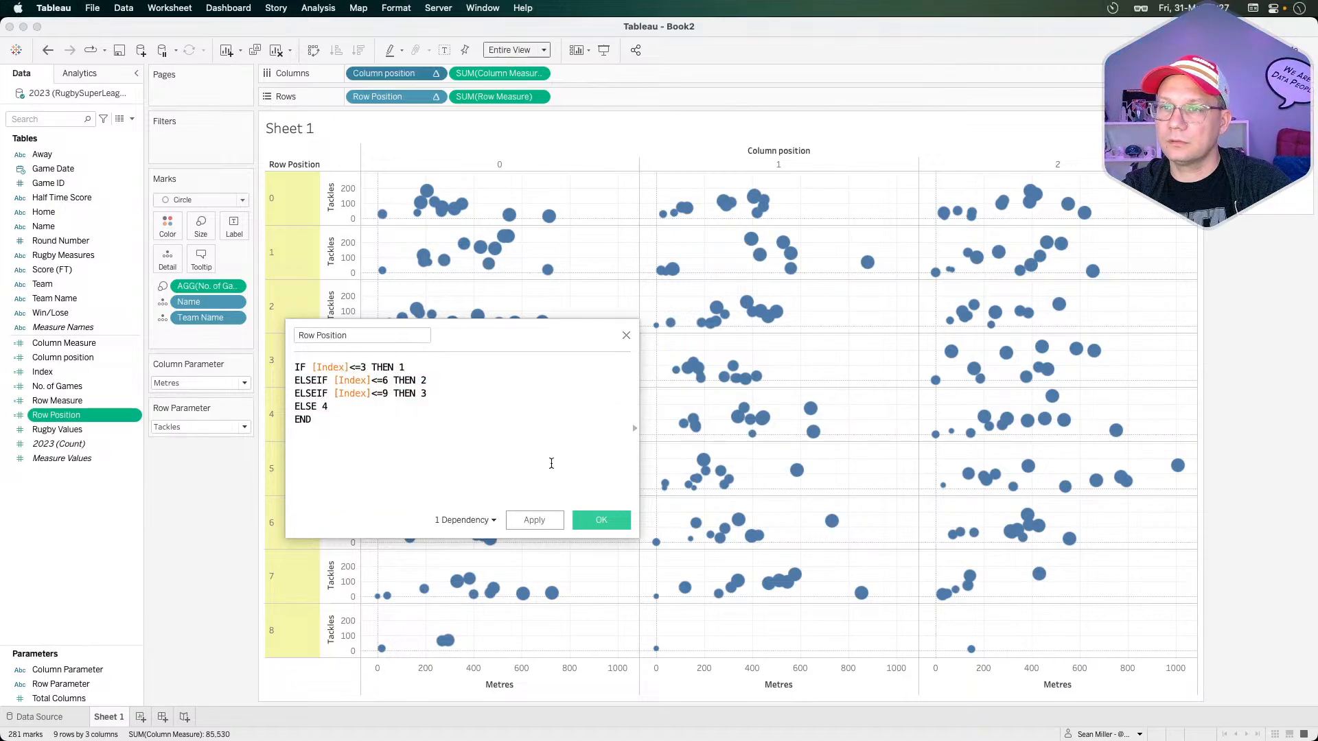
left_click(594, 522)
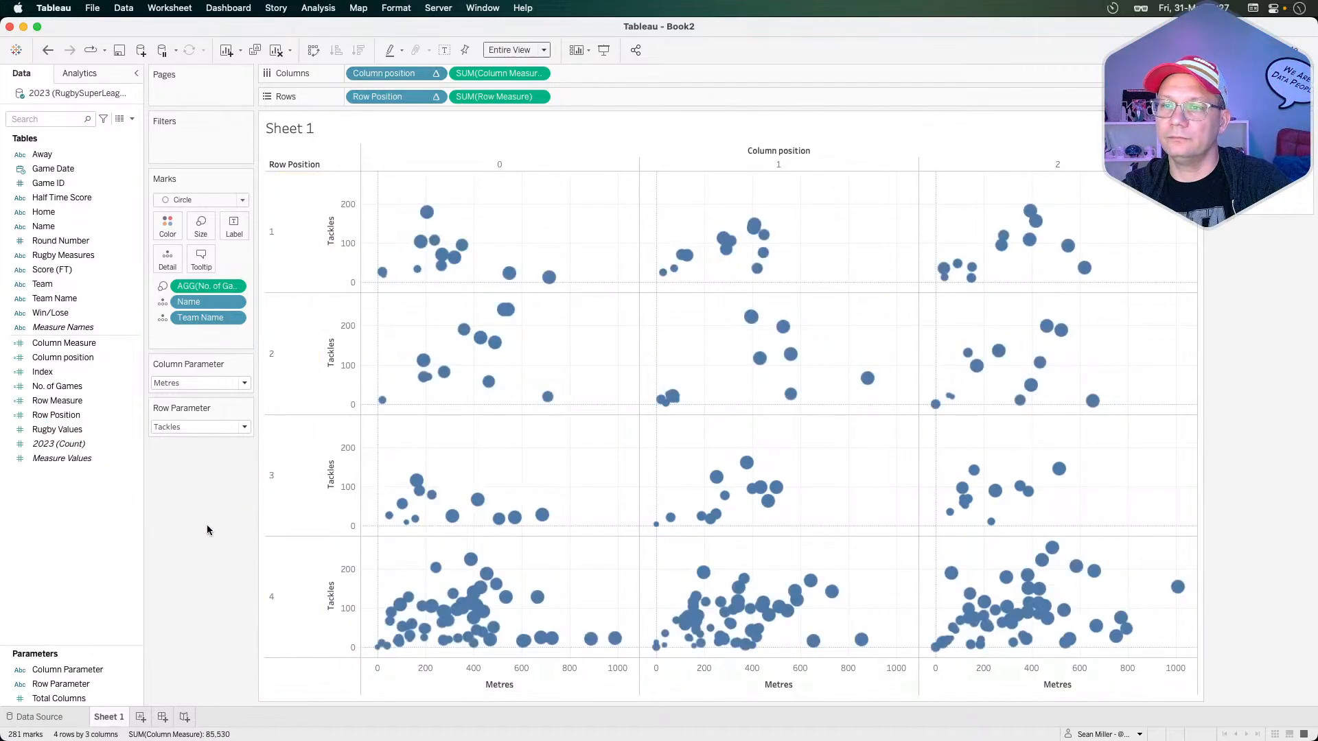
- Switch to Chrome and read the blog post's table calculation settings for the Row and Column pills
key("super+Tab")
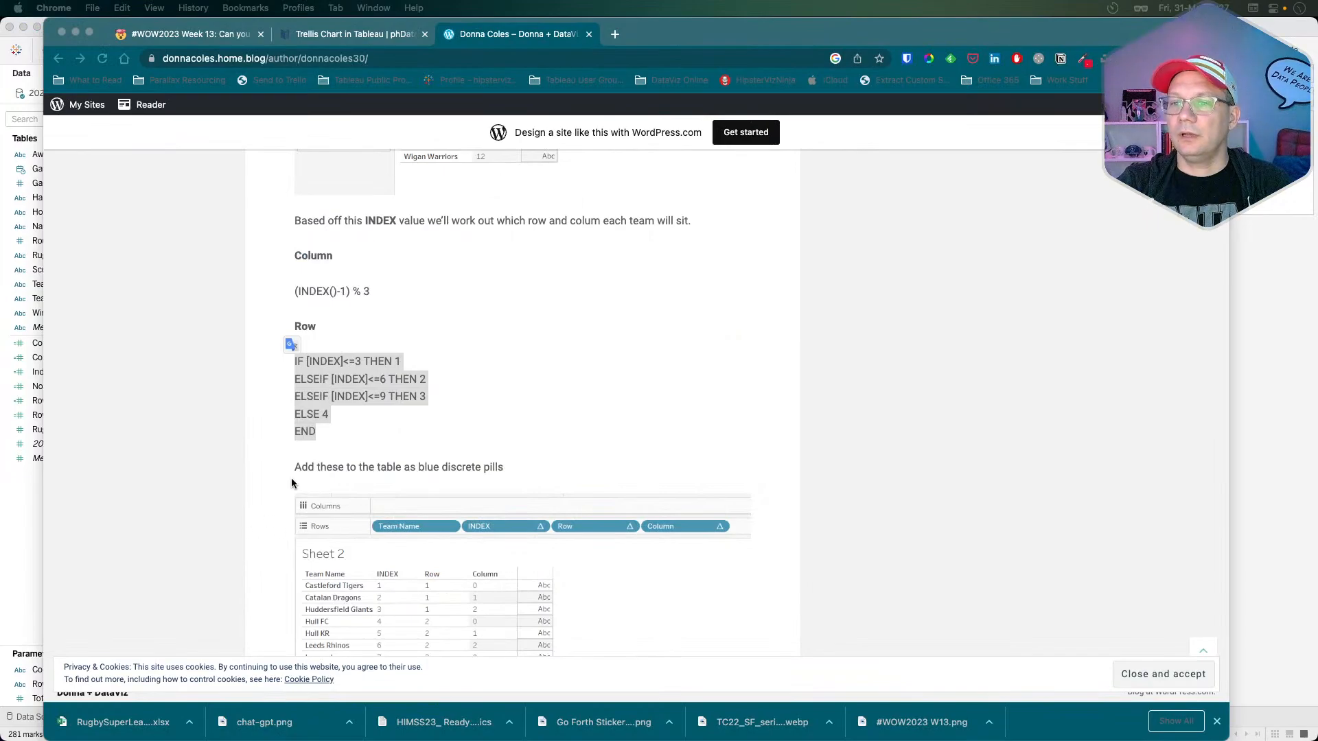
scroll(291, 478, "down", 3)
scroll(291, 477, "down", 5)
scroll(291, 477, "up", 5)
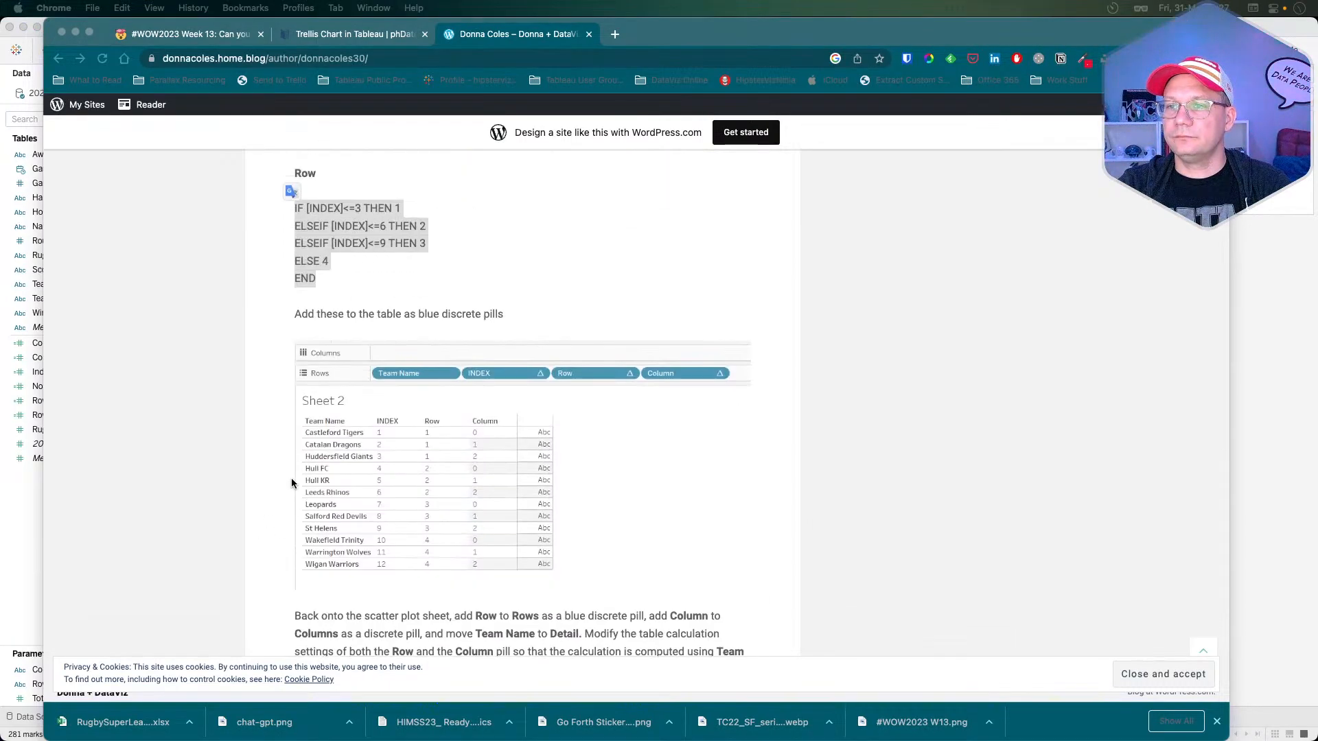
scroll(291, 477, "down", 1)
scroll(291, 478, "down", 6)
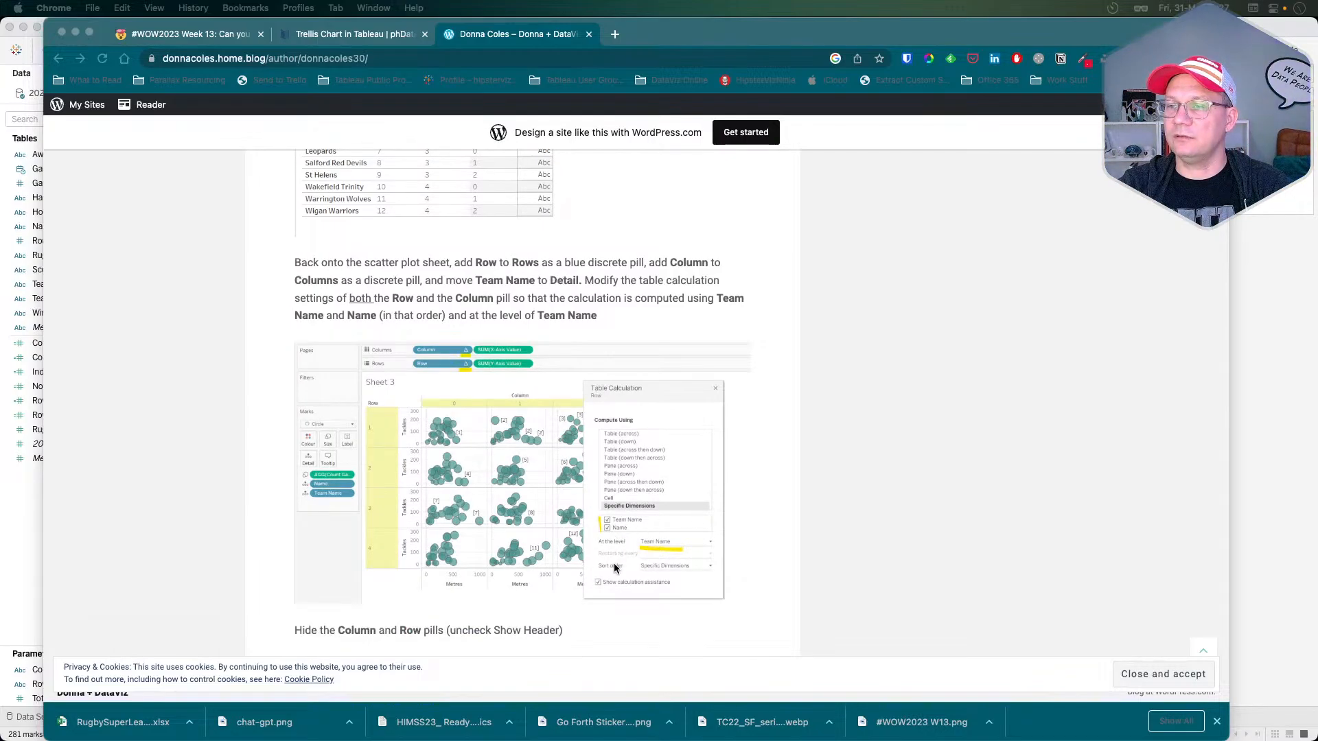
- Switch to Tableau and set the Column position table calculation to restart every None, then to compute at the level of Team Name
key("super+Tab")
left_click(435, 73)
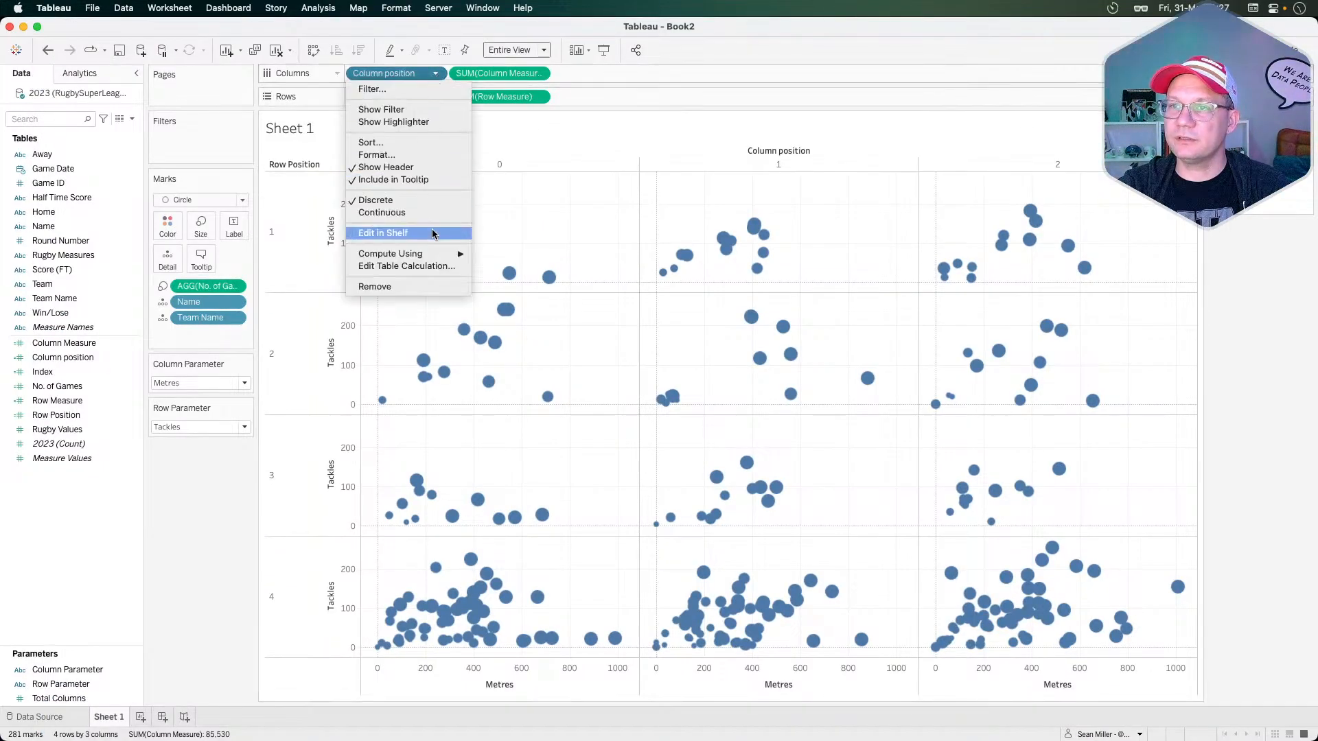
left_click(413, 266)
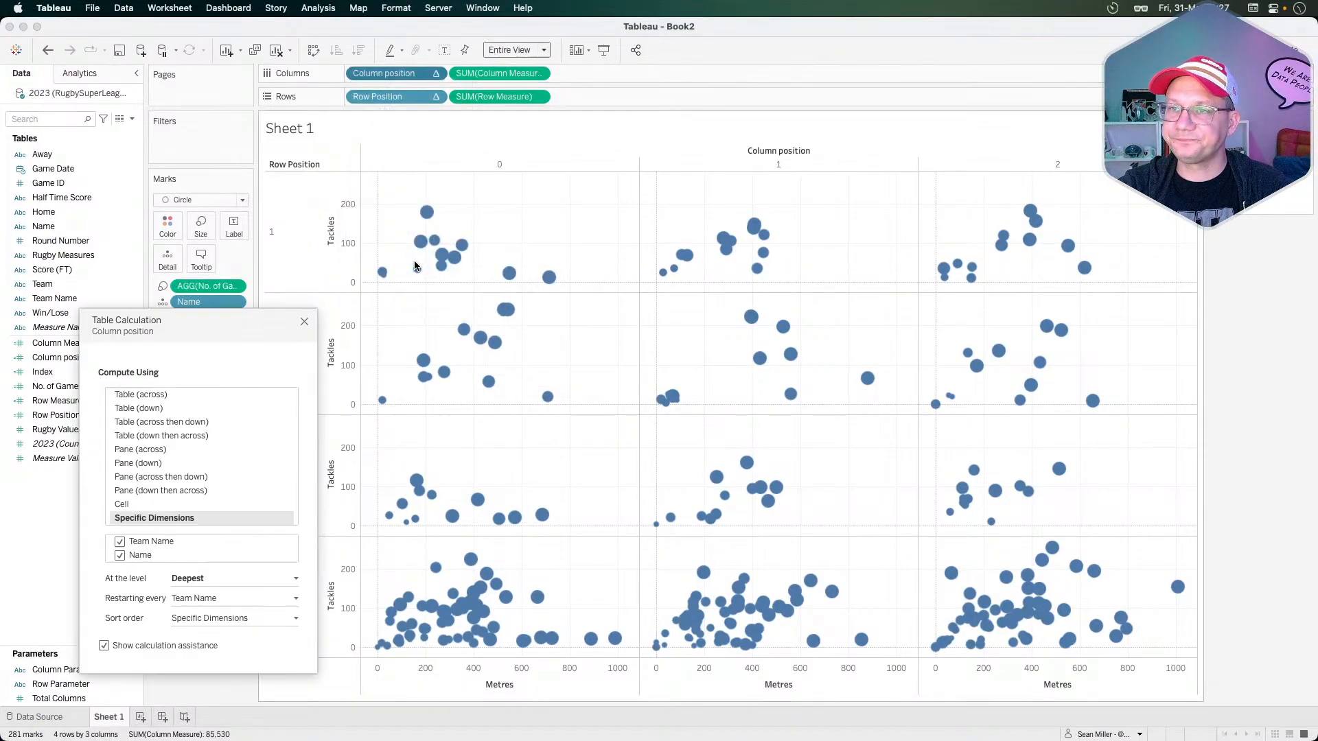
left_click(194, 599)
left_click(188, 610)
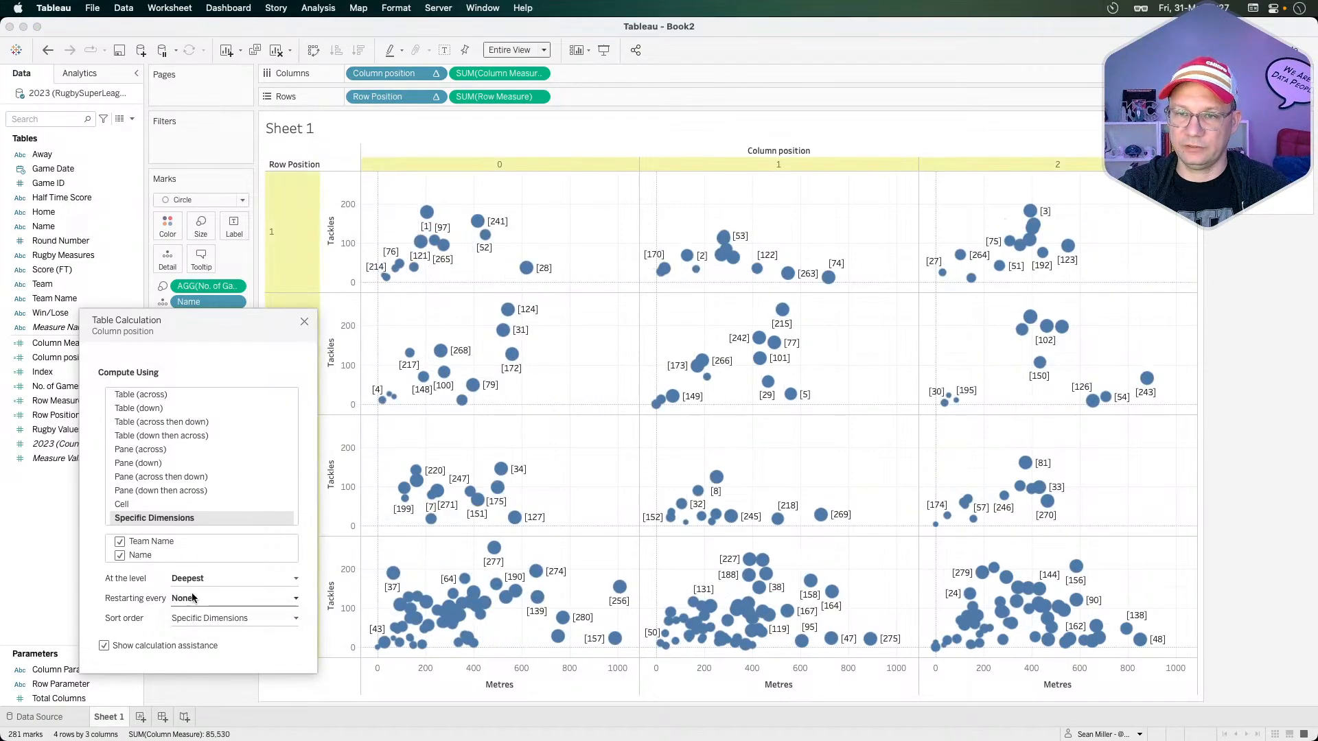
left_click(190, 579)
left_click(192, 602)
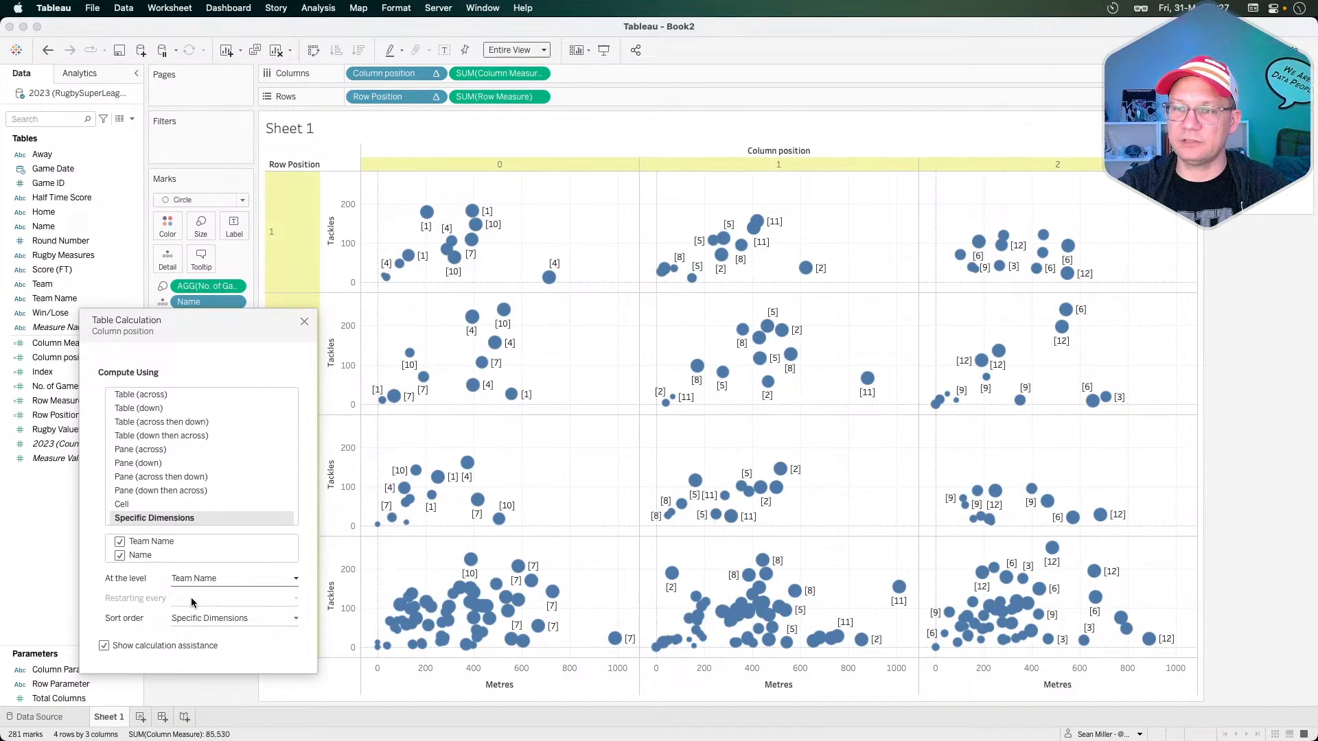
left_click(304, 321)
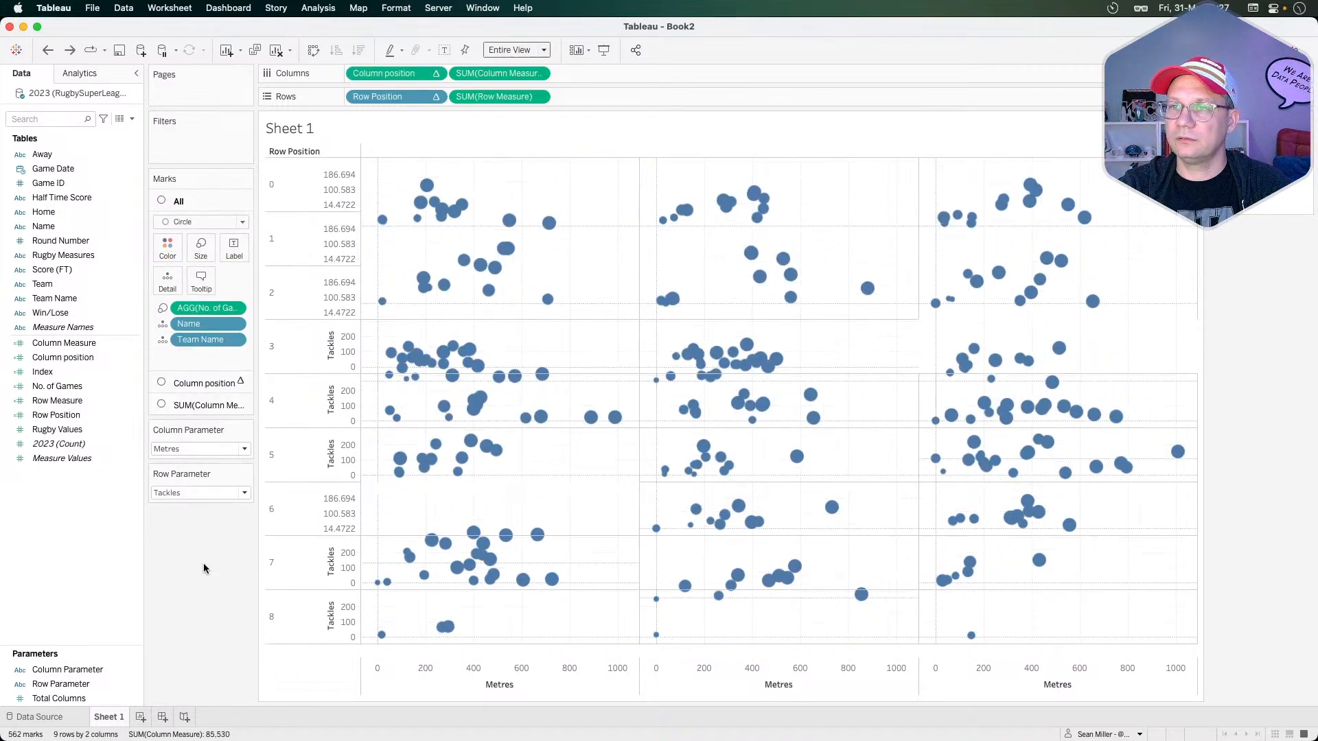
- Undo the Row Position formula and Column position table calculation changes, keeping Column position discrete on Columns
key("super+z")
key("super+z")
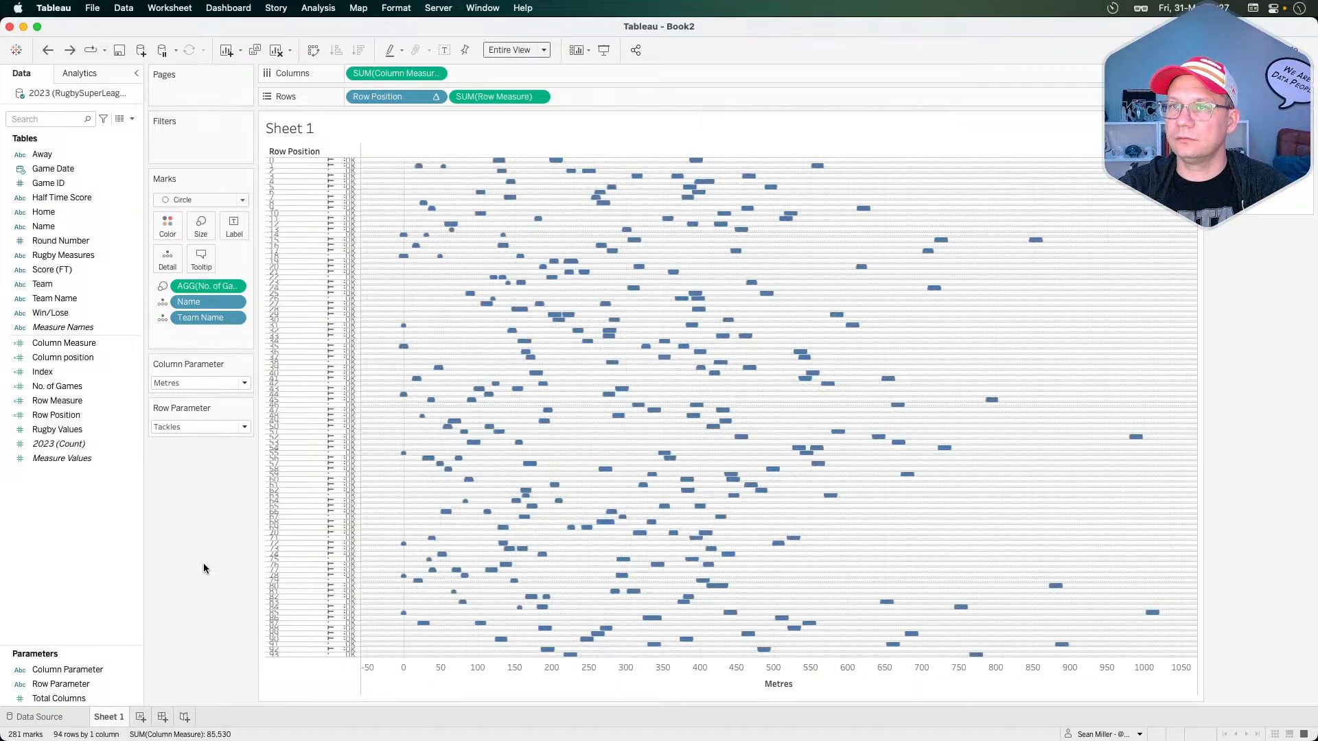
key("super+z")
key("super+shift+z")
key("super+shift+z")
key("super+shift+z")
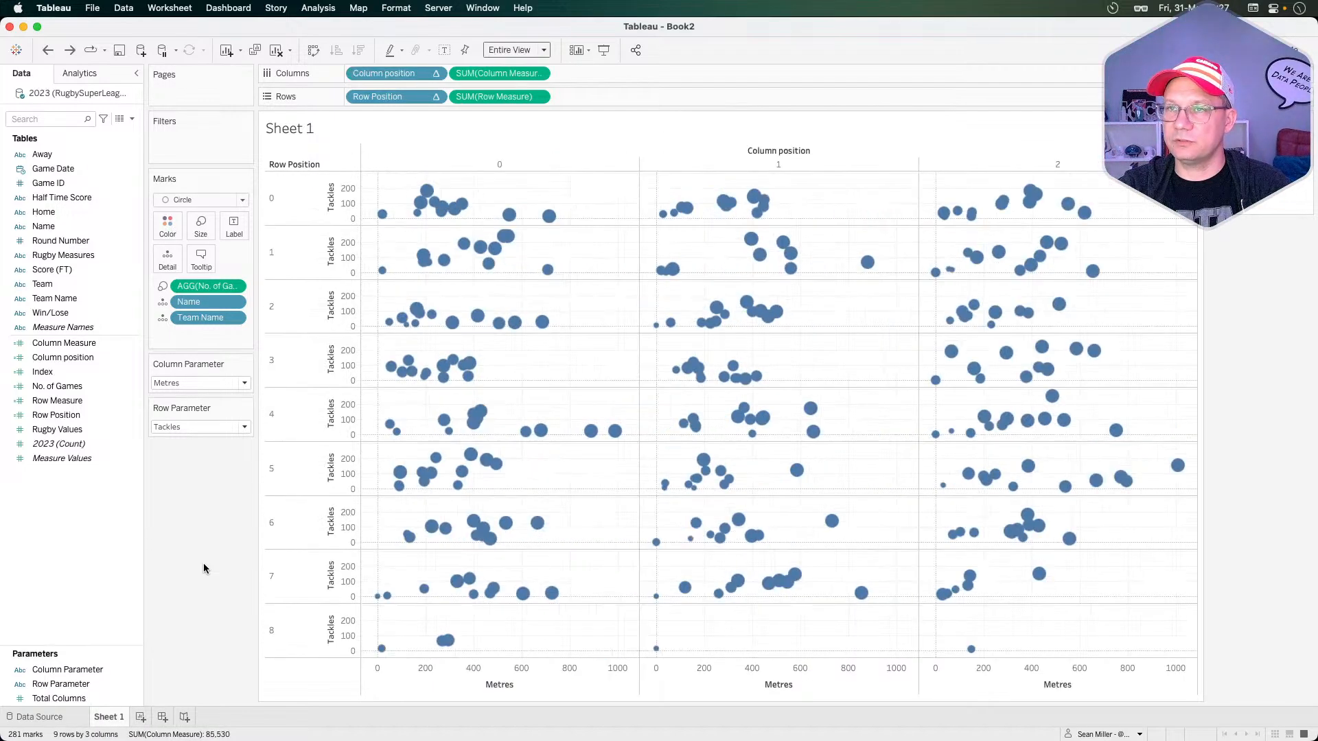
- Set the Column position table calculation to compute using Team Name and Name, in that order, at the level of Team Name
left_click(437, 74)
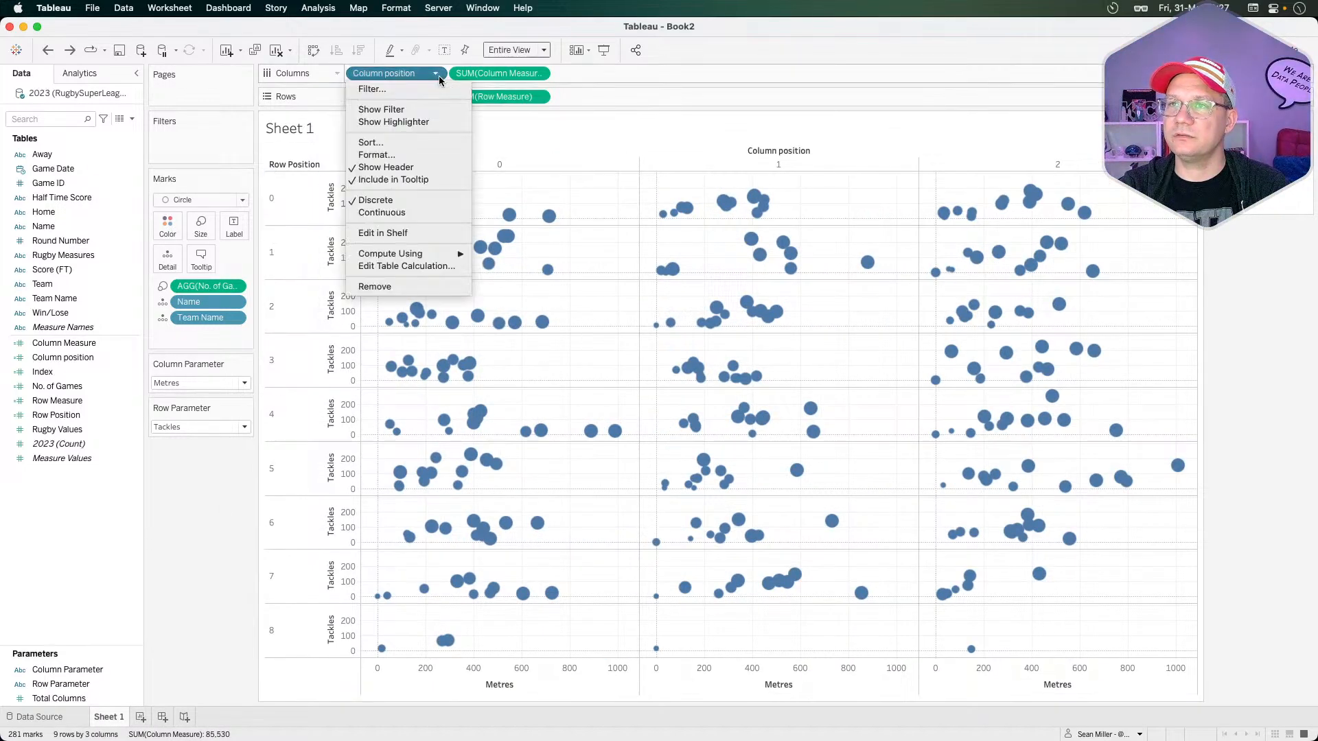
left_click(410, 266)
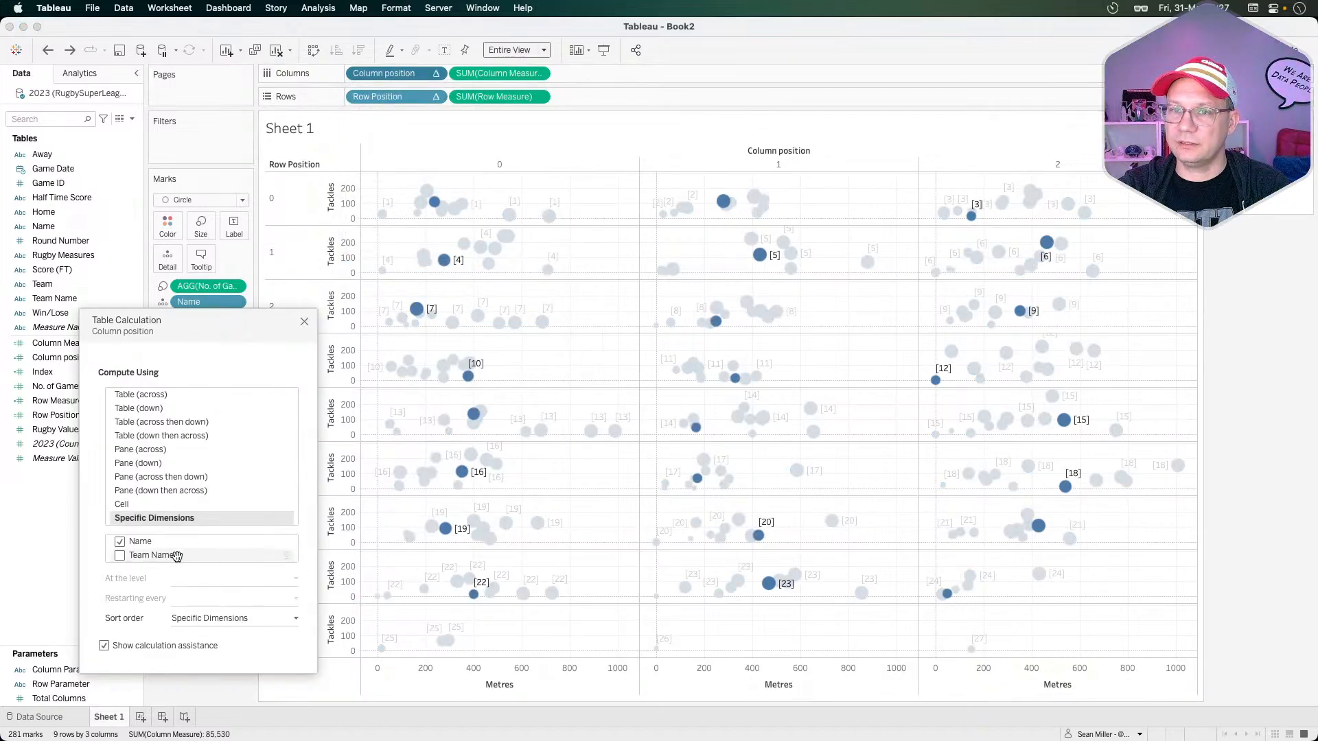
left_click(120, 555)
left_click_drag(136, 555, 138, 540)
left_click(198, 580)
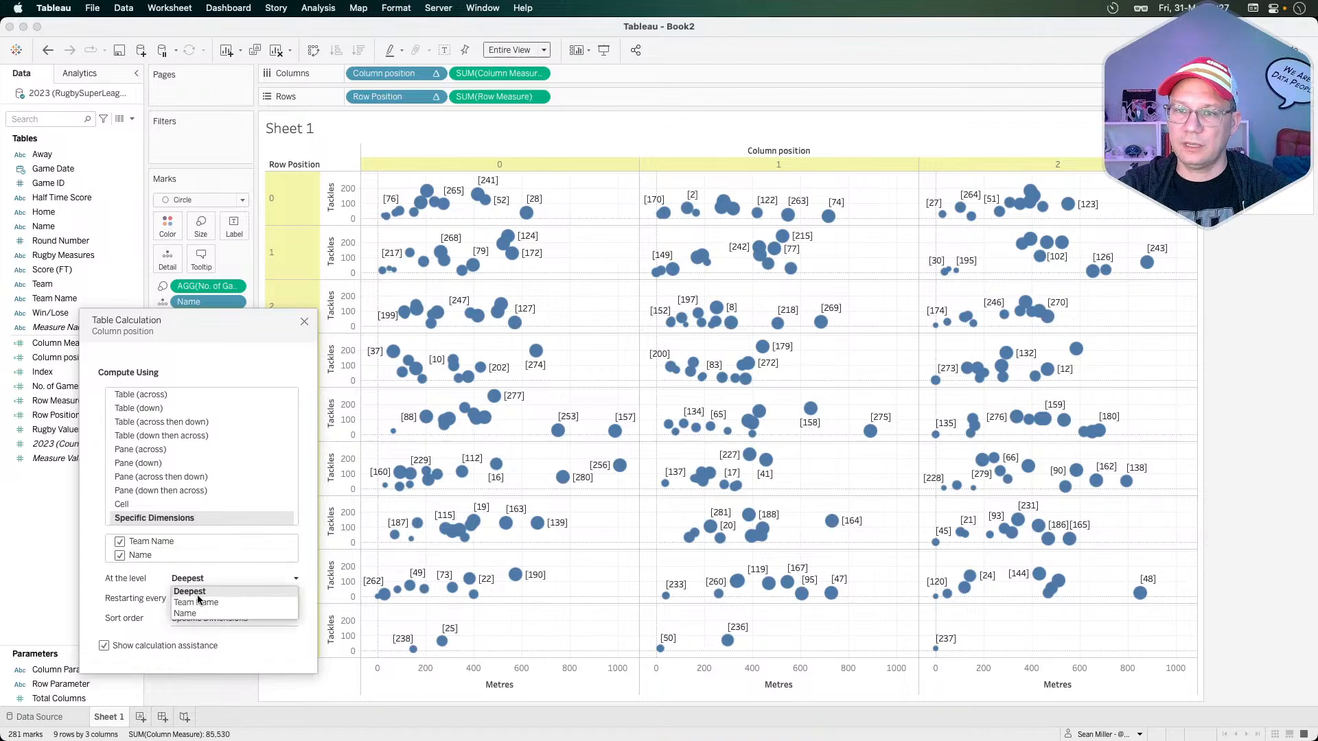
left_click(197, 602)
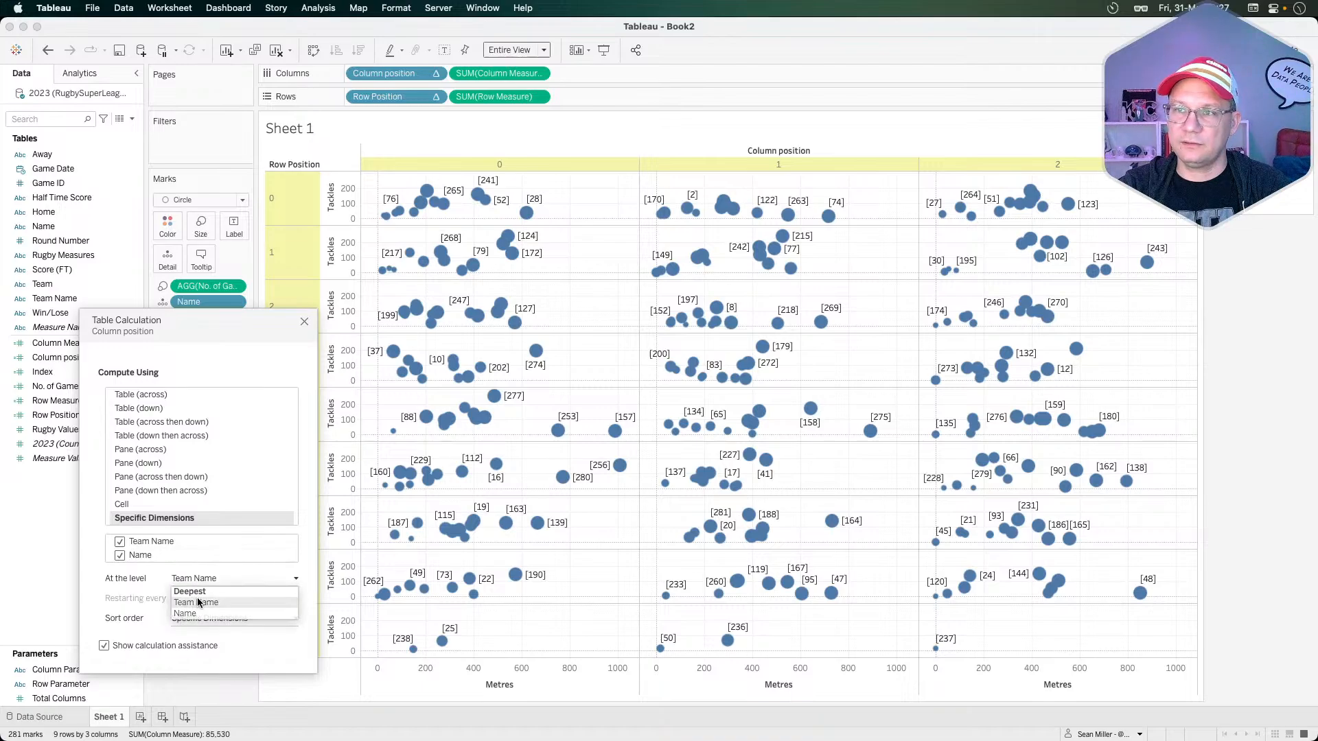
left_click(306, 322)
- Set the Row Position table calculation to compute using Team Name and Name, in that order, at the level of Team Name
left_click(435, 96)
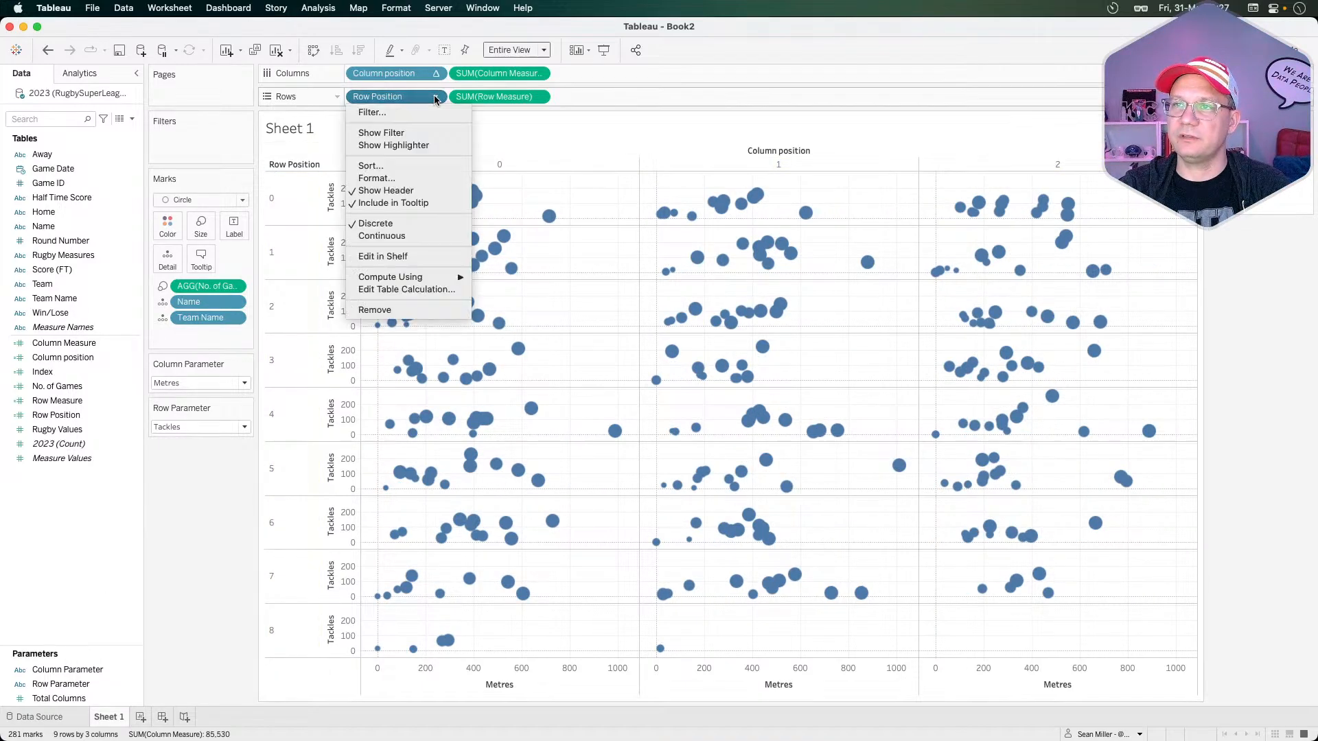
left_click(389, 290)
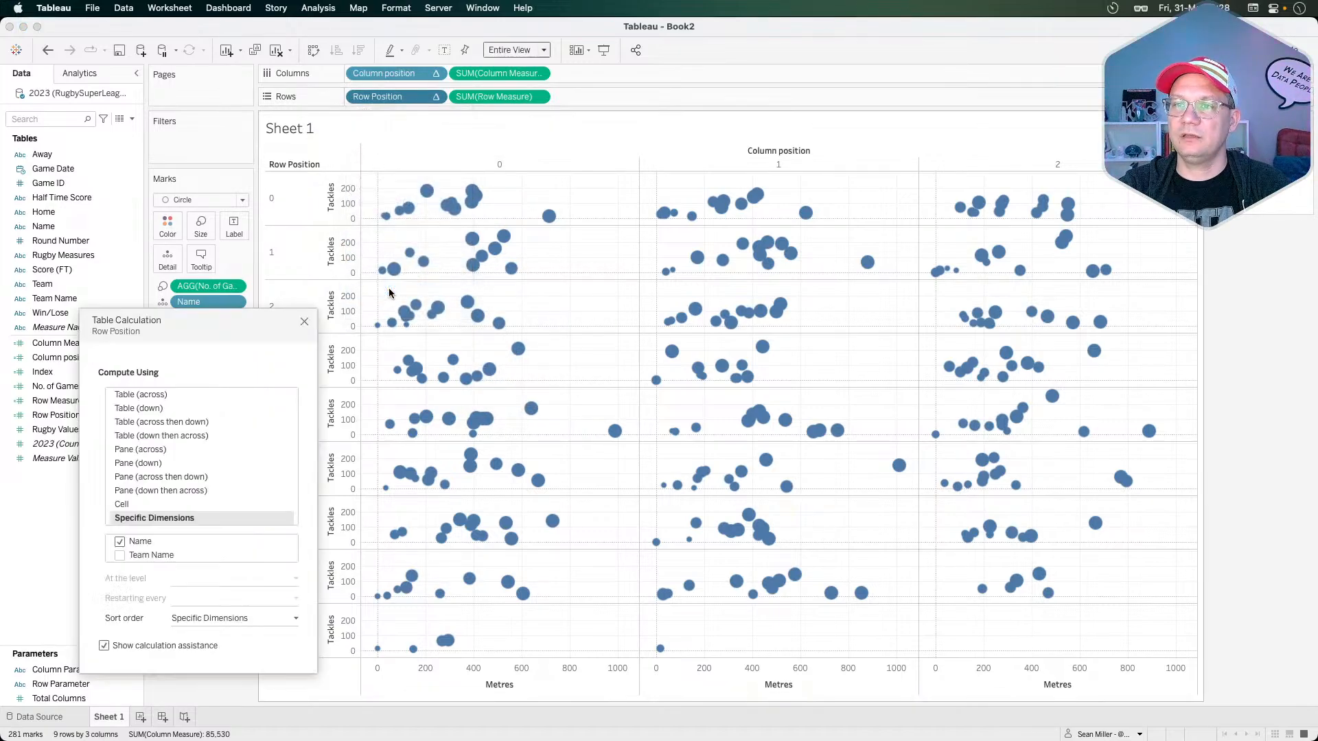
left_click(120, 554)
left_click_drag(150, 554, 152, 538)
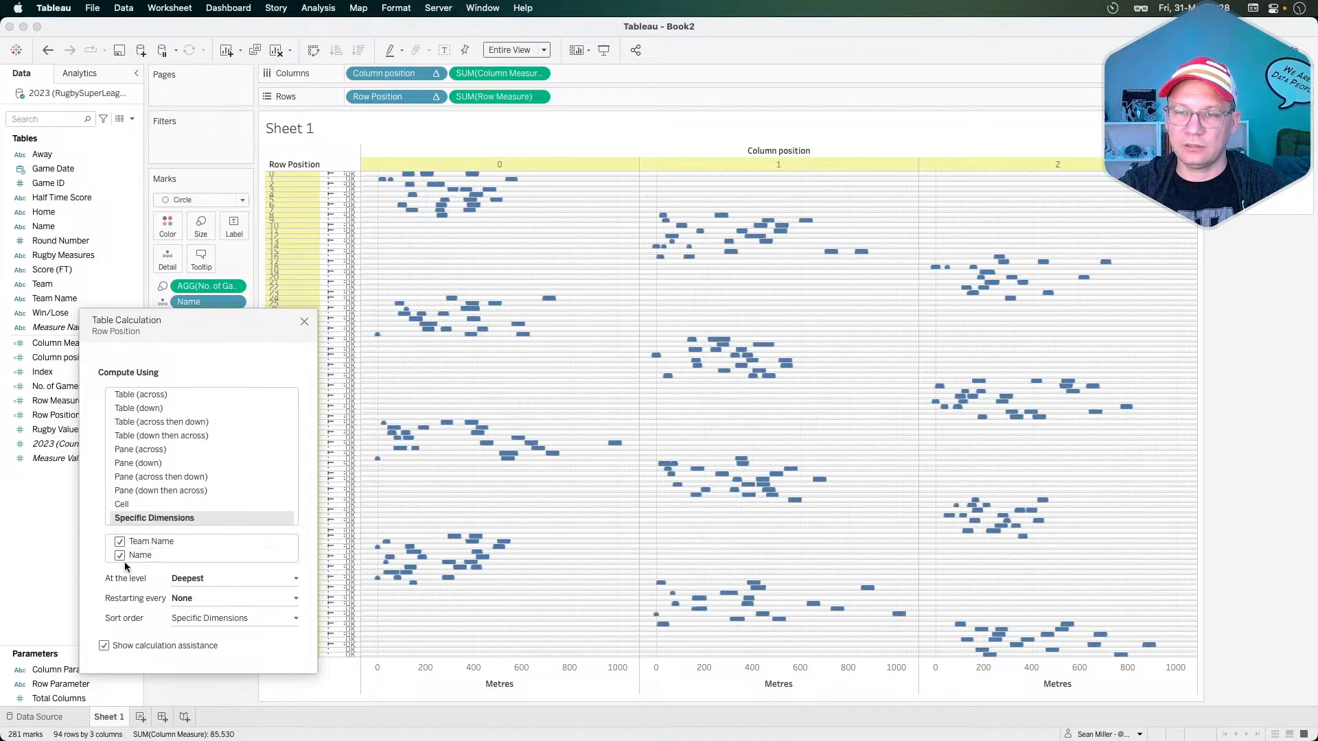
left_click(202, 579)
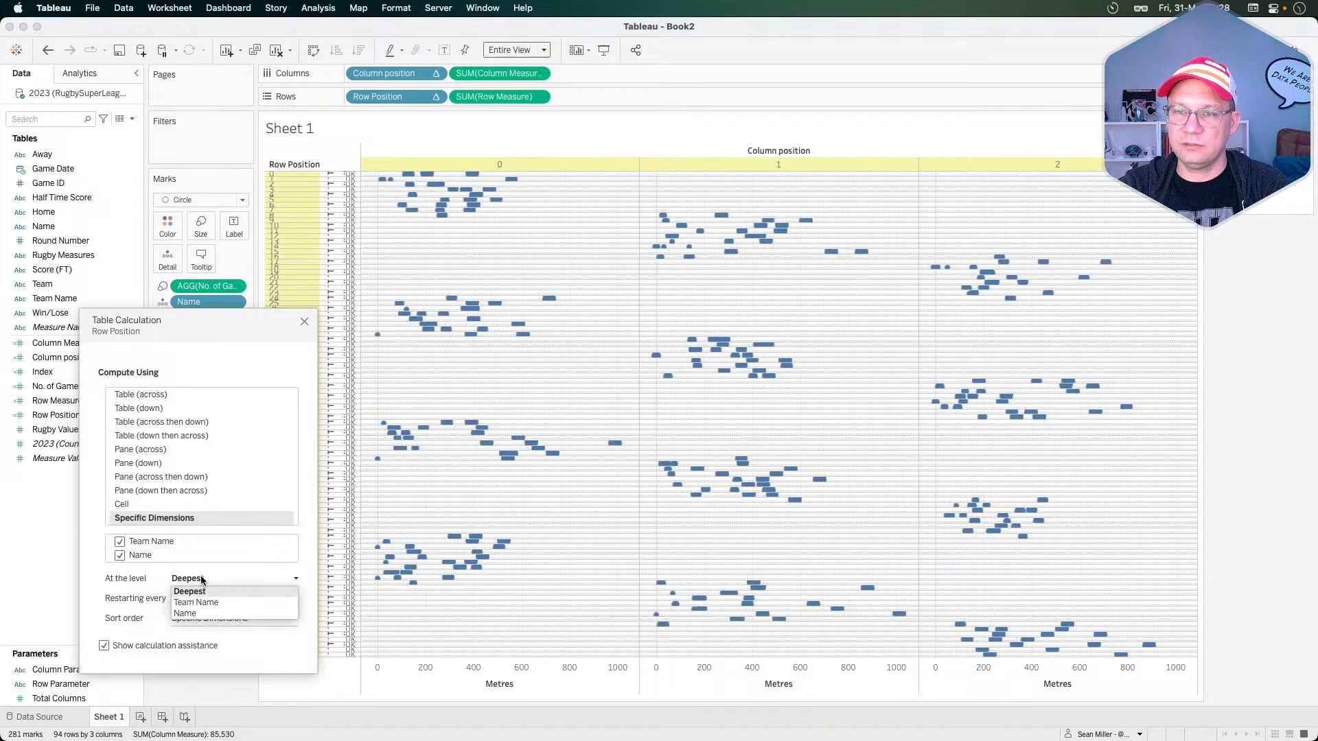
left_click(204, 602)
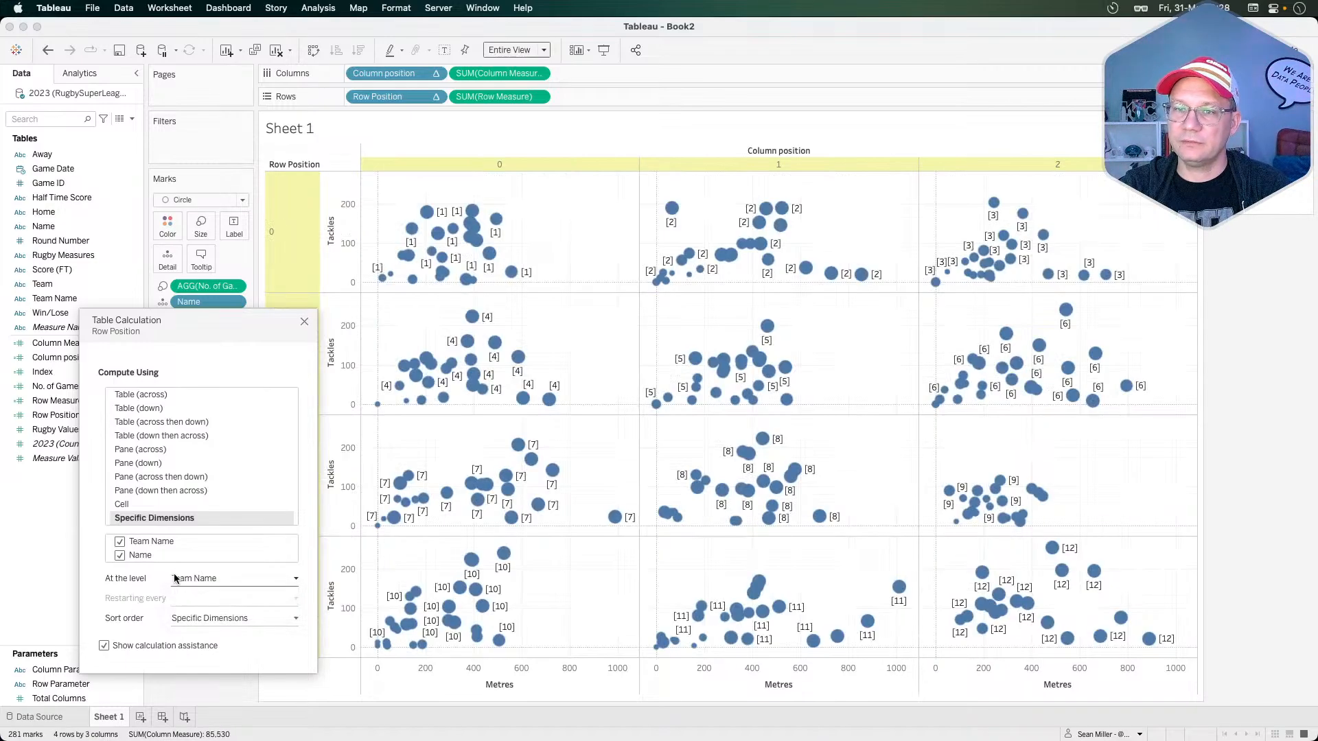
mouse_move(748, 490)
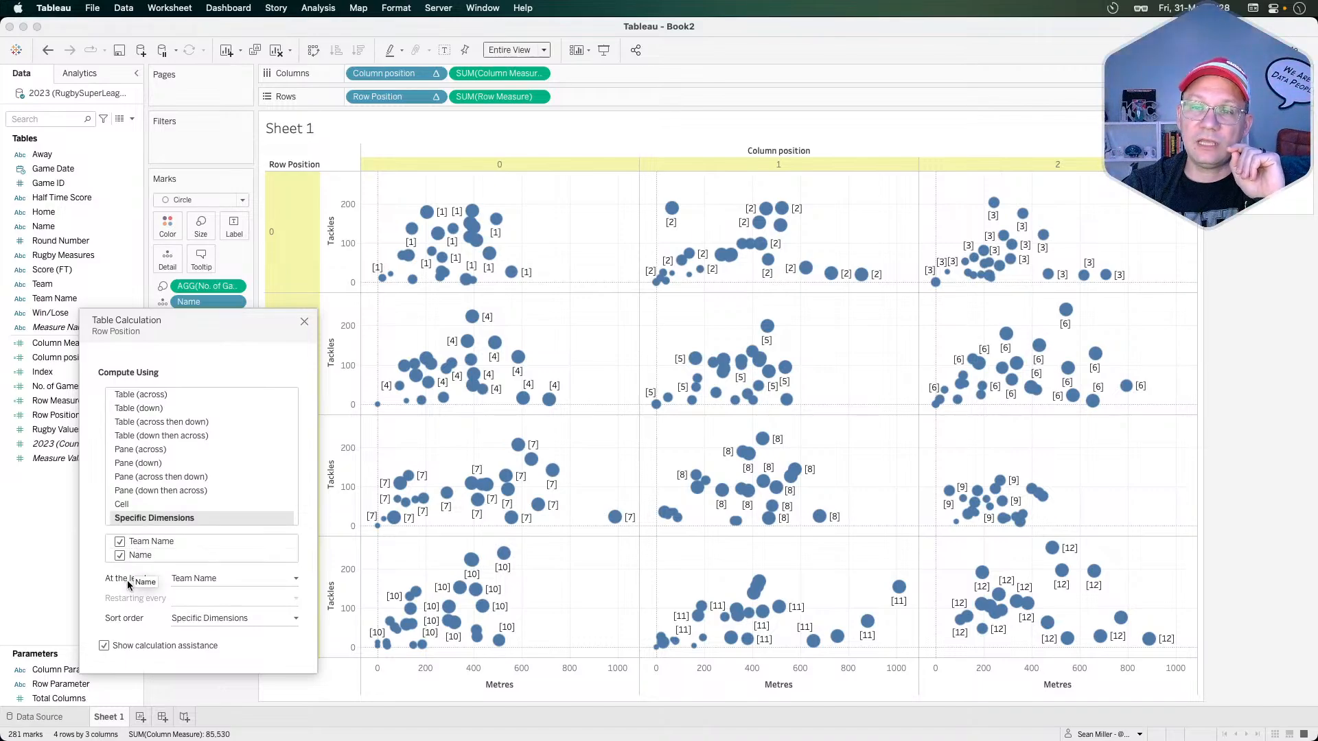
left_click(216, 583)
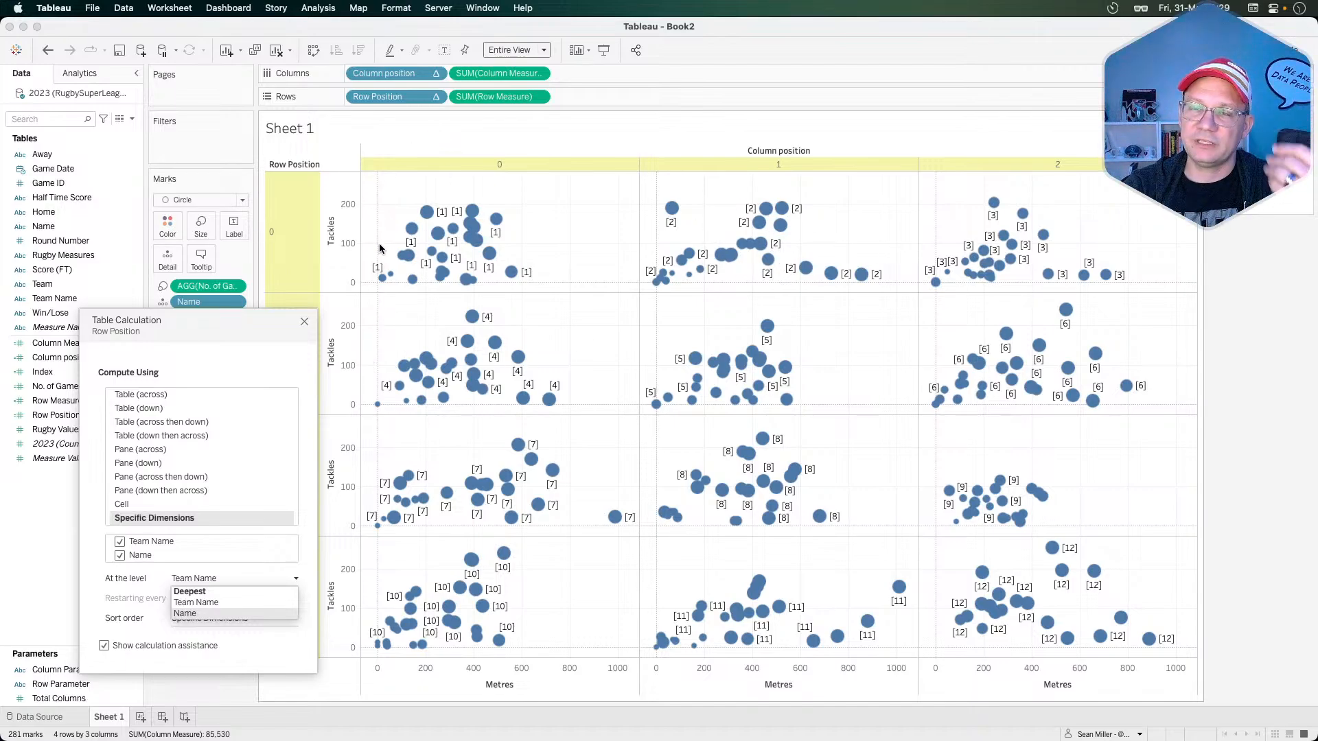
left_click(304, 325)
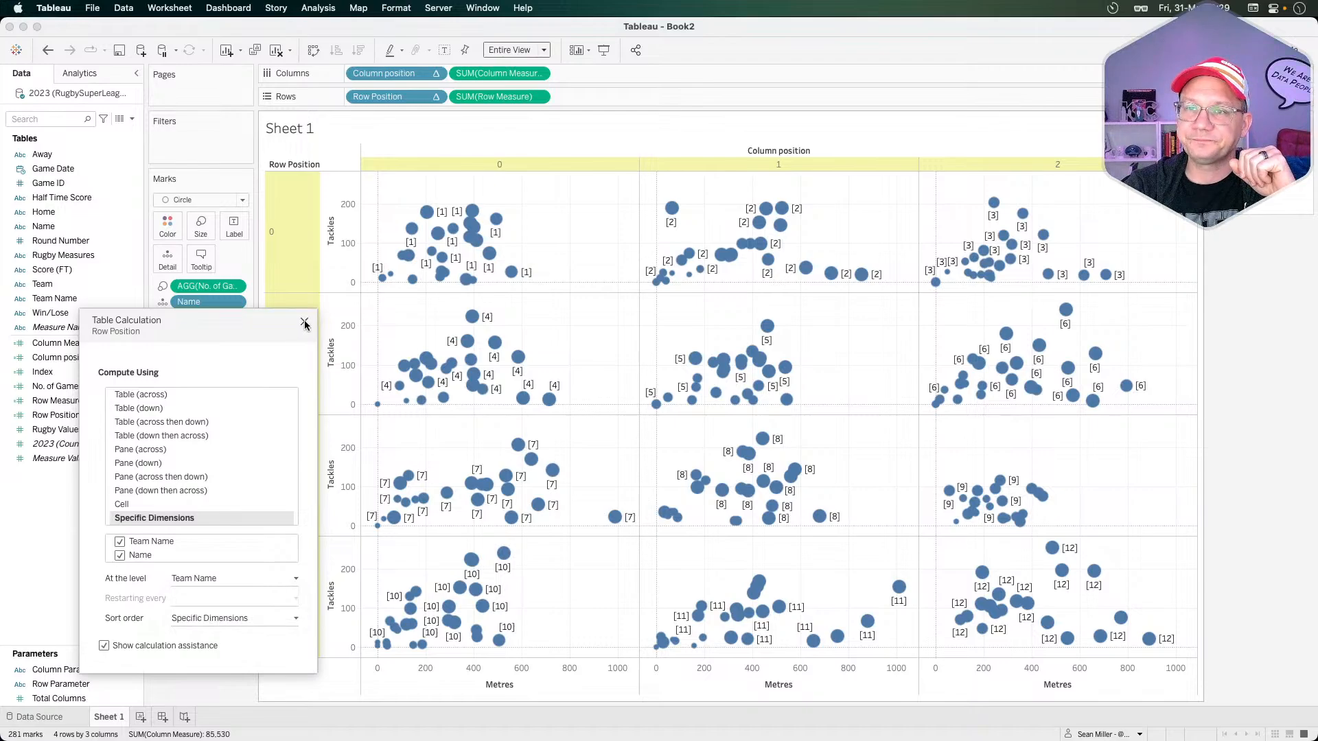
left_click(304, 323)
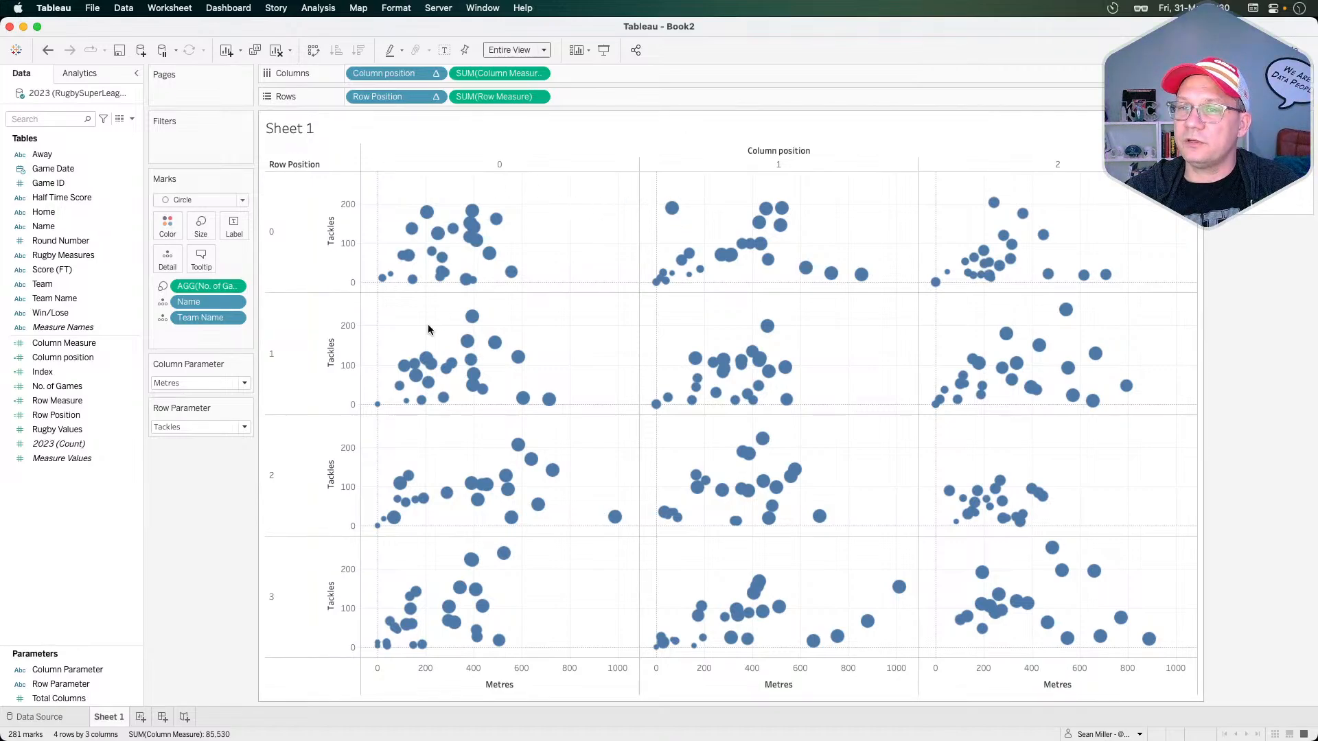
- Switch to Chrome, close the trellis chart and blog post pages, and examine the target chart on the #WOW2023 Week 13 page
key("super+Tab")
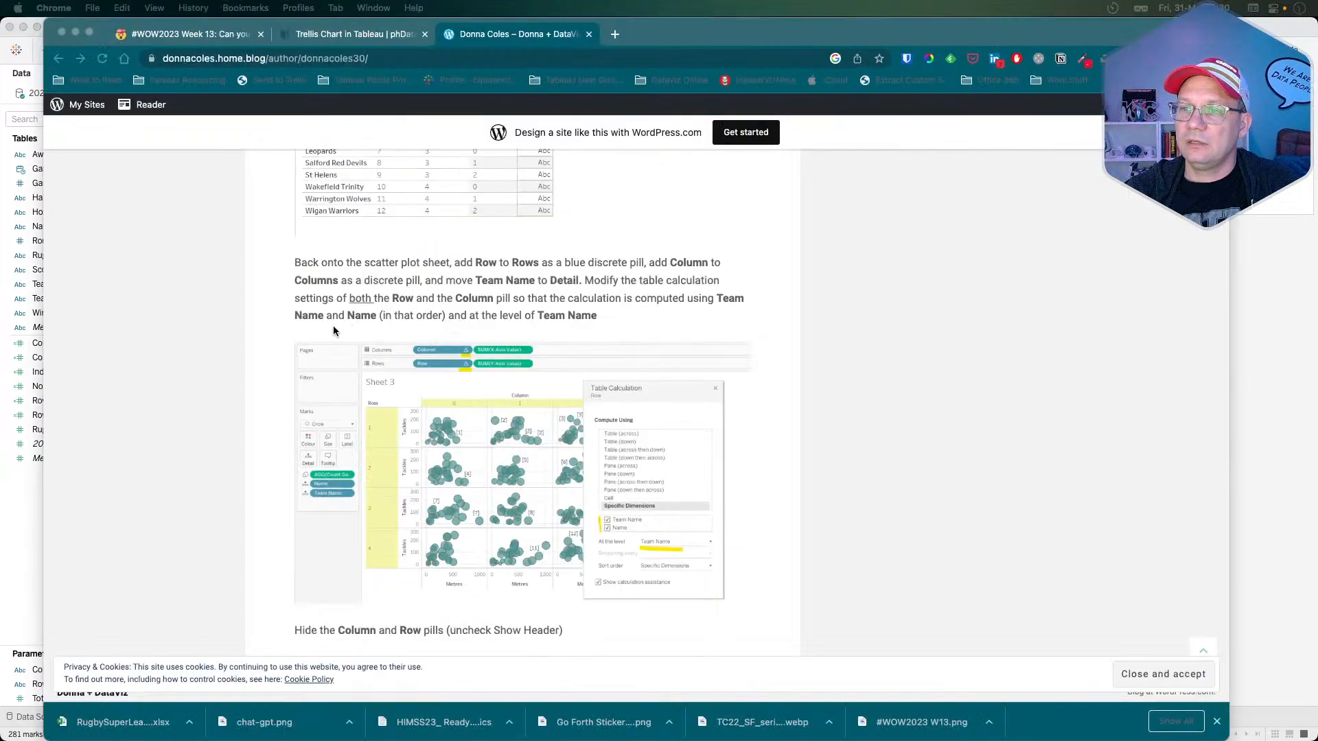
scroll(307, 378, "up", 1)
left_click(196, 35)
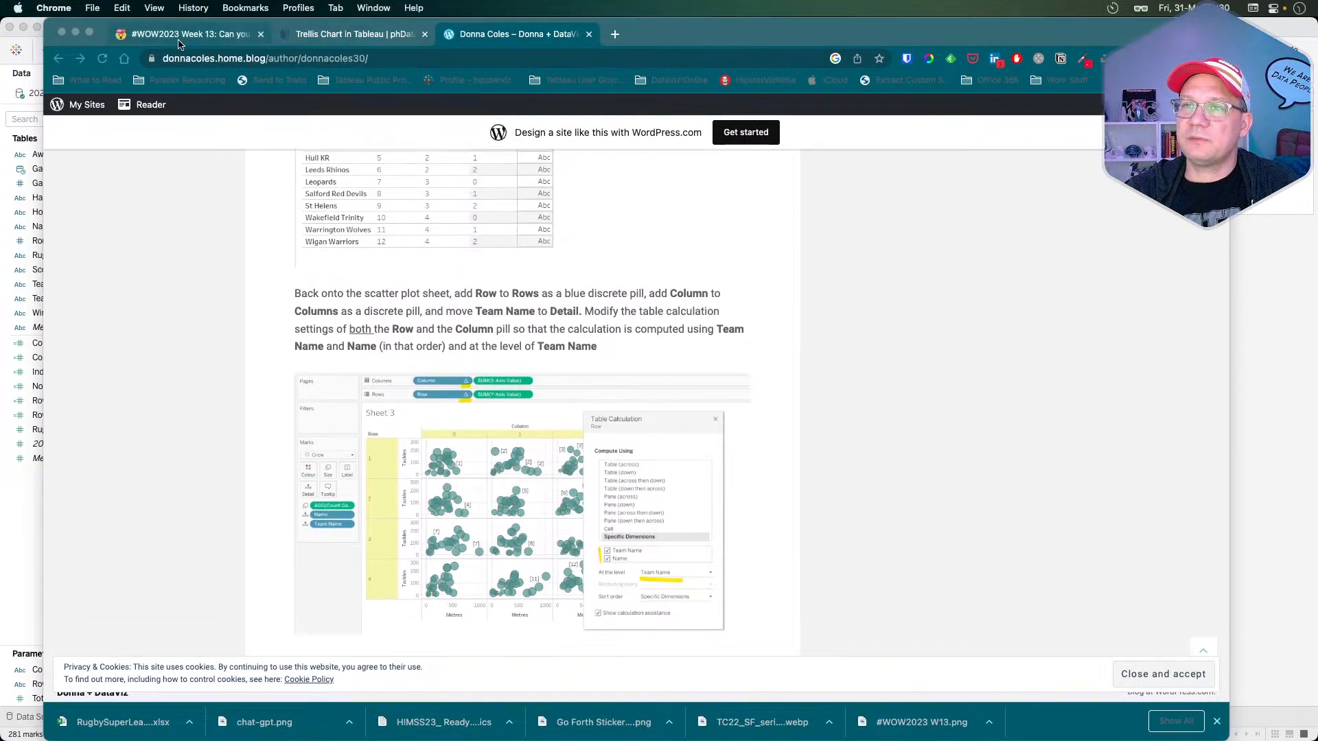
left_click(426, 34)
left_click(426, 34)
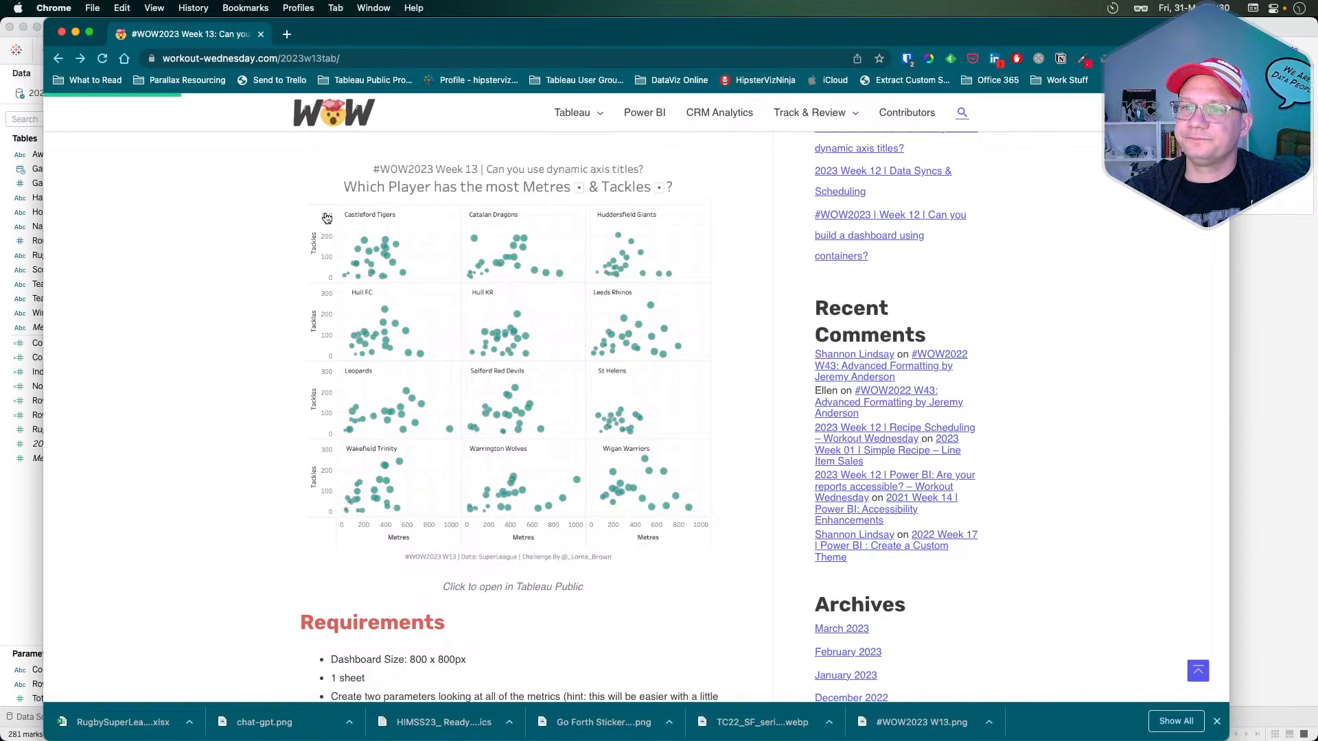
scroll(264, 403, "up", 3)
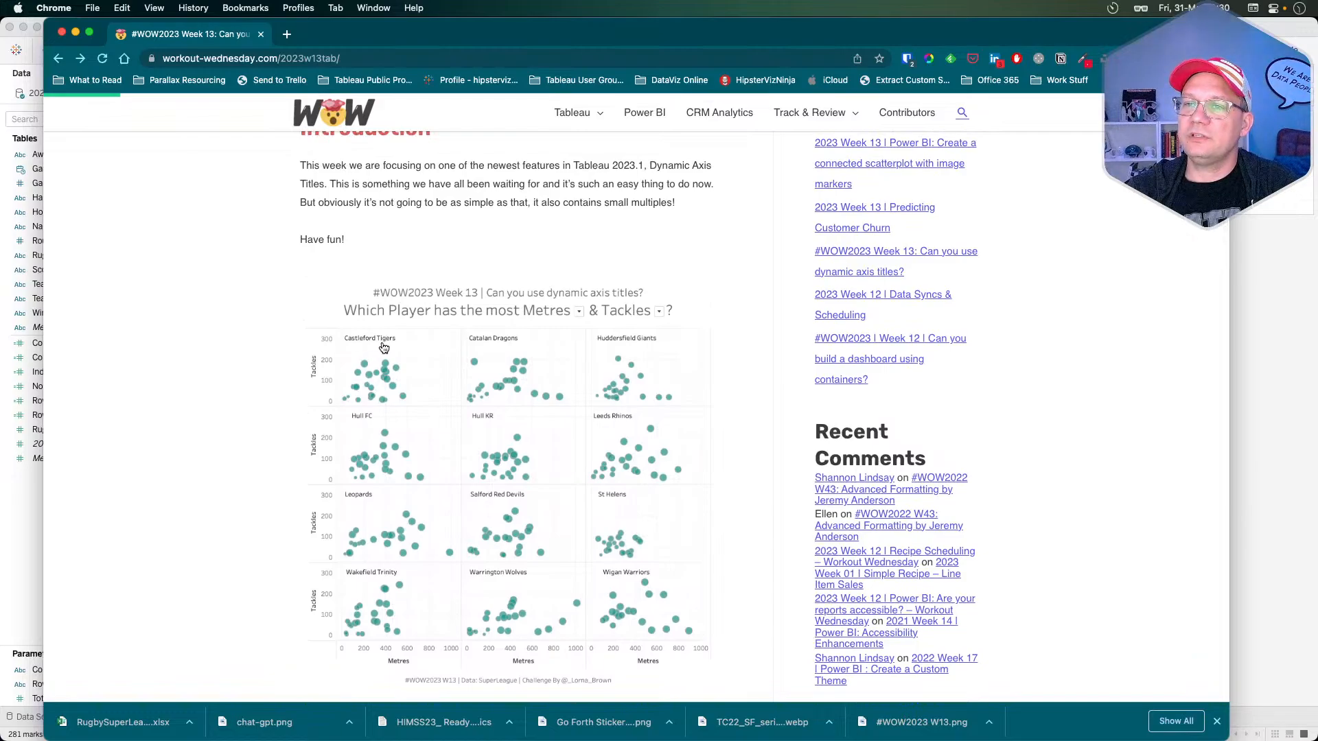
- Open the challenge chart's Tableau Public page in a new tab and examine the layout and team name labels of its panels
right_click(363, 343)
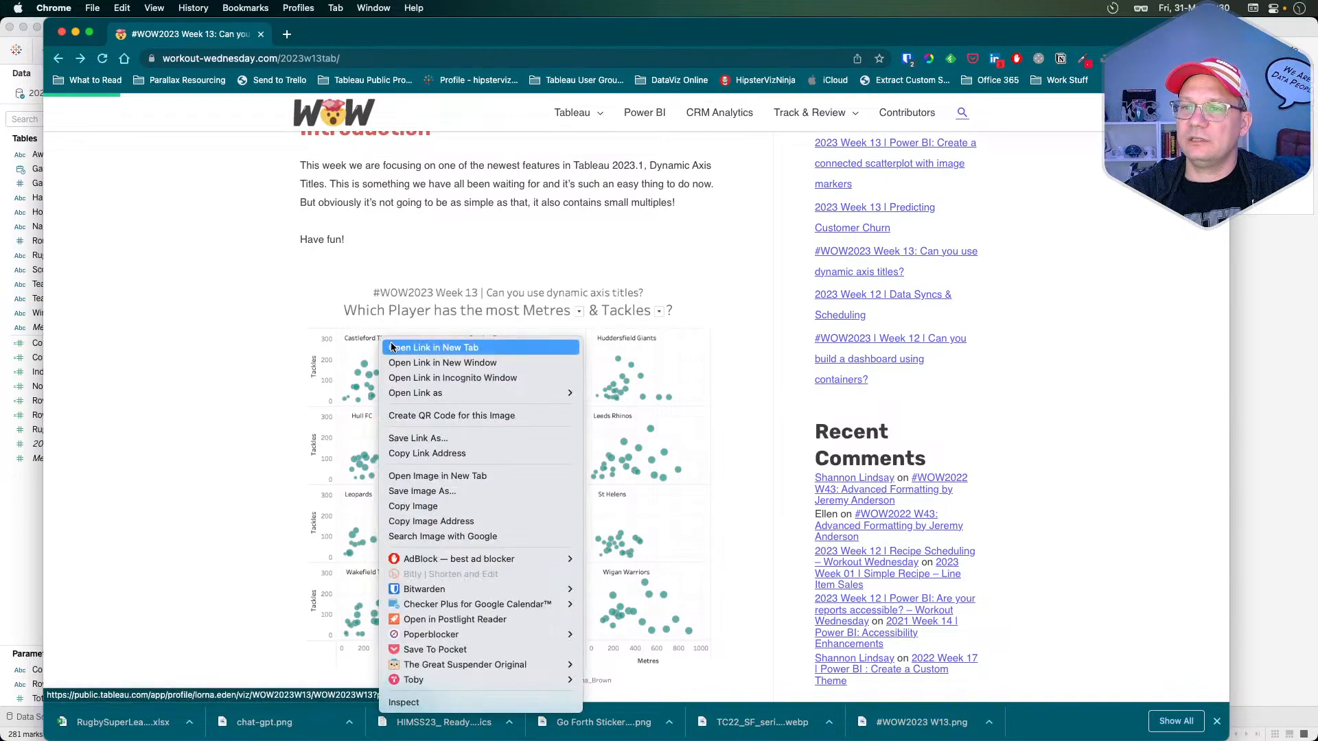
left_click(388, 344)
left_click(331, 32)
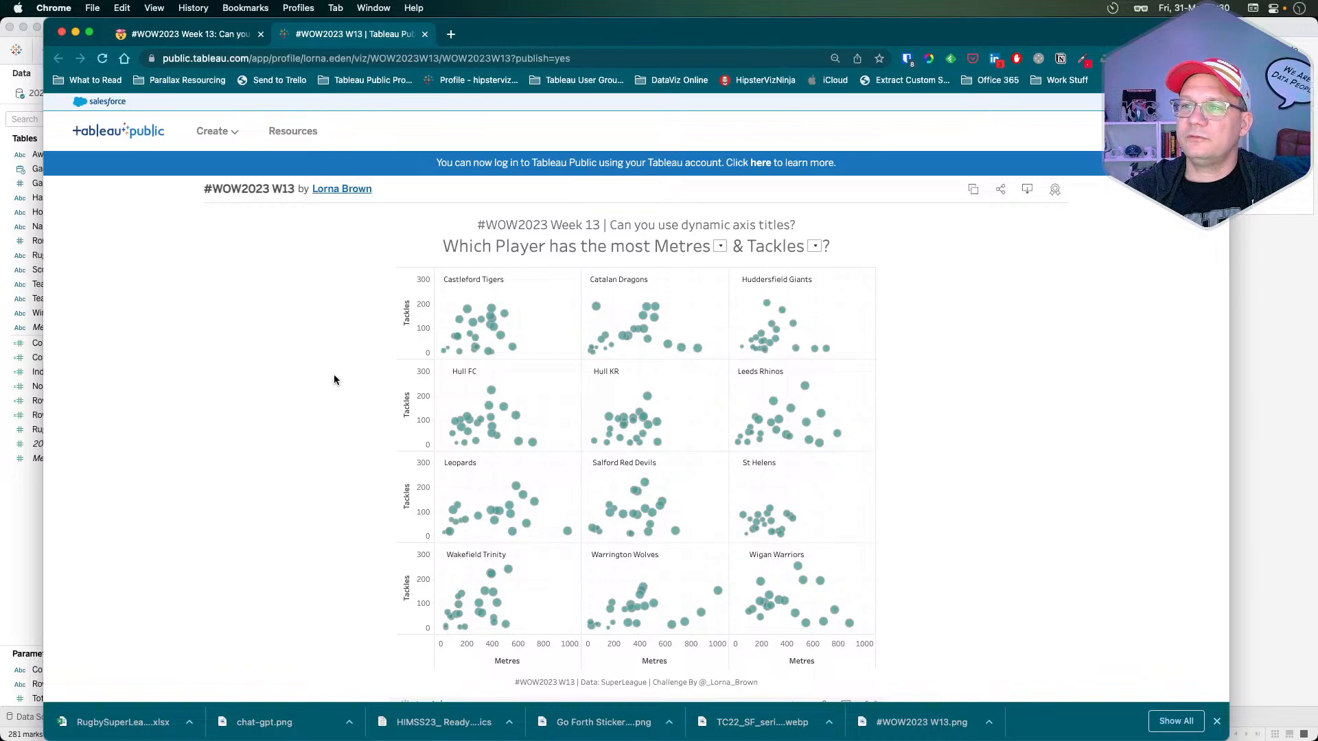
- Switch to Tableau and start a new calculated field with the formula WINDOW_MAX(SUM([Column Measure]))
key("super+Tab")
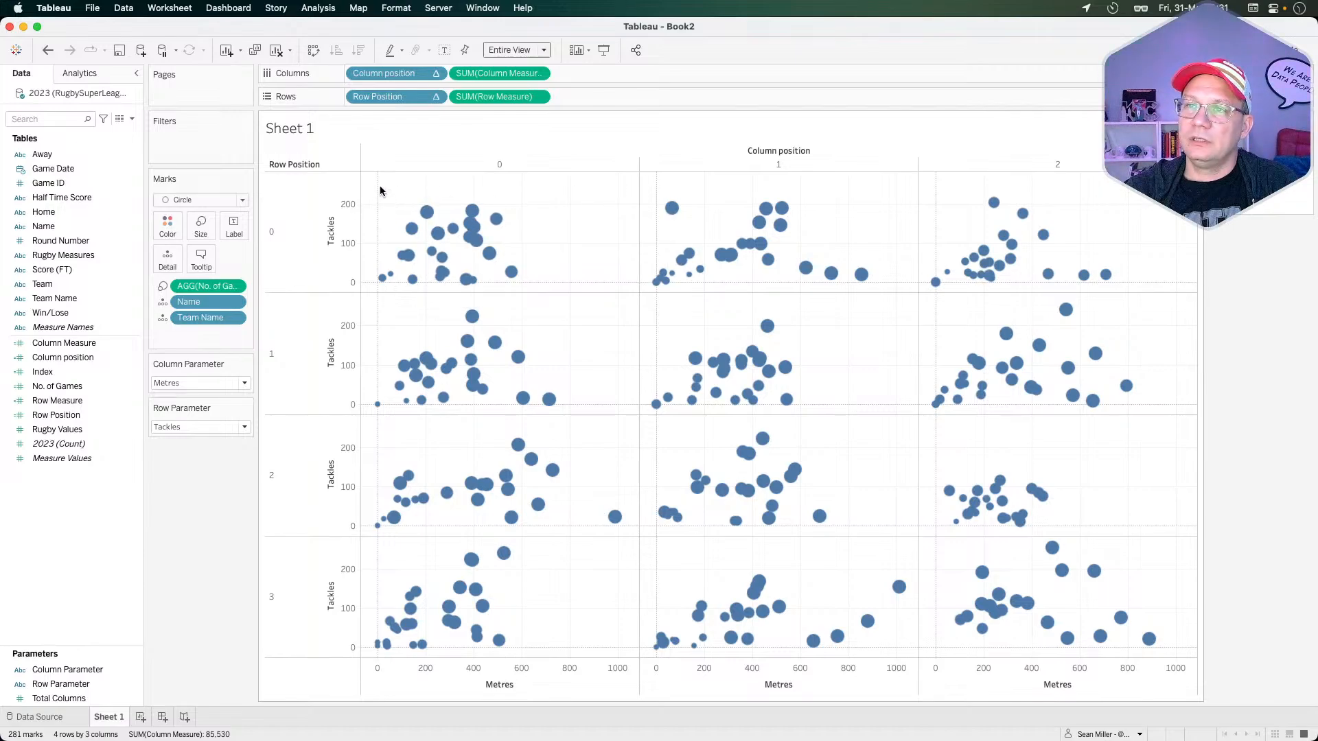
right_click(65, 525)
left_click(85, 533)
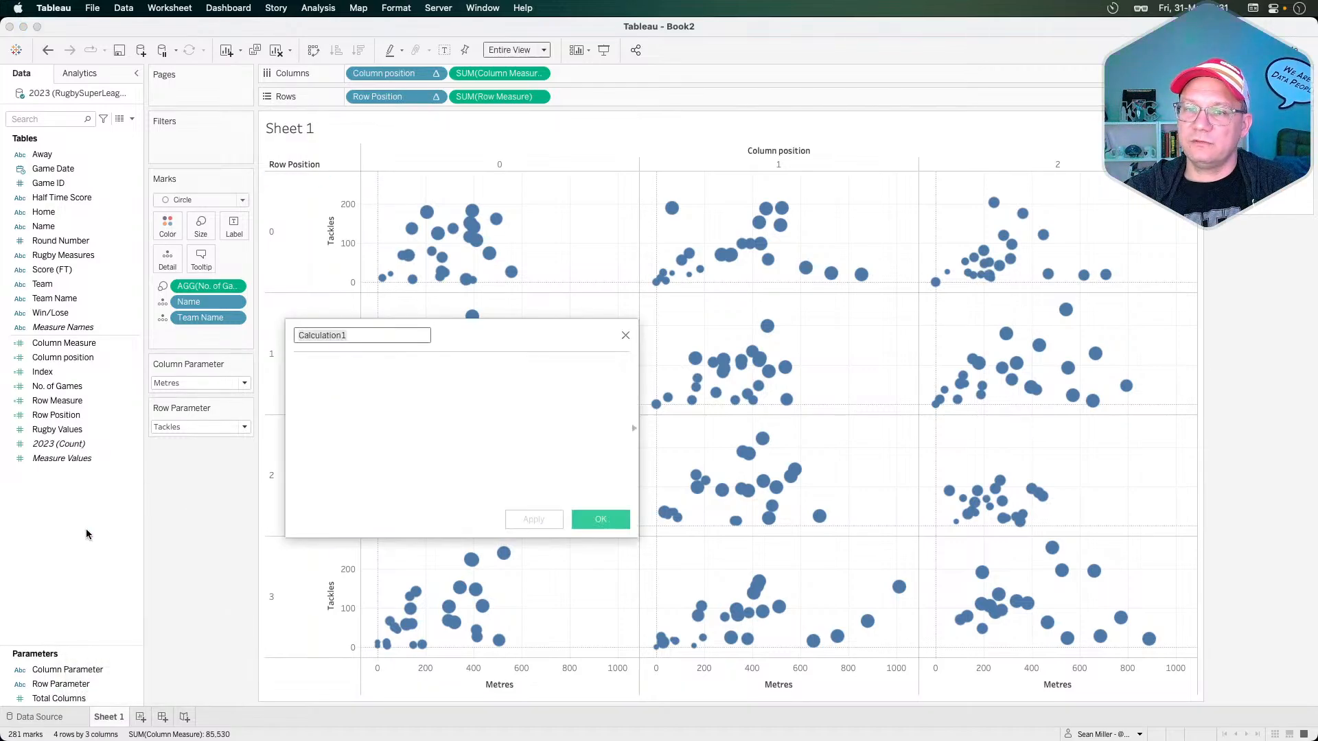
left_click(388, 396)
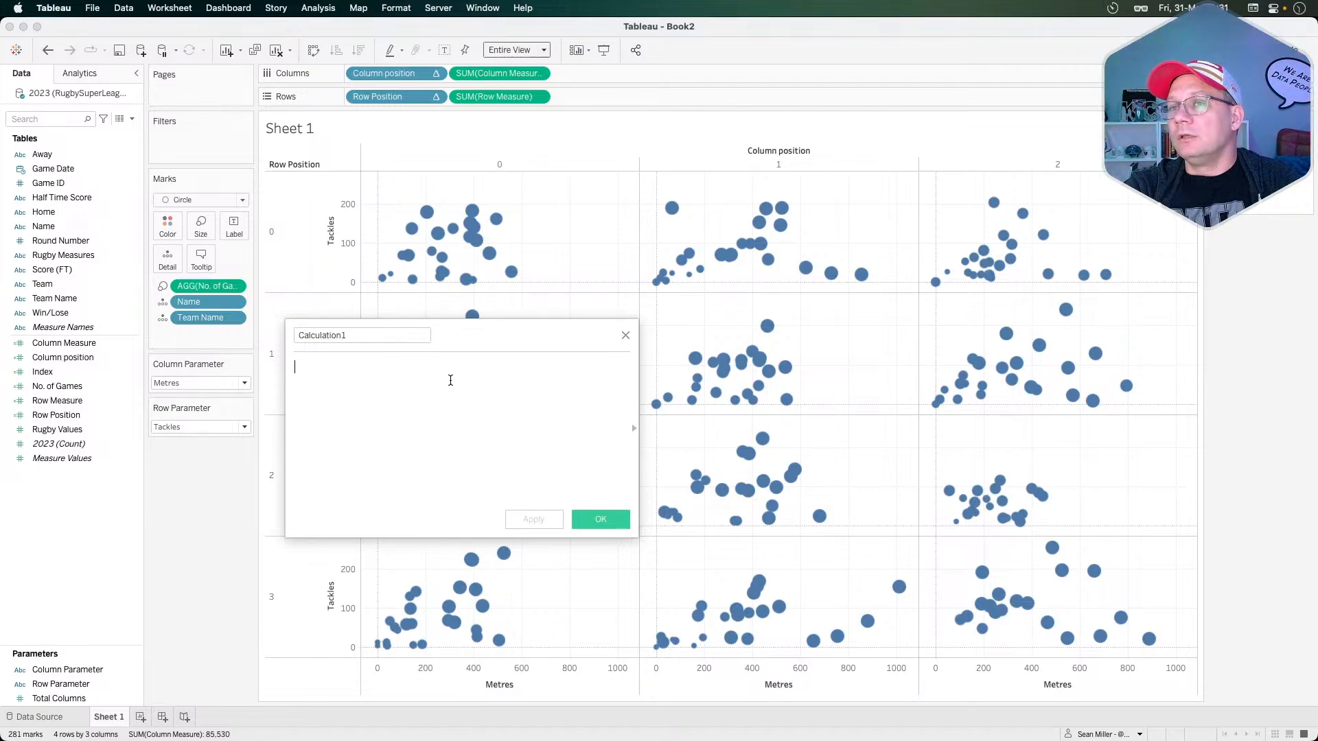
type("window_mi")
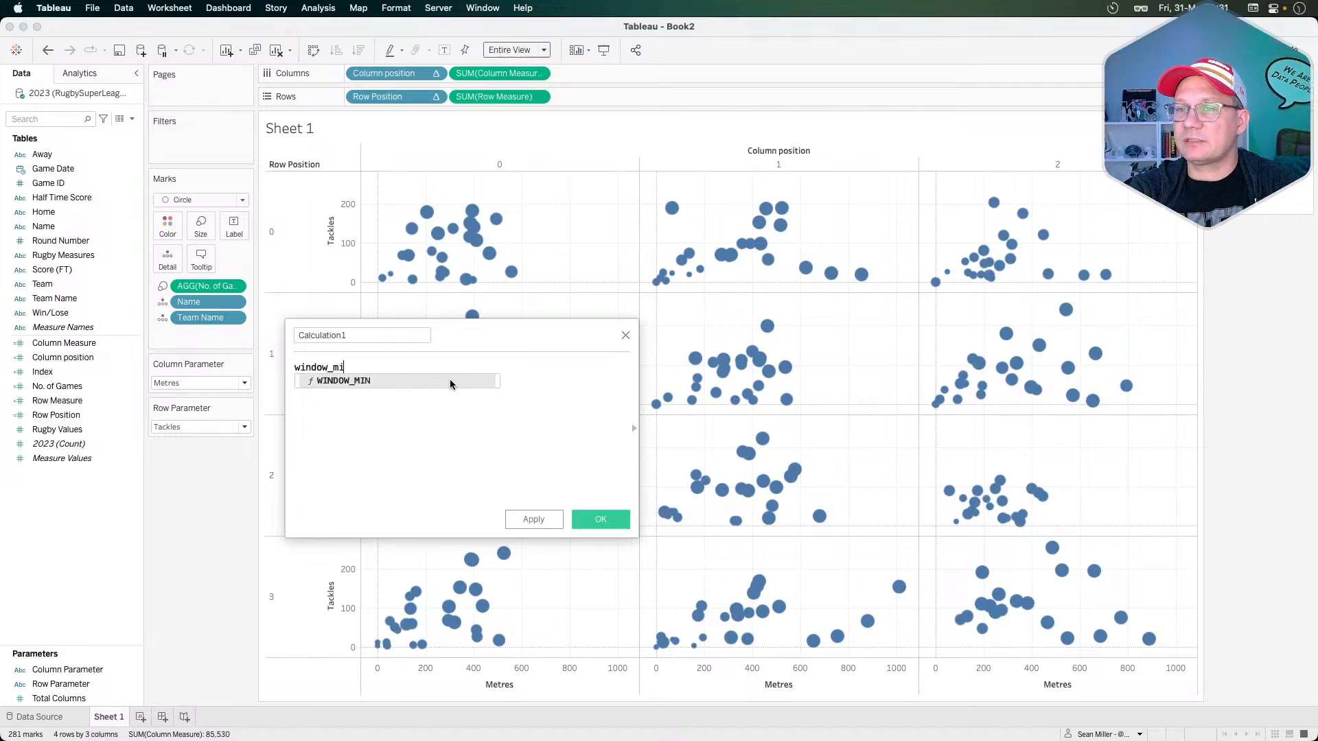
key("BackSpace")
type("ax")
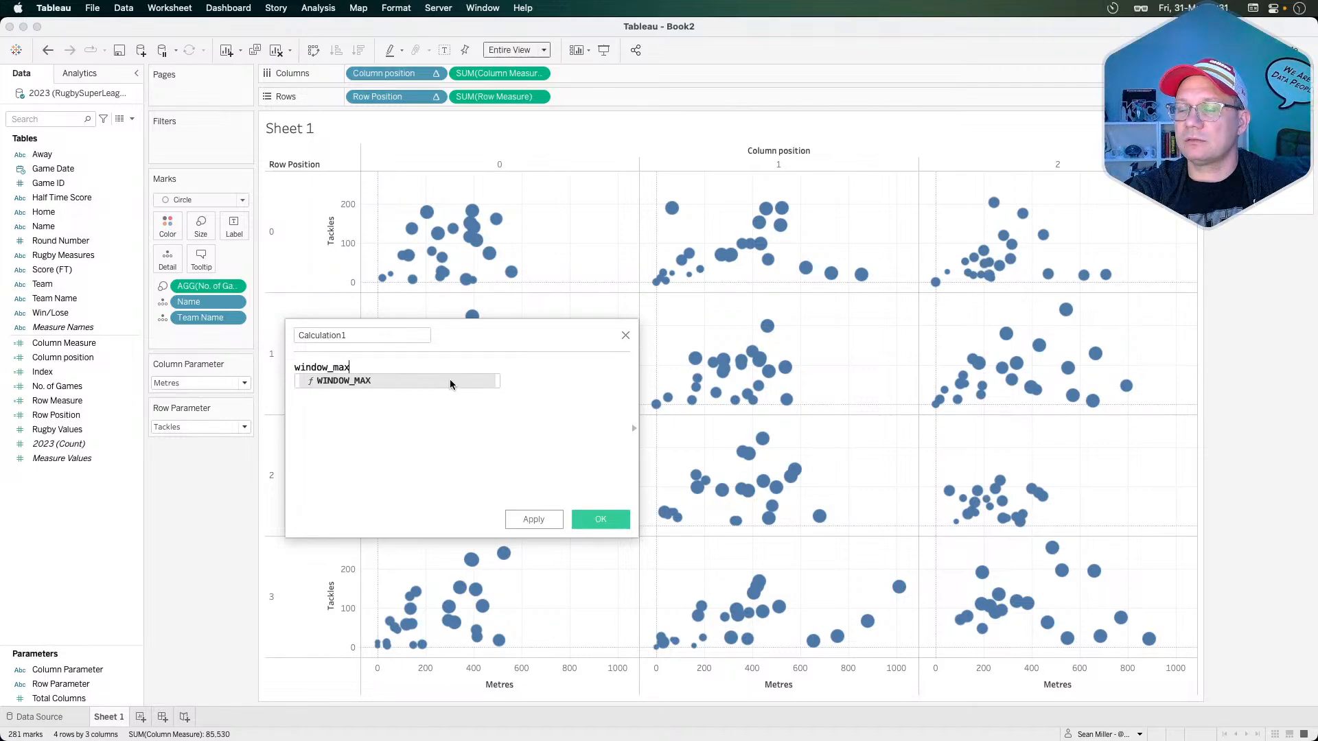
key("Return")
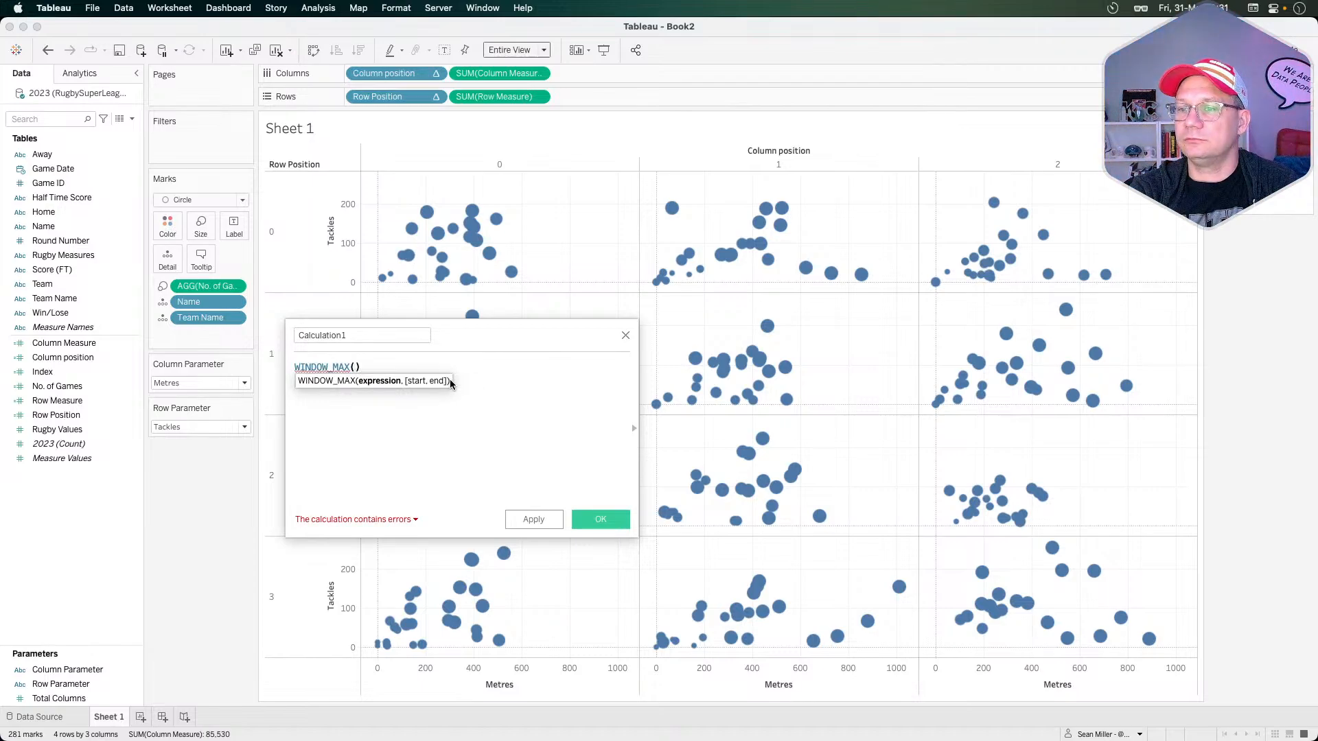
type("sum")
key("Return")
type("co")
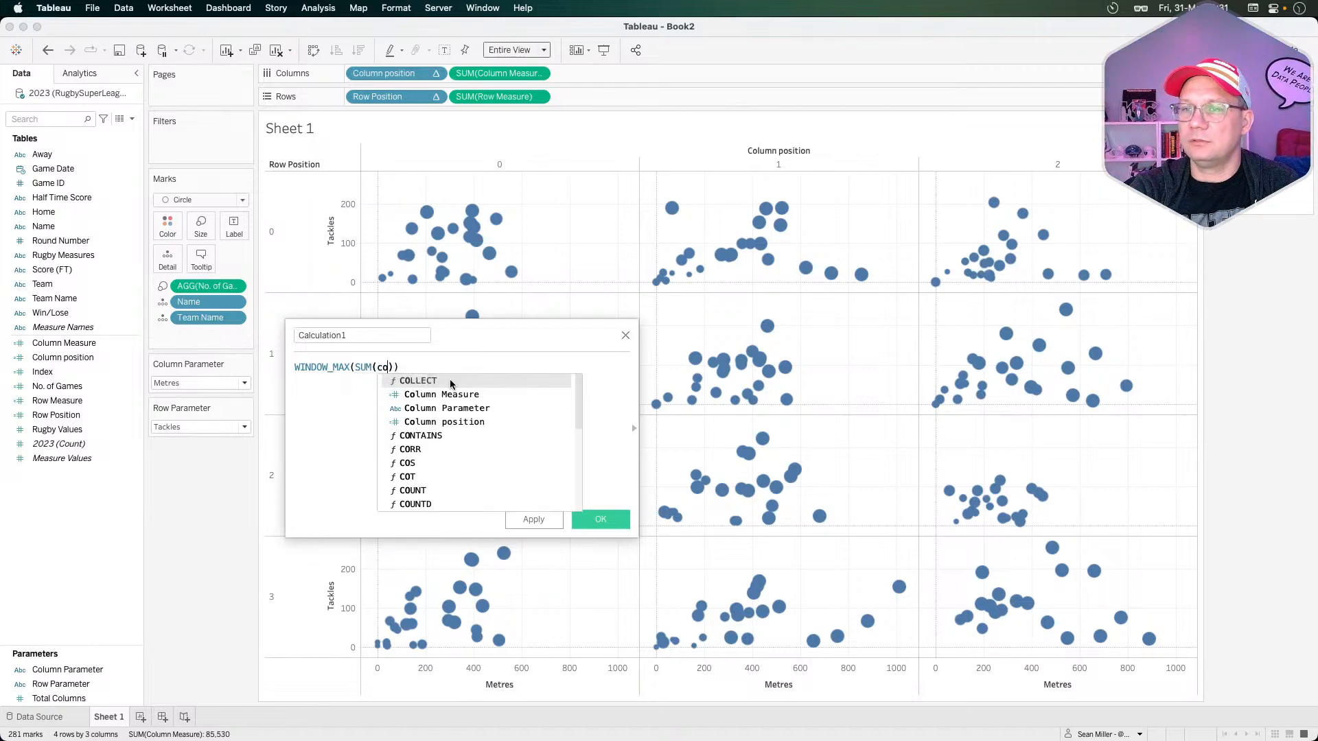
key("Down")
key("Return")
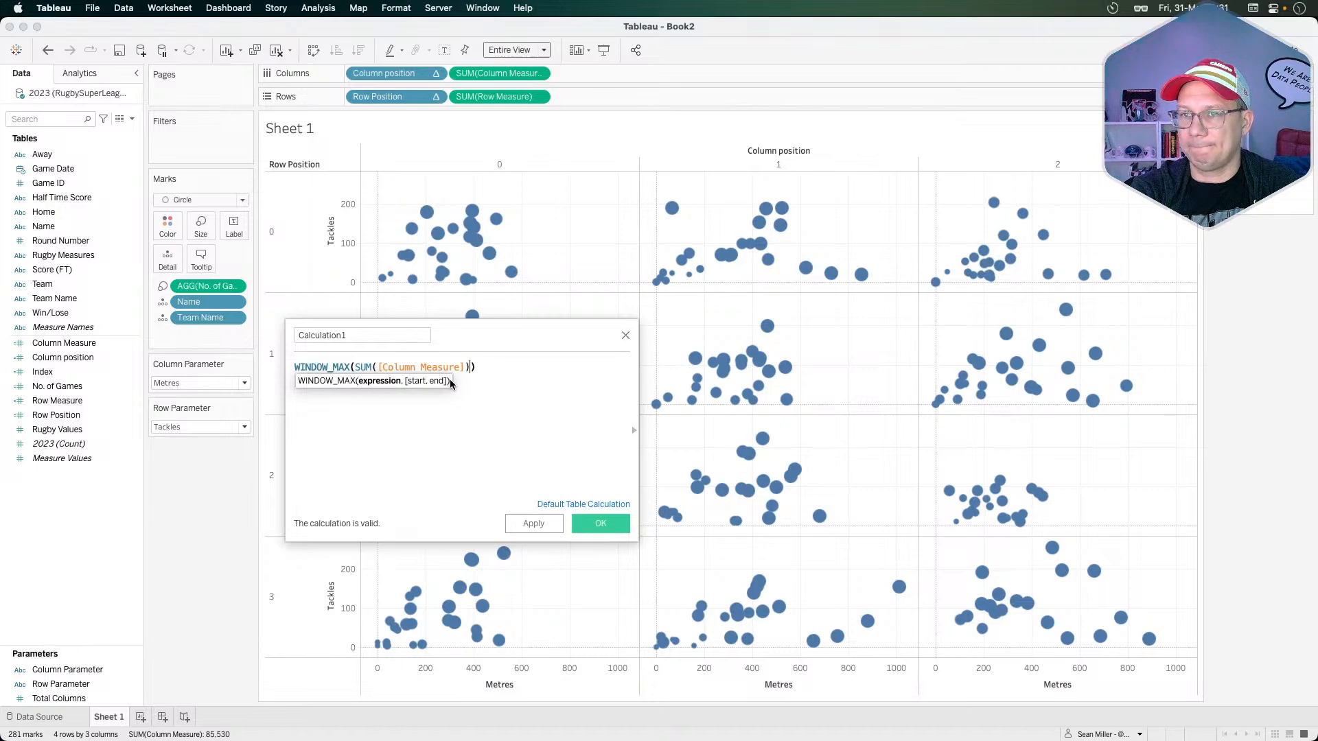
key("Right")
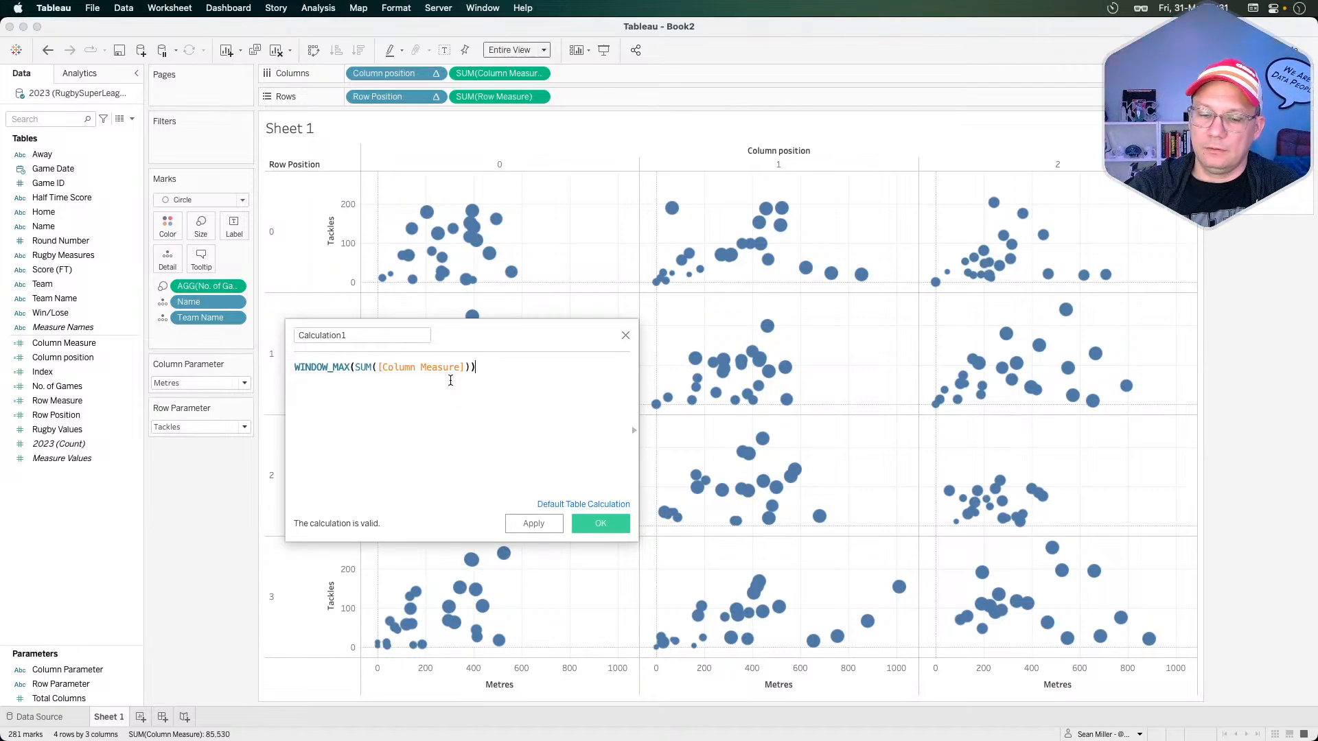
- Multiply the window maximum formula by 1.1 and save the calculated field
type("*")
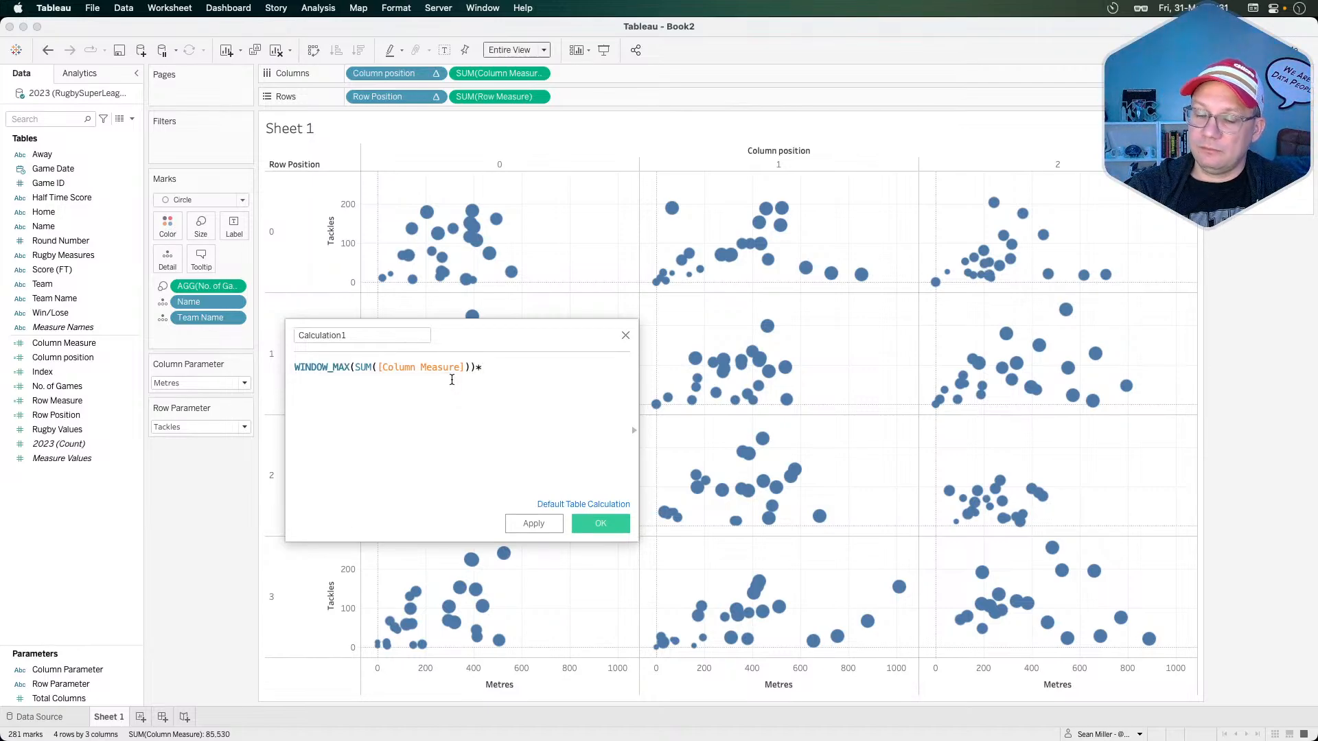
type("1.1")
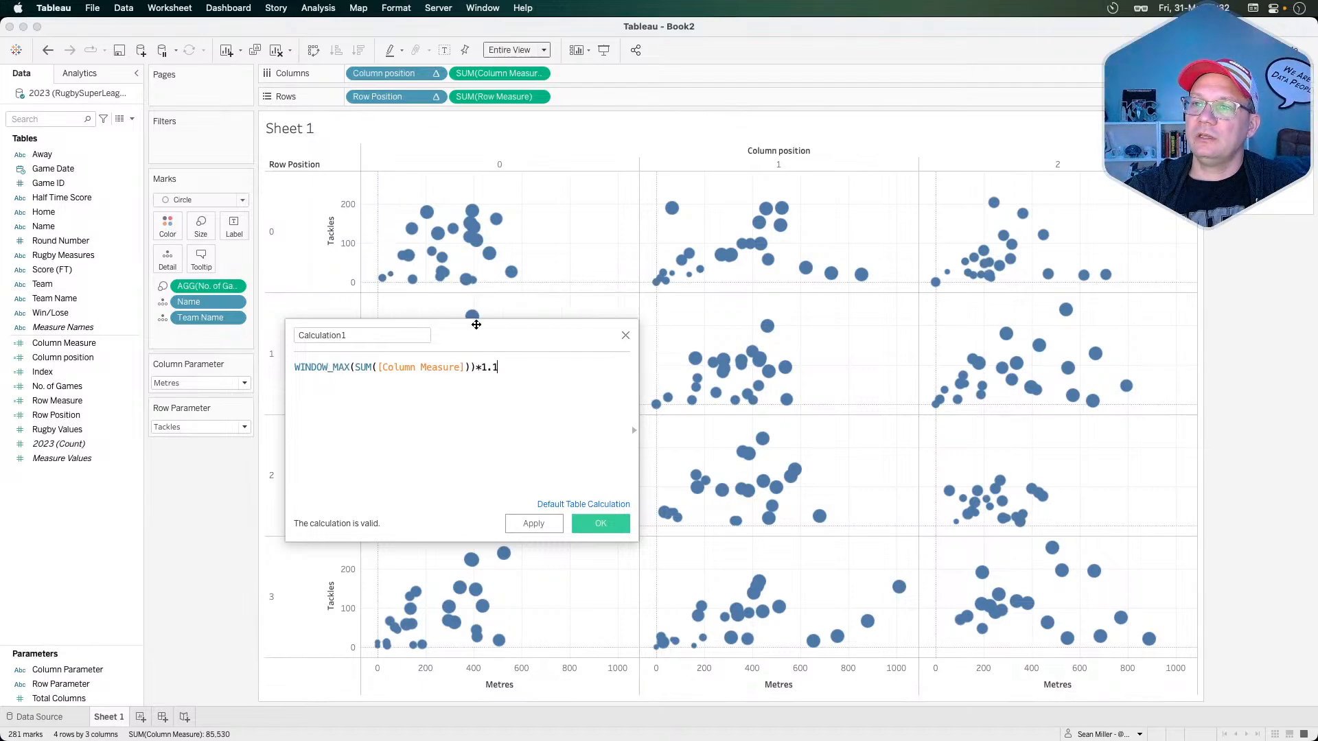
left_click_drag(425, 311, 193, 363)
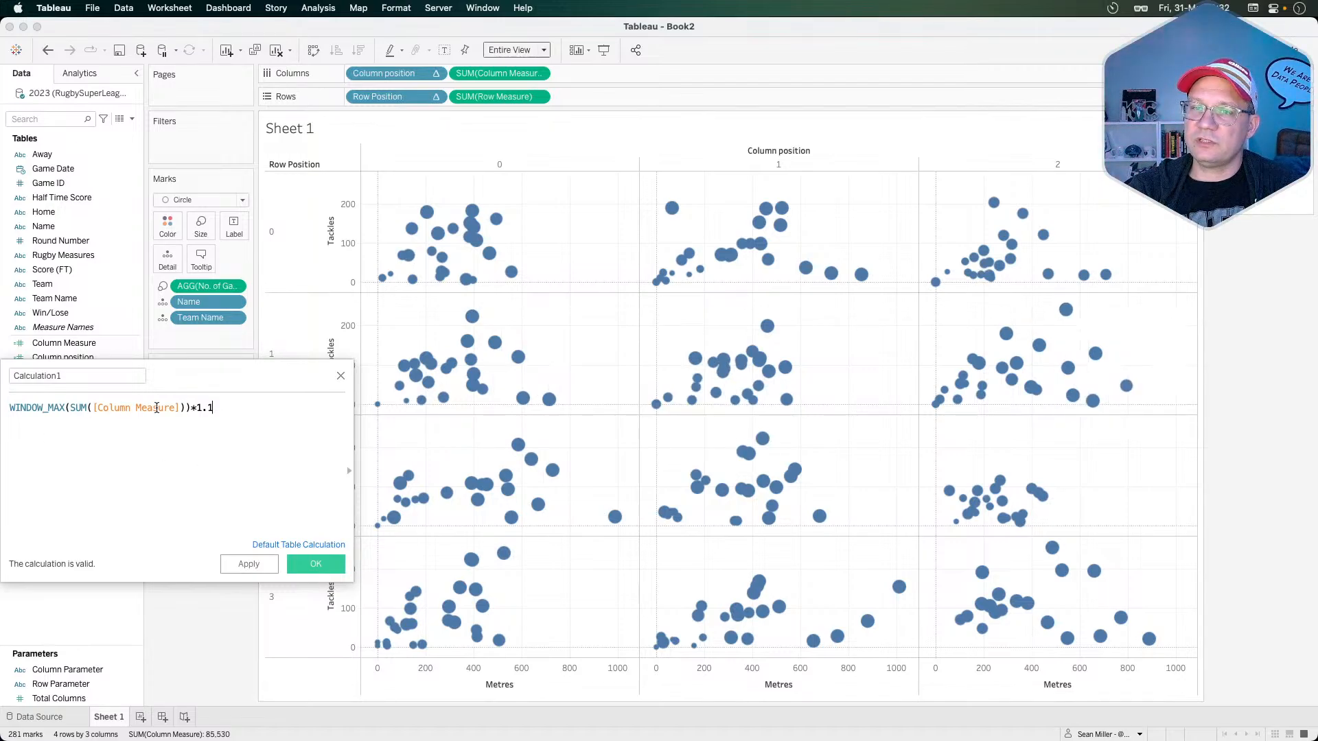
left_click(182, 408)
type(")")
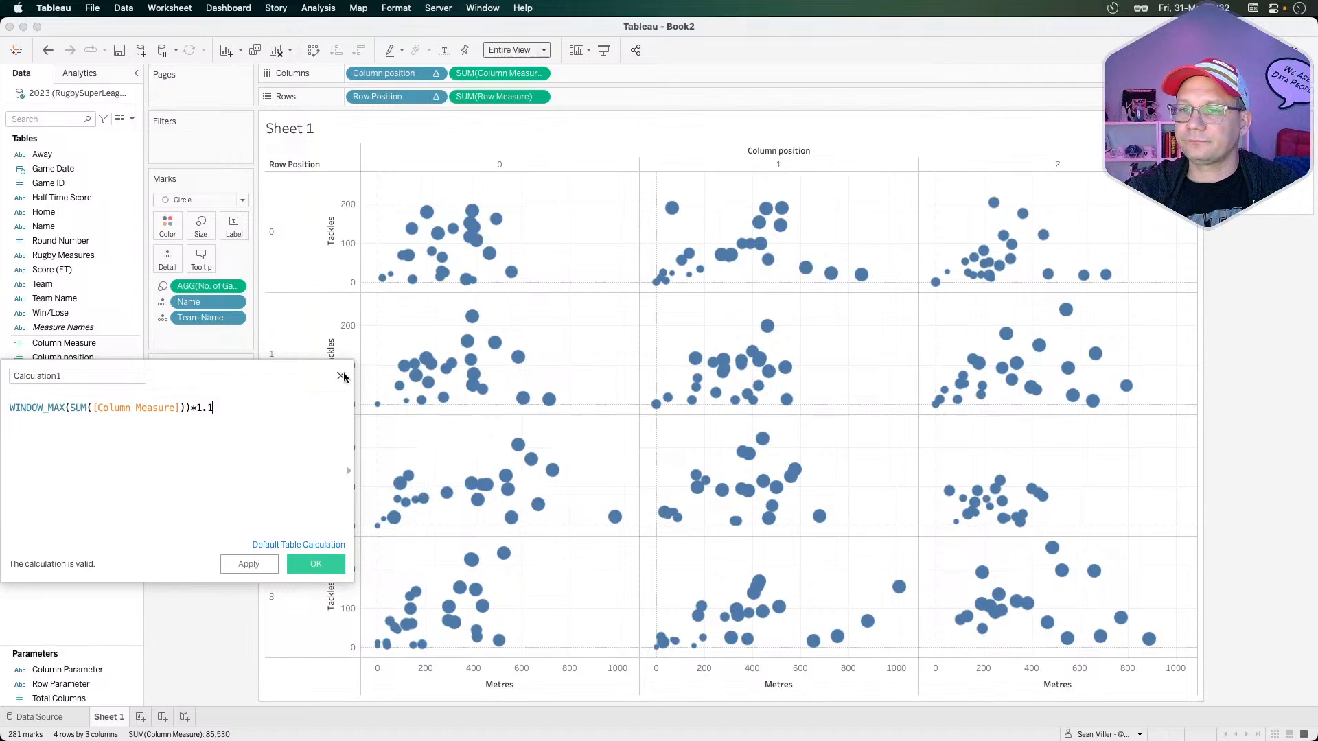
left_click_drag(269, 386, 322, 383)
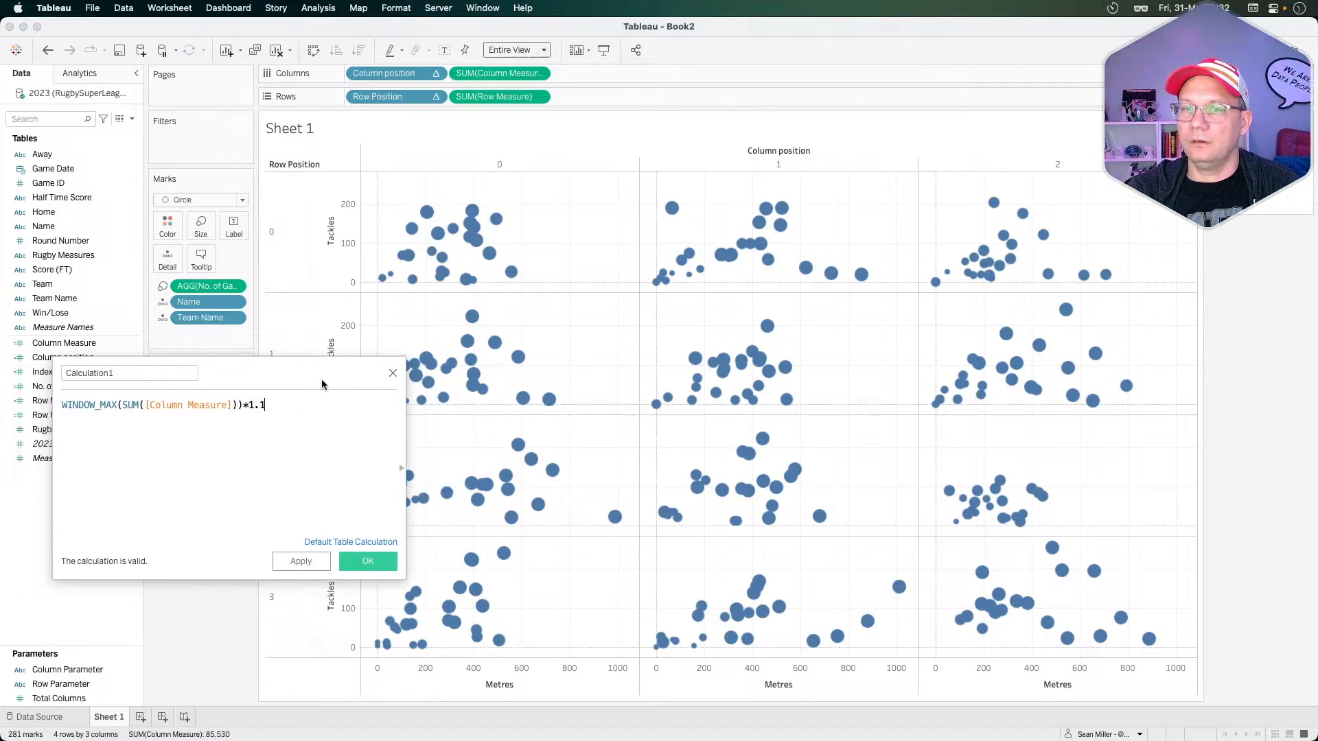
left_click(365, 561)
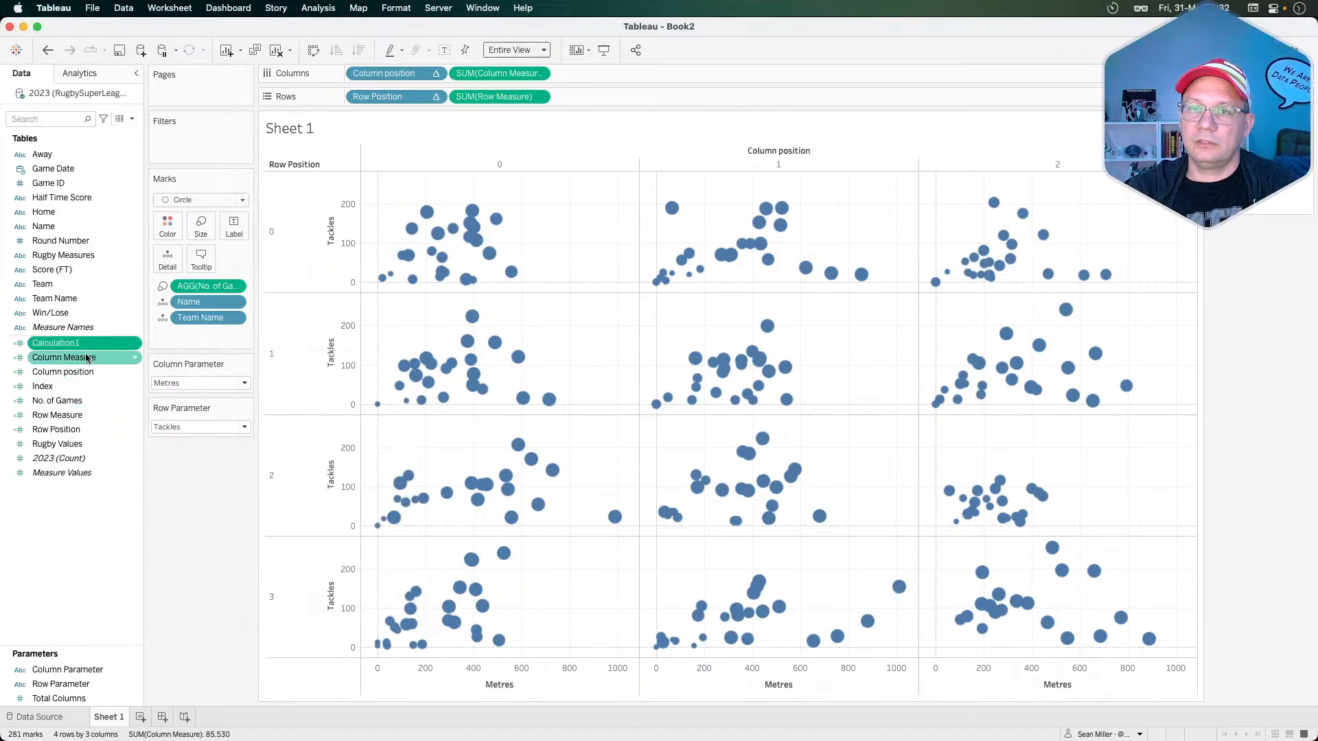
- Add Calculation1 to Columns after Column Measure and compute it using the specific dimensions Name and Team Name
left_click_drag(77, 347, 632, 77)
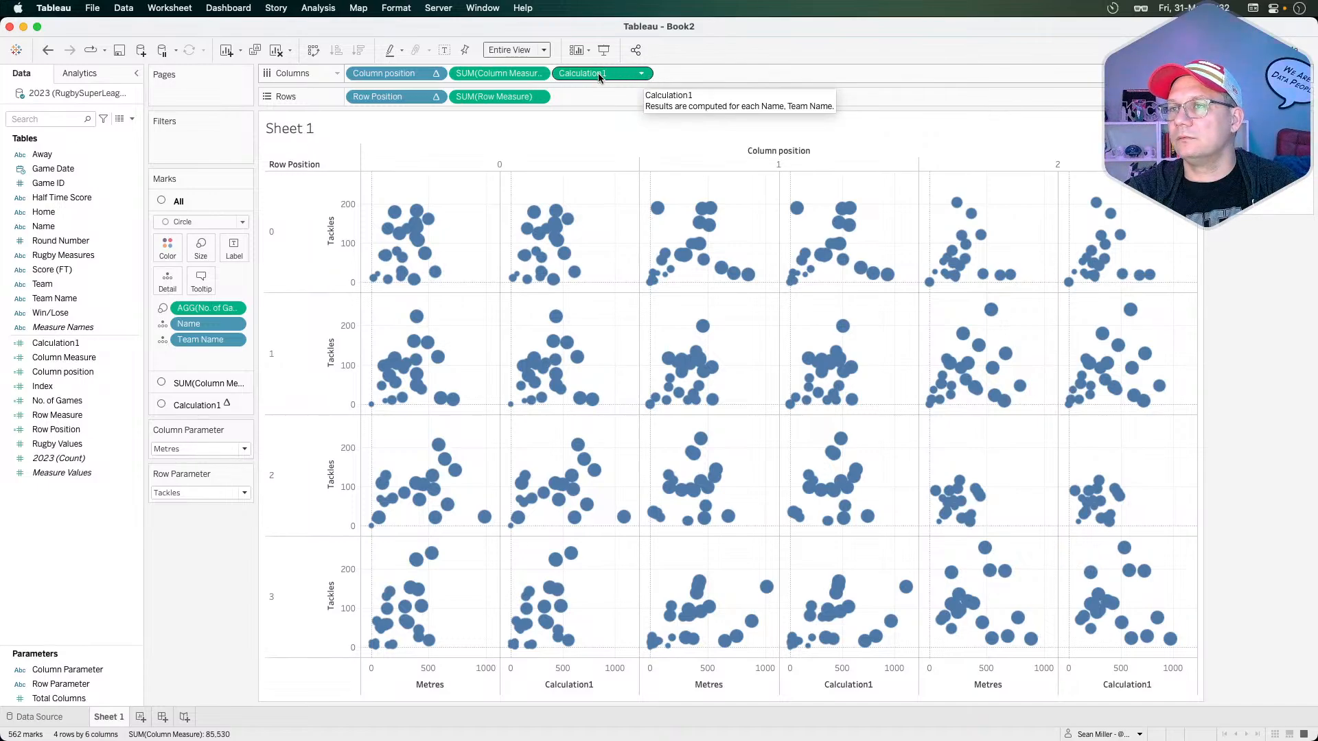
mouse_move(609, 76)
left_mouse_down()
mouse_move(556, 149)
mouse_move(415, 426)
mouse_move(207, 643)
mouse_move(206, 623)
mouse_move(553, 271)
mouse_move(574, 169)
mouse_move(614, 123)
mouse_move(606, 74)
left_mouse_up()
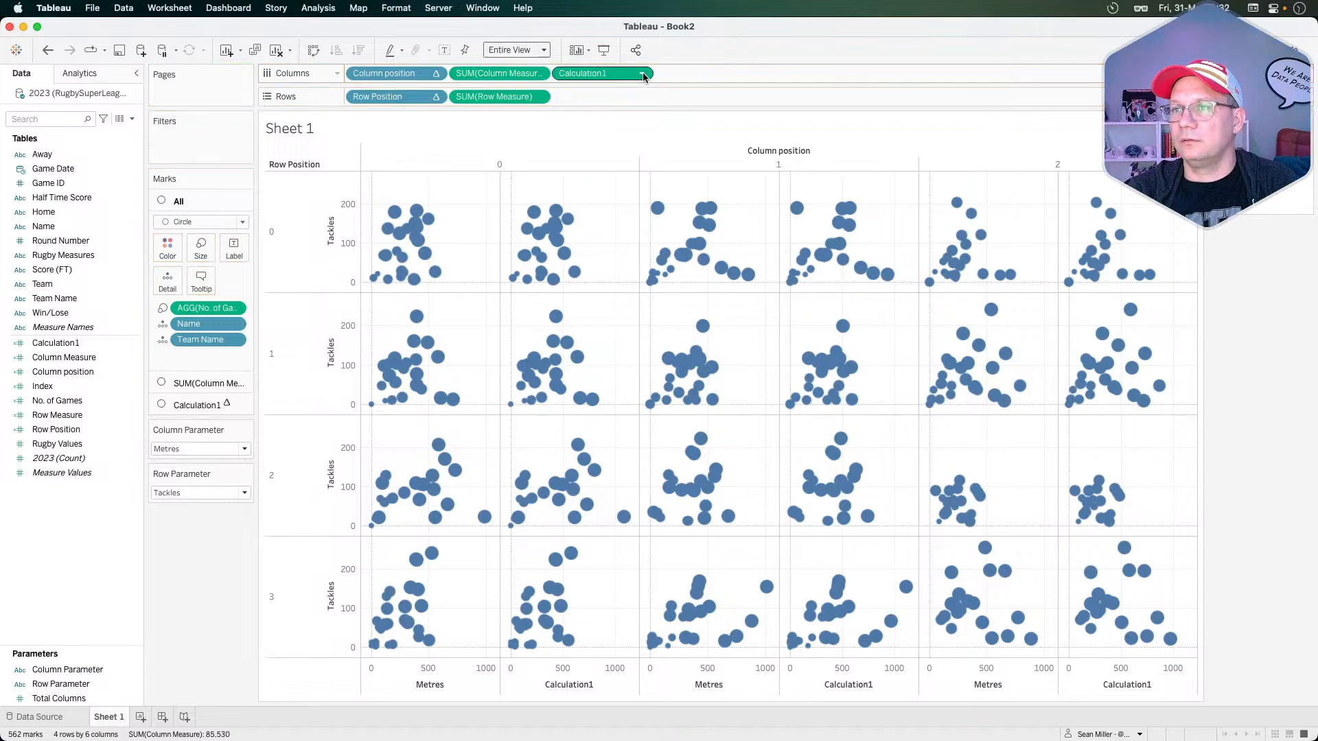
left_click(641, 76)
mouse_move(644, 230)
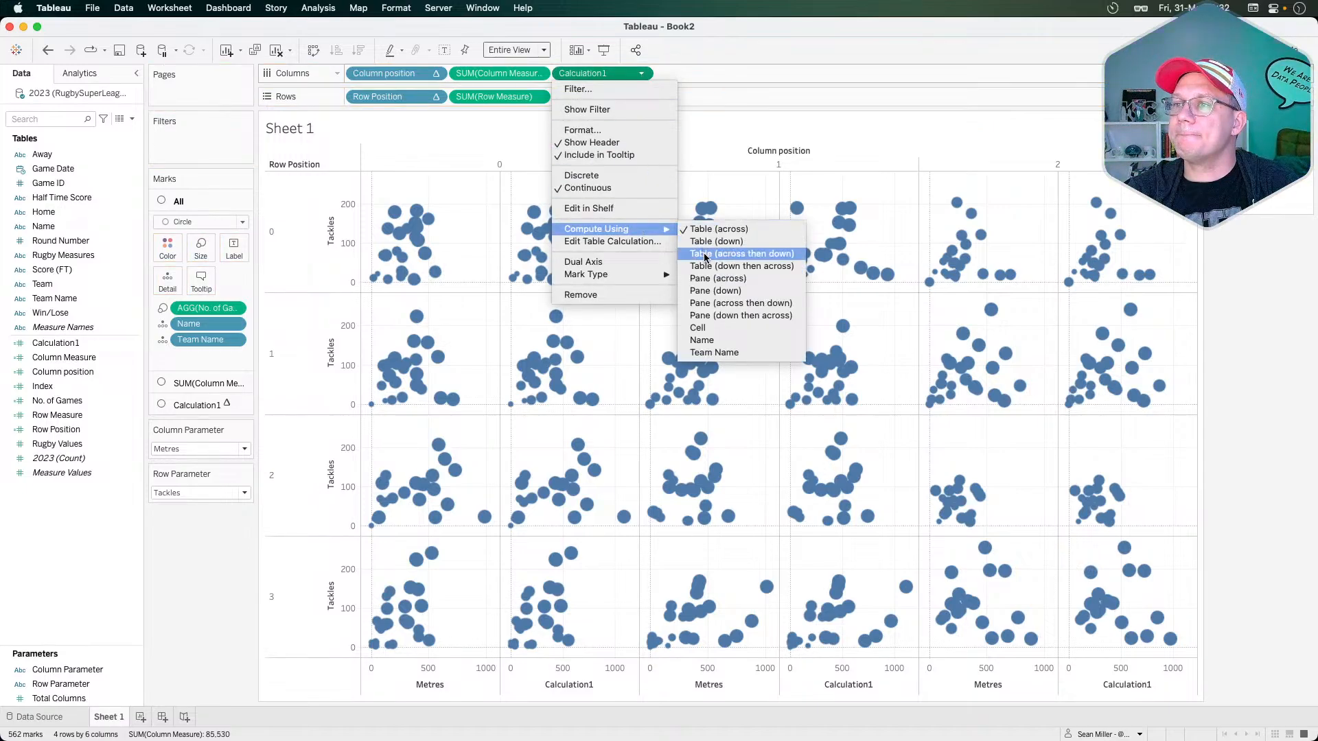
left_click(618, 244)
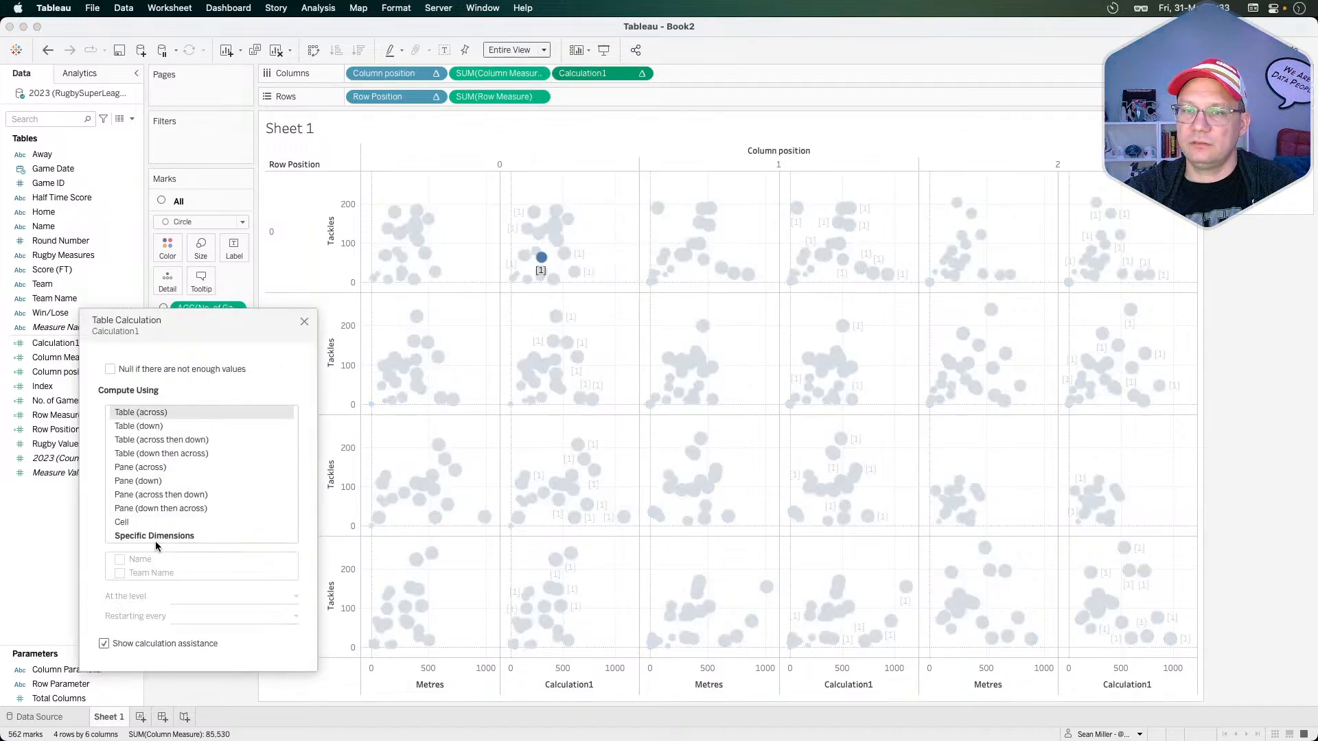
left_click(154, 538)
left_click(120, 559)
left_click(120, 573)
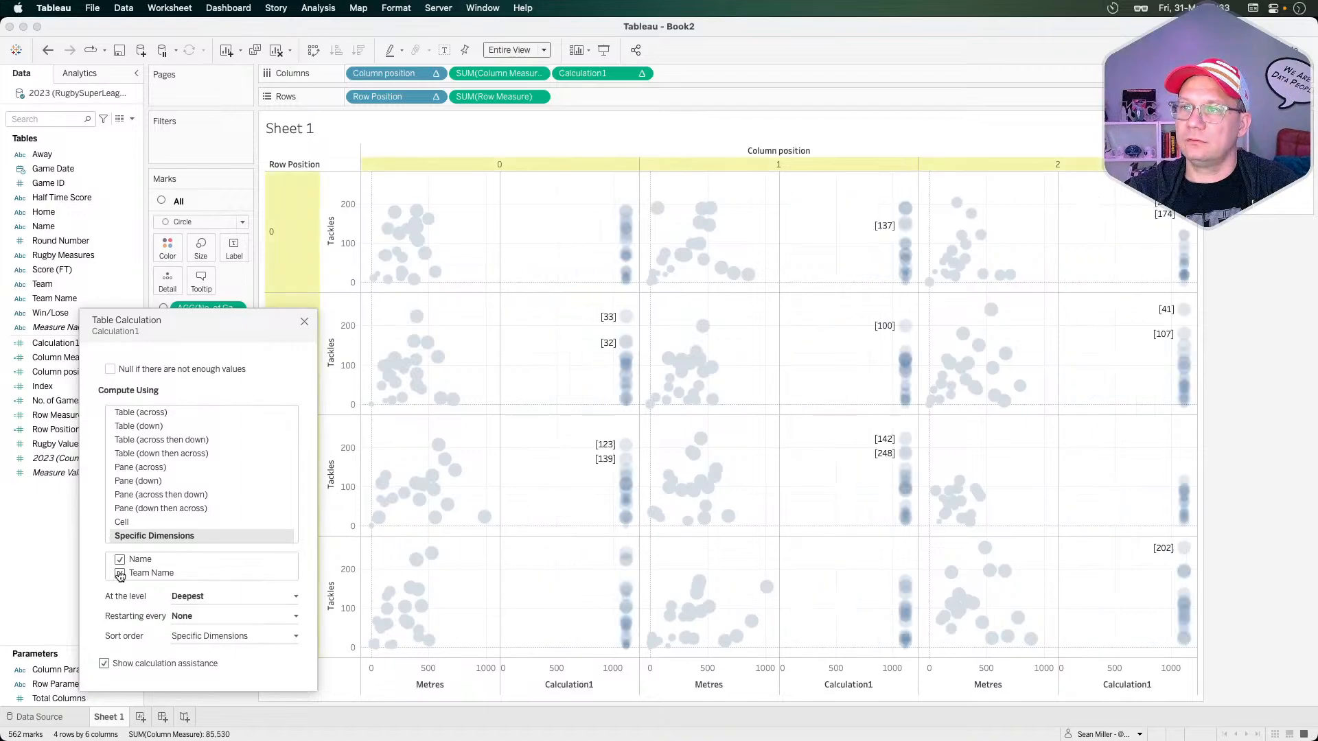
- Set Calculation1 to compute at the level of Name, with Team Name ordered first and restarting every Team Name
left_click(195, 596)
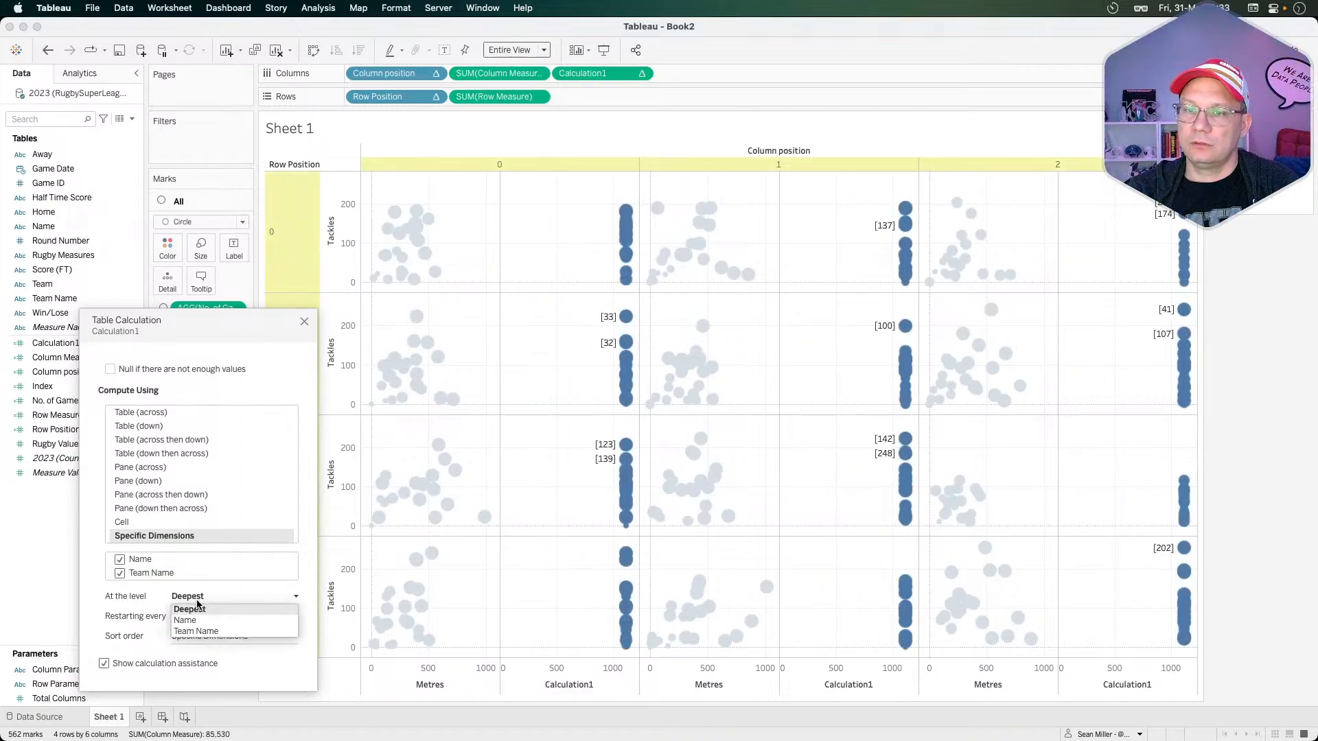
left_click(202, 621)
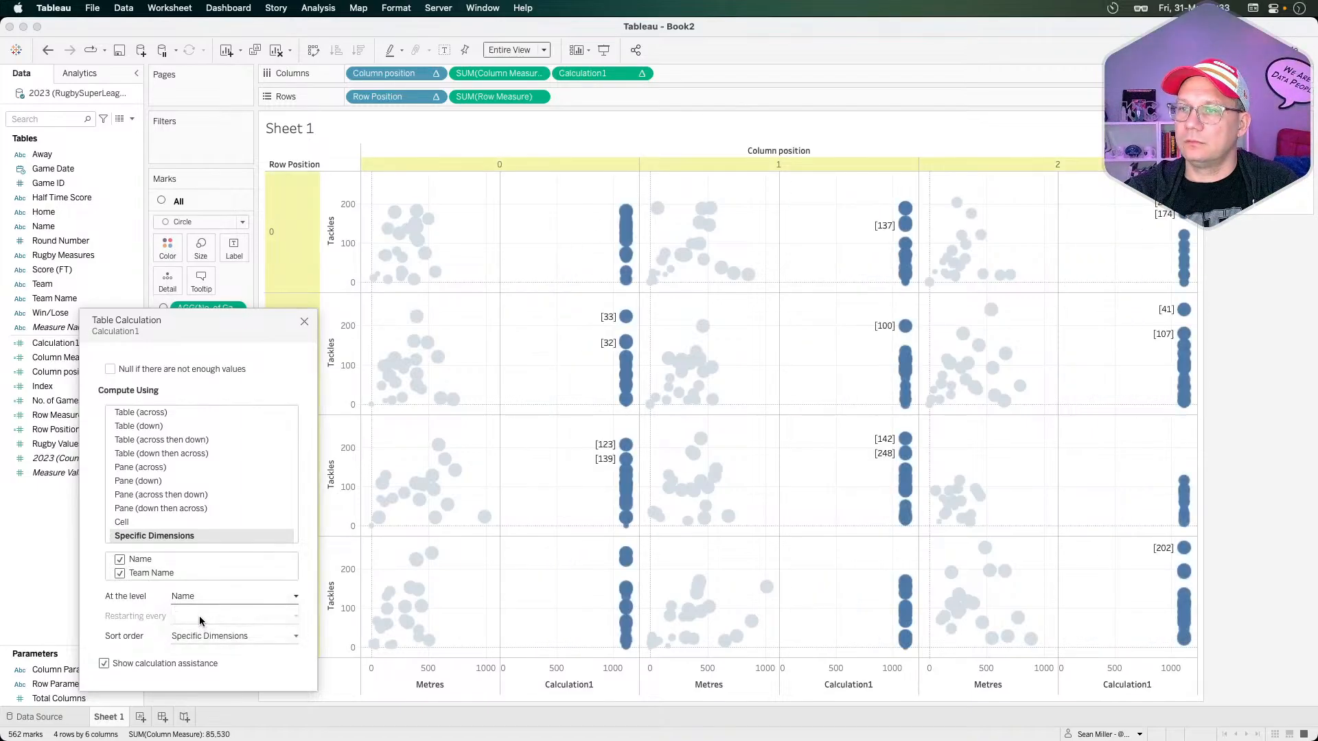
left_click_drag(141, 573, 141, 553)
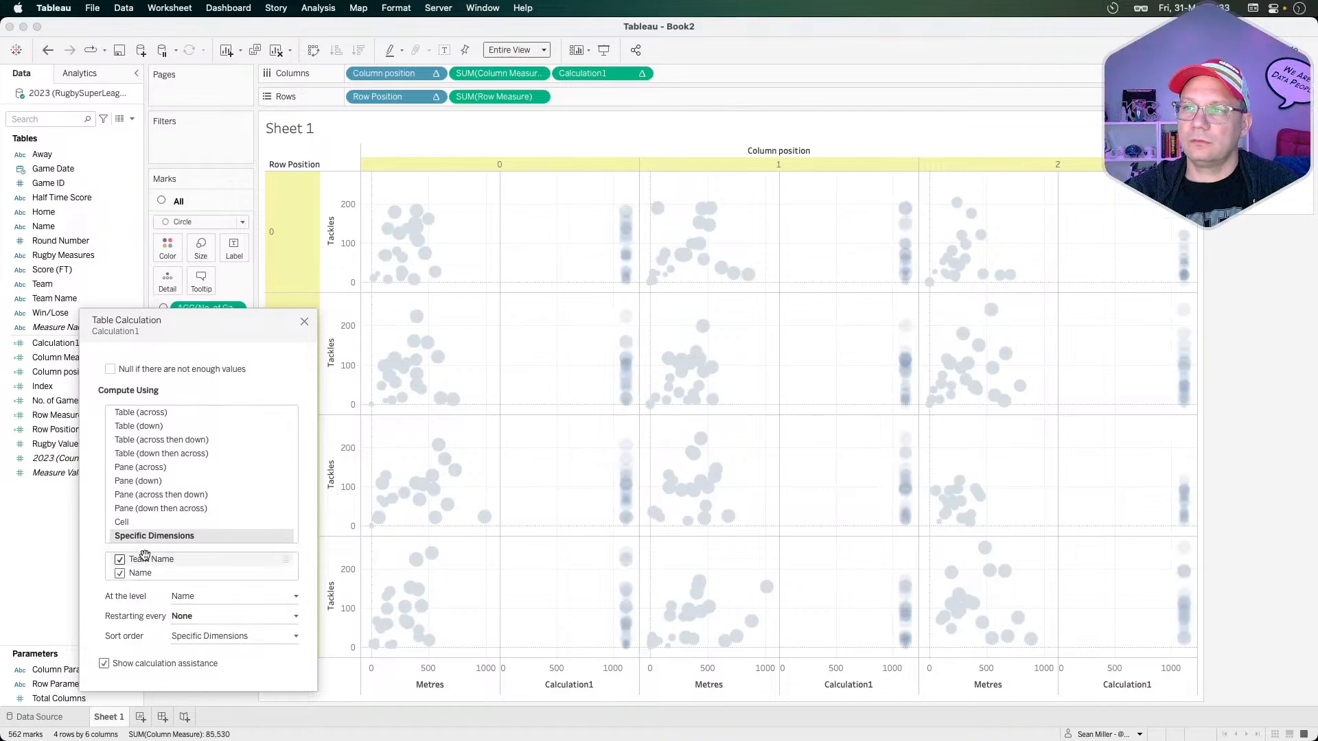
left_click(191, 618)
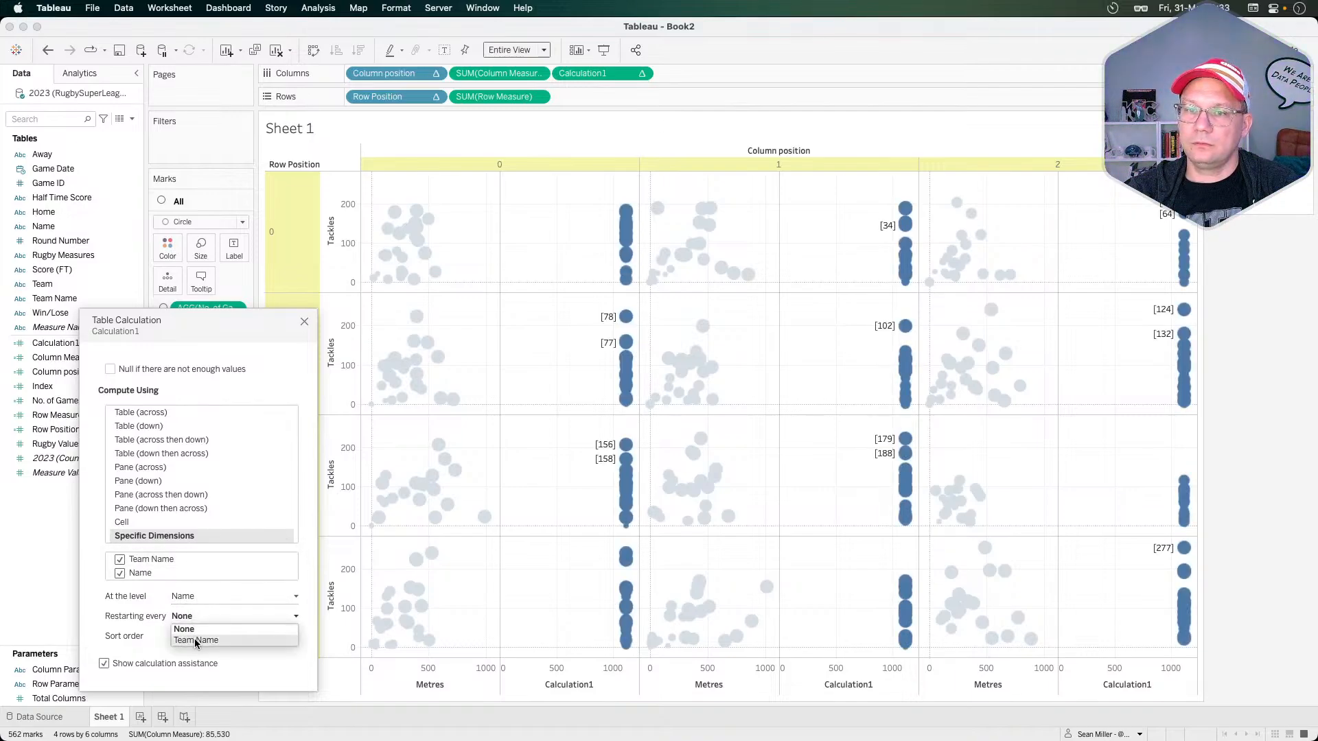
left_click(195, 638)
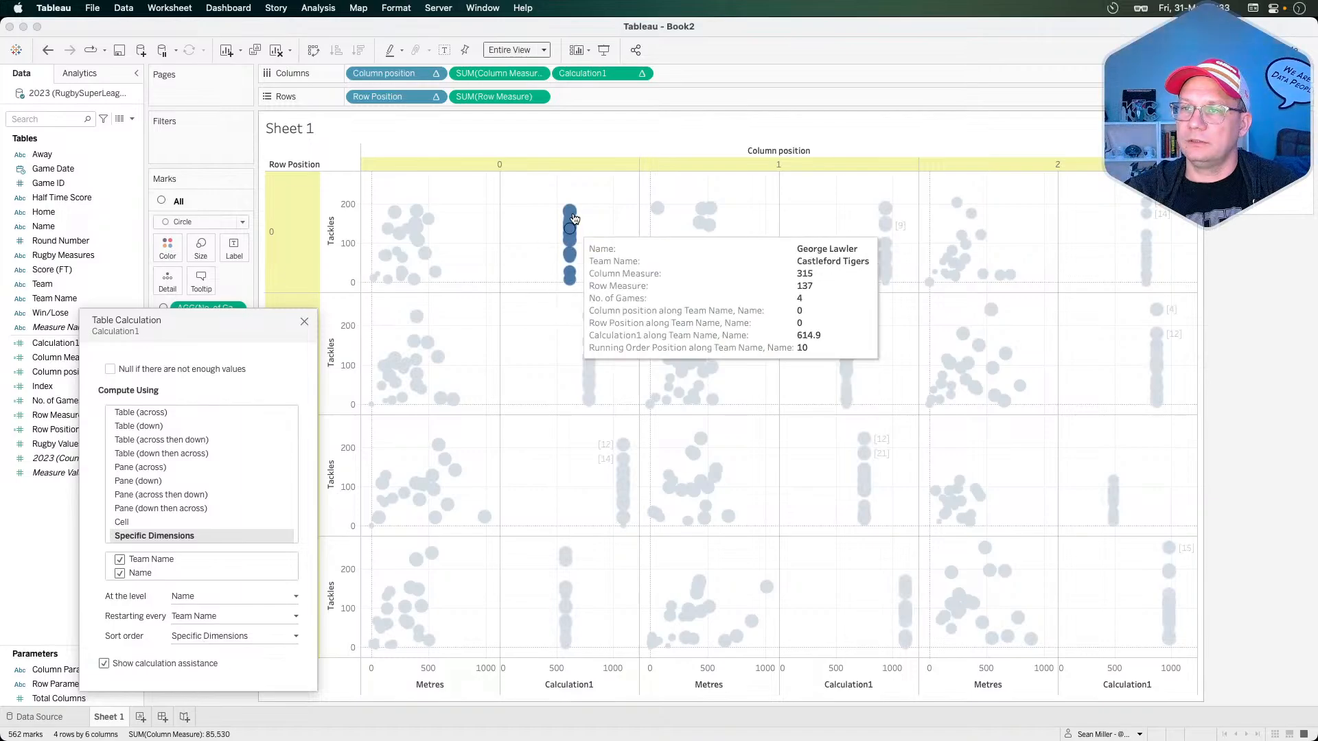
- Try computing Calculation1 by Team Name alone and by Name alone, then remove it from Columns
left_click(120, 574)
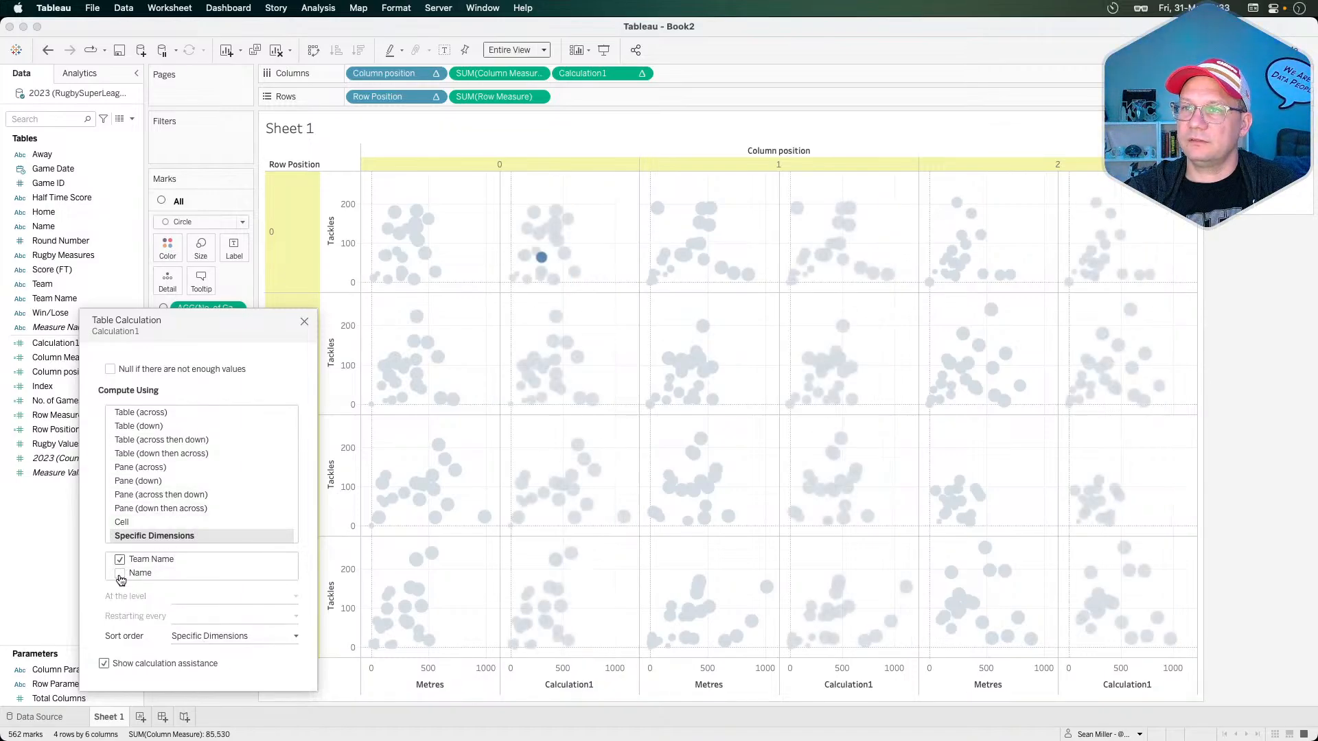
left_click(120, 574)
left_click(120, 561)
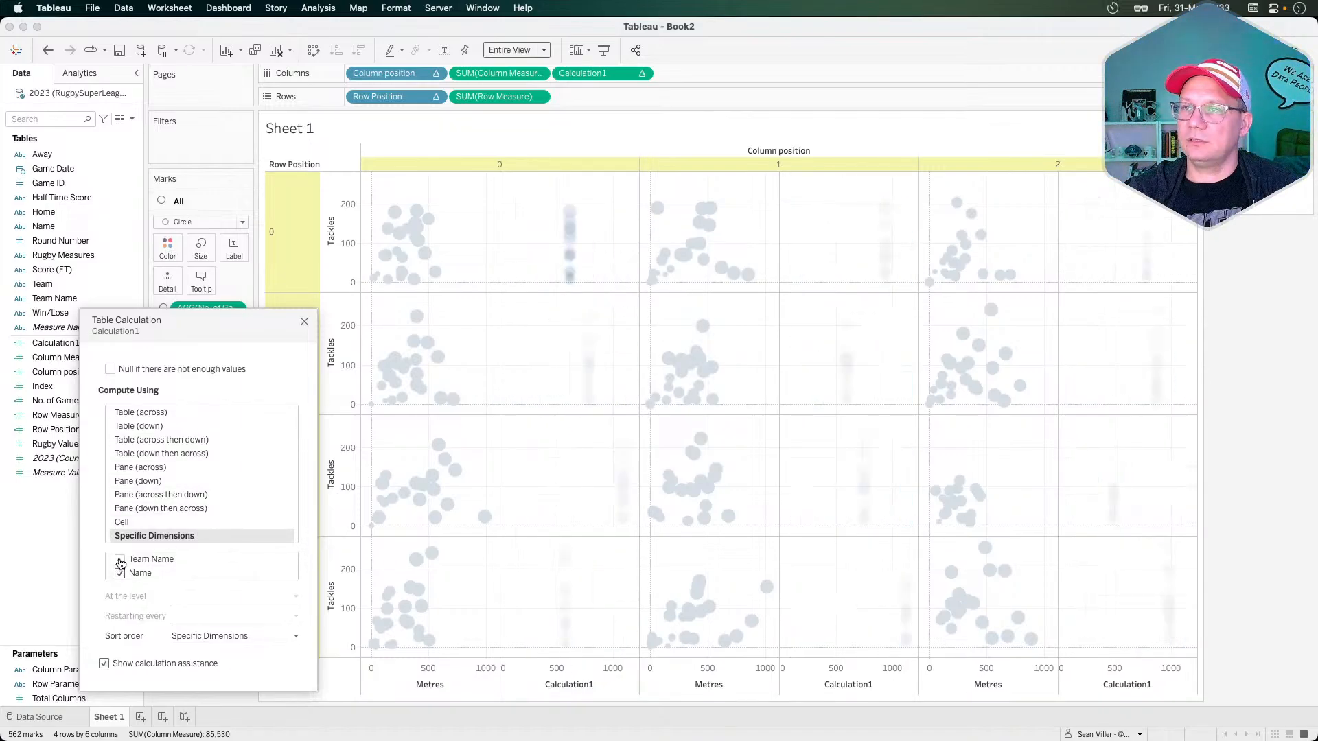
left_click(120, 561)
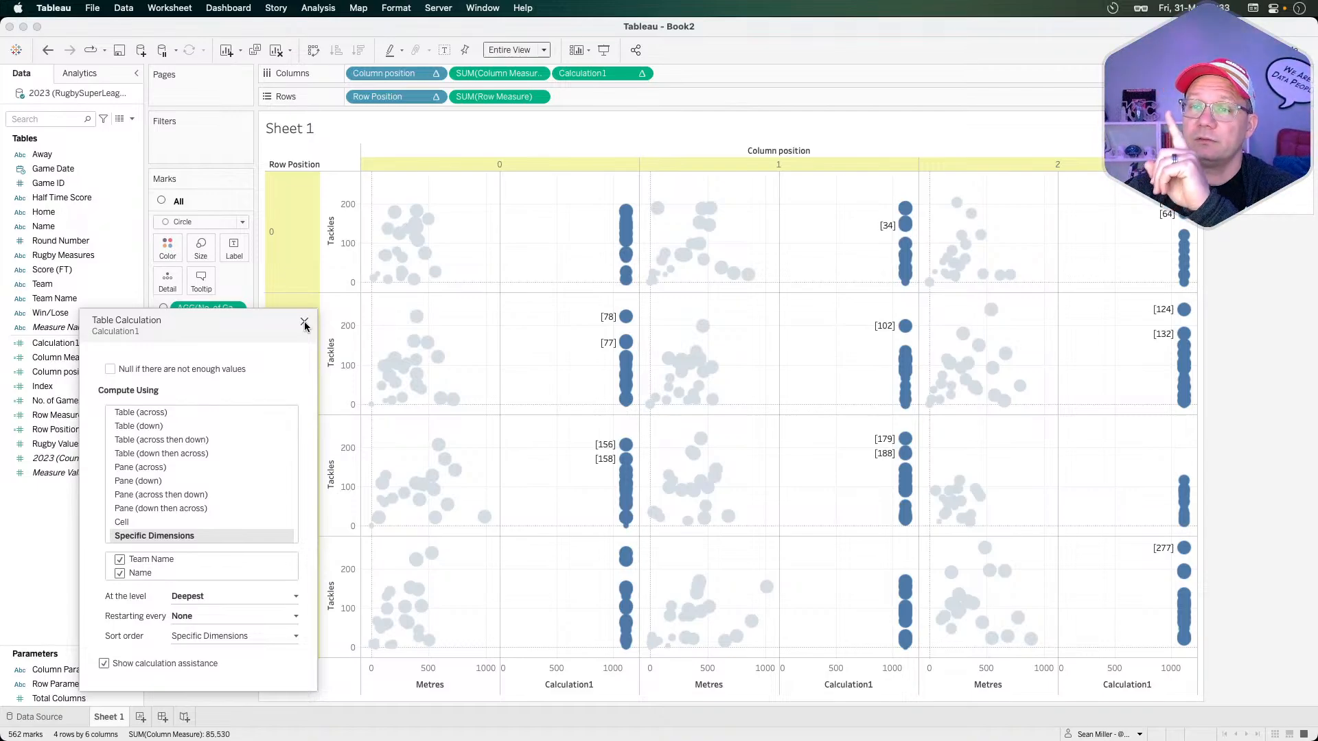
left_click(304, 322)
left_click_drag(582, 74, 207, 601)
- Create the calculated field Calculation2 with the formula {max([Column Measure])} and save it
right_click(80, 550)
left_click(137, 560)
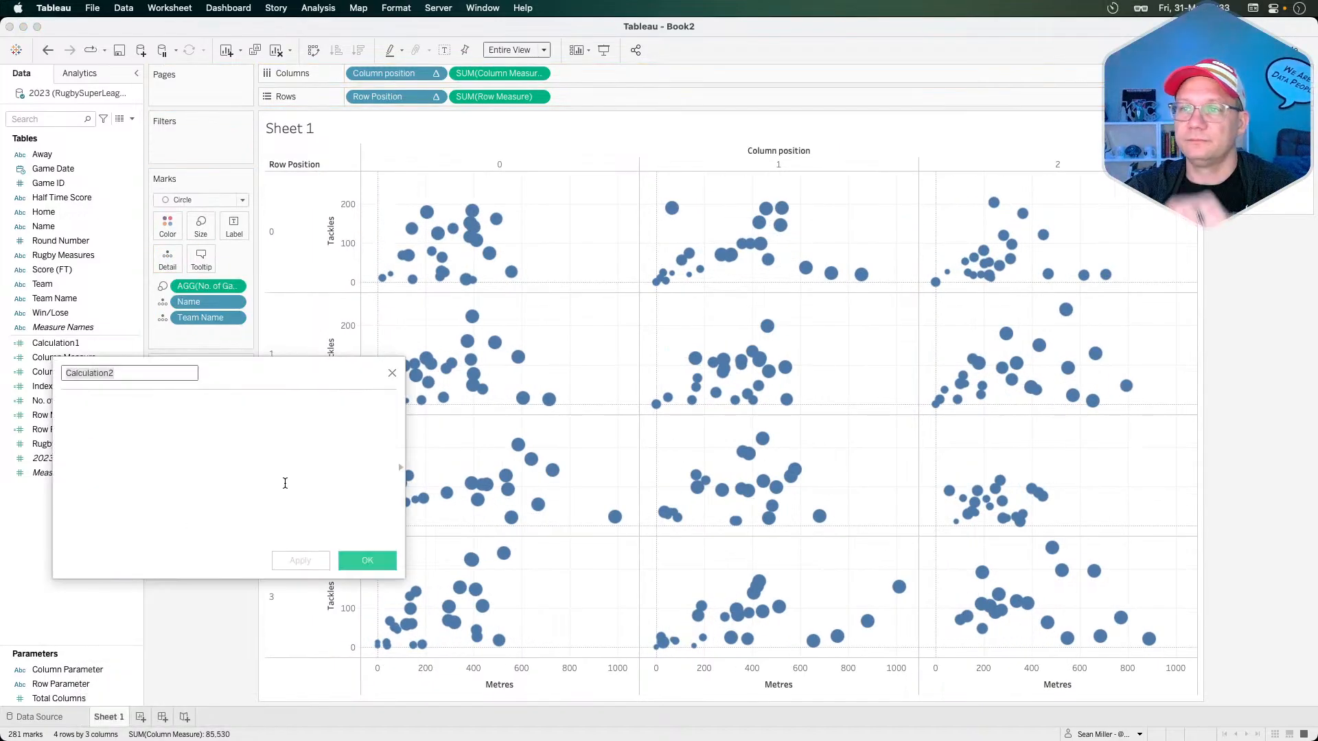
left_click(224, 420)
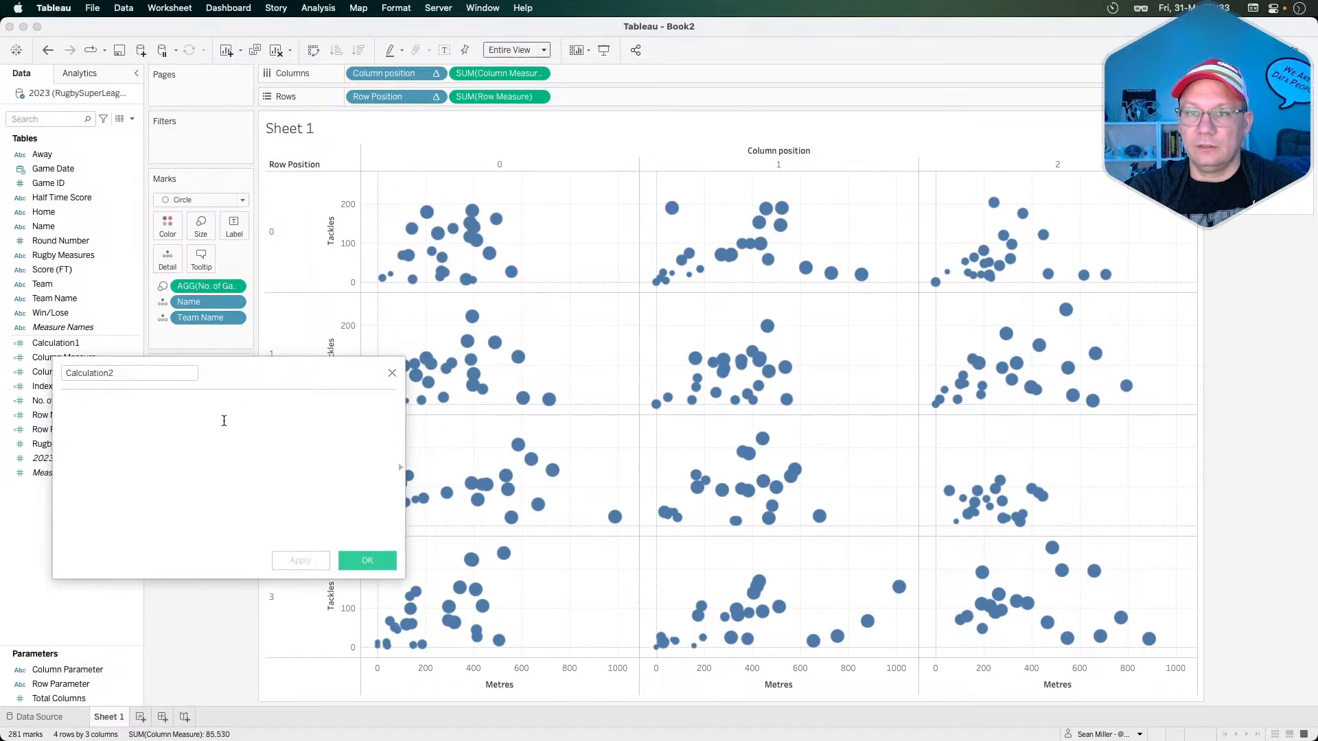
type("{max(")
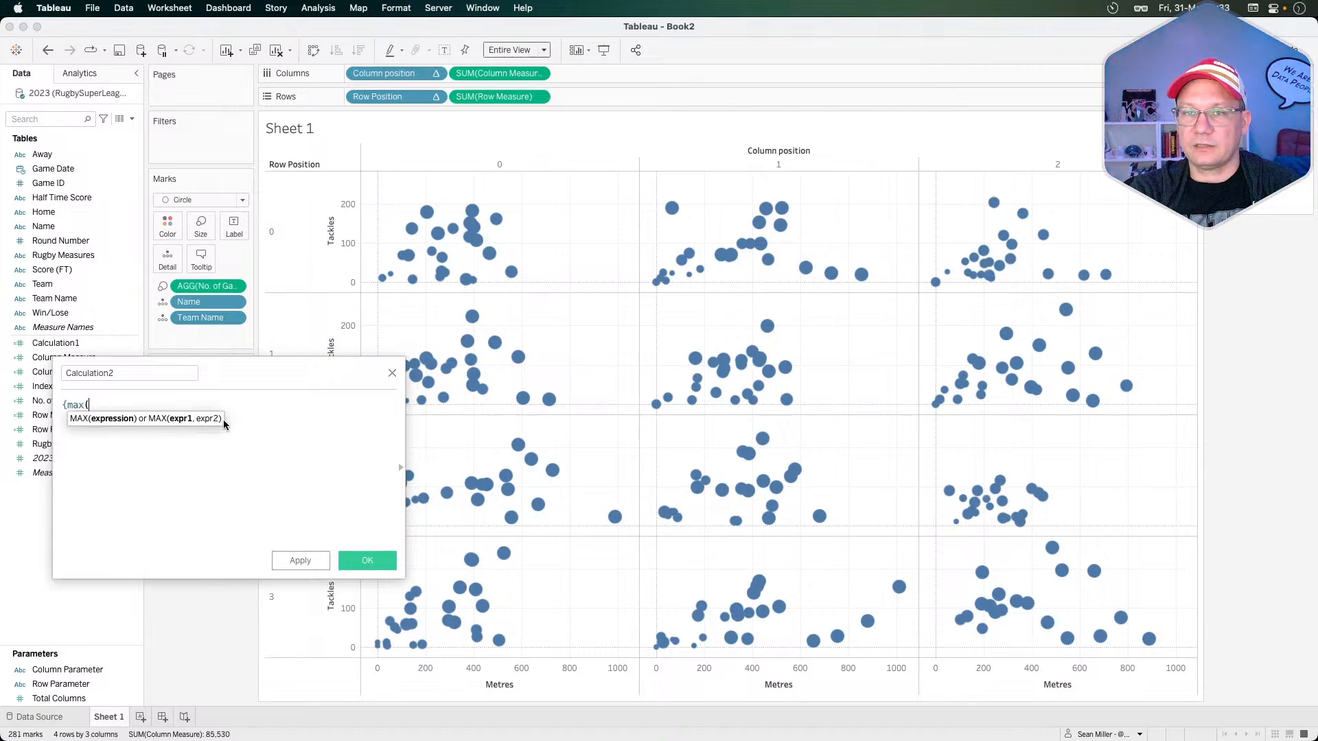
type("colu")
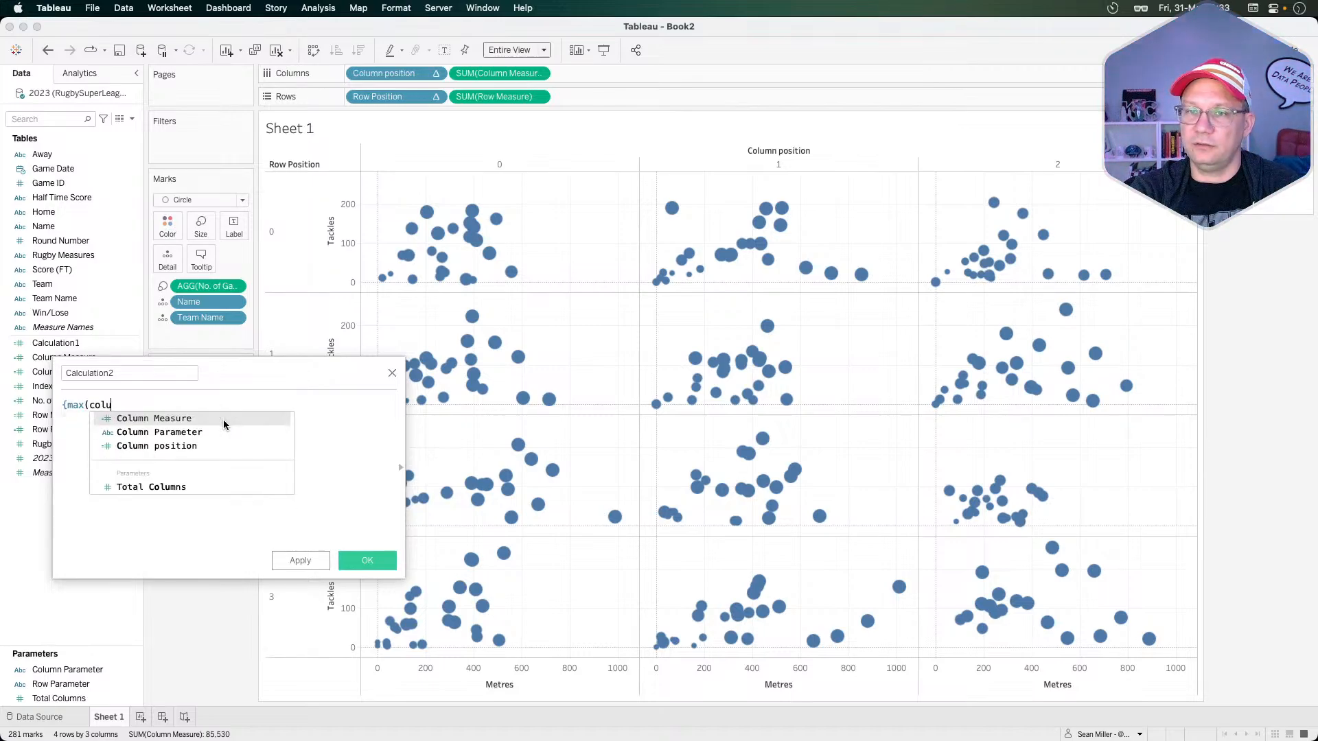
key("Return")
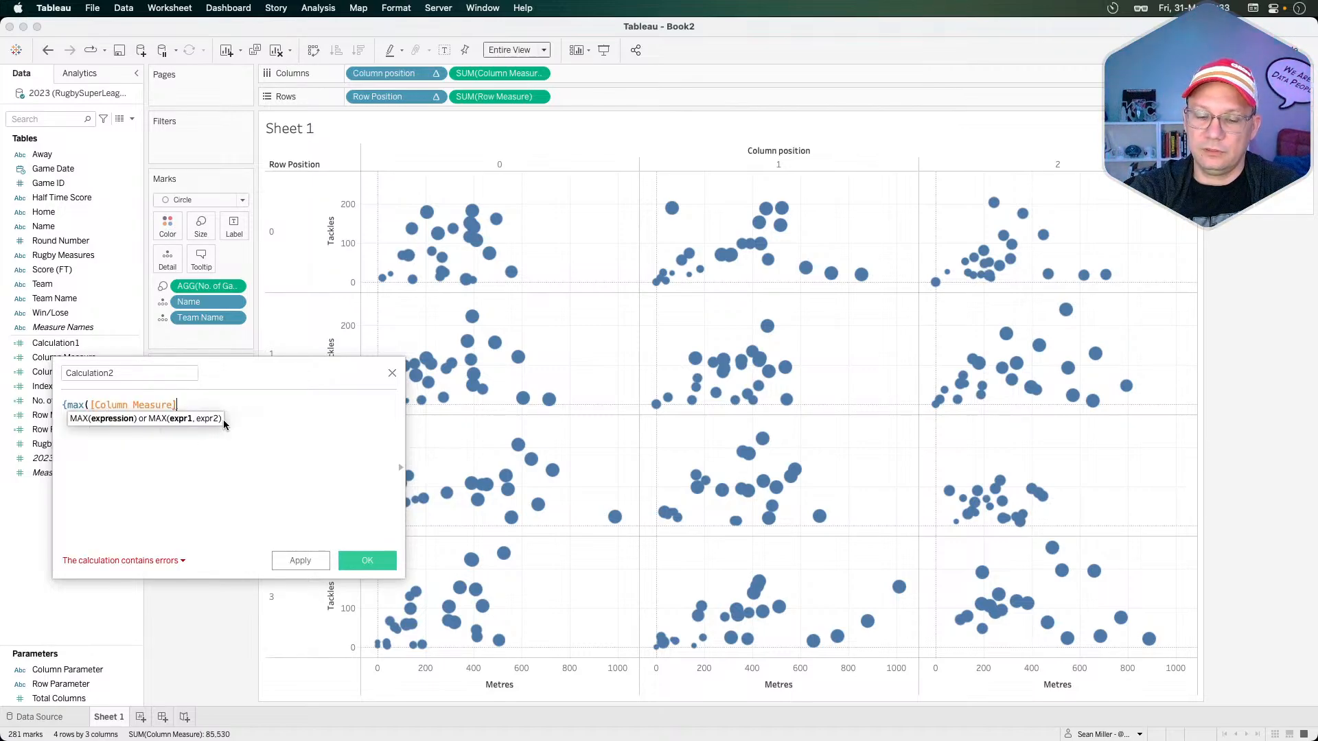
type(")}")
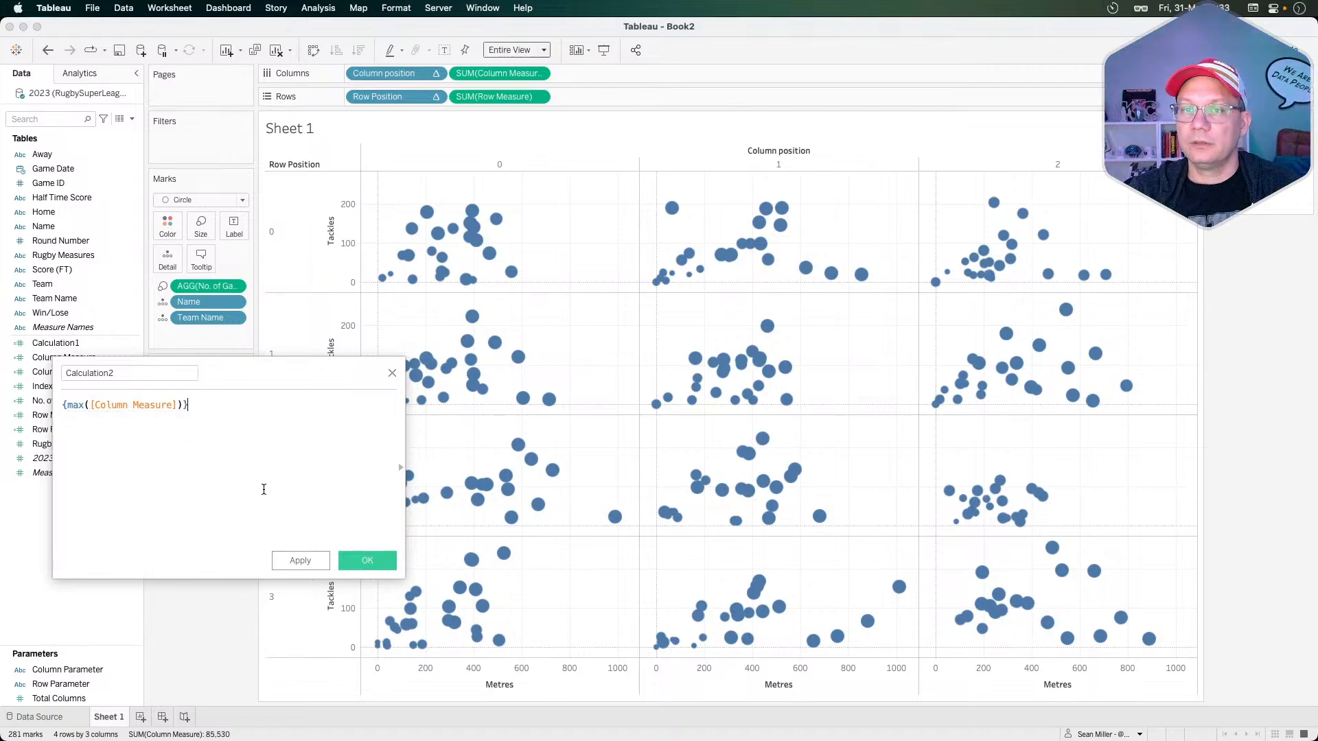
left_click(354, 562)
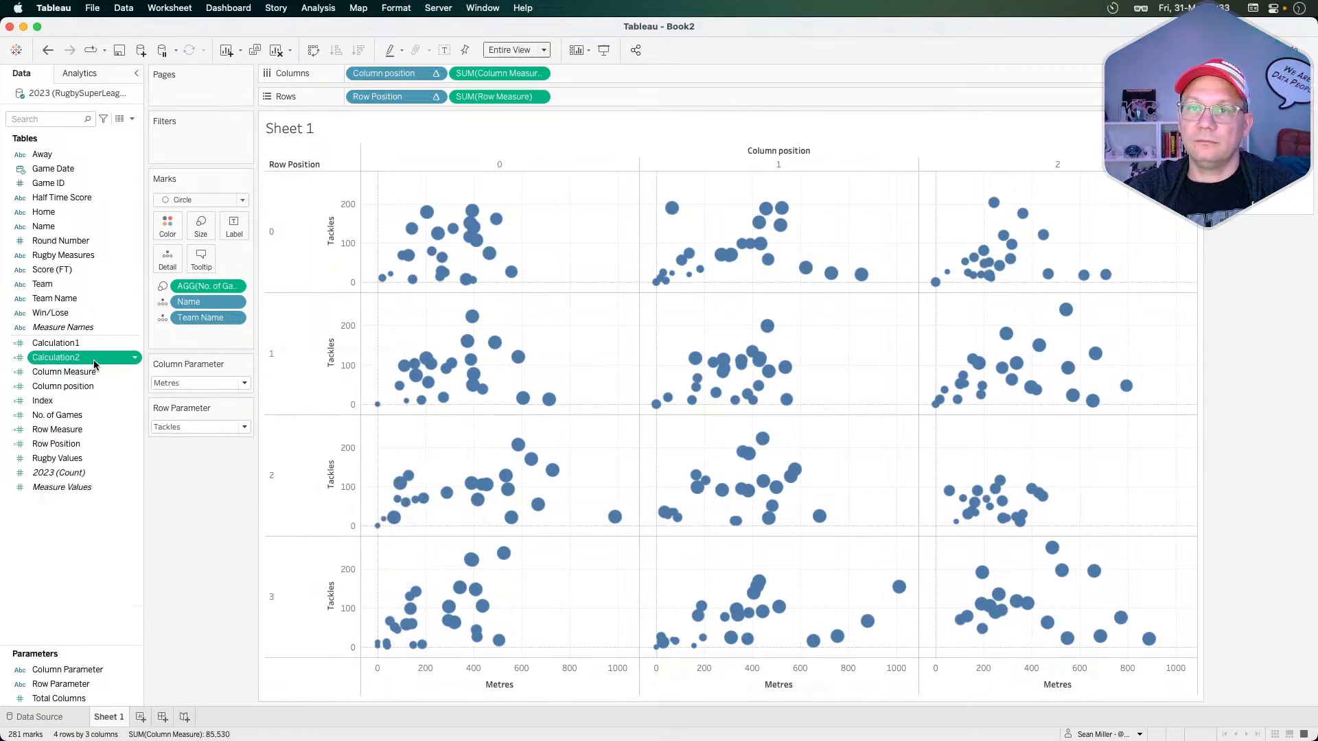
- Add Calculation2 to Columns after Column Measure and set its aggregation to Maximum
left_click_drag(88, 357, 652, 72)
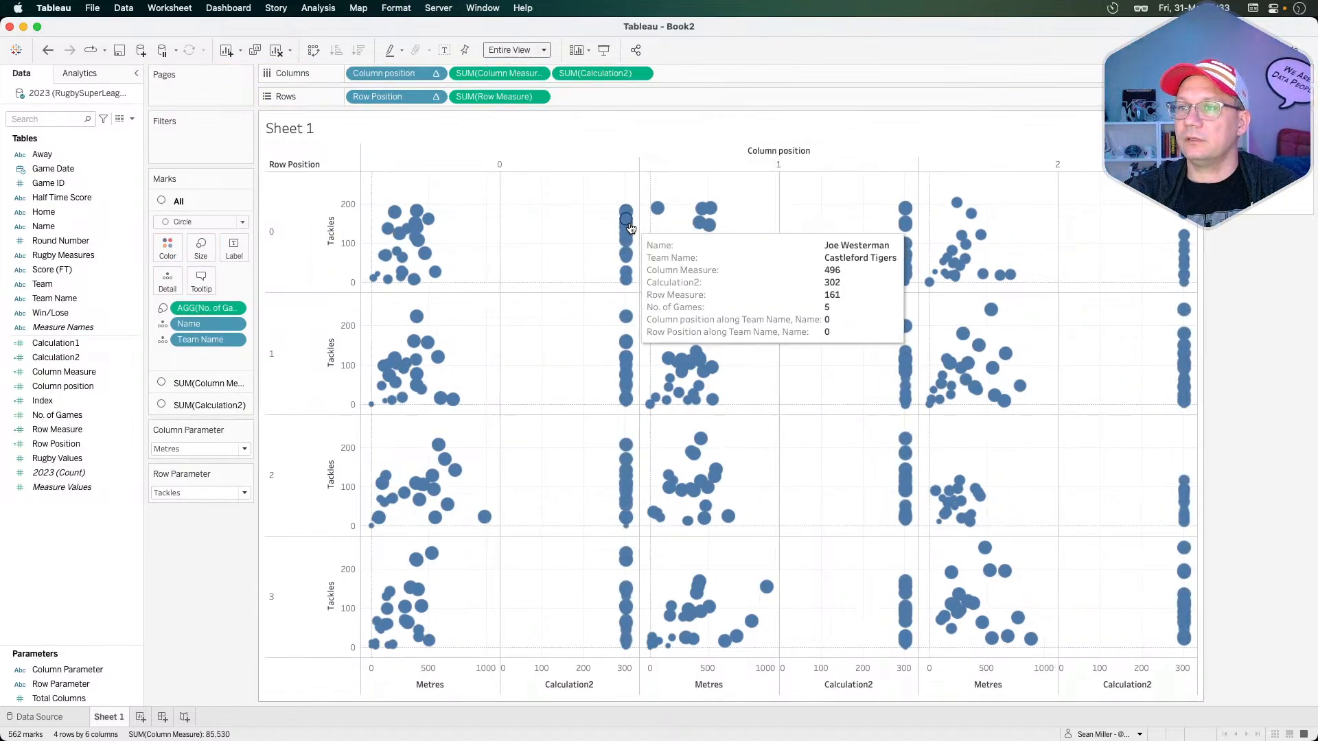
mouse_move(627, 259)
mouse_move(627, 210)
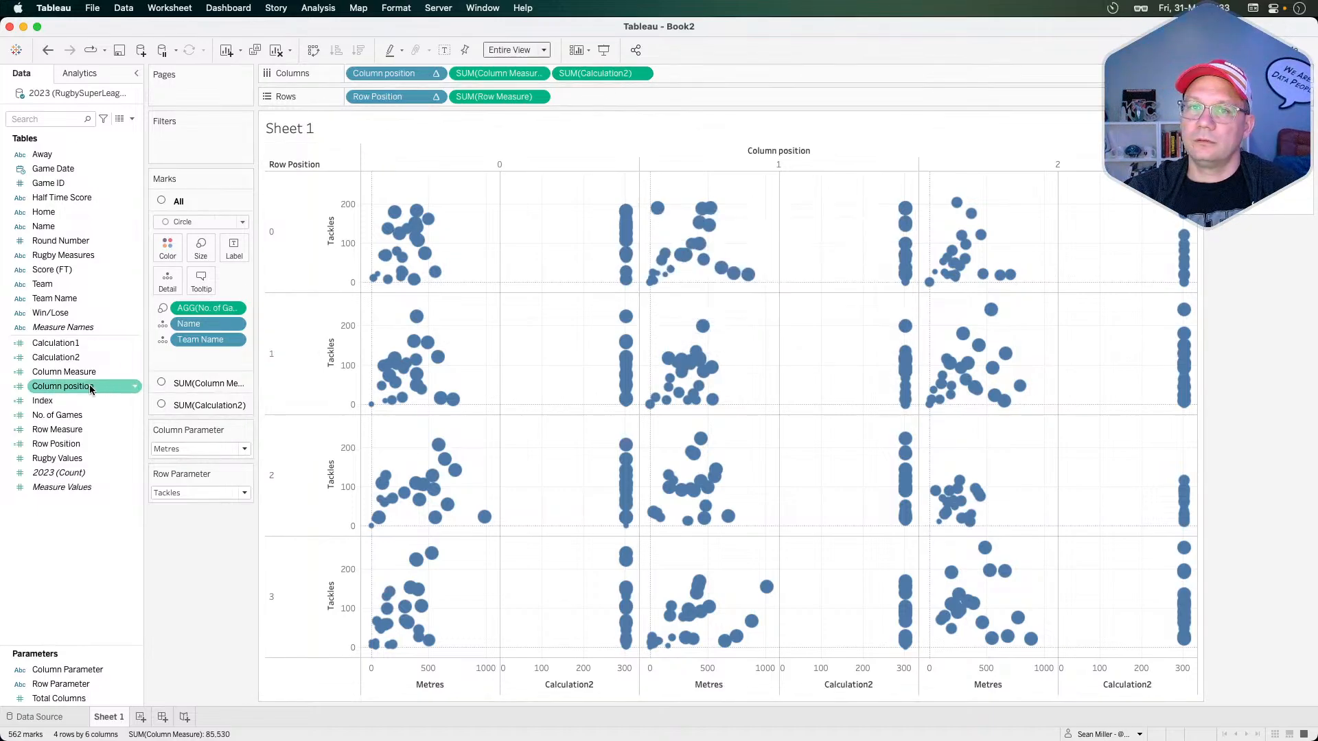
left_click(643, 72)
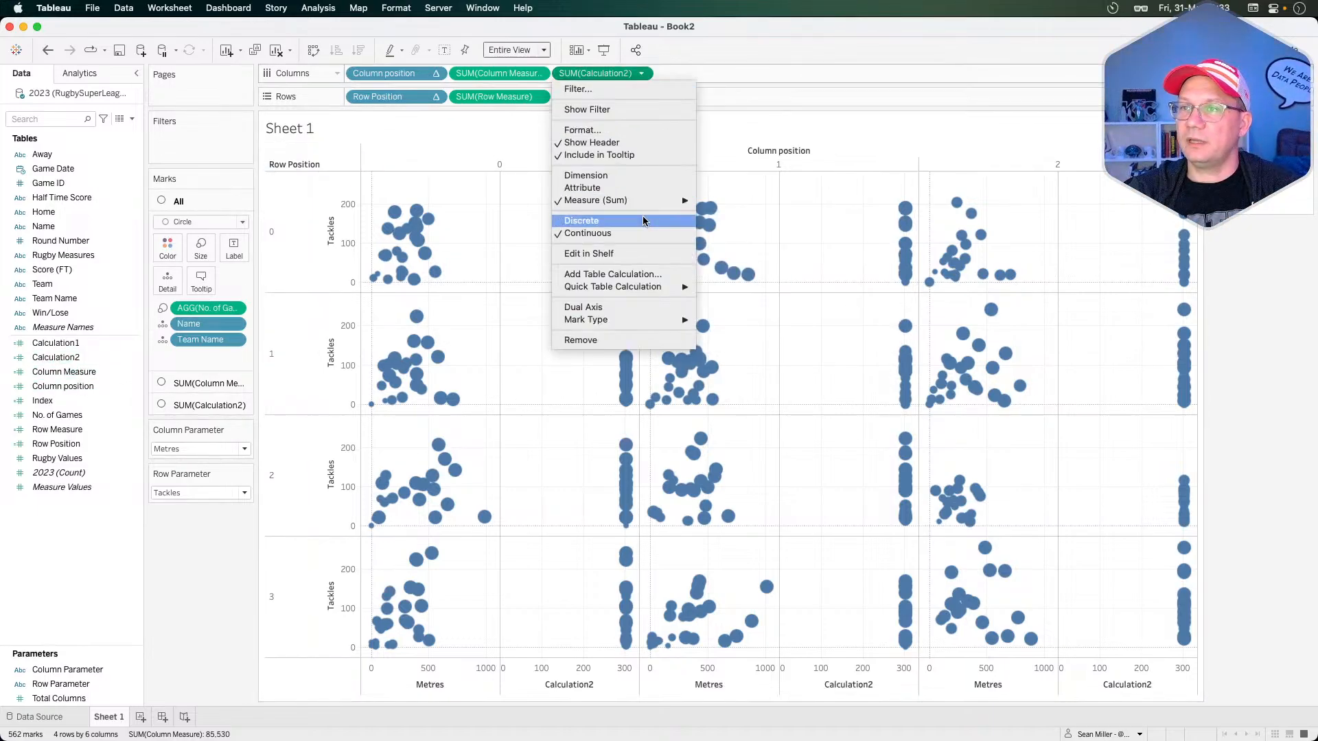
mouse_move(657, 201)
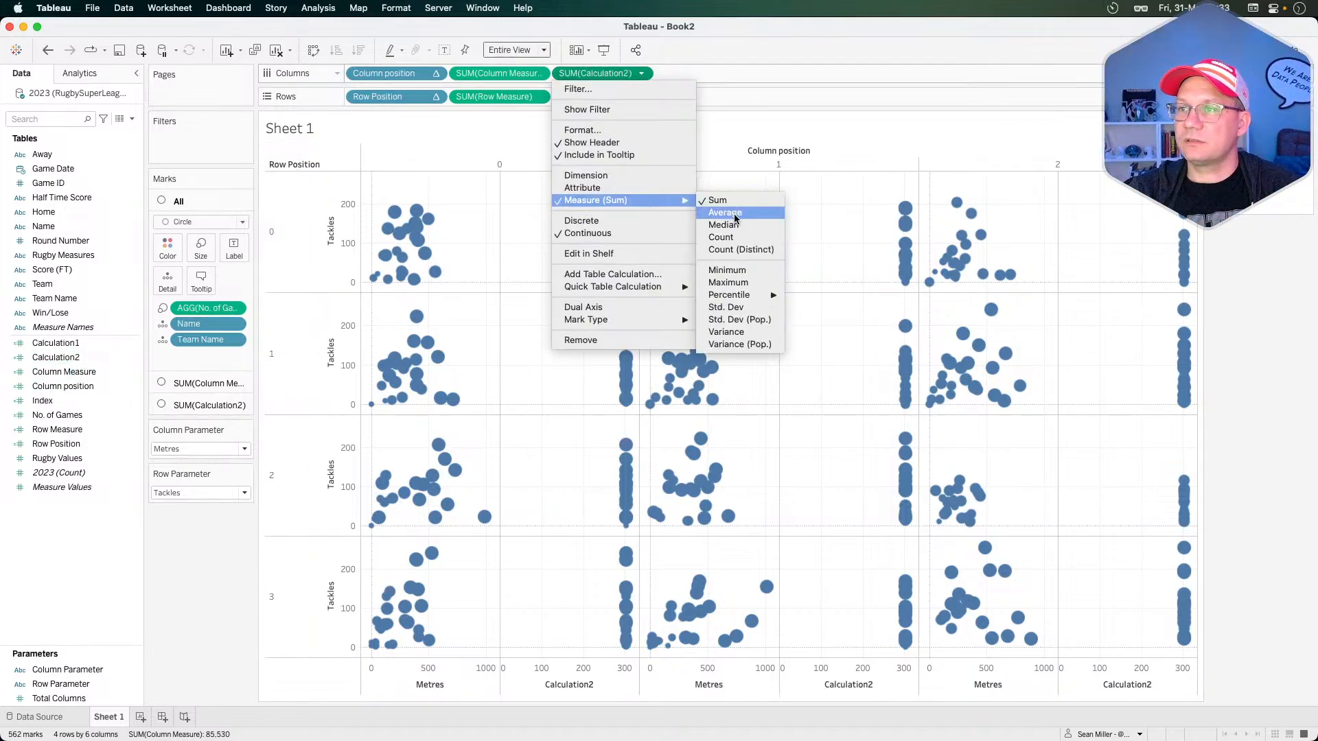
left_click(739, 278)
mouse_move(632, 202)
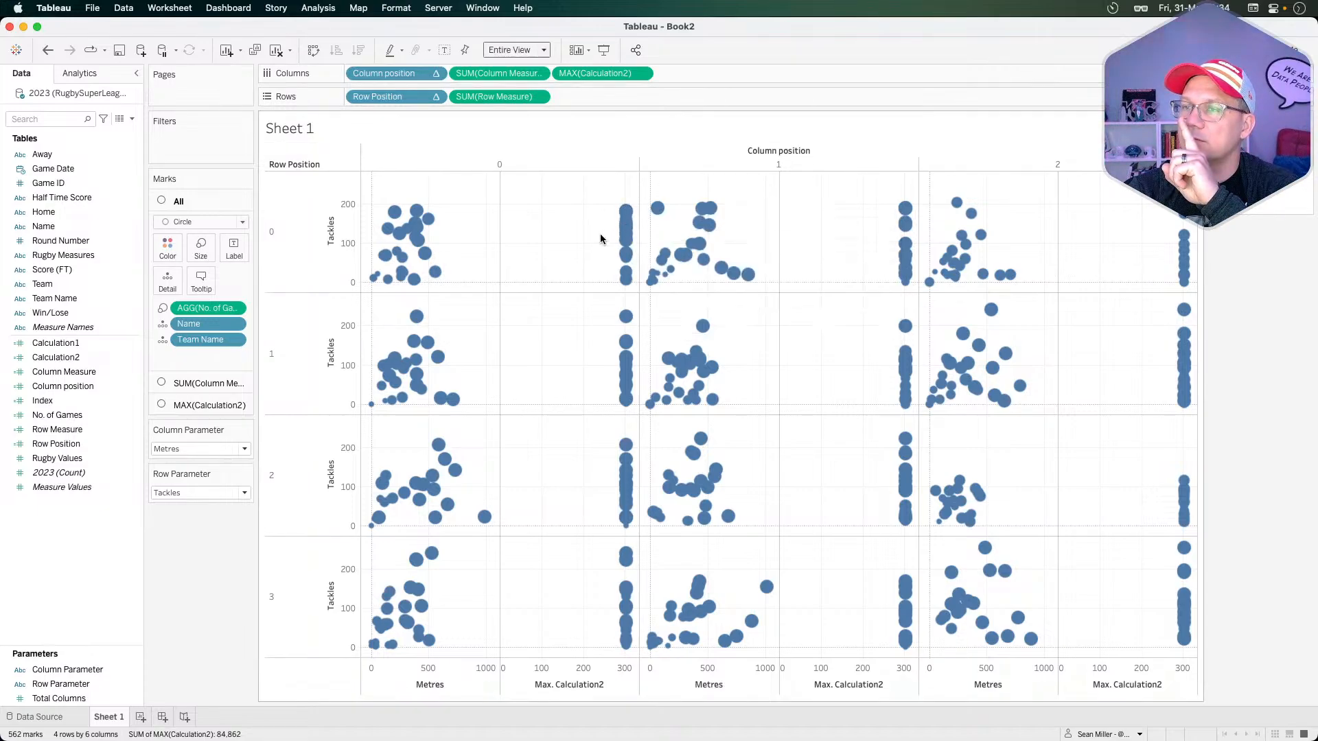
- Remove No. of Games, Name and Team Name from the Calculation2 marks only, and aggregate Calculation2 as Sum
left_click_drag(601, 76, 205, 550)
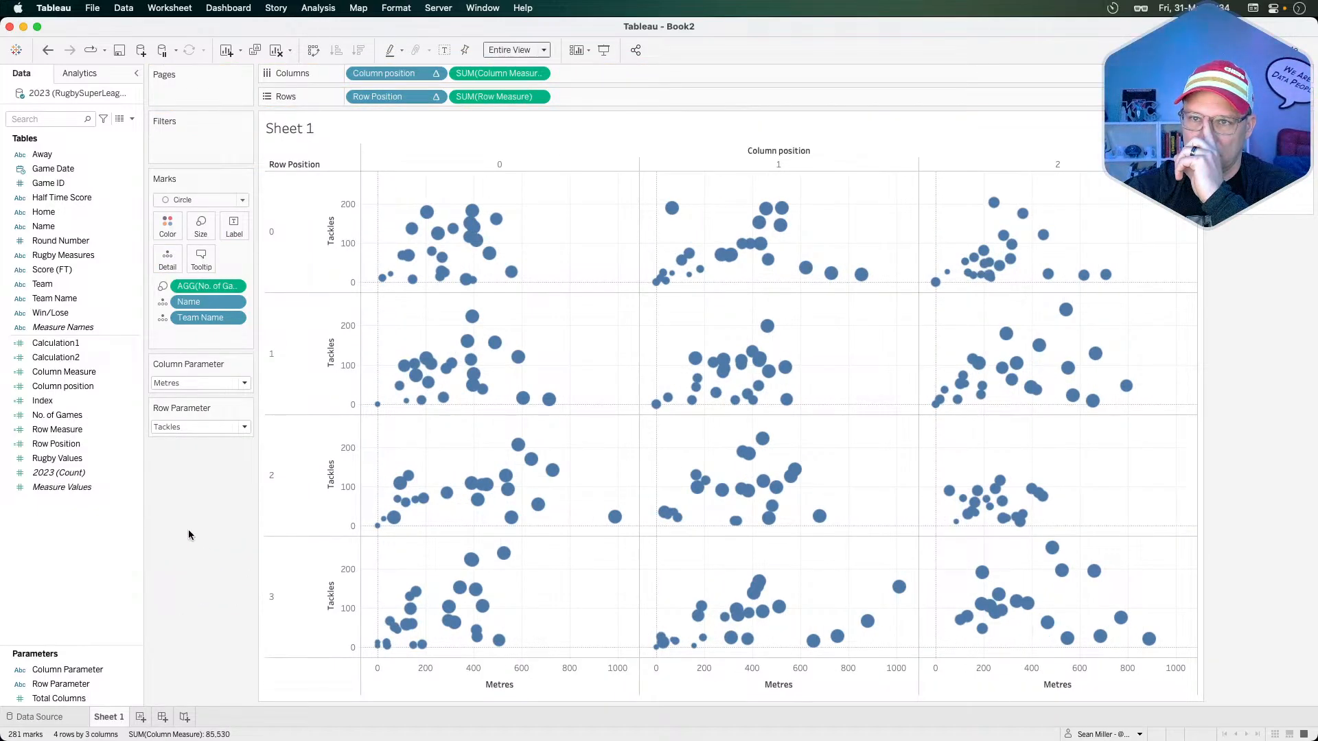
key("super+z")
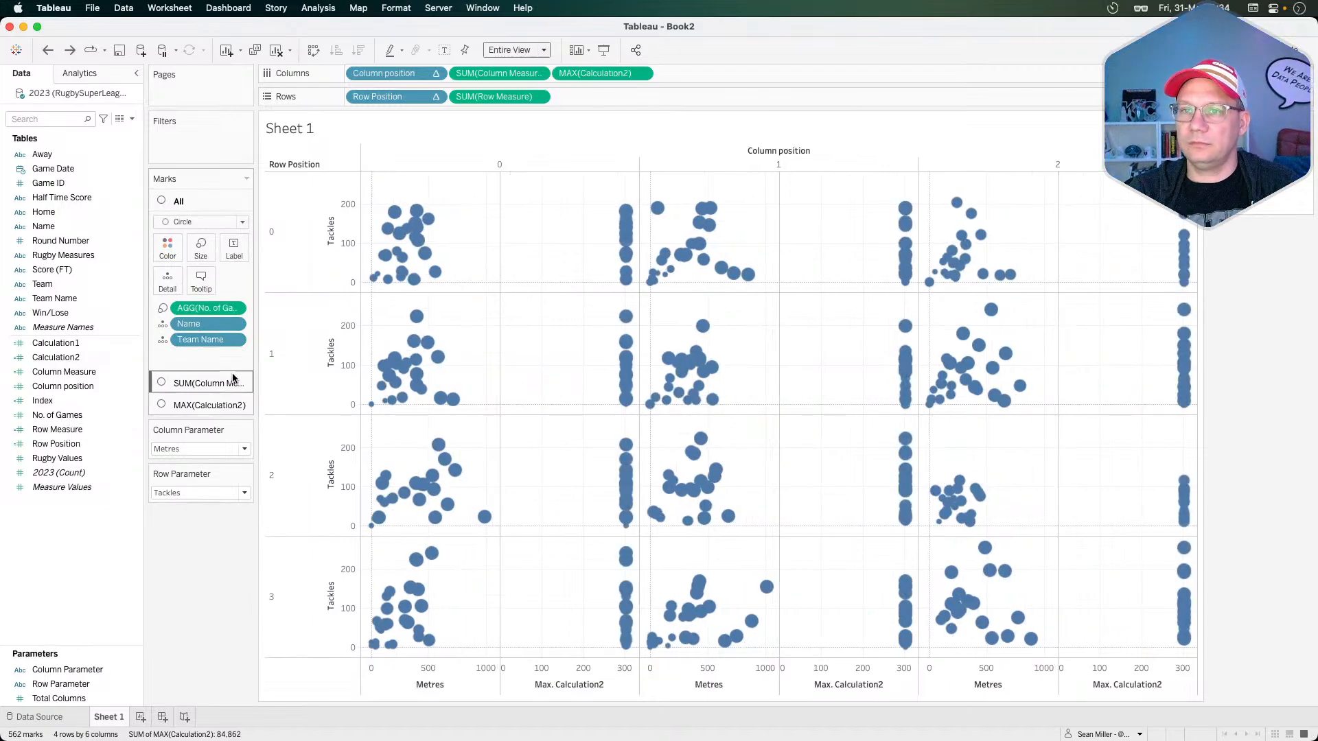
left_click(195, 405)
left_click_drag(201, 360, 200, 610)
left_click_drag(199, 351, 198, 535)
left_click_drag(215, 345, 192, 662)
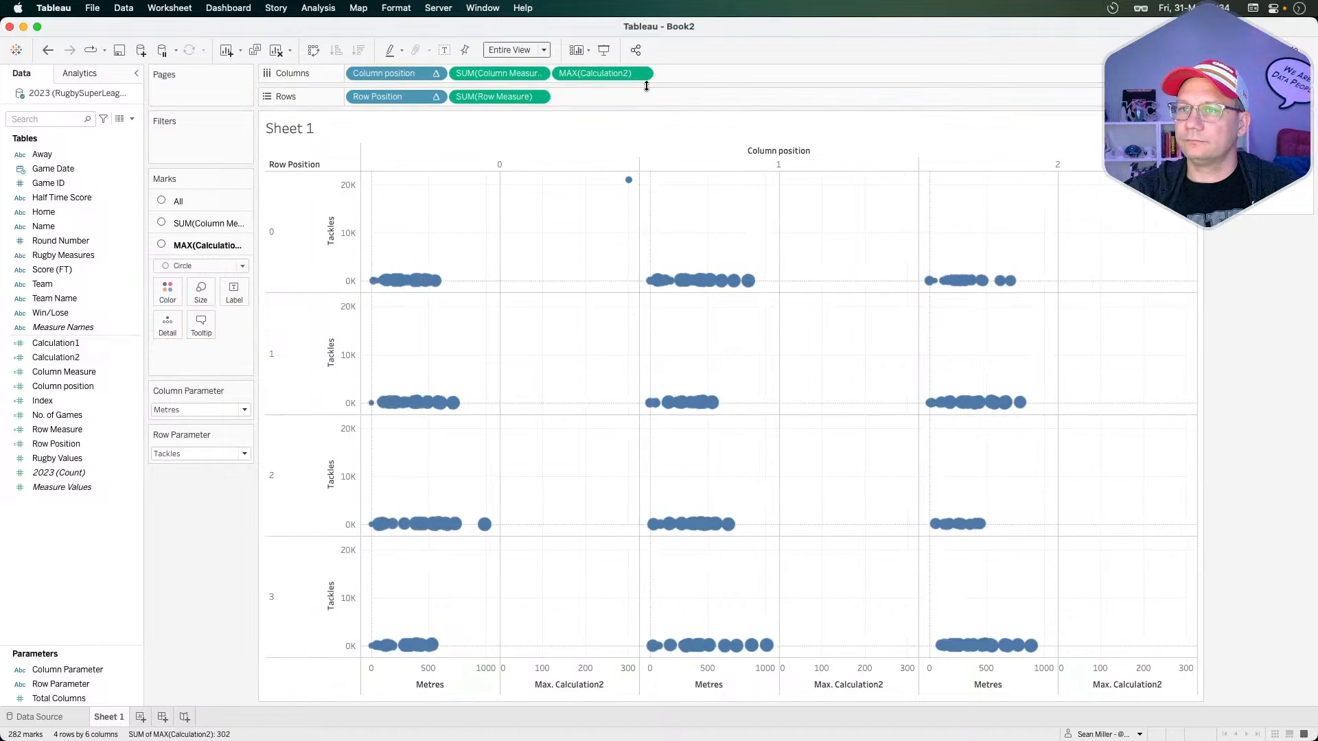
left_click(640, 74)
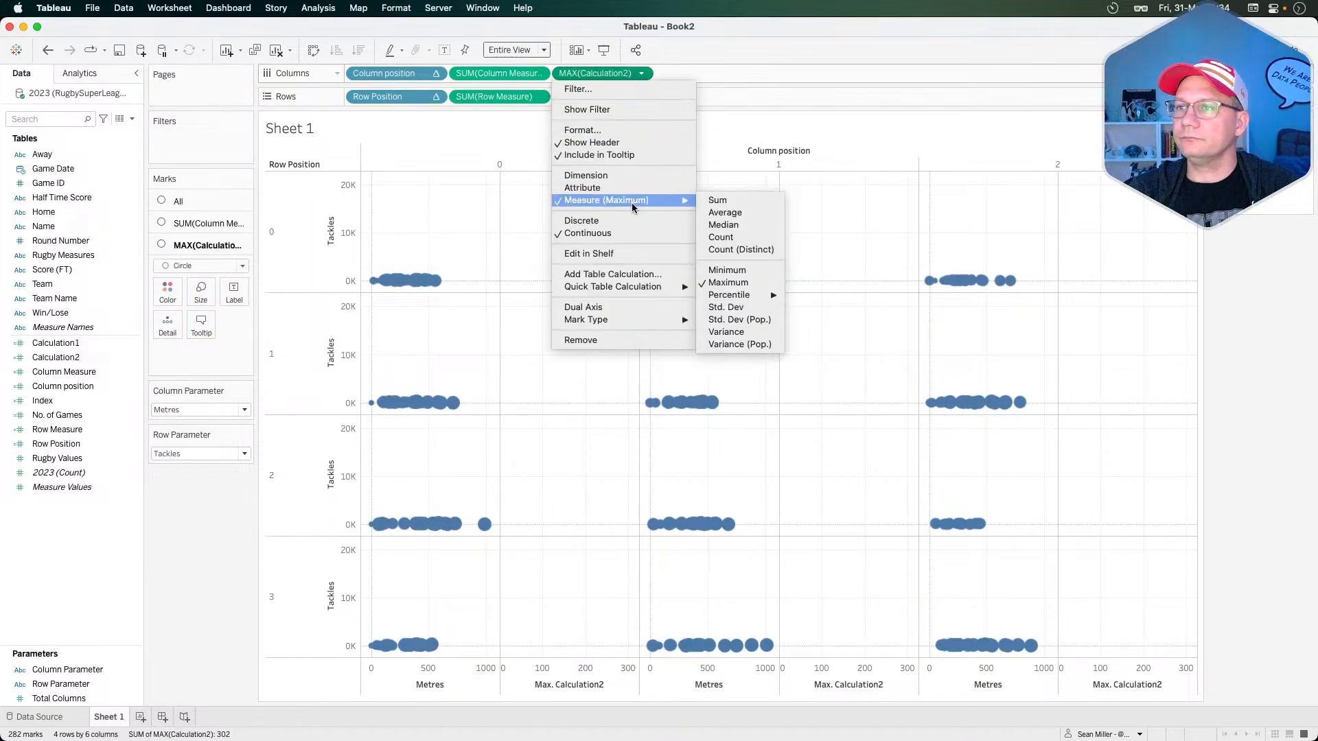
left_click(726, 199)
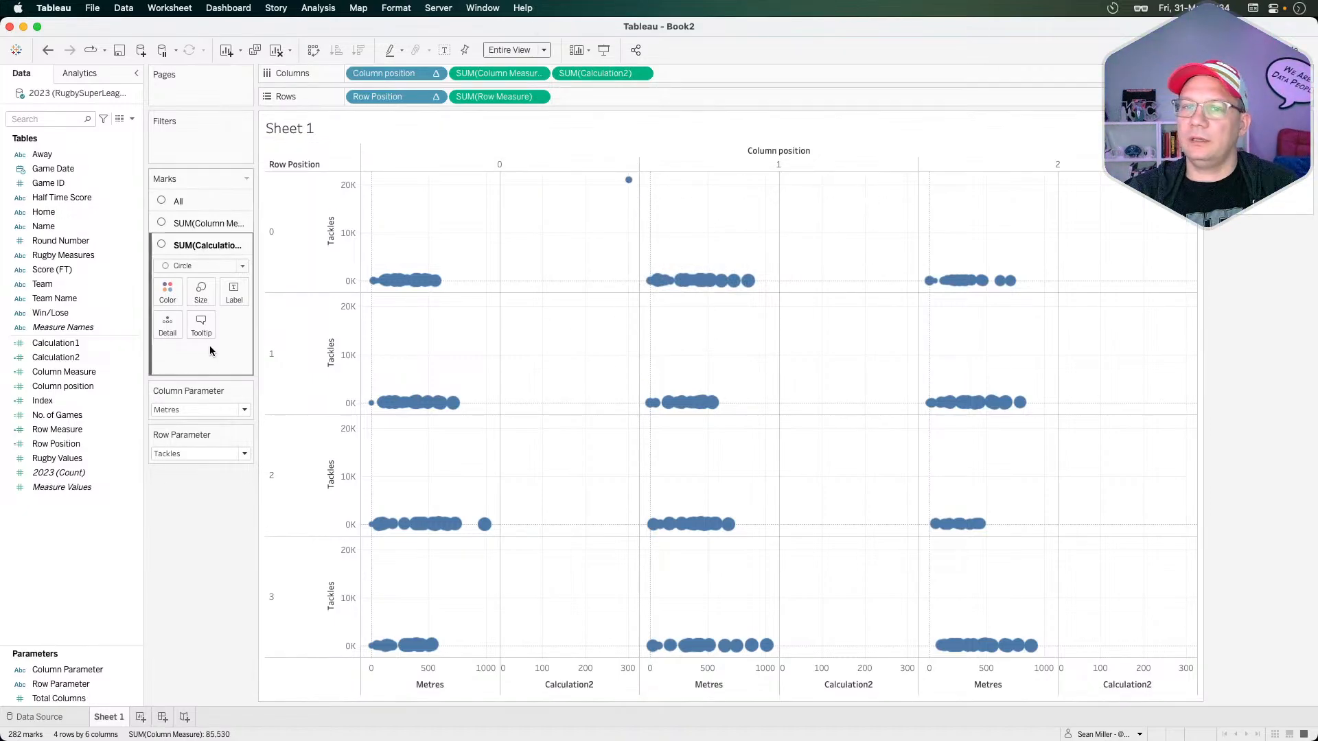
- Change the Calculation2 formula to {FIXED [Team Name]:max([Column Measure])} and save it
right_click(76, 357)
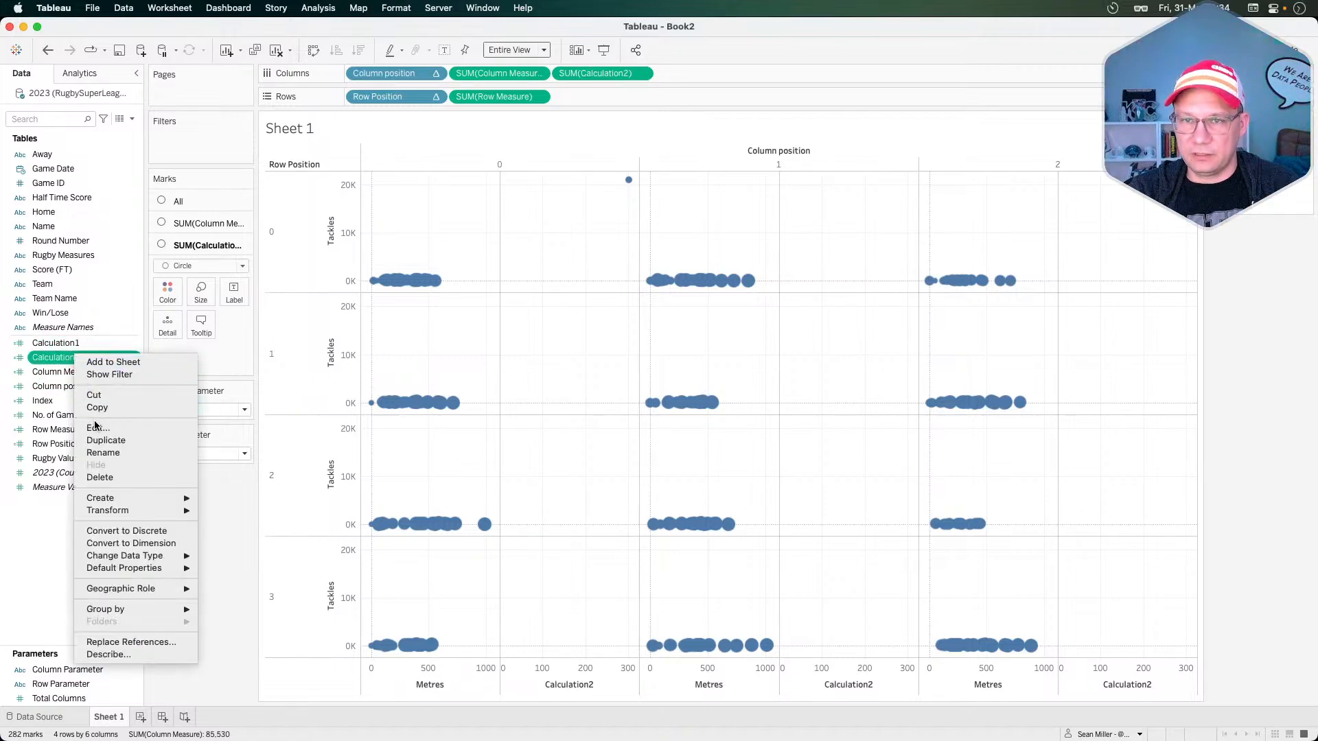
left_click(37, 537)
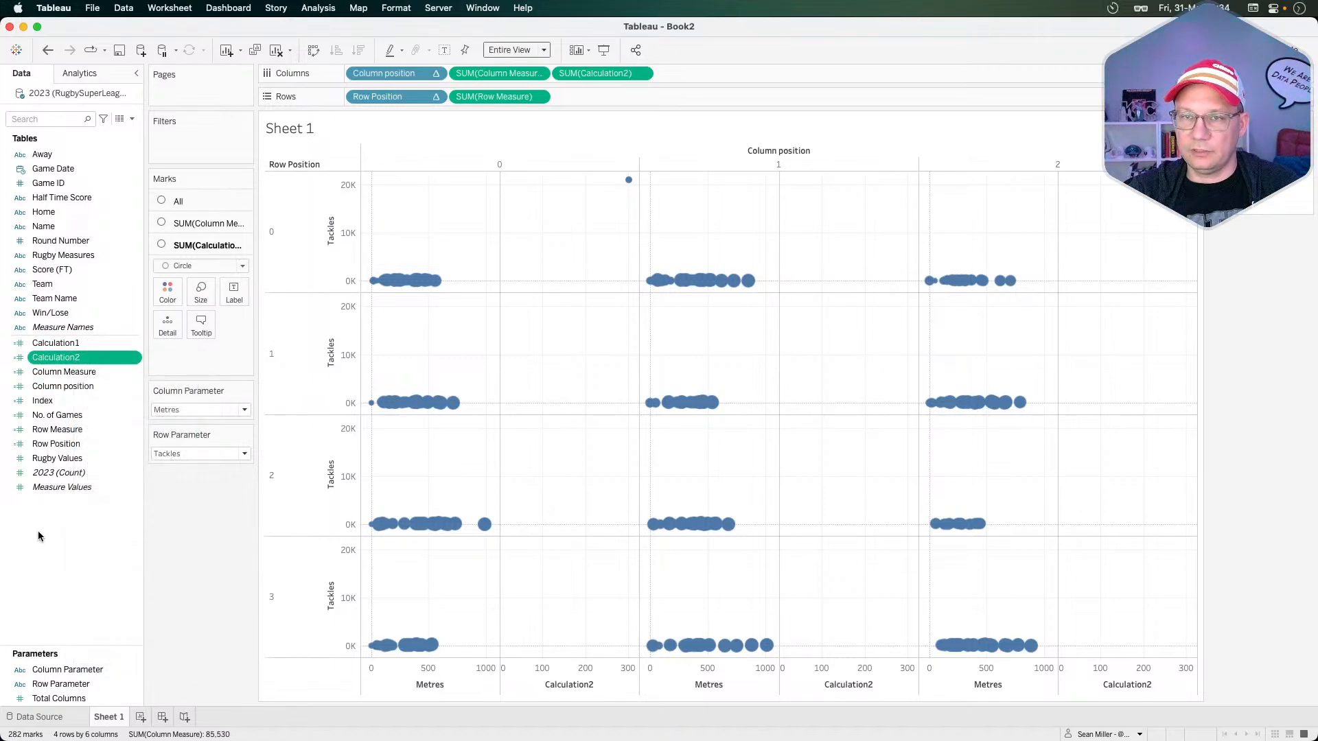
right_click(70, 357)
left_click(94, 433)
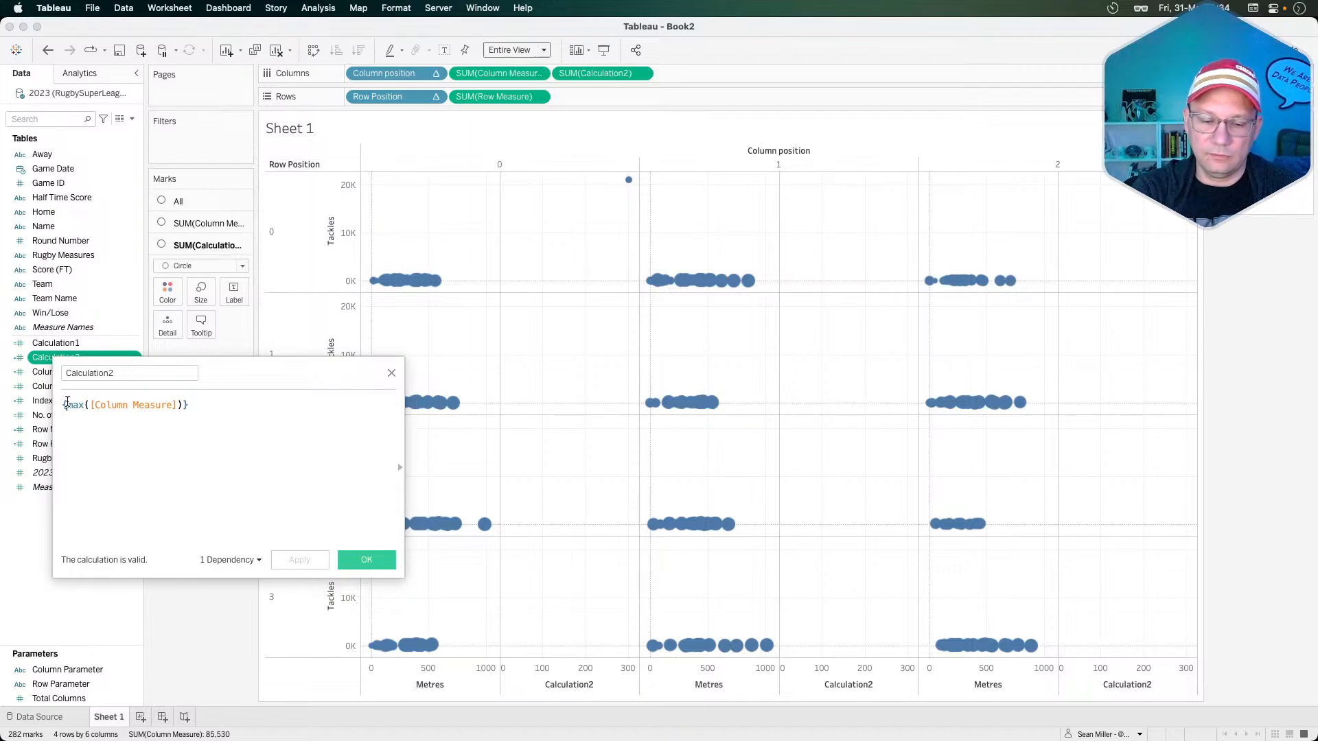
type("FIXED team")
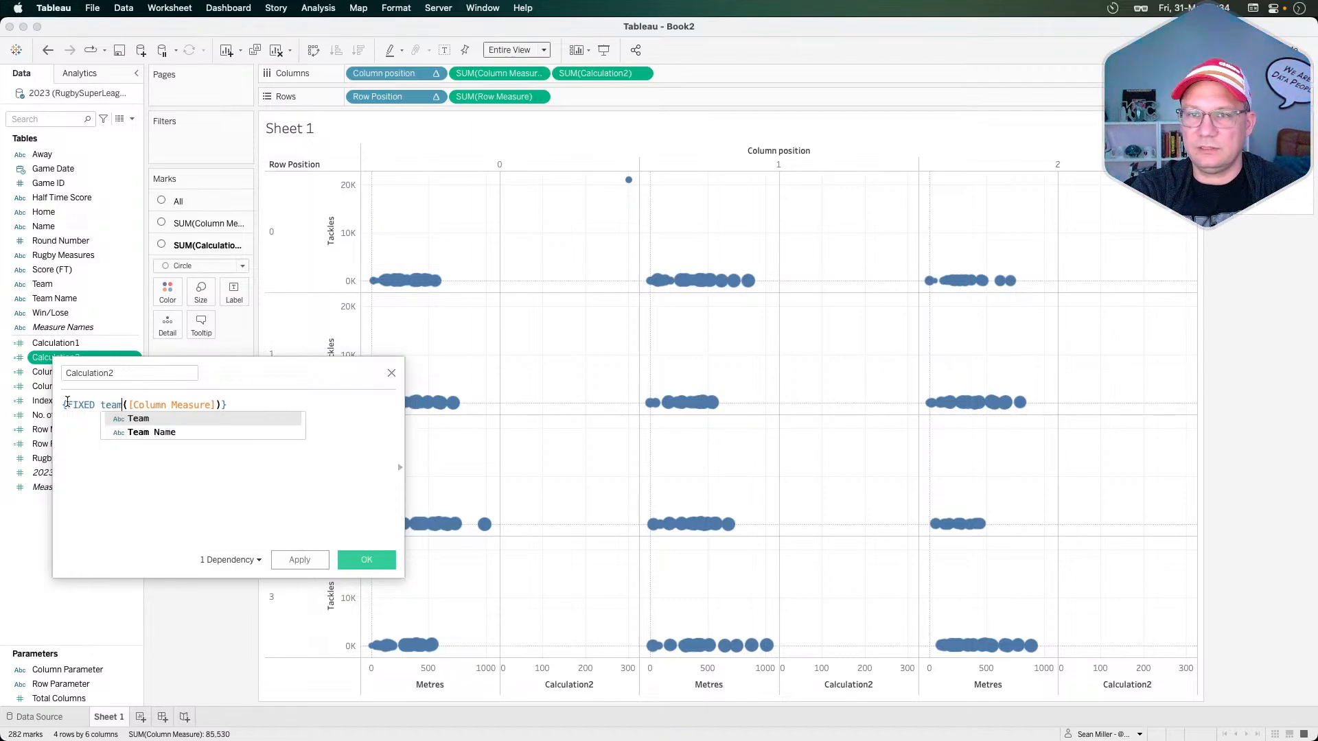
key("Down")
key("Return")
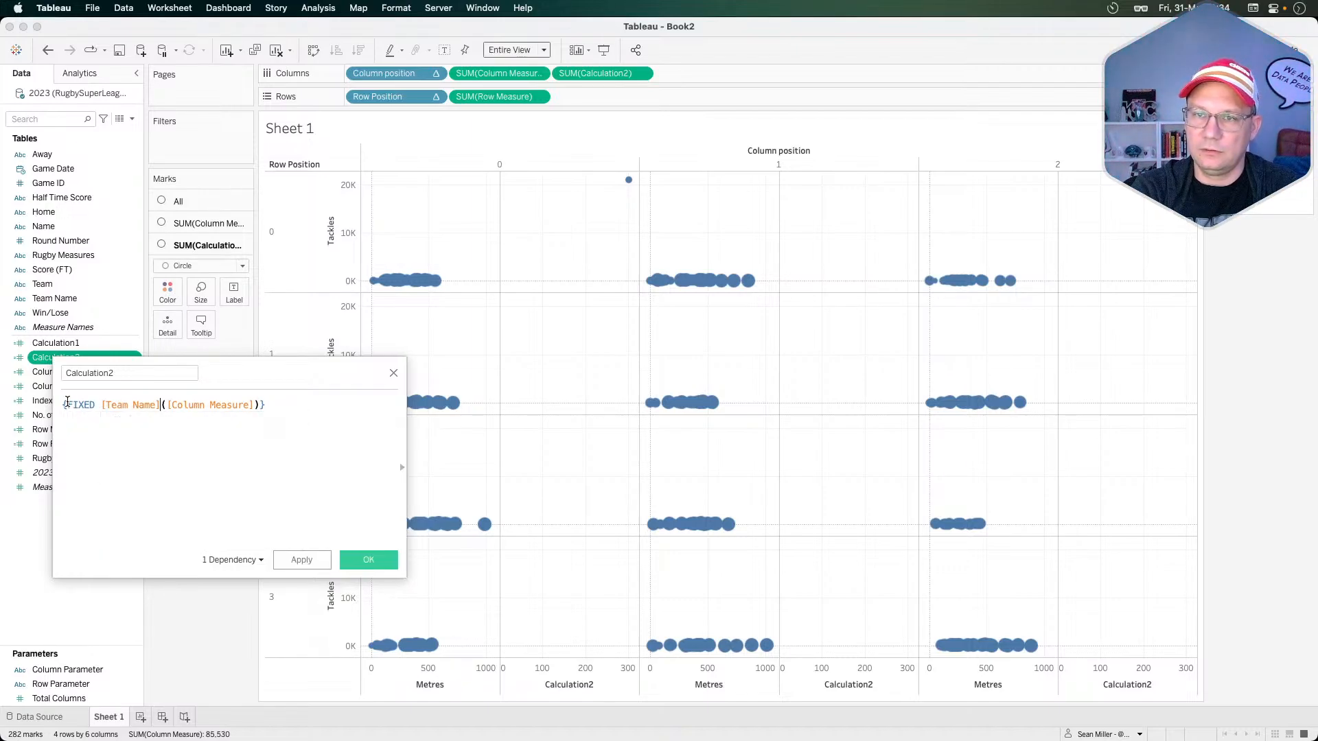
type(":mac")
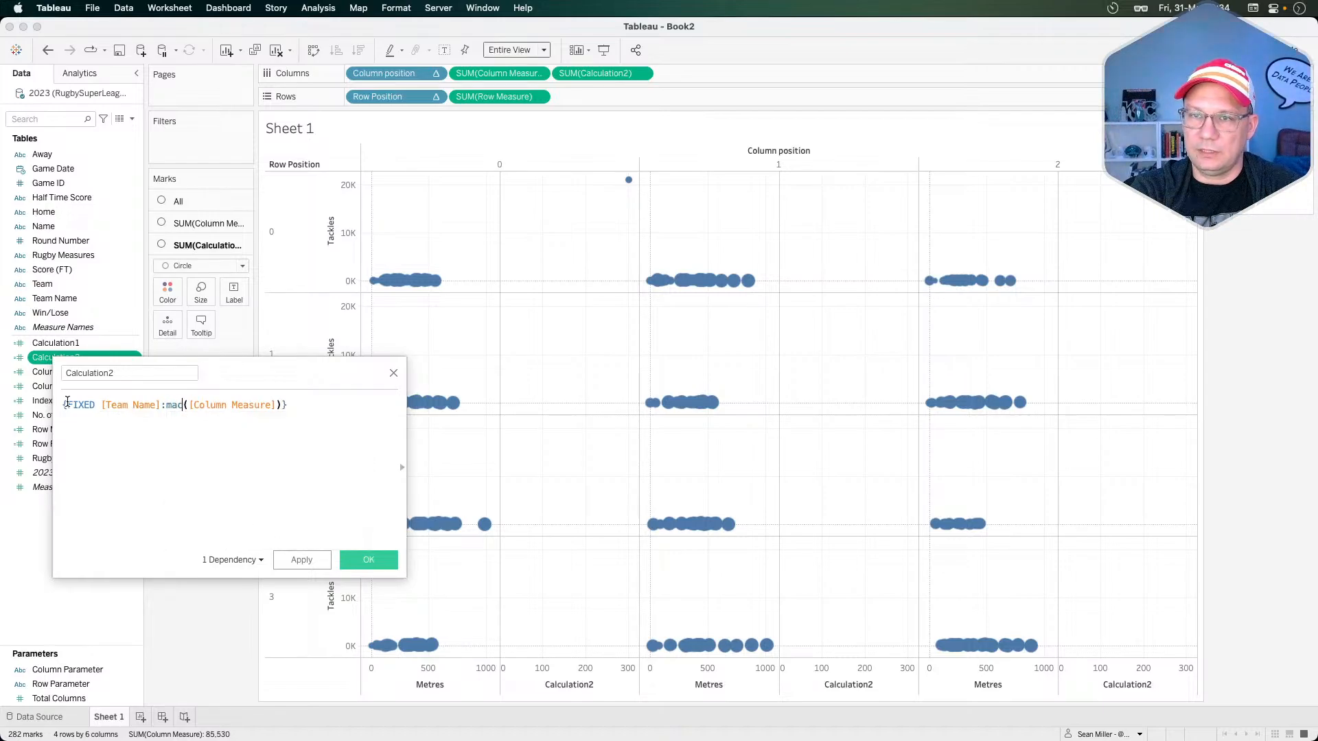
key("BackSpace")
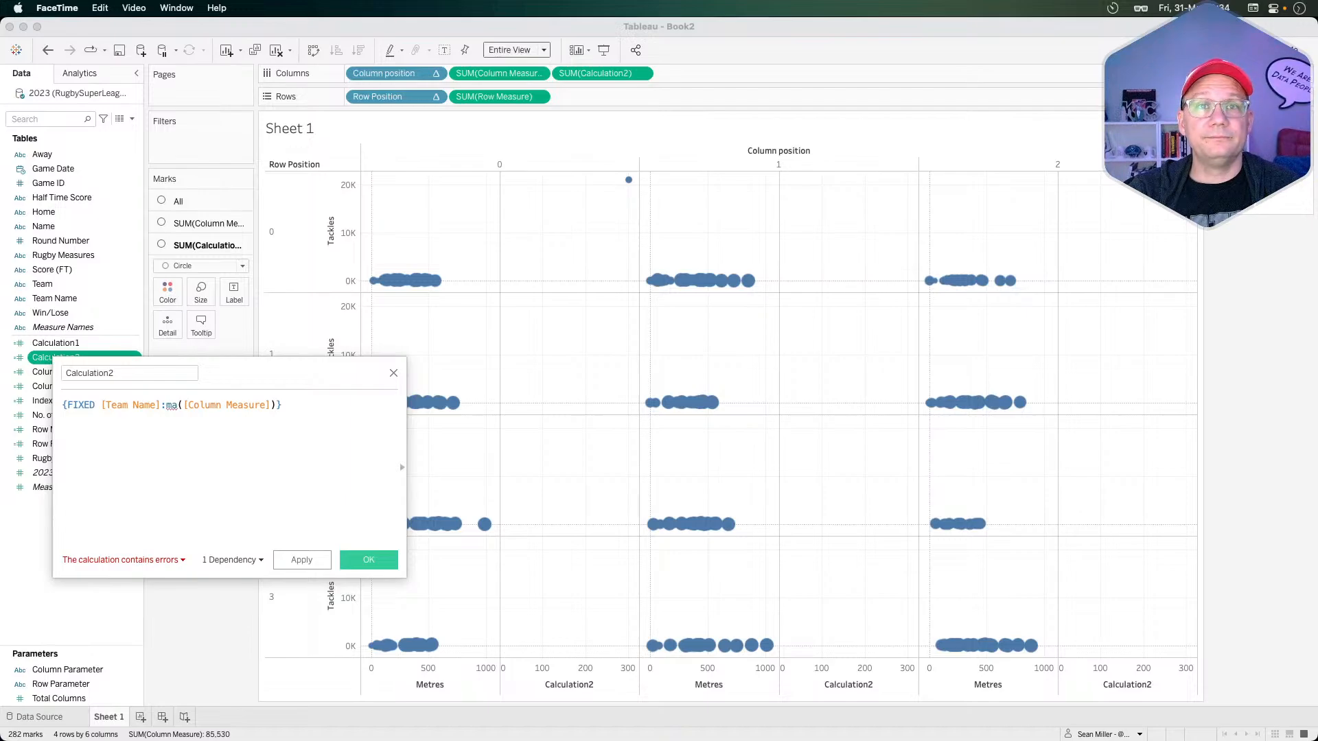
left_click(272, 358)
type("x")
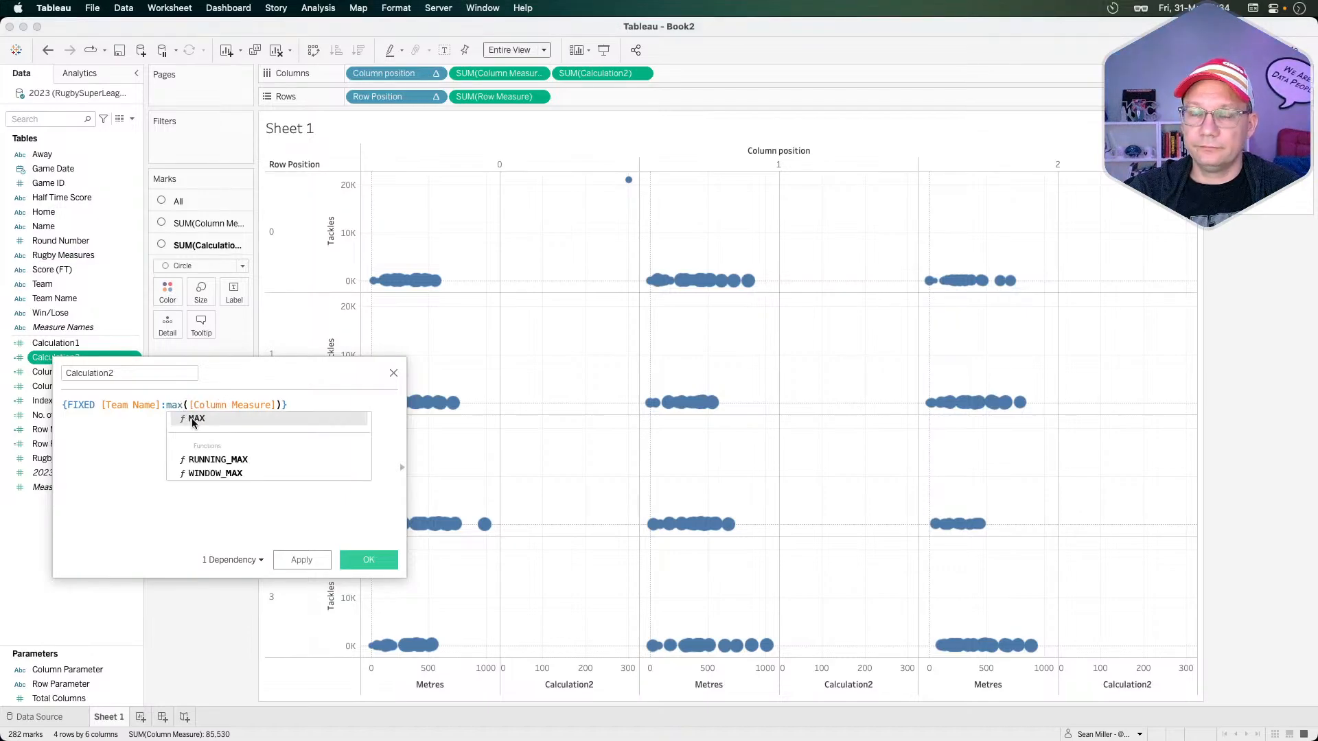
left_click(305, 405)
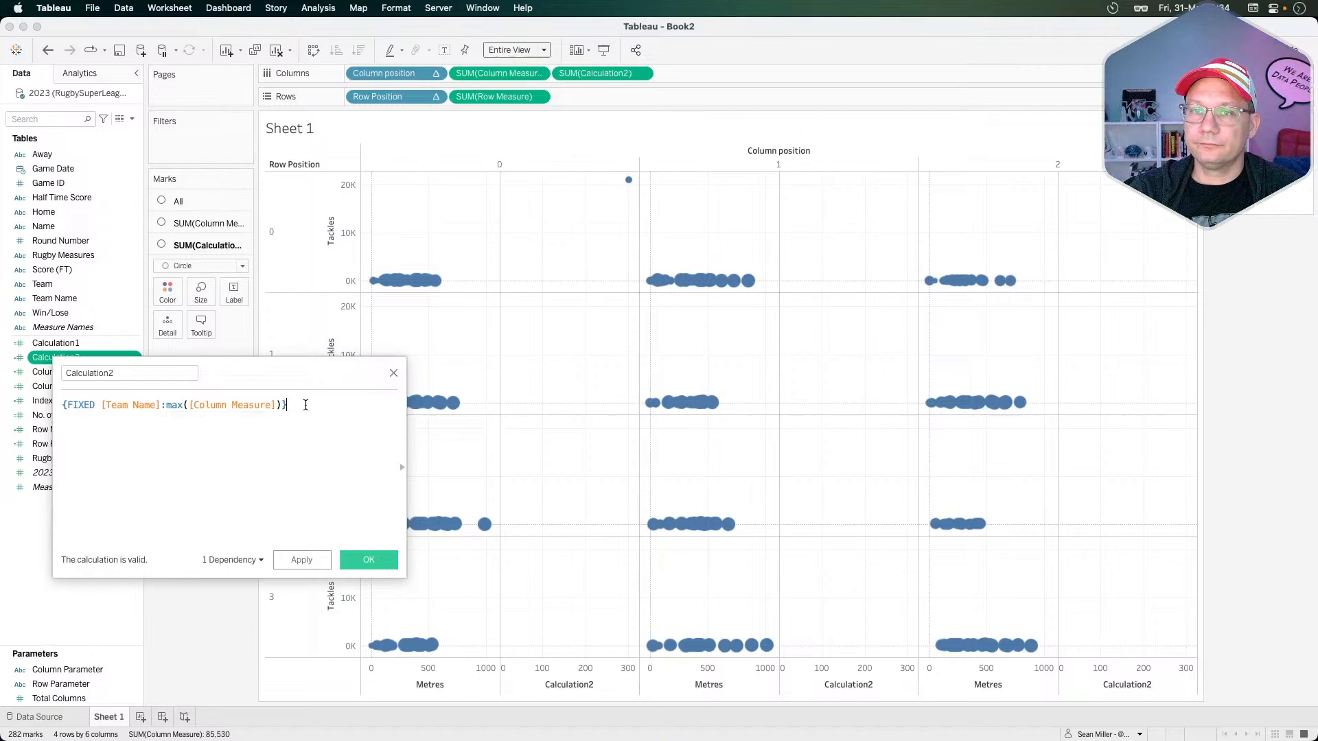
left_click(310, 558)
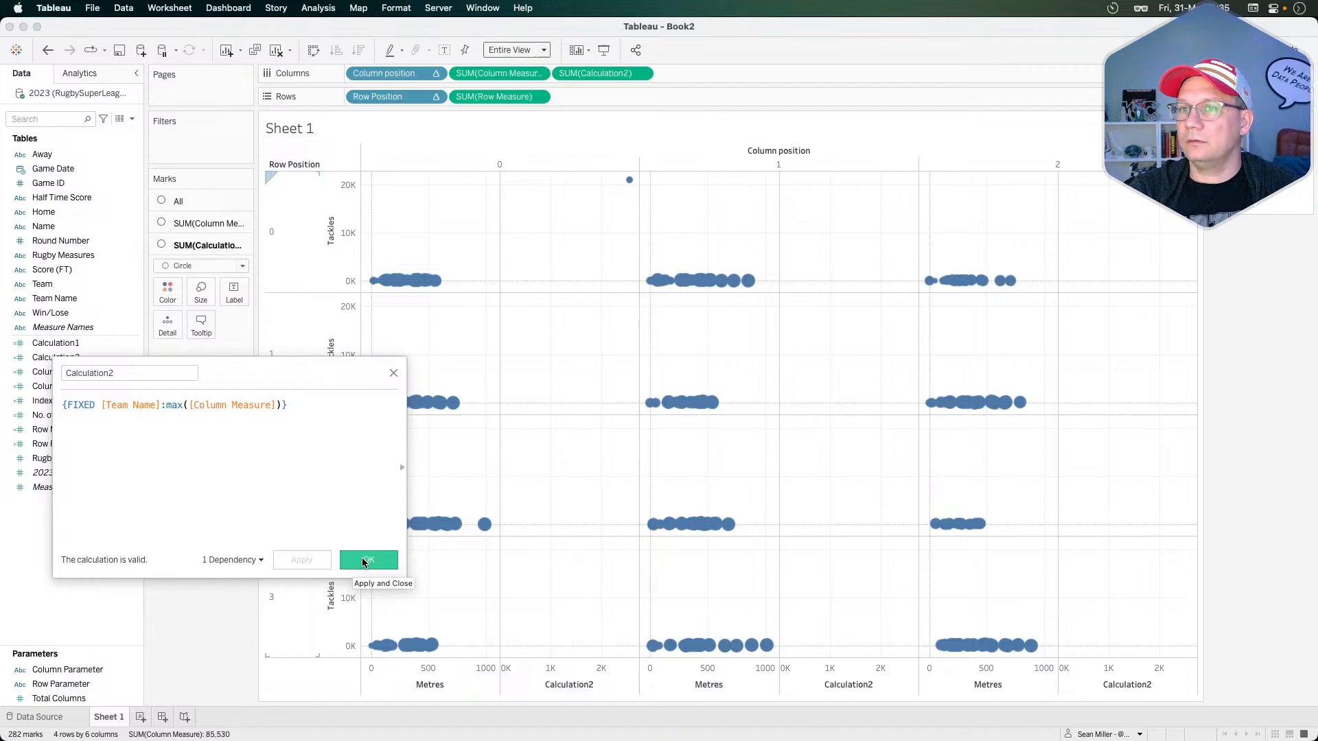
left_click(366, 560)
mouse_move(625, 187)
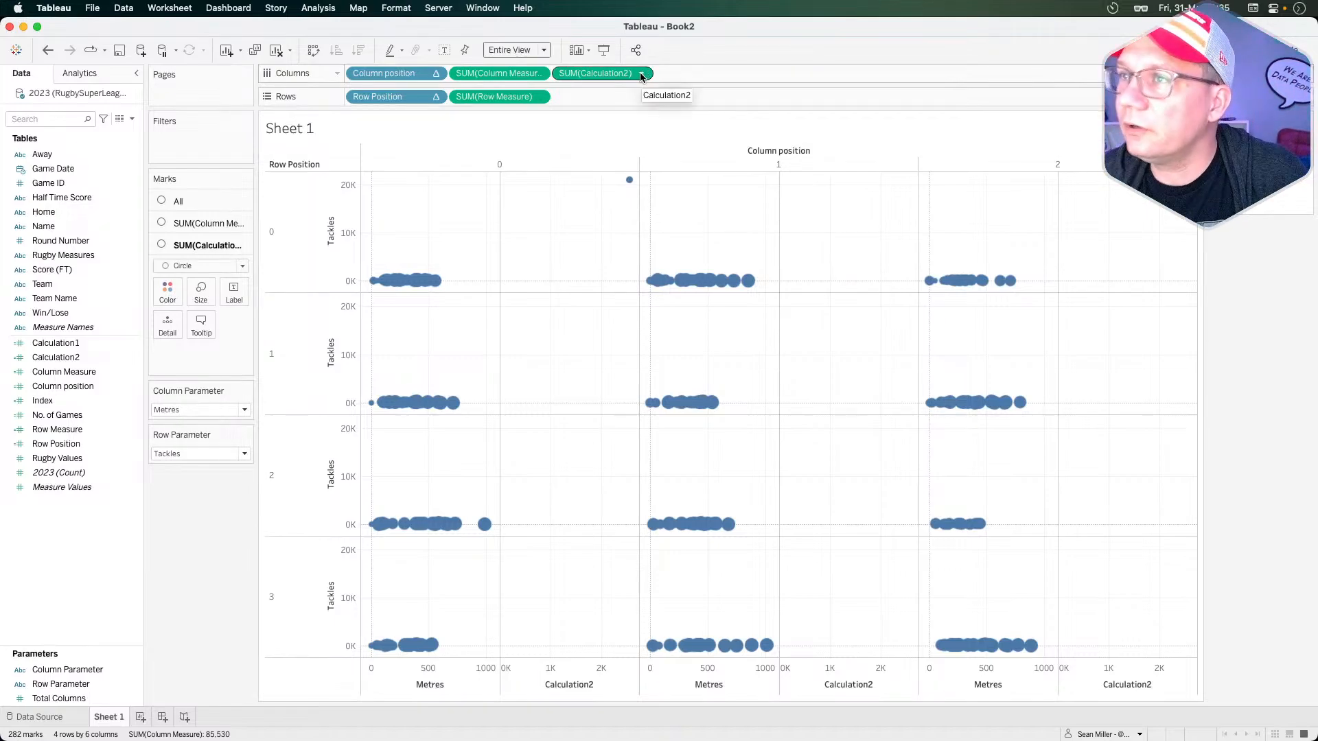
- Review the Calculation2 formula, set the aggregation of Calculation2 on Columns to Minimum, and close the formula editor
right_click(81, 357)
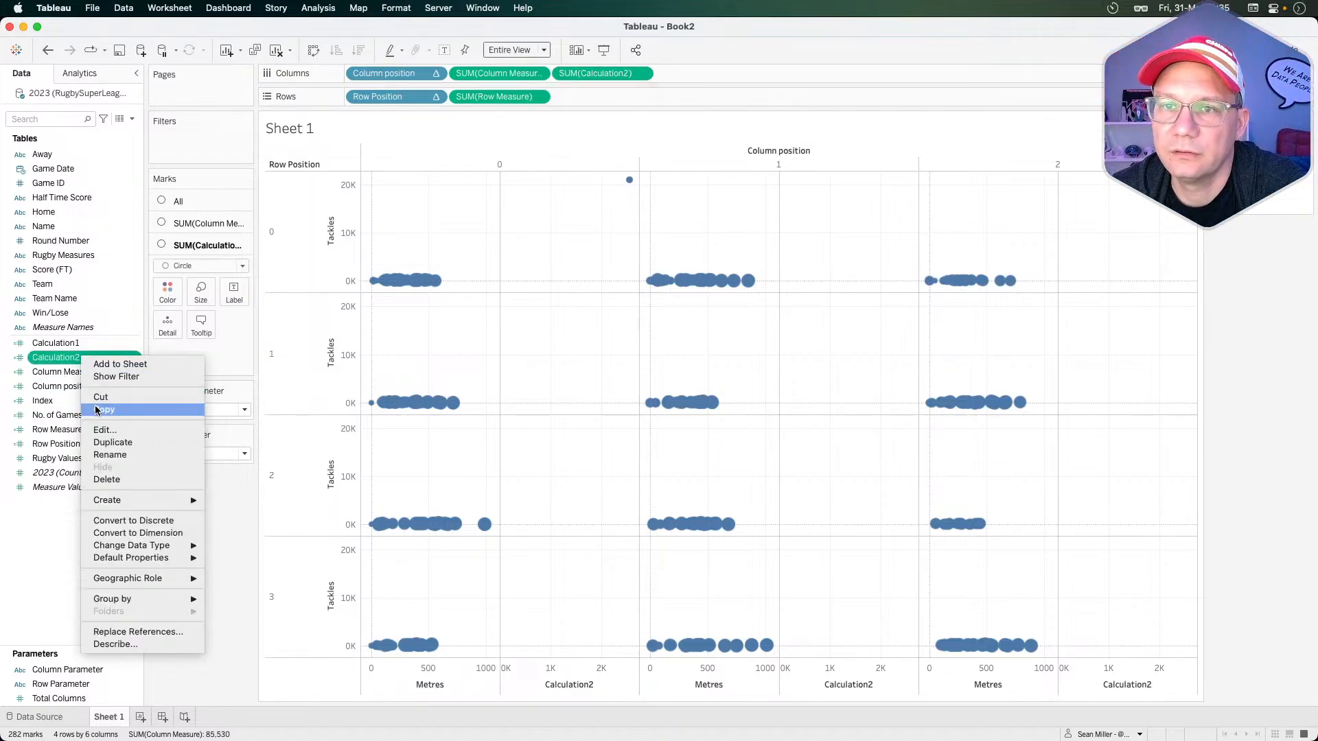
left_click(105, 430)
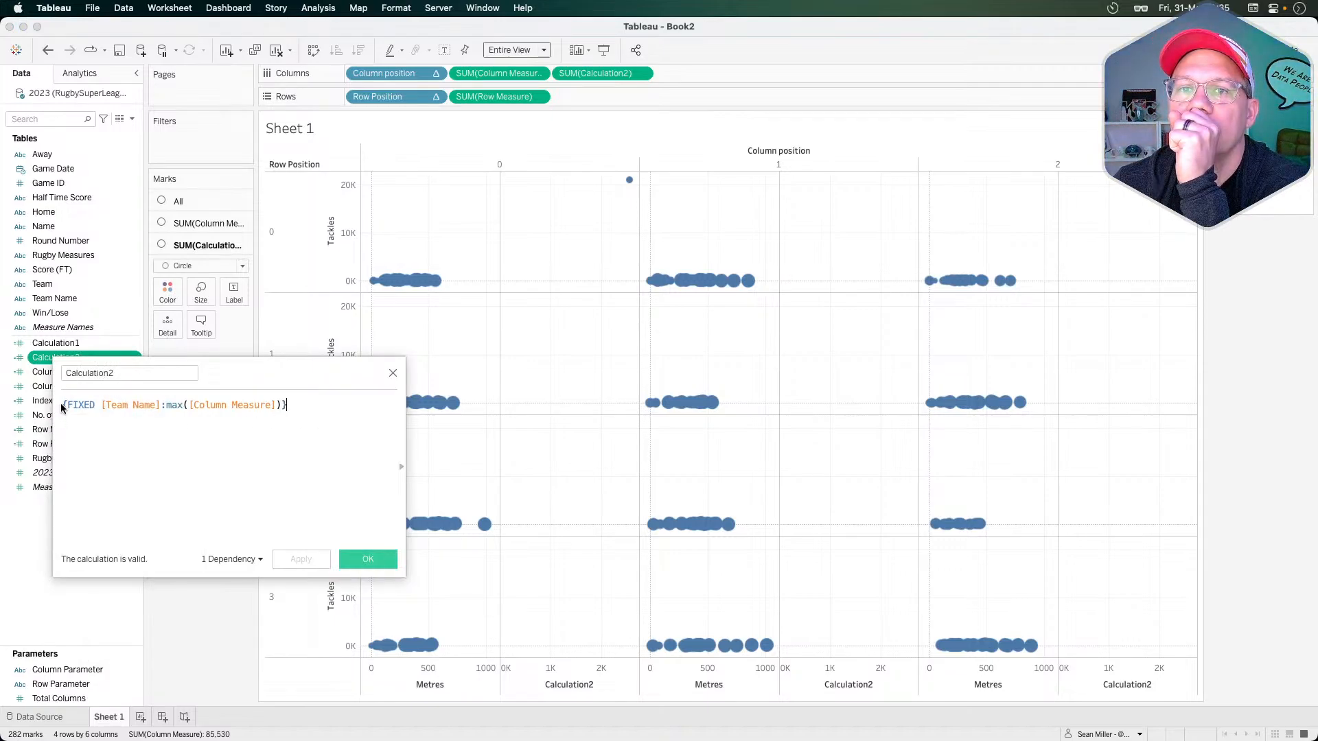
left_click(641, 73)
mouse_move(658, 199)
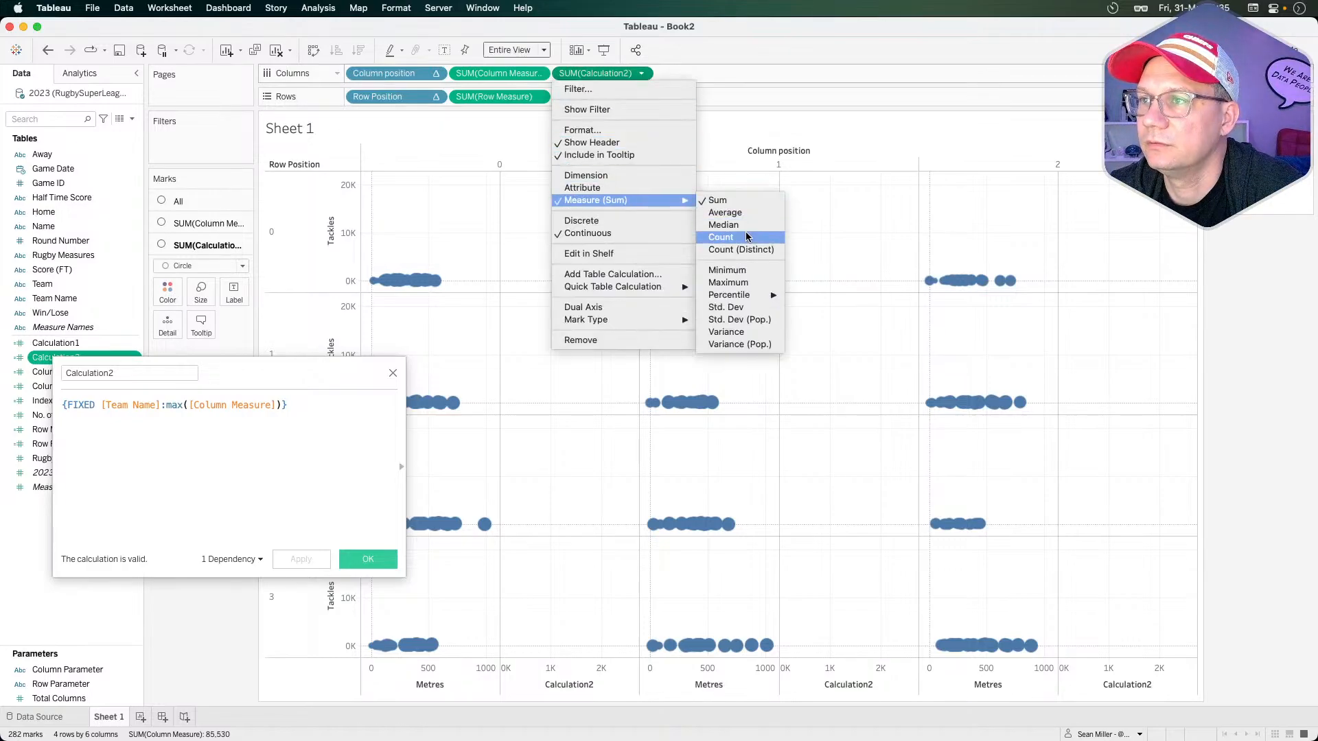
left_click(729, 269)
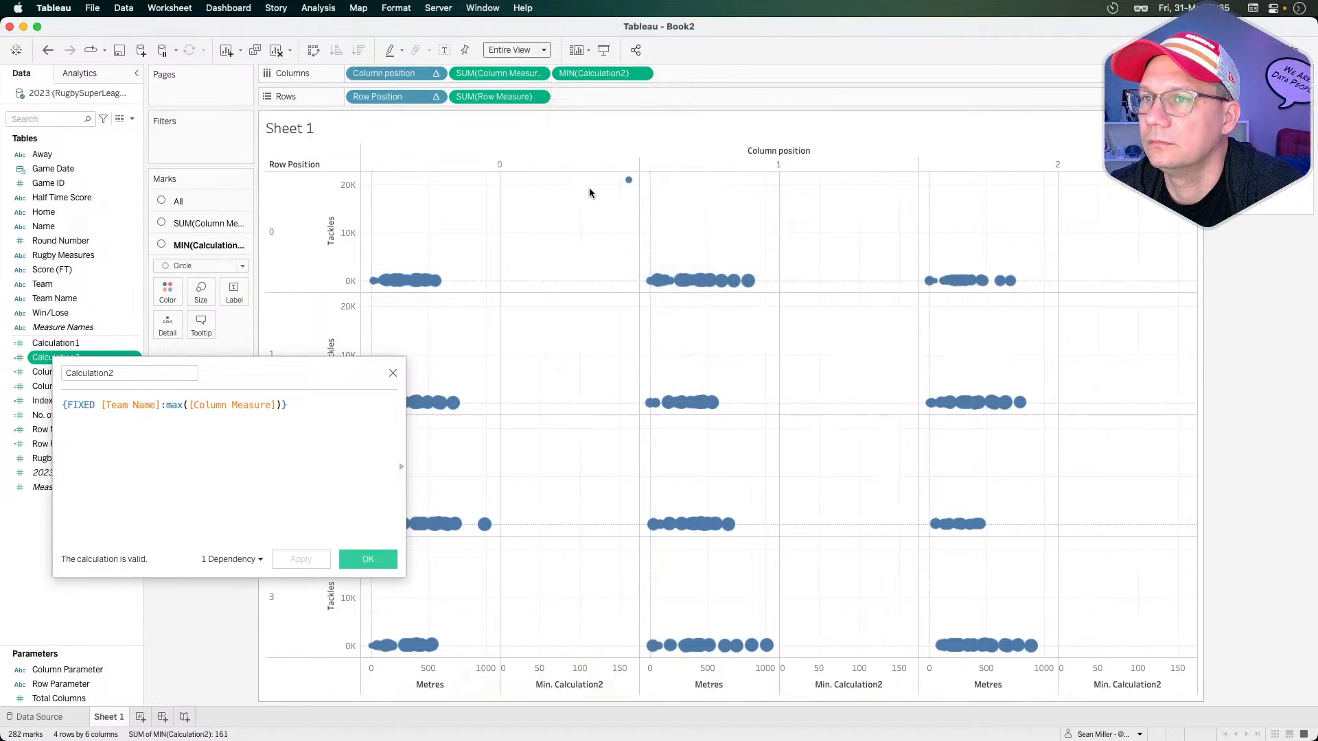
left_click(393, 374)
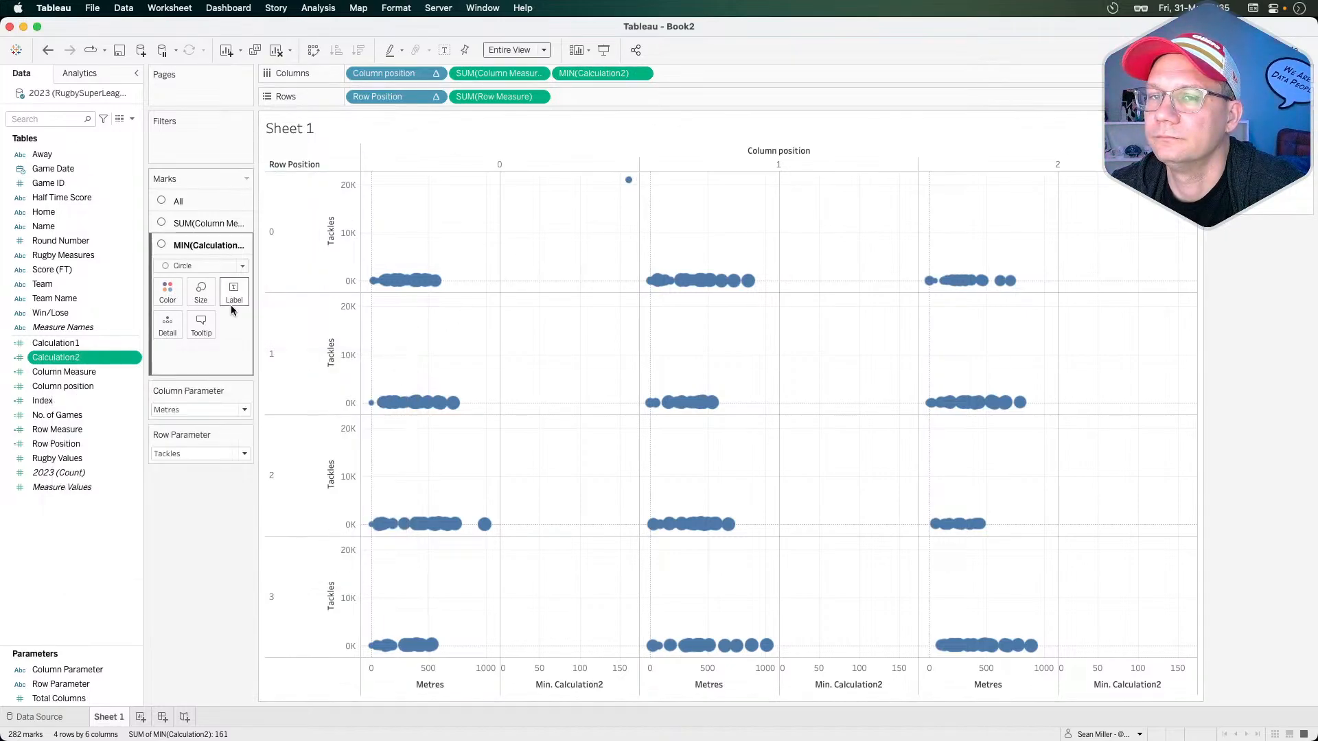
- Try to add Column position and Row Position after Team Name in the FIXED dimensions of the Calculation2 formula
right_click(108, 358)
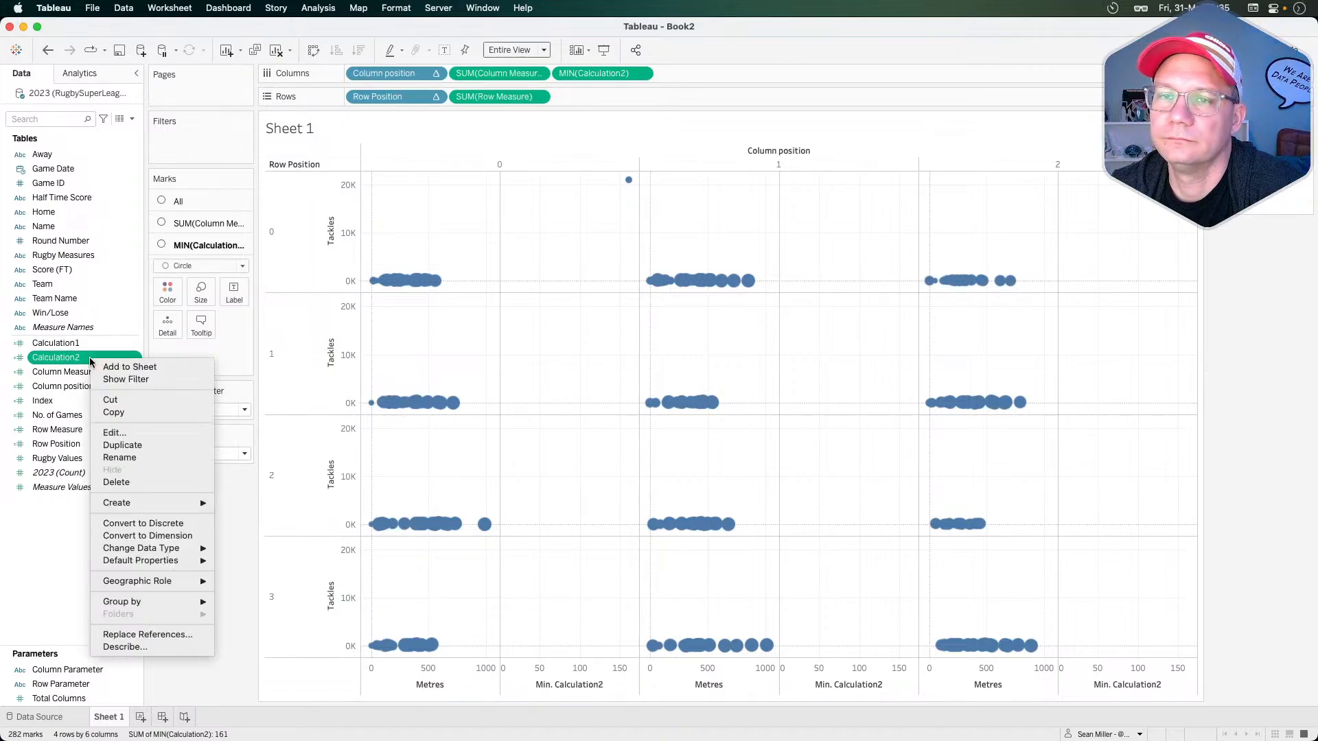
left_click(120, 432)
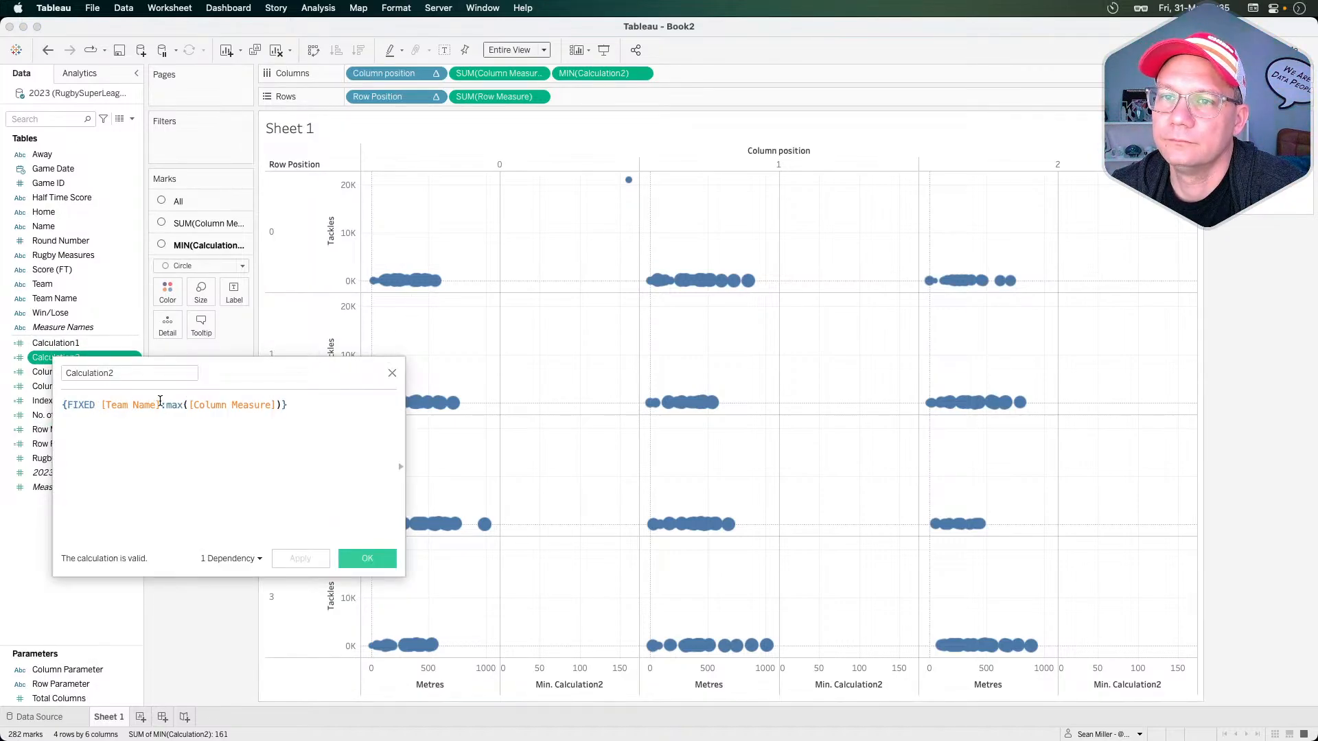
type(",colu")
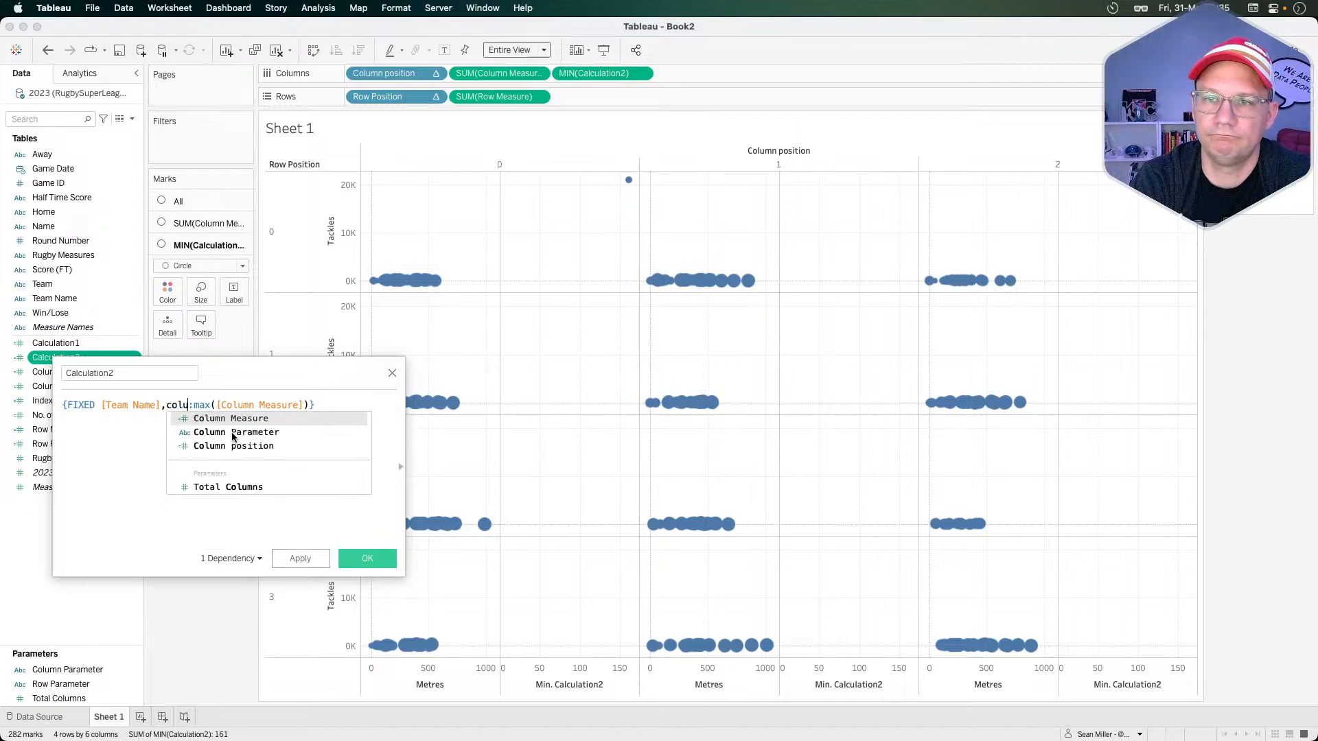
key("Down")
key("Down")
key("Return")
type(",")
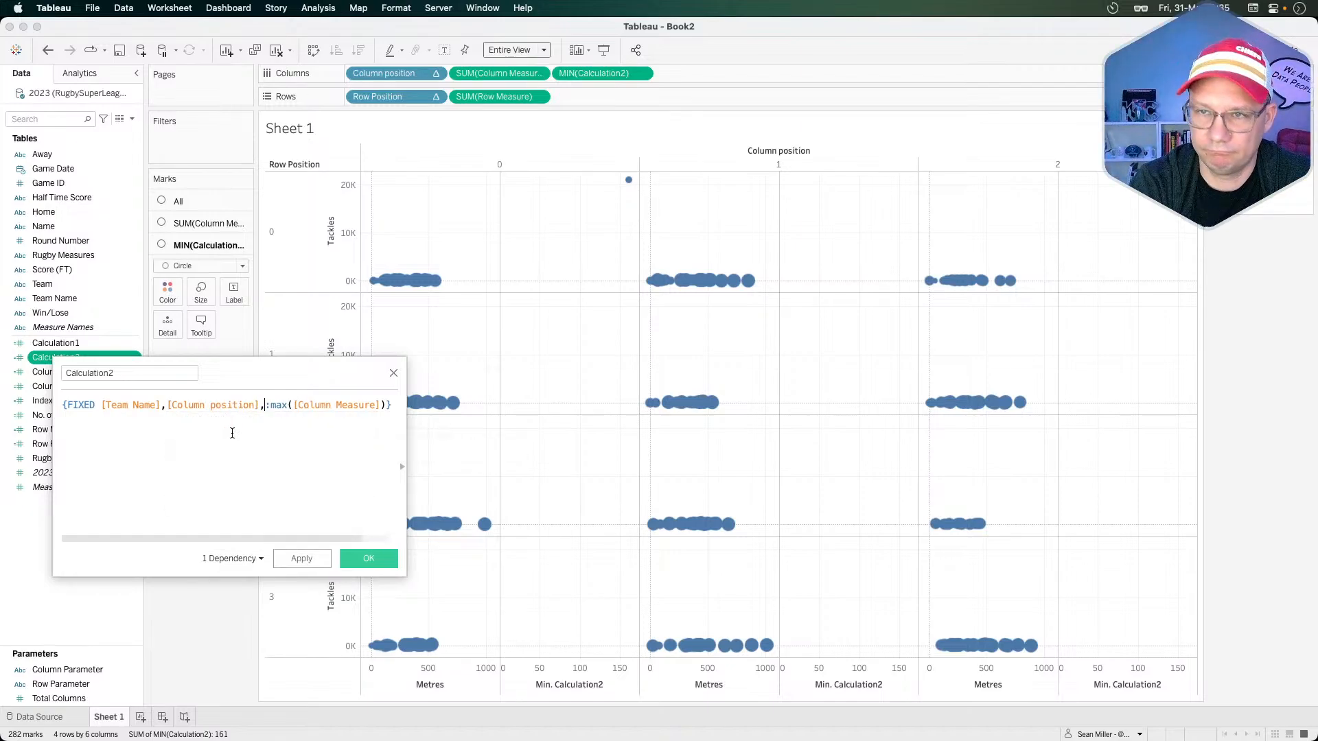
type("row")
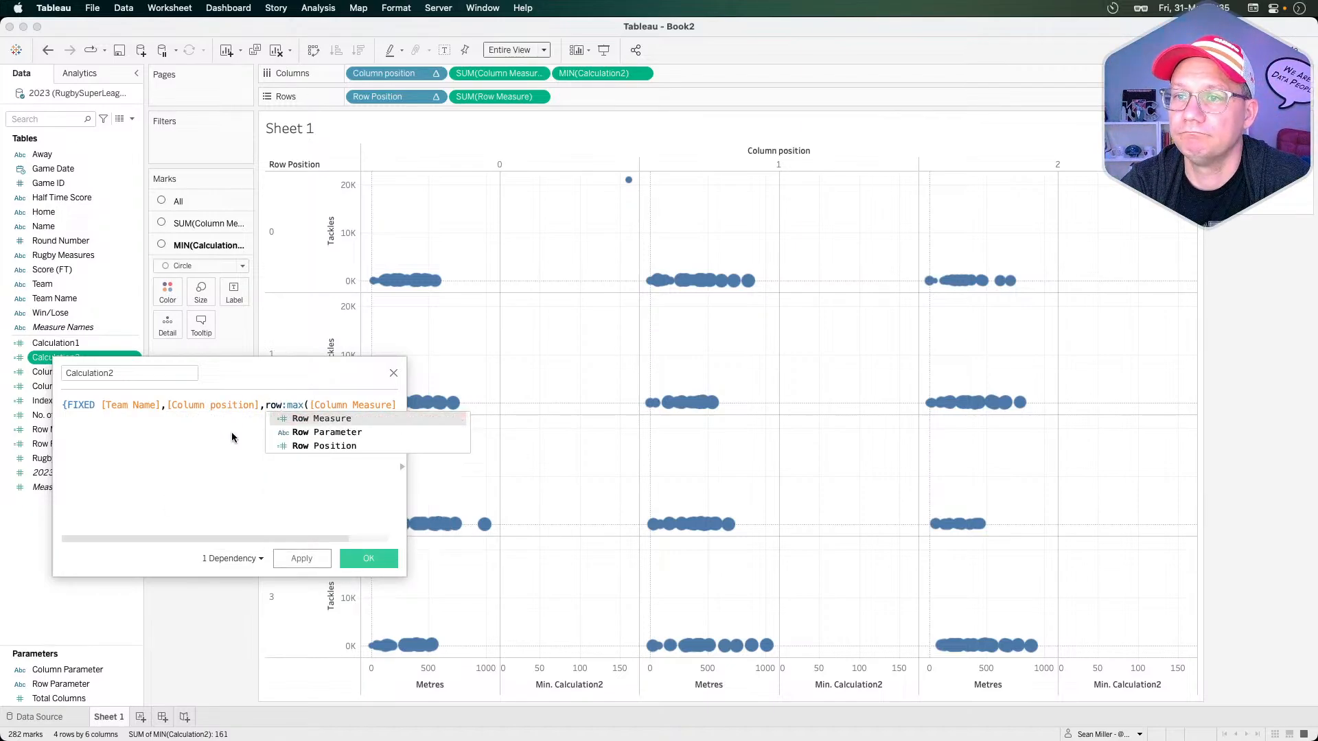
key("Return")
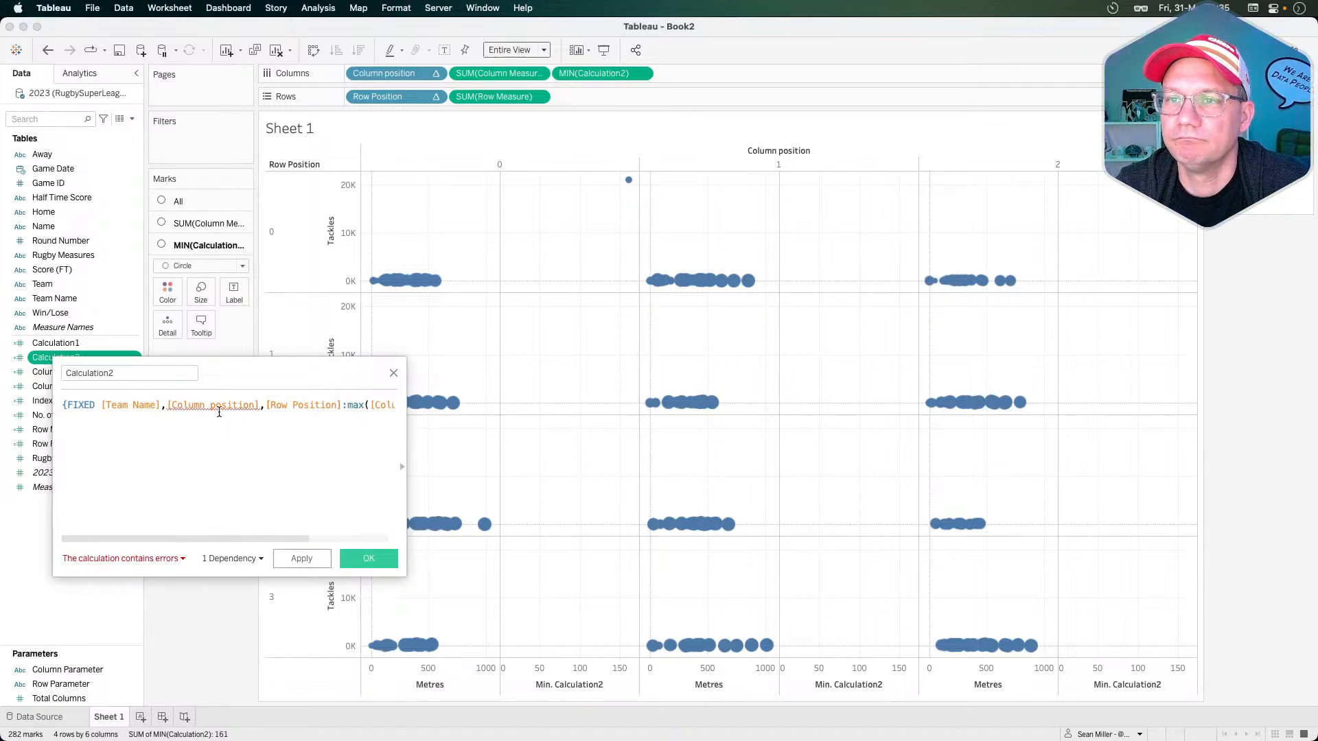
- Remove Column position and Row Position from the Calculation2 formula, leaving {FIXED [Team Name]:max([Column Measure])}, and save it
mouse_move(219, 406)
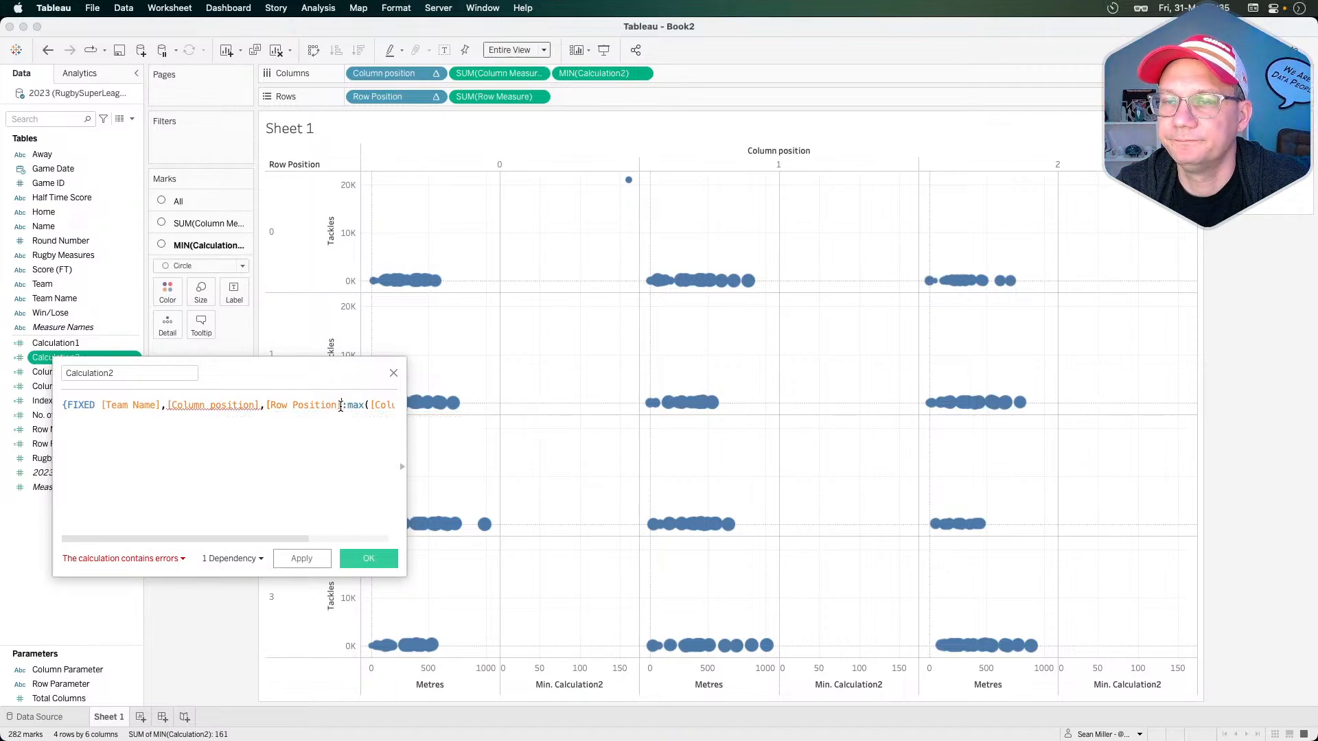
left_click_drag(341, 406, 88, 400)
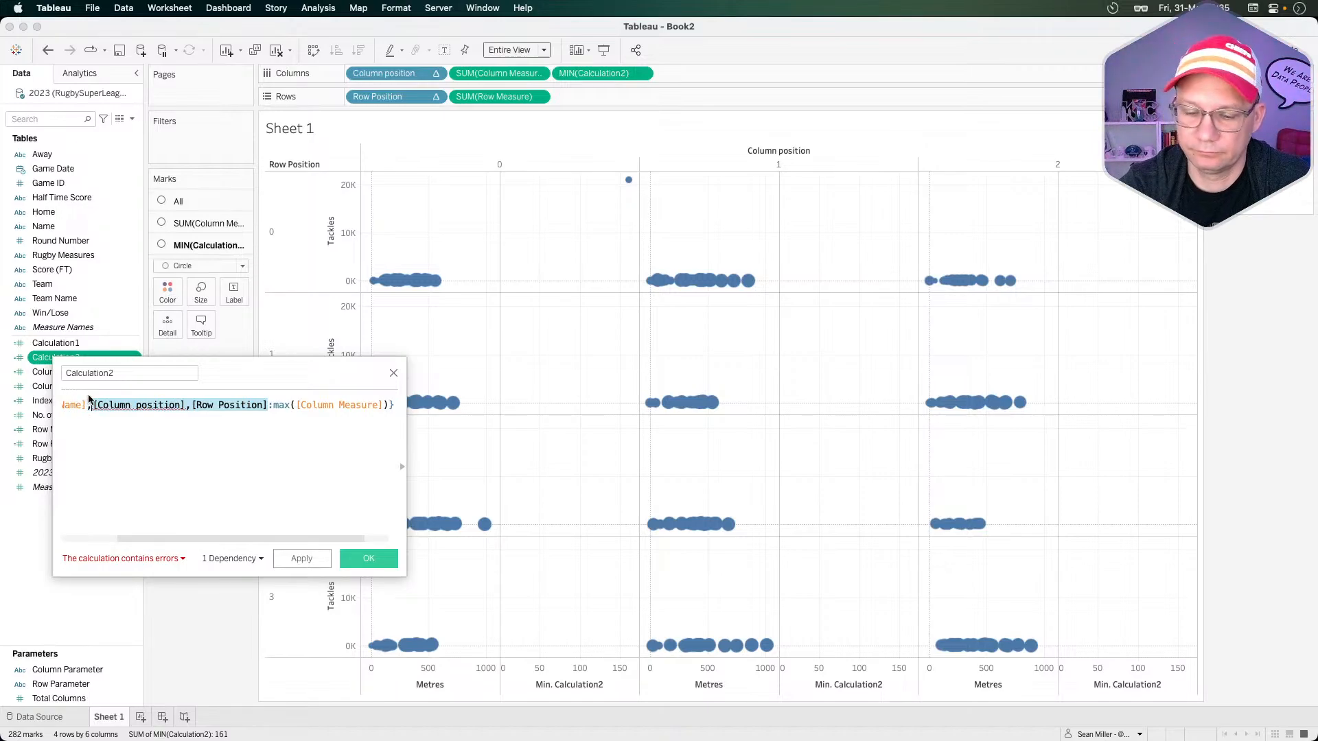
key("BackSpace")
key("BackSpace")
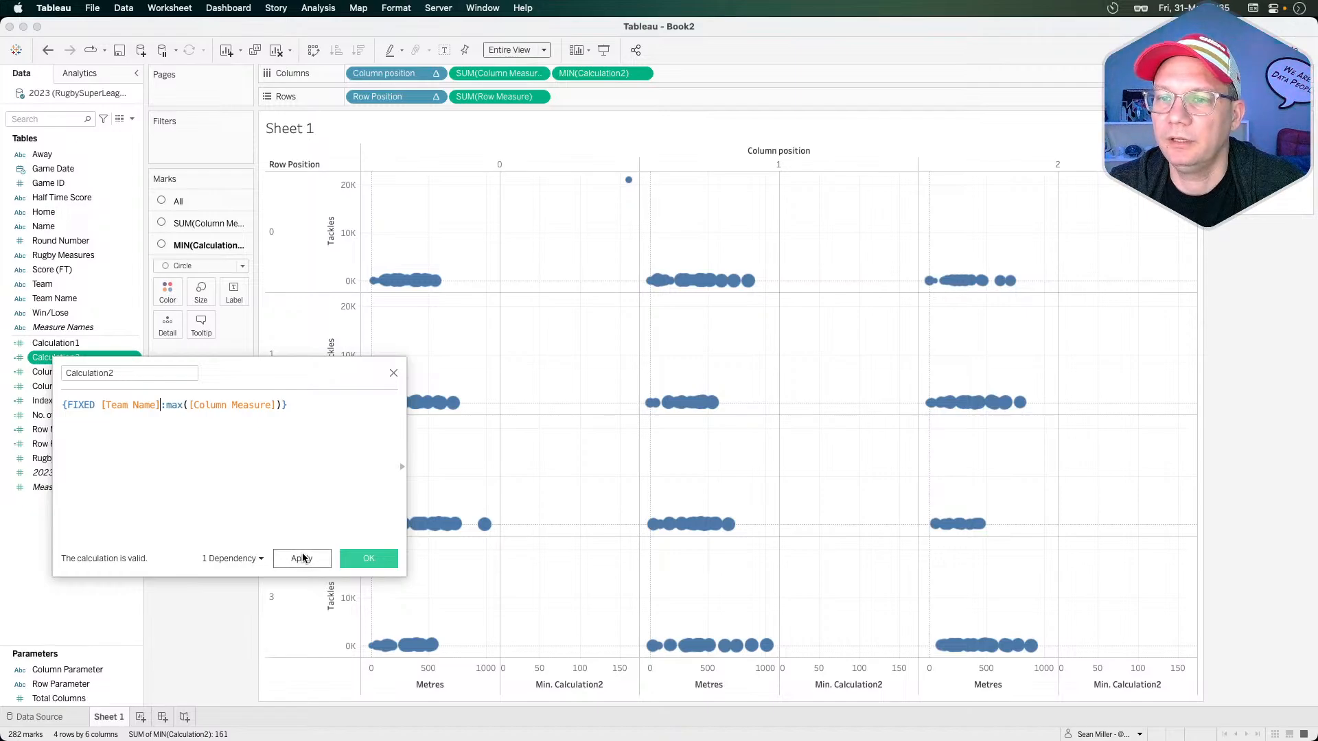
left_click(305, 558)
left_click(355, 559)
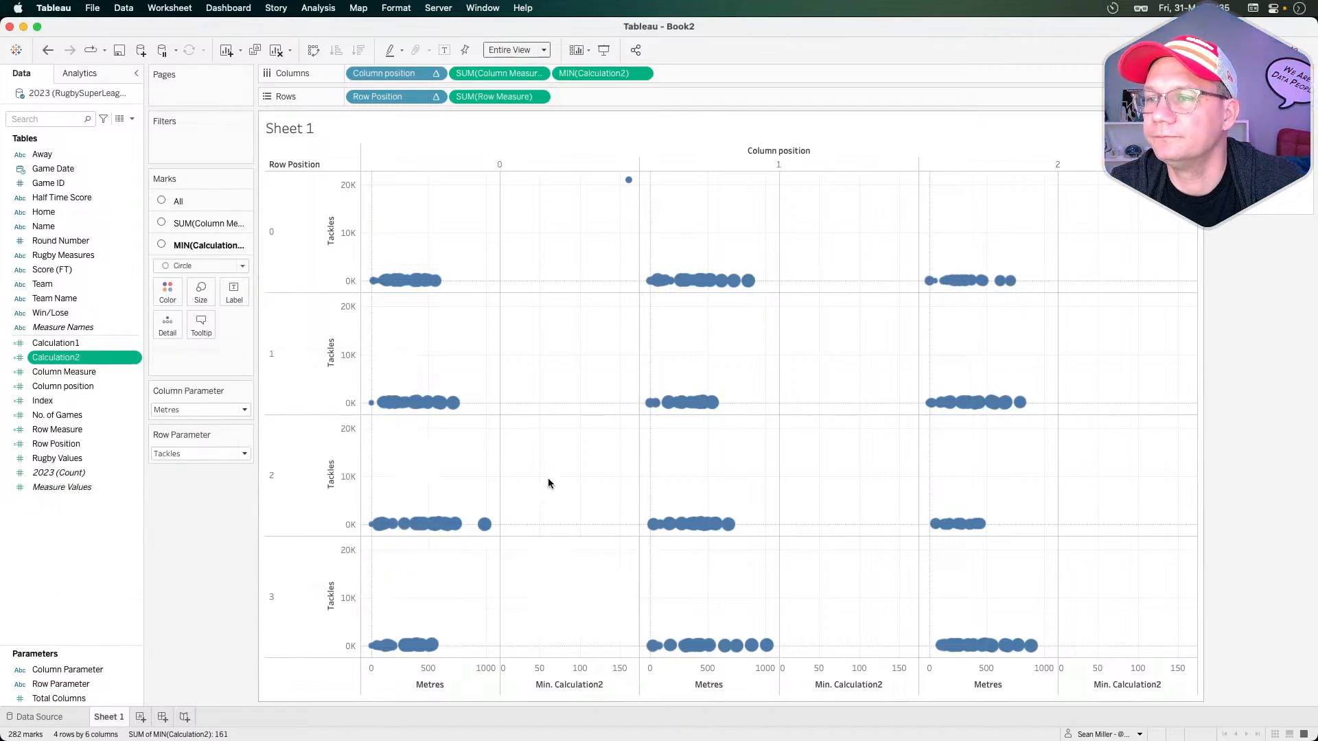
- Remove Calculation2 from Columns and set the Column Measure axis to independent ranges for each row or column
left_click_drag(610, 73, 281, 505)
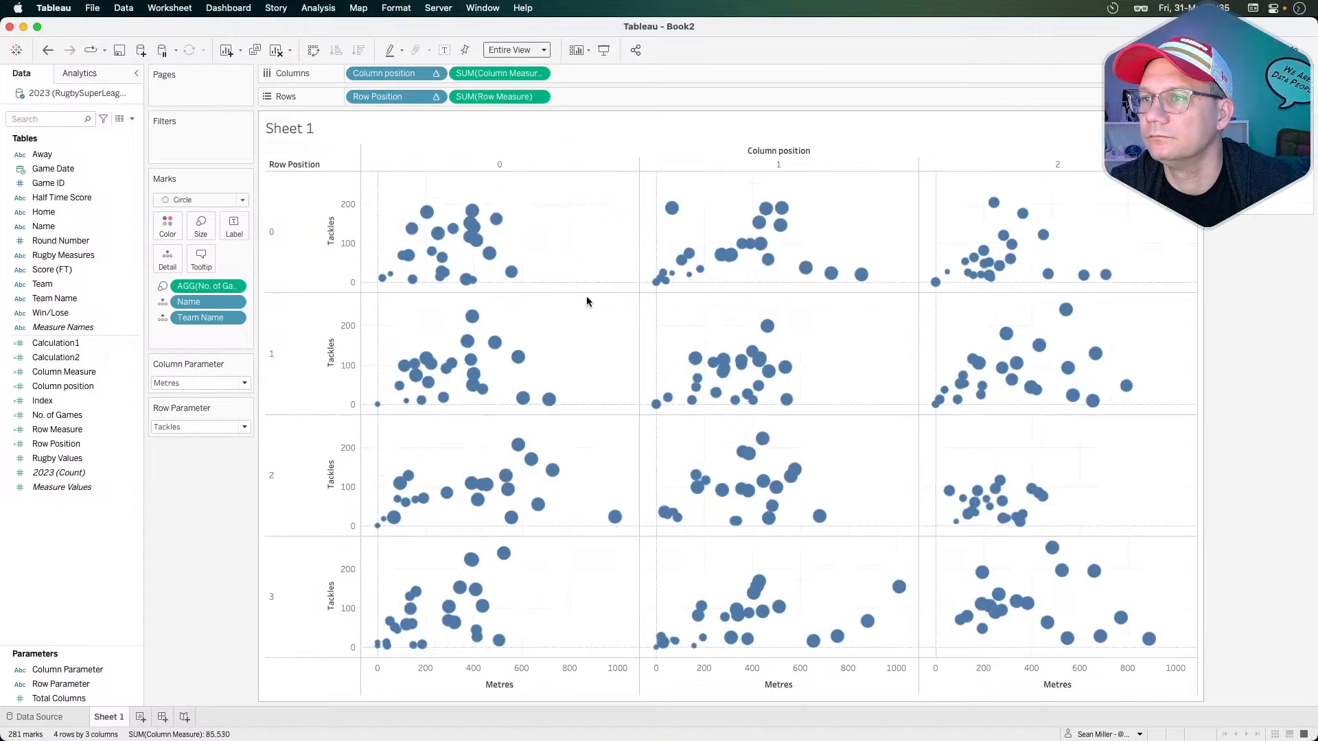
right_click(563, 674)
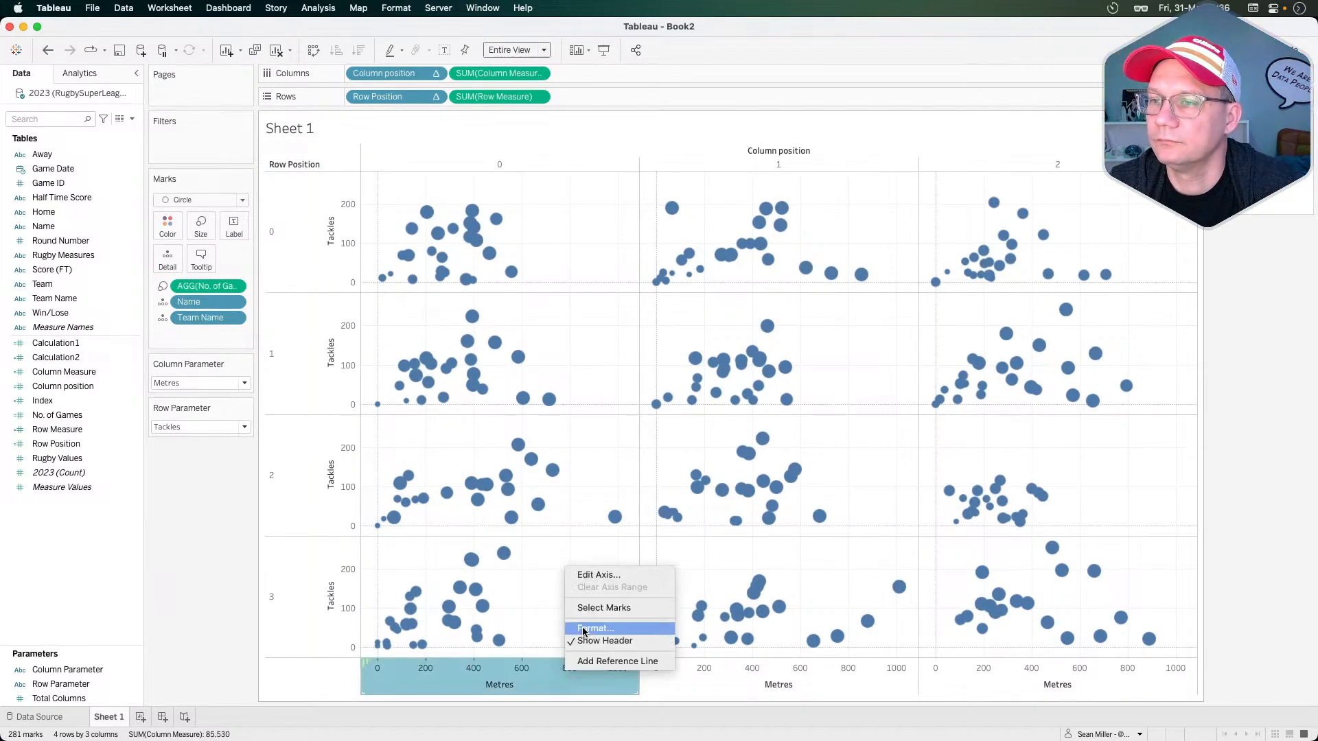
left_click(602, 577)
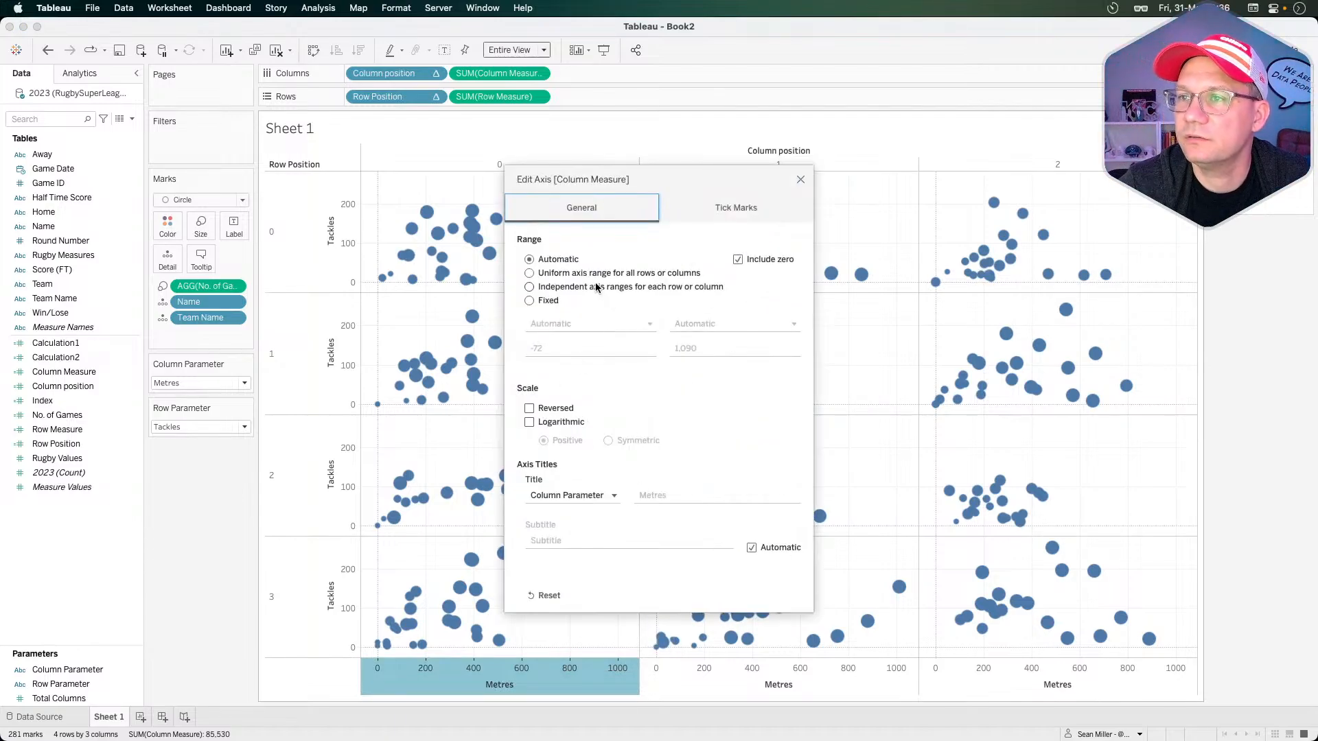
left_click(595, 285)
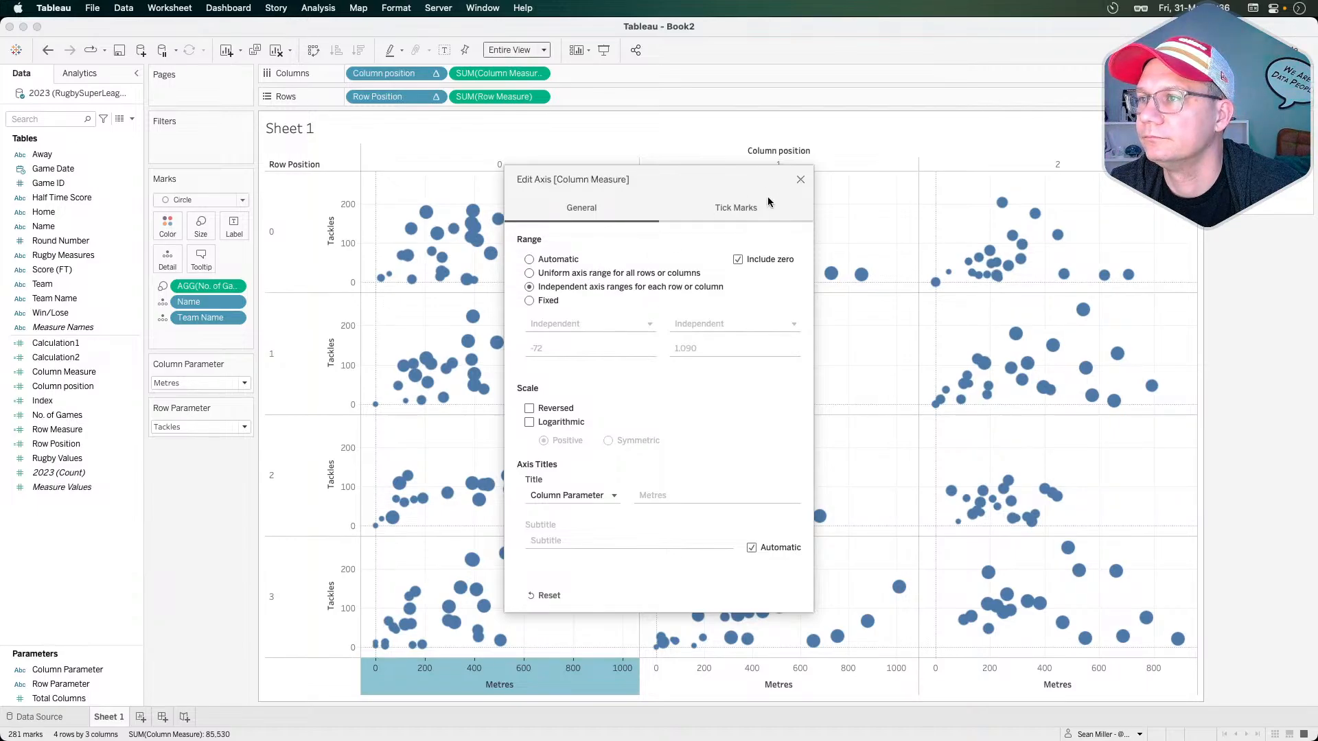
left_click(800, 179)
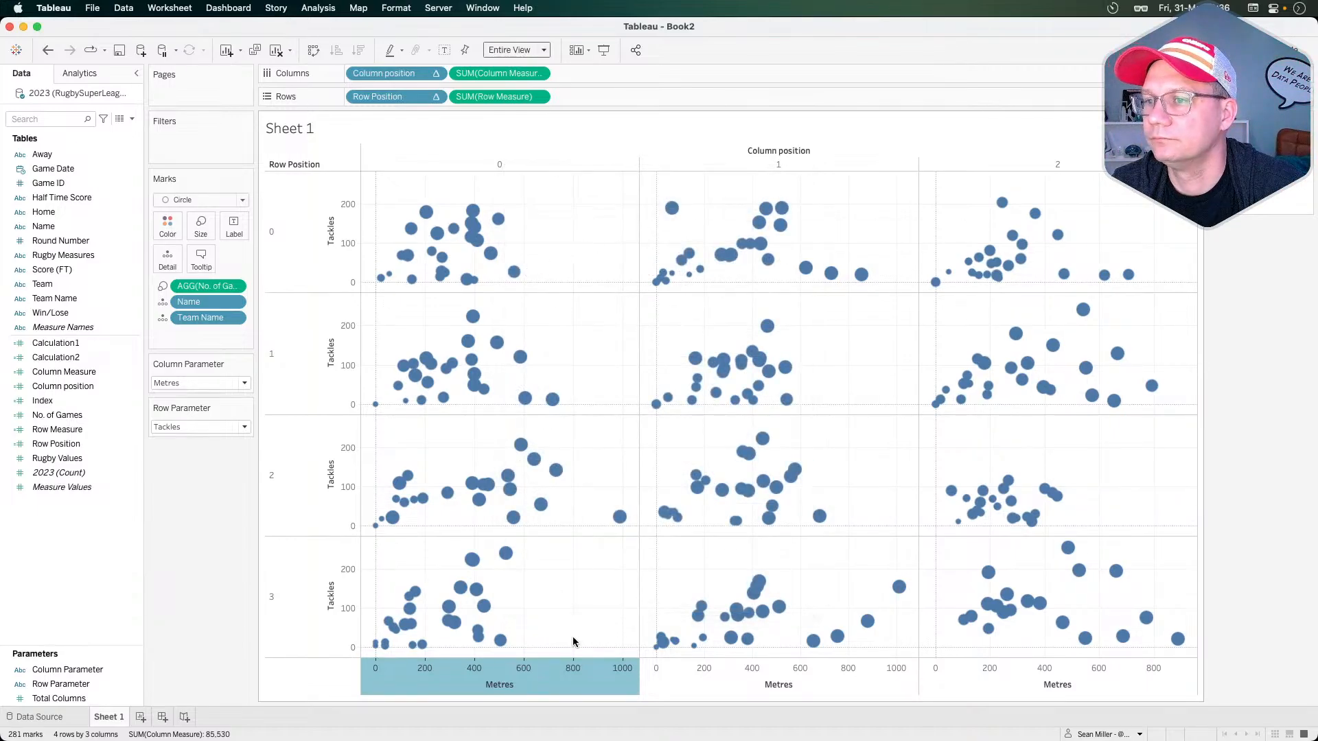
left_click(538, 677)
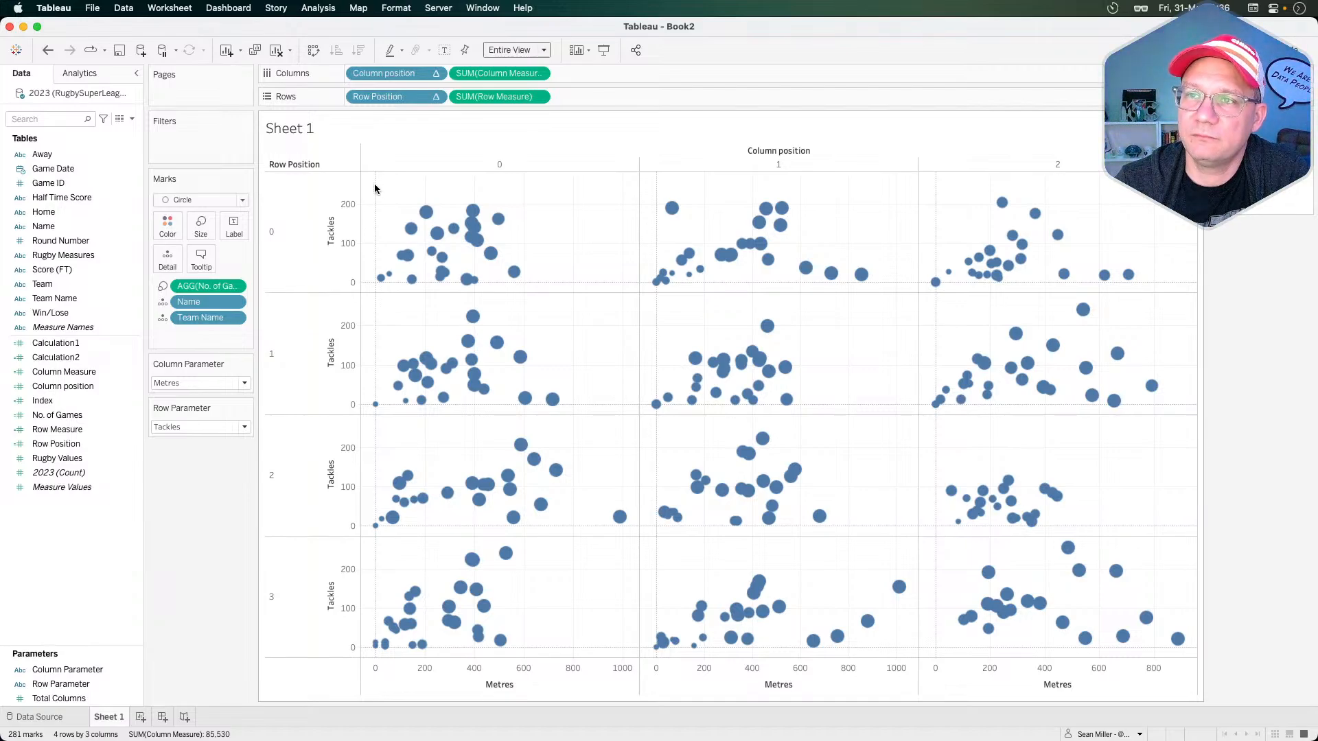
mouse_move(368, 179)
left_mouse_down()
mouse_move(387, 204)
mouse_move(361, 184)
left_mouse_up()
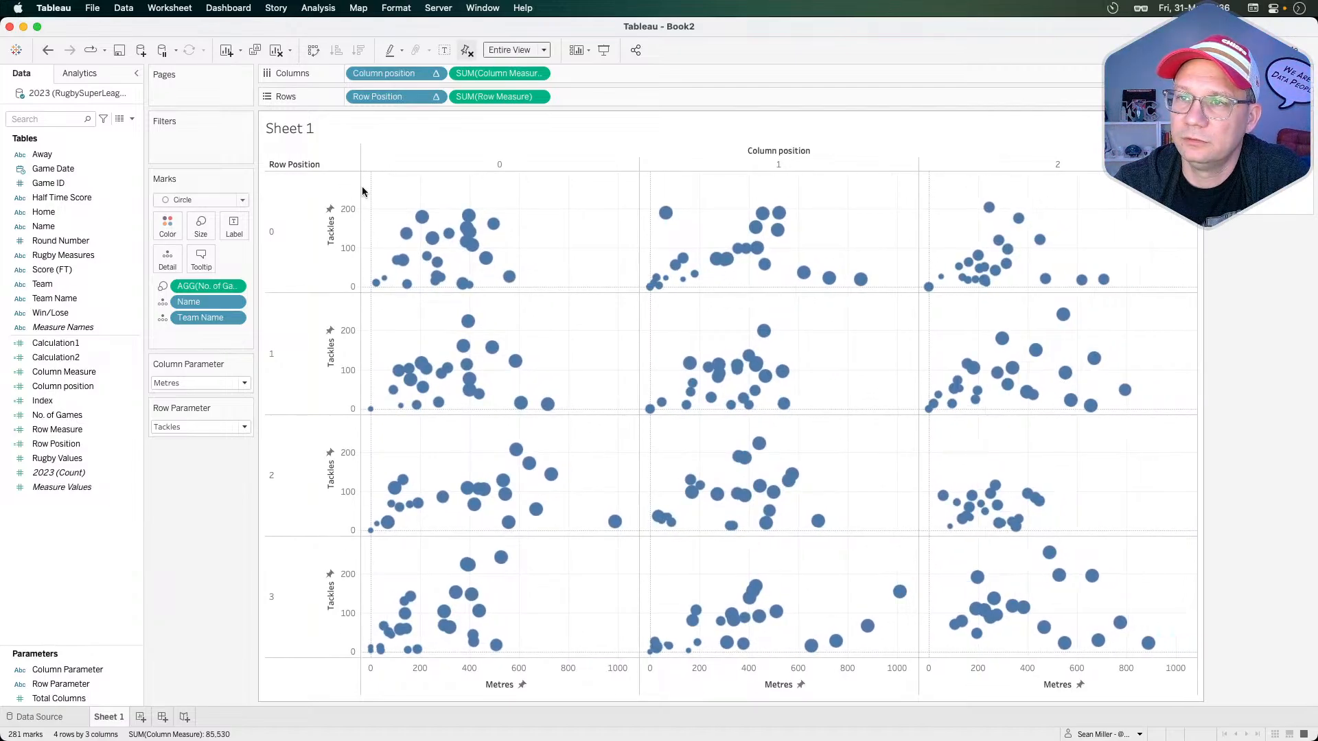
left_click(467, 50)
left_click_drag(368, 185, 391, 207)
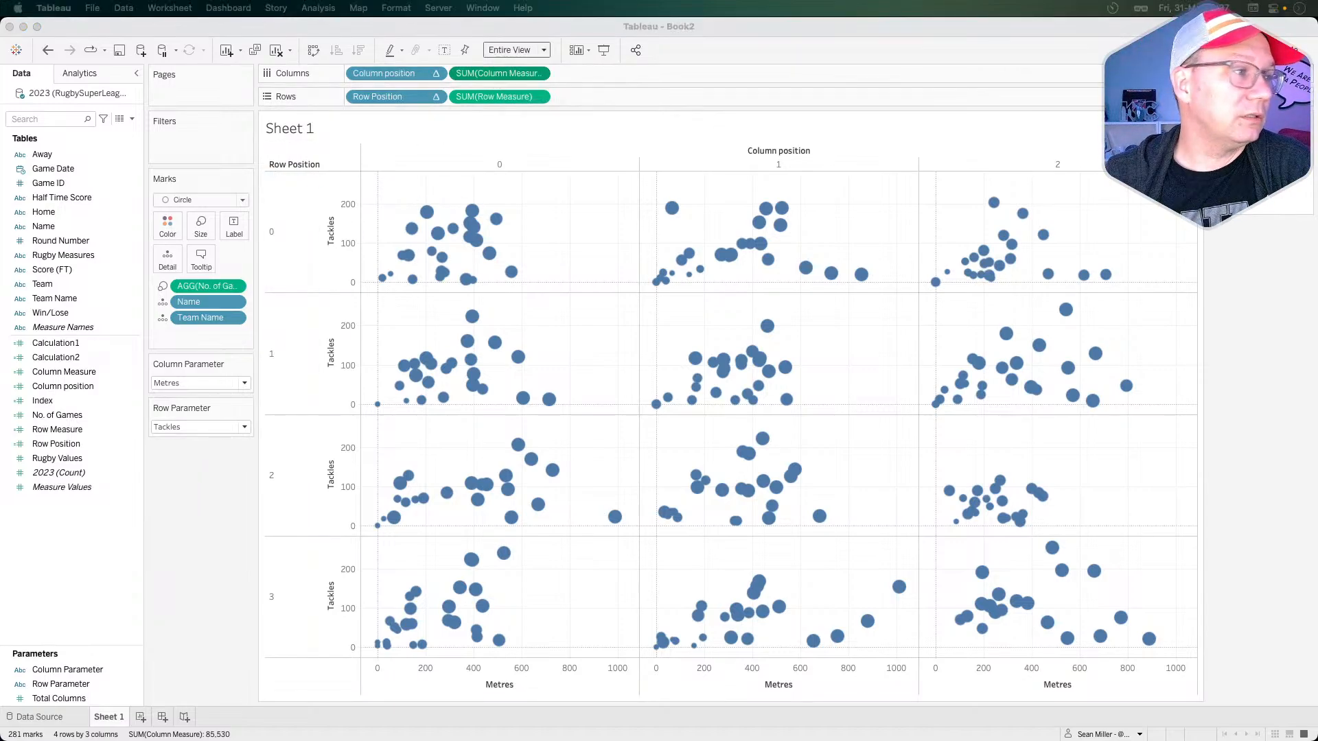
- Duplicate Column Measure on Columns and set the copy's aggregation to Maximum
left_click_drag(500, 72, 588, 68)
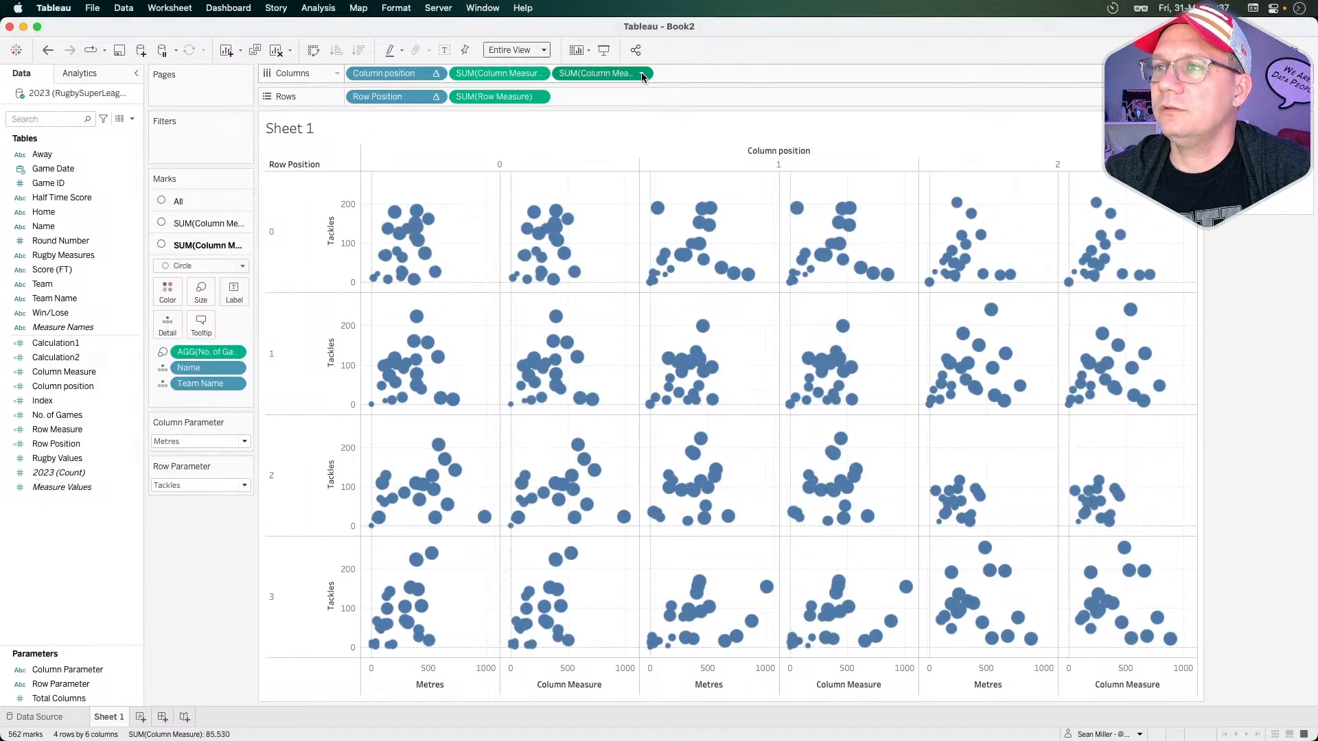
left_click(641, 74)
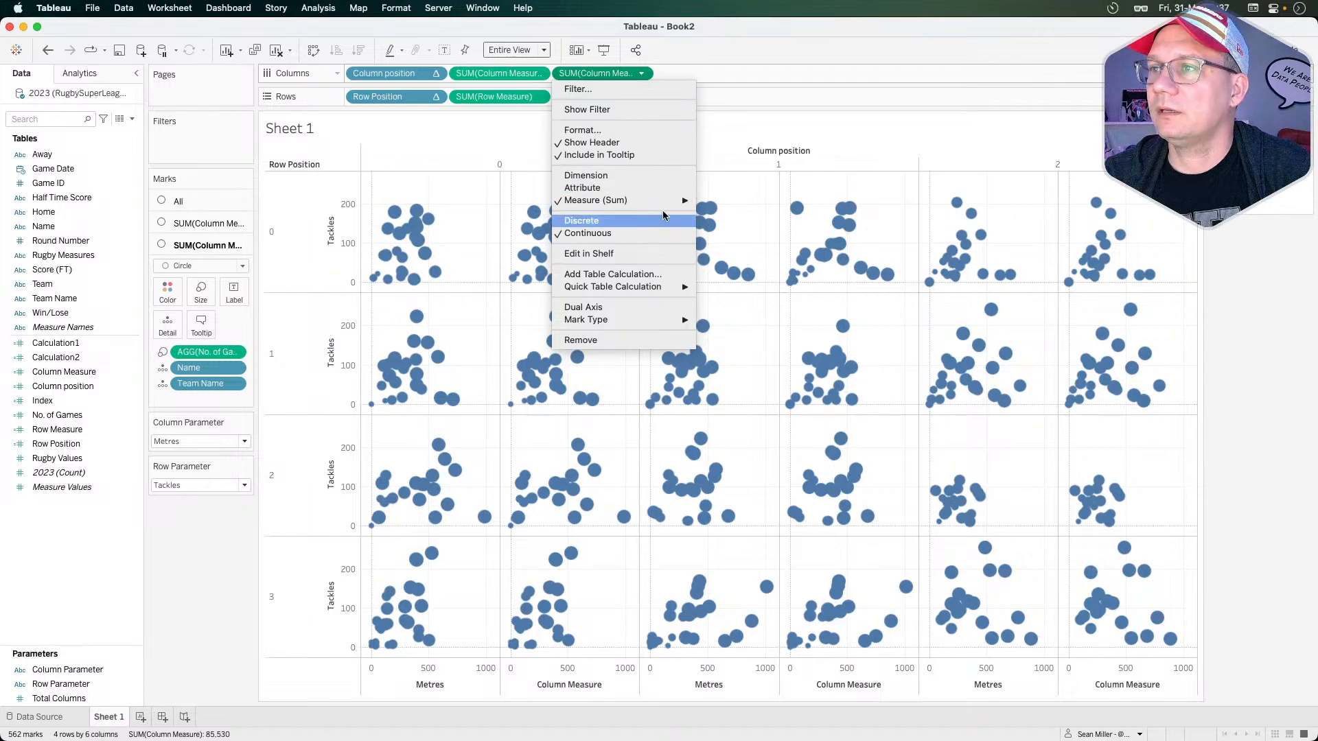
mouse_move(663, 201)
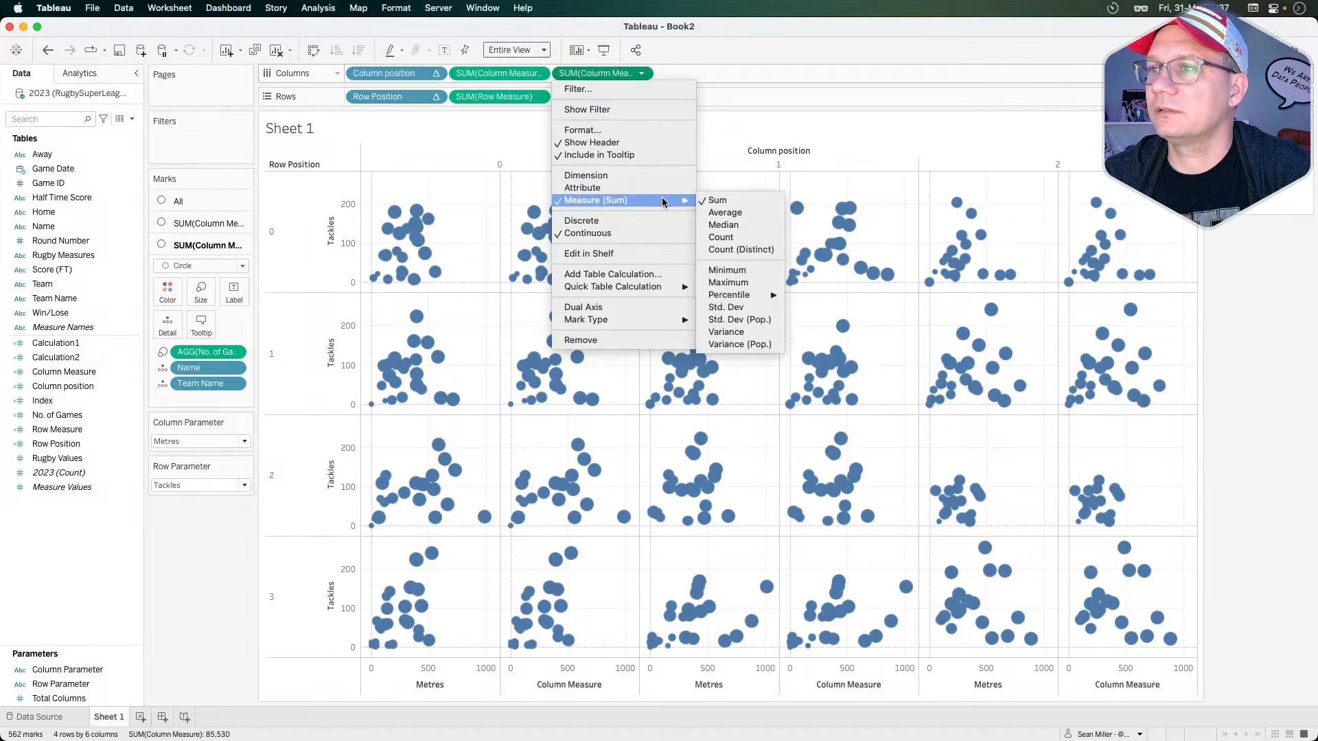
left_click(728, 282)
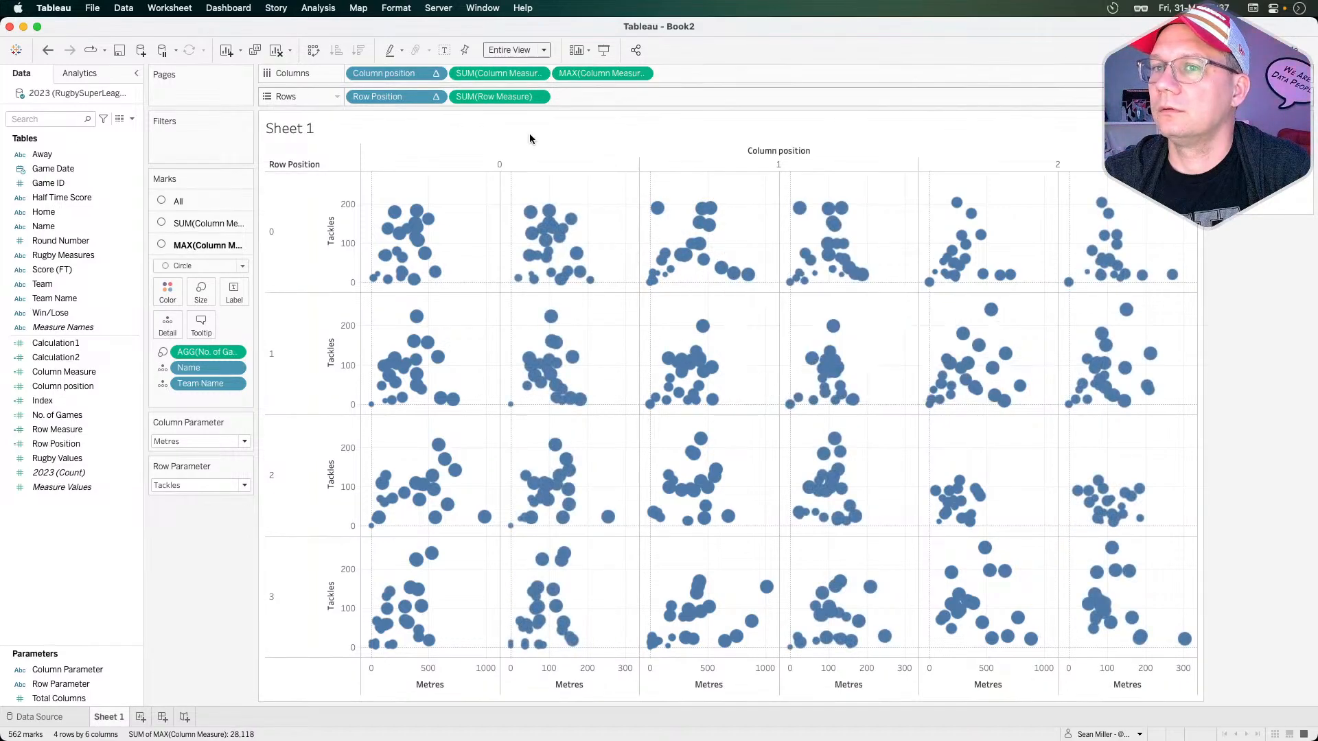
- Remove Name and Team Name from the marks of the maximum Column Measure only
left_click_drag(198, 364, 199, 577)
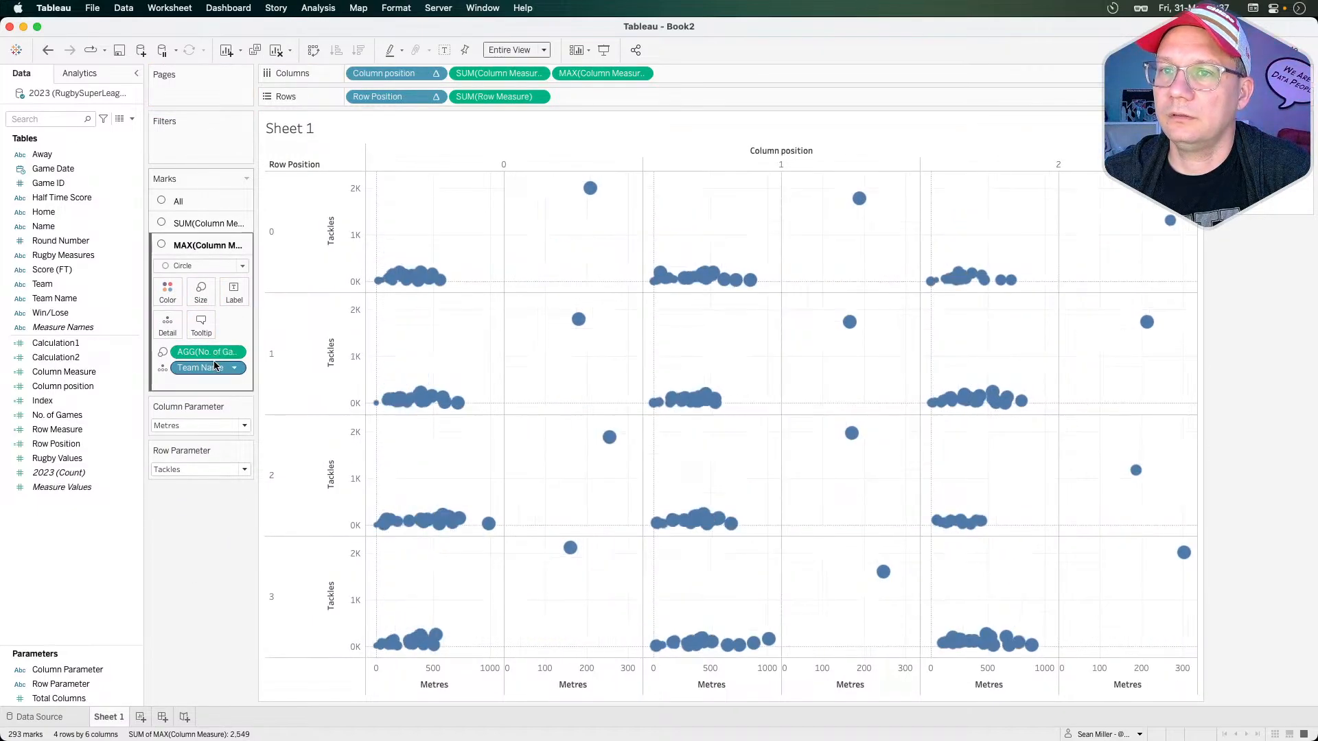
left_click_drag(213, 365, 204, 538)
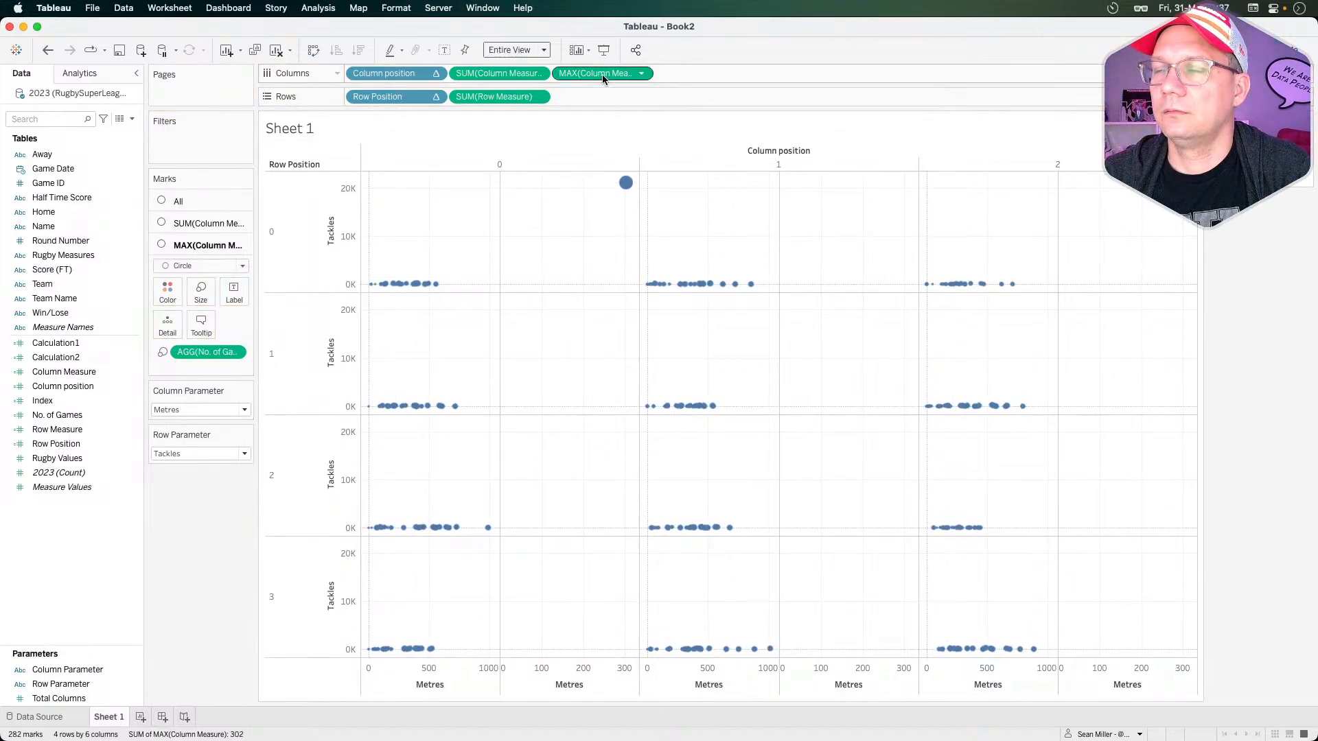
mouse_move(627, 190)
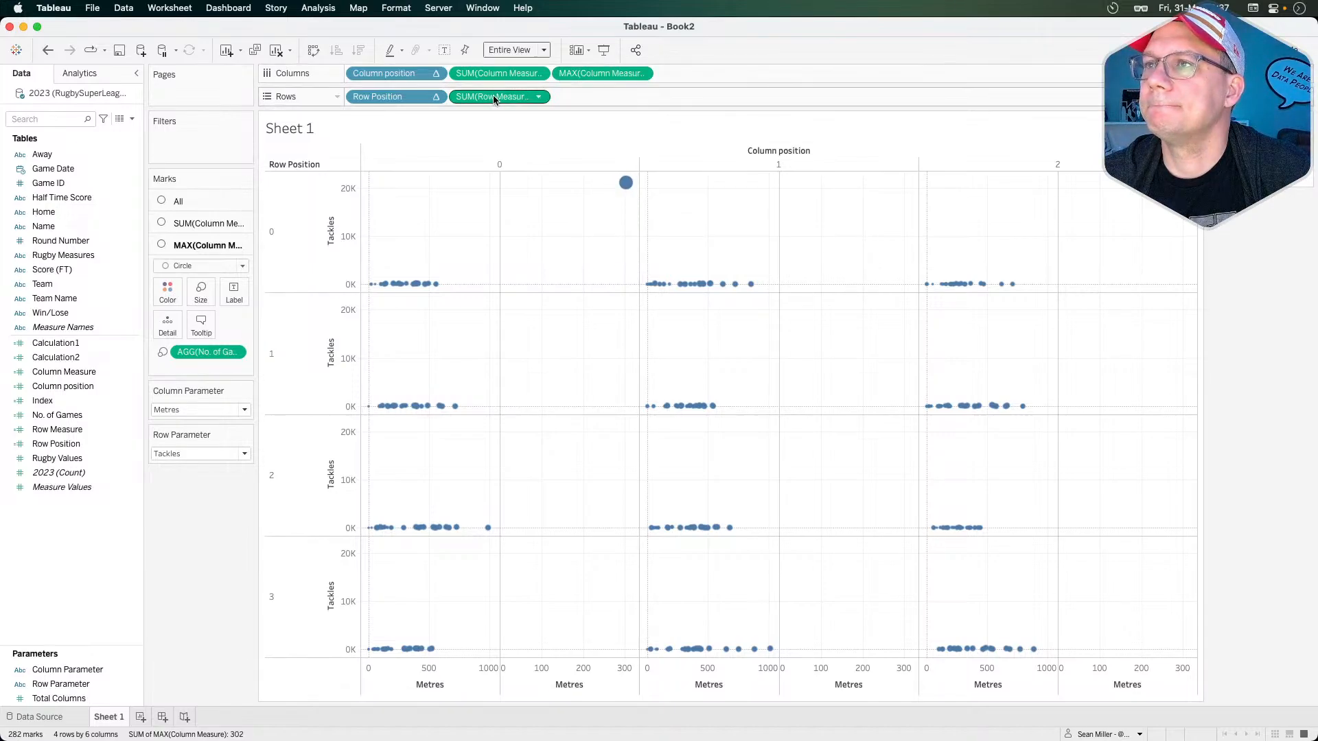
- Try a second Row Measure aggregated as Maximum on Rows and take it off the shelf again
left_click_drag(495, 97, 649, 97)
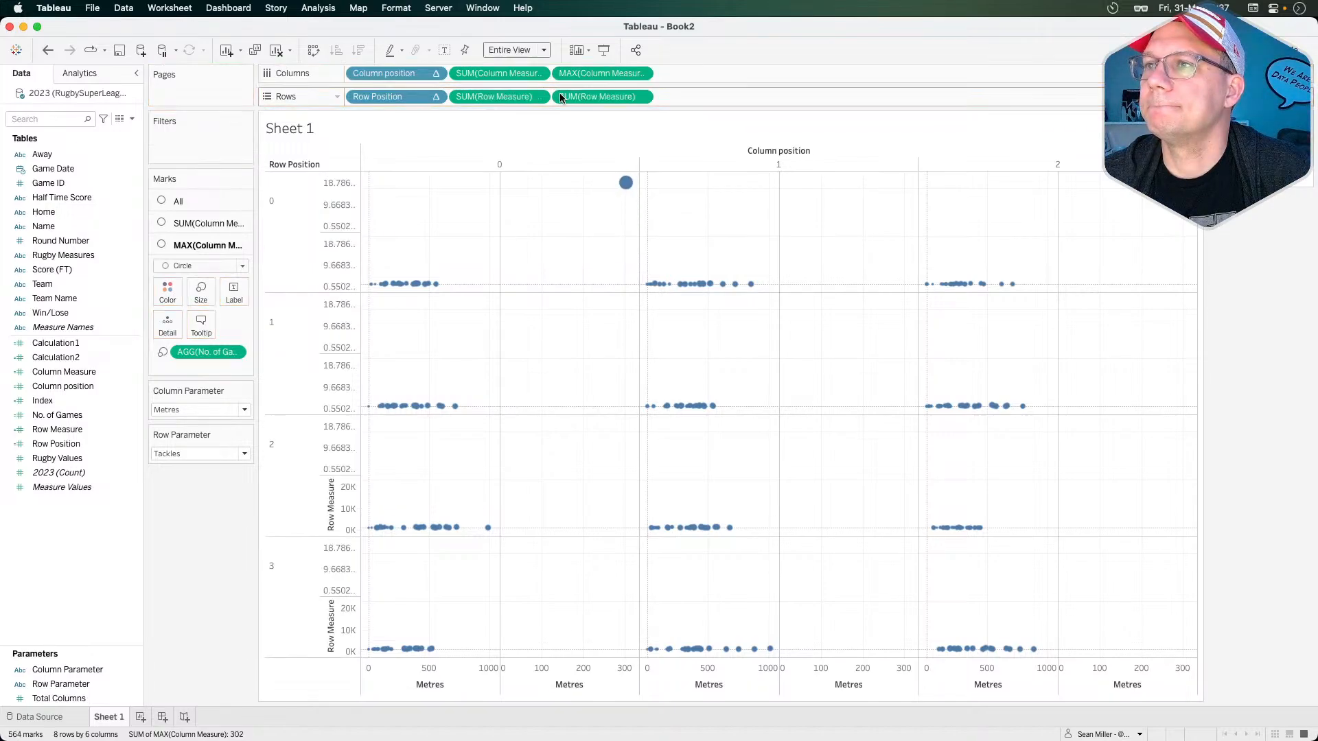
left_click(642, 97)
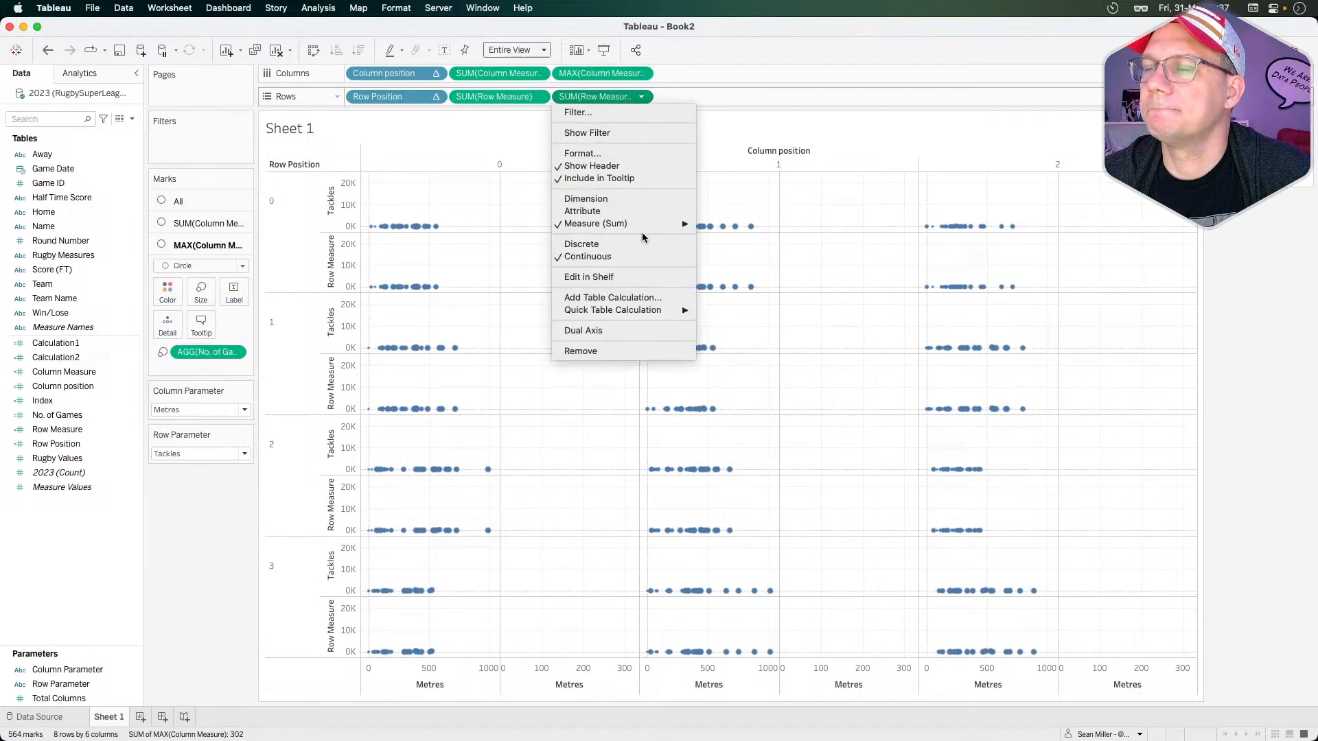
mouse_move(621, 229)
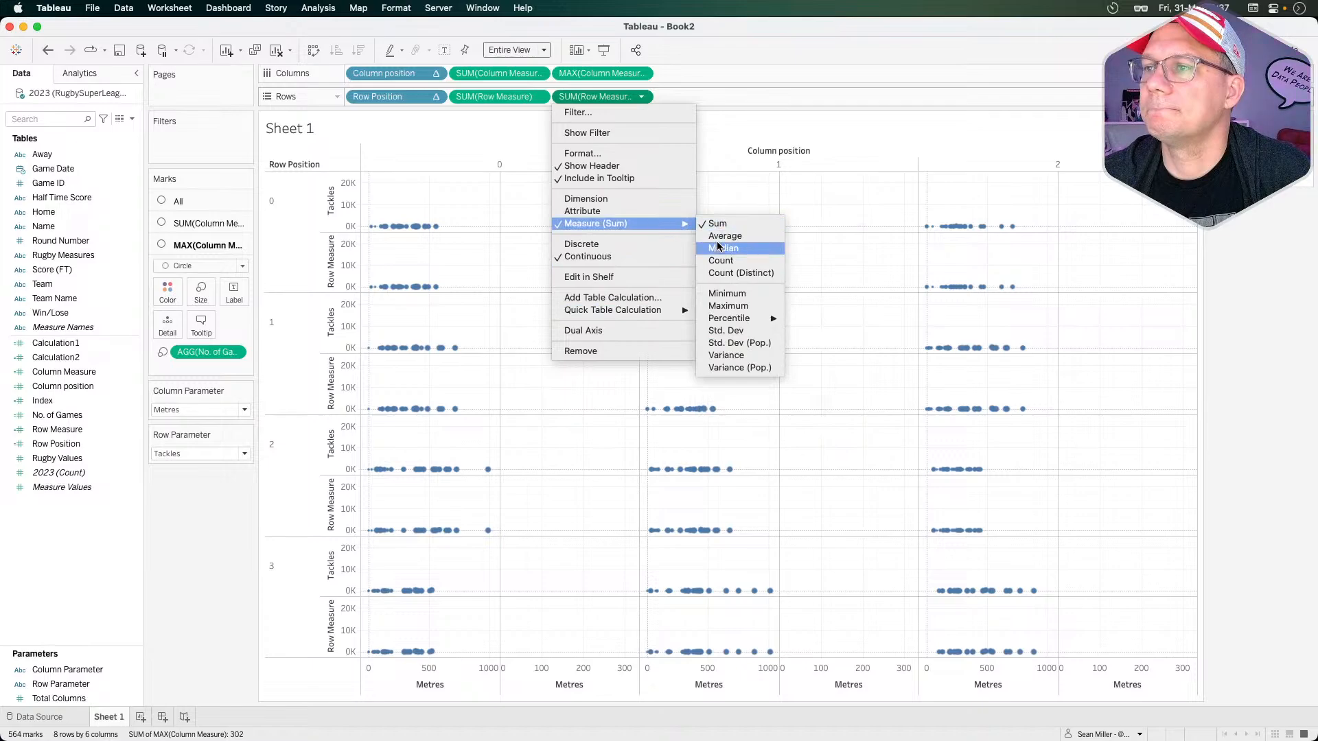
left_click(723, 305)
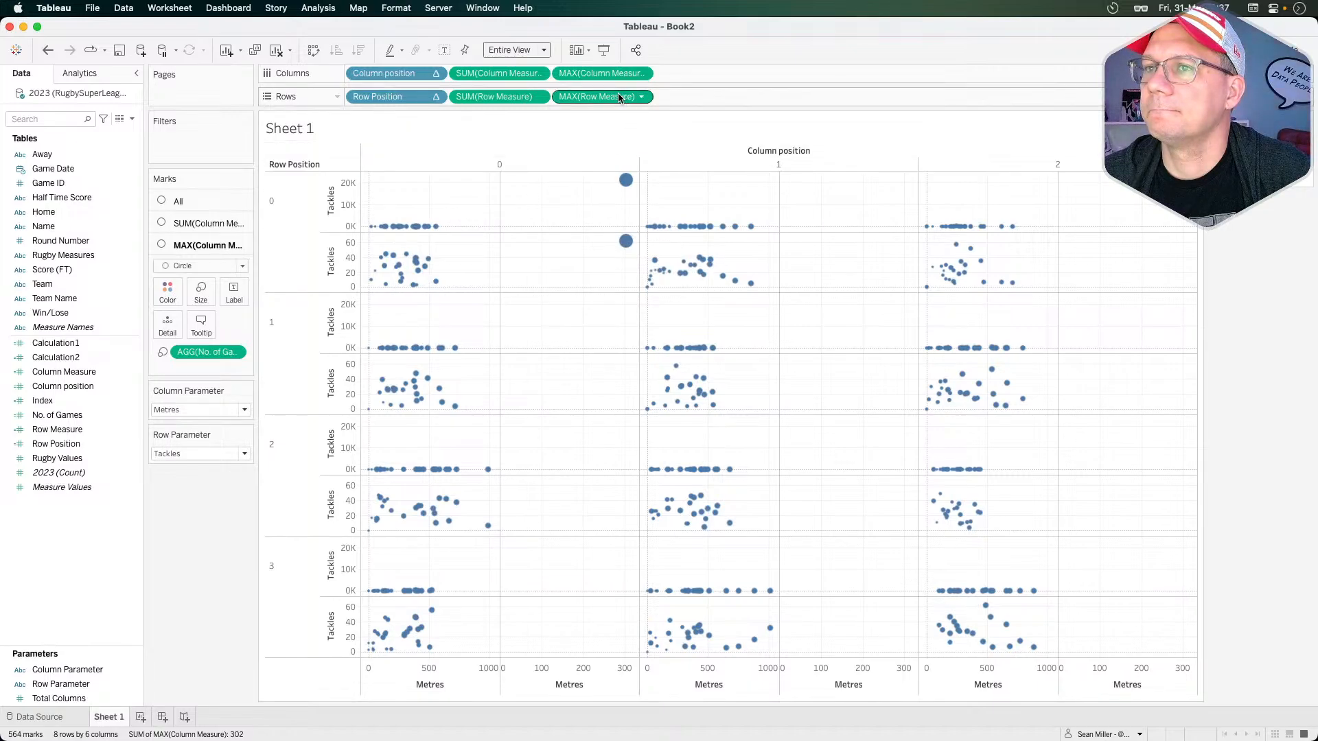
left_click_drag(612, 99, 188, 528)
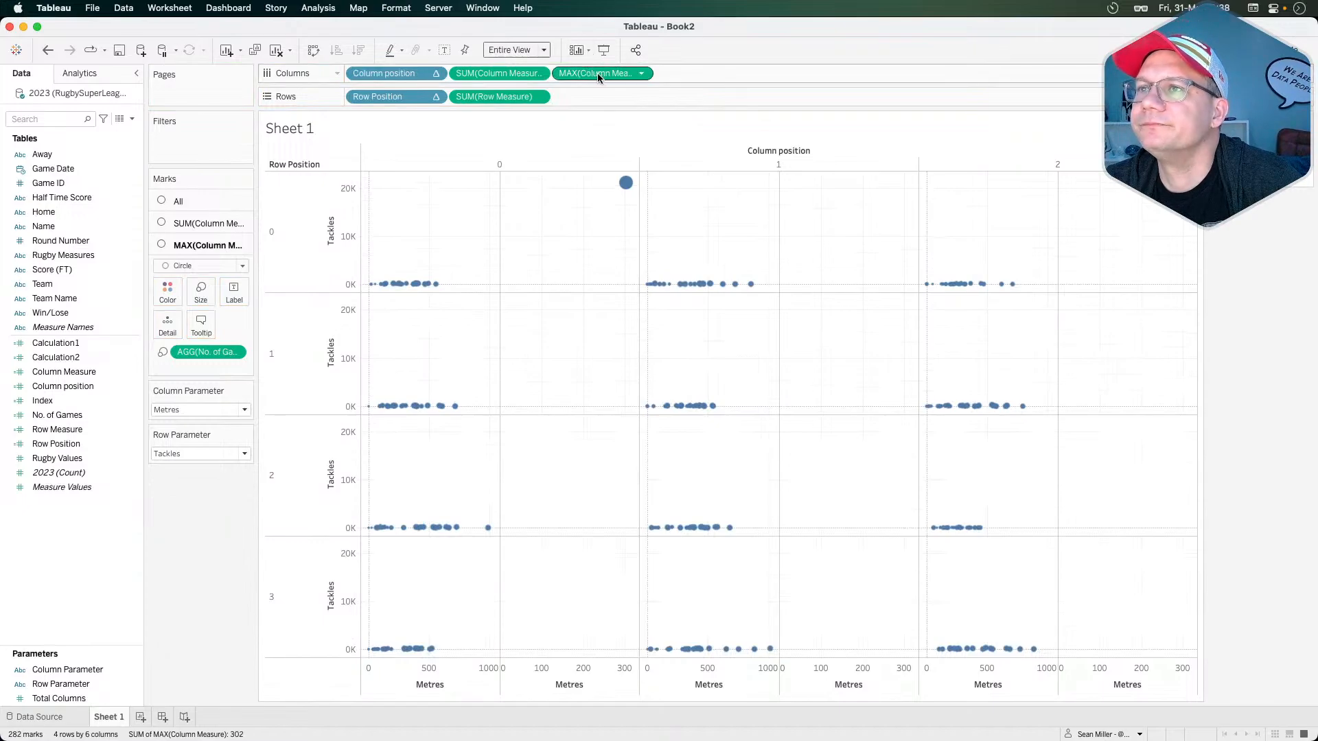
- Move the maximum Column Measure from Columns to the end of Rows and remove Team Name from its marks
left_click_drag(598, 73, 598, 95)
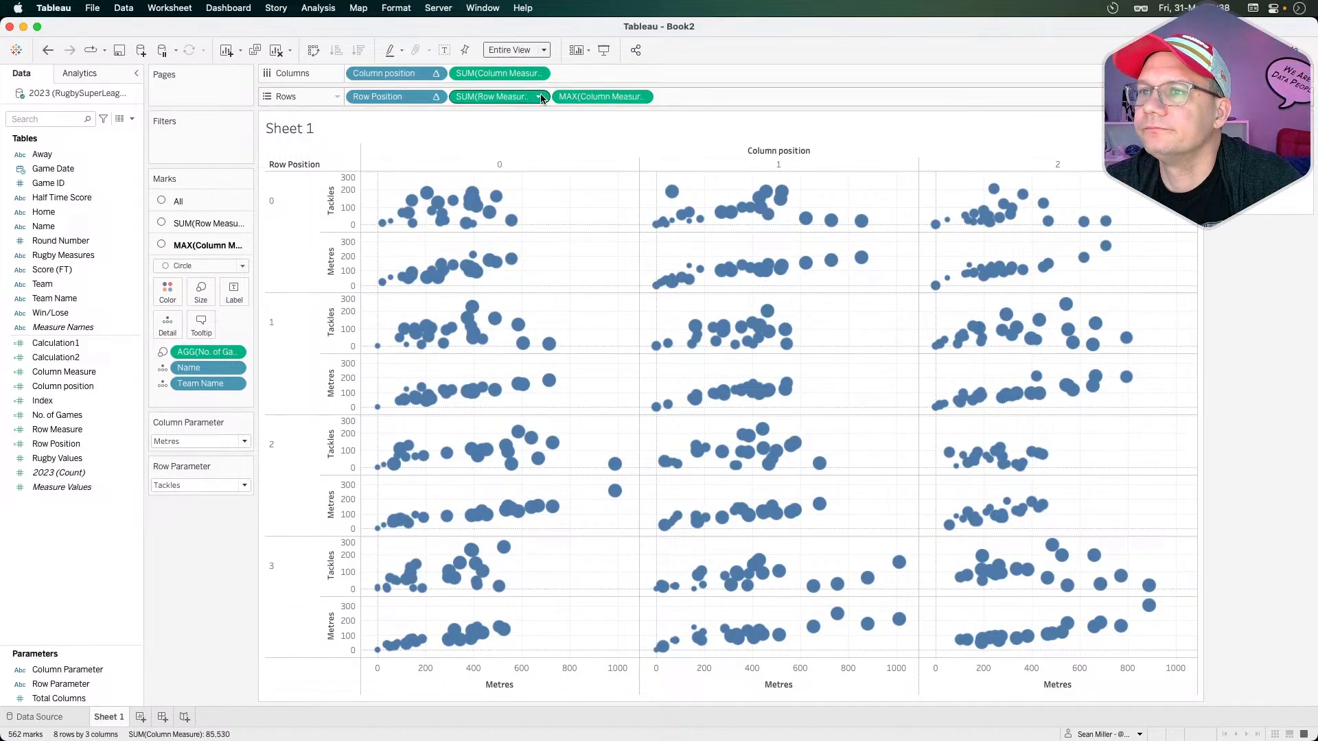
left_click(643, 97)
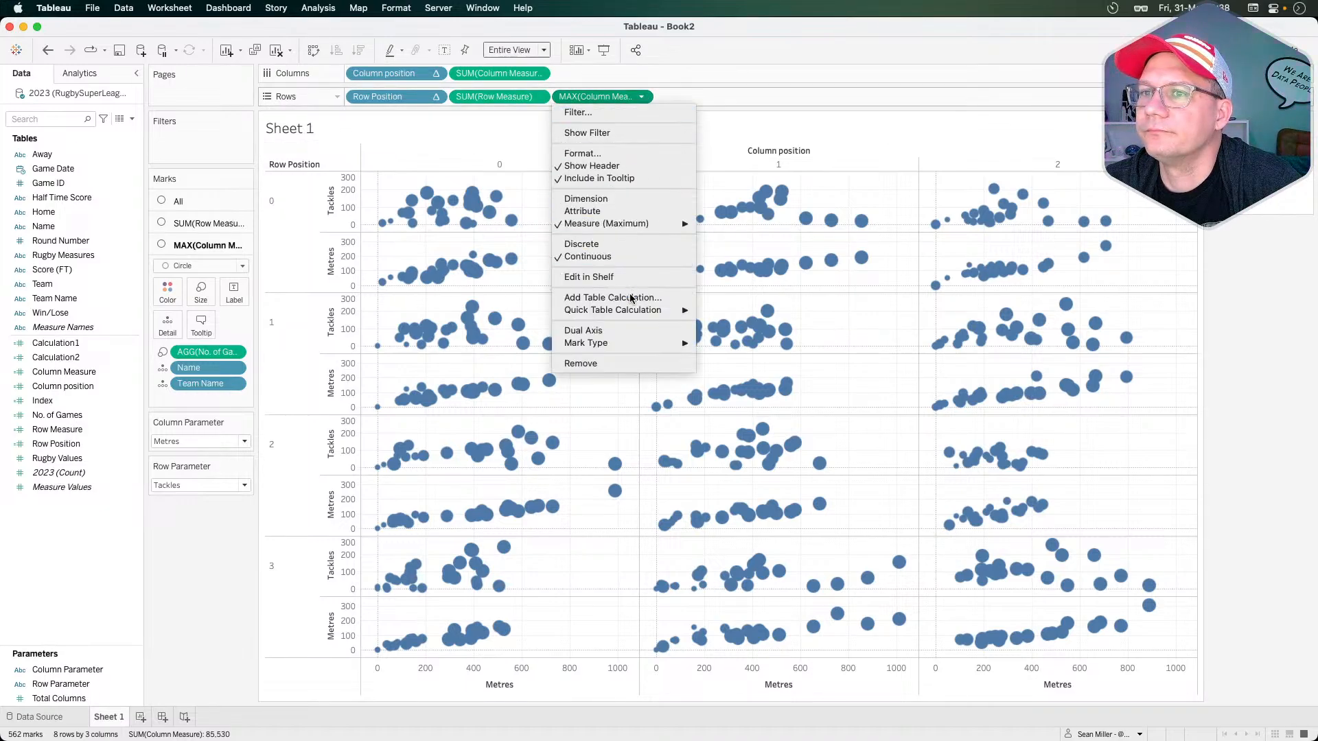
mouse_move(628, 223)
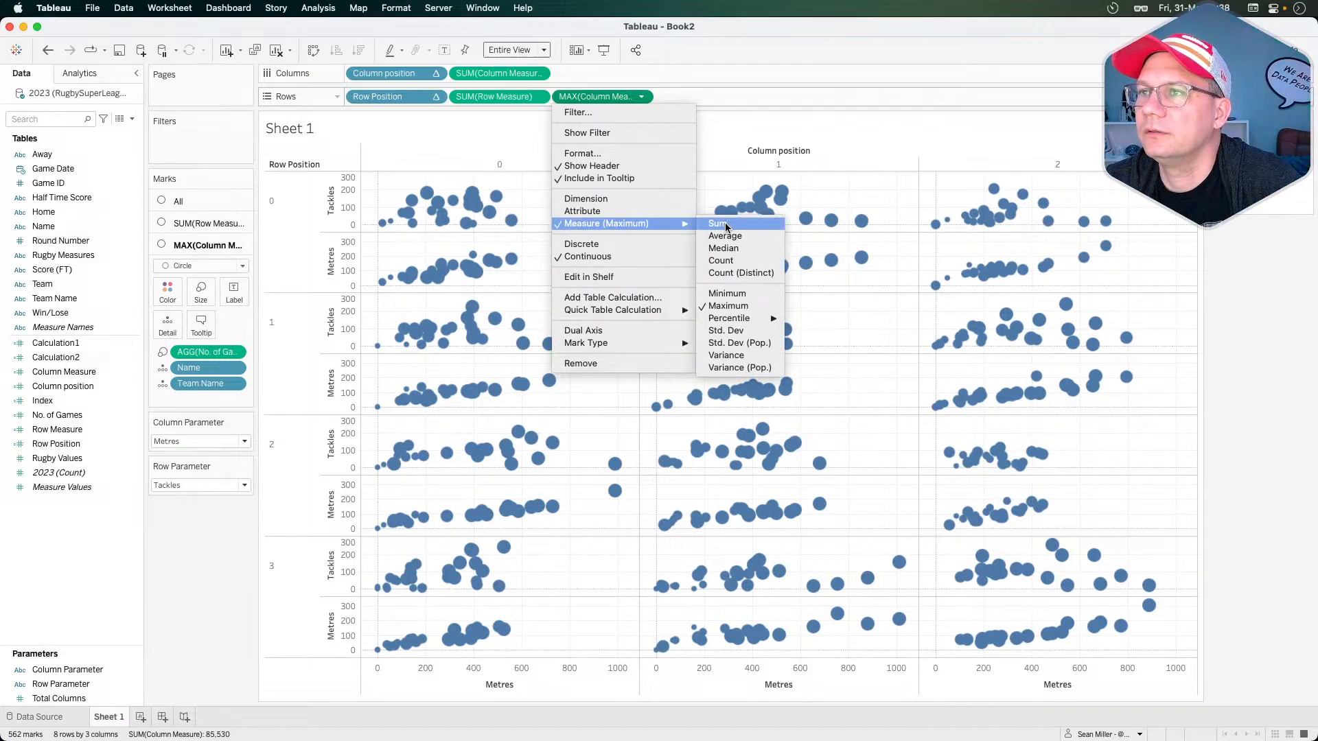
left_click(236, 487)
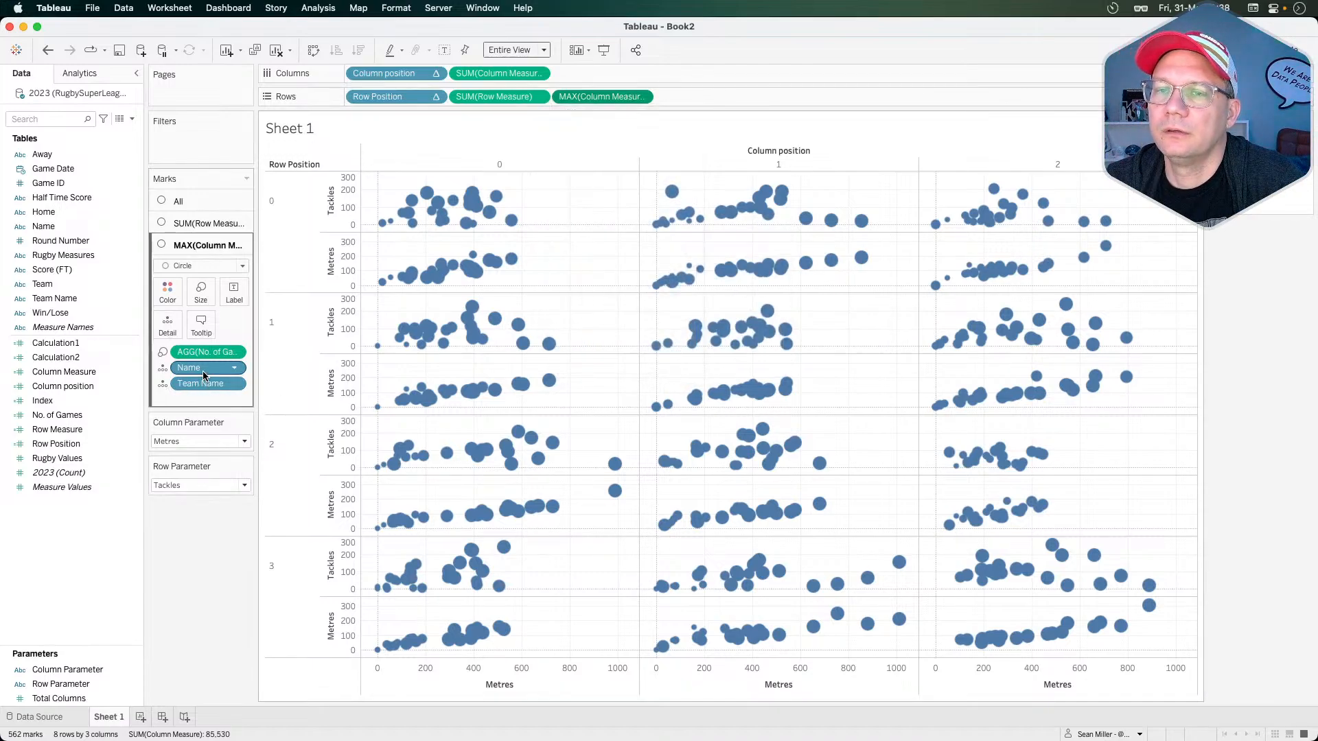
left_click_drag(203, 384, 188, 532)
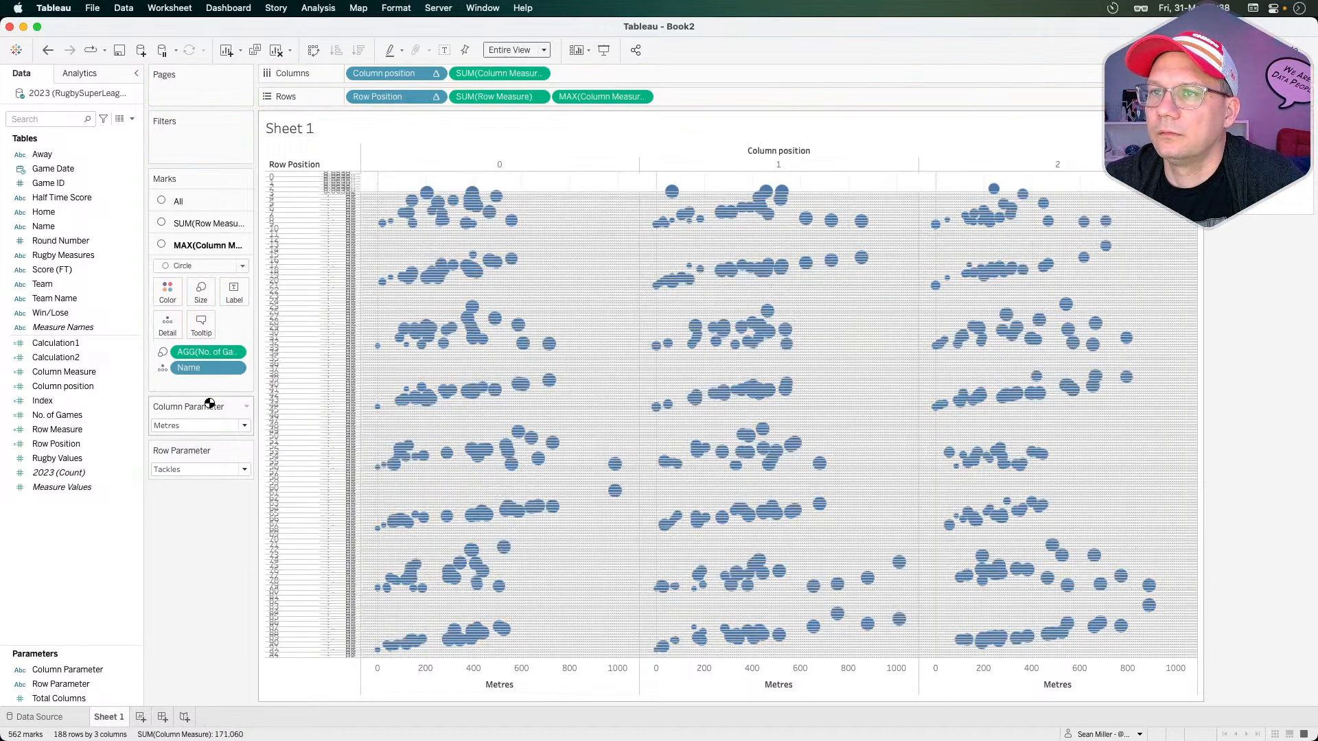
- Remove Name from the maximum Column Measure's marks and move that measure from Rows to the end of Columns
left_click_drag(208, 380, 206, 512)
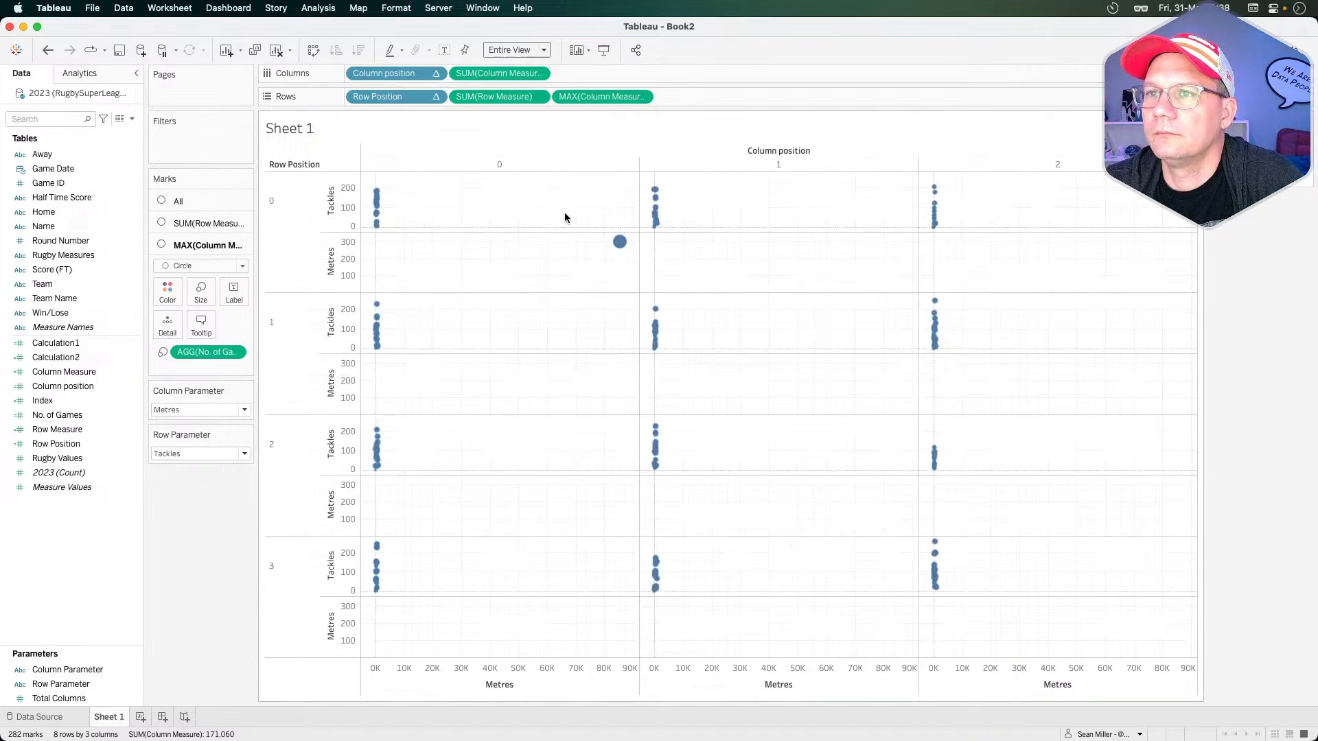
mouse_move(620, 248)
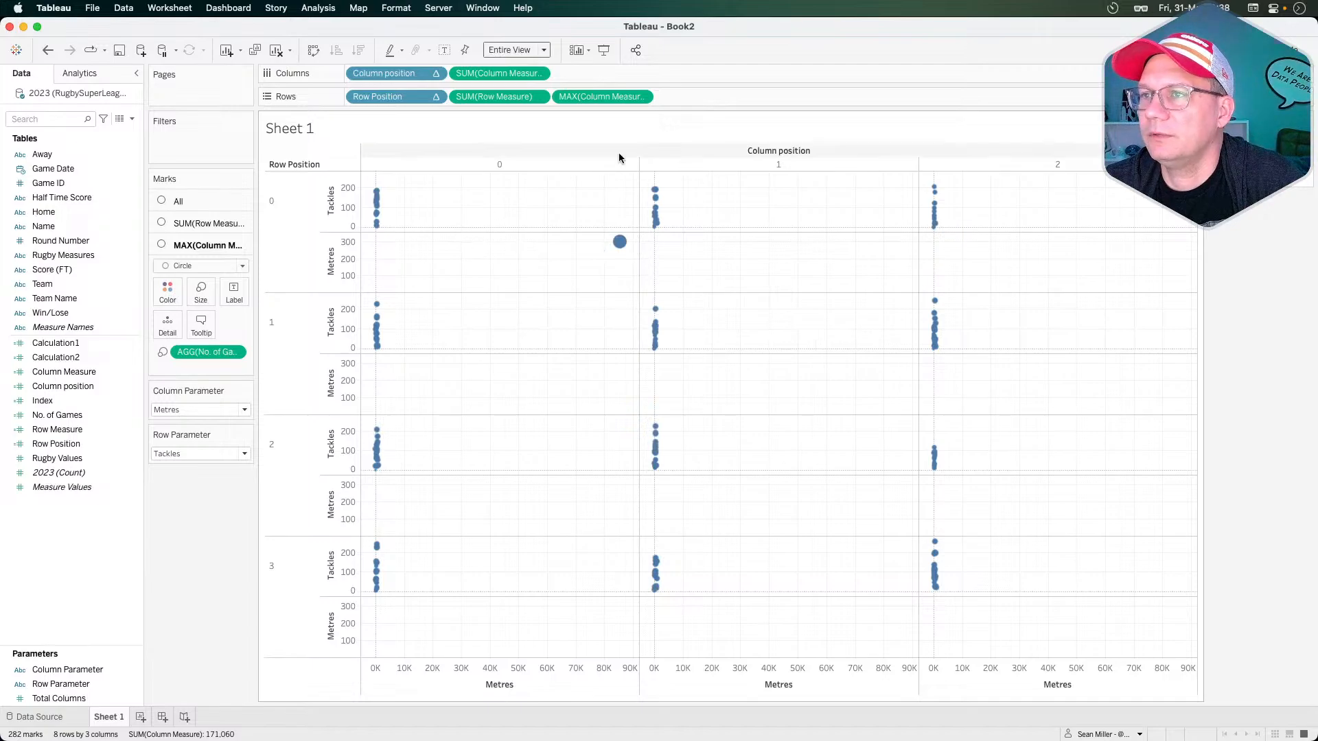
left_click_drag(607, 101, 437, 175)
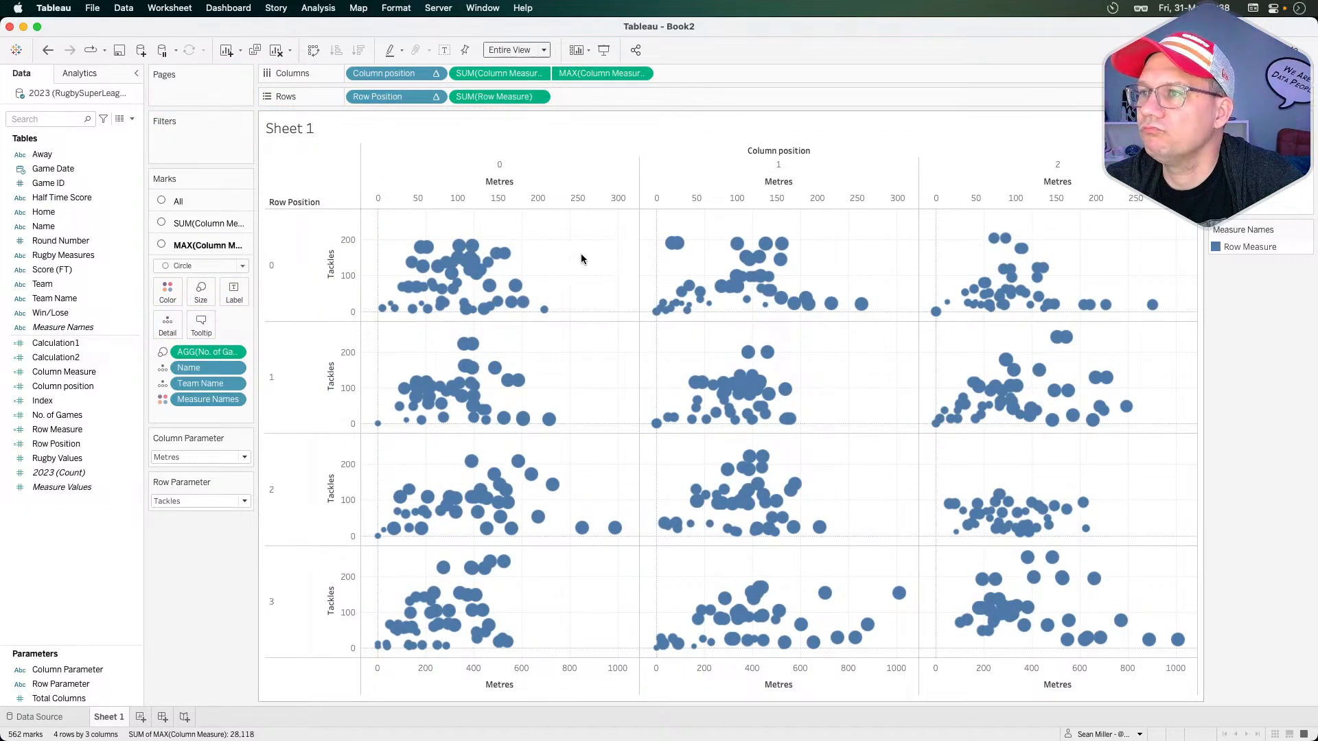
- Take the maximum Column Measure off Columns, leaving only its summed version there
mouse_move(678, 253)
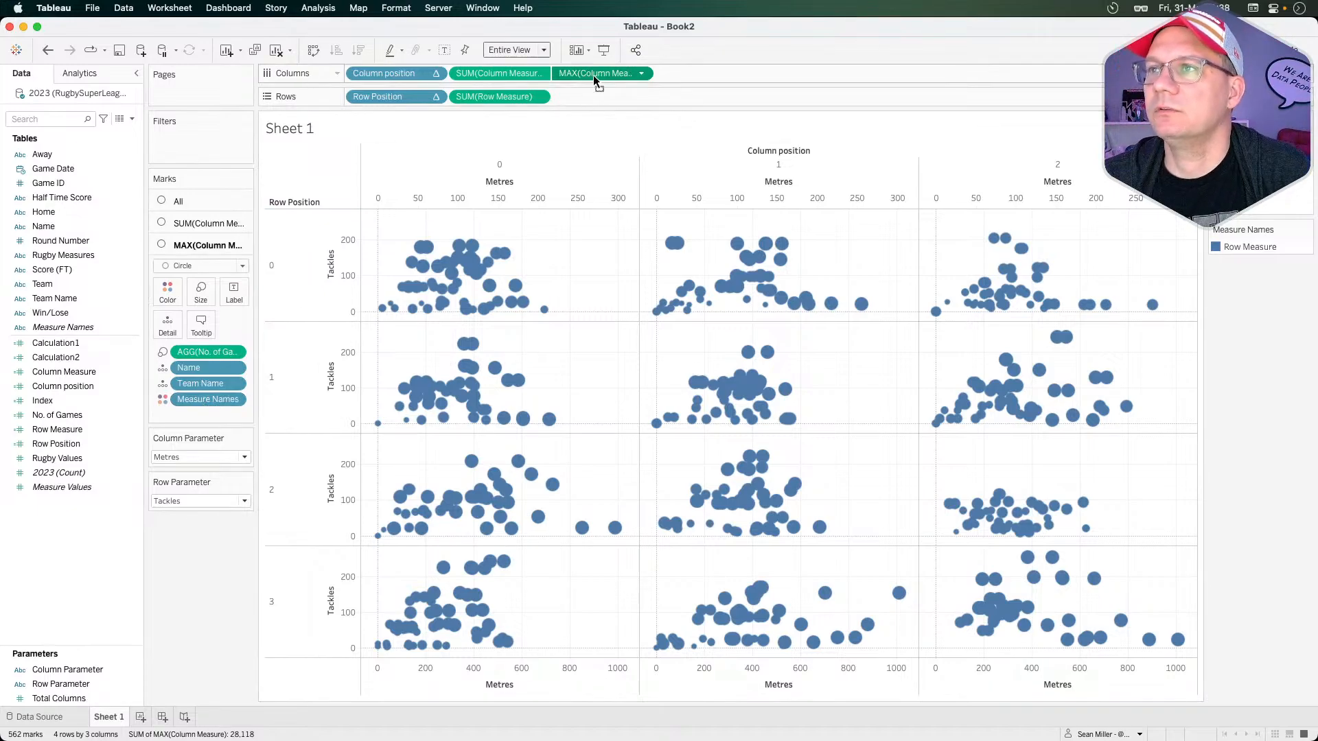
left_click_drag(597, 75, 170, 581)
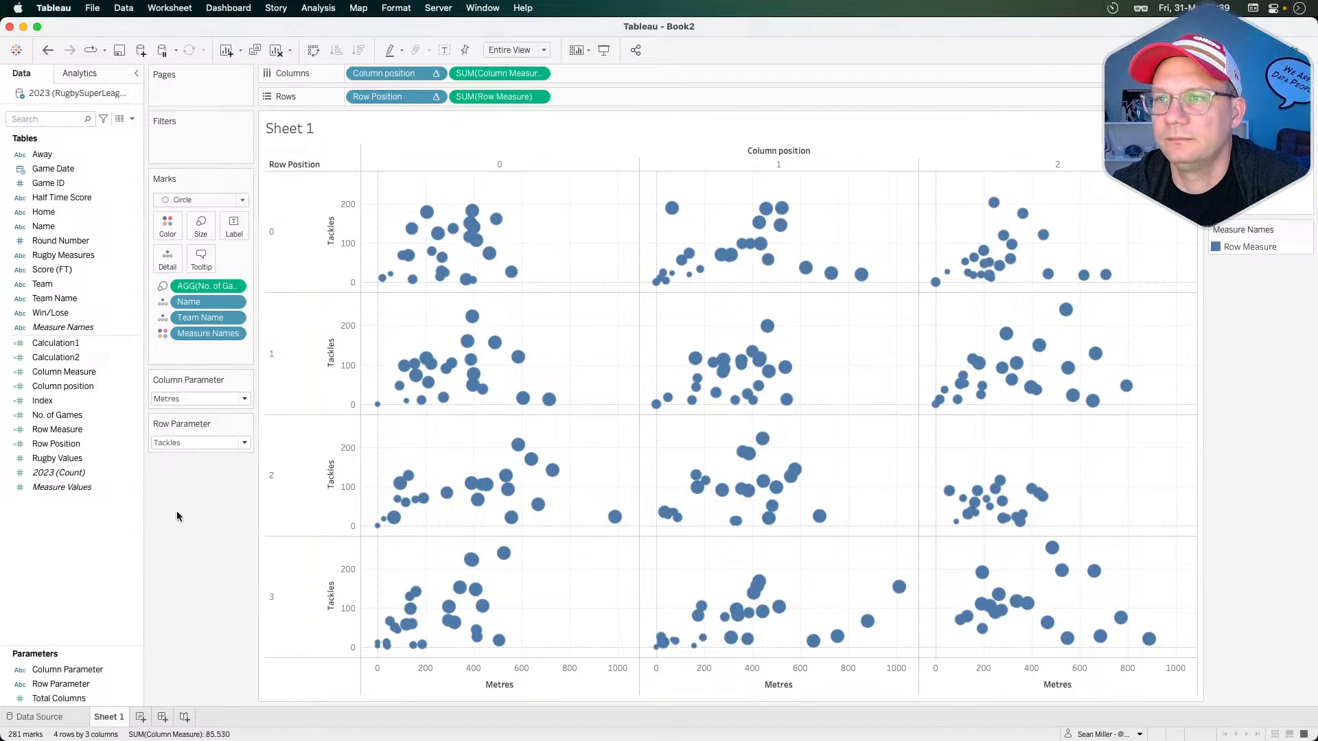
right_click(49, 540)
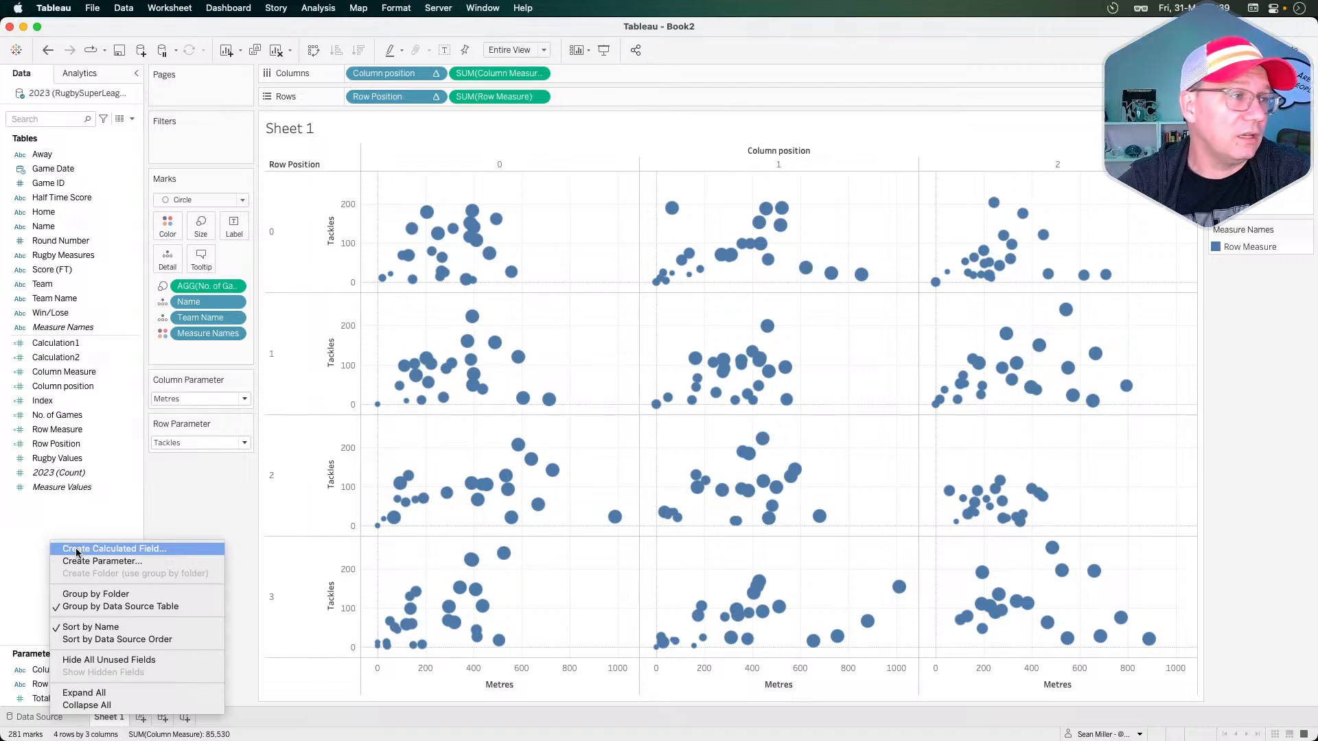
left_click(113, 519)
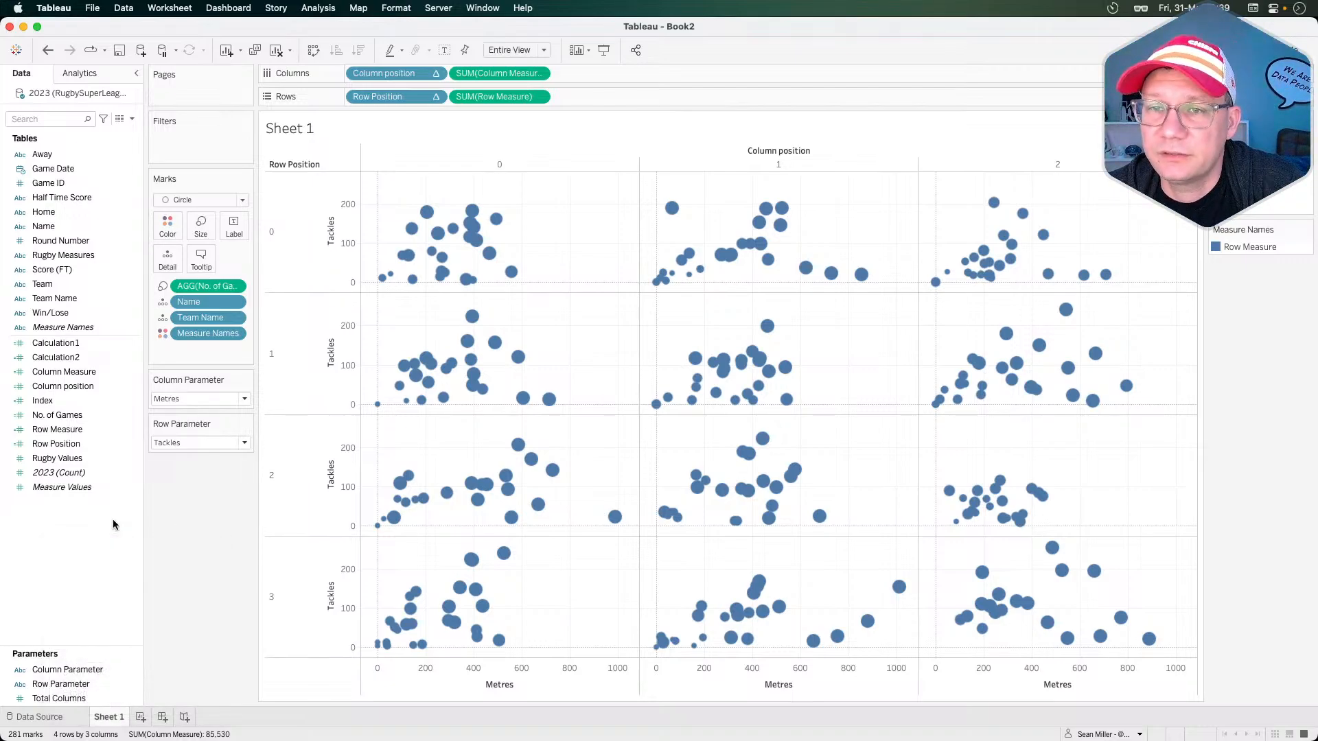
right_click(73, 536)
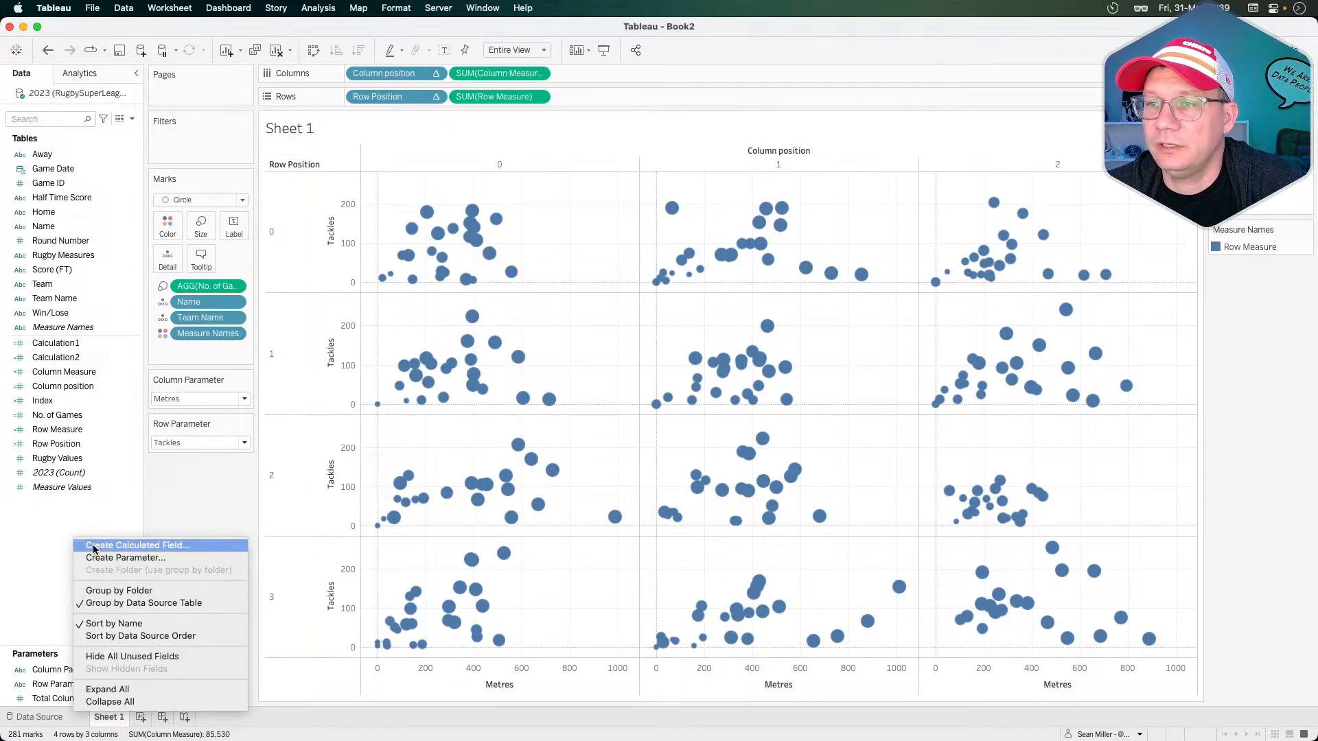
left_click(94, 546)
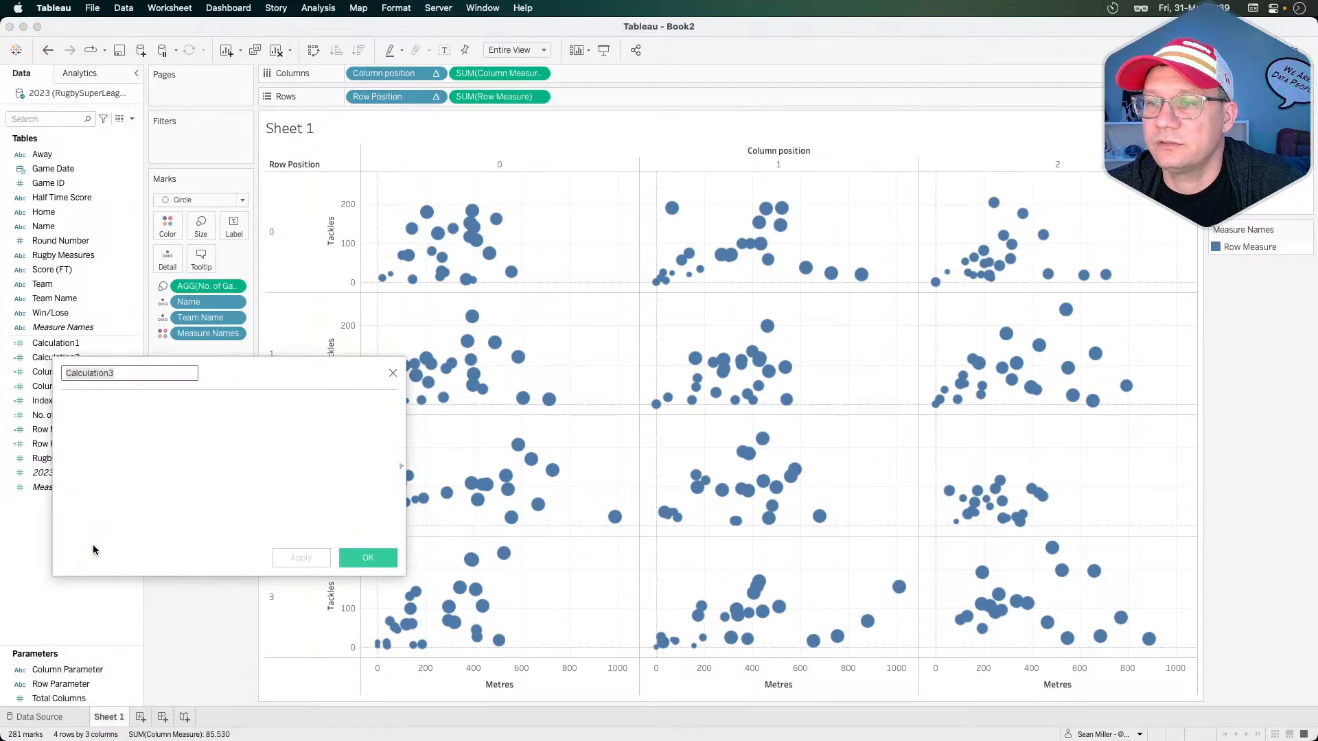
left_click(392, 373)
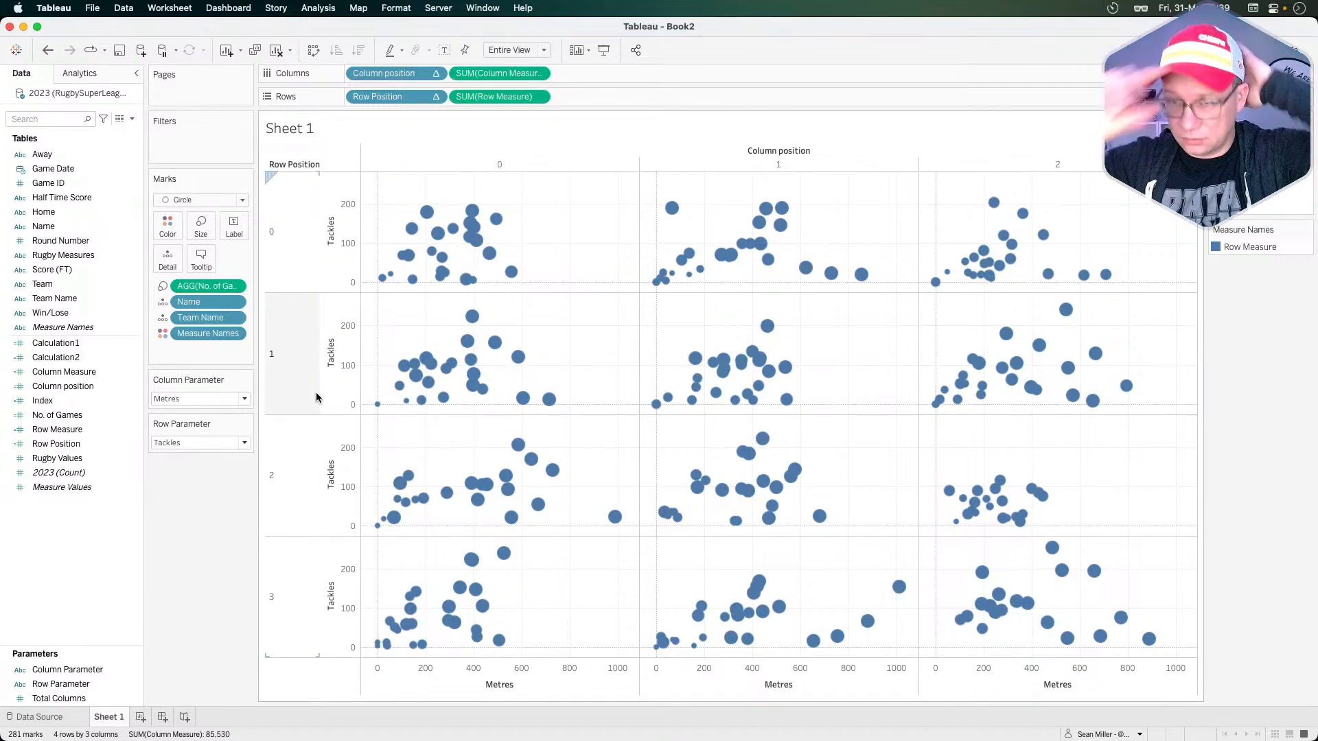
- Create a new calculated field, move its editor over the chart and begin the formula with "if"
right_click(76, 529)
left_click(103, 540)
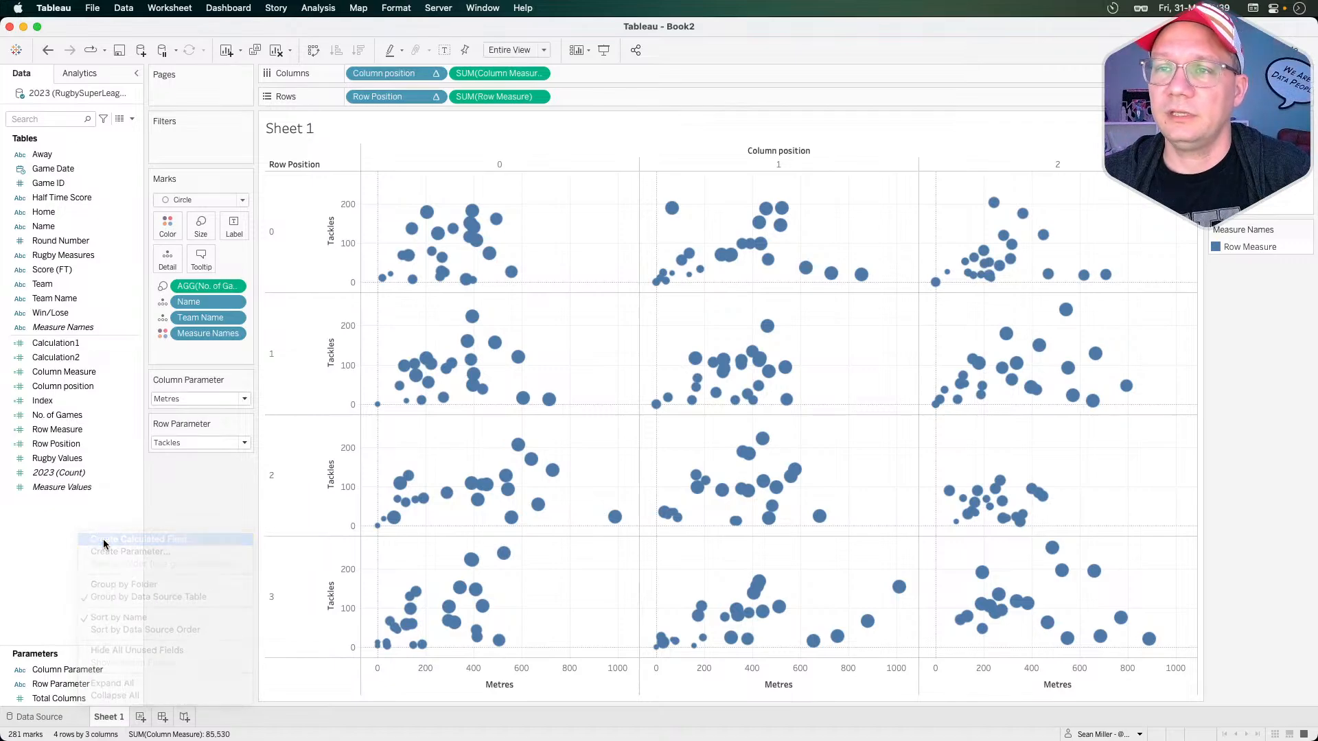
left_click_drag(260, 378, 495, 390)
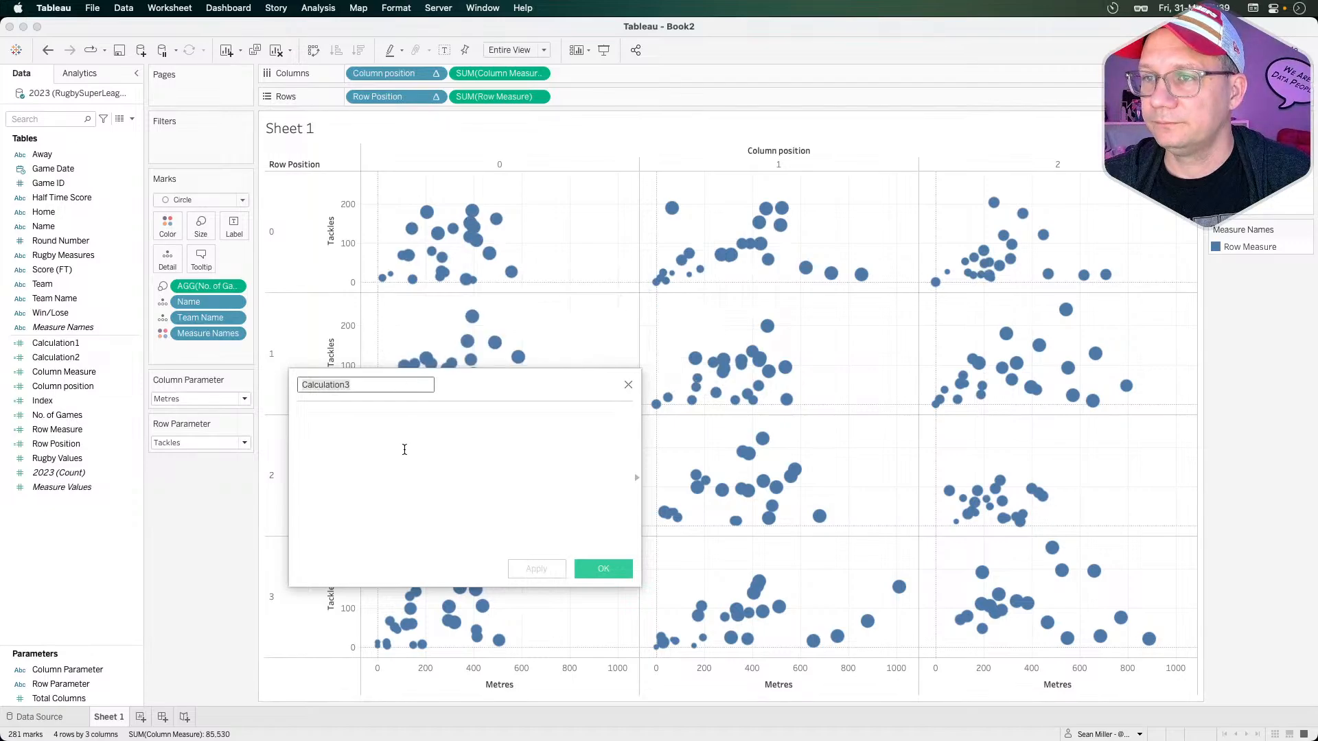
left_click(343, 445)
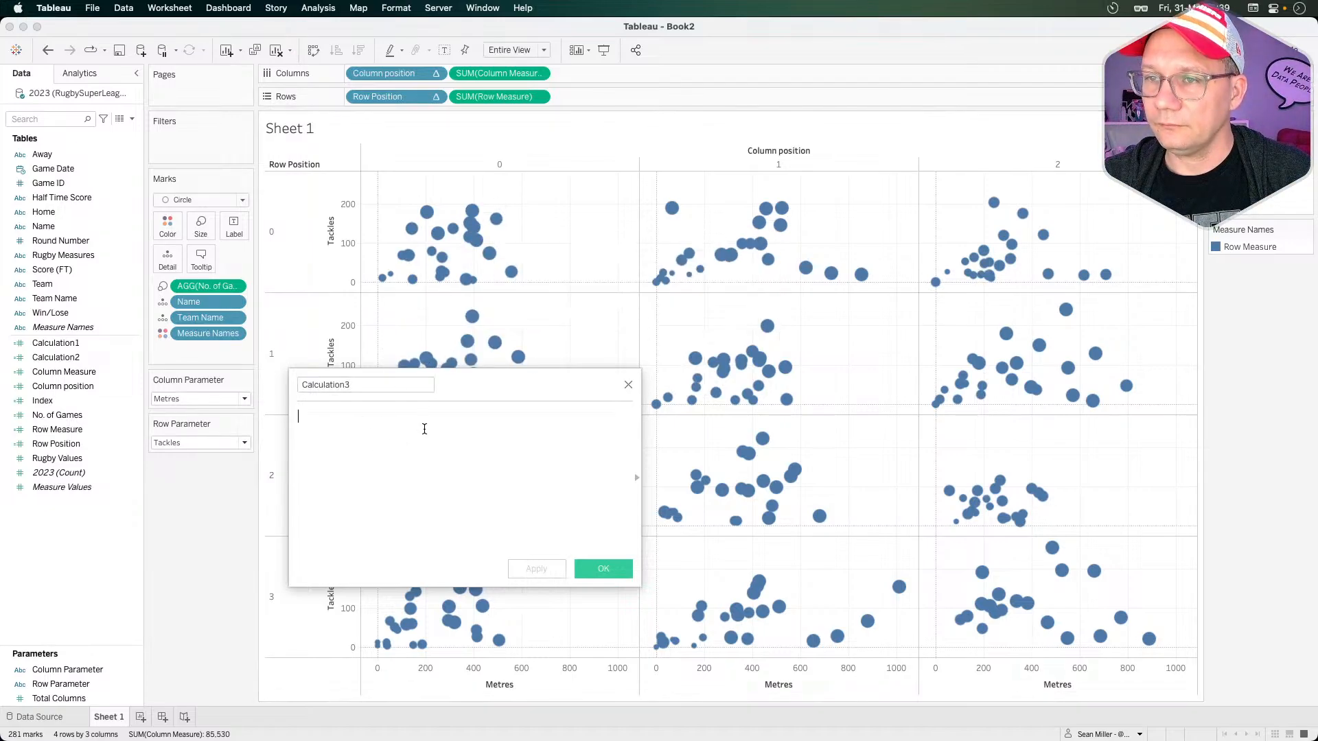
type("if ")
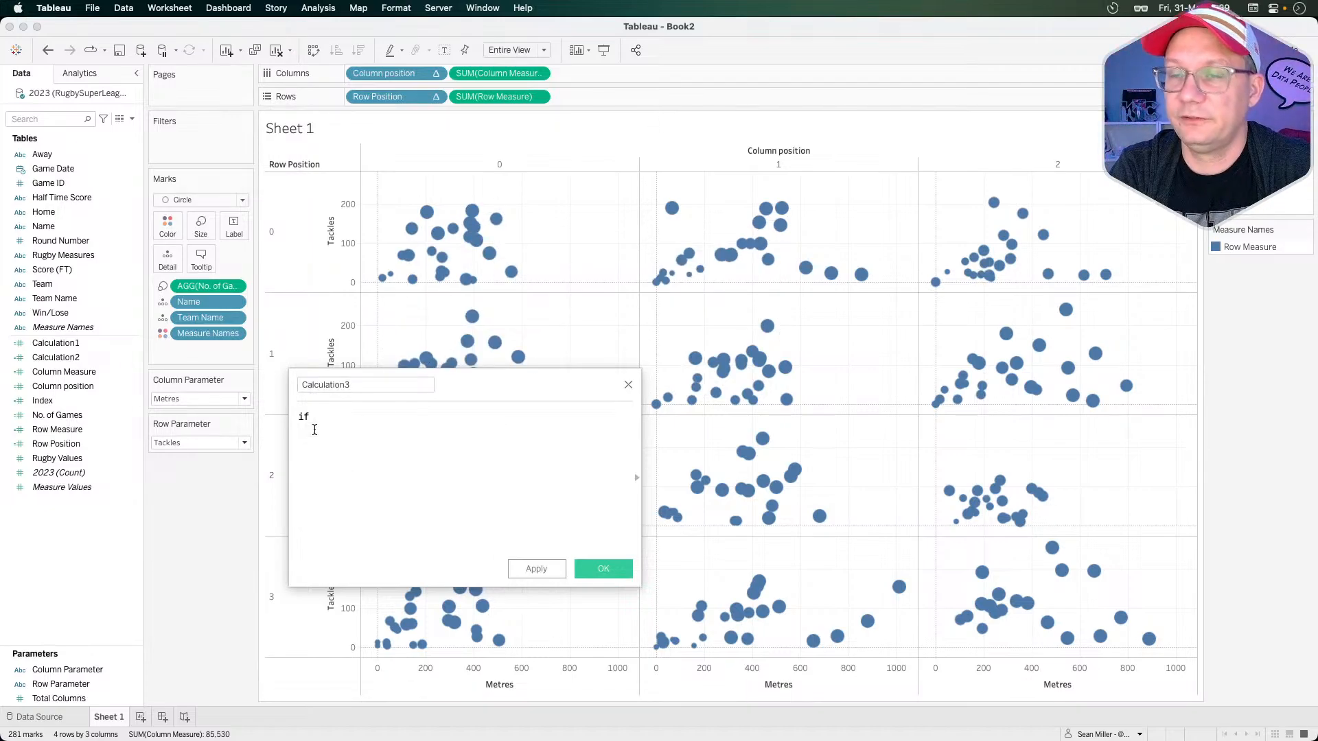
- Try the Index field as the condition after "if" and clear it from the formula again
type("exi")
key("BackSpace")
key("BackSpace")
key("BackSpace")
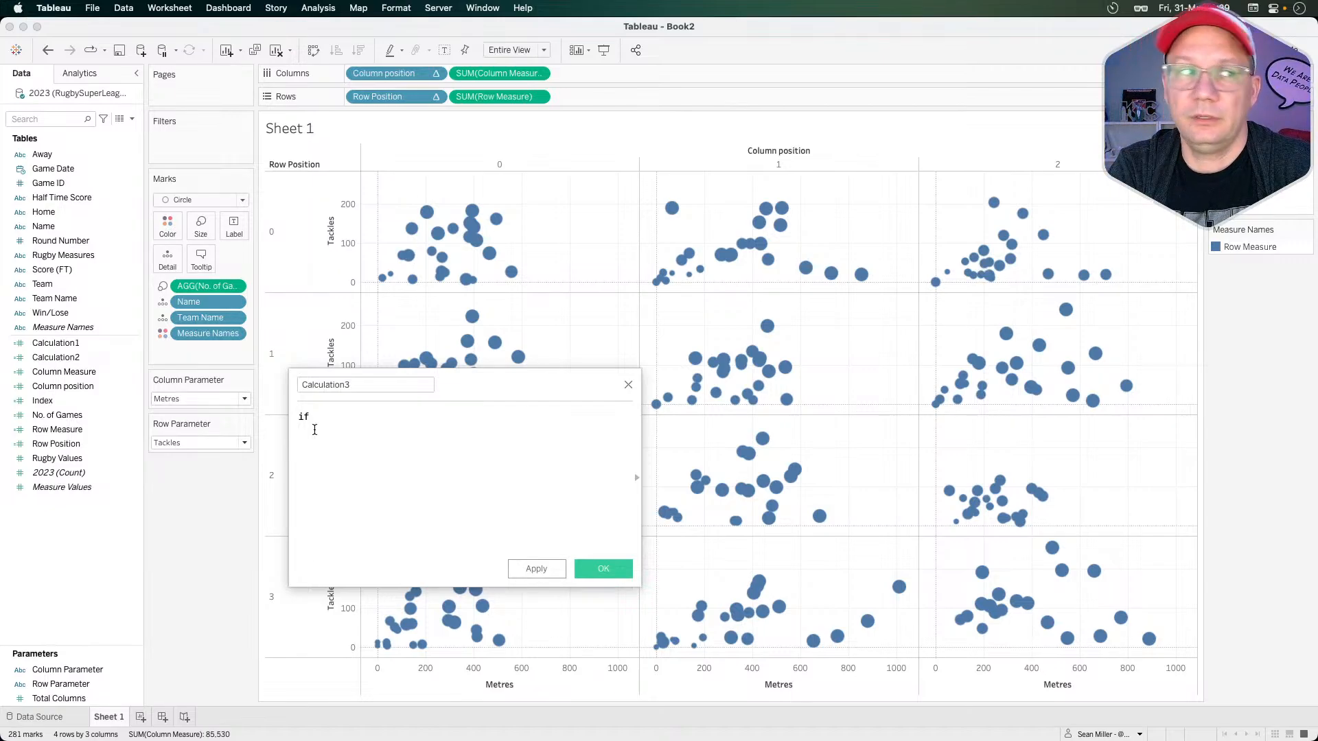
type("inde")
key("Return")
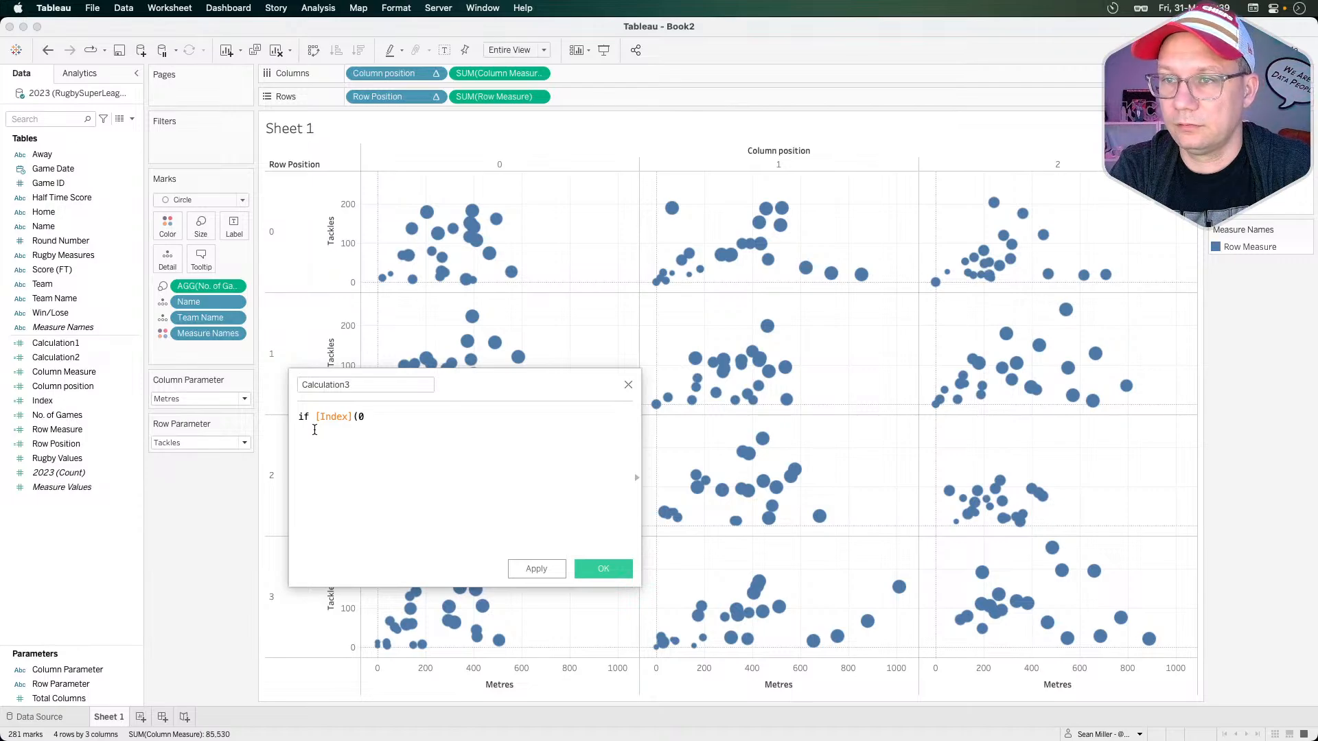
key("BackSpace")
key("BackSpace")
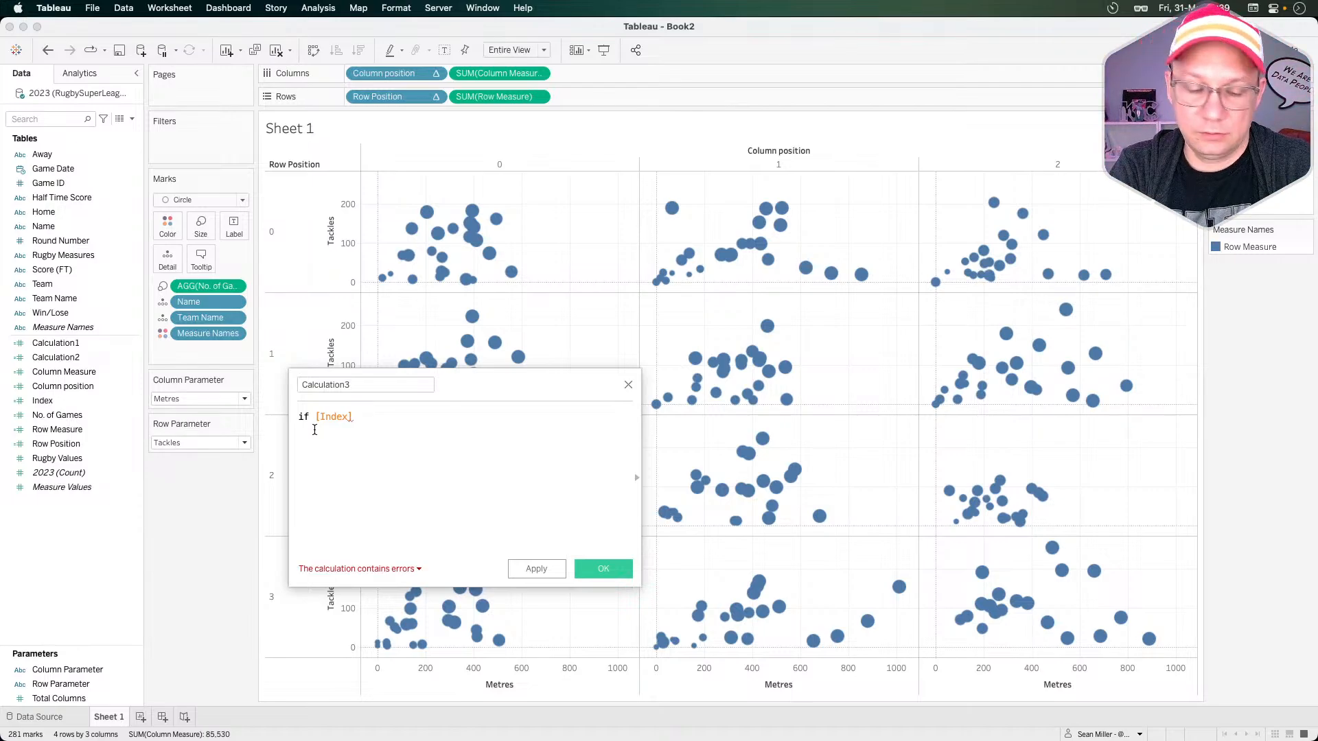
key("BackSpace")
key("BackSpace")
key("BackSpace")
key("BackSpace")
key("BackSpace")
key("BackSpace")
key("BackSpace")
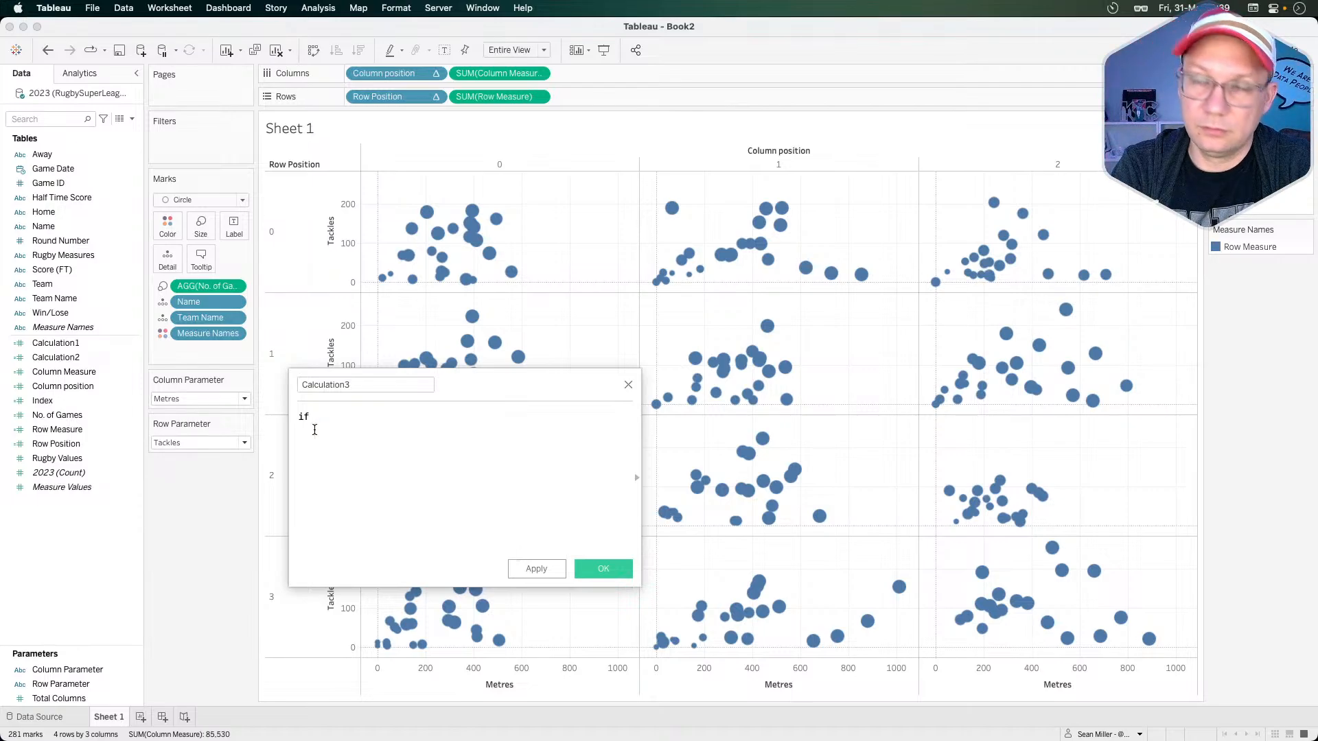
- Write the condition index() = Int(size()/2) after "if" and follow it with "then"
type("index()")
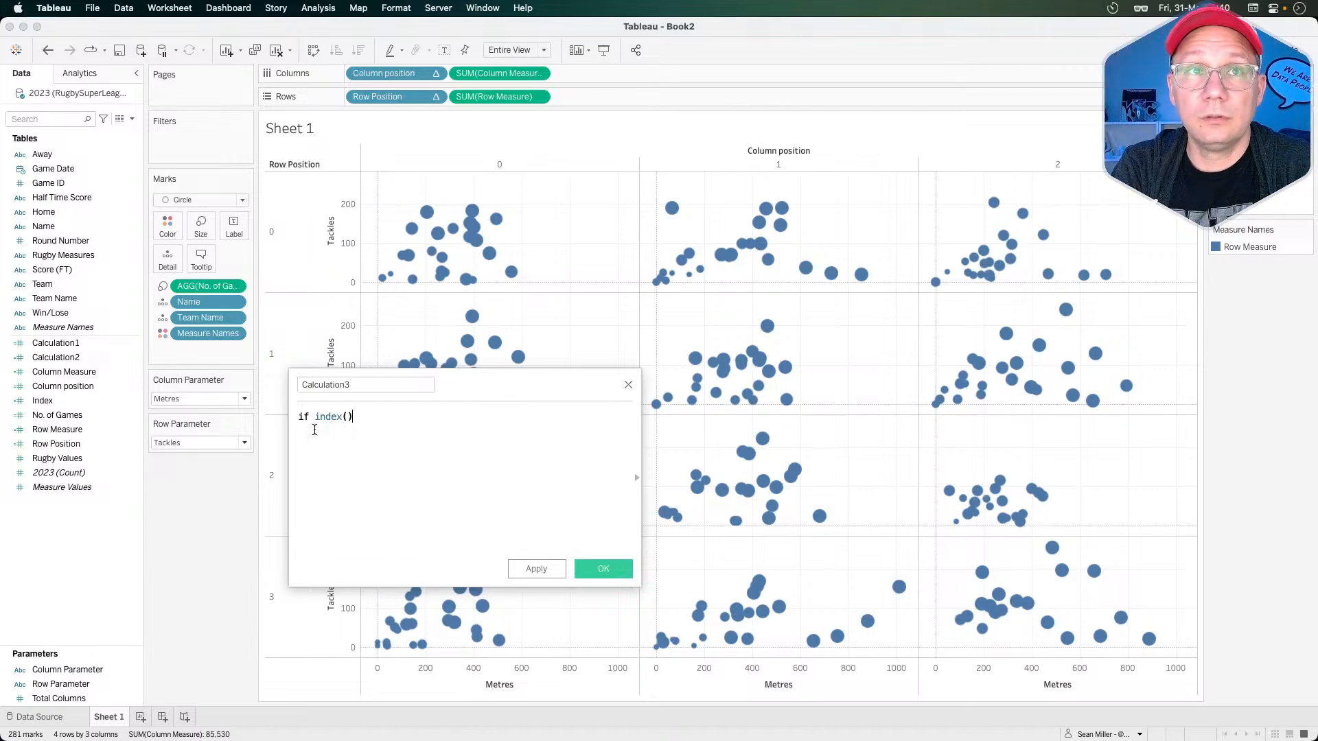
type(" =")
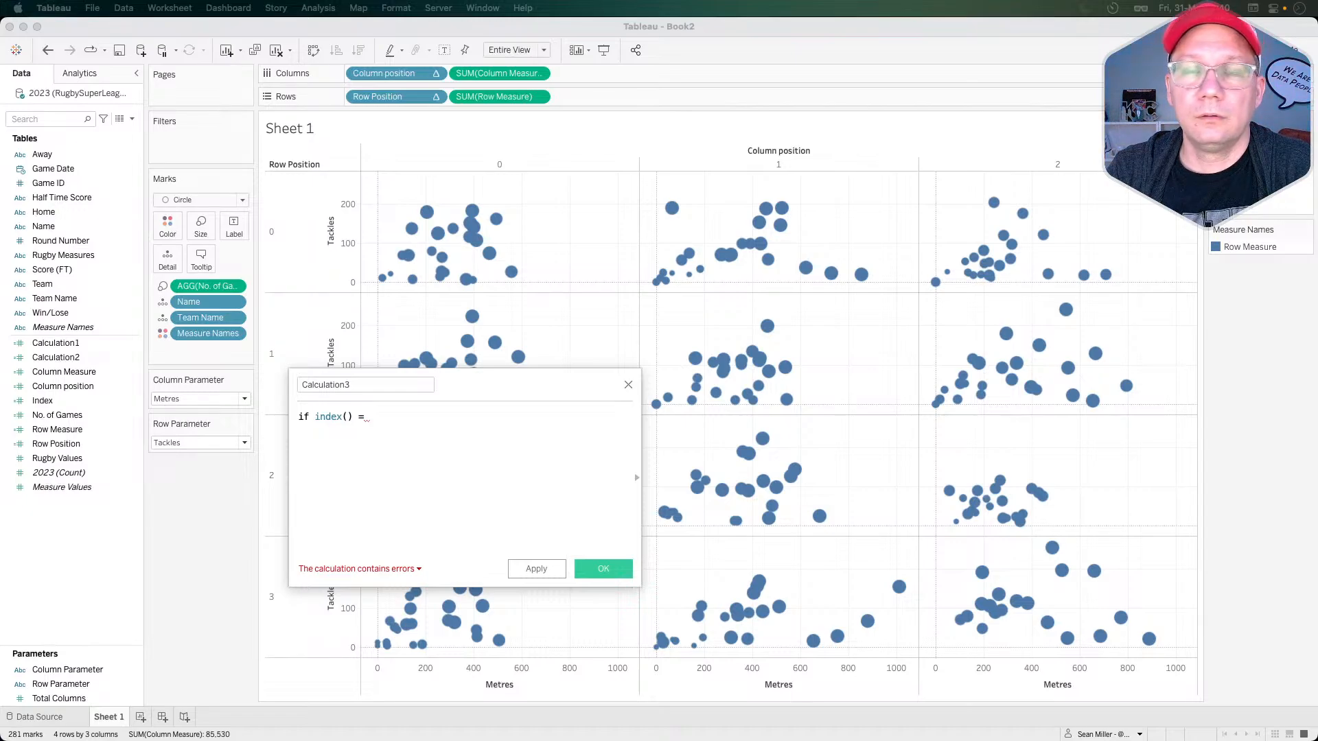
left_click(382, 416)
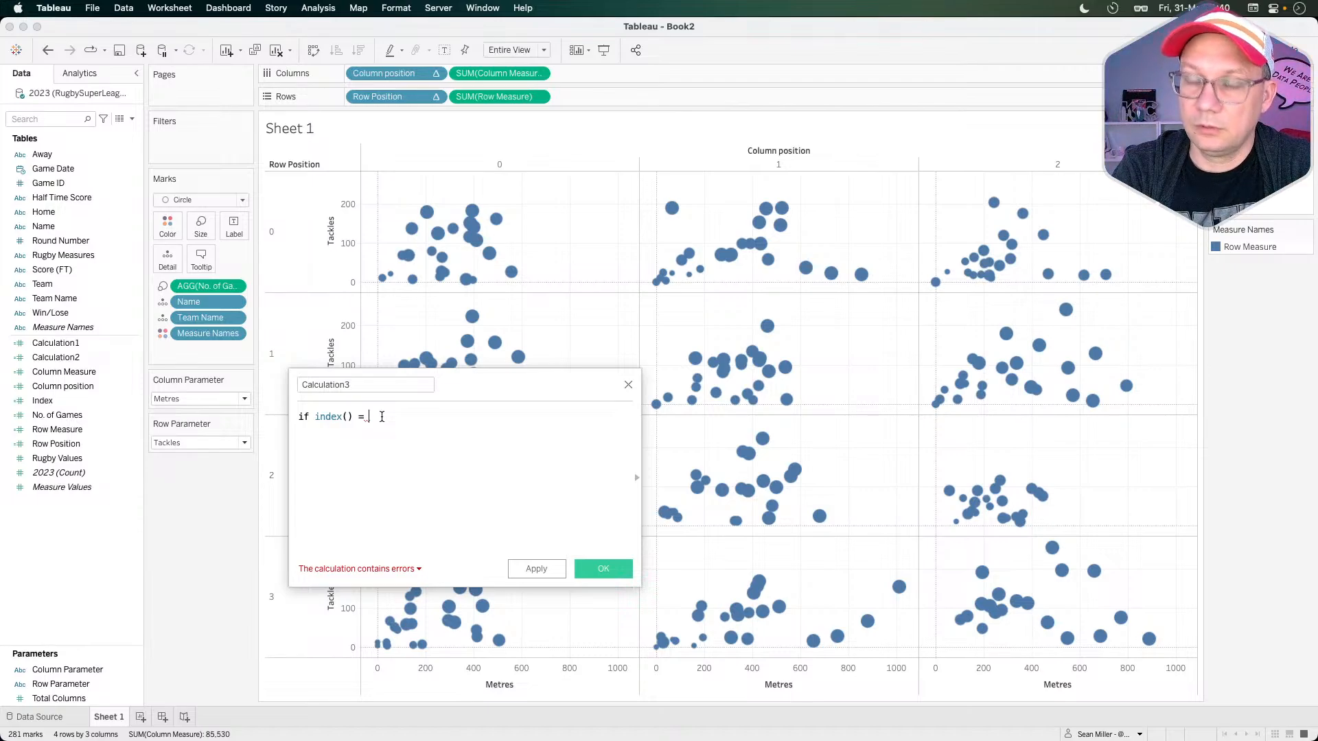
type("(int(")
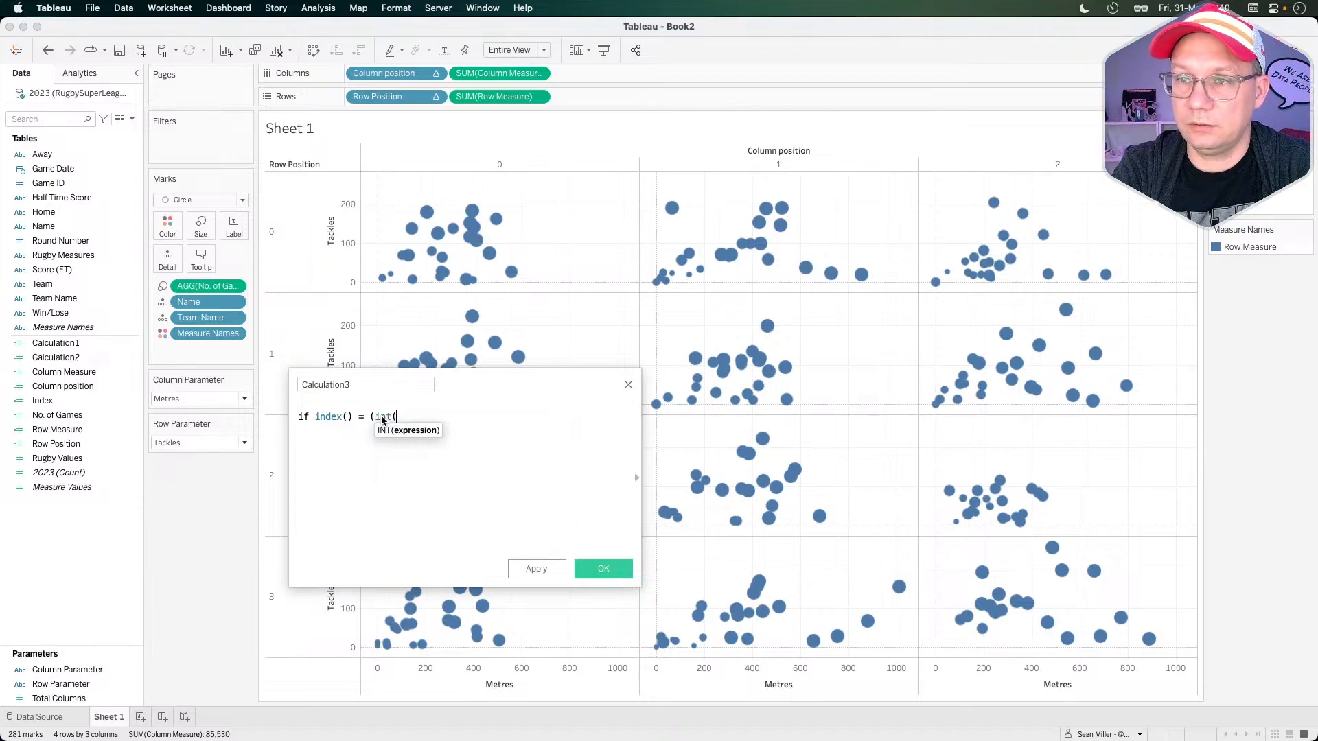
key("BackSpace")
key("BackSpace")
key("BackSpace")
key("BackSpace")
key("BackSpace")
type("Int(")
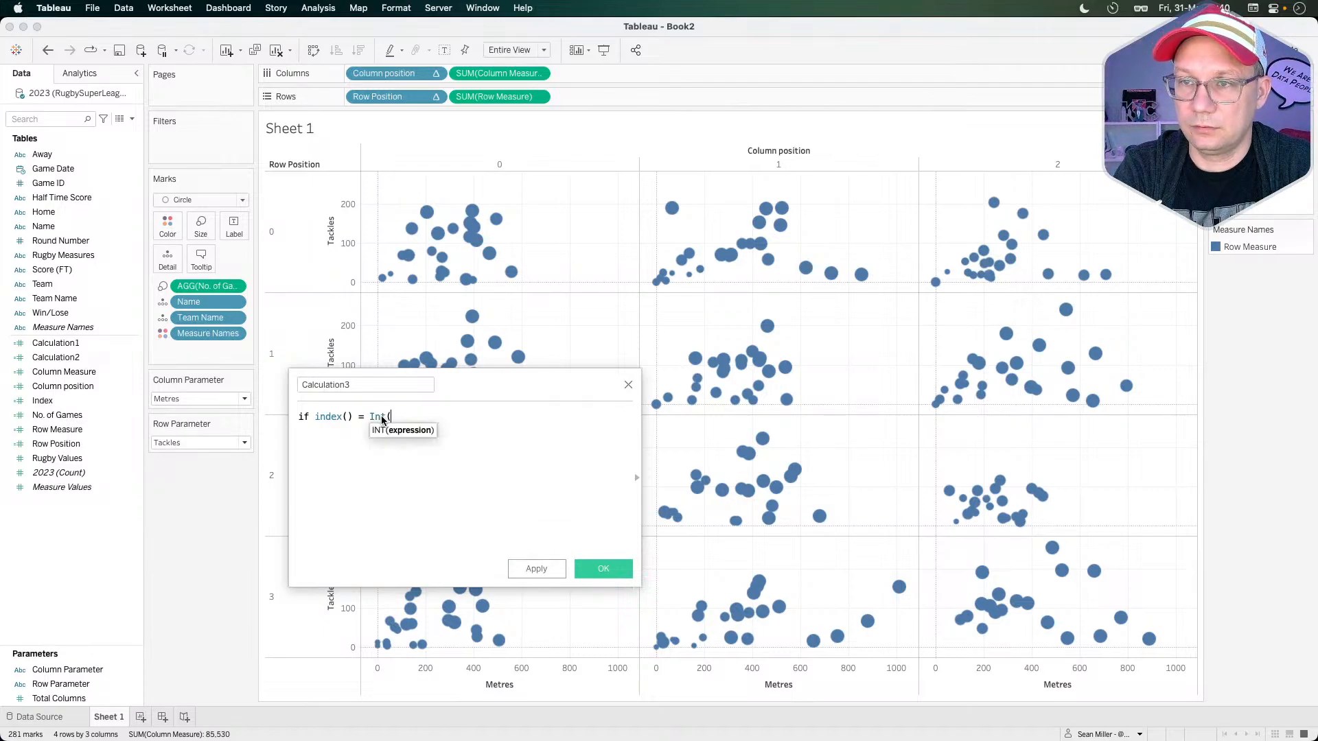
type("si")
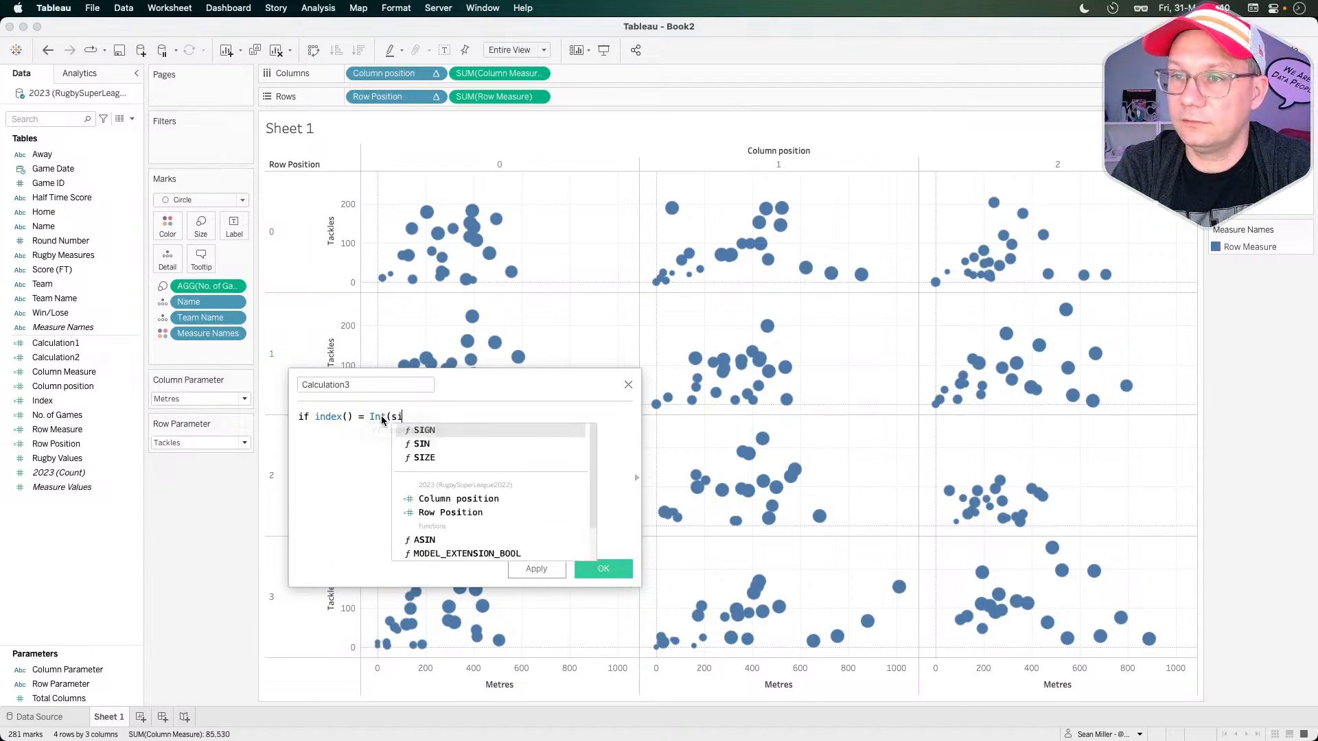
type("ze()/2")
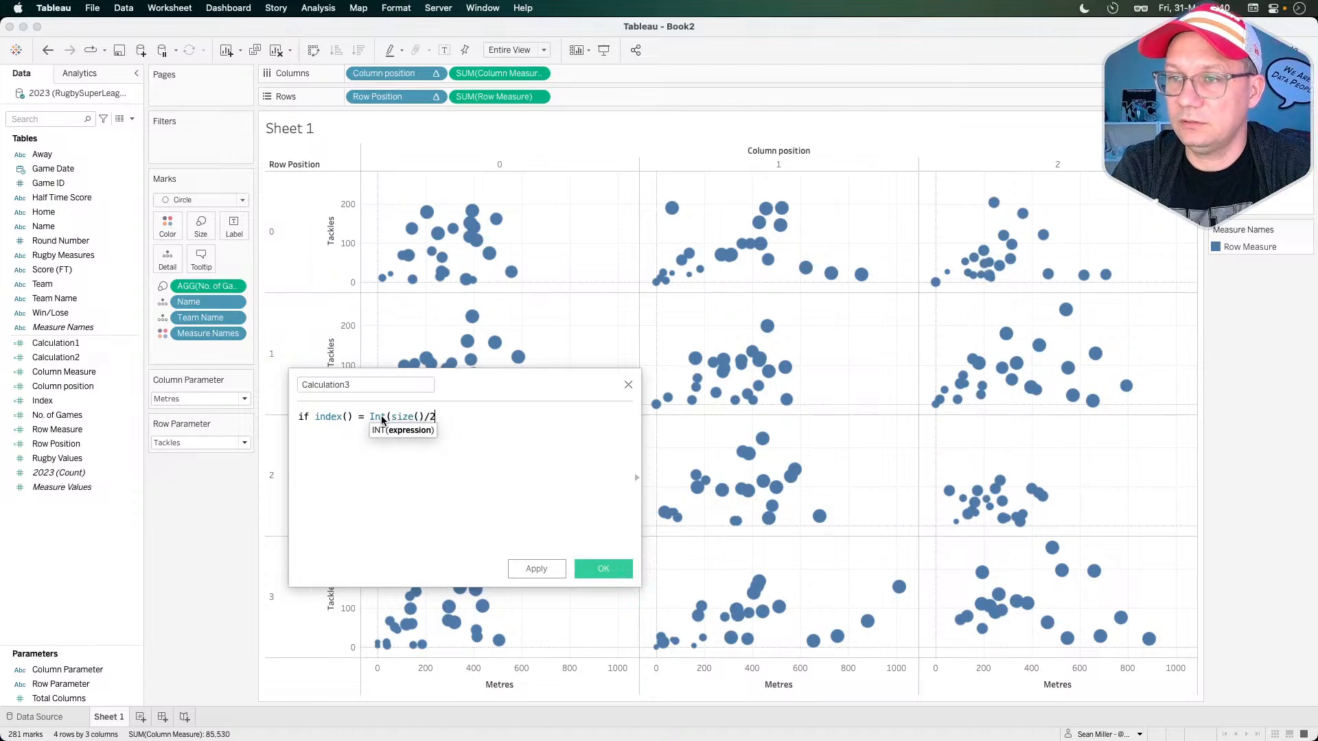
type(") then")
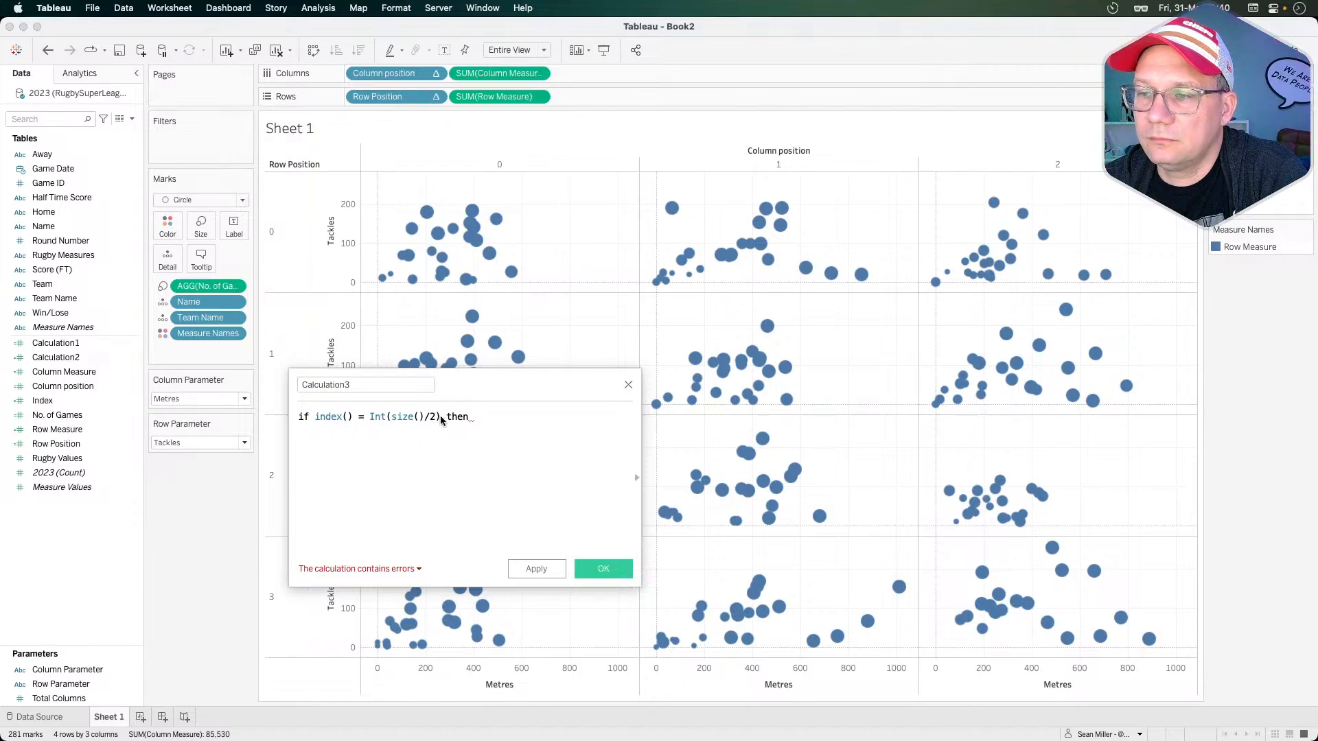
- Replace the index() = Int(size()/2) condition with the Column Measure field followed by an equals sign
left_click_drag(439, 414, 319, 418)
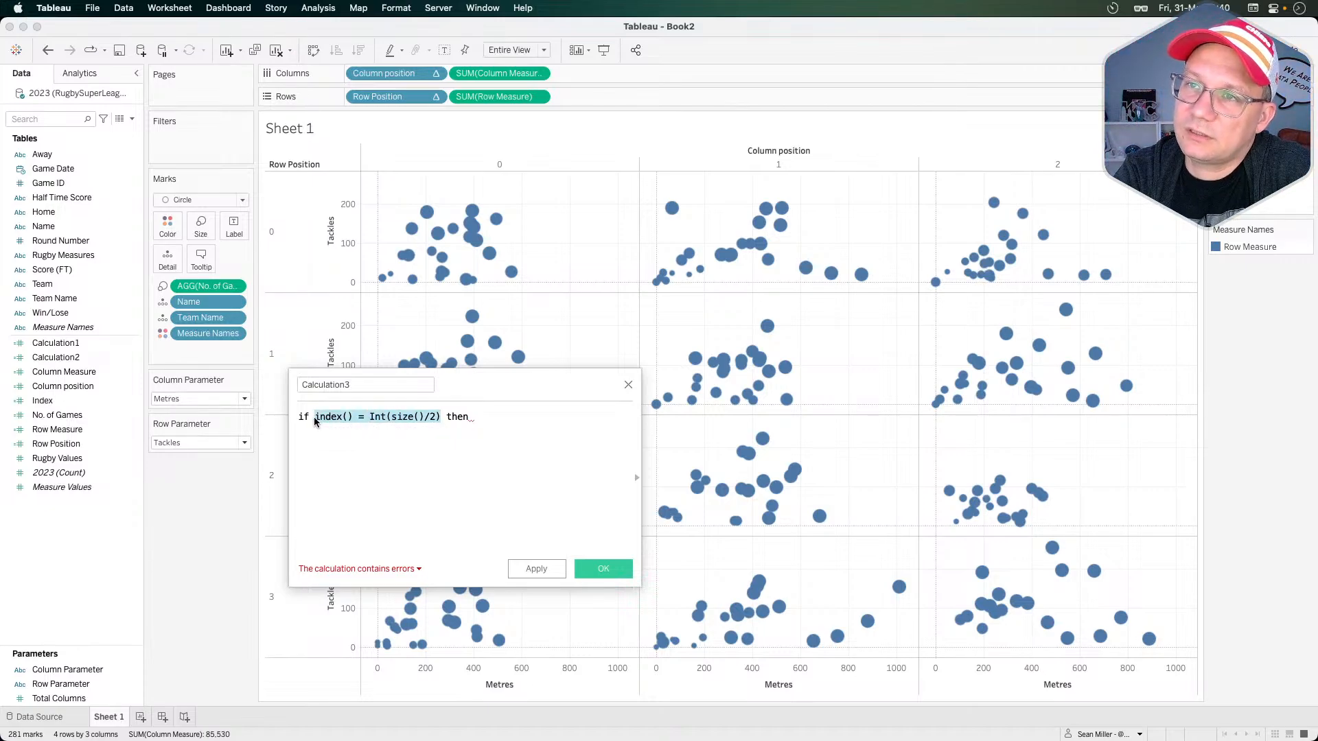
type("met")
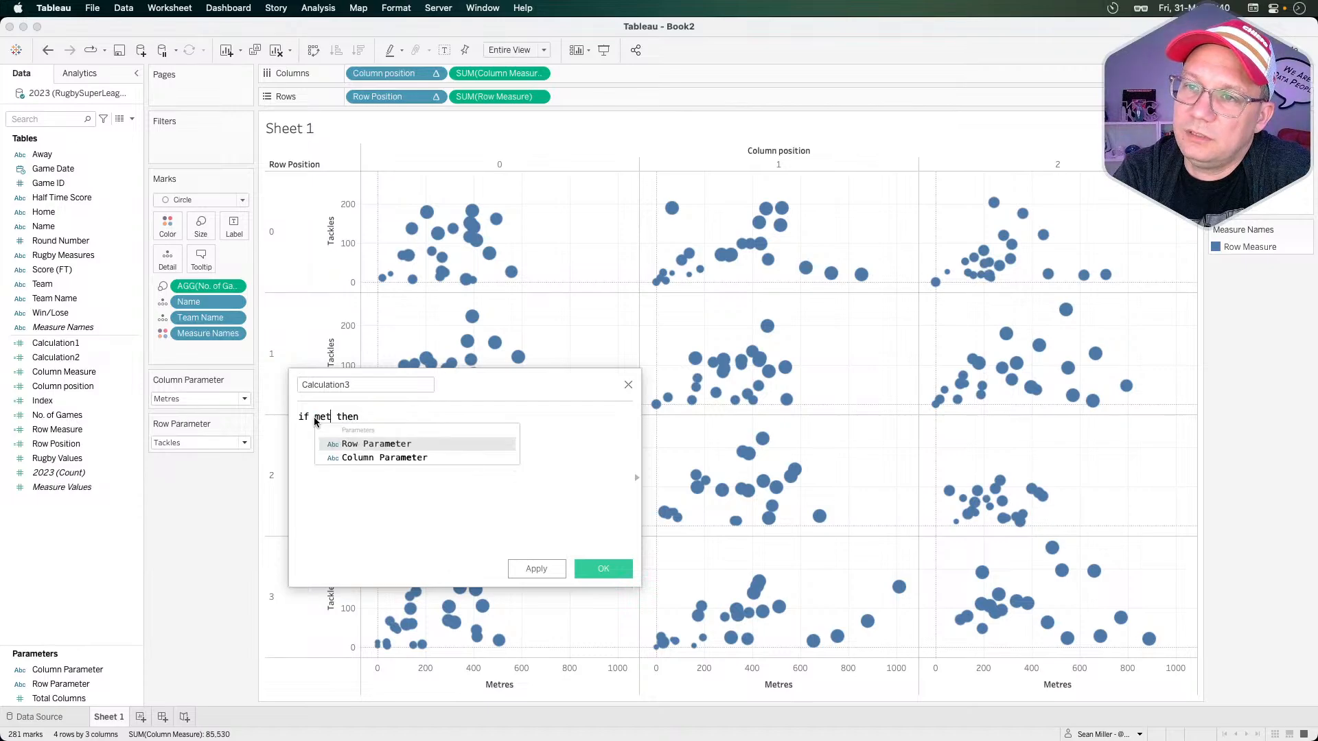
key("BackSpace")
key("BackSpace")
key("BackSpace")
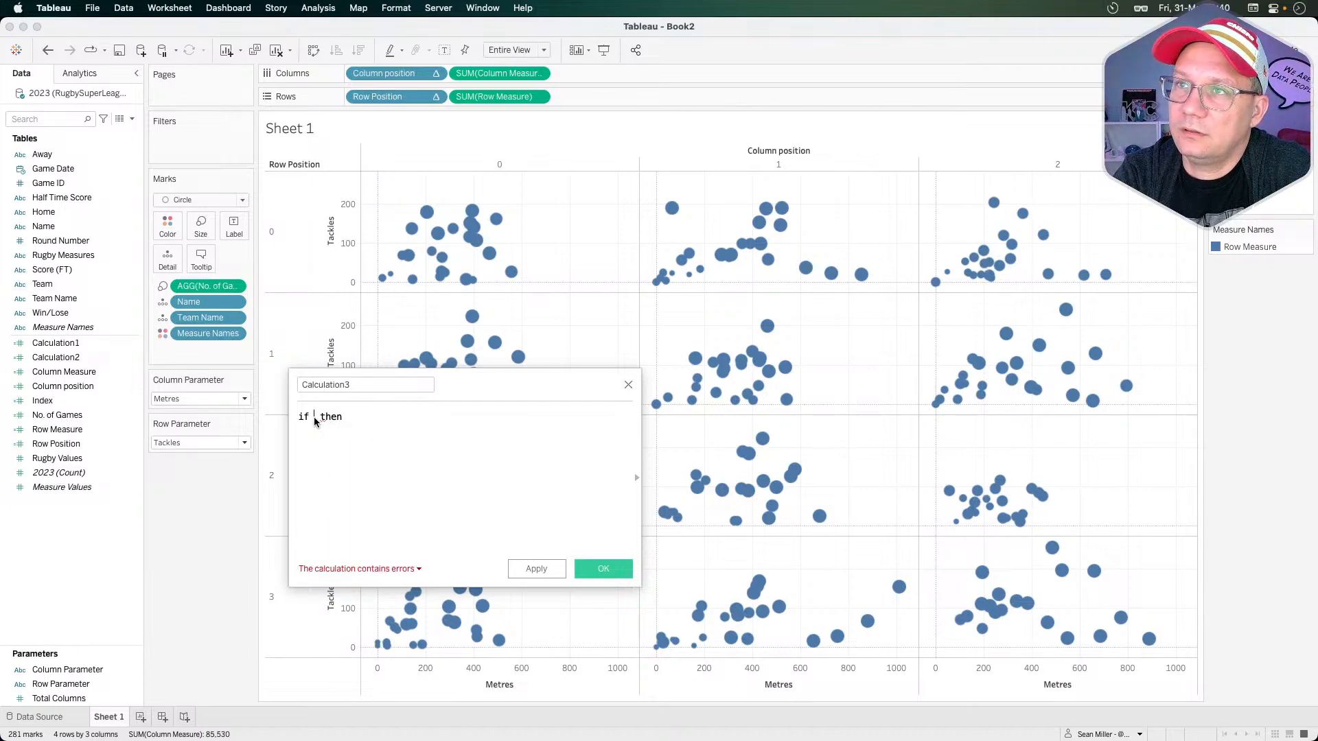
type("co")
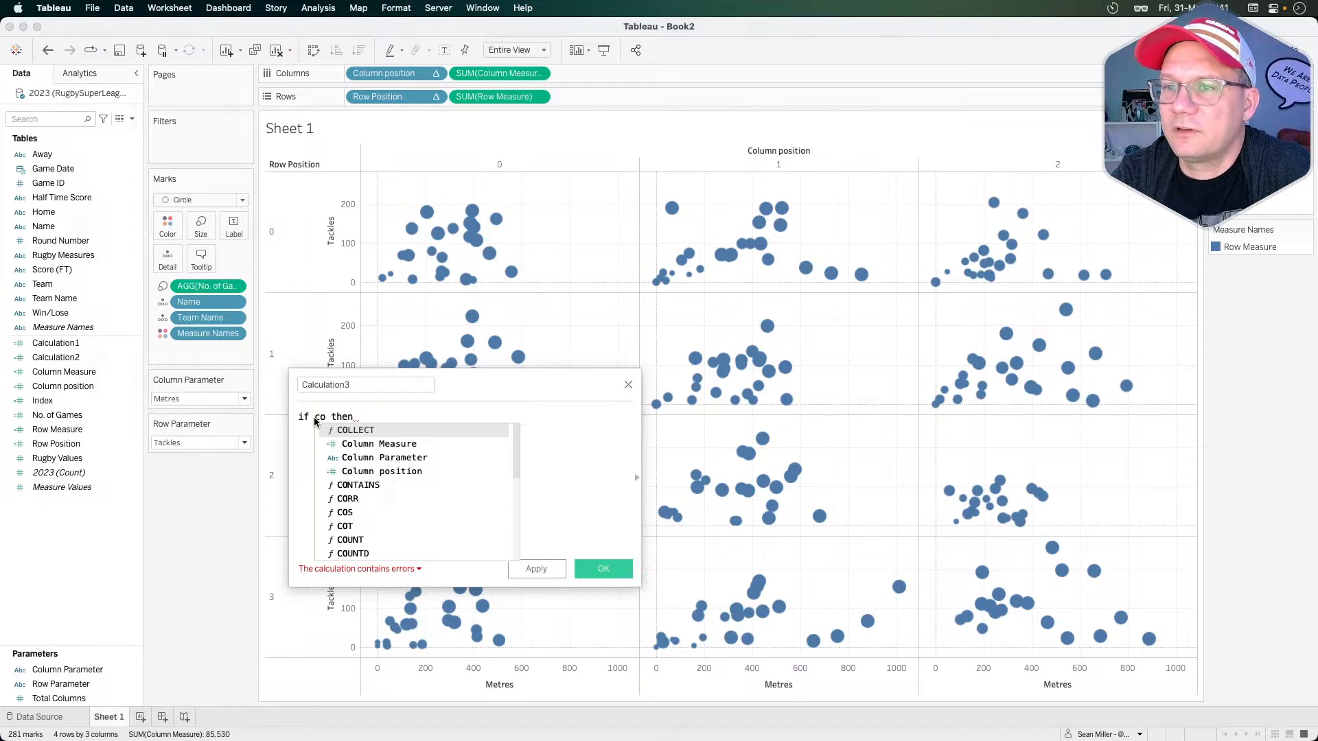
key("Down")
key("Return")
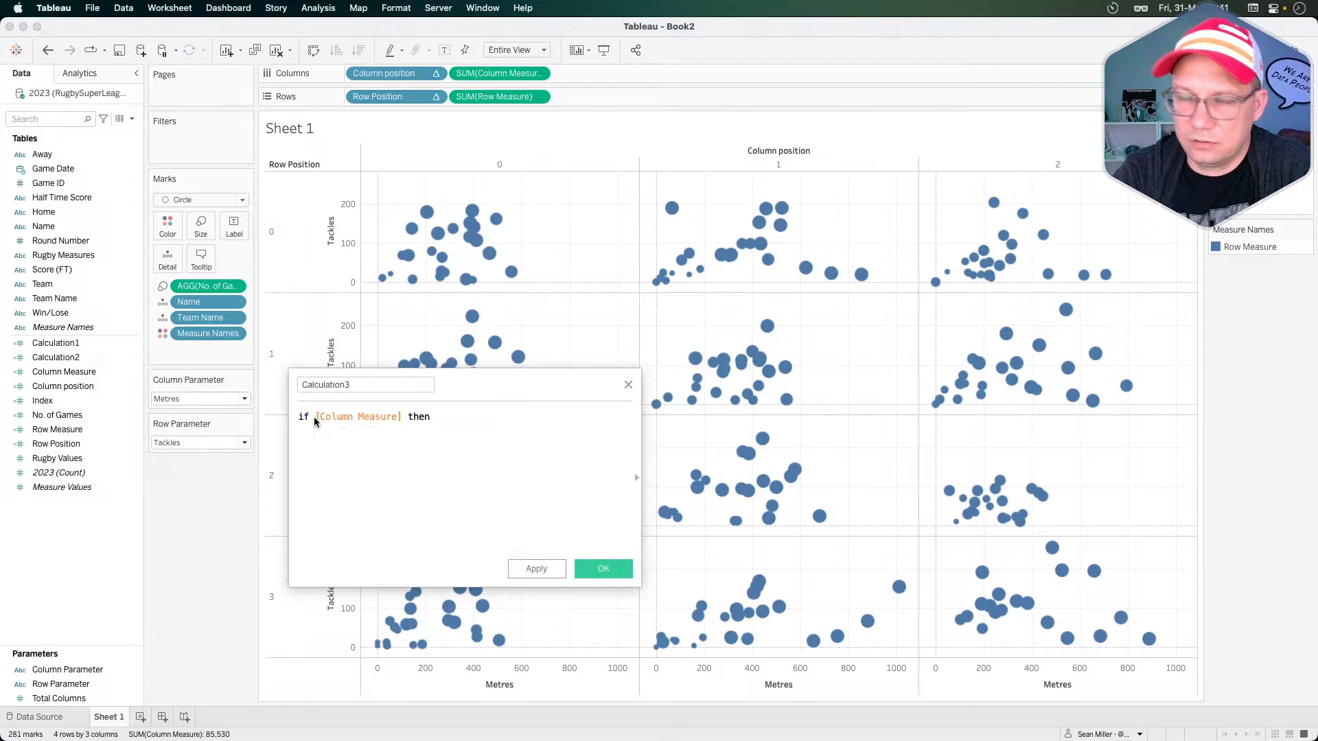
type("=")
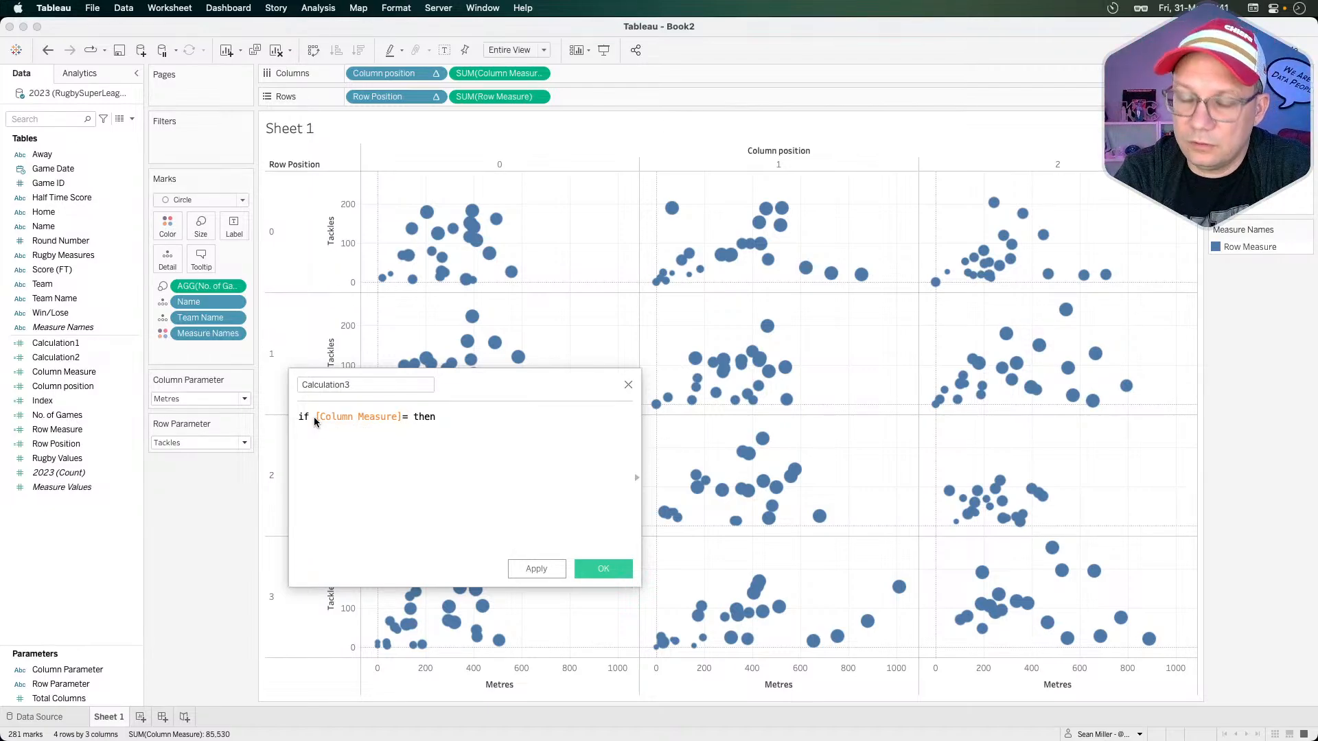
- Delete "then" from the formula so it ends at the equals sign after Column Measure
key("Right")
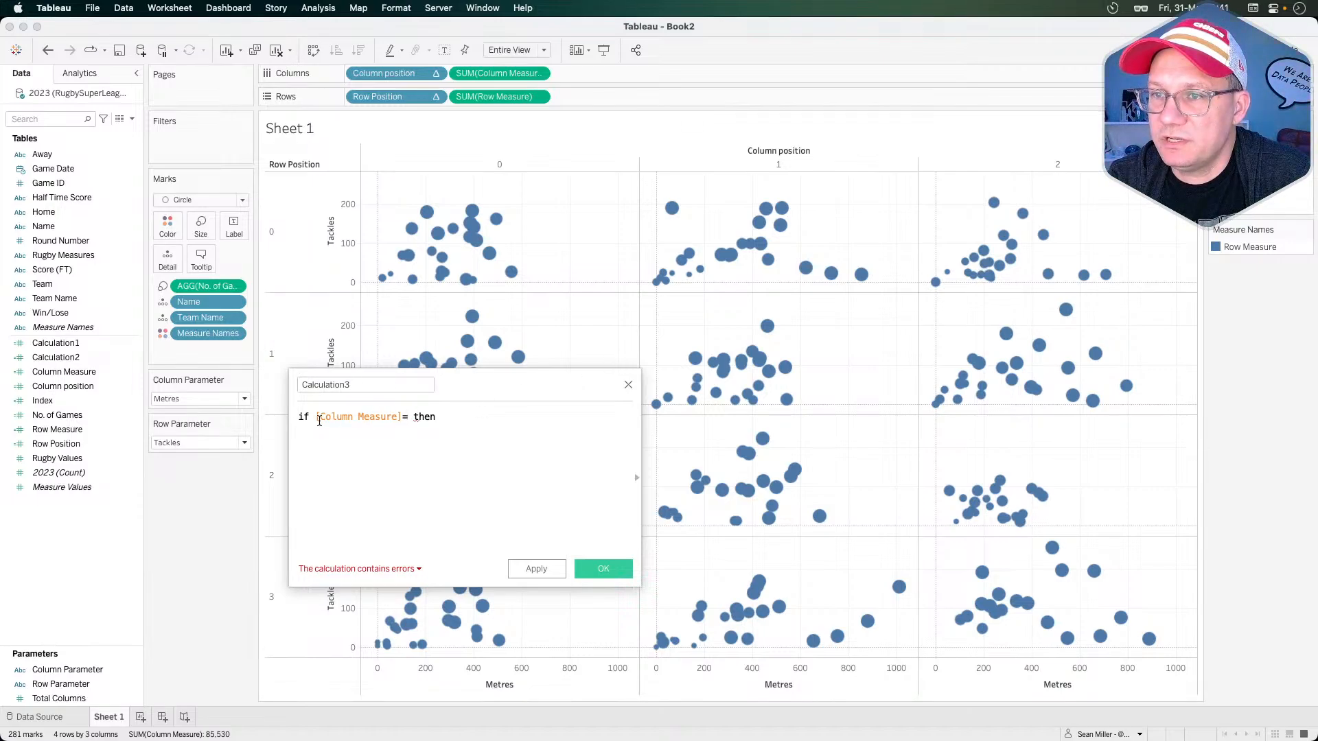
left_click(450, 420)
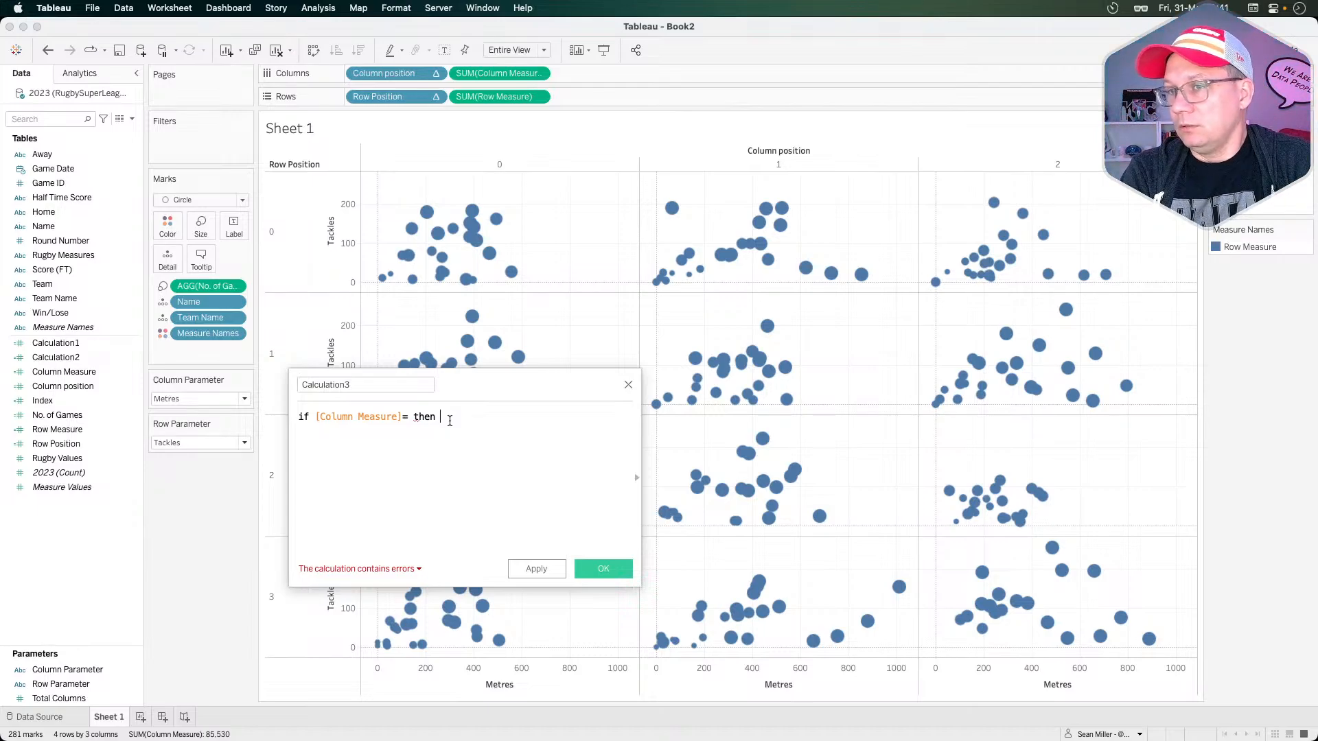
key("BackSpace")
key("BackSpace")
key("BackSpace")
key("BackSpace")
key("BackSpace")
key("BackSpace")
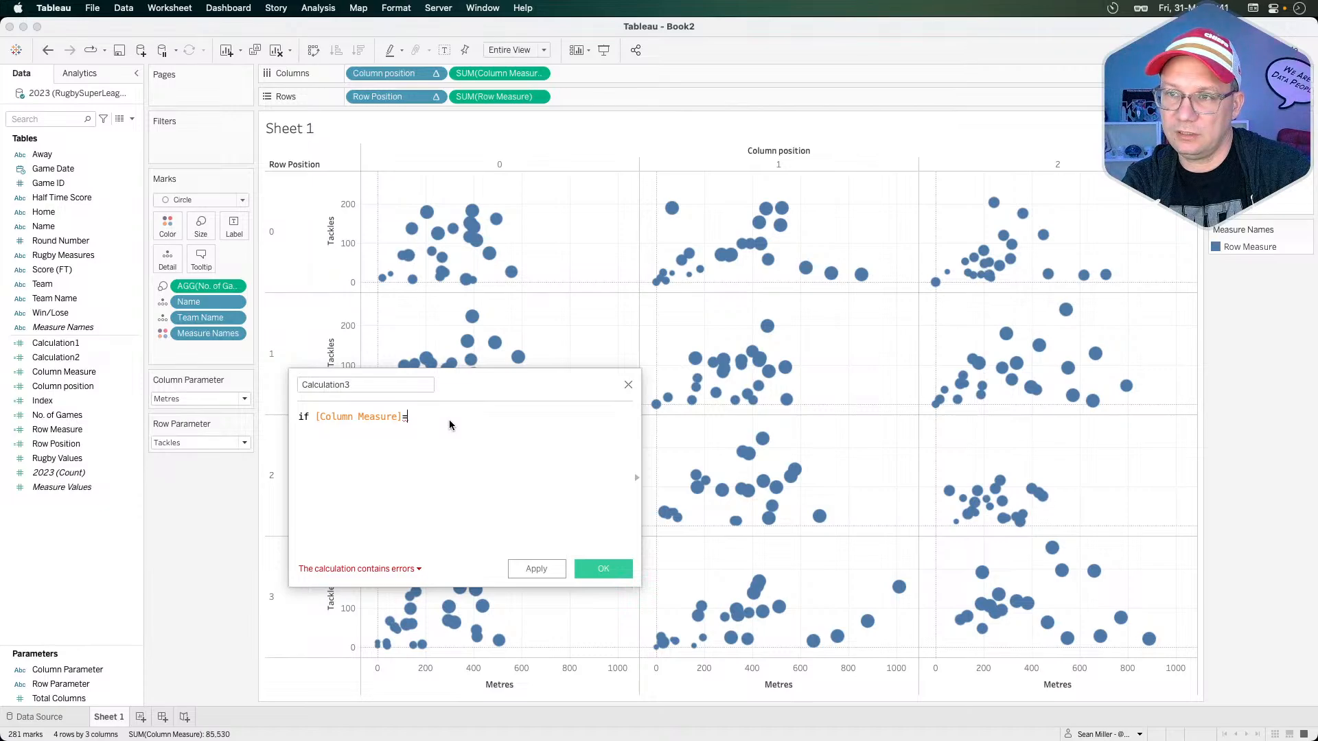
- Complete the comparison after the equals sign with MAX([Column Measure])
type("a")
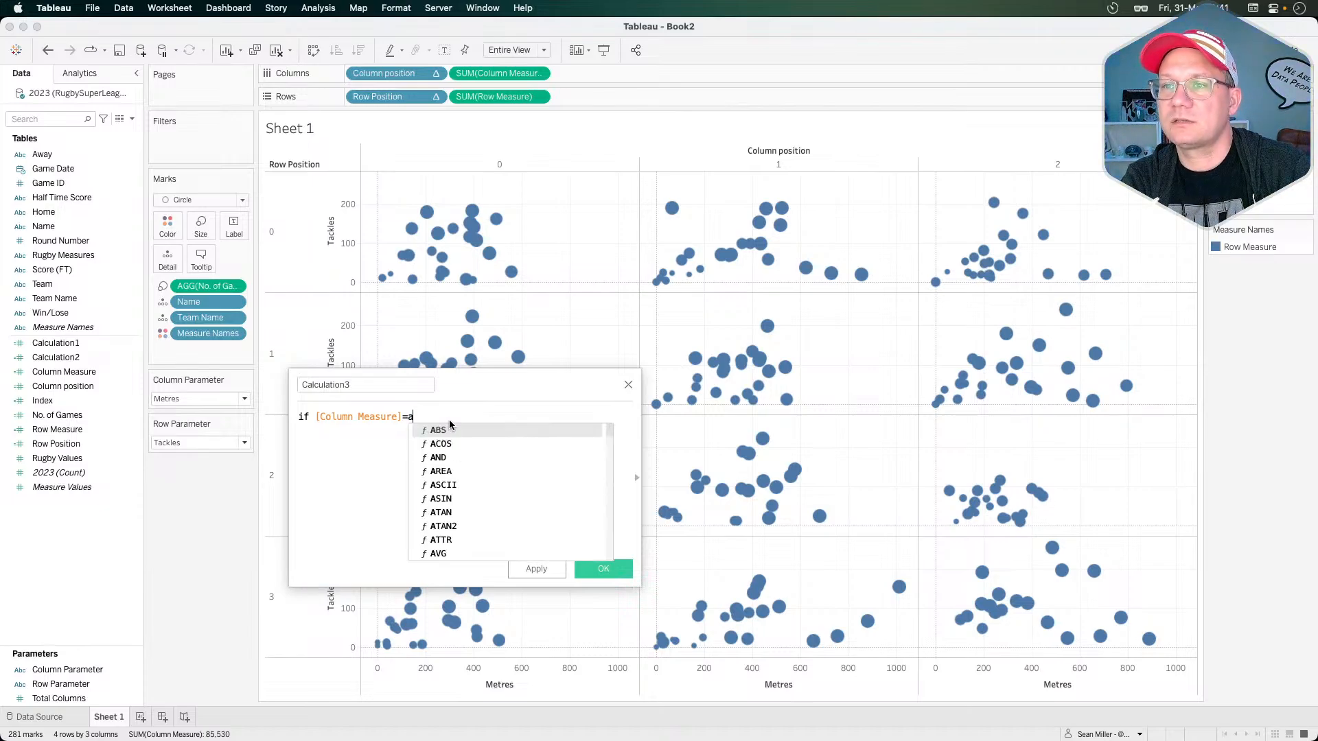
key("BackSpace")
type("max(")
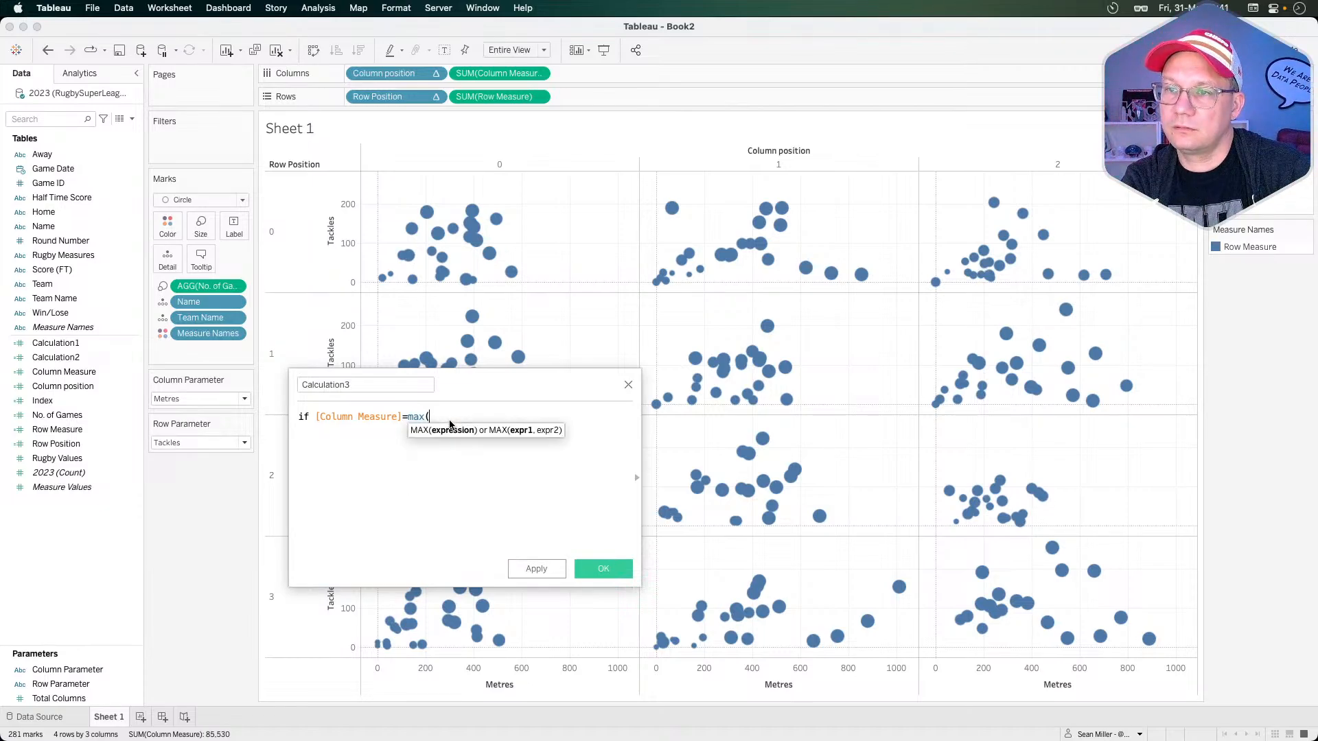
key("BackSpace")
type("colu")
key("BackSpace")
key("BackSpace")
key("BackSpace")
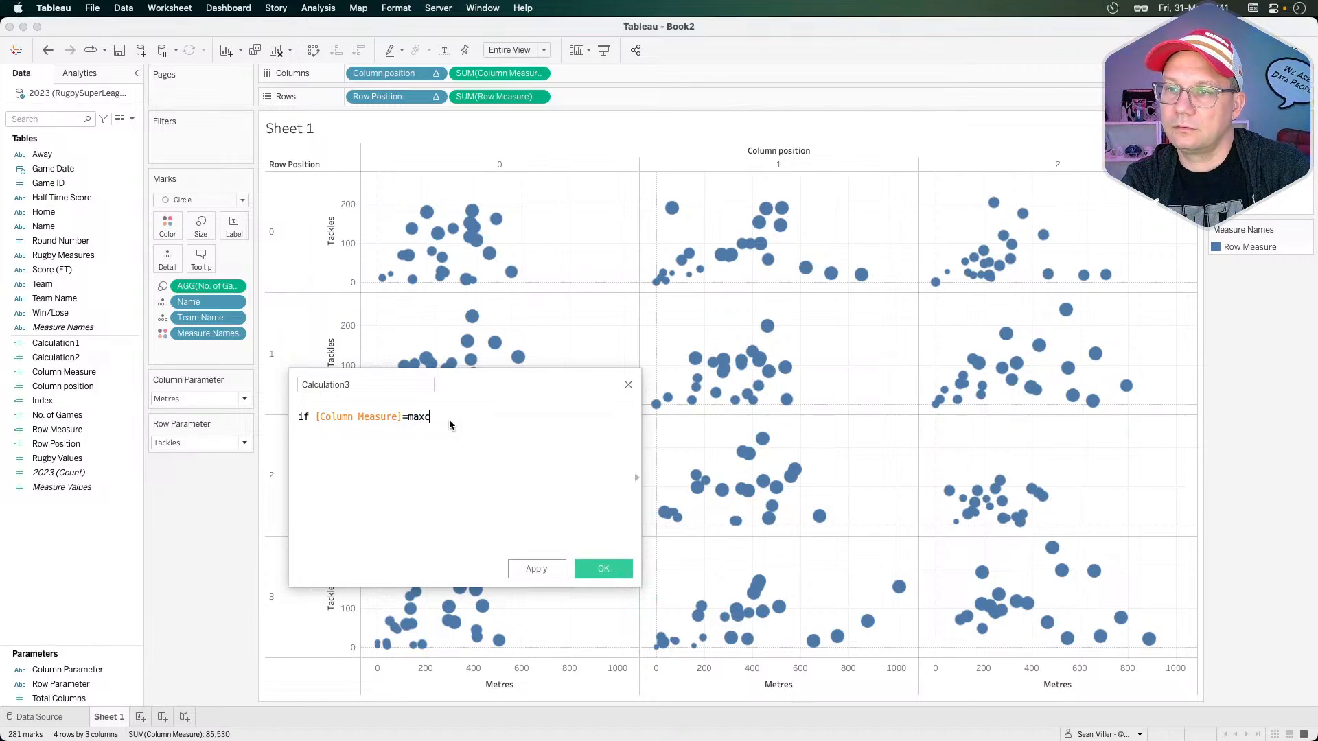
key("BackSpace")
key("Return")
type("colum")
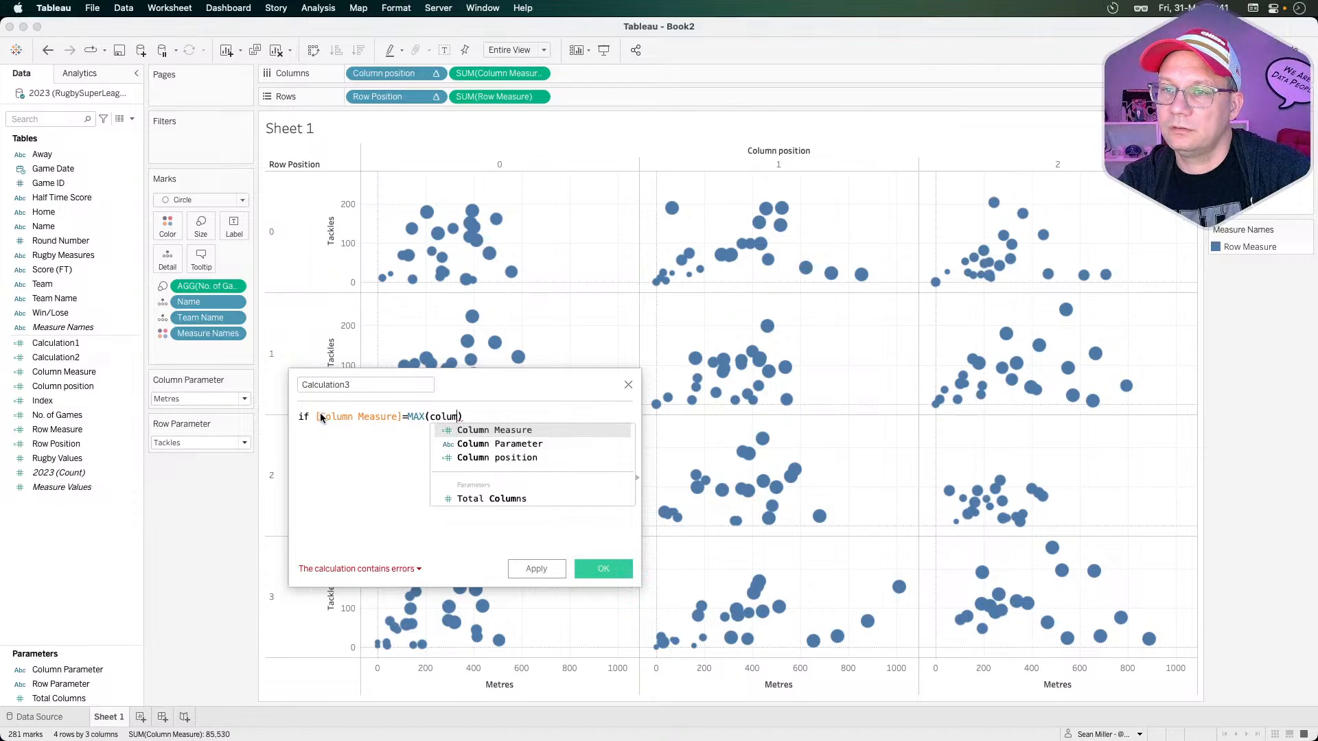
left_click(497, 430)
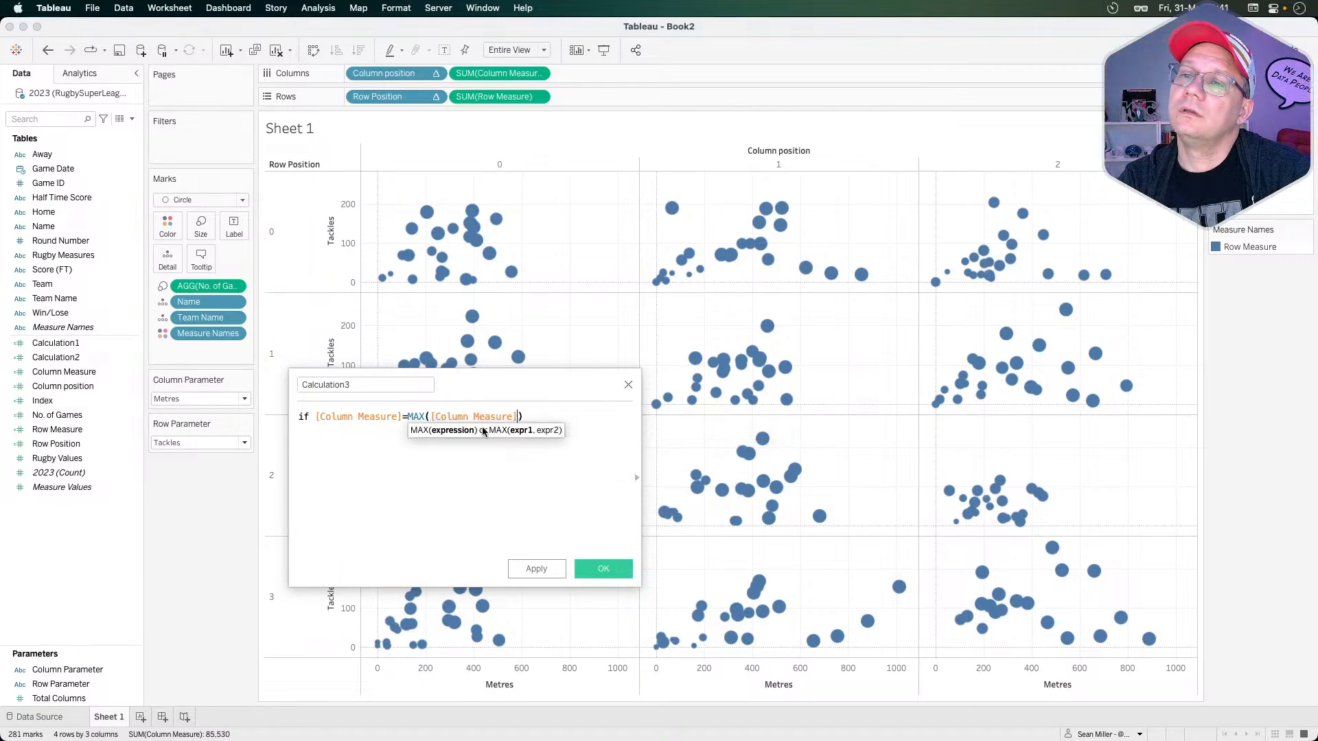
- Replace MAX with a level-of-detail expression so the comparison reads { FIXED team:max([Column Measure])}
left_click(408, 417)
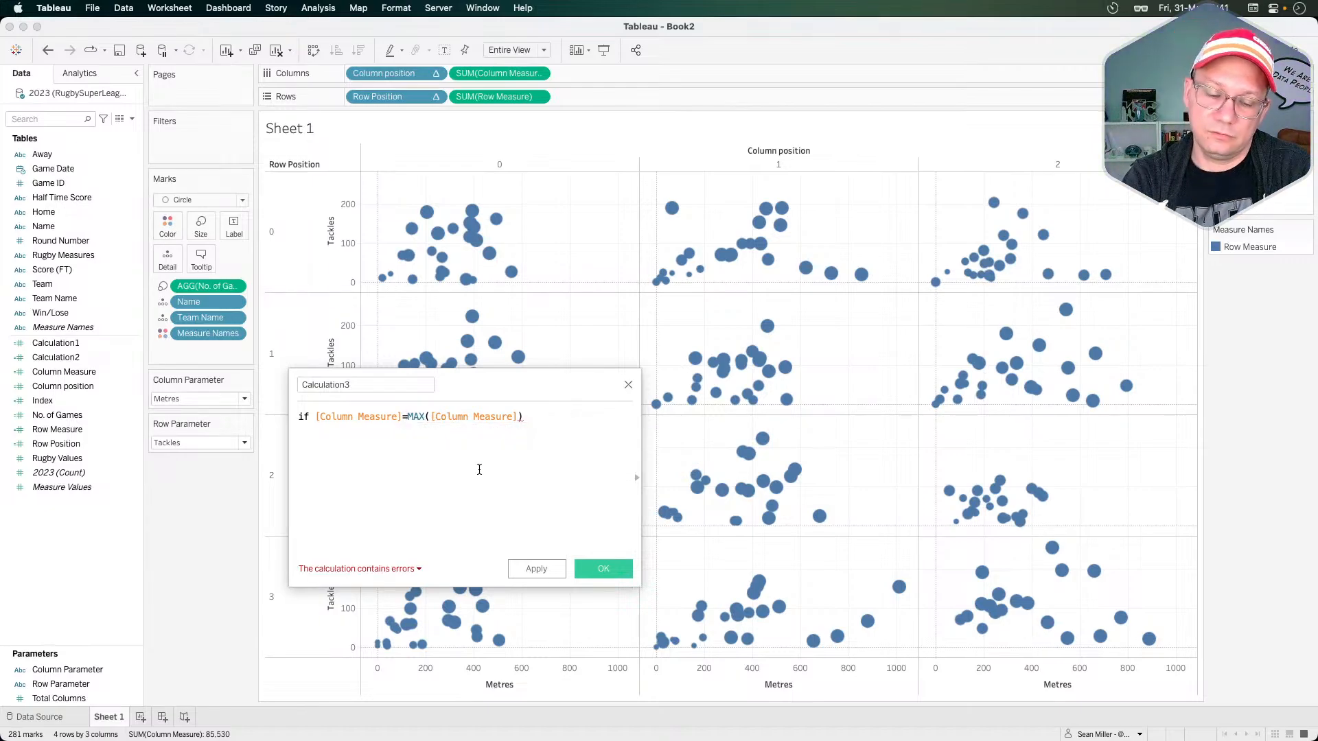
key("Delete")
key("Delete")
key("Delete")
type("{ FIXED team")
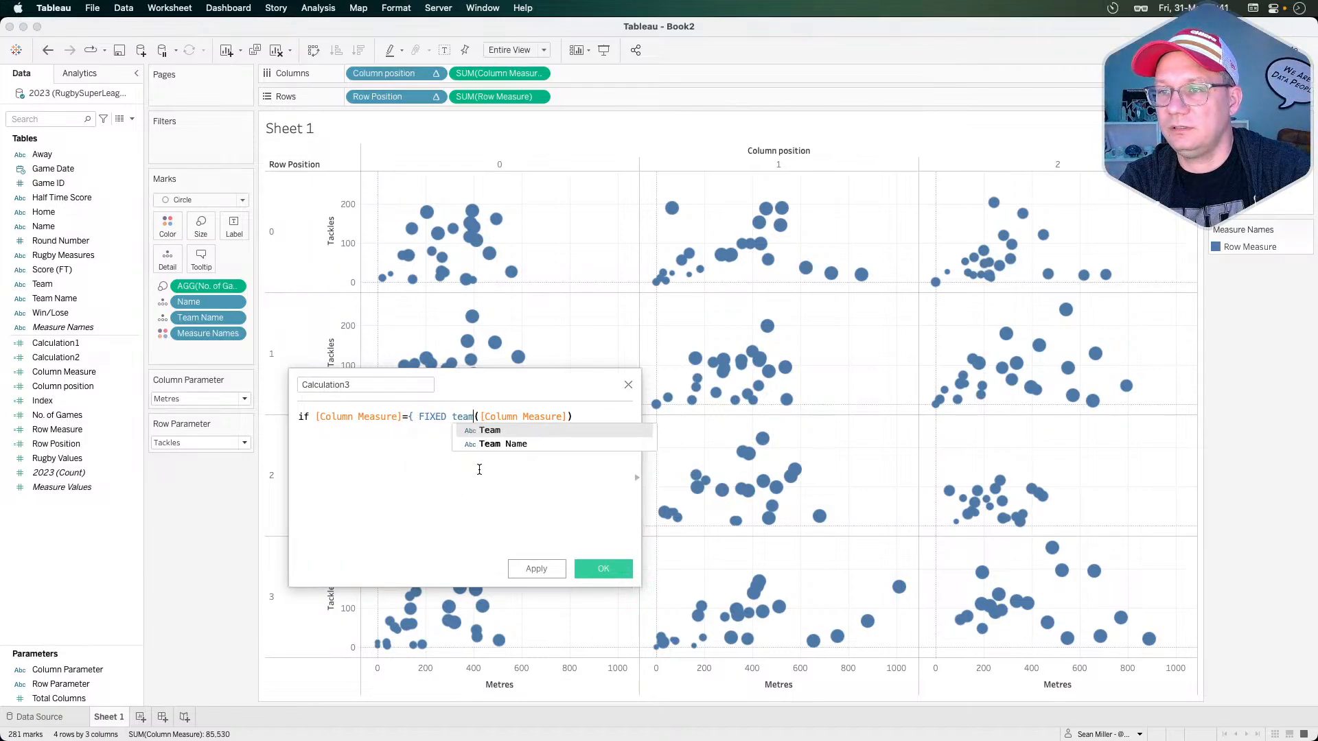
type(":")
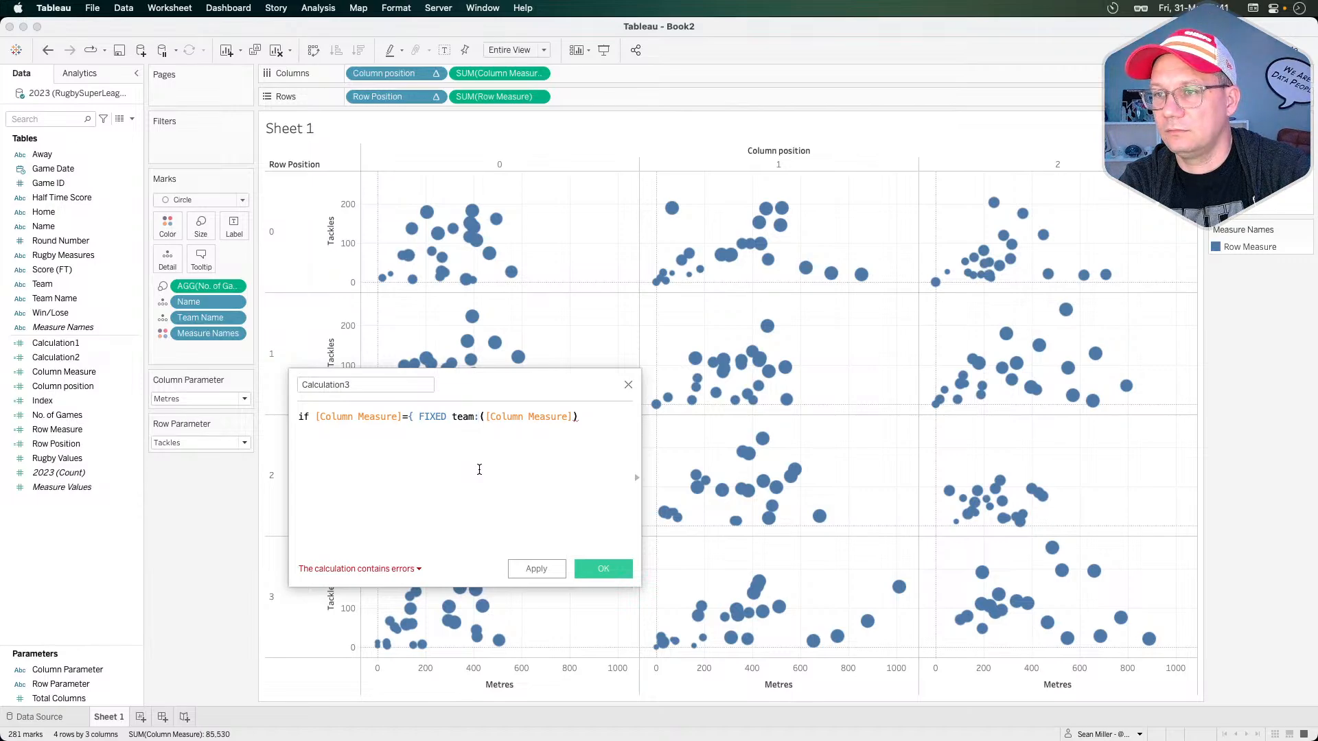
type("max(")
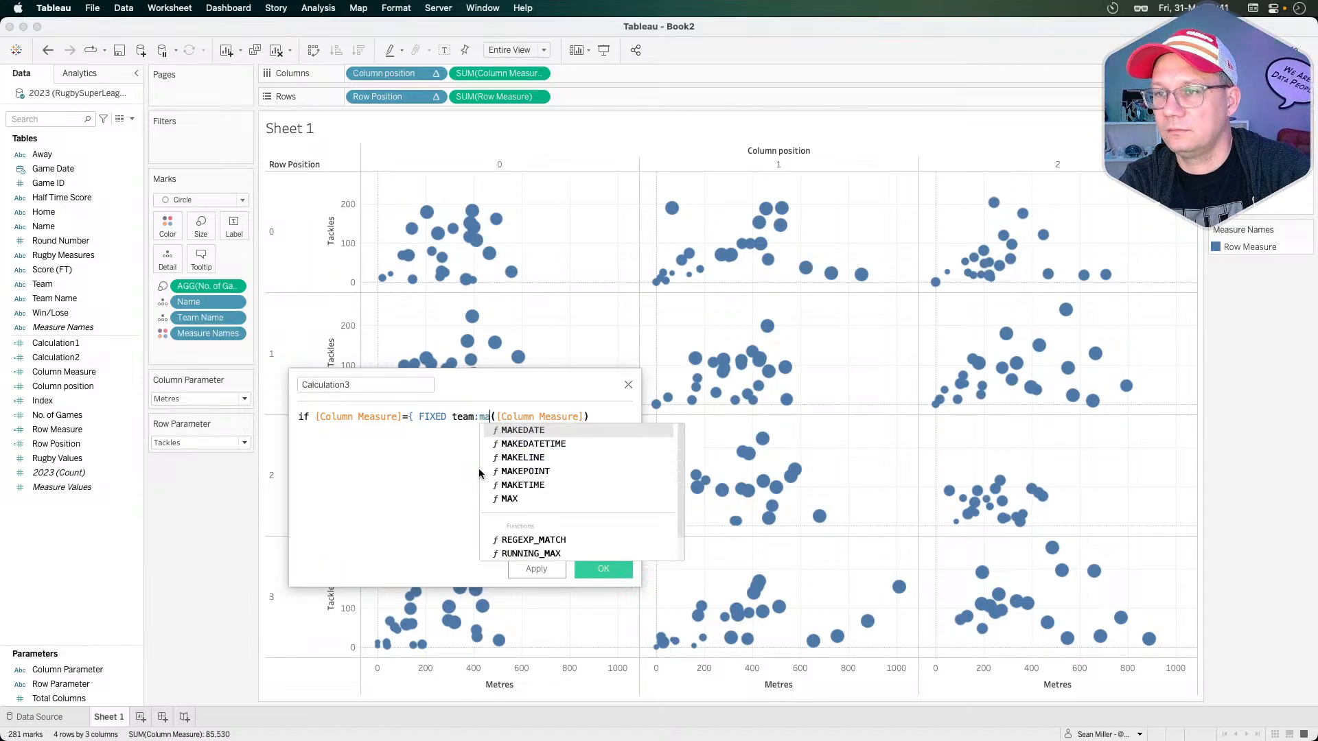
key("BackSpace")
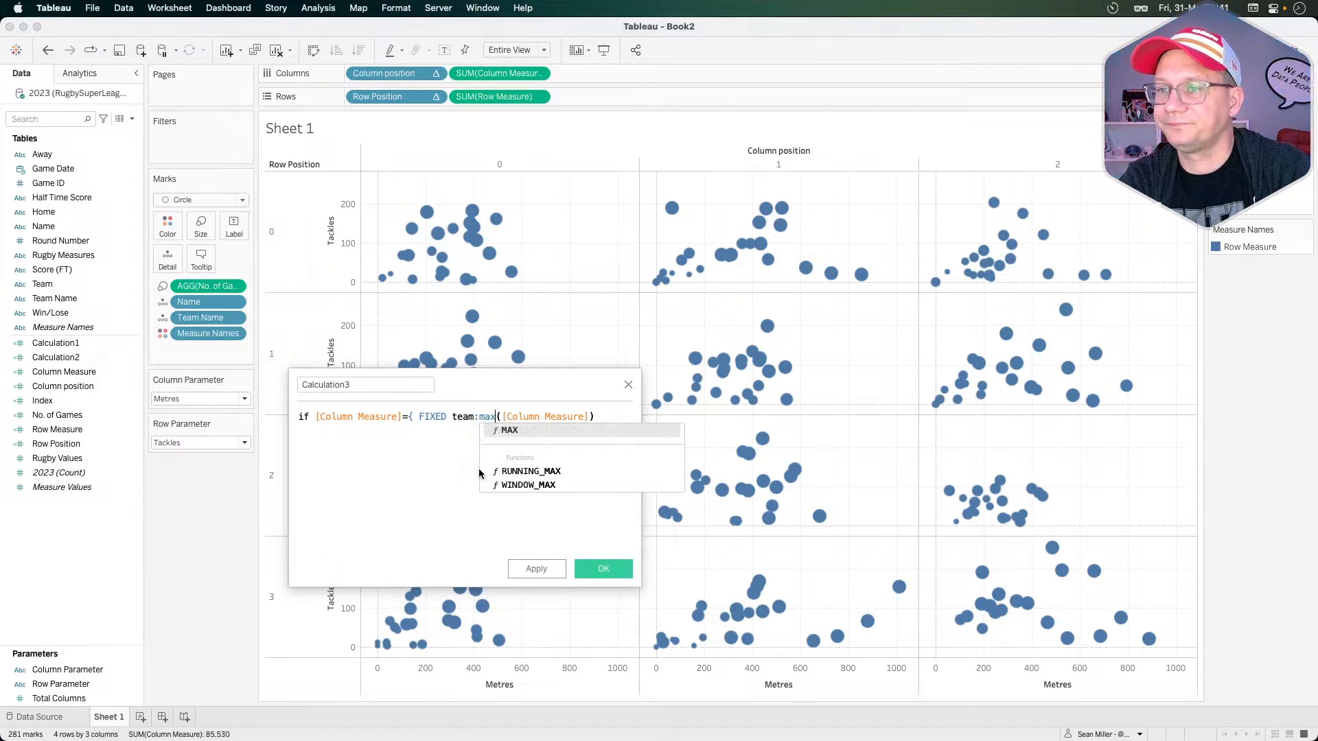
left_click(479, 471)
type("}")
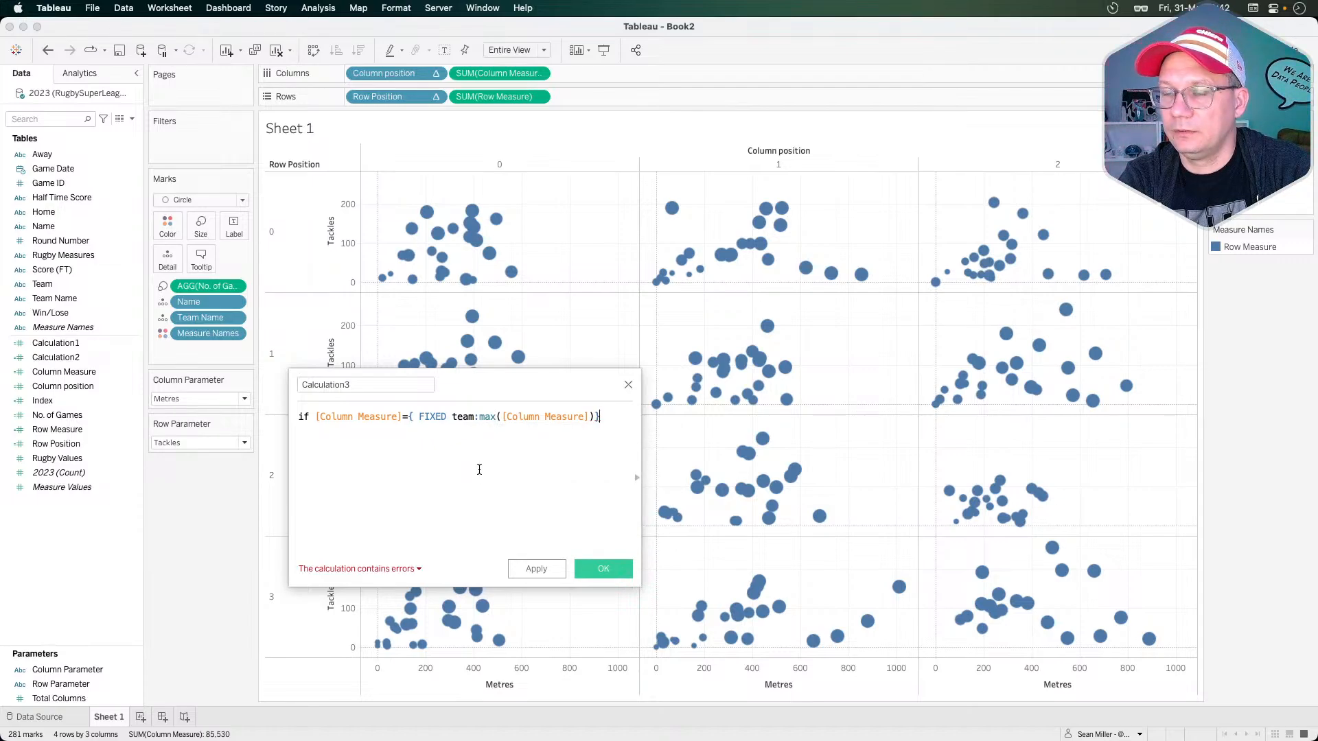
- End the formula with "then 0 END" and replace "team" in the FIXED expression with the Team Name field
type(" then ")
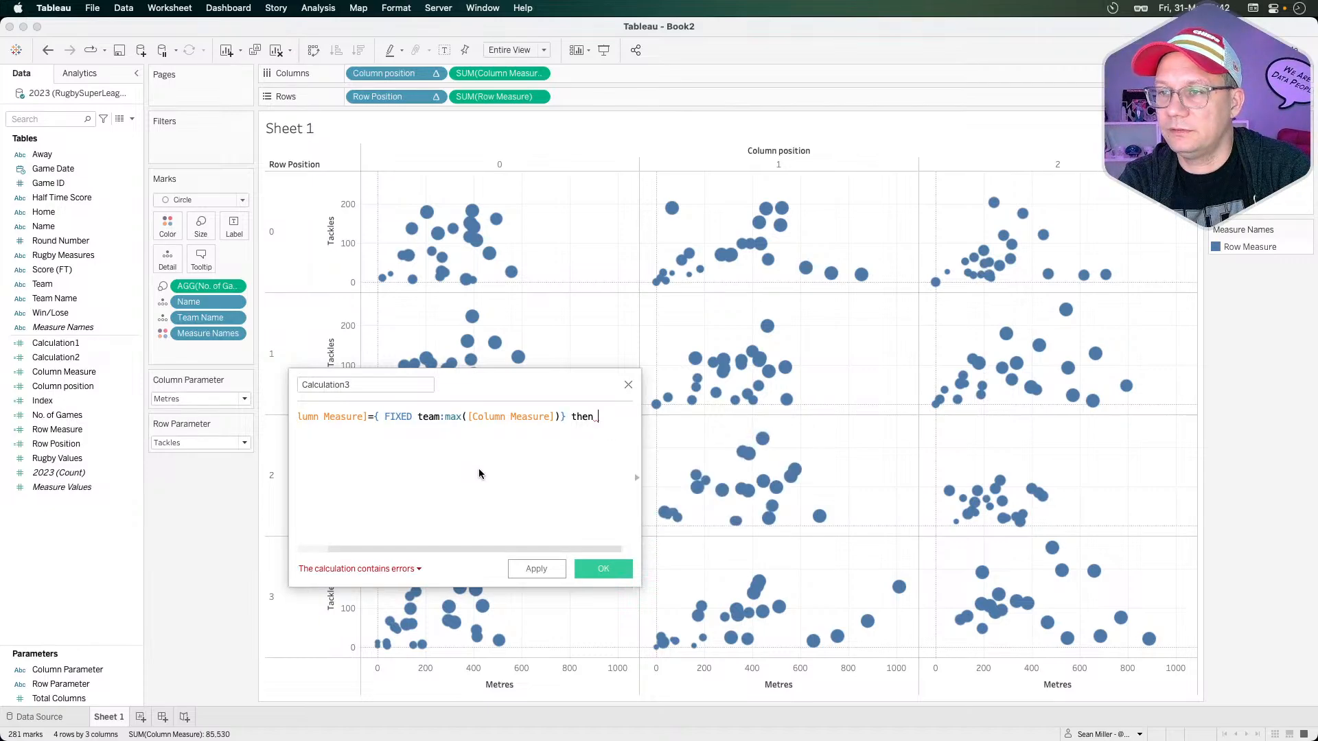
type("0")
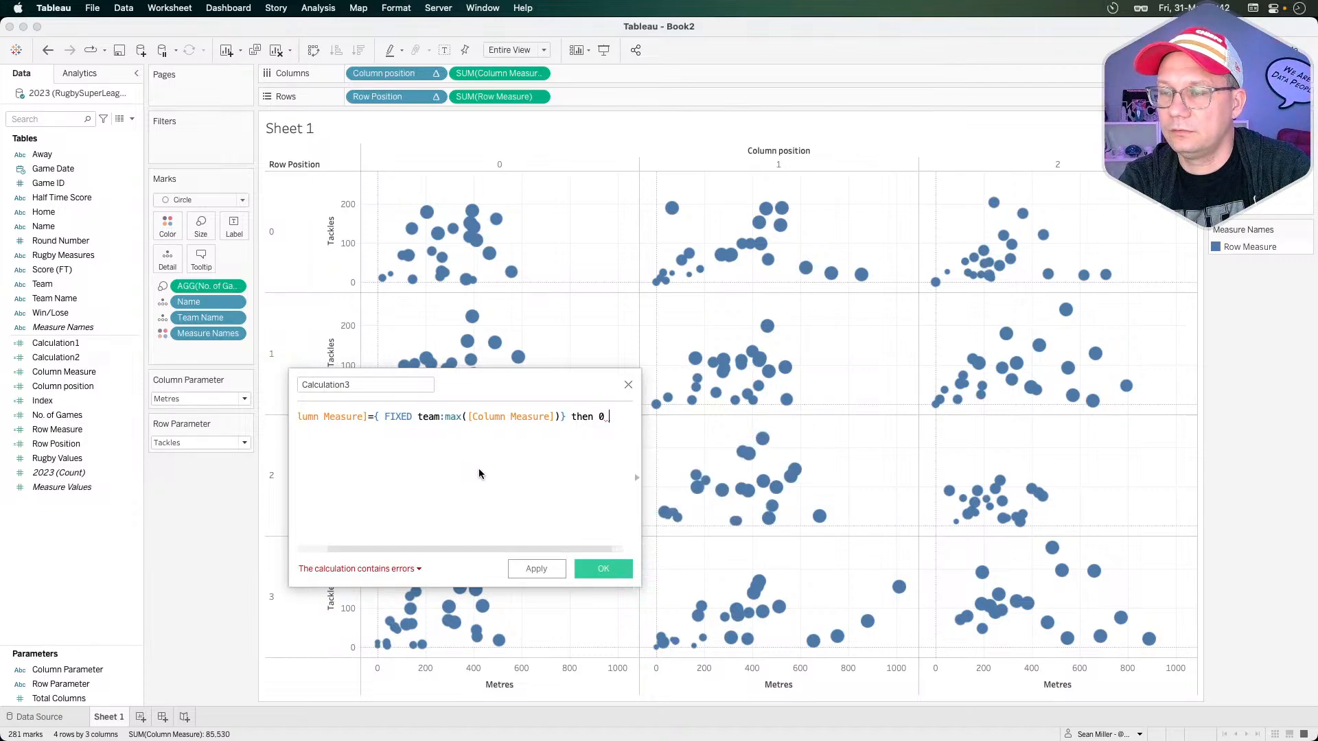
type(" END")
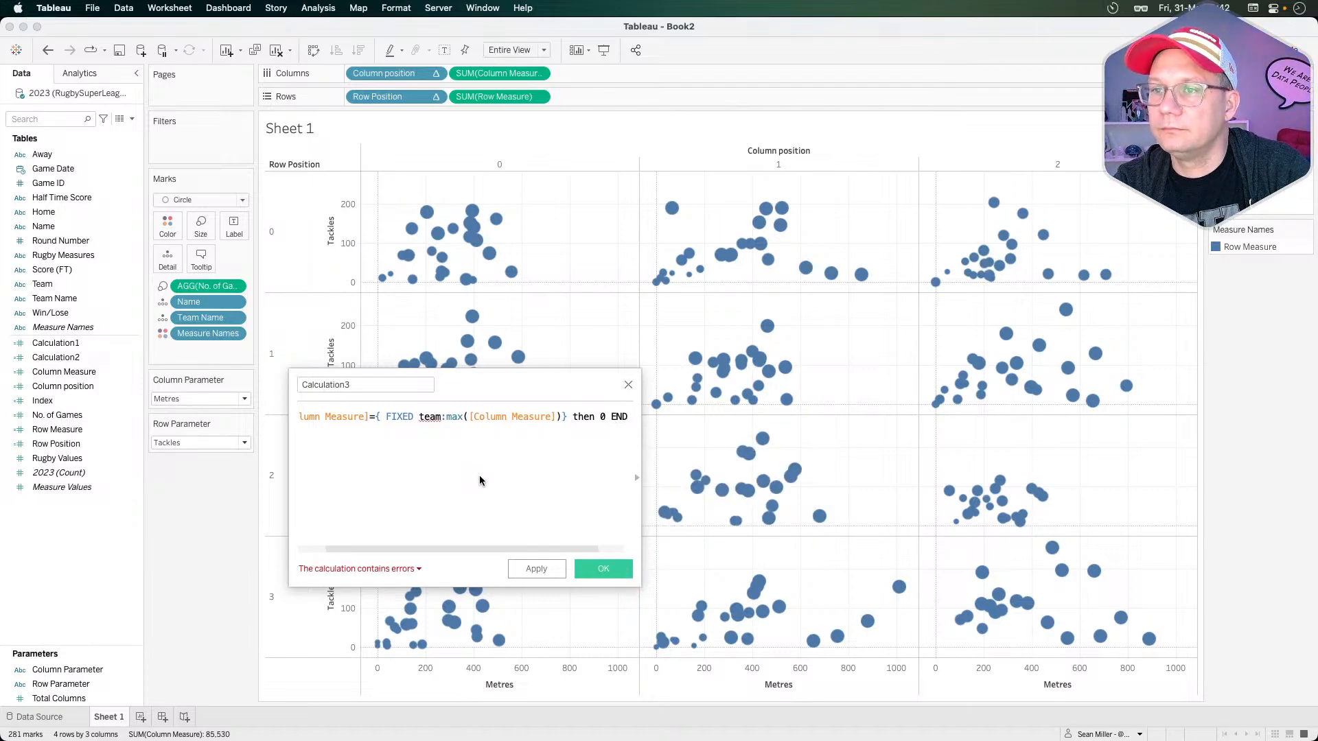
left_click(439, 429)
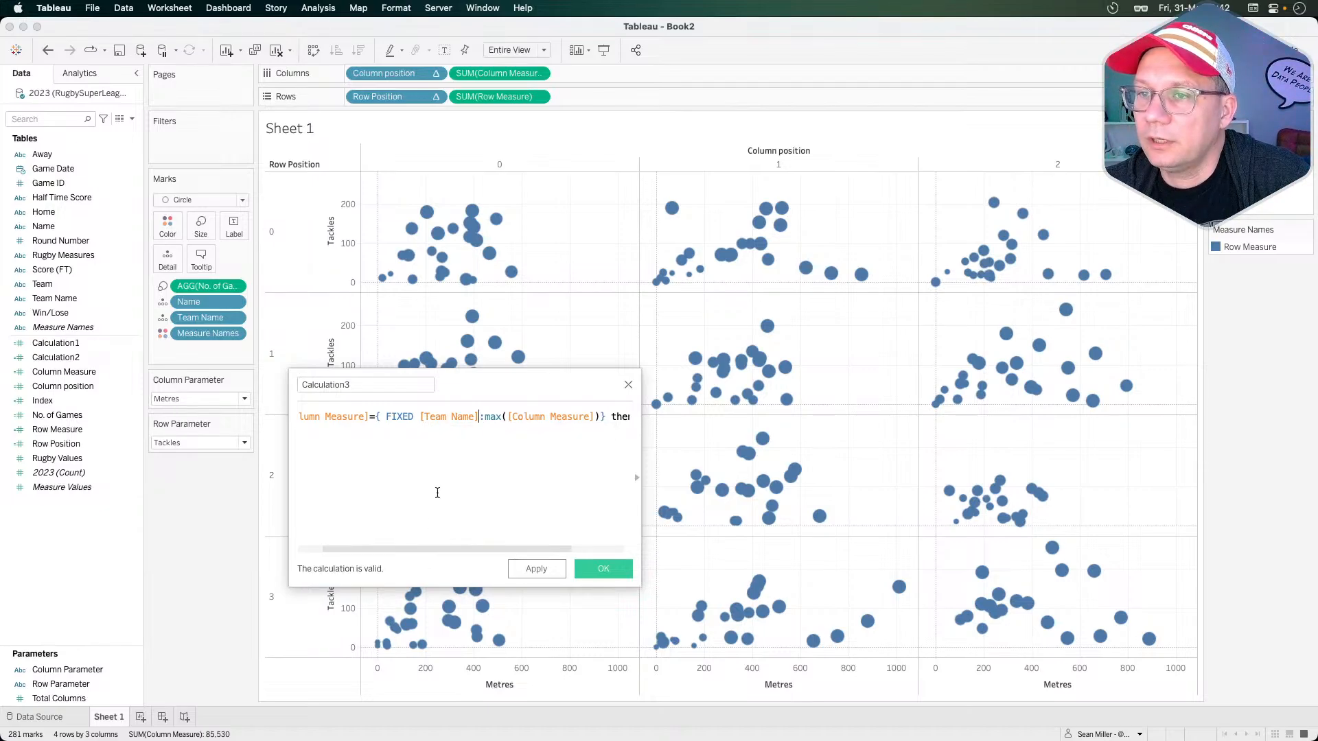
scroll(436, 490, "left", 2)
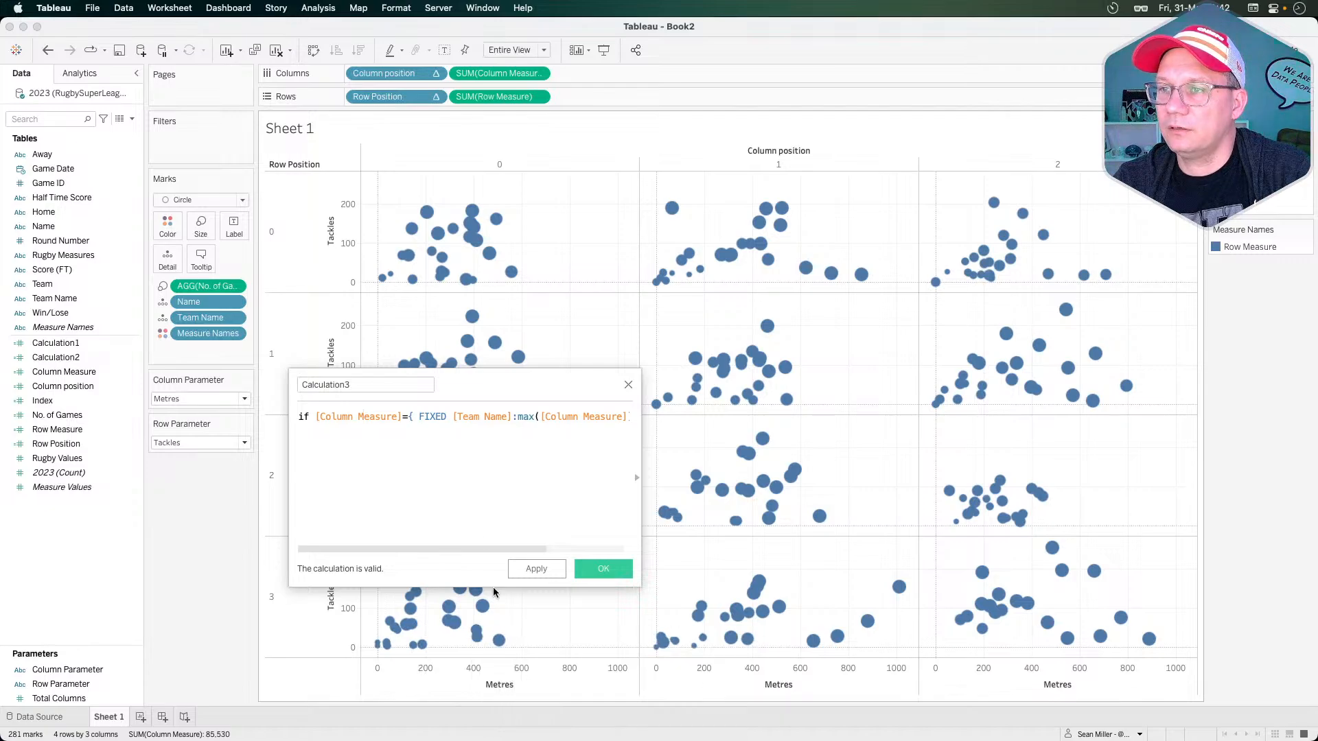
- Review the whole Calculation3 formula clear of the first column of charts and save the calculated field
left_click_drag(517, 393, 817, 364)
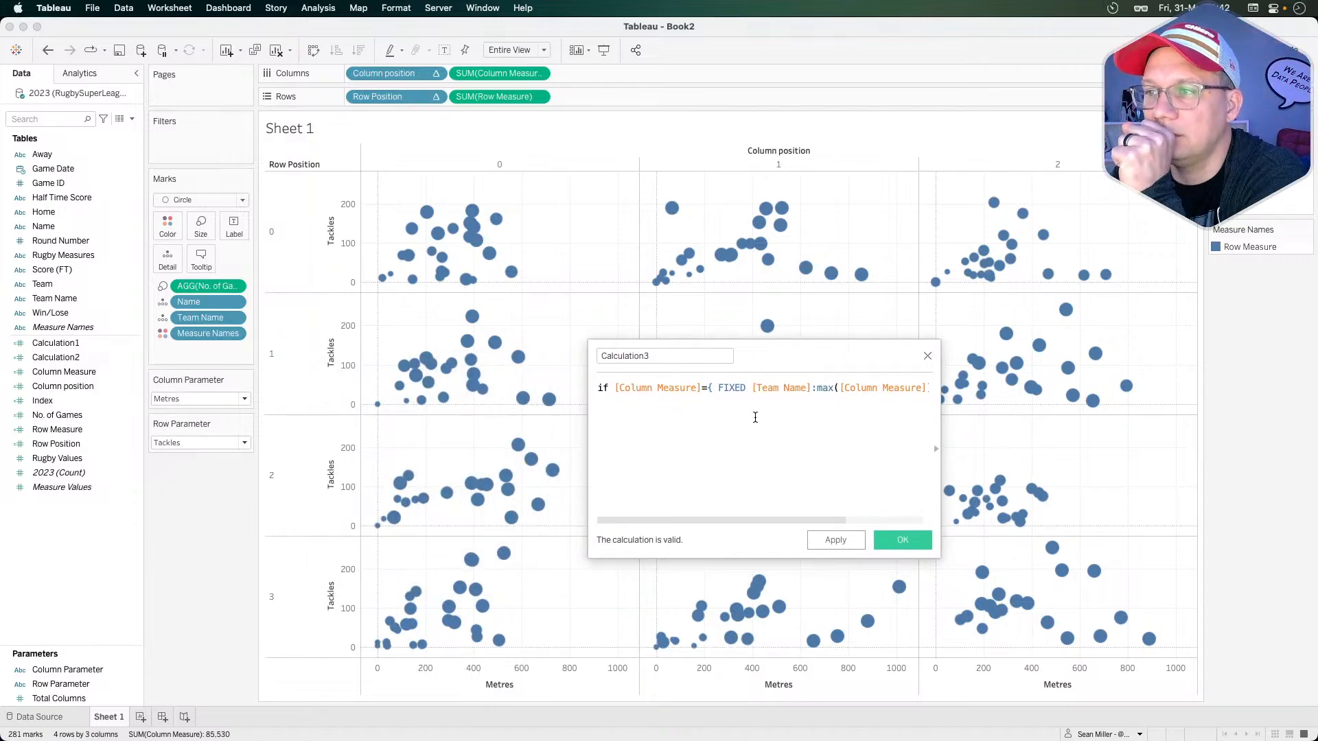
scroll(730, 418, "right", 2)
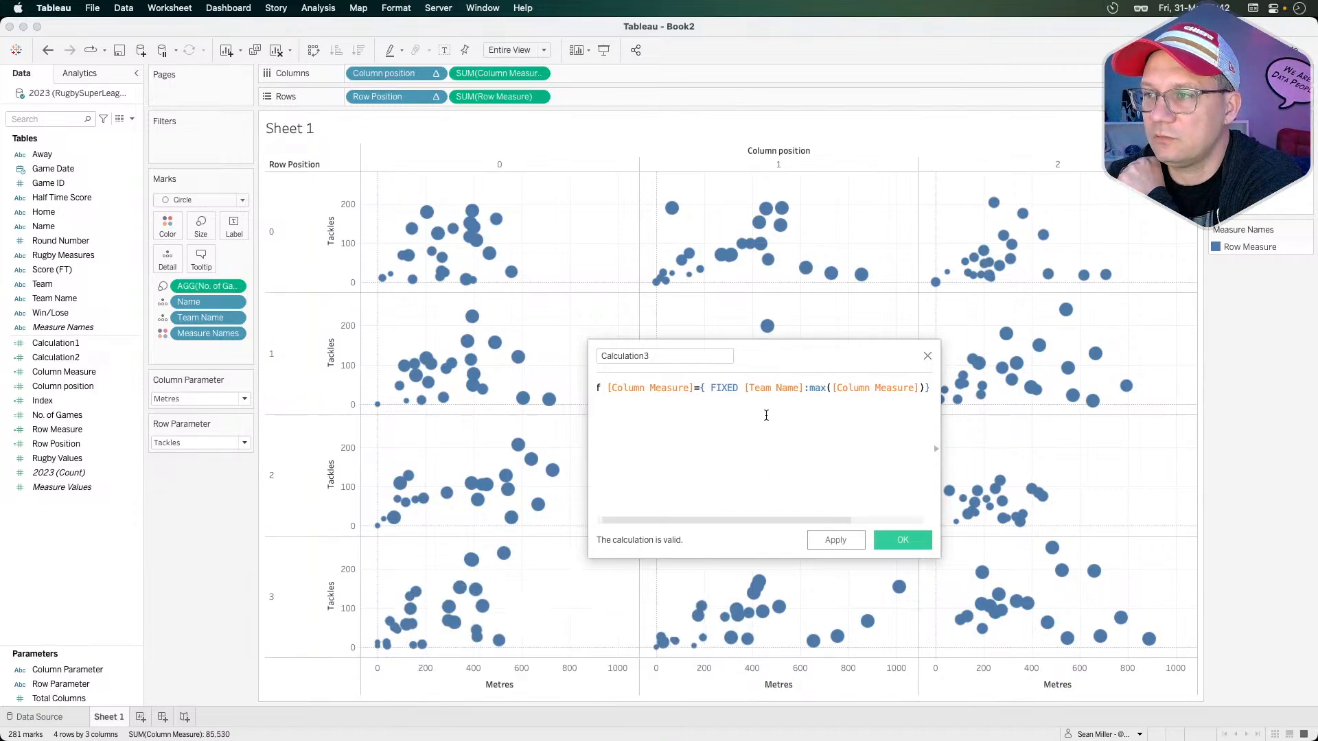
type("the")
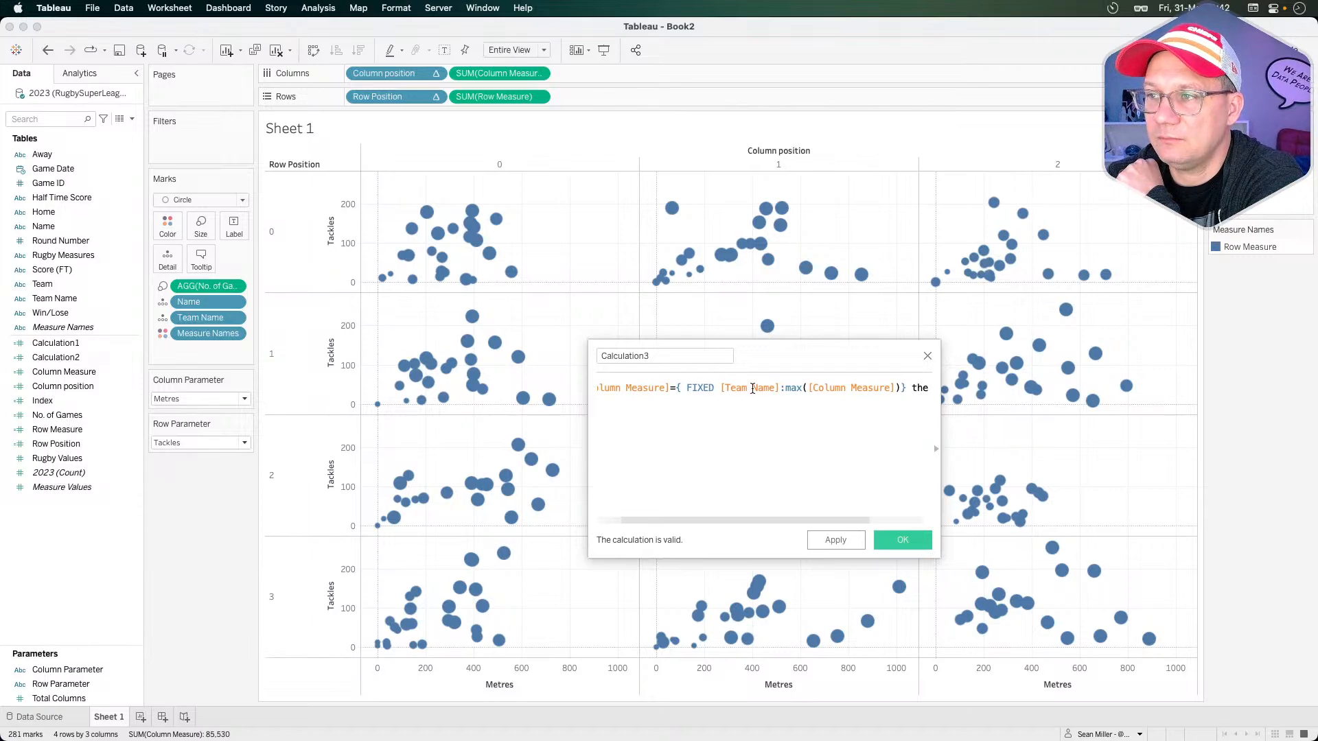
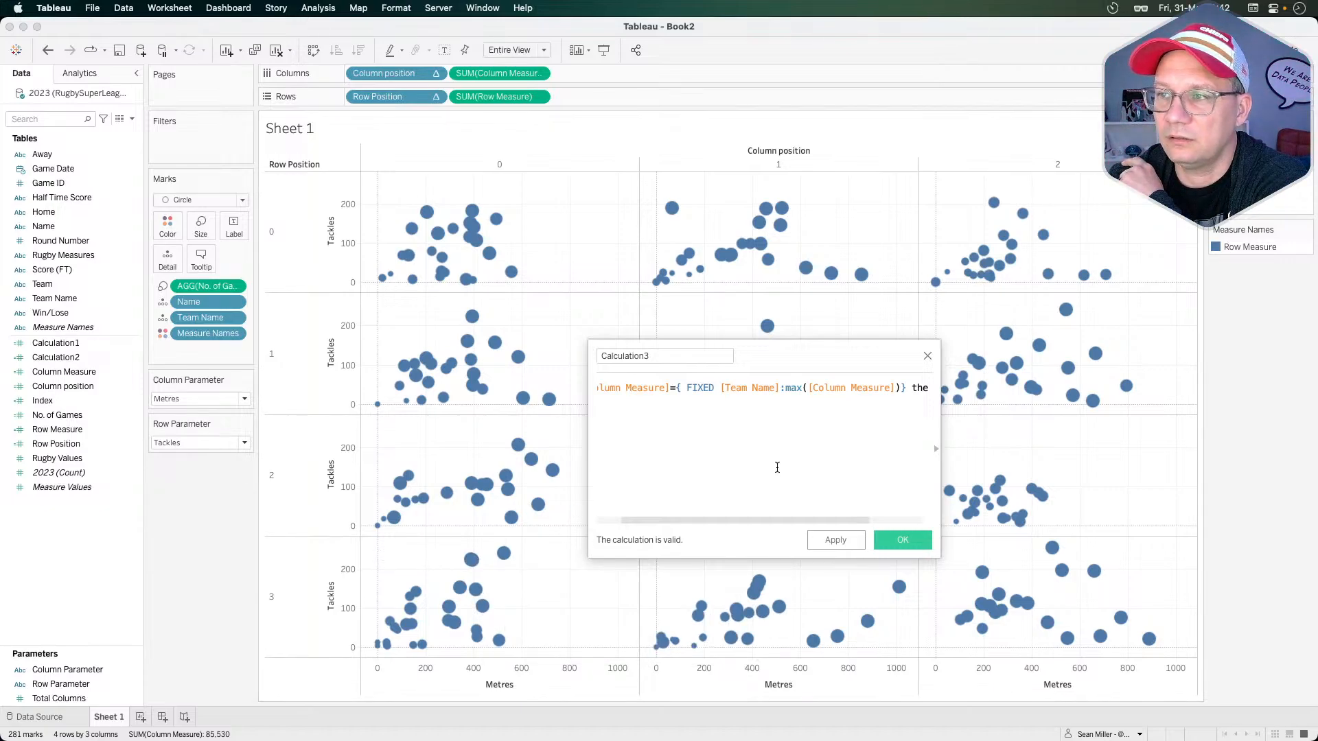
scroll(741, 443, "right", 3)
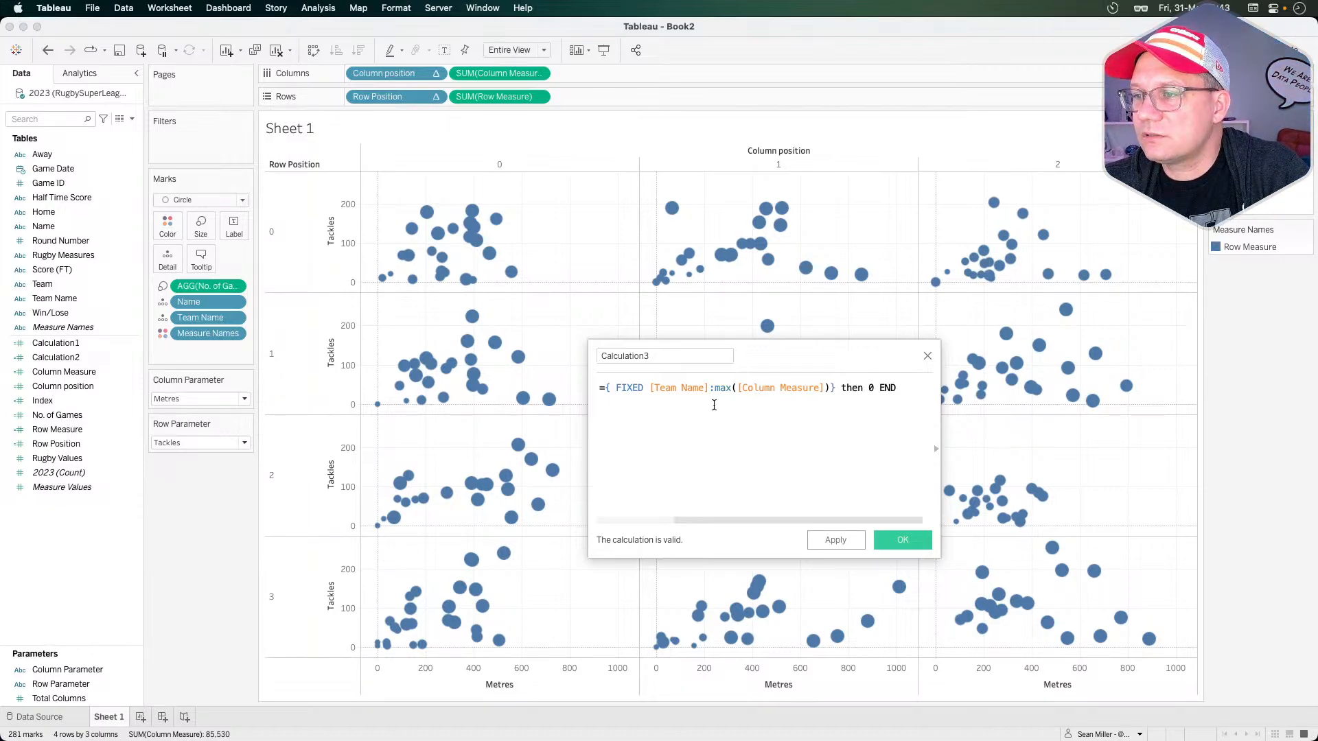
left_click(900, 540)
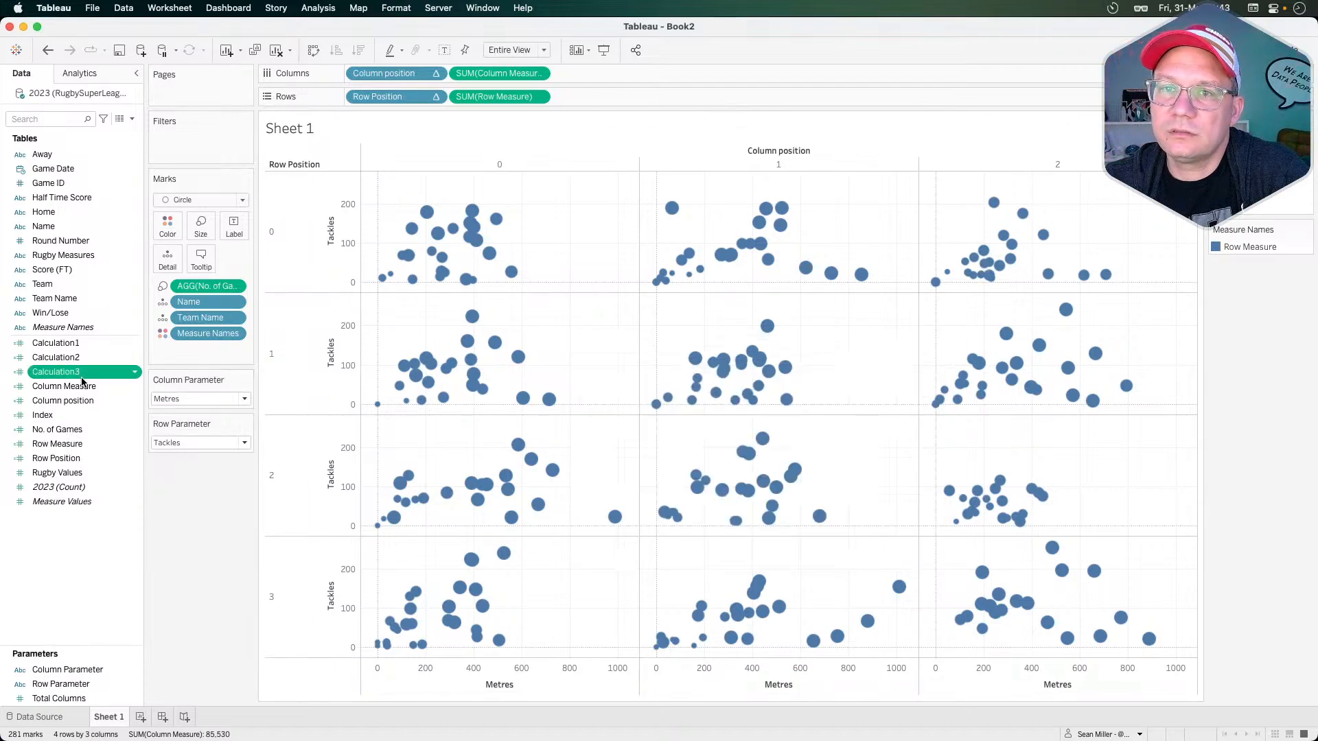
- Add Calculation3 to Rows after SUM(Row Measure) and make it a dual axis
left_click_drag(68, 372, 620, 104)
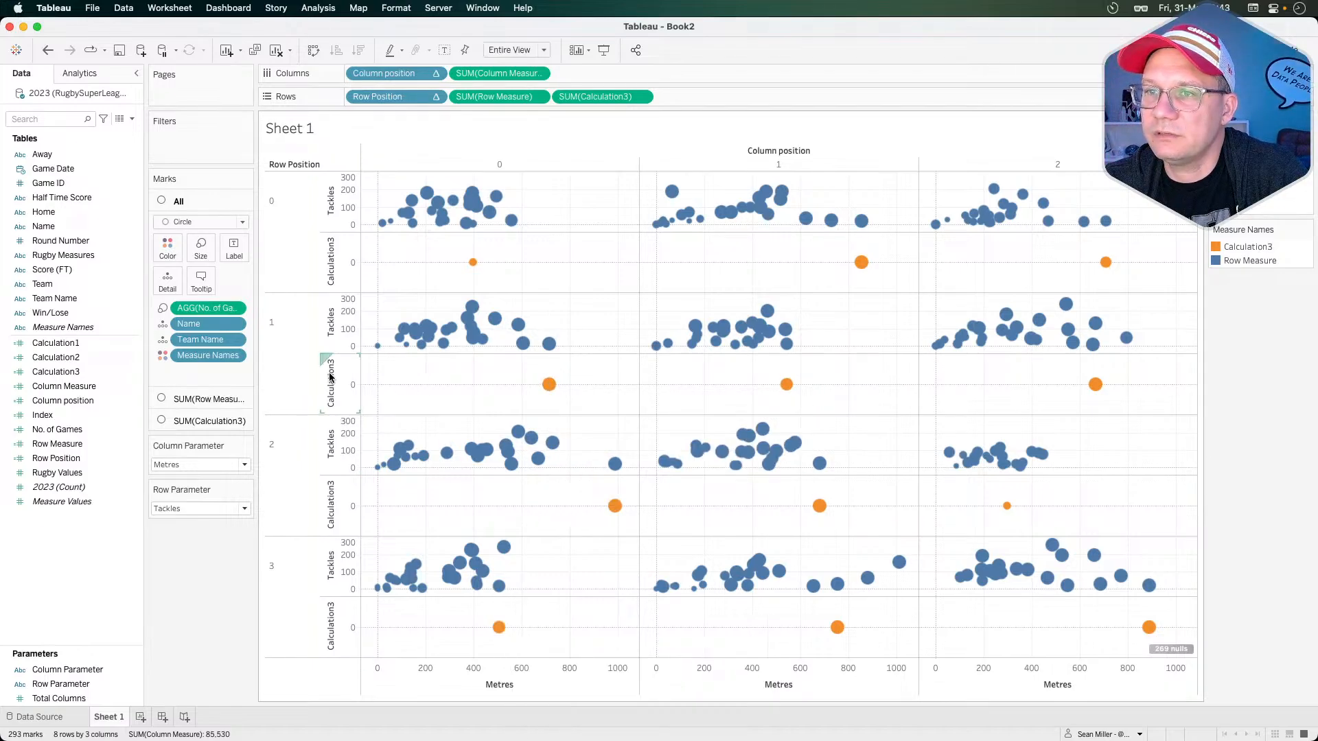
left_click_drag(323, 357, 514, 171)
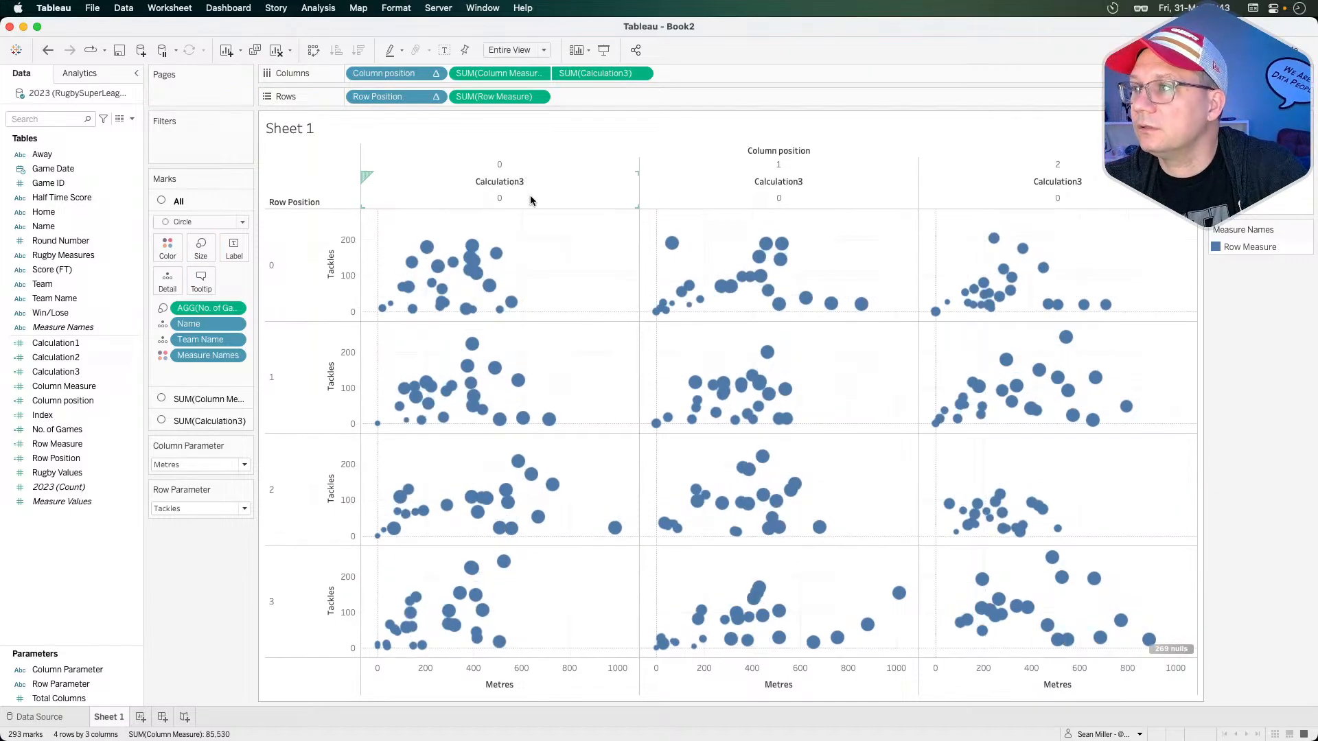
key("super+z")
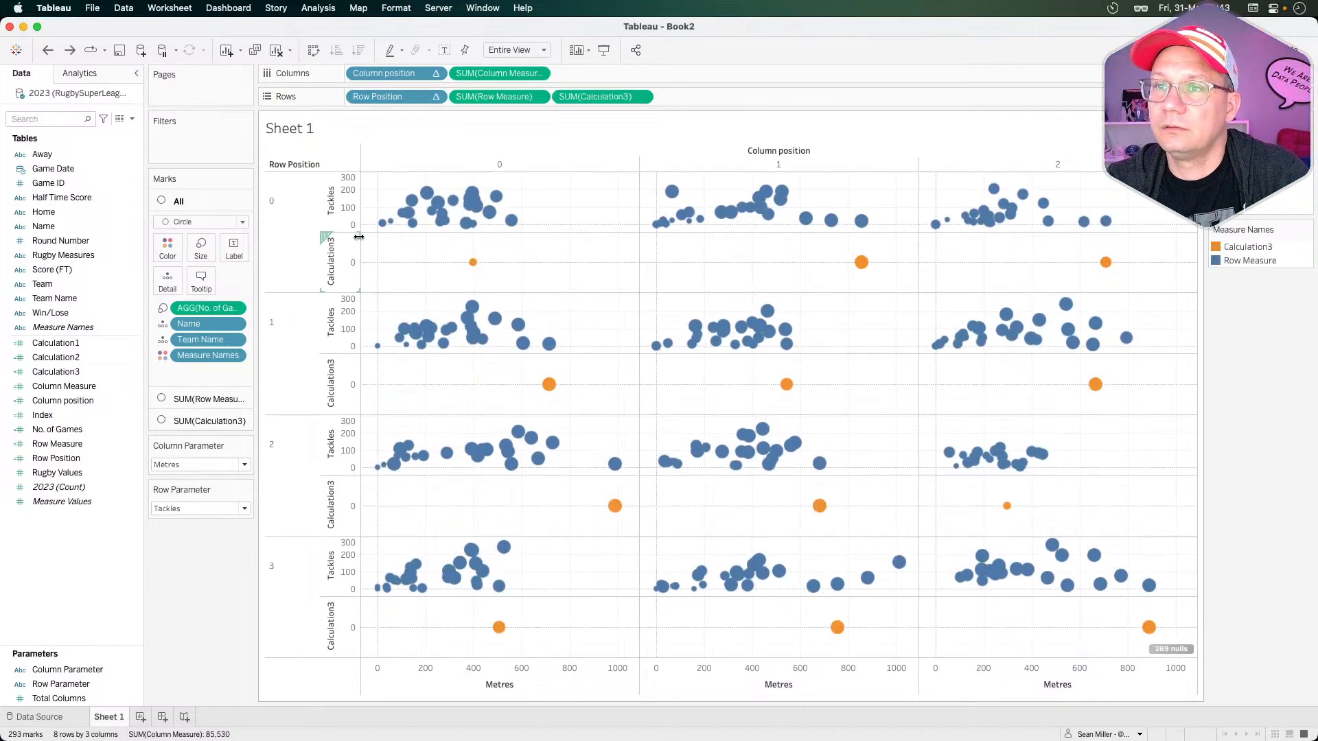
left_click(641, 98)
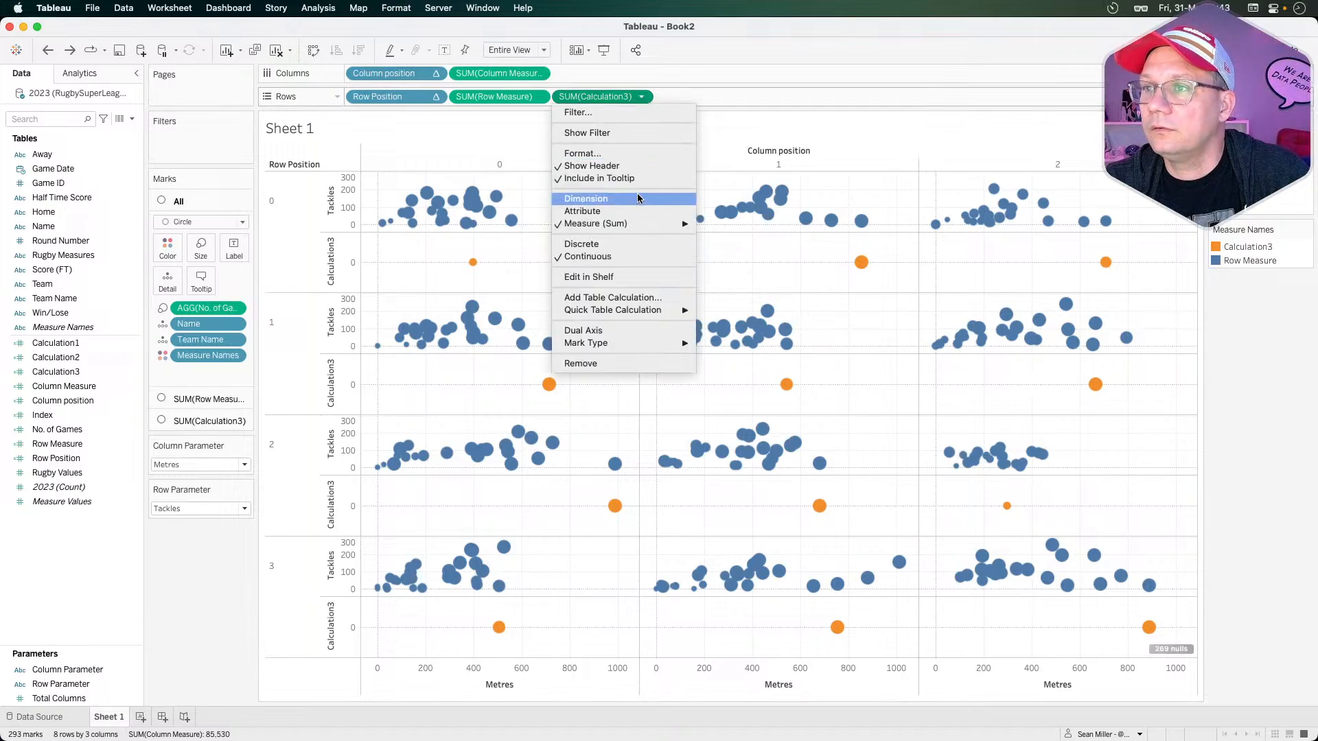
left_click(606, 332)
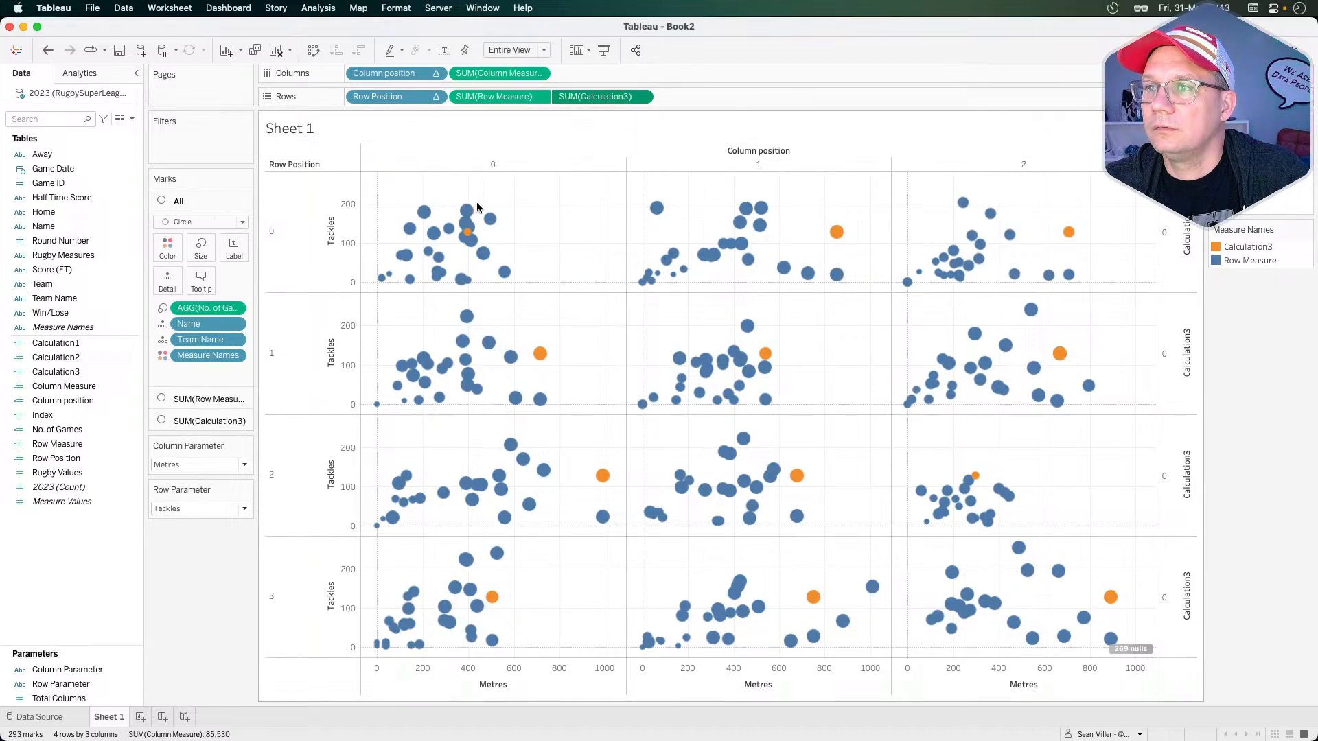
- Turn off the dual axis for SUM(Calculation3) and move it from Rows to Columns, after the Column Measure sum
mouse_move(467, 237)
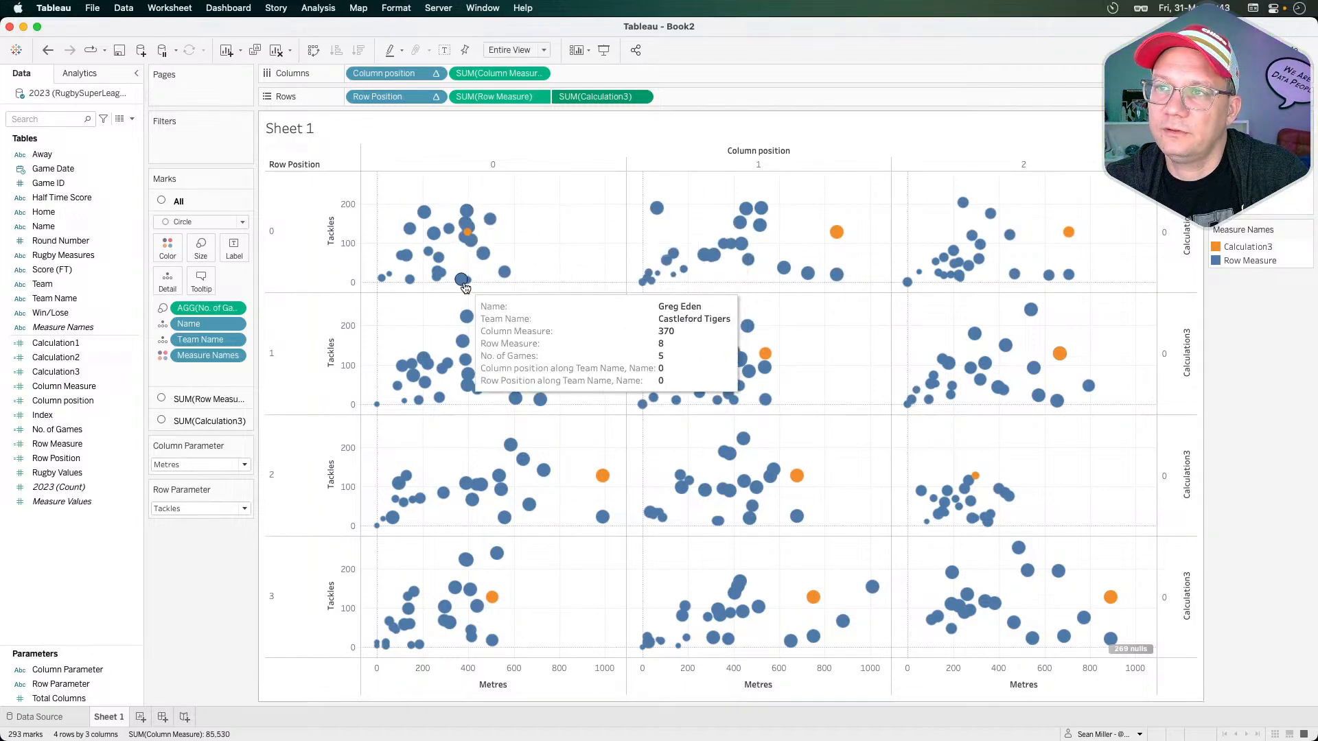
mouse_move(552, 481)
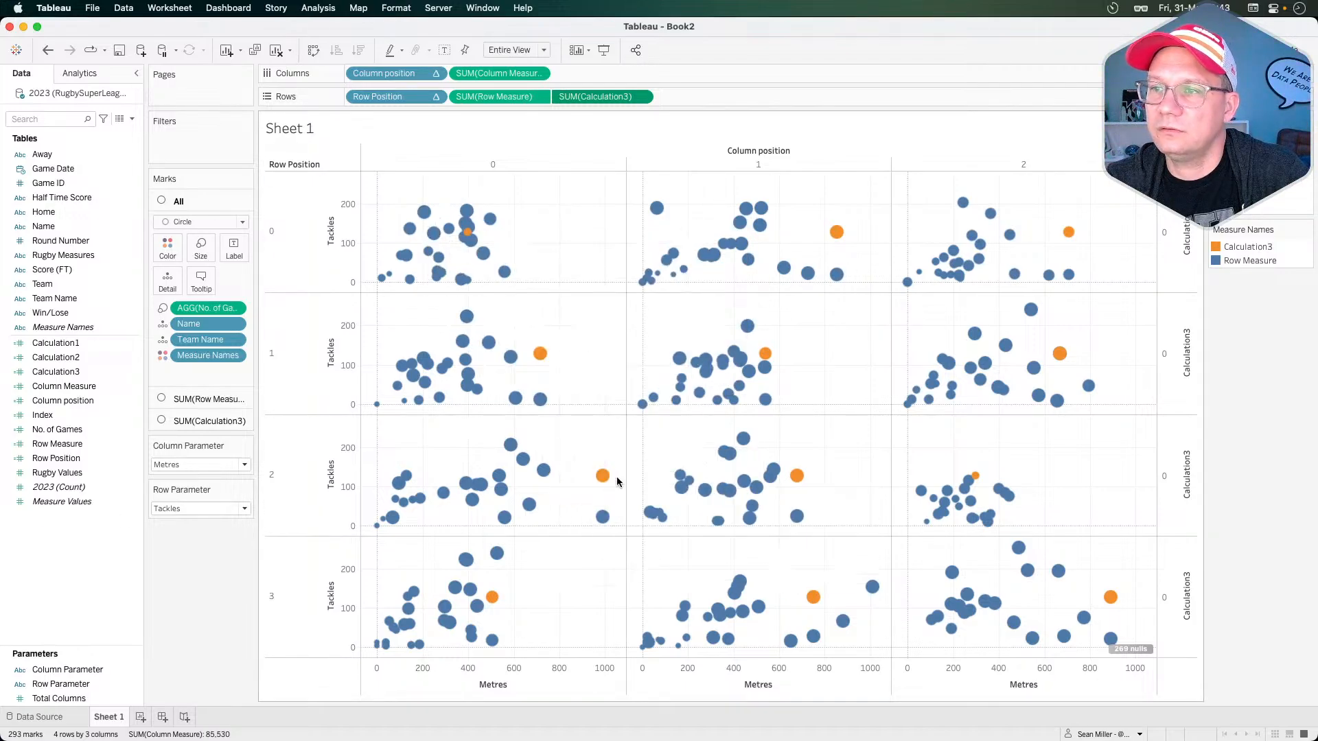
mouse_move(604, 478)
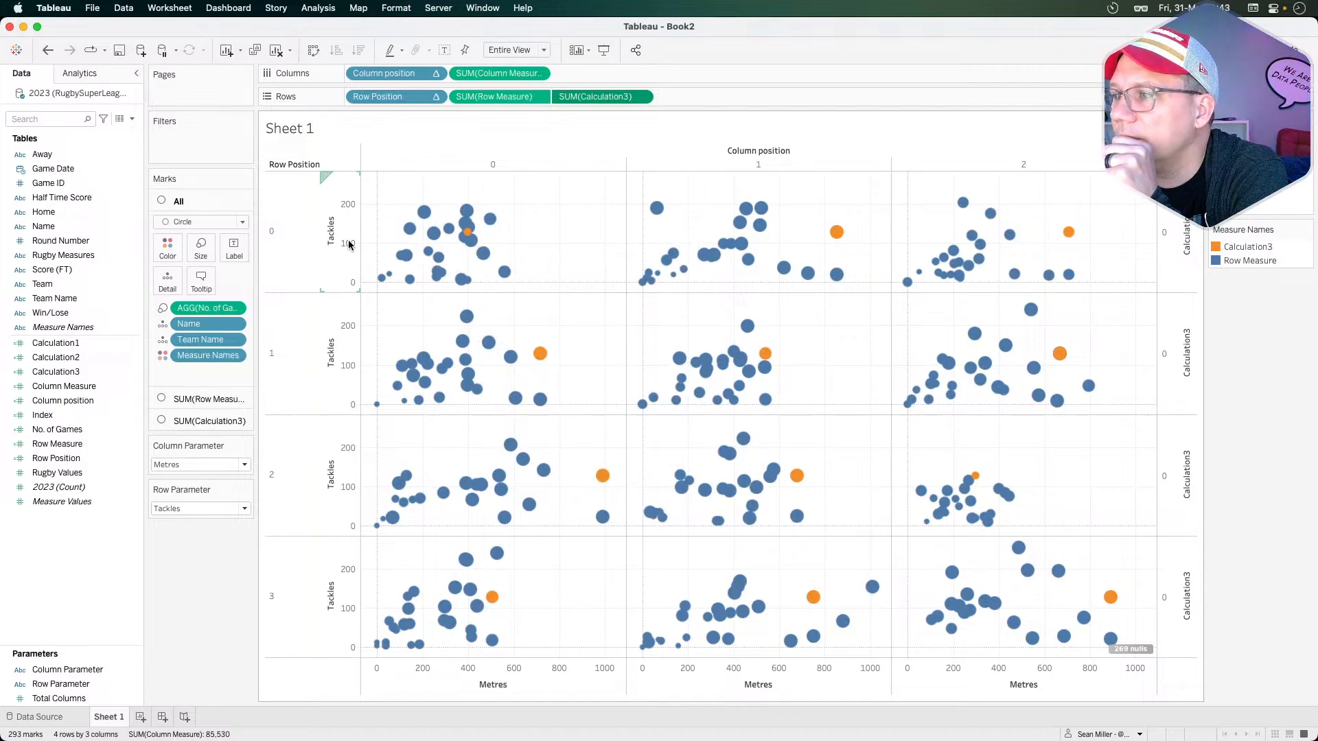
right_click(1176, 231)
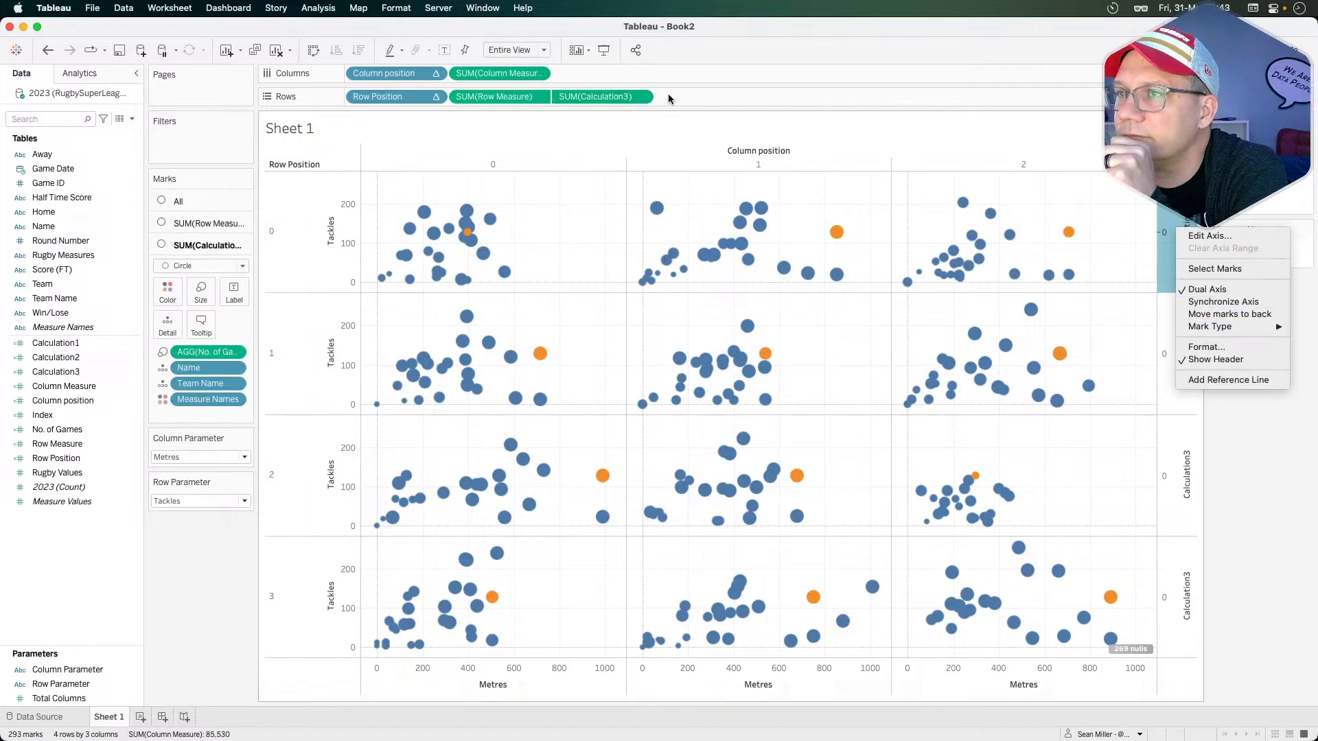
left_click(617, 100)
left_click(644, 97)
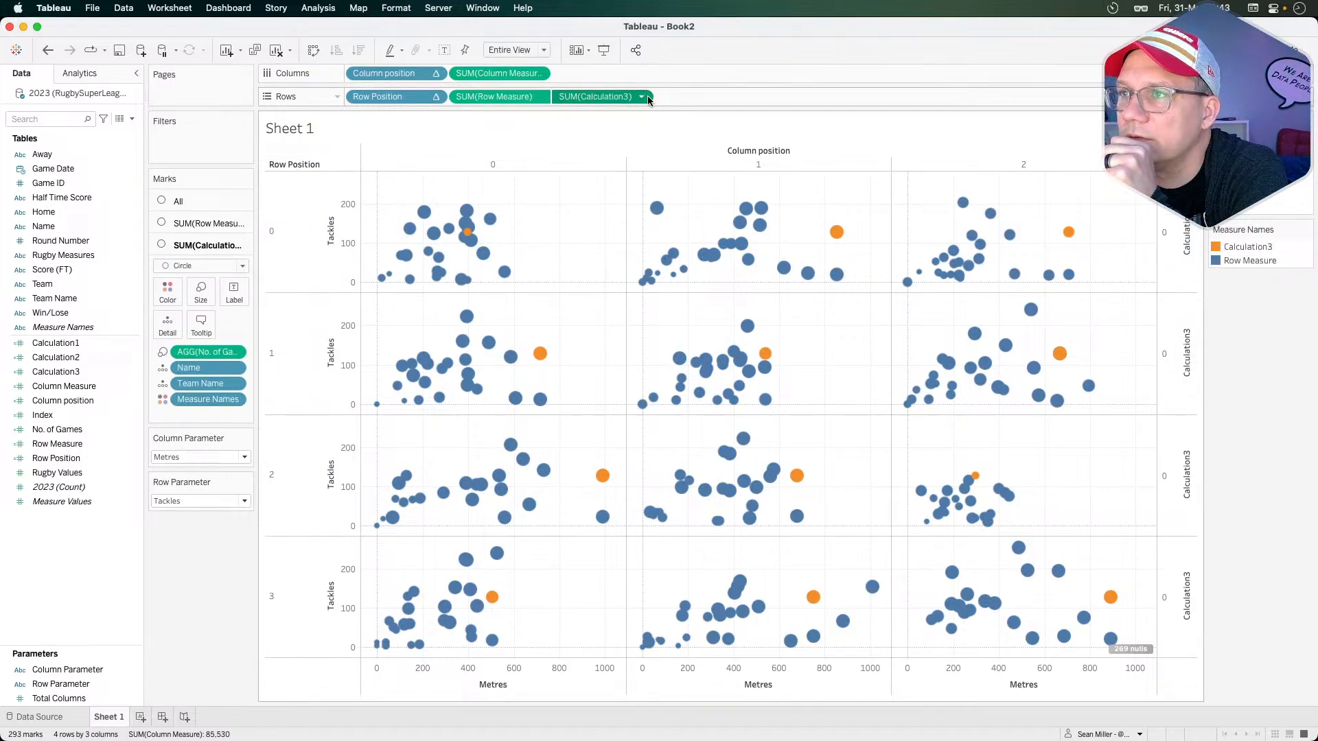
left_click(640, 98)
left_click(604, 340)
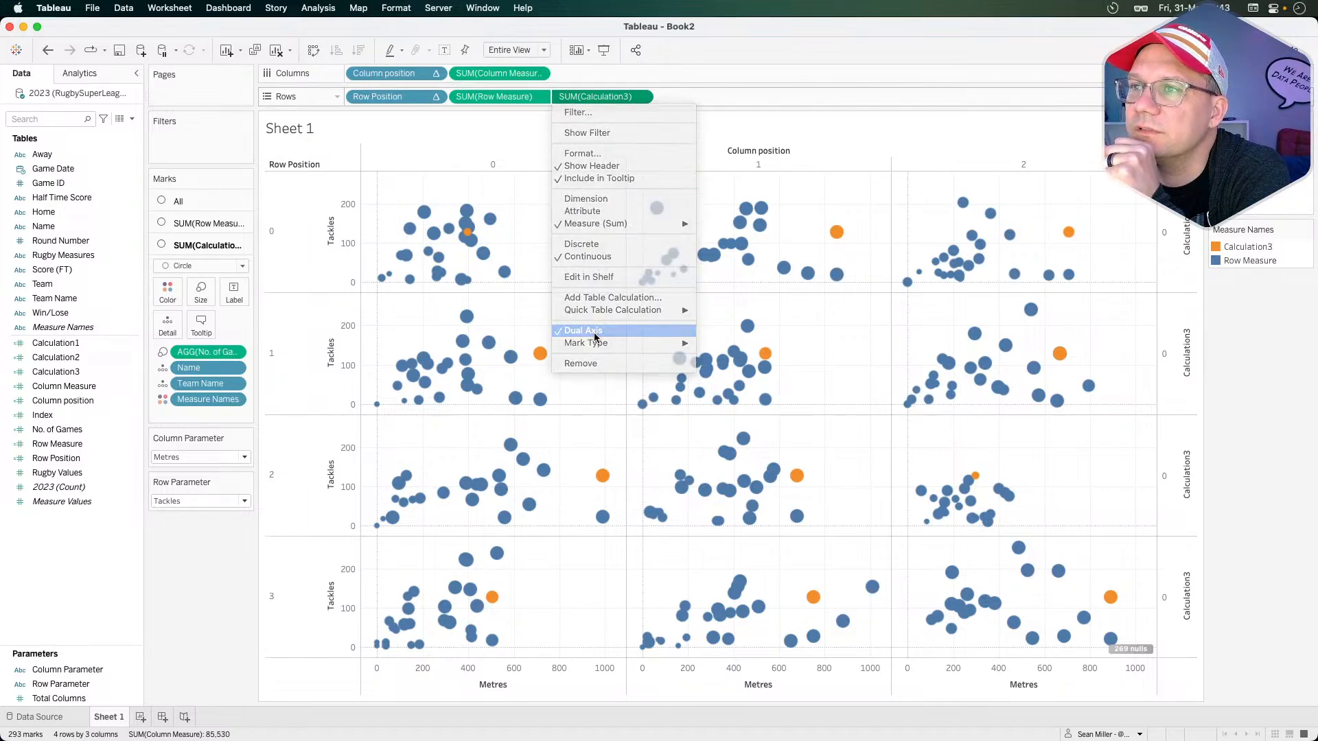
left_click_drag(638, 101, 595, 77)
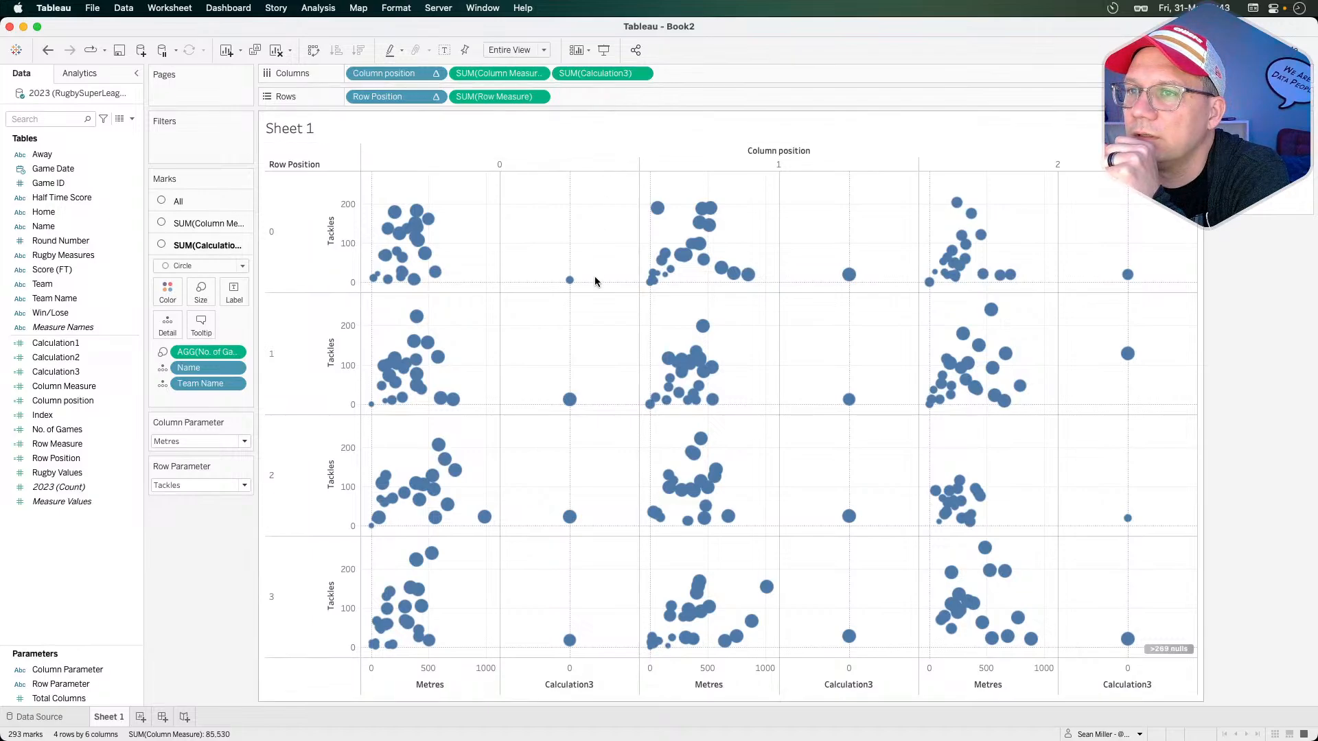
mouse_move(562, 288)
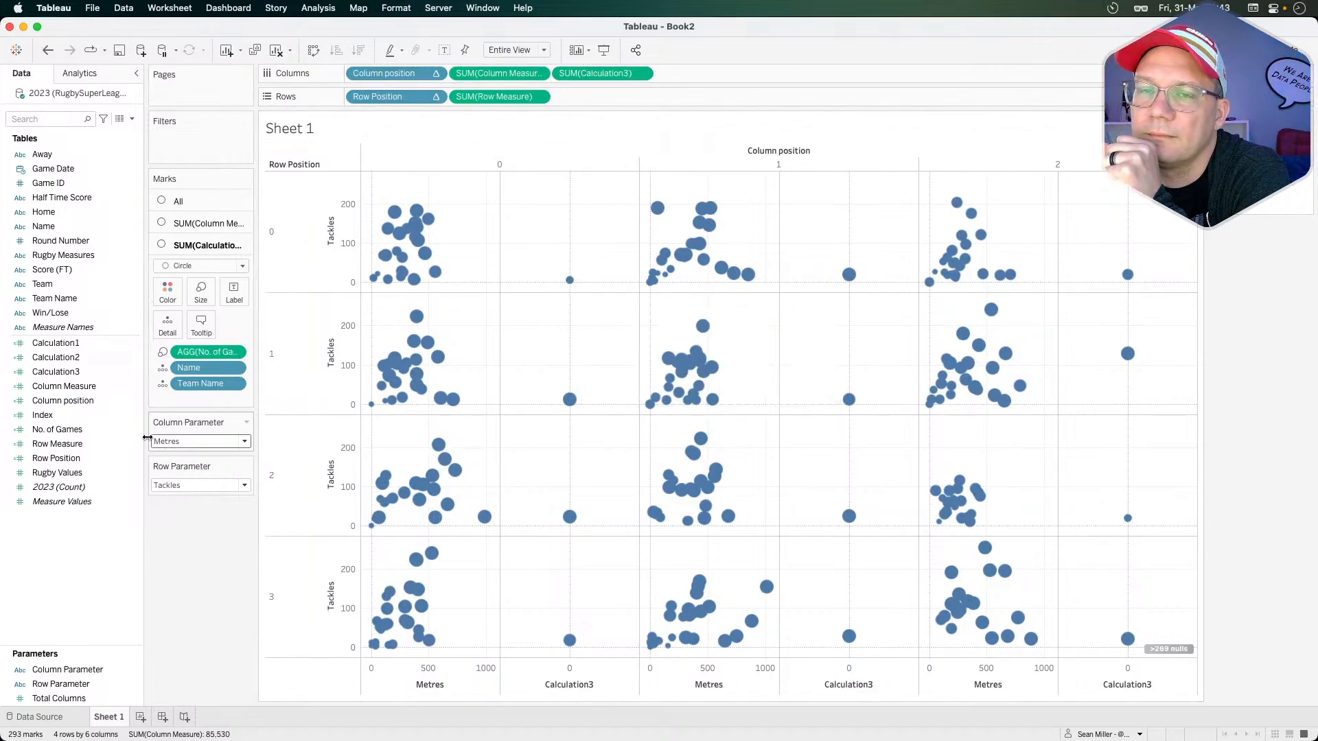
- Duplicate the Calculation3 field in the data source's field list
left_click(85, 371)
right_click(67, 372)
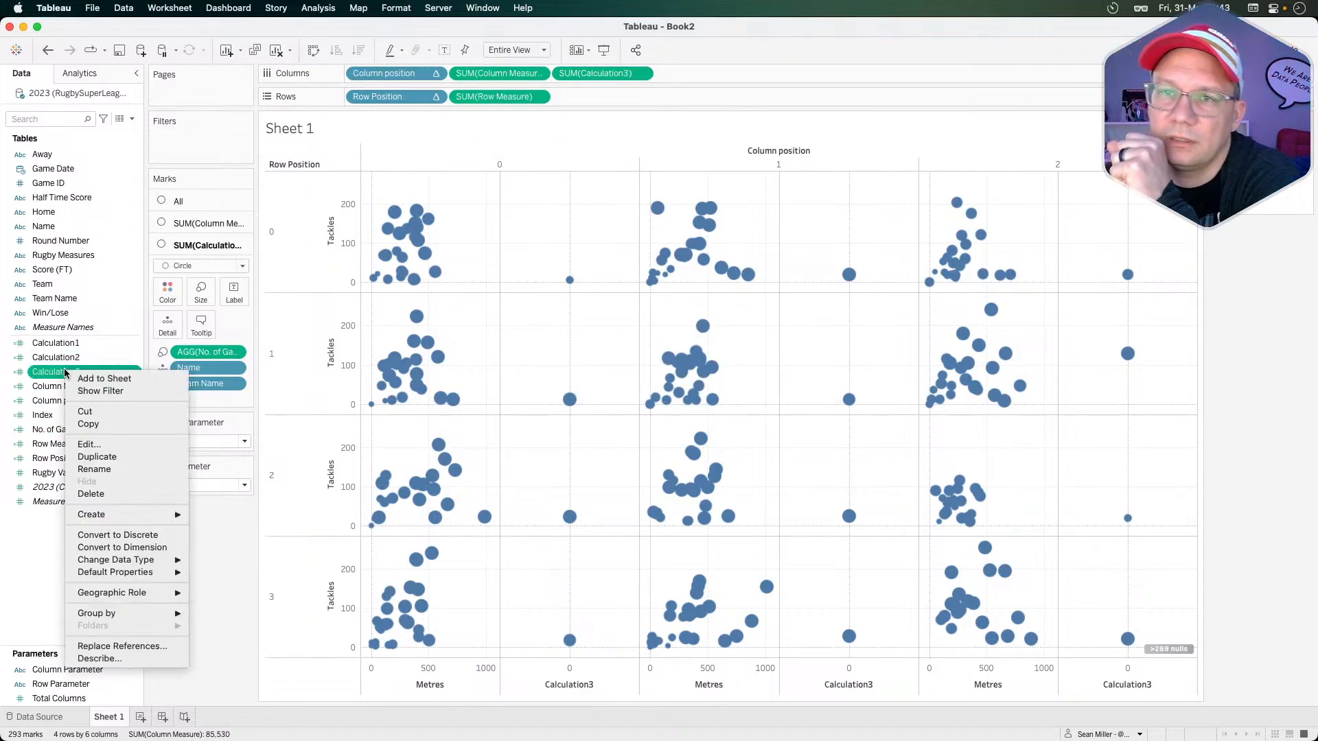
left_click(100, 457)
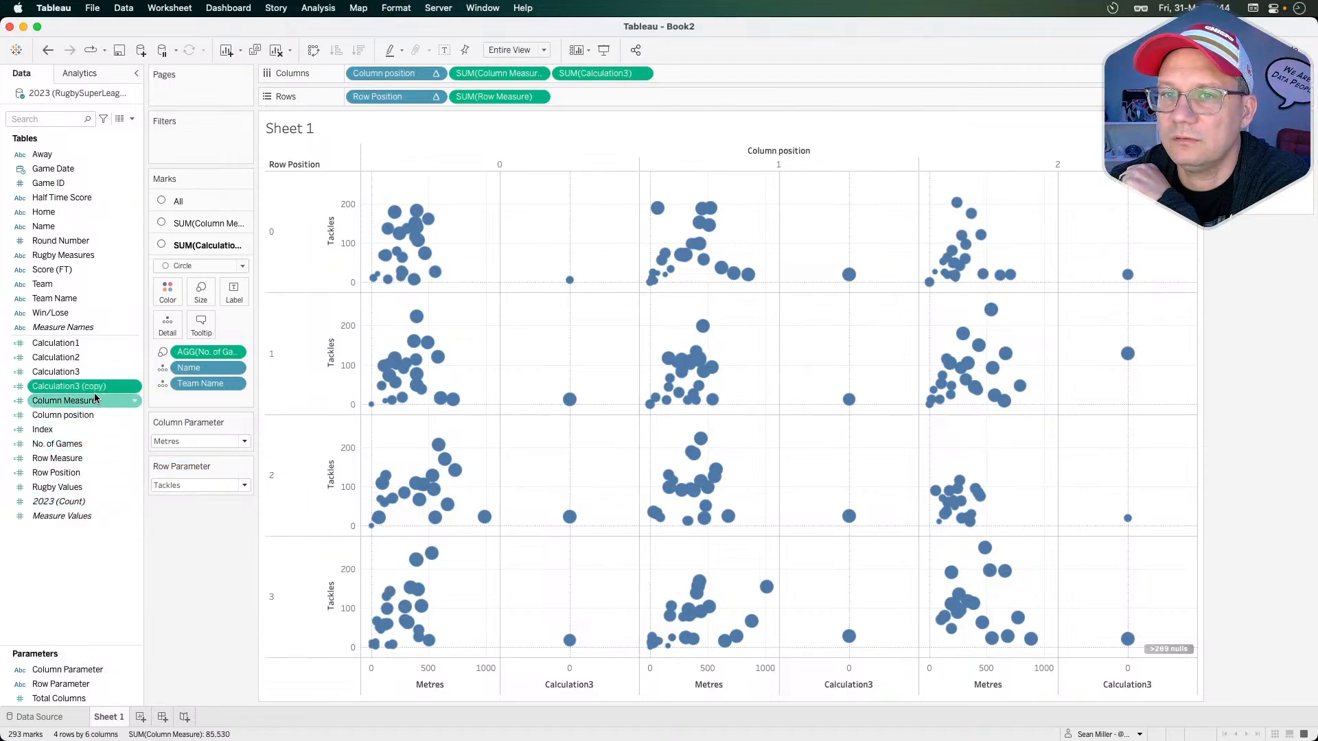
left_click_drag(62, 386, 97, 609)
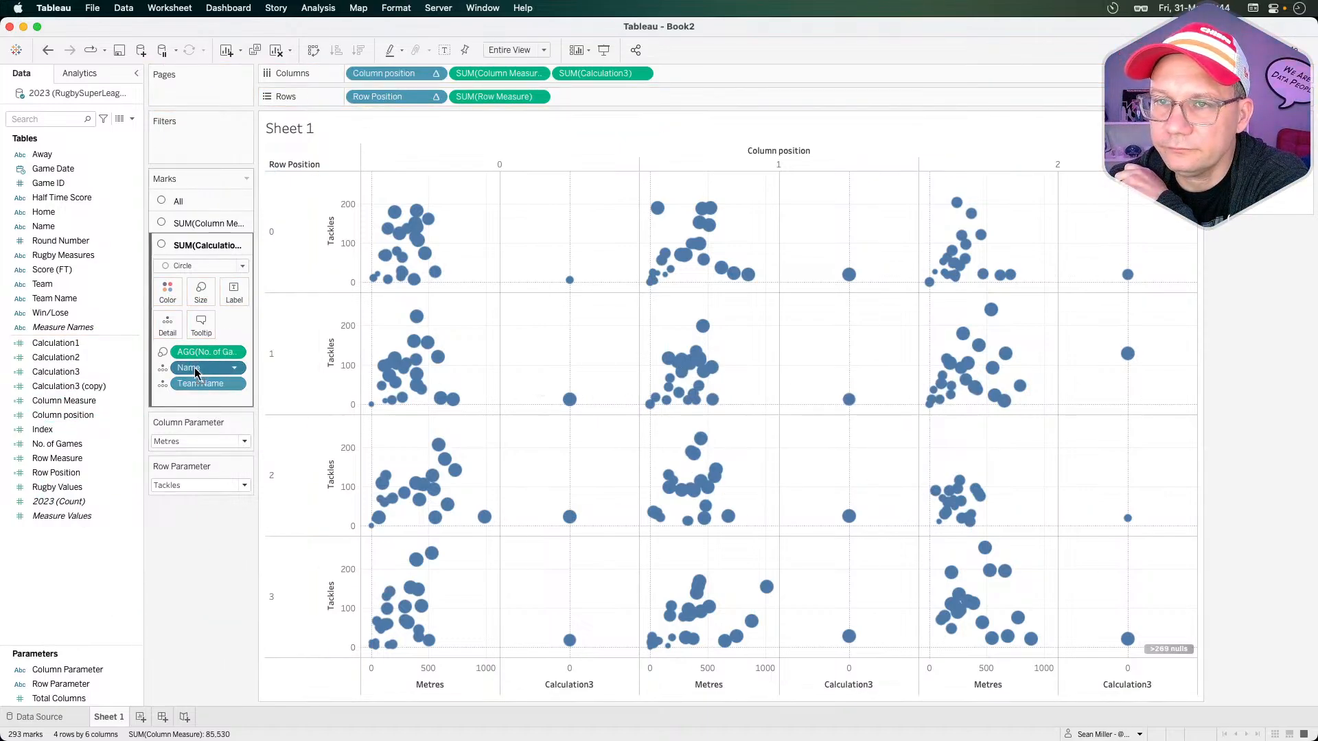
- Remove Name from the SUM(Calculation3) marks, and try removing Team Name as well but undo that second removal
left_click_drag(198, 369, 183, 569)
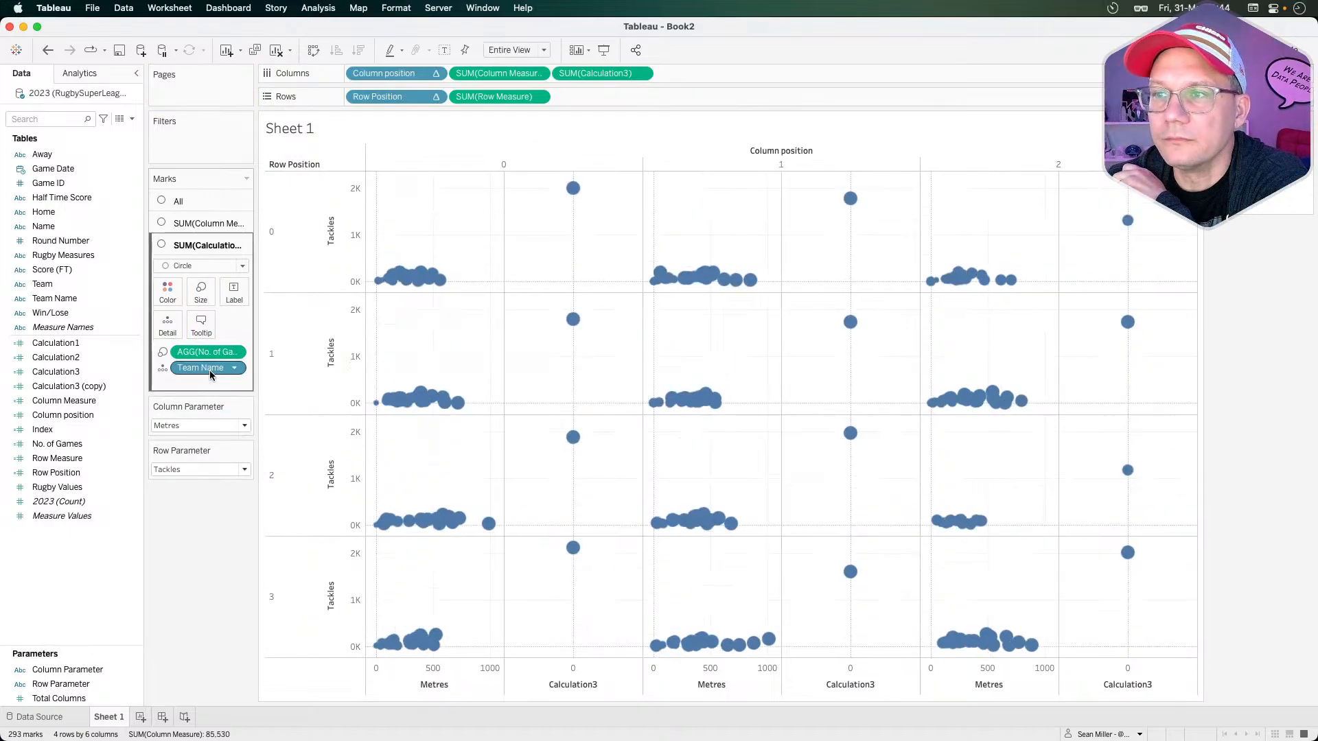
left_click_drag(209, 369, 199, 590)
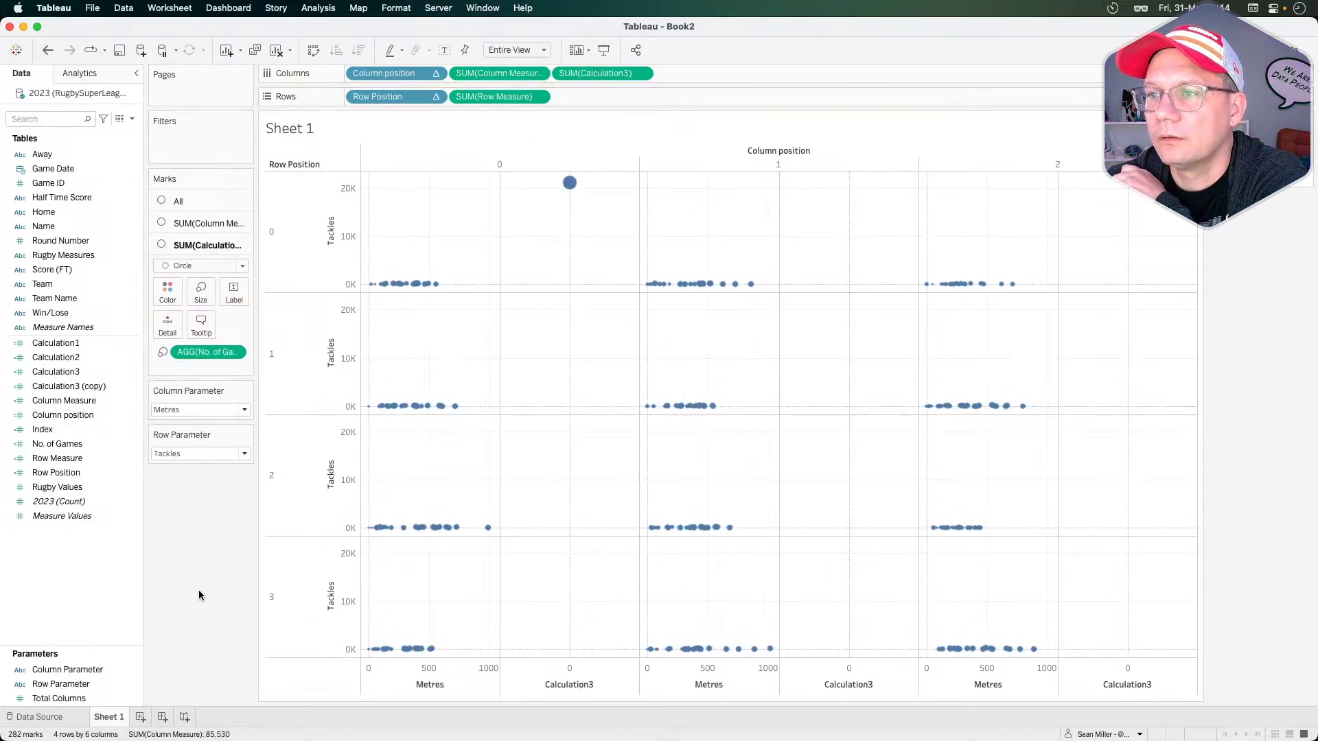
key("super+z")
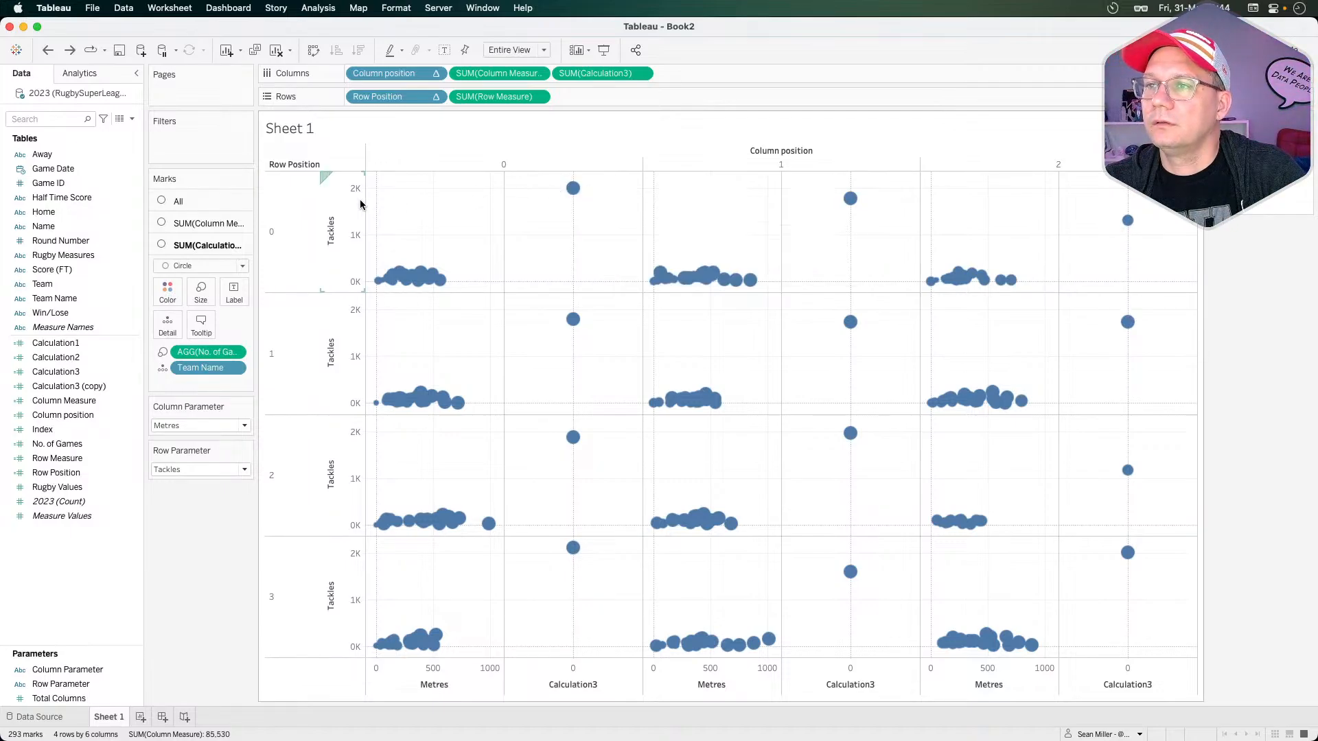
- Combine Calculation3 with Column Measure on Columns as a dual axis
left_click(642, 73)
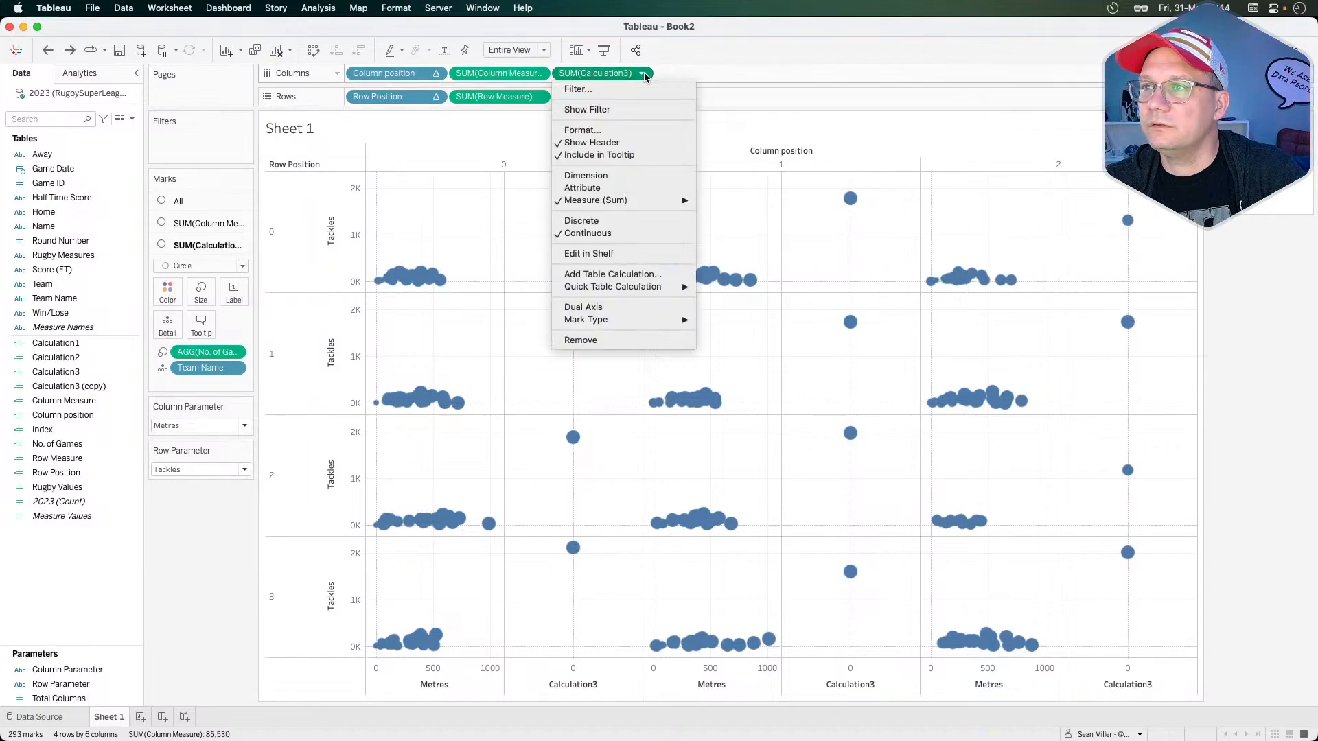
left_click(603, 307)
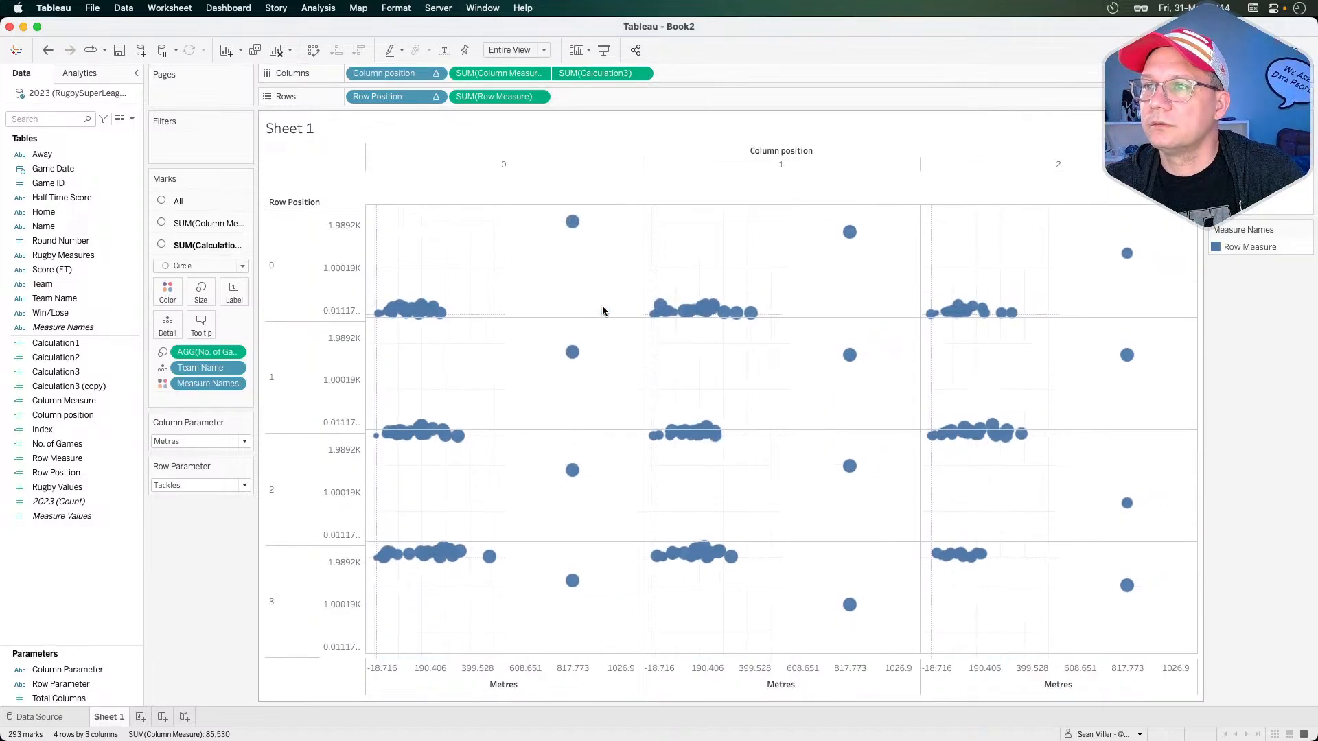
mouse_move(506, 228)
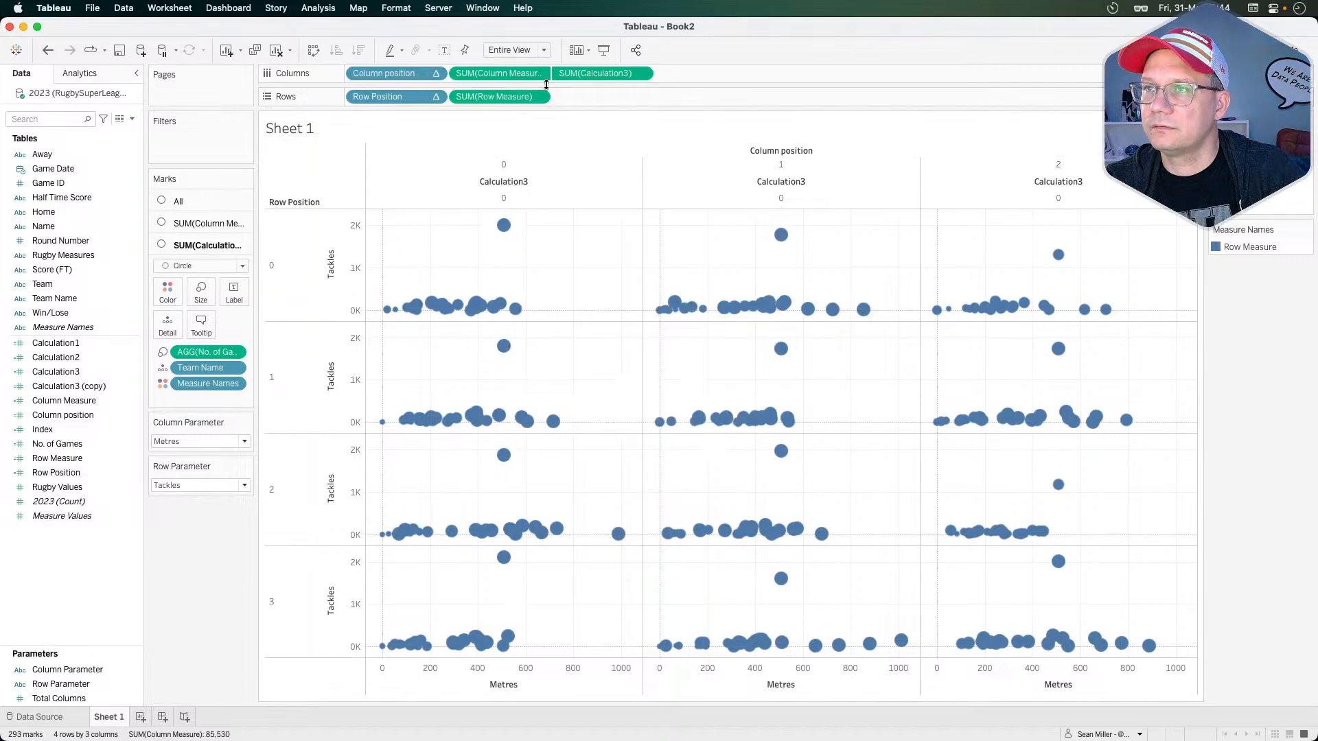
- Try moving Calculation3 from Columns to Rows after Row Measure, and undo the move
left_click_drag(631, 74, 617, 95)
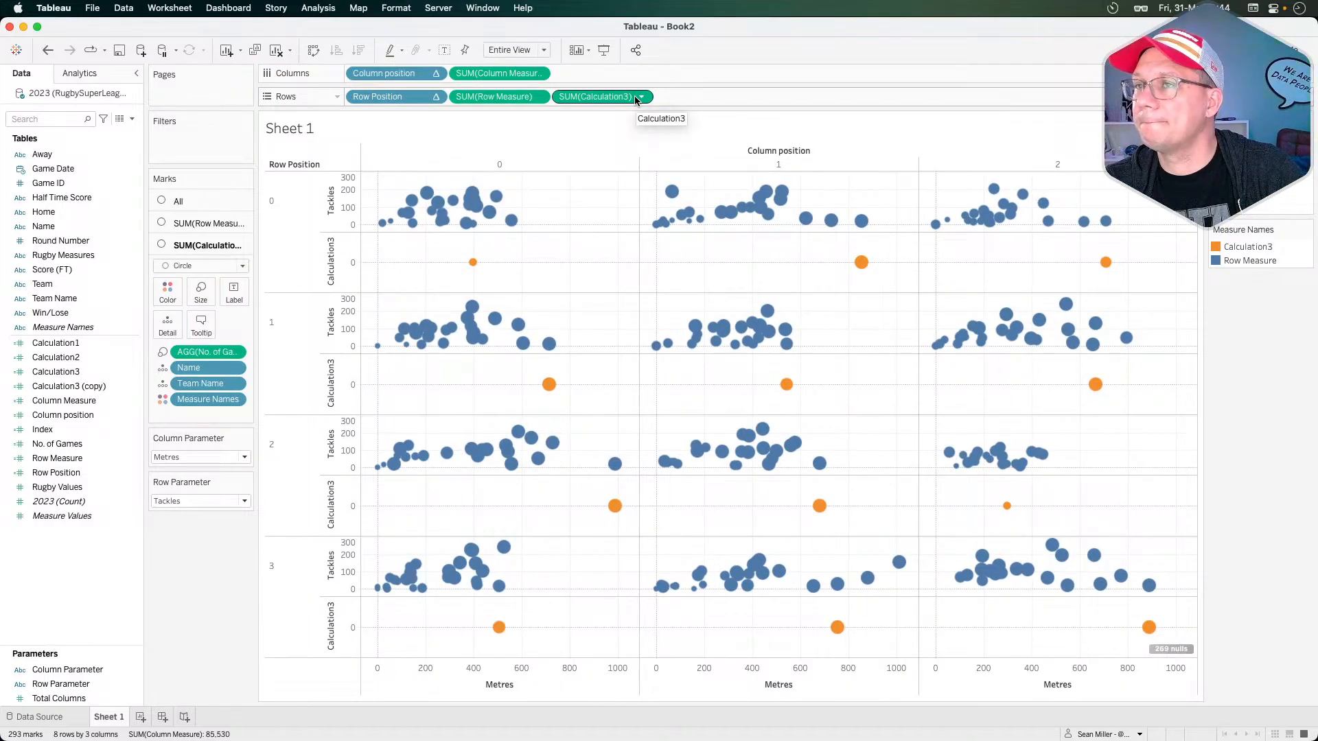
key("super+z")
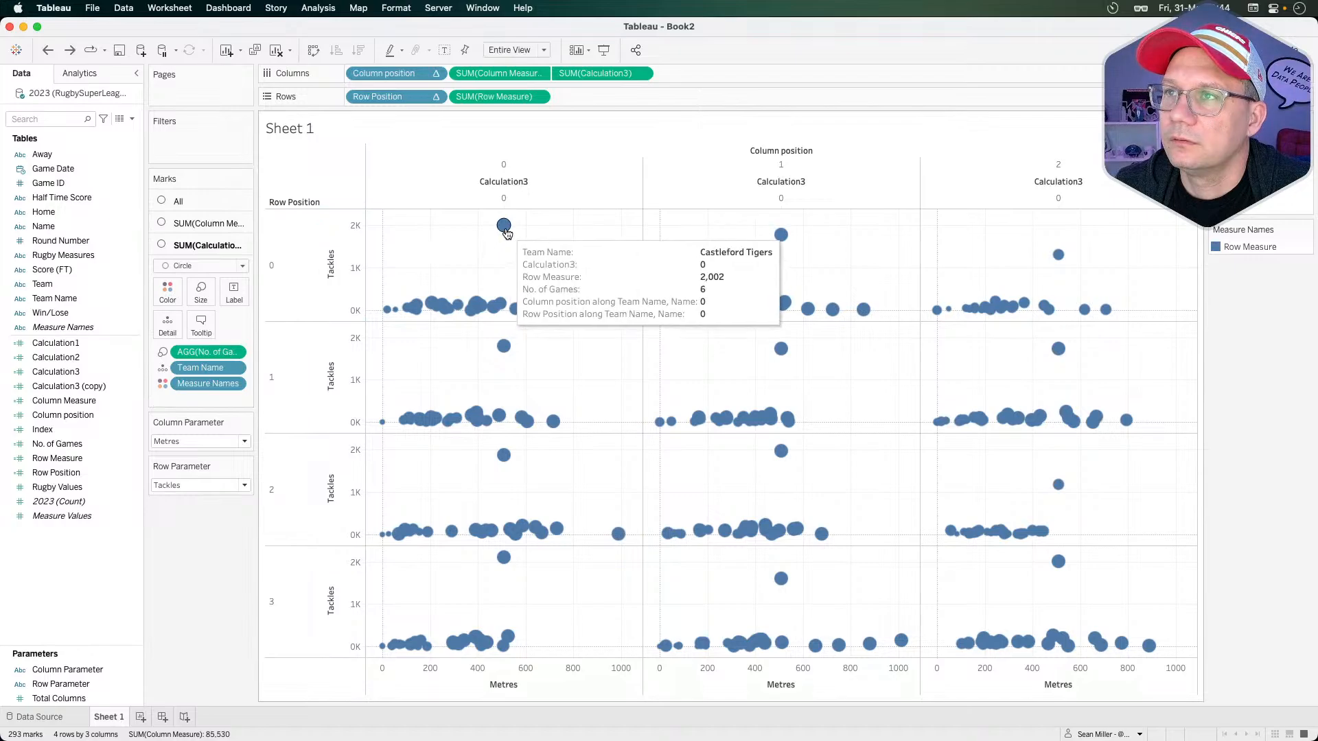
- Check the marks settings of both measures and reorder Columns so Calculation3 comes before Column Measure
left_click(196, 223)
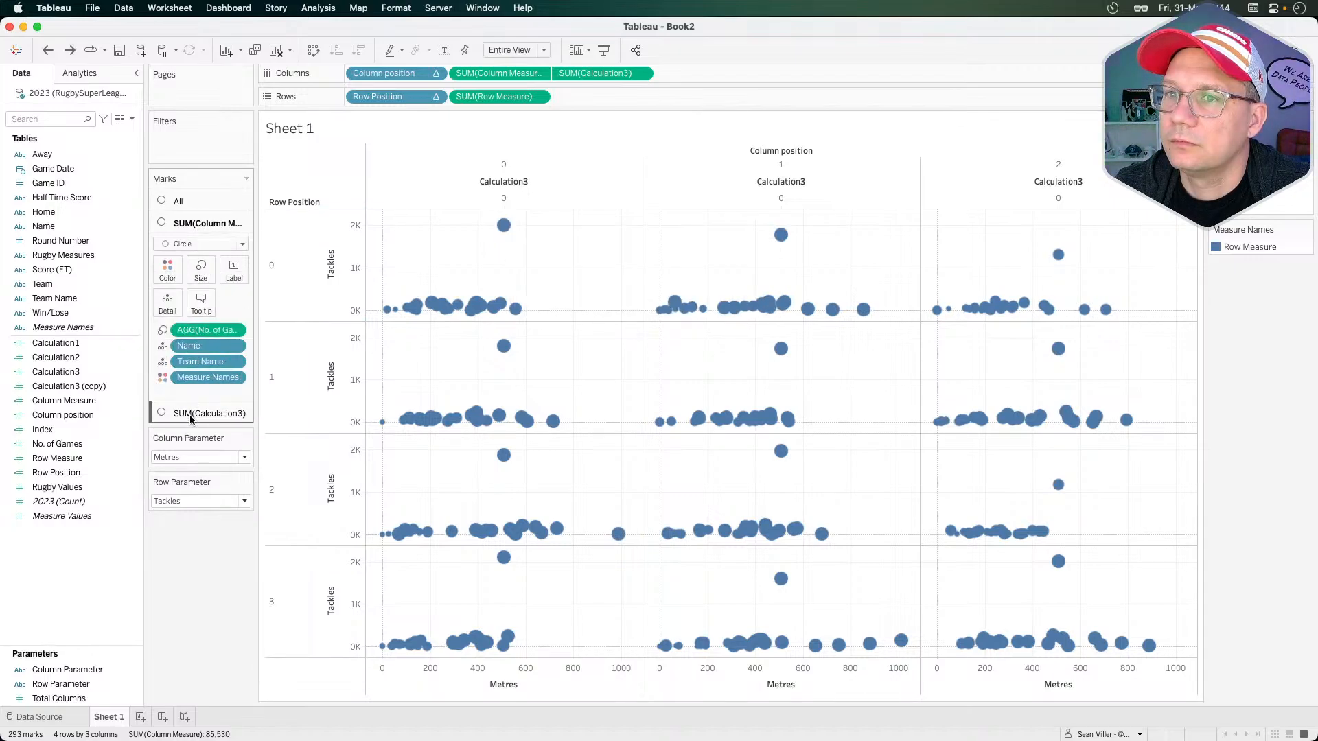
left_click(193, 414)
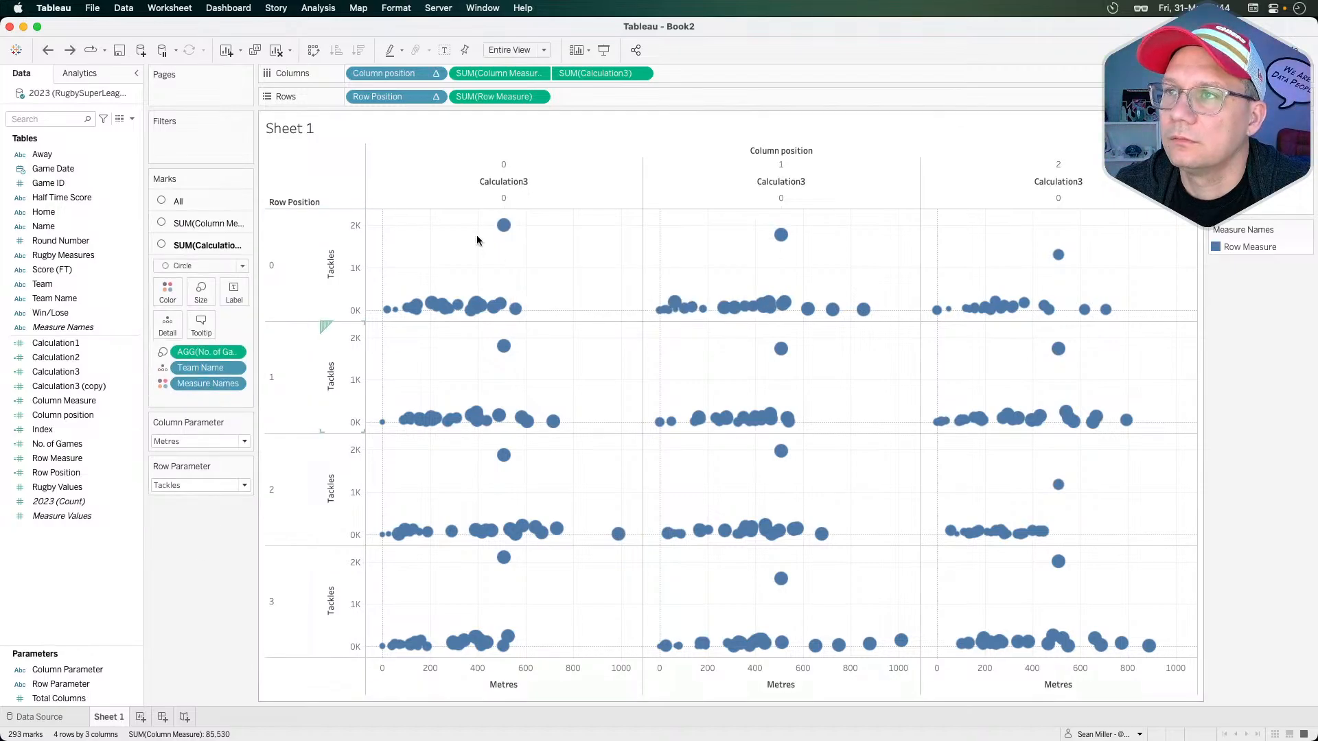
left_click(492, 76)
left_click(506, 98)
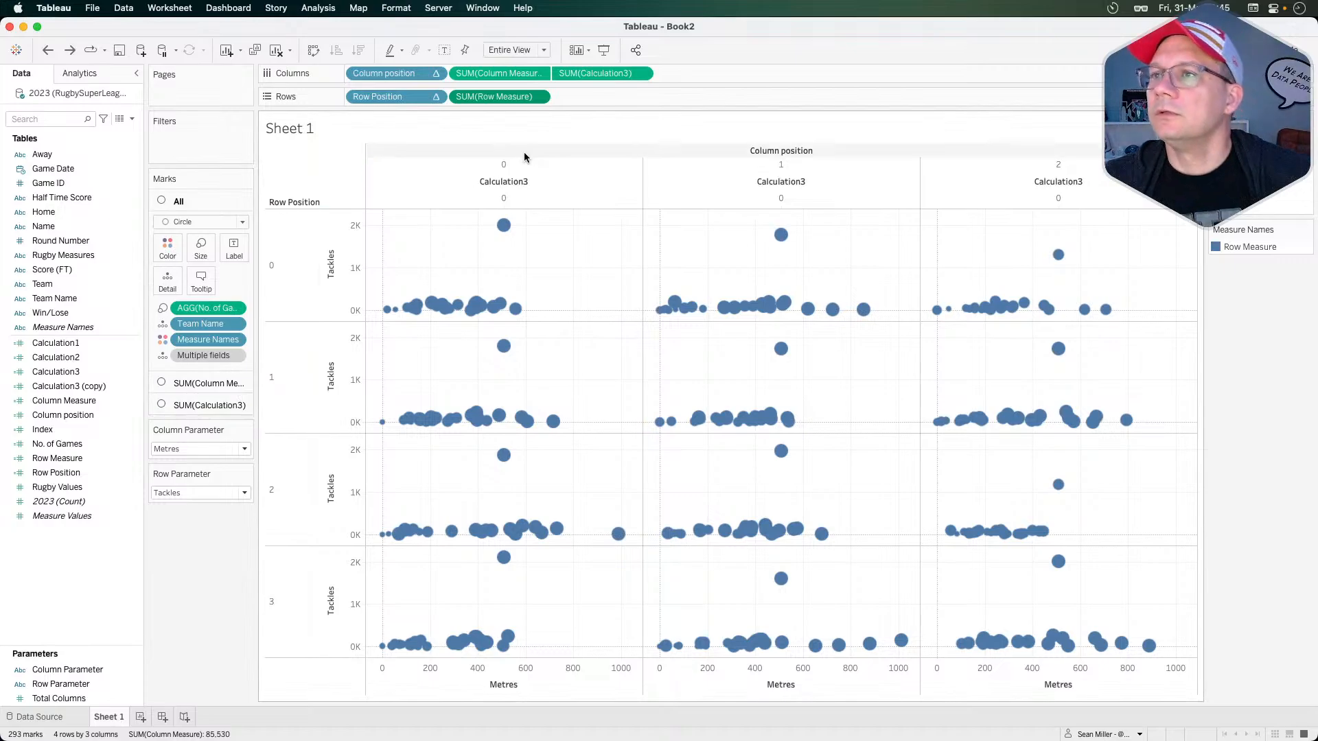
left_click_drag(508, 74, 672, 77)
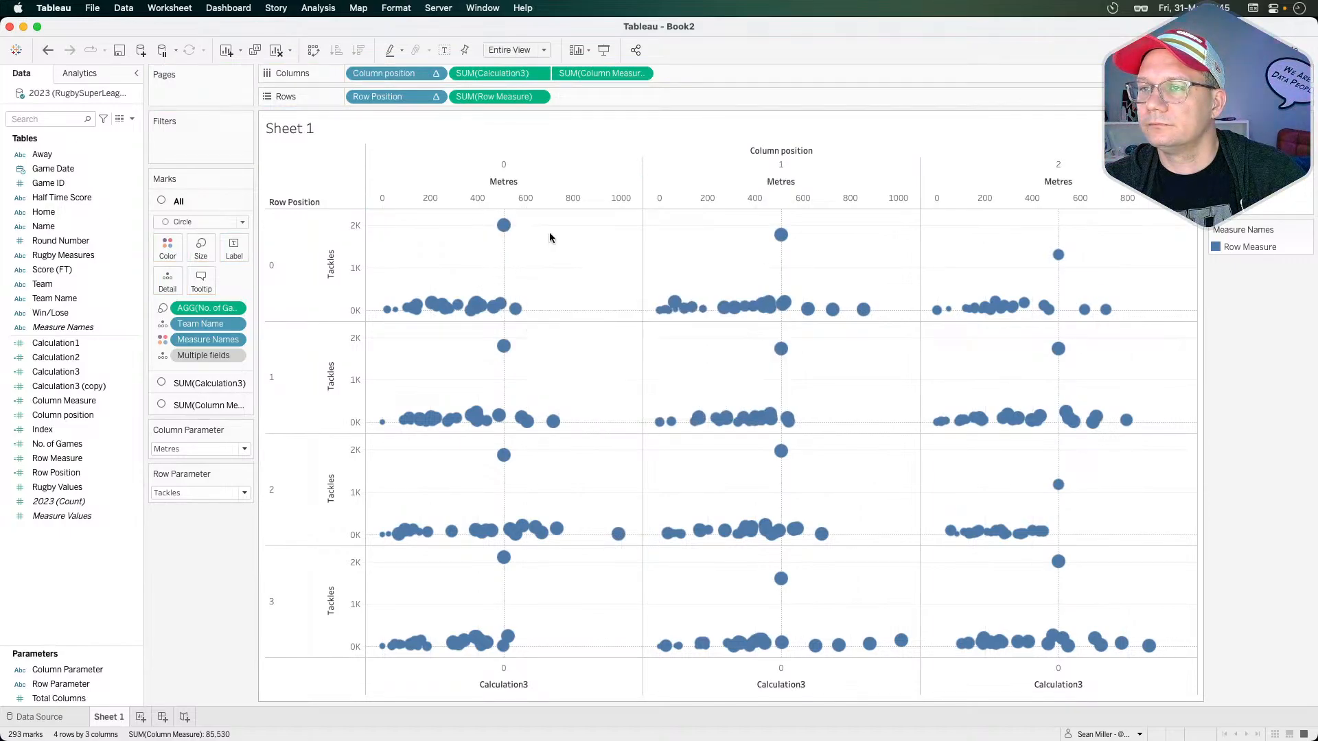
- Try the Minimum aggregation for Calculation3 on Columns, and undo the change
left_click(538, 74)
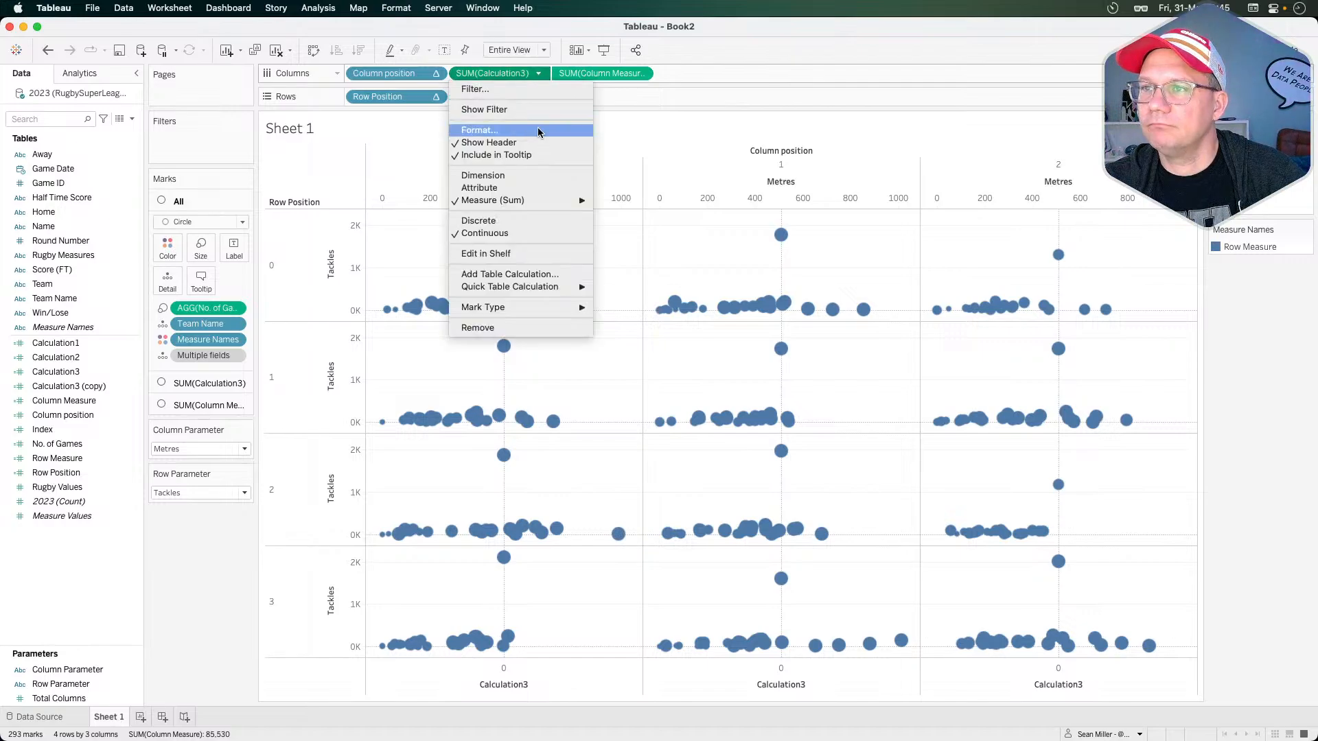
mouse_move(535, 203)
left_click(629, 272)
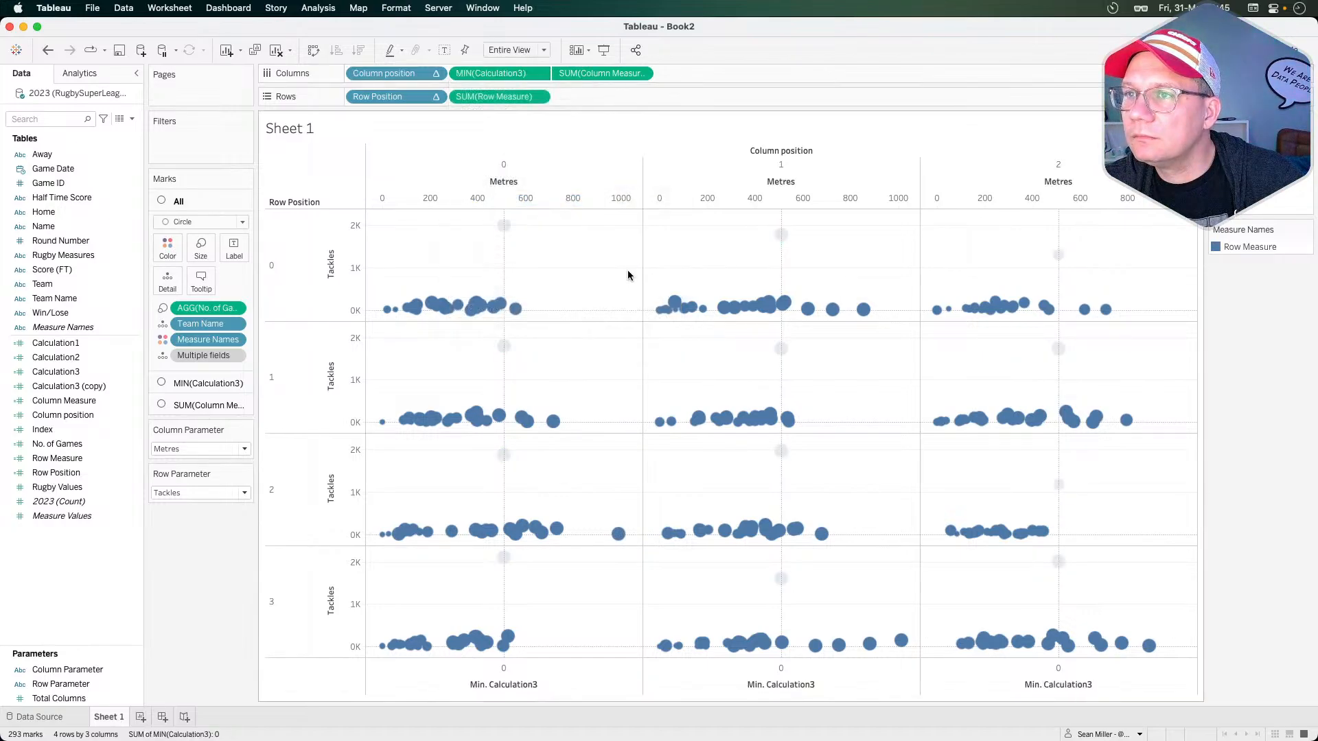
key("super+z")
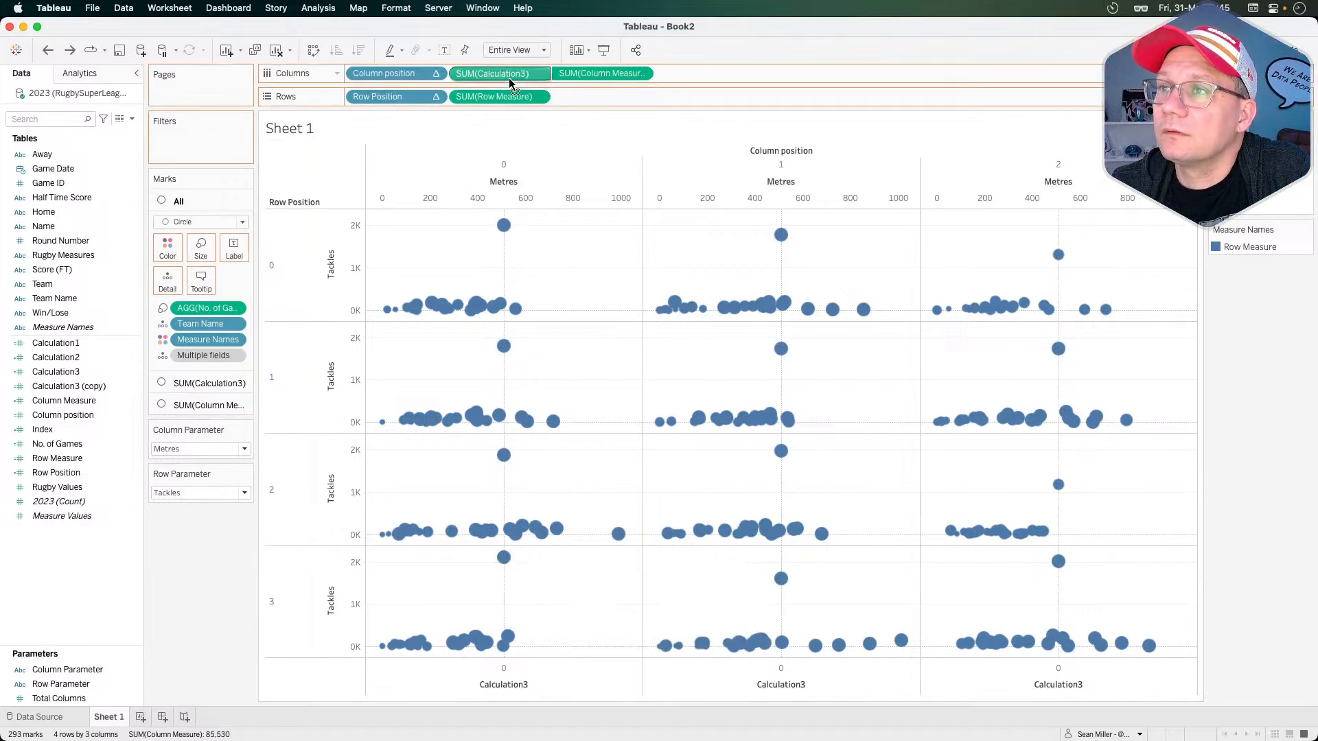
mouse_move(508, 77)
left_mouse_down()
mouse_move(209, 586)
mouse_move(535, 80)
mouse_move(514, 79)
left_mouse_up()
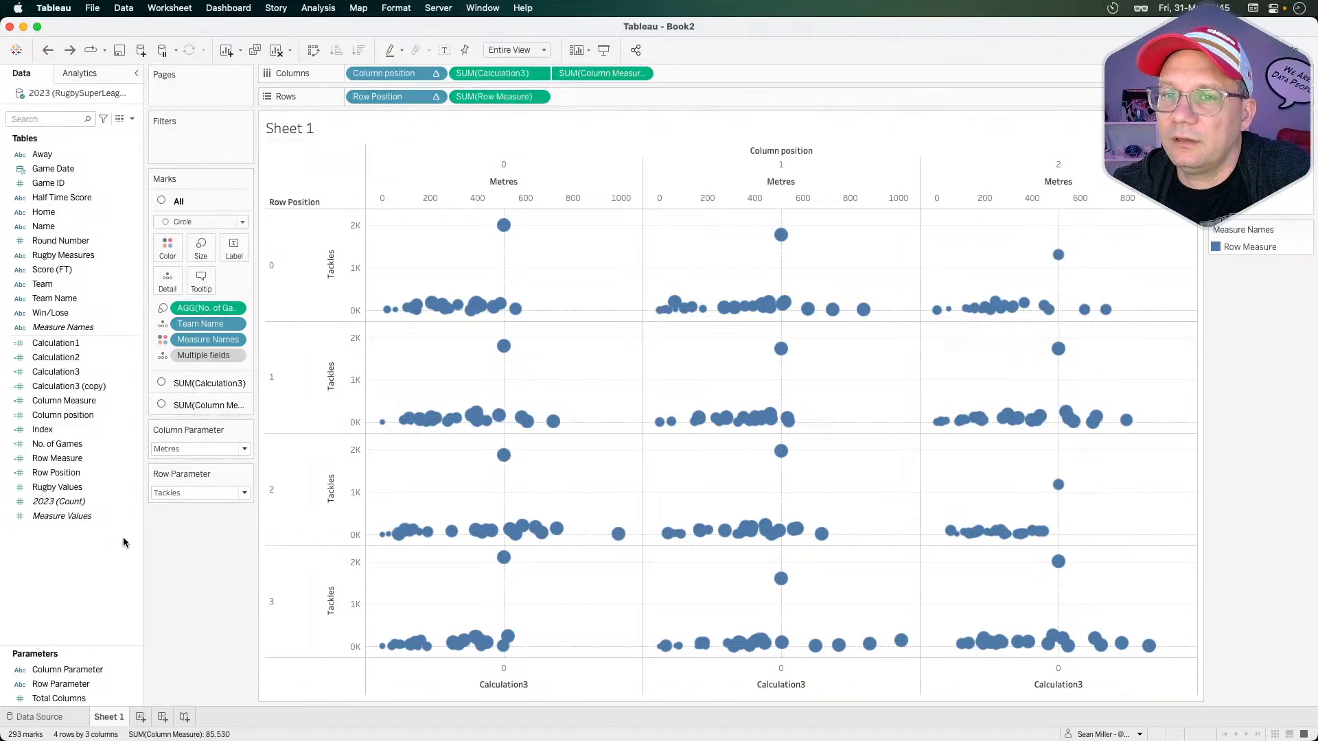
- Delete the duplicate calculated field Calculation3 (copy) from the data source fields
right_click(64, 387)
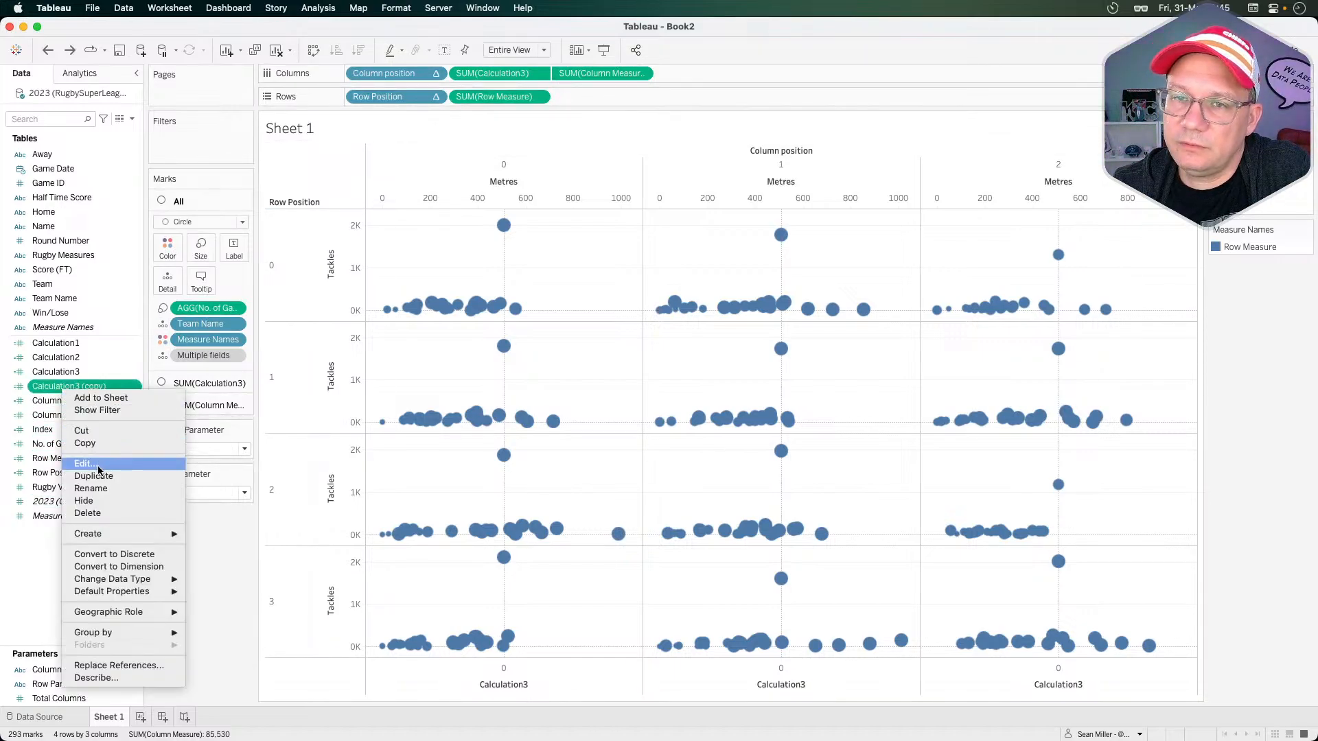
left_click(216, 603)
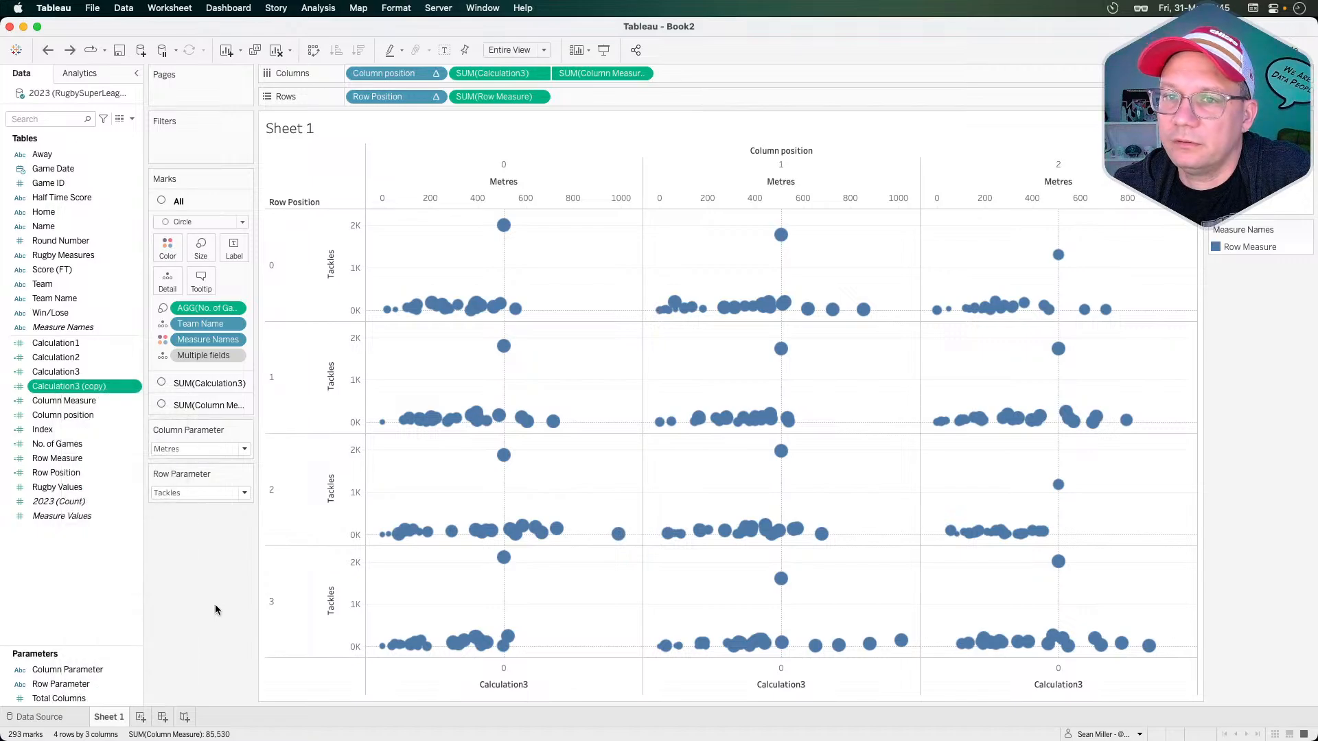
mouse_move(84, 388)
left_mouse_down()
mouse_move(126, 501)
mouse_move(65, 393)
left_mouse_up()
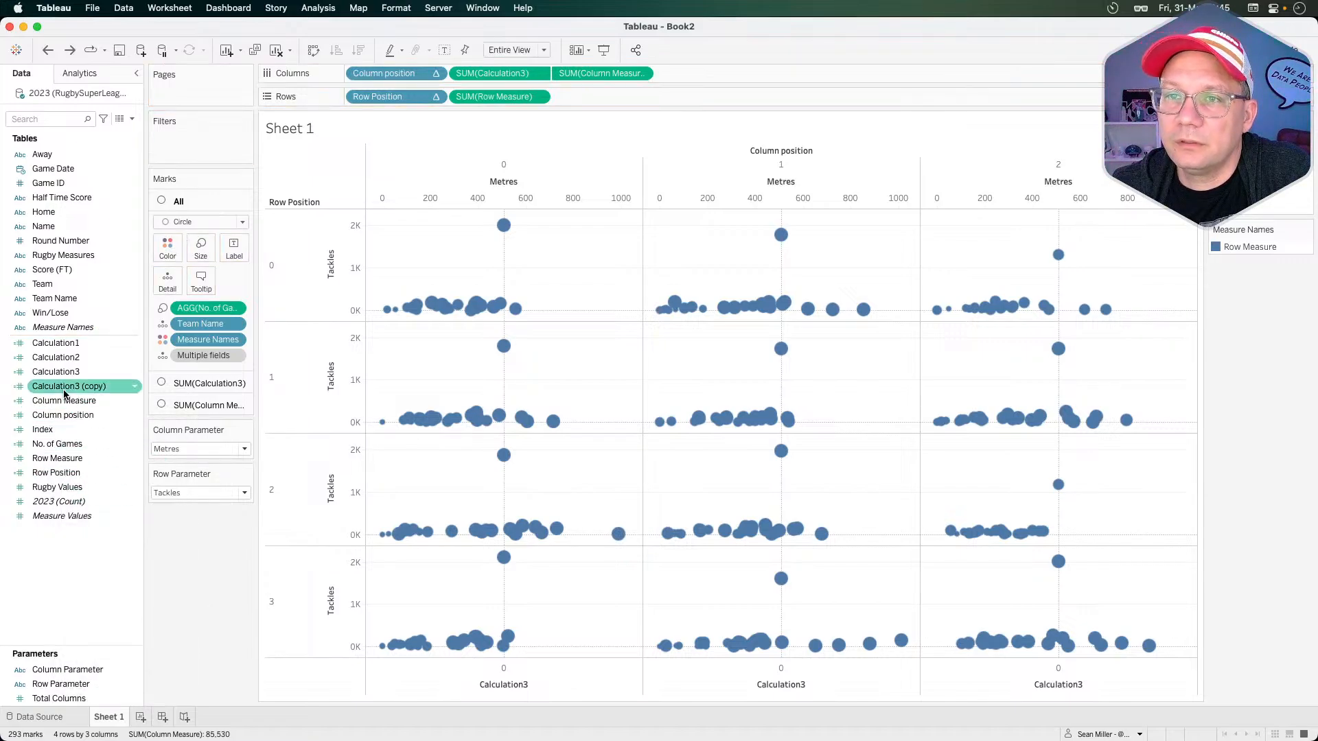
right_click(55, 388)
left_click(94, 507)
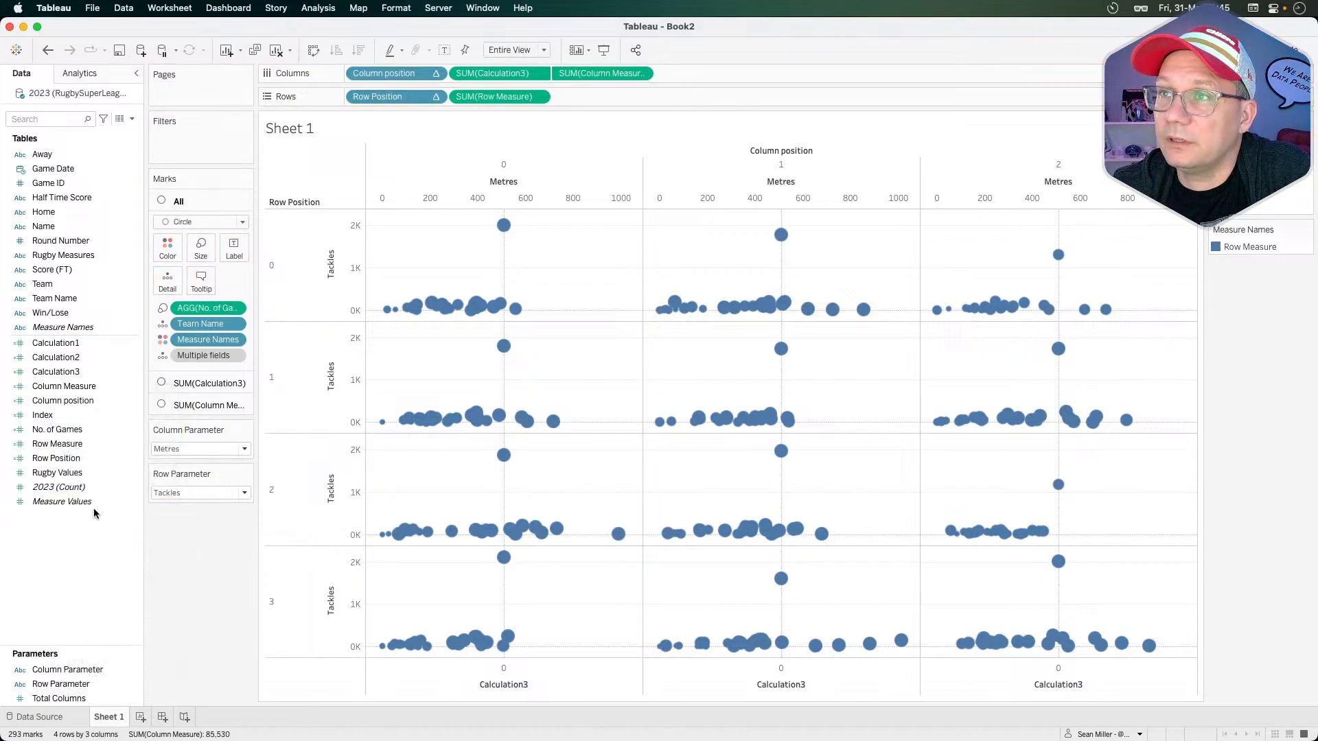
- Change the aggregation of Row Measure on Rows from Sum to Average
left_click(207, 382)
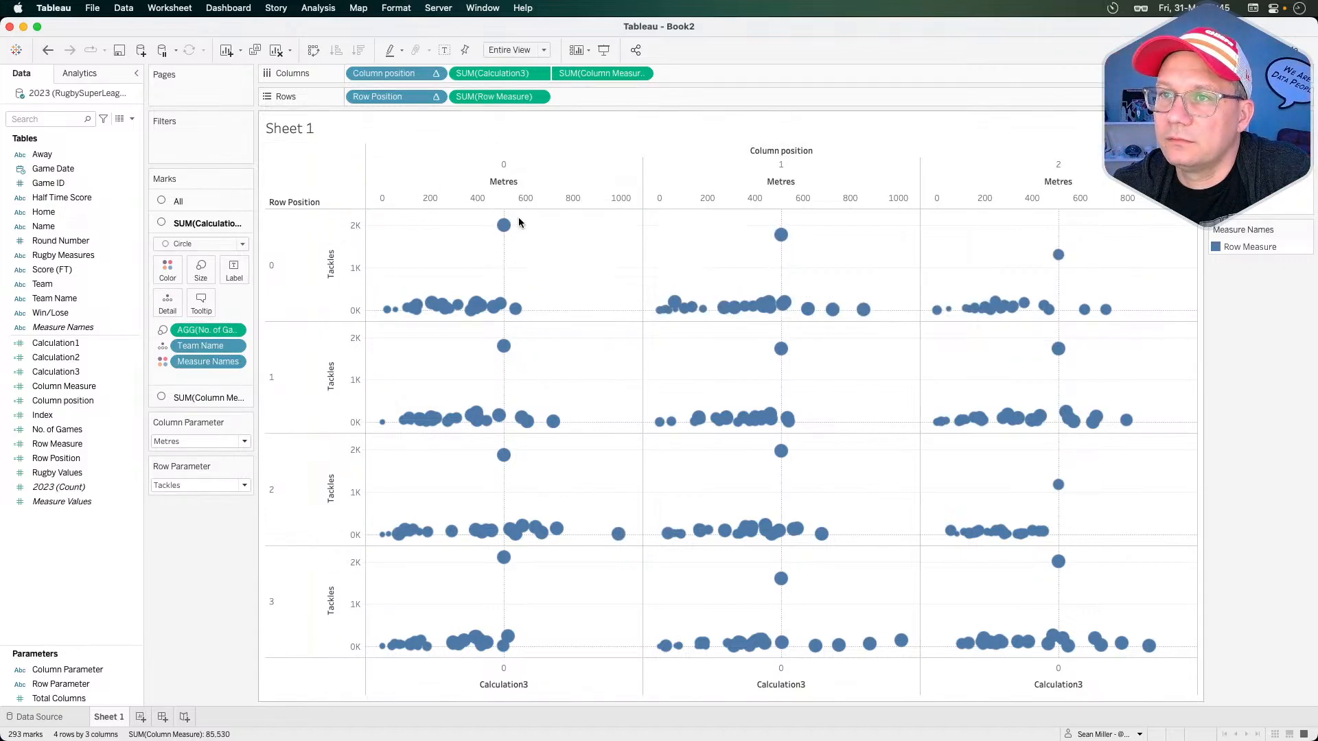
left_click(539, 98)
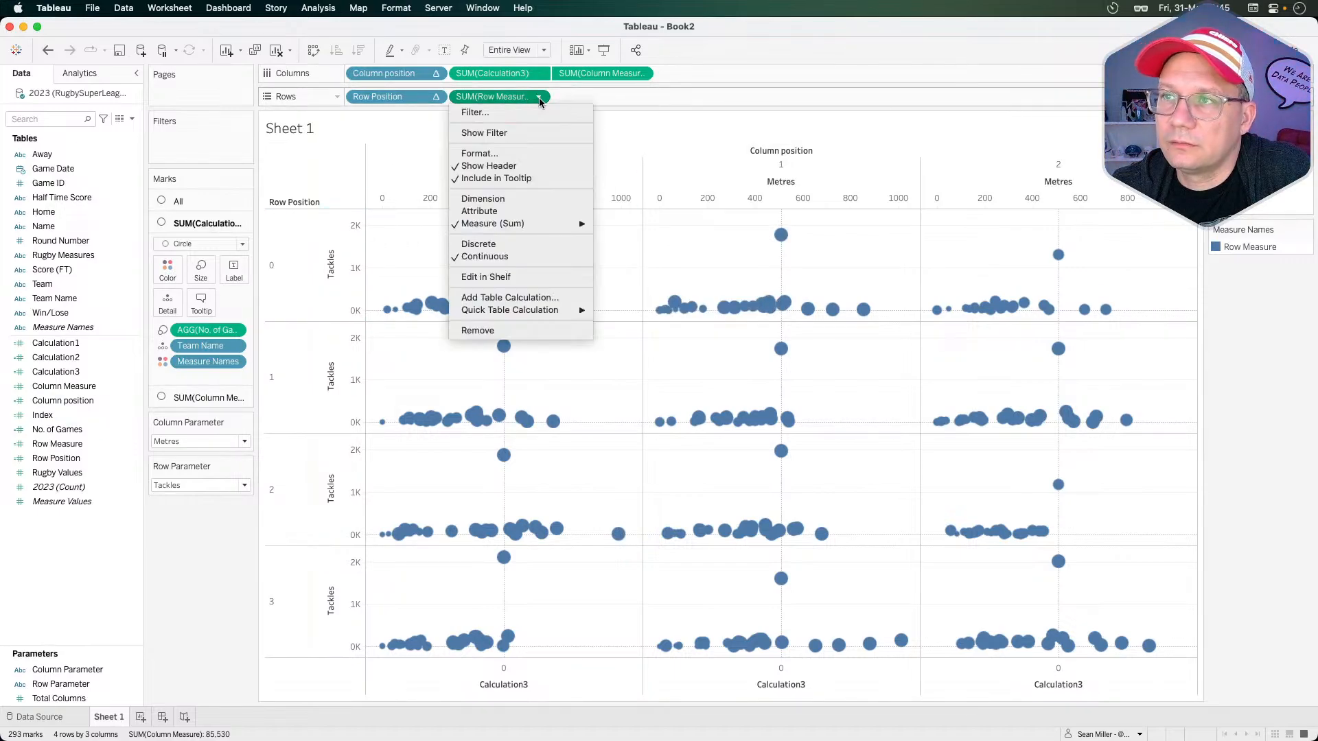
left_click(633, 239)
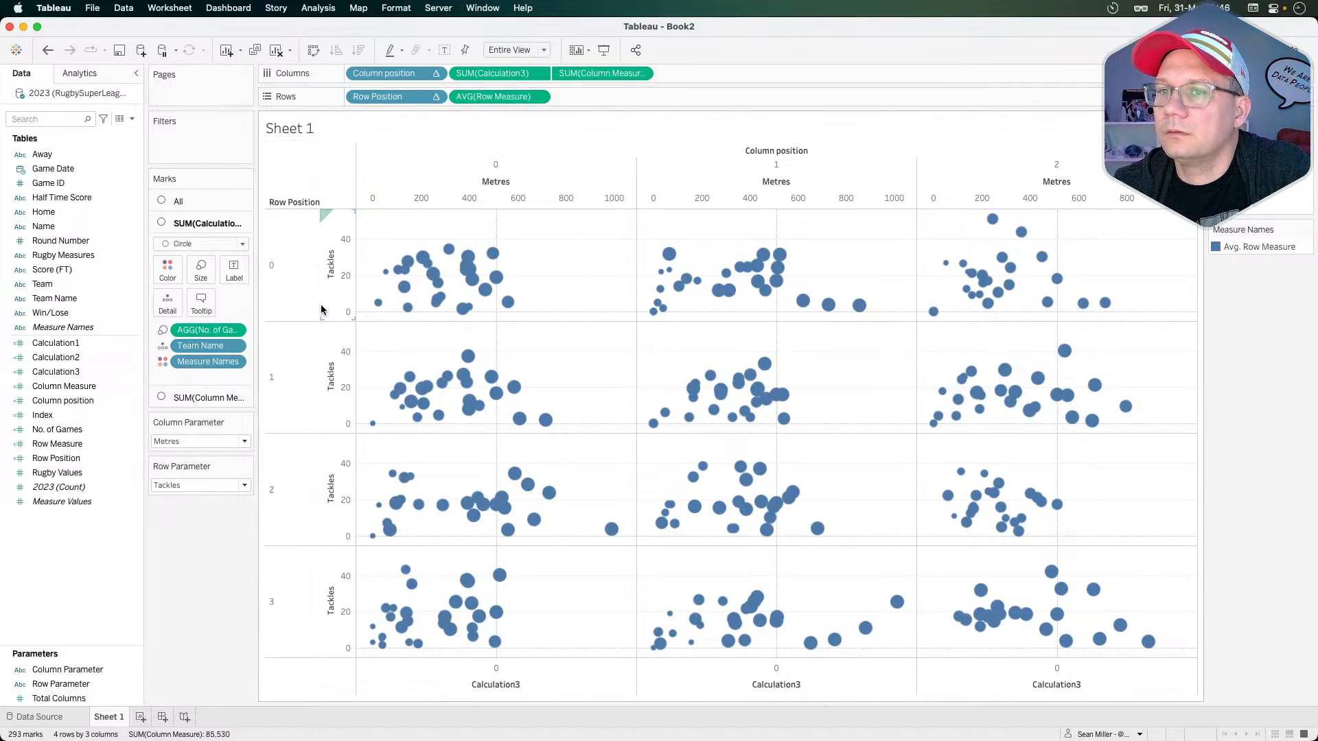
- Try labelling the Column Measure marks with Team Name, and undo the labelling
left_click(194, 398)
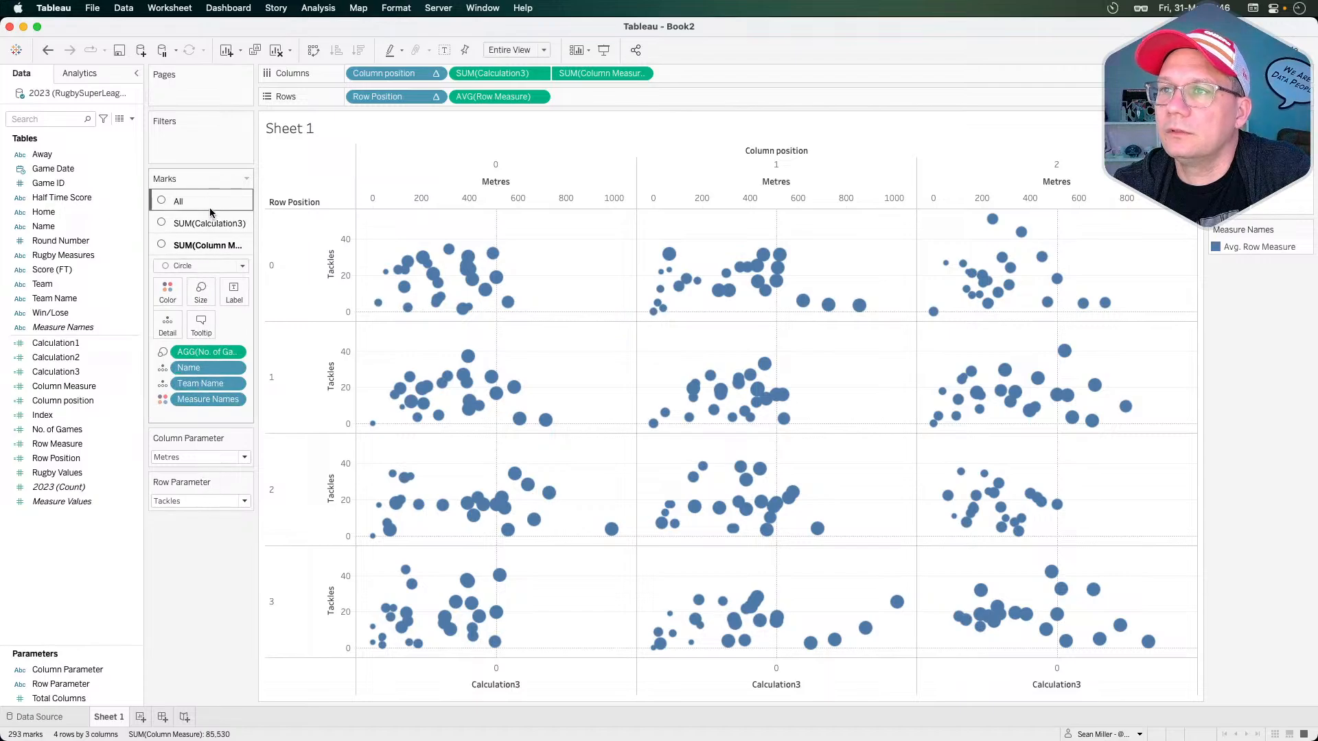
left_click(173, 201)
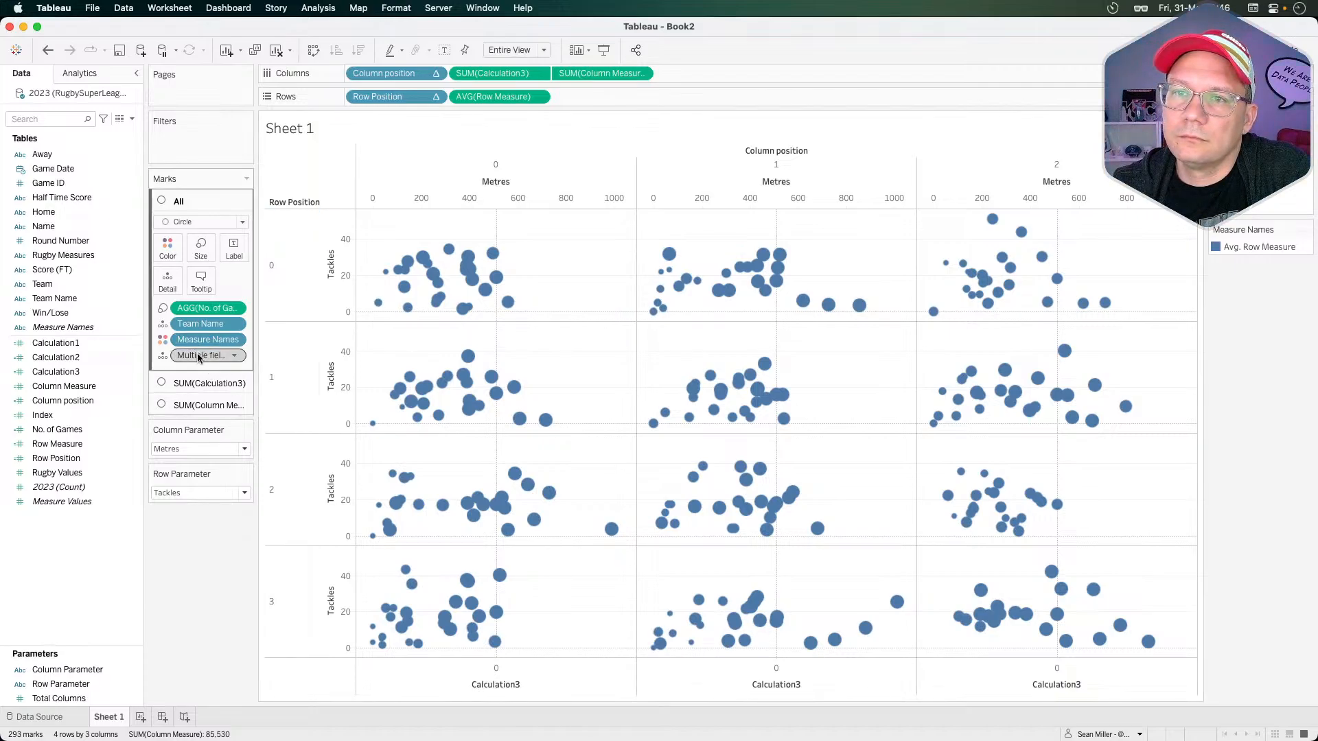
left_click(192, 403)
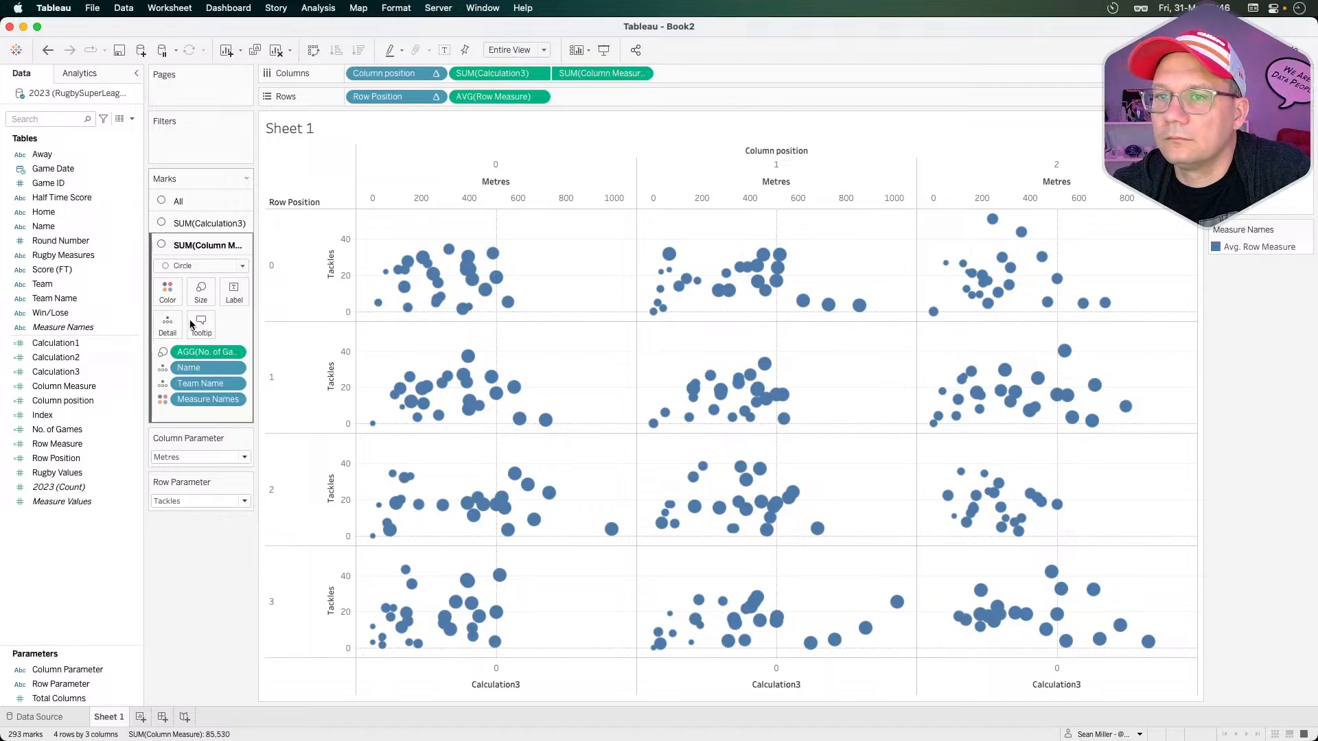
left_click_drag(202, 387, 241, 295)
left_click(240, 297)
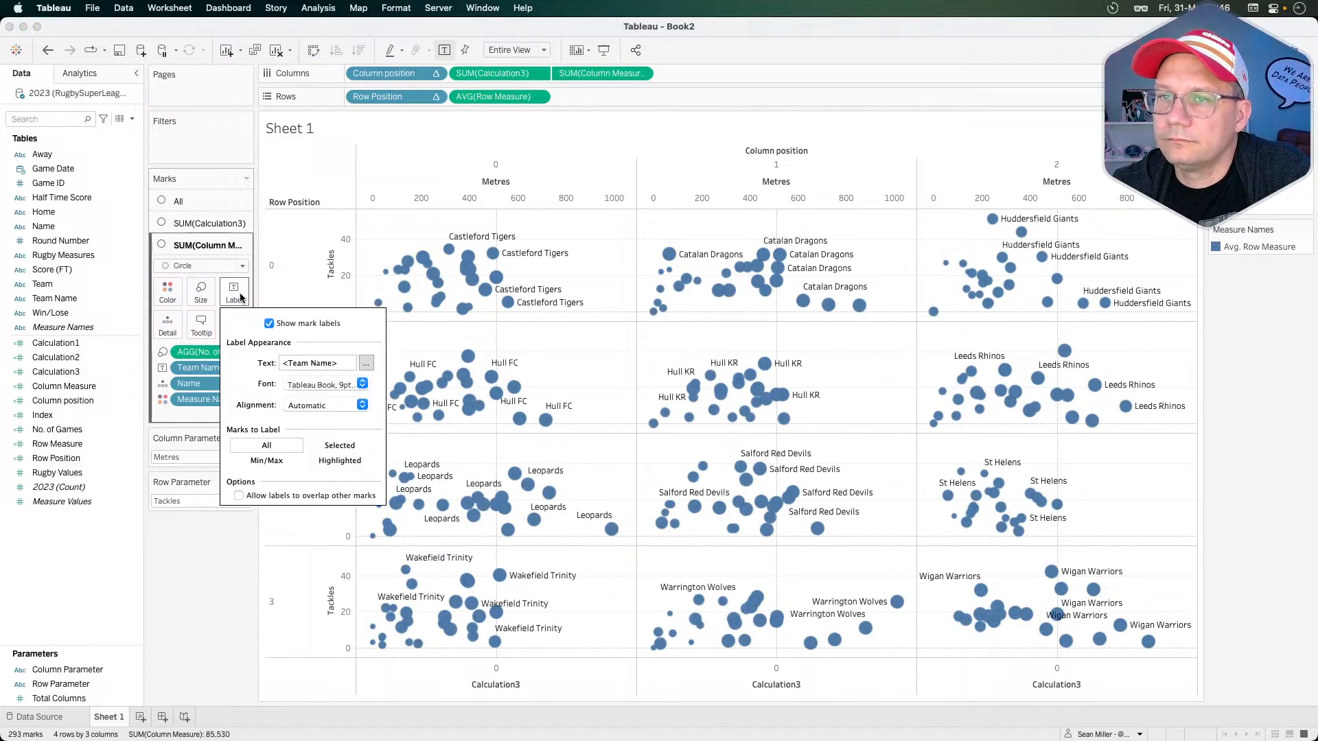
left_click(191, 685)
key("super+z")
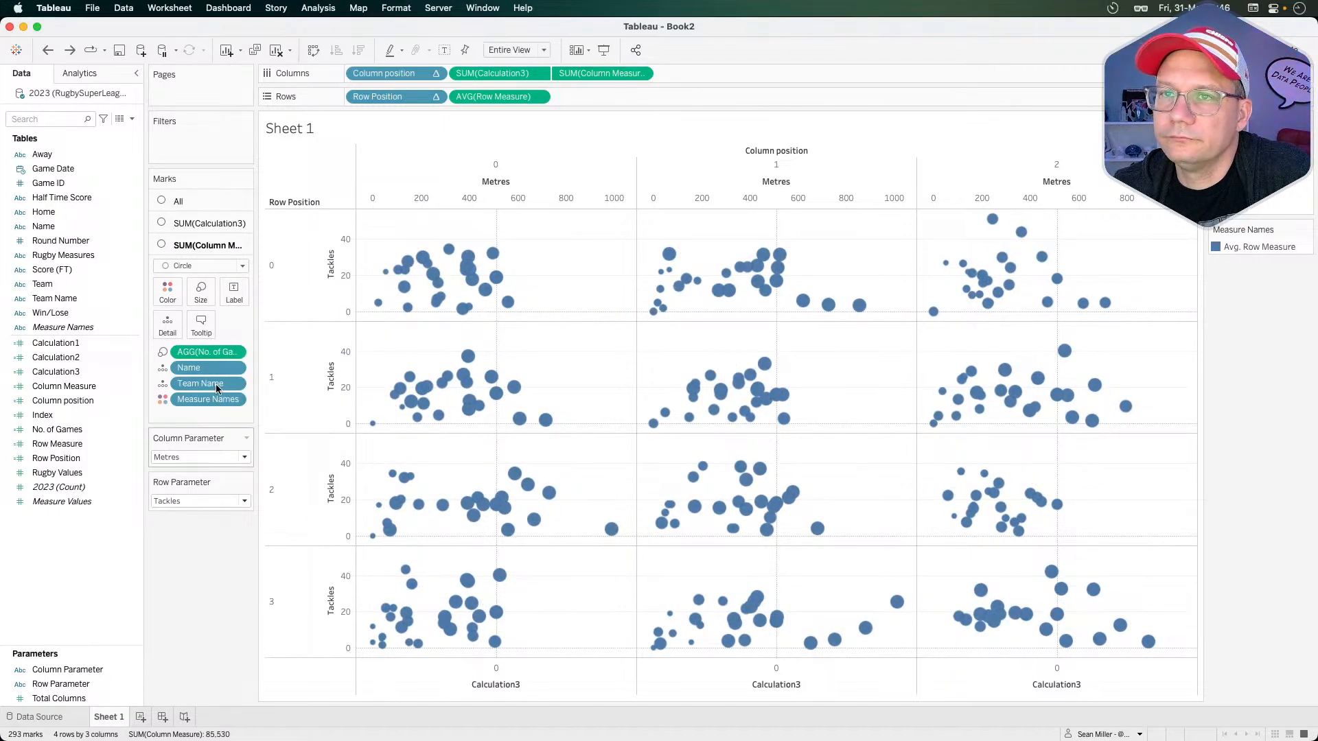
- Show mark labels on the Calculation3 marks and use Team Name as their label
left_click(203, 223)
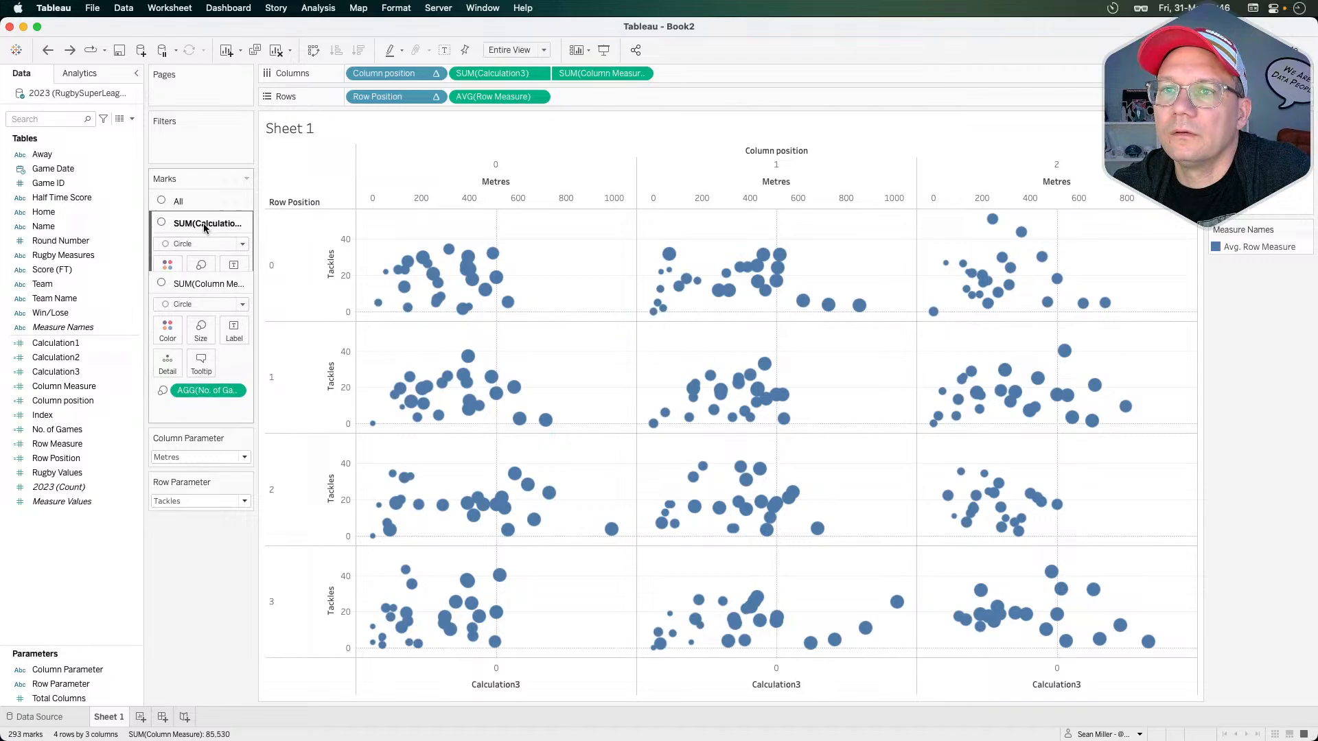
left_click(234, 269)
left_click(269, 302)
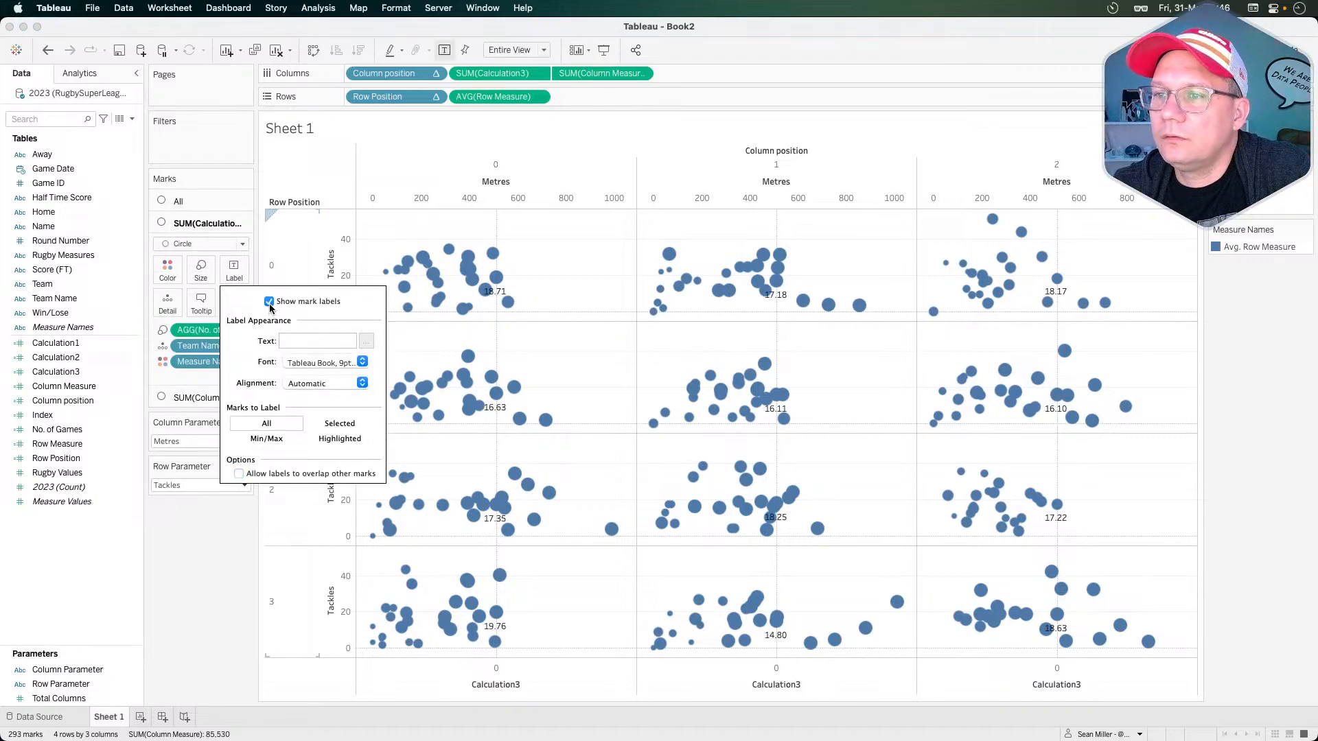
left_click(201, 585)
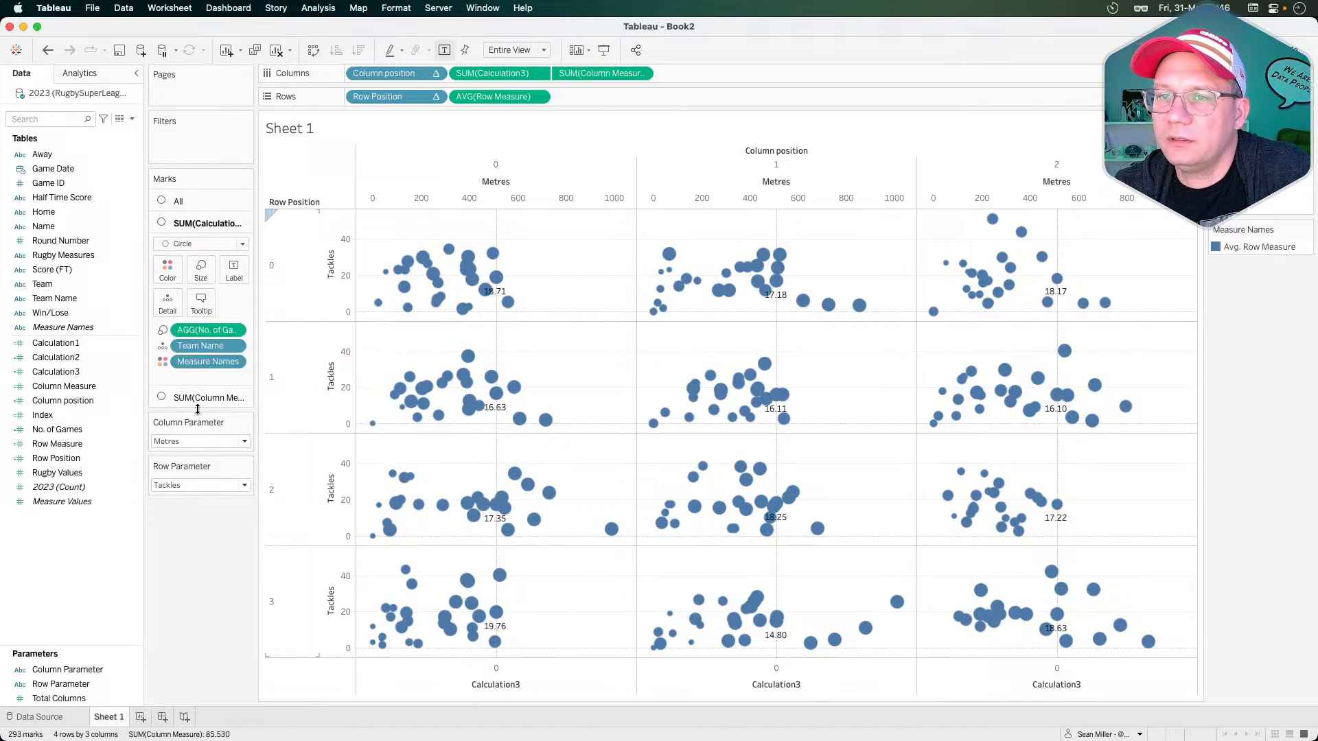
left_click_drag(195, 347, 234, 269)
mouse_move(477, 302)
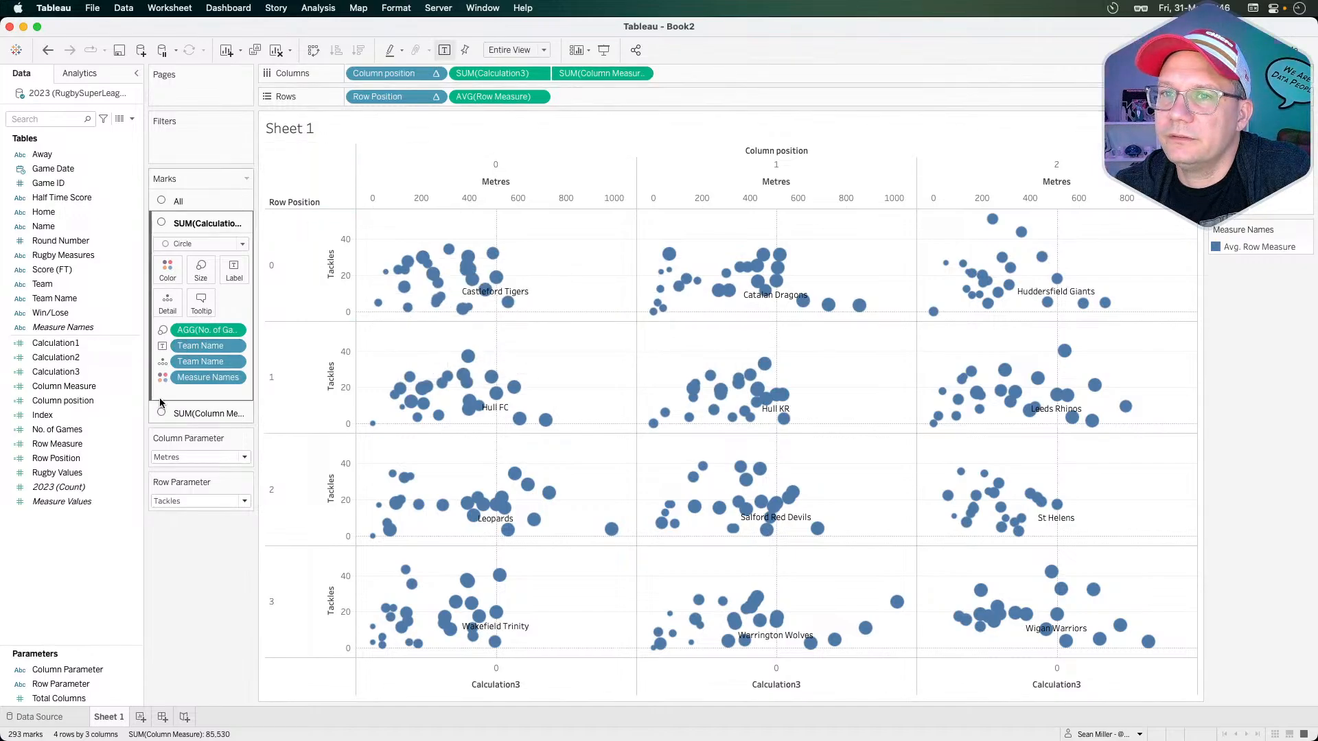
- Switch to Chrome, reopen the last closed tab and examine the blog's instructions for adding the Team Name title with a Ref Line field
key("super+Tab")
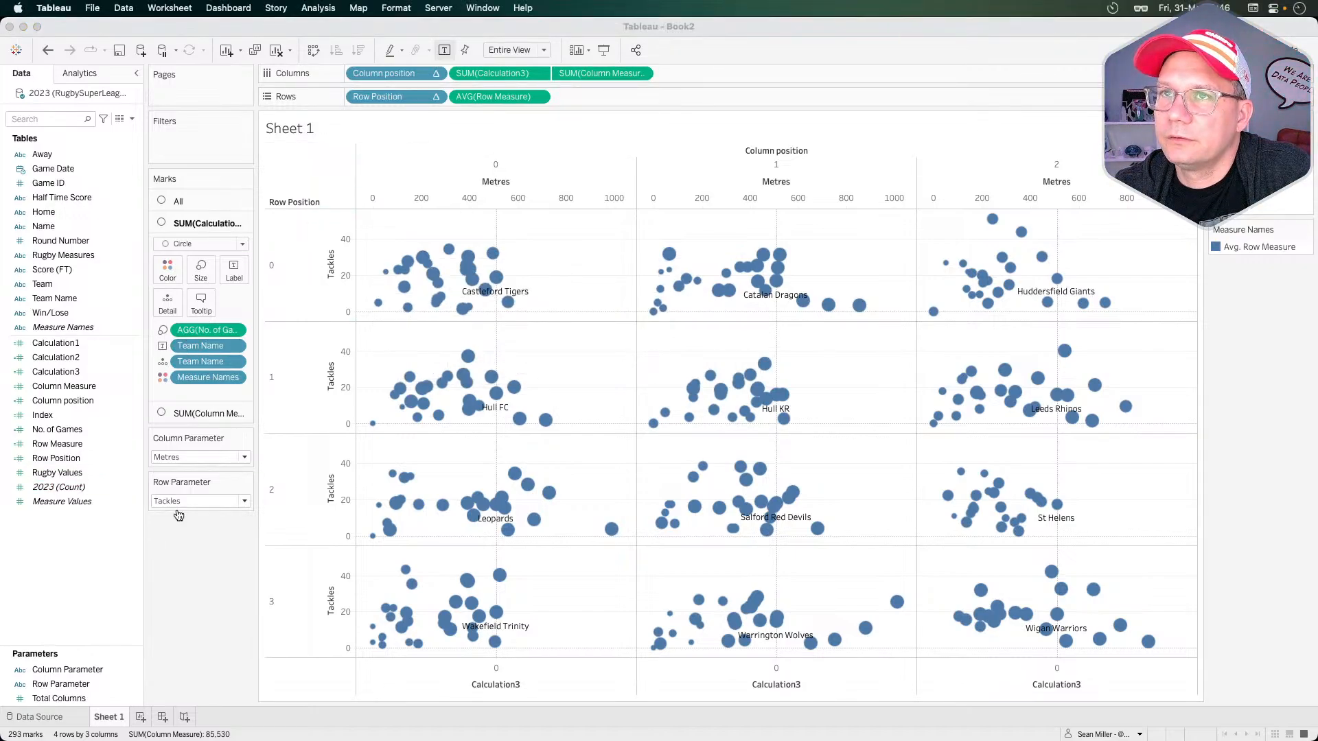
right_click(497, 41)
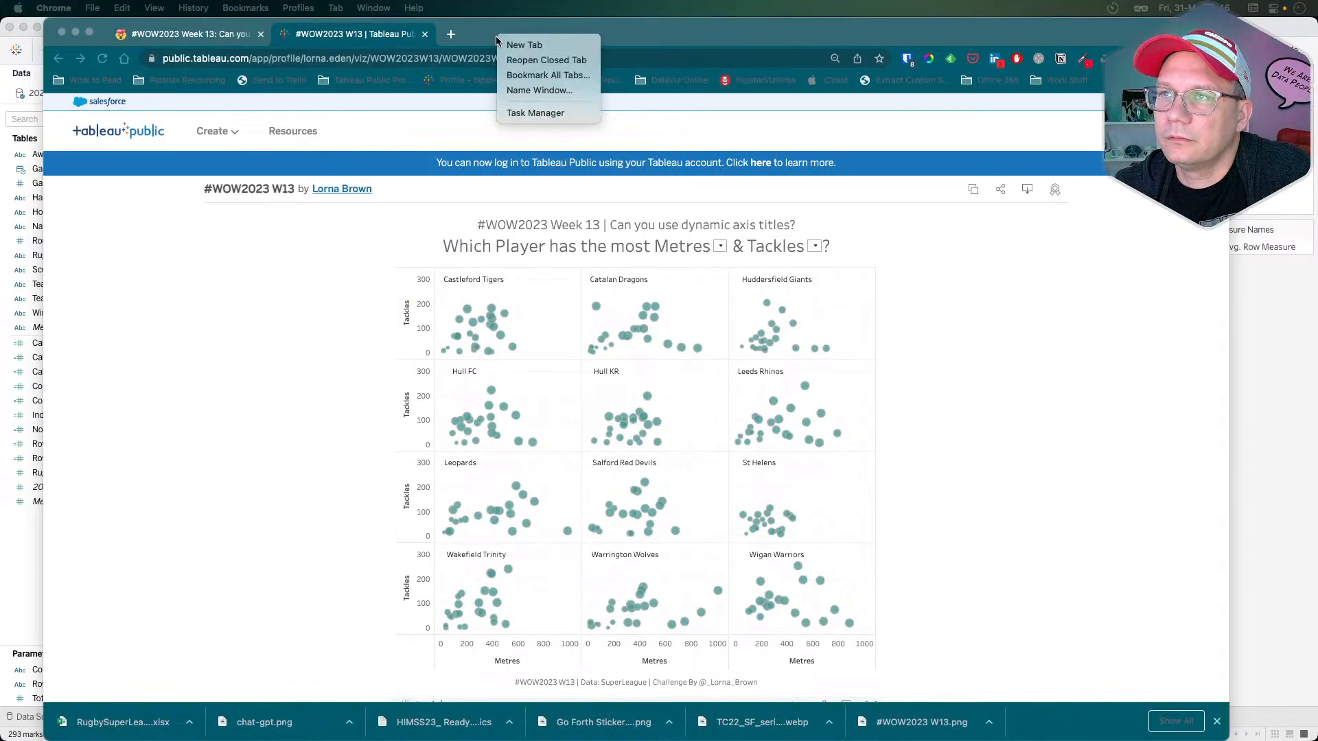
left_click(566, 62)
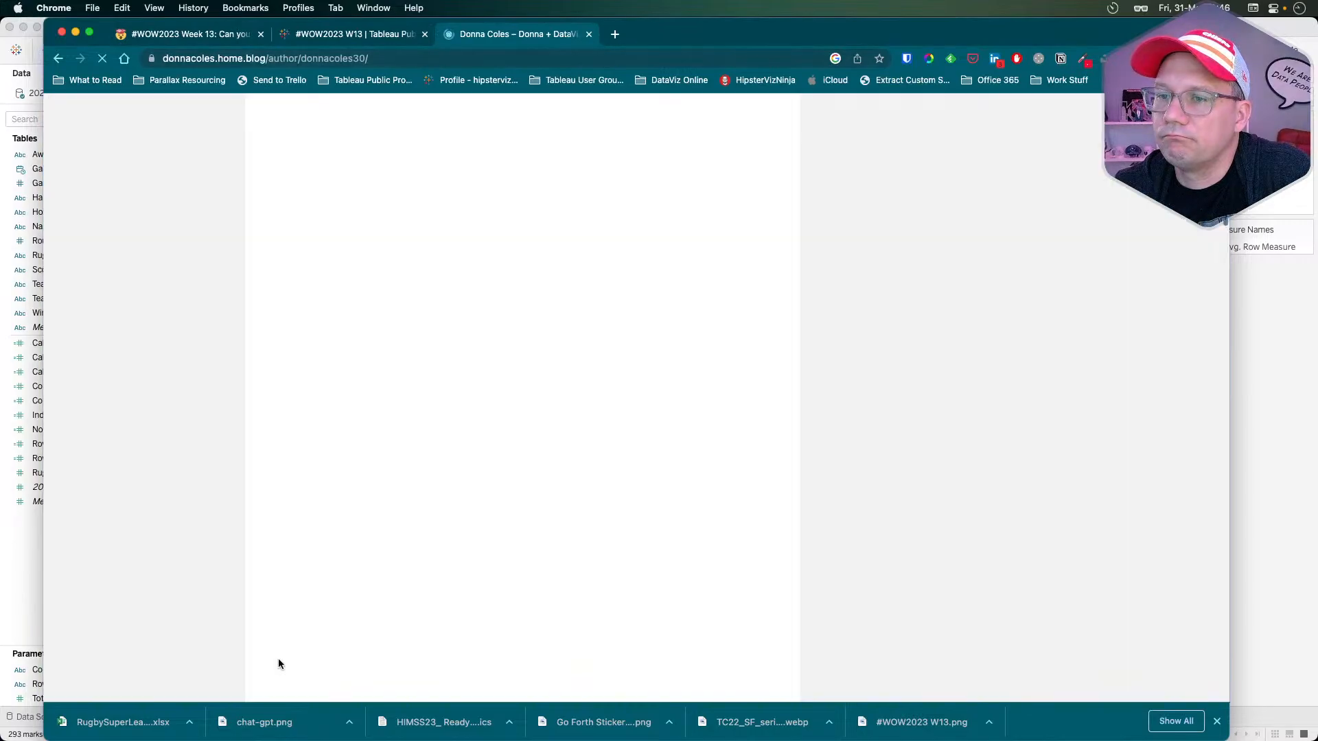
scroll(237, 511, "down", 5)
scroll(236, 511, "down", 5)
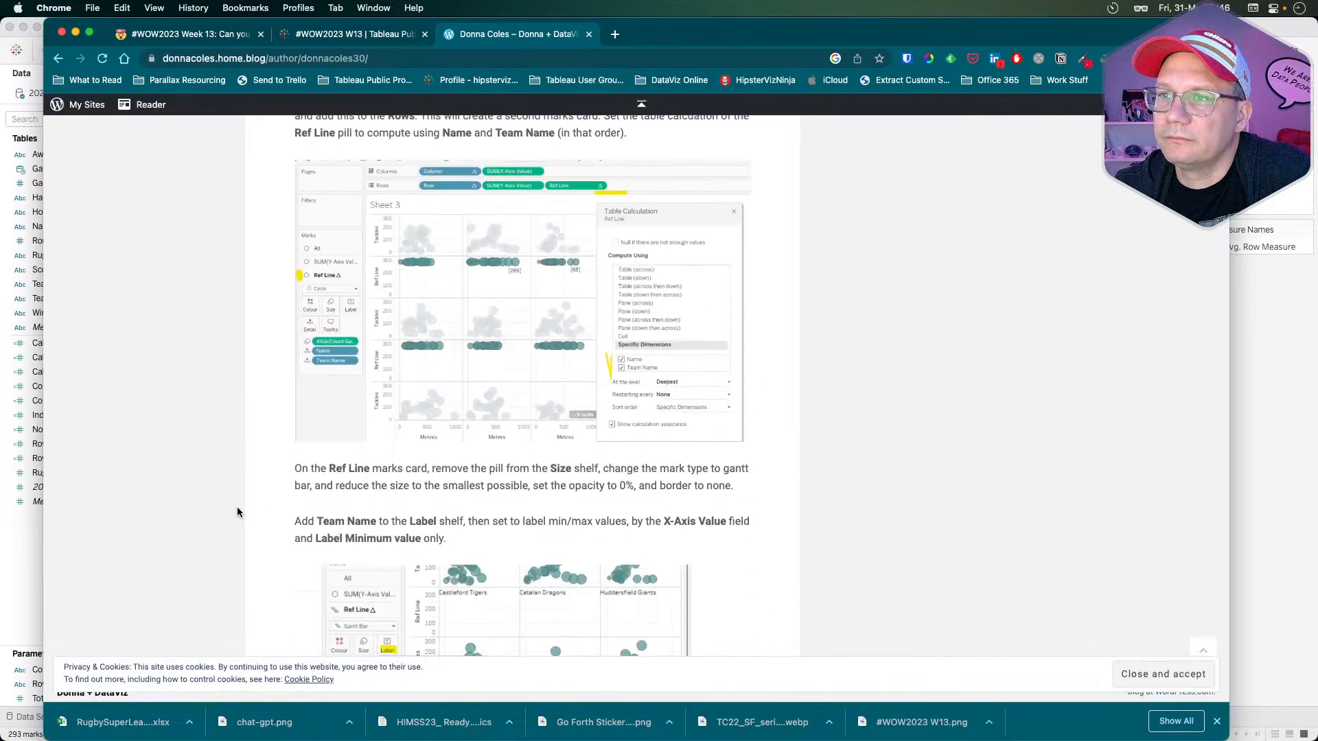
scroll(237, 512, "up", 2)
scroll(237, 511, "up", 3)
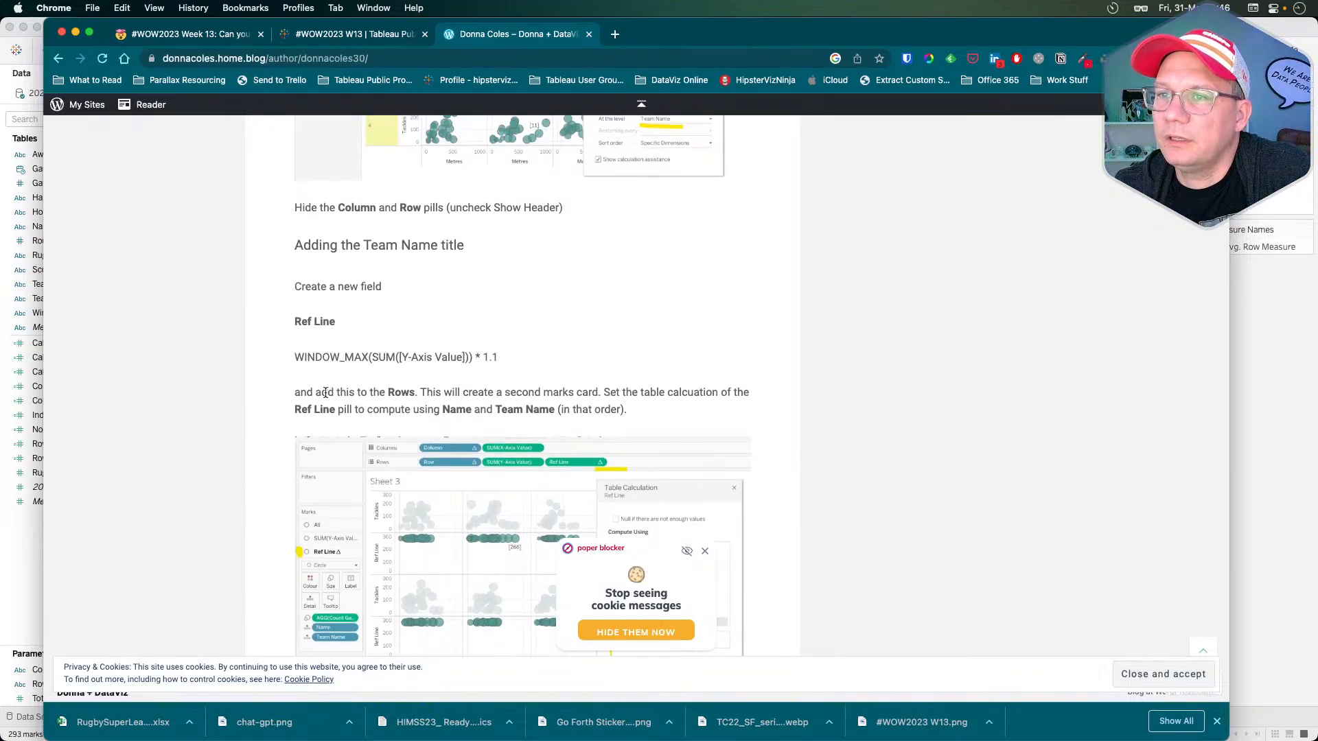
scroll(326, 394, "down", 3)
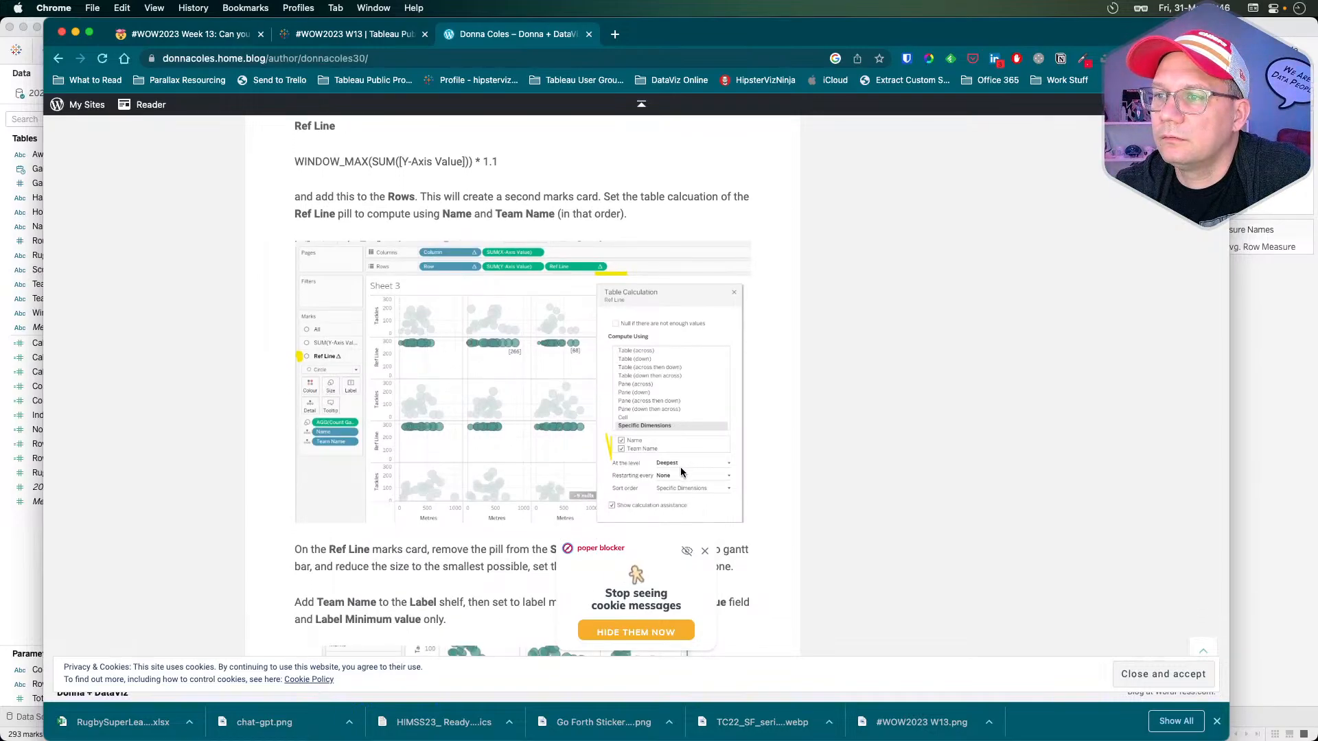
- Examine the blog's Ref Line marks card and Team Name label instructions, and switch back to Tableau
scroll(410, 539, "up", 2)
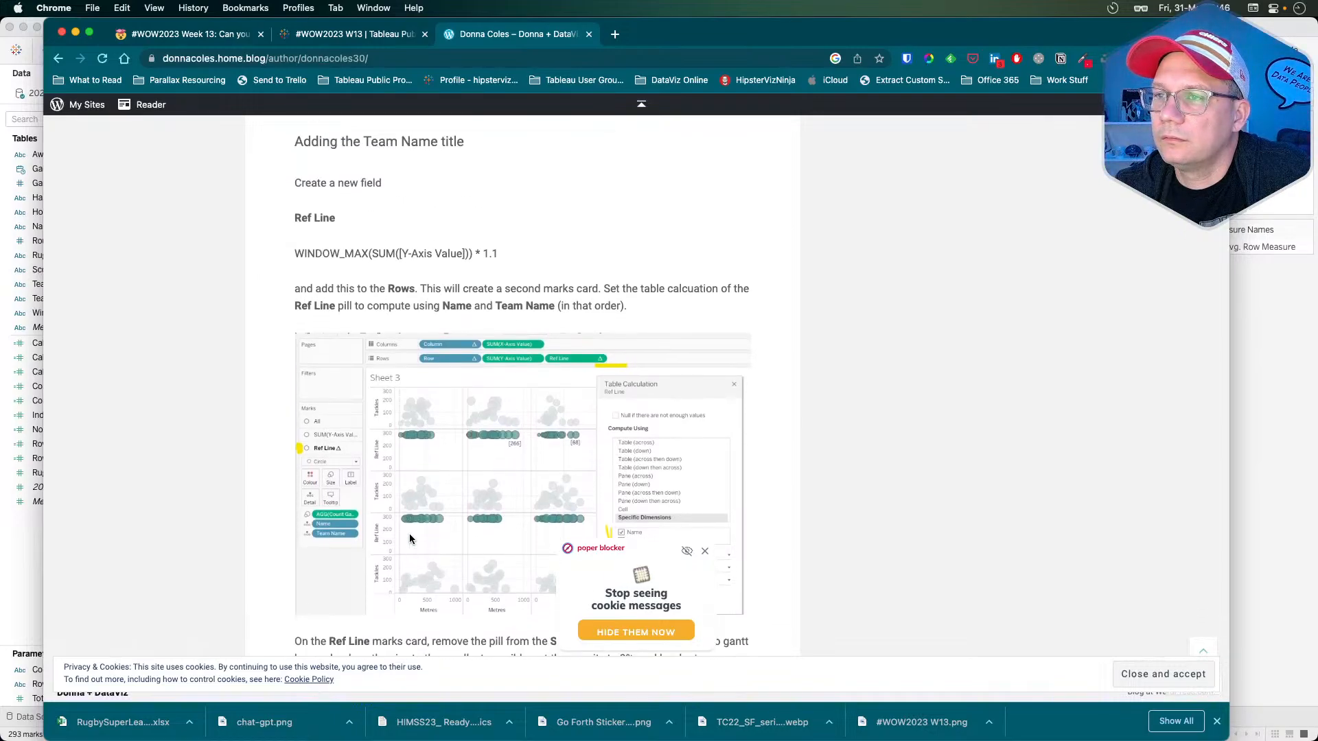
scroll(410, 539, "down", 3)
scroll(409, 534, "down", 3)
scroll(410, 535, "up", 6)
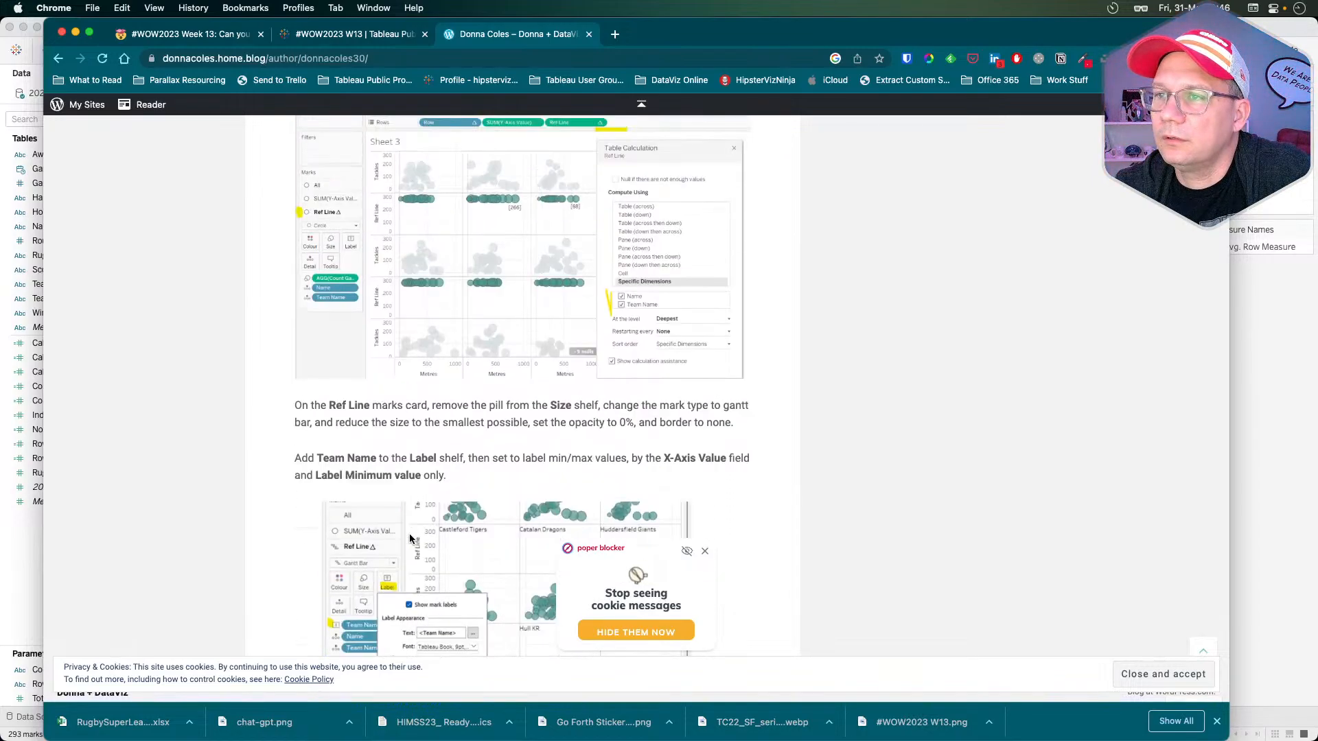
key("super+Tab")
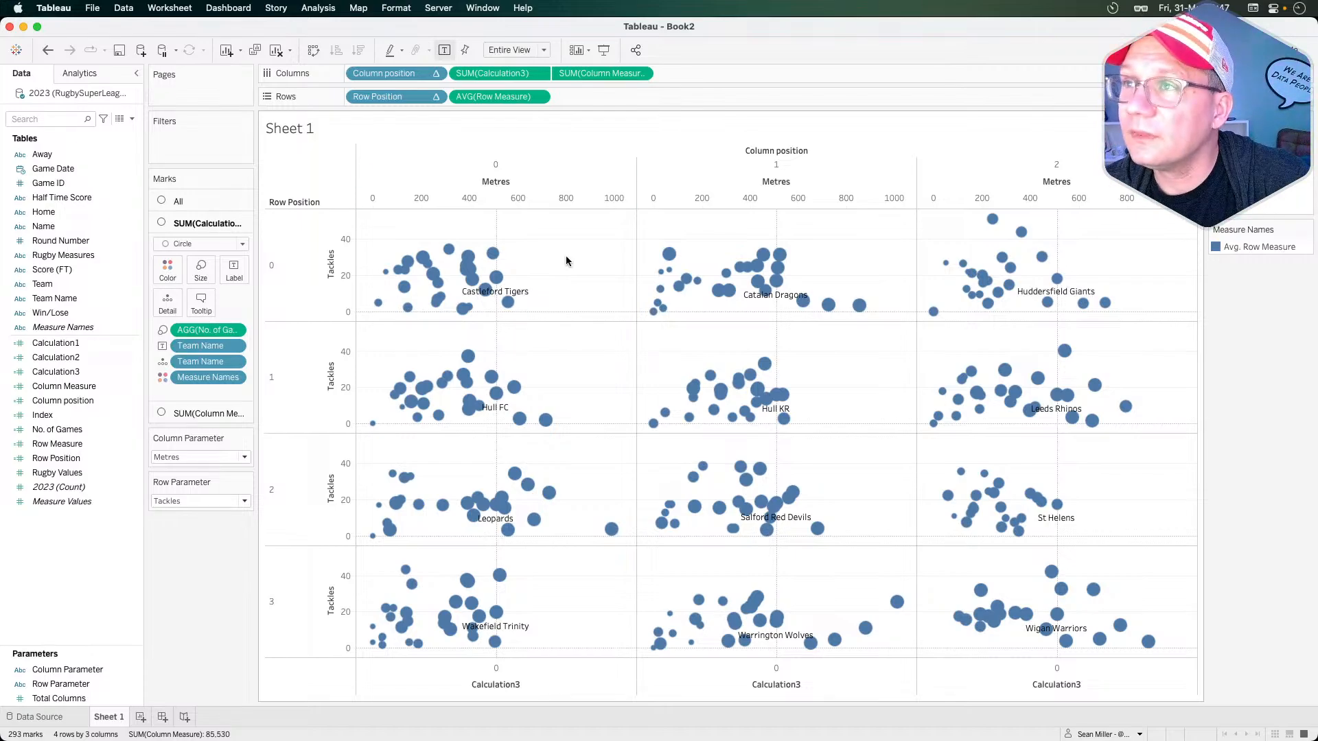
- Try removing Column Measure from Columns, and undo both the removal and the Team Name labelling
left_click_drag(602, 73, 226, 614)
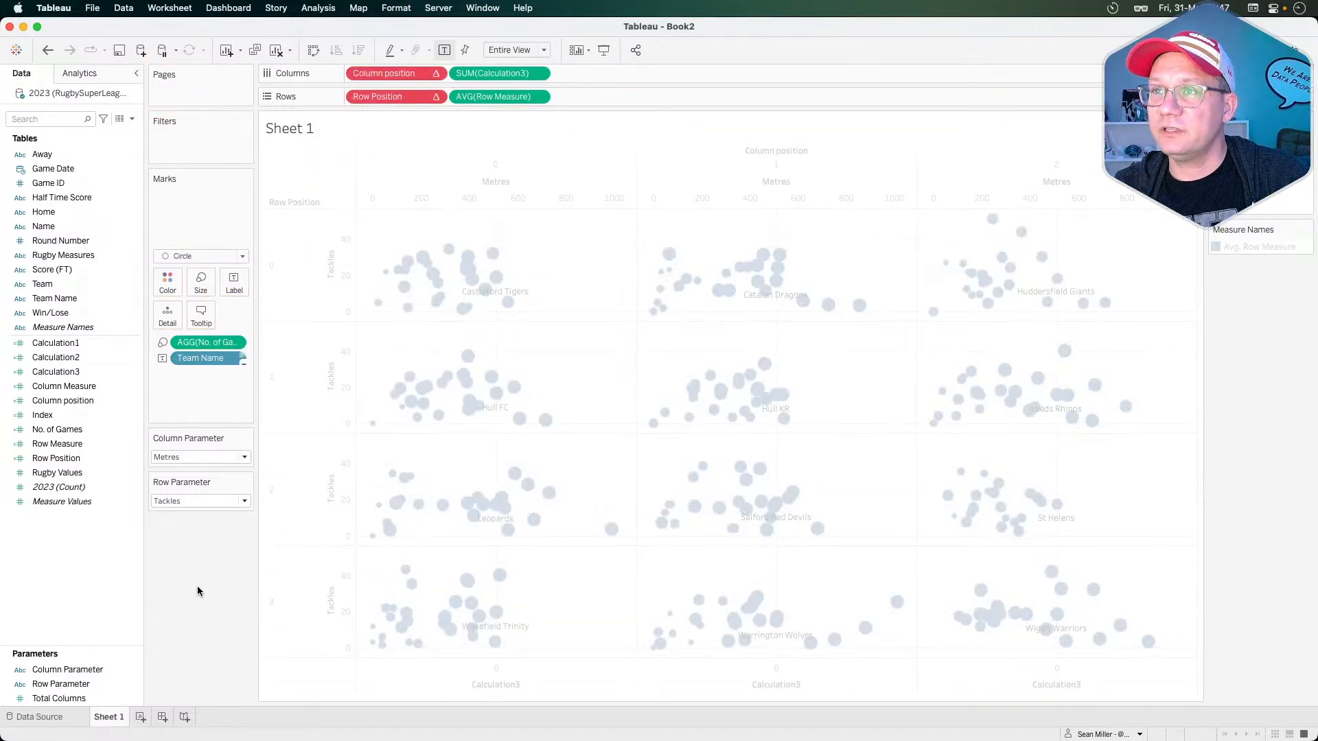
key("super+z")
key("super+z")
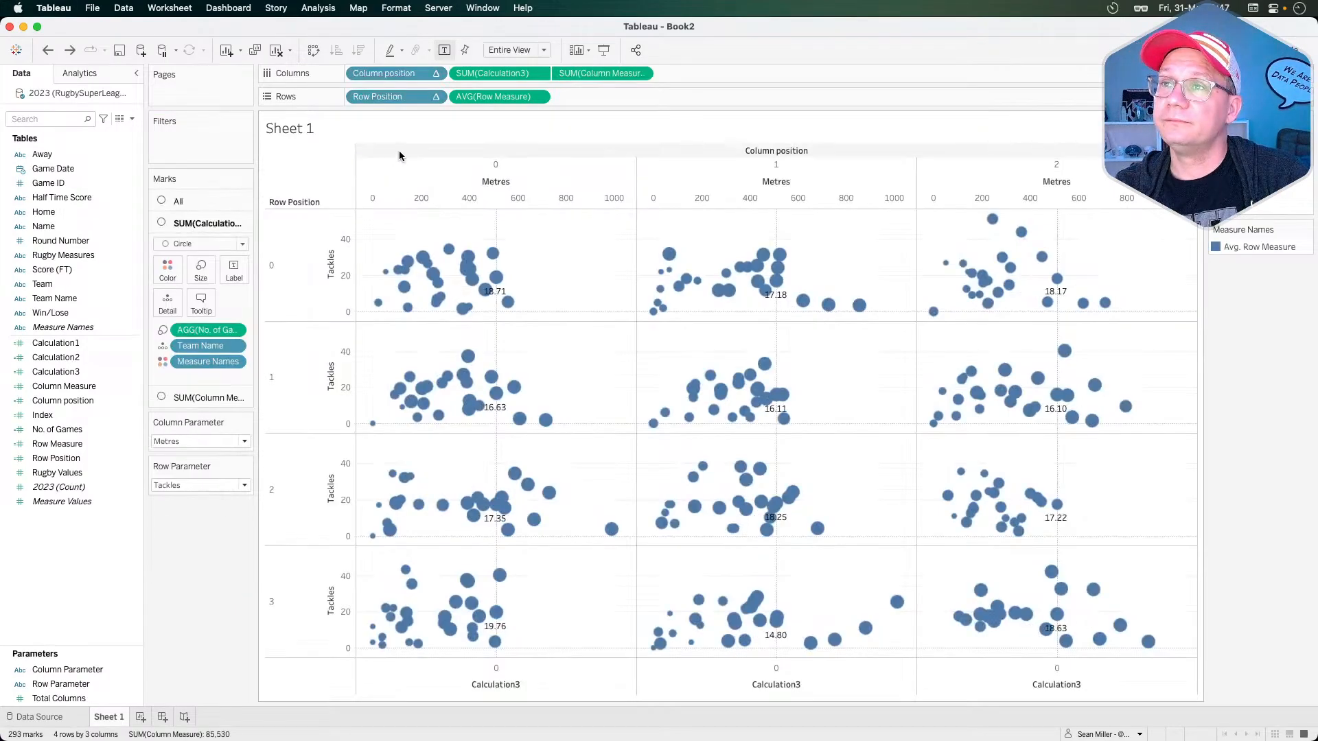
- Remove Calculation3 from Columns and delete the Calculation1, Calculation2 and Calculation3 fields from the data source
left_click_drag(483, 75, 216, 546)
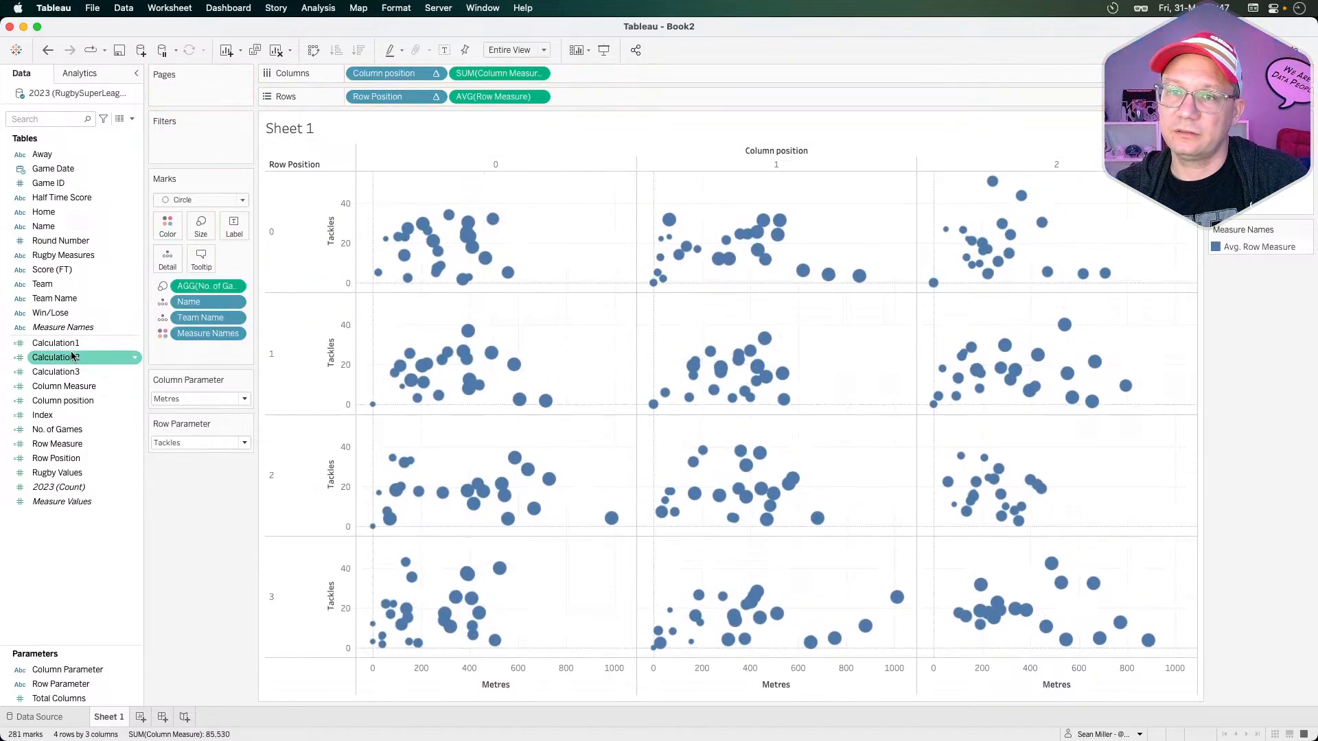
left_click(68, 343)
left_click(63, 374, "shift")
right_click(63, 378)
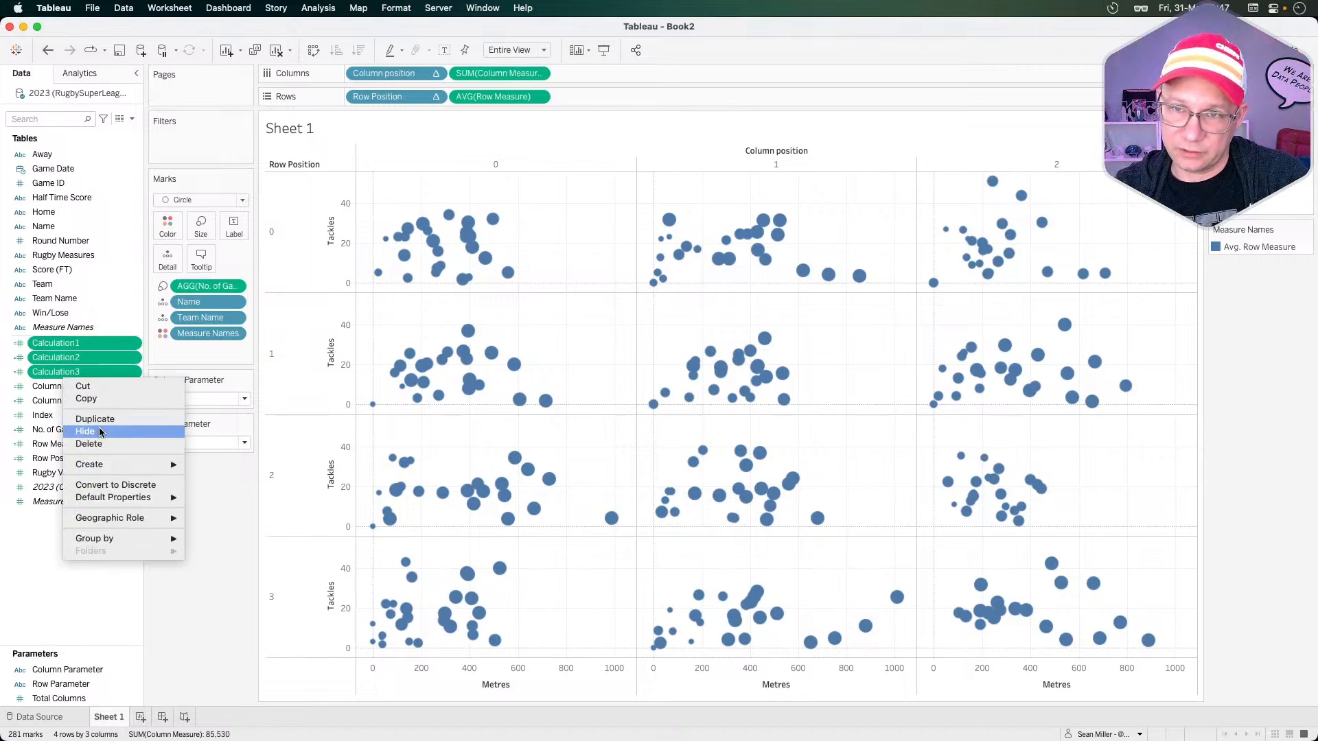
left_click(92, 443)
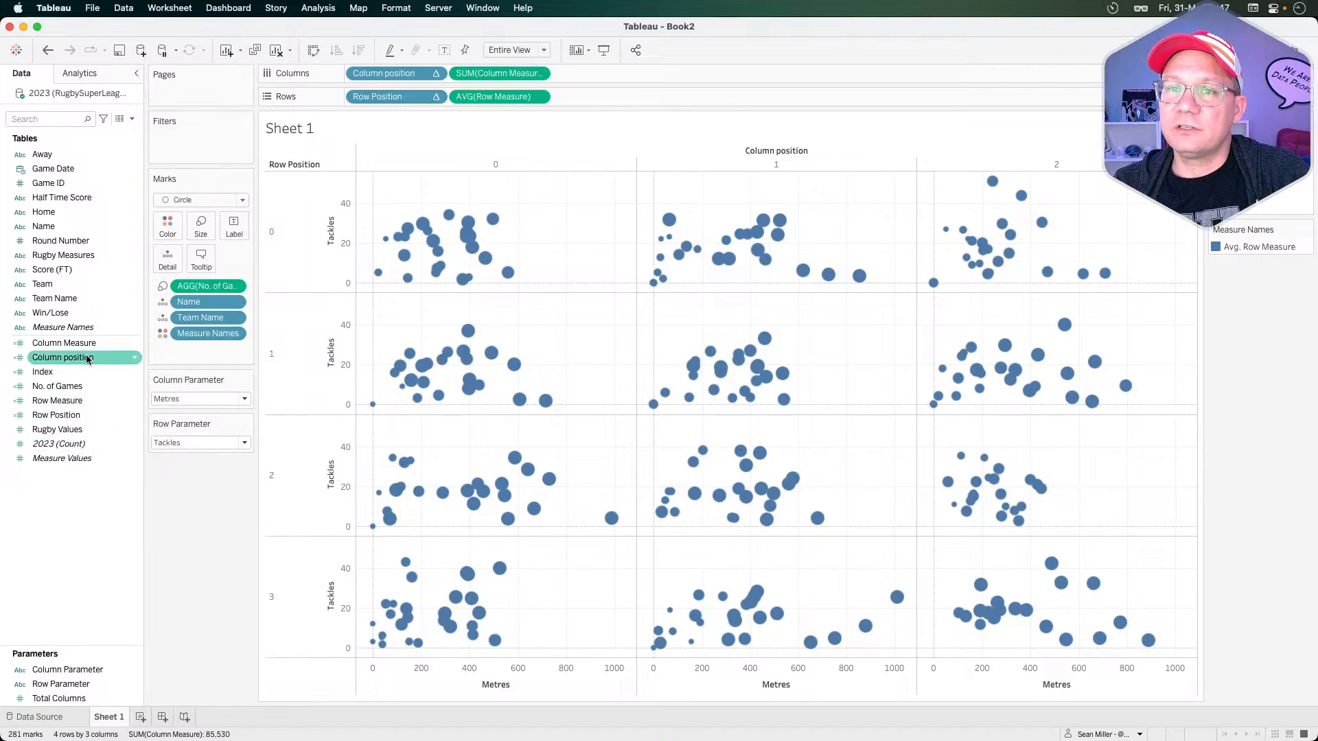
- Start a new calculated field whose formula begins with the WINDOW_MAX function
right_click(74, 525)
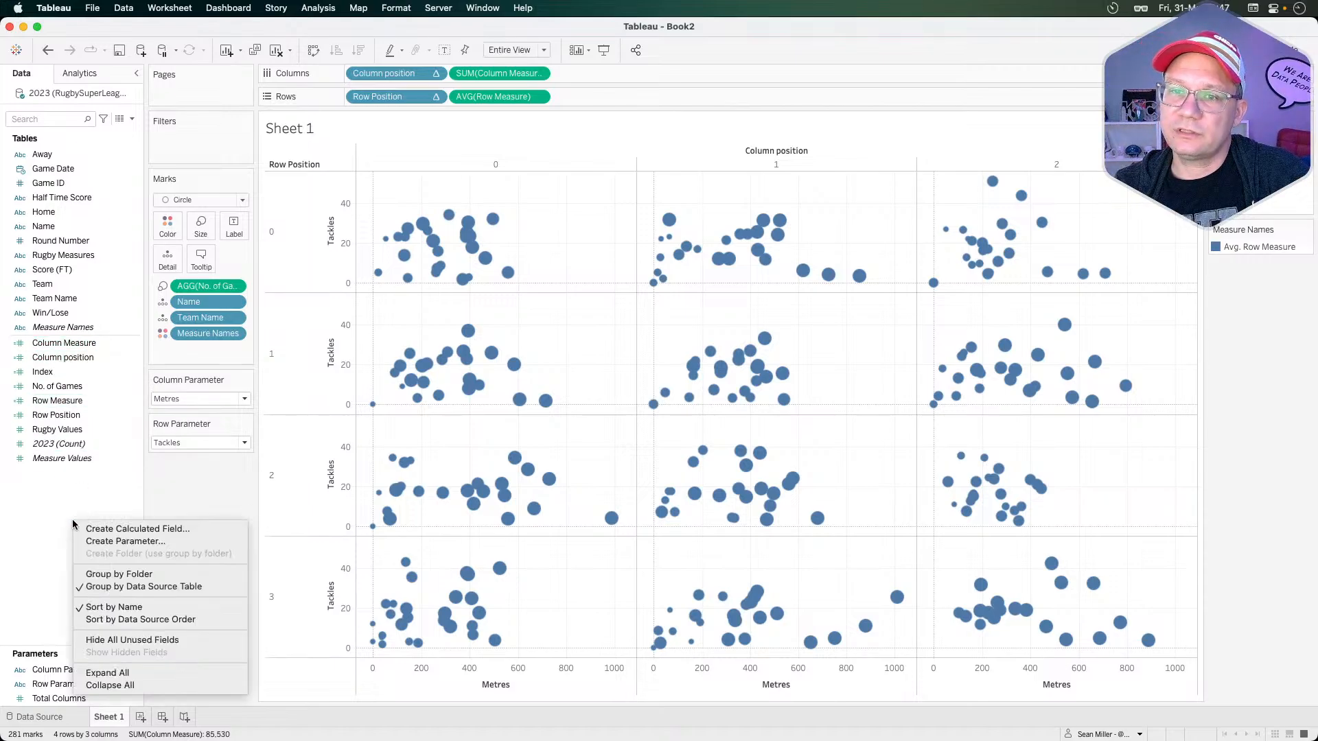
left_click(93, 529)
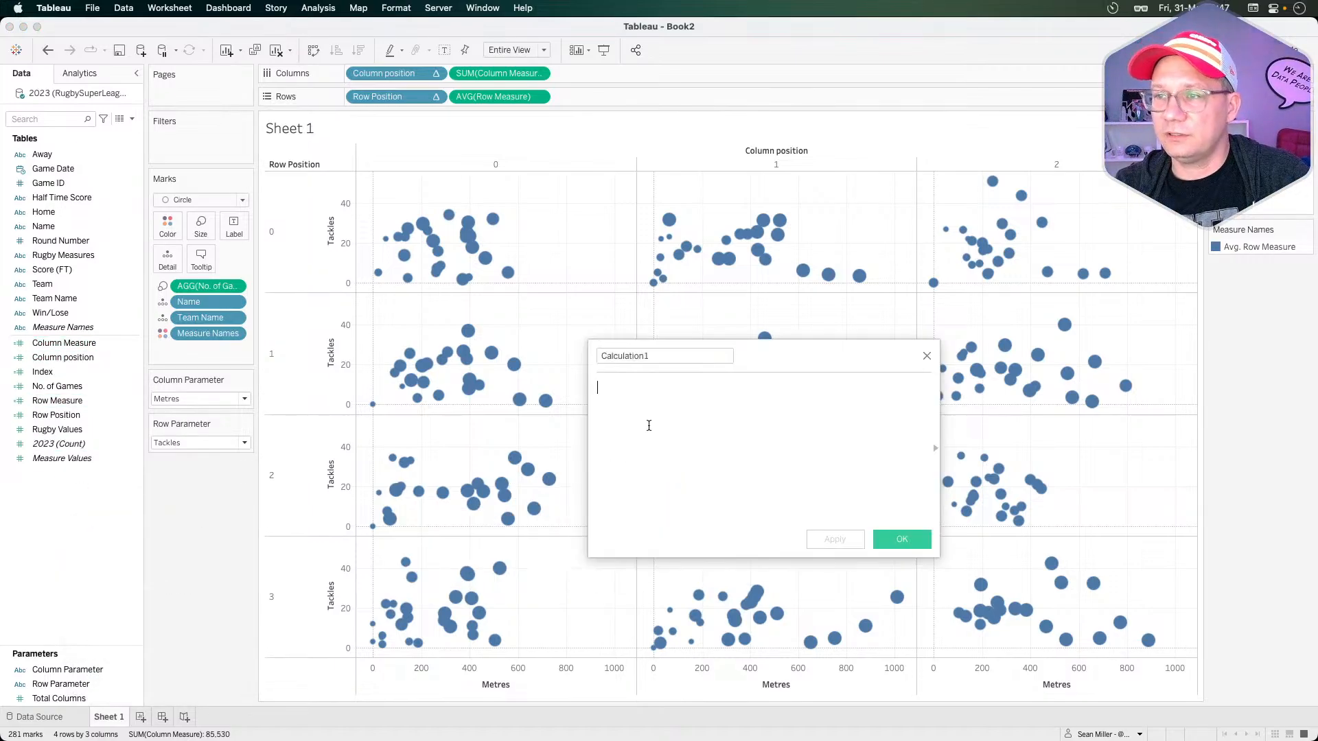
type("if")
key("BackSpace")
key("BackSpace")
key("BackSpace")
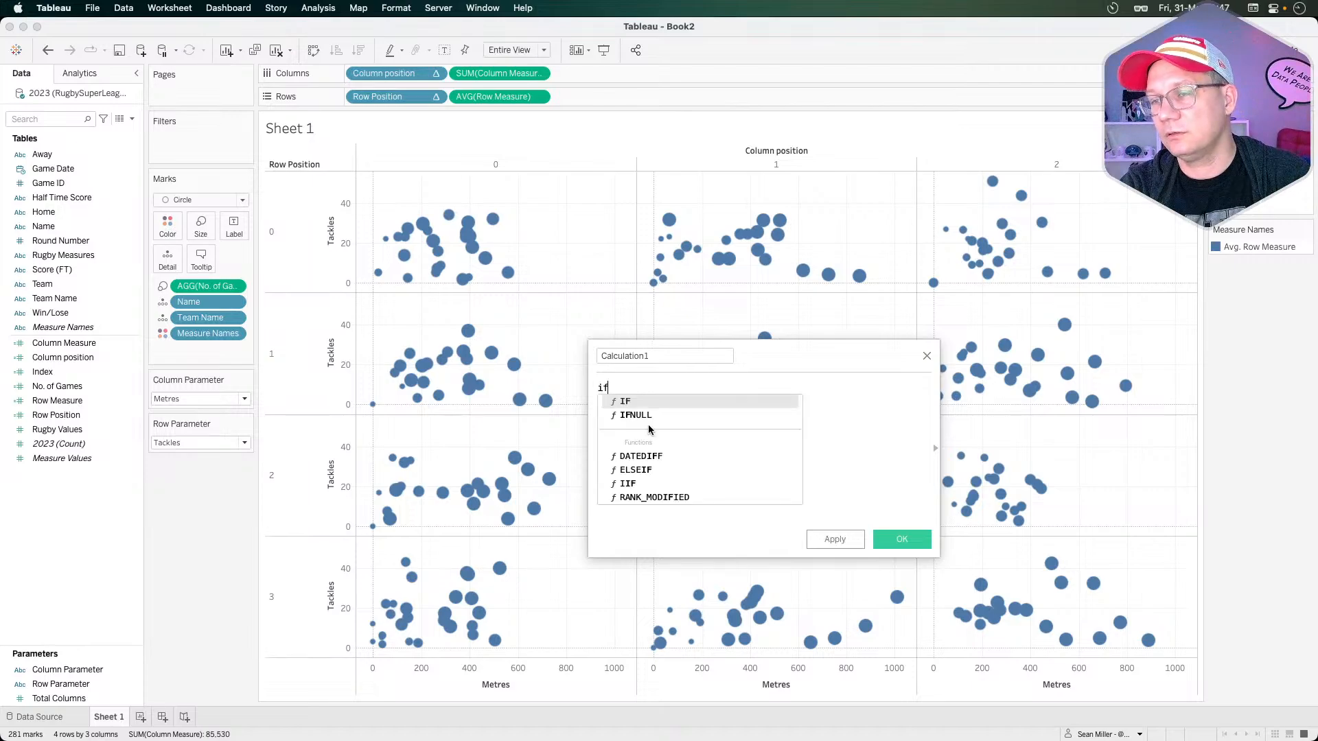
type("window")
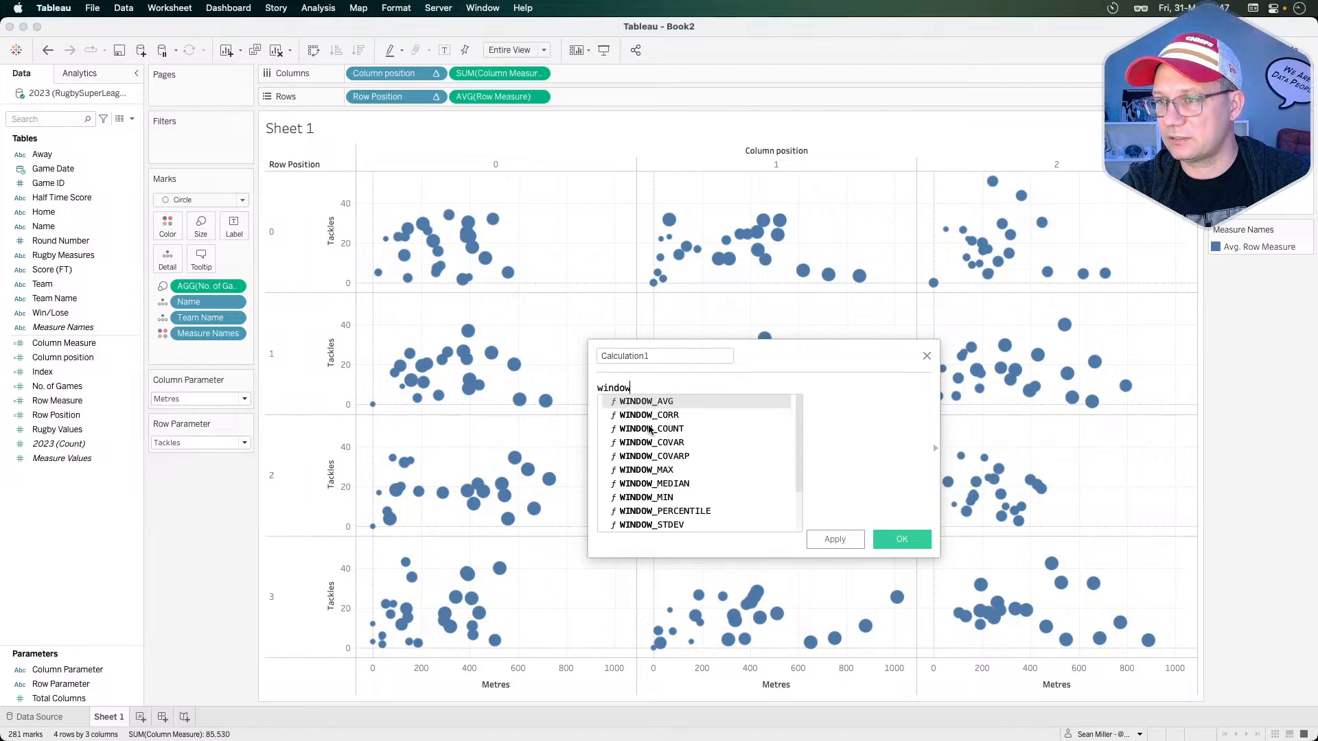
type("_+")
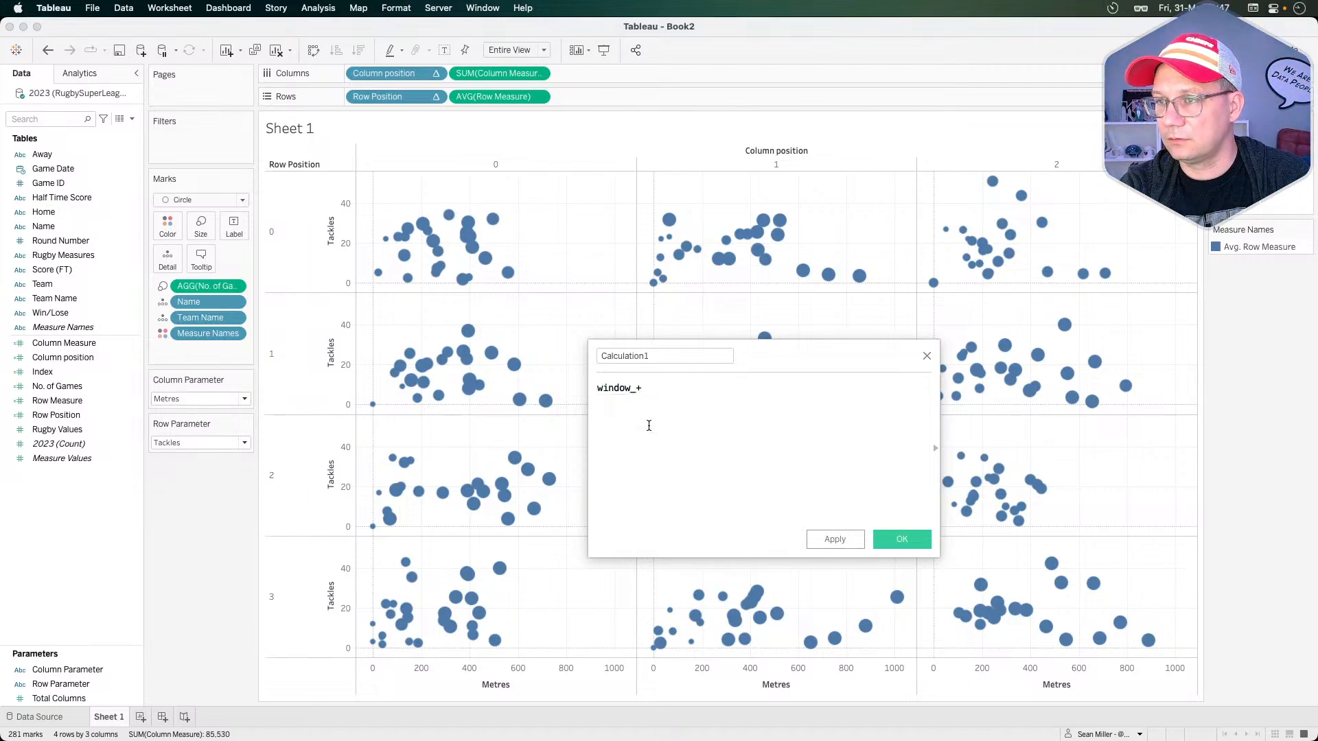
key("BackSpace")
type("max")
key("super+Tab")
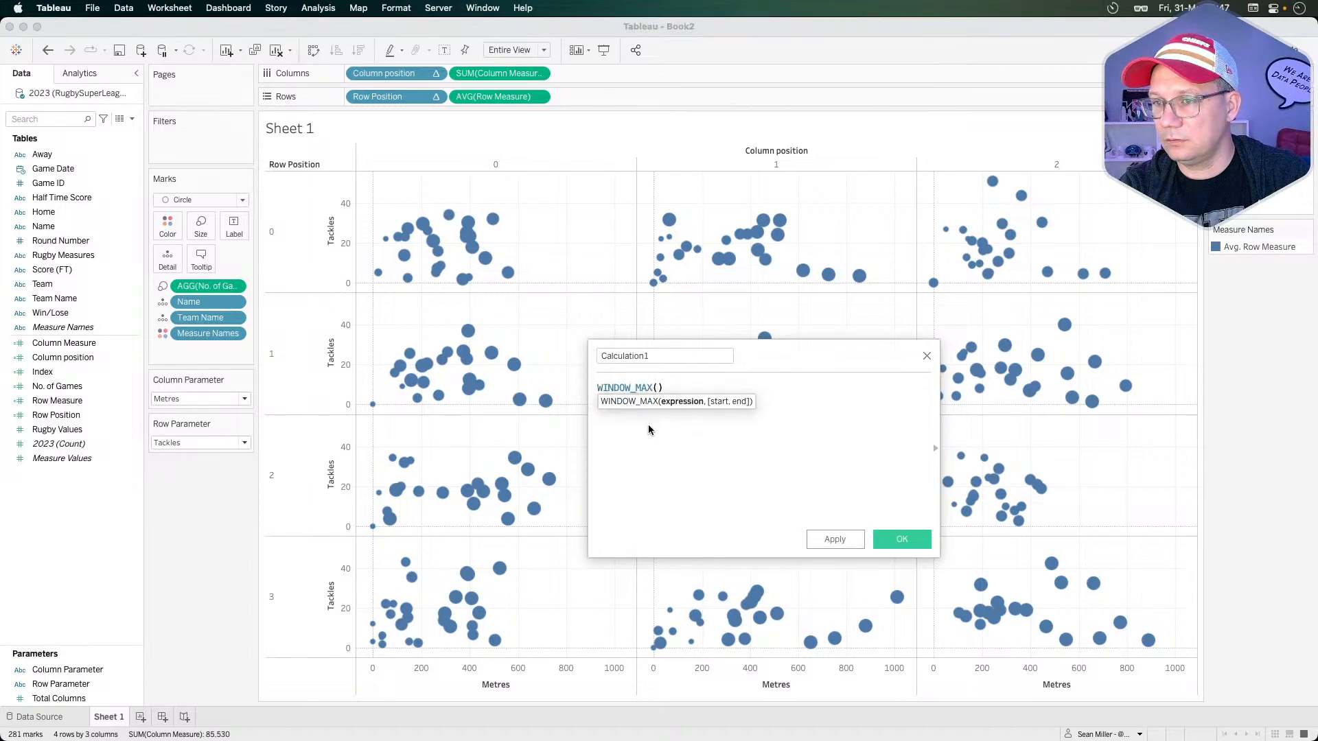
key("super+Tab")
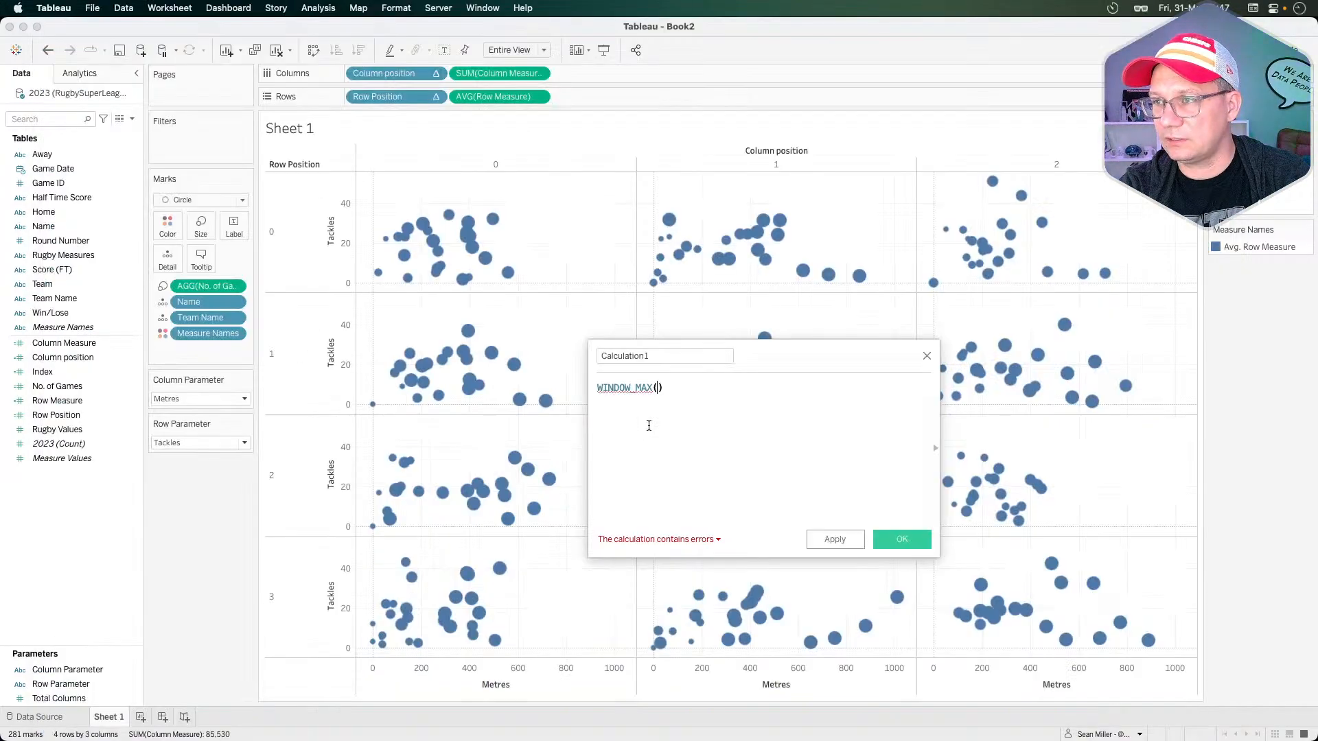
- Complete the formula as WINDOW_MAX(SUM([Column Measure]))*1.1 and save the calculated field
type("SUM(")
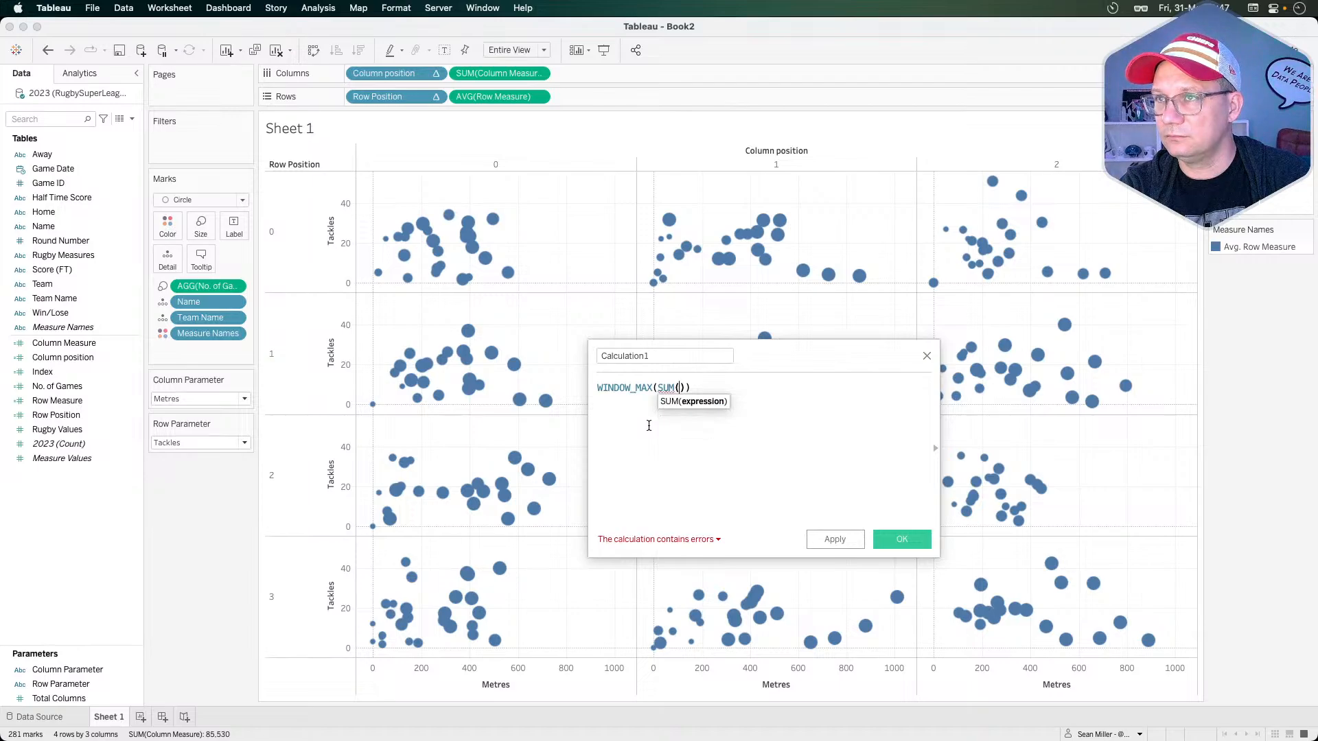
type("co")
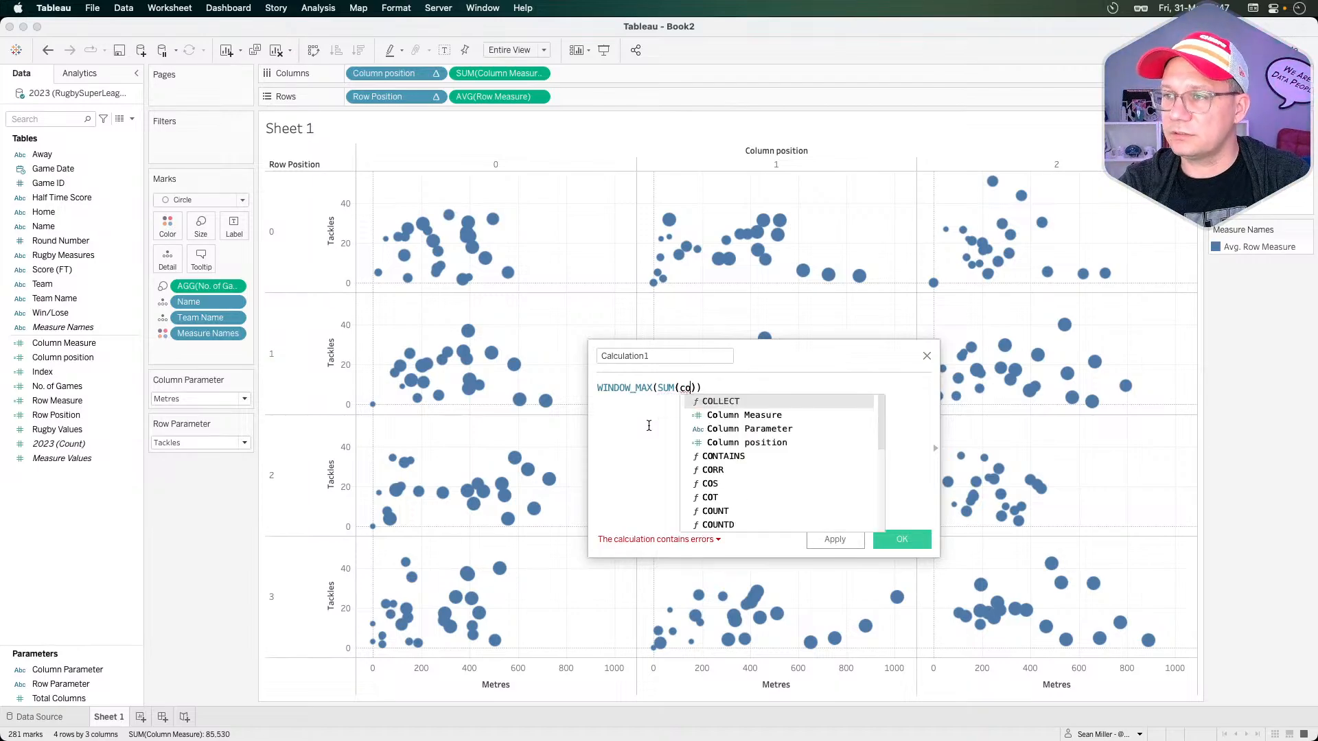
key("Down")
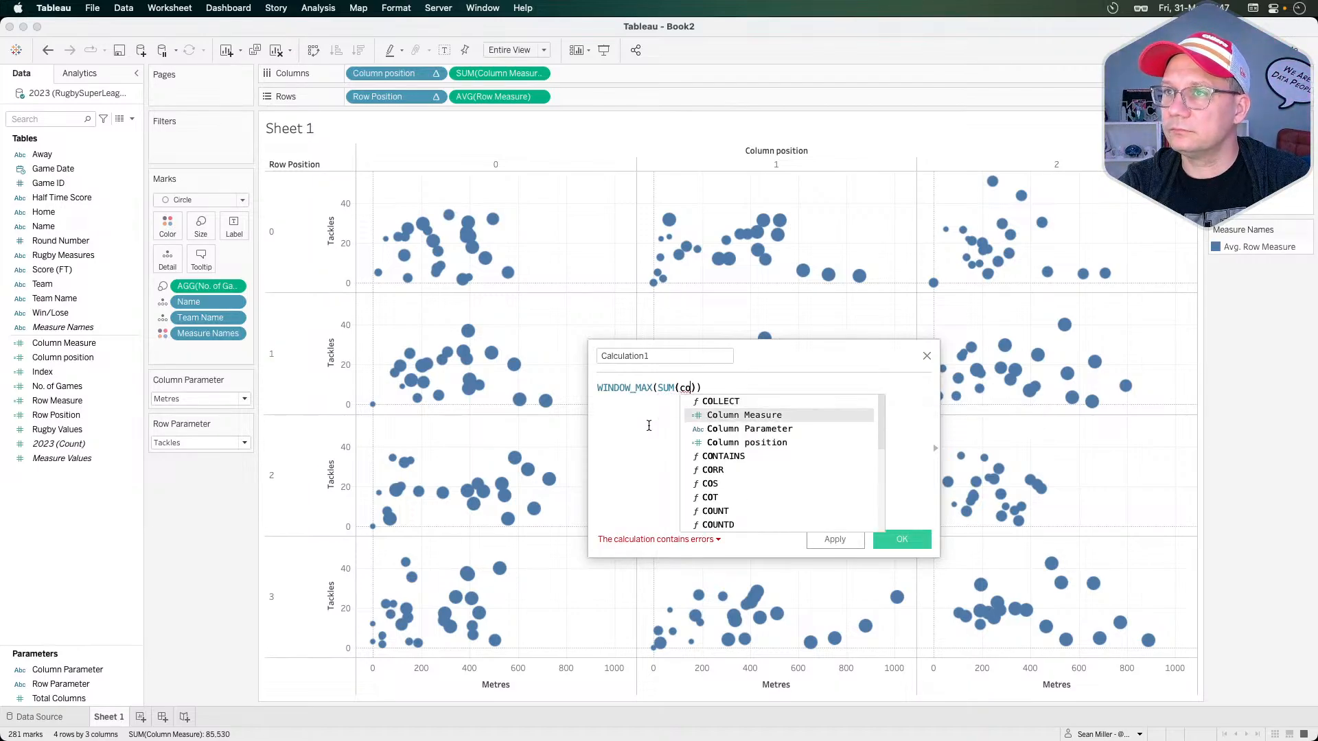
key("Return")
key("Right")
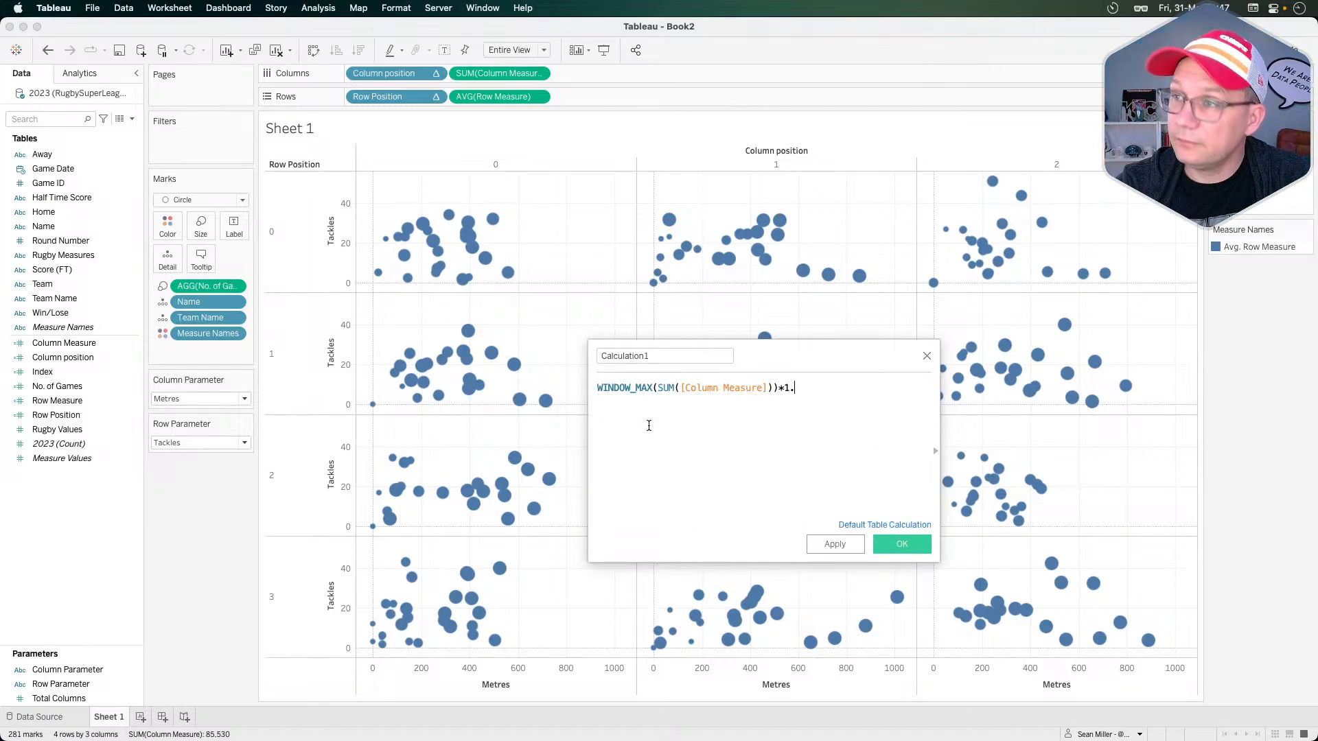
left_click(901, 548)
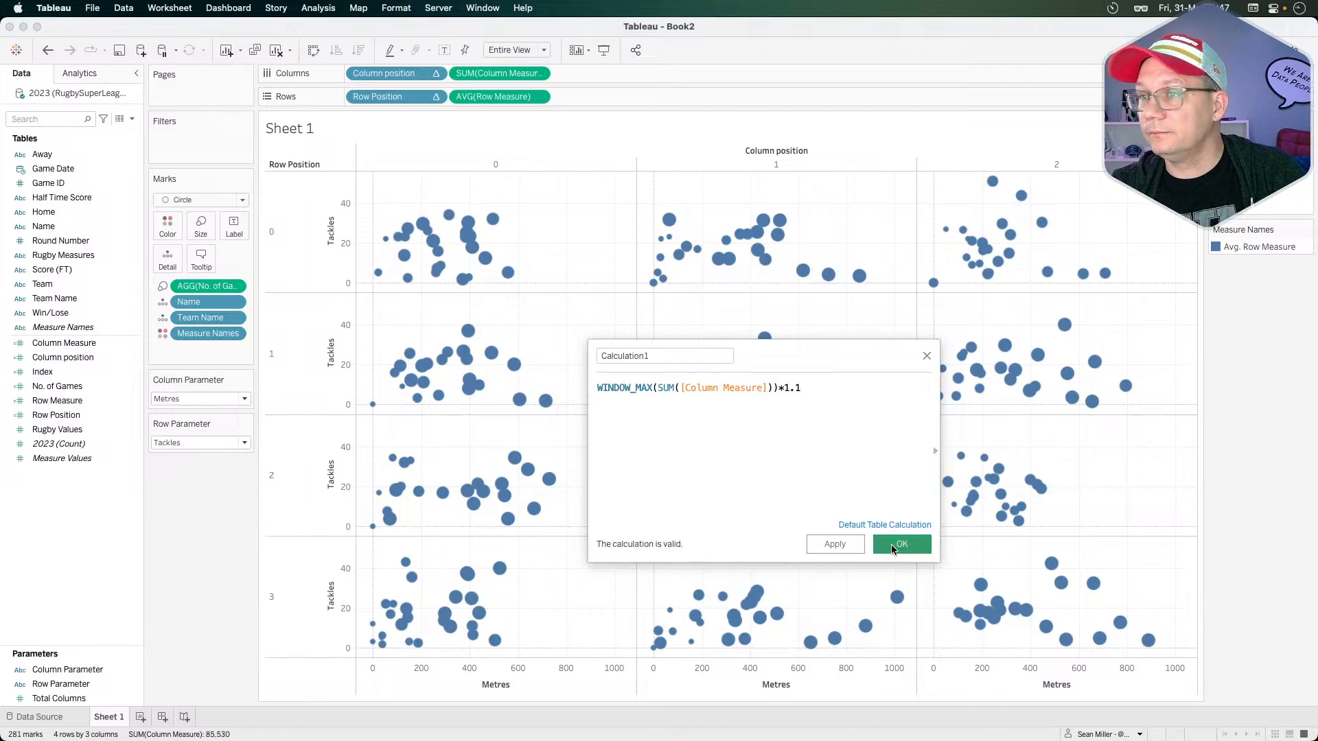
- Place Calculation1 on Rows after AVG(Row Measure), with its table calculation computed using the specific dimensions Name and Team Name
left_click_drag(87, 349, 652, 78)
left_click(644, 75)
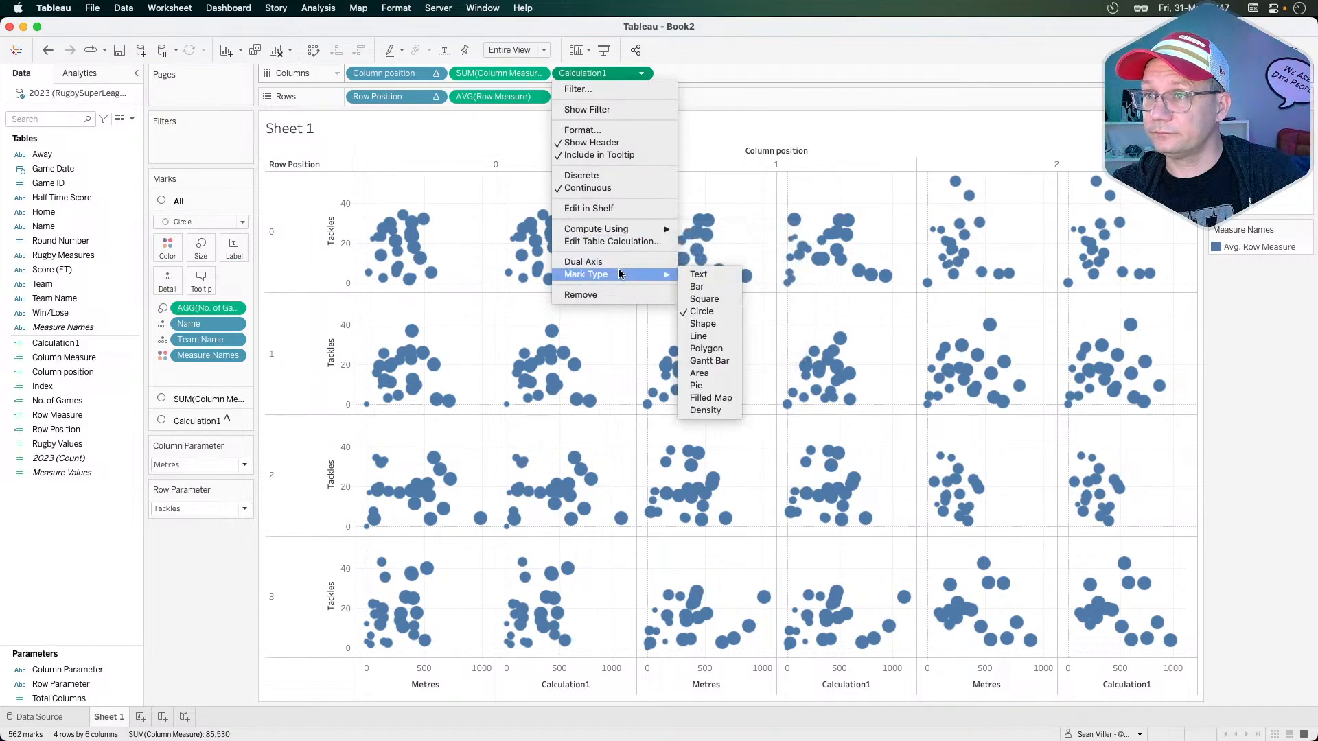
left_click(612, 241)
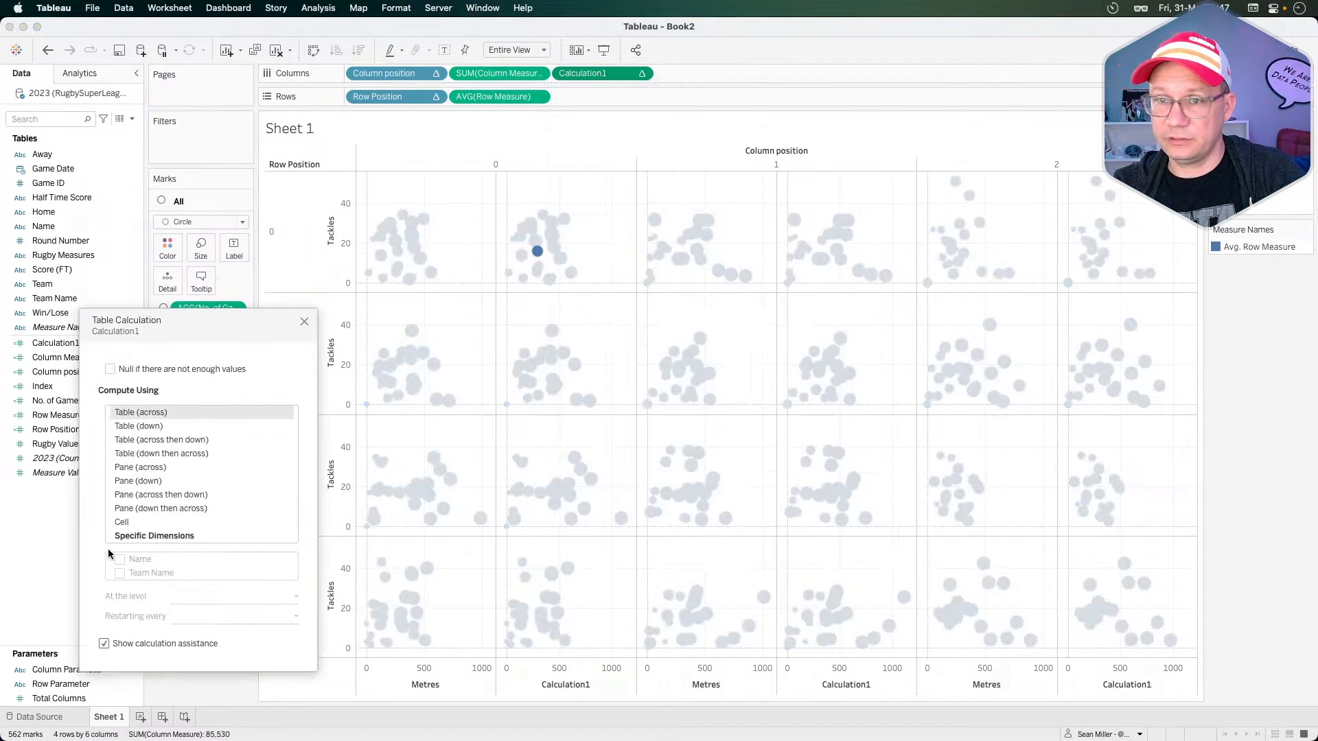
left_click(123, 536)
left_click(121, 574)
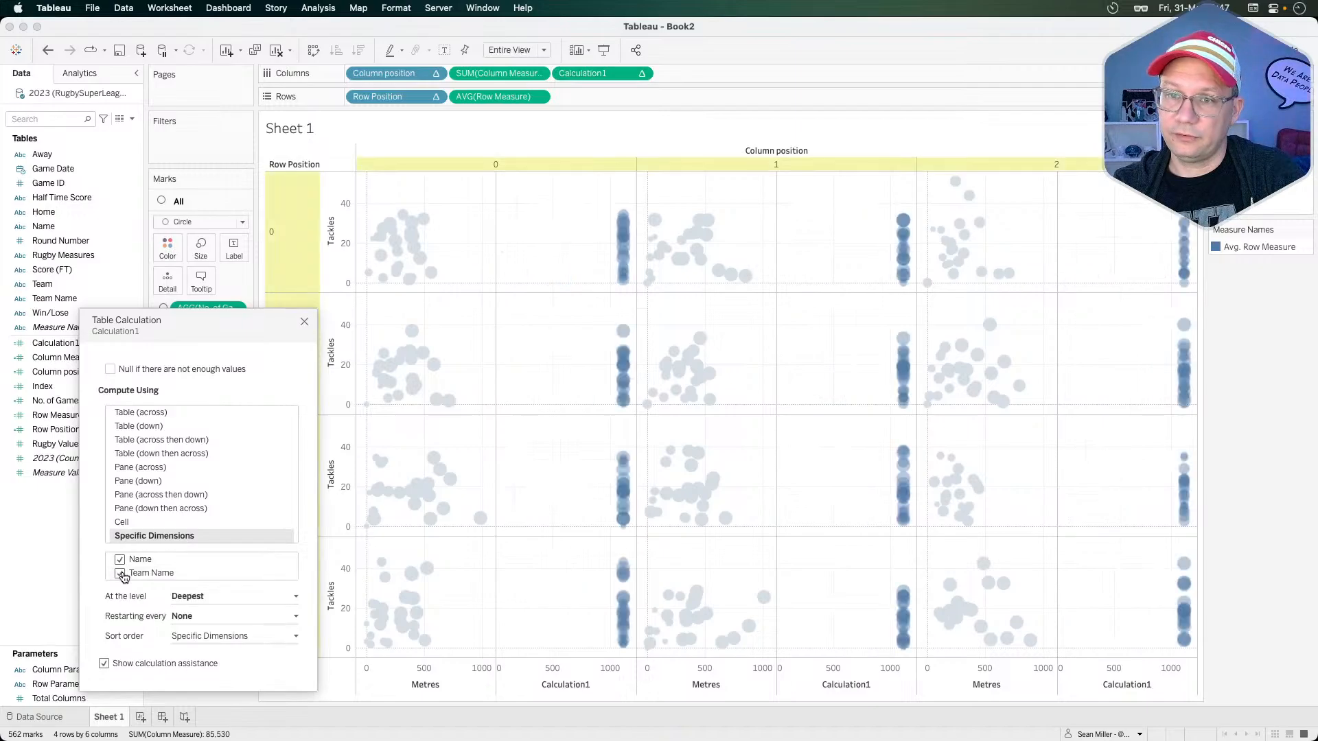
left_click_drag(583, 73, 597, 99)
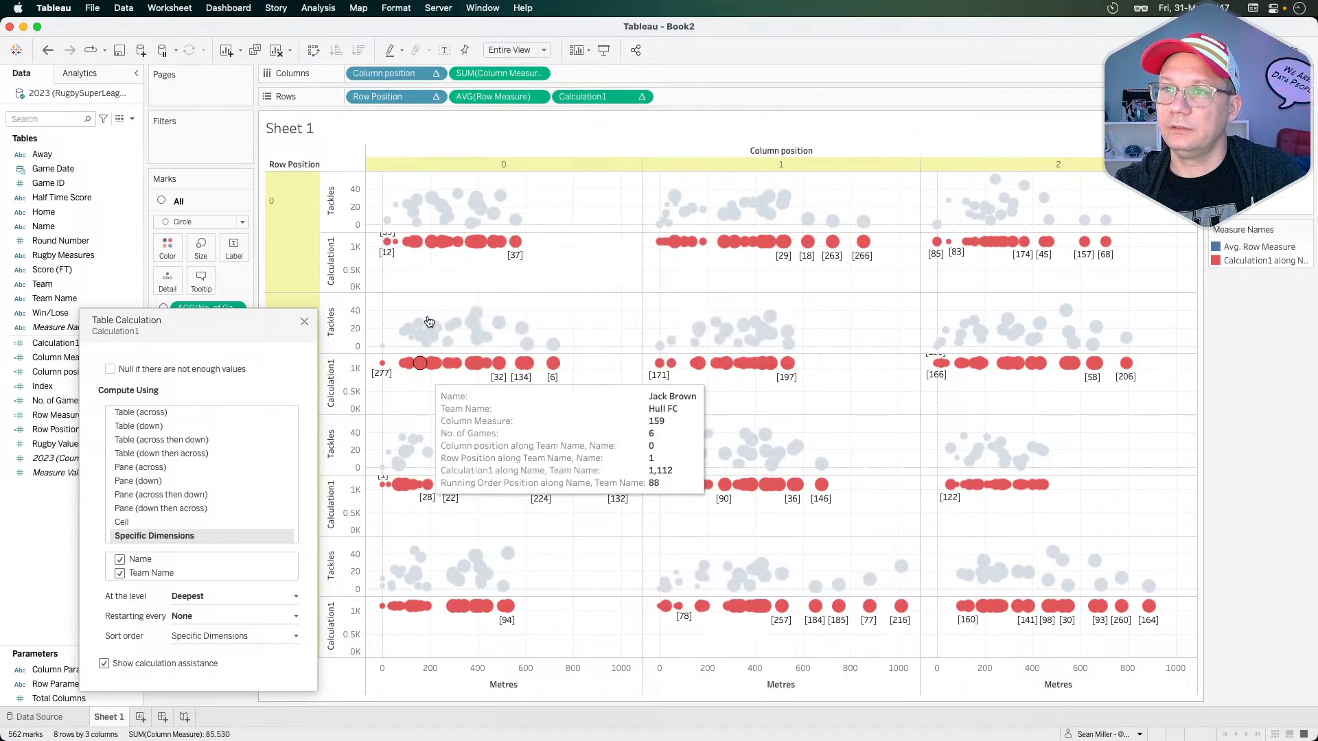
left_click(304, 323)
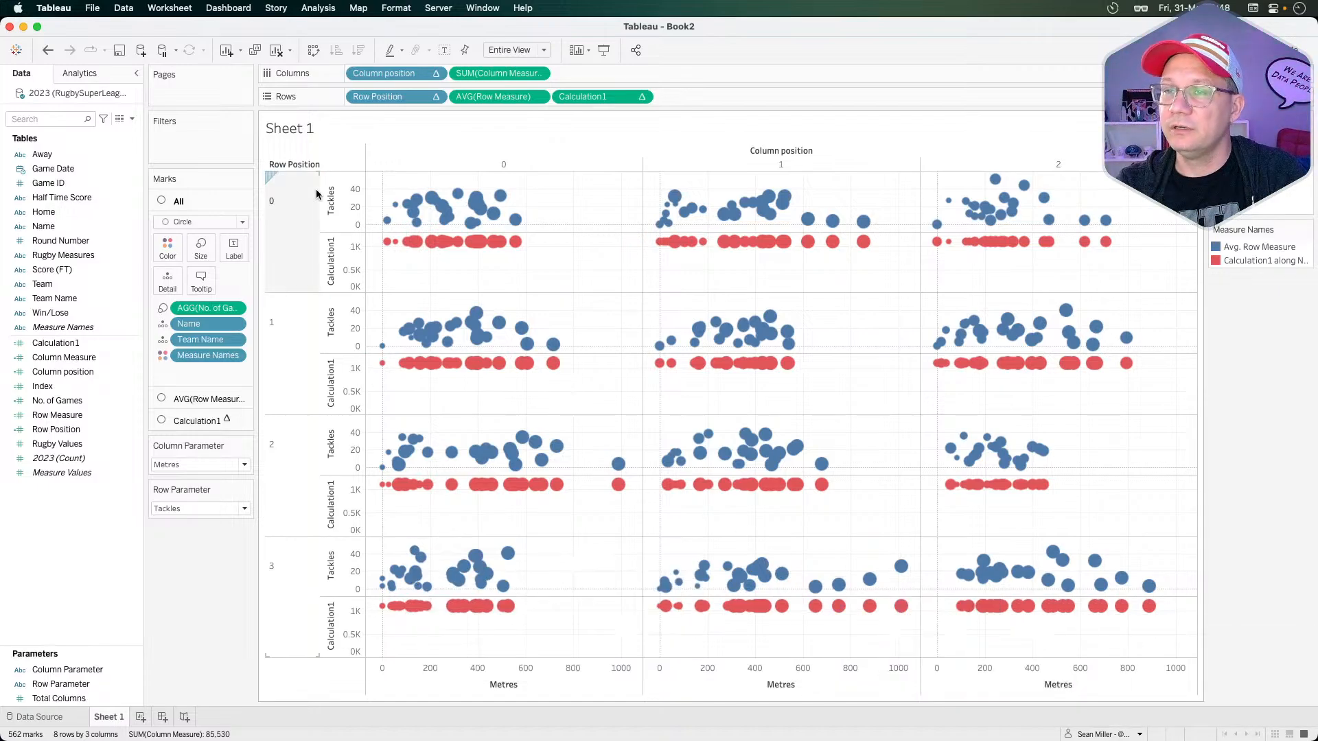
left_click(234, 249)
left_click(237, 252)
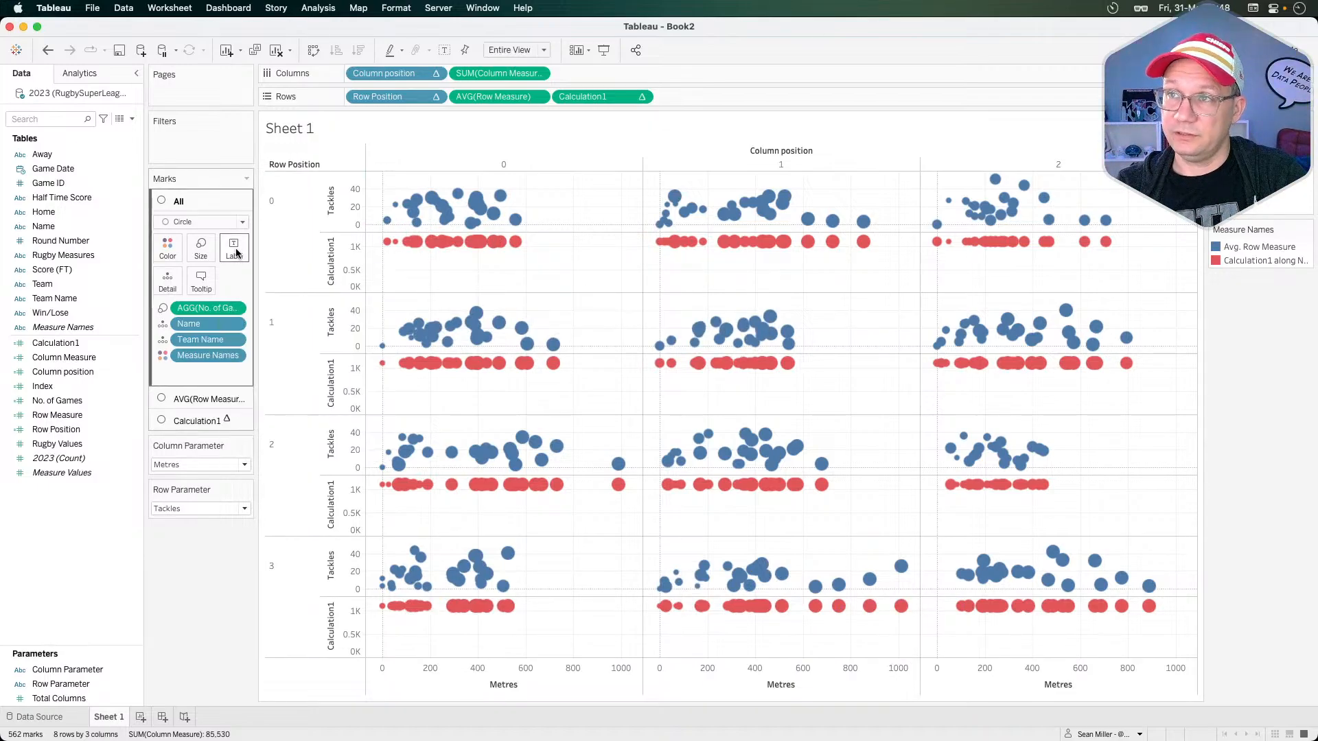
left_click(232, 255)
left_click(232, 256)
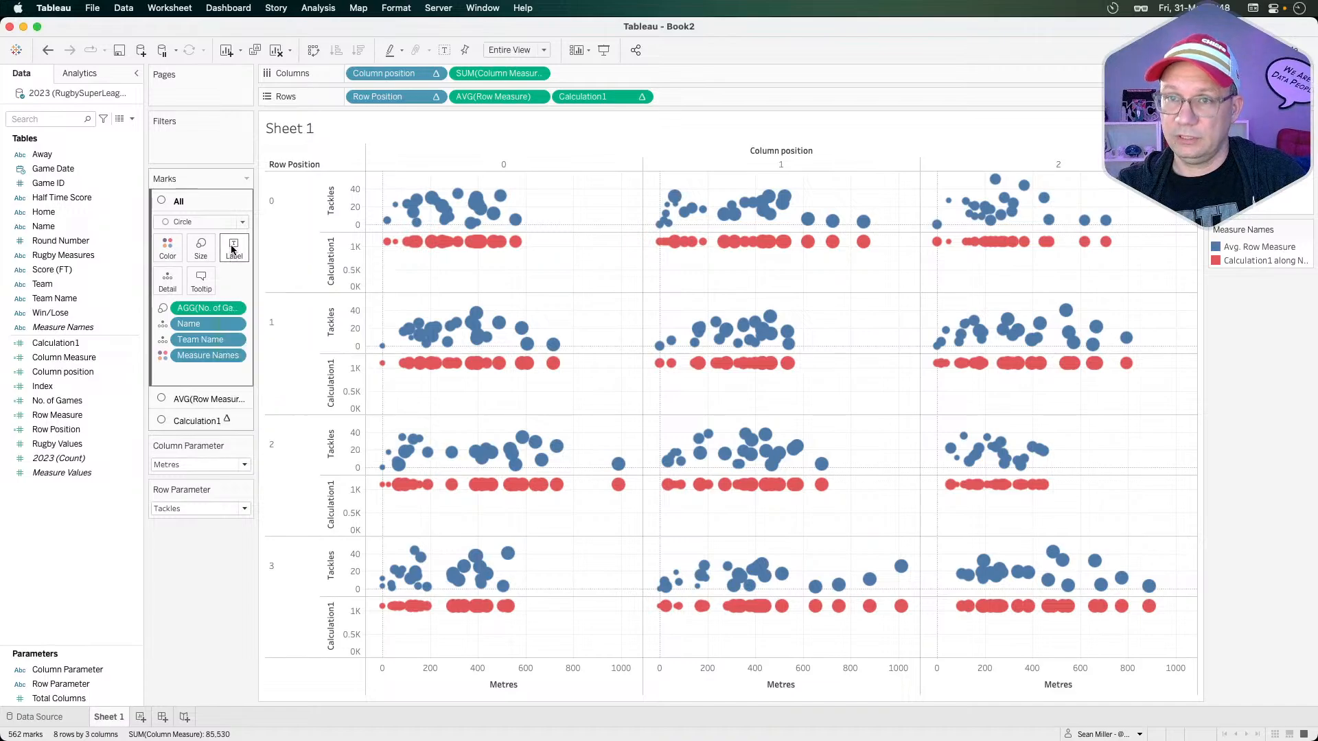
- Create a calculated field based on Calculation1 with the formula window_min([Calculation1])
right_click(62, 350)
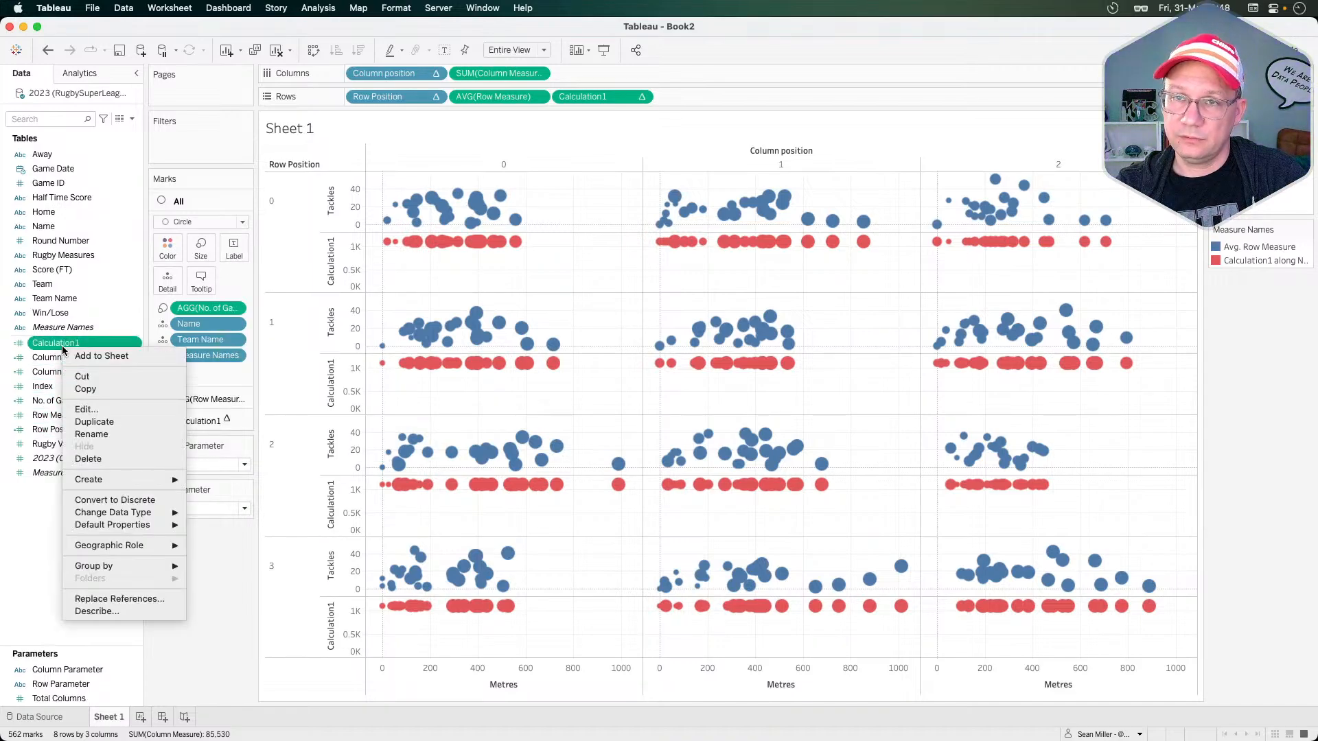
mouse_move(144, 484)
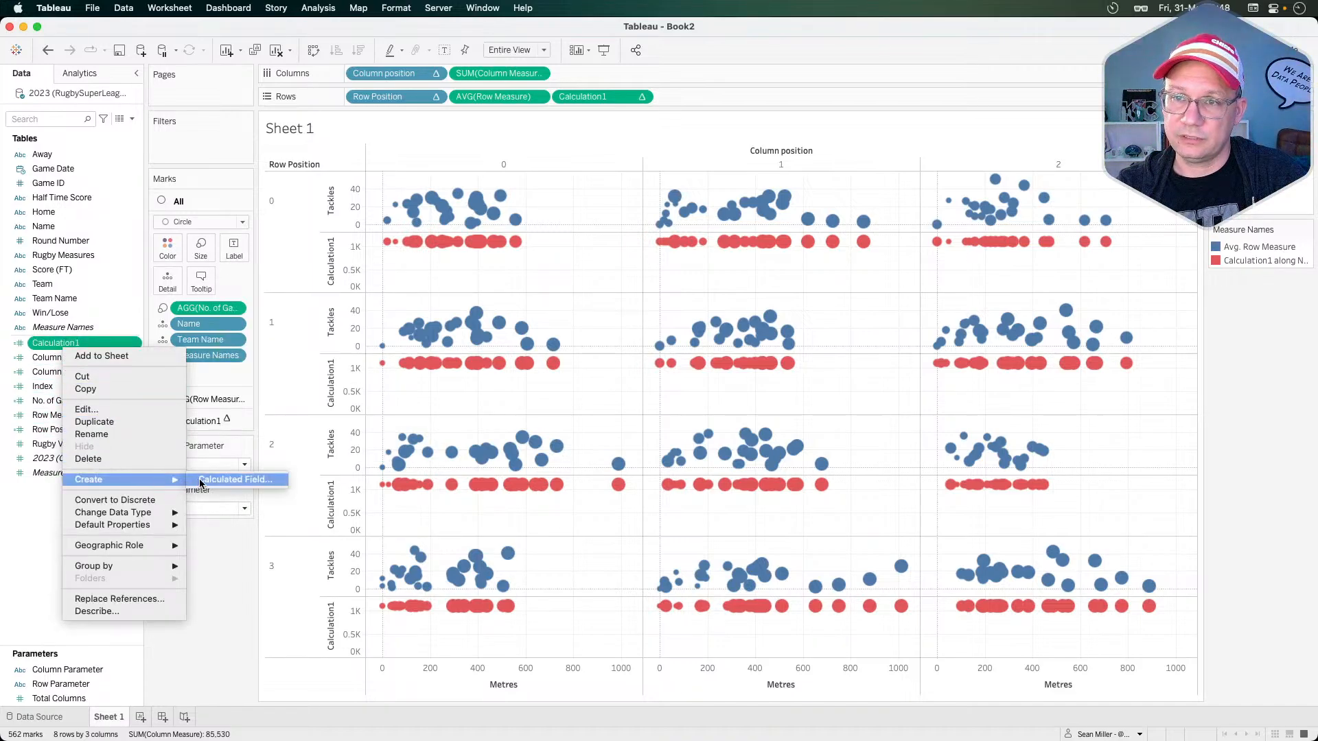
left_click(227, 479)
left_click(598, 387)
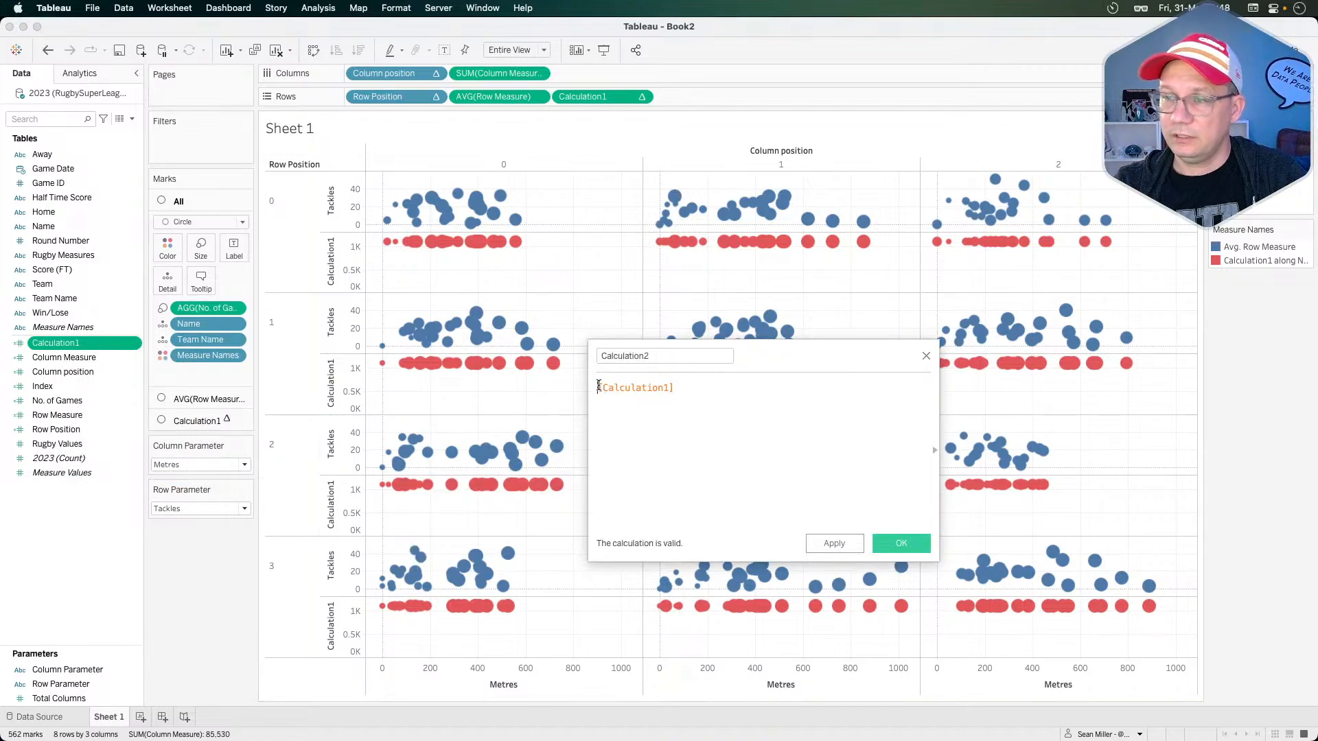
type("window")
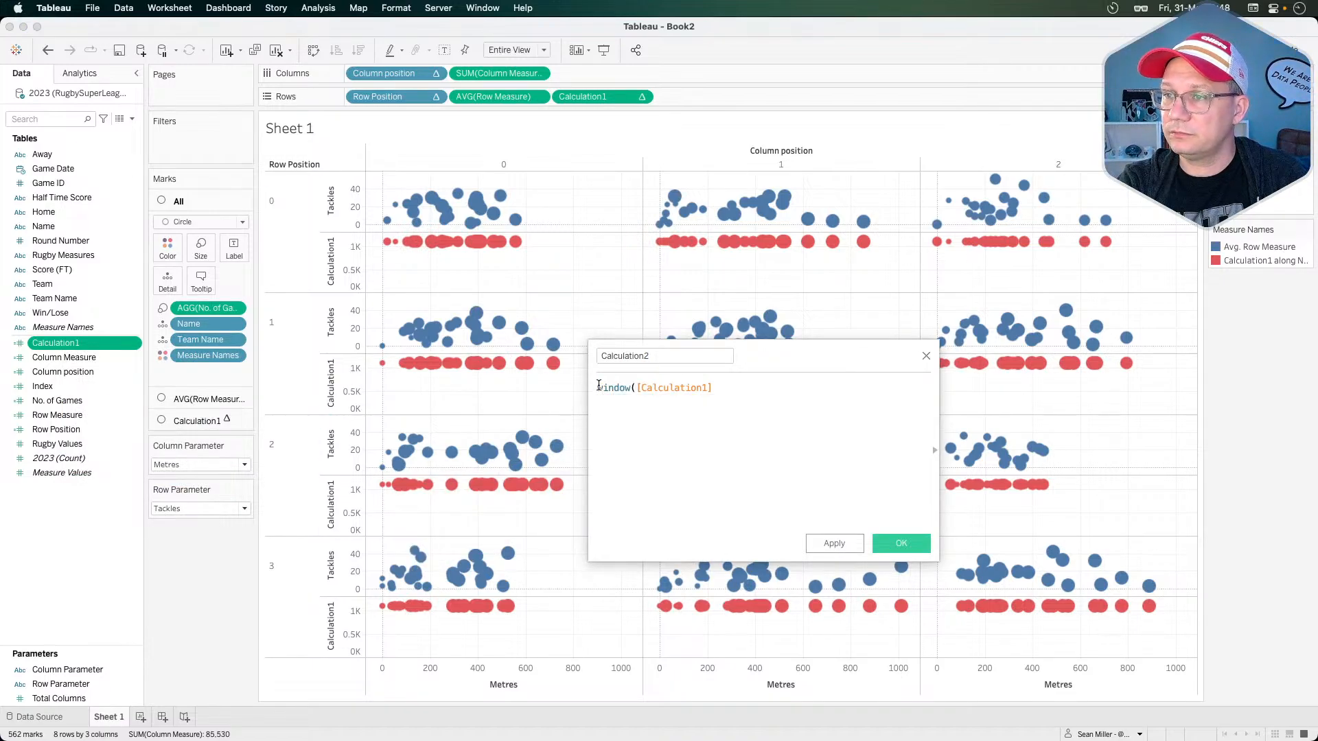
type("_min(")
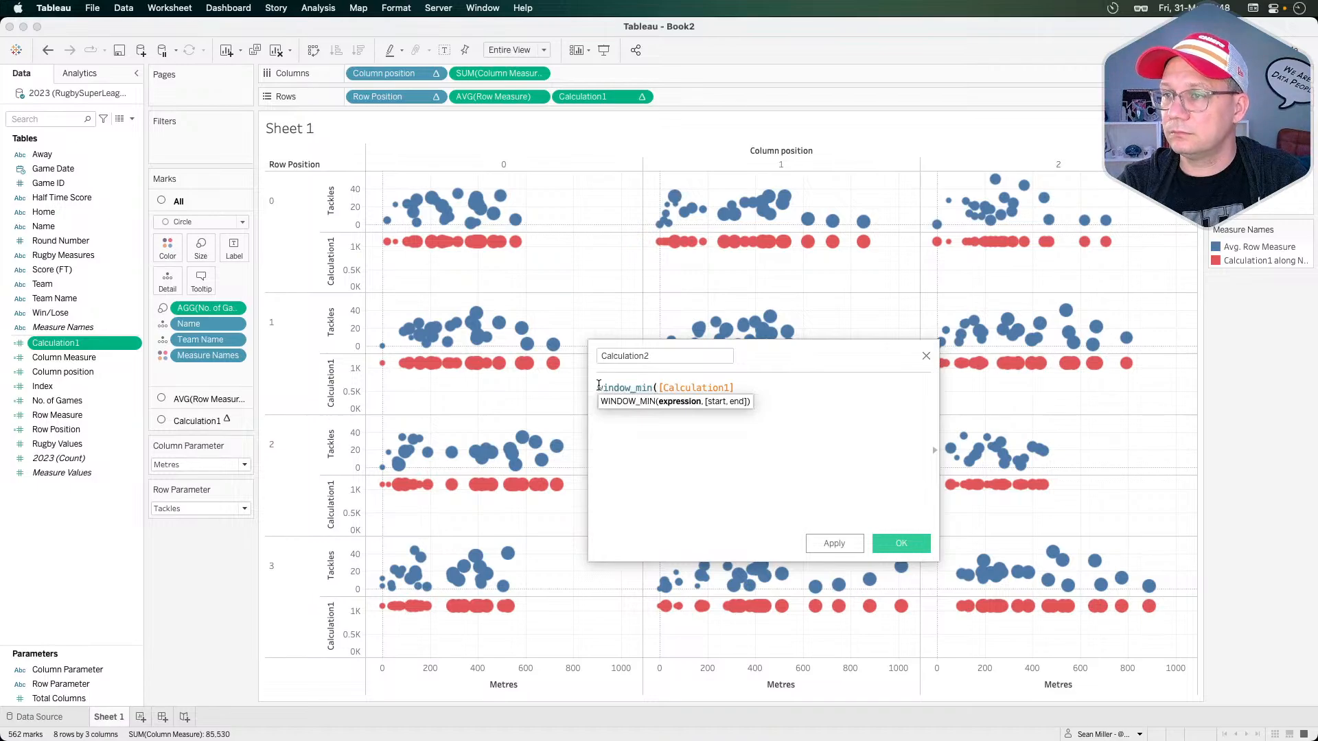
key("End")
type(")")
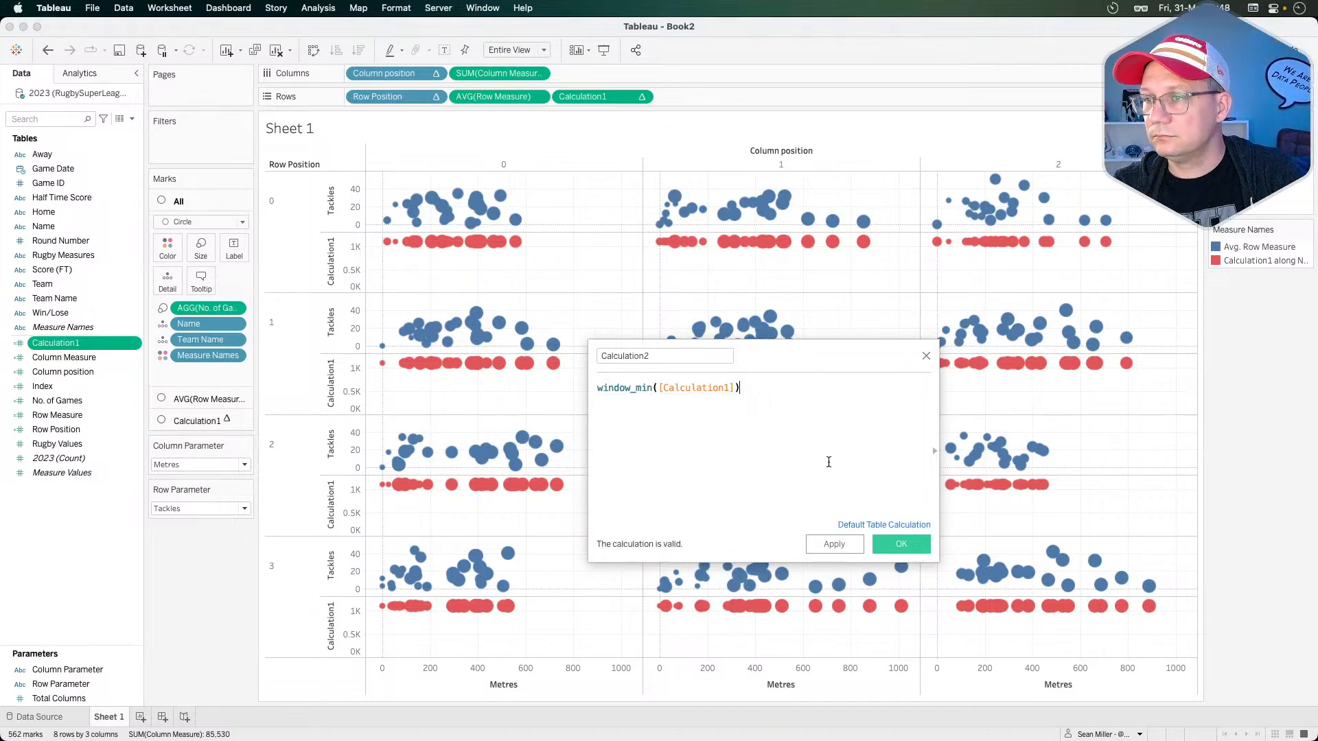
left_click(900, 544)
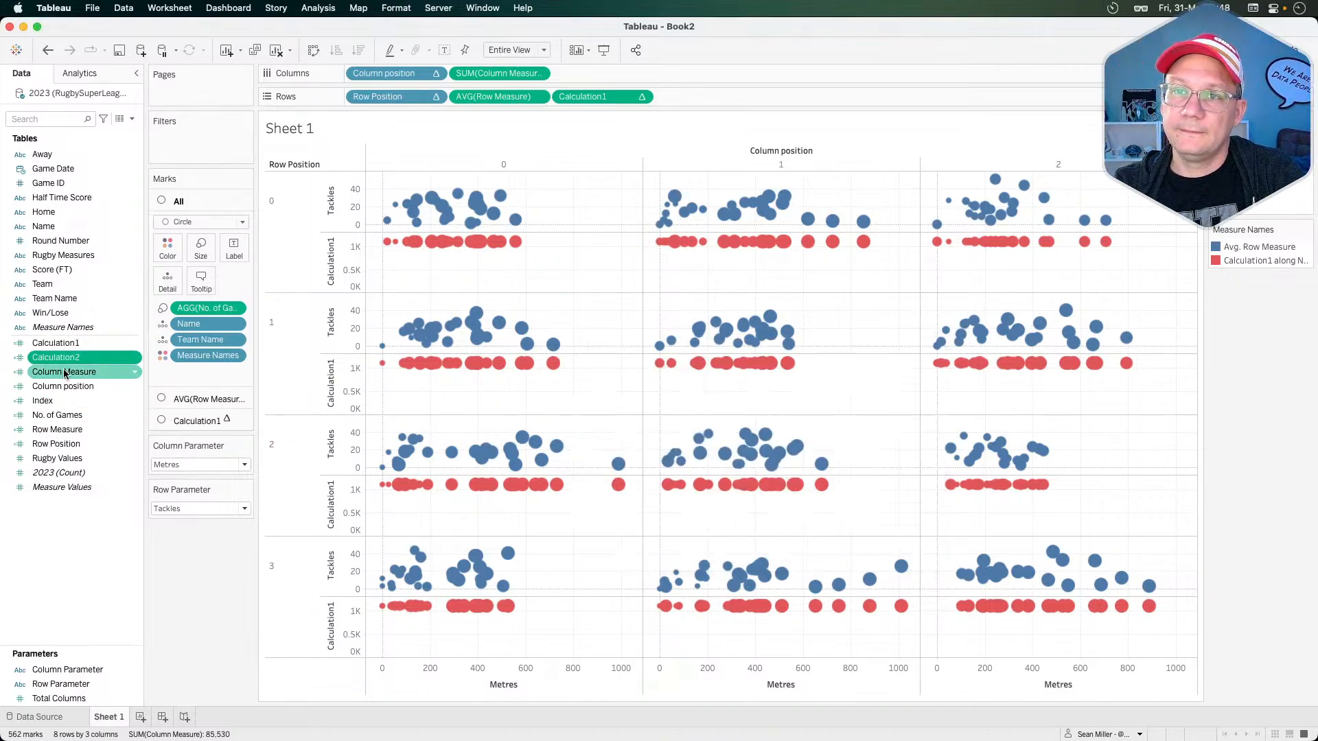
- Try replacing Calculation1 on Rows with Calculation2, computing its table calculation over the specific dimensions Name and Team Name
left_click_drag(55, 357, 615, 96)
left_click(641, 97)
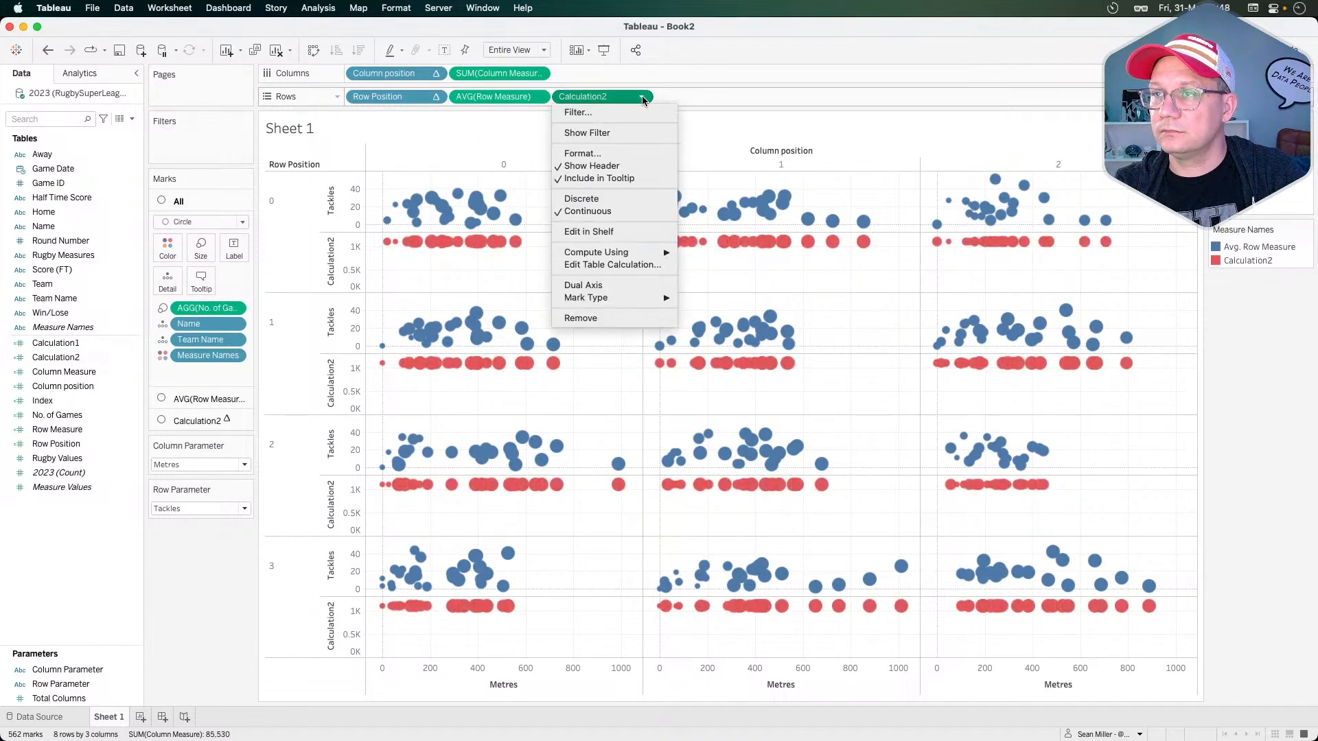
left_click(629, 265)
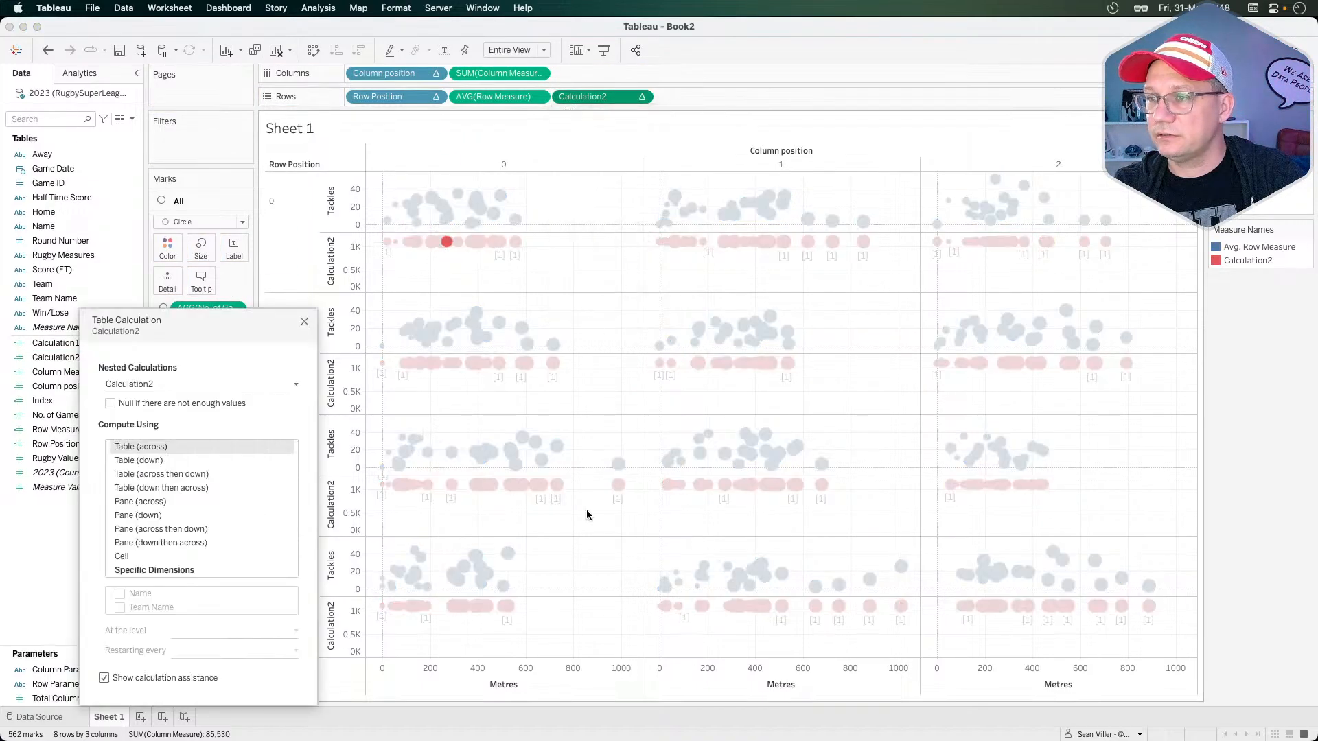
left_click(154, 570)
left_click(119, 592)
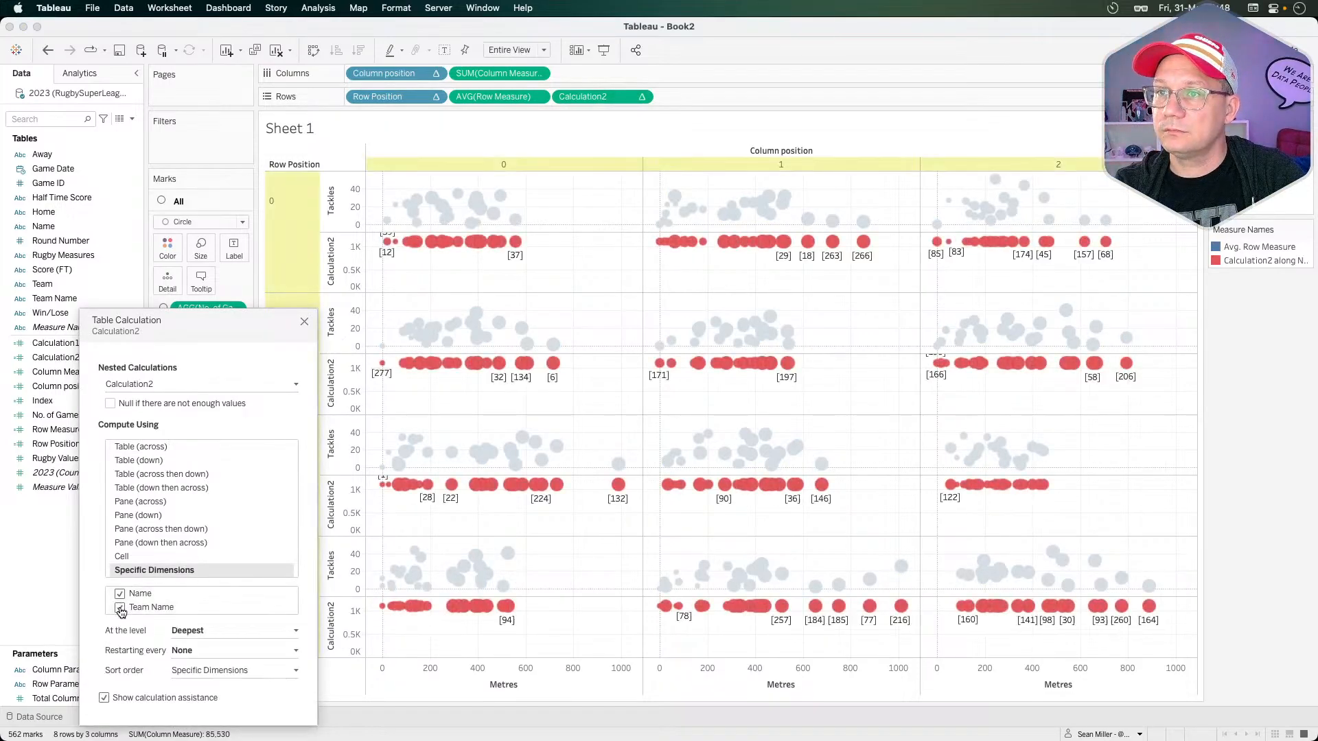
left_click(120, 608)
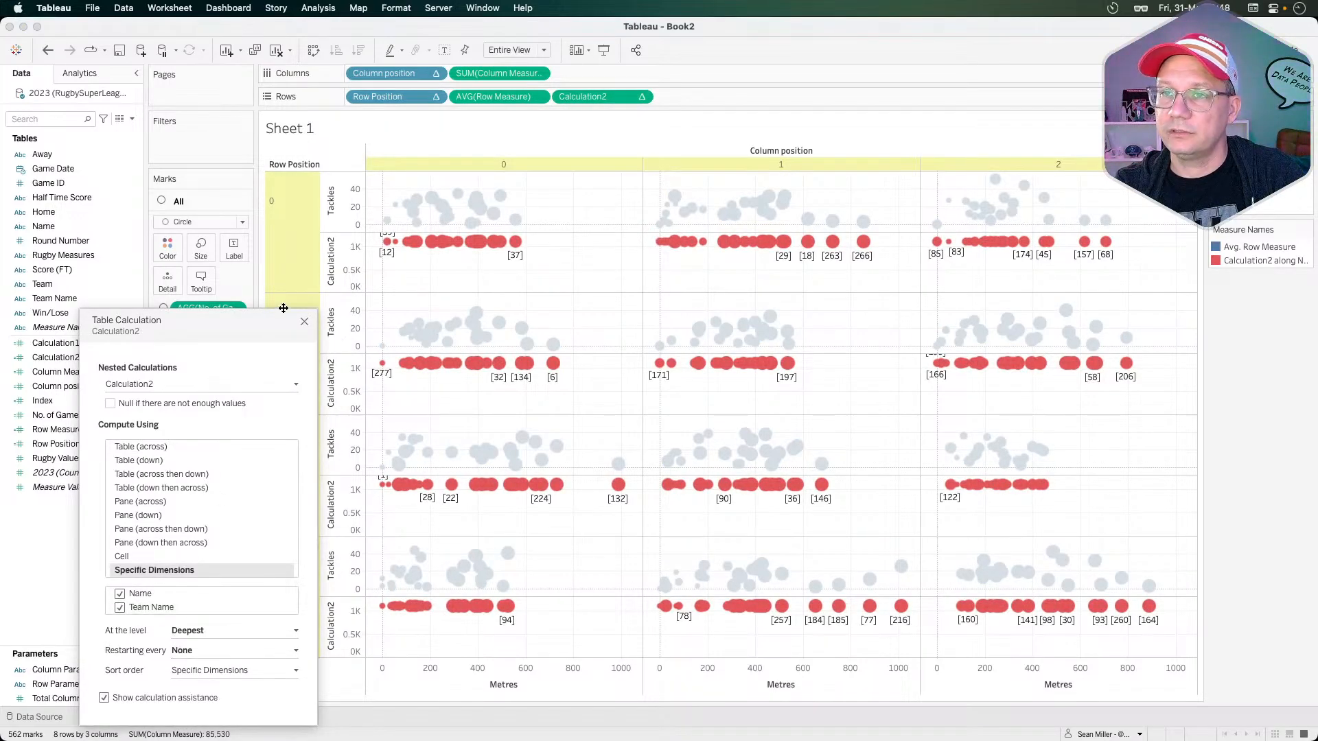
left_click(304, 323)
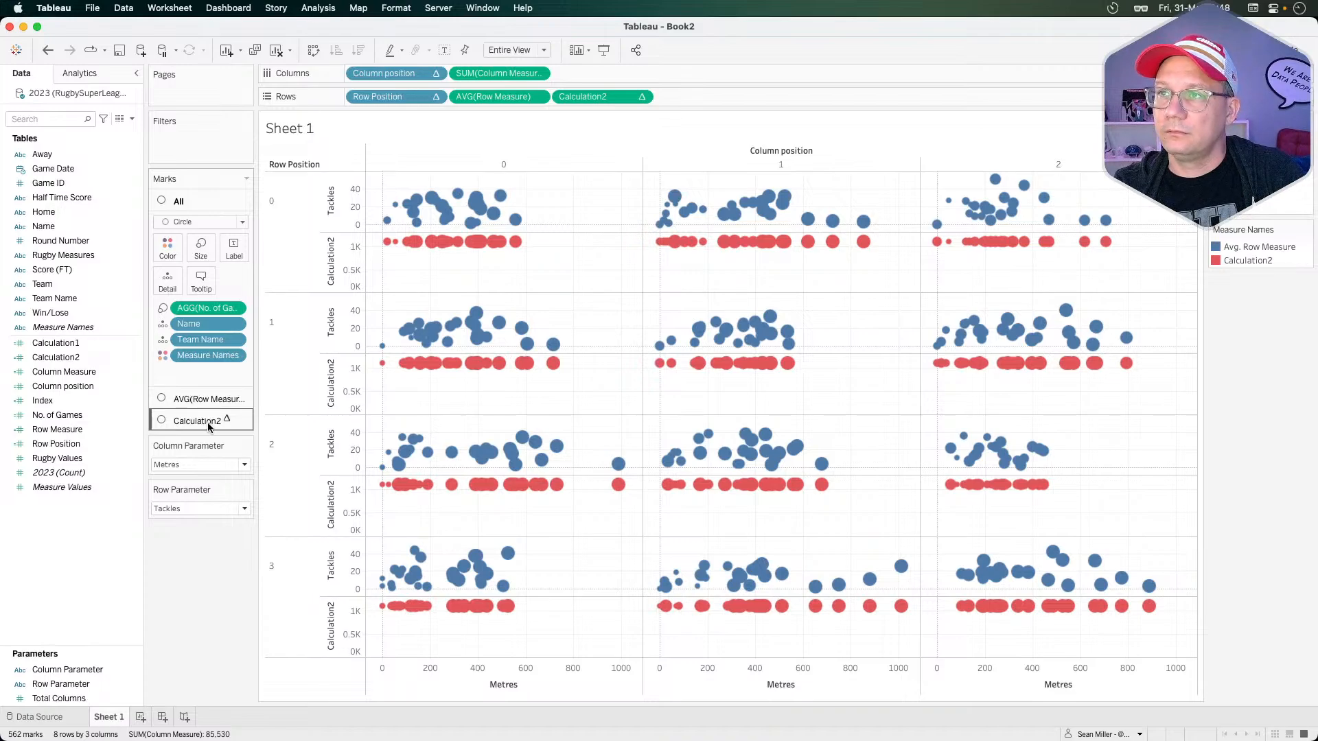
- Undo the Calculation2 changes, including the field's creation, back to Calculation1 on Rows
key("super+z")
key("super+z")
key("super+z")
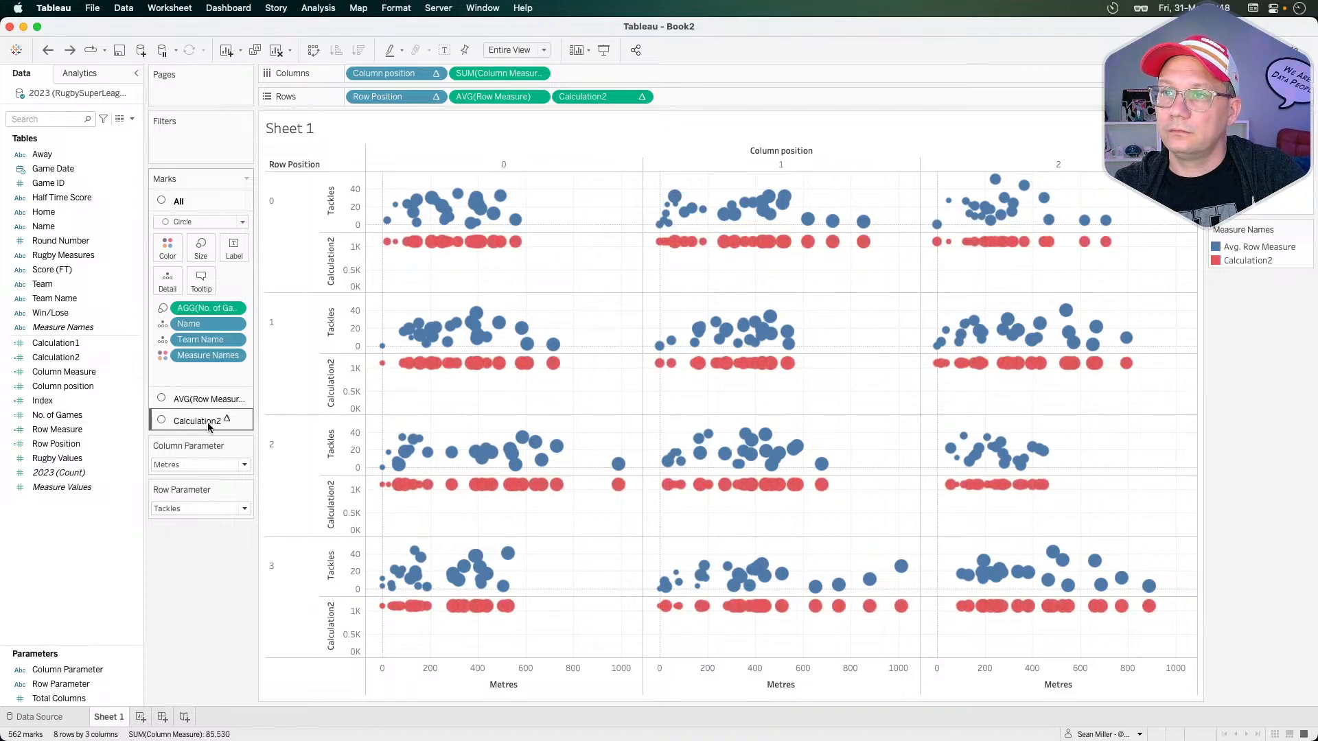
key("super+z")
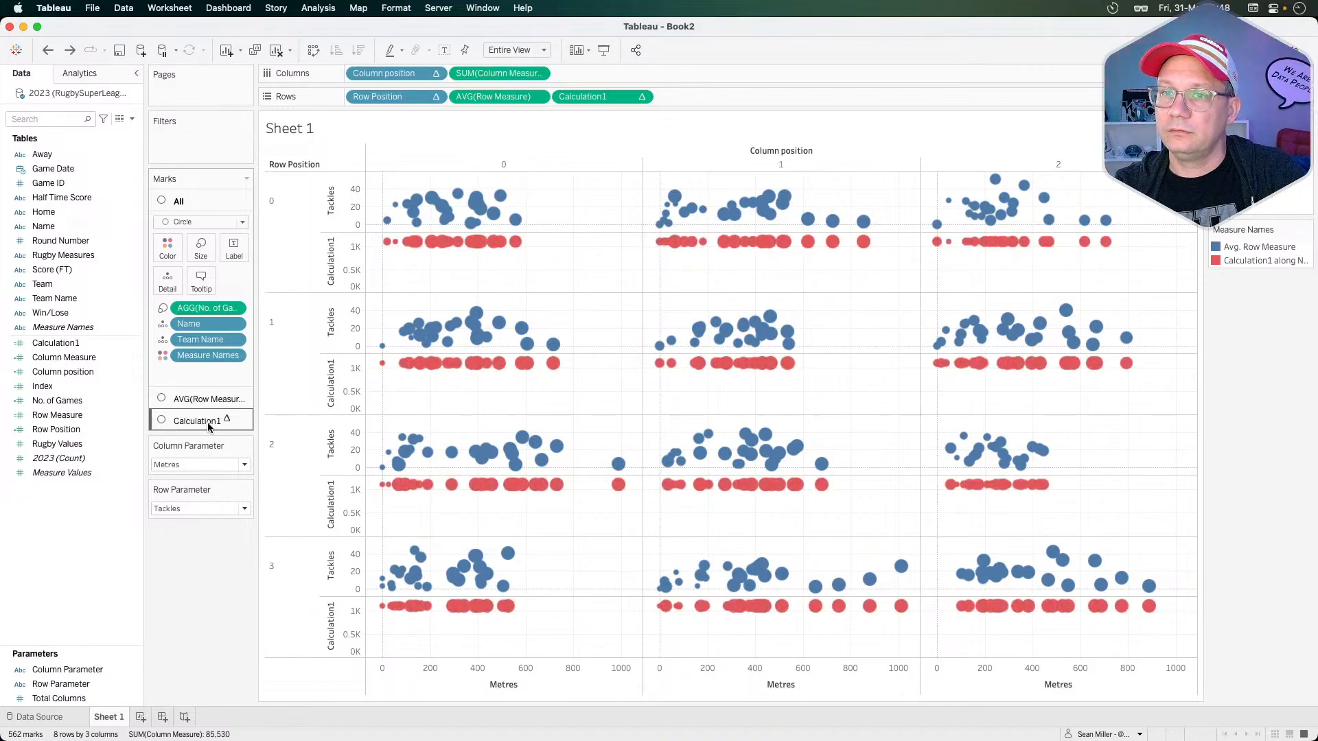
- Check the table calculation settings of Calculation1 on Rows
left_click(640, 98)
left_click(618, 267)
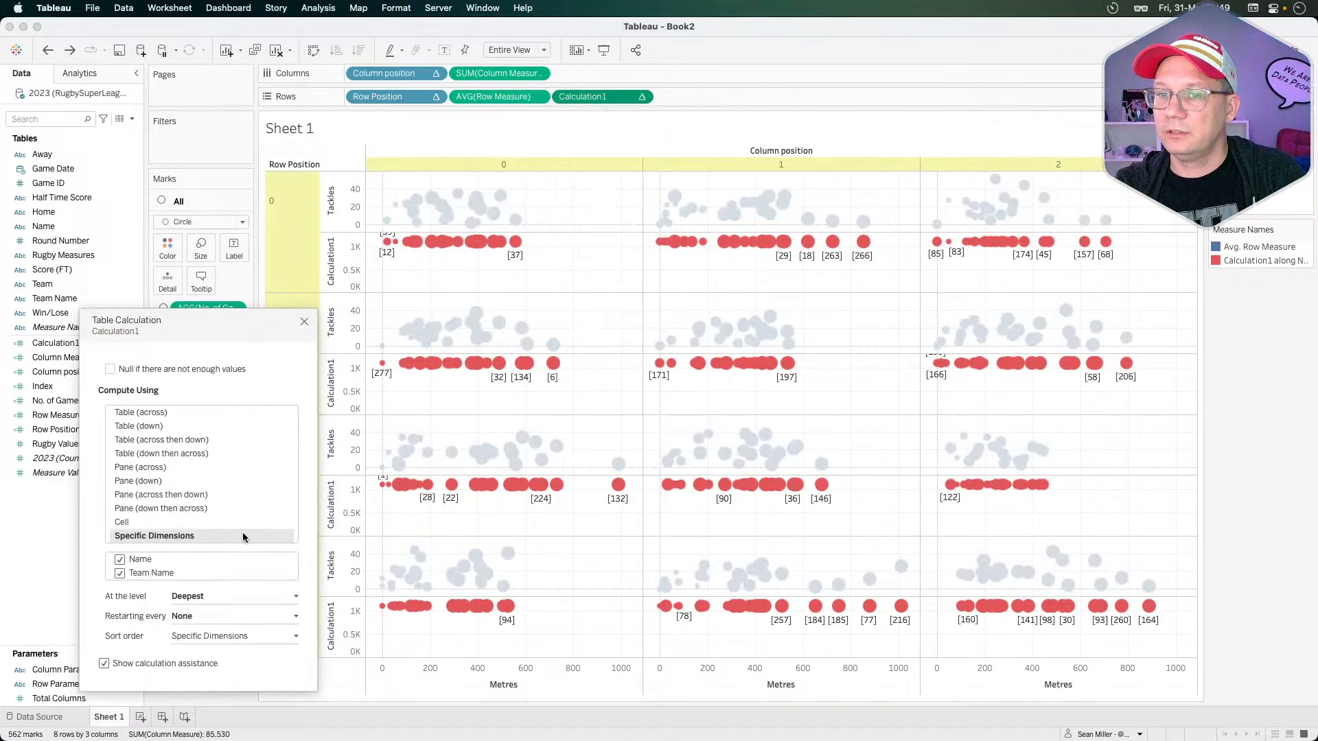
left_click(304, 321)
- Try removing Name from the Calculation1 marks and computing Calculation1 using Team Name, and undo both changes
left_click(197, 419)
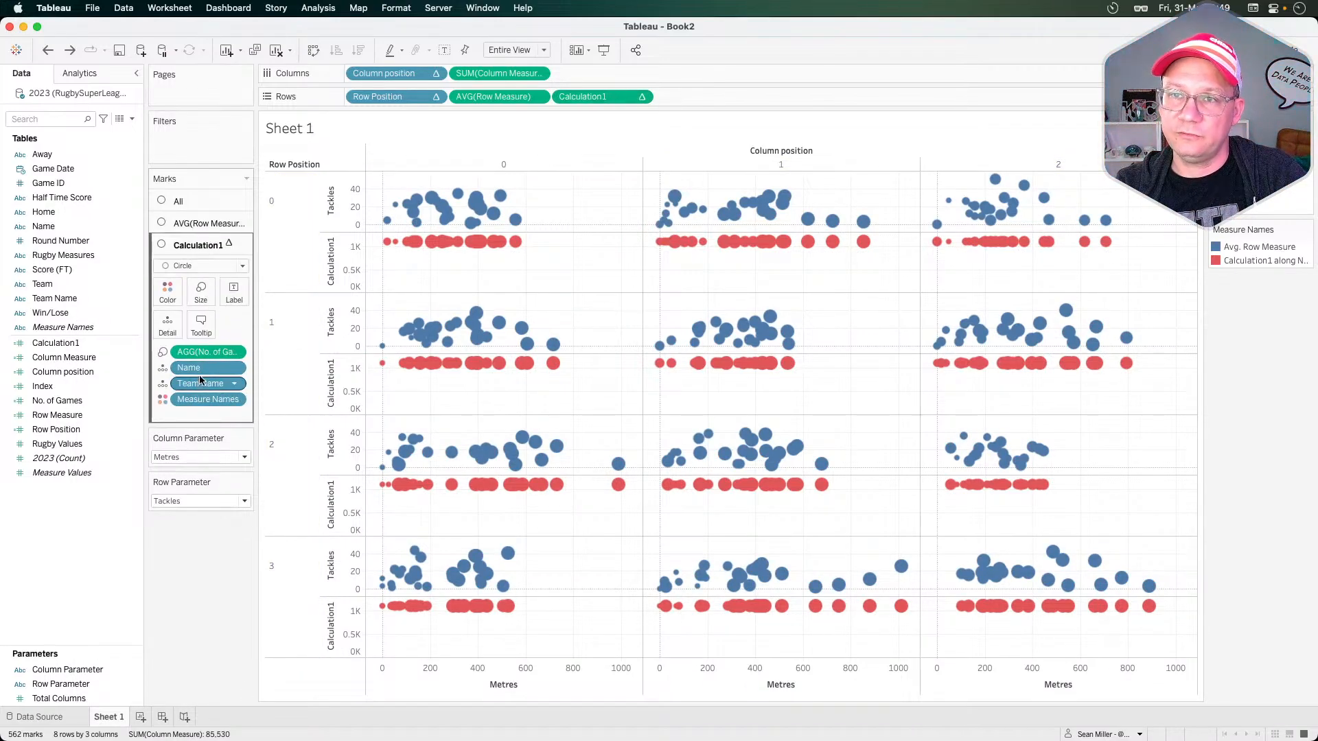
left_click_drag(199, 369, 201, 583)
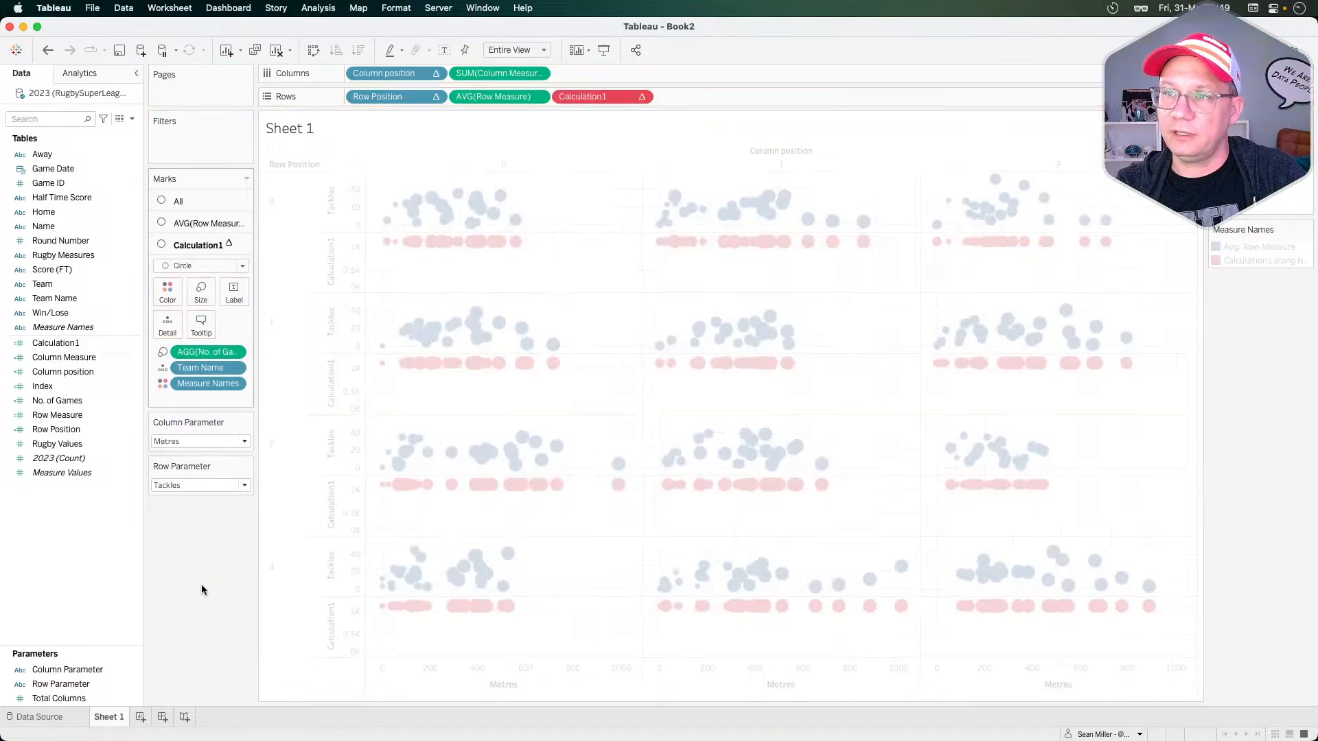
left_click(642, 96)
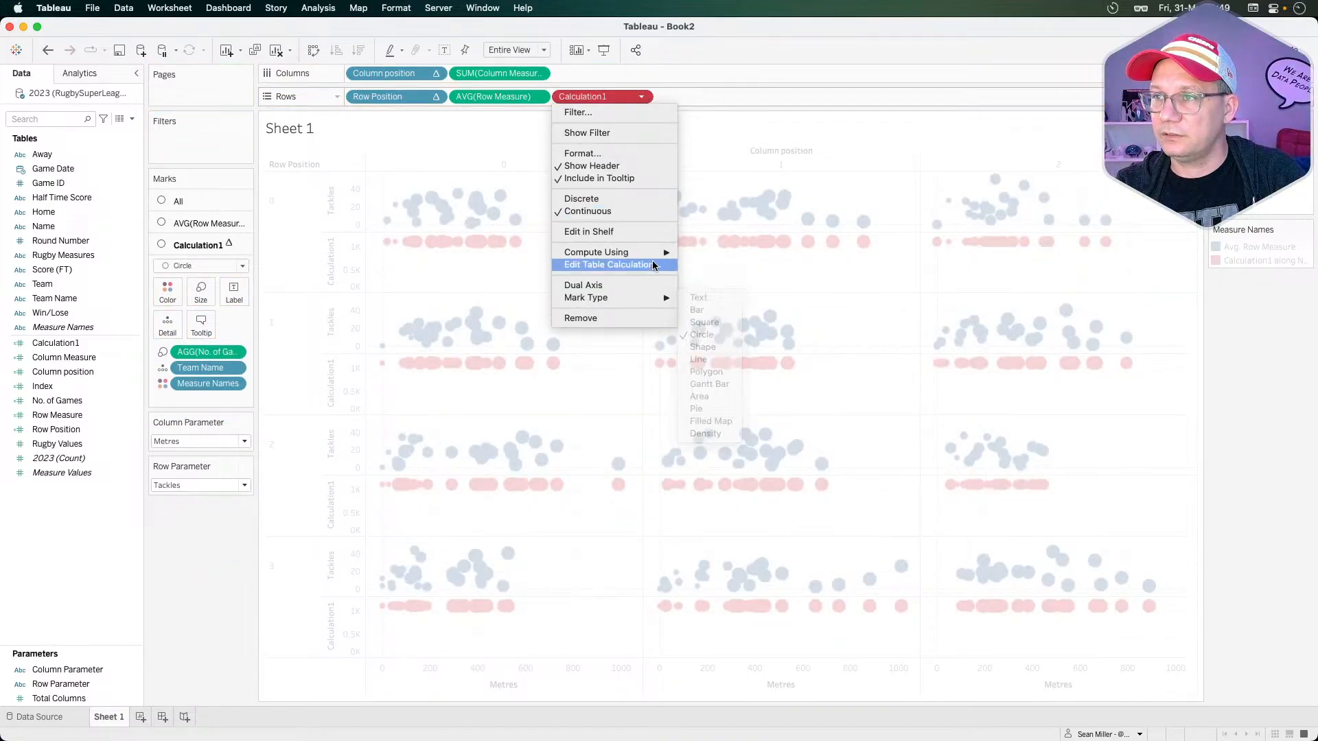
mouse_move(645, 252)
left_click(714, 364)
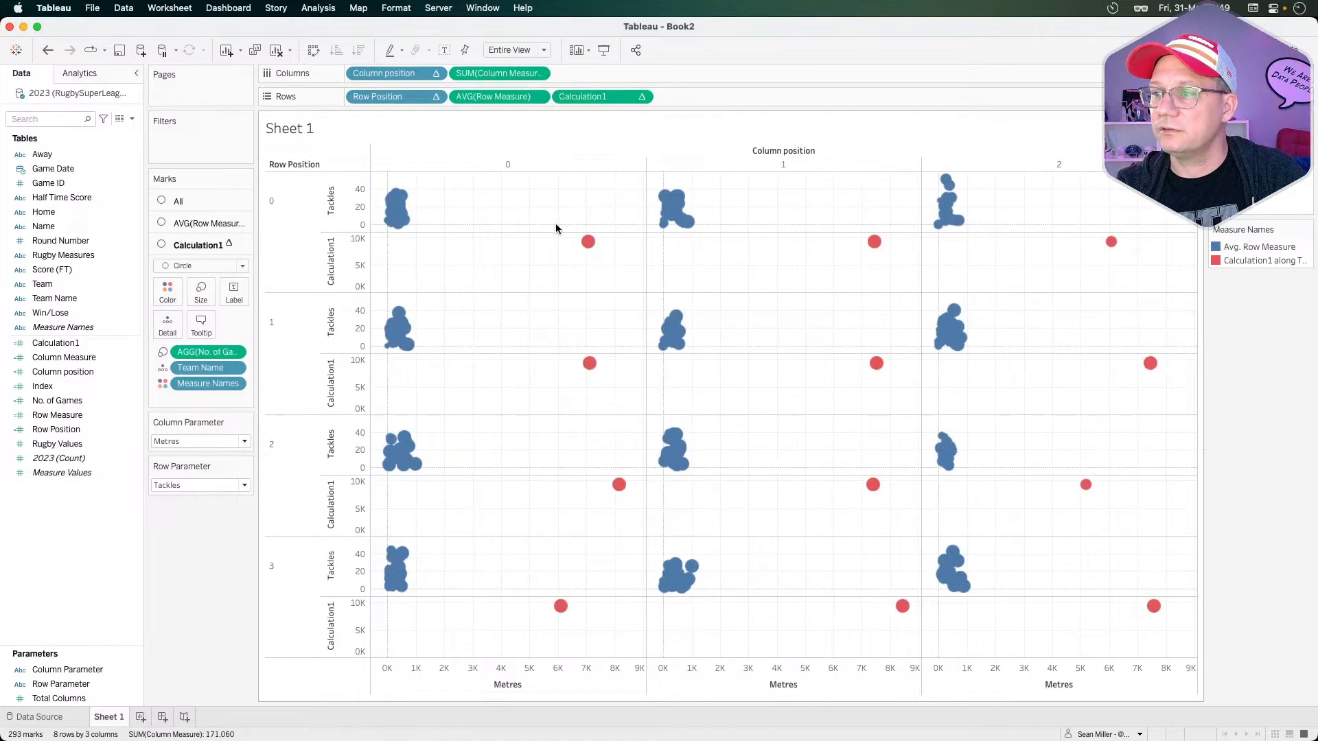
key("super+z")
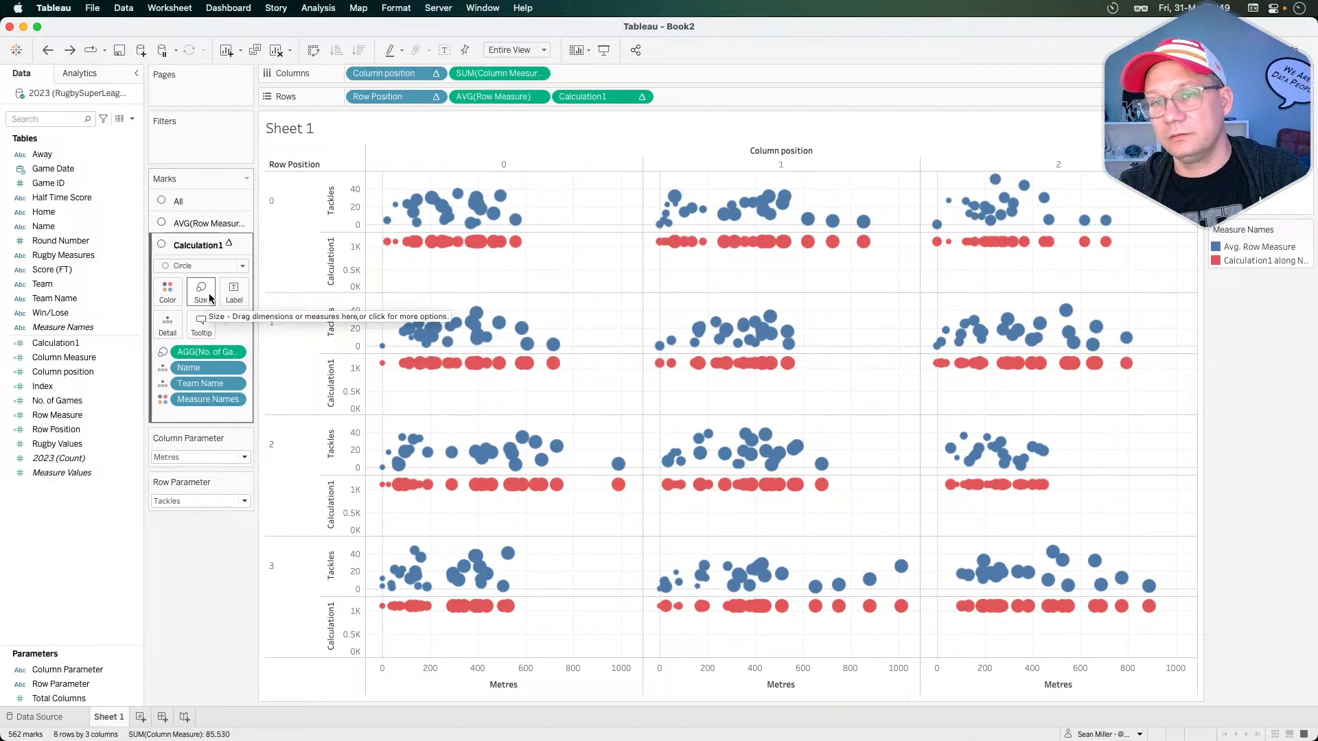
- Label the Calculation1 marks with Team Name and set their mark type to Line
left_click_drag(193, 384, 235, 297)
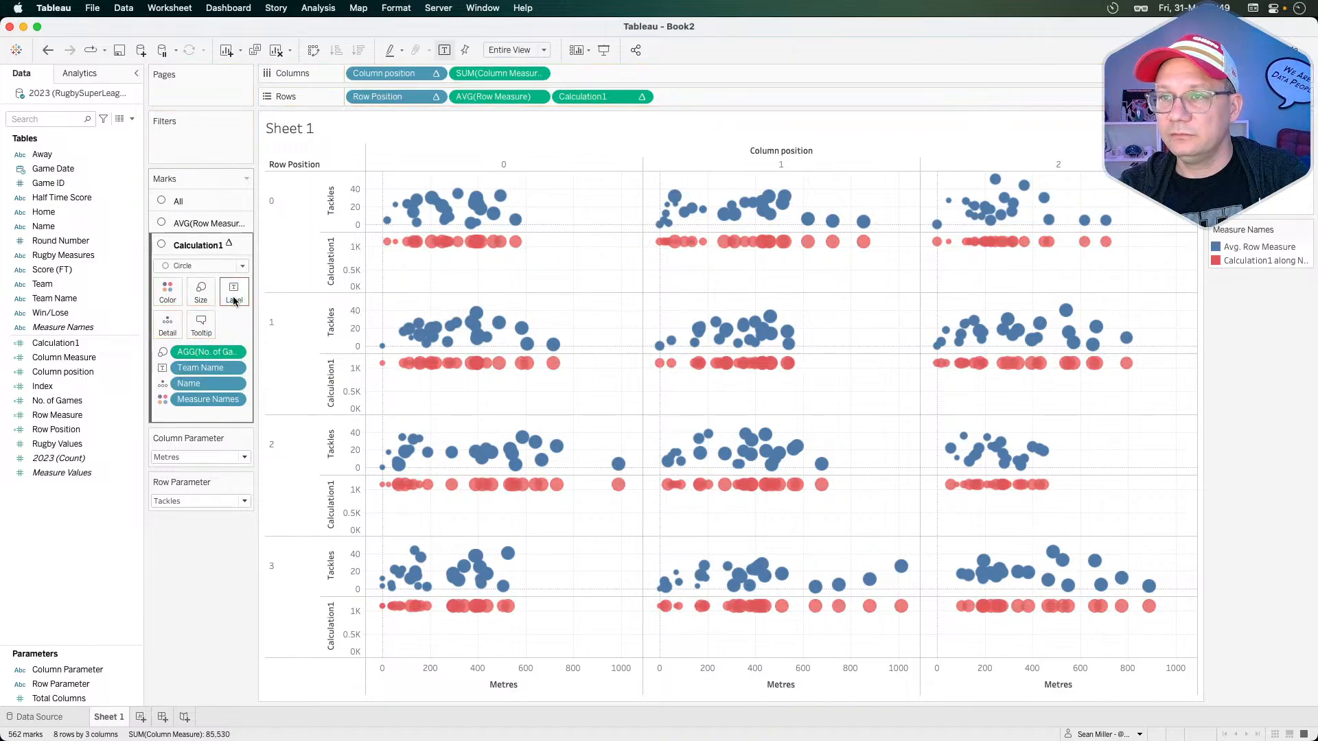
left_click(206, 264)
left_click(200, 313)
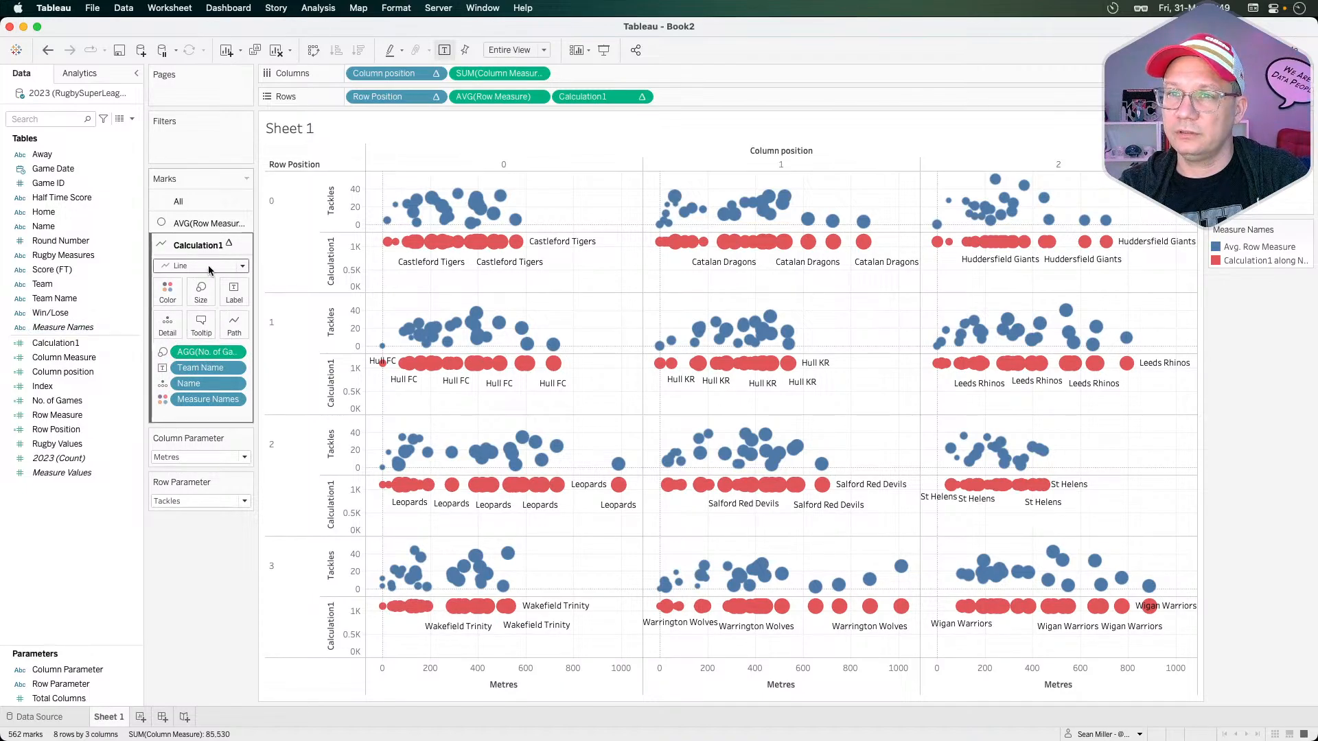
- Restrict the Calculation1 labels to line ends, labelling only the start of each line and allowing overlap with other marks
left_click(234, 292)
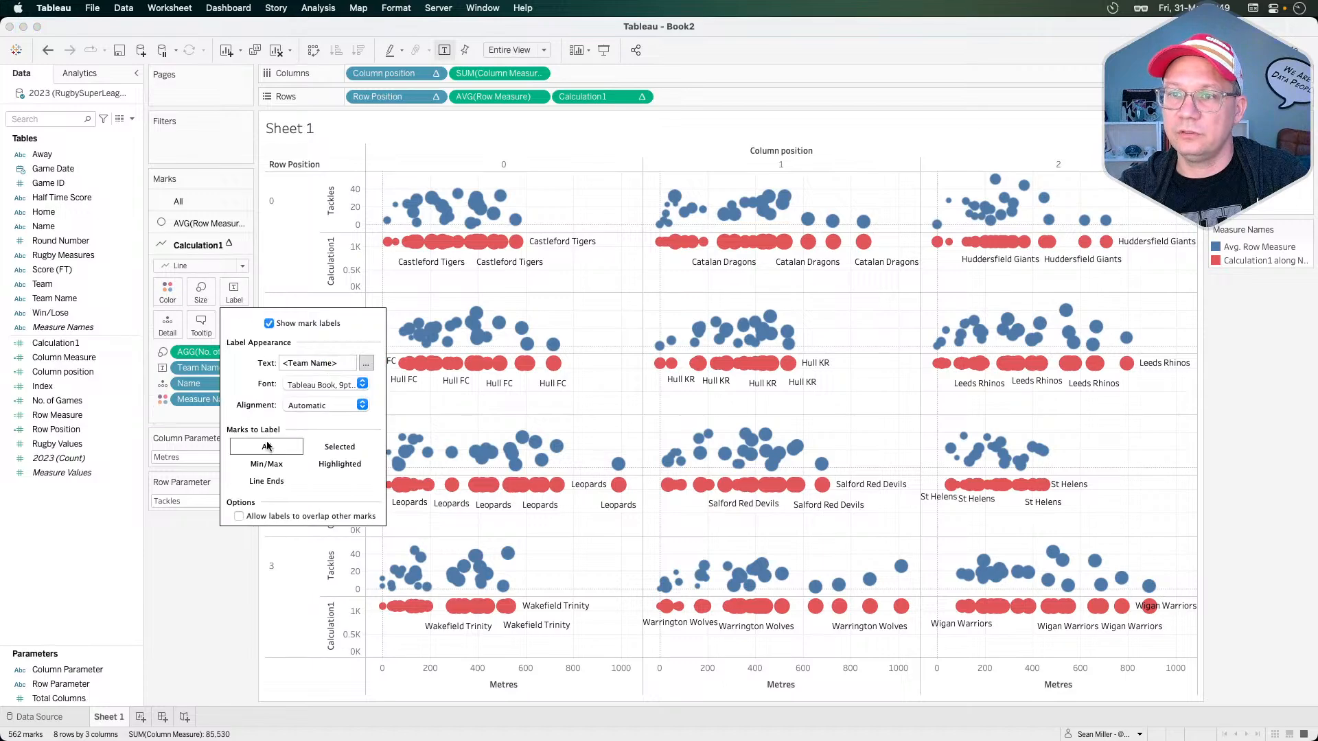
left_click(266, 481)
left_click(239, 516)
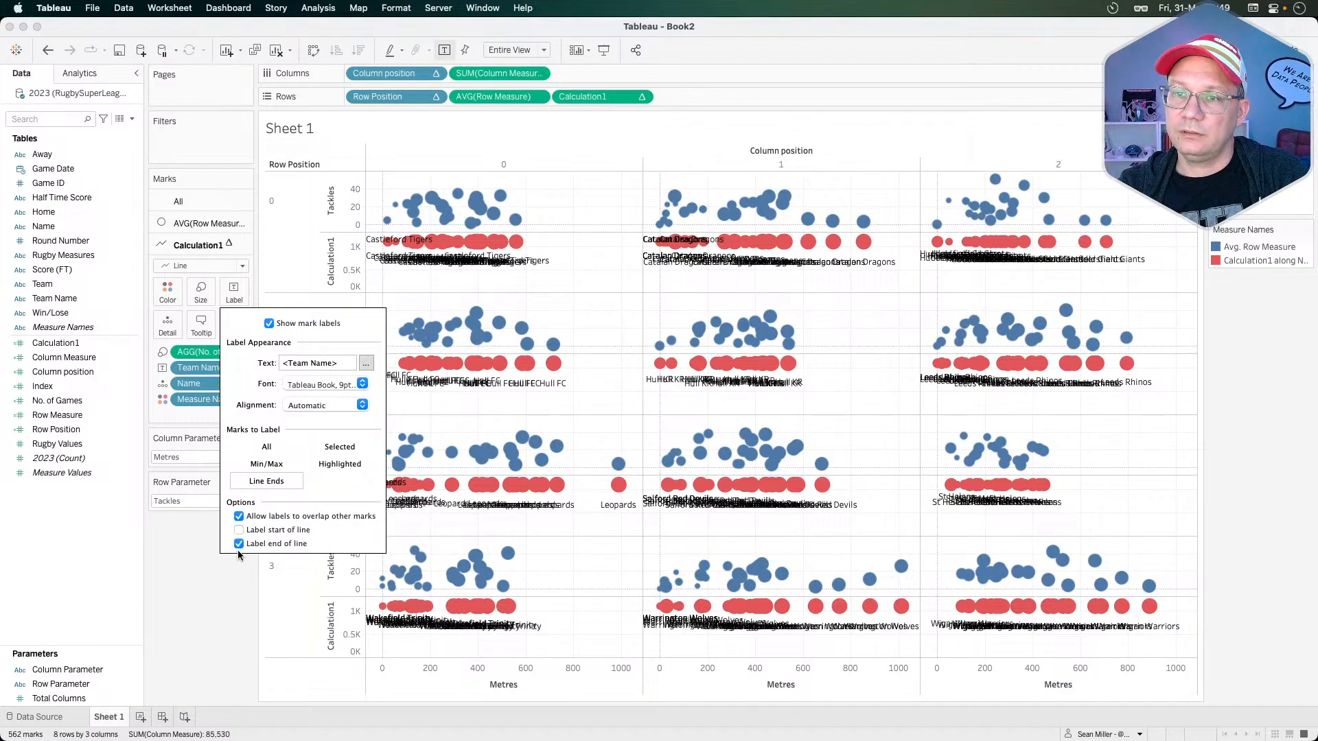
left_click(239, 543)
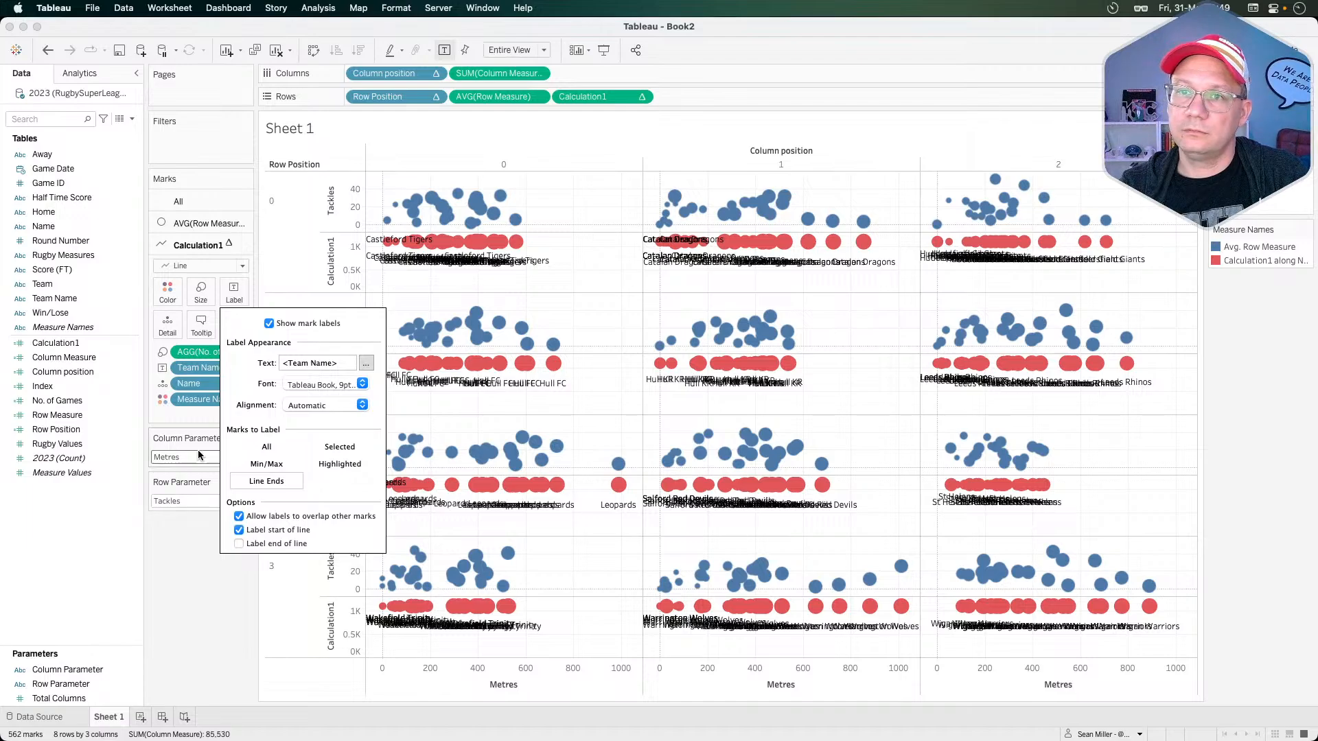
left_click(187, 549)
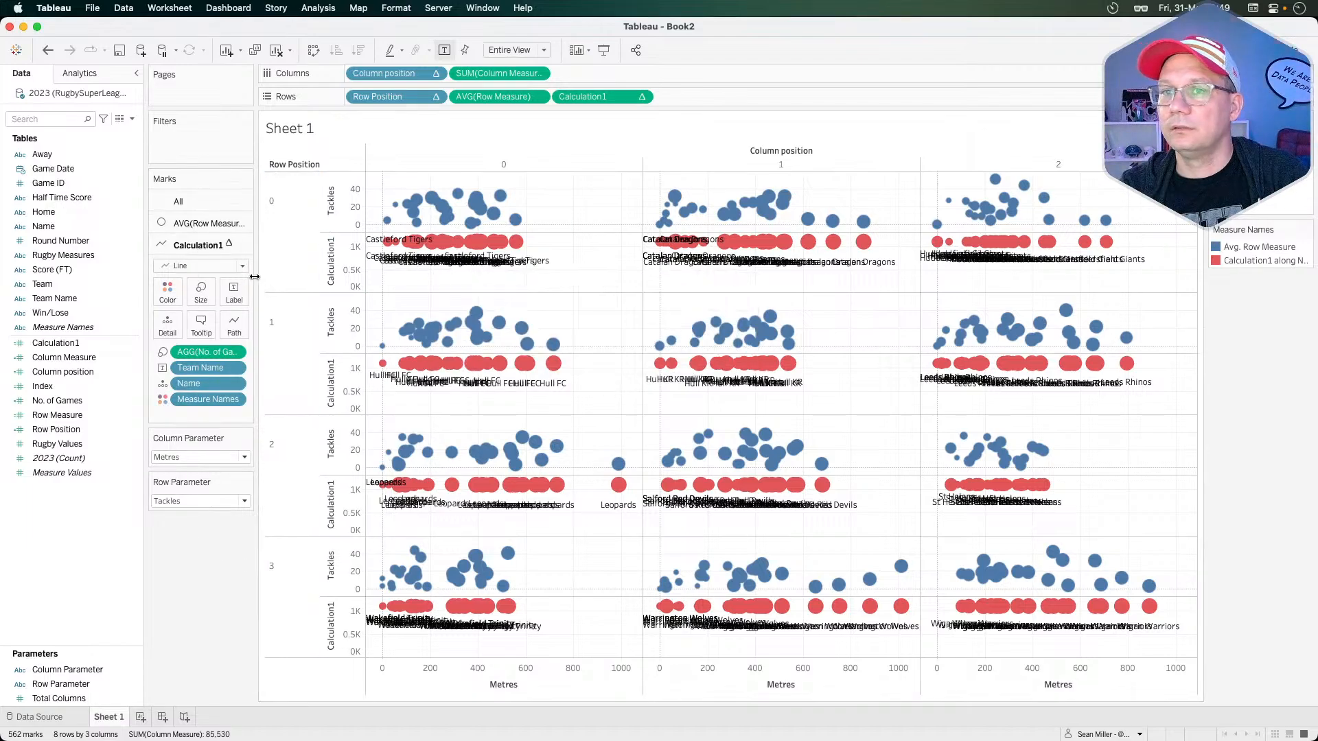
- Try the Calculation1 line labels without overlap, and undo the changes back to the Circle mark type
left_click(234, 292)
left_click(239, 516)
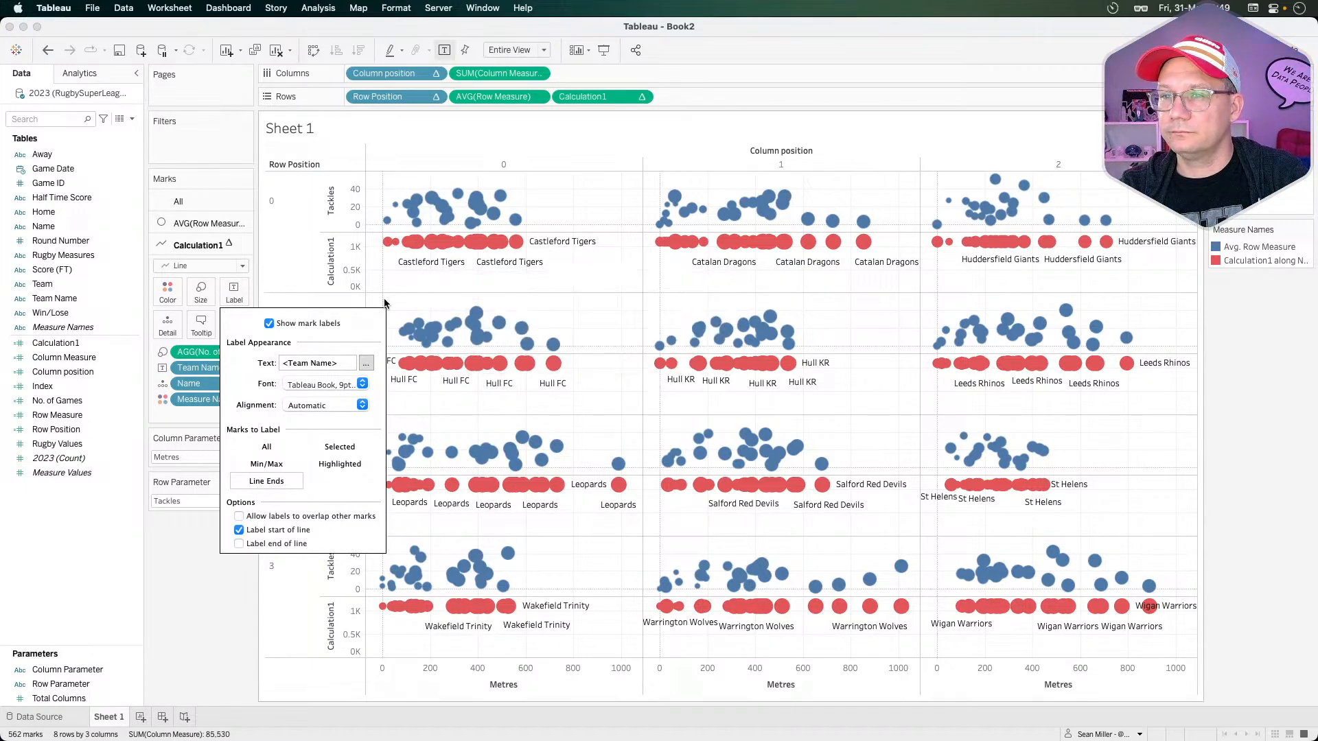
left_click(260, 469)
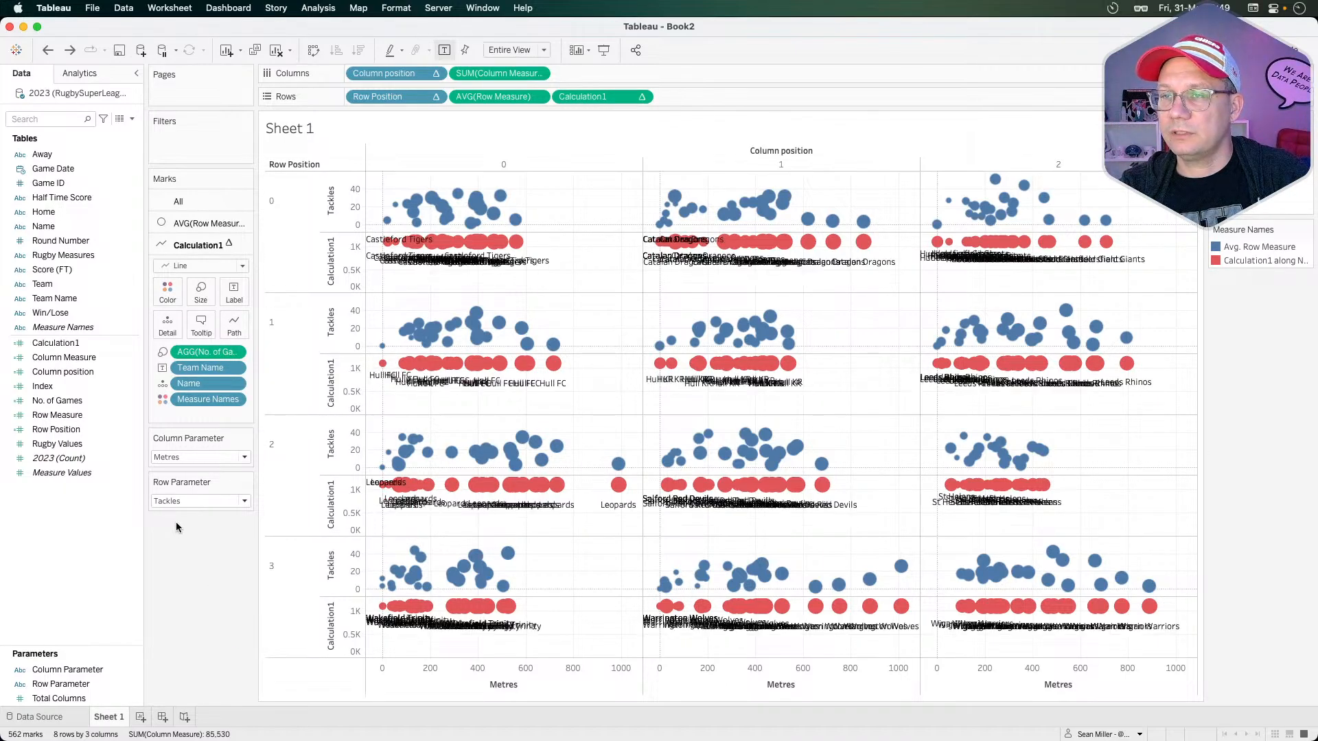
key("super+z")
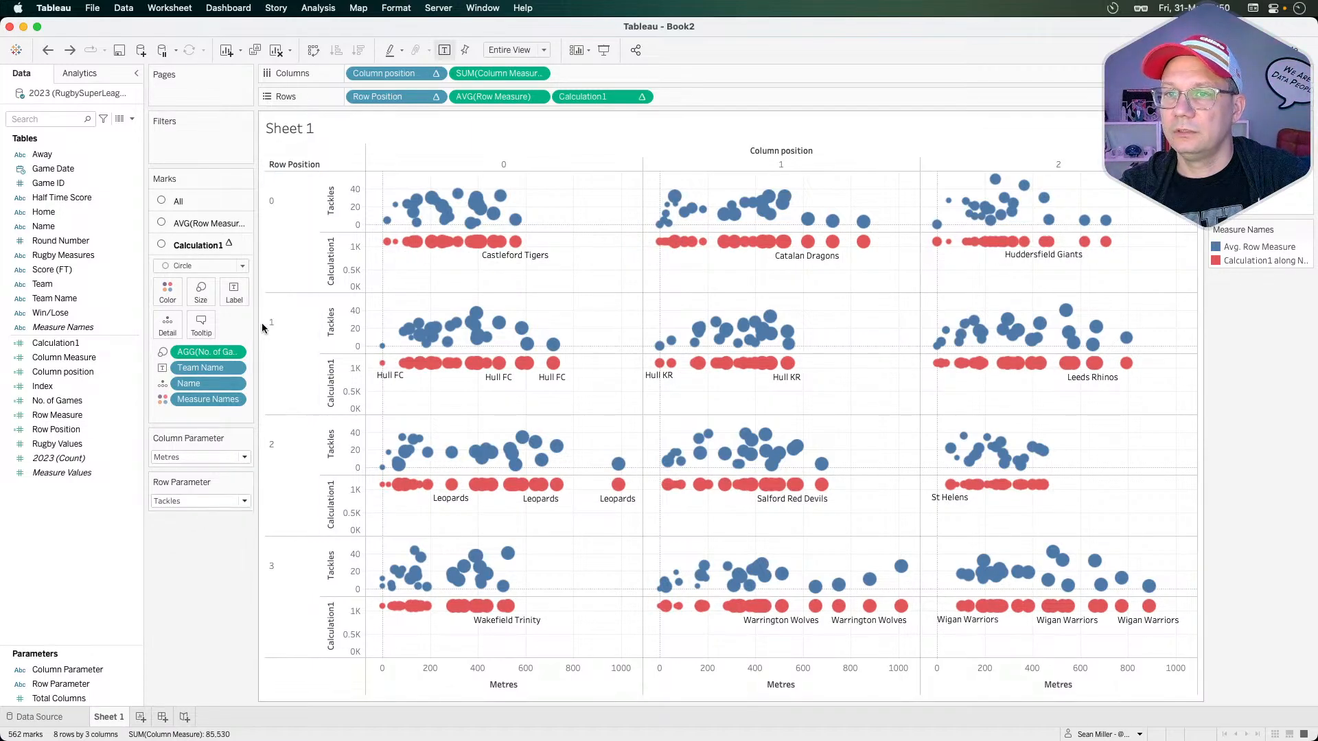
- Set the Calculation1 labels to Min/Max per pane, showing only the minimum value and disallowing overlap with other marks
left_click(234, 292)
left_click(266, 461)
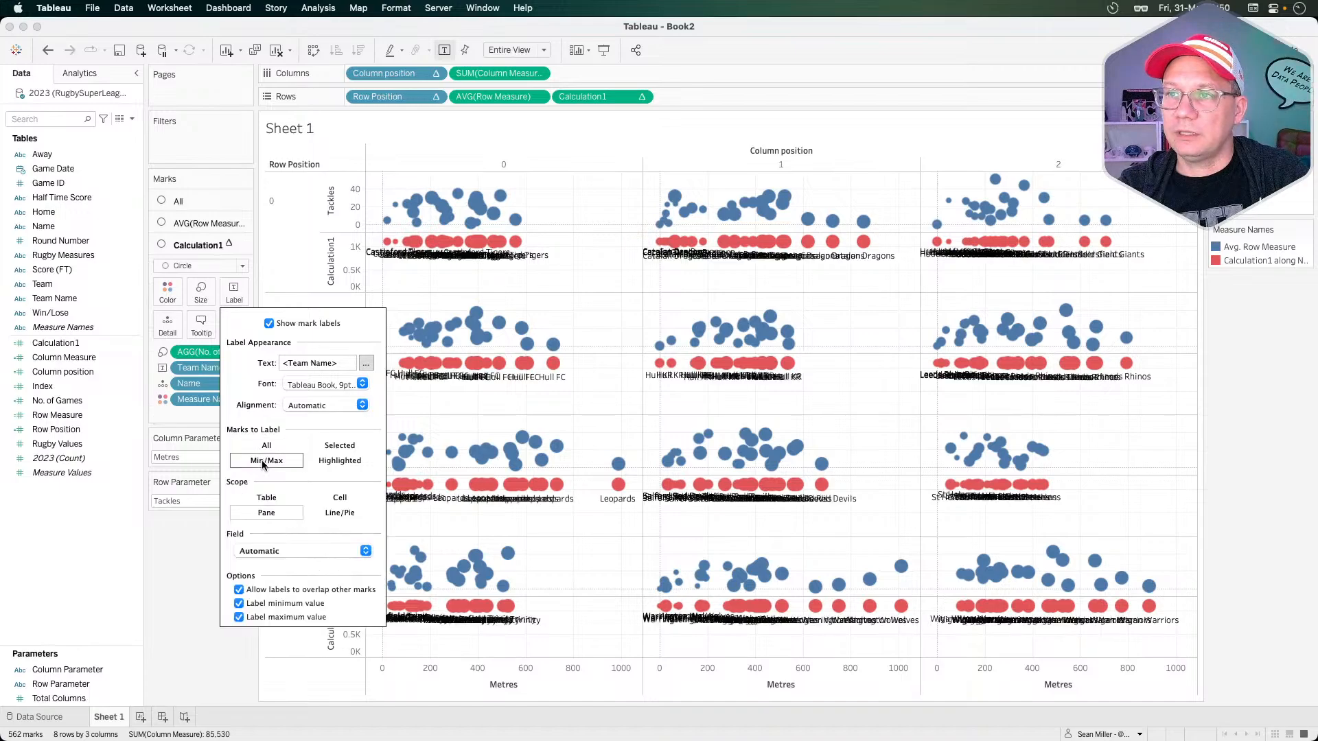
left_click(251, 550)
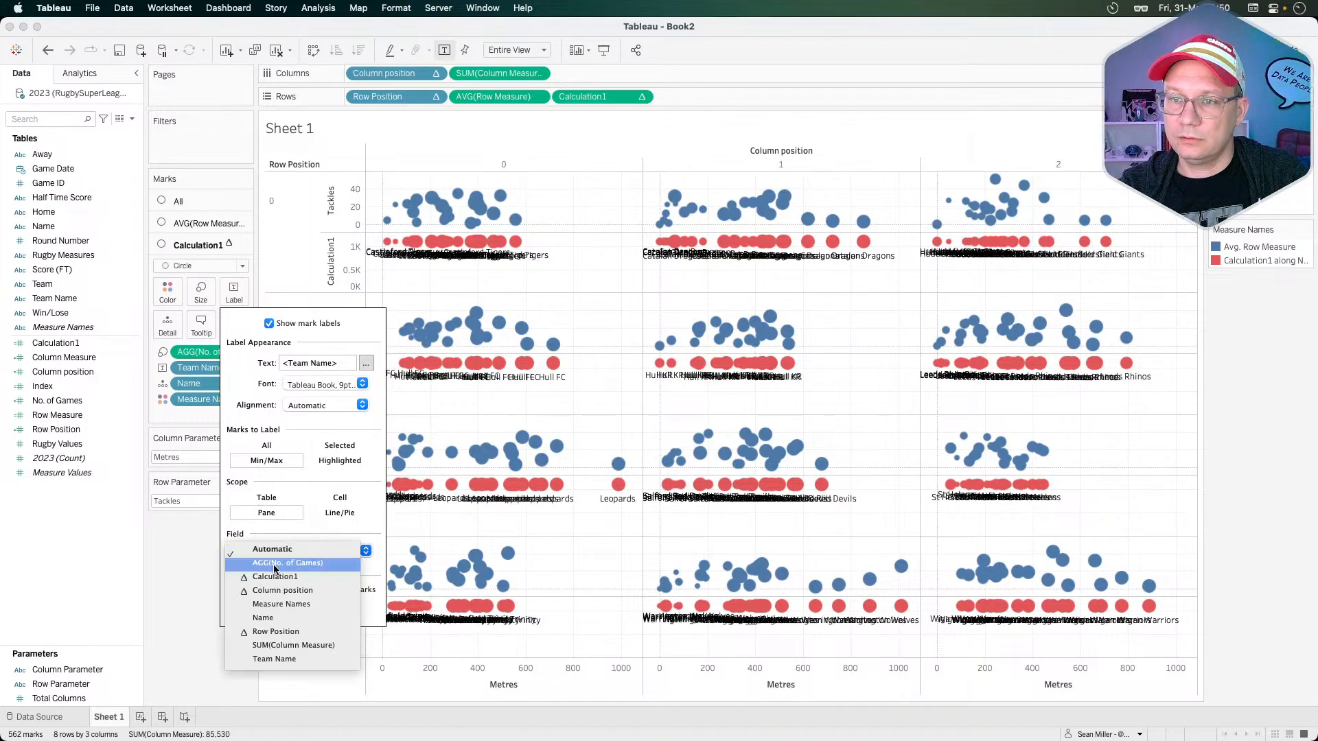
left_click(316, 524)
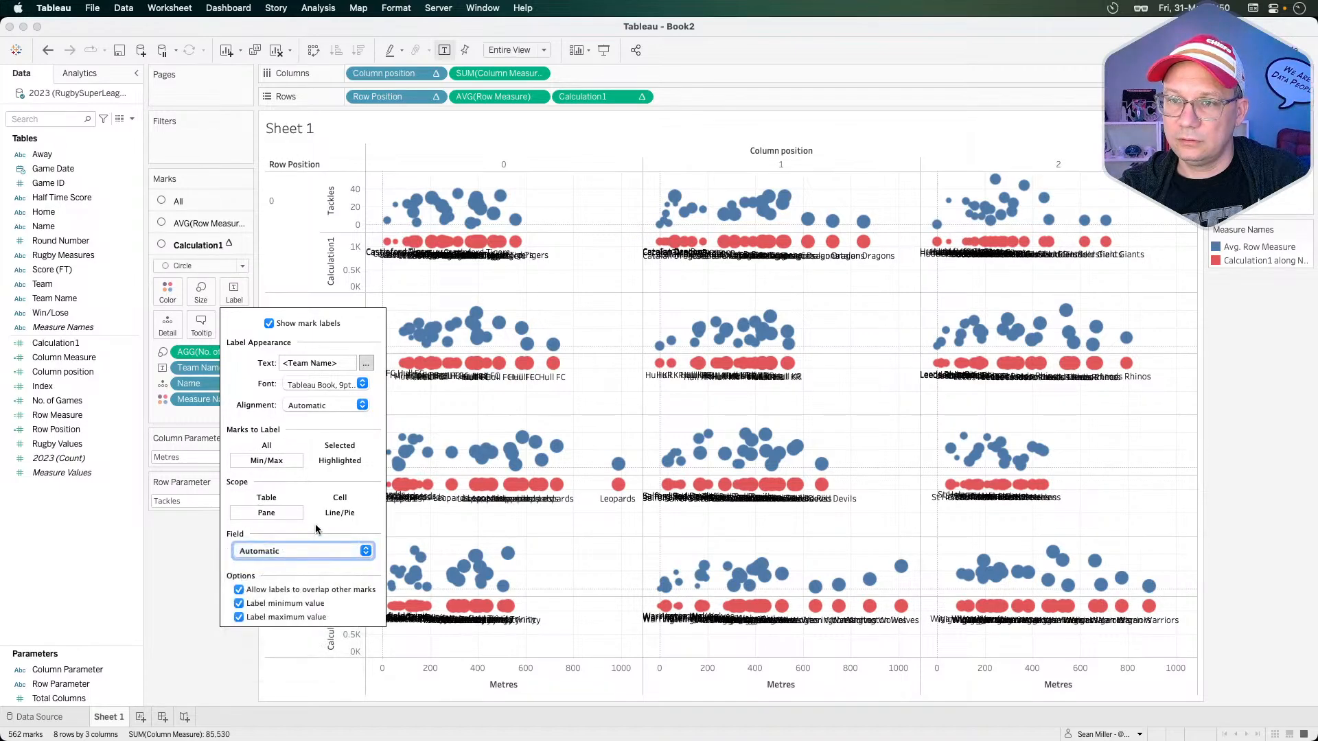
left_click(239, 590)
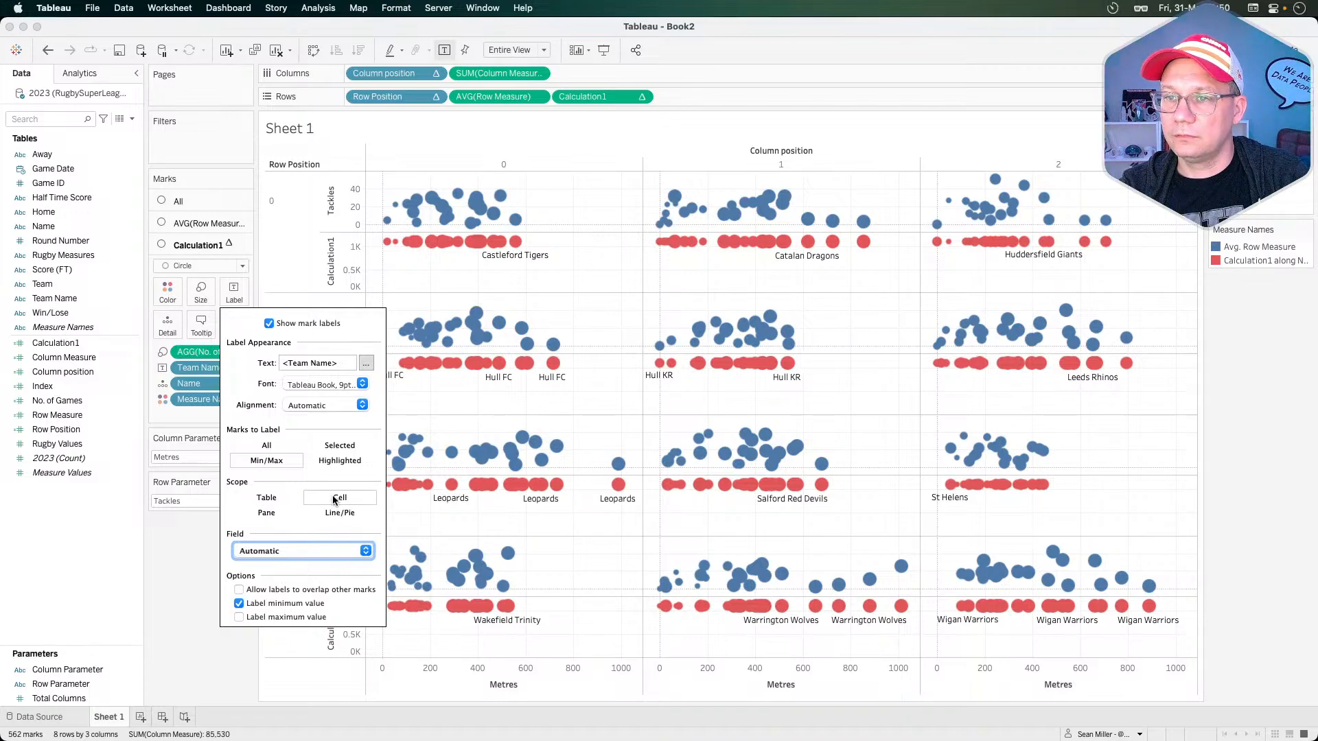
- Try the Table and Cell label scopes and labelling all marks, ending back on Min/Max with Pane scope
left_click(273, 498)
left_click(316, 498)
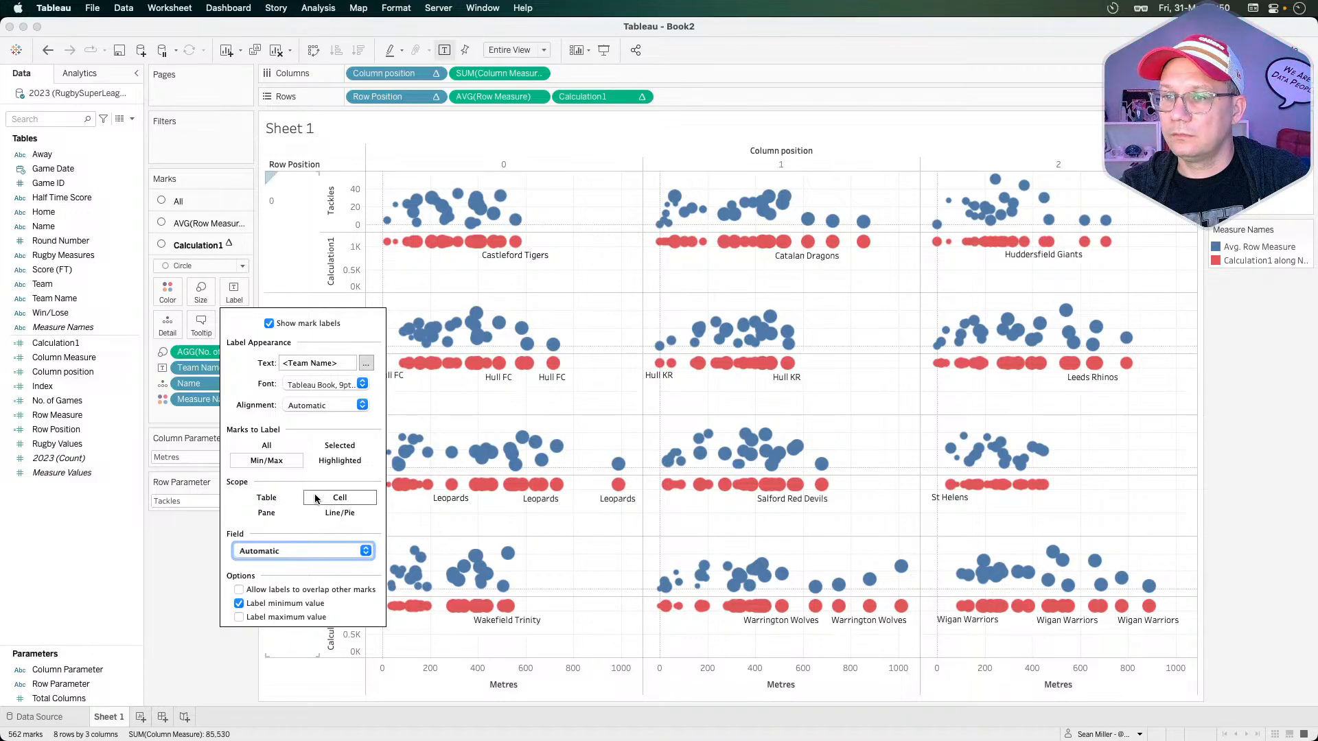
left_click(264, 512)
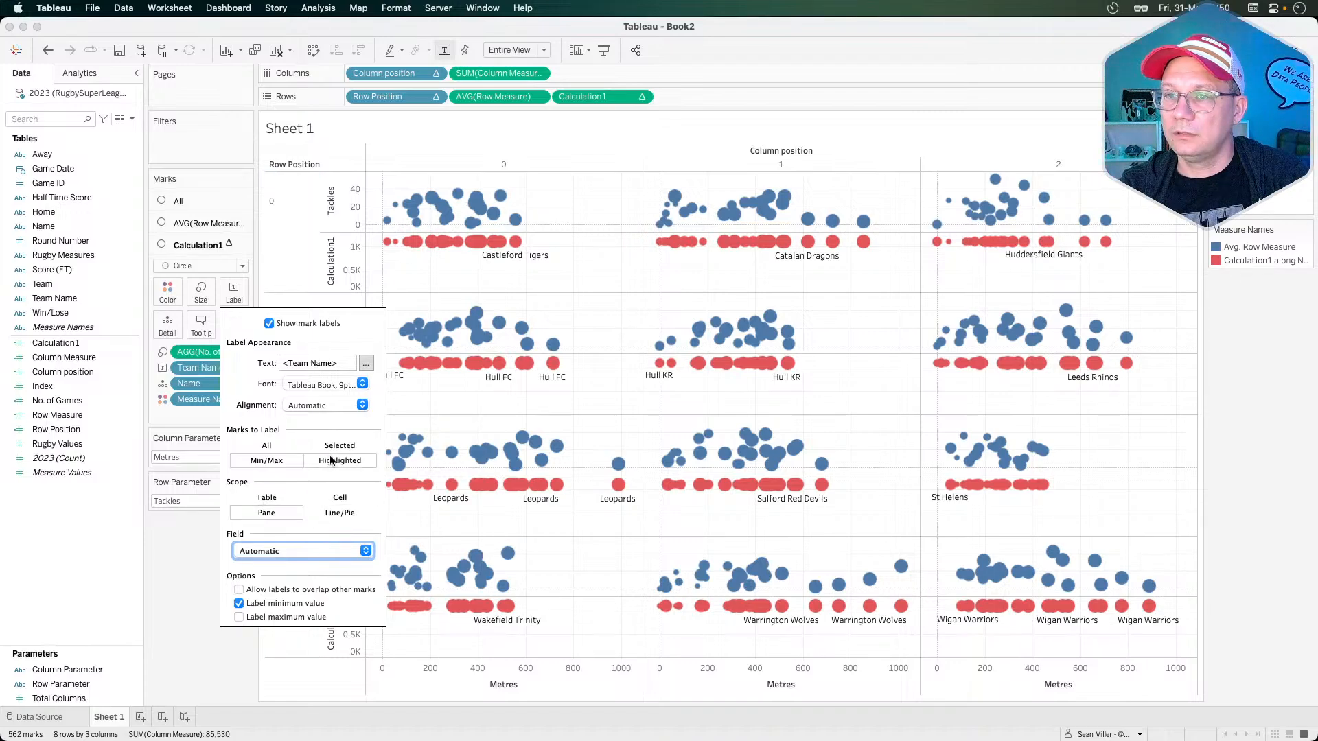
left_click(278, 447)
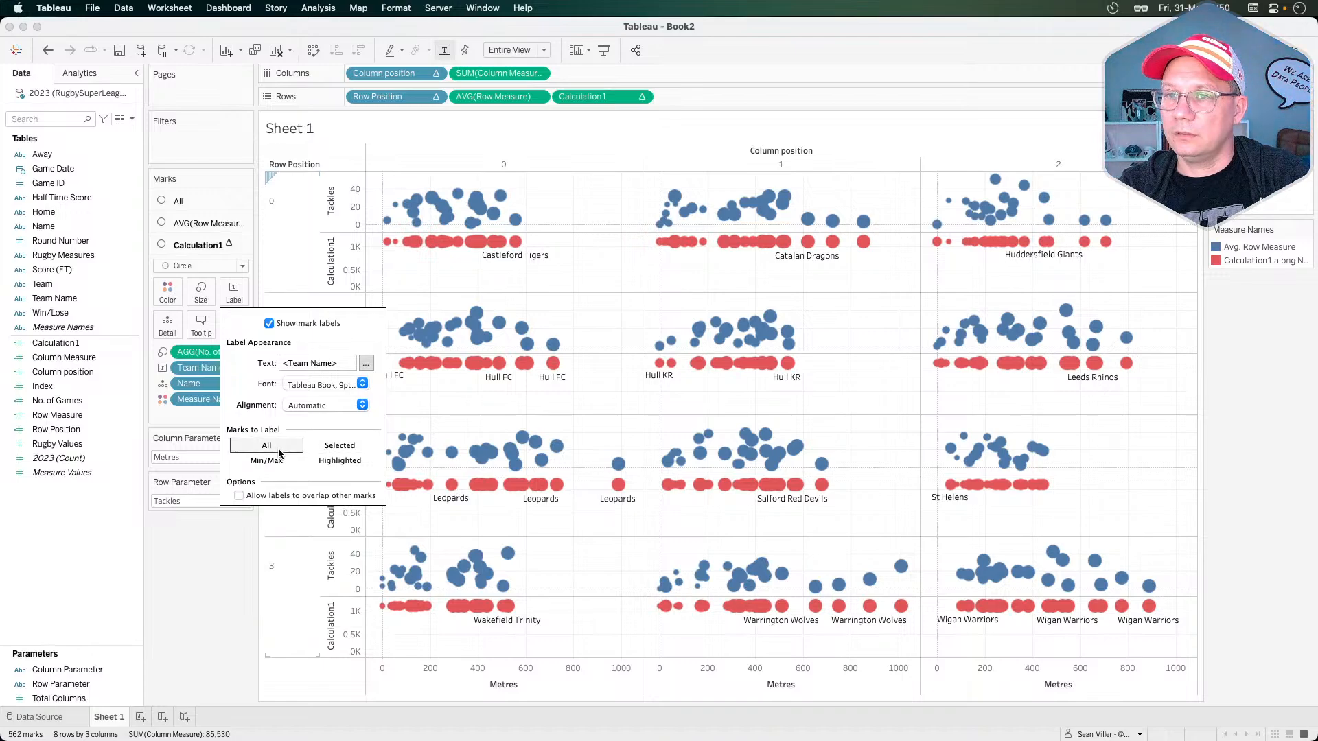
left_click(268, 459)
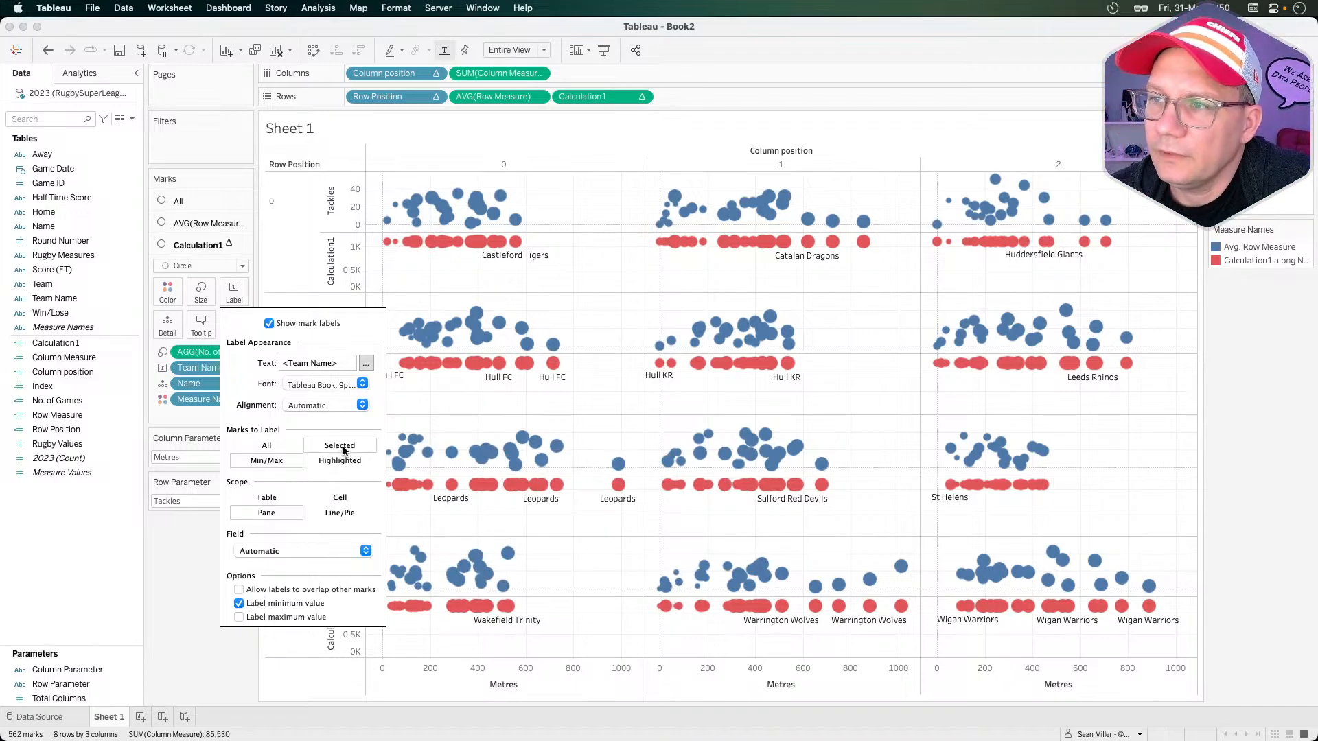
- Base the Calculation1 minimum label on the Name field after trying Team Name, and allow labels to overlap other marks
left_click(269, 549)
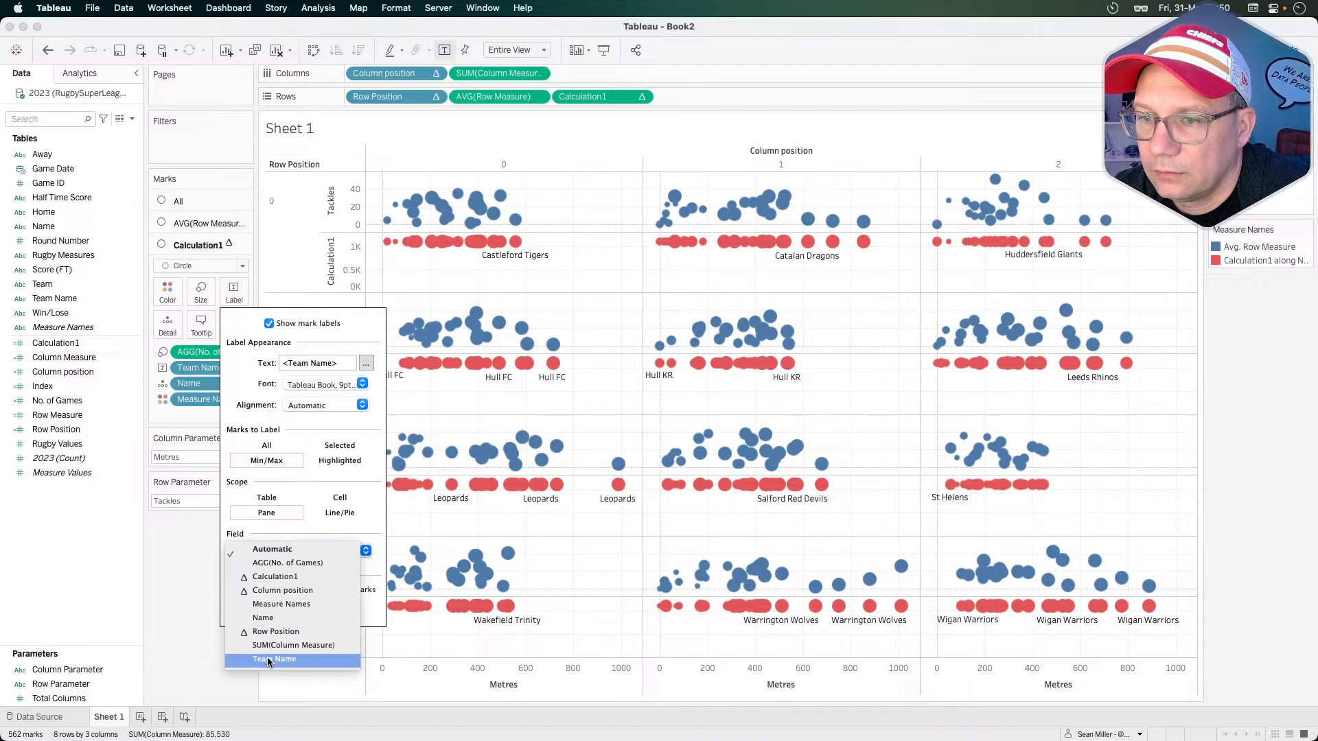
left_click(269, 659)
left_click(274, 551)
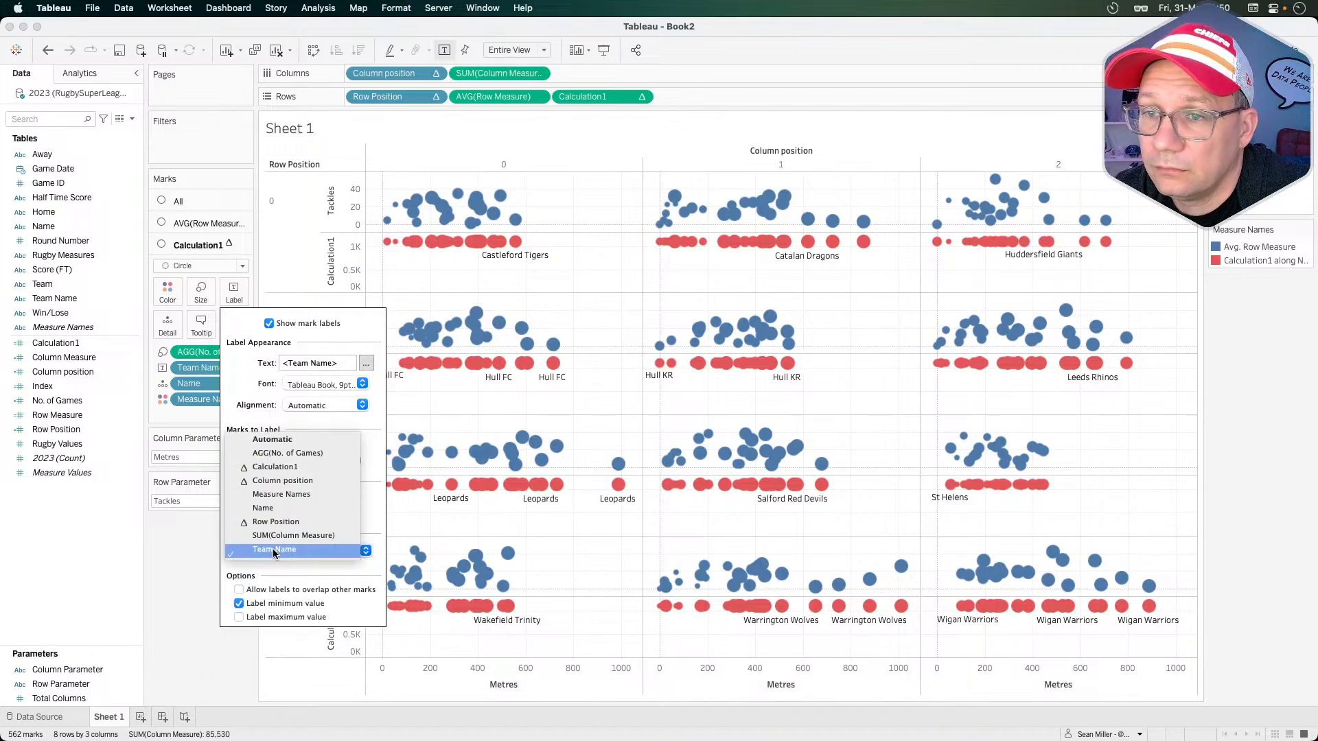
left_click(278, 510)
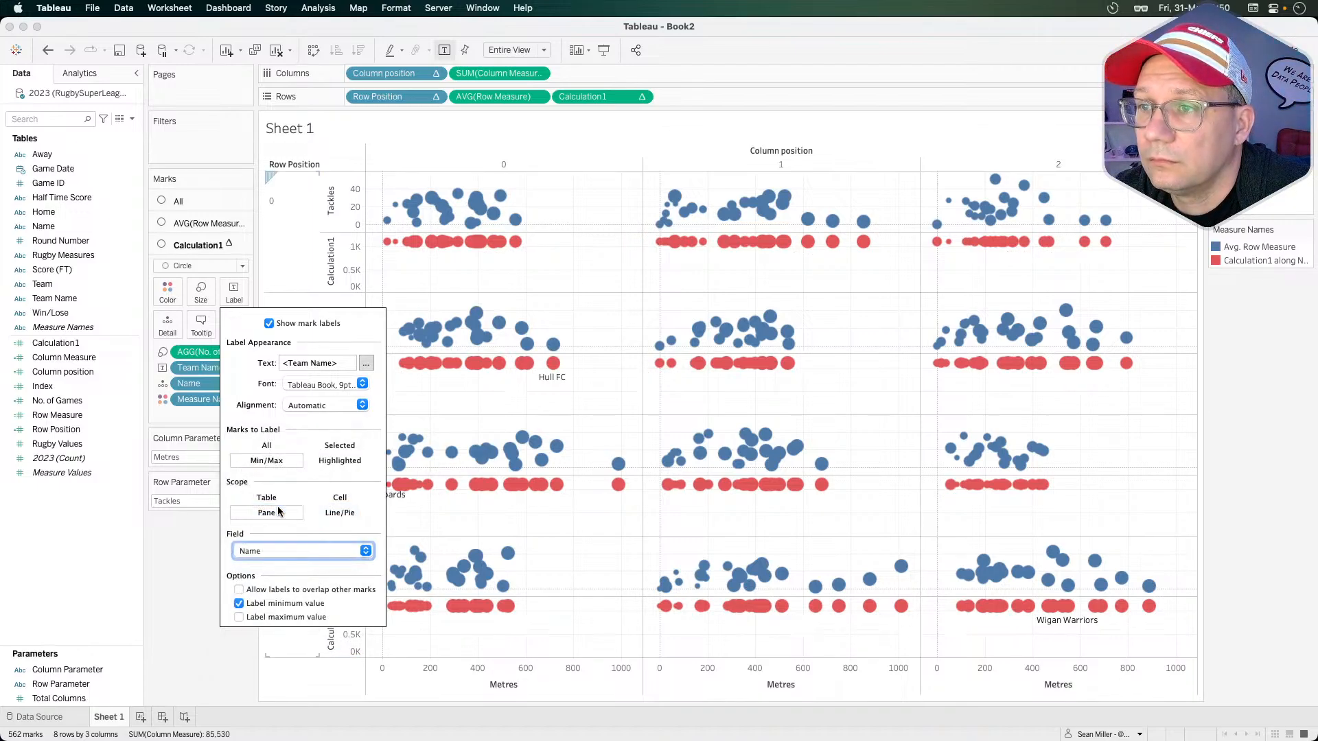
left_click(239, 590)
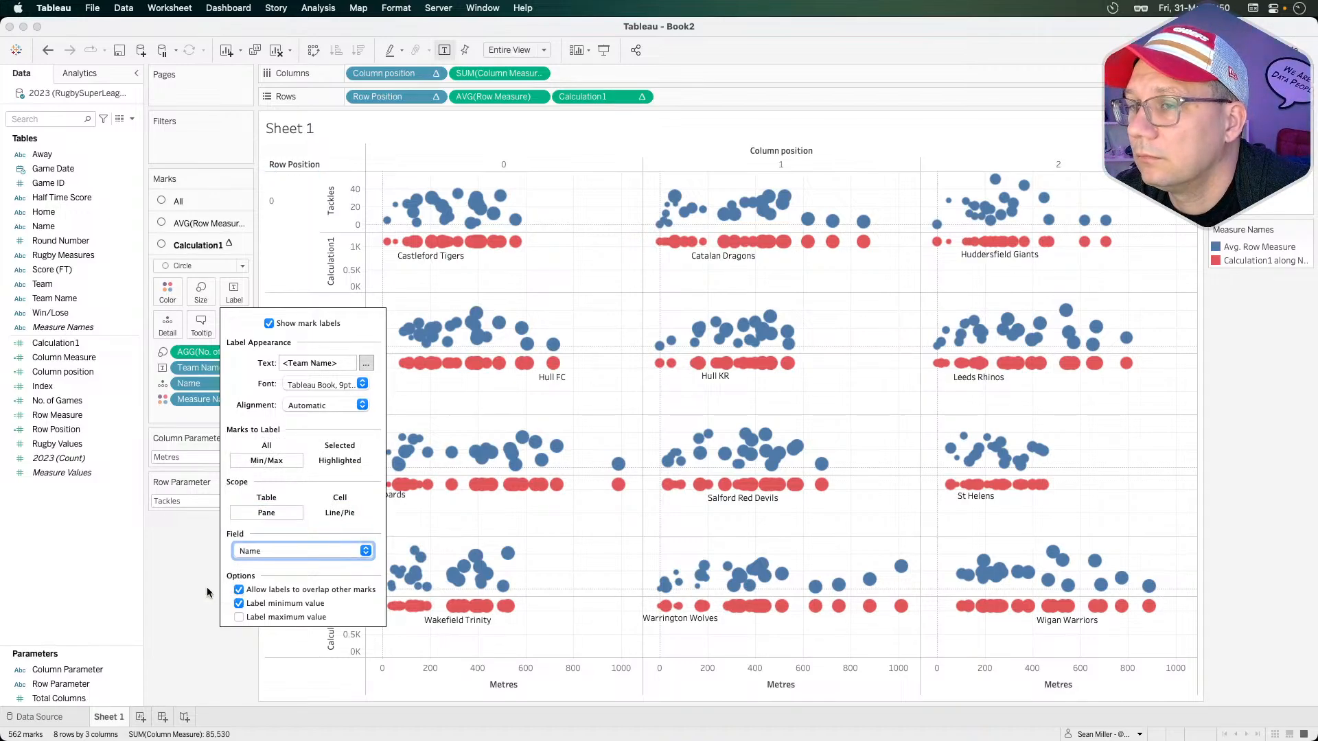
left_click(207, 587)
- Check the blog post's Ref Line label settings in Chrome, and base the Calculation1 minimum label on Row Position with label overlap disallowed
key("super+Tab")
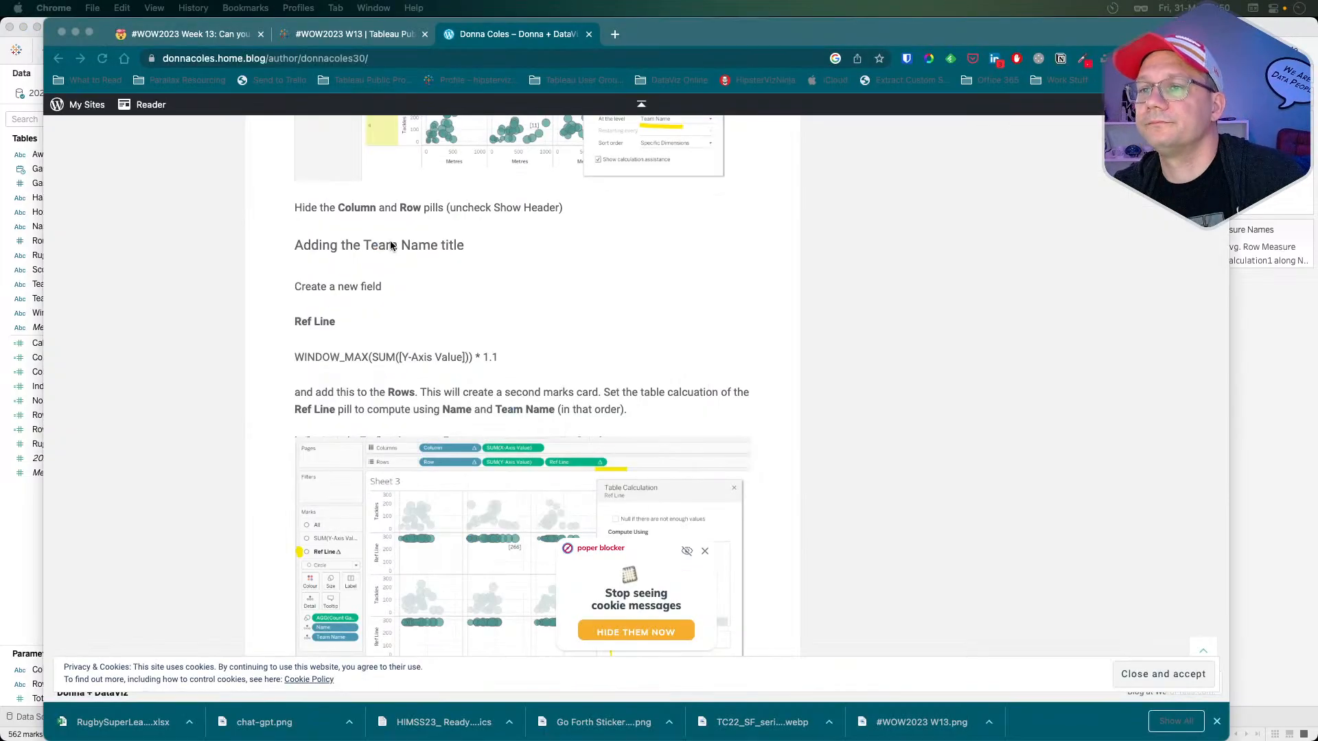
scroll(302, 490, "down", 10)
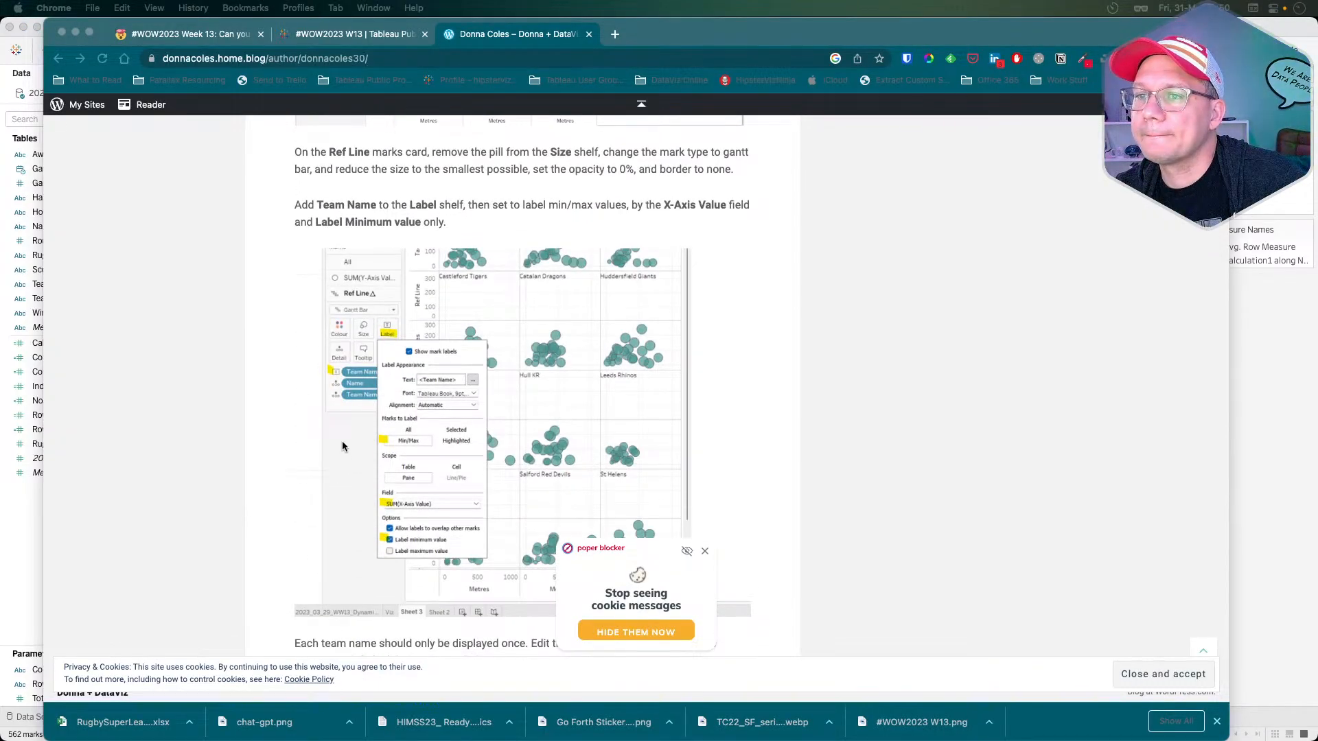
key("super+Tab")
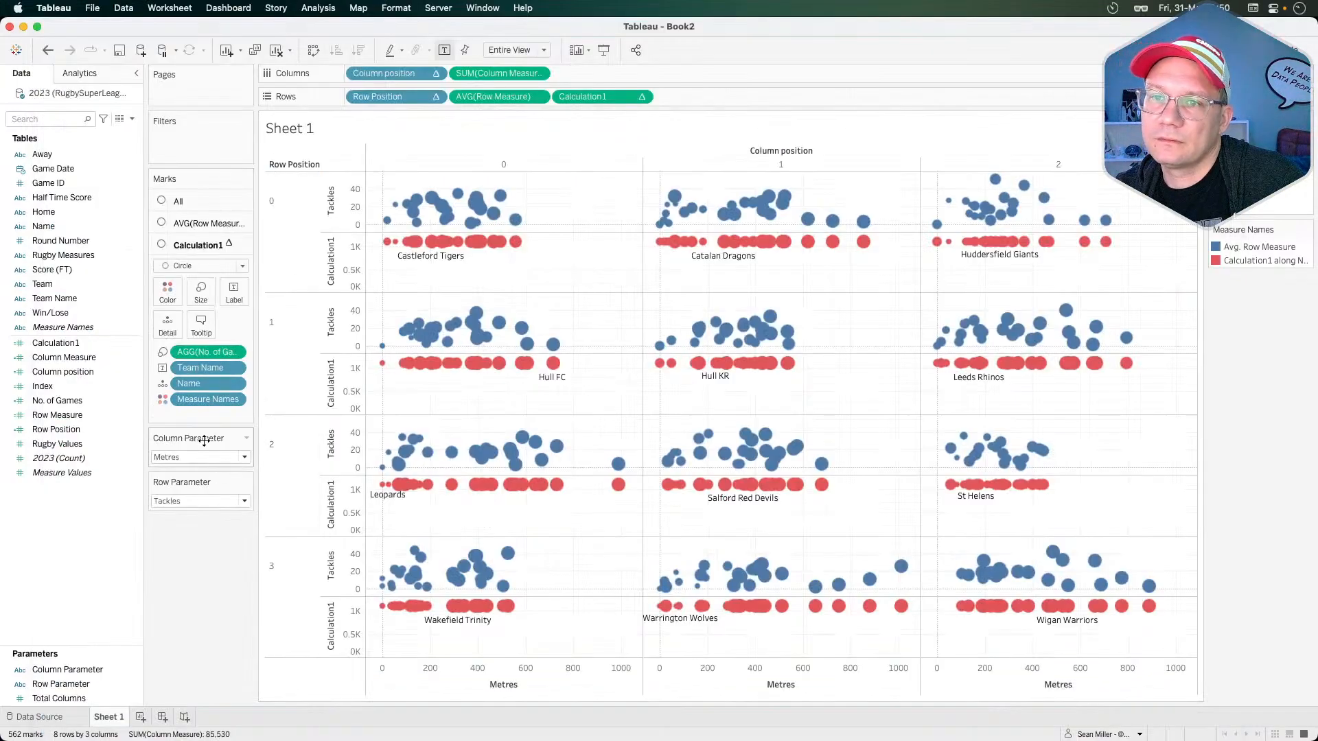
left_click(229, 292)
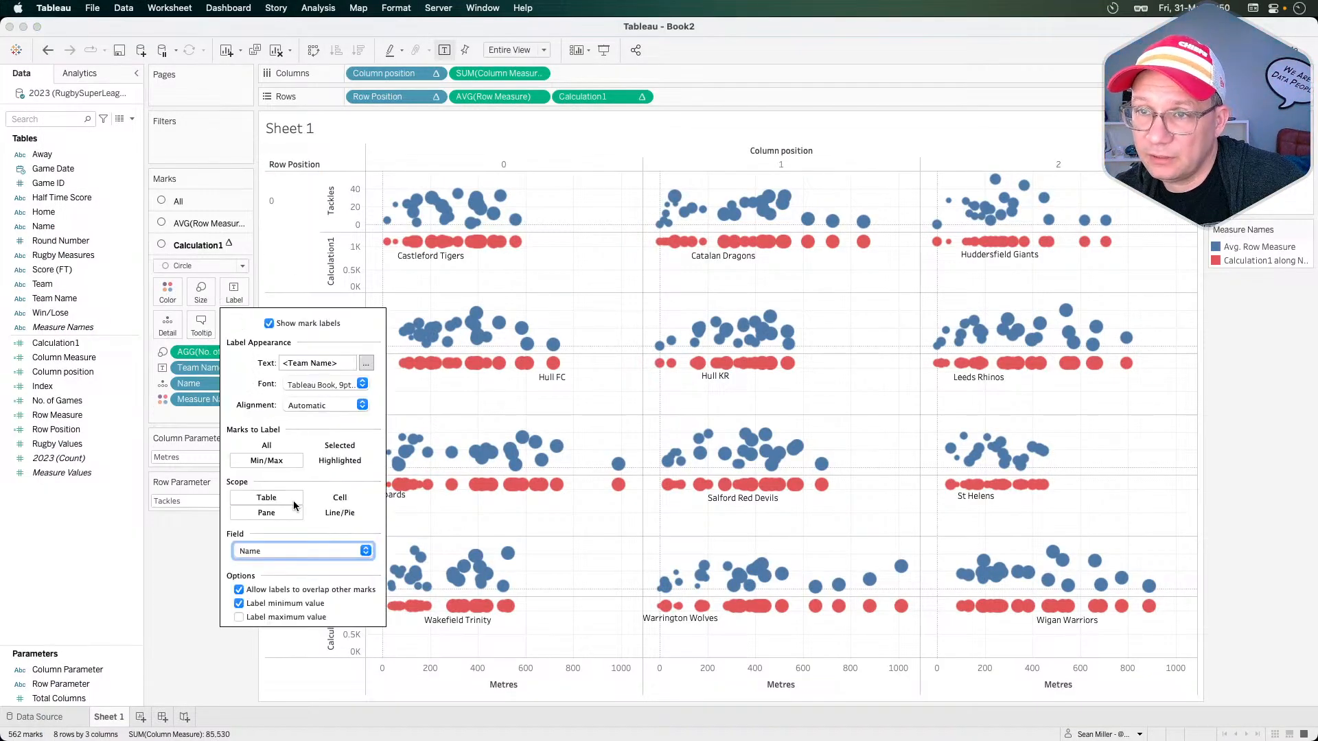
left_click(292, 552)
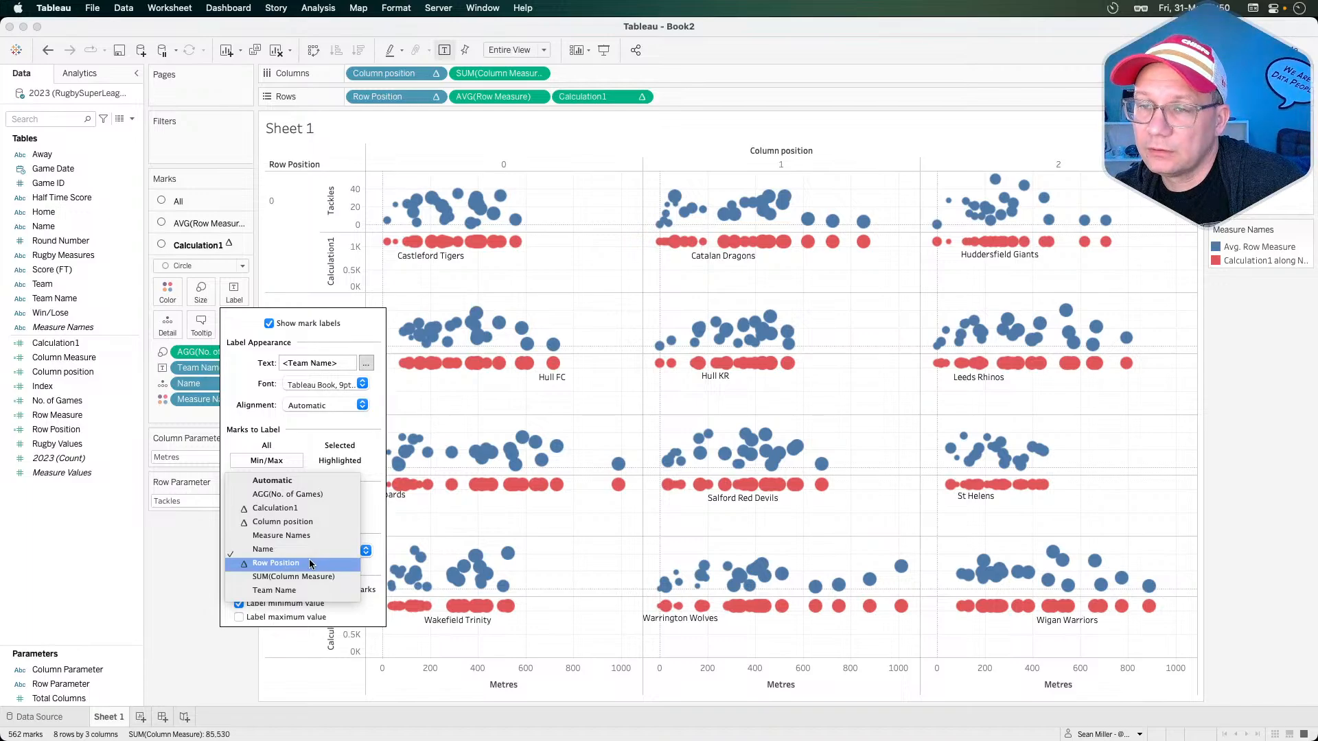
left_click(311, 564)
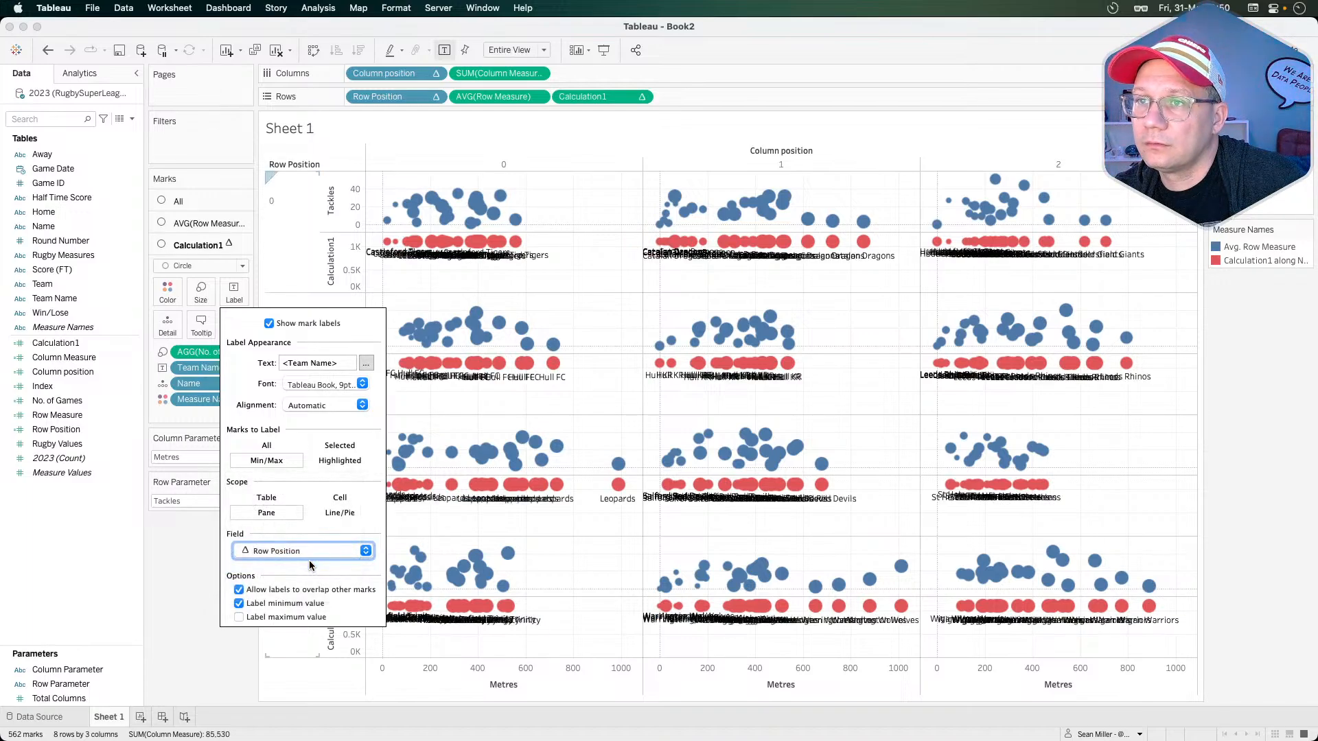
left_click(240, 591)
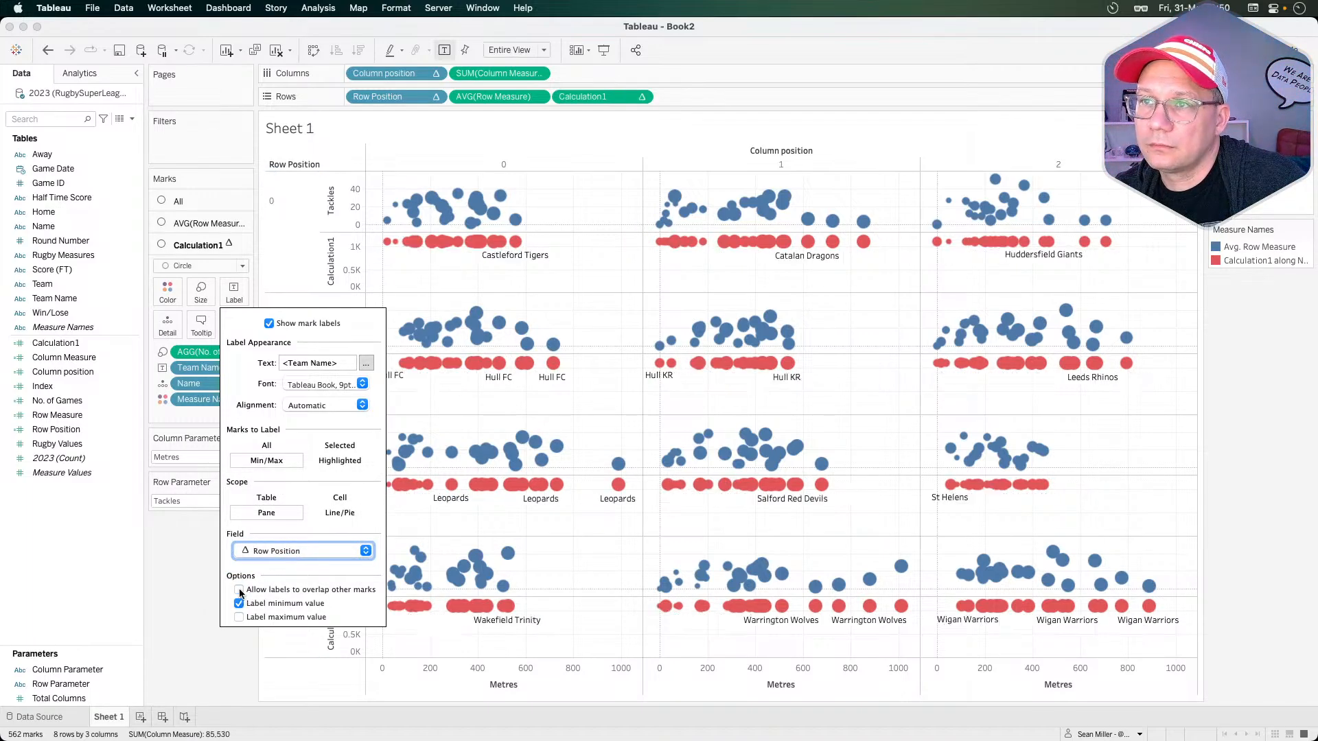
- Compare the Calculation1 label settings in Tableau with the min/max label instructions in the Chrome blog post
key("super+Tab")
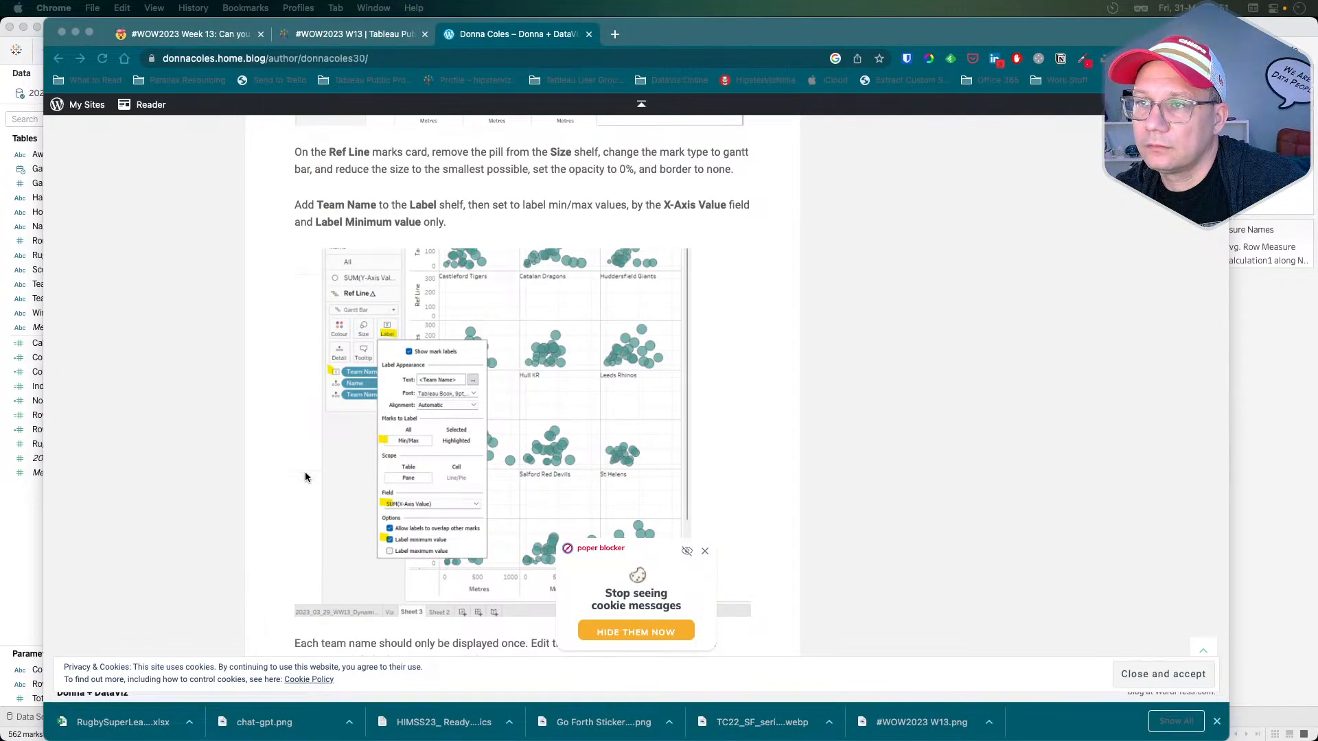
key("super+Tab")
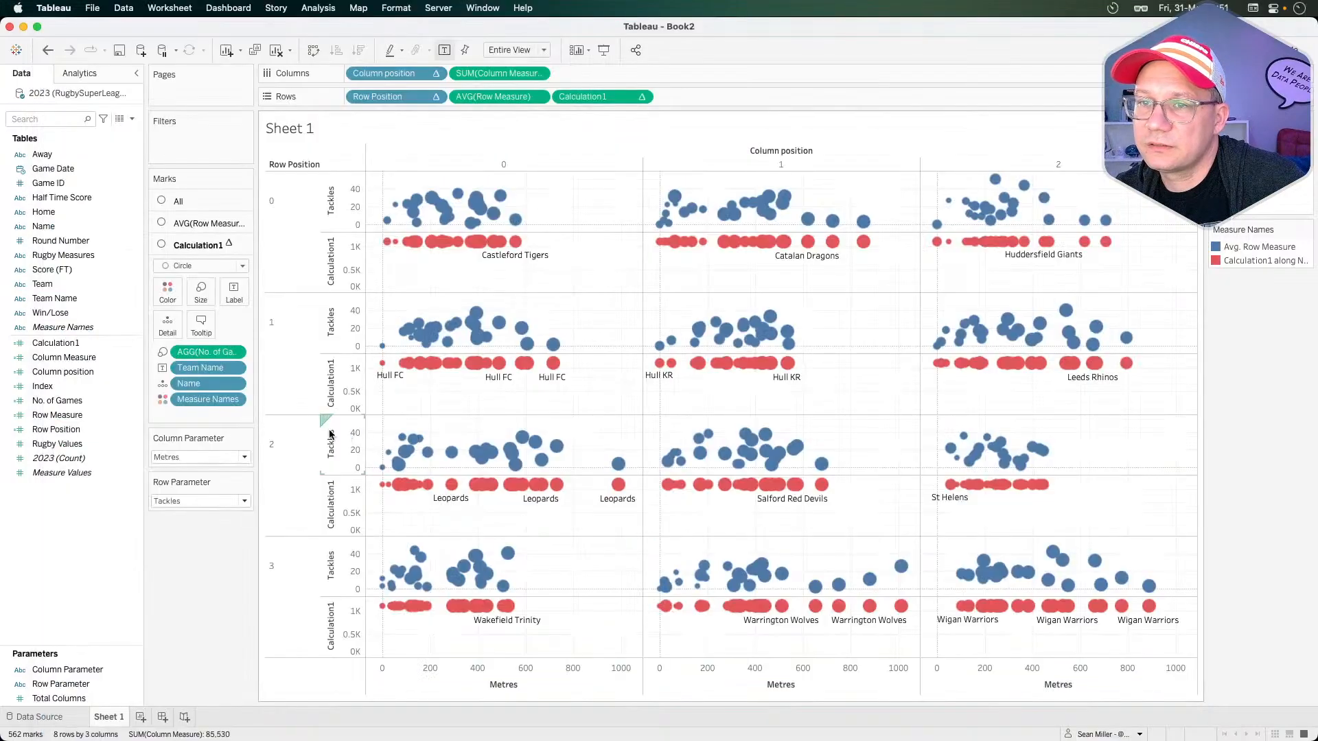
left_click(234, 295)
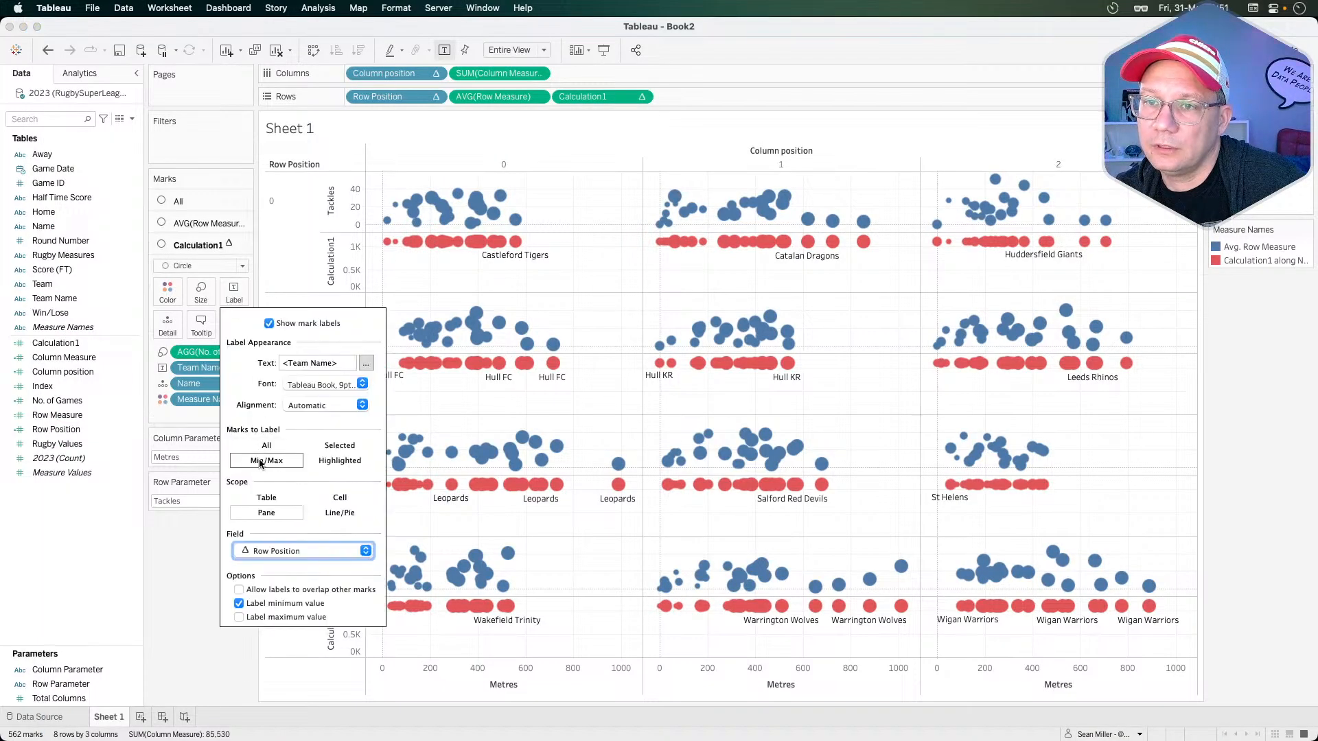
key("super+Tab")
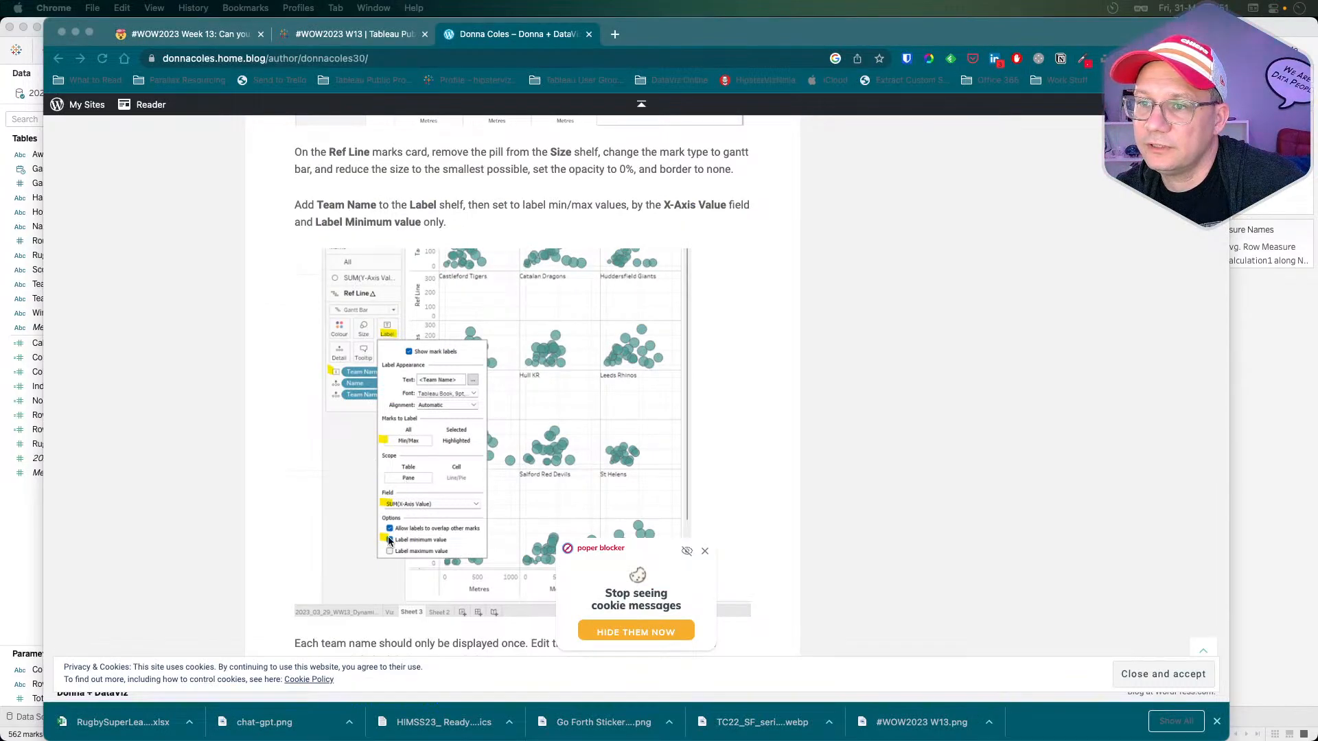
key("super+Tab")
left_click(234, 294)
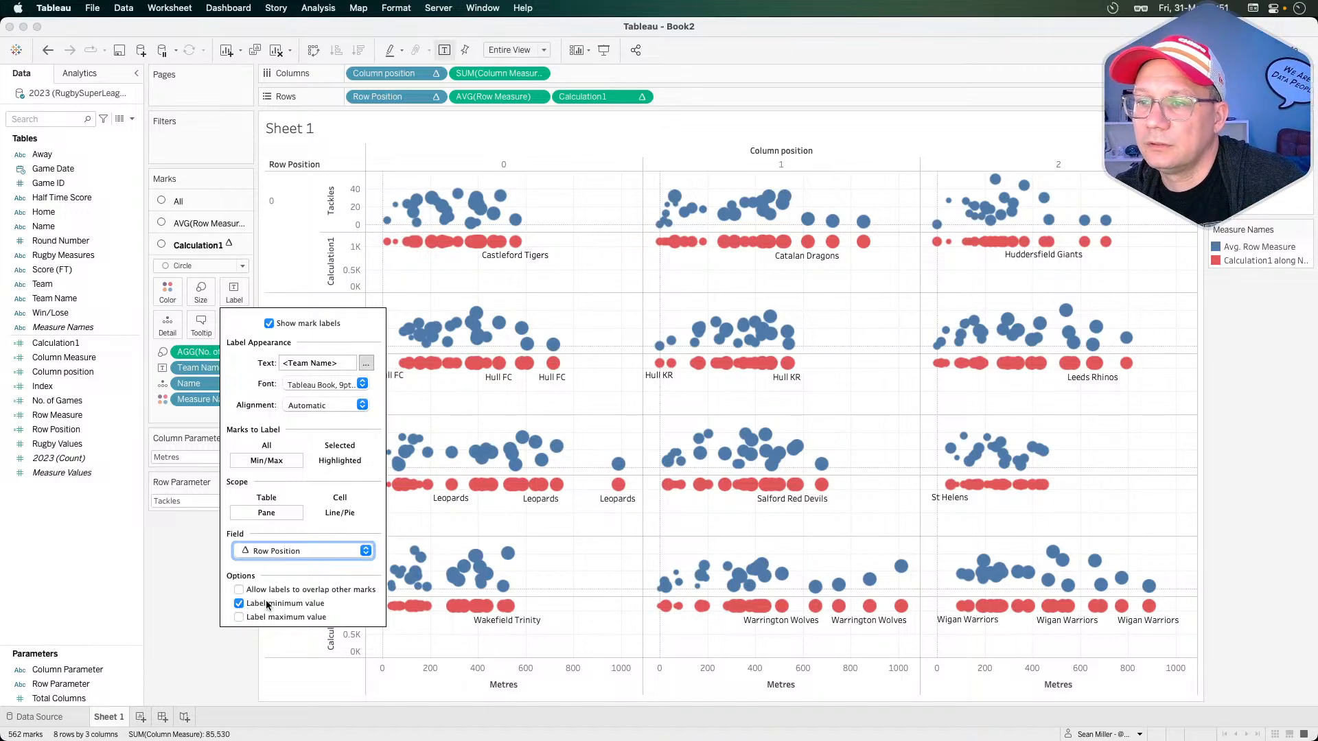
key("super+Tab")
scroll(267, 580, "down", 5)
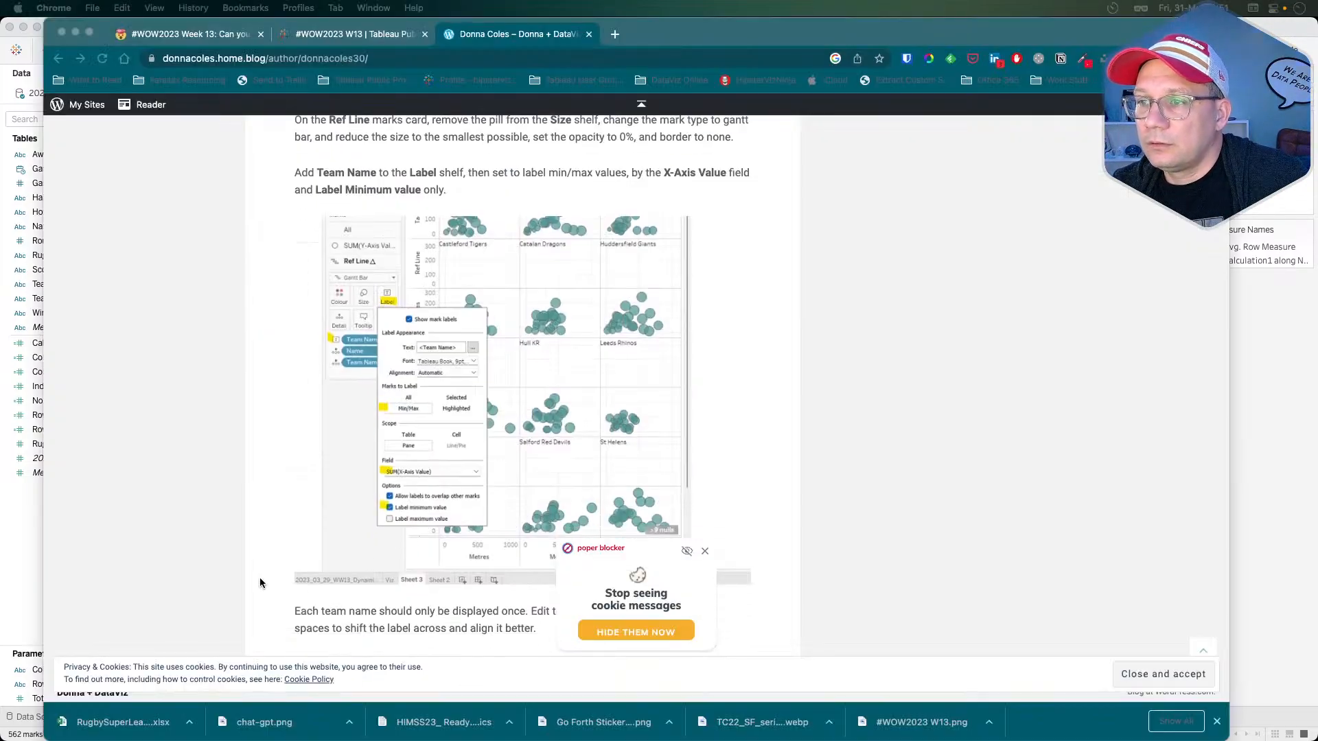
scroll(260, 582, "up", 5)
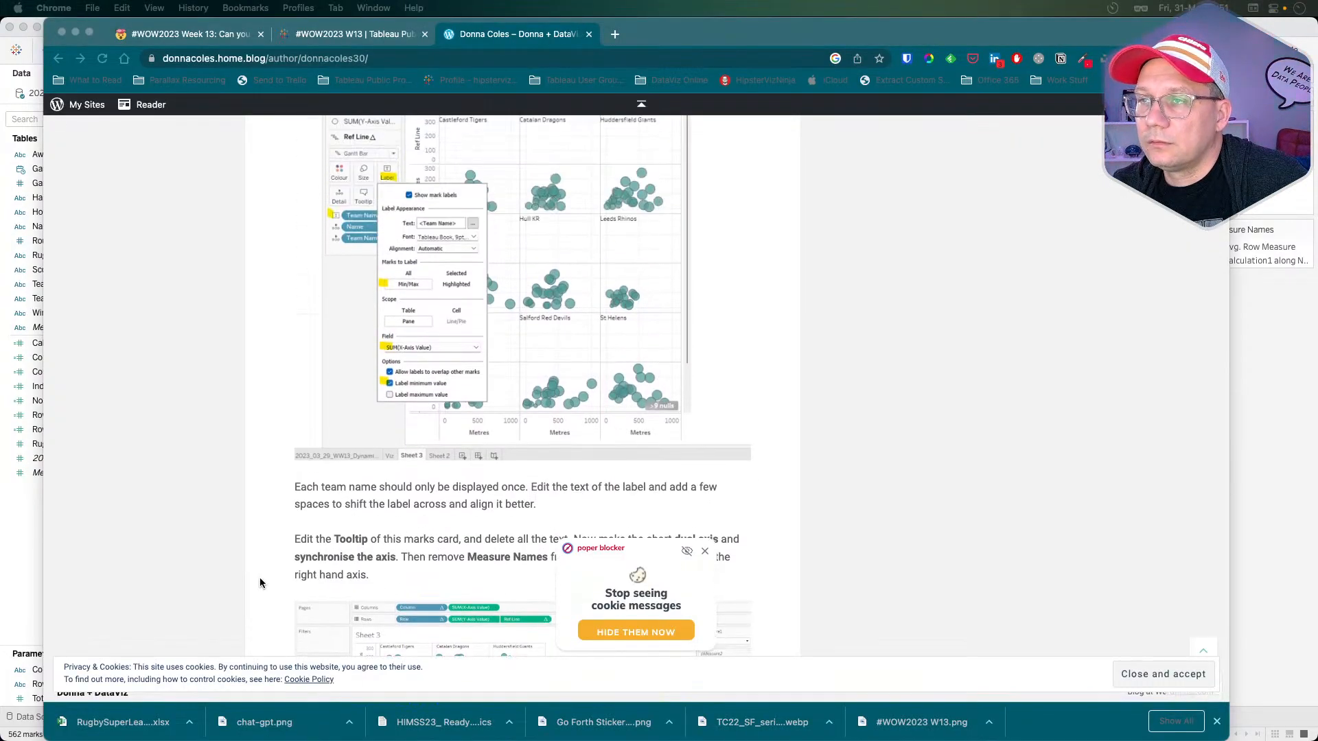
key("super+Tab")
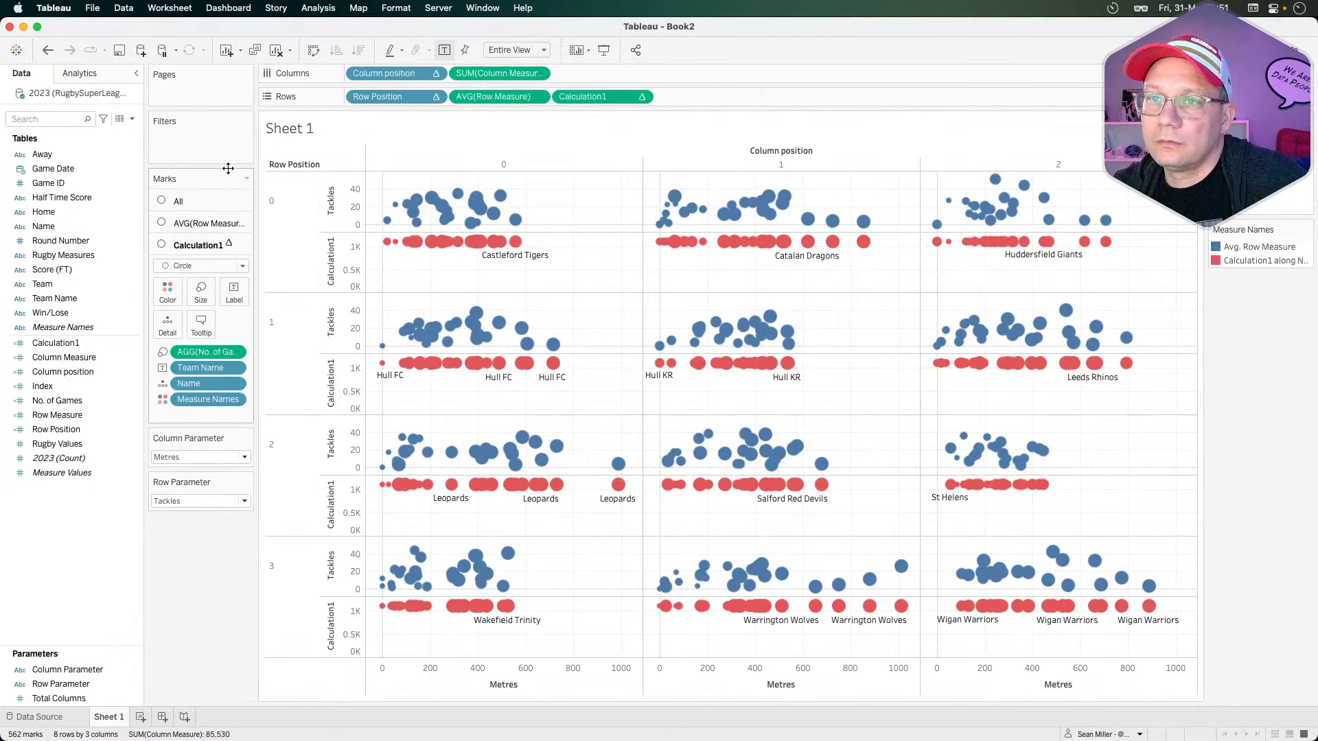
key("super+Tab")
key("super+Tab")
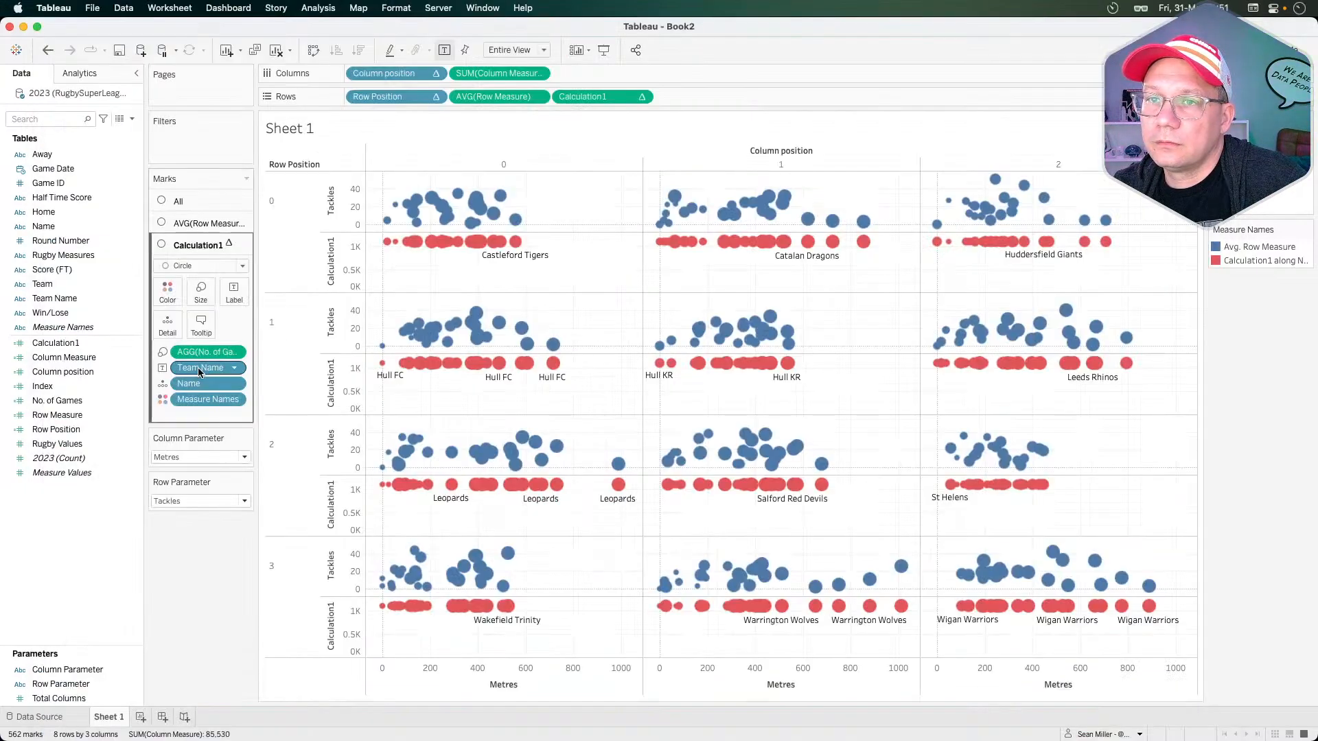
- Try reducing the Calculation1 mark size to the smallest possible, and open the marks' color settings
left_click(200, 291)
left_click_drag(223, 328, 165, 329)
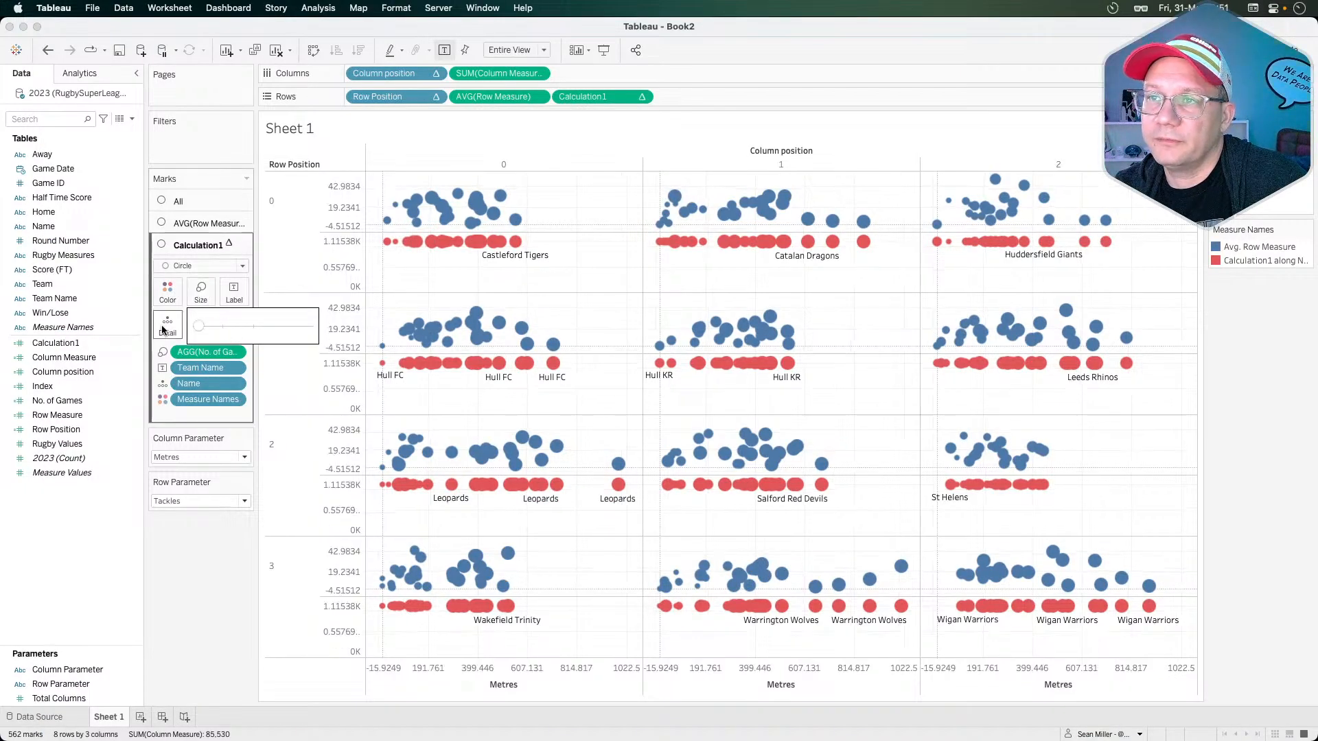
left_click(168, 292)
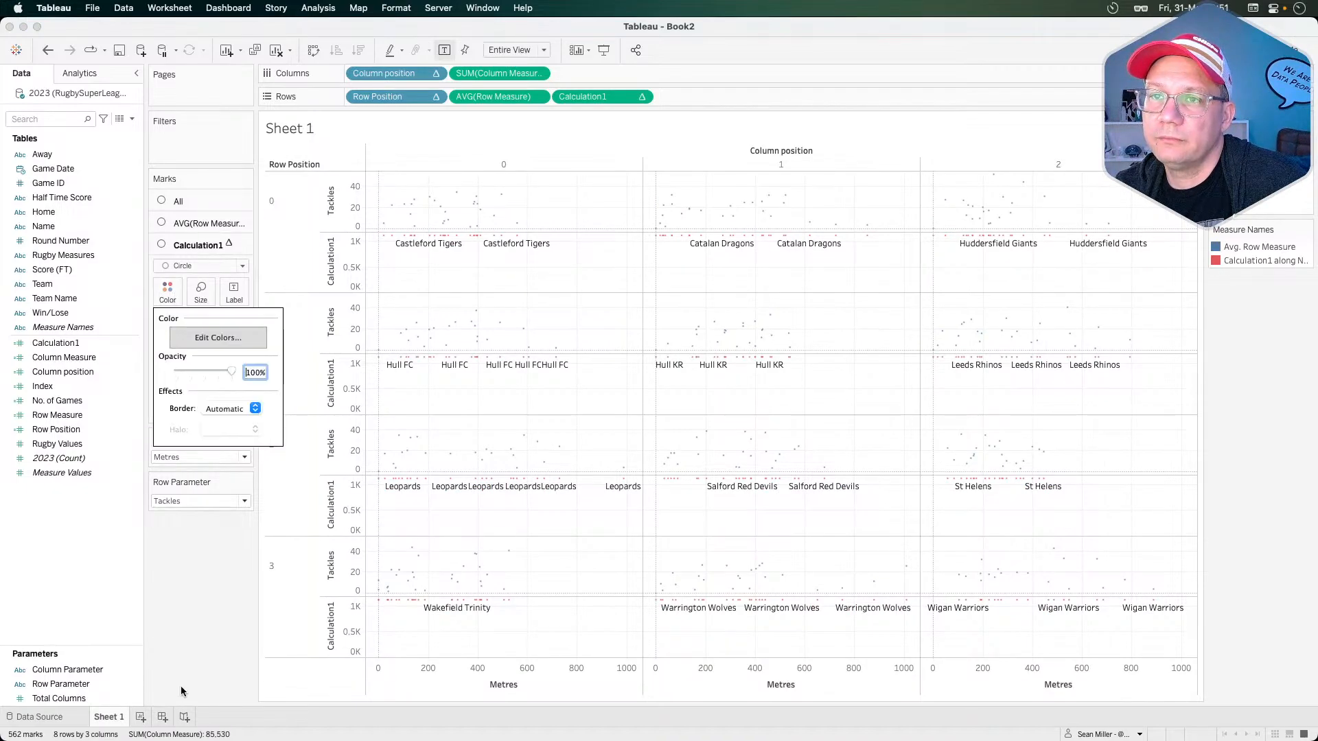
- Try enlarging the AVG(Row Measure) marks to about the middle of the size scale, and undo the mark size changes
left_click(200, 225)
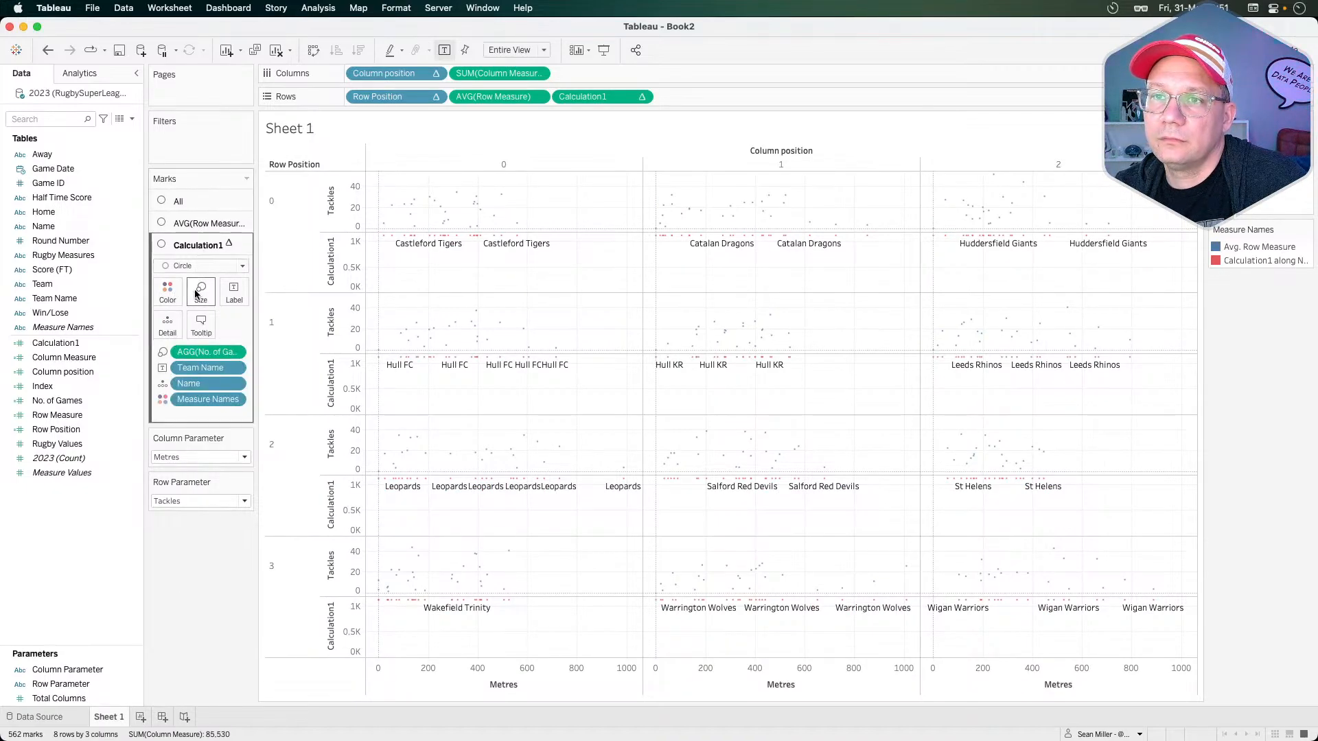
left_click(197, 223)
left_click(200, 269)
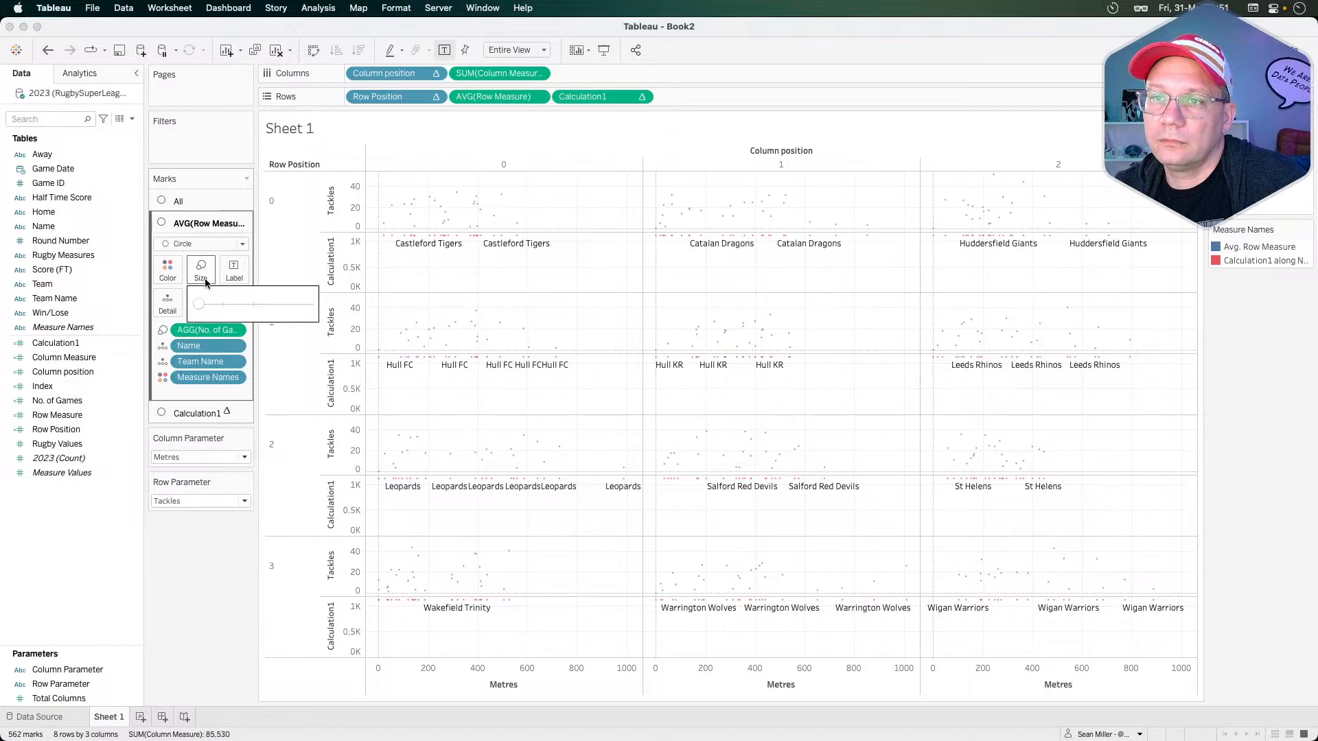
left_click(251, 306)
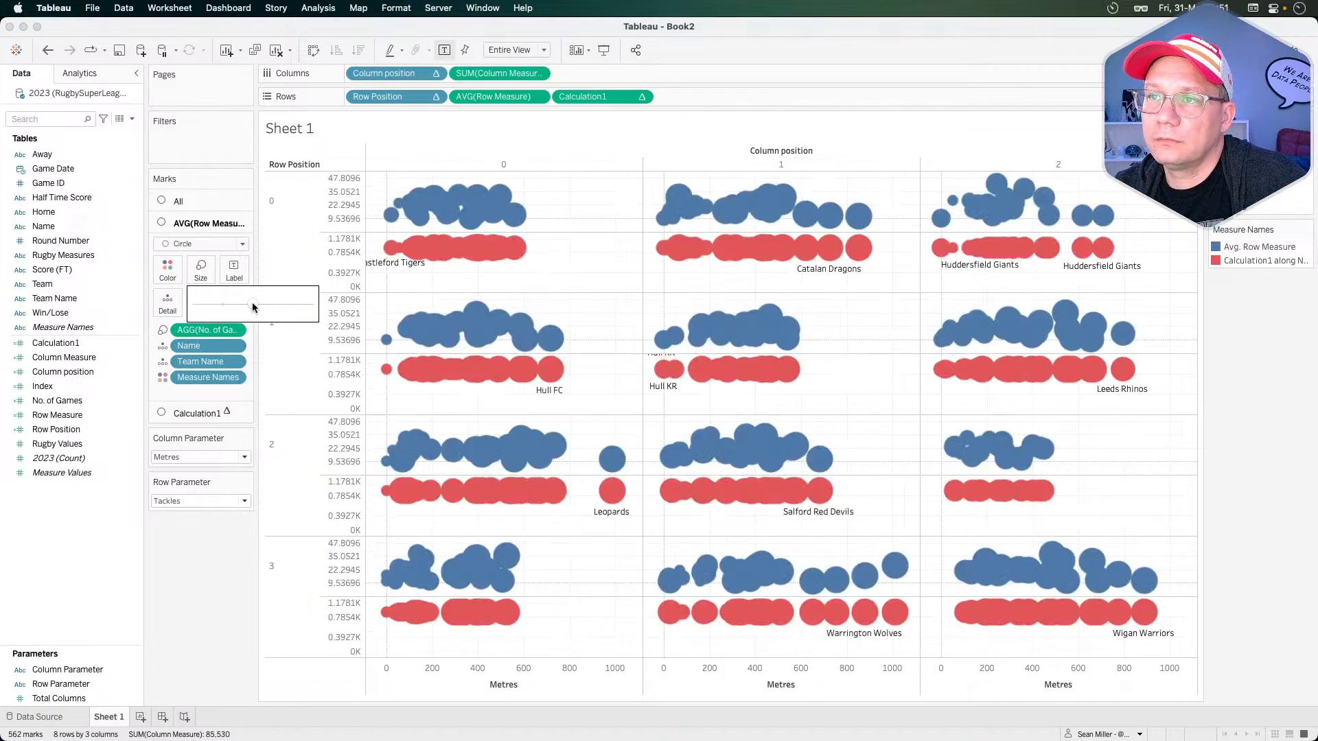
left_click(208, 584)
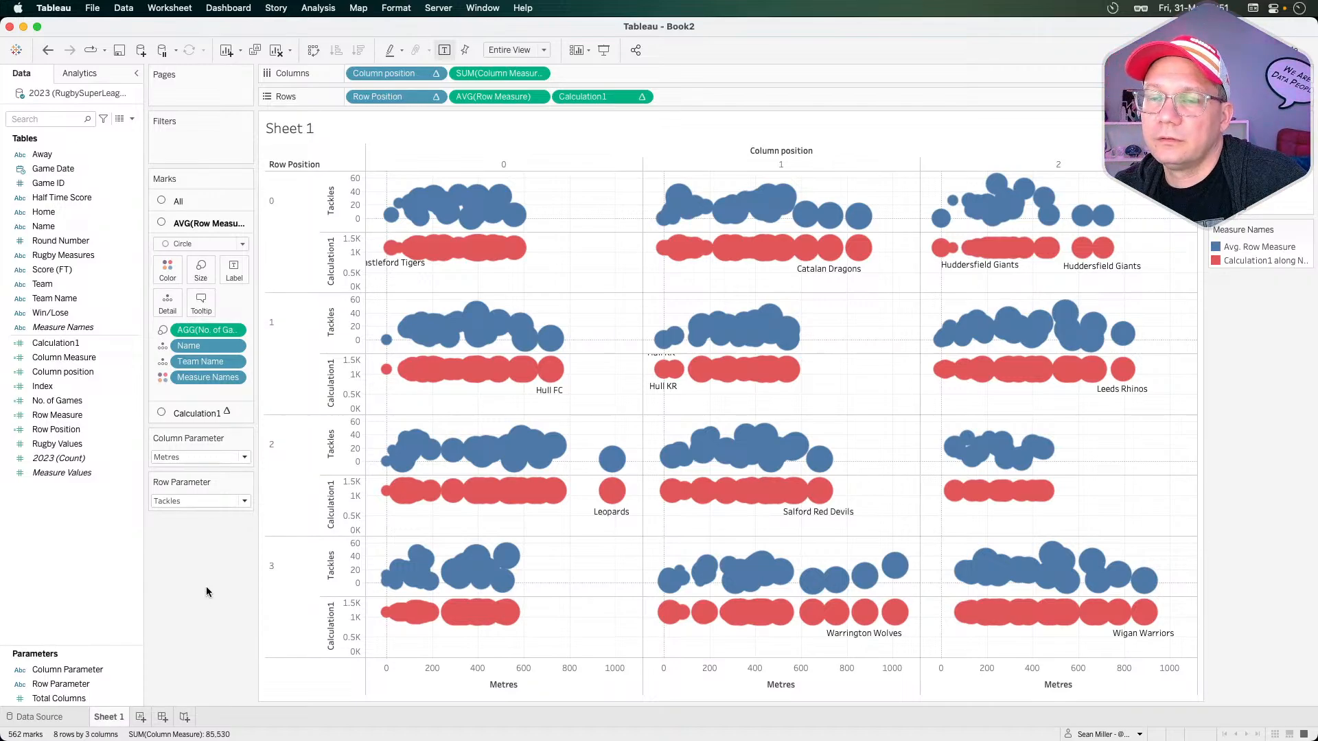
key("ctrl+z")
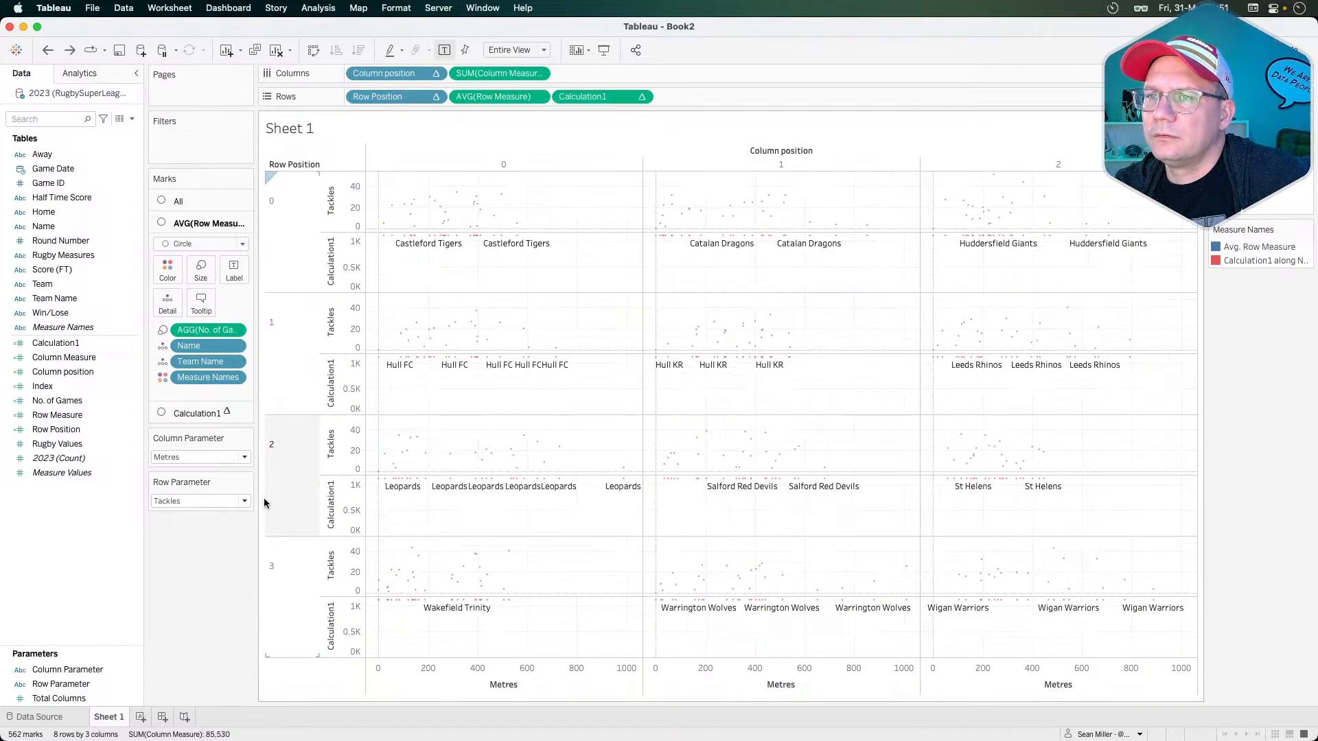
key("ctrl+shift+z")
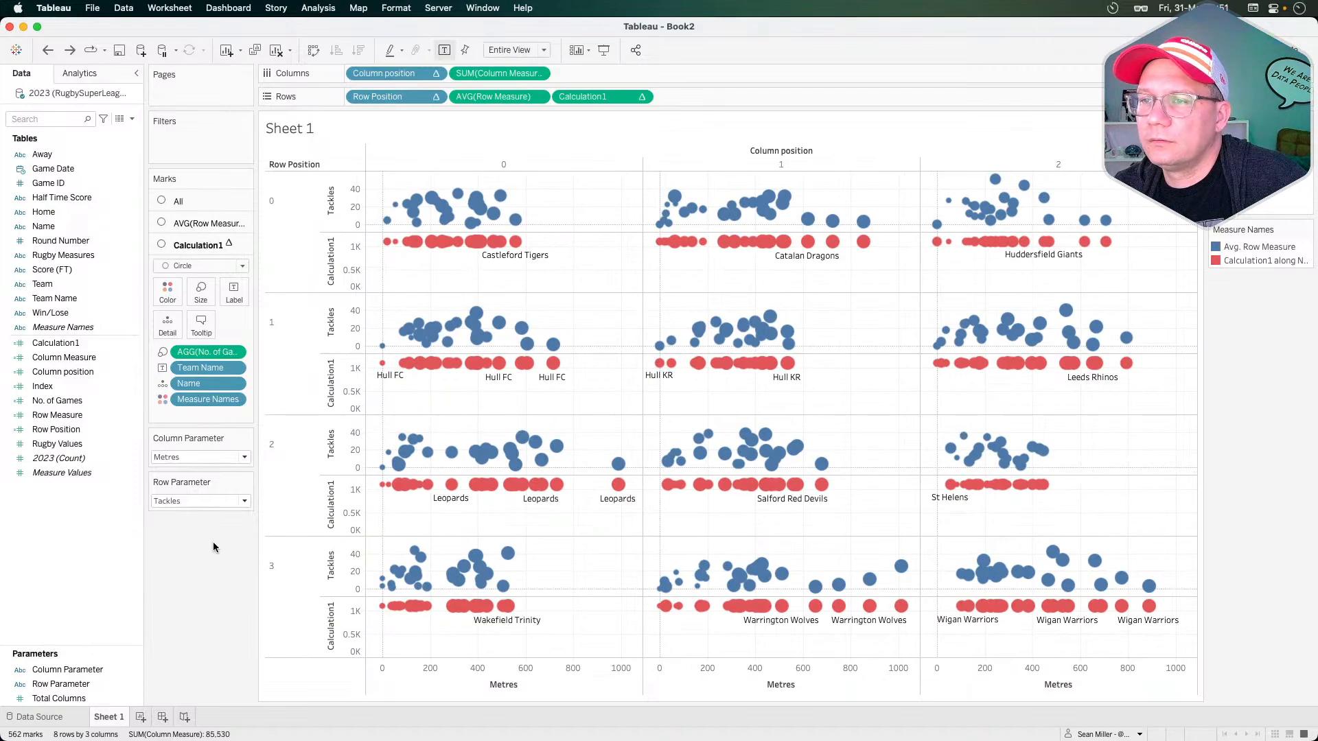
- Set the opacity of the Calculation1 marks to 0%
left_click(168, 290)
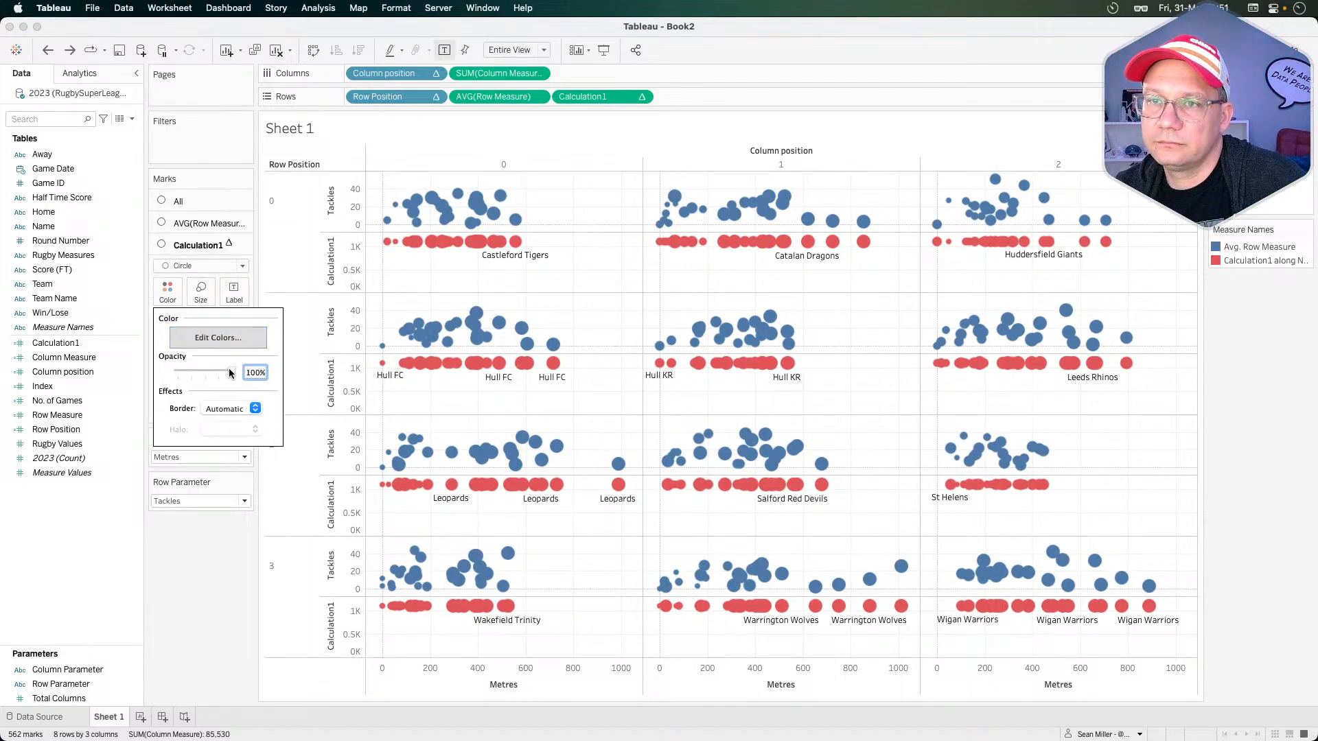
left_click_drag(232, 371, 144, 375)
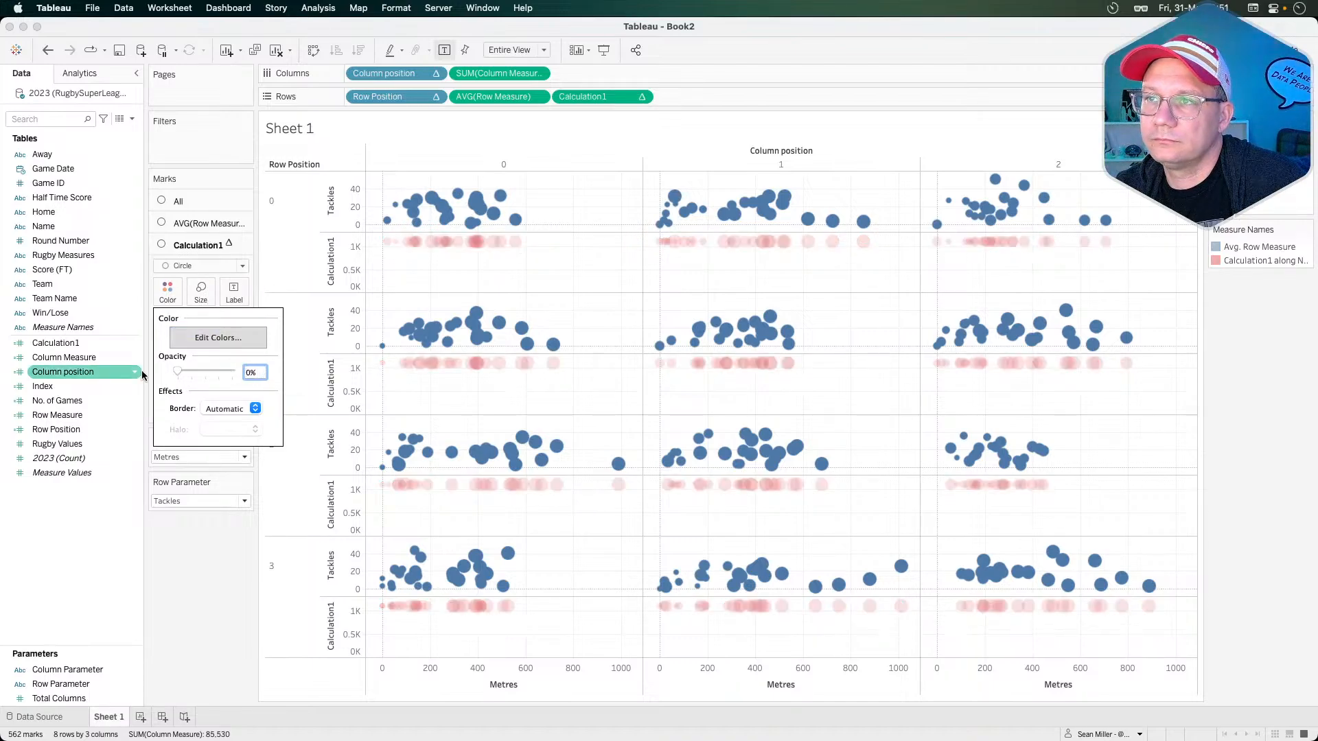
left_click(229, 569)
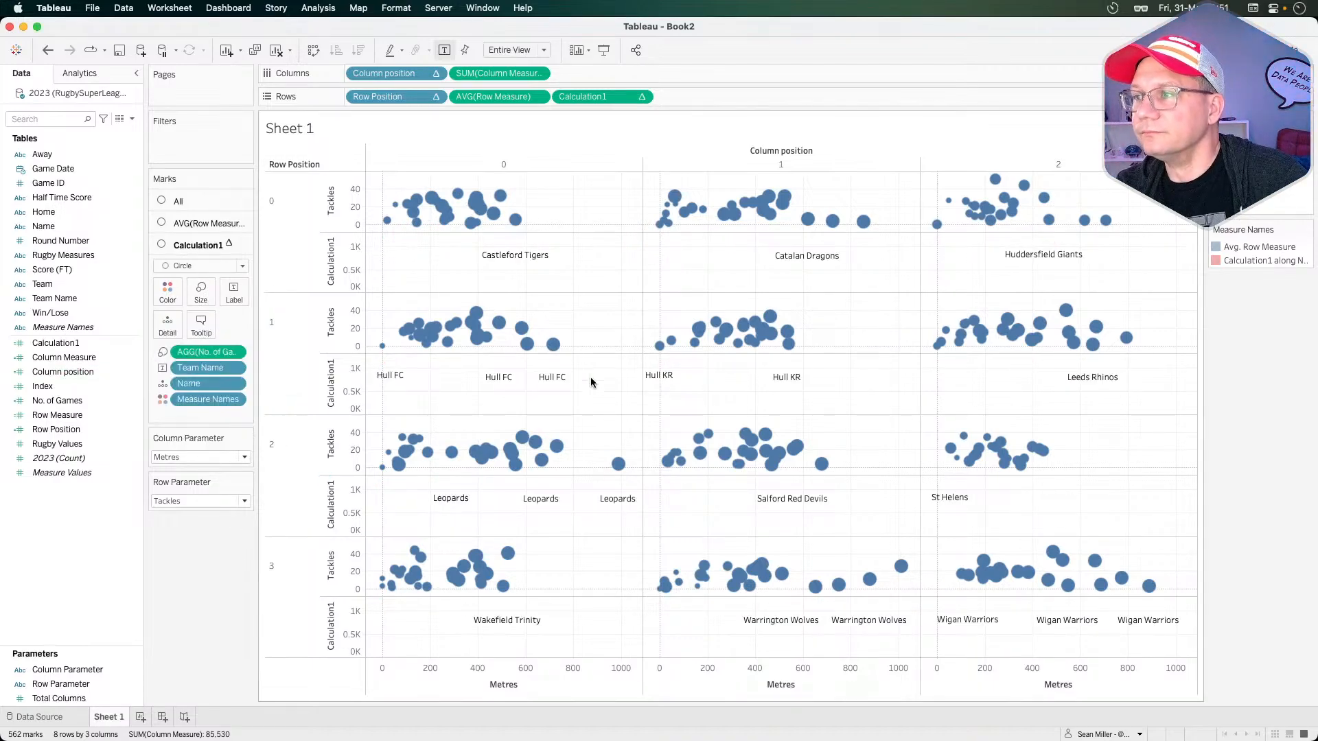
- Compare the Ref Line mark size and label instructions in the Chrome blog post with the Calculation1 marks in Tableau
key("super+Tab")
scroll(173, 424, "up", 5)
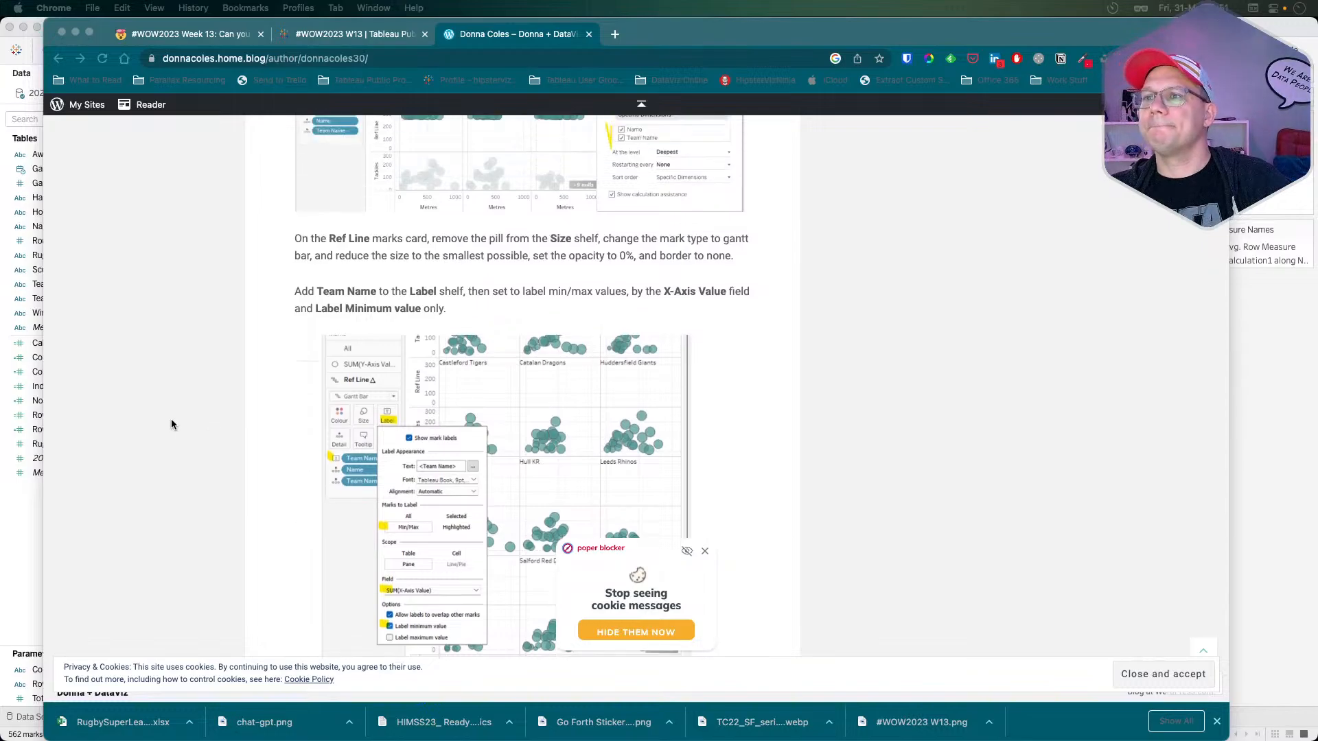
scroll(172, 424, "down", 3)
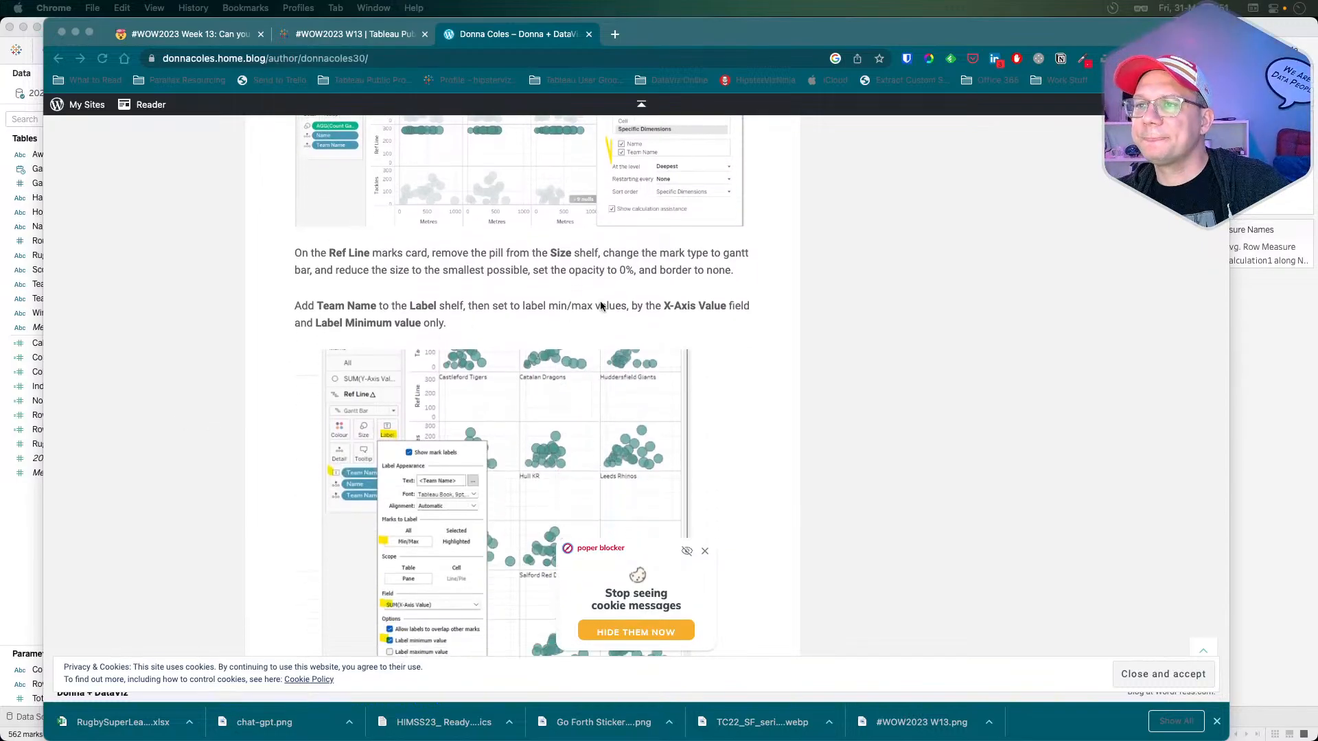
key("super+Tab")
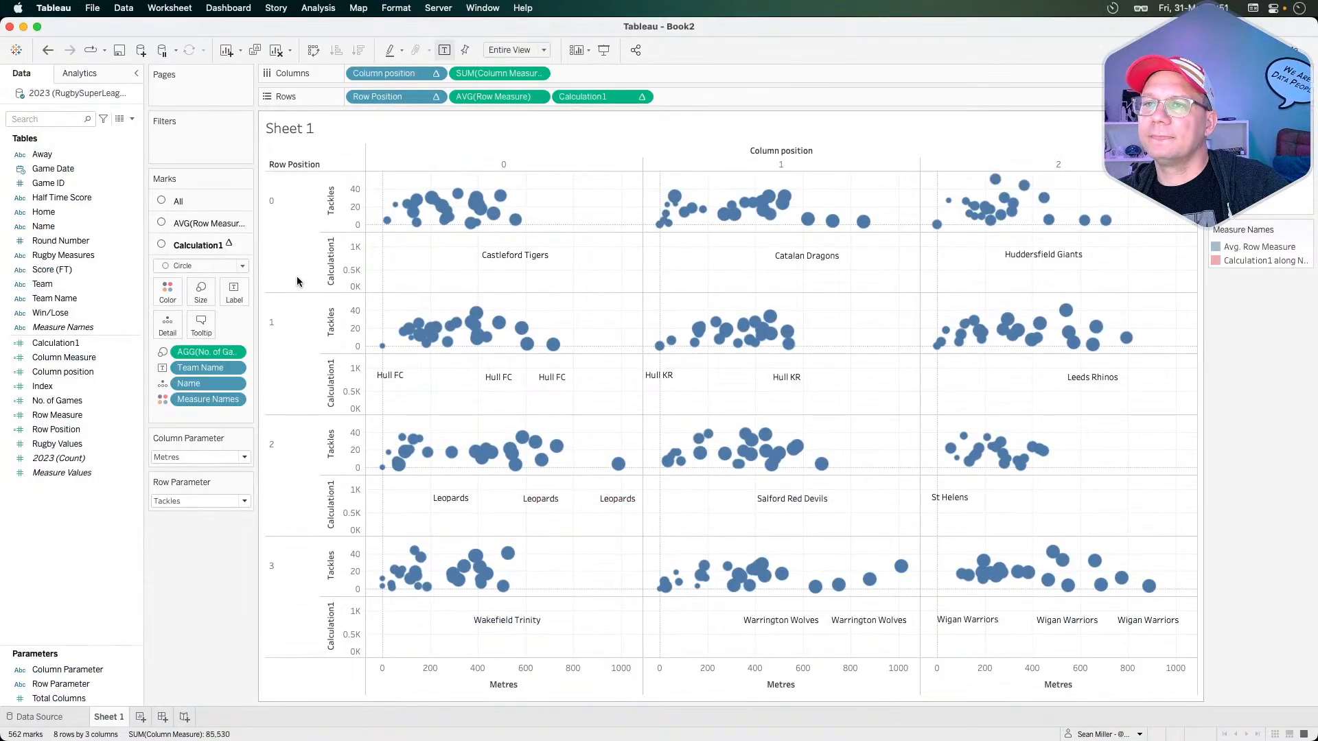
key("super+Tab")
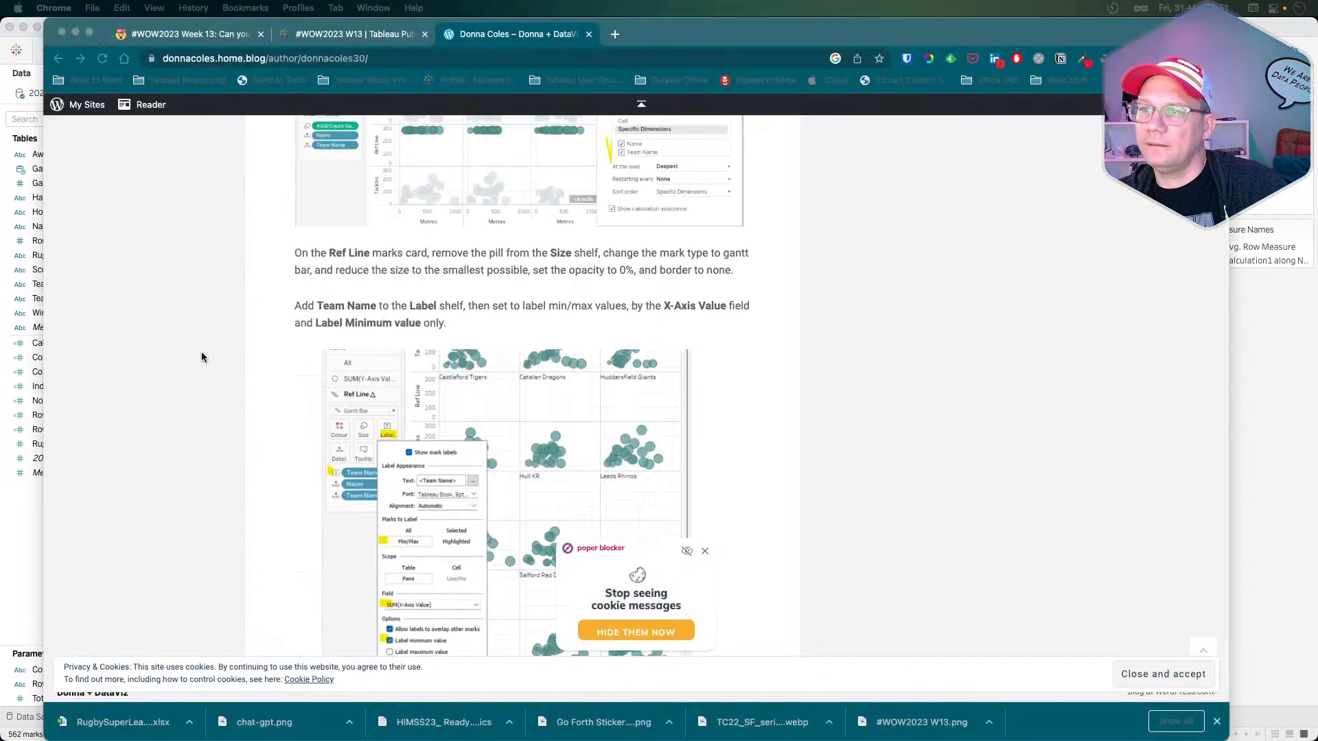
scroll(201, 357, "up", 3)
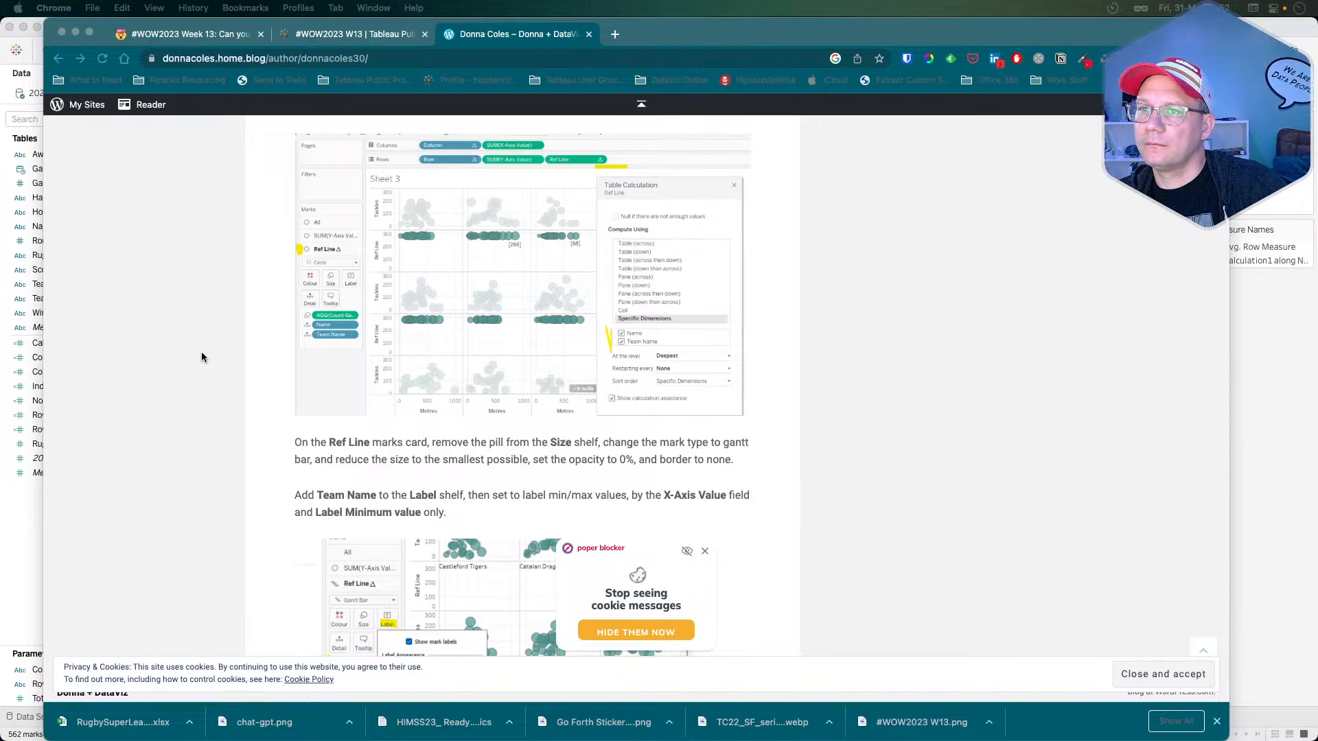
key("super+Tab")
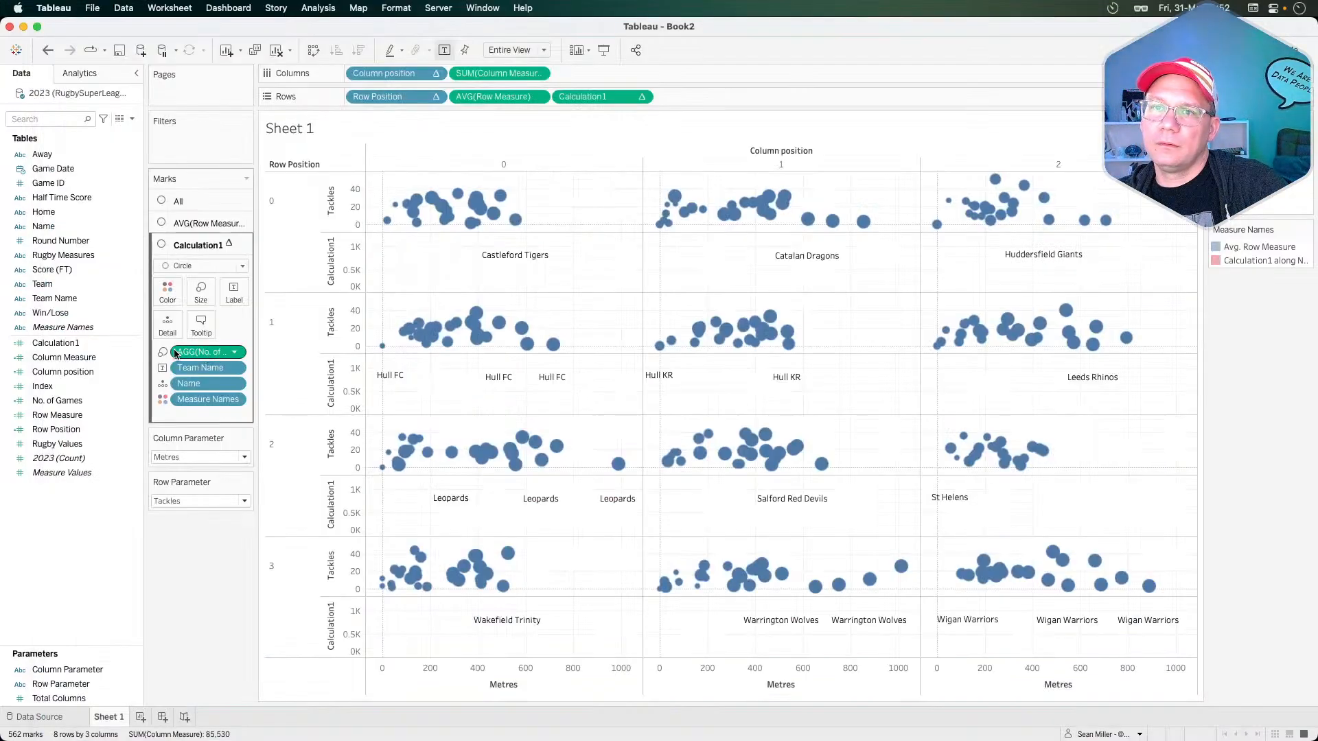
- Remove No. of Games from the Calculation1 mark size and reduce those marks to the smallest possible size
left_click_drag(201, 354, 196, 562)
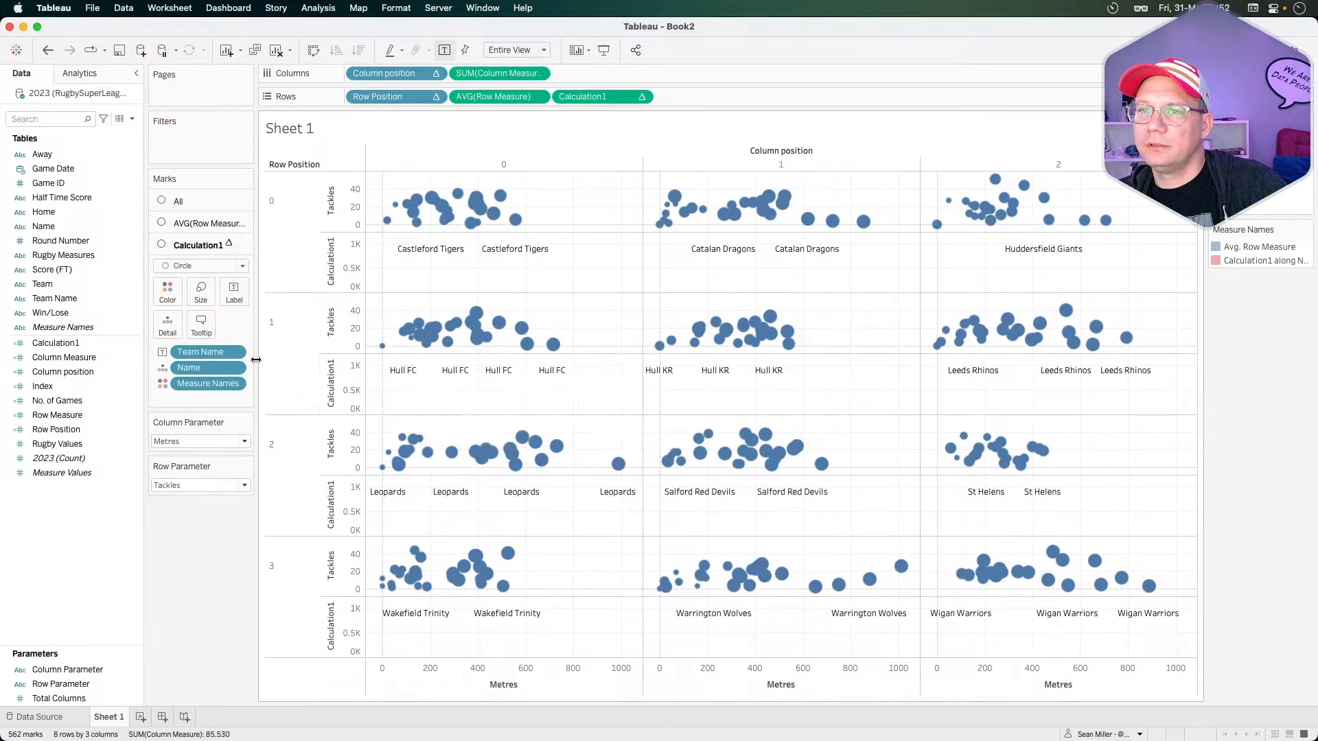
left_click(202, 291)
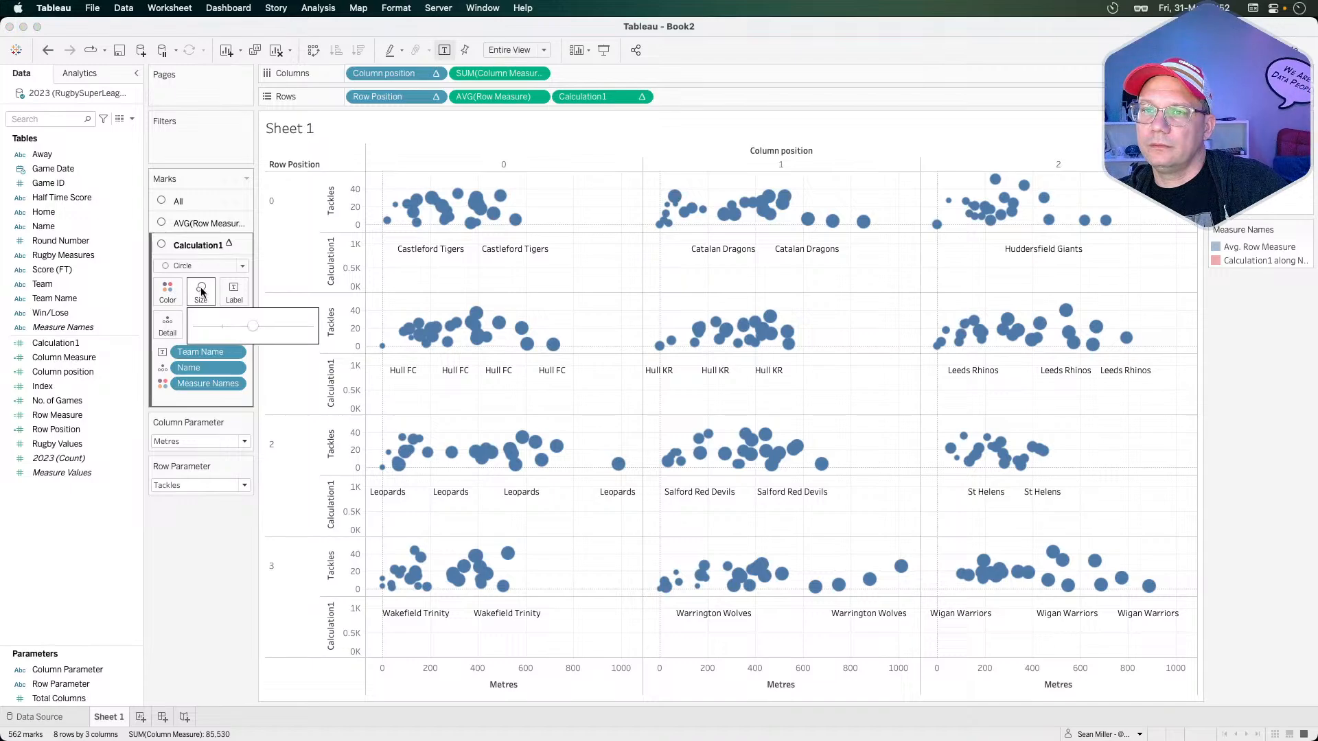
left_click(201, 289)
left_click(222, 288)
left_click(200, 293)
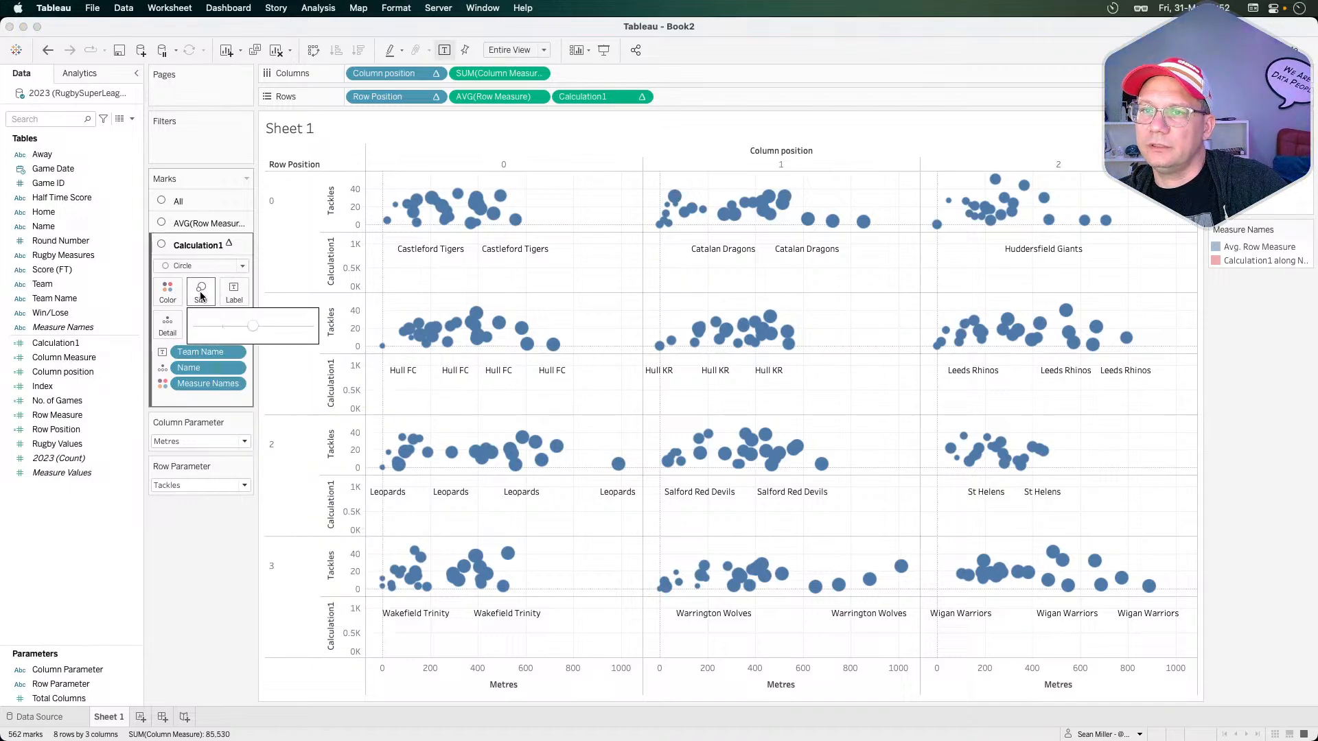
left_click(201, 294)
left_click(201, 294)
left_click(193, 327)
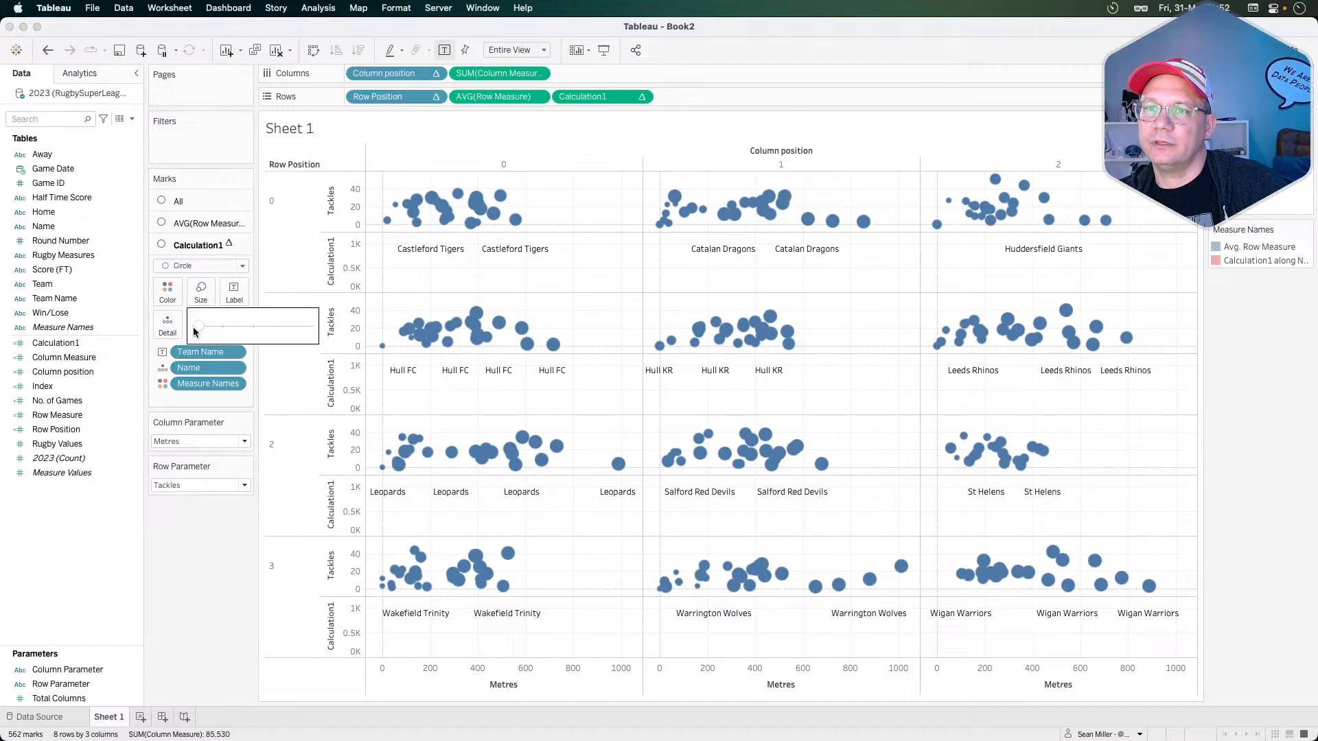
left_click(181, 546)
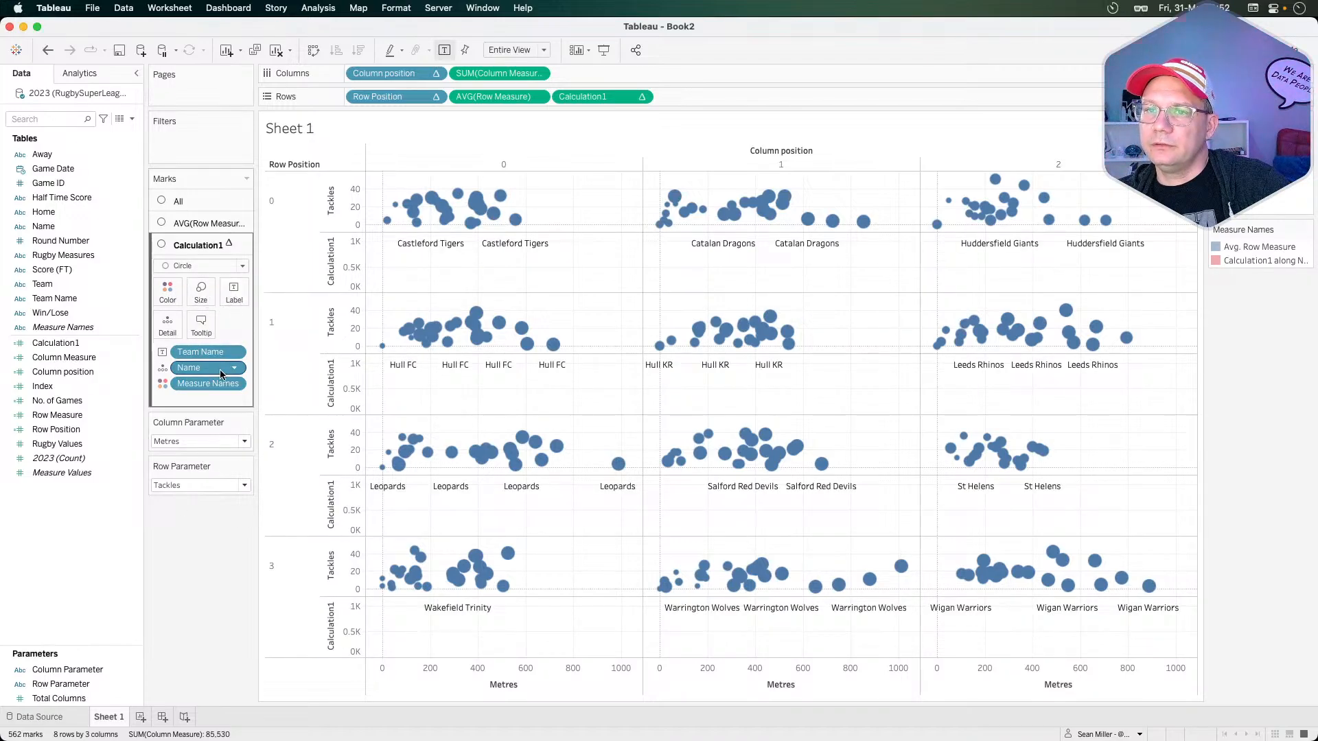
- Remove Measure Names from the color of the Calculation1 and AVG(Row Measure) marks, and check the fields applied to all marks
left_click_drag(200, 385, 192, 569)
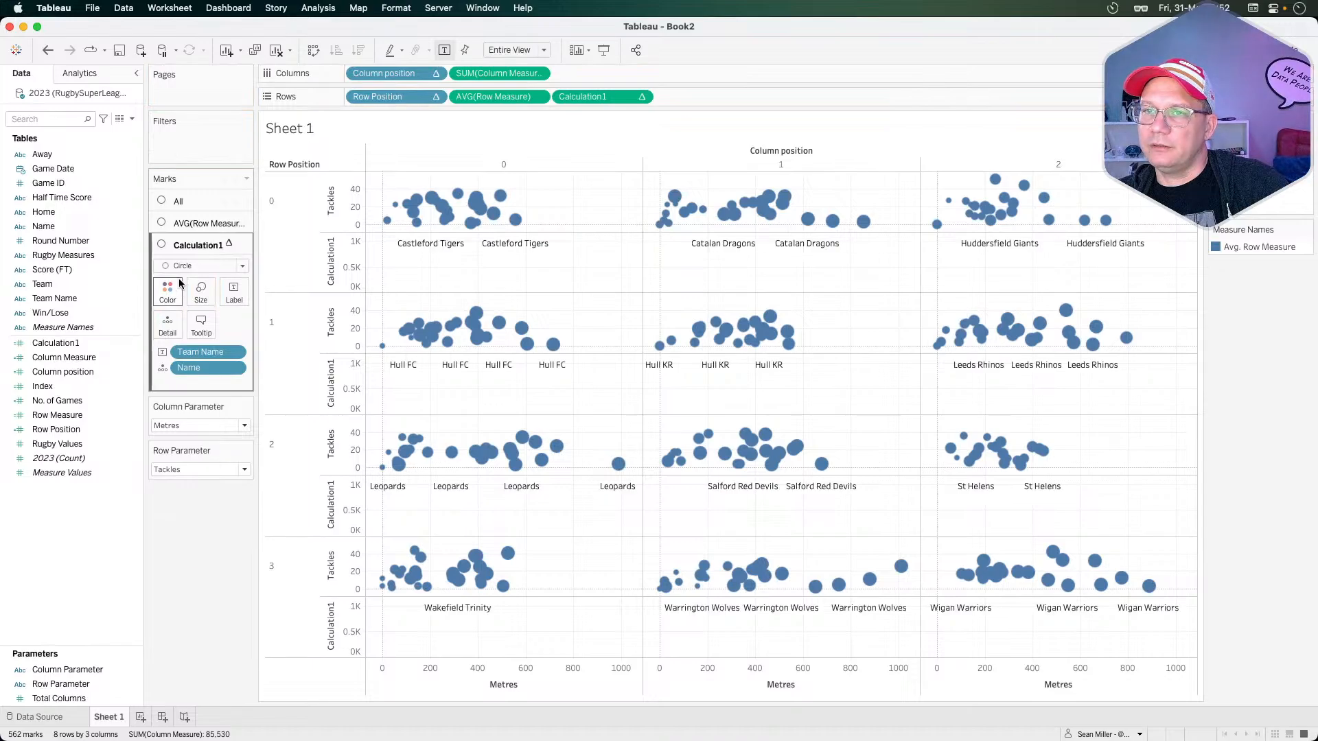
left_click(192, 222)
left_click_drag(194, 378, 194, 494)
left_click(180, 201)
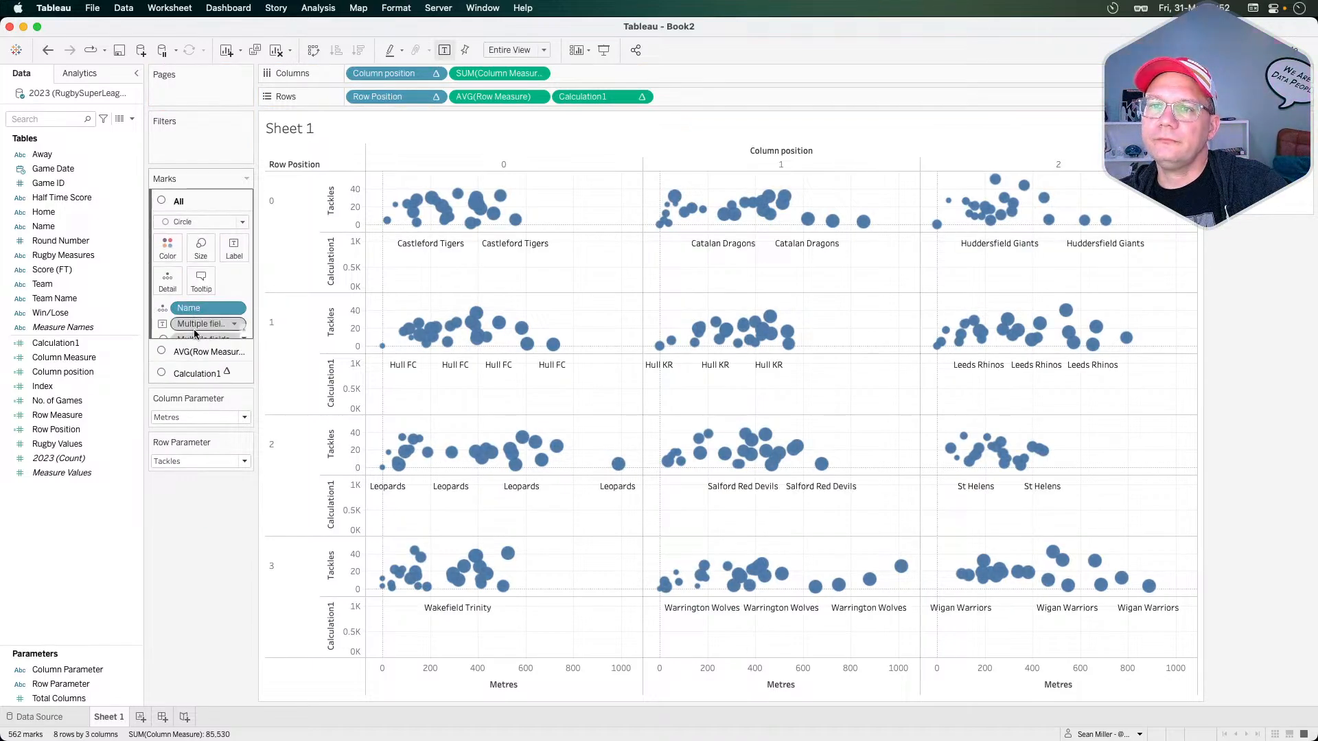
left_click(244, 337)
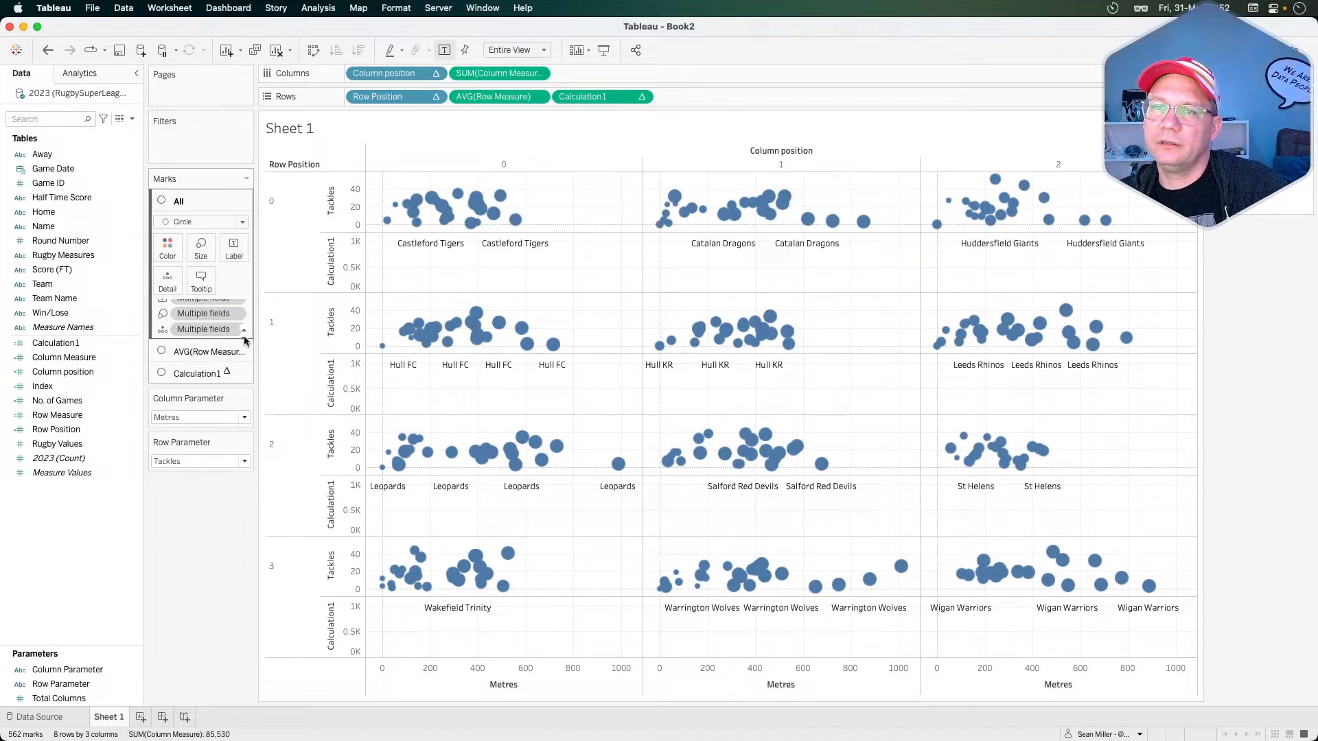
- Base the minimum-value labels of the Calculation1 marks on SUM(Column Measure)
mouse_move(614, 488)
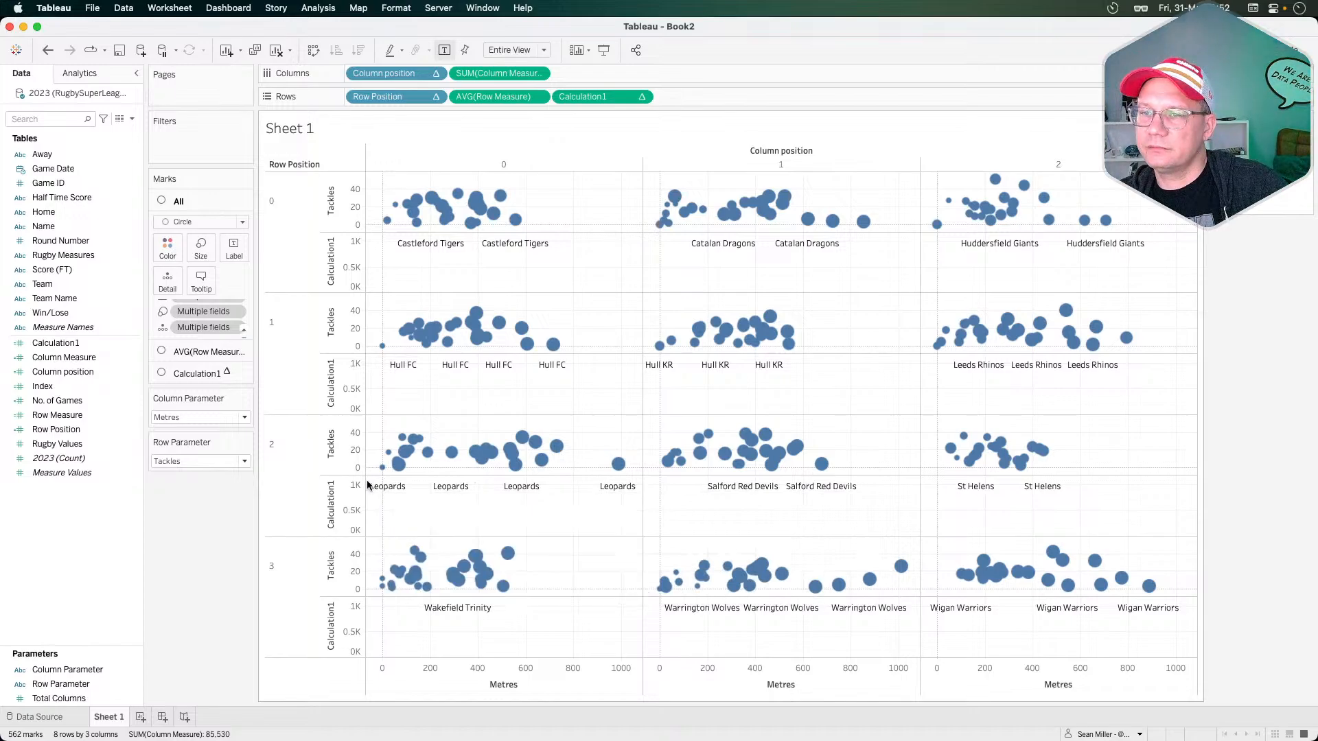
left_click(200, 372)
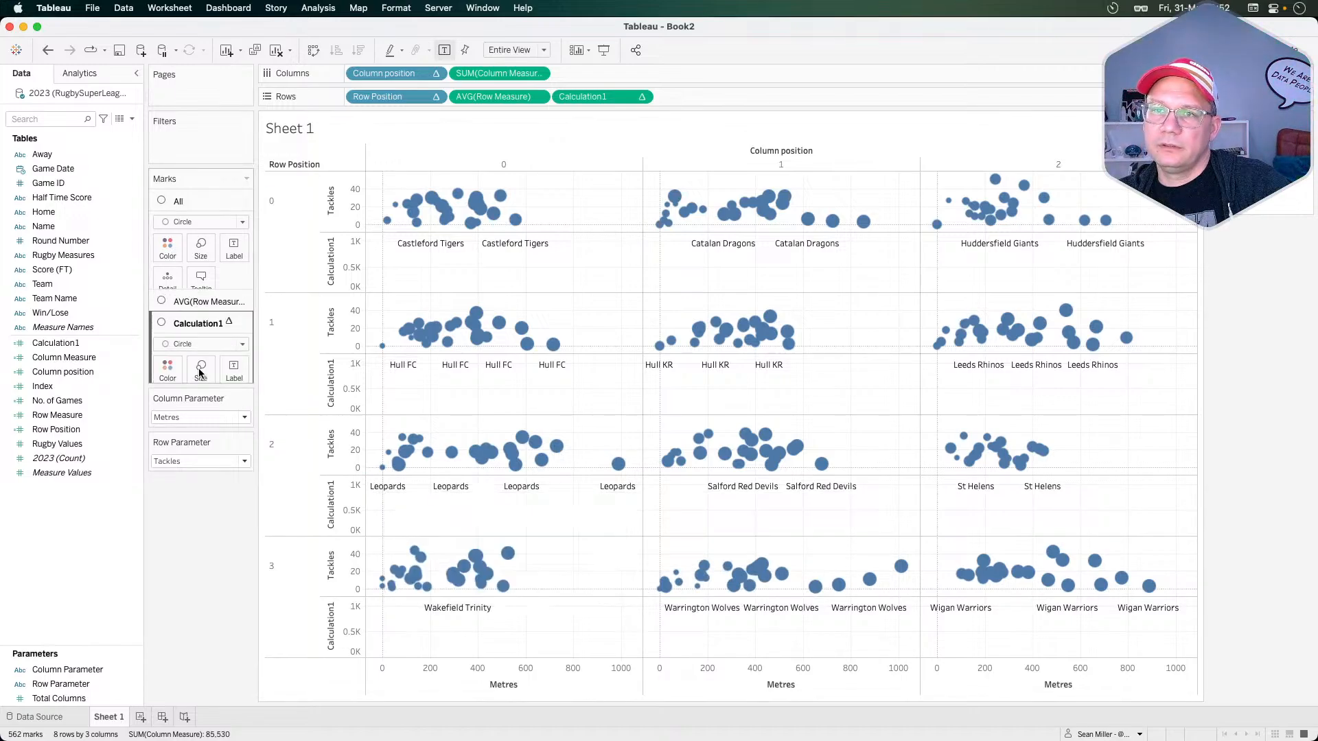
left_click(233, 302)
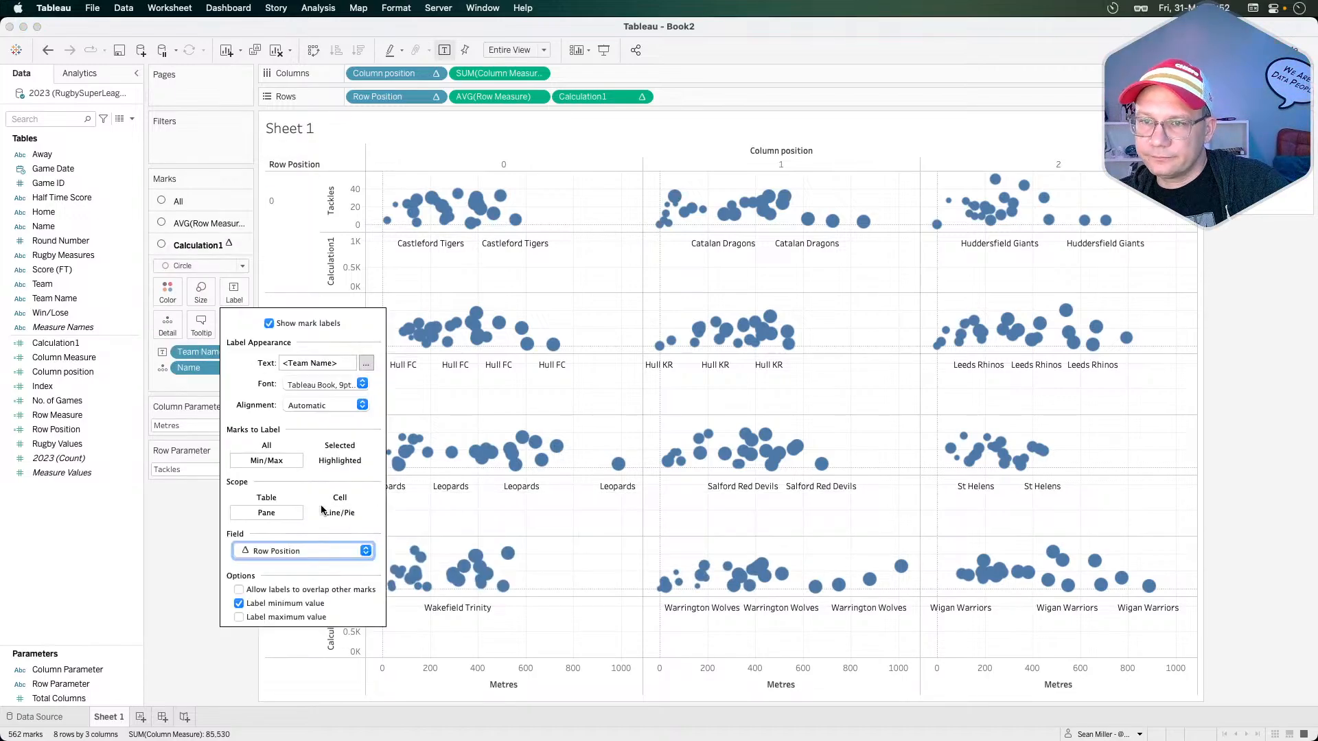
left_click(301, 551)
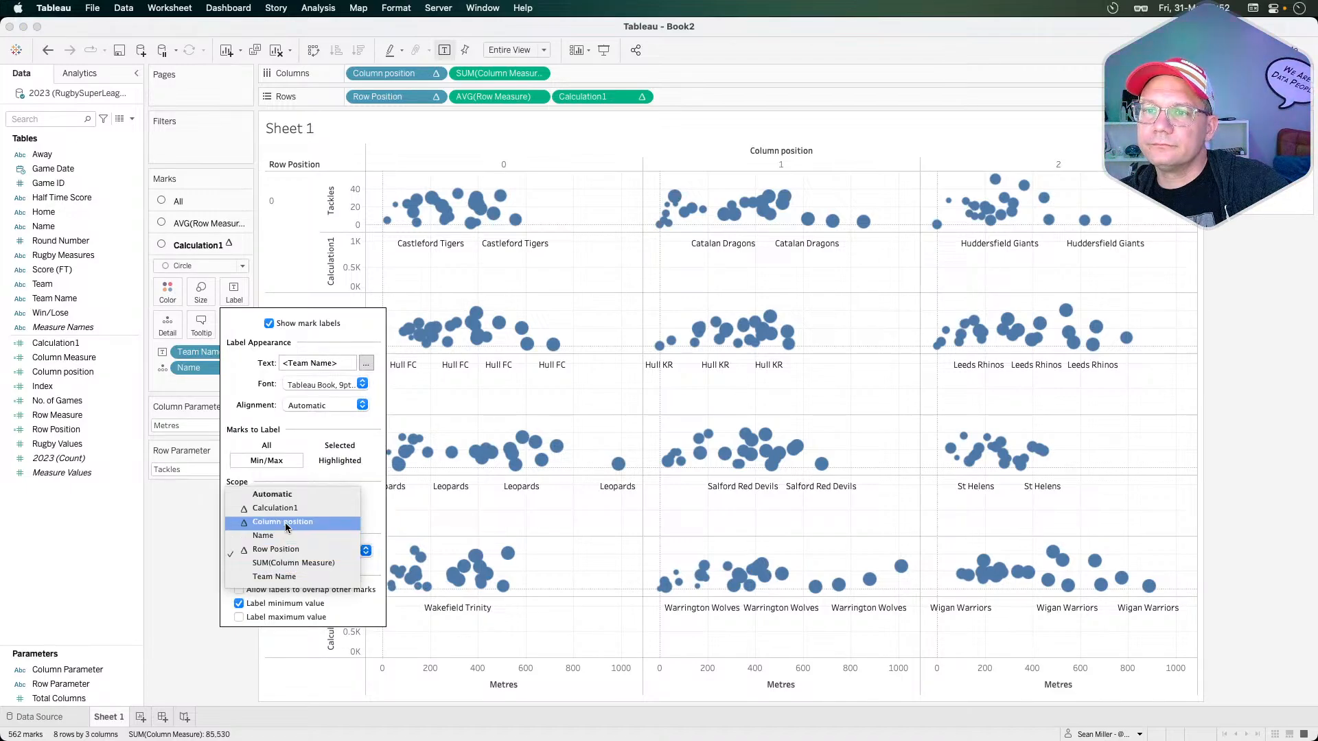
left_click(282, 563)
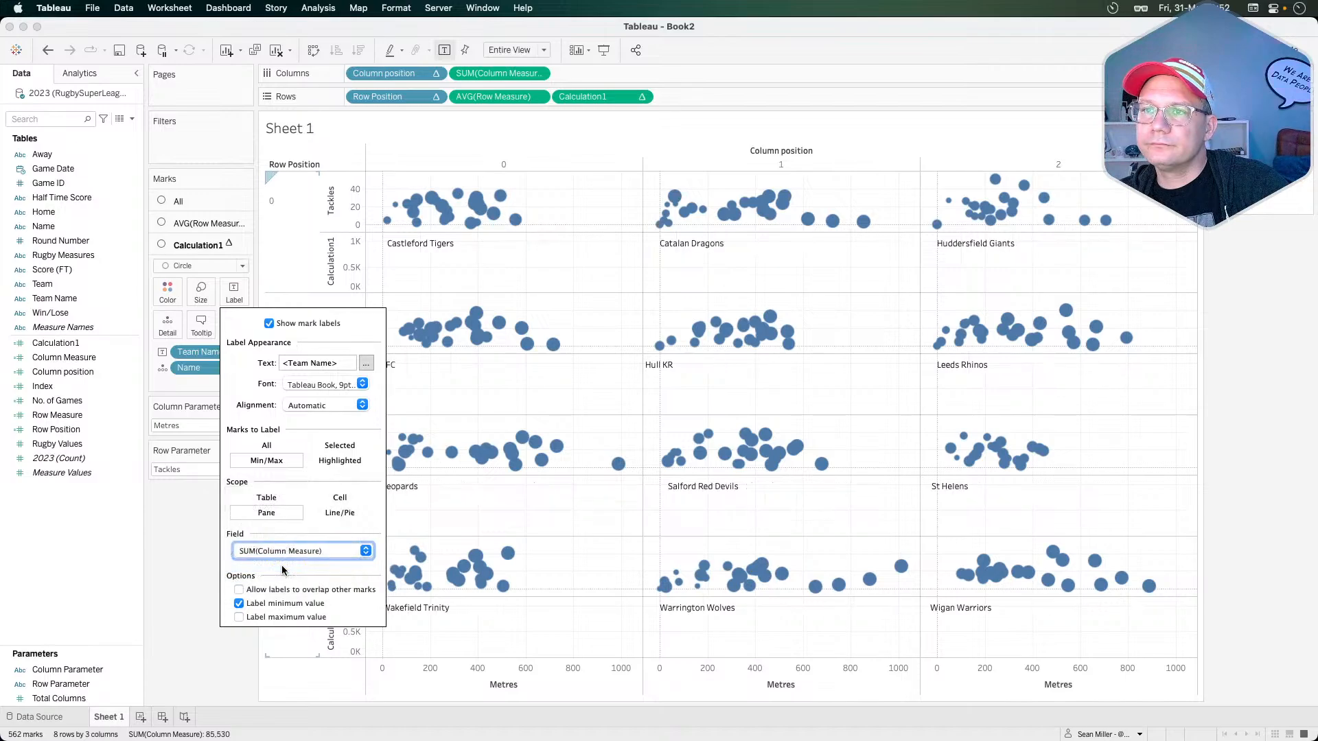
left_click(179, 545)
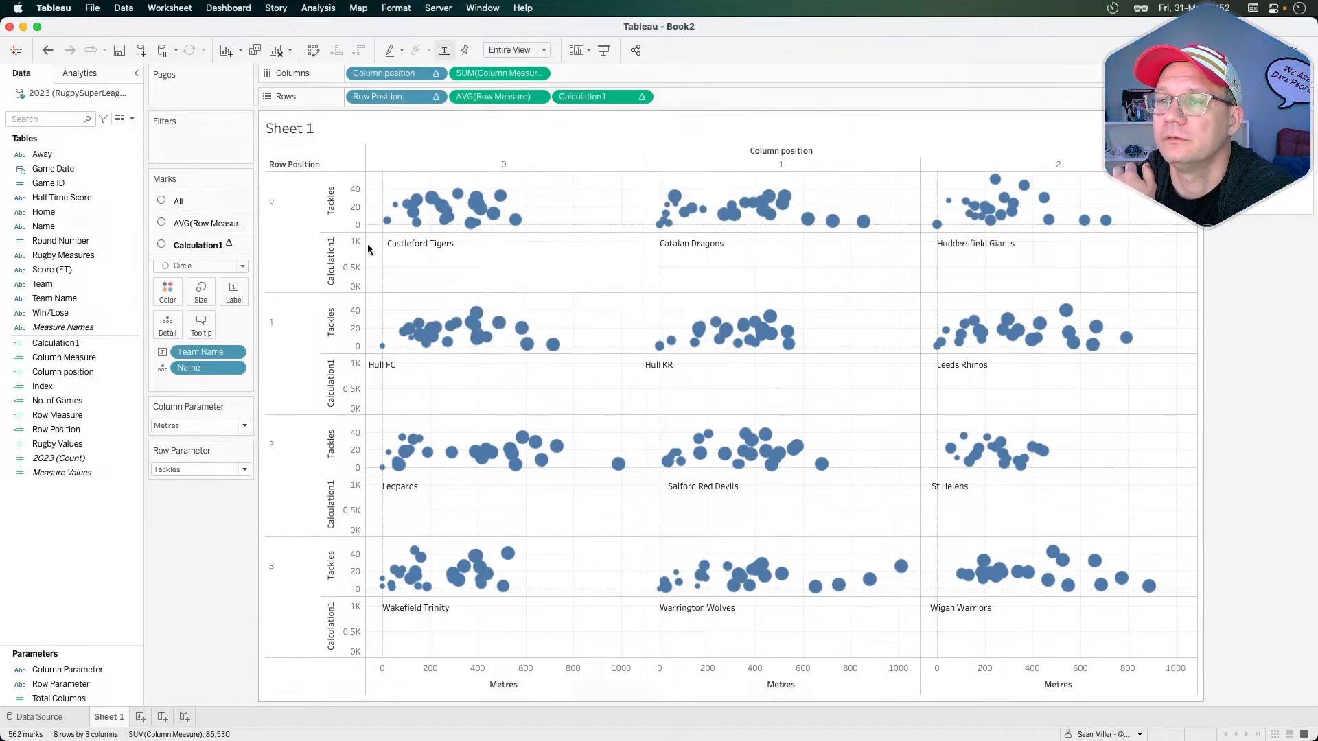
- Combine Calculation1 with the Tackles axis as a dual axis, and set the Team Name labels' horizontal alignment to right
left_click_drag(330, 248, 1197, 226)
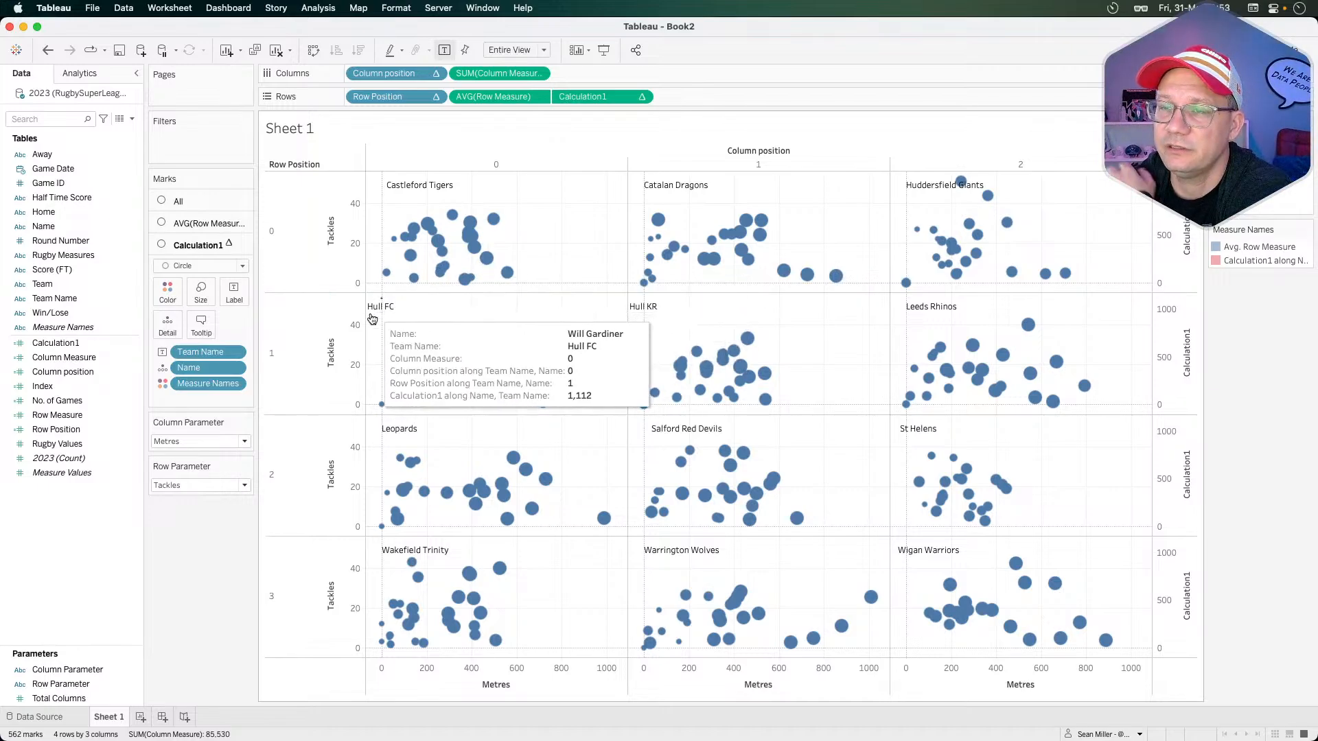
left_click(240, 295)
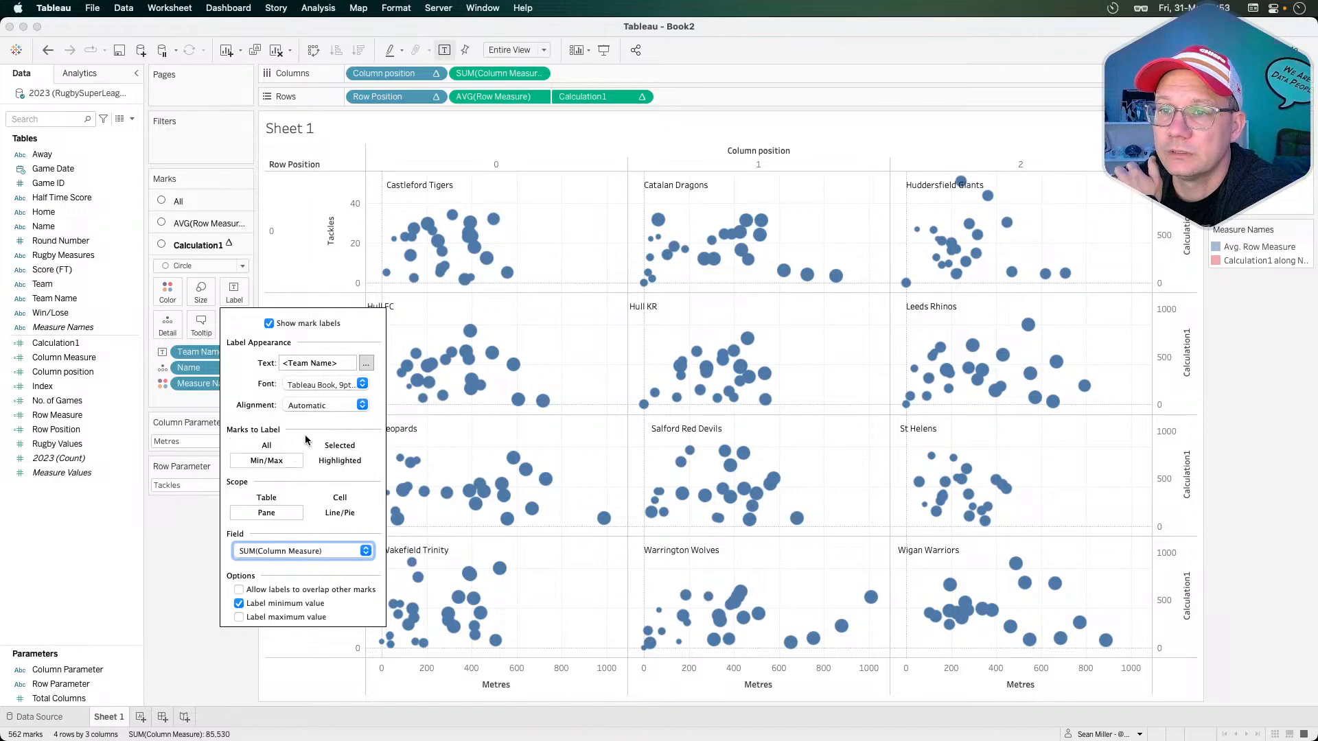
left_click(312, 406)
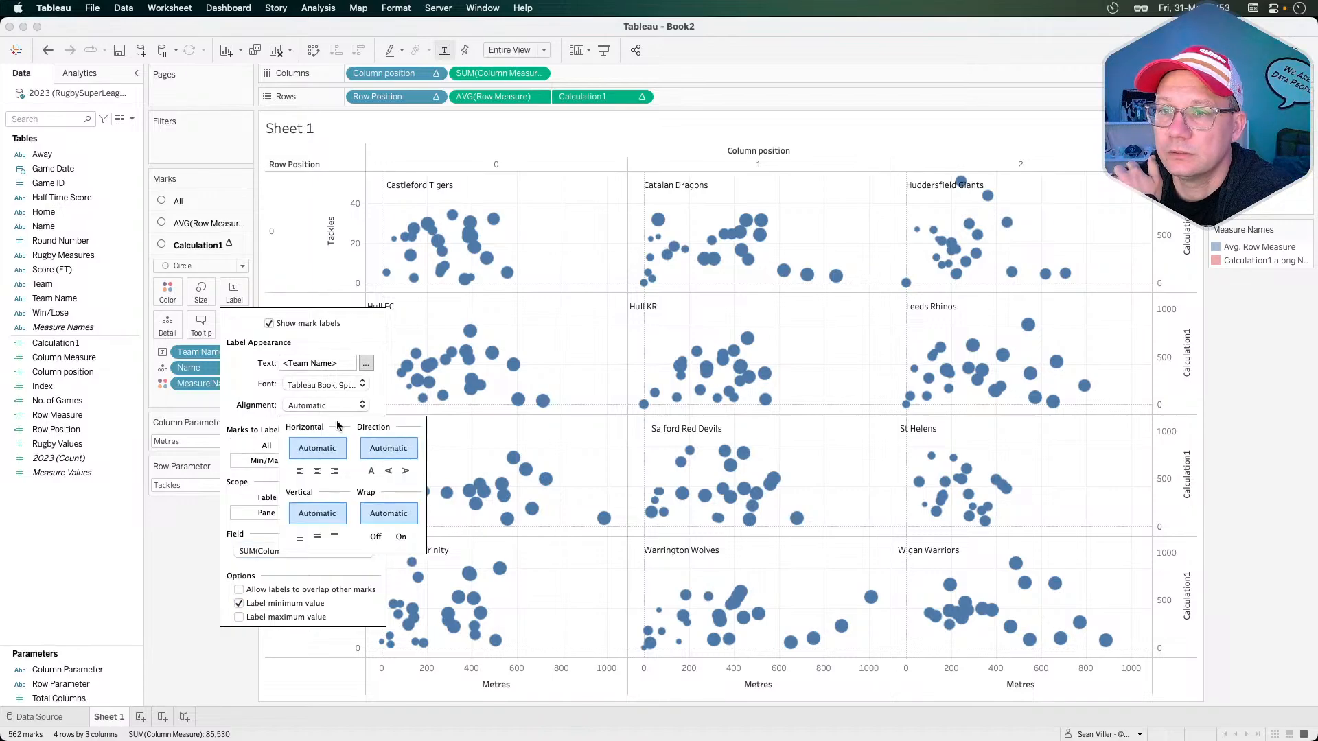
left_click(336, 471)
left_click(140, 602)
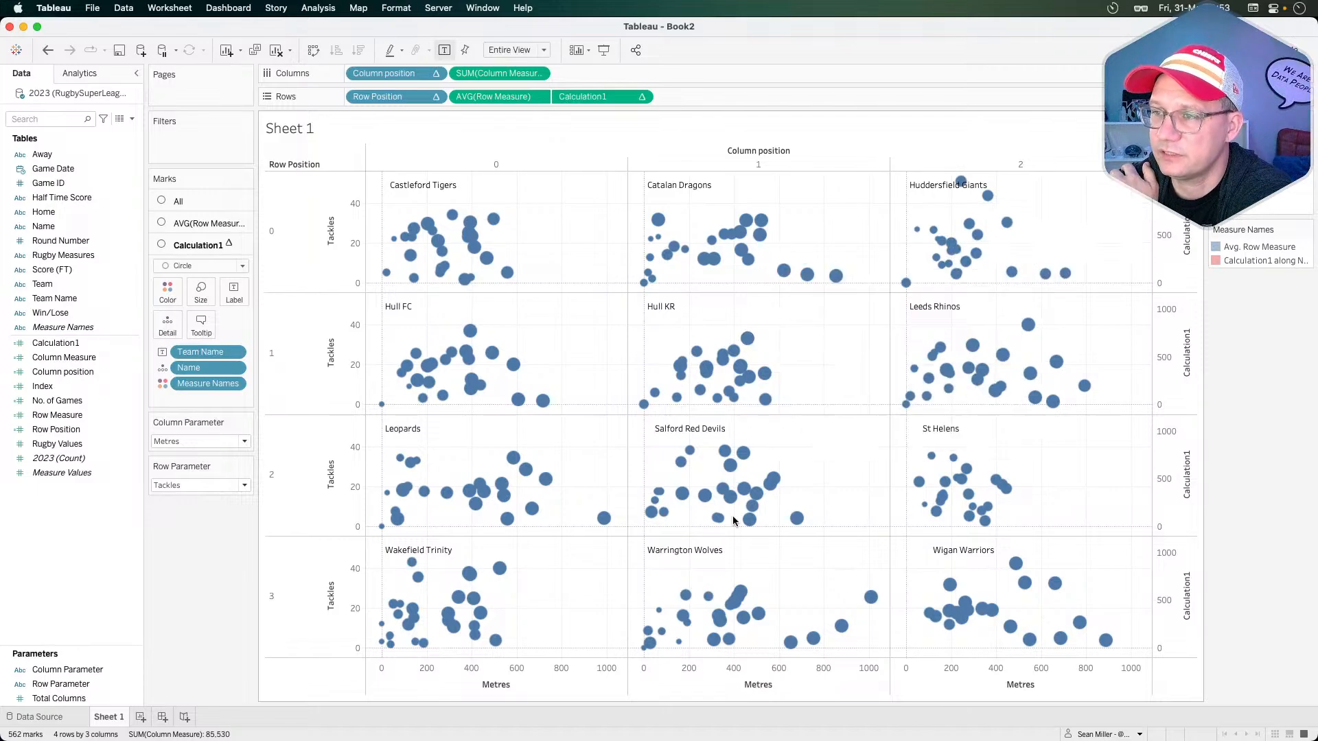
- Check the Calculation1 axis options, and read the dual-axis and label-spacing instructions in the Chrome blog post
right_click(1164, 206)
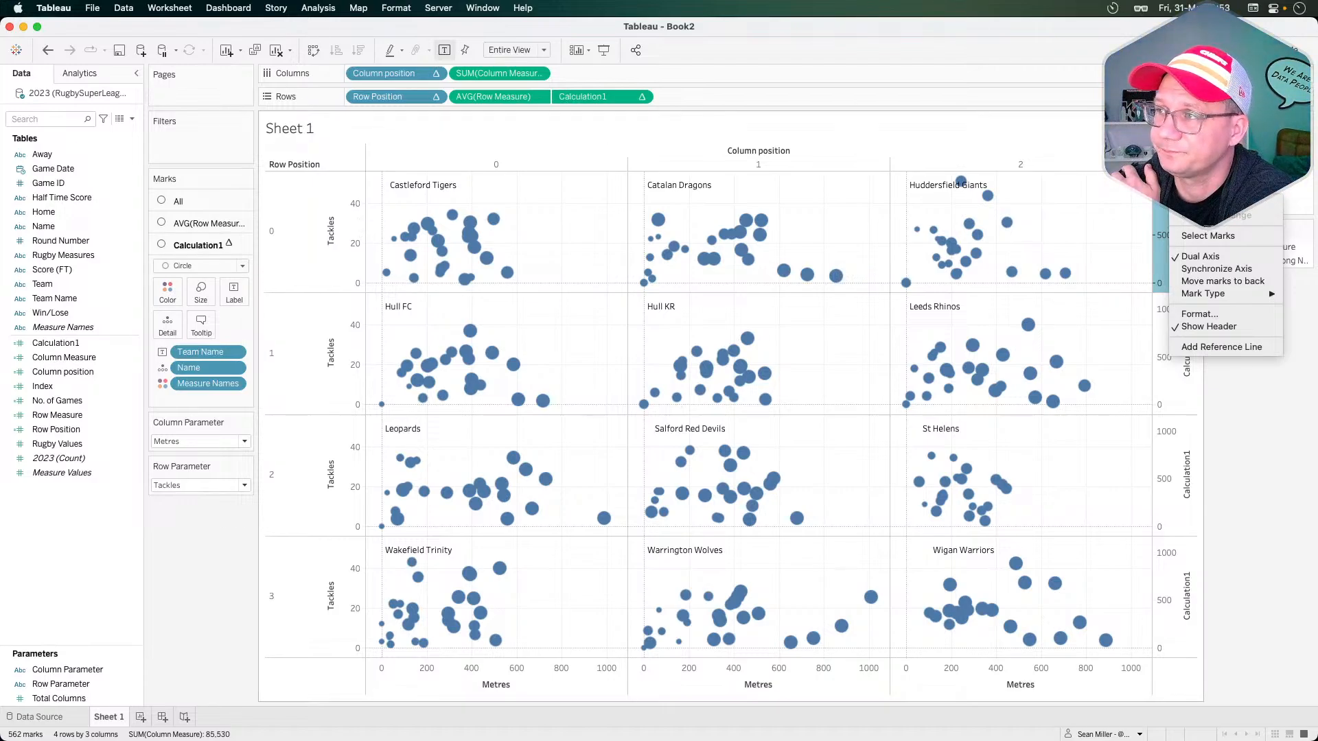
key("Escape")
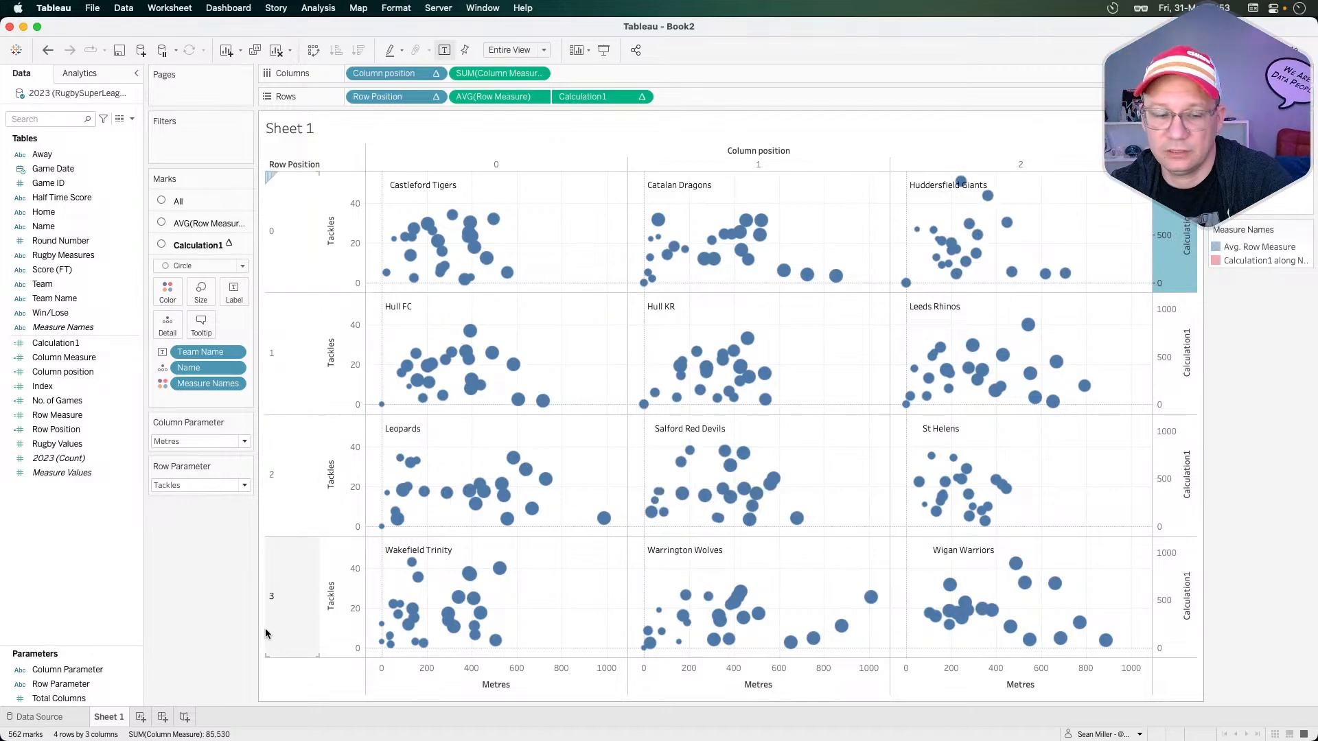
key("super+Tab")
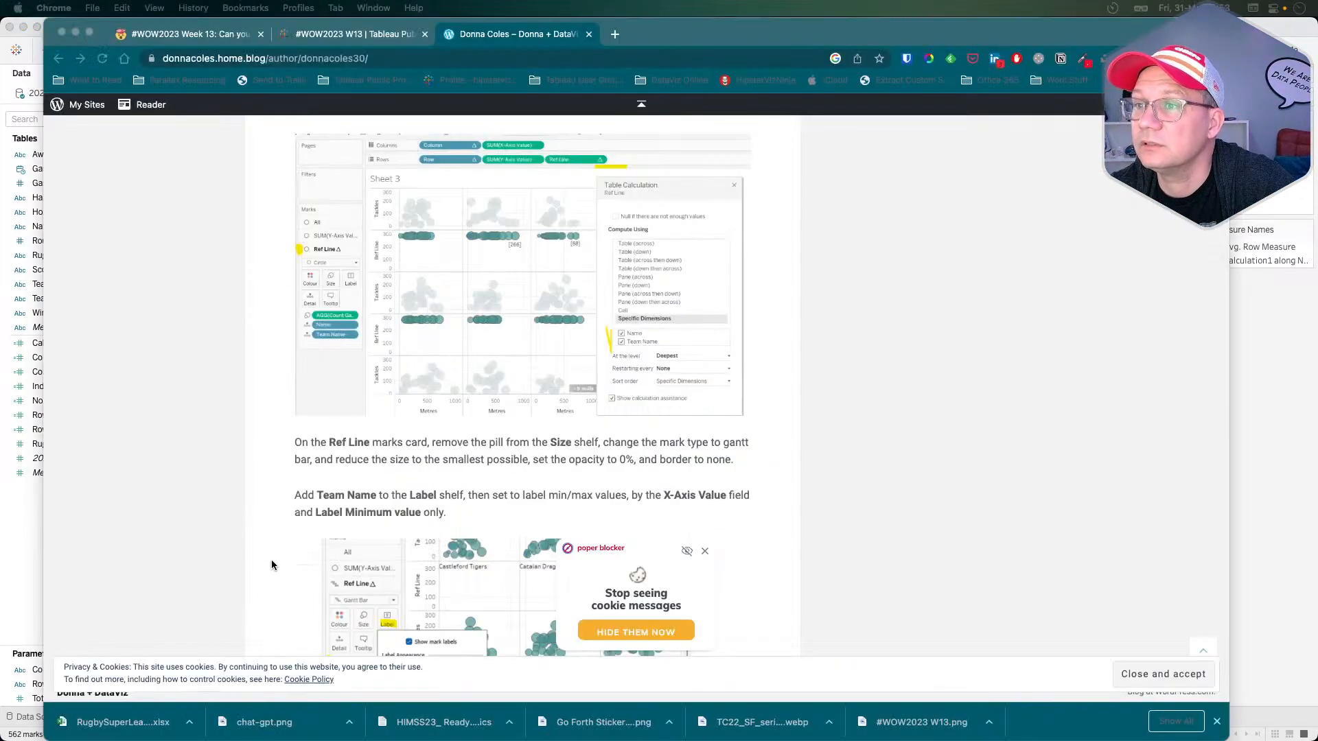
scroll(270, 559, "down", 8)
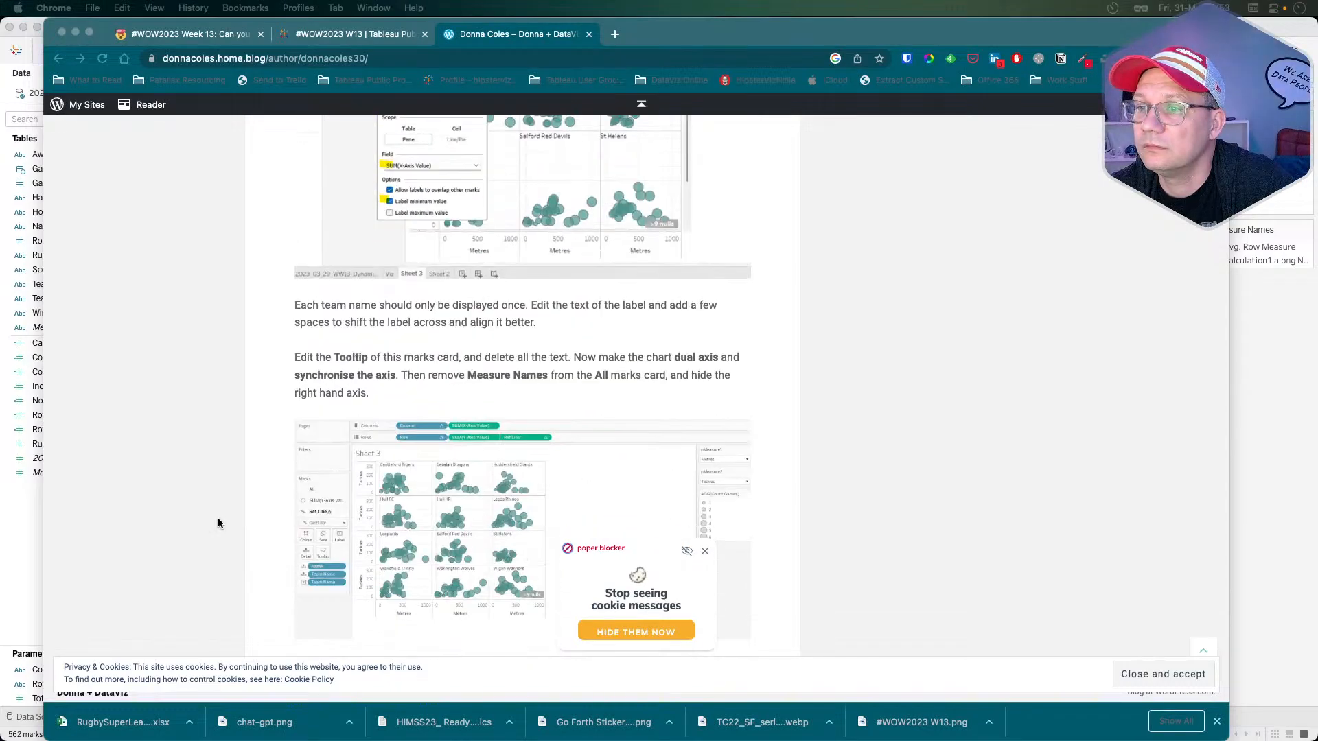
scroll(218, 524, "up", 5)
key("super+Tab")
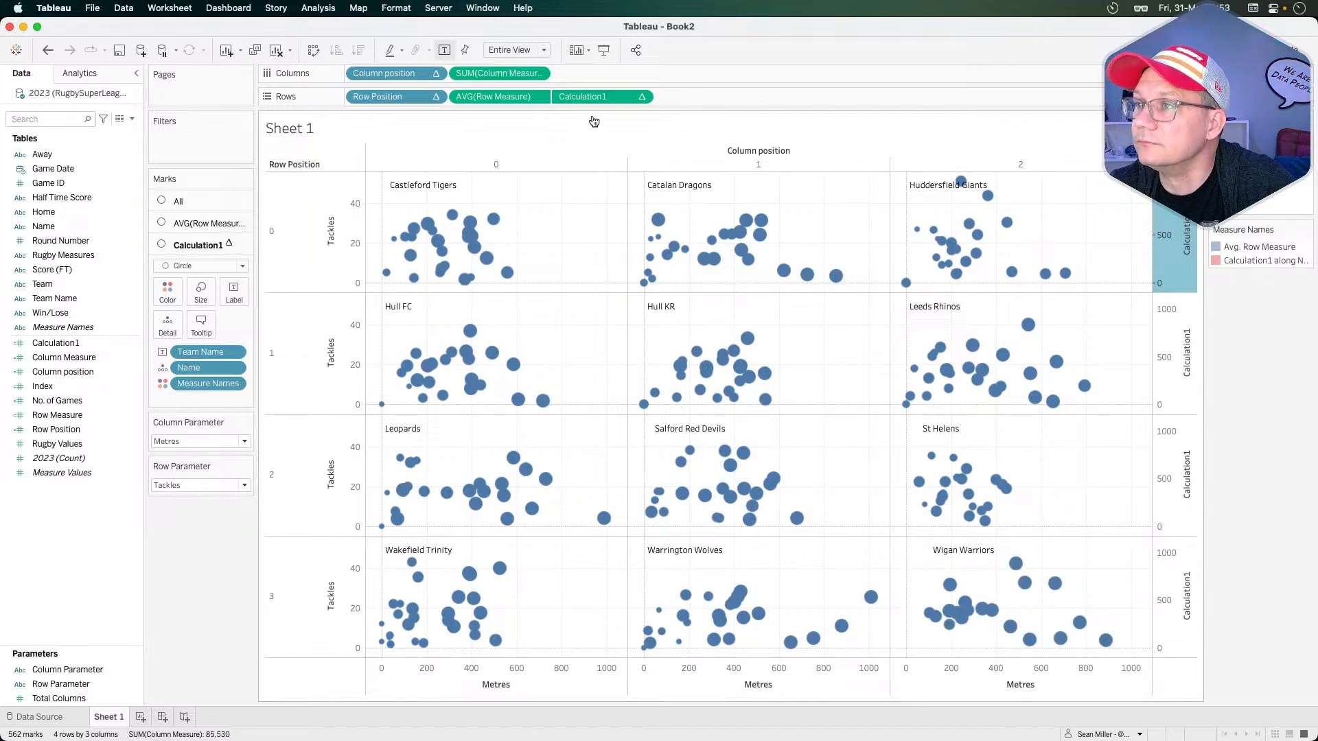
- Hide the field labels for columns and the Column position header
right_click(713, 150)
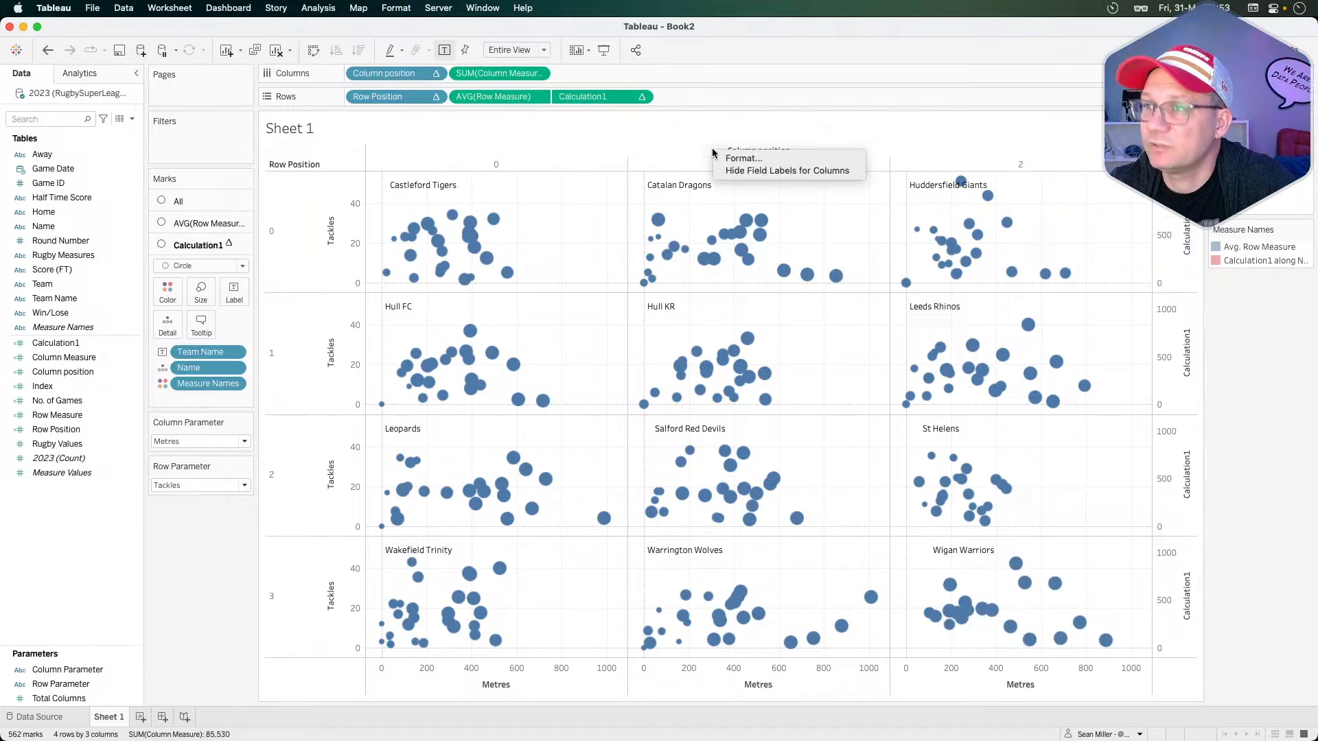
left_click(740, 170)
right_click(540, 152)
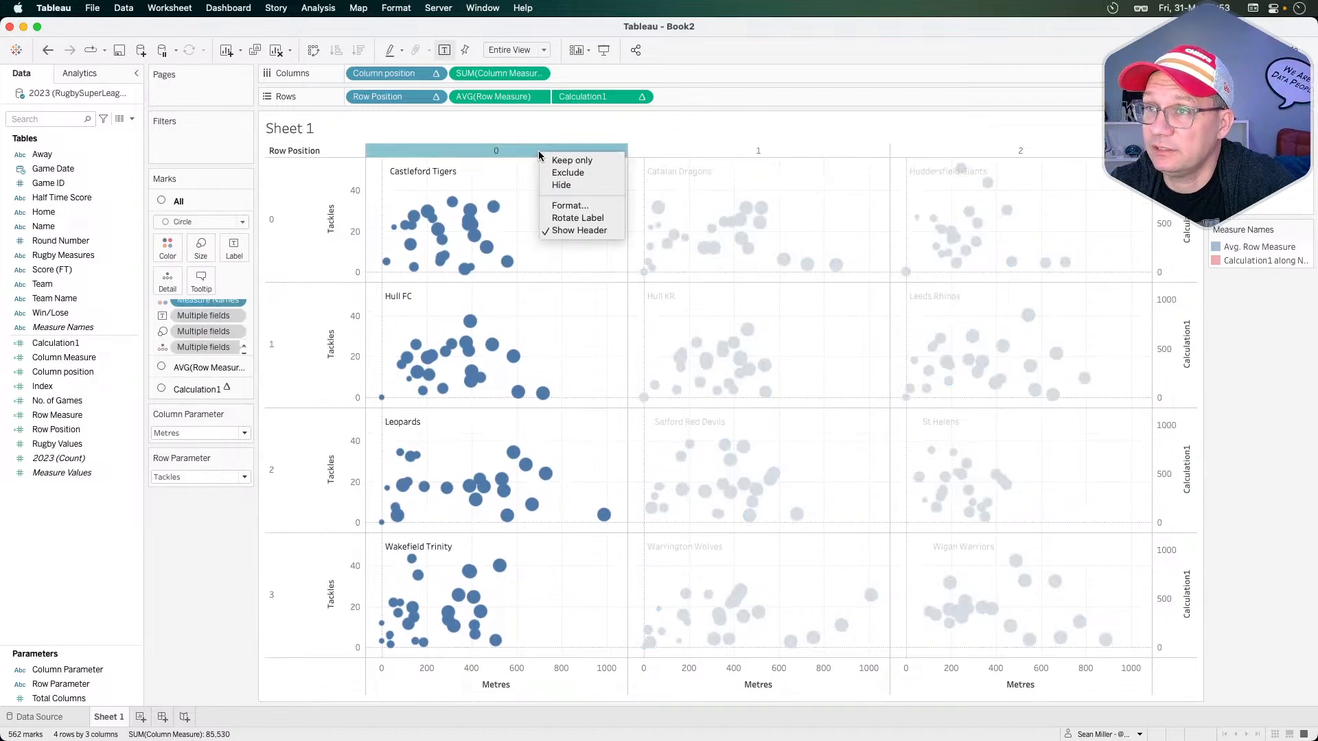
left_click(565, 230)
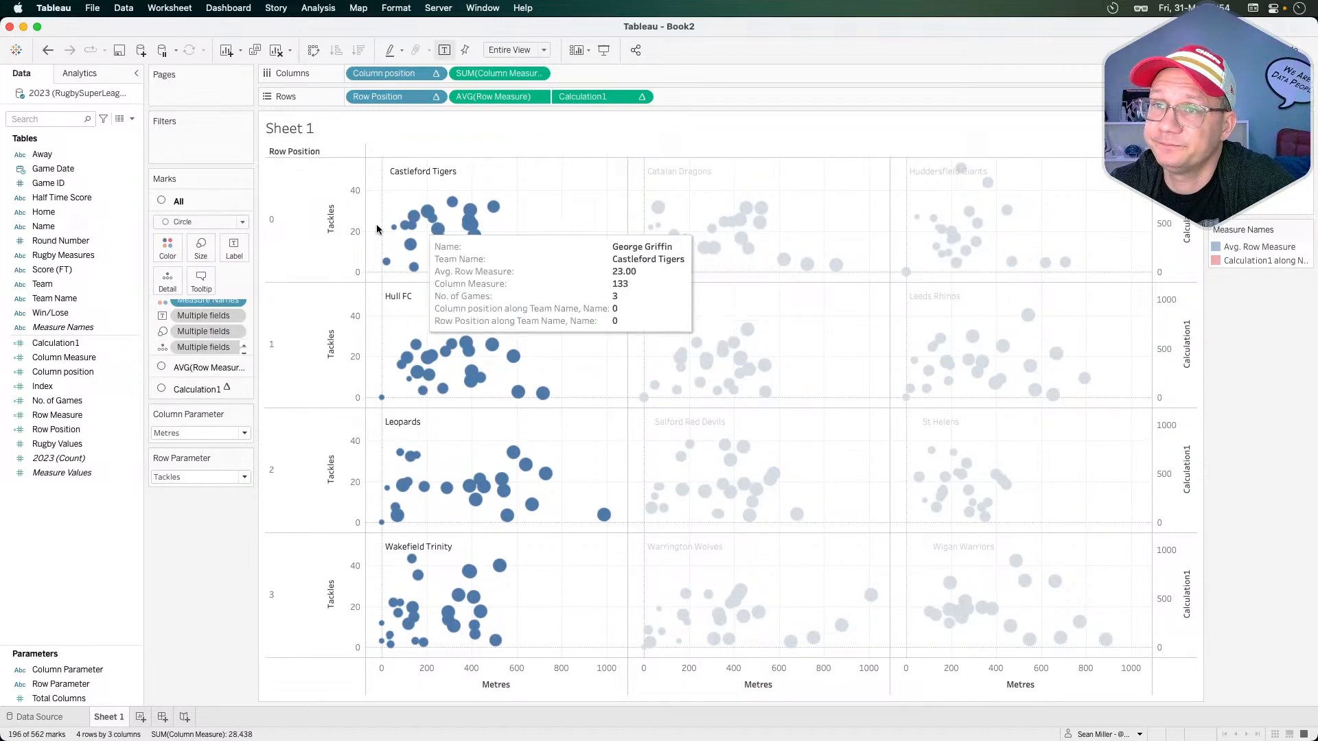
- Hide the Row Position header and the Calculation1 axis header
right_click(287, 201)
left_click(322, 280)
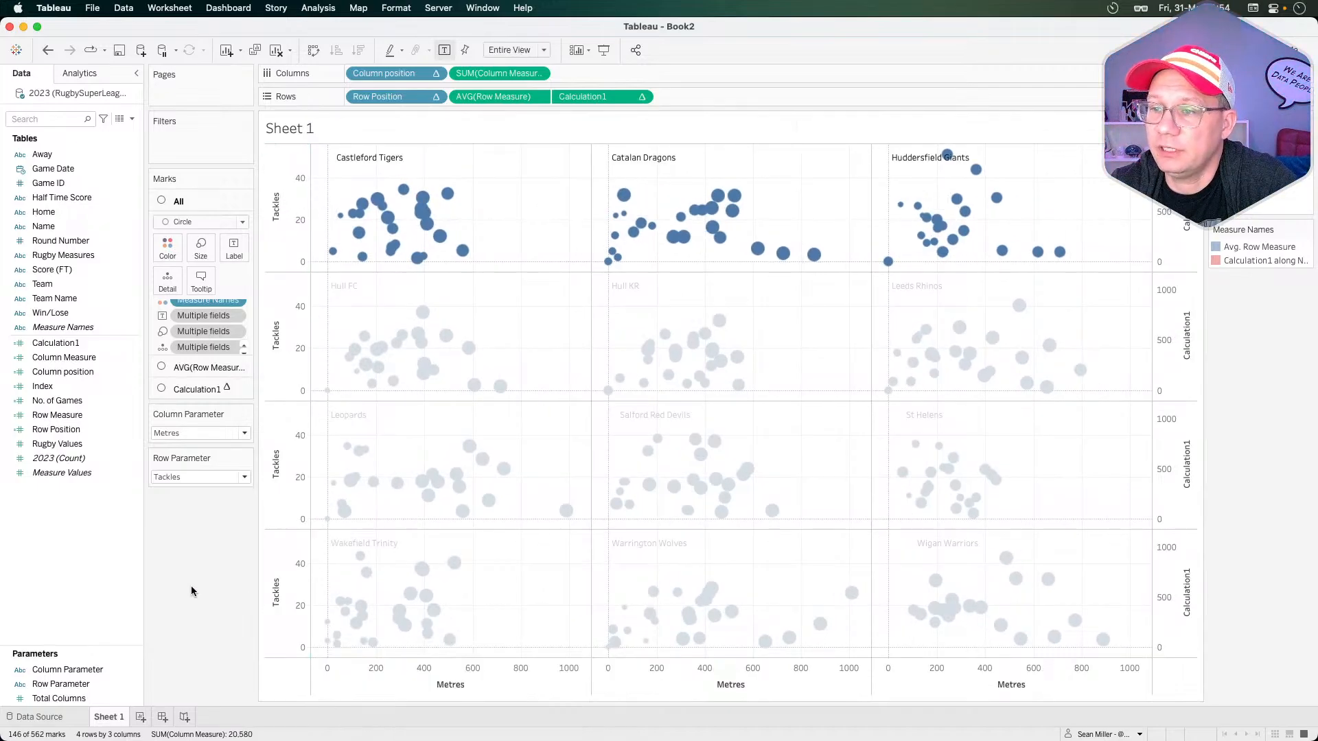
left_click(317, 532)
right_click(1160, 221)
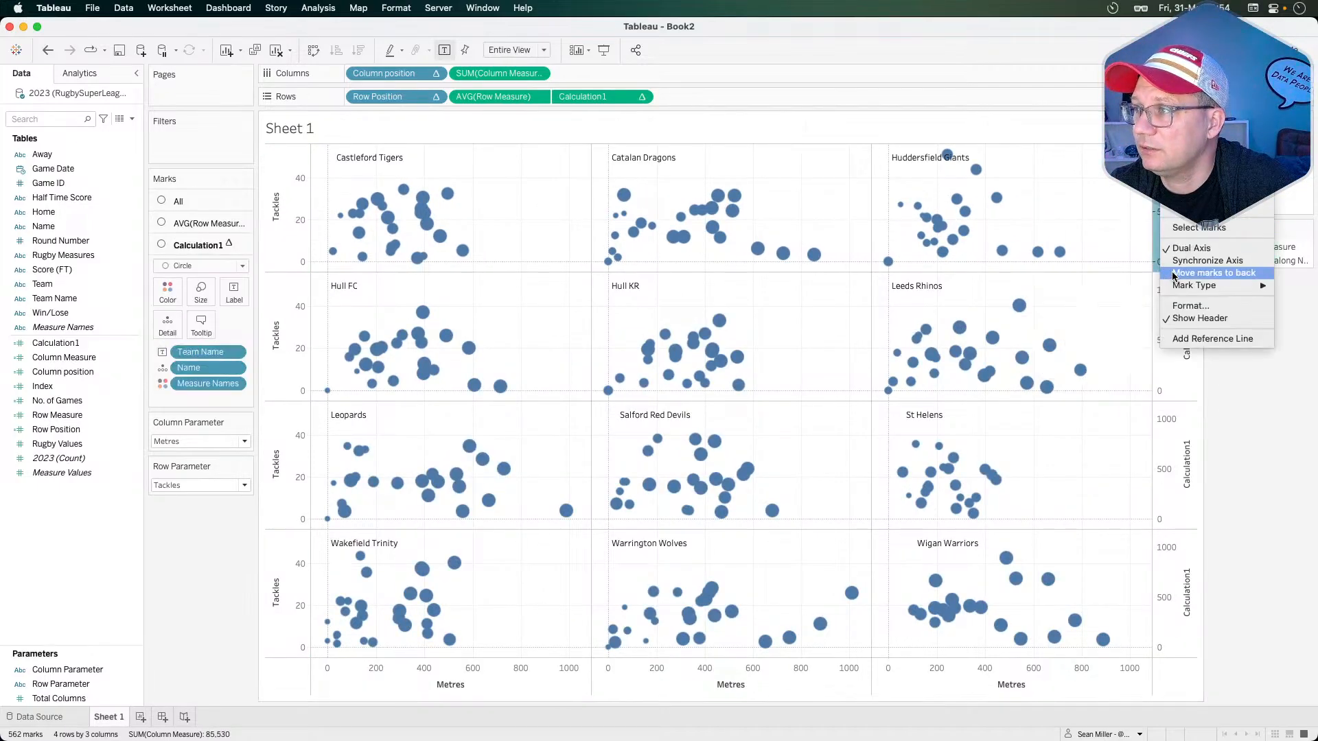
left_click(1173, 314)
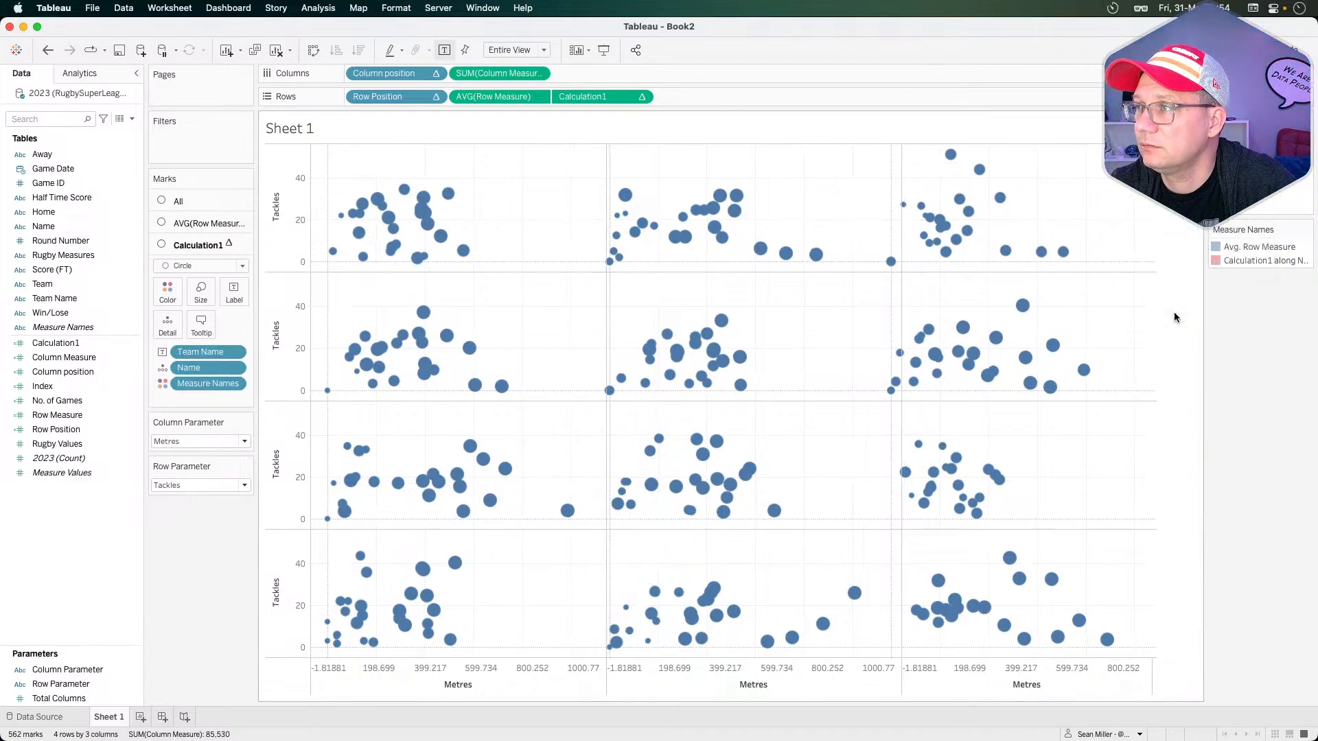
- Open the sheet's border formatting options and check the line styling in the Tableau Public #WOW2023 W13 viz in Chrome
right_click(514, 181)
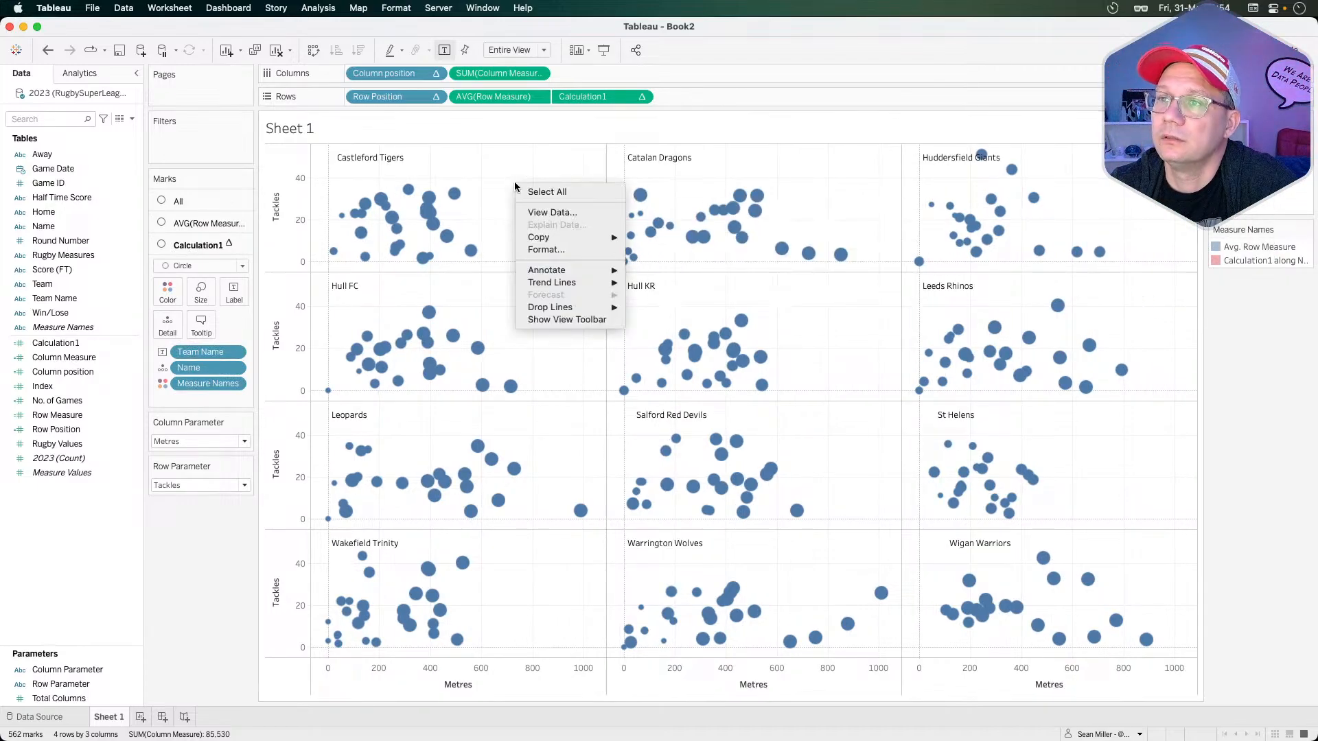
left_click(471, 171)
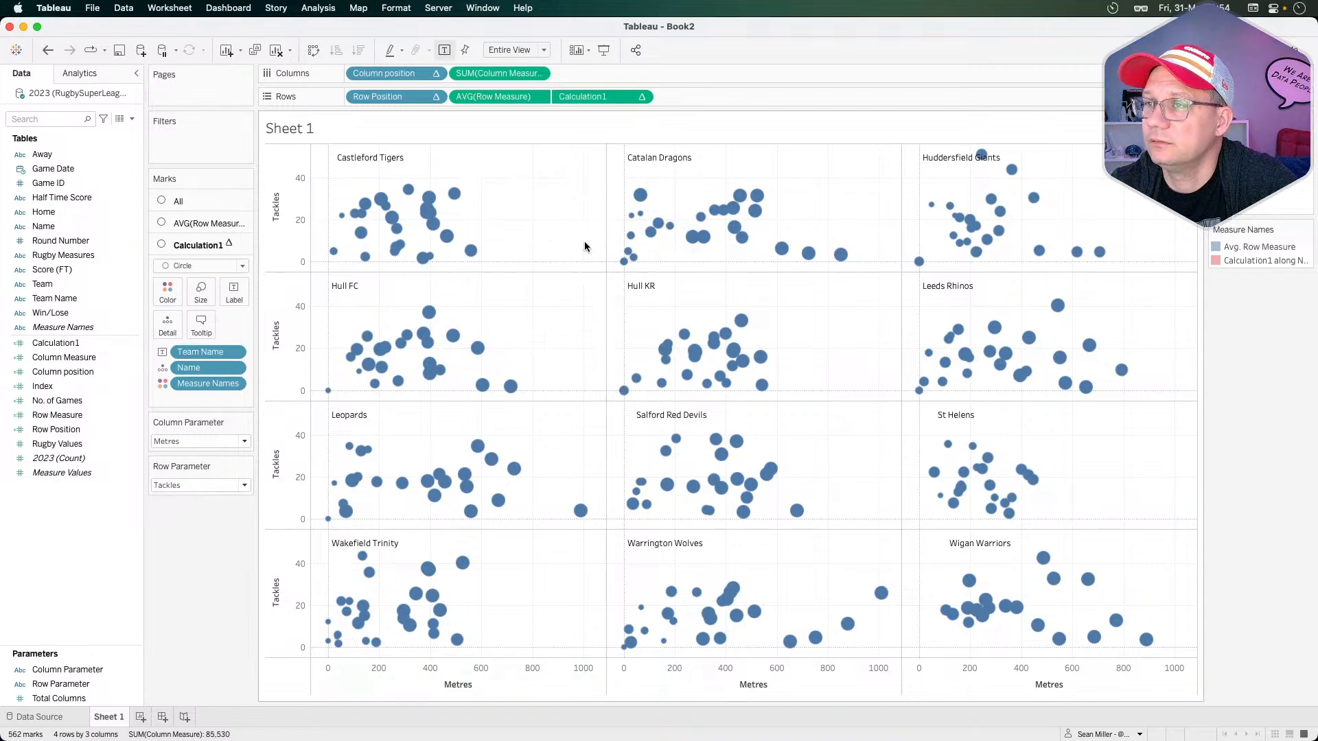
right_click(531, 231)
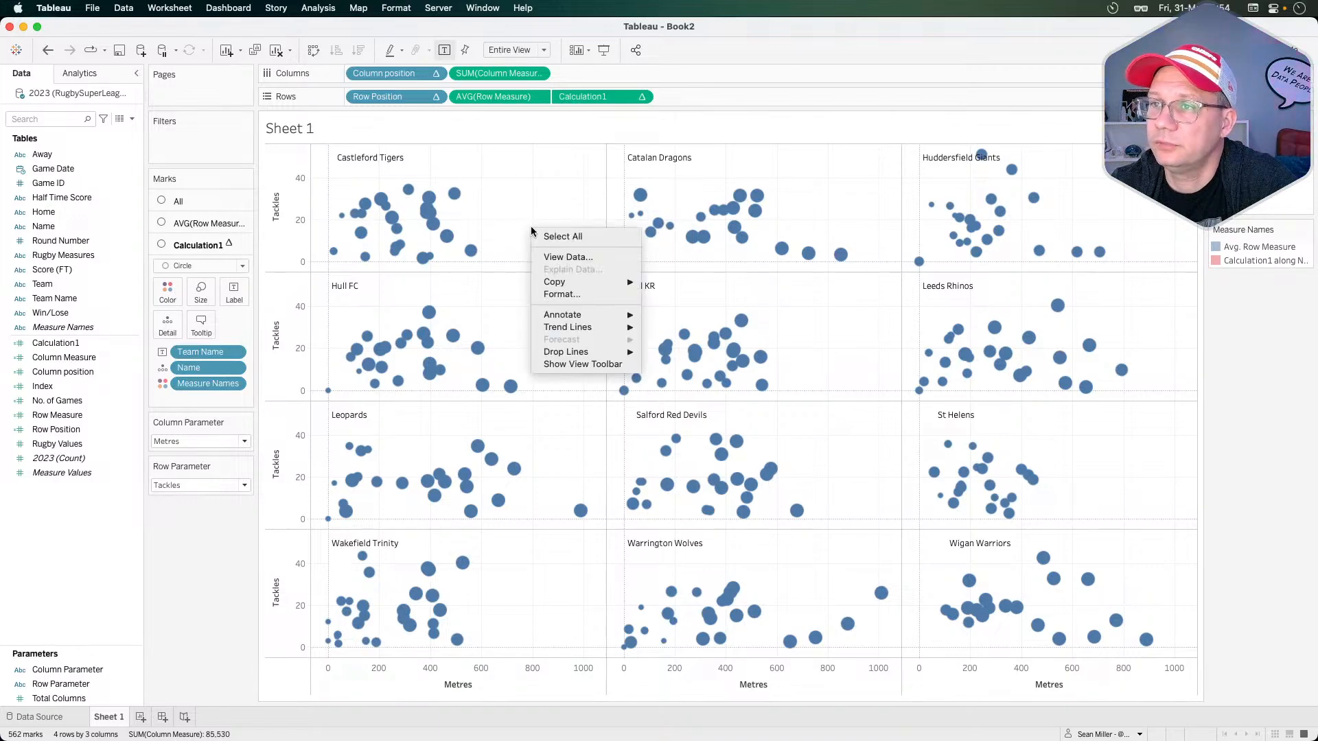
left_click(564, 297)
left_click(67, 96)
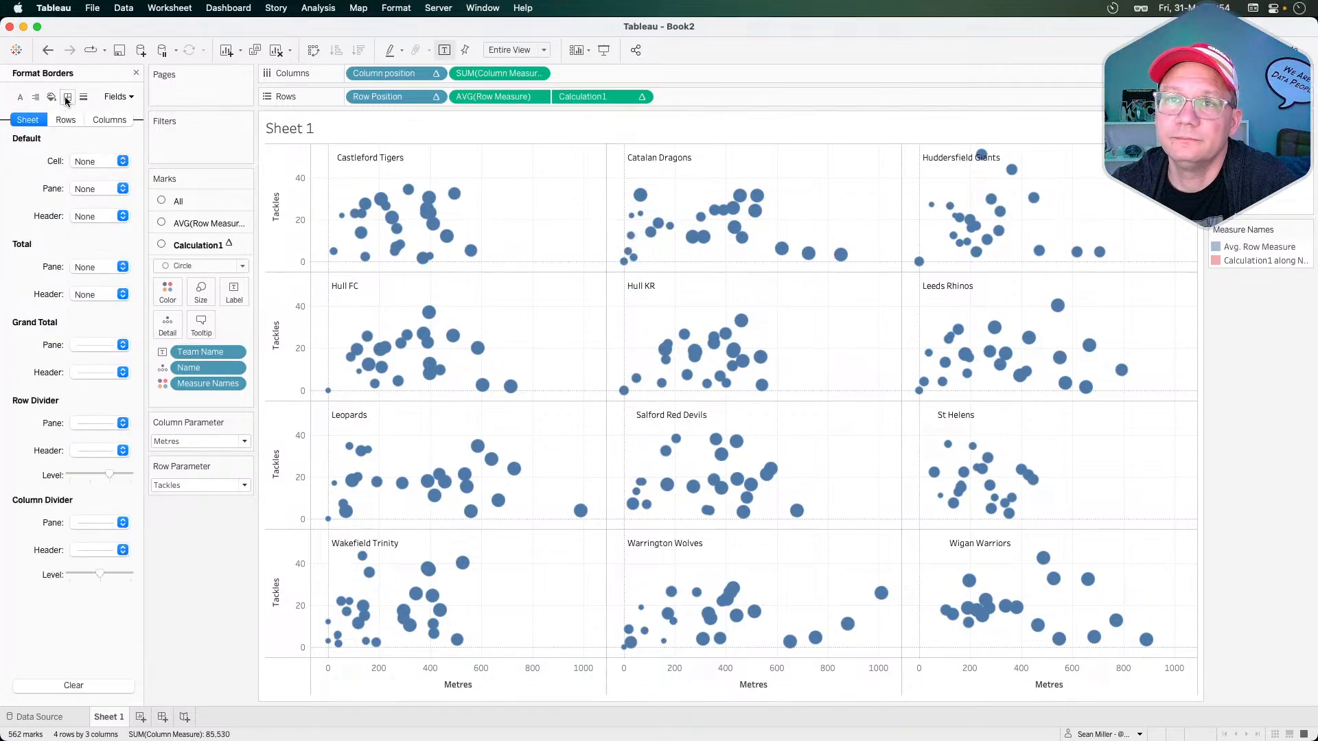
key("super+Tab")
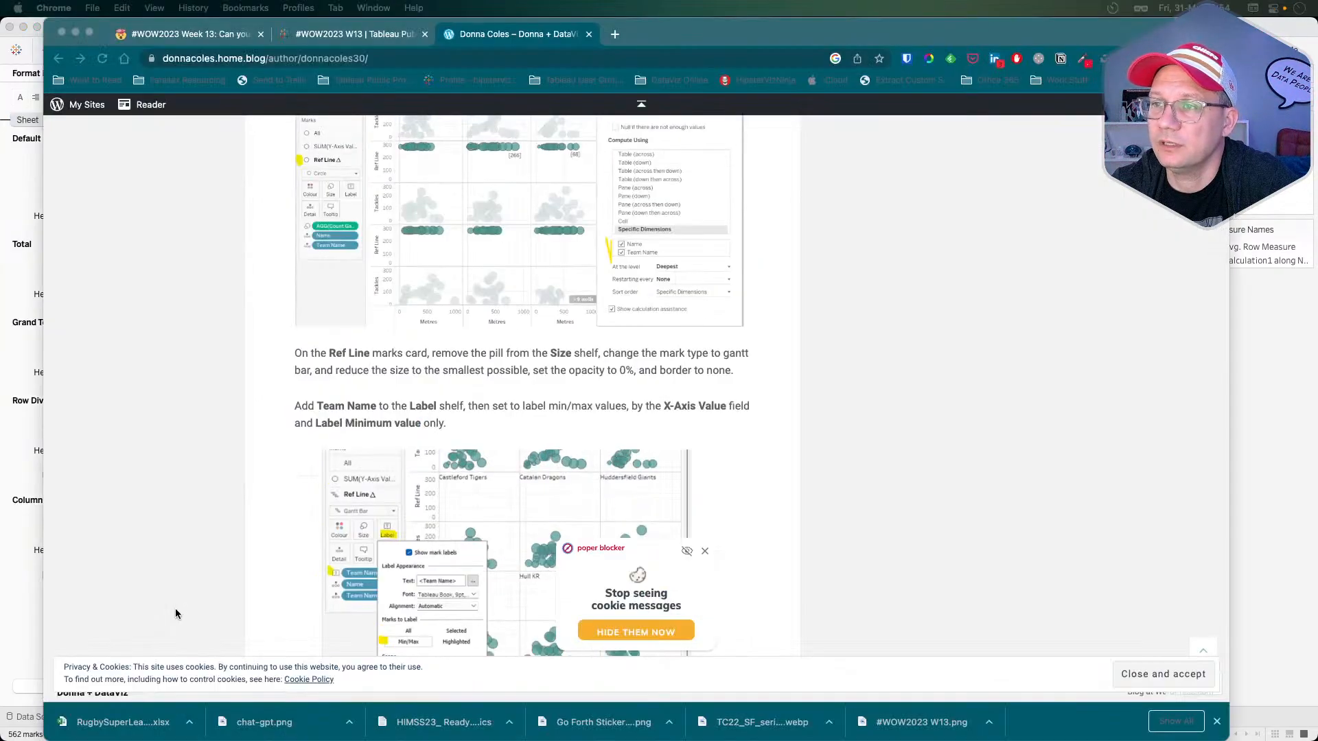
key("super+Tab")
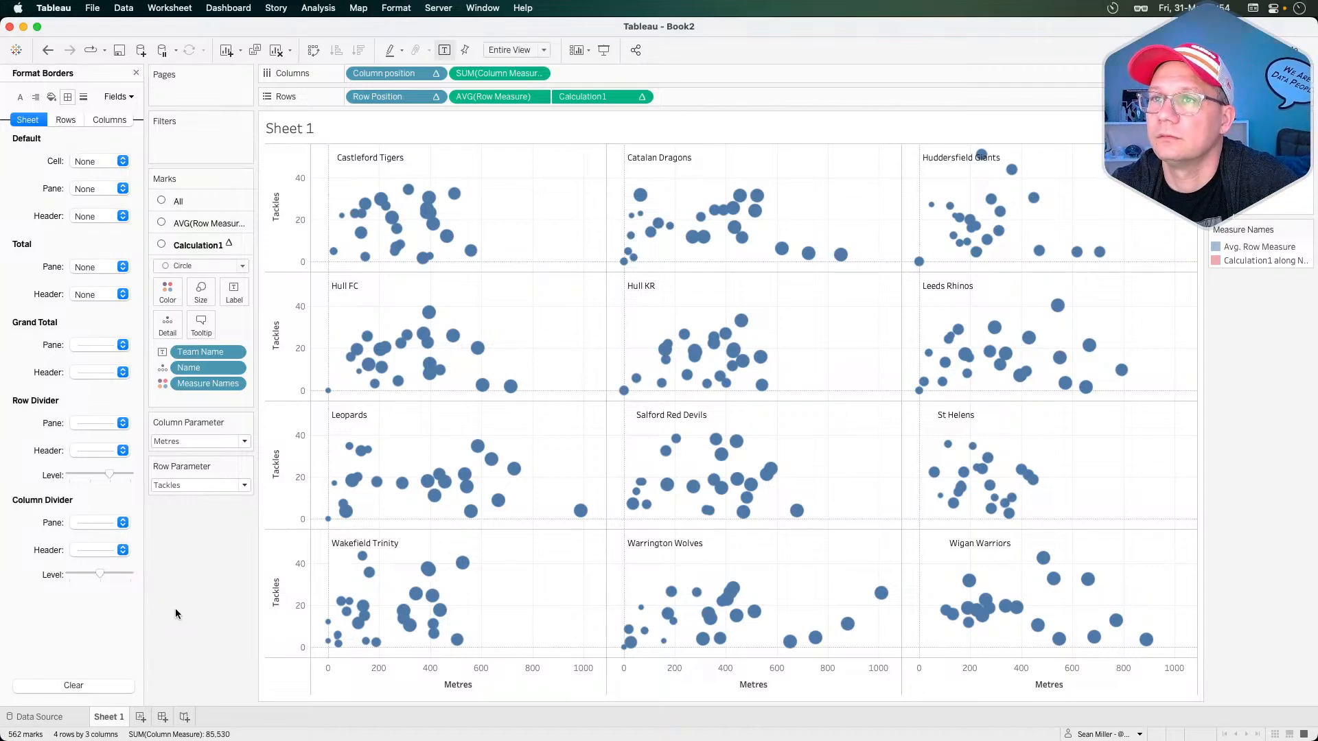
key("cmd+Tab")
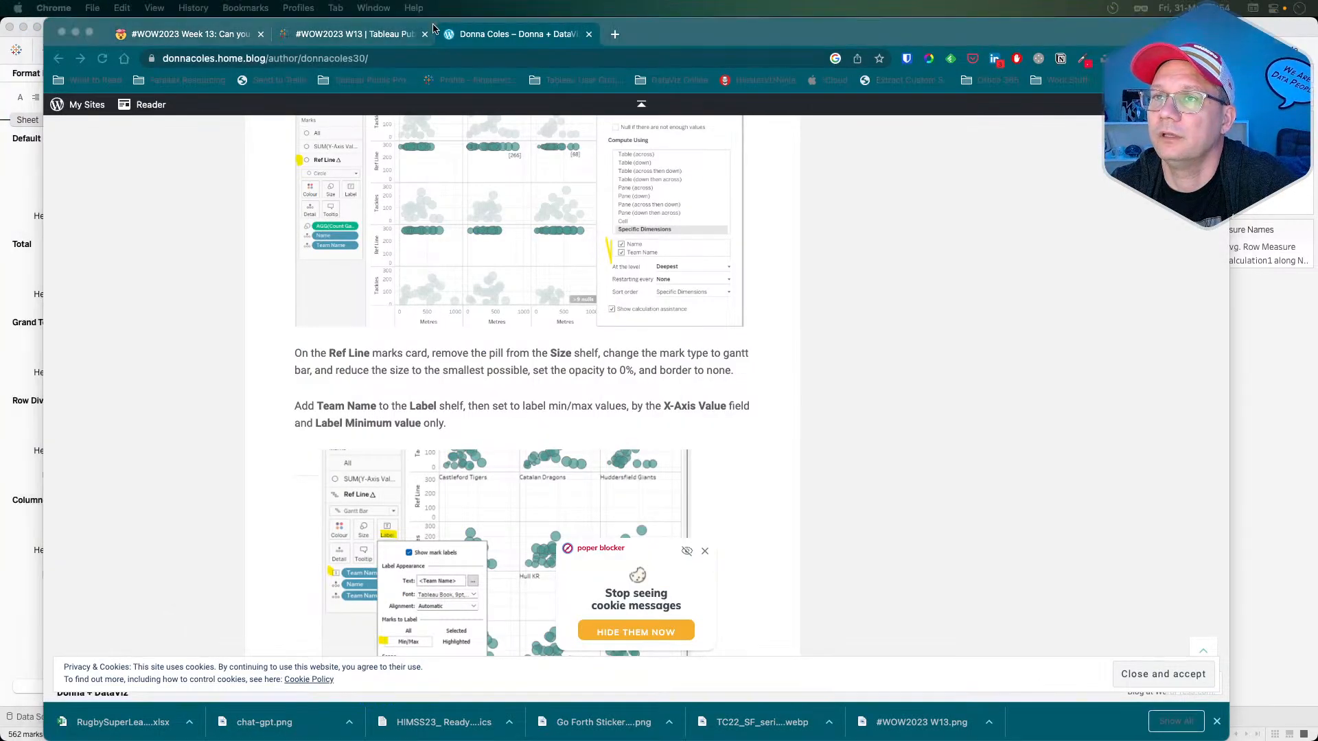
left_click(383, 34)
key("super+Tab")
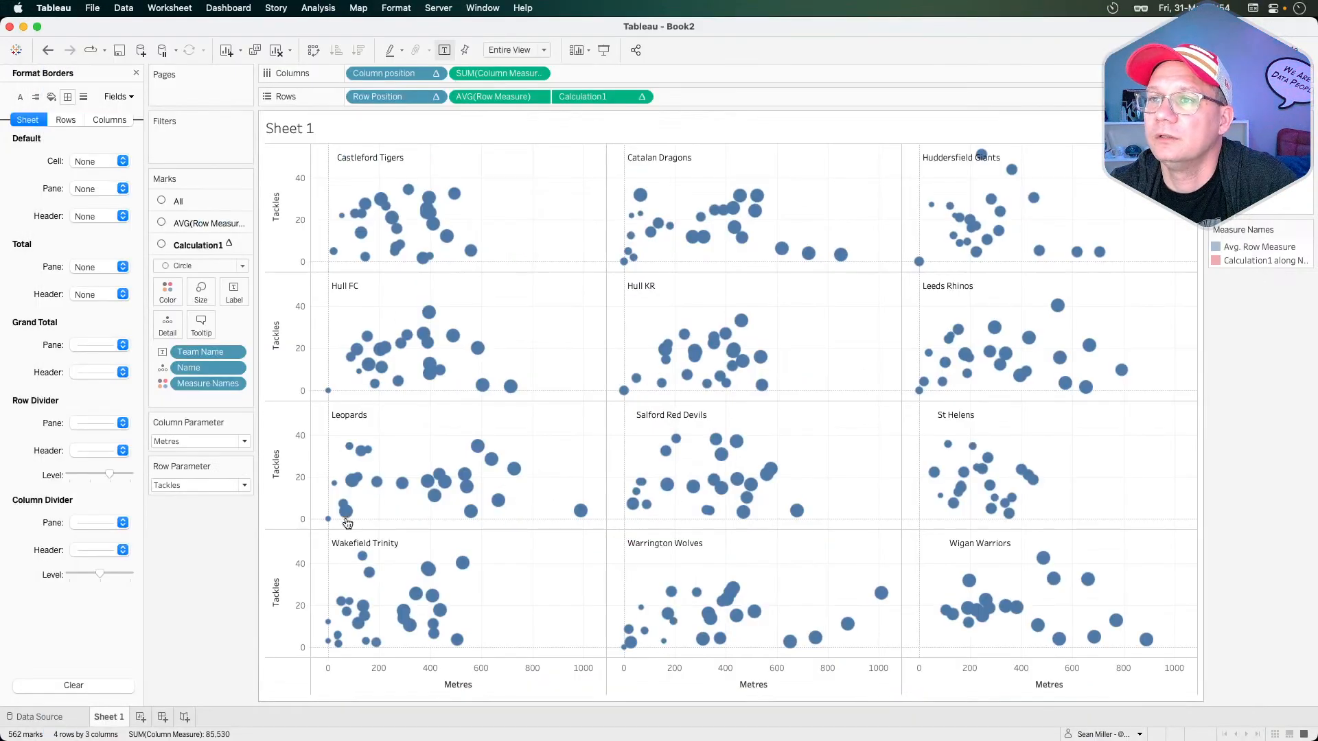
- Set the sheet's grid lines and zero lines to None, and compare the result with the reference viz in Chrome
left_click(86, 101)
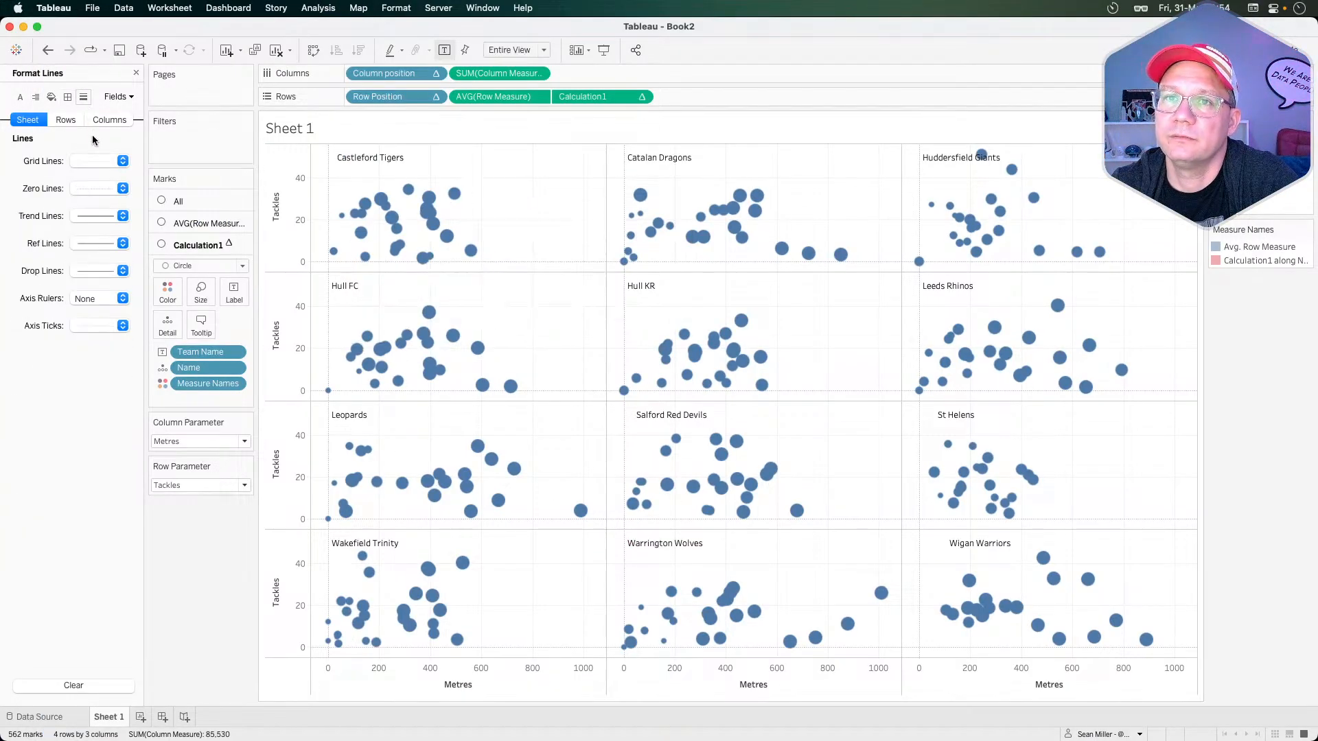
left_click(99, 161)
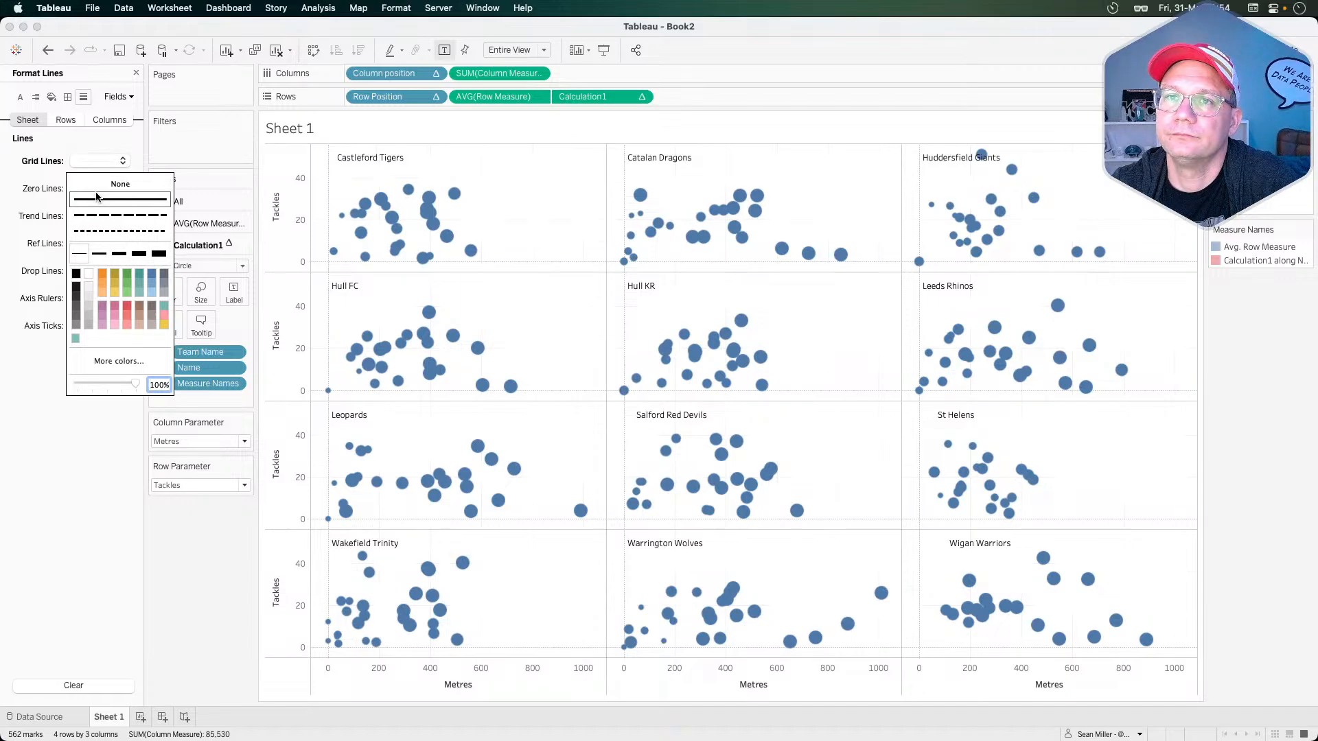
left_click(96, 184)
left_click(79, 192)
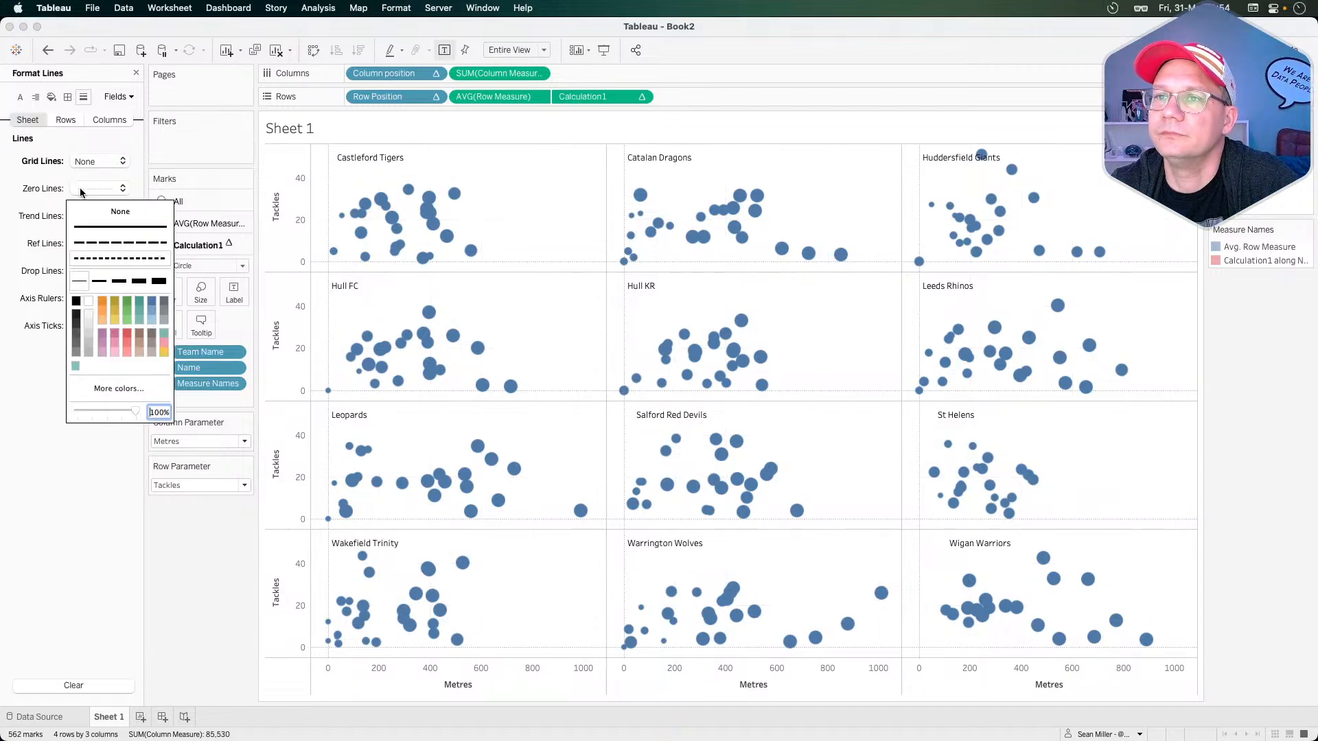
left_click(120, 211)
left_click(43, 197)
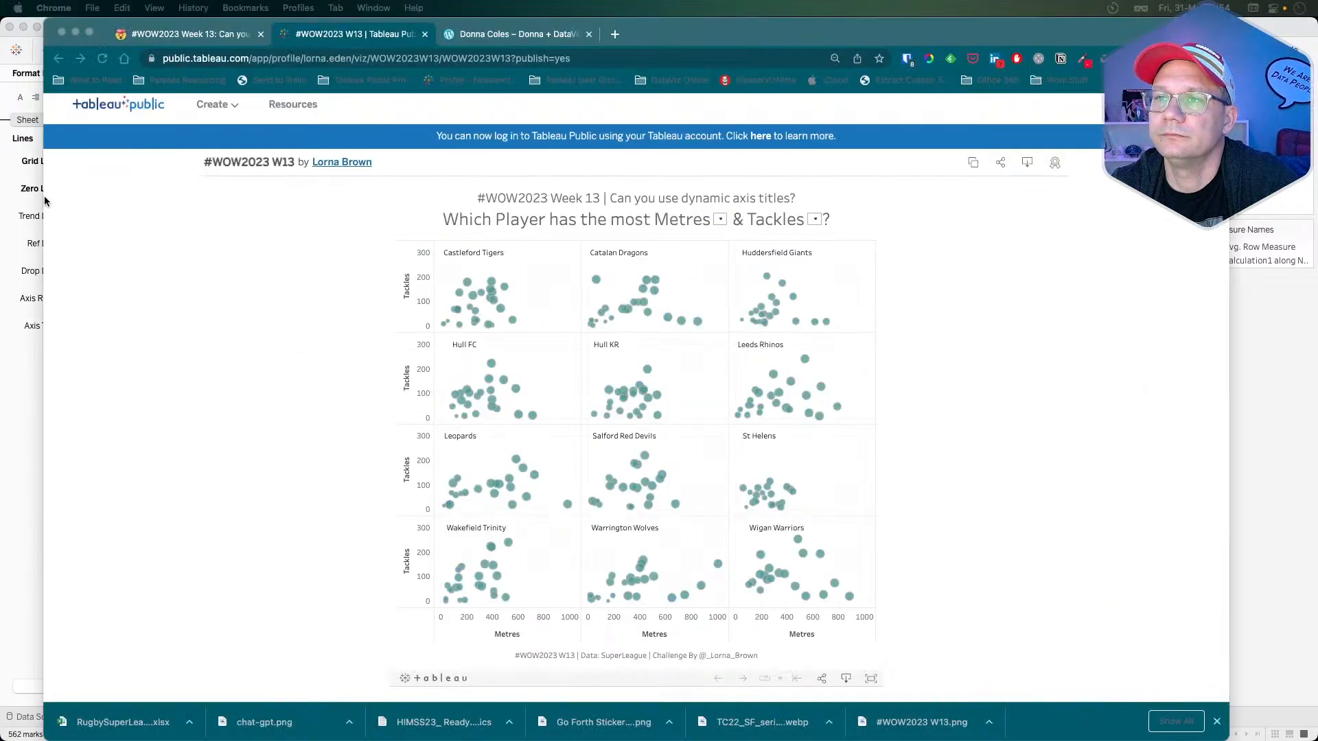
left_click(44, 197)
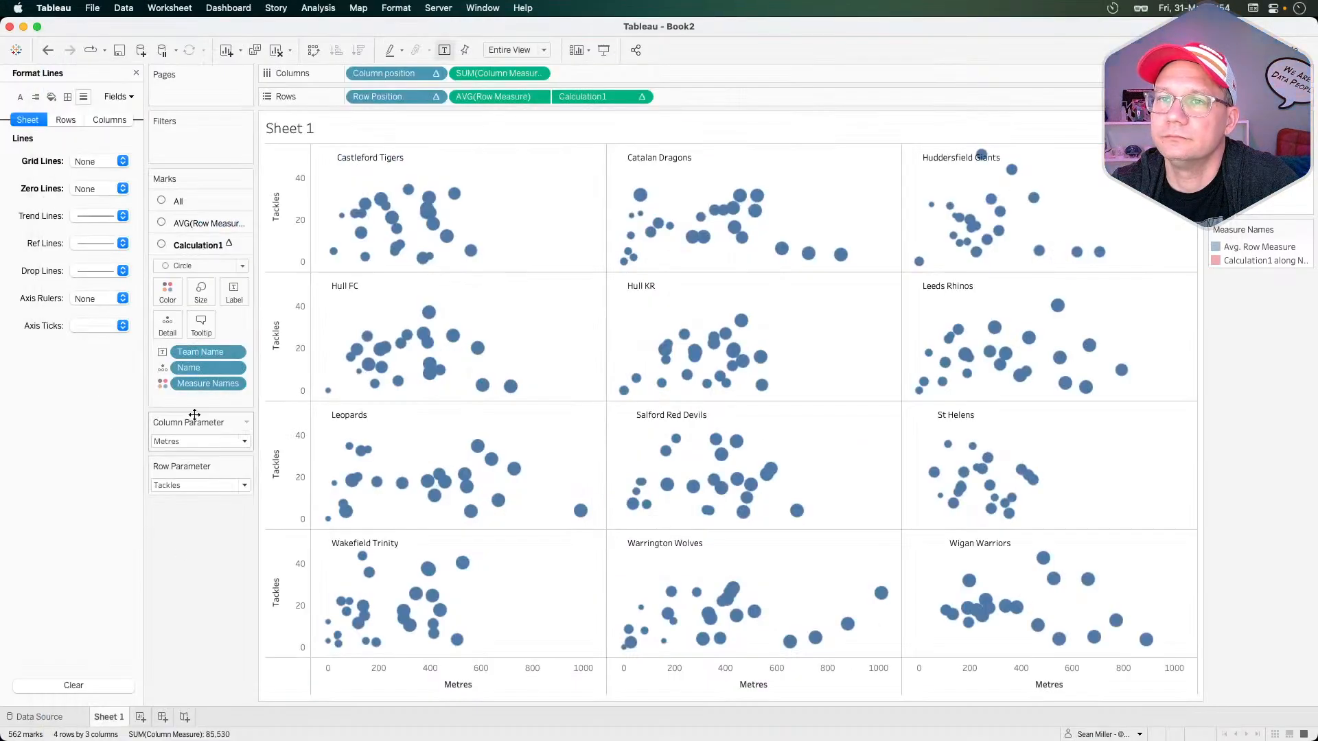
- Set the opacity of the AVG(Row Measure) circle marks to 74%
left_click(203, 223)
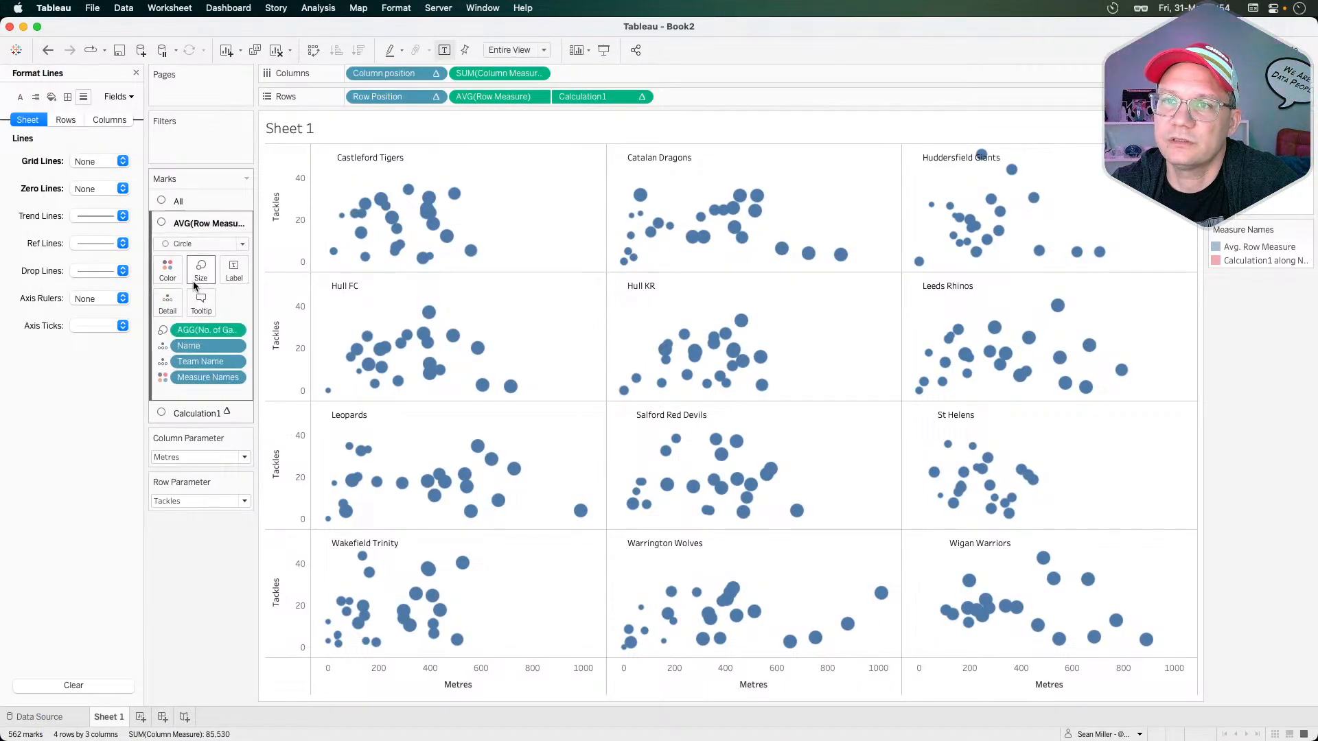
left_click(167, 269)
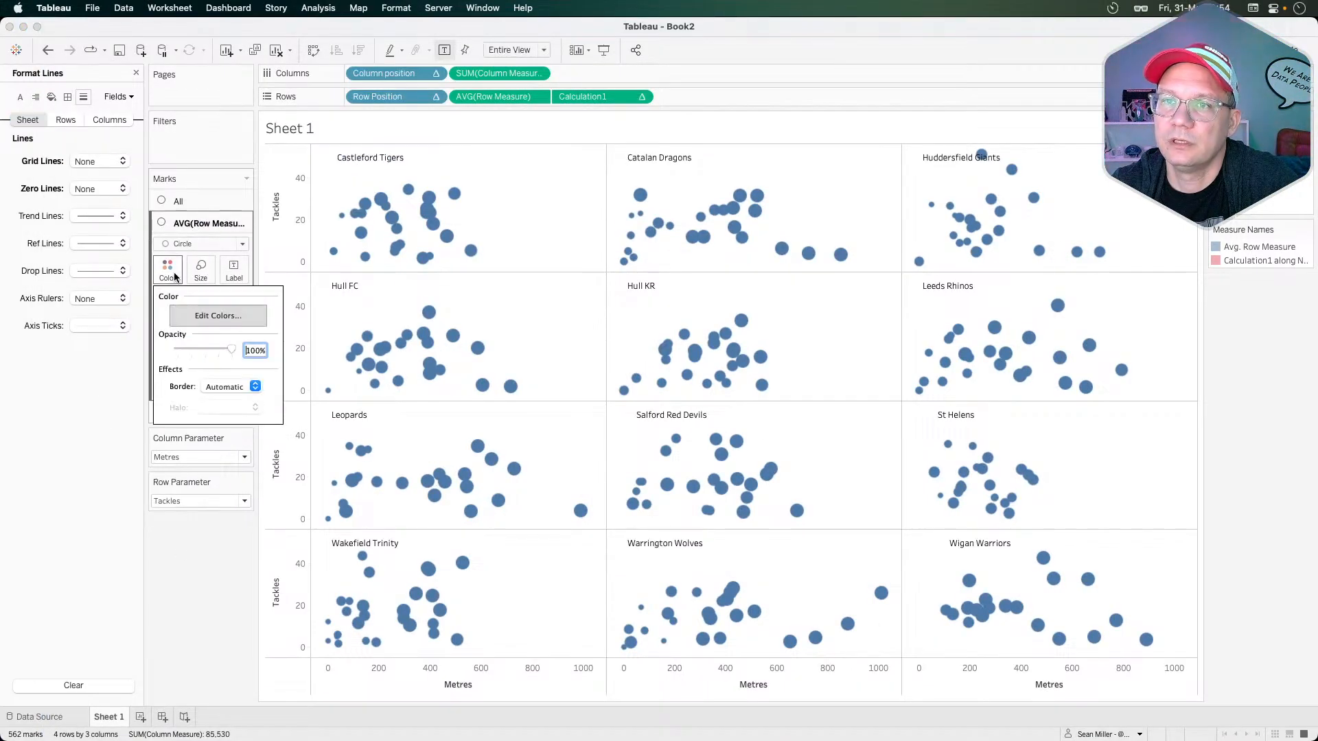
left_click(220, 348)
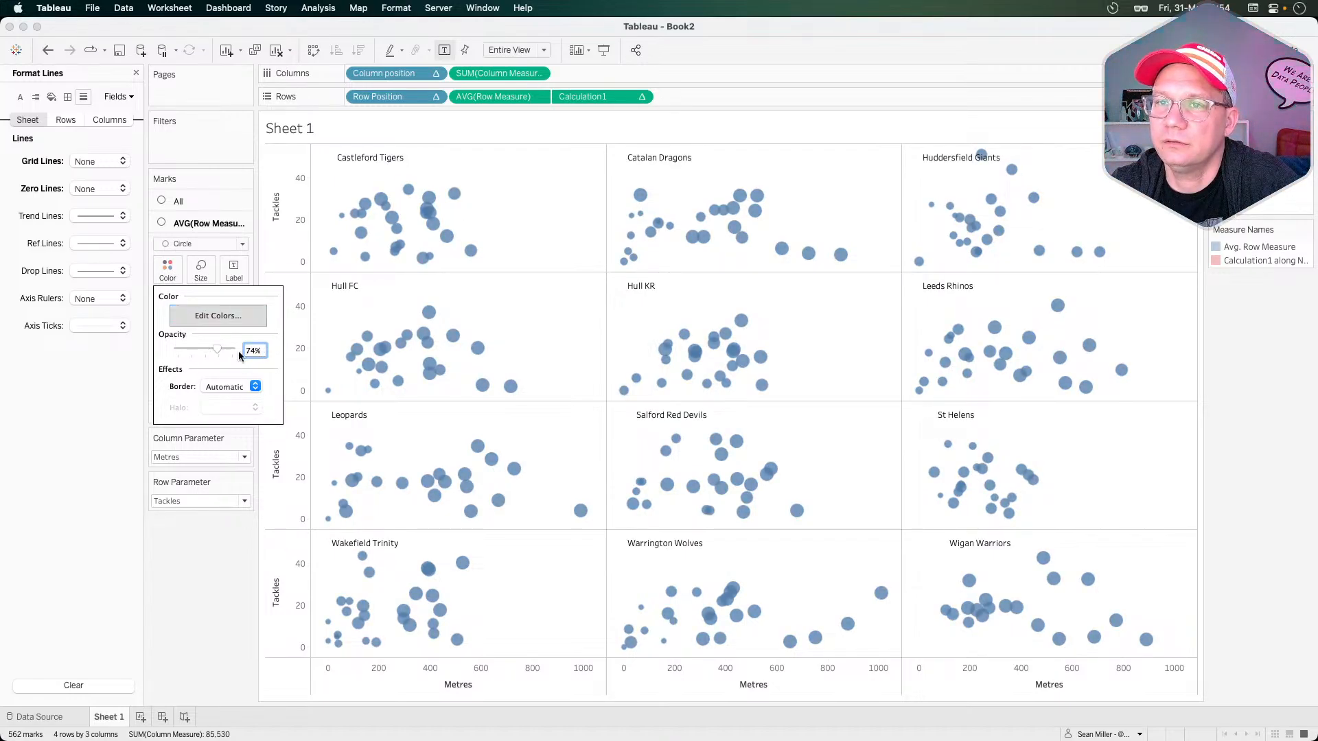
left_click(248, 621)
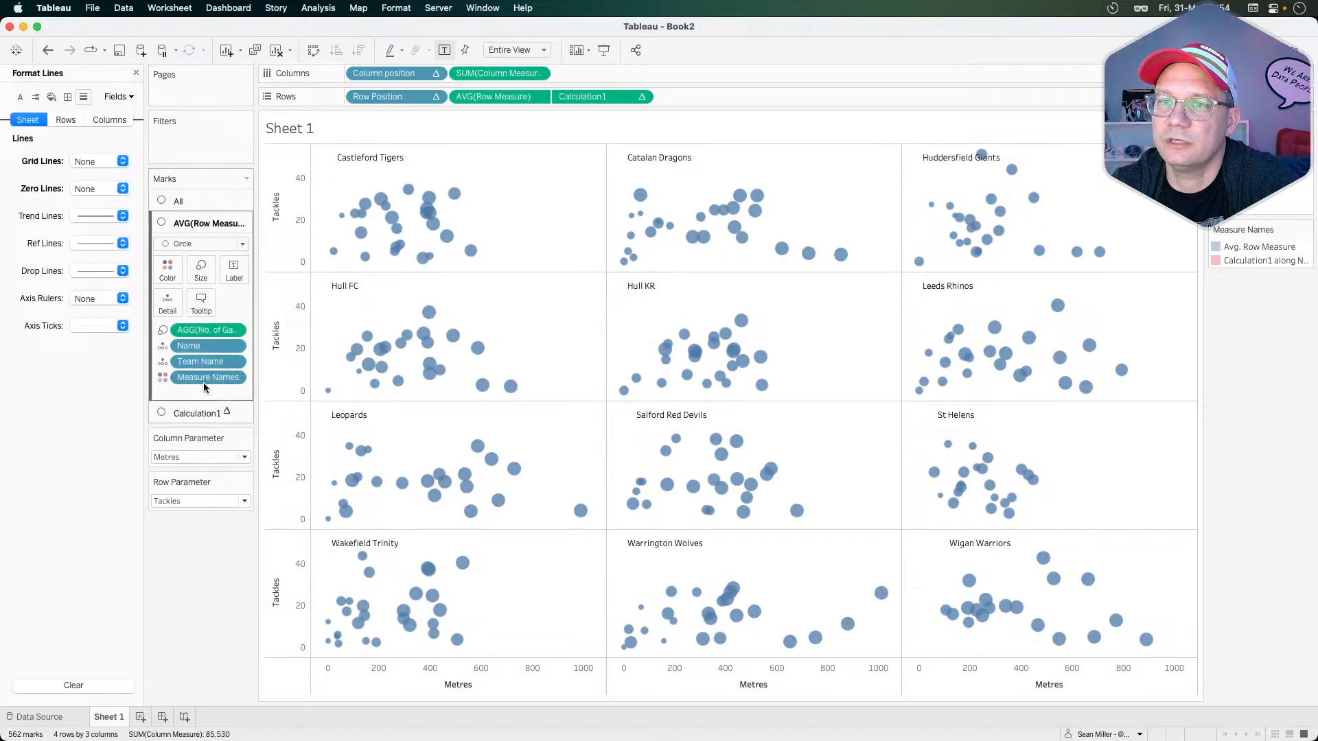
- Remove Measure Names from the AVG(Row Measure) marks' color and color the circles teal
left_click_drag(204, 381, 199, 511)
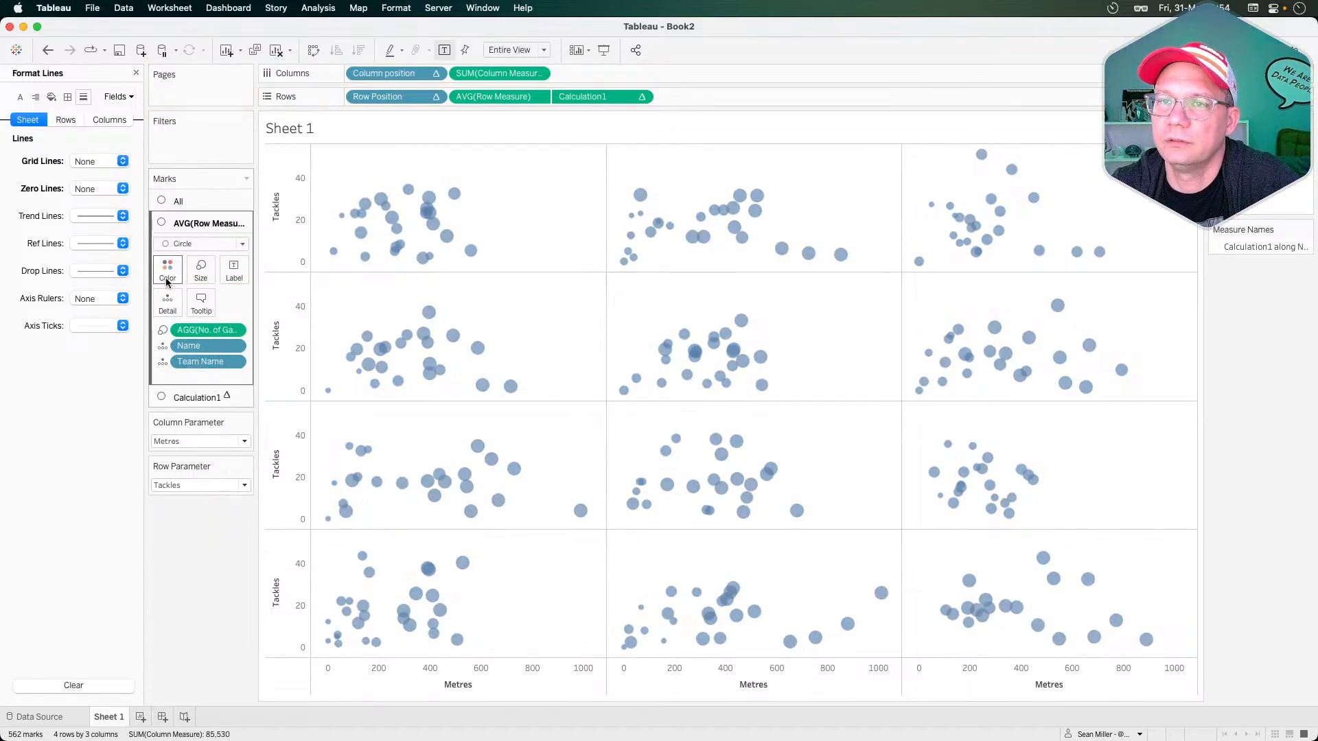
left_click(166, 274)
left_click(265, 345)
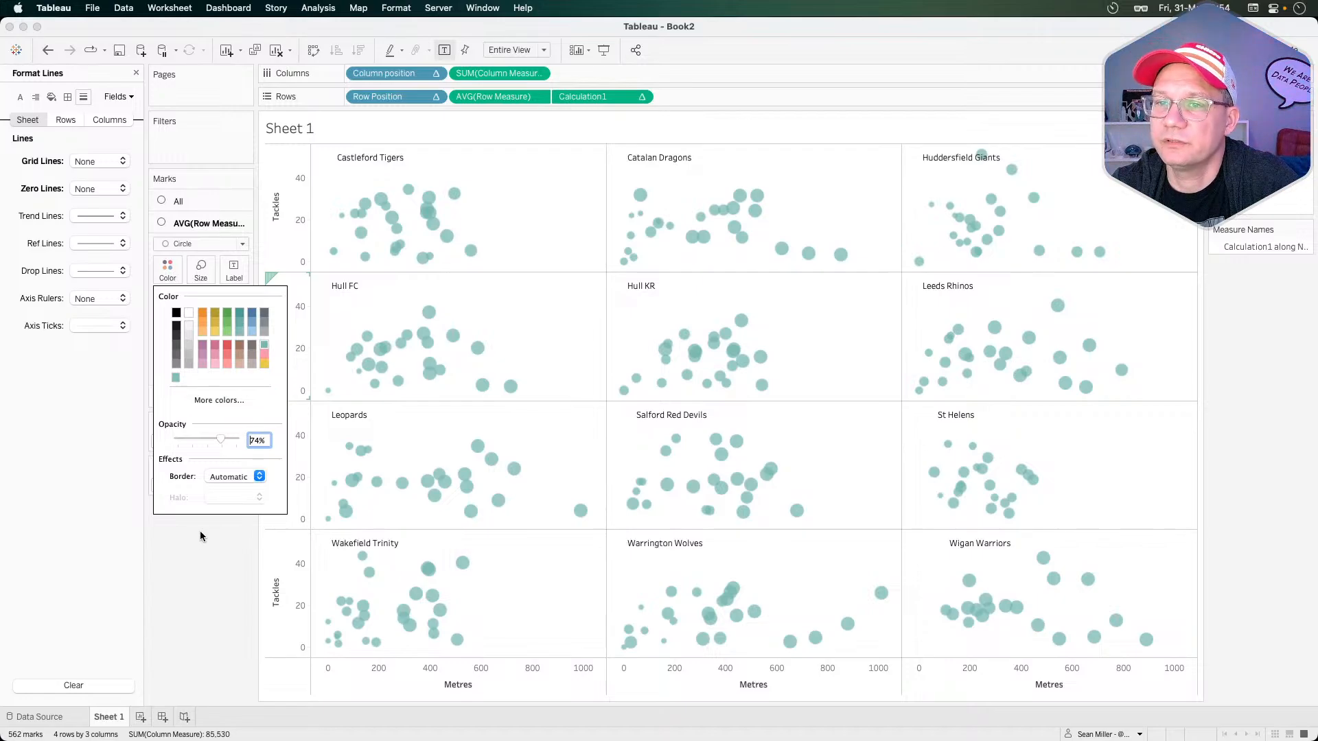
- Give the AVG(Row Measure) circles a gray border and close the line formatting options
left_click(231, 477)
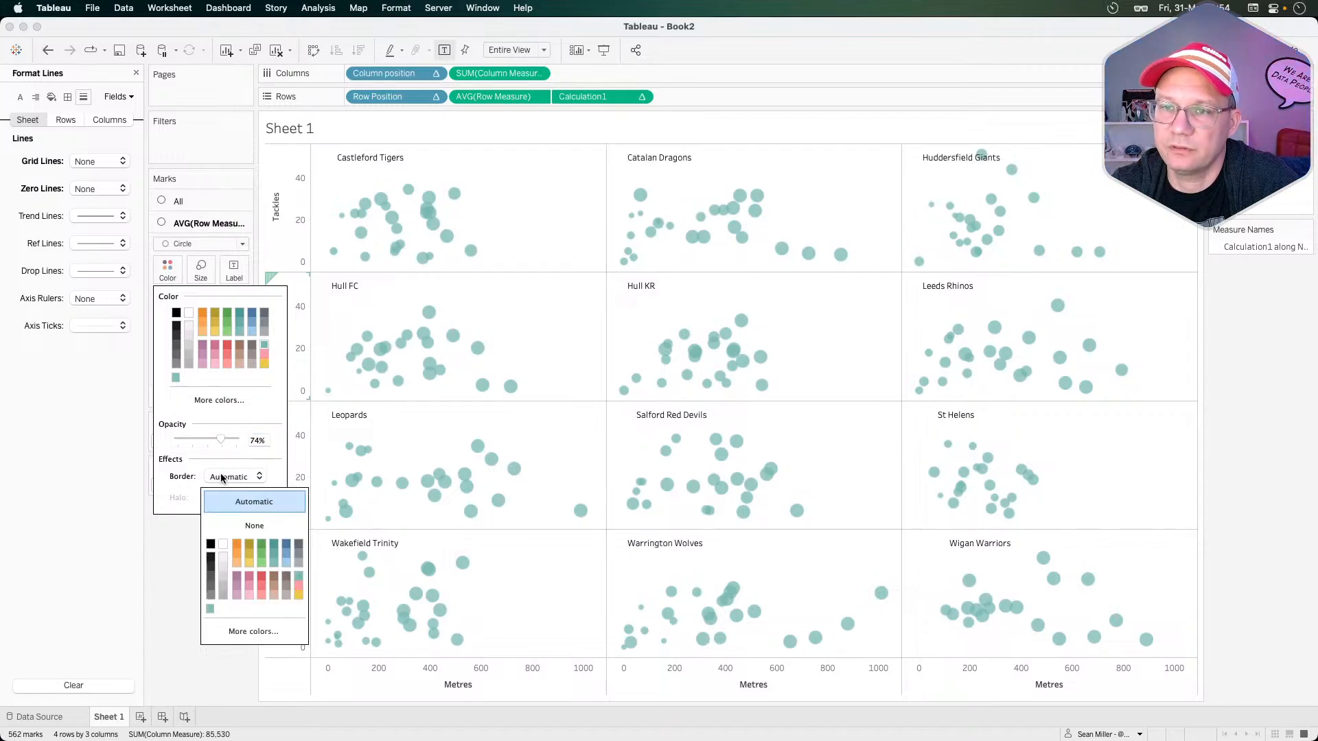
left_click(212, 594)
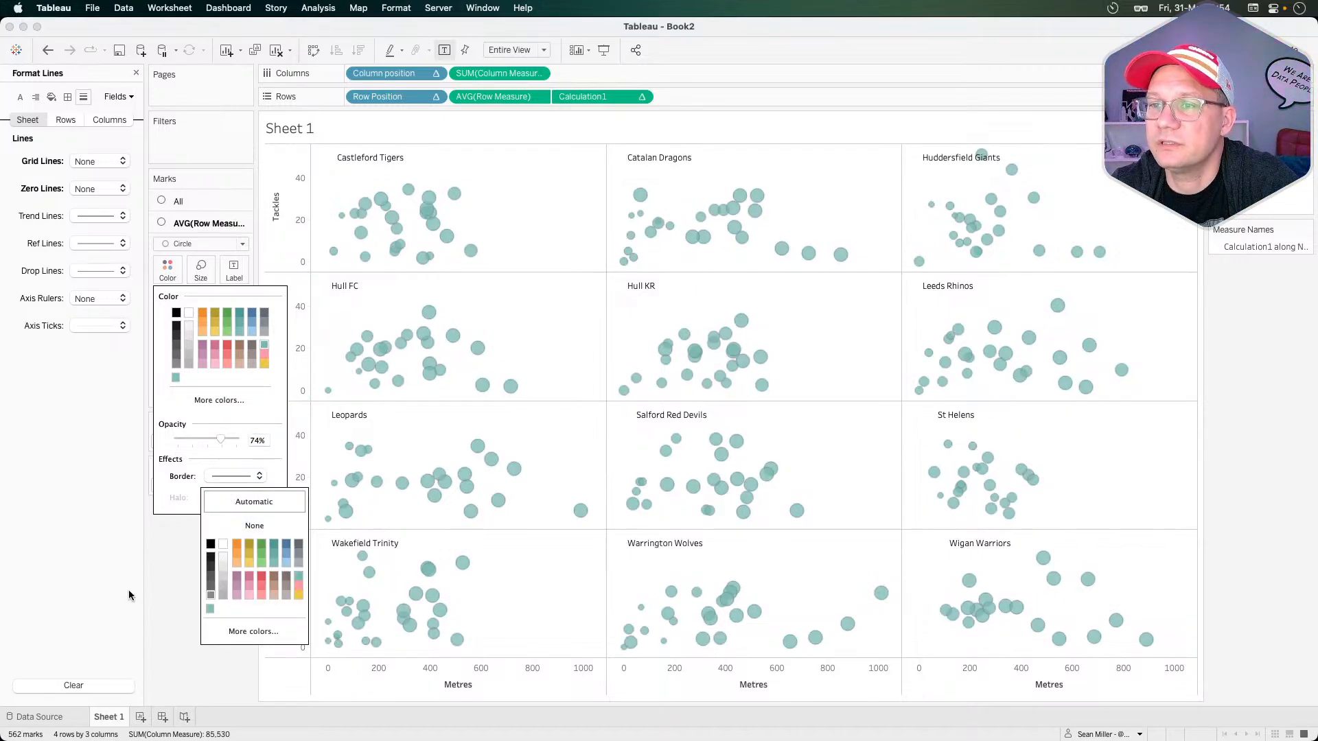
left_click(150, 582)
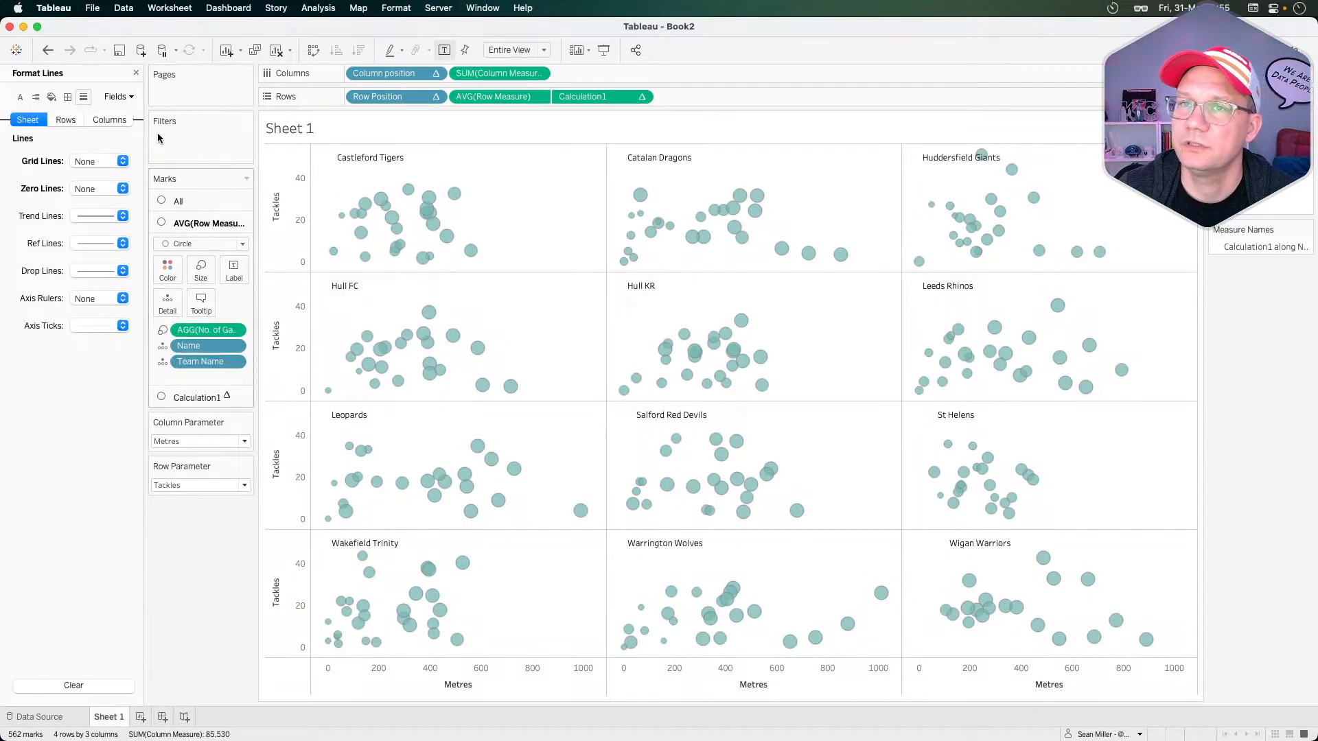
left_click(136, 73)
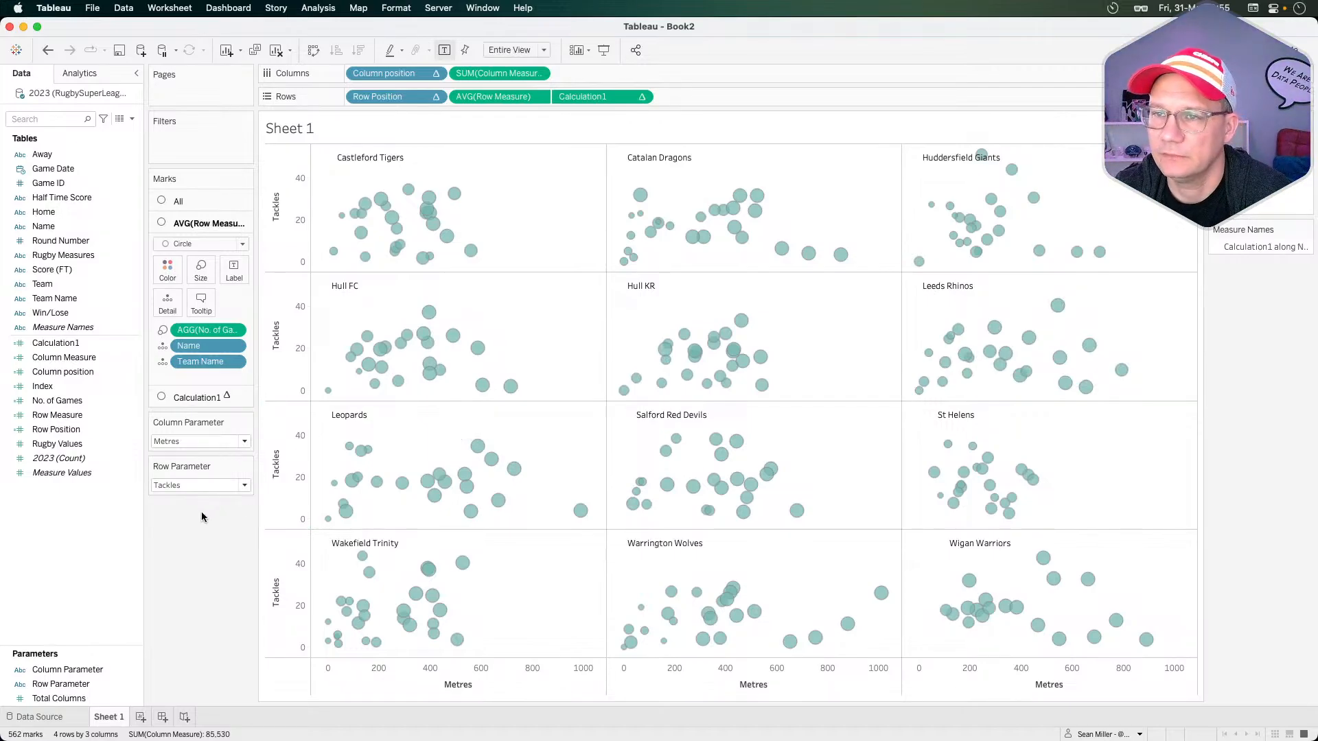
- Add a new blank worksheet and return to Sheet 1
left_click(140, 716)
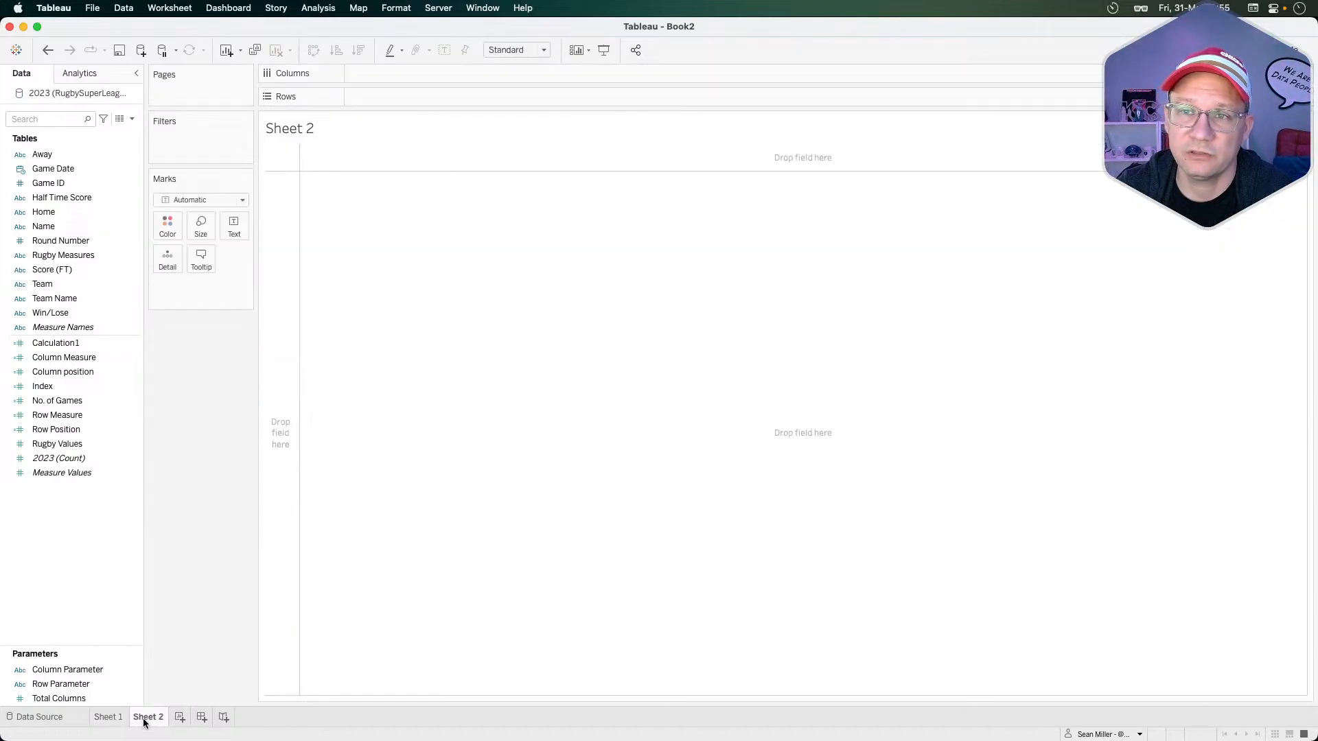
right_click(69, 532)
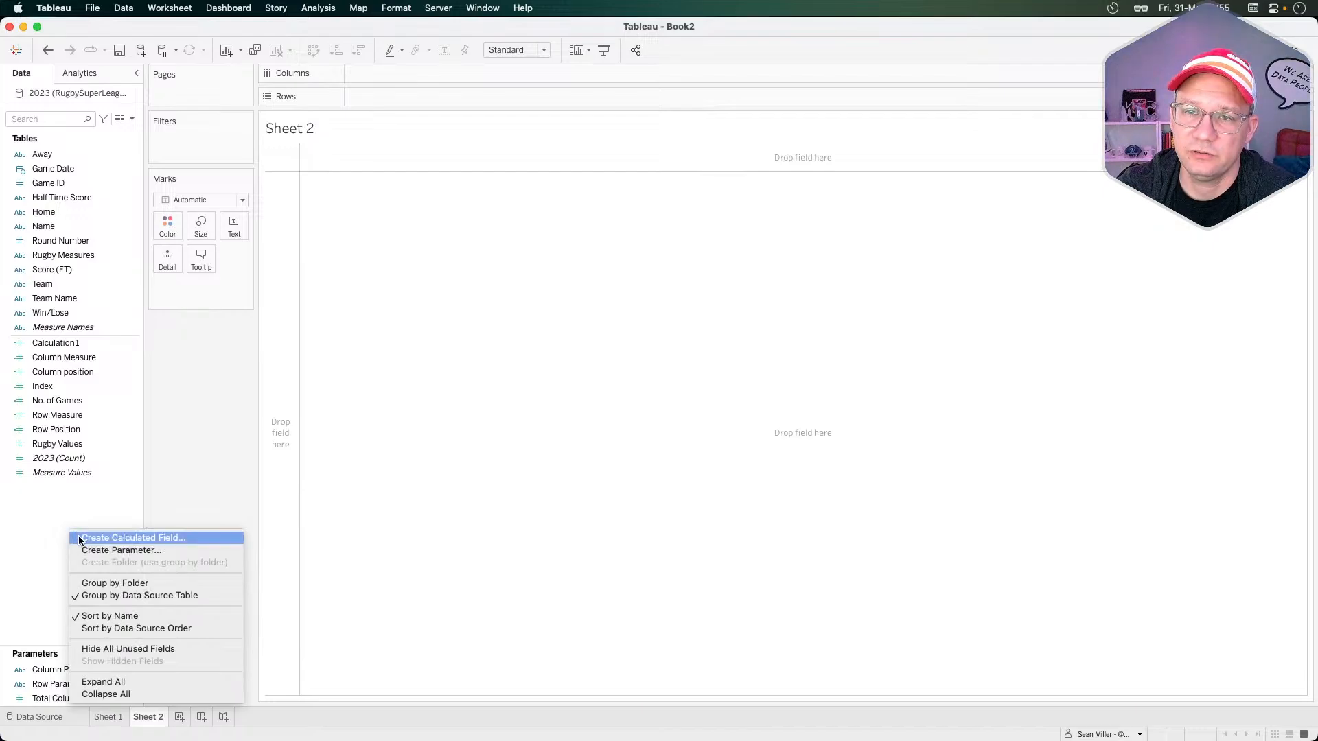
left_click(48, 515)
left_click(108, 716)
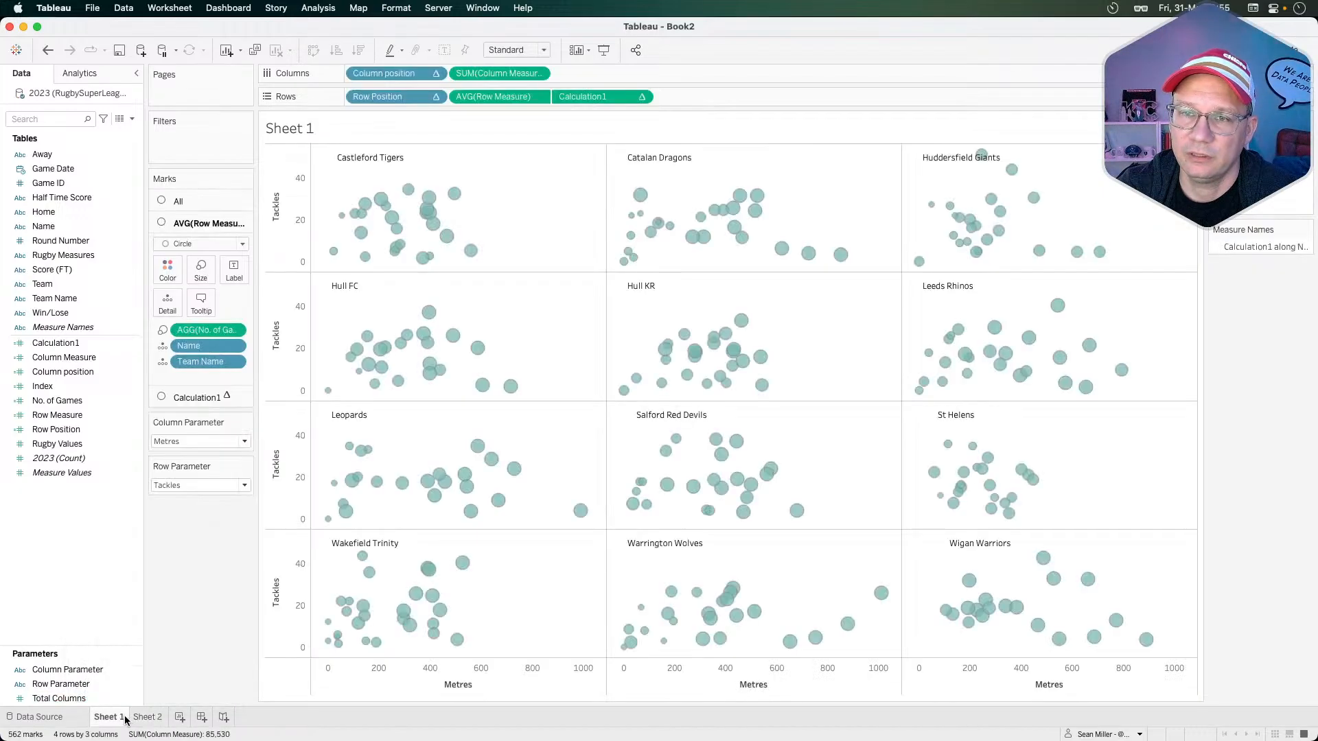
- Create a new calculated field and begin its formula with CASE [Team Name]
left_click(132, 119)
left_click(69, 131)
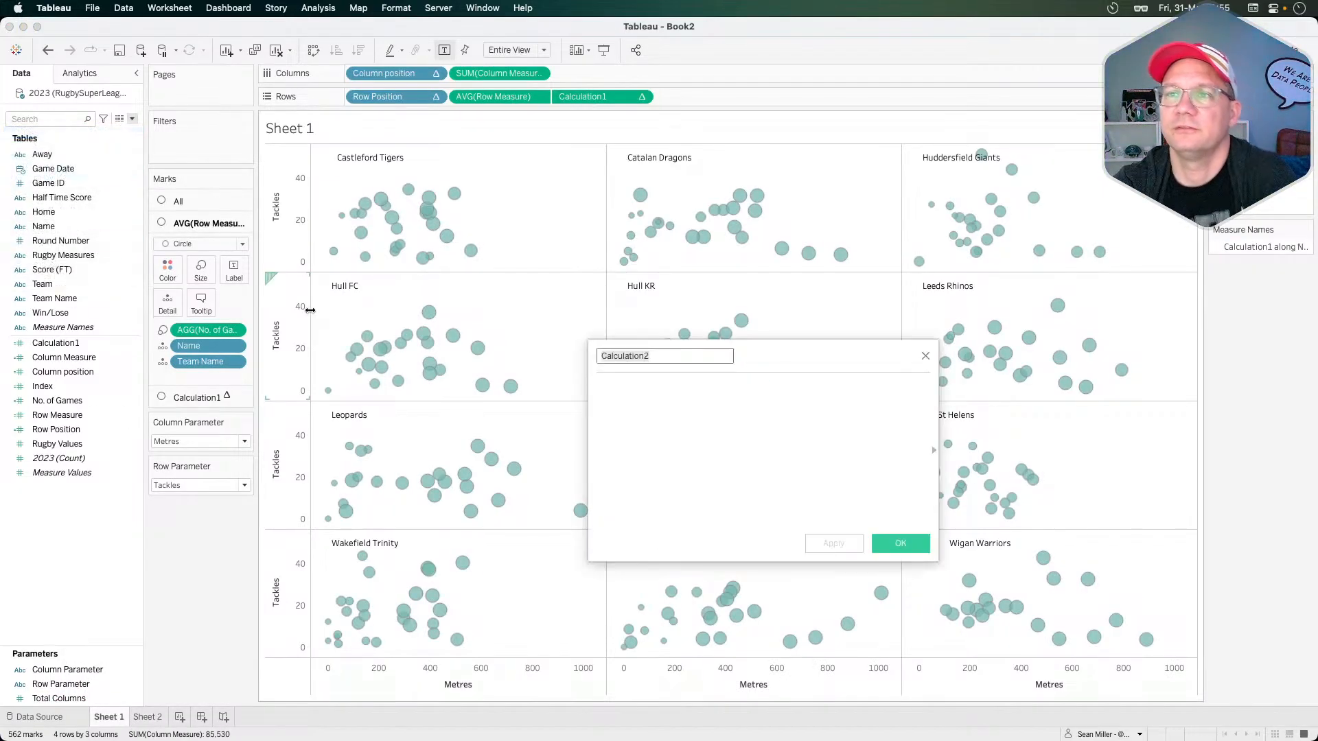
left_click(673, 381)
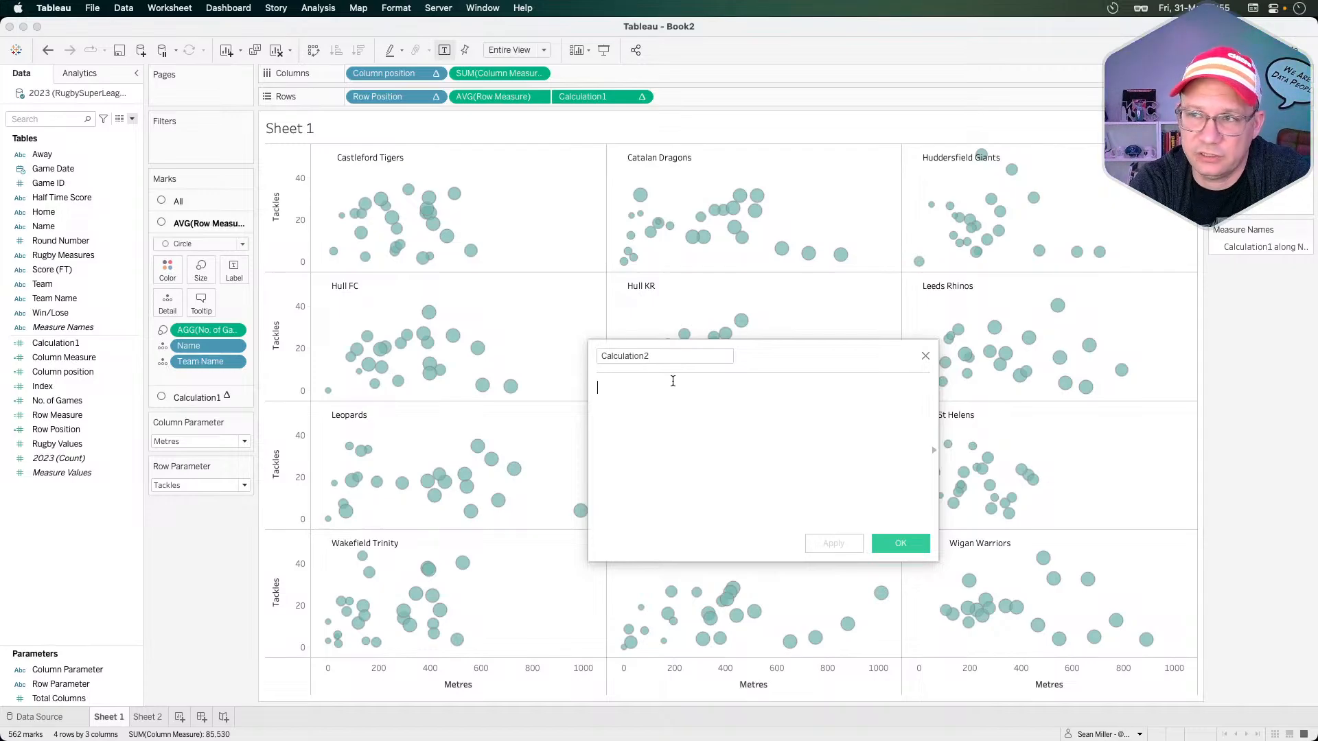
type("case")
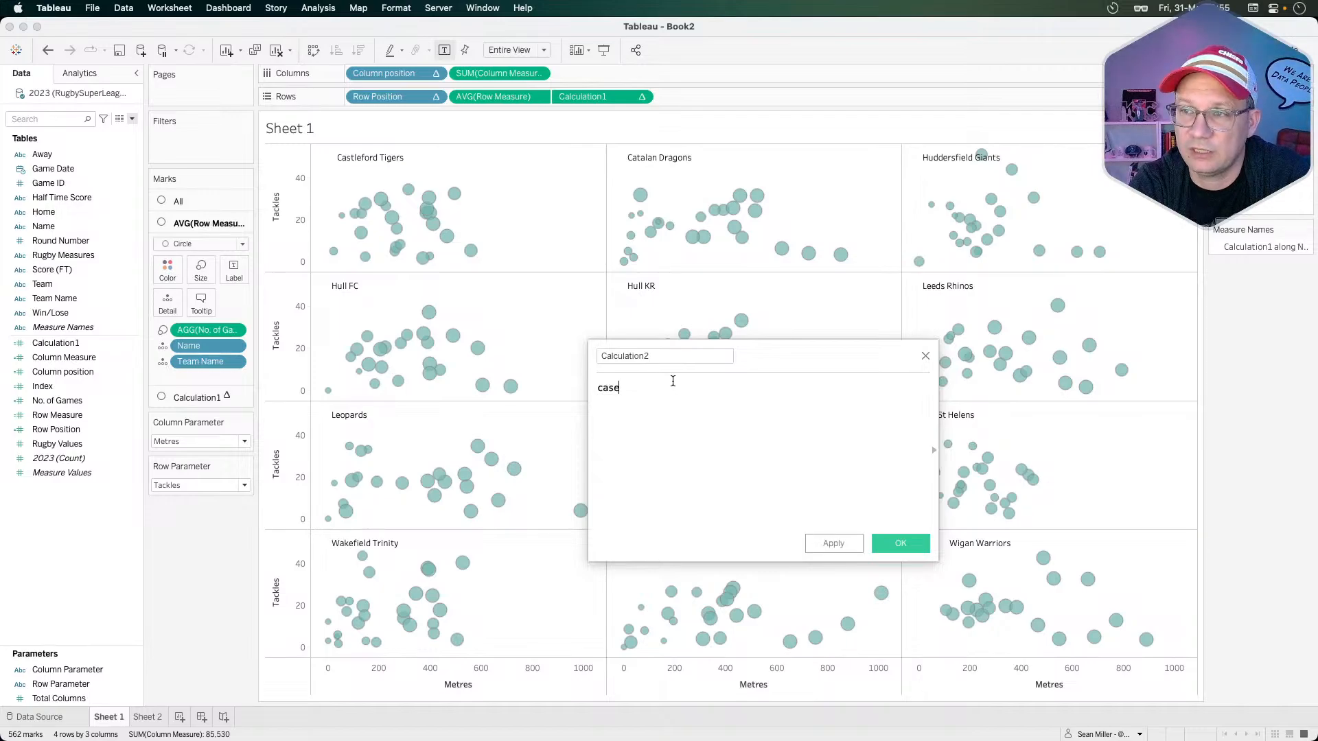
key("Return")
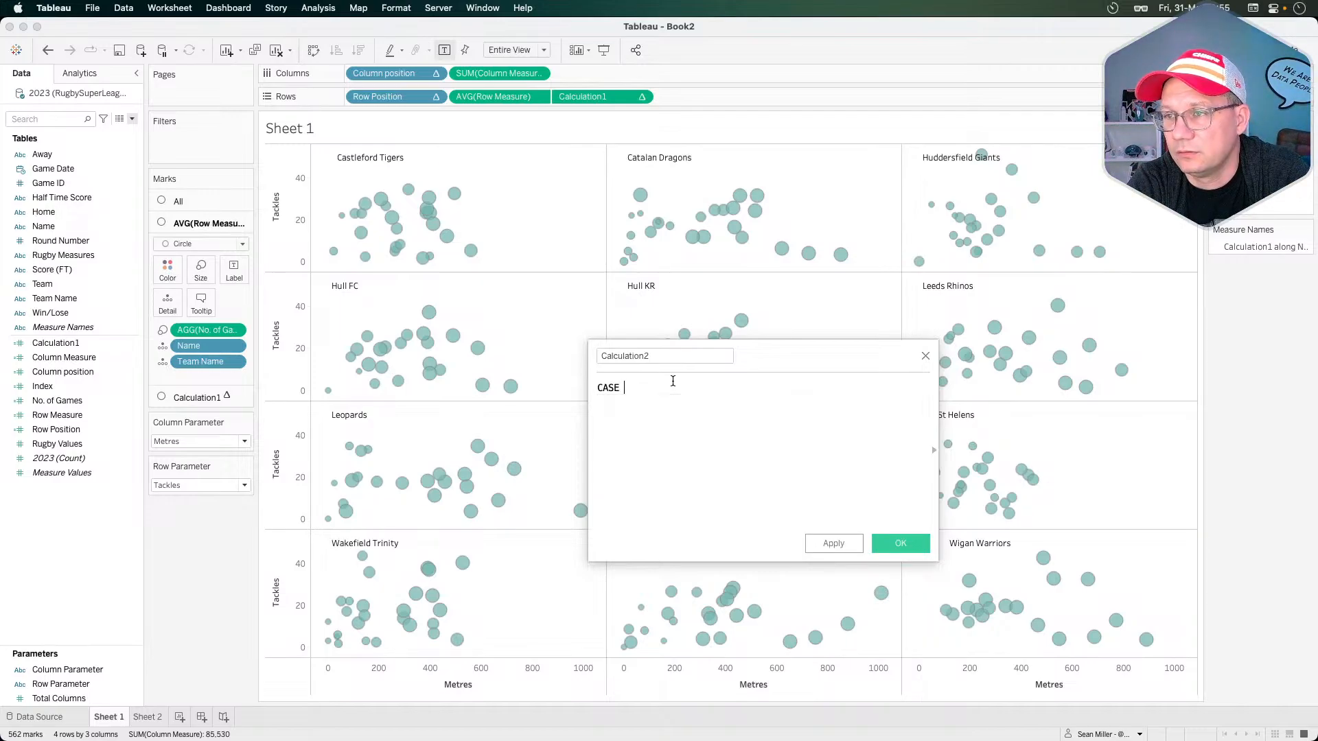
type("when")
key("BackSpace")
key("BackSpace")
key("BackSpace")
key("BackSpace")
key("BackSpace")
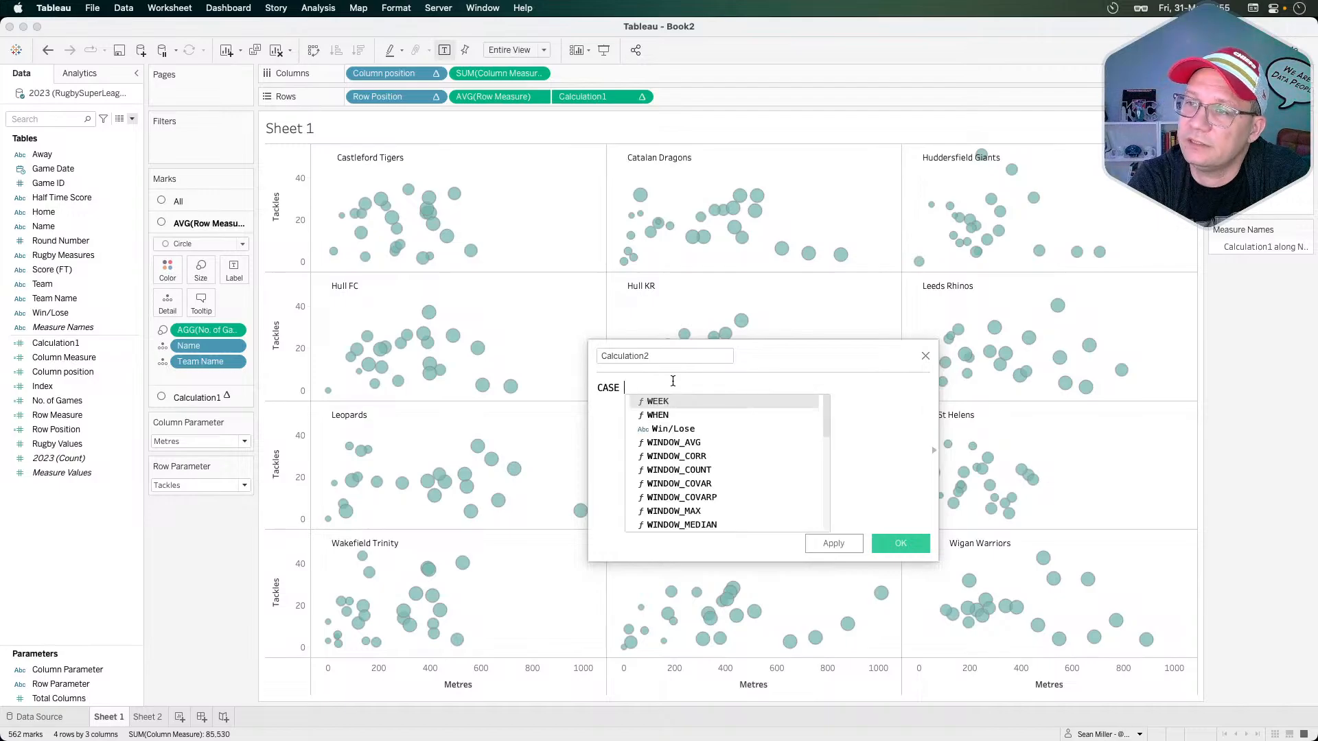
type("team")
key("Down")
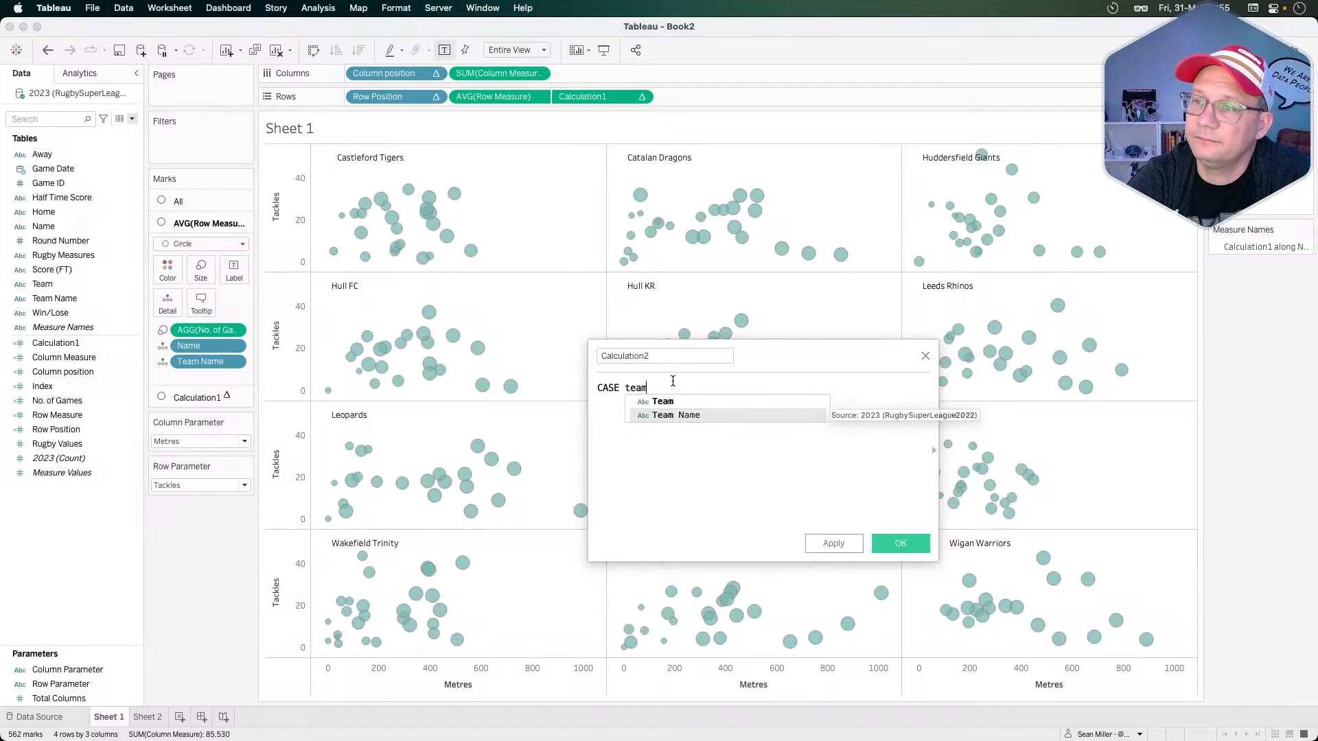
key("Return")
key("Return")
- Add a CASE branch to the formula that returns 1 when the team is "Castleford Tigers"
type("when")
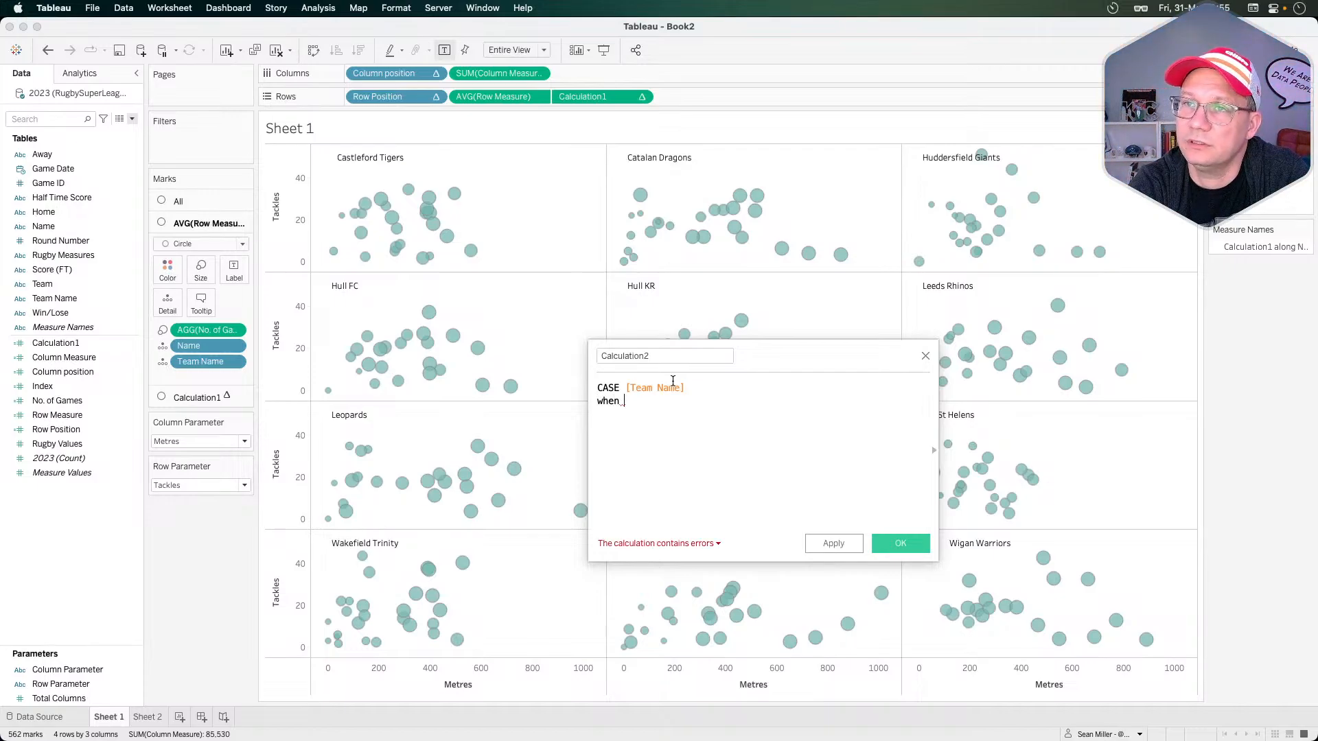
type("'")
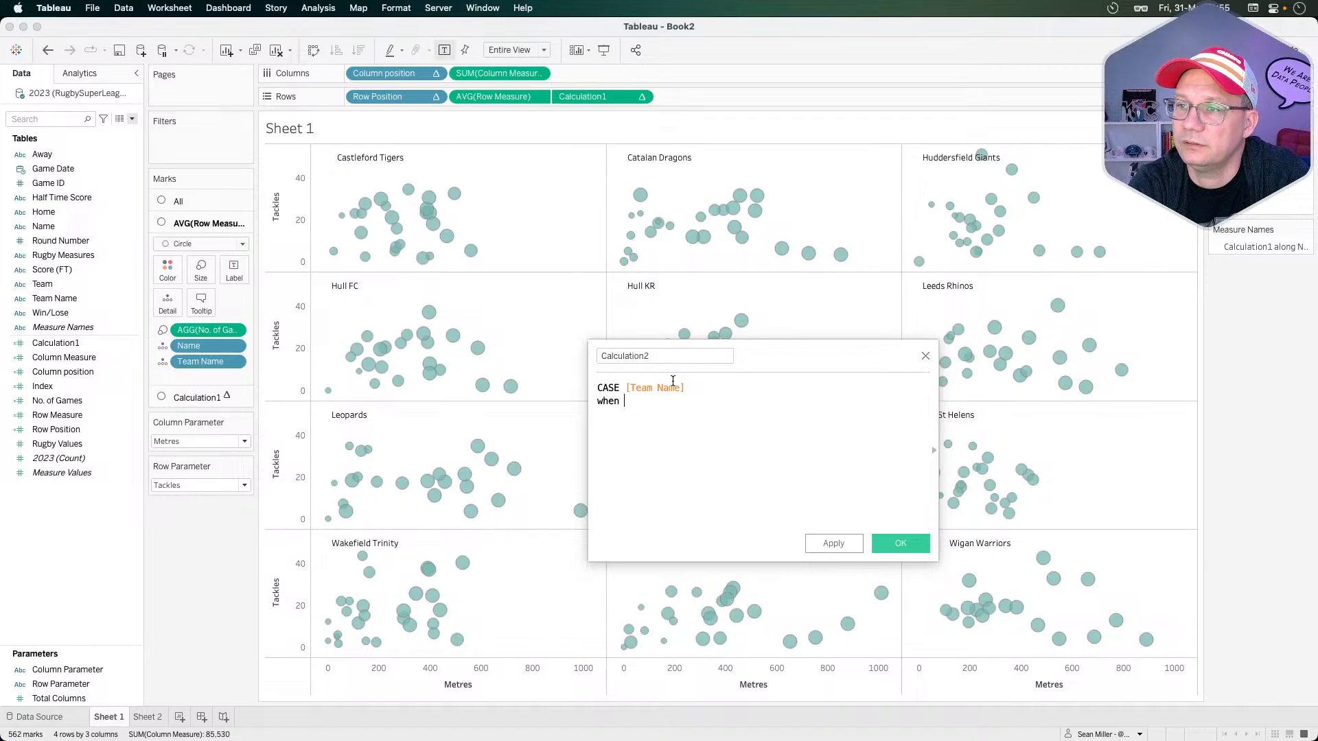
type("\"Castle")
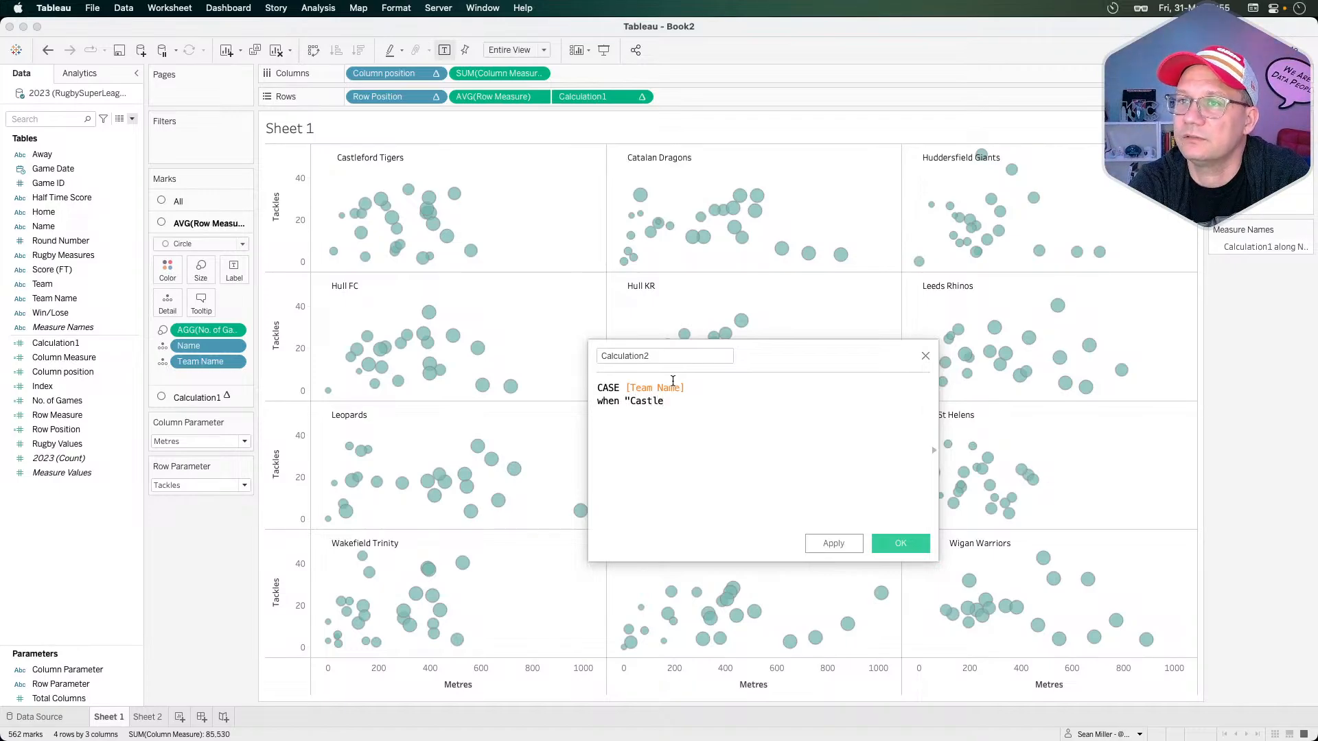
type("k")
key("BackSpace")
type("ford")
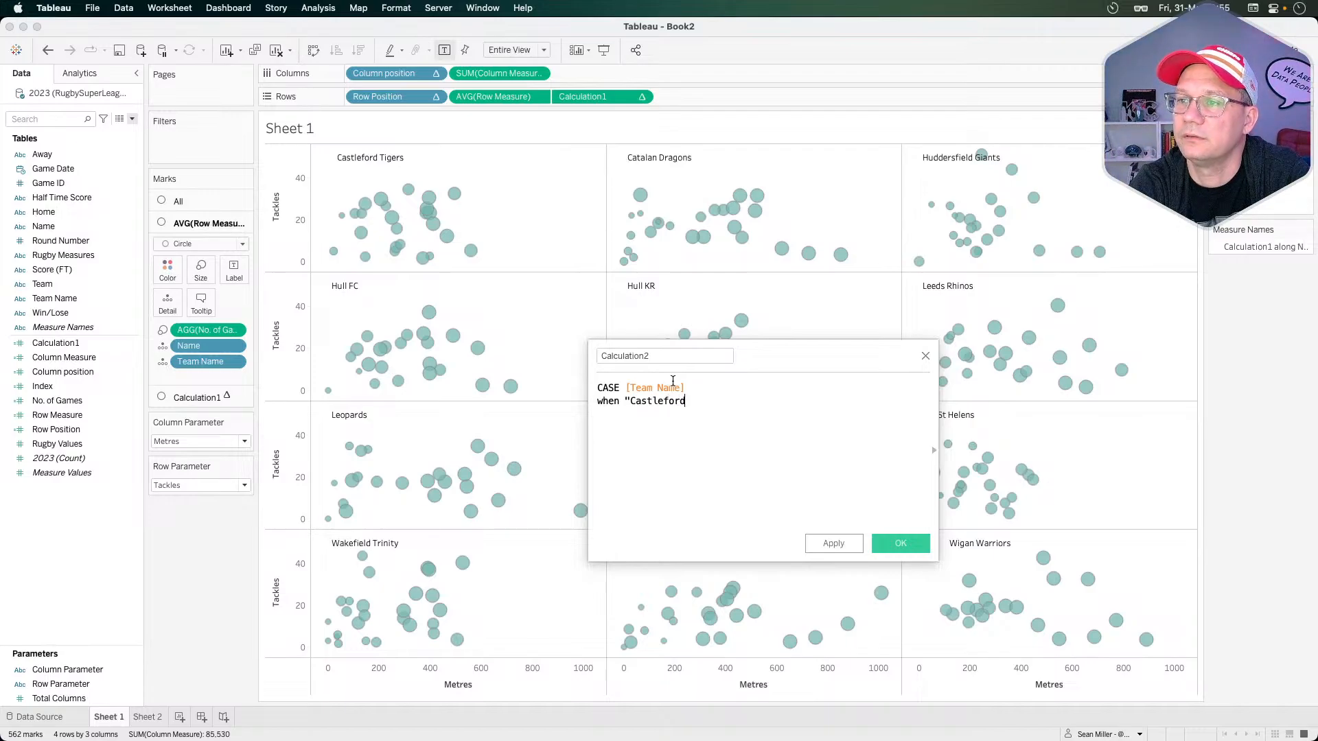
type("d")
key("BackSpace")
type("Toig")
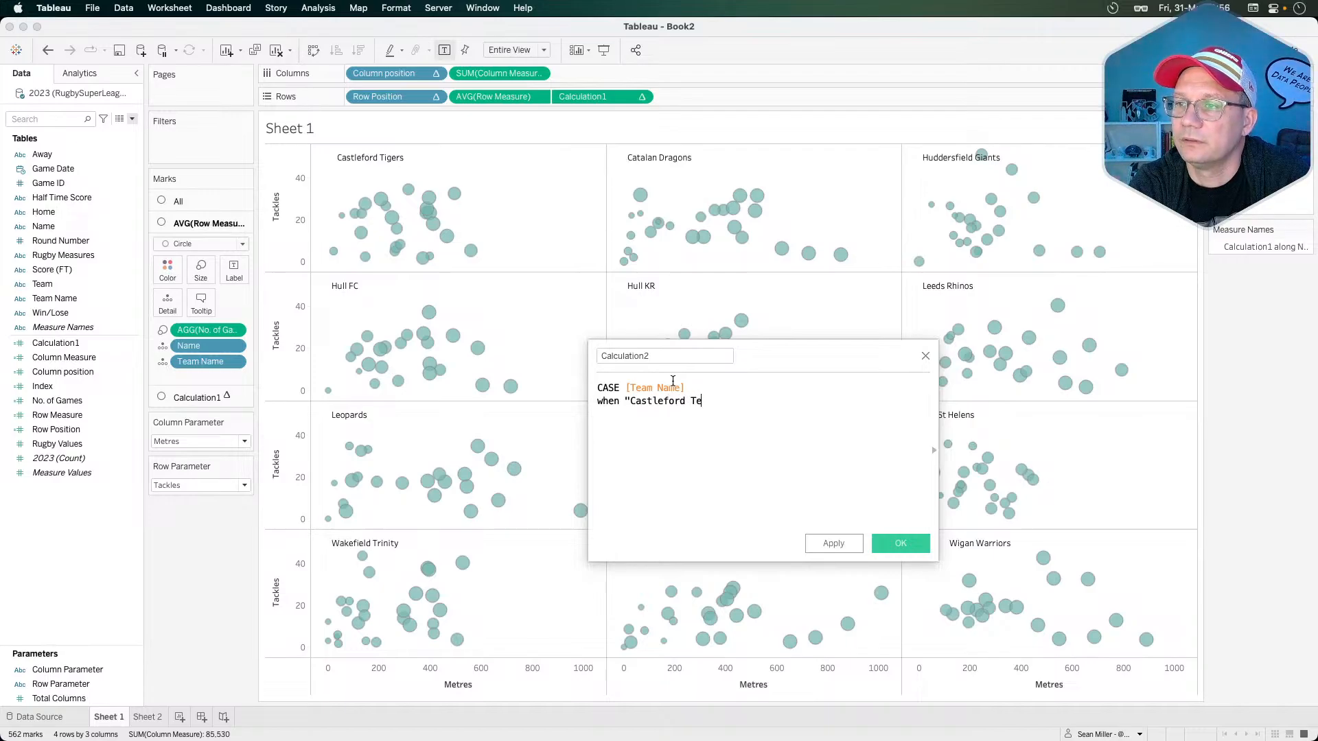
key("BackSpace")
key("BackSpace")
key("BackSpace")
type("igers")
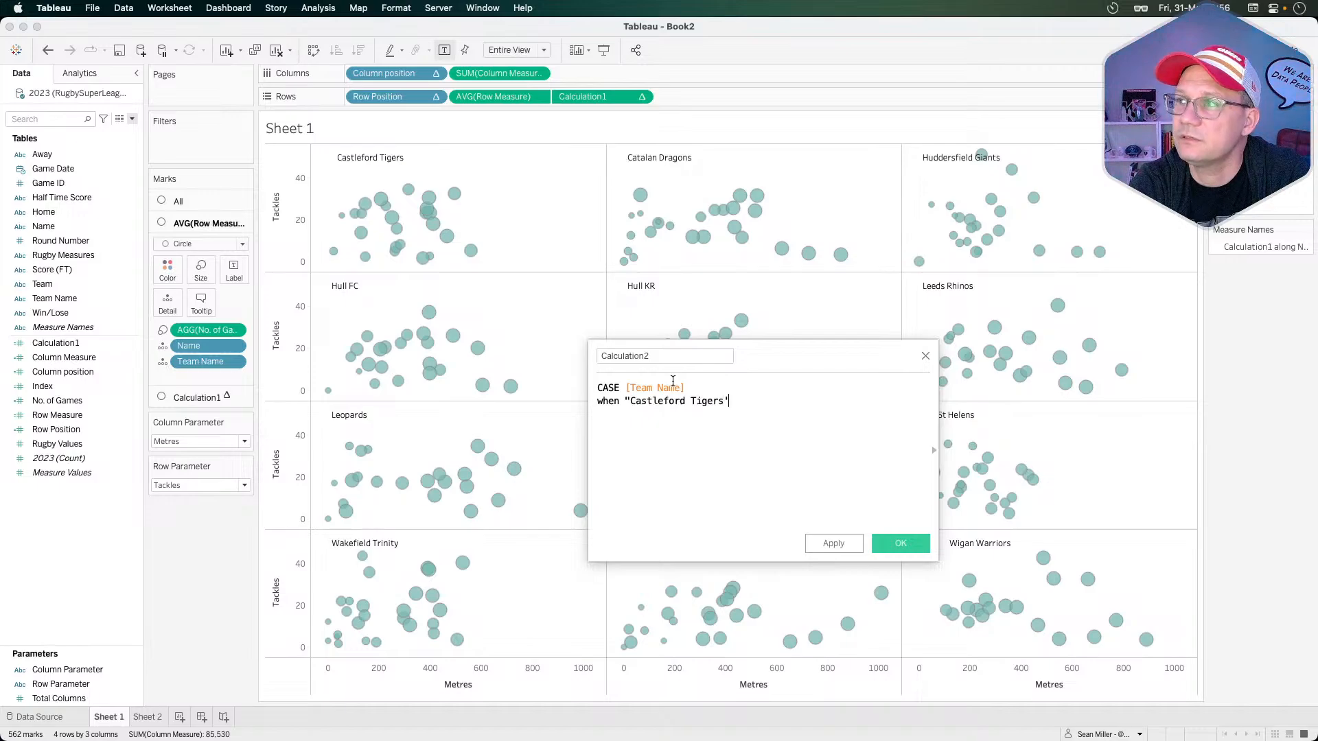
type("\" then ")
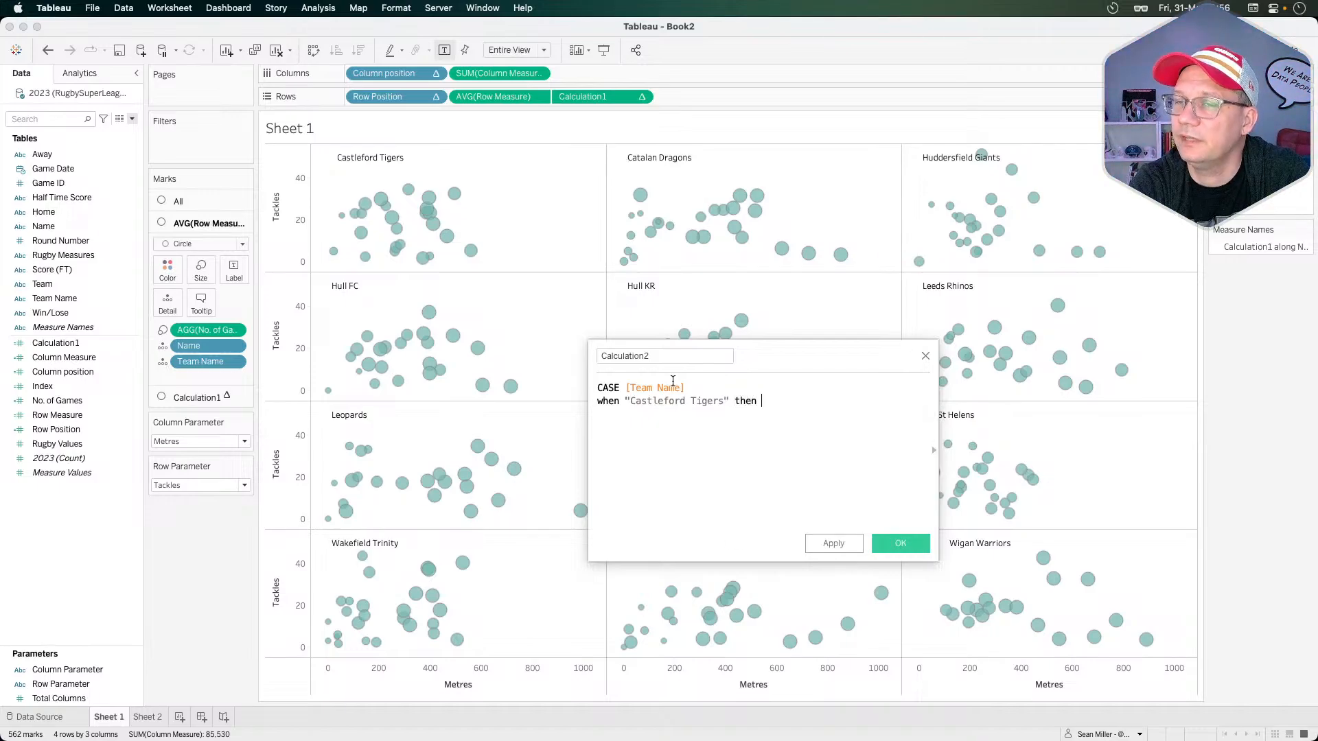
type("1")
- Add a second branch to the CASE formula returning 2 for "Catalan Dragons"
key("Return")
type("when")
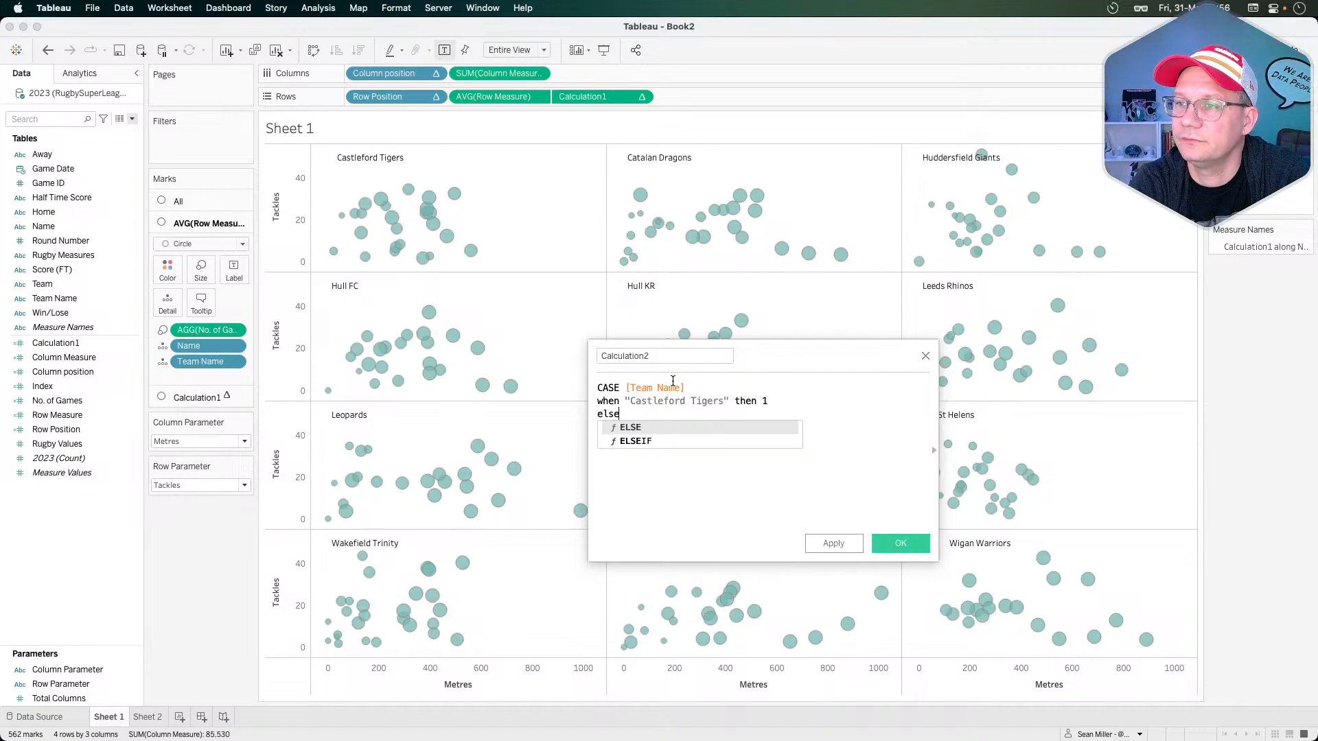
type(" \"")
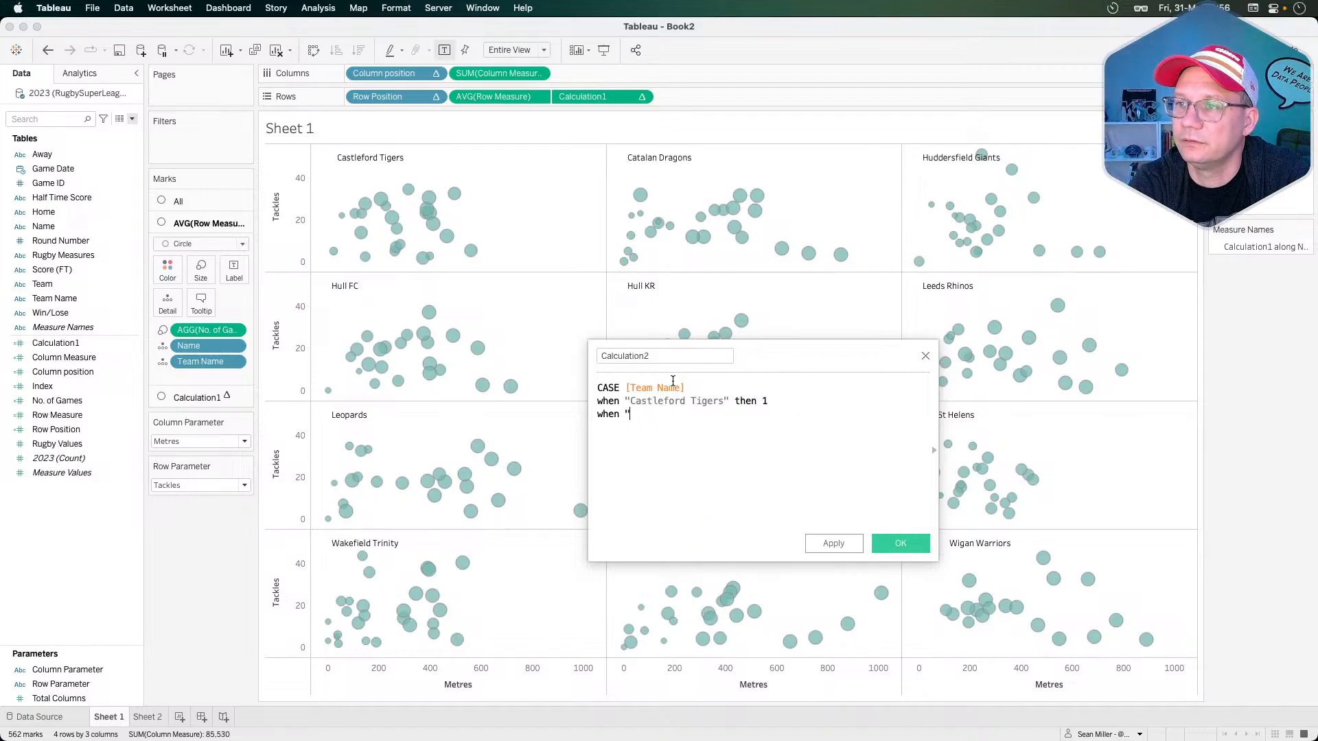
type("Catalan")
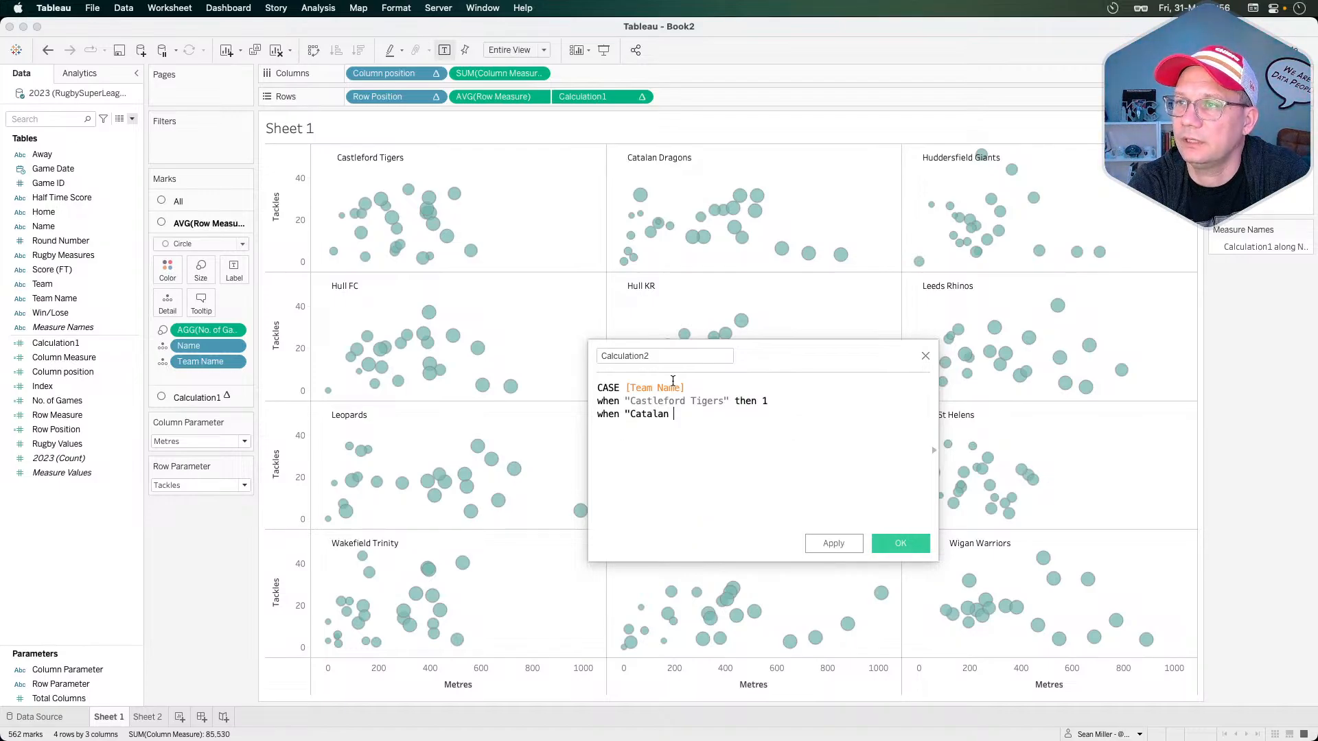
type(" Dragons")
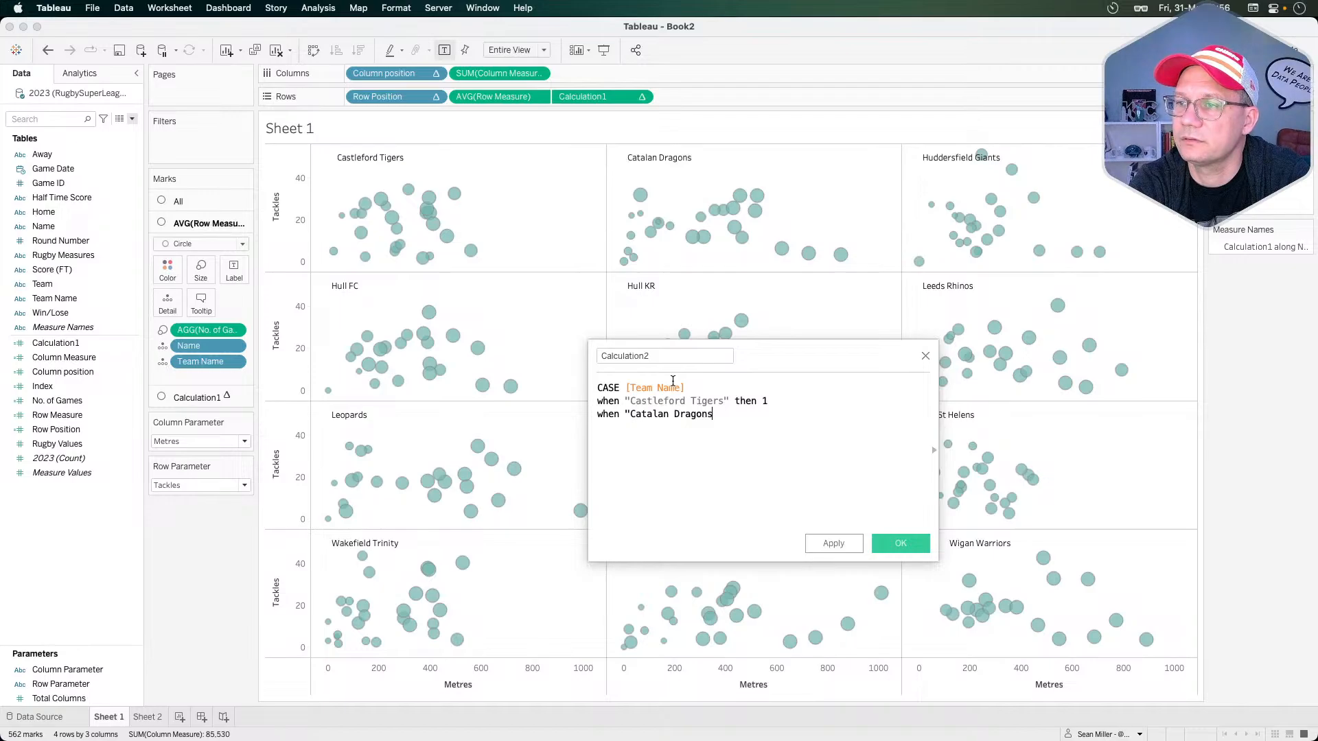
type("\" then 2 ")
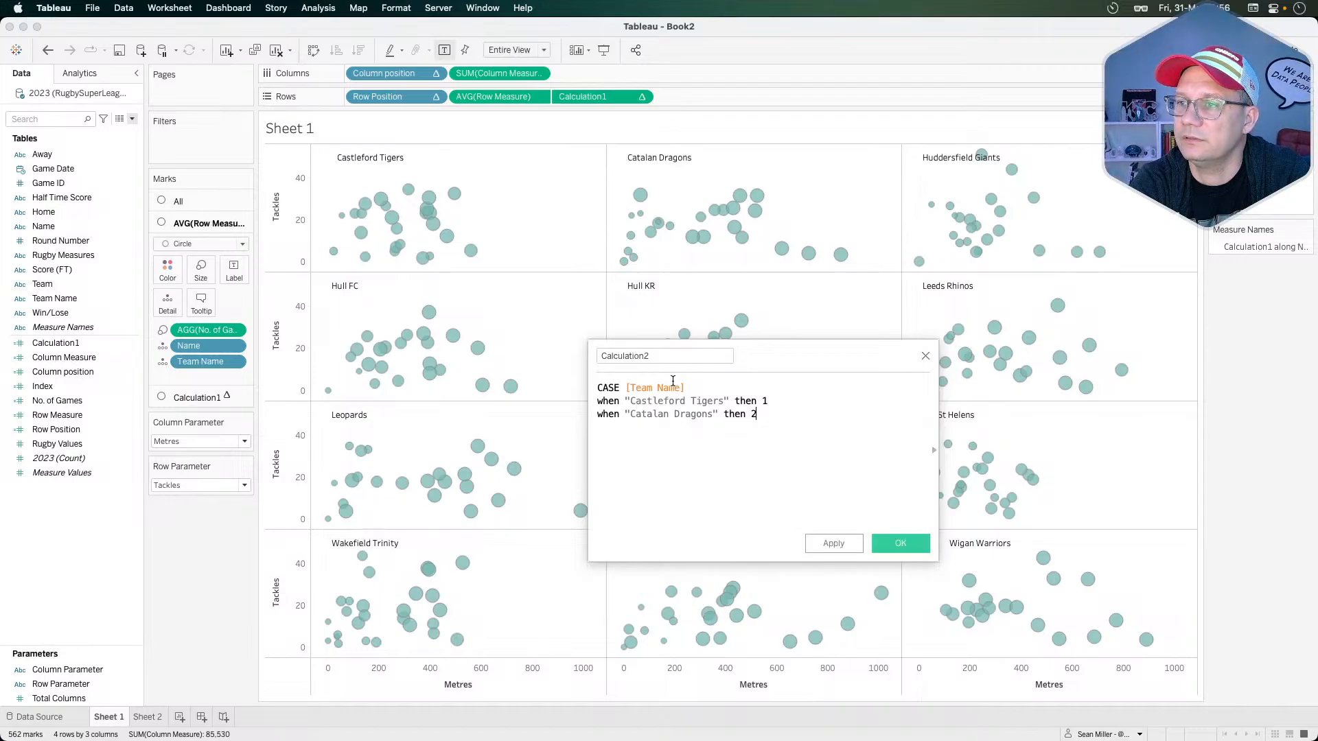
- Add a third branch to the CASE formula returning 3 for "Huddersfield Giants"
type("when")
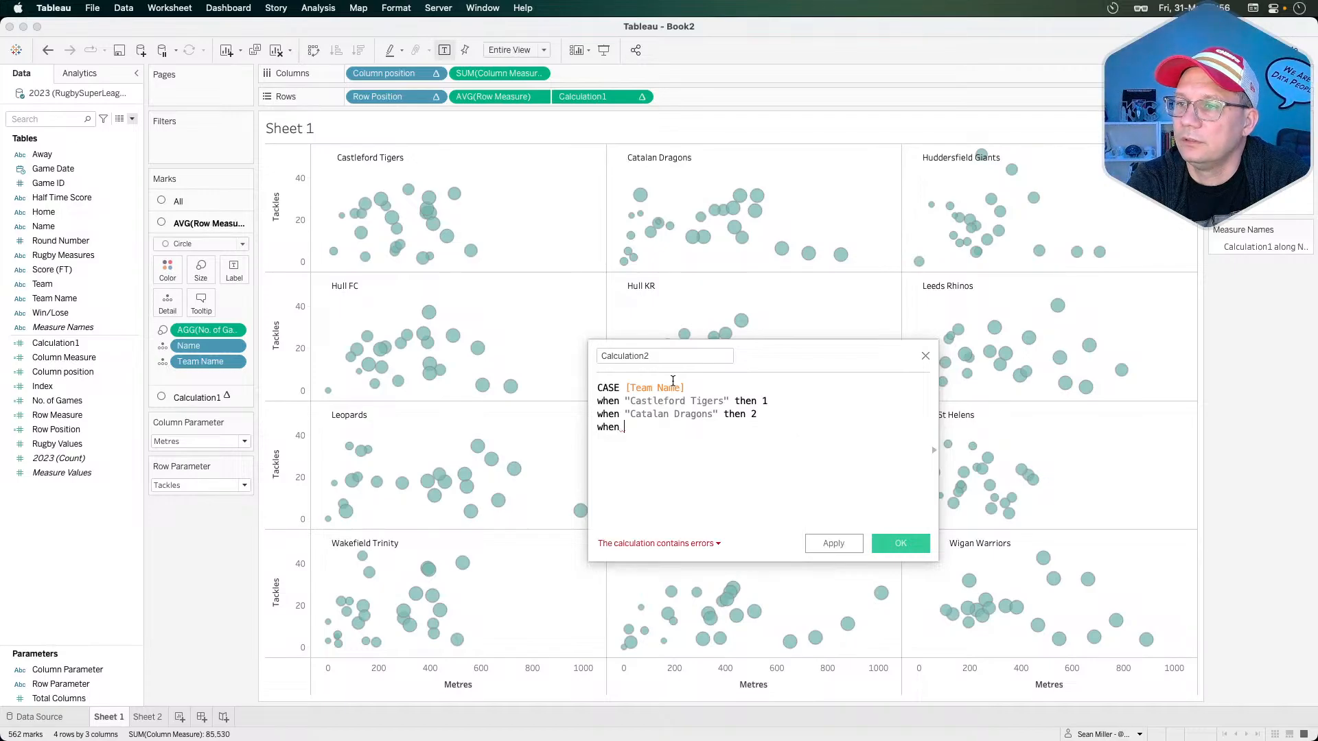
type(" \"H")
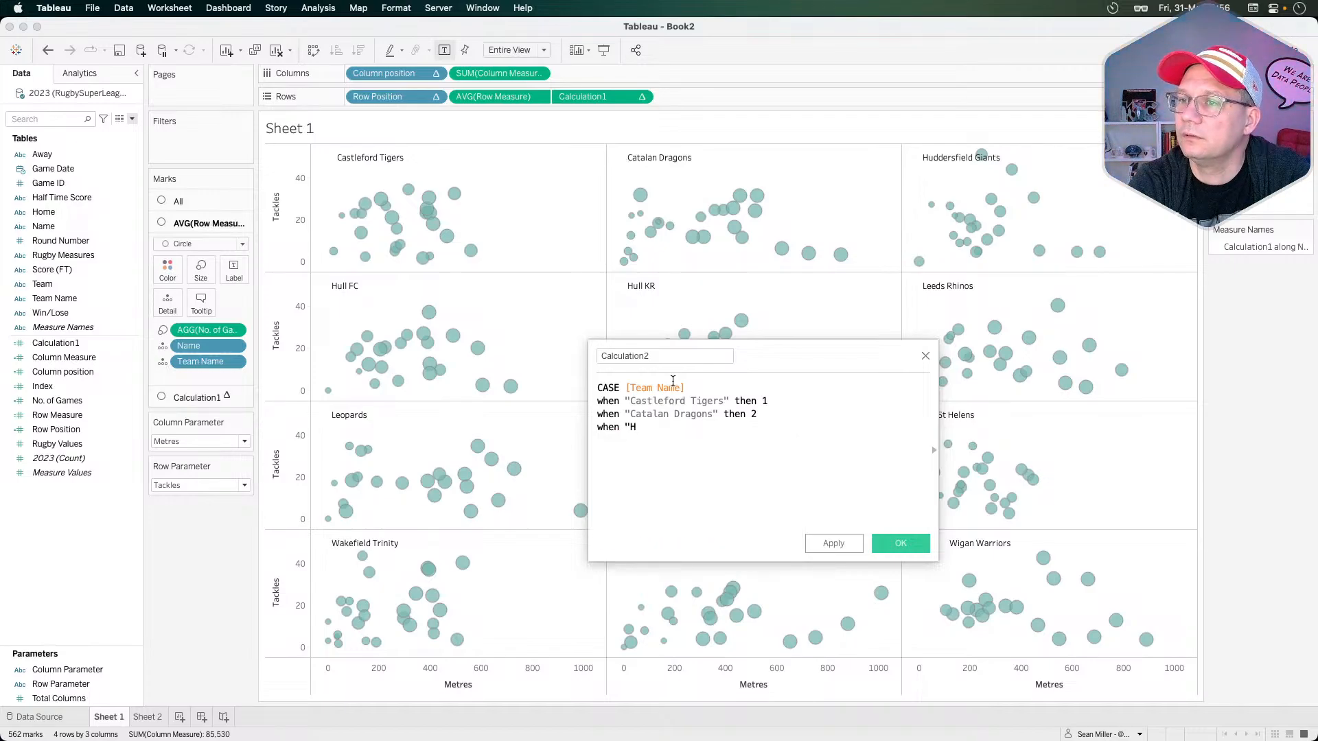
type("udders")
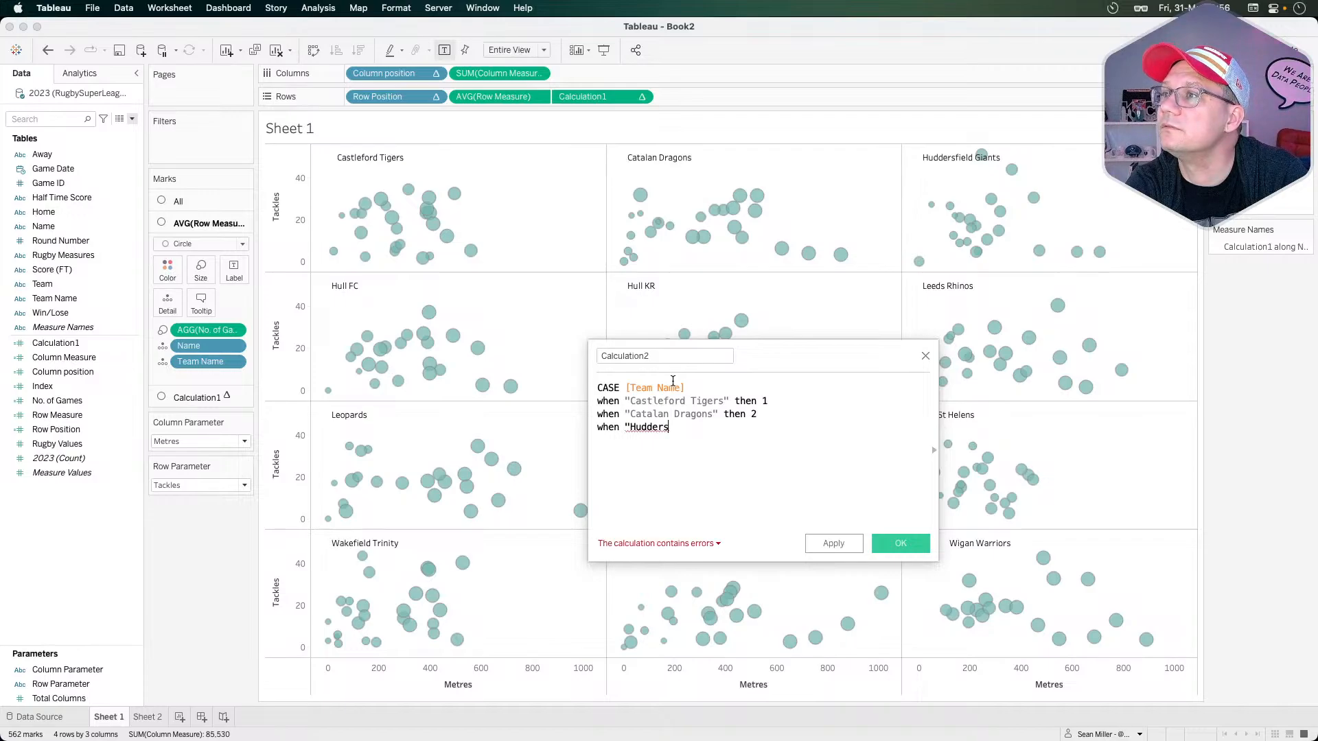
type("field Giants\" then 3")
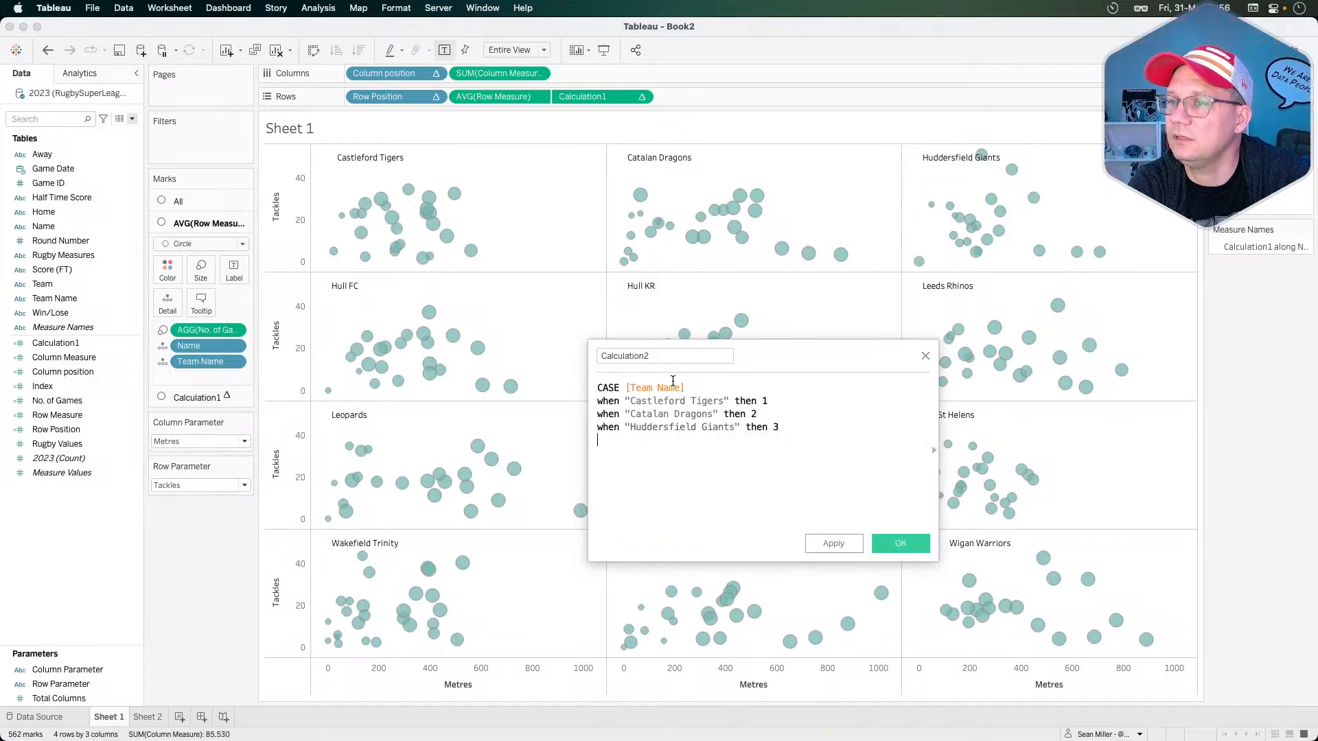
- Add a fourth branch to the CASE formula returning 1 for "Hull FC", with the team name in quotation marks
key("Return")
type("when HUll")
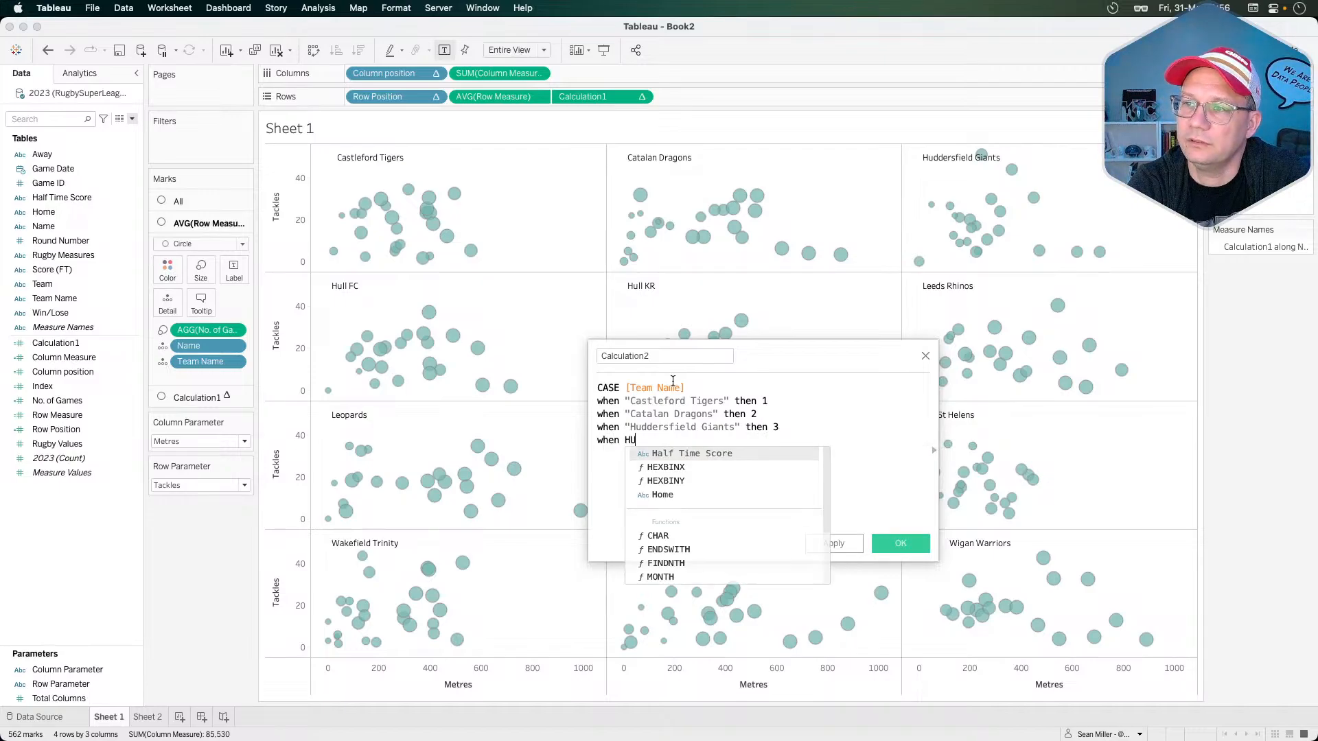
key("BackSpace")
key("BackSpace")
key("BackSpace")
type("ull FC then 1")
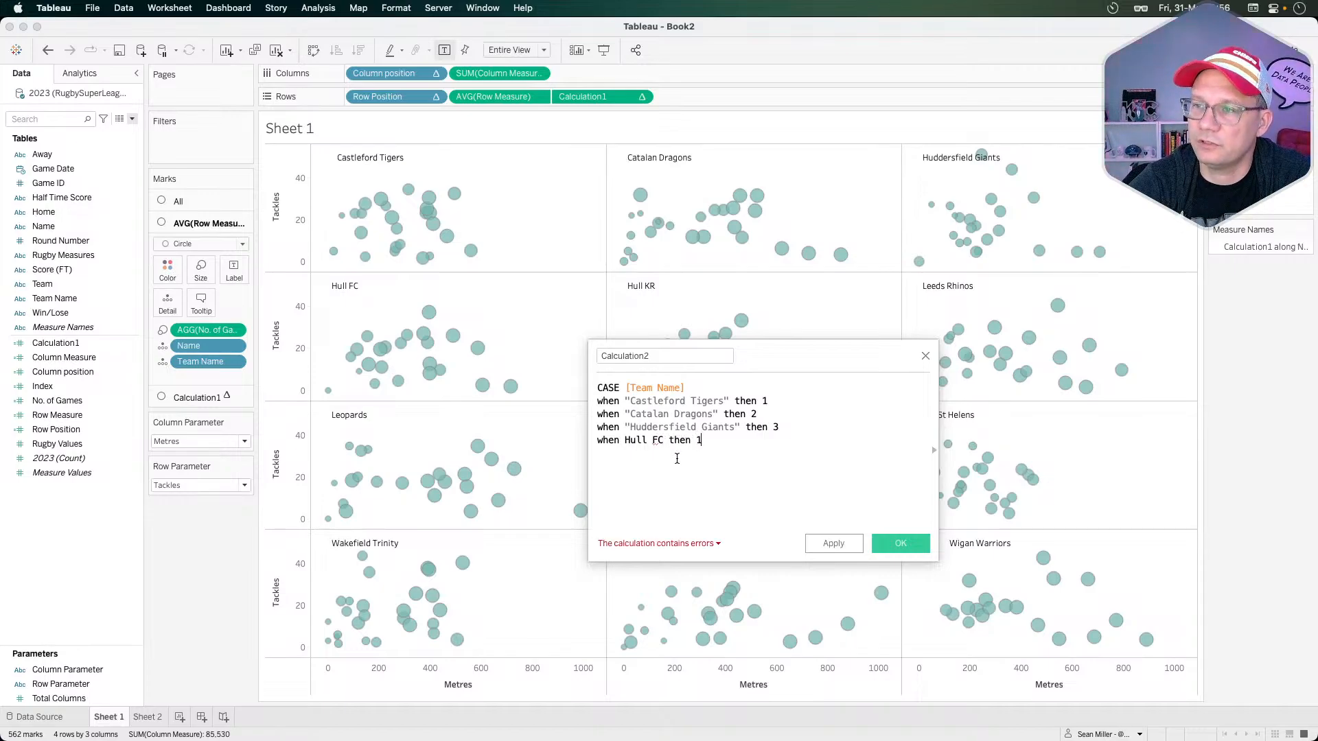
left_click(624, 440)
type("\"")
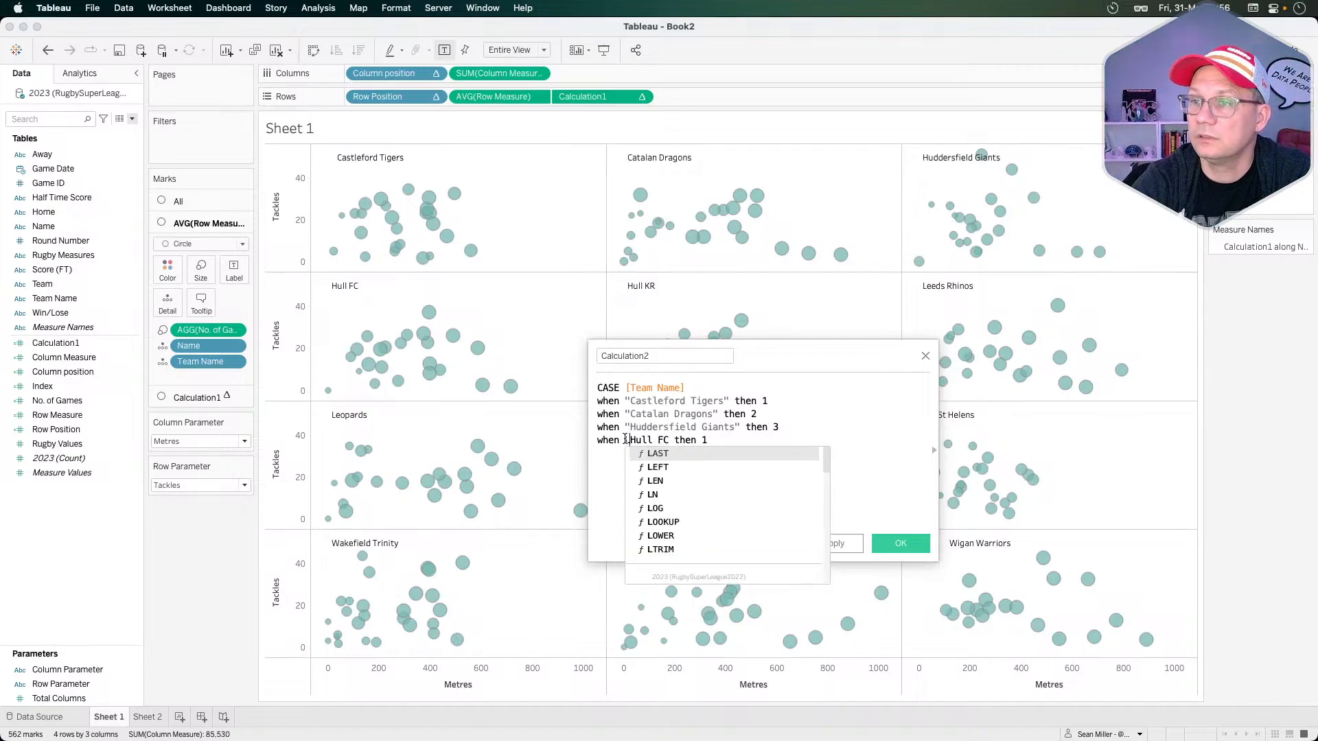
key("Escape")
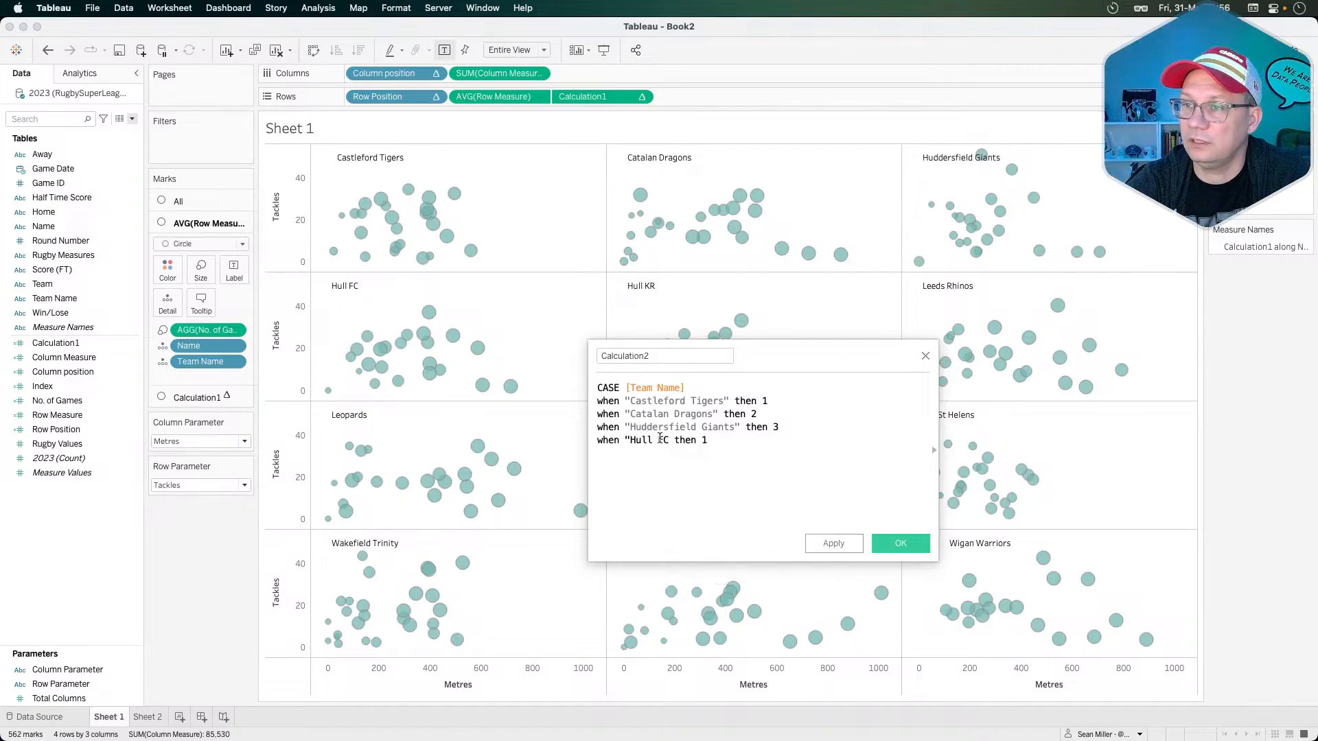
left_click(668, 440)
type("\"")
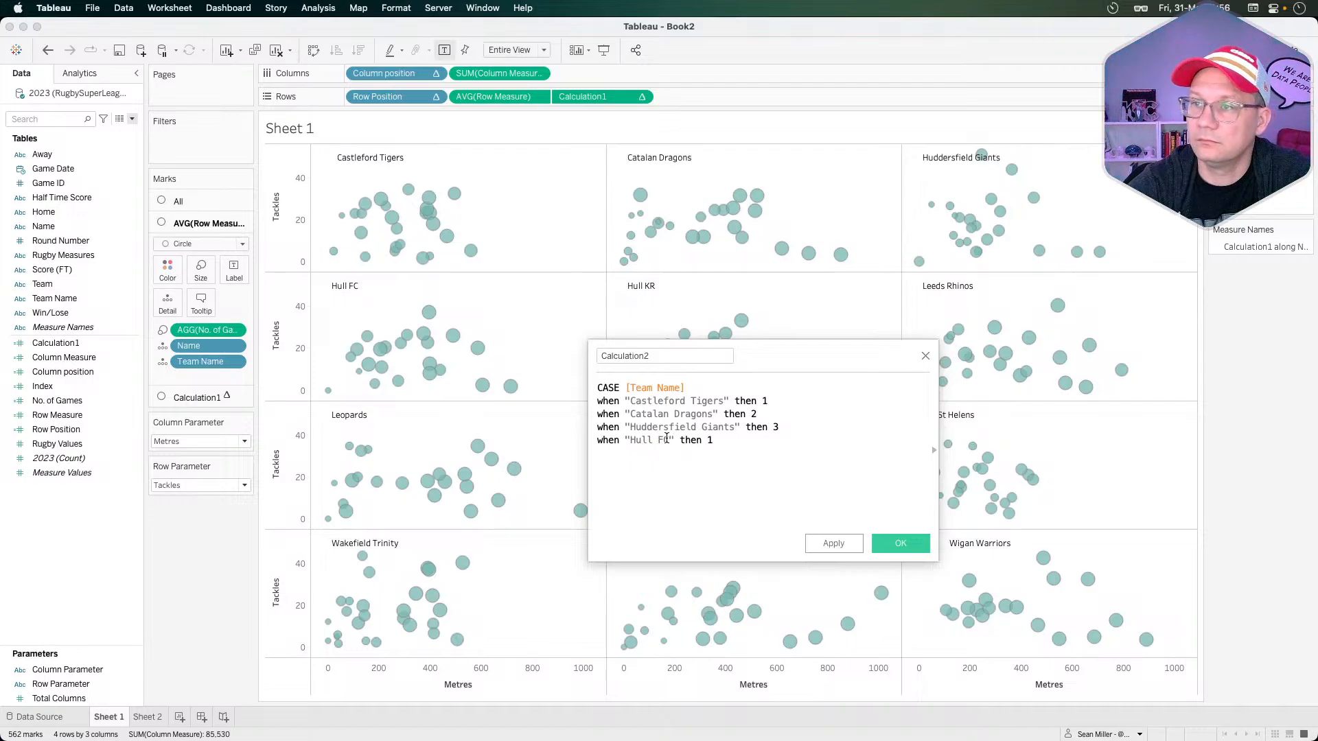
- Name the calculated field Column HC, close the formula with END, and save it
left_click(652, 357)
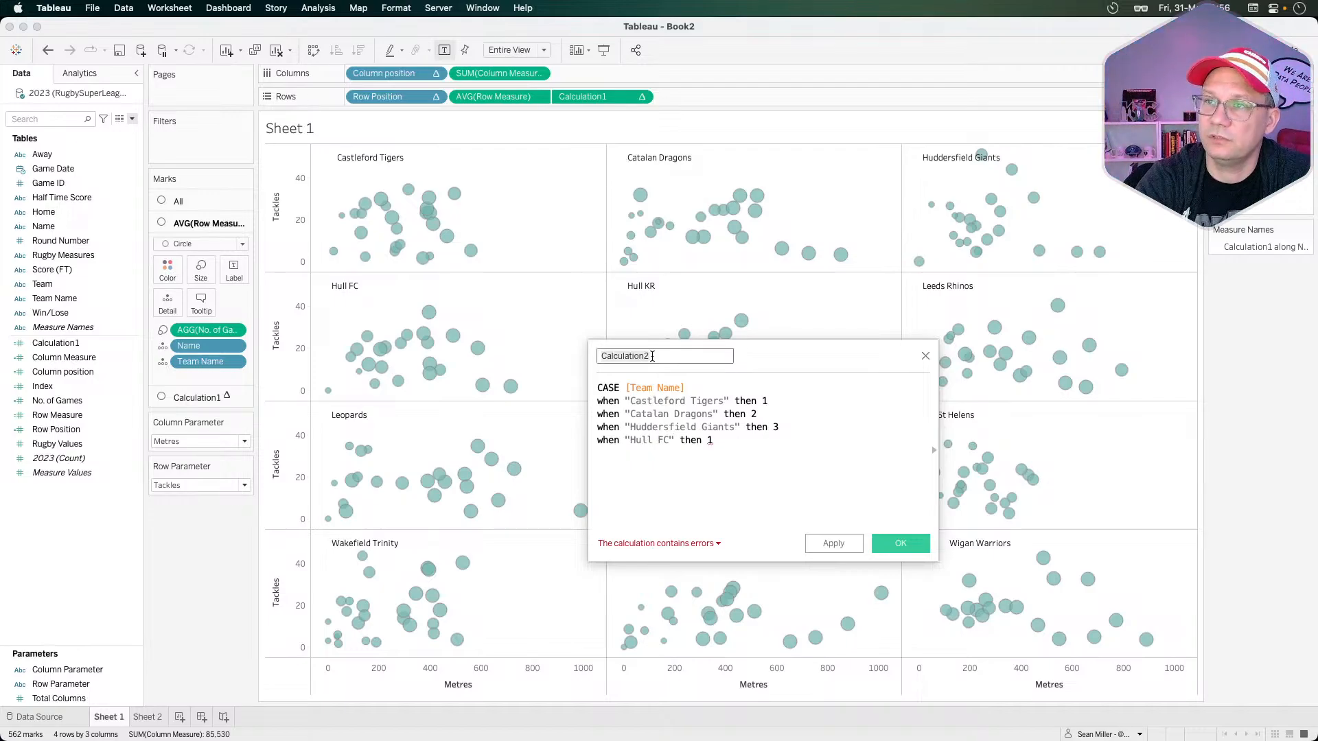
key("super+a")
type("Col")
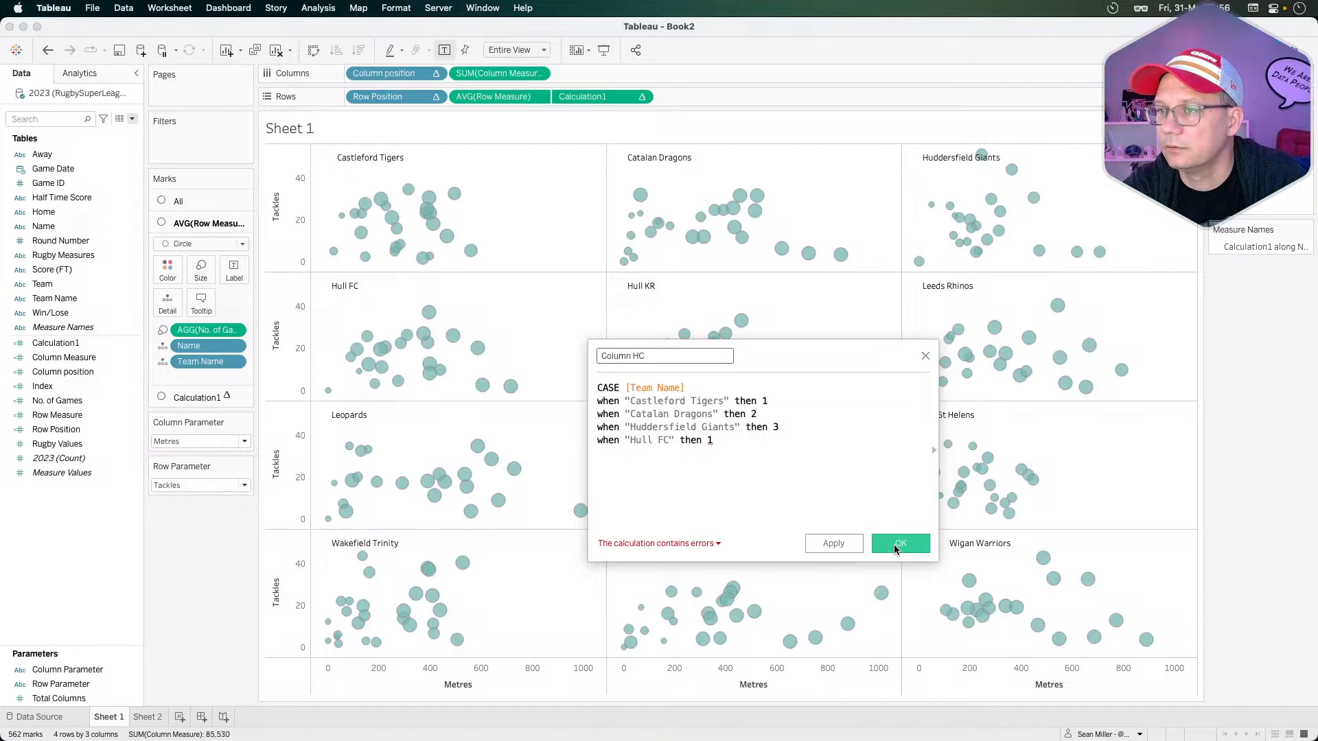
left_click(727, 442)
key("Return")
type("END")
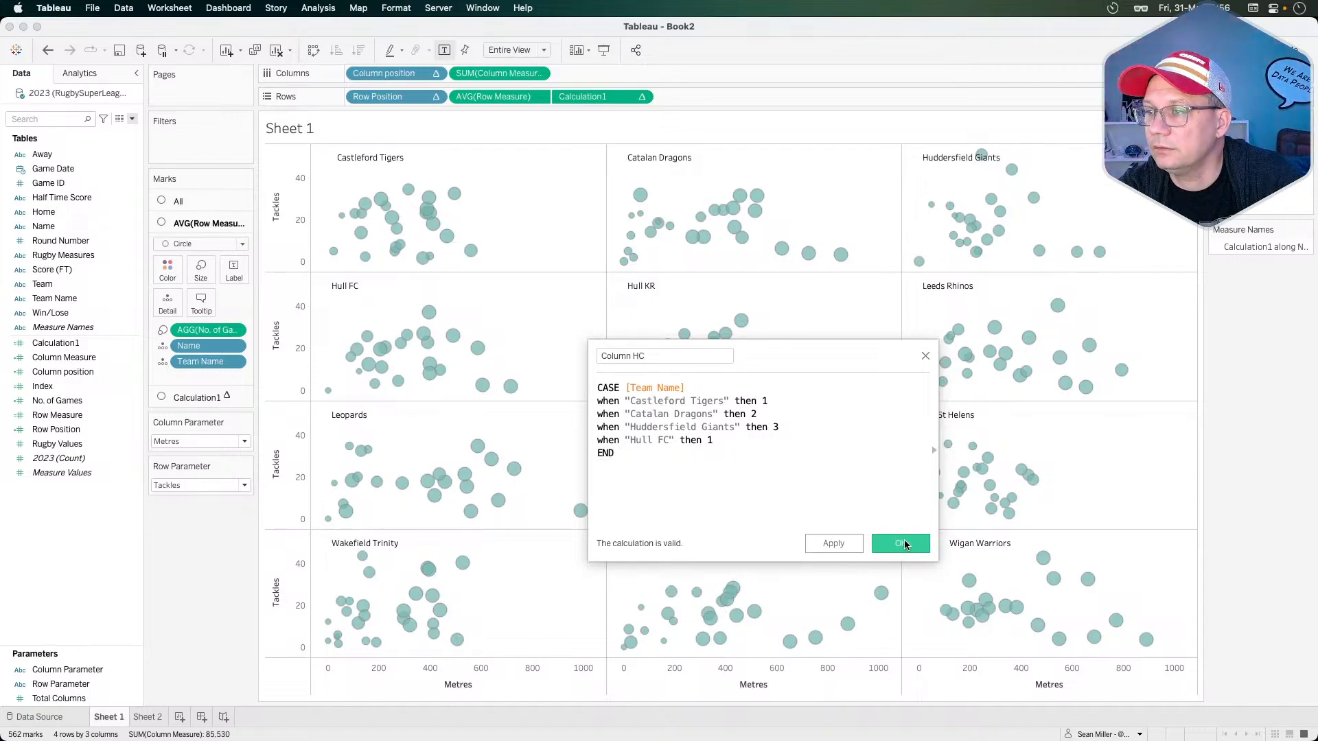
left_click(900, 542)
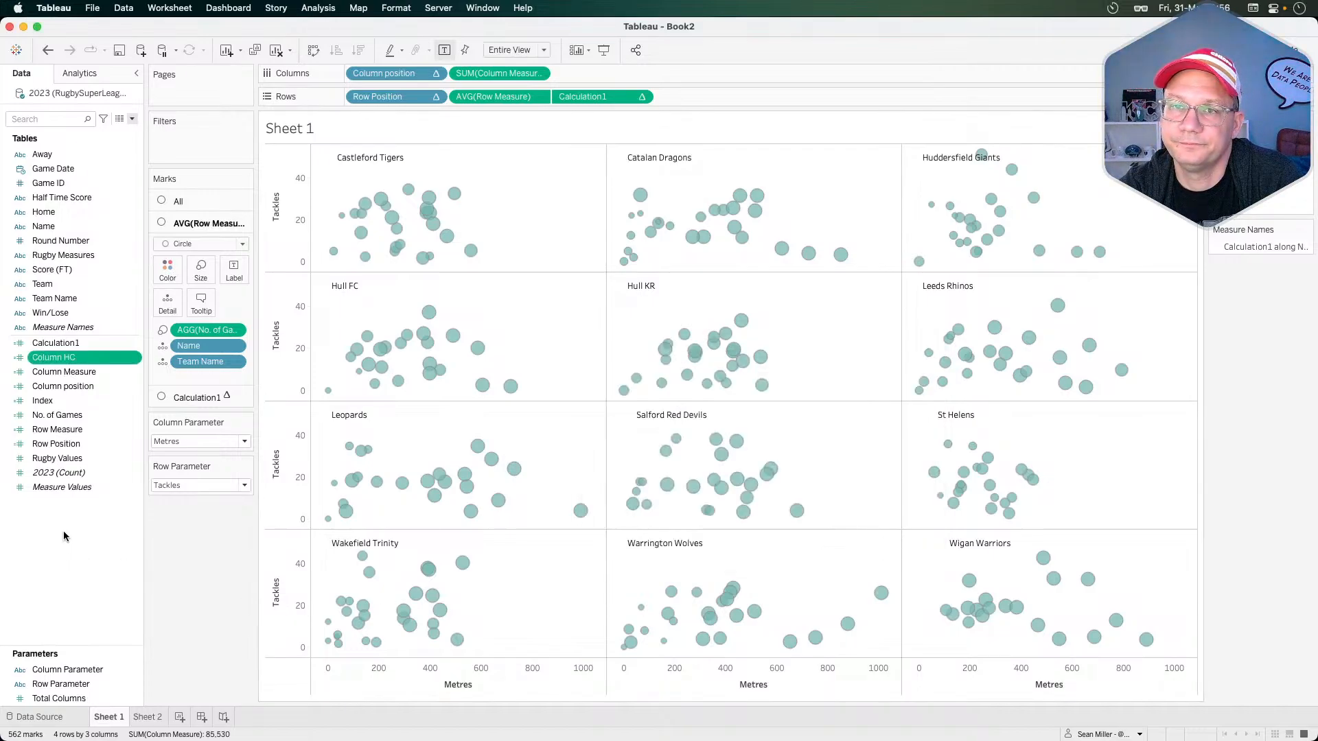
- Duplicate the Column HC field and open the copy for editing, renaming it Row HC
right_click(63, 357)
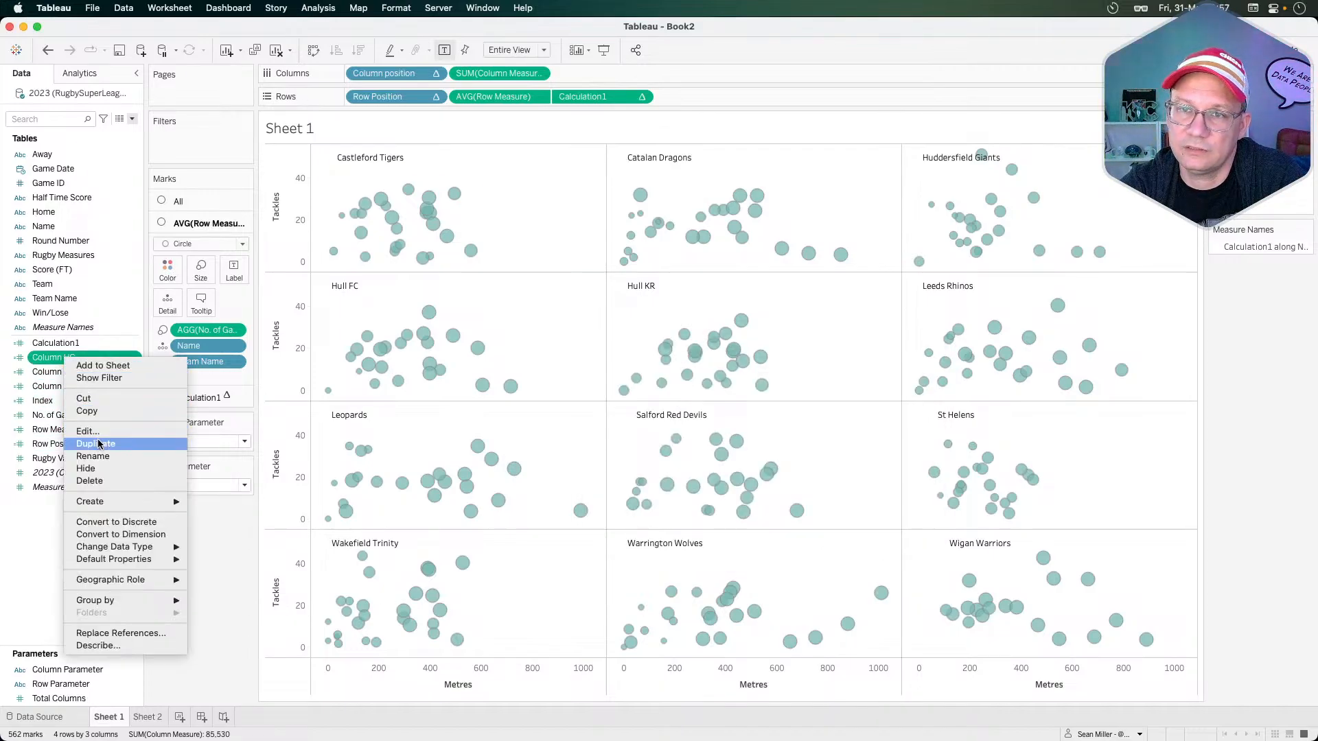
left_click(98, 444)
right_click(86, 372)
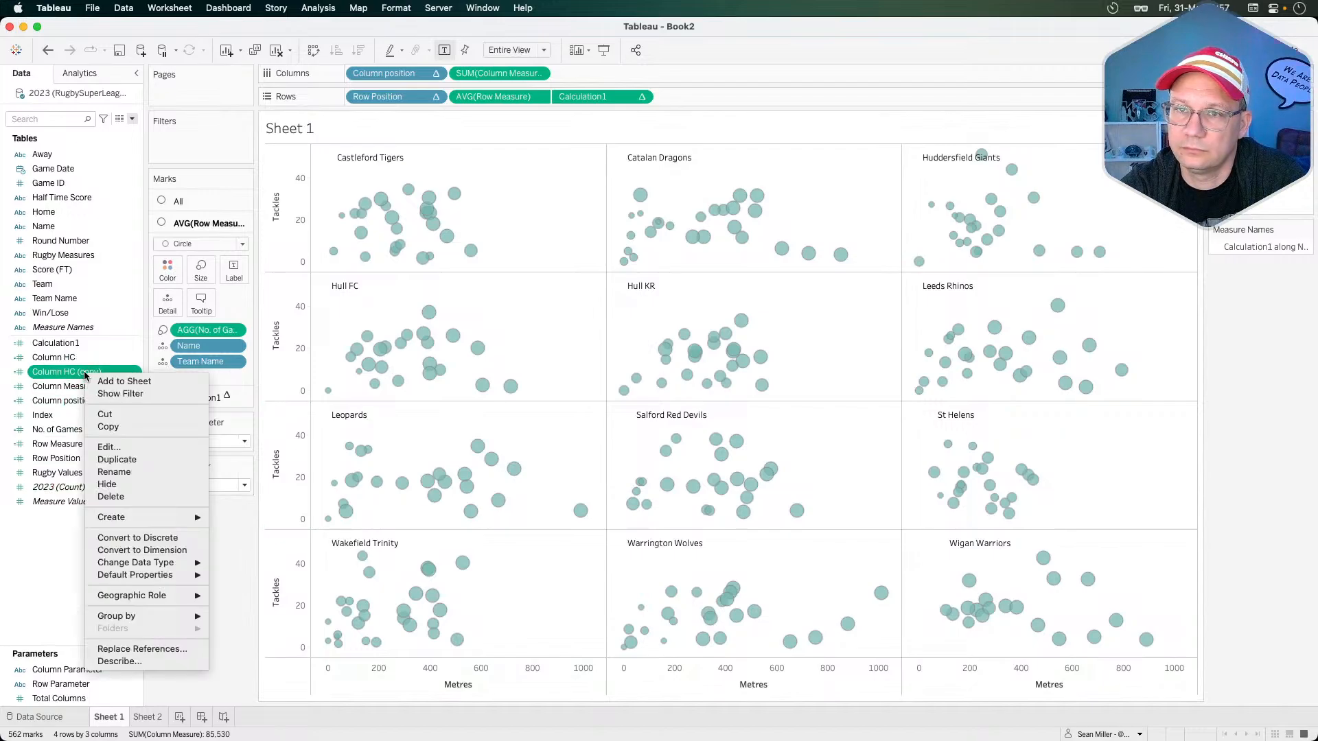
left_click(108, 447)
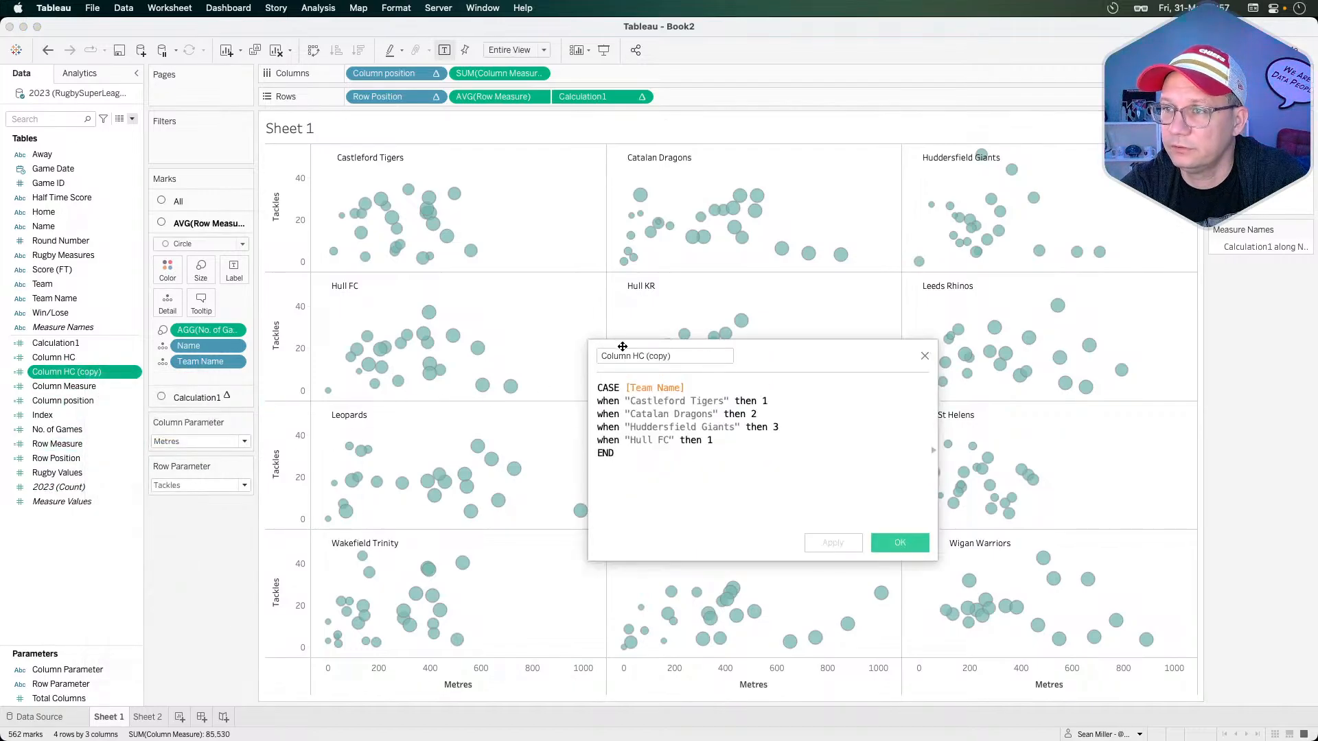
double_click(616, 356)
type("Row")
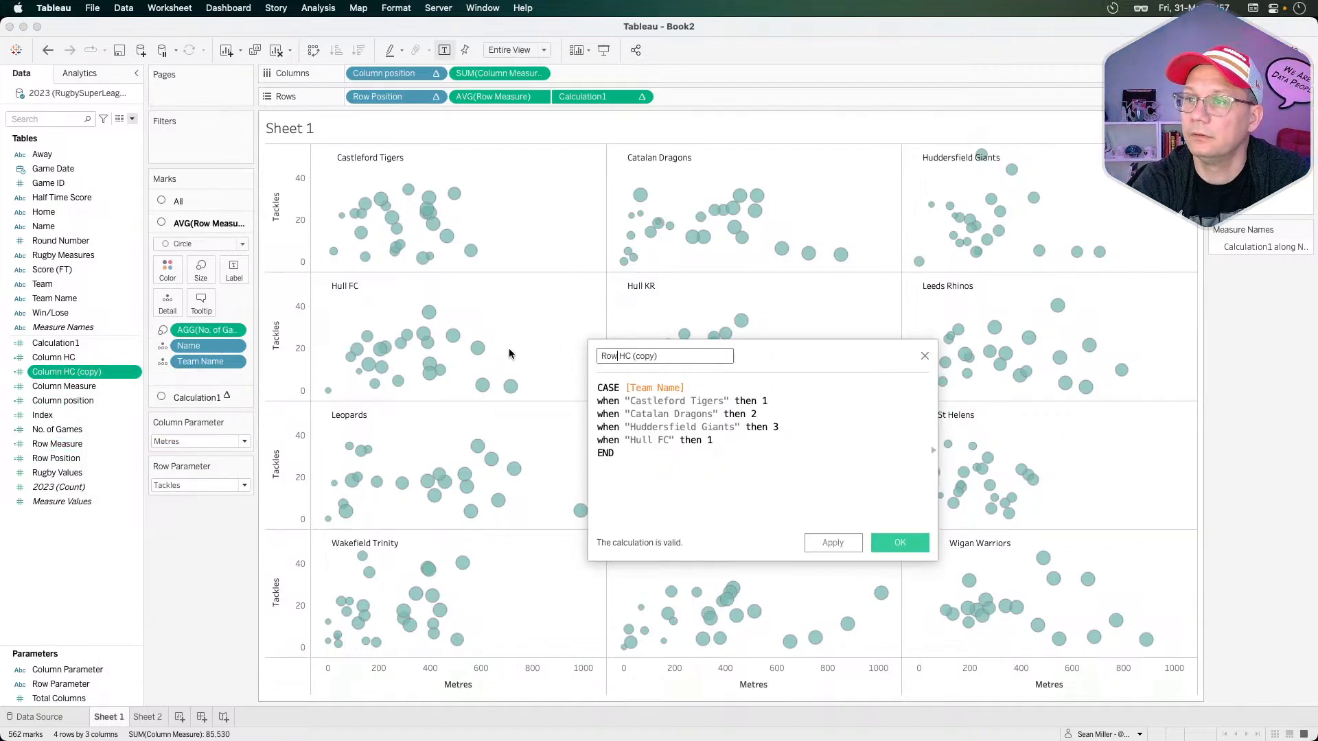
left_click_drag(632, 357, 776, 356)
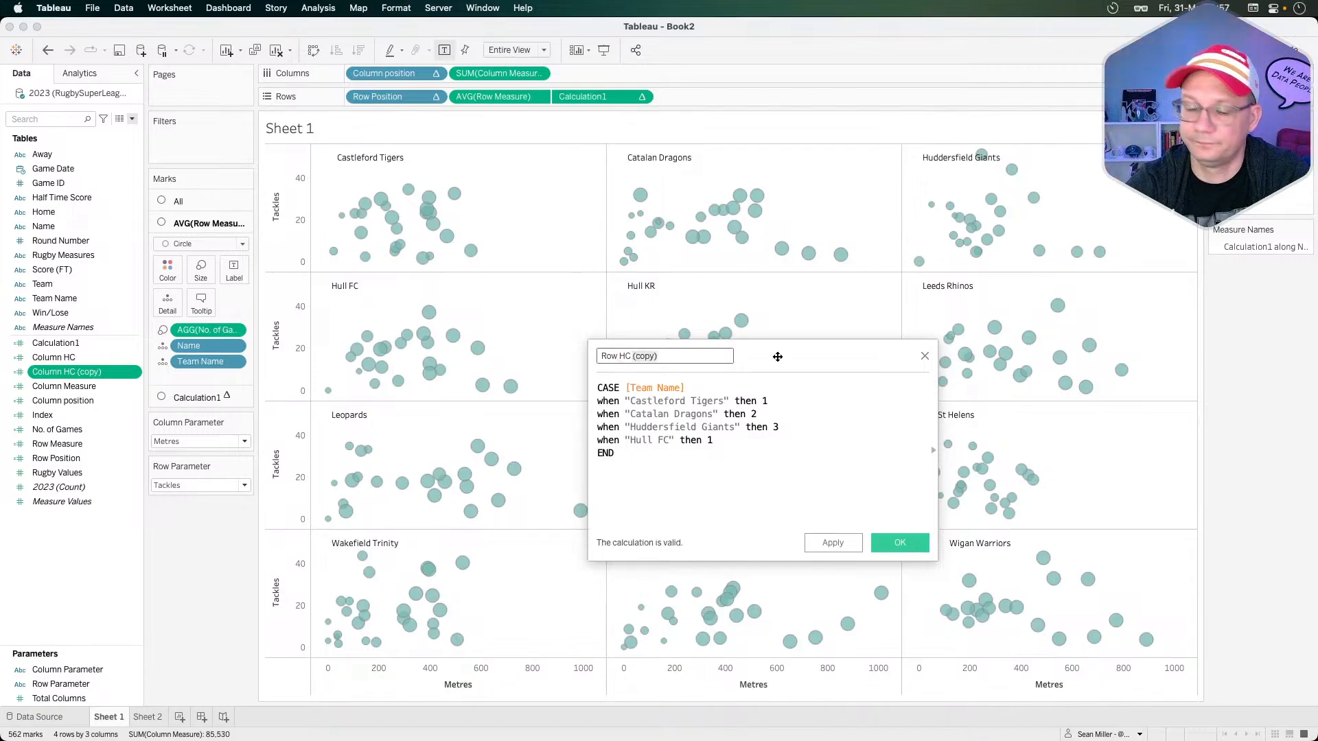
key("BackSpace")
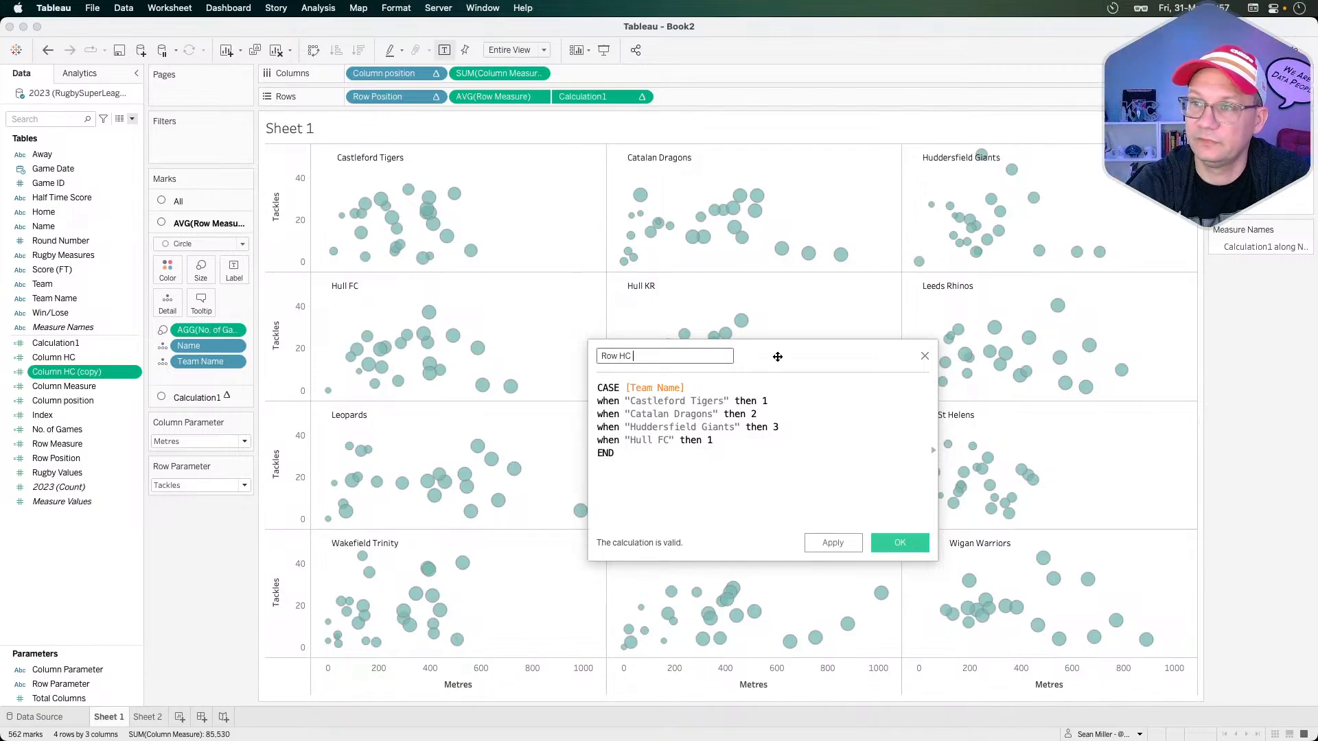
- In the Row HC formula, return 1 for Catalan Dragons and Huddersfield Giants and 2 for Hull FC, and save the field
left_click(766, 412)
key("BackSpace")
type("12")
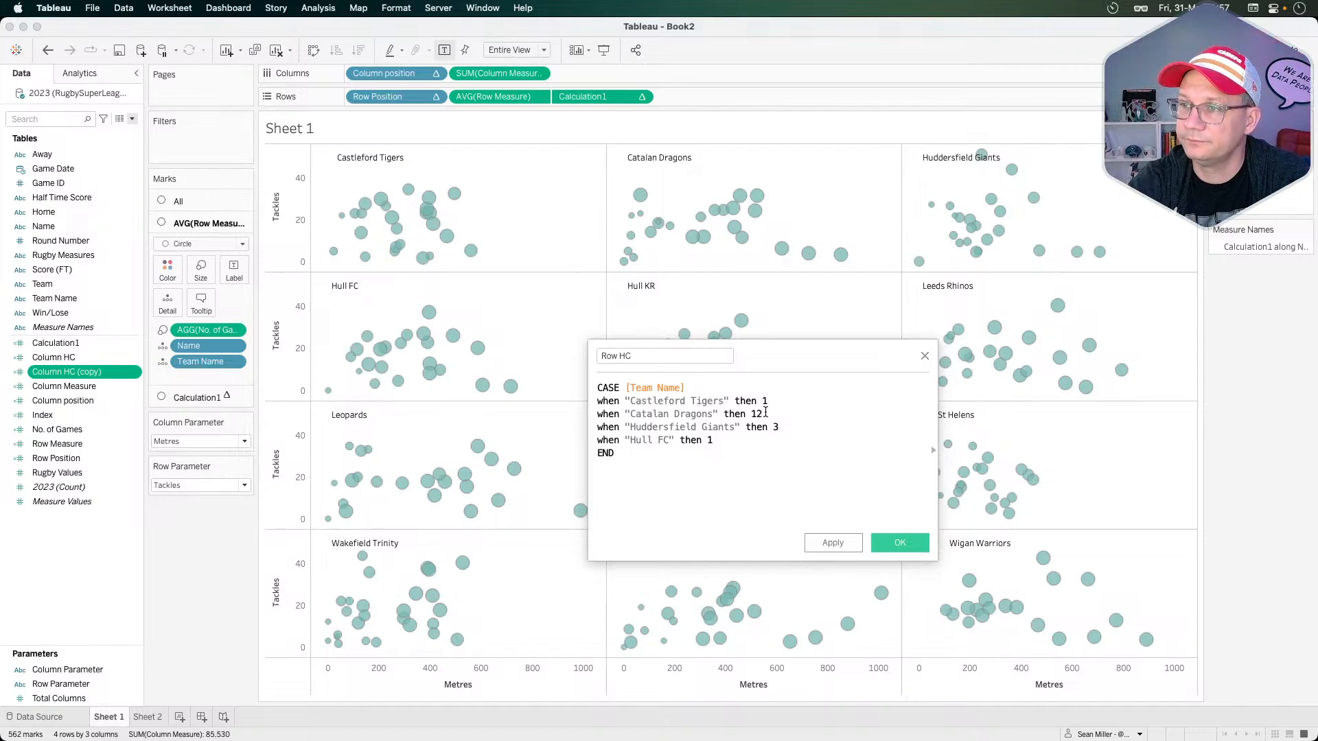
key("End")
key("BackSpace")
type("1")
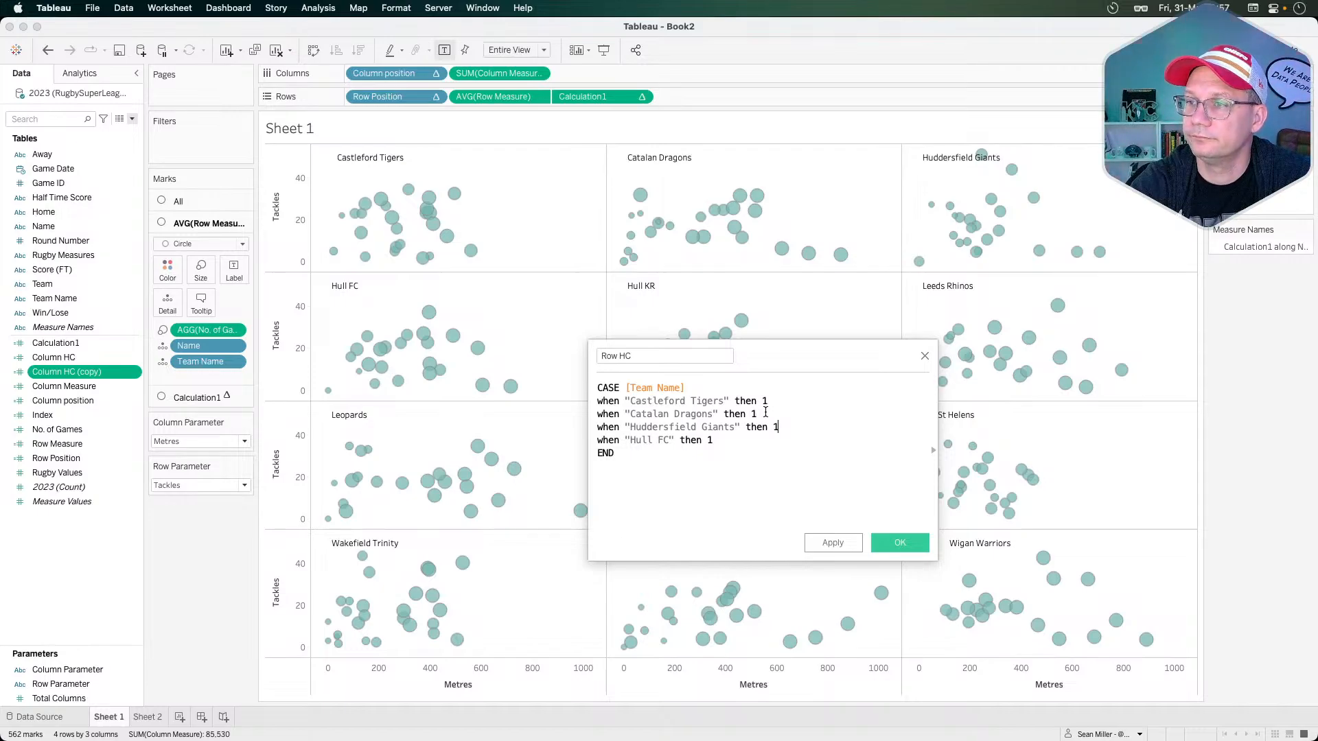
key("BackSpace")
type("2")
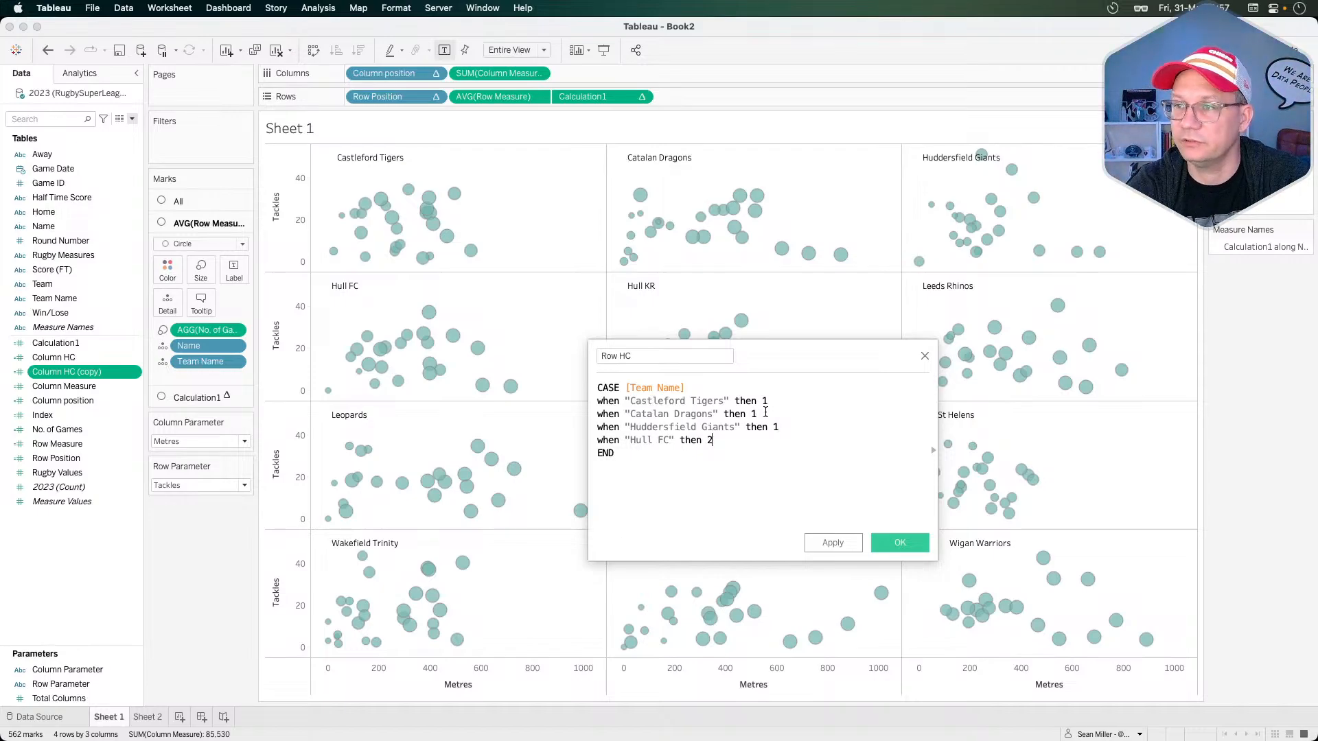
left_click(892, 544)
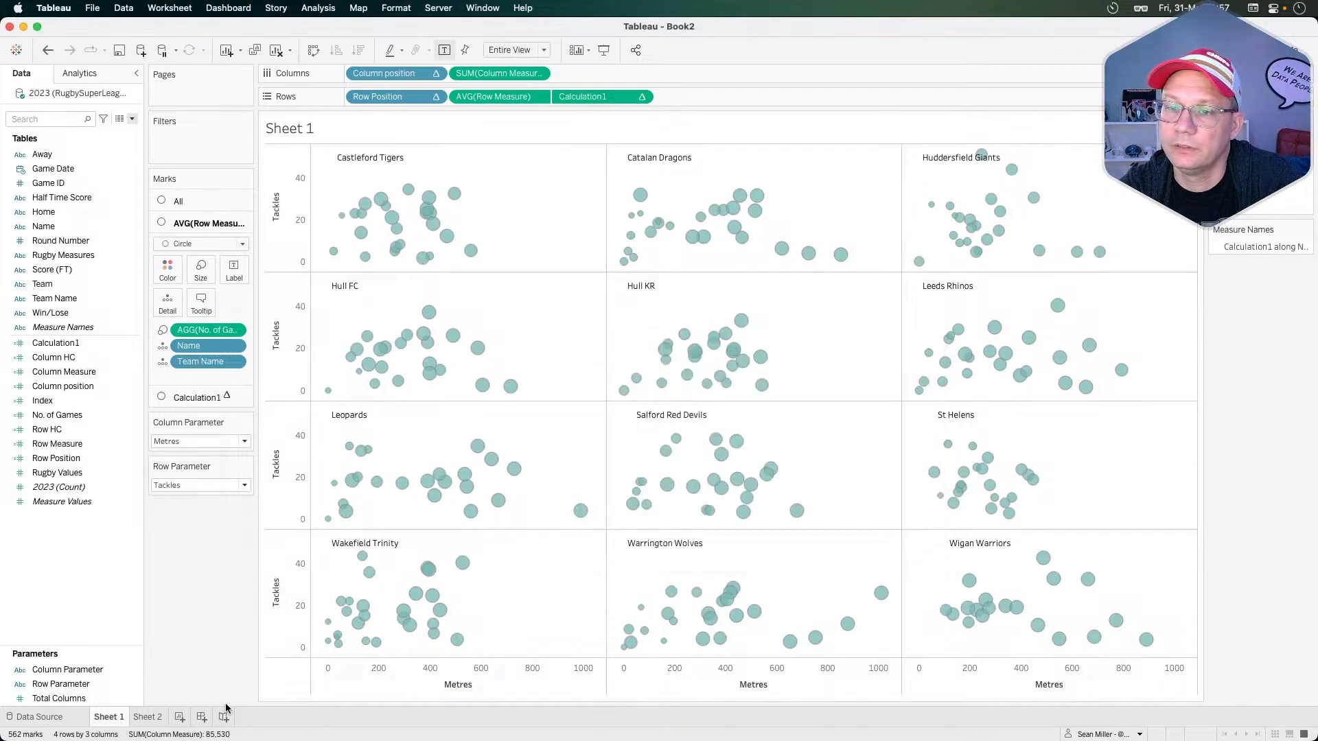
- On Sheet 2, filter Team Name to Castleford Tigers, Catalan Dragons, Huddersfield Giants and Hull FC
left_click(154, 719)
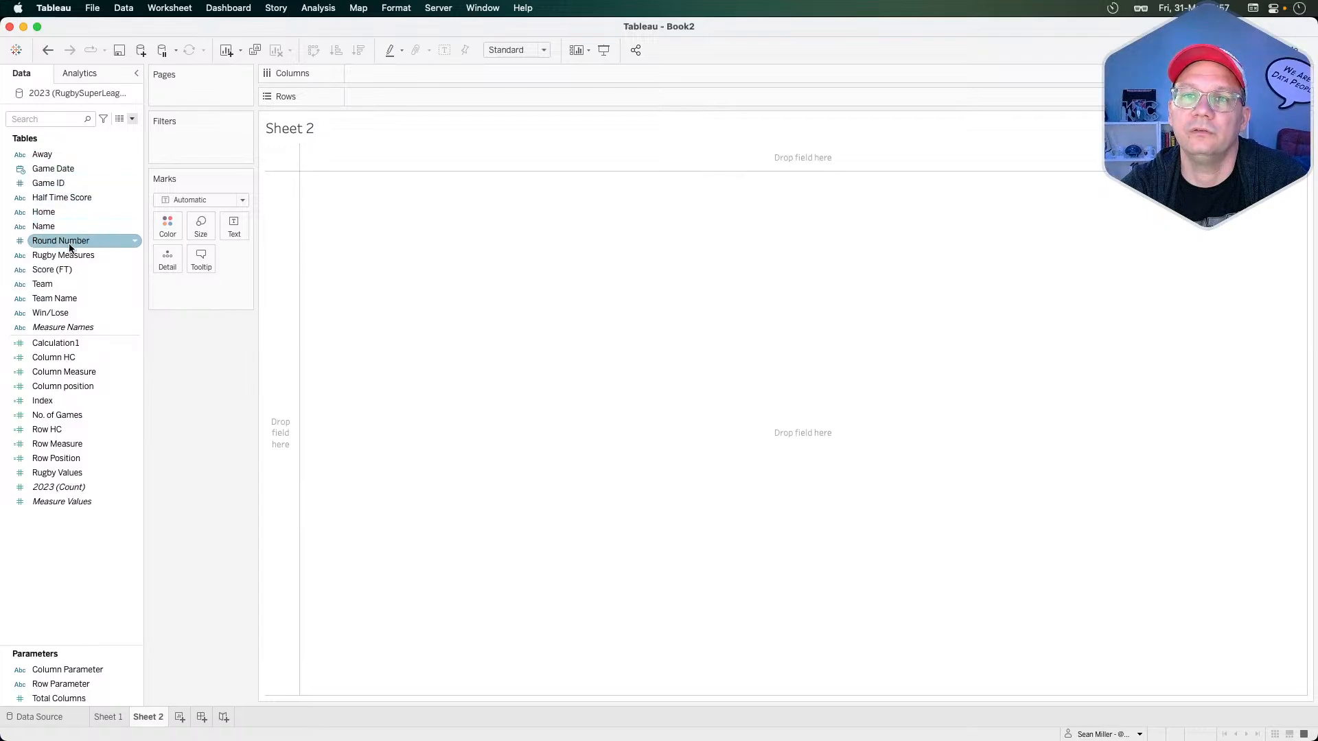
left_click_drag(63, 302, 175, 146)
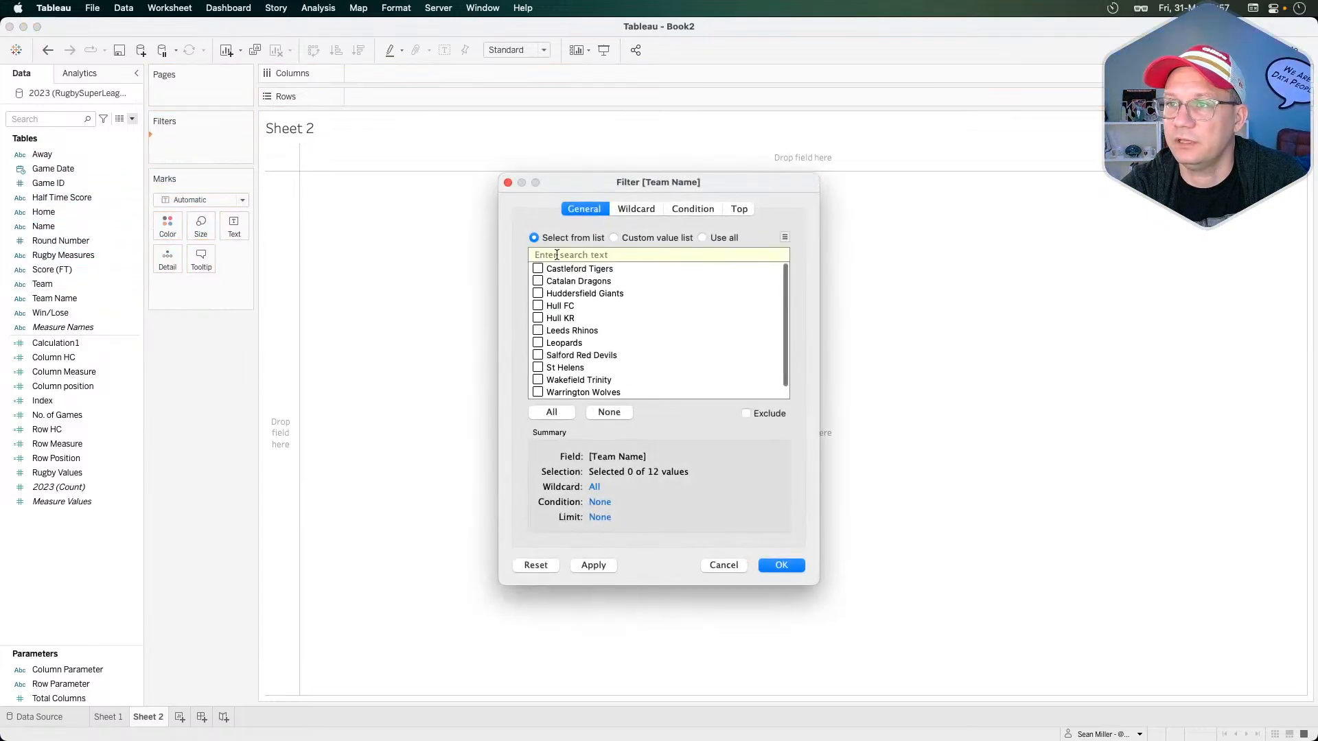
left_click(538, 268)
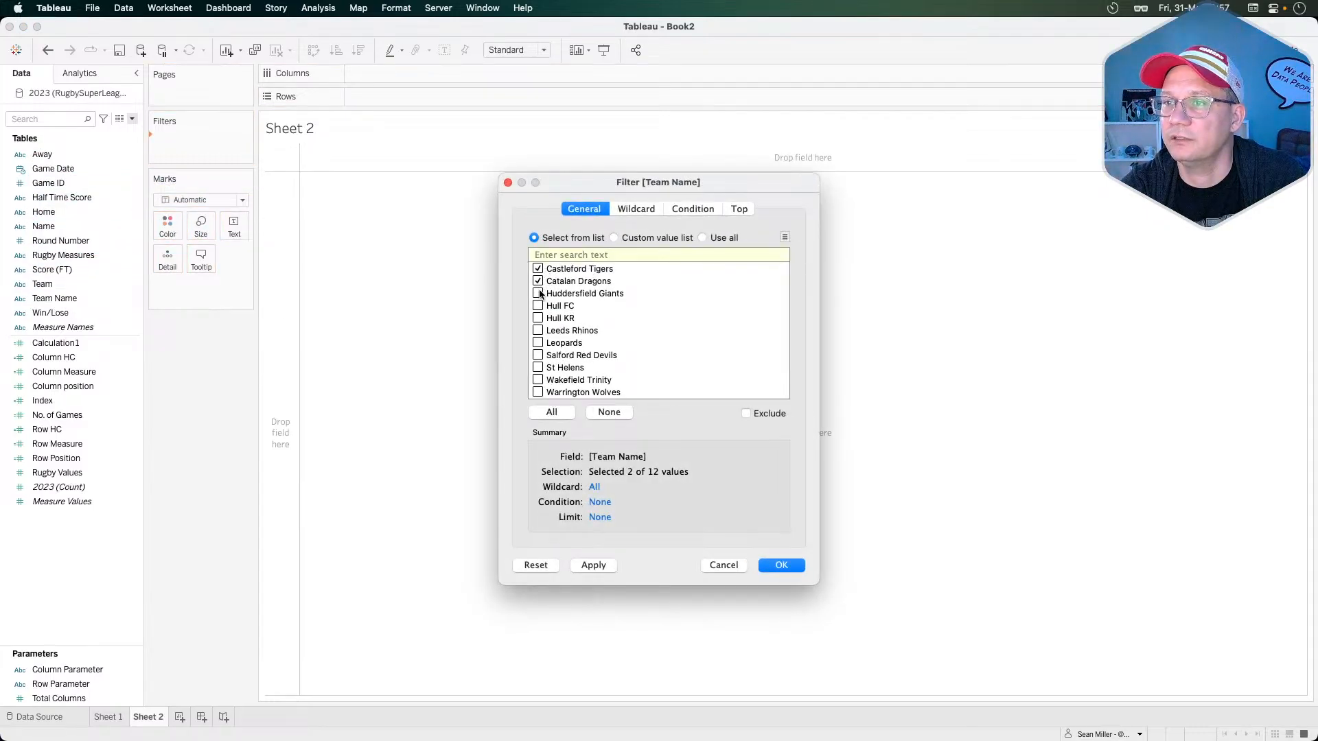
left_click(538, 293)
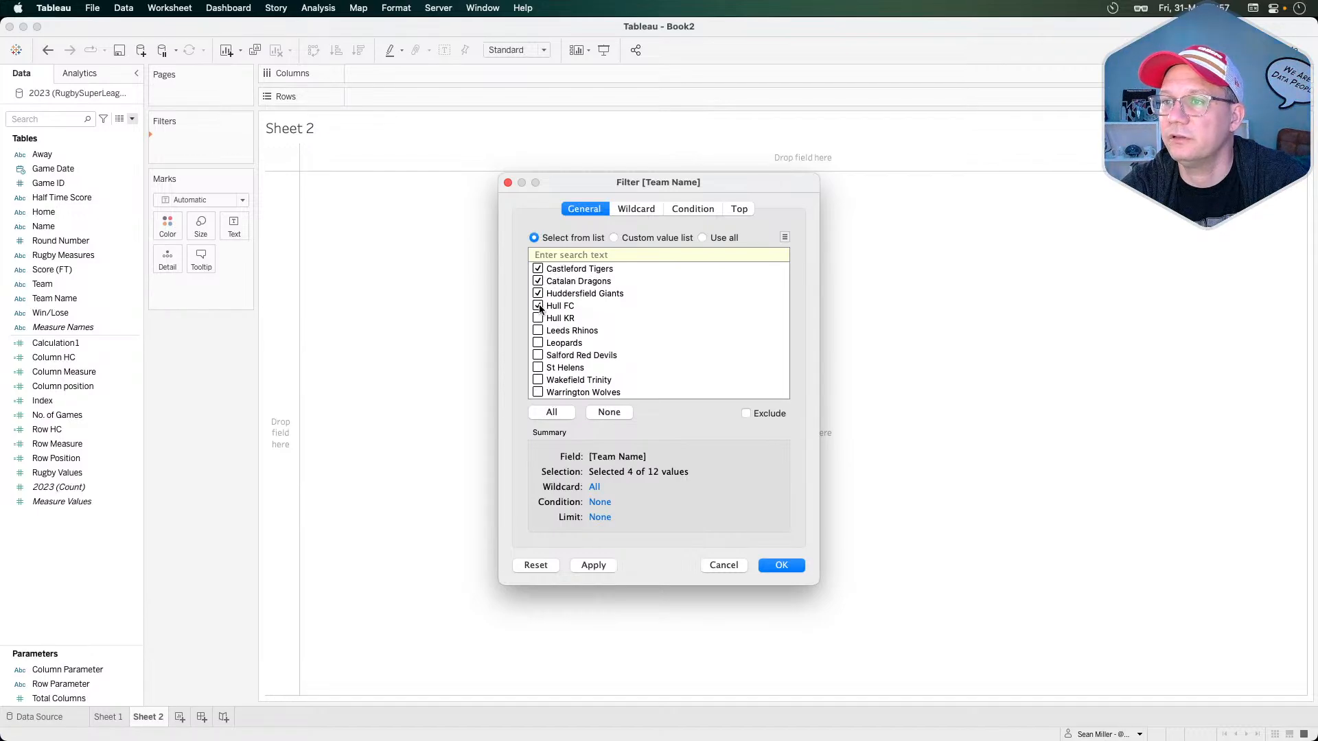
left_click(780, 564)
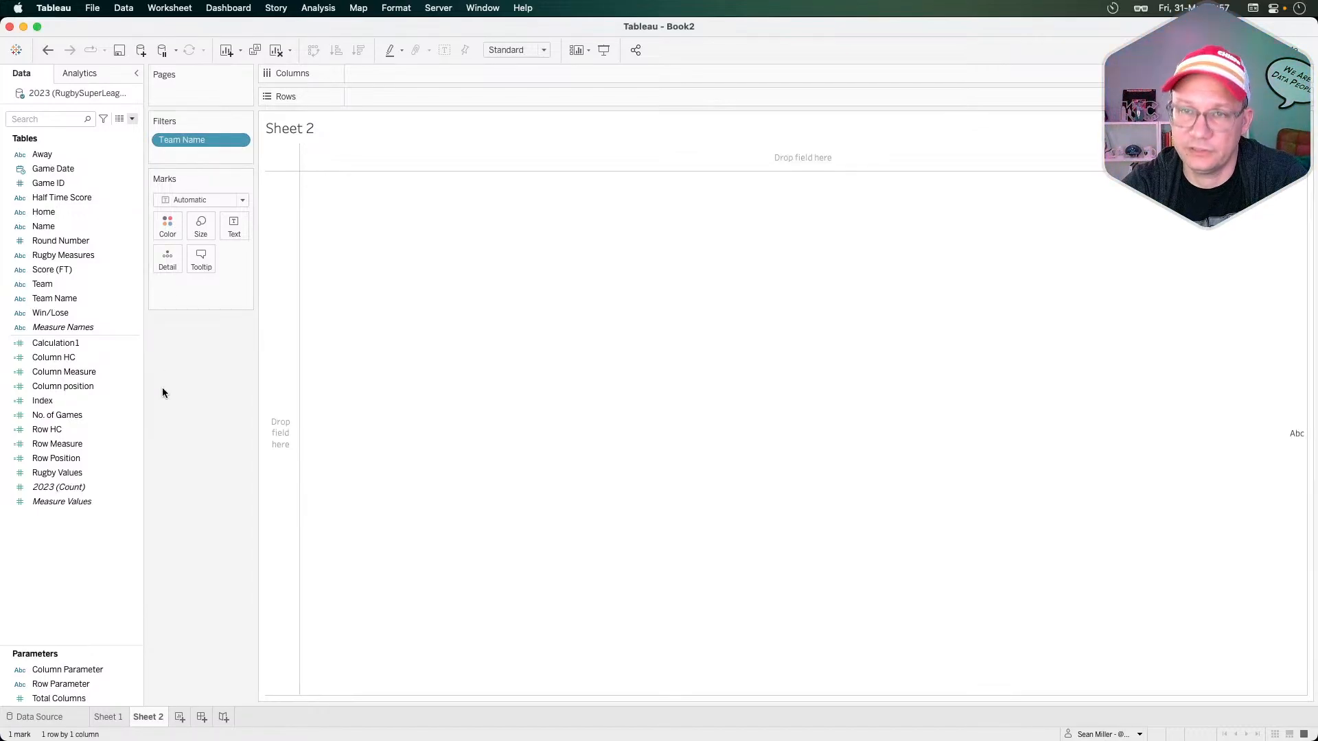
- Lay out the sheet as a grid with Column HC on Columns and Row HC on Rows, both as discrete dimensions
mouse_move(63, 372)
left_mouse_down()
mouse_move(103, 356)
mouse_move(416, 76)
left_mouse_up()
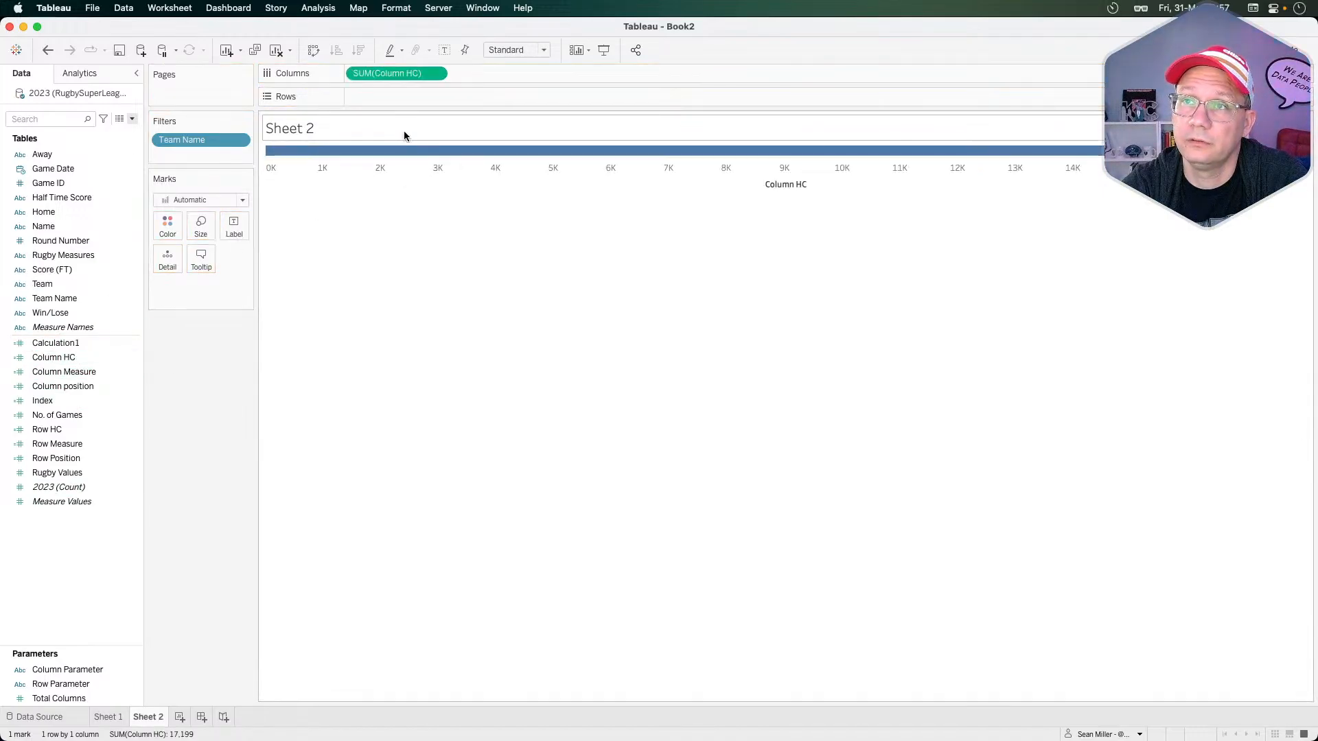
left_click(435, 73)
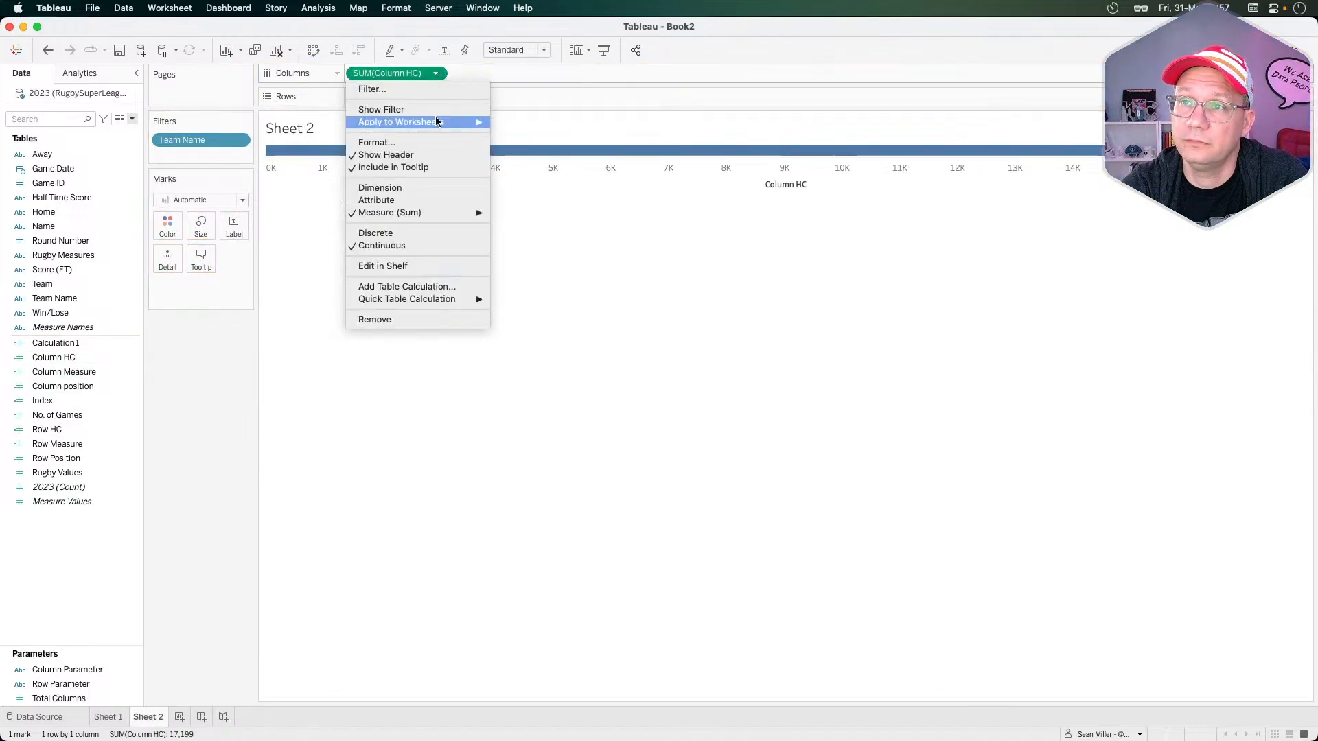
left_click(400, 233)
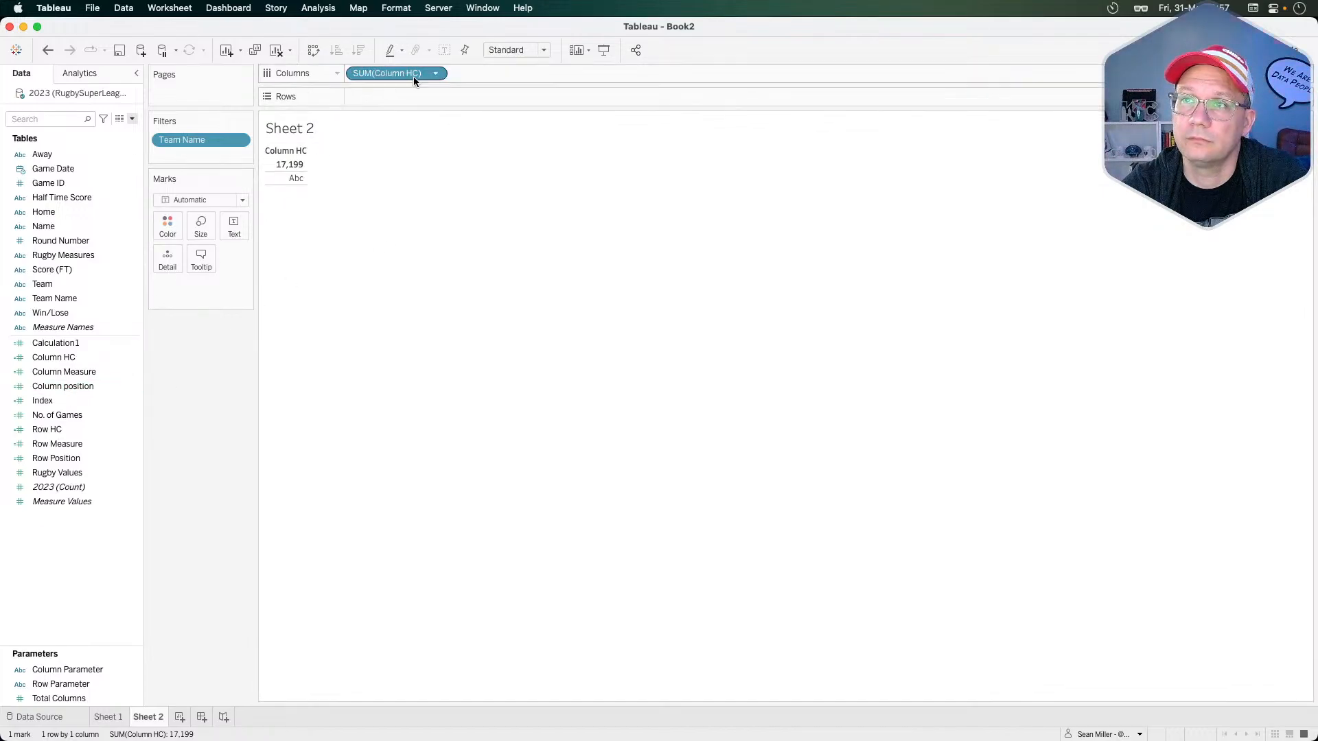
left_click(435, 73)
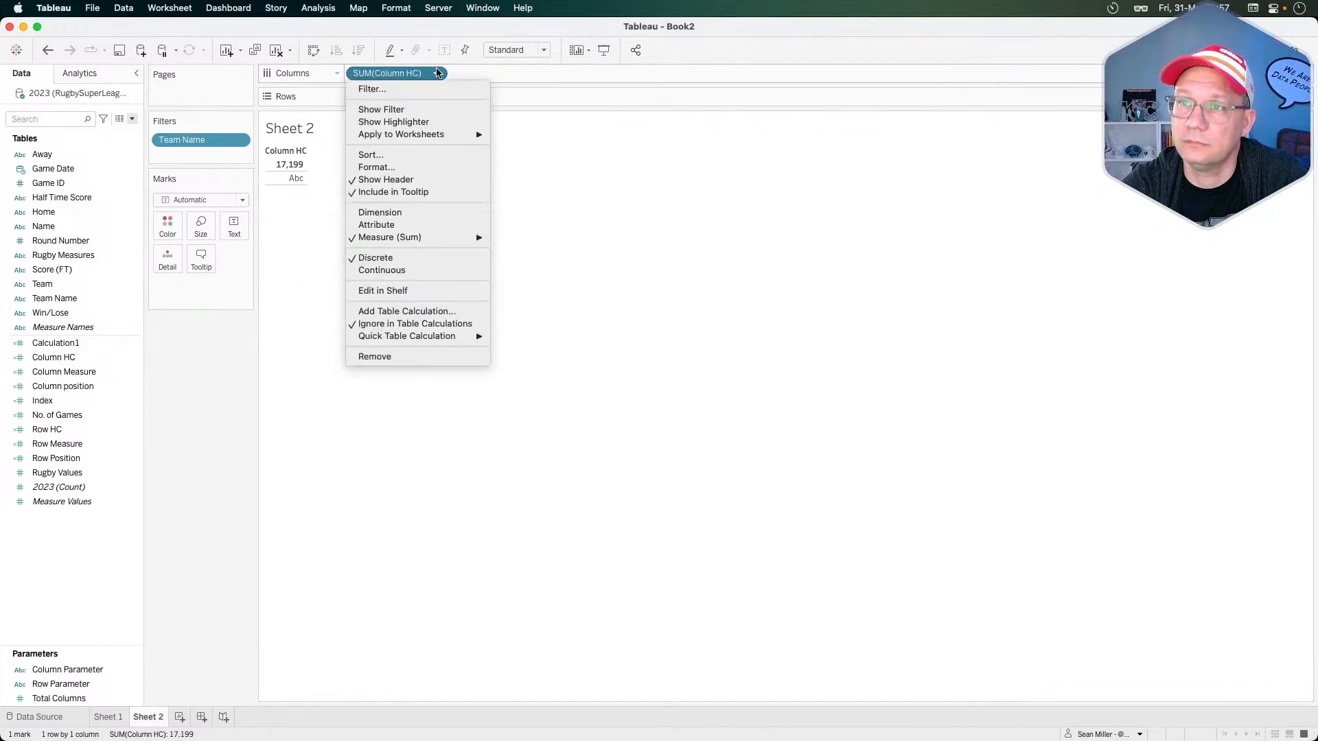
left_click(399, 213)
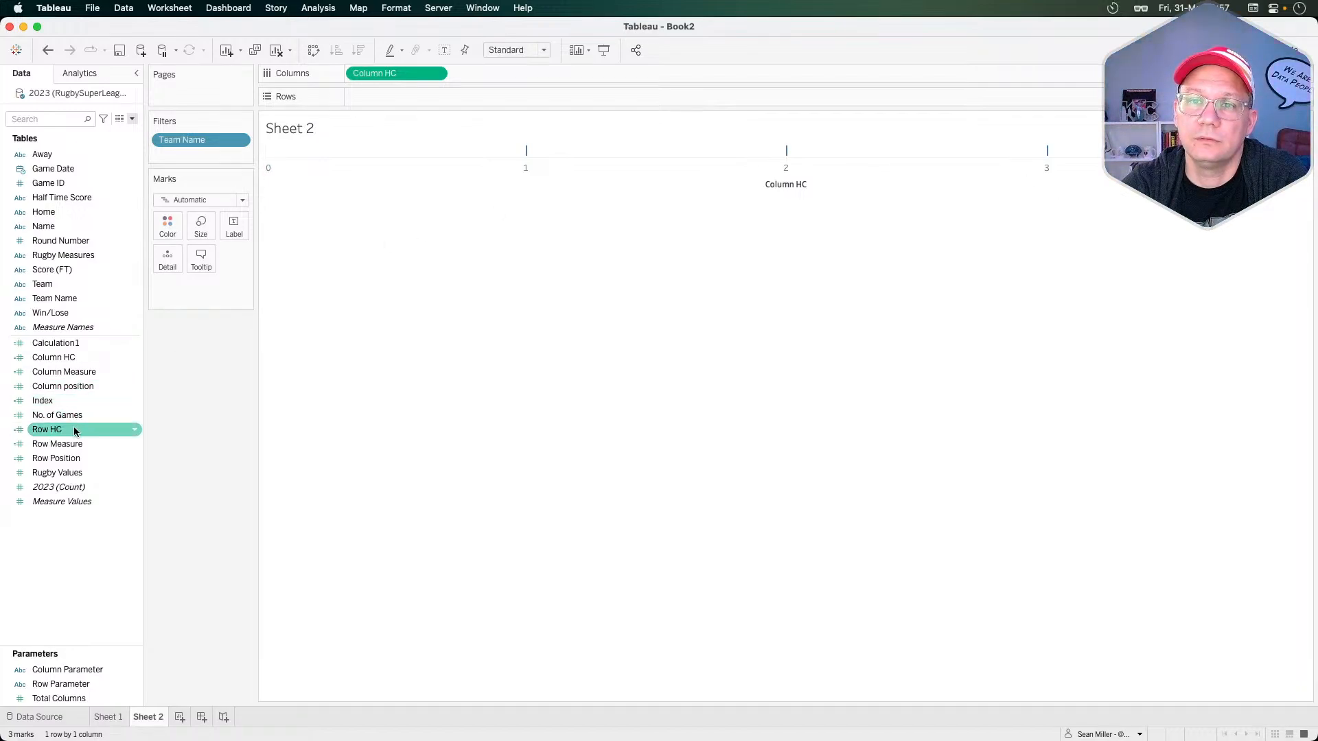
left_click_drag(69, 432, 391, 99)
left_click(437, 75)
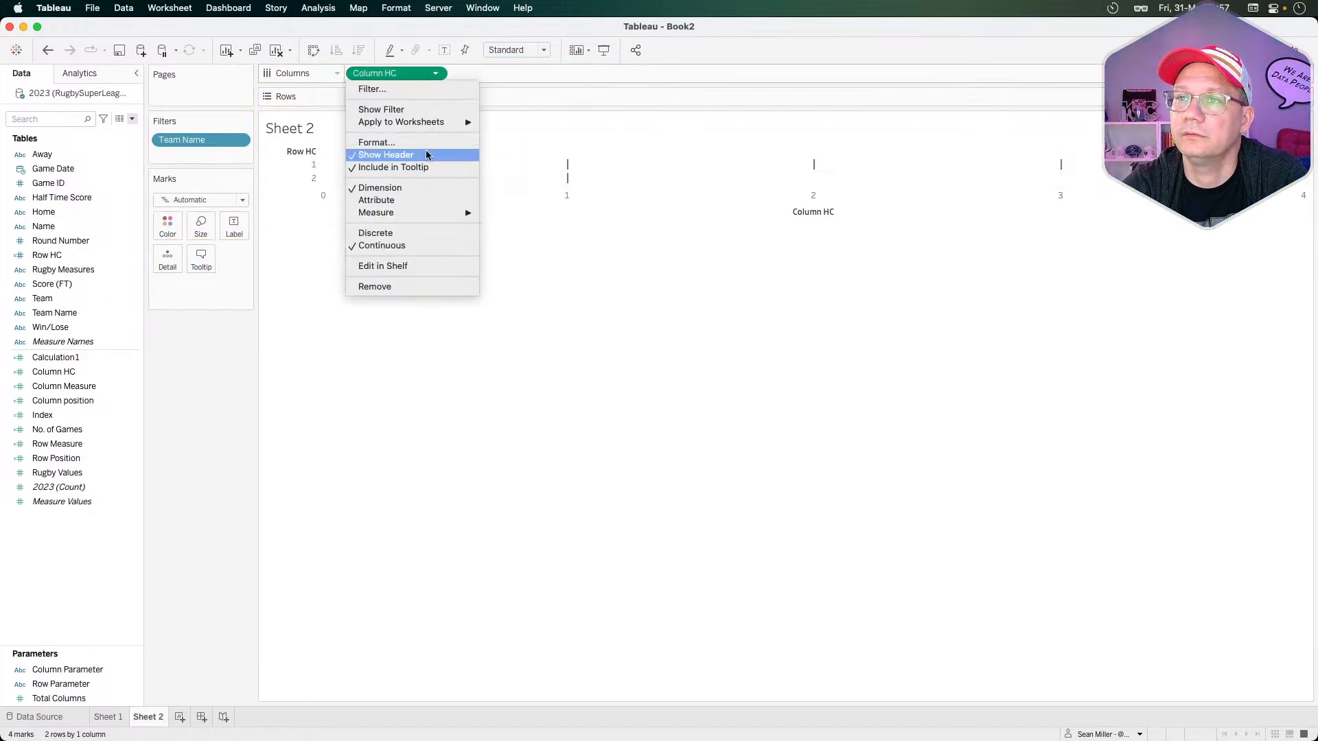
left_click(392, 235)
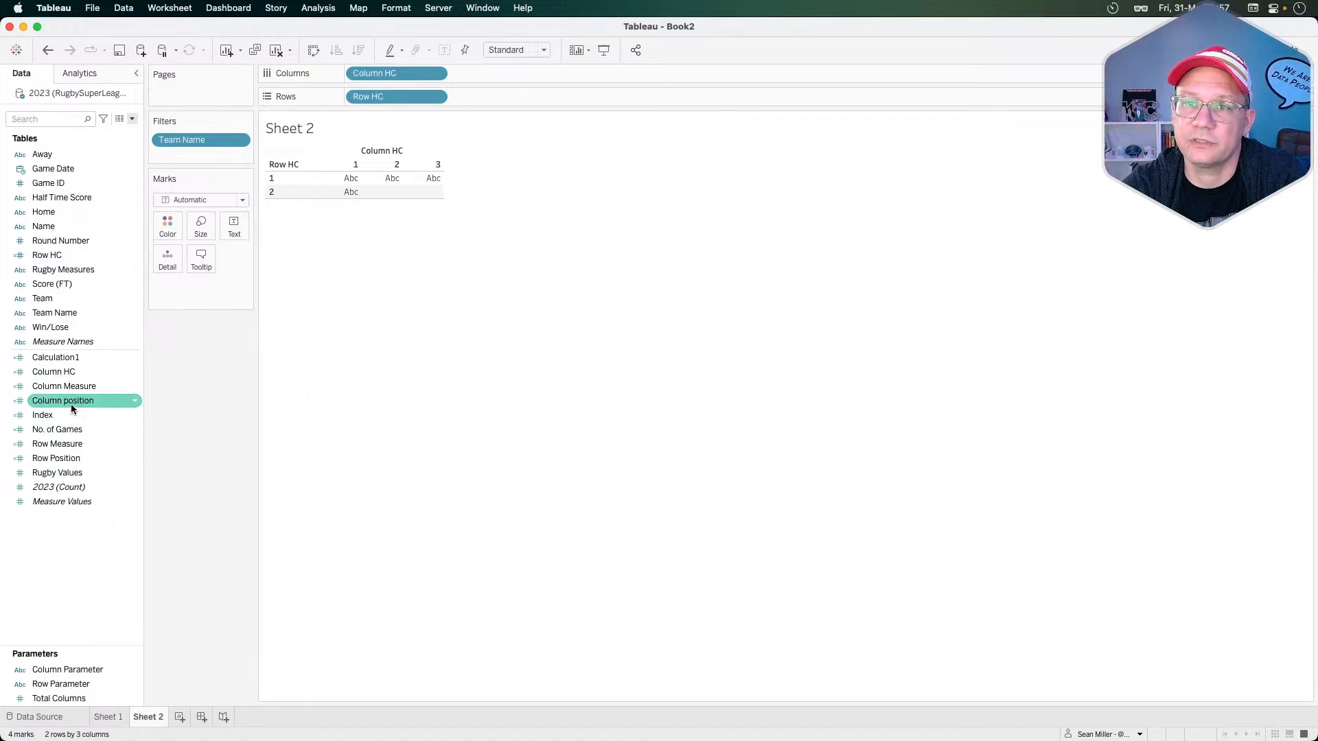
- Plot Column Measure on Columns against Row Measure on Rows, with Name as the detail of the marks
left_click_drag(54, 385, 496, 79)
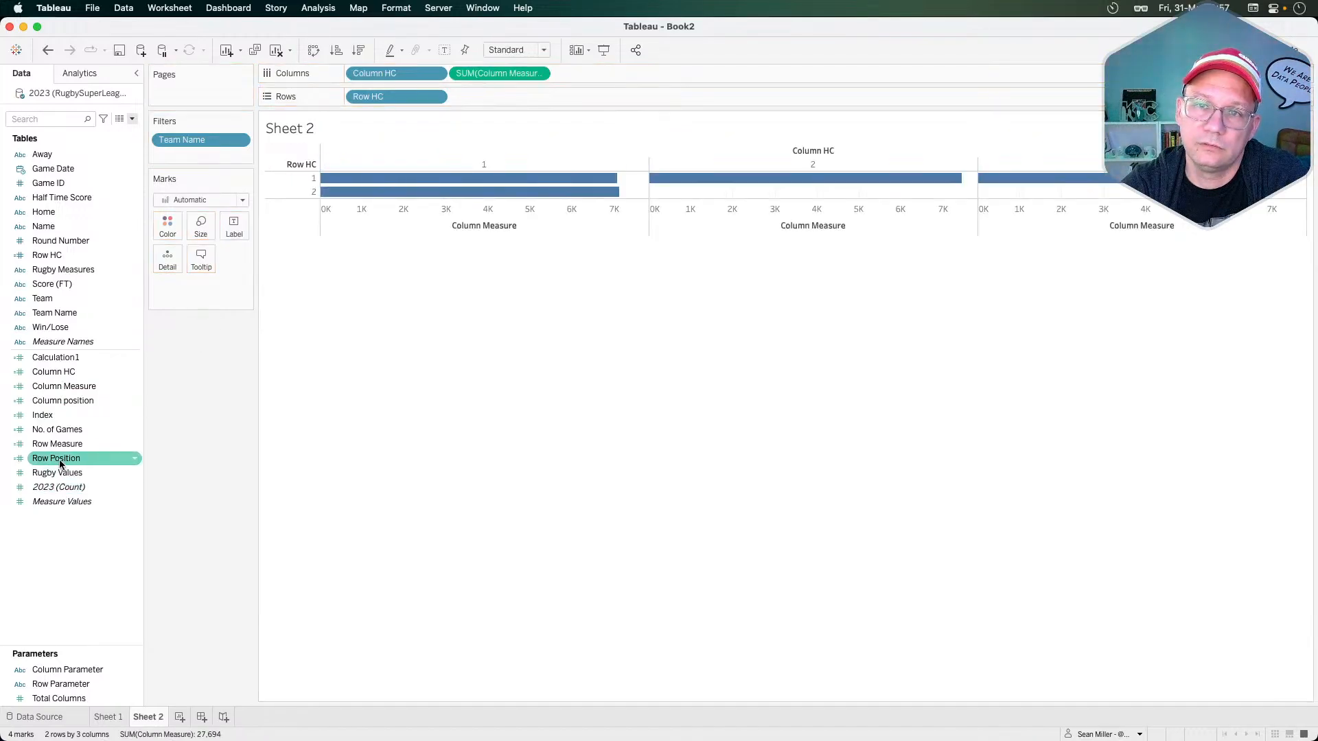
left_click_drag(62, 459, 504, 93)
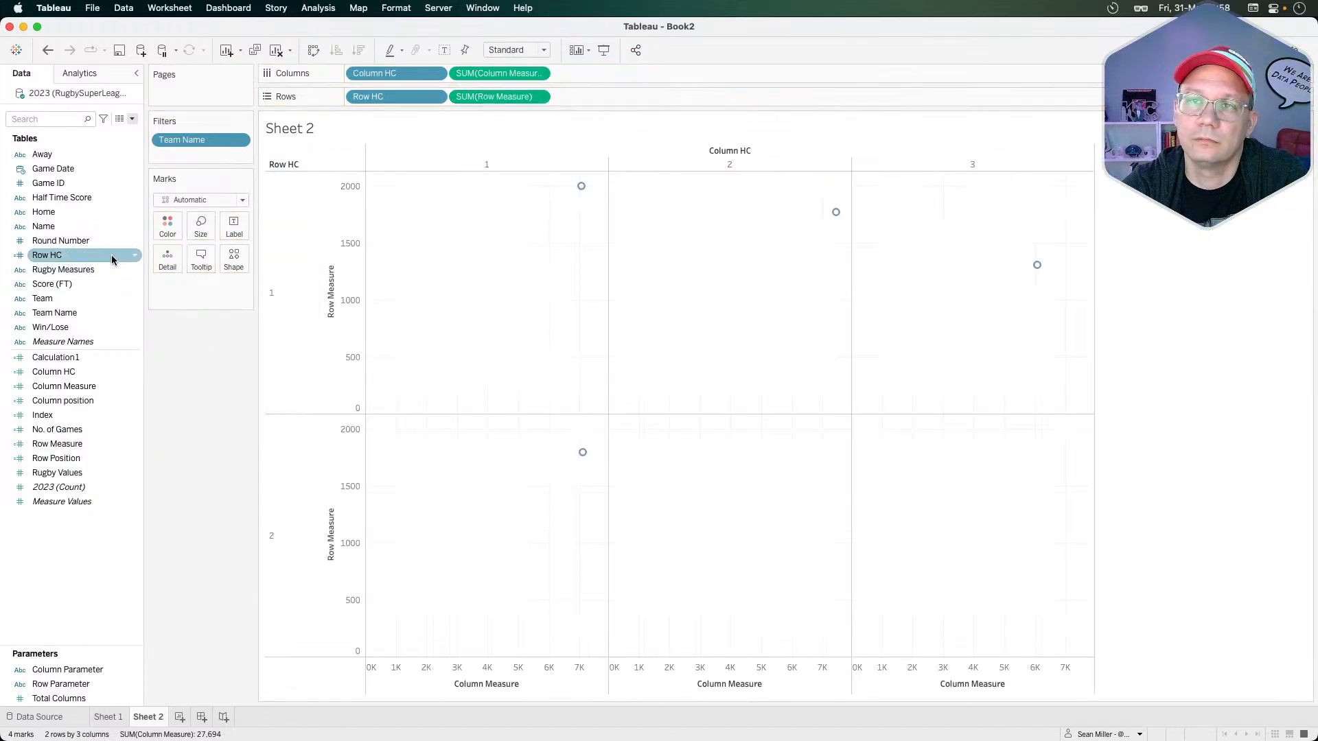
left_click(69, 315)
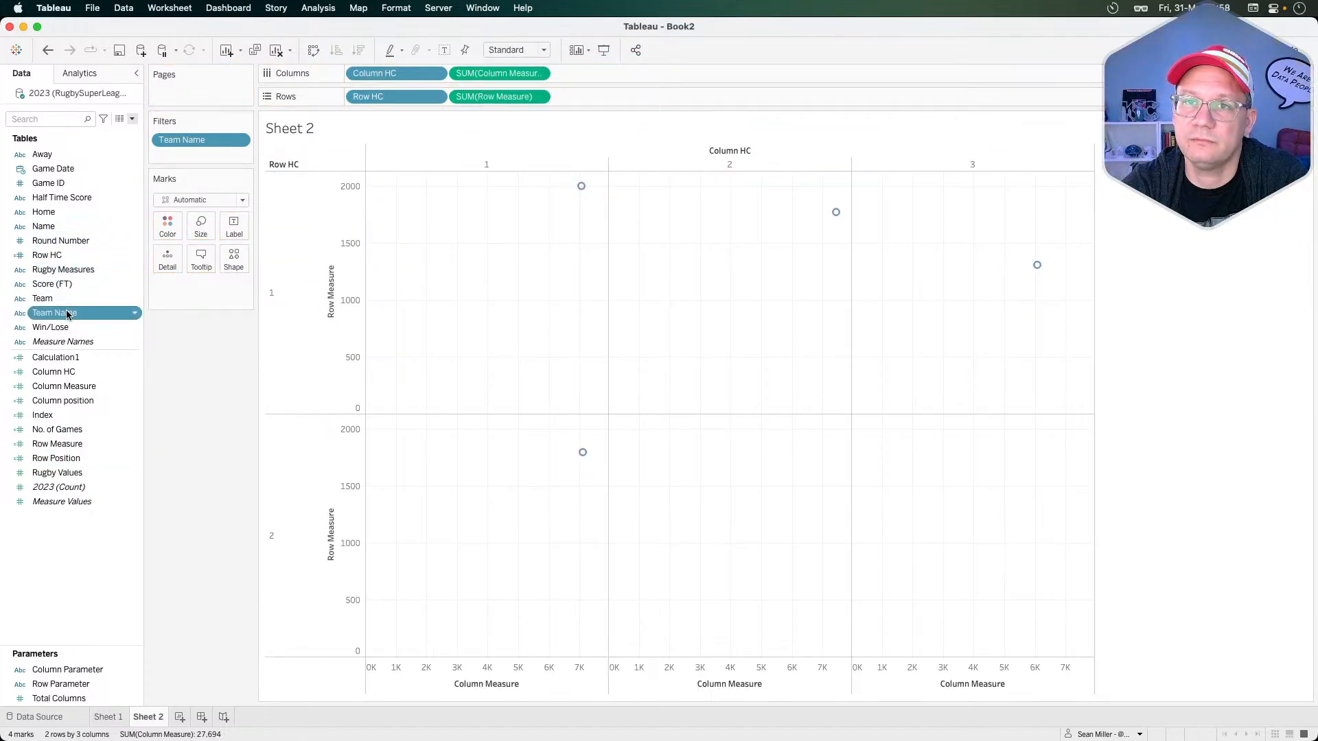
left_click_drag(43, 226, 165, 258)
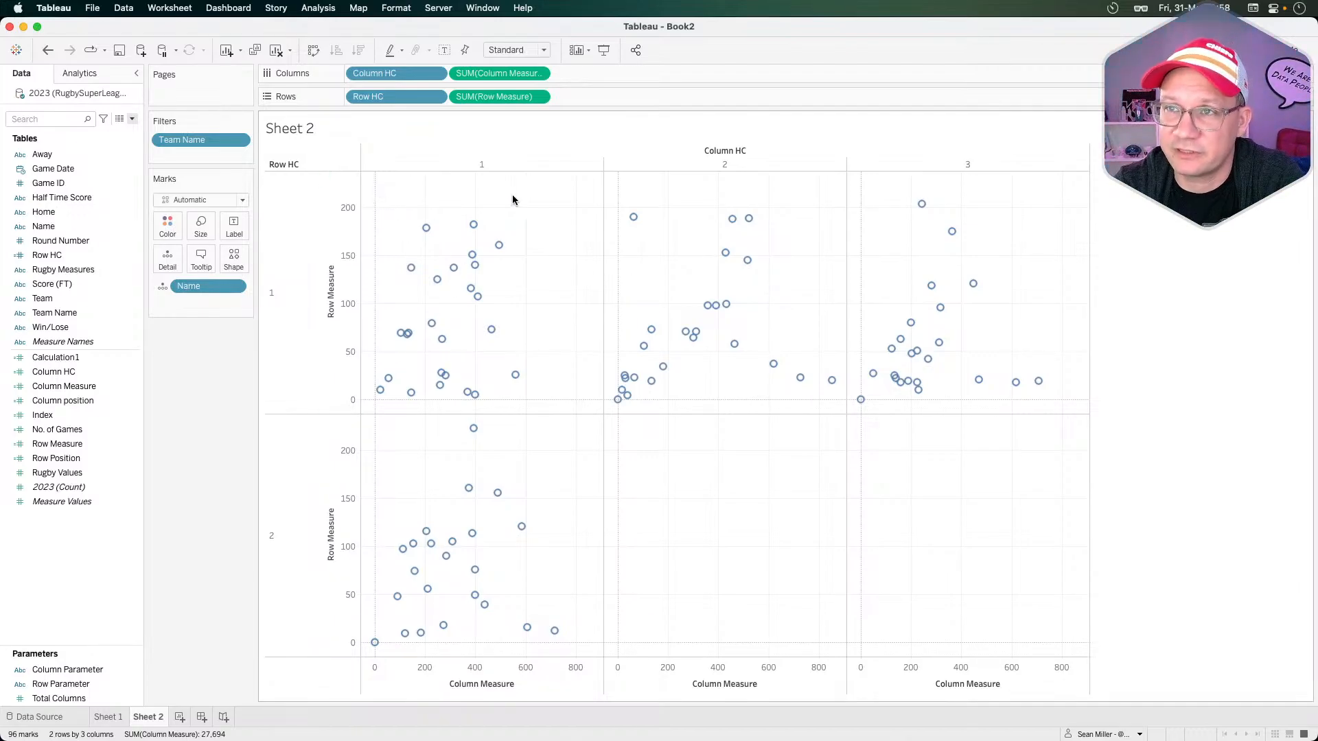
- Add an ad hoc MIN(220) measure after Column Measure on Columns
double_click(596, 77)
type("MIN")
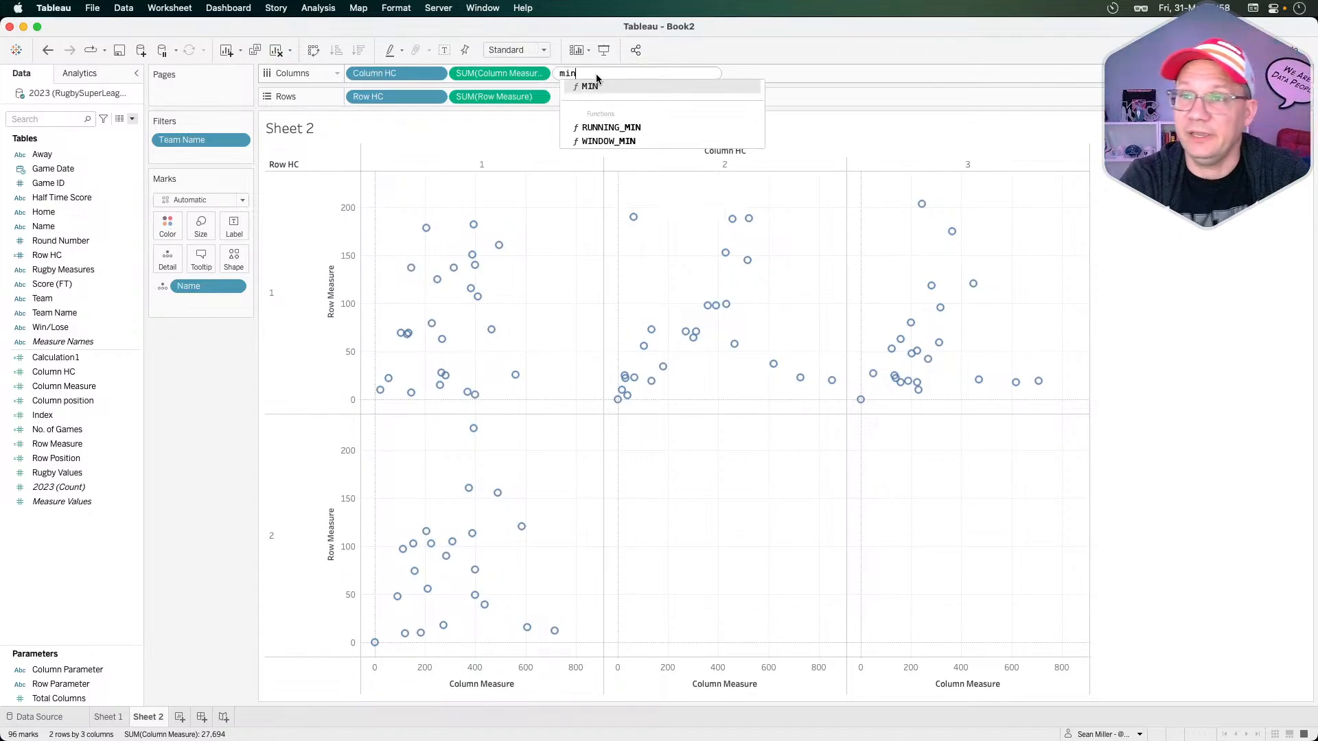
key("Return")
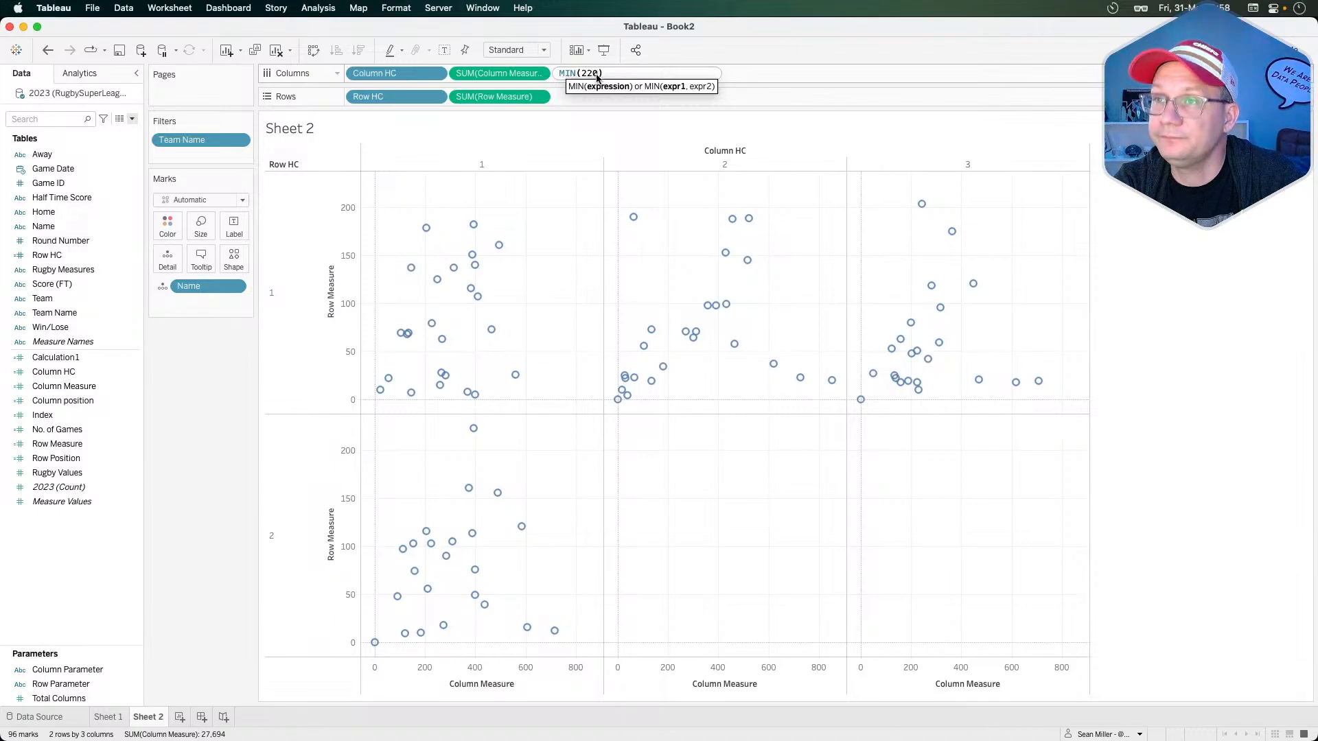
key("Return")
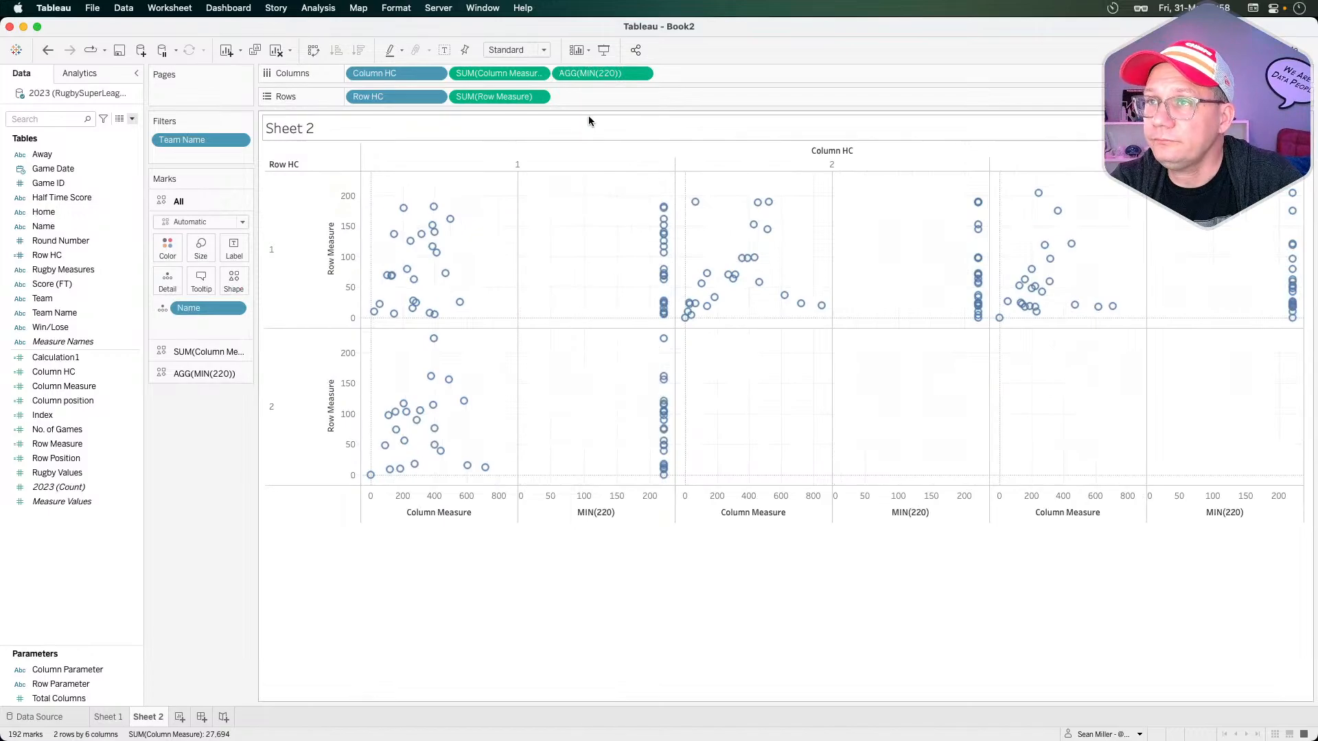
- Try MIN(220) on Rows without Name in its marks' detail, and return it to Columns
left_click_drag(594, 74, 594, 98)
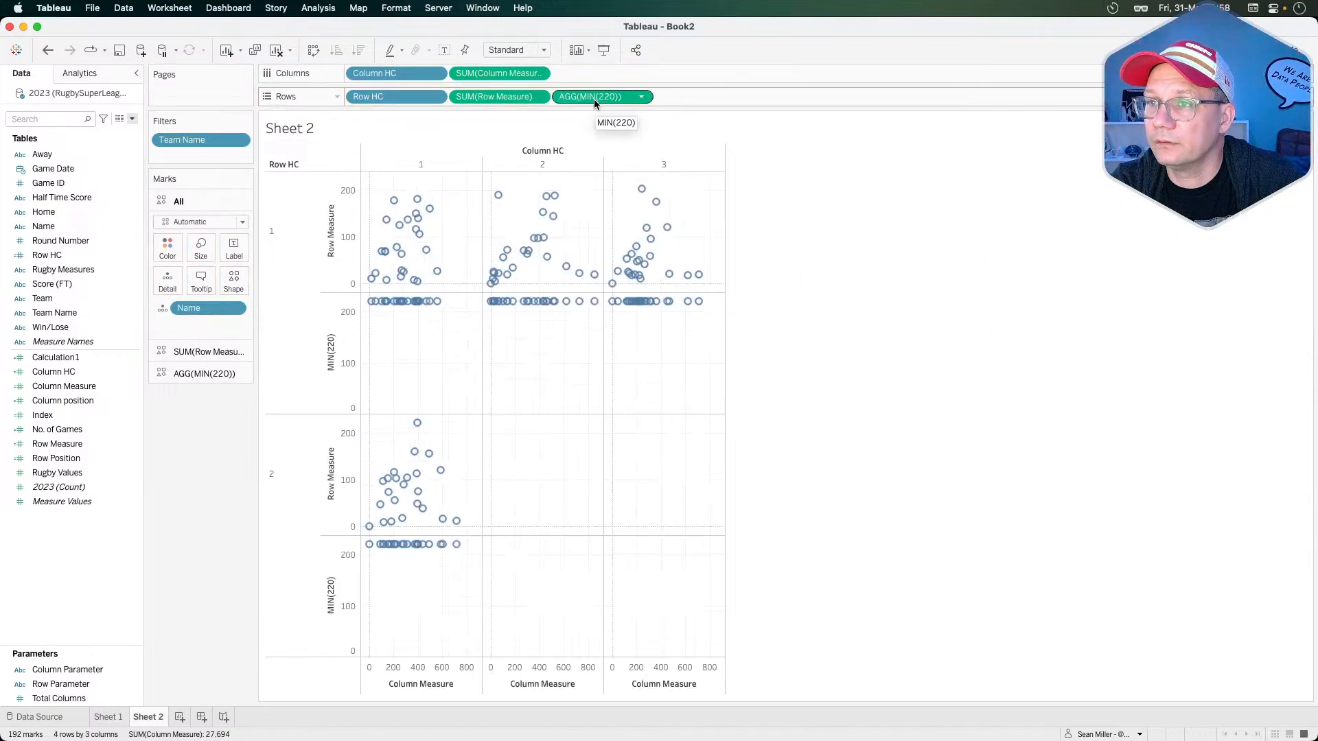
left_click(190, 376)
left_click_drag(192, 356, 192, 442)
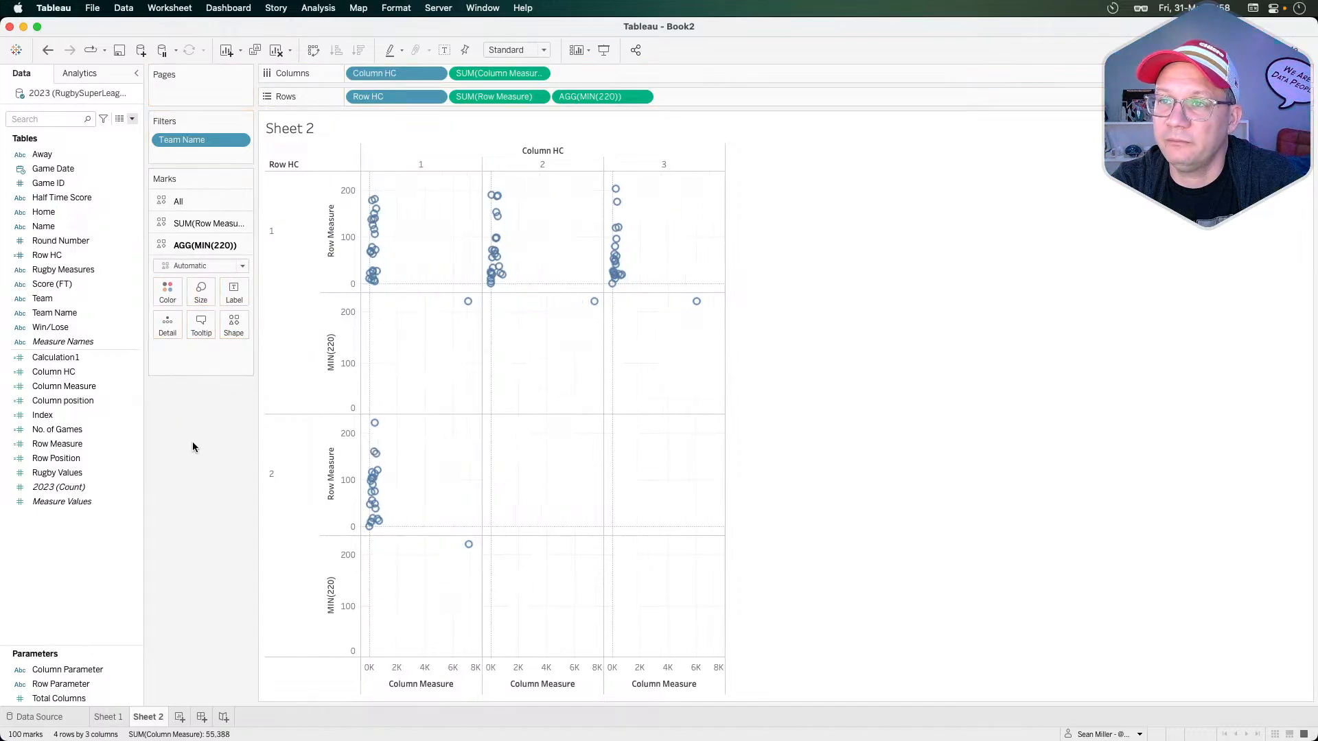
mouse_move(469, 303)
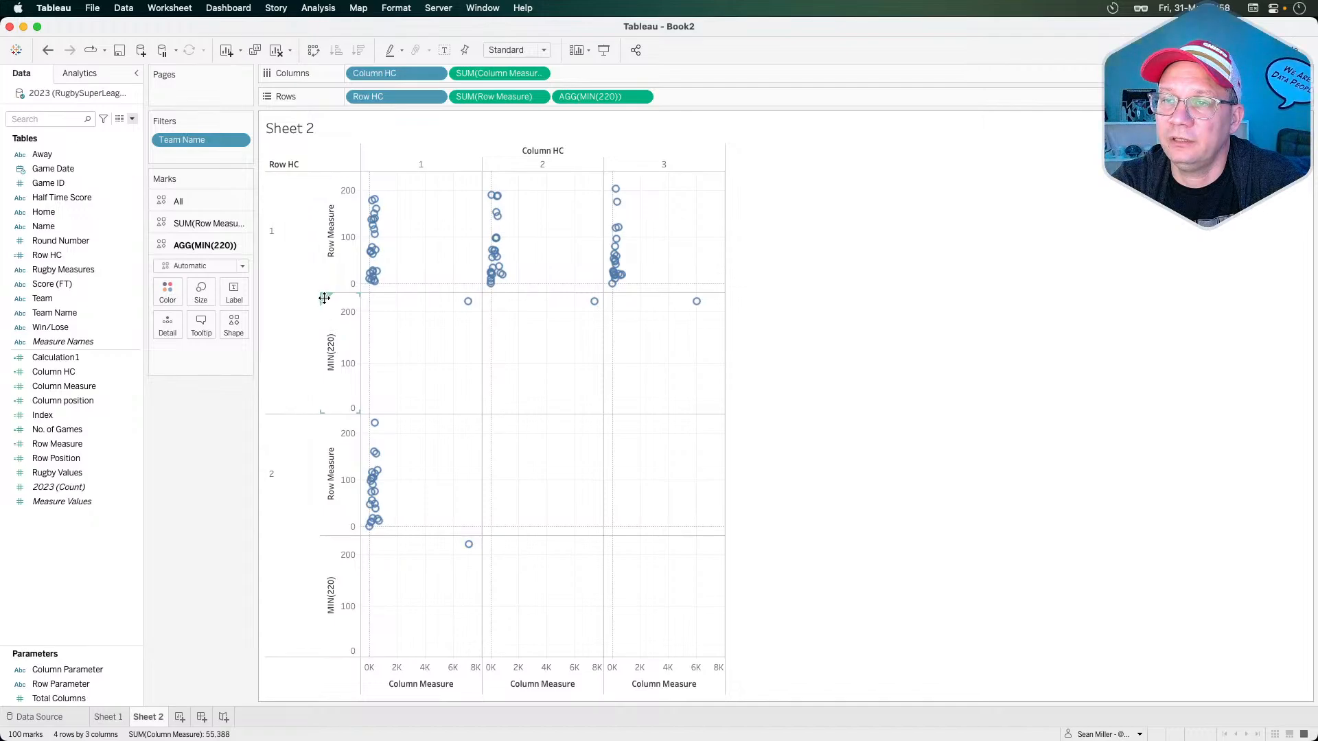
mouse_move(324, 298)
left_mouse_down()
mouse_move(322, 384)
mouse_move(321, 310)
left_mouse_up()
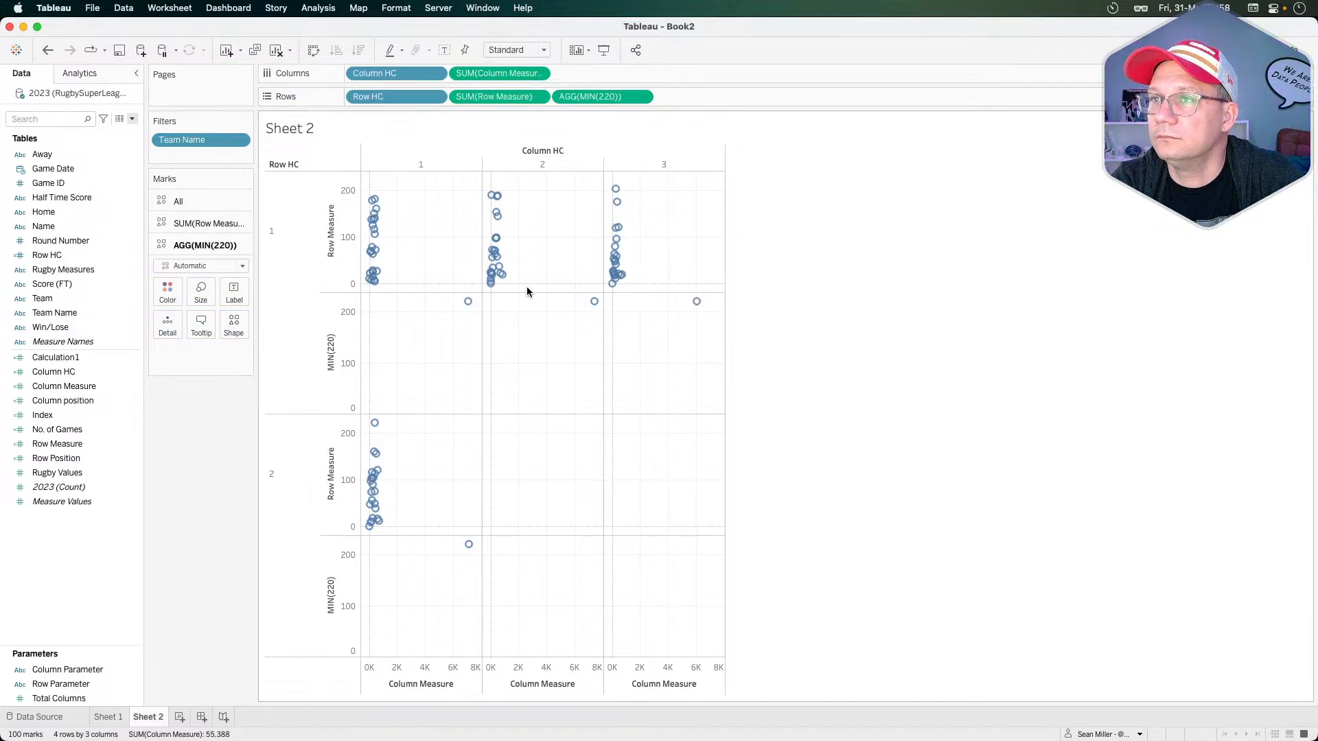
left_click_drag(607, 100, 609, 72)
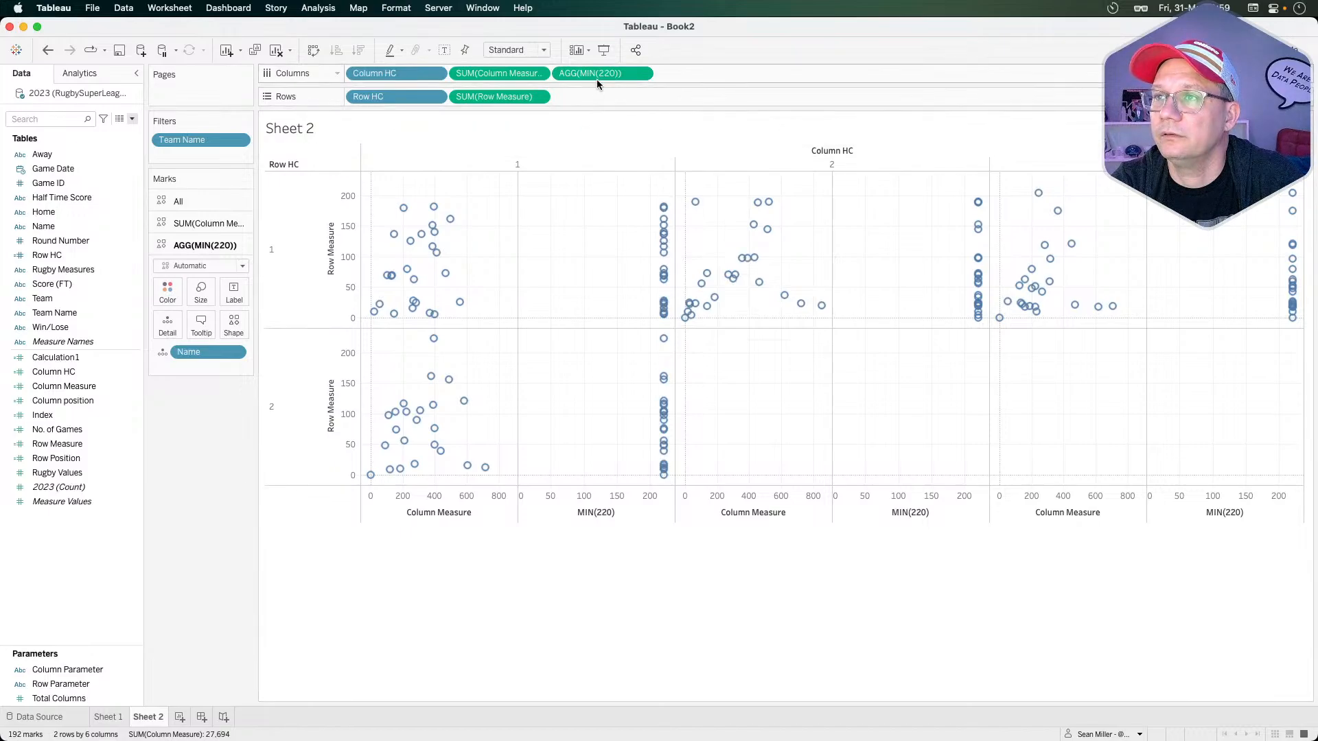
- Move MIN(220) to Rows and combine it with Row Measure as a dual axis
left_click_drag(596, 77, 597, 100)
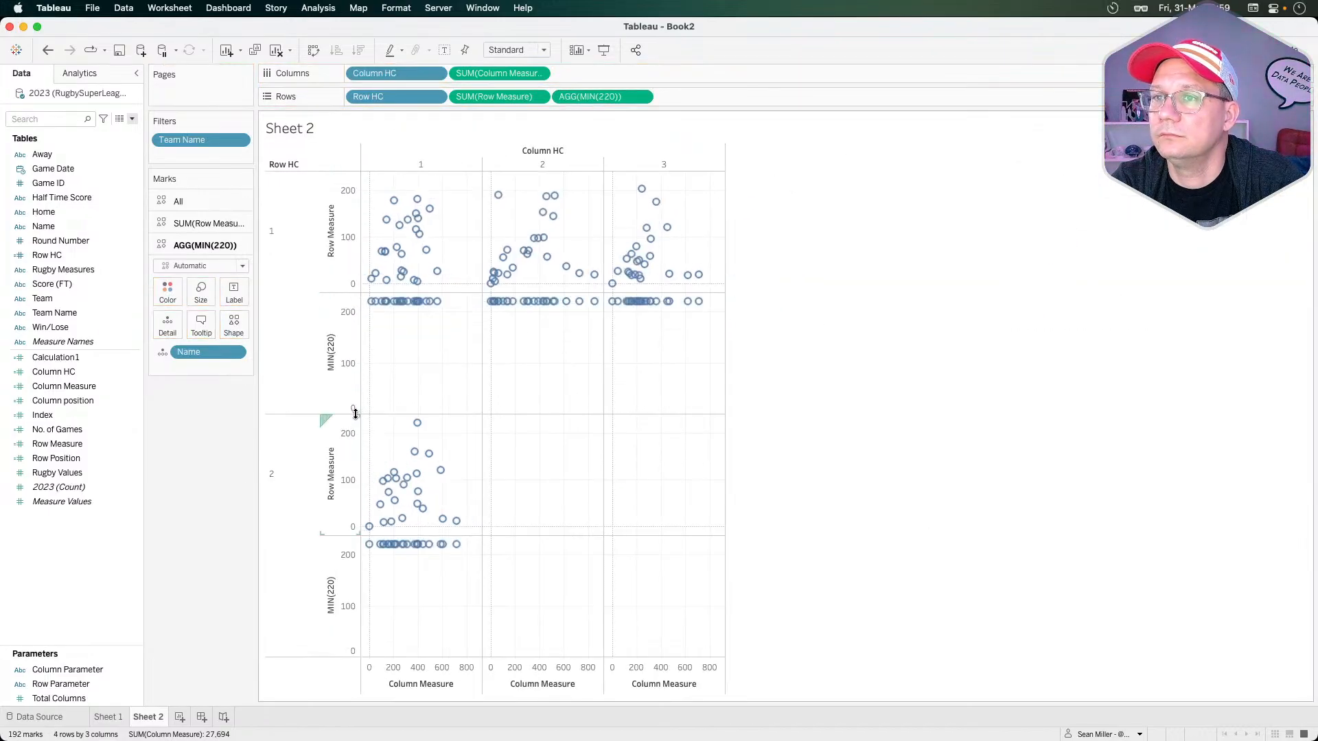
left_click_drag(324, 305, 689, 202)
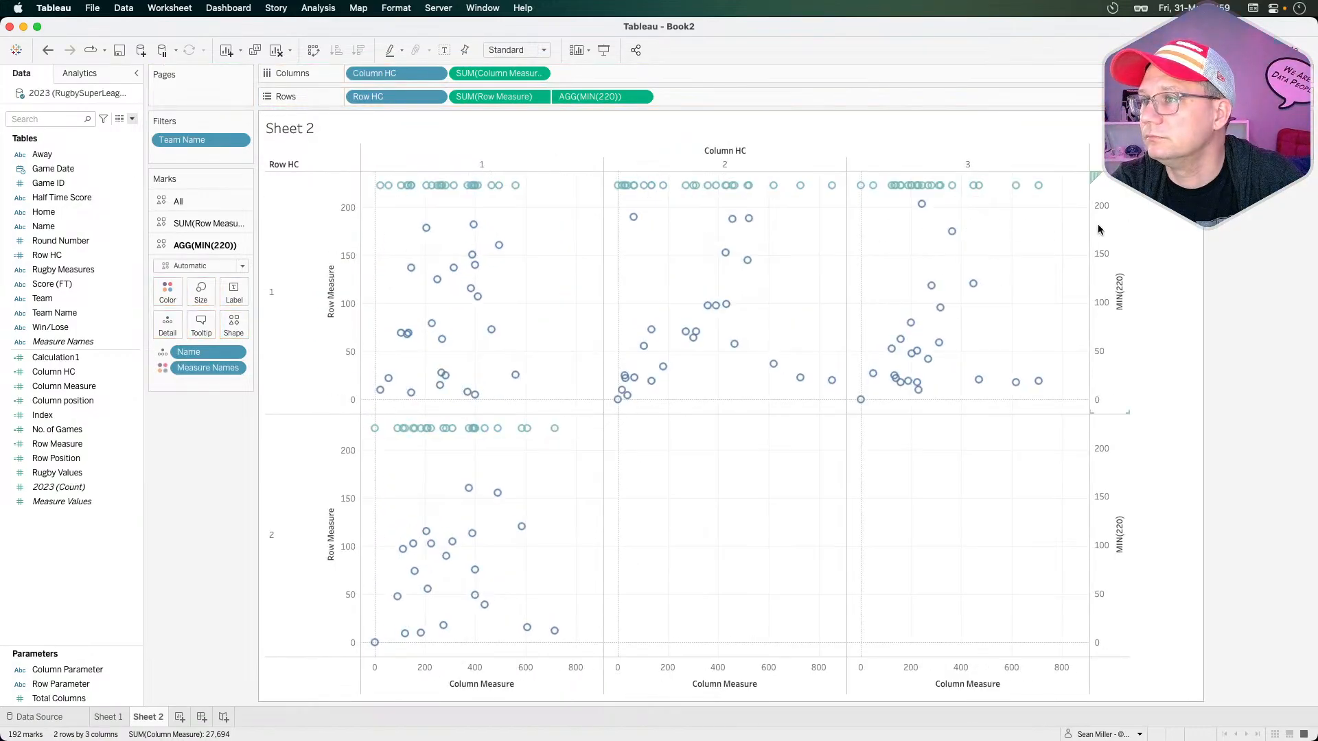
mouse_move(417, 185)
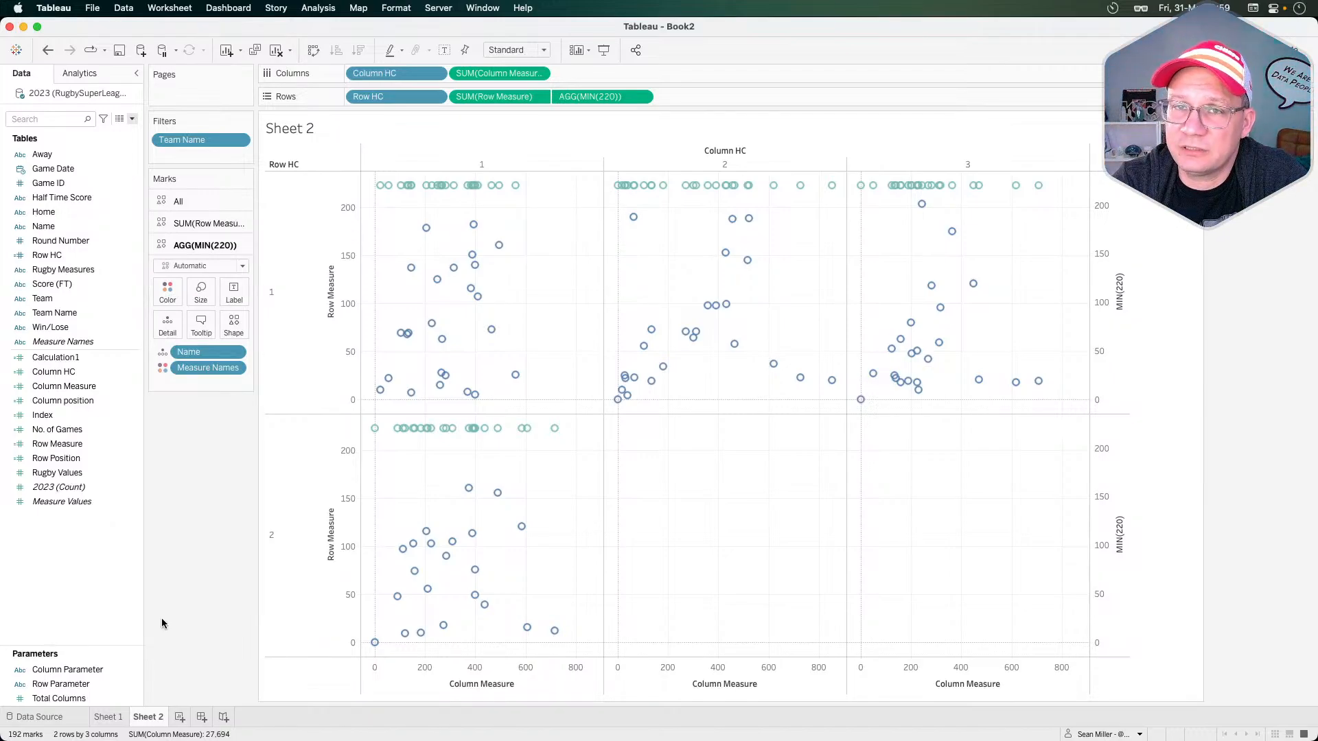
- On Sheet 1, sort the Team Name dimension in descending order by the Column Measure field
left_click(108, 716)
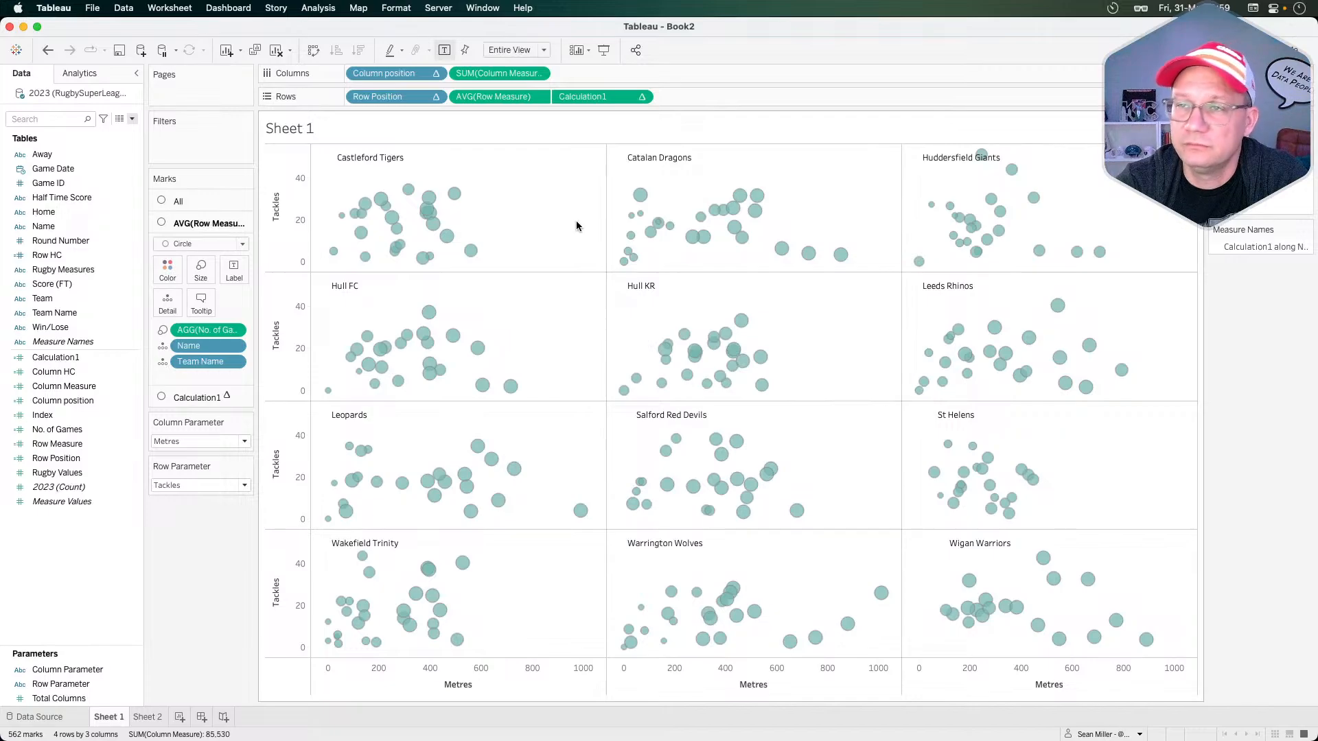
left_click(234, 362)
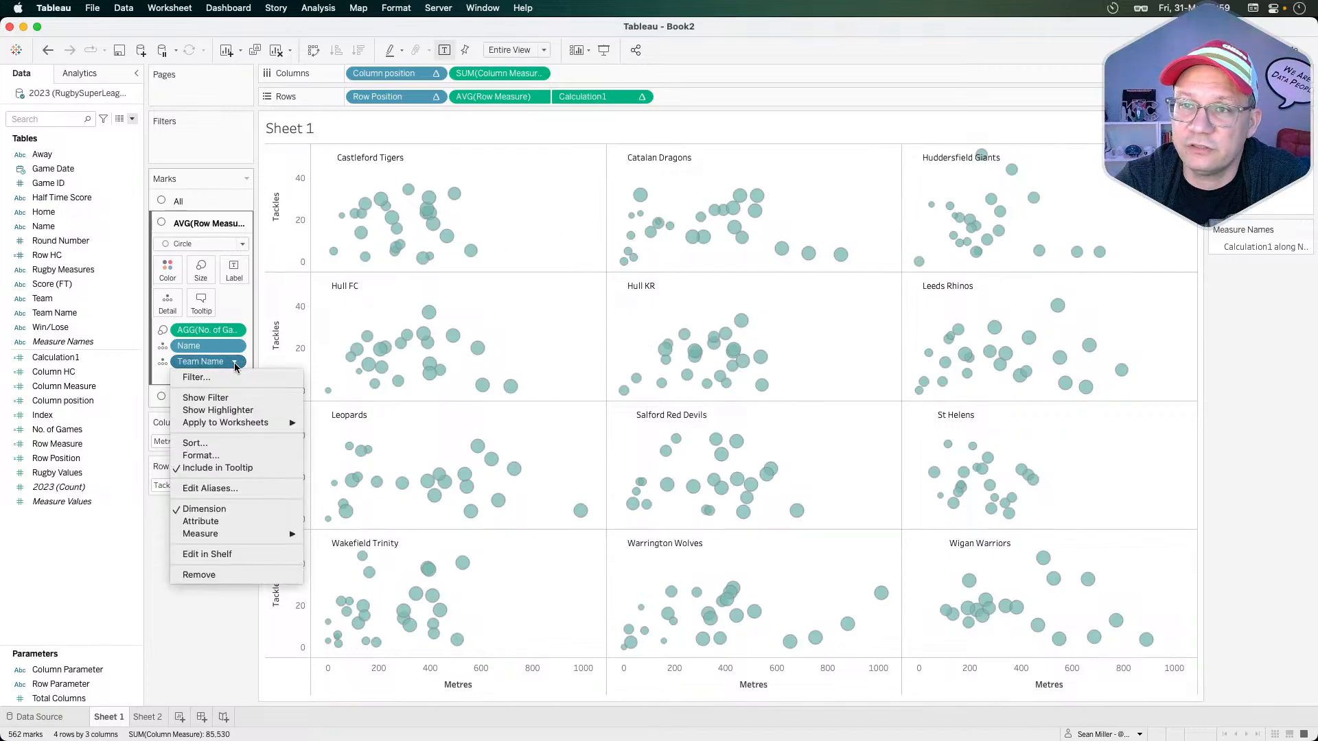
left_click(209, 444)
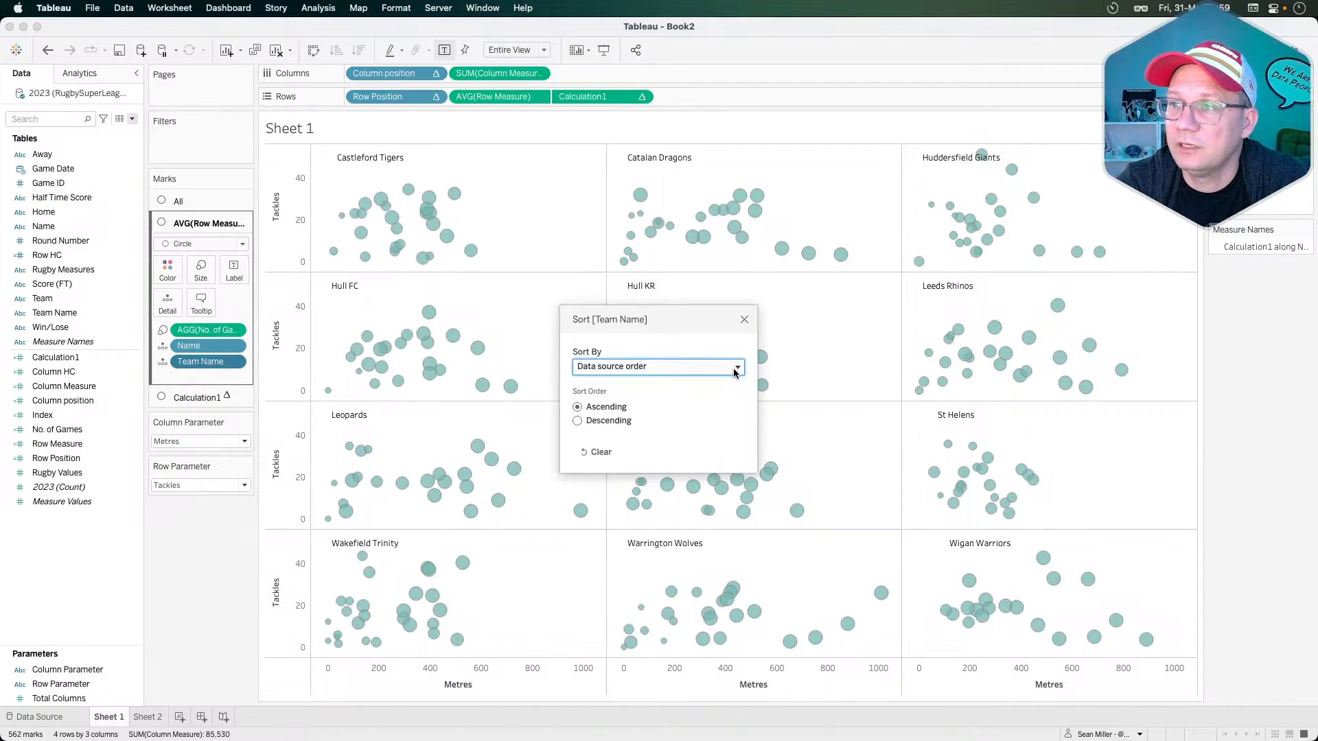
left_click(733, 369)
left_click(609, 403)
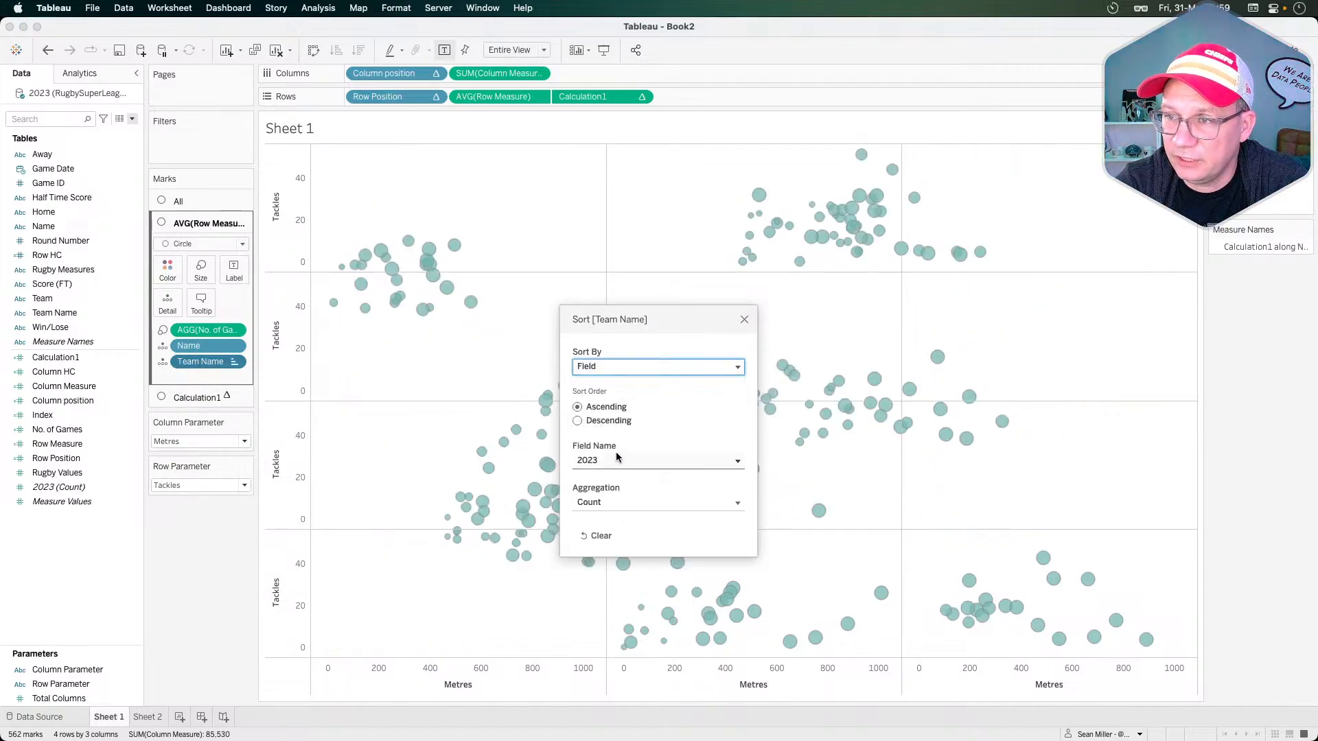
left_click(589, 420)
left_click(609, 460)
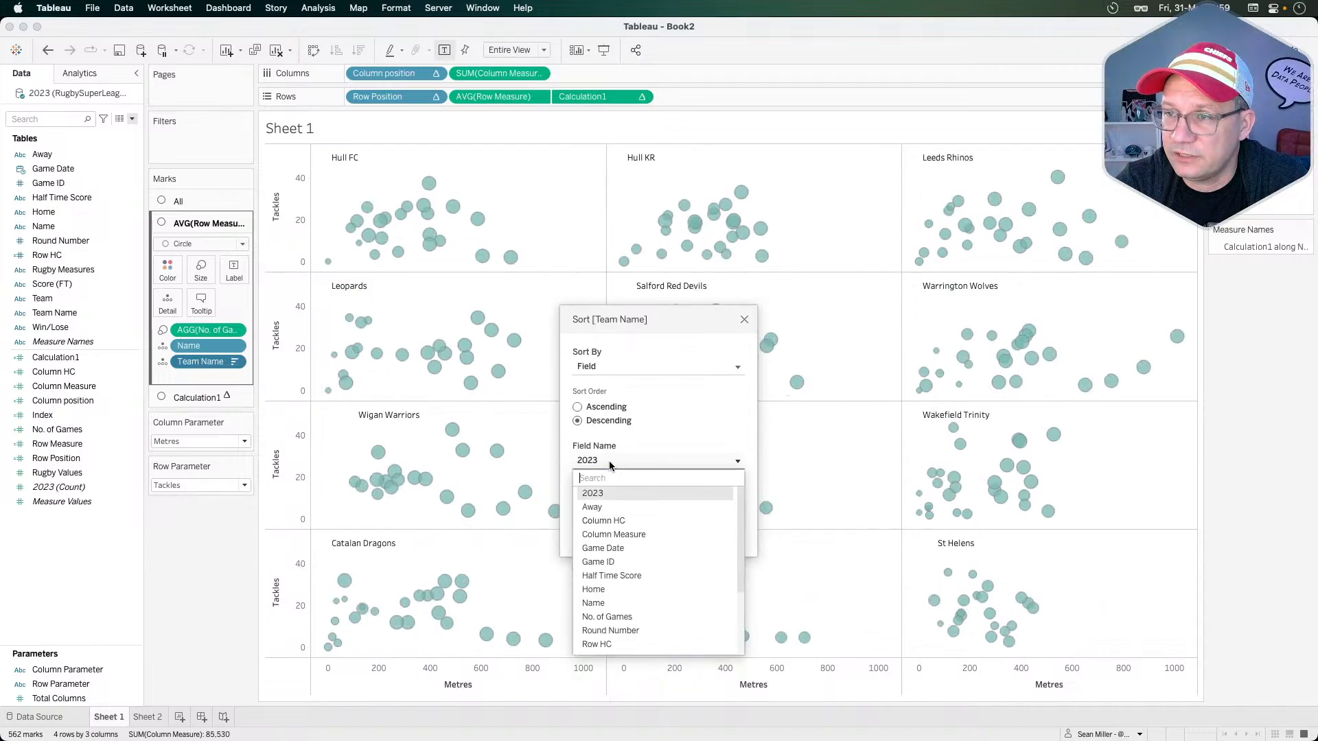
type("colu")
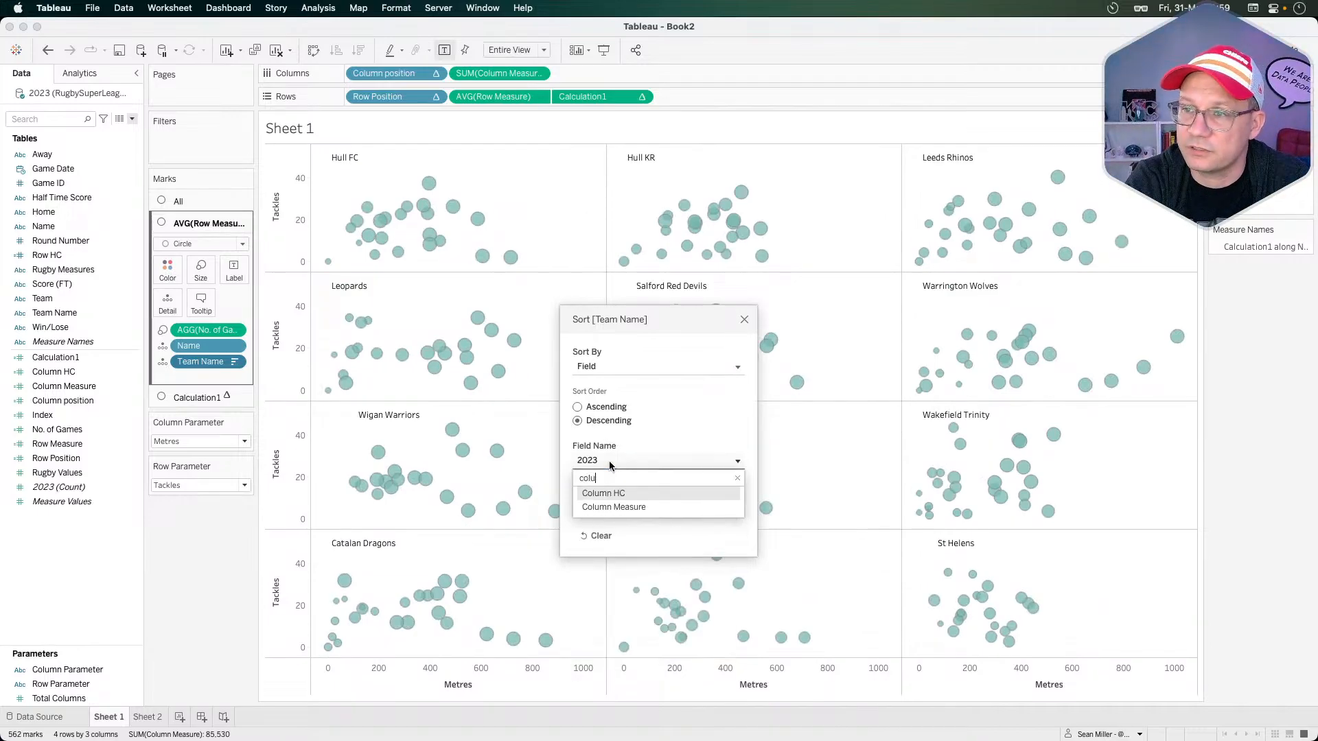
key("Down")
key("Return")
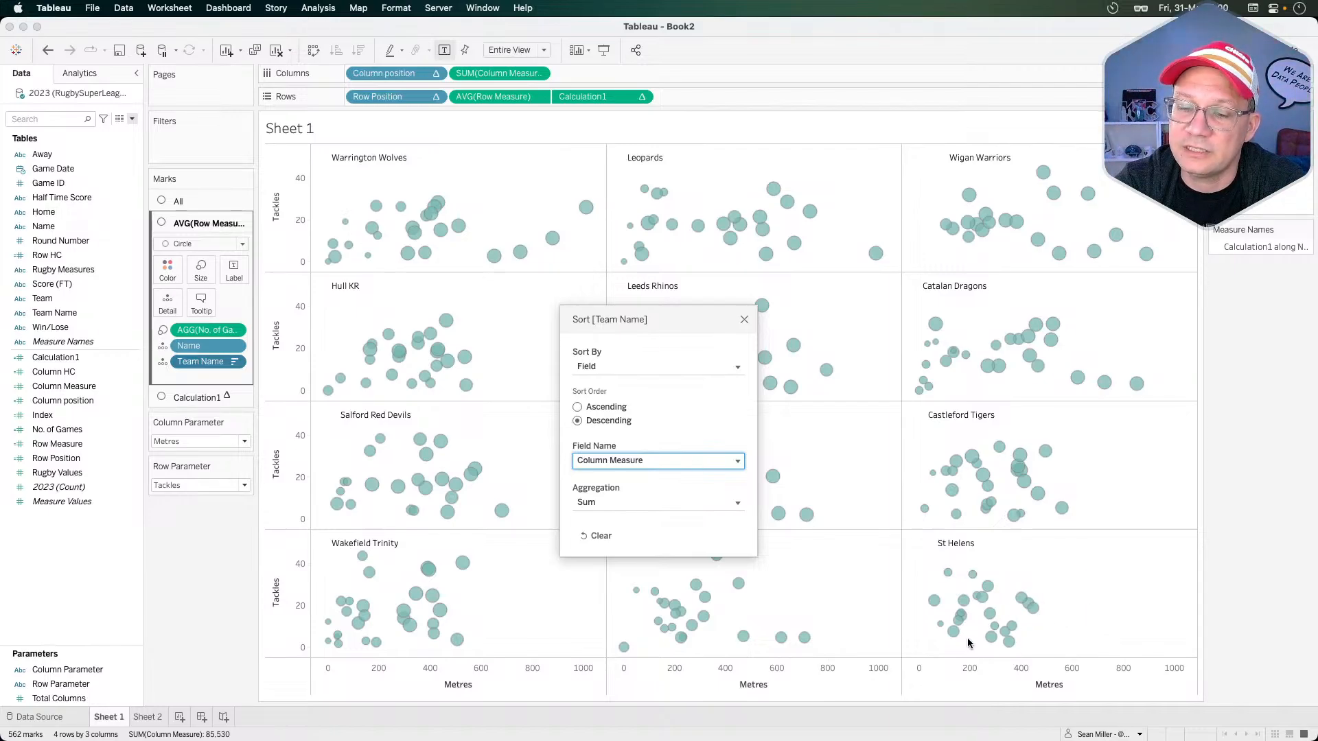
- Change the field that Team Name is sorted by to Row Measure and close the sort settings
left_click(623, 460)
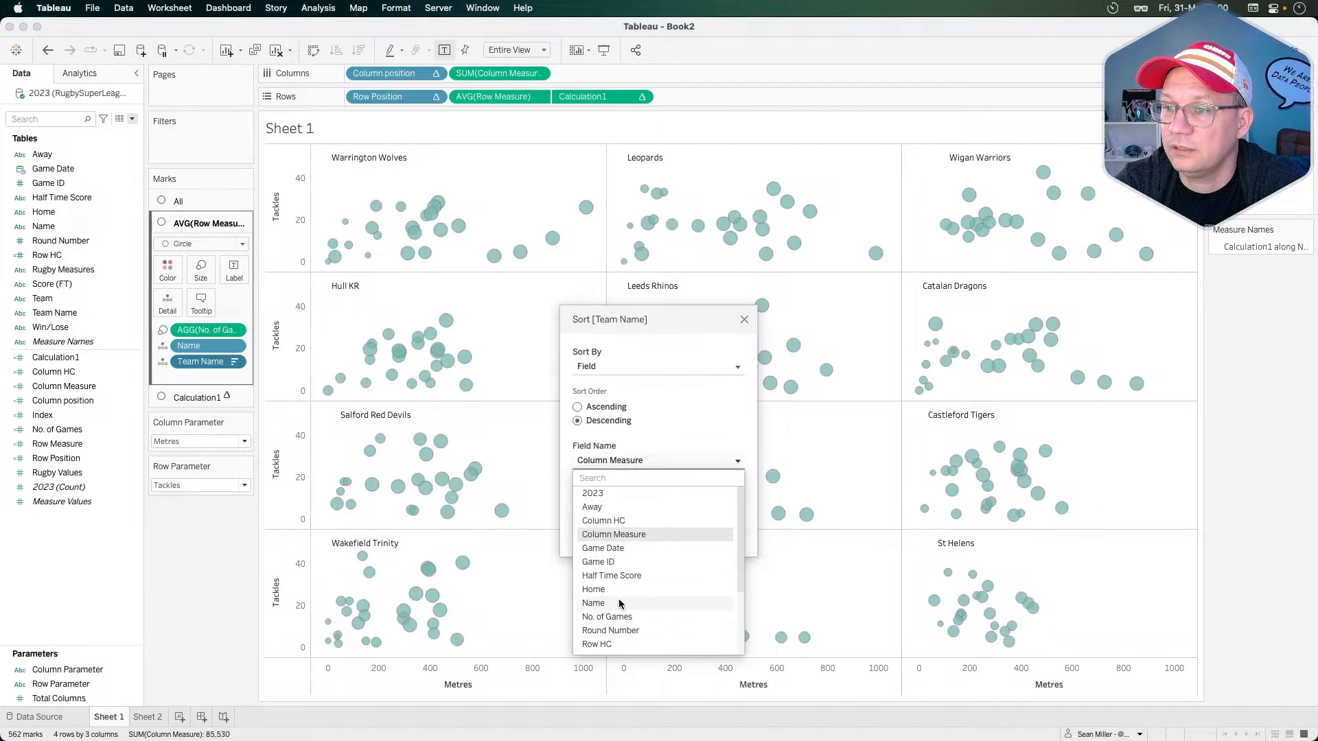
scroll(618, 634, "down", 1)
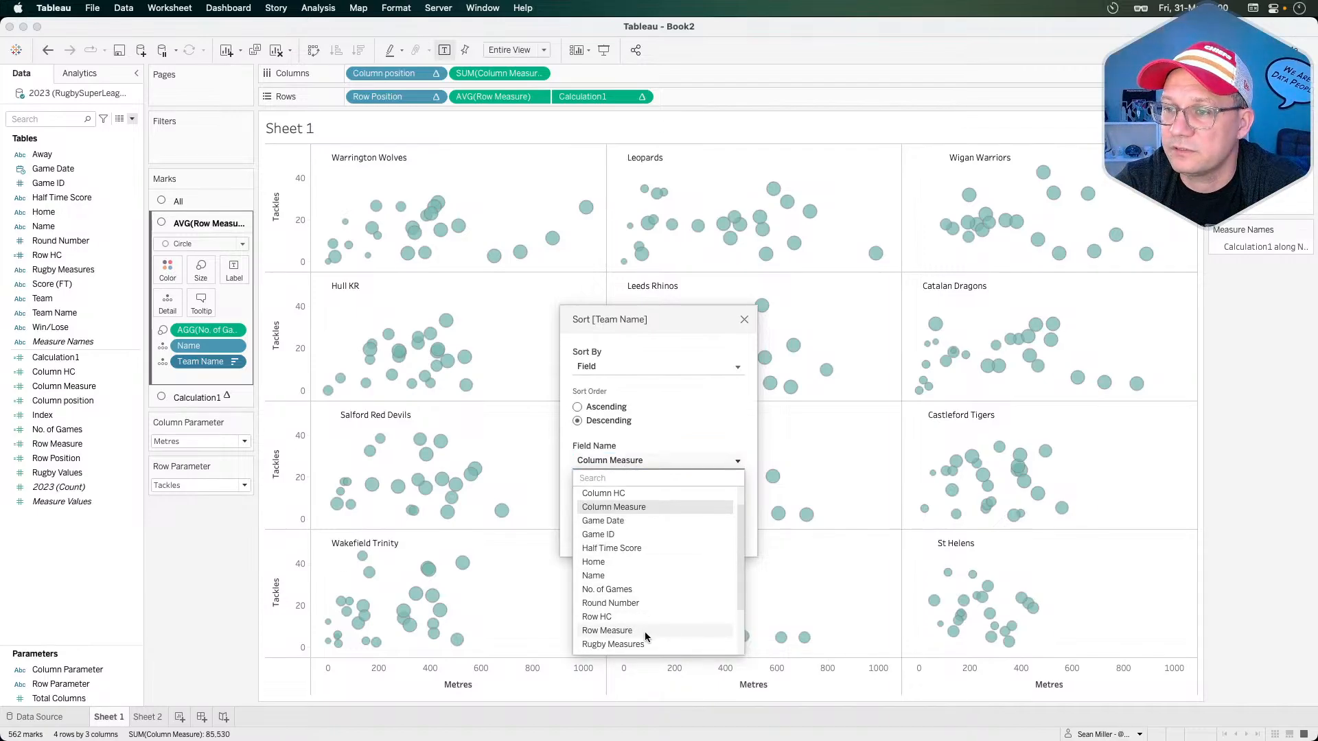
left_click(630, 632)
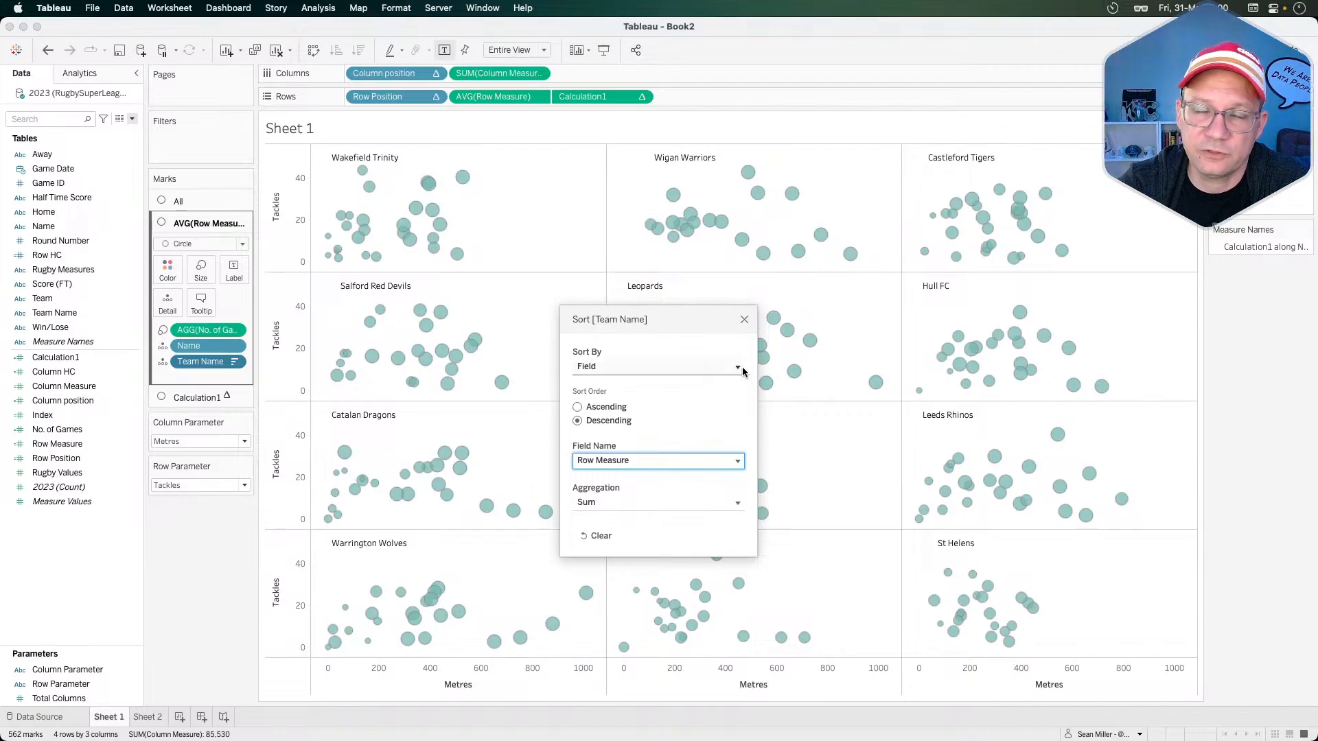
left_click(744, 320)
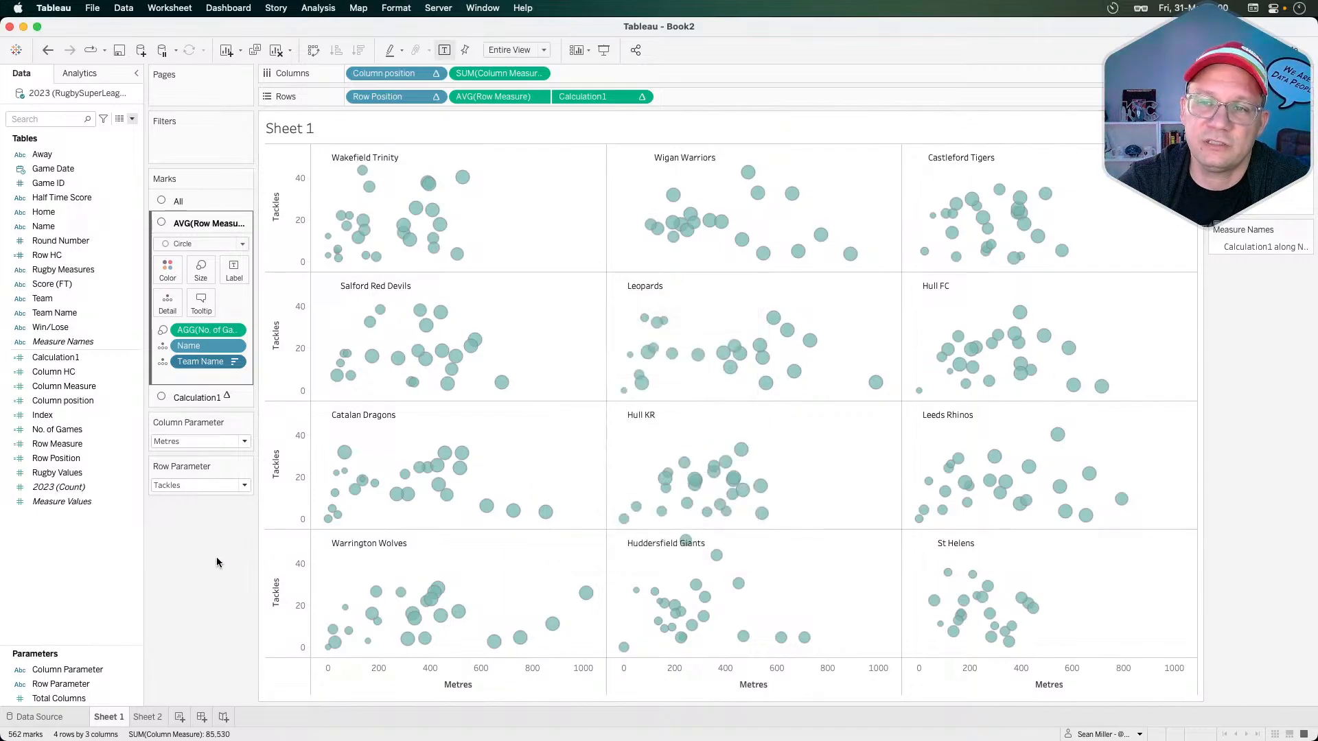